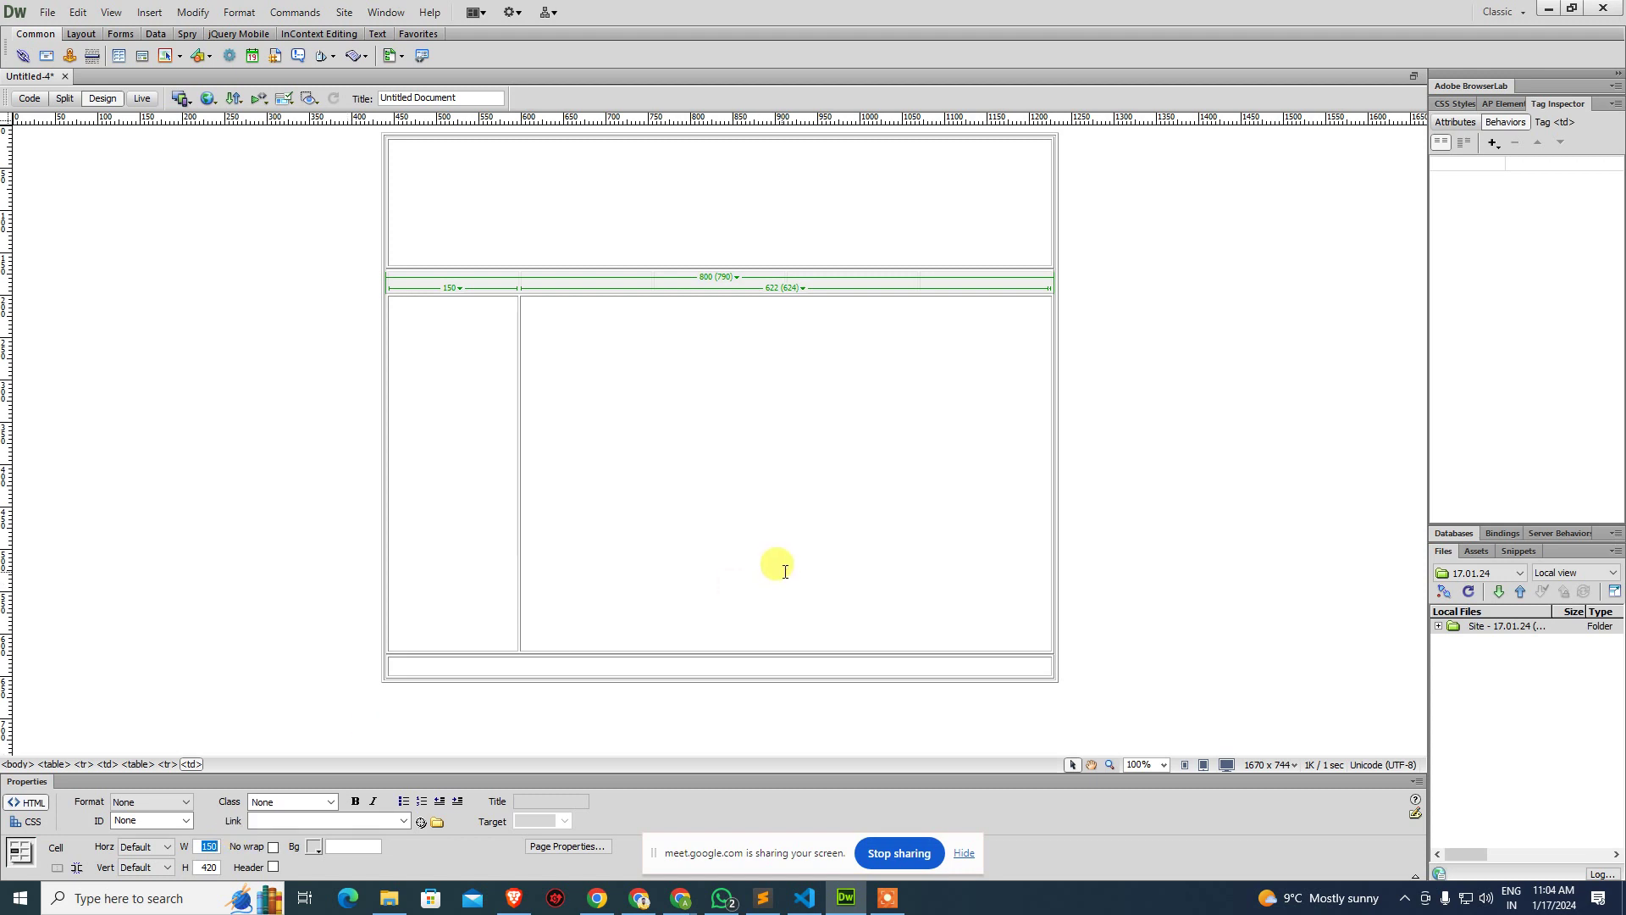
{"action": "left_click", "coordinate": [779, 566]}
{"action": "left_click", "coordinate": [1183, 298]}
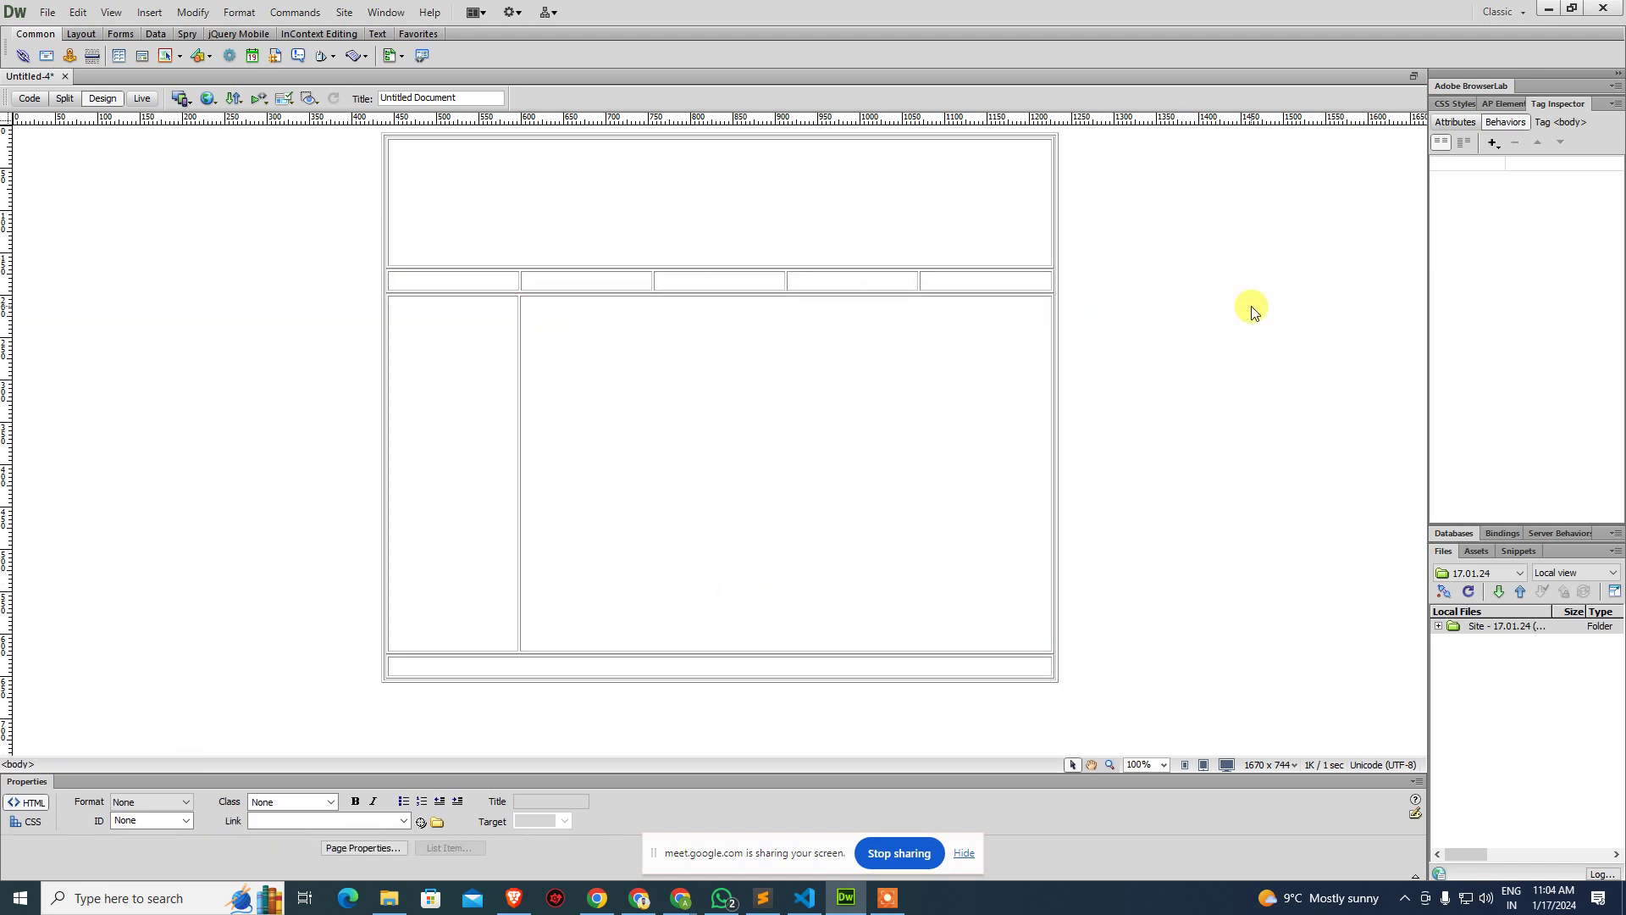
Insert an image placeholder named Banner in the top table cell, 800 by 150 pixels with color #996600.
{"action": "left_click", "coordinate": [619, 181]}
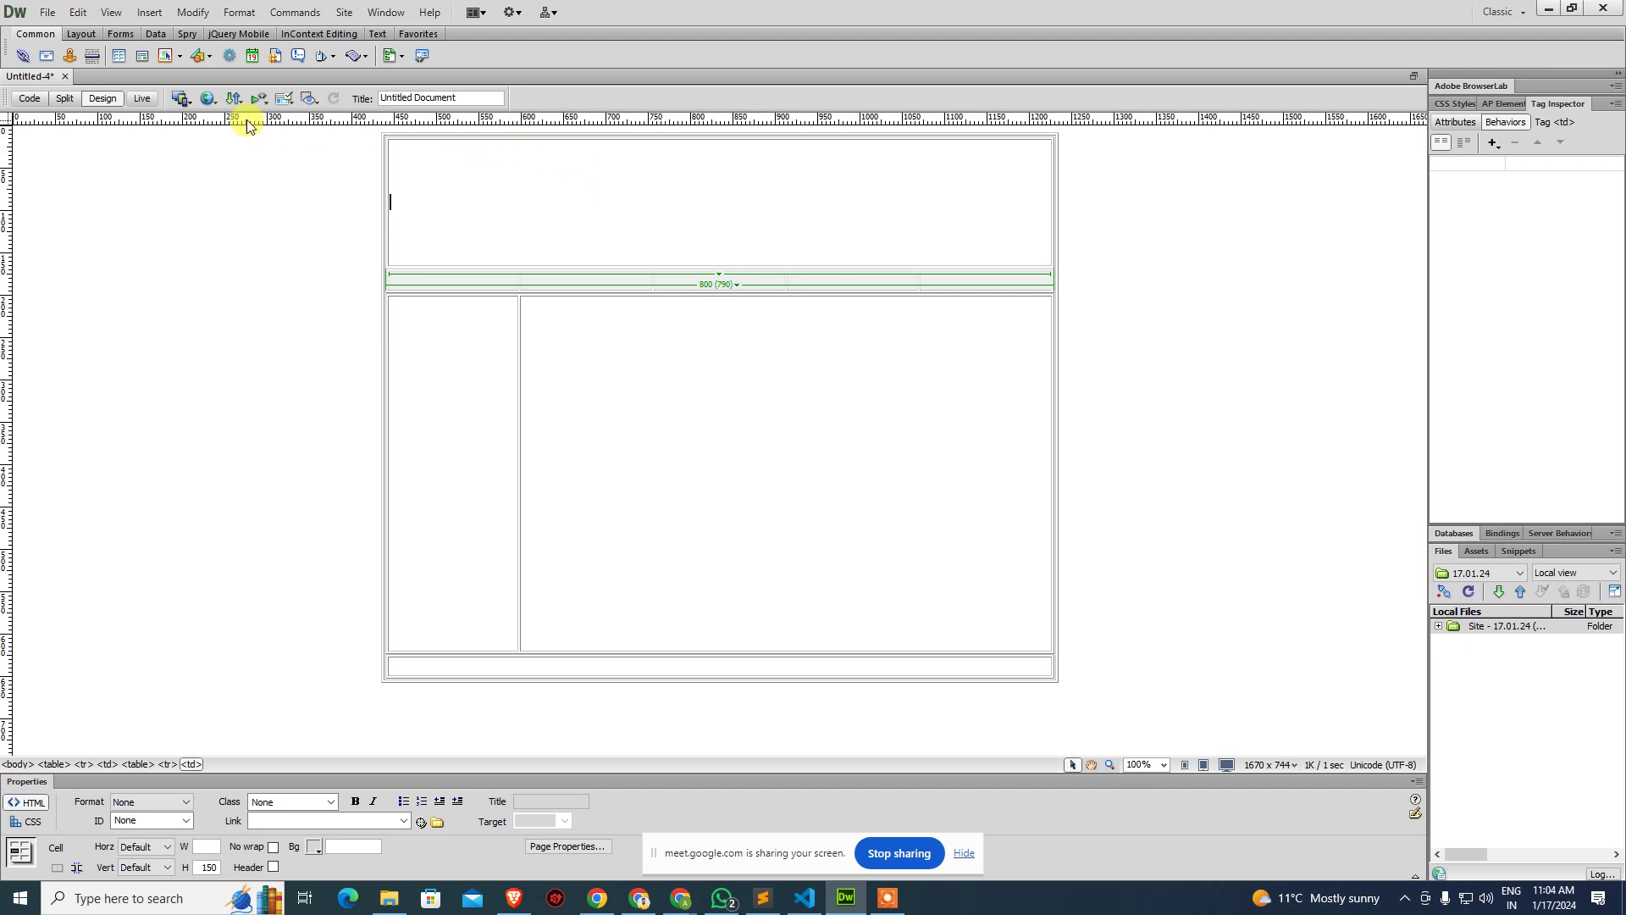
{"action": "left_click", "coordinate": [181, 57]}
{"action": "left_click", "coordinate": [212, 92]}
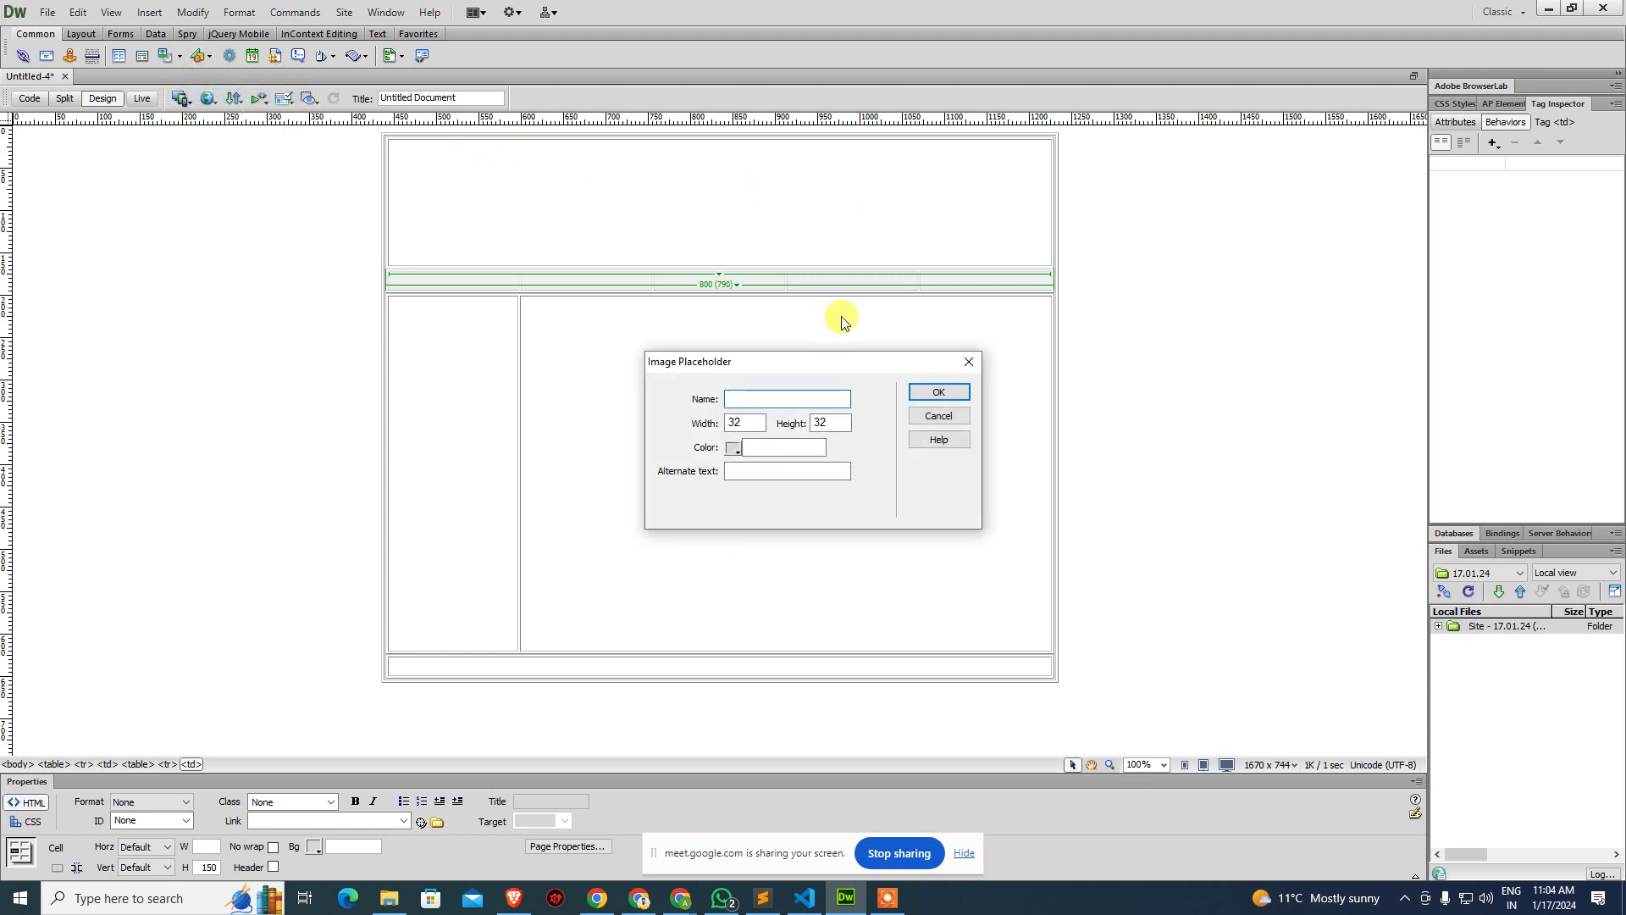
{"action": "type", "text": "Banner"}
{"action": "key", "text": "Tab"}
{"action": "type", "text": "800"}
{"action": "key", "text": "Tab"}
{"action": "type", "text": "150"}
{"action": "key", "text": "Tab"}
{"action": "left_click", "coordinate": [733, 449]}
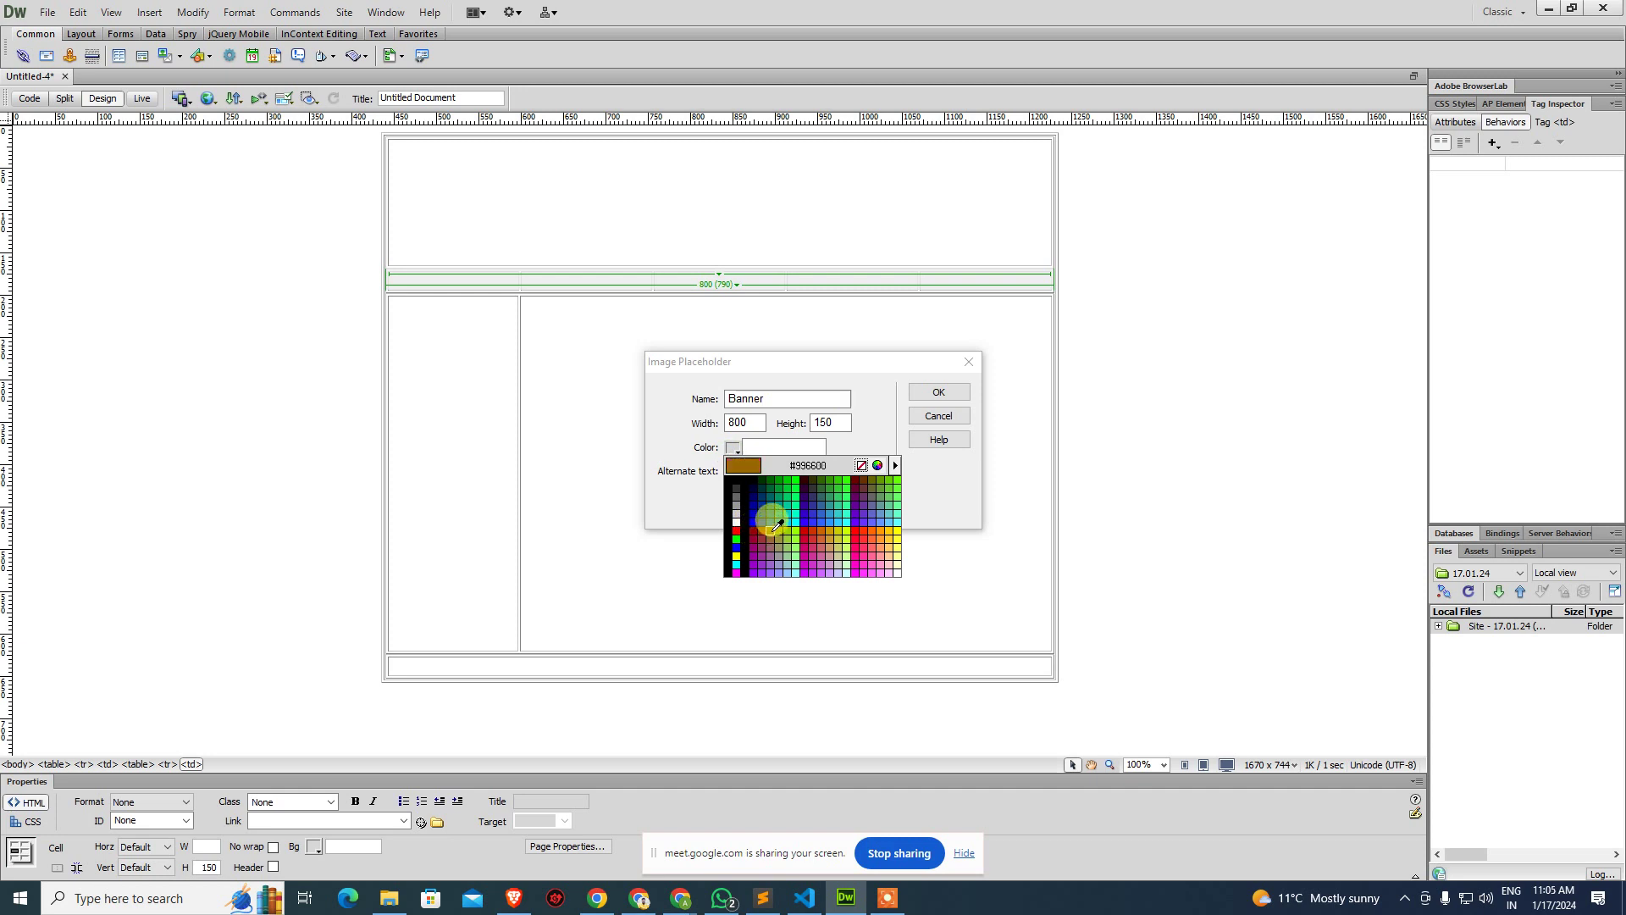
{"action": "left_click", "coordinate": [777, 525]}
{"action": "left_click", "coordinate": [938, 392]}
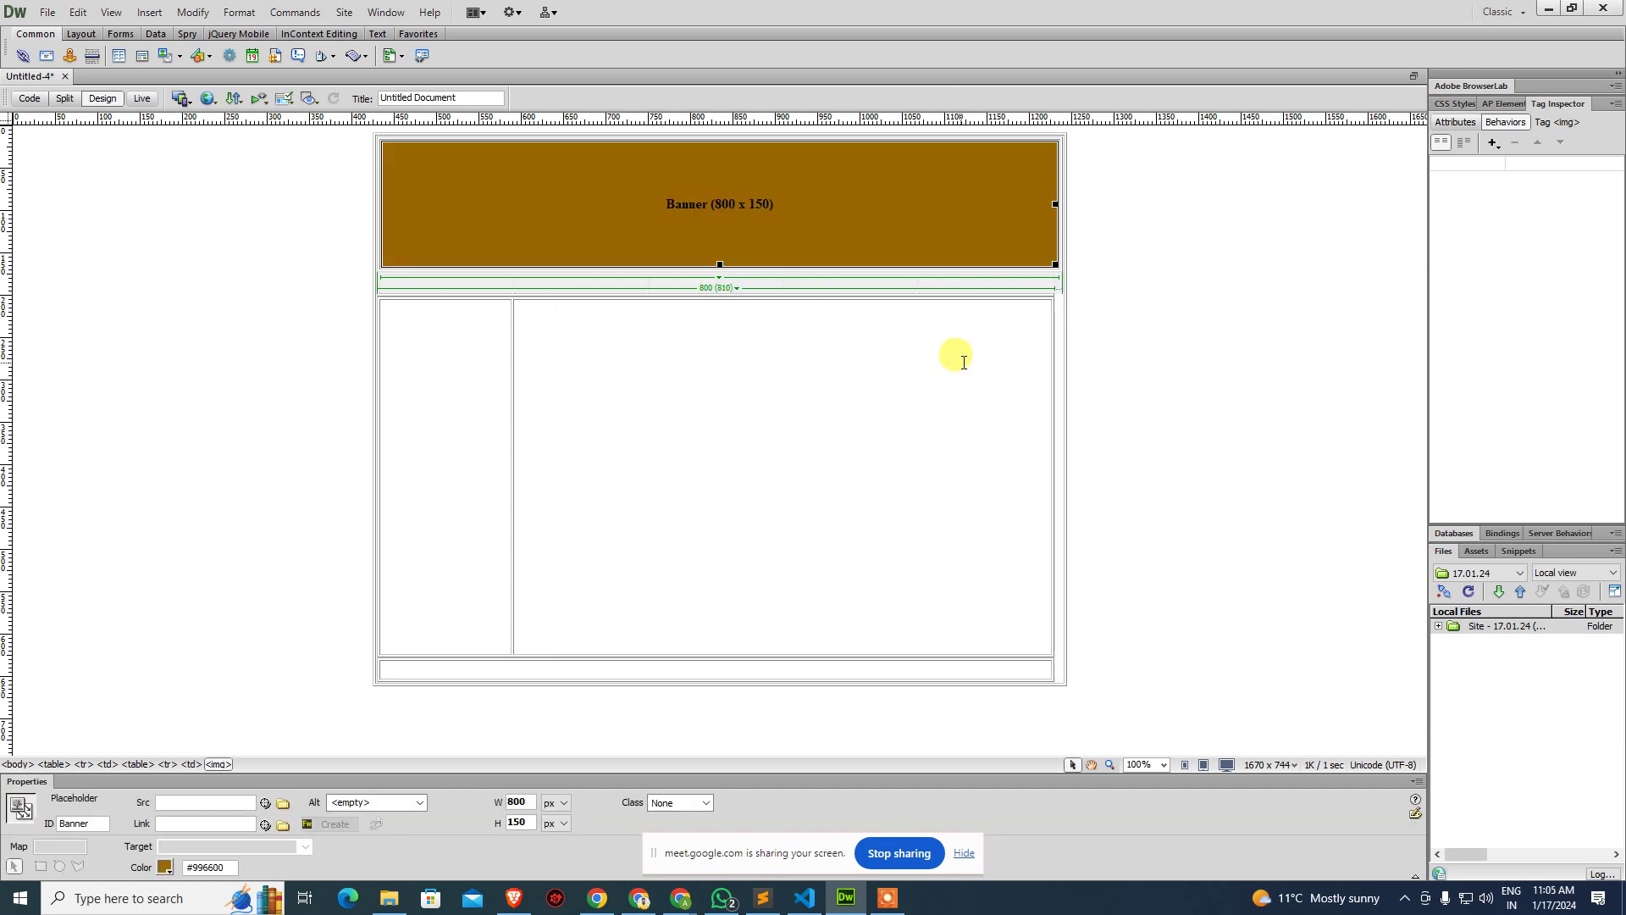
{"action": "left_click", "coordinate": [1142, 276]}
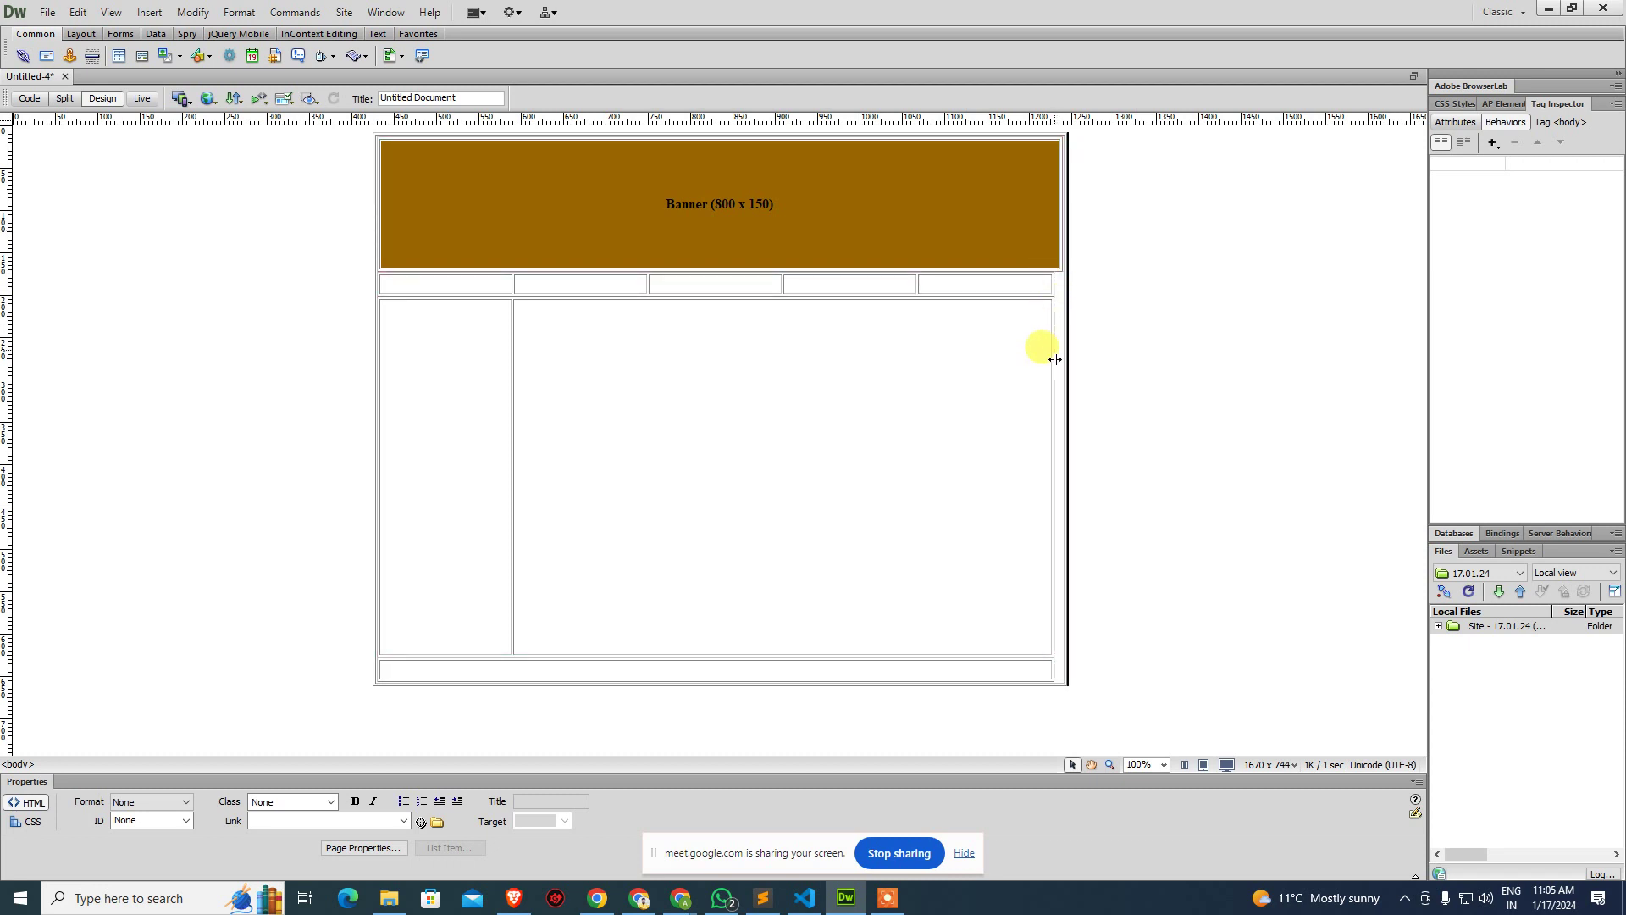
{"action": "left_click", "coordinate": [1101, 348]}
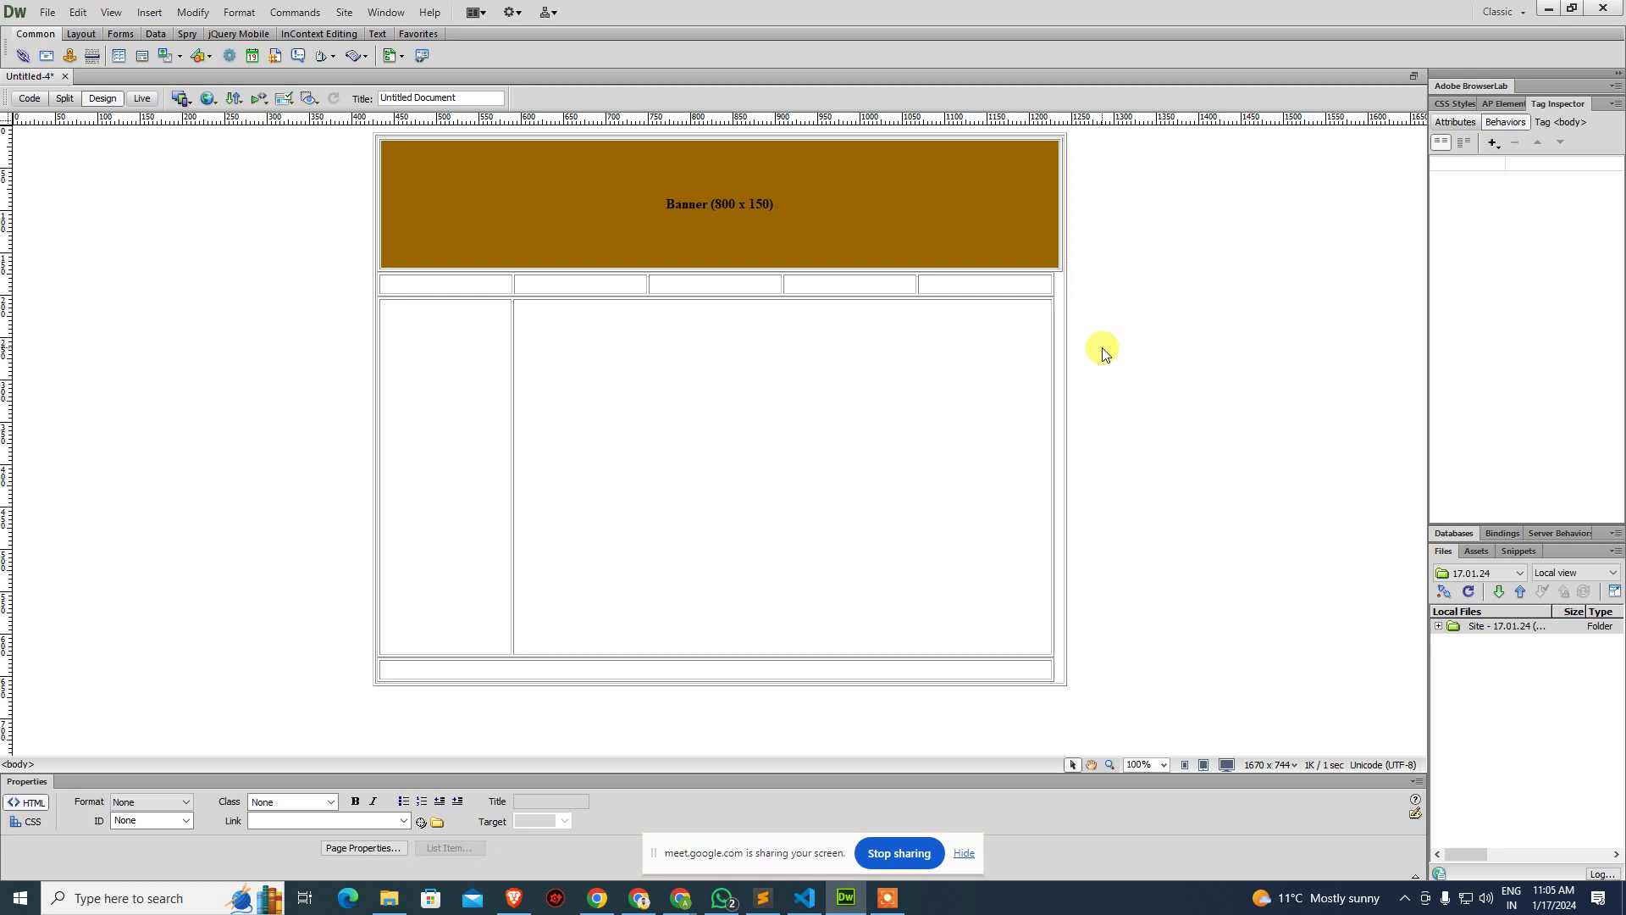
Set the cell padding, cell spacing and border of the table around the Banner placeholder to 0.
{"action": "left_click", "coordinate": [1057, 252]}
{"action": "left_click", "coordinate": [379, 803]}
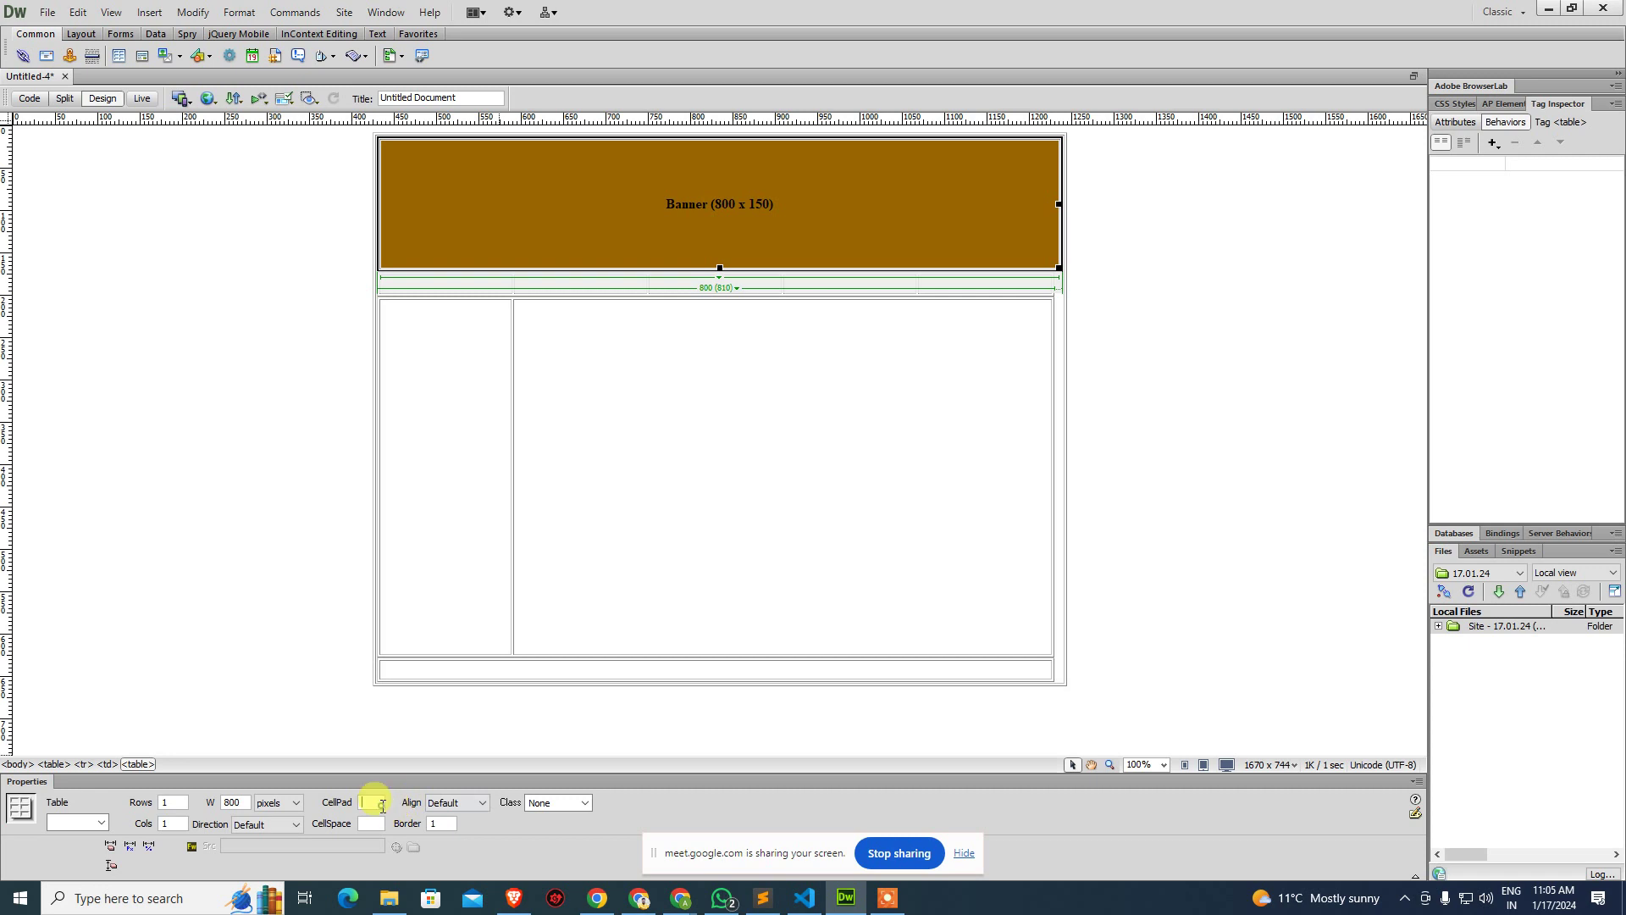
{"action": "type", "text": "0"}
{"action": "key", "text": "Return"}
{"action": "key", "text": "Tab"}
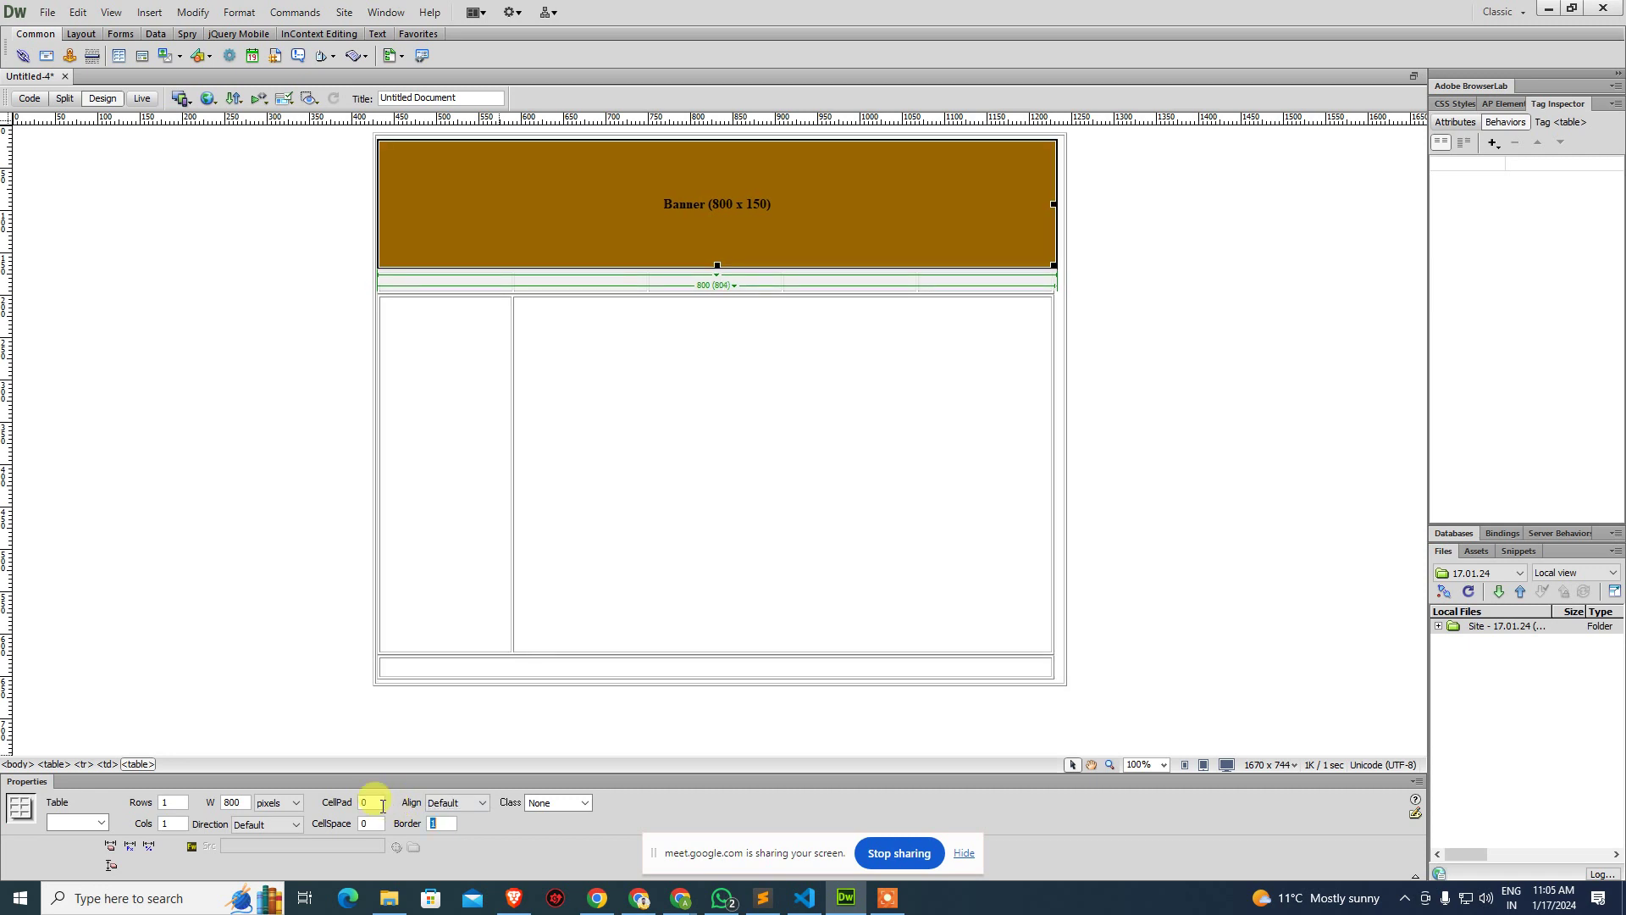
{"action": "type", "text": "0"}
{"action": "key", "text": "Return"}
{"action": "left_click", "coordinate": [1114, 449]}
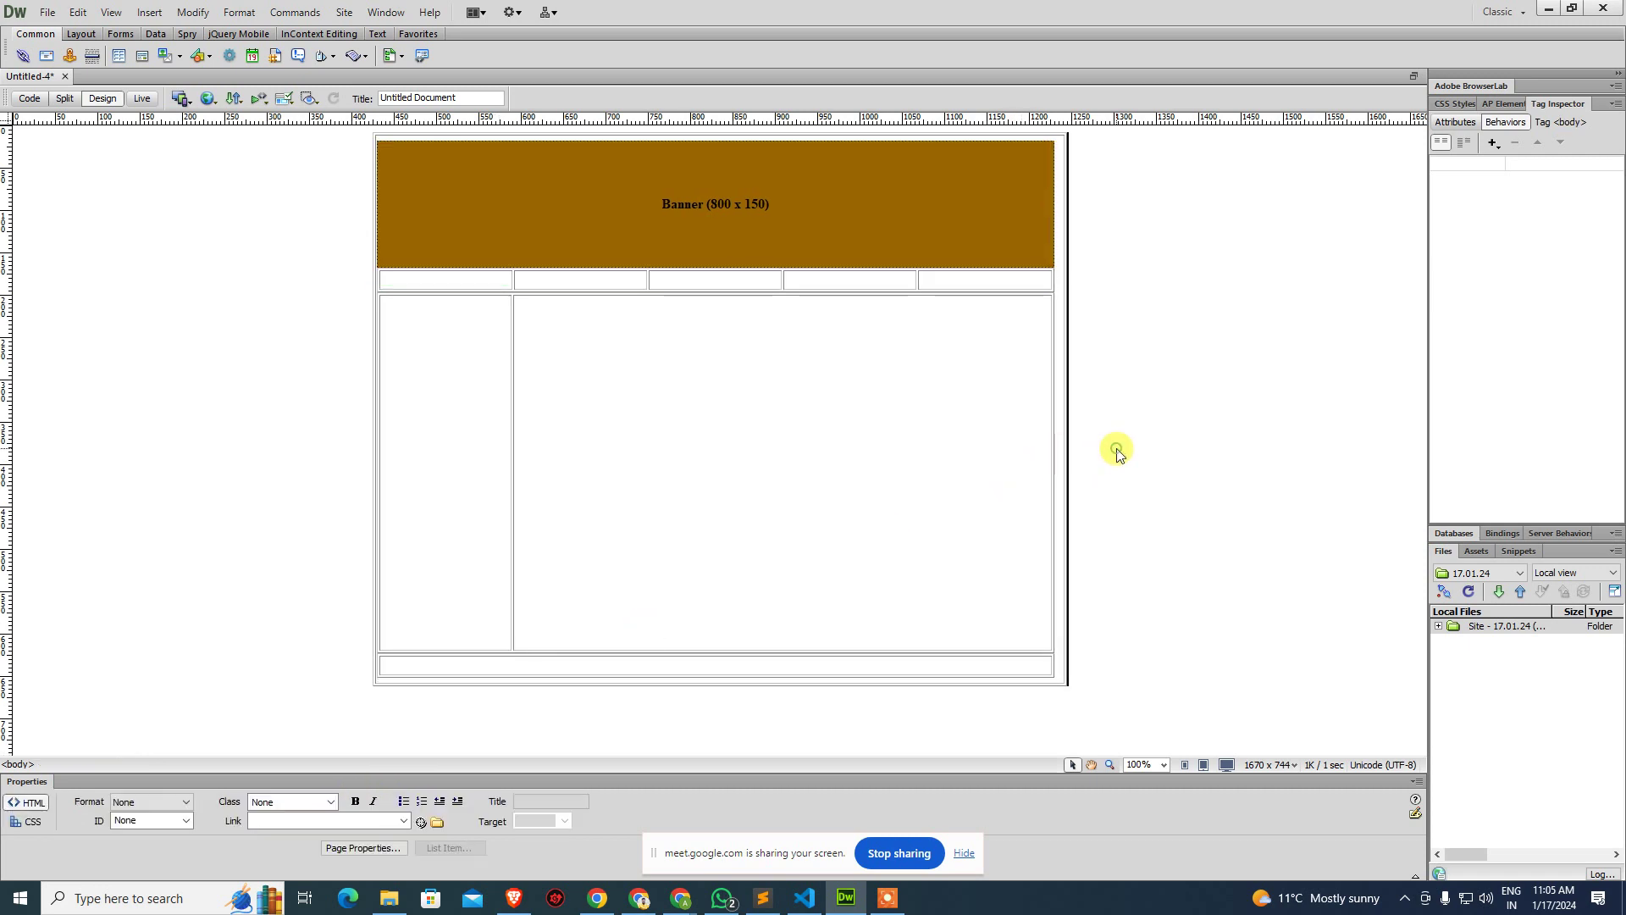
{"action": "left_click", "coordinate": [1062, 468]}
{"action": "left_click", "coordinate": [1119, 464]}
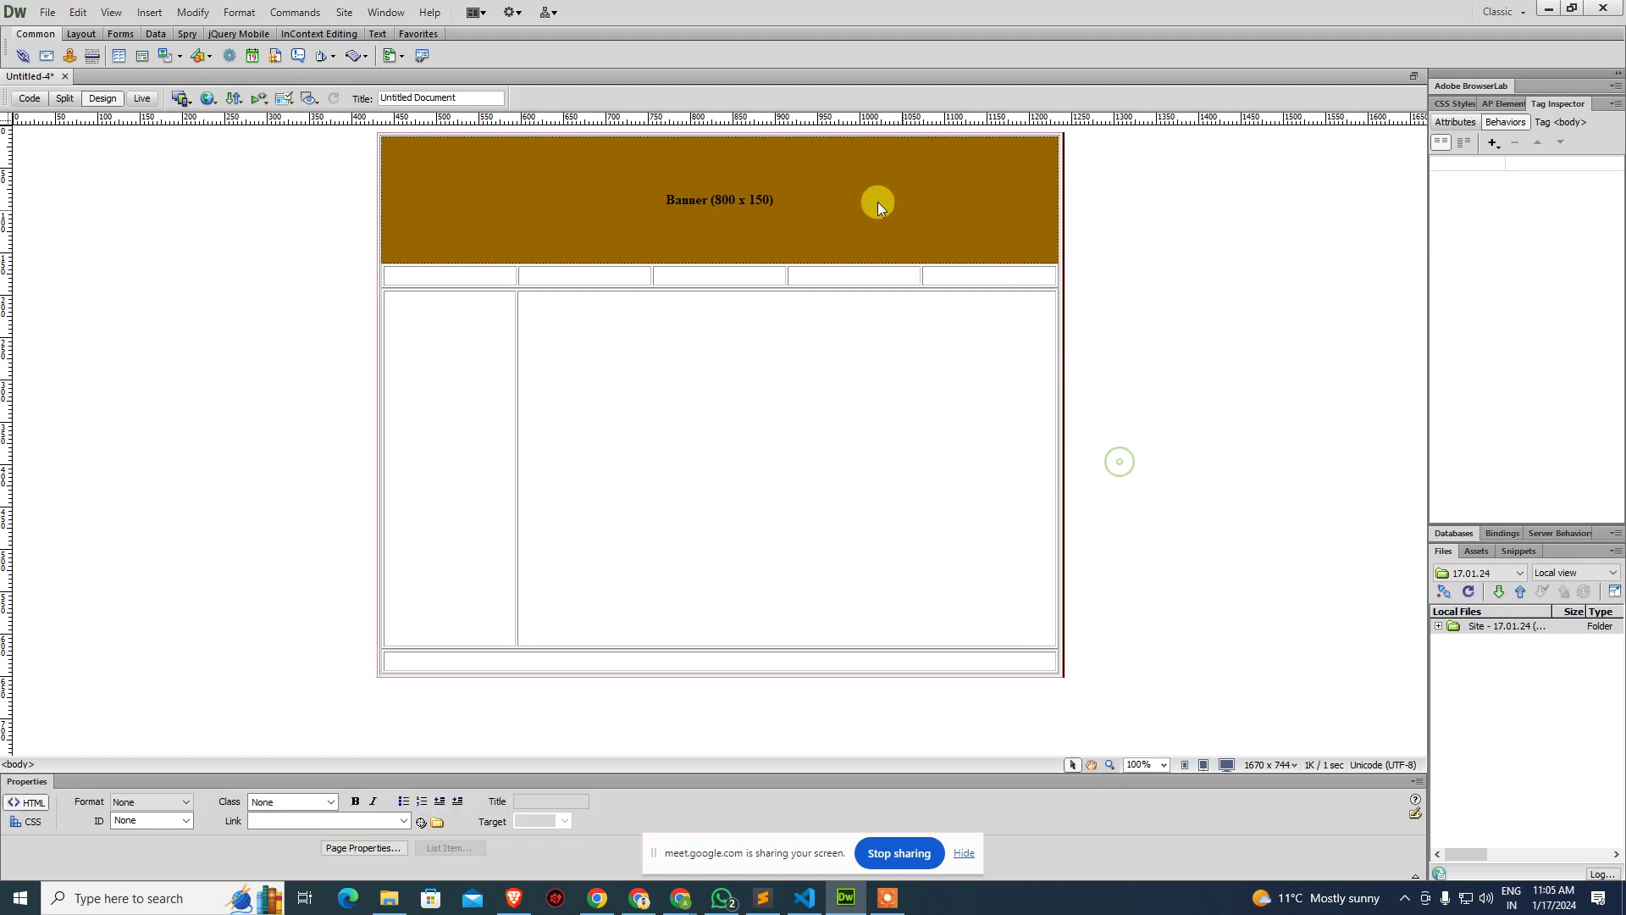
{"action": "left_click", "coordinate": [698, 209]}
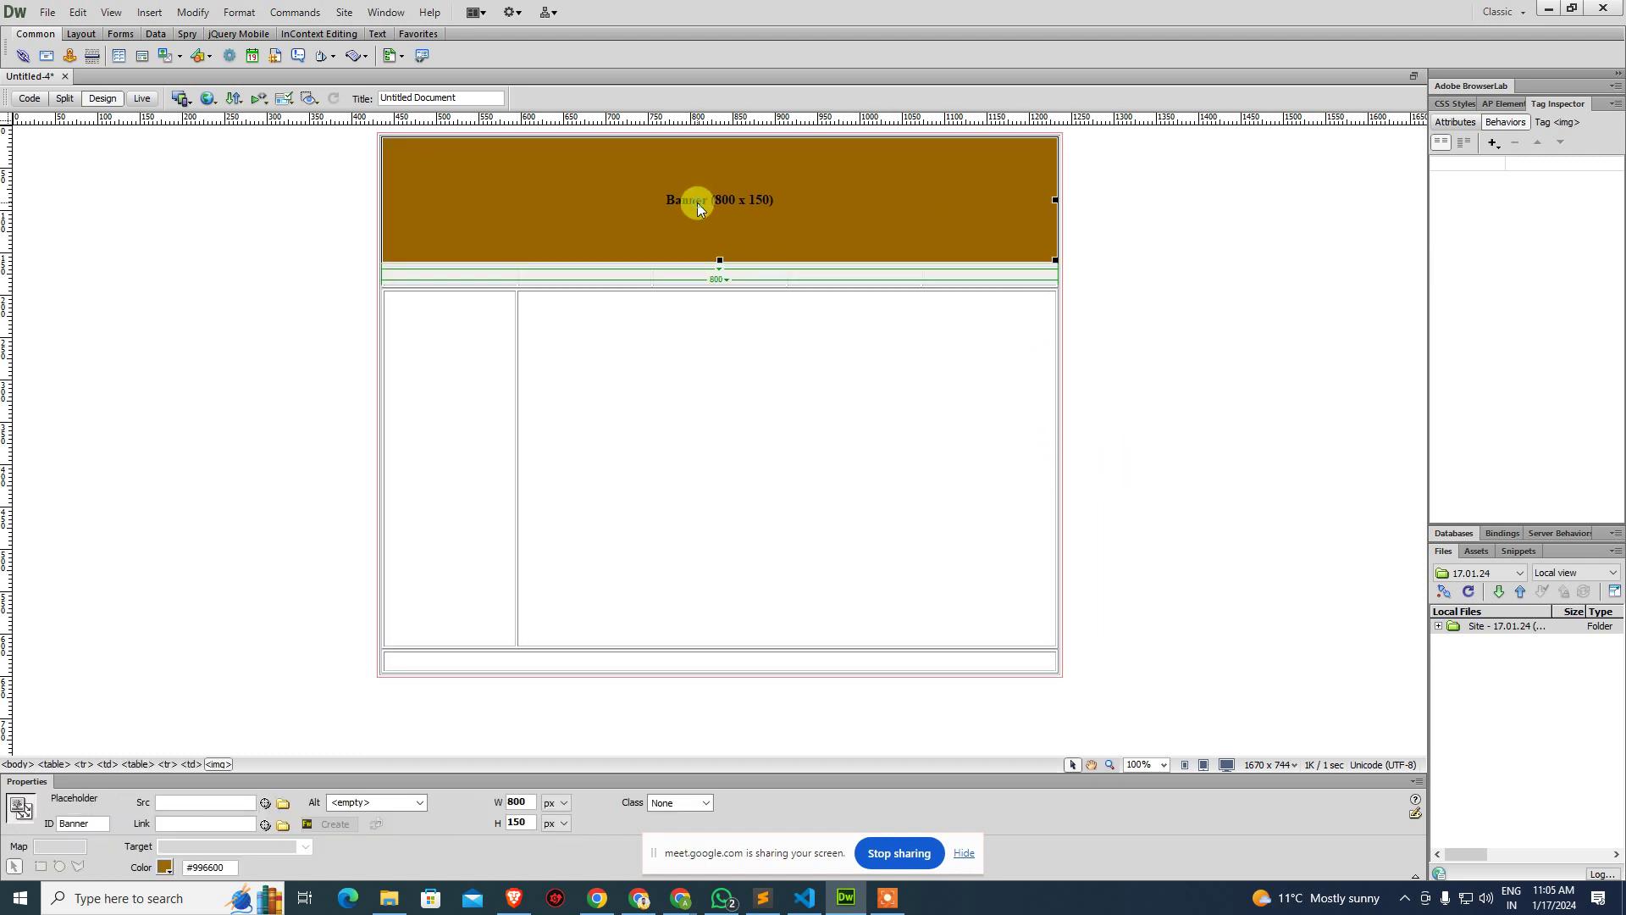
{"action": "double_click", "coordinate": [697, 206]}
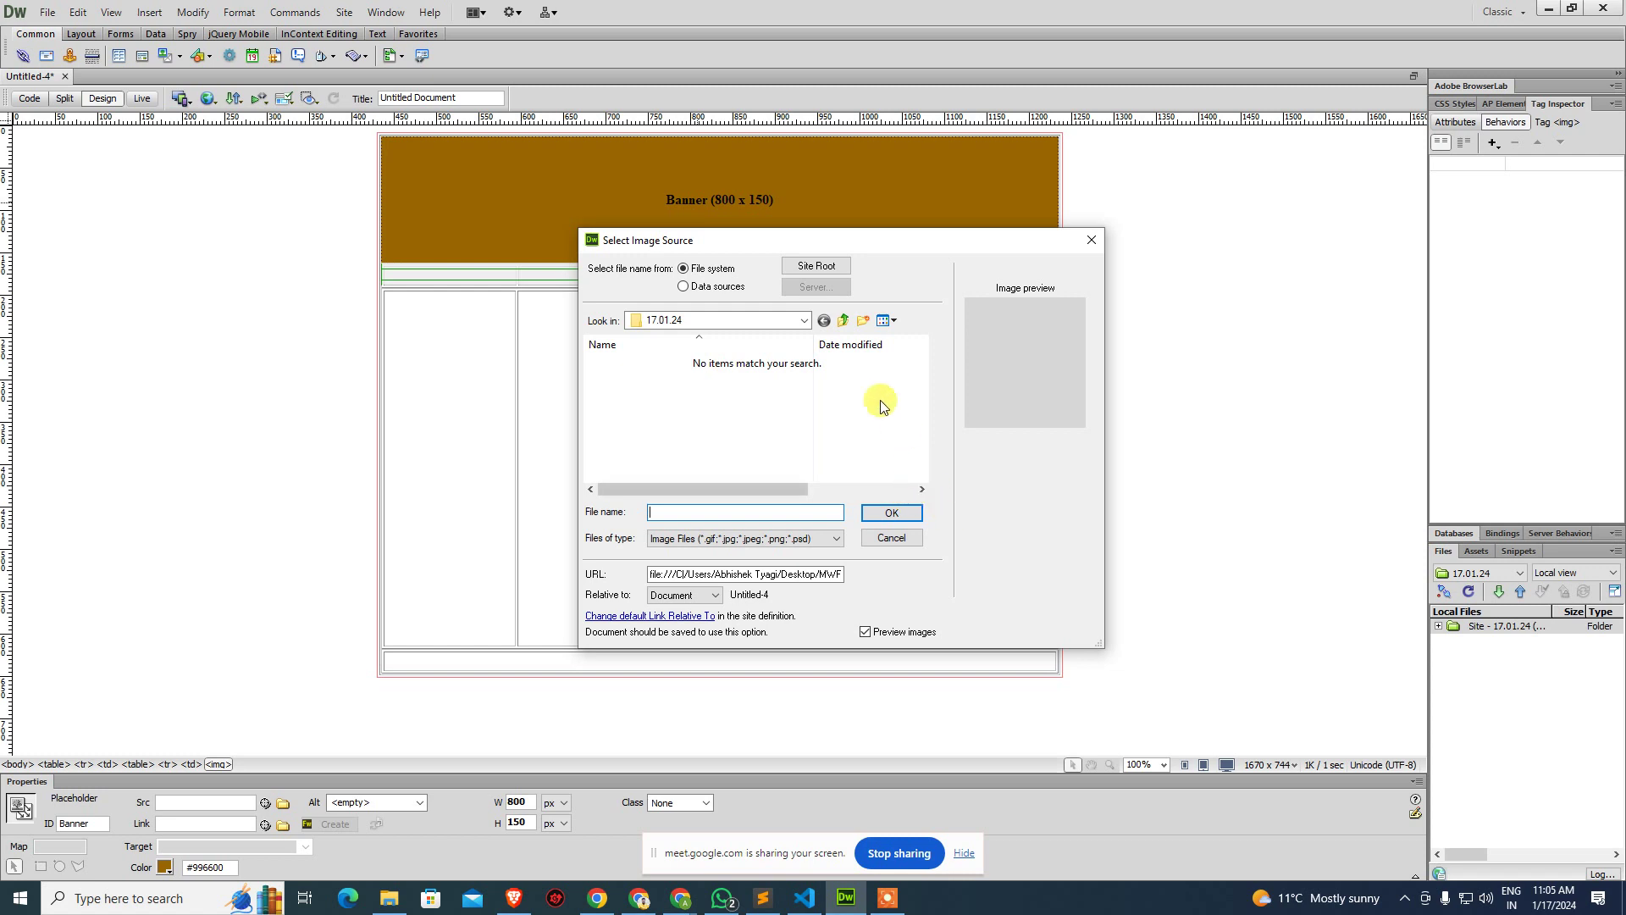
{"action": "key", "text": "Escape"}
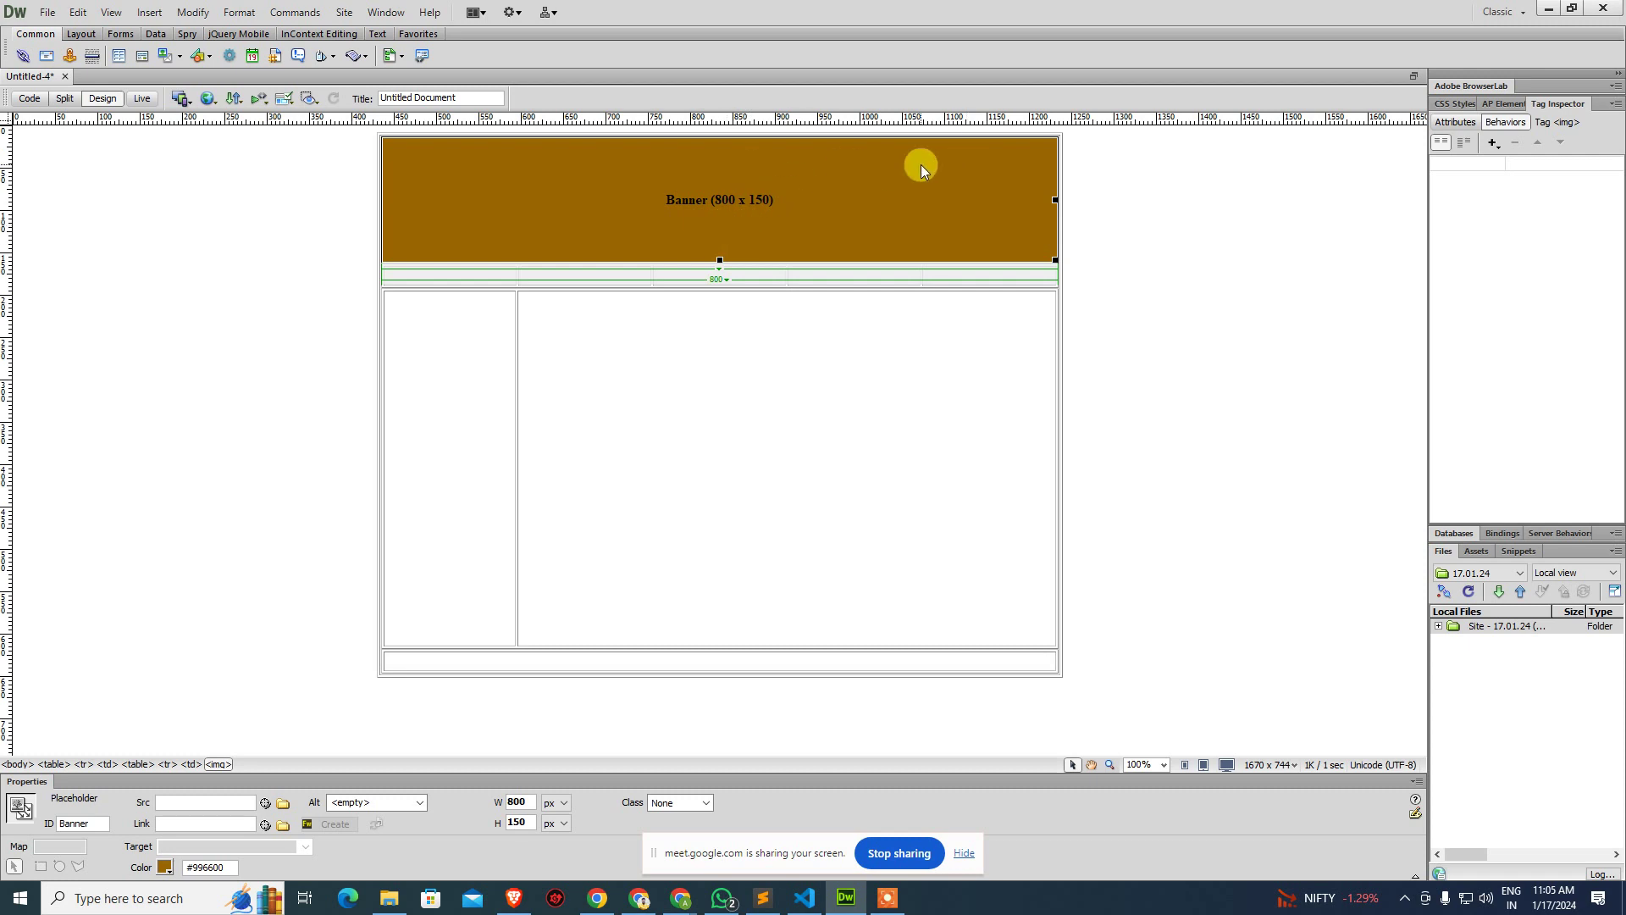
{"action": "left_click", "coordinate": [1266, 312]}
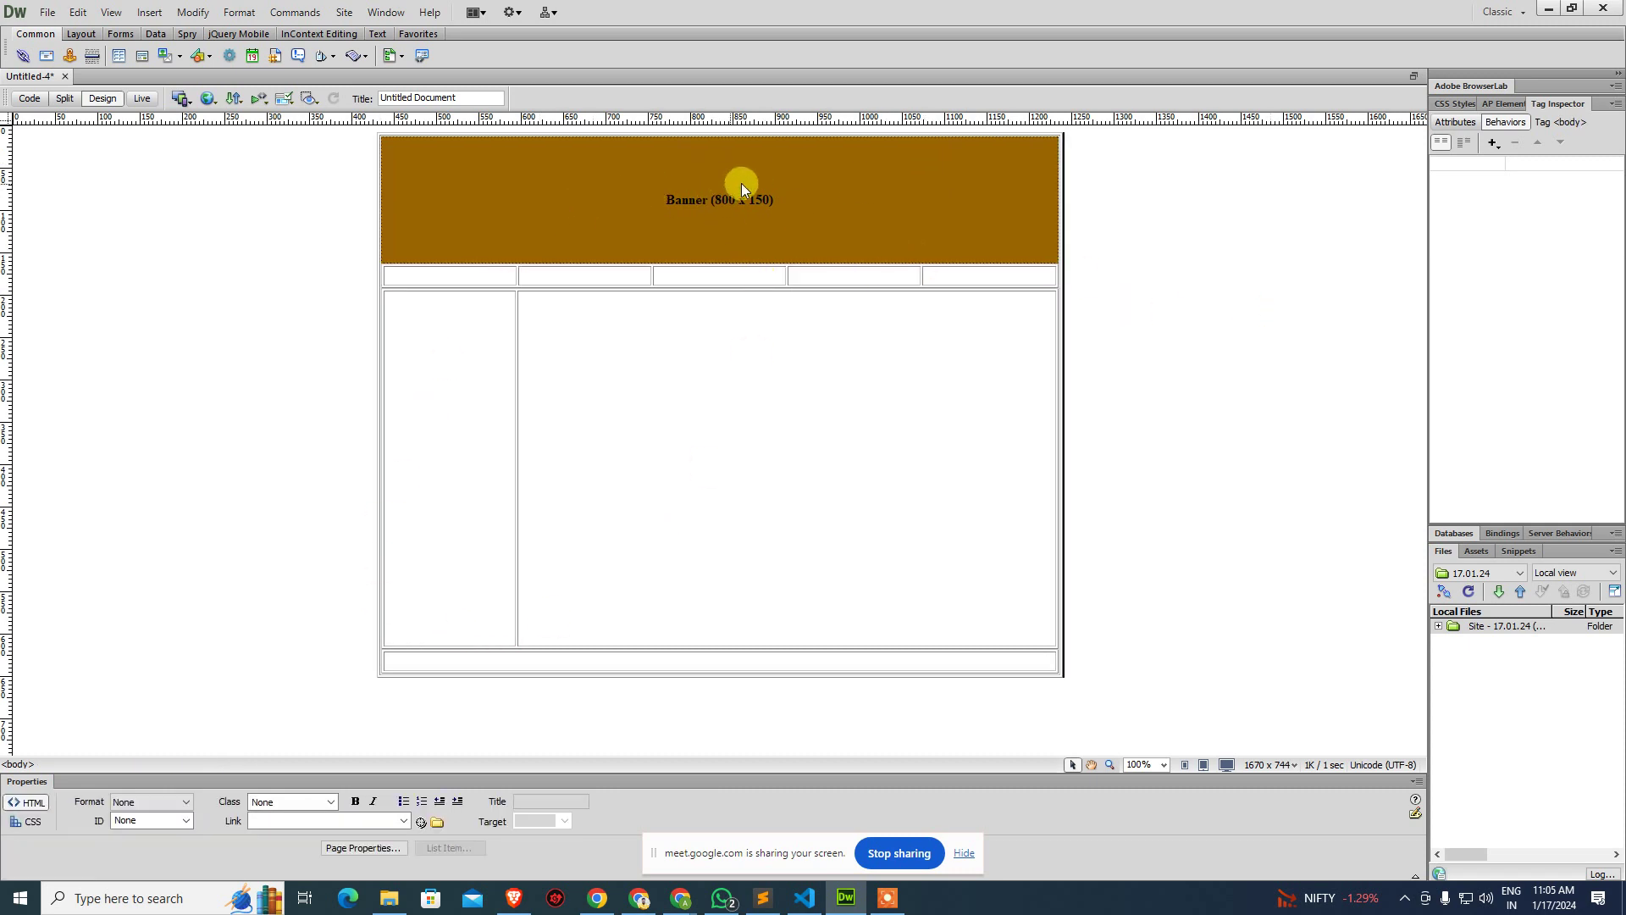
Examine the HTML code of the Banner placeholder and return to the design view.
{"action": "left_click", "coordinate": [776, 179]}
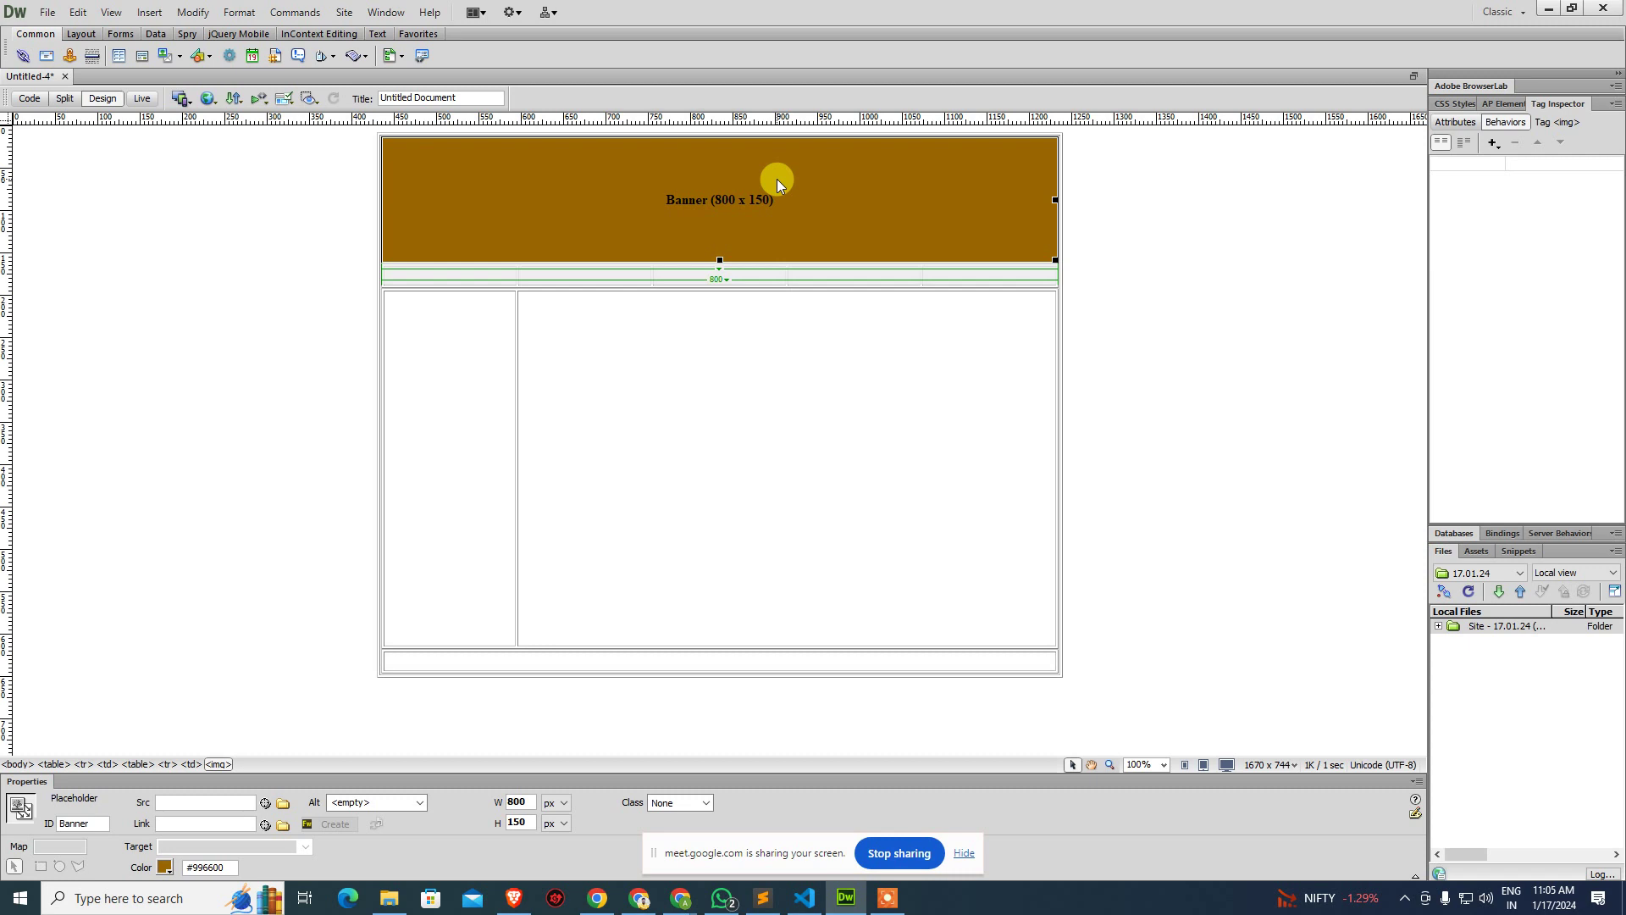
{"action": "key", "text": "ctrl+grave"}
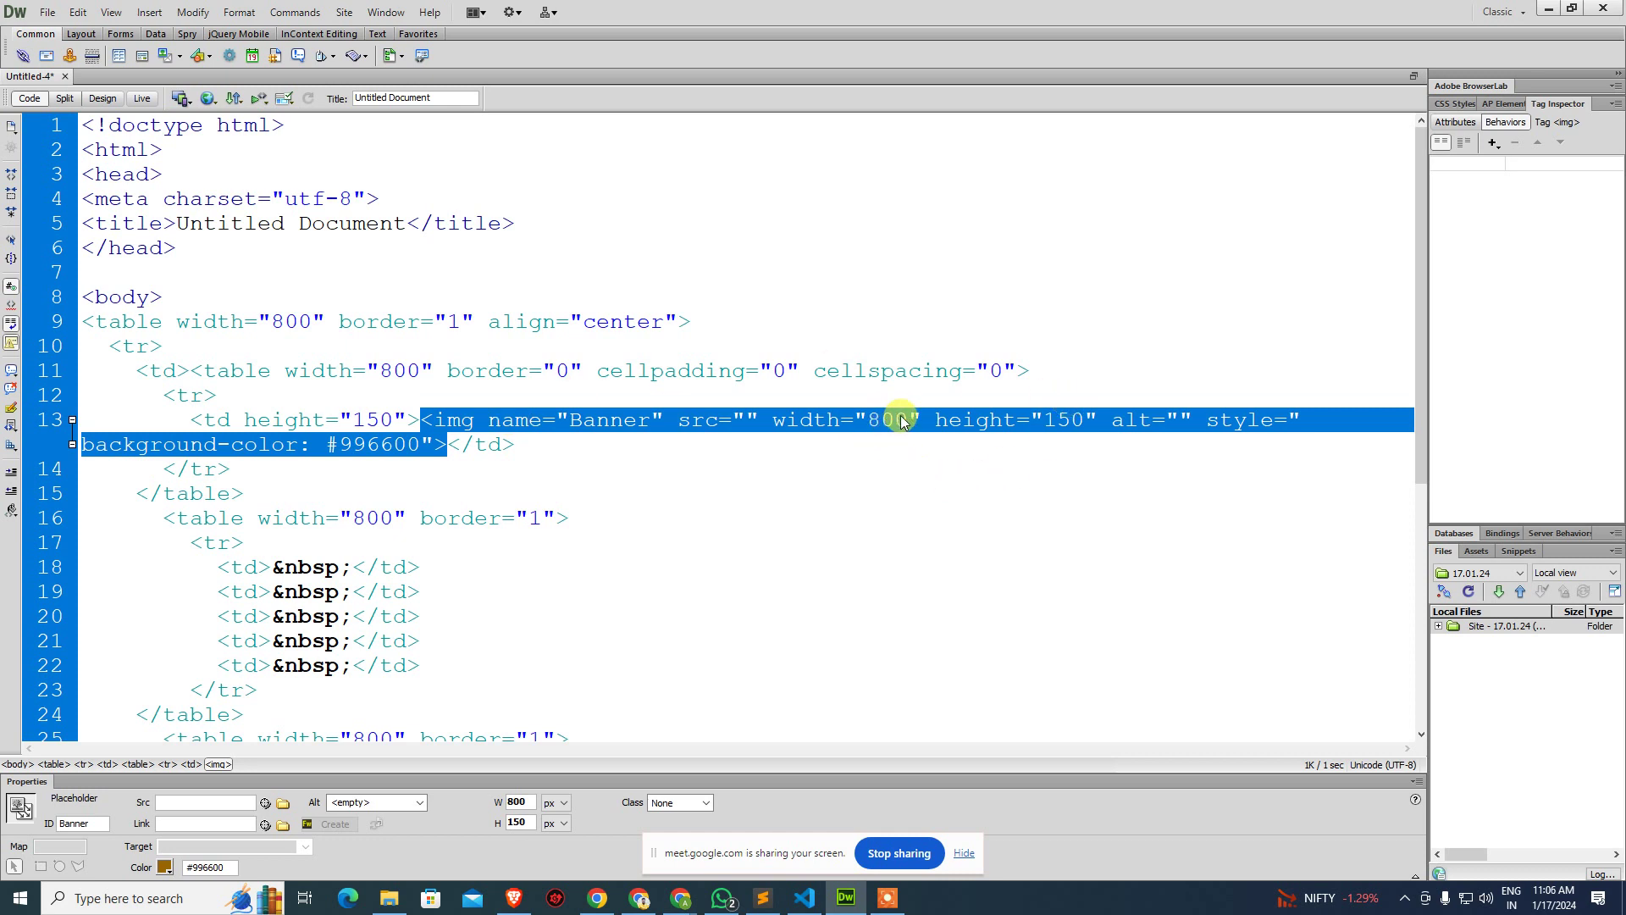
{"action": "key", "text": "ctrl+grave"}
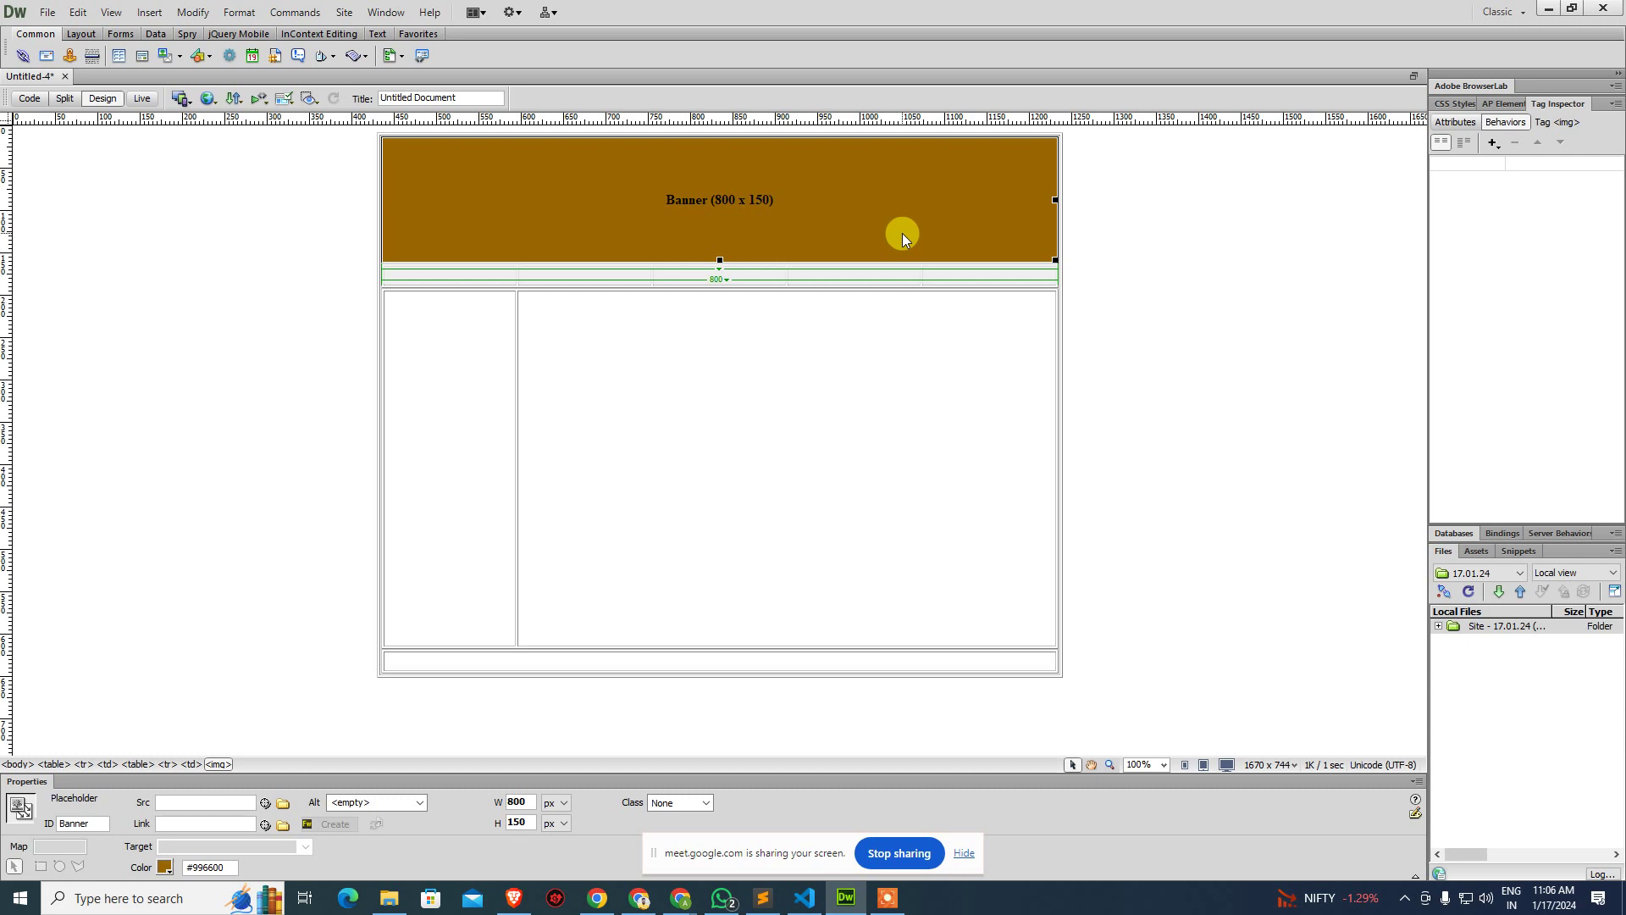
{"action": "left_click", "coordinate": [1220, 255]}
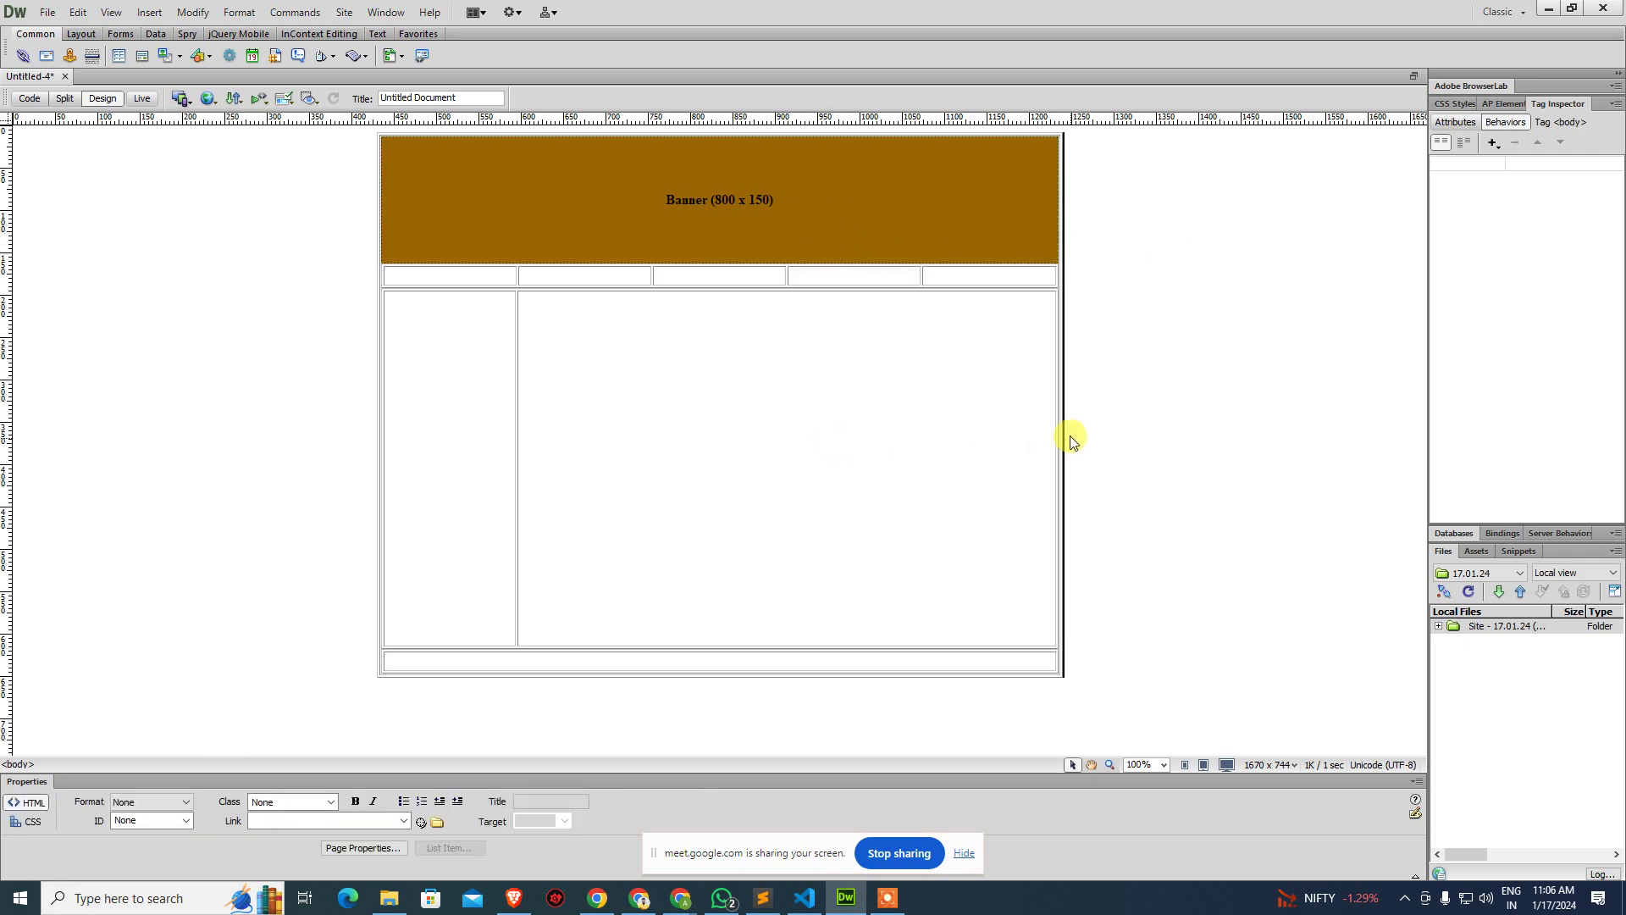
{"action": "key", "text": "Escape"}
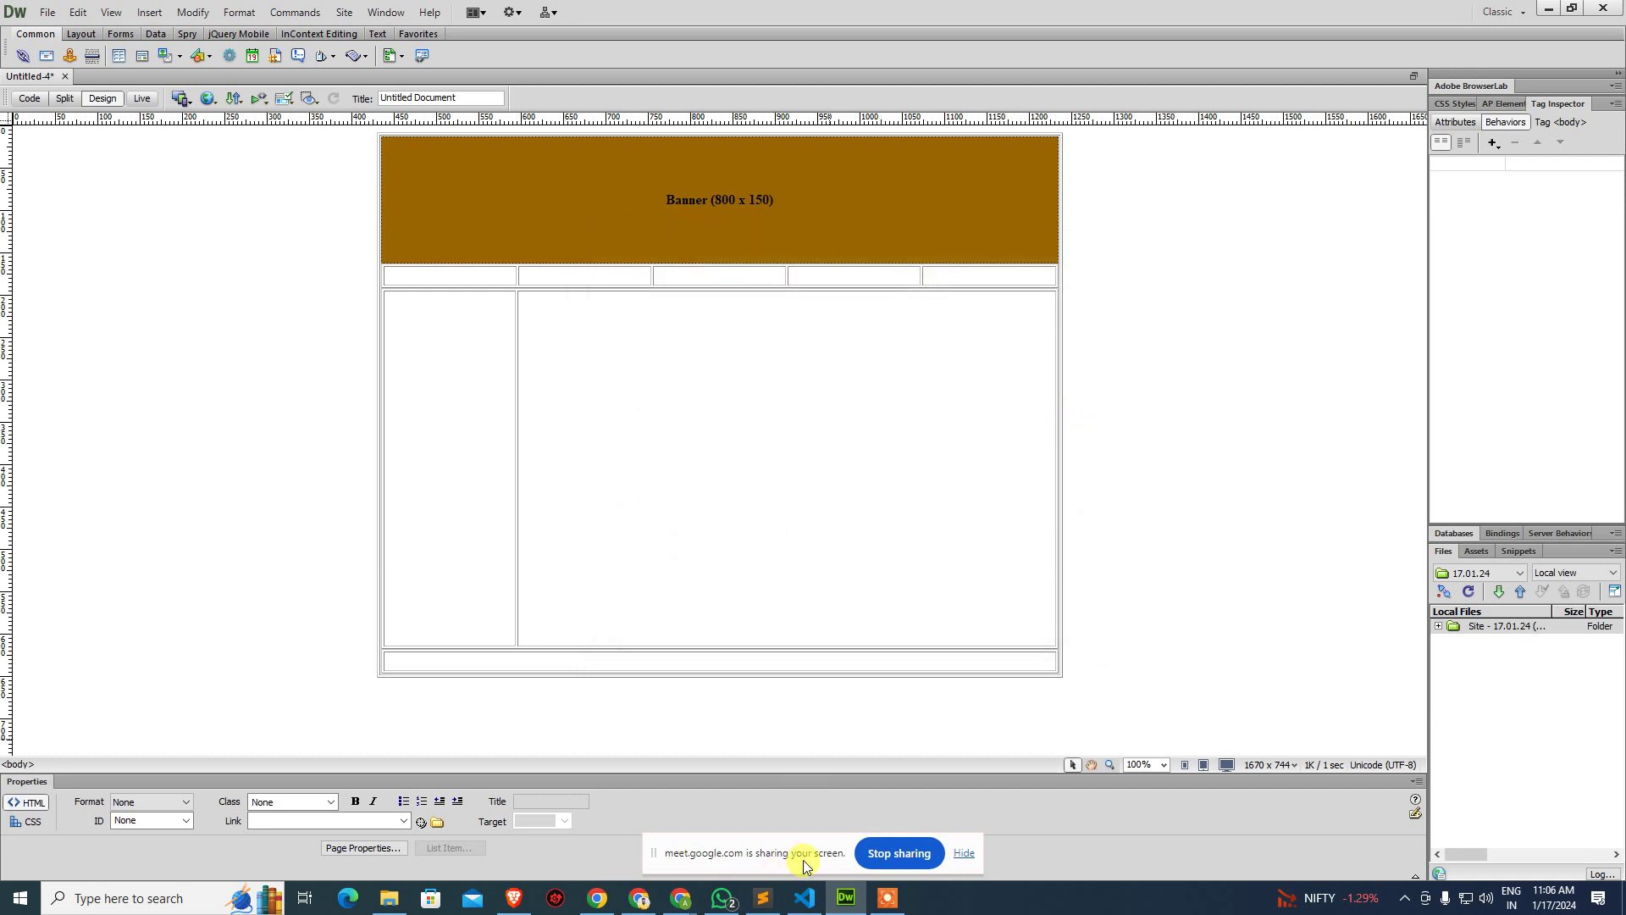
Switch to Chrome and load photopea.com in a new browser tab.
{"action": "mouse_move", "coordinate": [681, 897]}
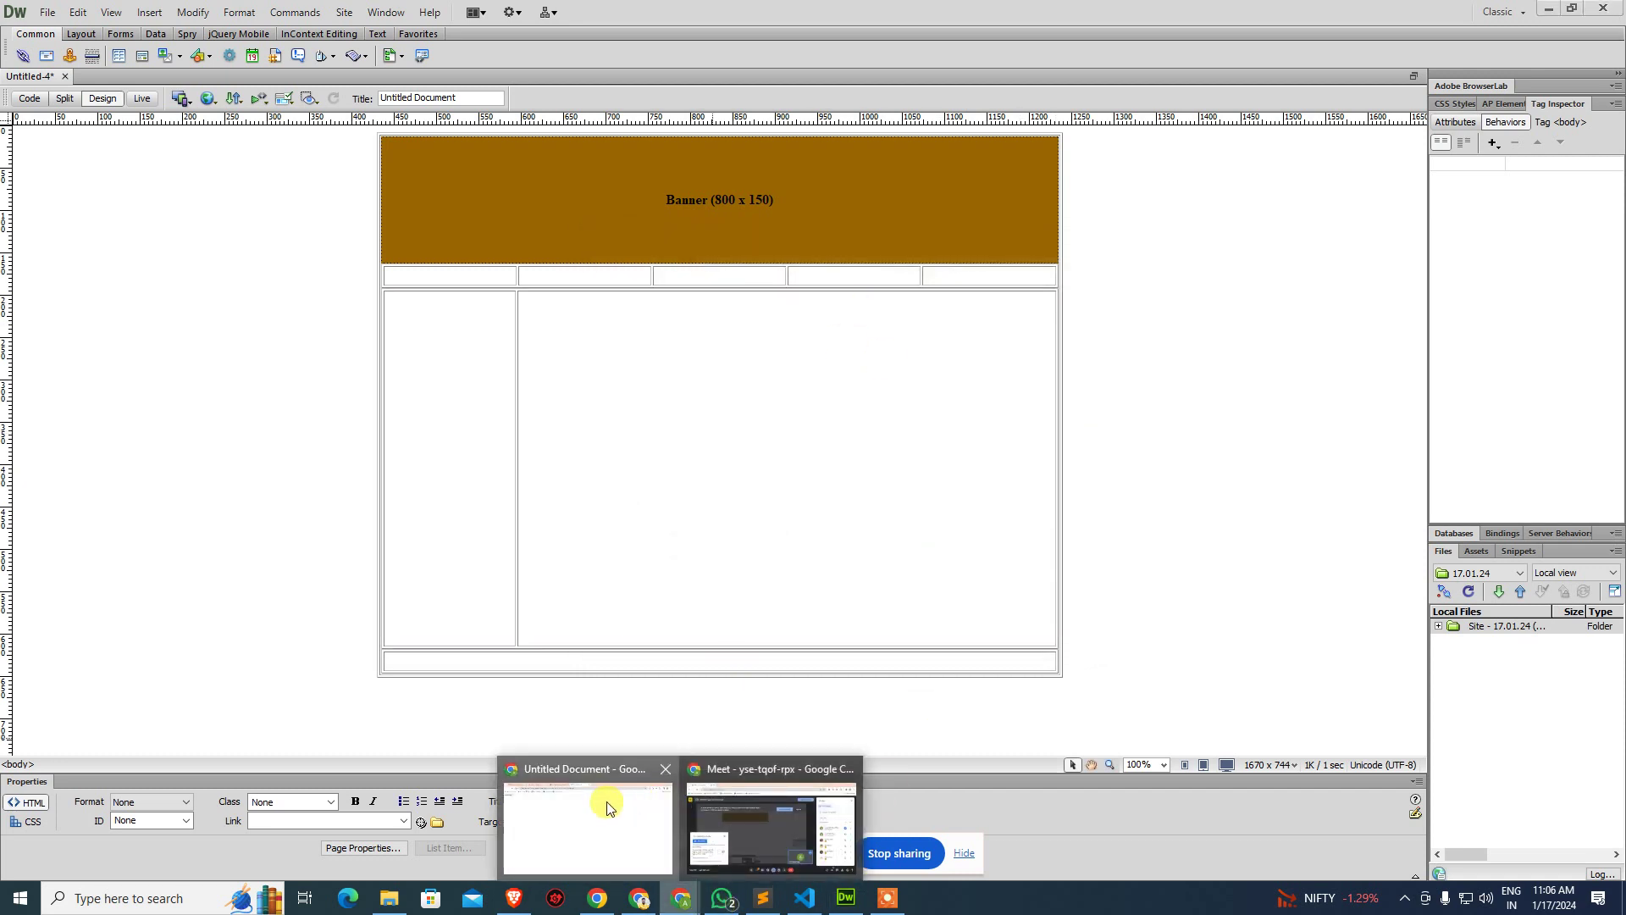
{"action": "left_click", "coordinate": [608, 803]}
{"action": "left_click", "coordinate": [848, 17]}
{"action": "type", "text": "pho"}
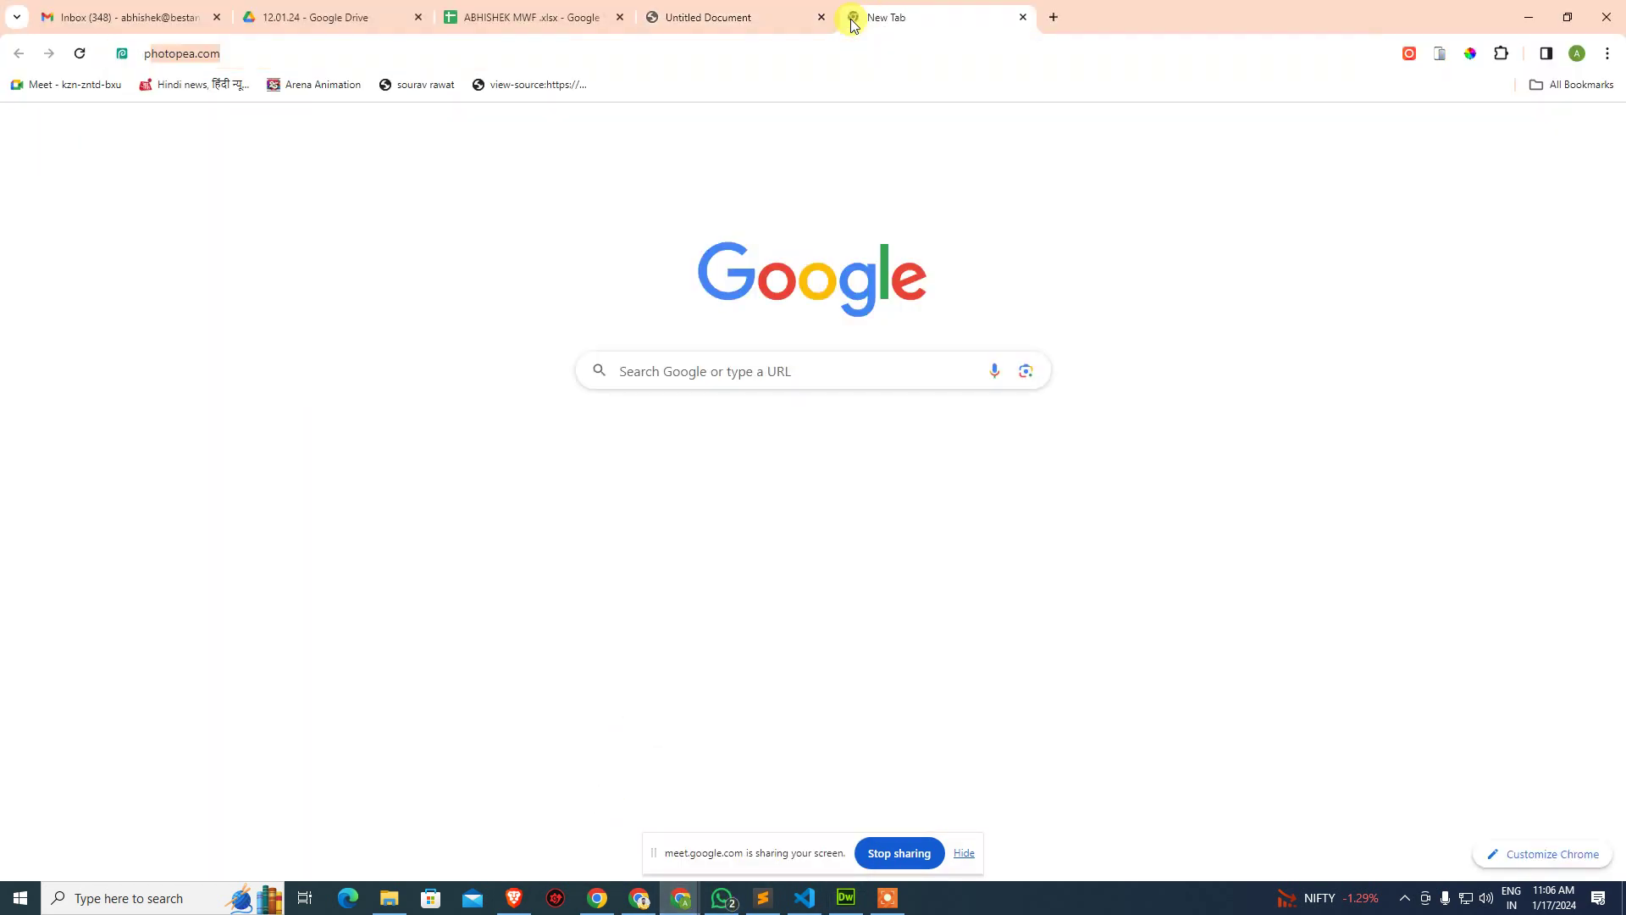
{"action": "type", "text": "tope"}
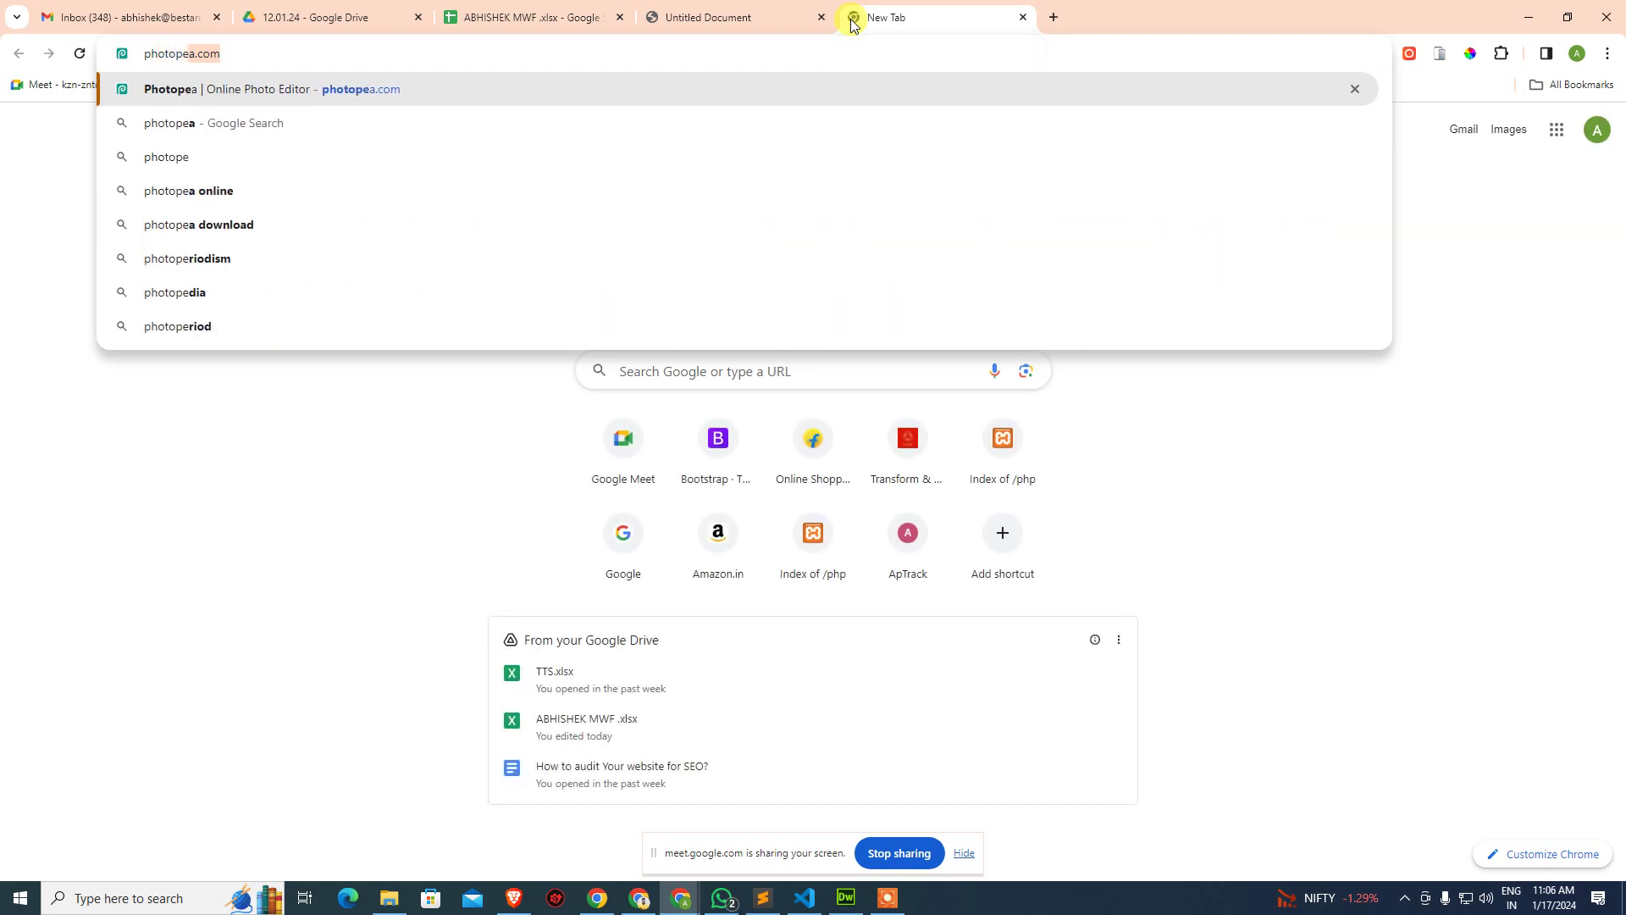
{"action": "key", "text": "Return"}
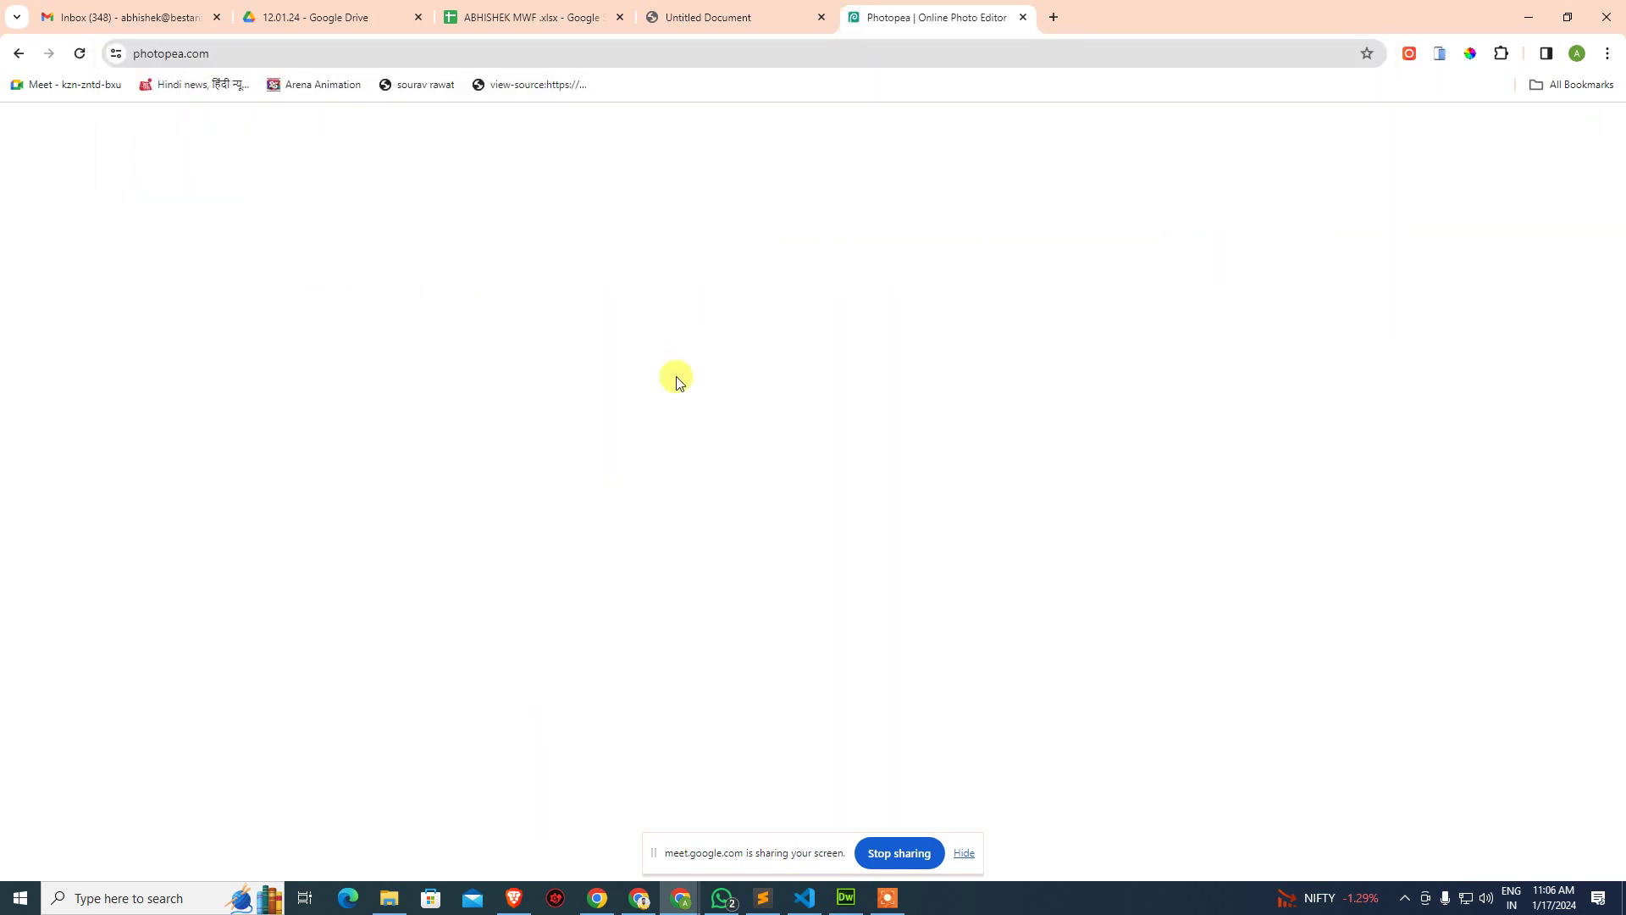
{"action": "left_click", "coordinate": [473, 52]}
{"action": "key", "text": "Return"}
Launch Adobe Photoshop 2020 and return to the Photopea page in the browser.
{"action": "key", "text": "super"}
{"action": "type", "text": "pho"}
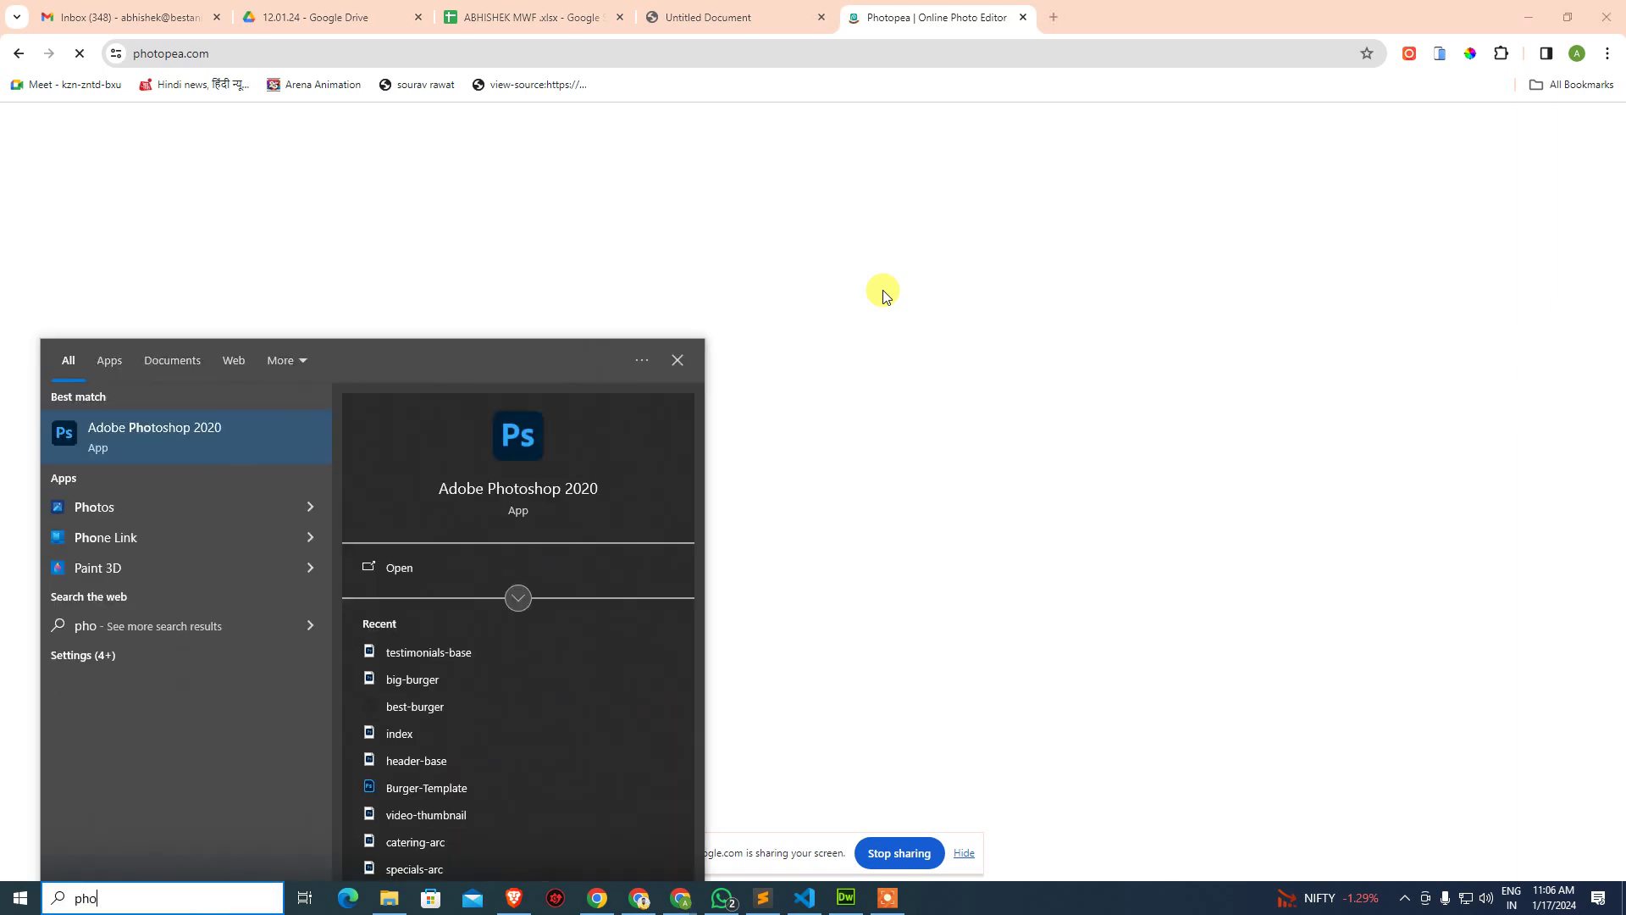
{"action": "key", "text": "Return"}
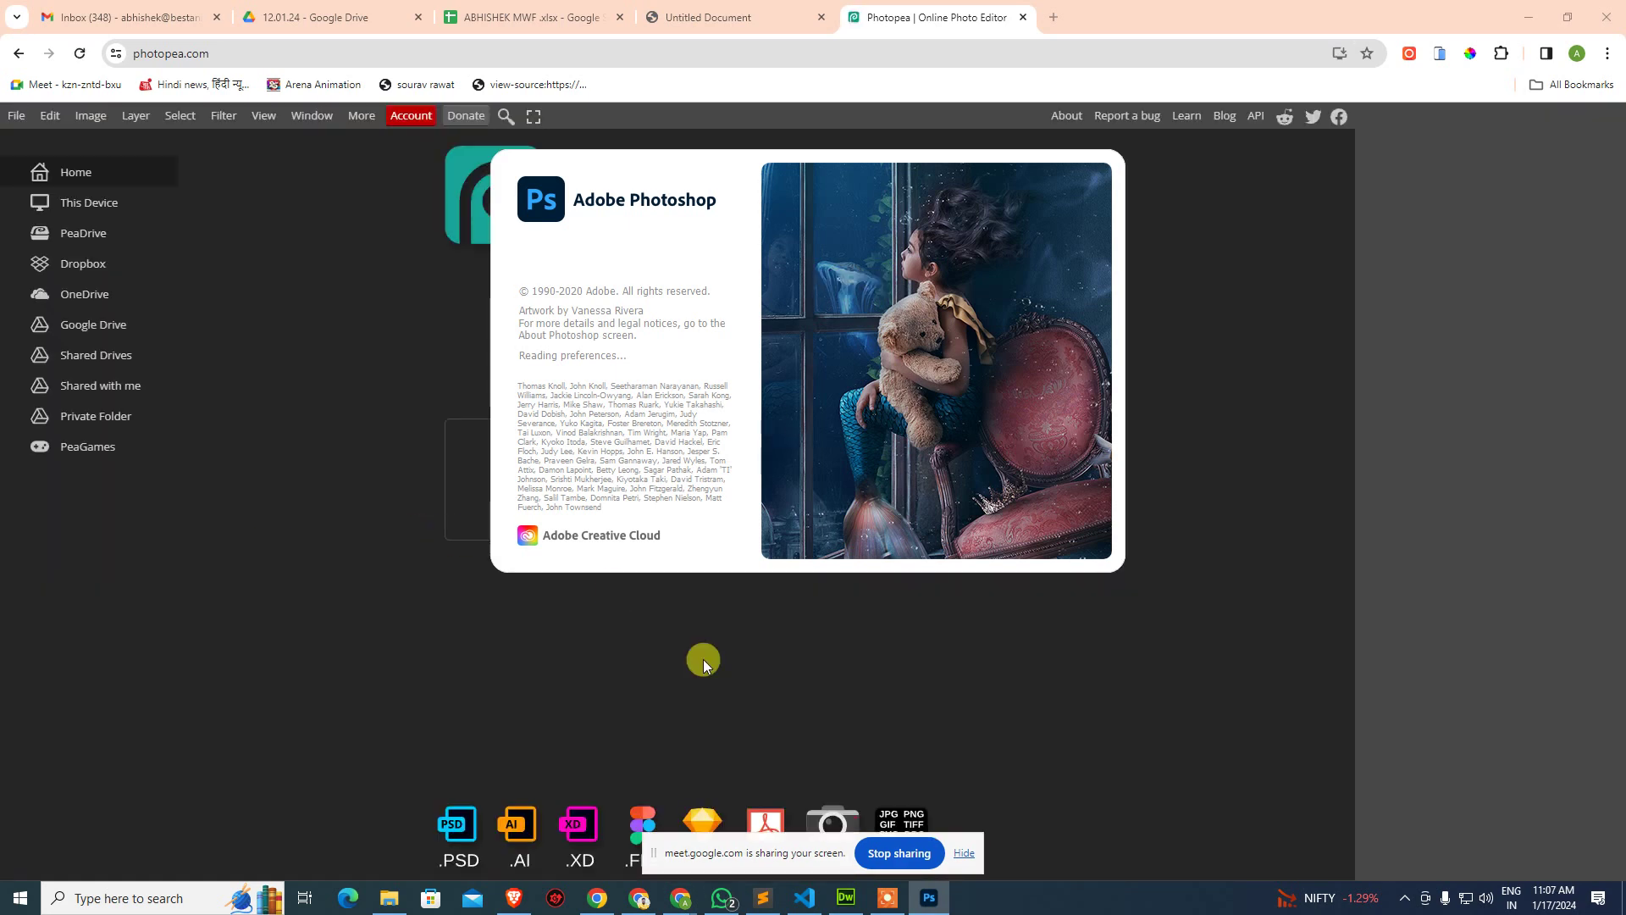
{"action": "left_click", "coordinate": [718, 682]}
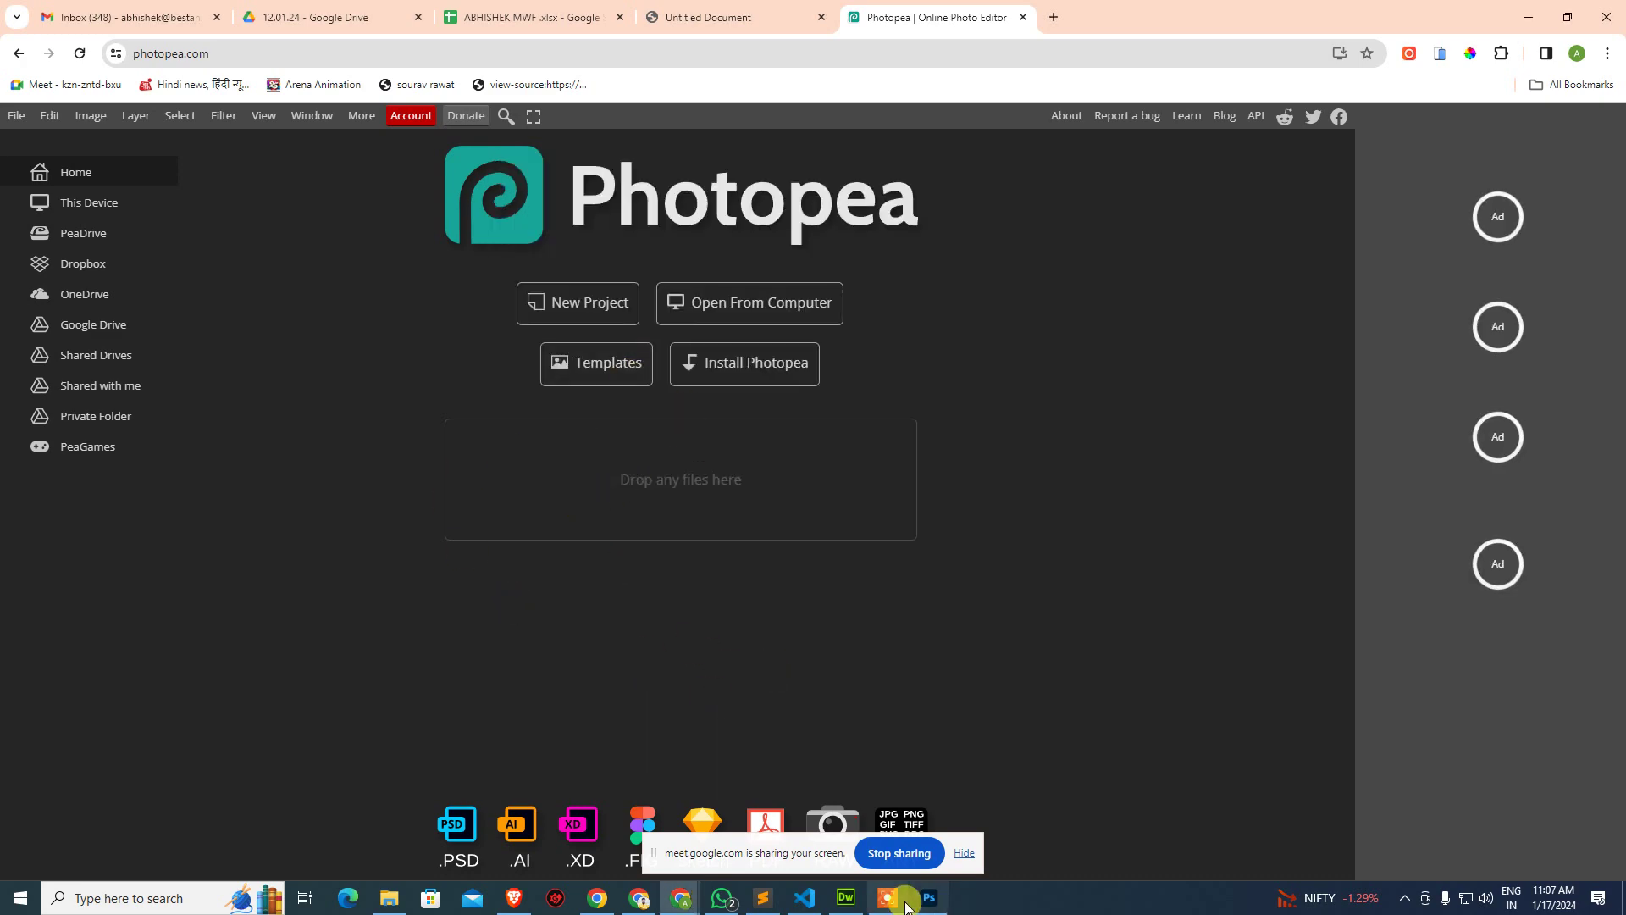
{"action": "left_click", "coordinate": [481, 751]}
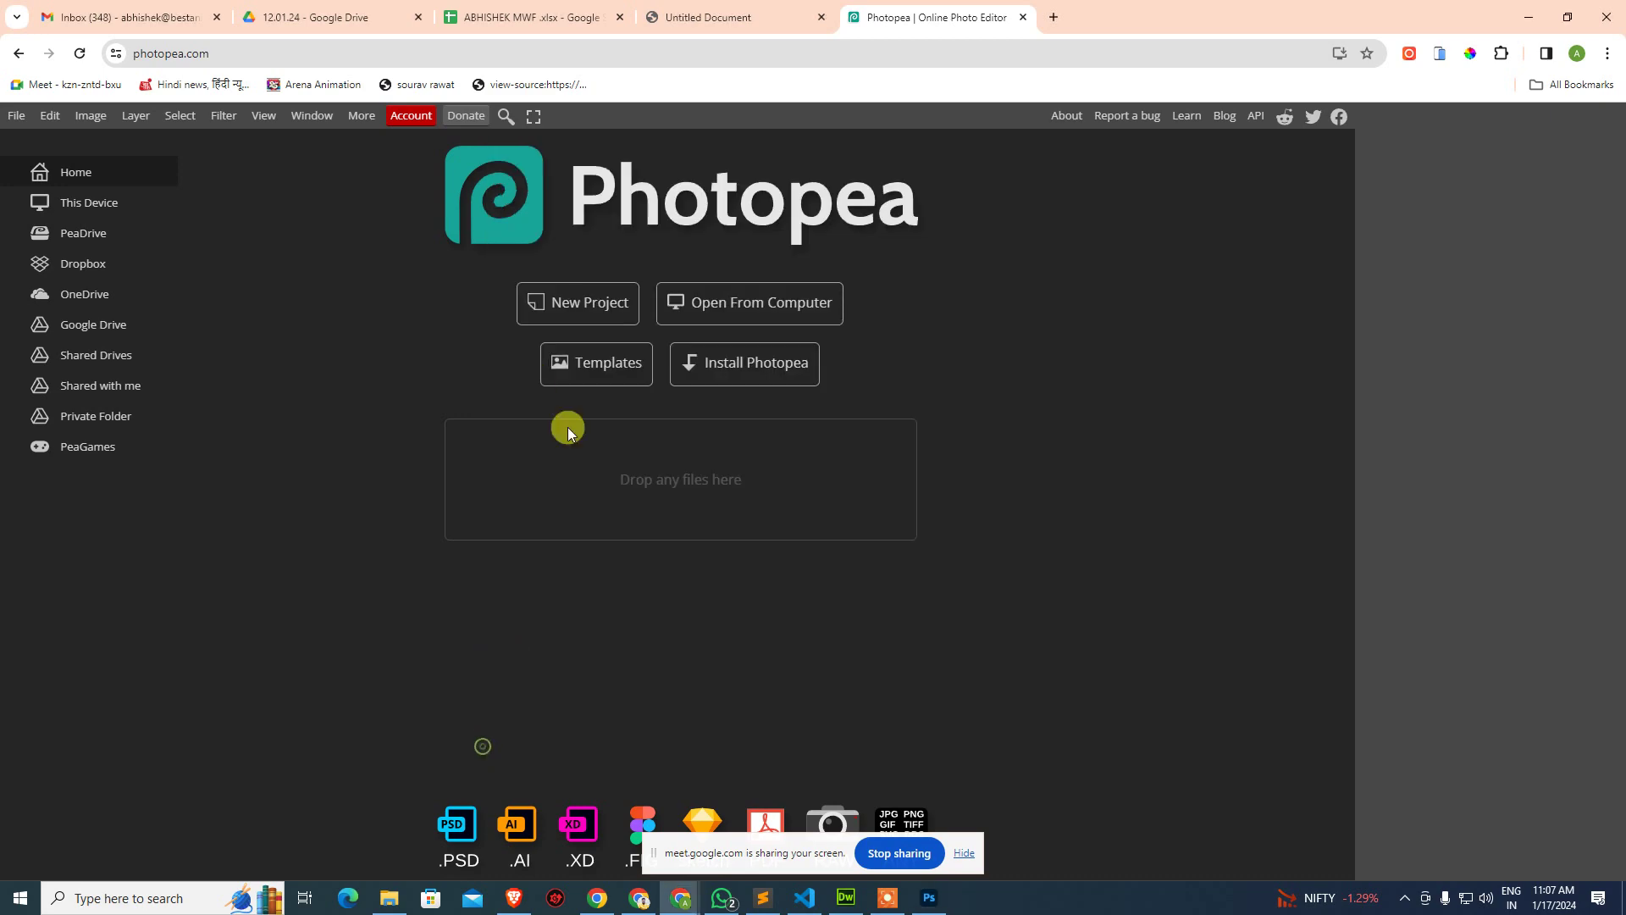
Open the bpcl image from the Desktop folder in Photopea.
{"action": "left_click", "coordinate": [24, 119]}
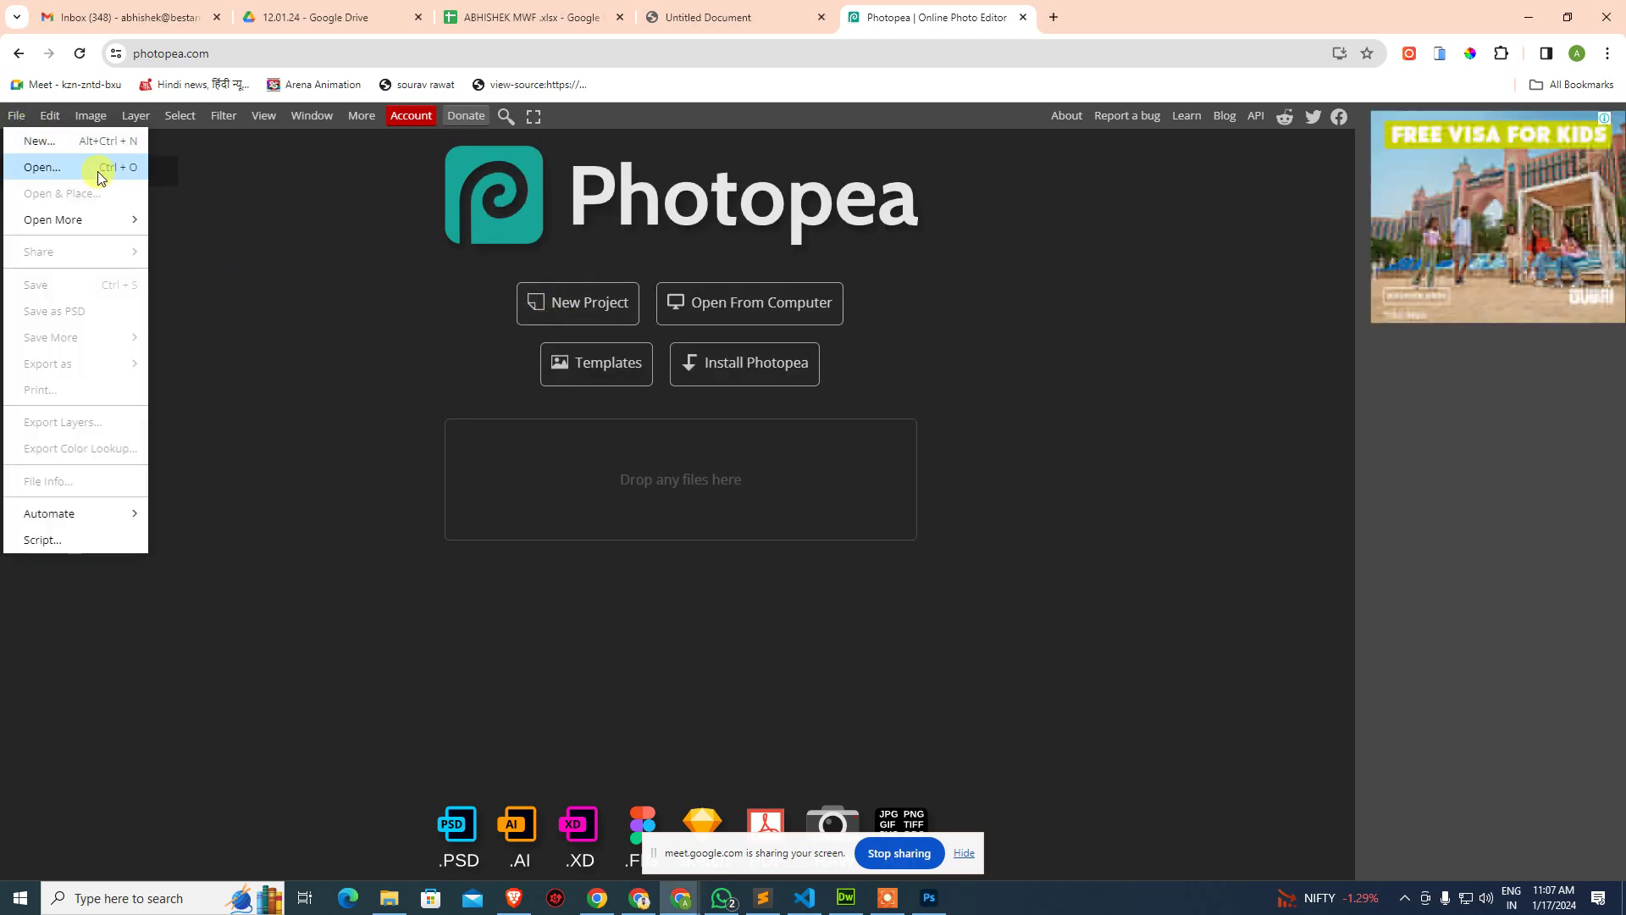
{"action": "left_click", "coordinate": [98, 167]}
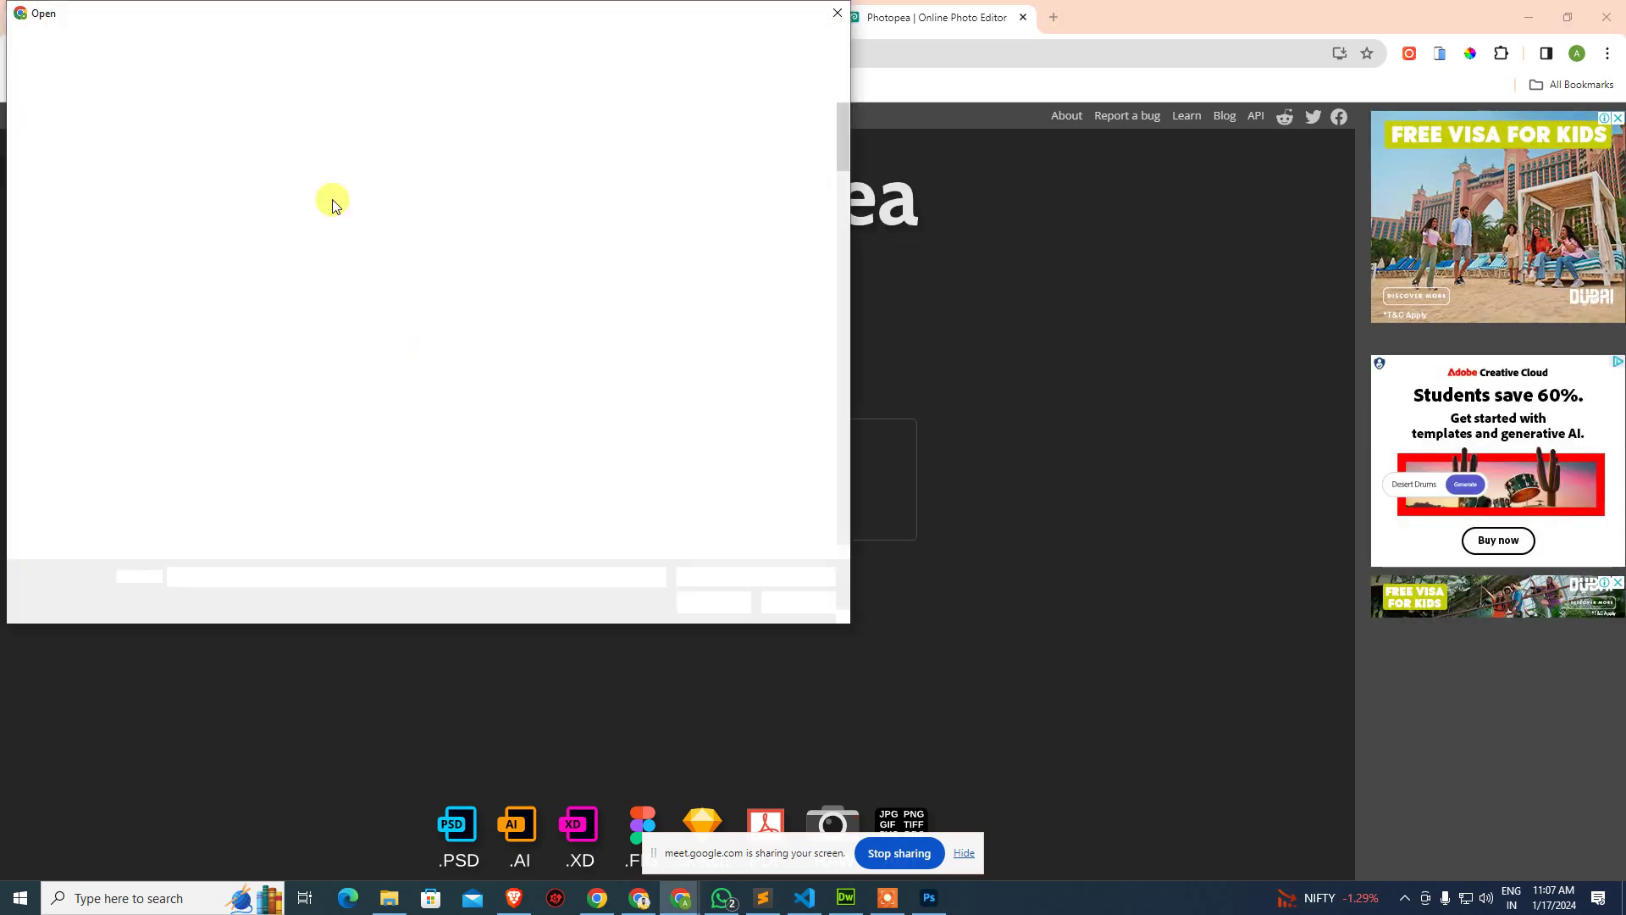
{"action": "scroll", "coordinate": [288, 317], "scroll_direction": "down", "scroll_amount": 10}
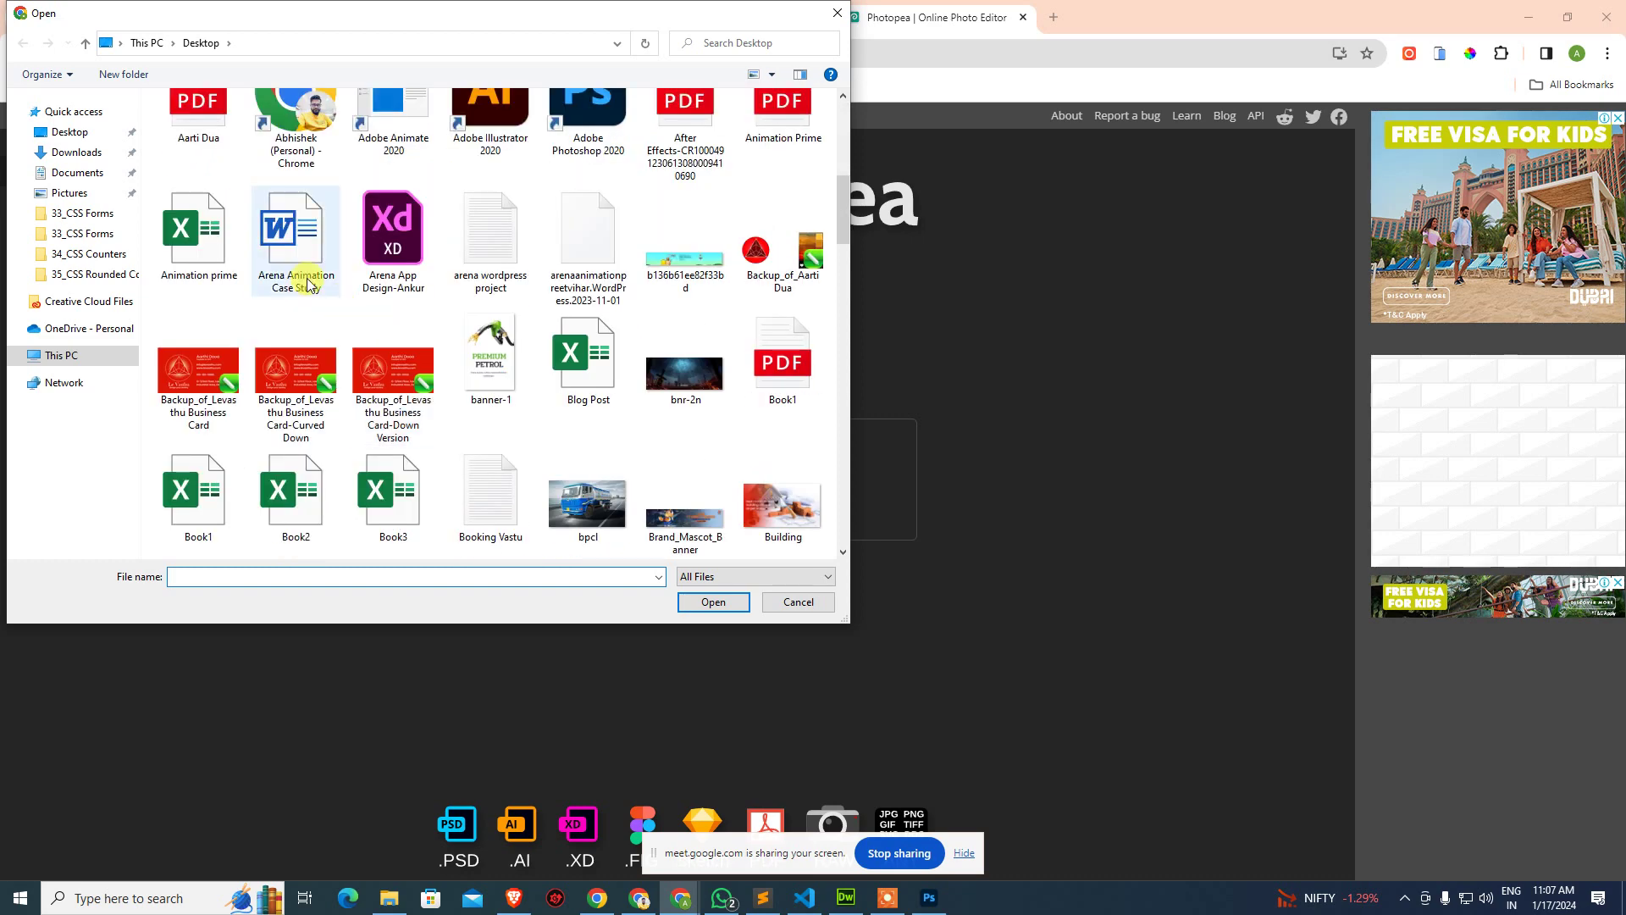
{"action": "left_click", "coordinate": [590, 499]}
{"action": "left_click", "coordinate": [718, 601]}
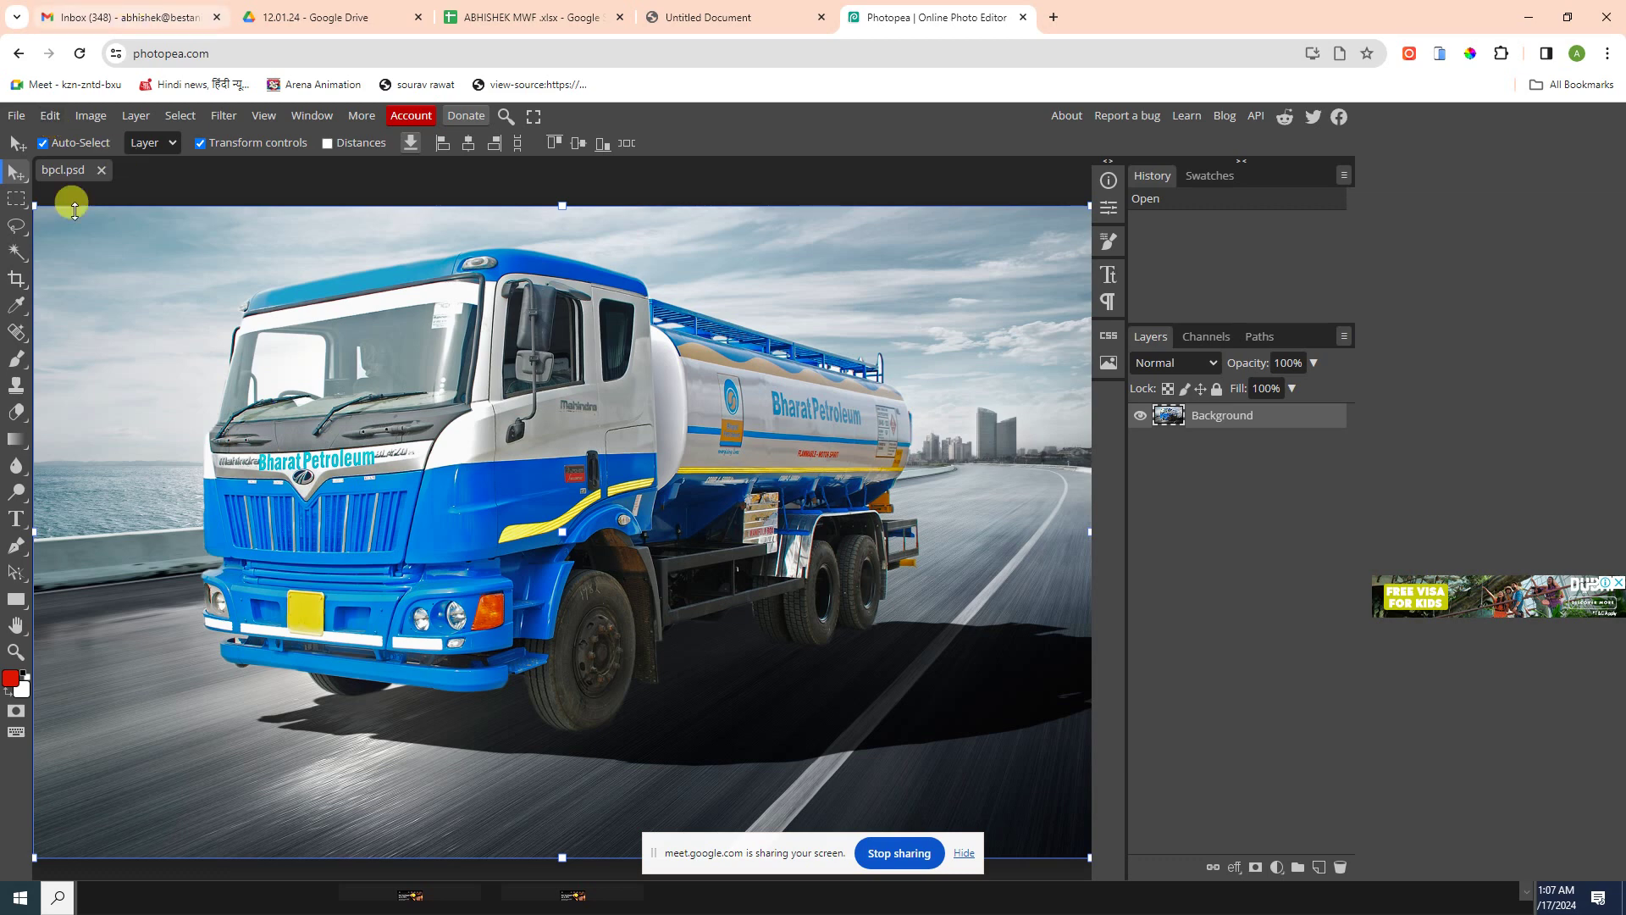
Try to change the truck picture's image size in Photopea, then exit the page and close its browser tab.
{"action": "left_click", "coordinate": [85, 117]}
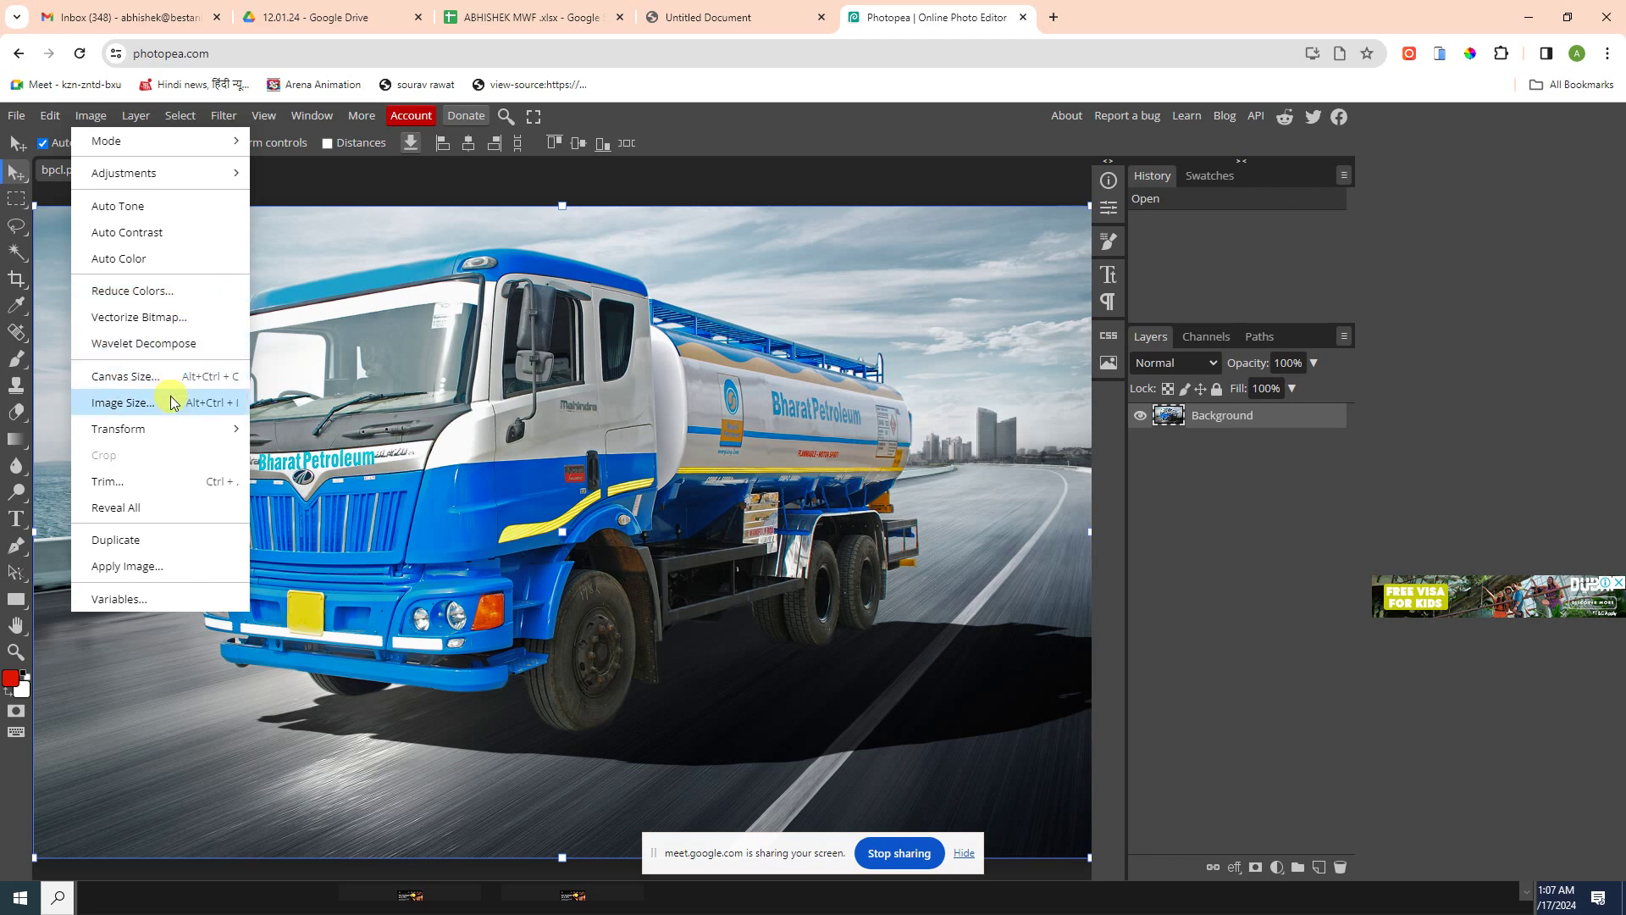
{"action": "left_click", "coordinate": [203, 403]}
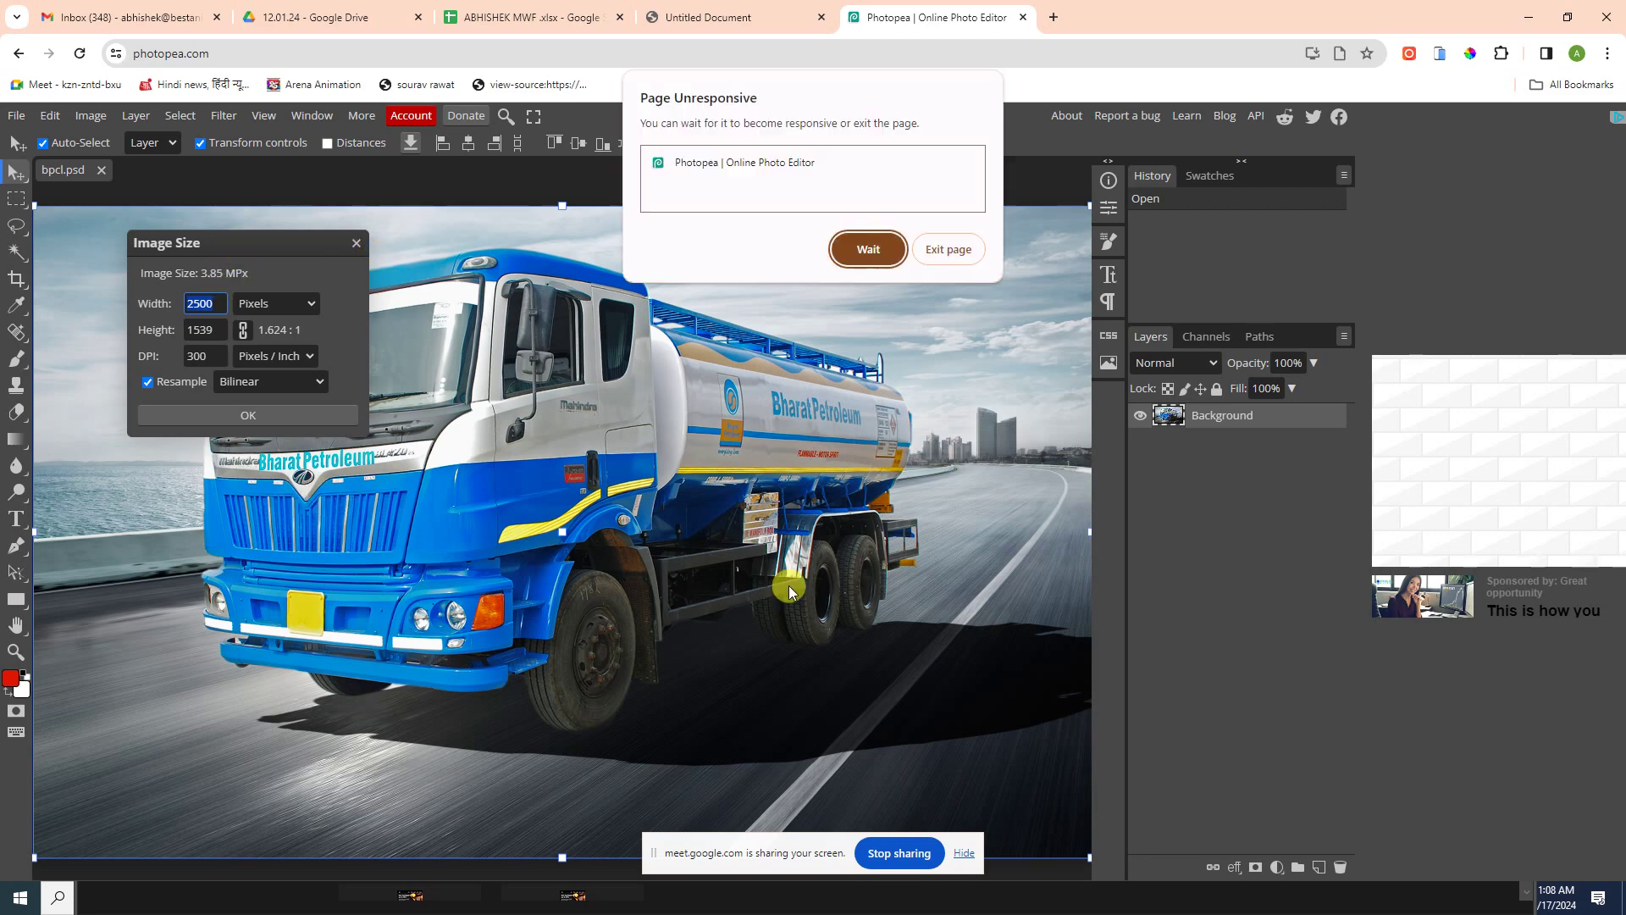
{"action": "left_click", "coordinate": [873, 254]}
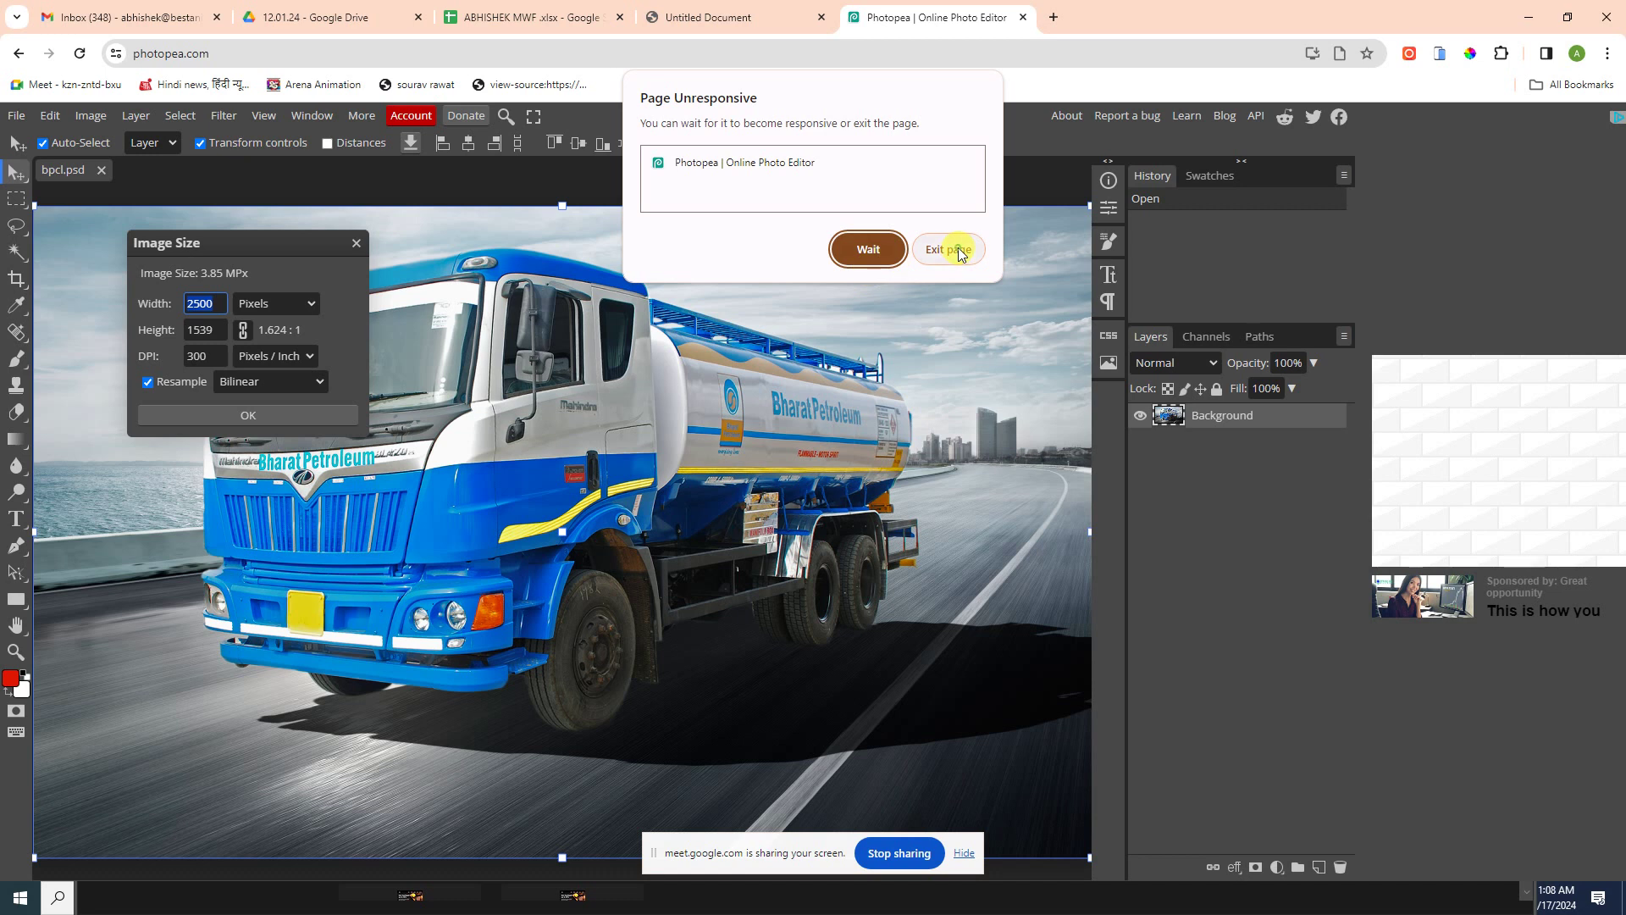
{"action": "left_click", "coordinate": [956, 250]}
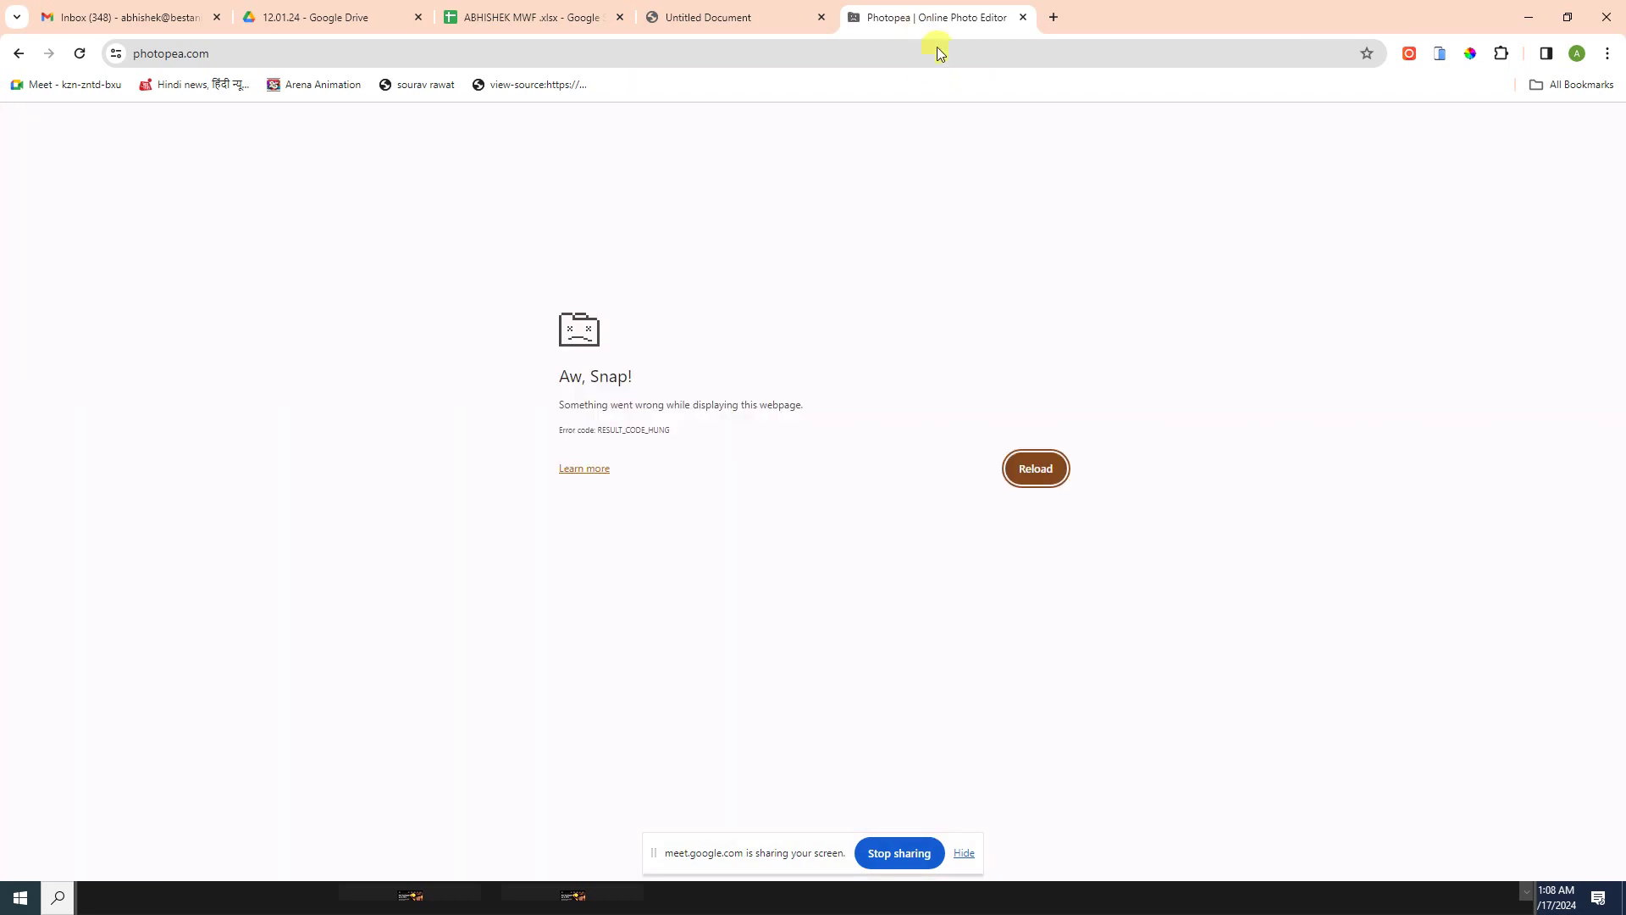
{"action": "middle_click", "coordinate": [936, 19]}
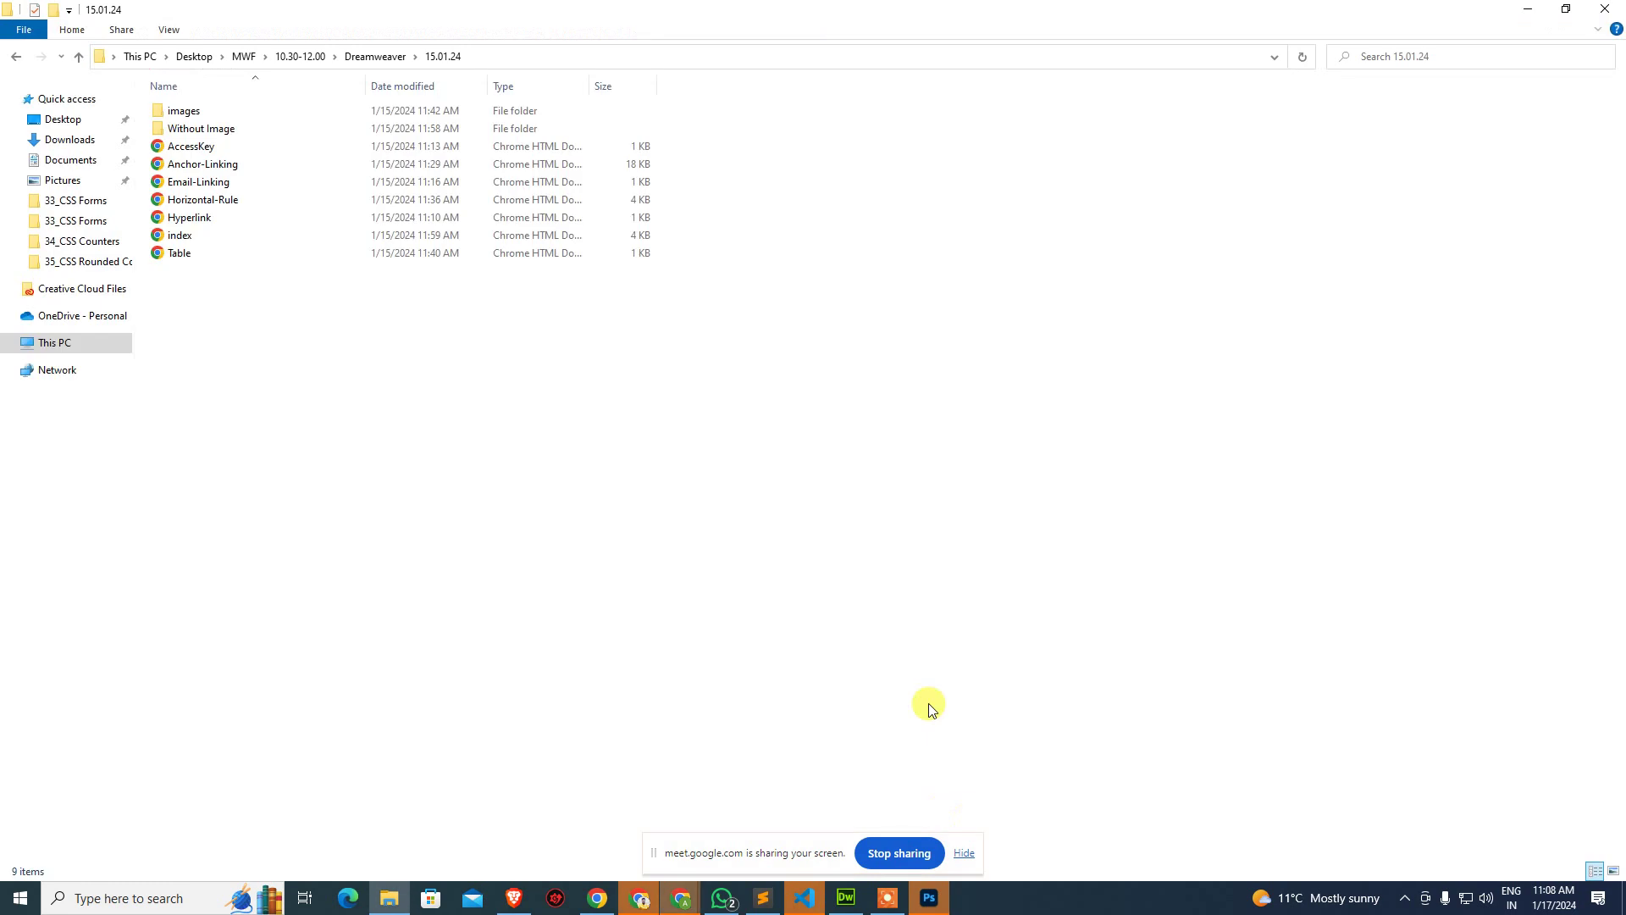
Switch to Photoshop and maximize its window.
{"action": "left_click", "coordinate": [929, 902]}
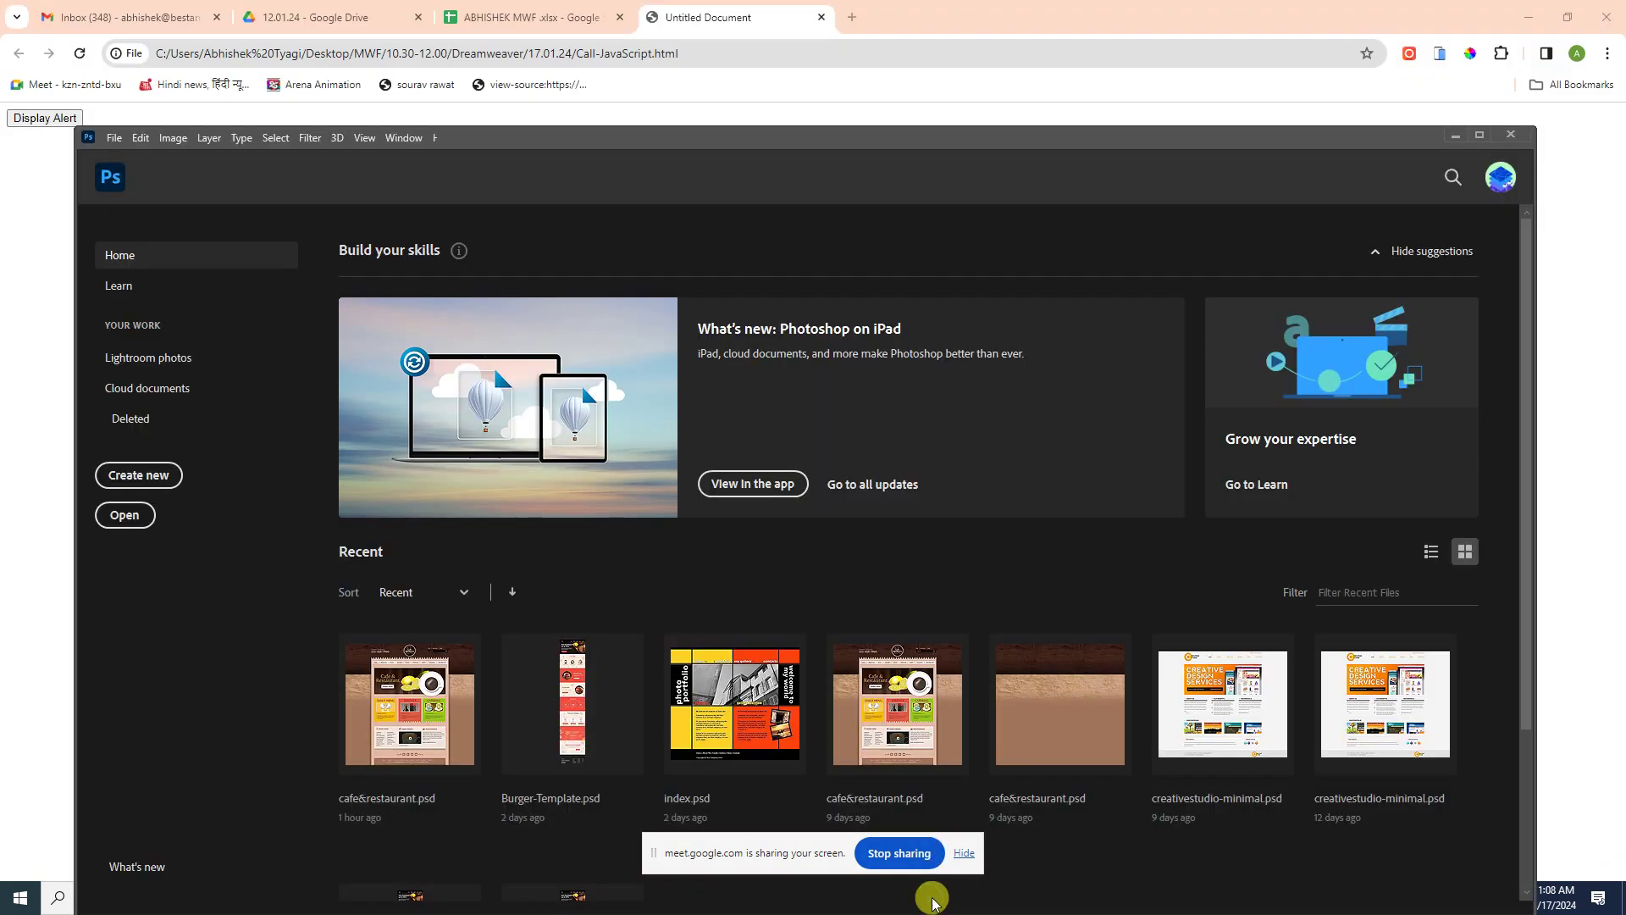
{"action": "left_click_drag", "start_coordinate": [846, 145], "coordinate": [846, 93]}
{"action": "double_click", "coordinate": [846, 94]}
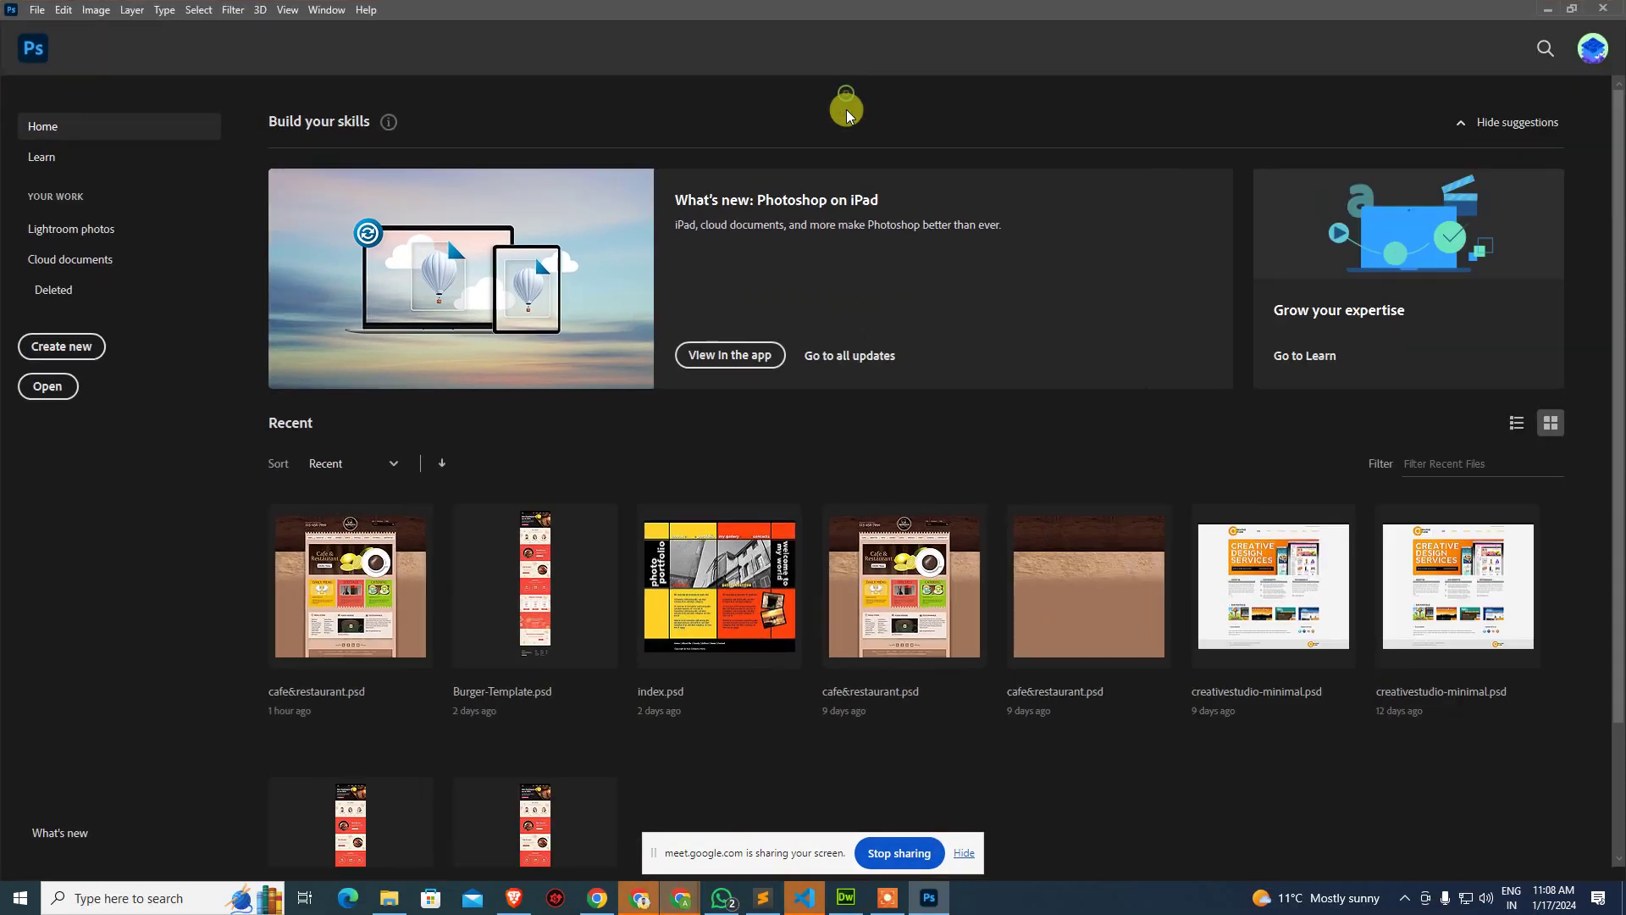
{"action": "key", "text": "super+d"}
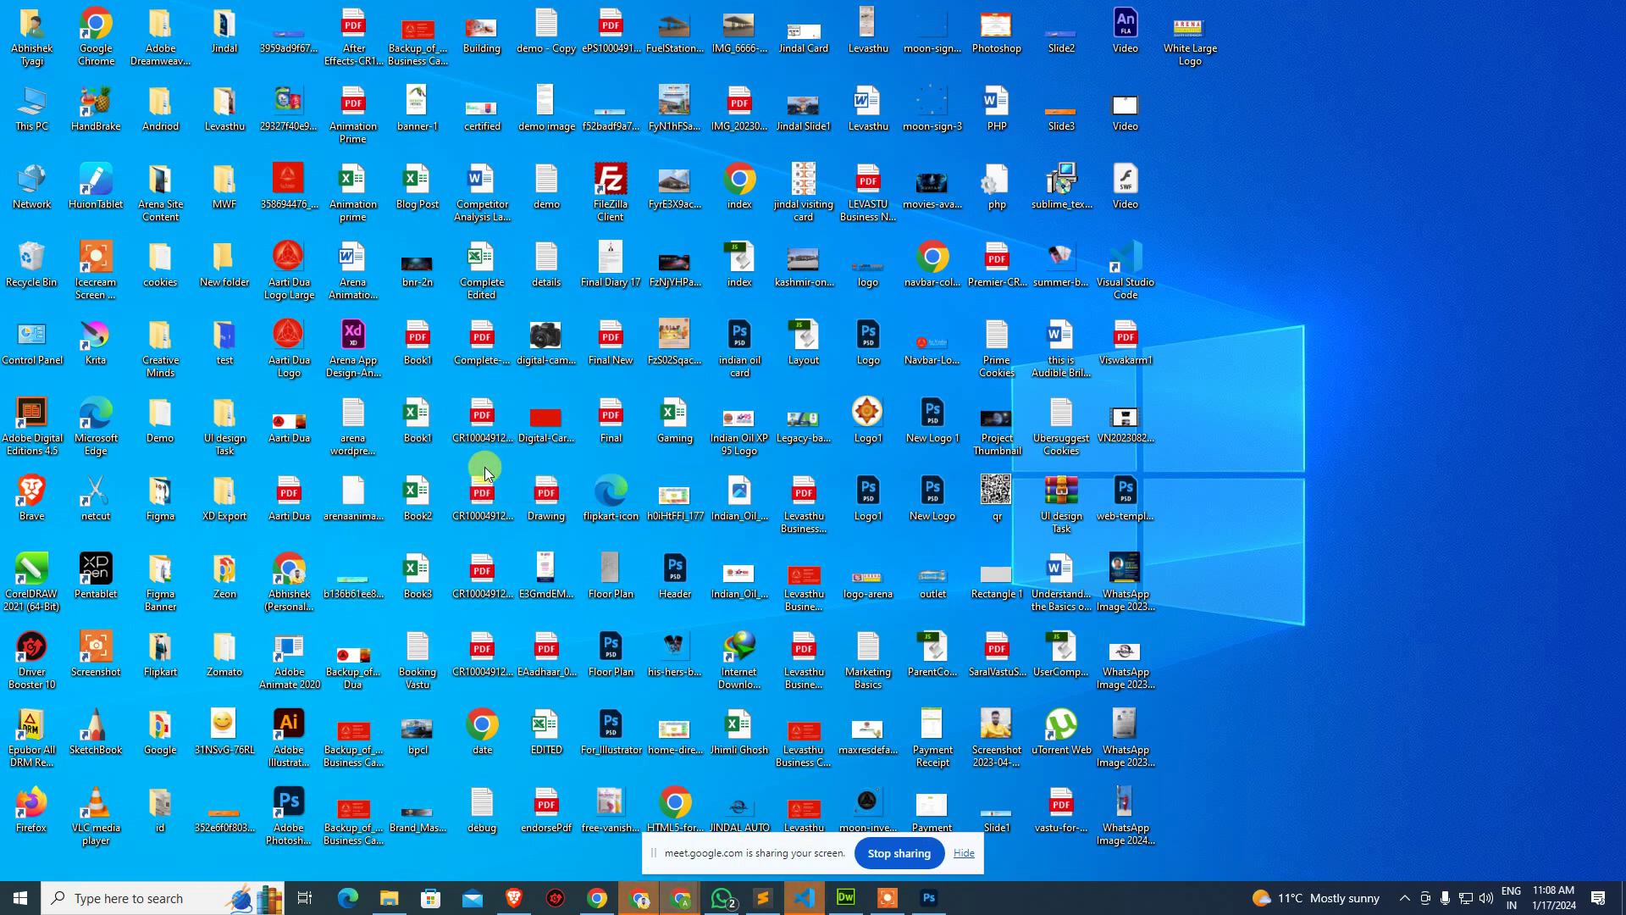
{"action": "key", "text": "alt+Tab"}
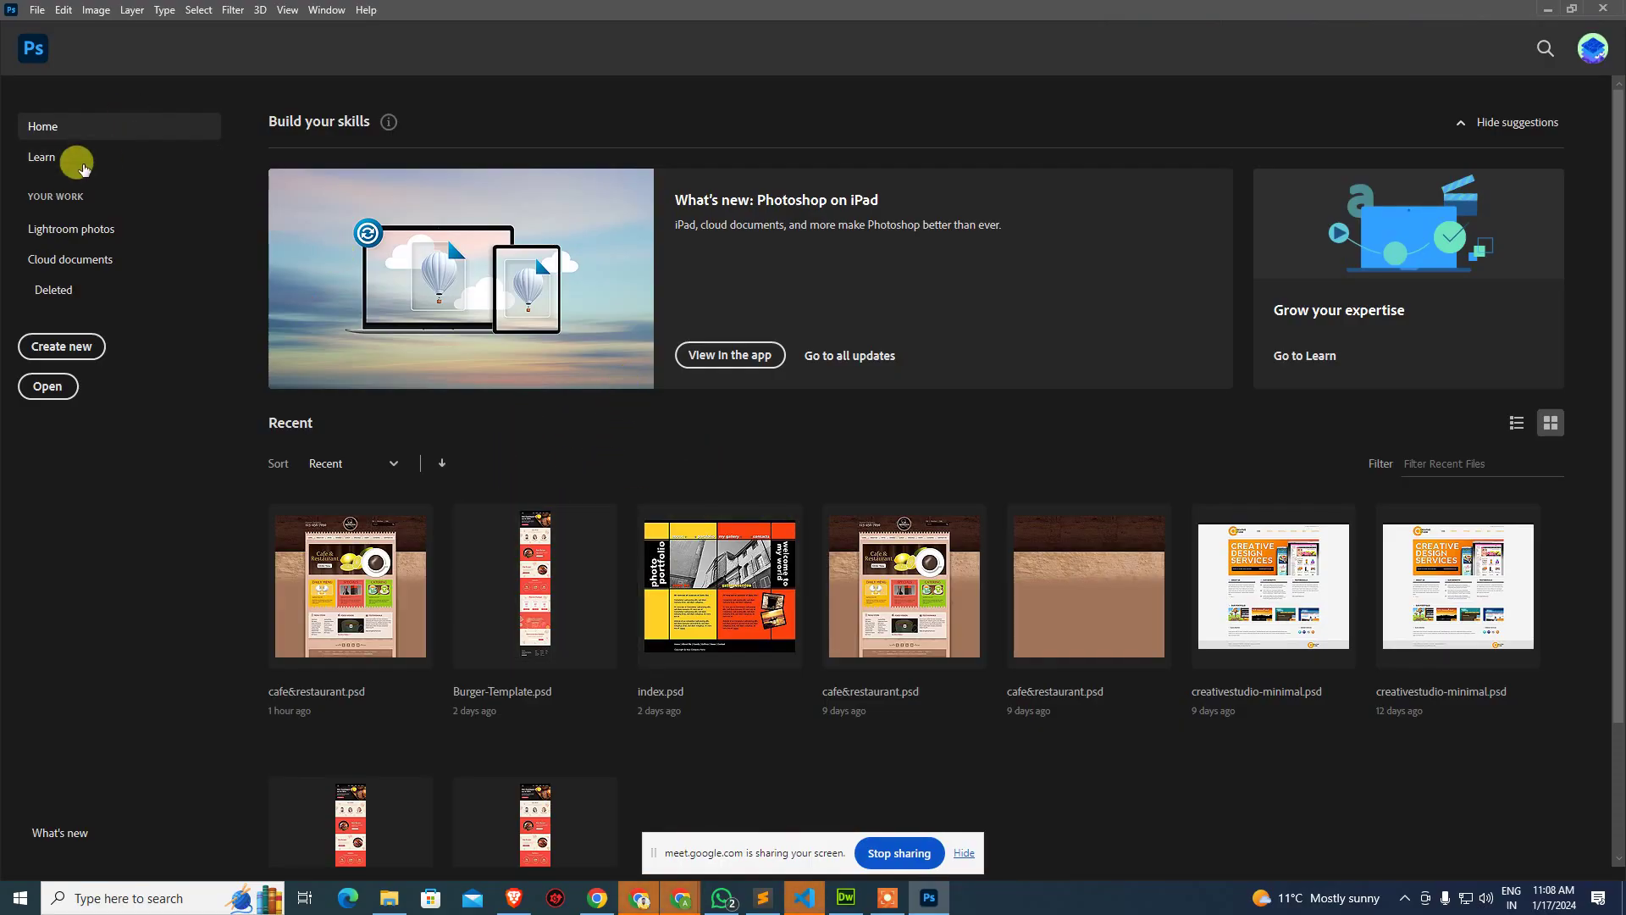
Open the bpcl image from the Desktop folder in Photoshop.
{"action": "left_click", "coordinate": [37, 10]}
{"action": "left_click", "coordinate": [102, 43]}
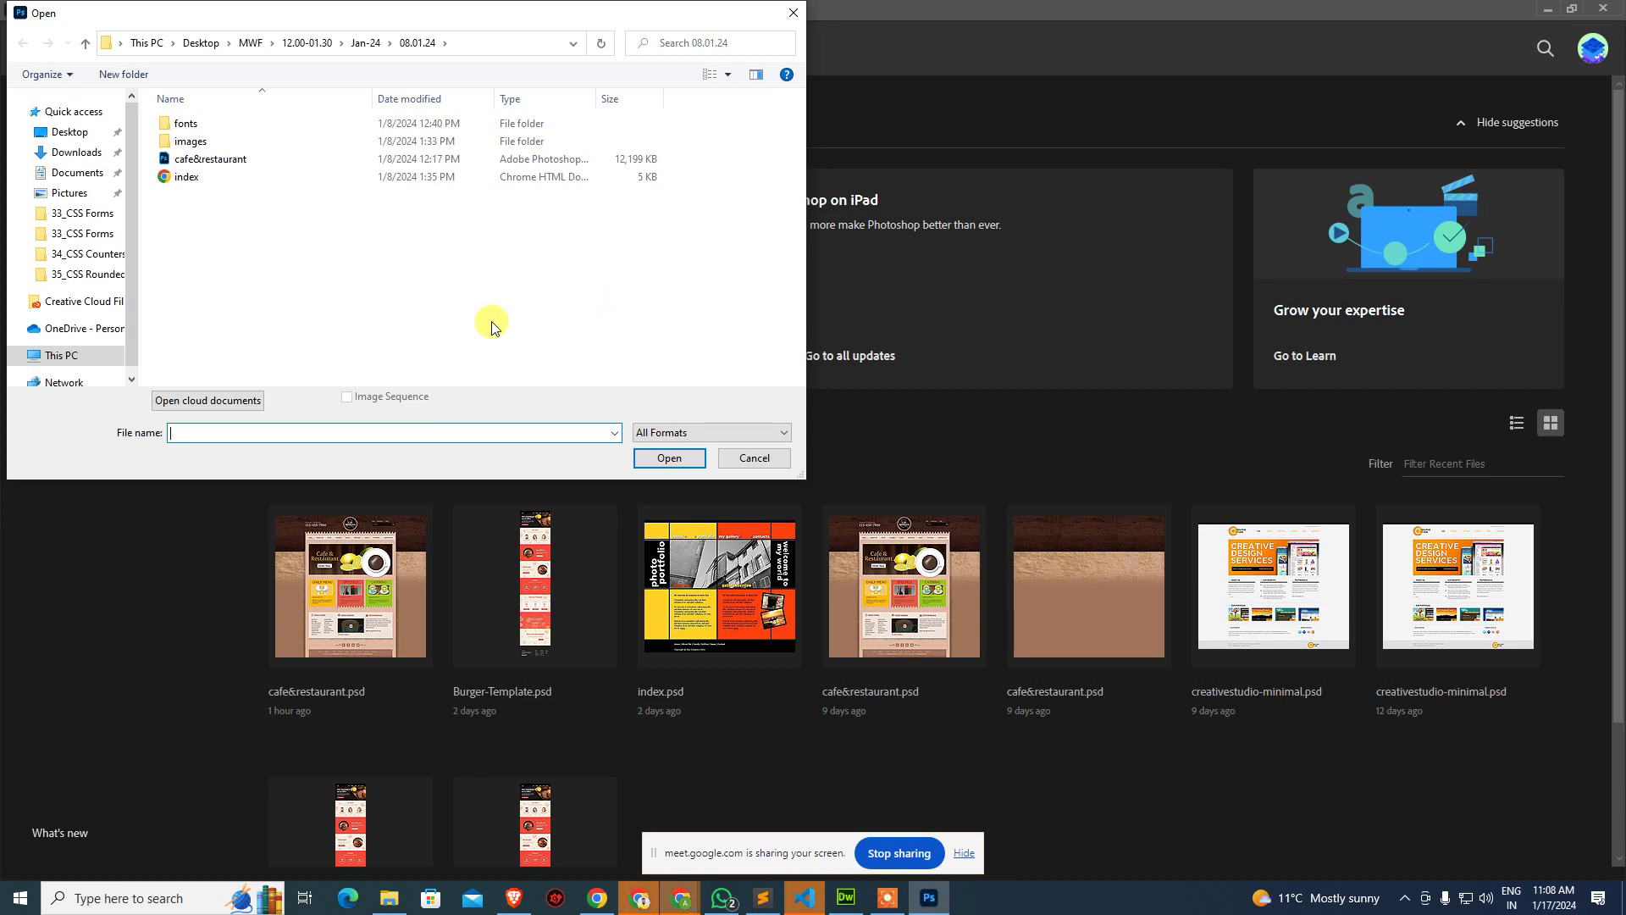
{"action": "left_click", "coordinate": [69, 132]}
{"action": "scroll", "coordinate": [495, 319], "scroll_direction": "down", "scroll_amount": 10}
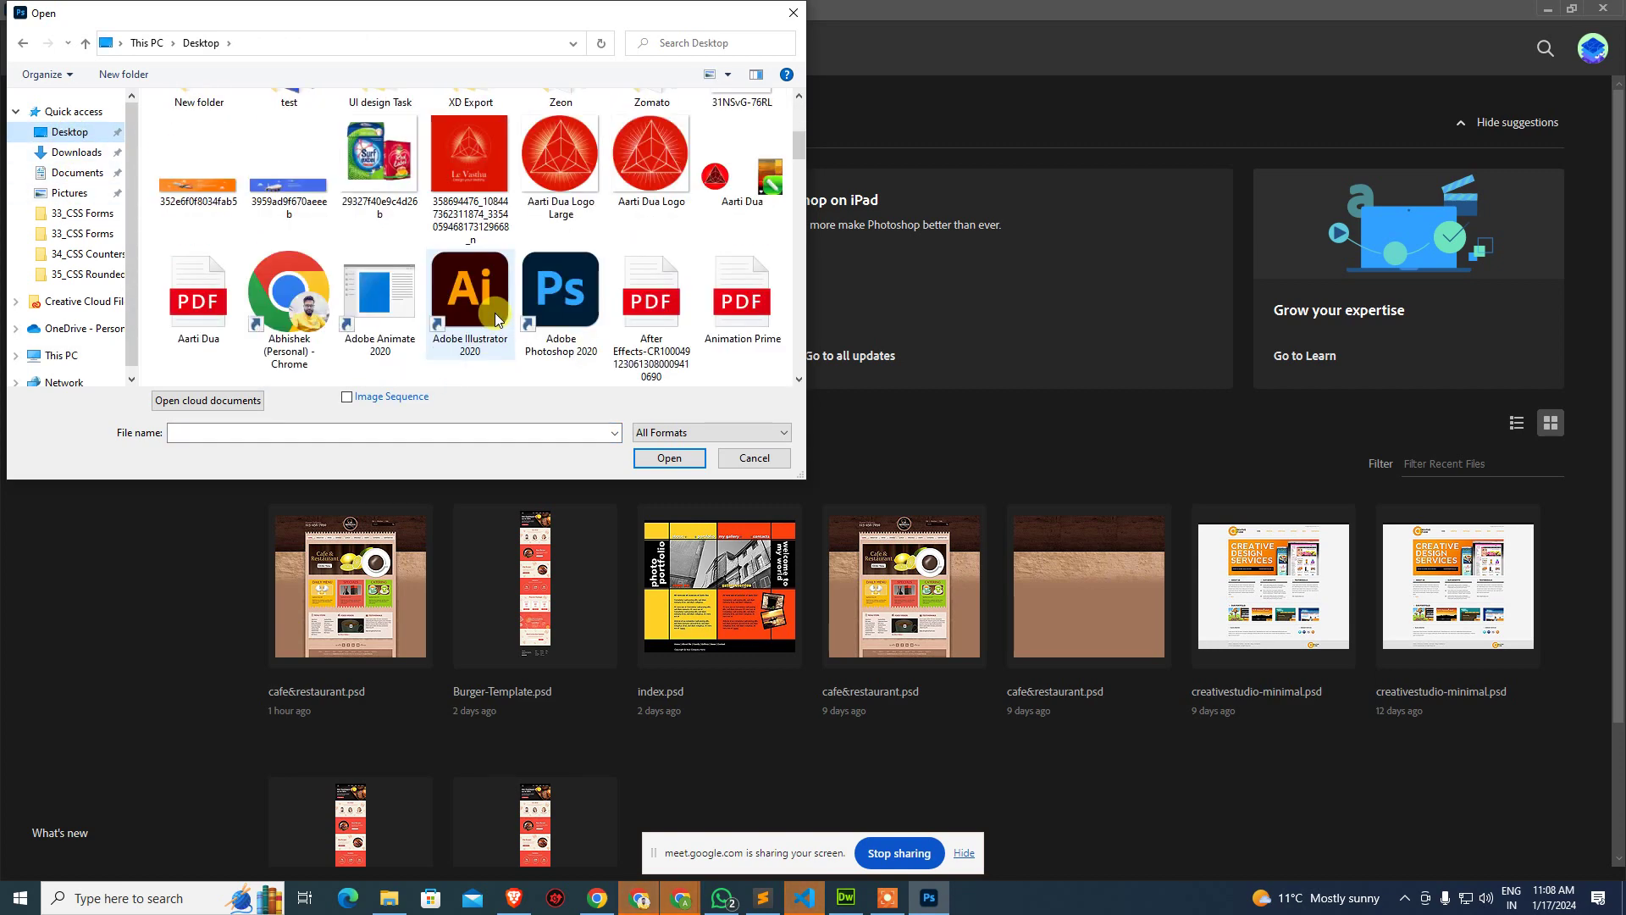
{"action": "scroll", "coordinate": [495, 319], "scroll_direction": "down", "scroll_amount": 2}
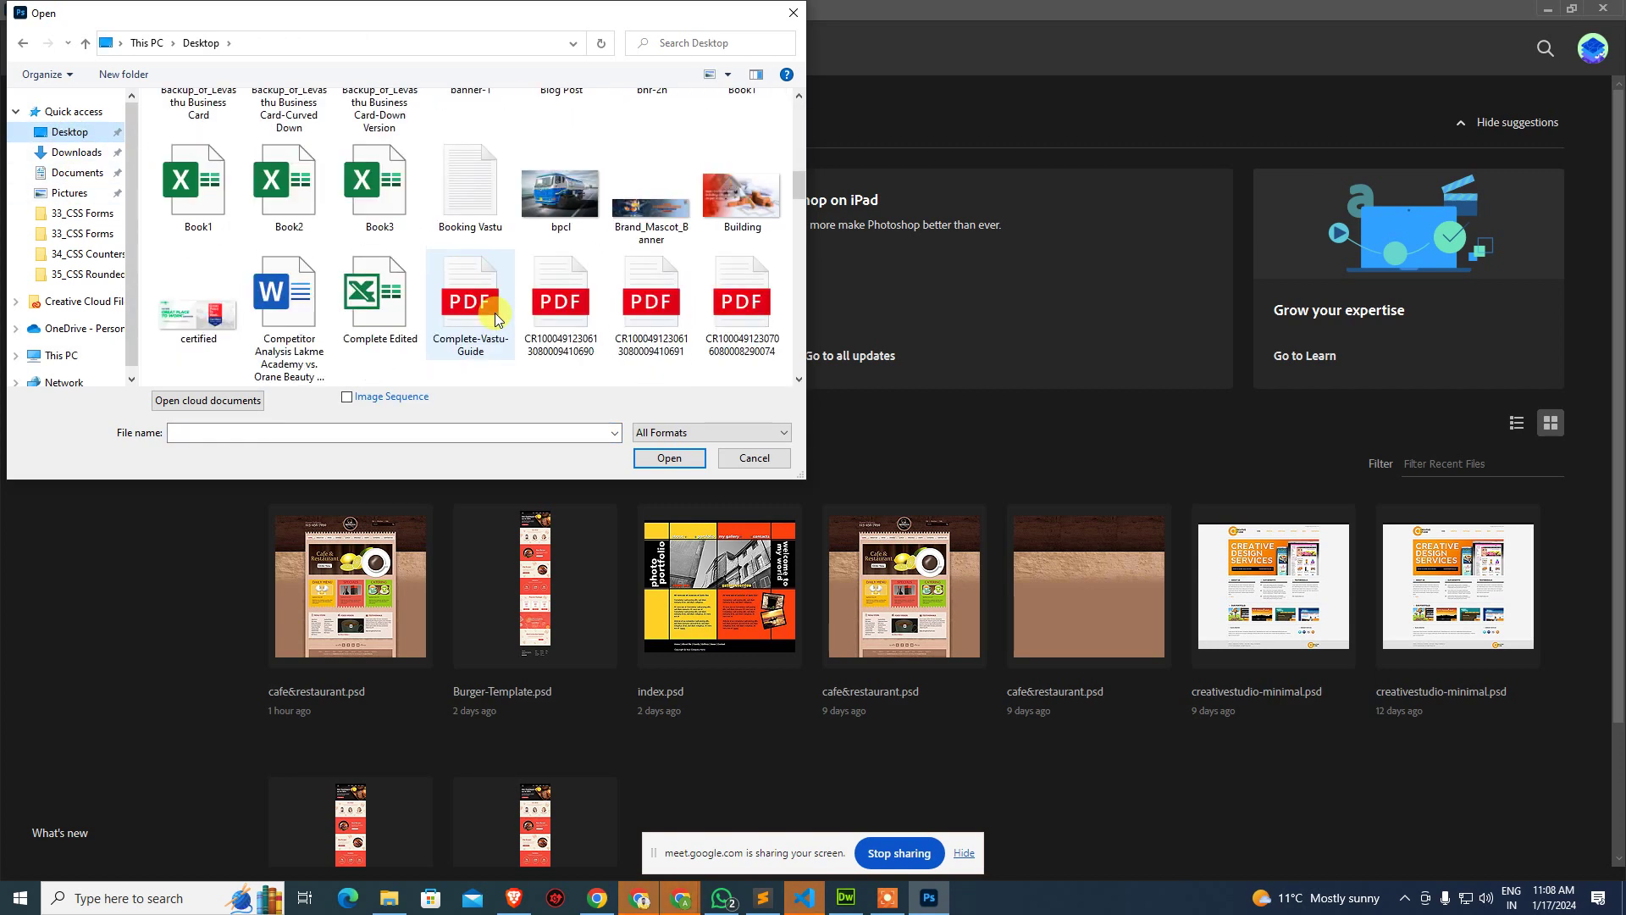
{"action": "left_click", "coordinate": [550, 201]}
{"action": "left_click", "coordinate": [678, 458]}
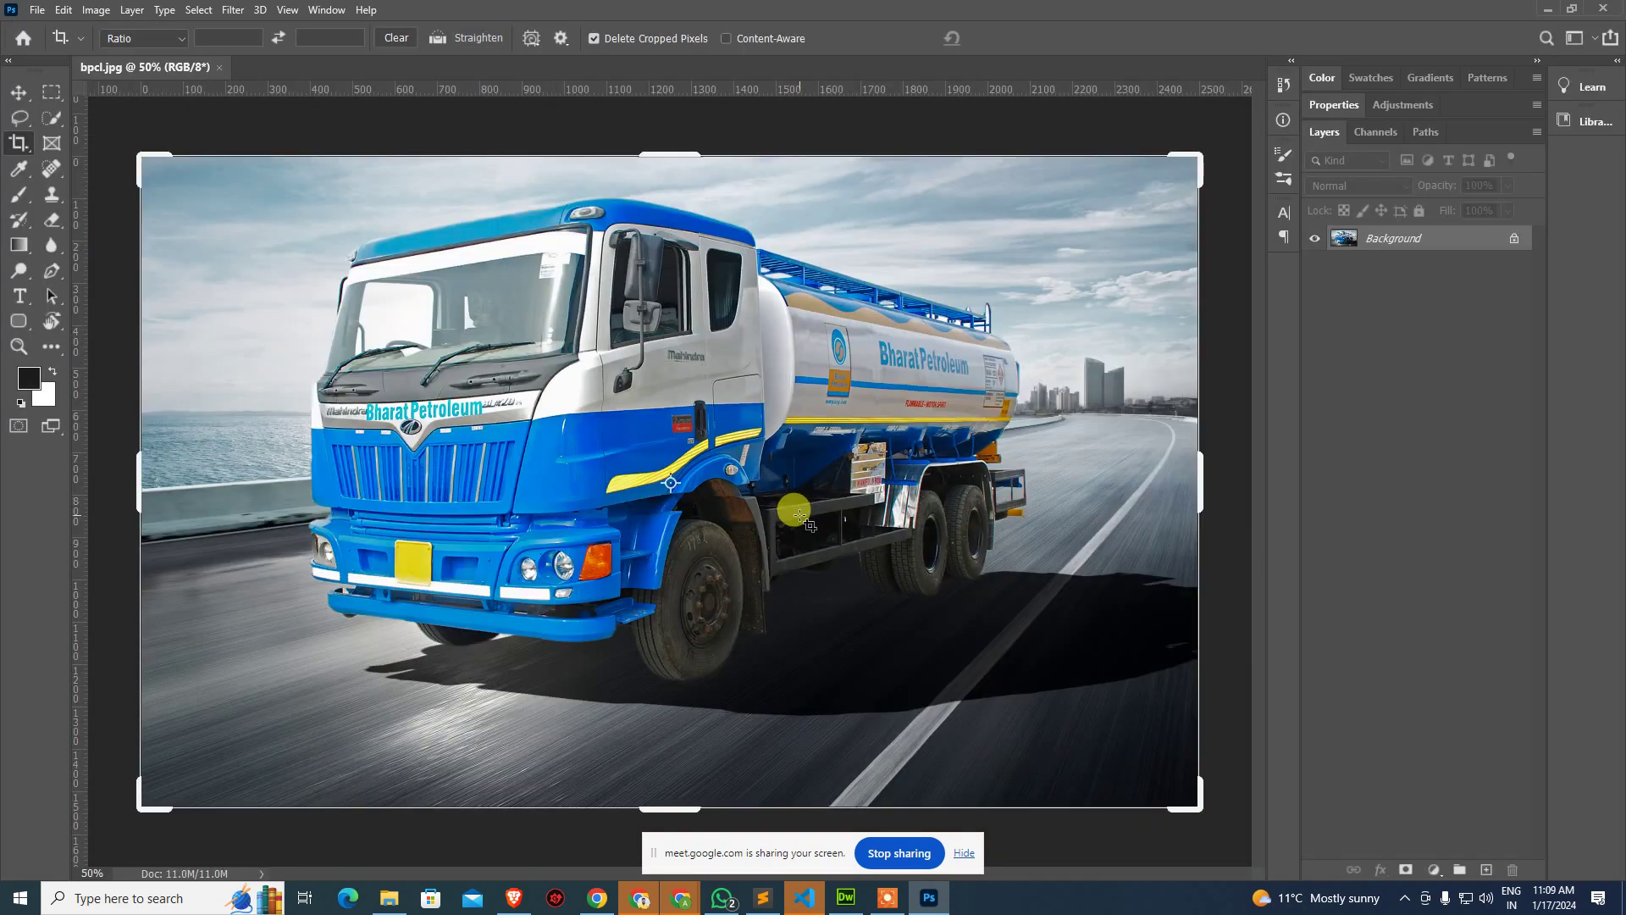
Resize the truck picture to a width of 800 pixels with proportional height and view it at 100%.
{"action": "left_click", "coordinate": [19, 92]}
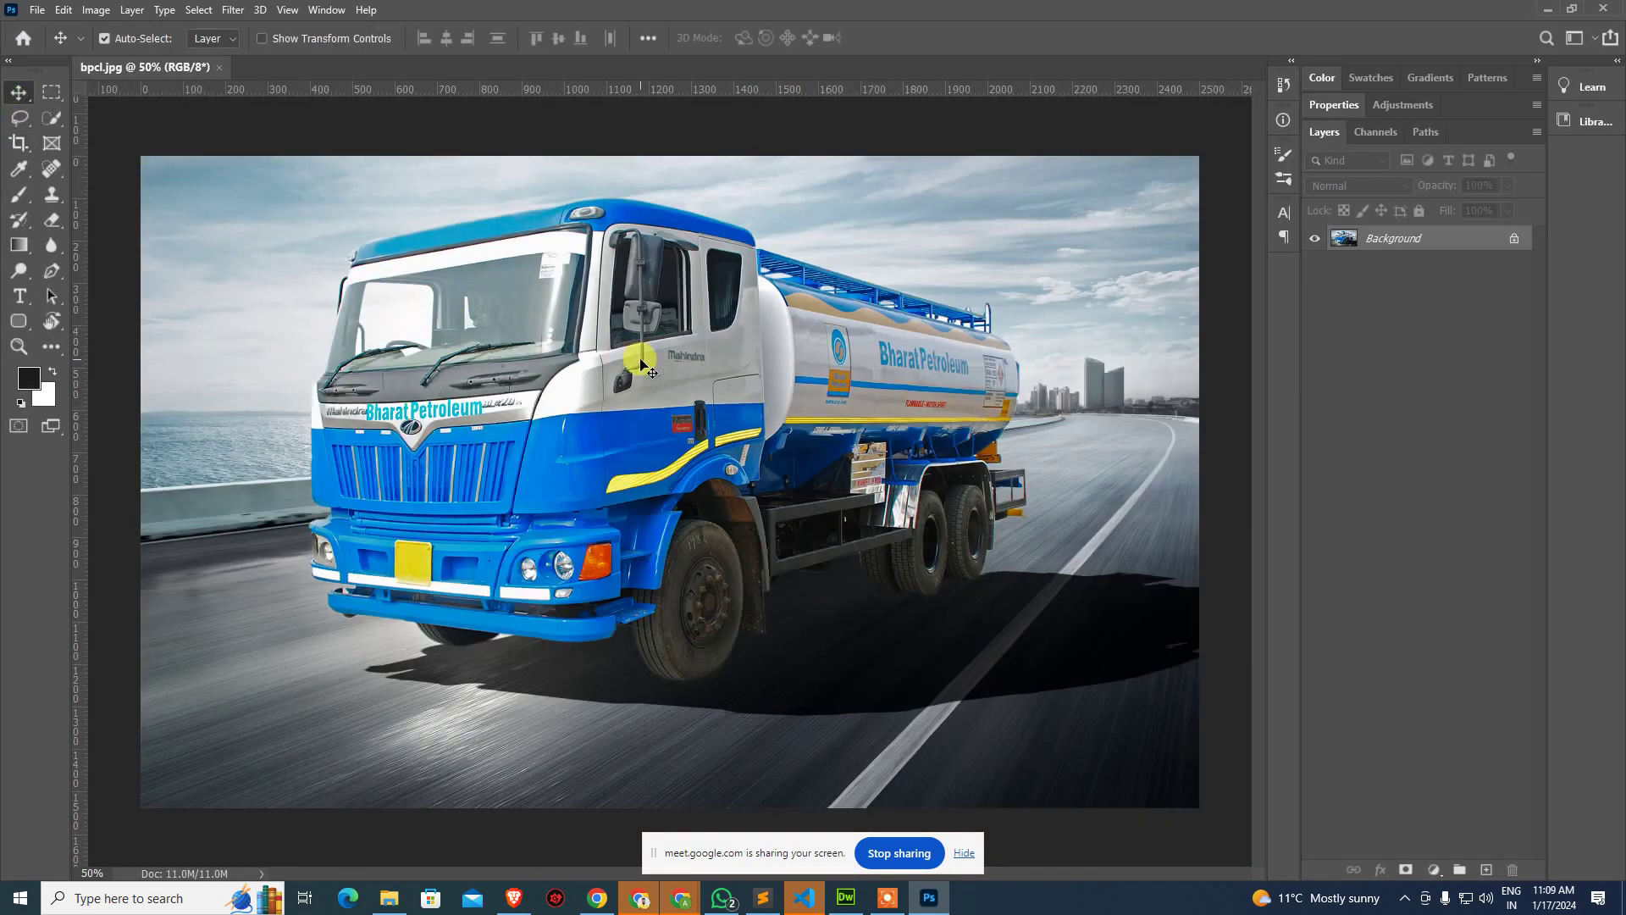
{"action": "key", "text": "ctrl+alt+i"}
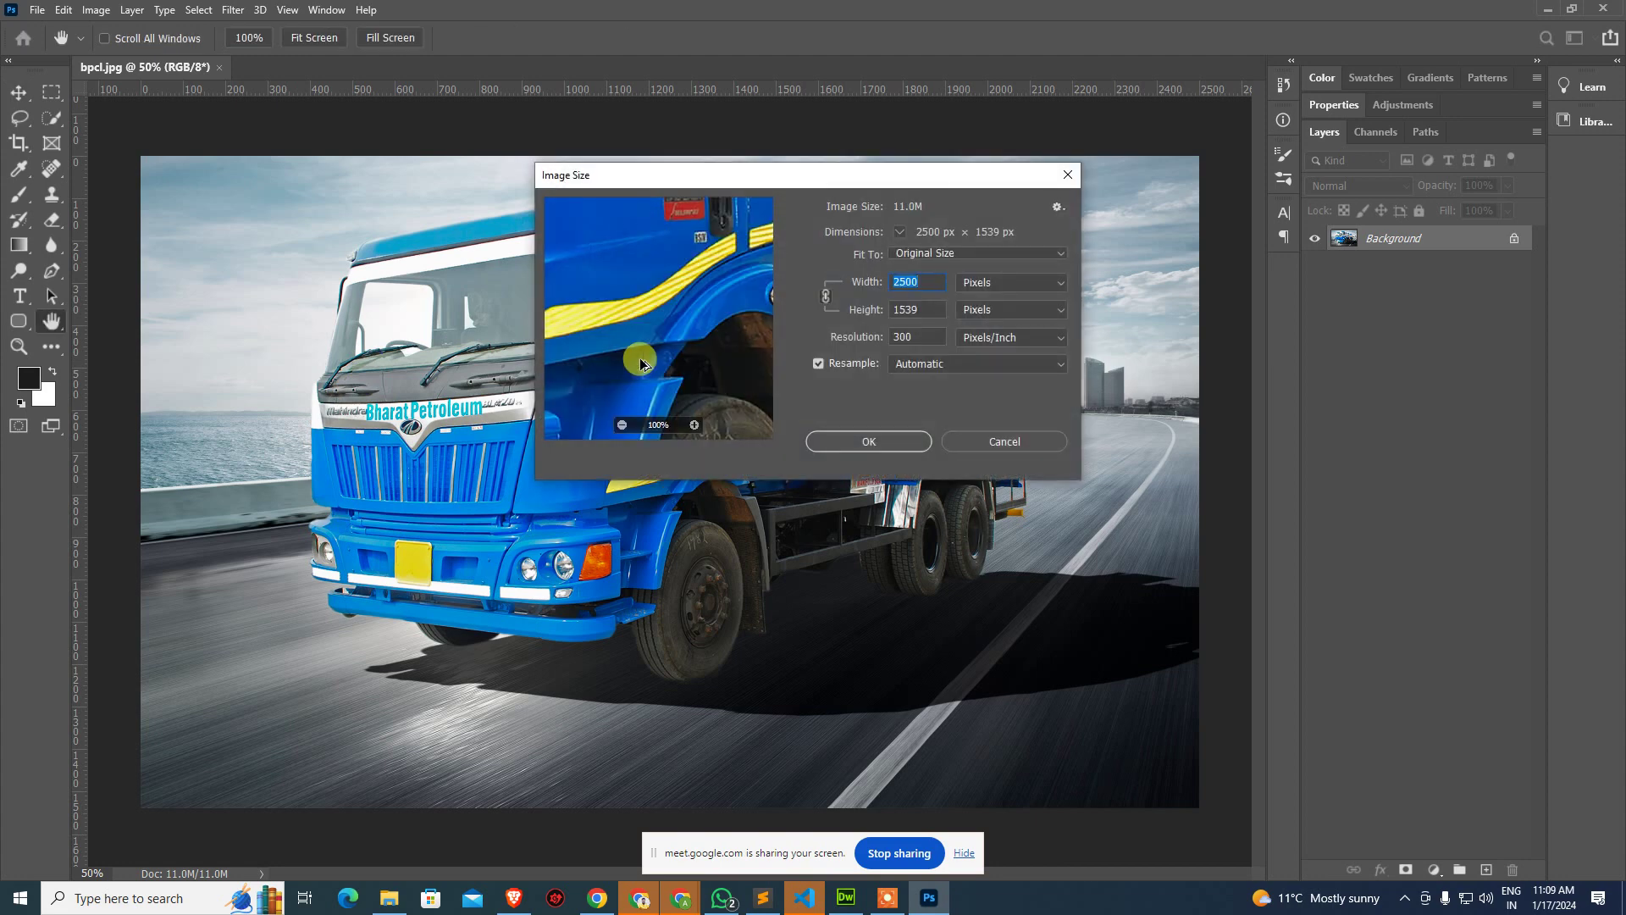
{"action": "type", "text": "800"}
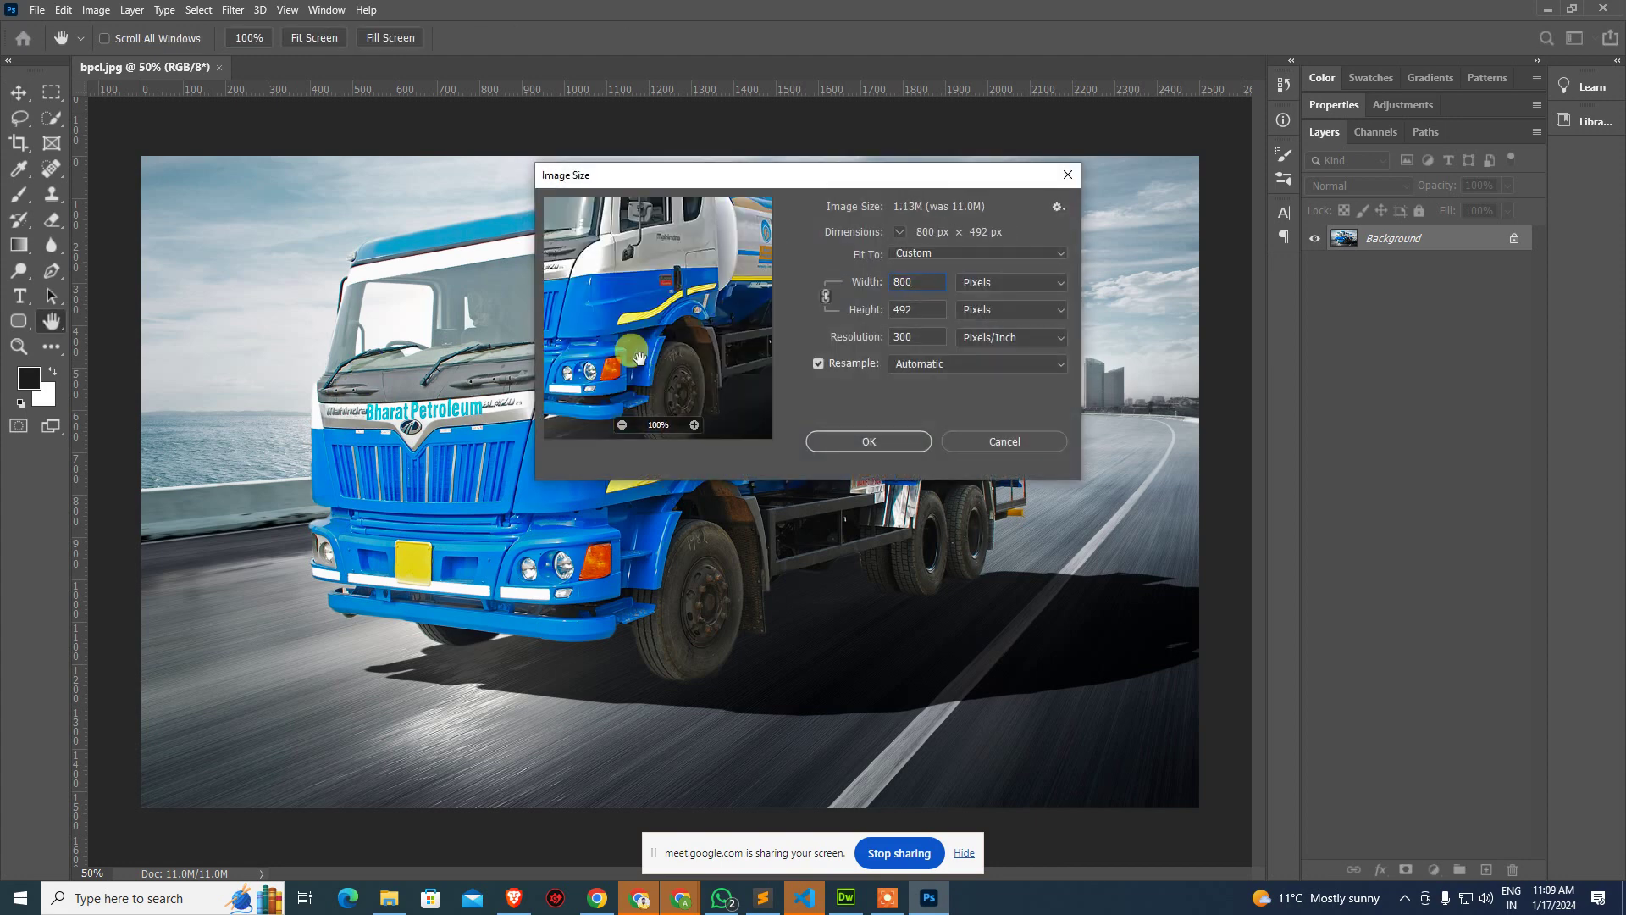
{"action": "key", "text": "Return"}
{"action": "key", "text": "ctrl+1"}
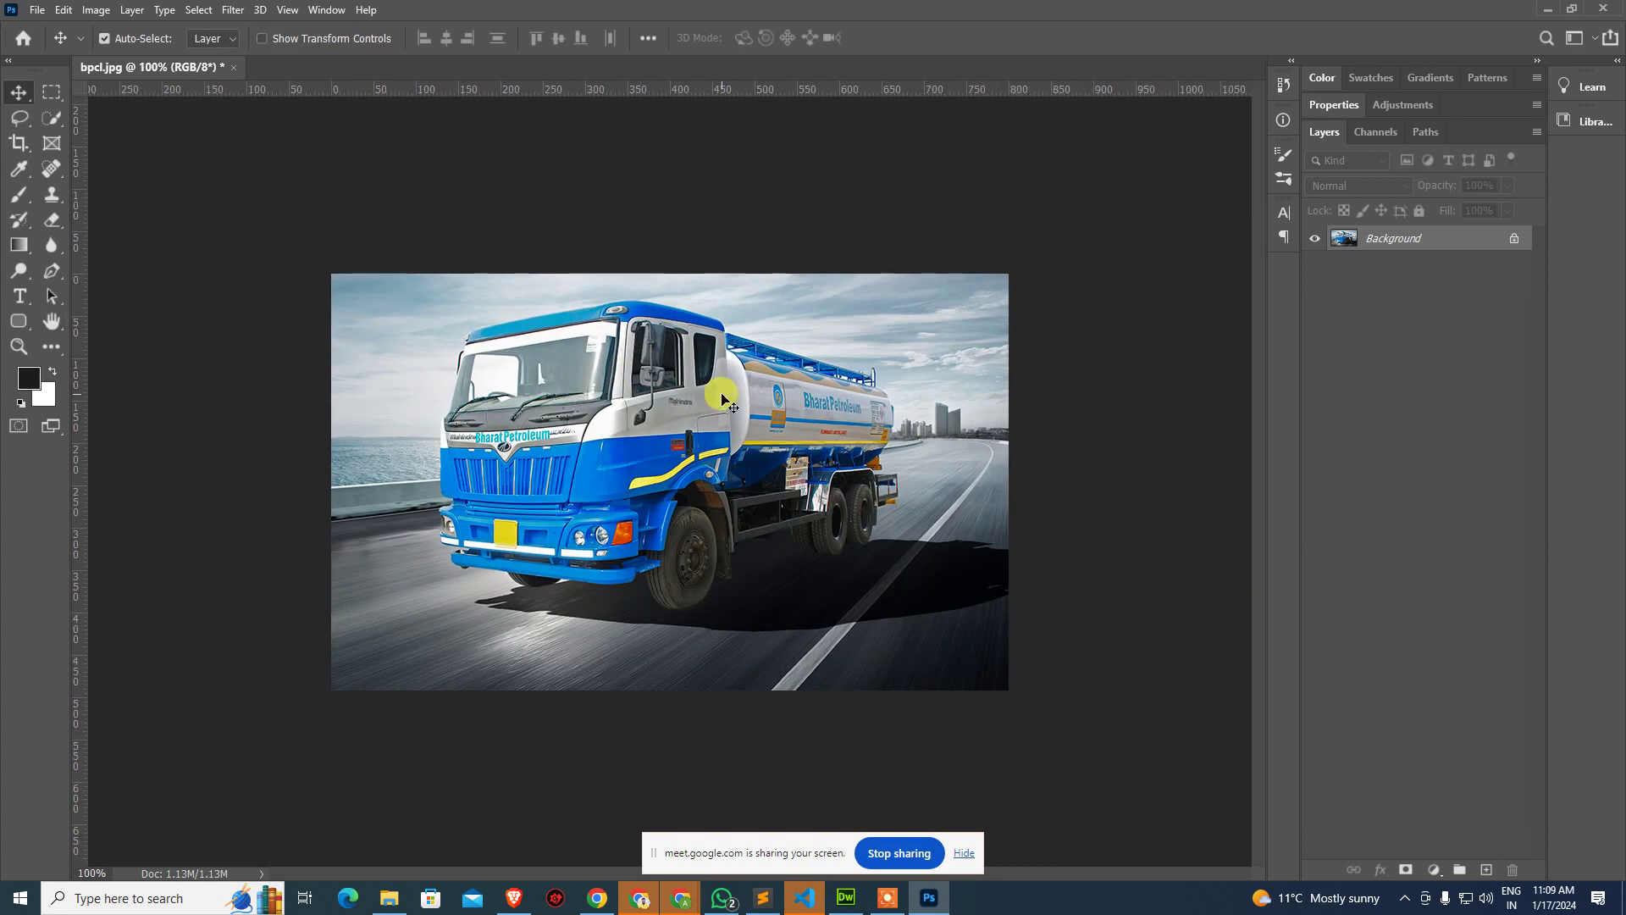
Set the Rectangular Marquee tool to a fixed size of 800 px wide by 150 px high.
{"action": "left_click_drag", "start_coordinate": [52, 95], "coordinate": [271, 80]}
{"action": "left_click", "coordinate": [462, 39]}
{"action": "left_click", "coordinate": [464, 80]}
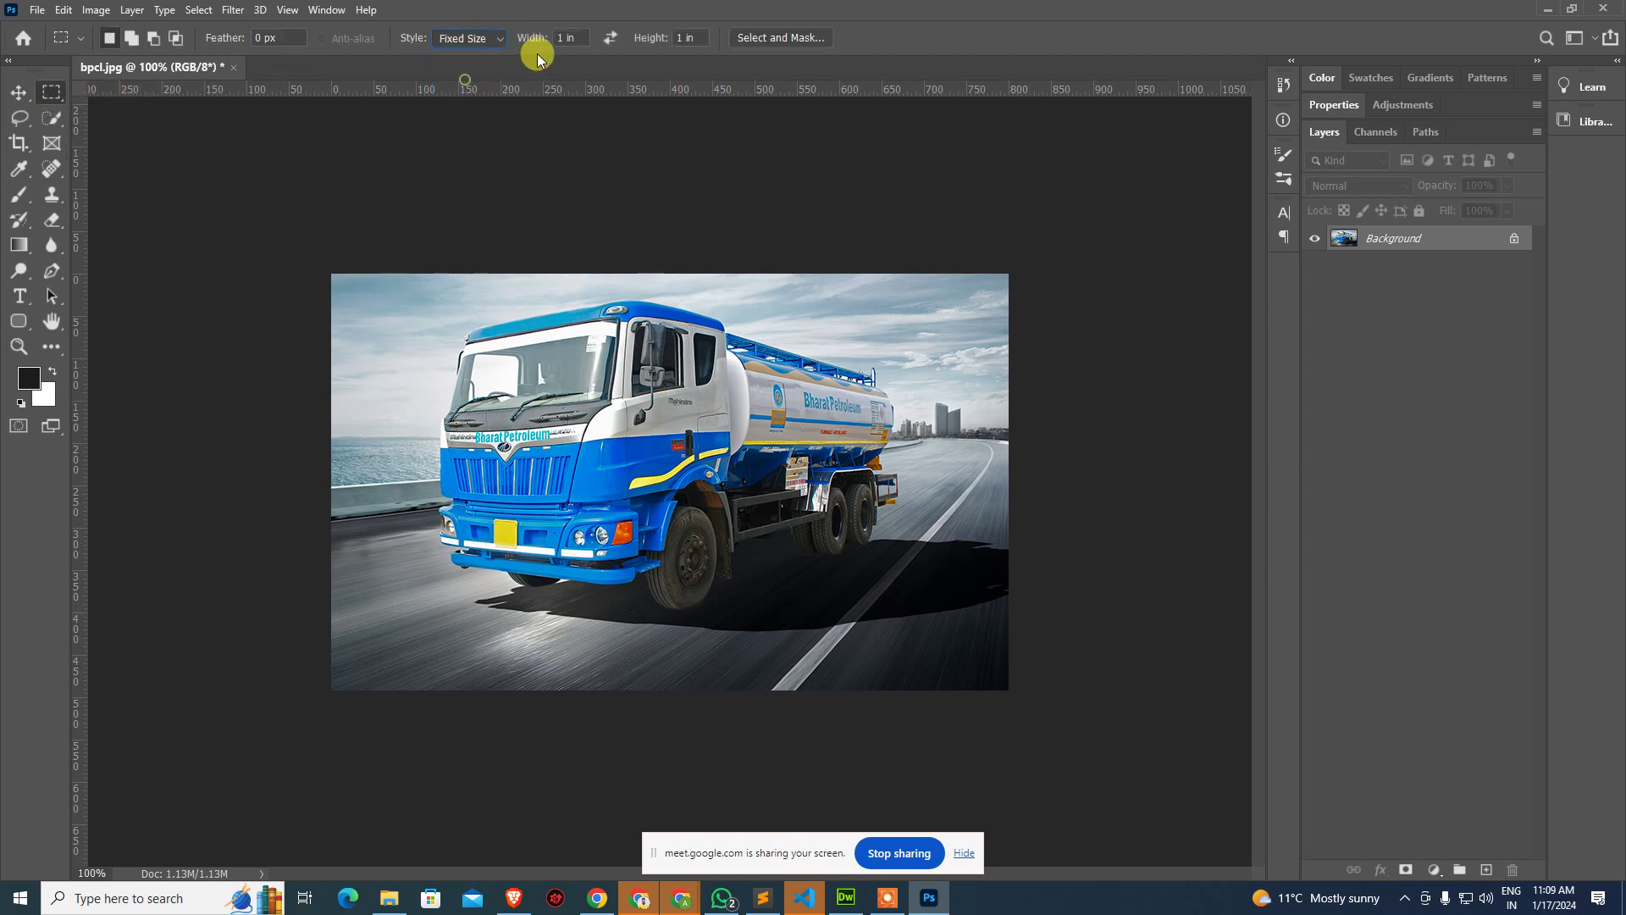
{"action": "key", "text": "Tab"}
{"action": "type", "text": "800"}
{"action": "key", "text": "Return"}
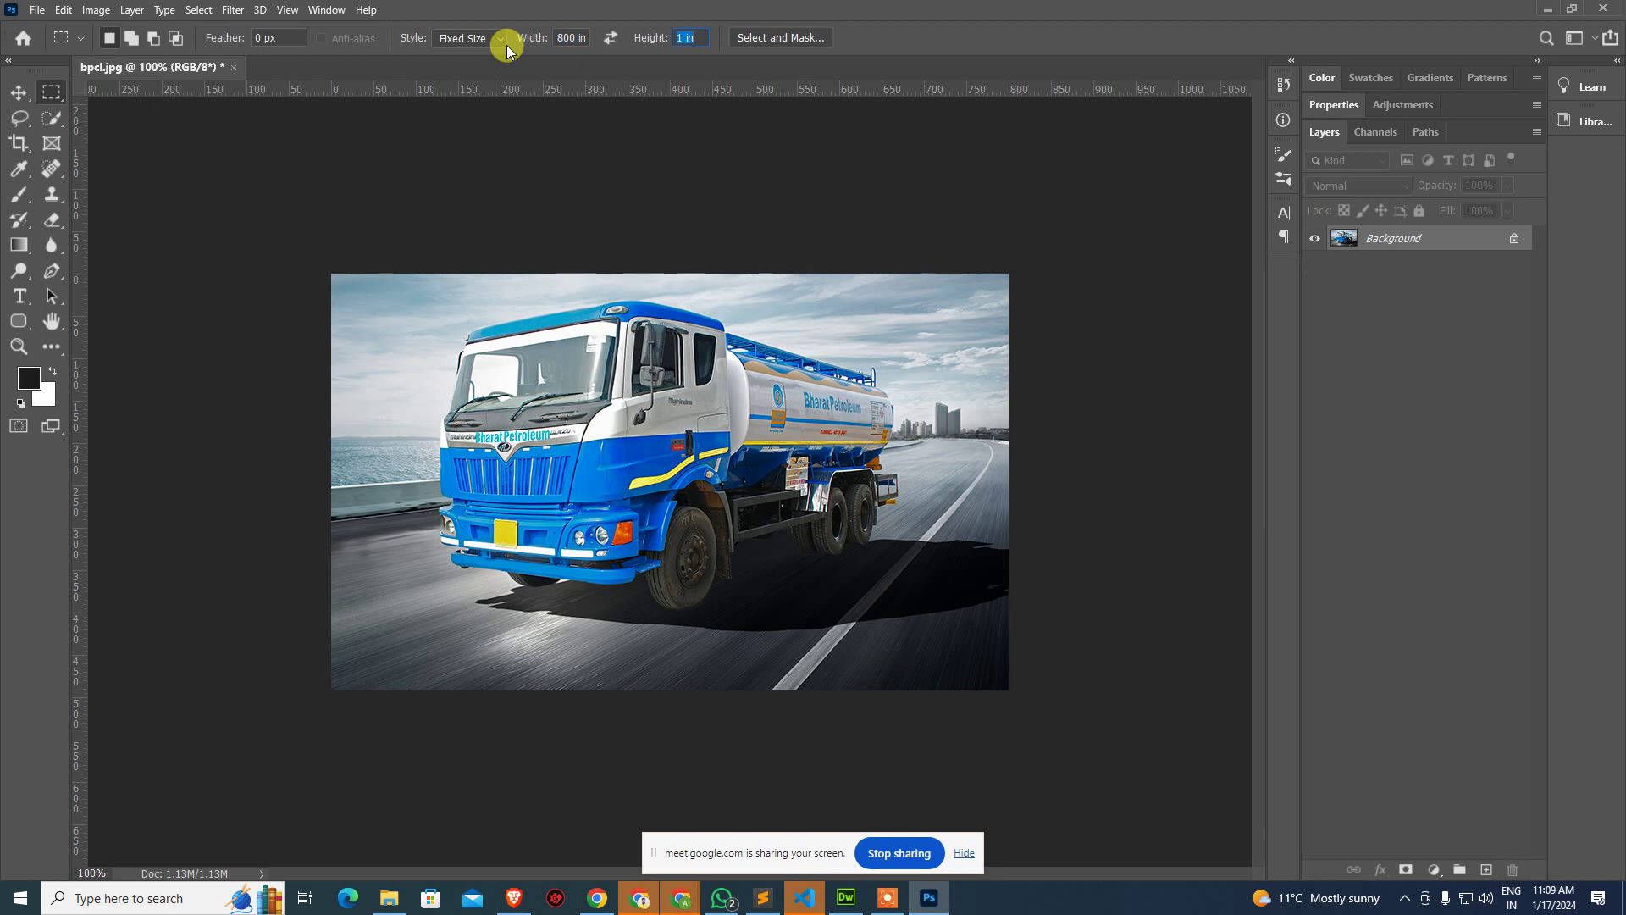
{"action": "type", "text": "px"}
{"action": "type", "text": "150p"}
{"action": "key", "text": "Return"}
Place the fixed-size selection across the truck's cab and tank, crop the image to it and deselect.
{"action": "mouse_move", "coordinate": [457, 315]}
{"action": "left_mouse_down"}
{"action": "mouse_move", "coordinate": [453, 292]}
{"action": "mouse_move", "coordinate": [459, 311]}
{"action": "left_mouse_up"}
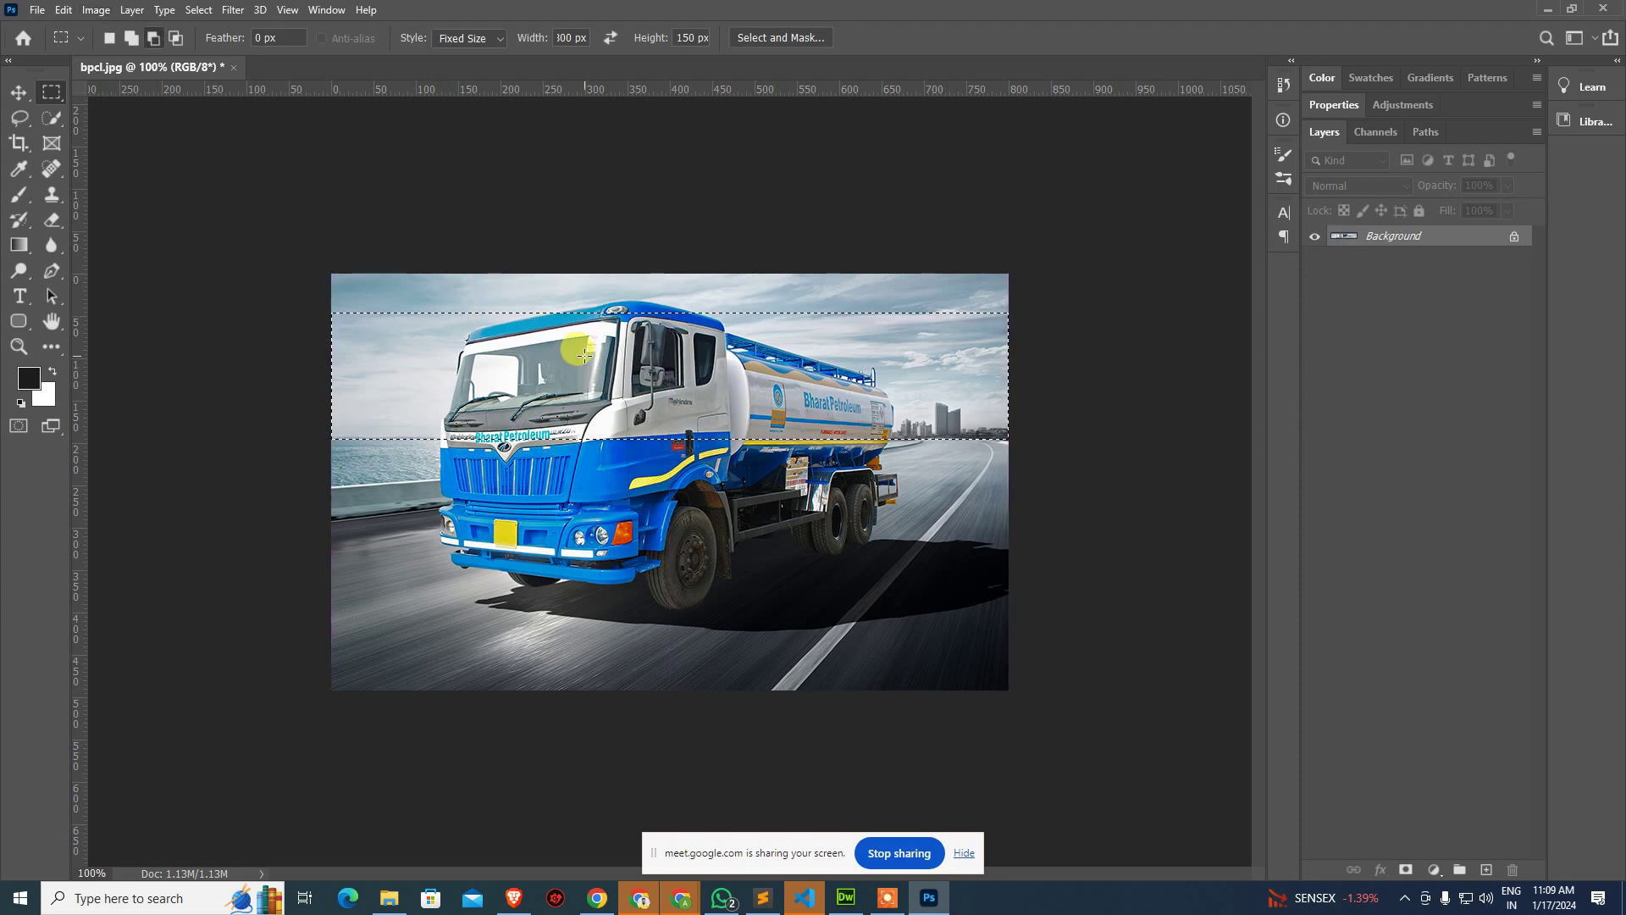
{"action": "key", "text": "alt+i"}
{"action": "key", "text": "p"}
{"action": "key", "text": "ctrl+d"}
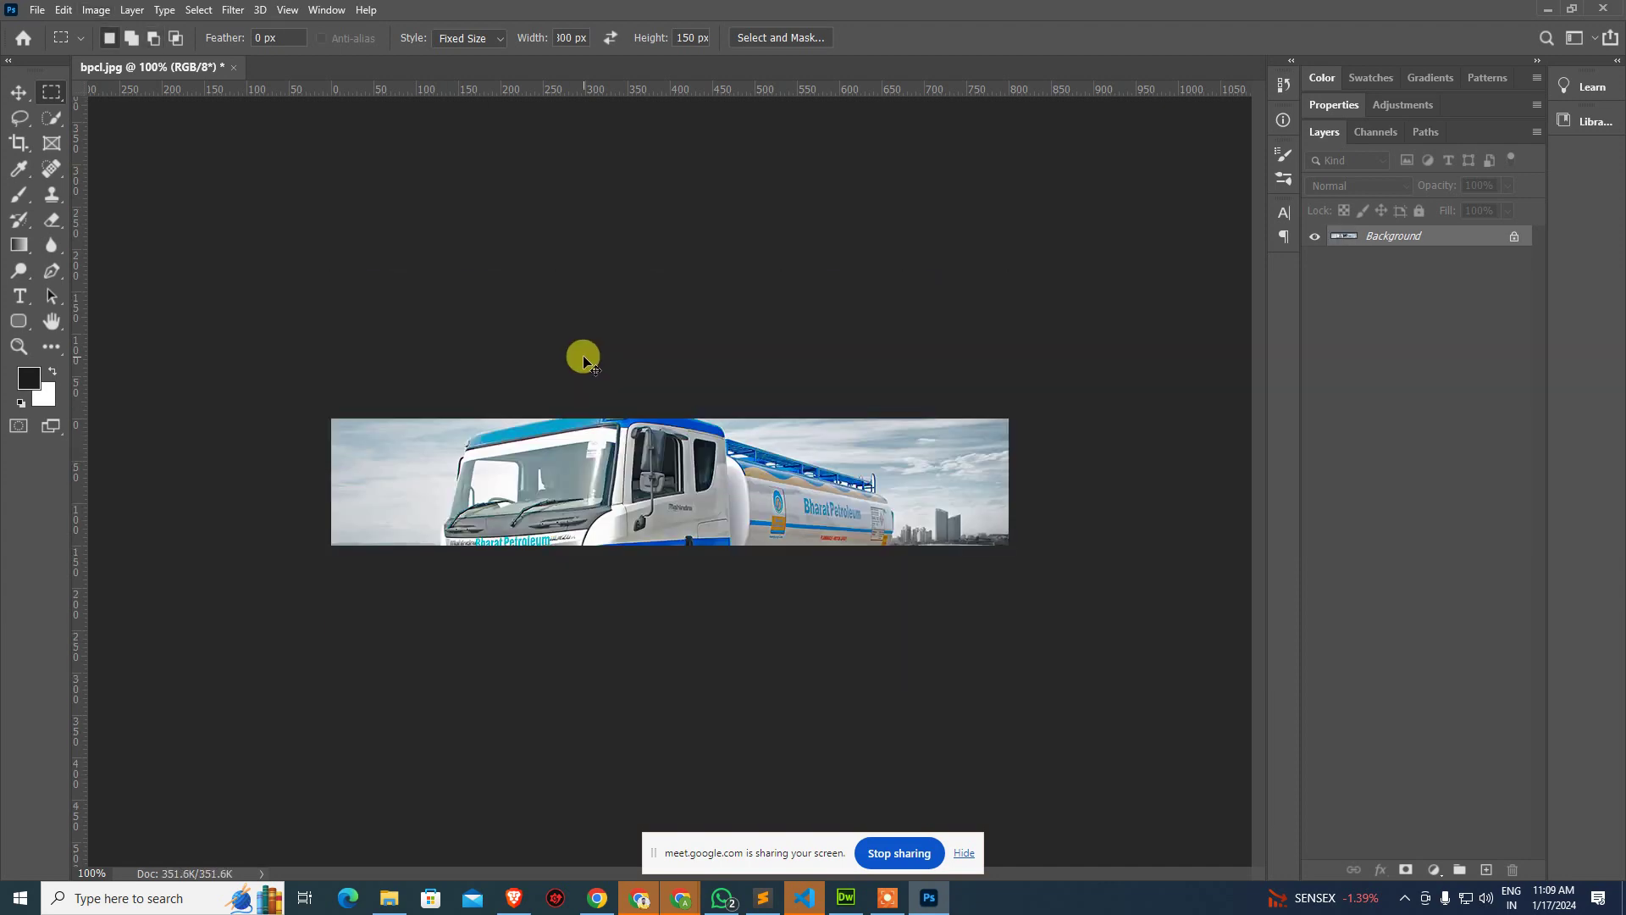
Choose JPEG as the Save for Web format for the cropped picture.
{"action": "key", "text": "ctrl+alt+shift+s"}
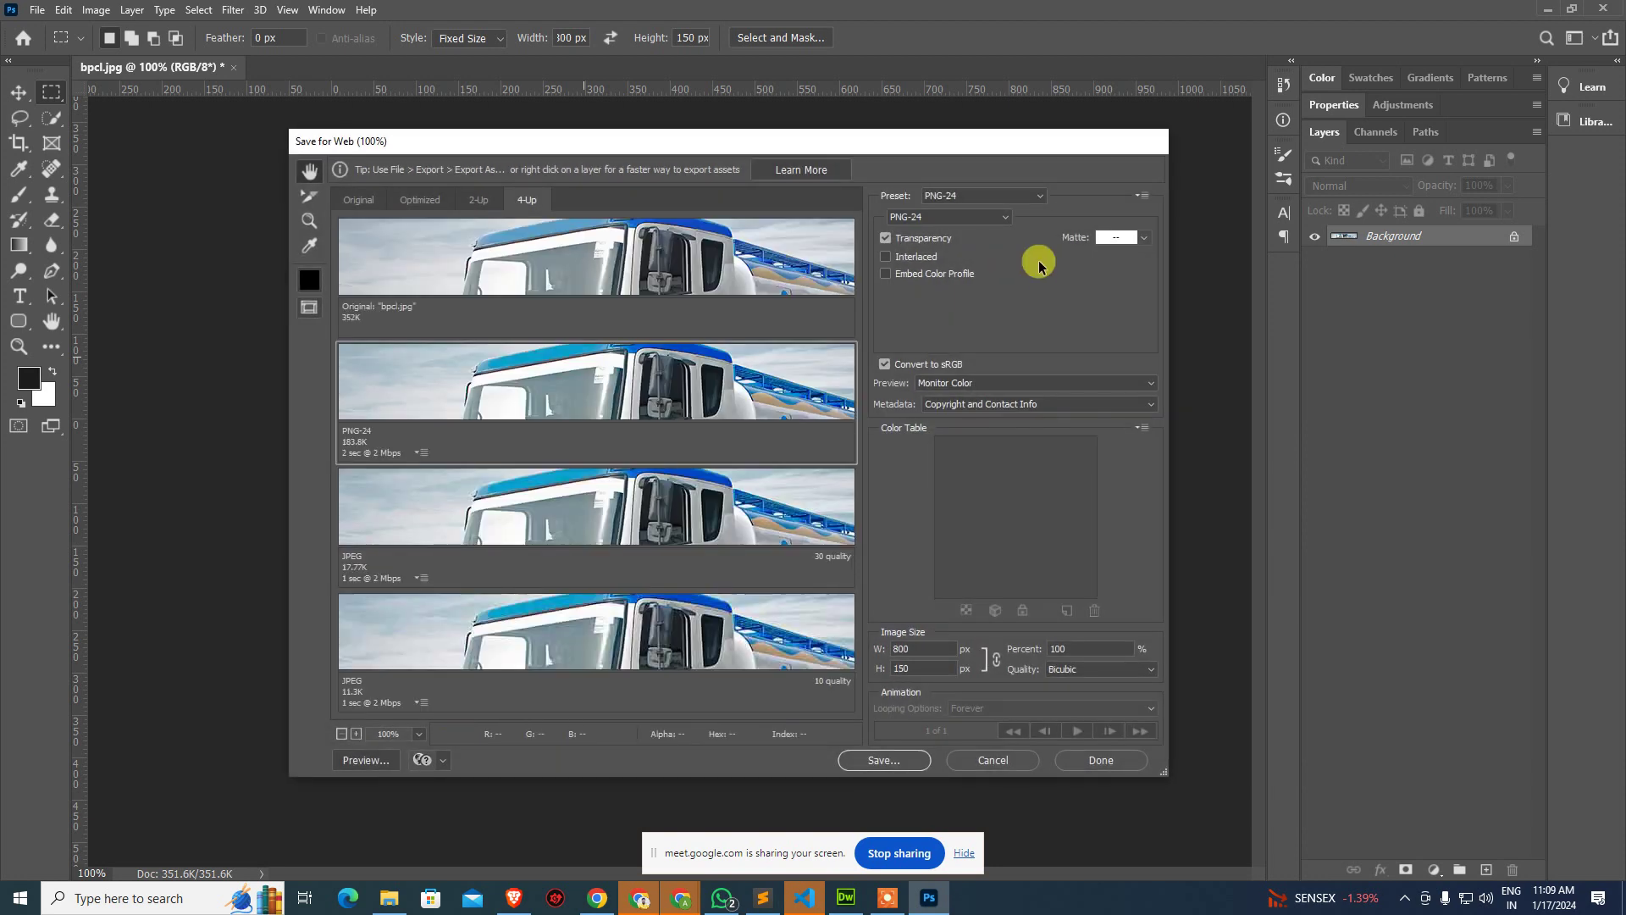
{"action": "left_click", "coordinate": [935, 221]}
{"action": "left_click", "coordinate": [931, 248]}
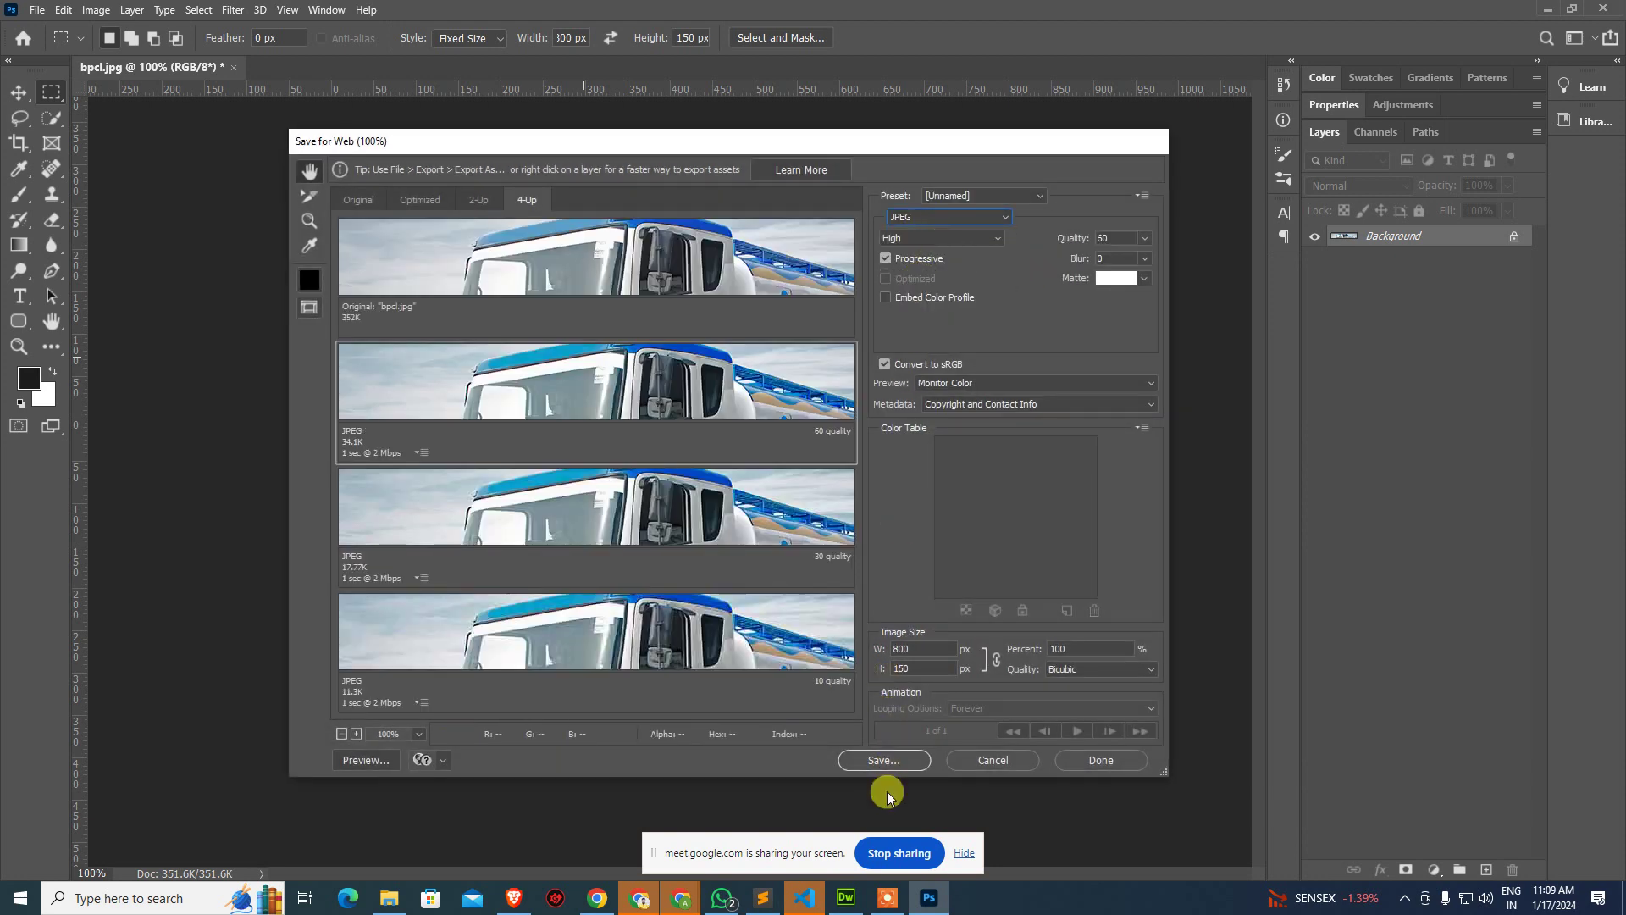
Set the export's save location to the Desktop folder MWF, 10.30-12.00, Dreamweaver, 17.01.24.
{"action": "left_click", "coordinate": [900, 763]}
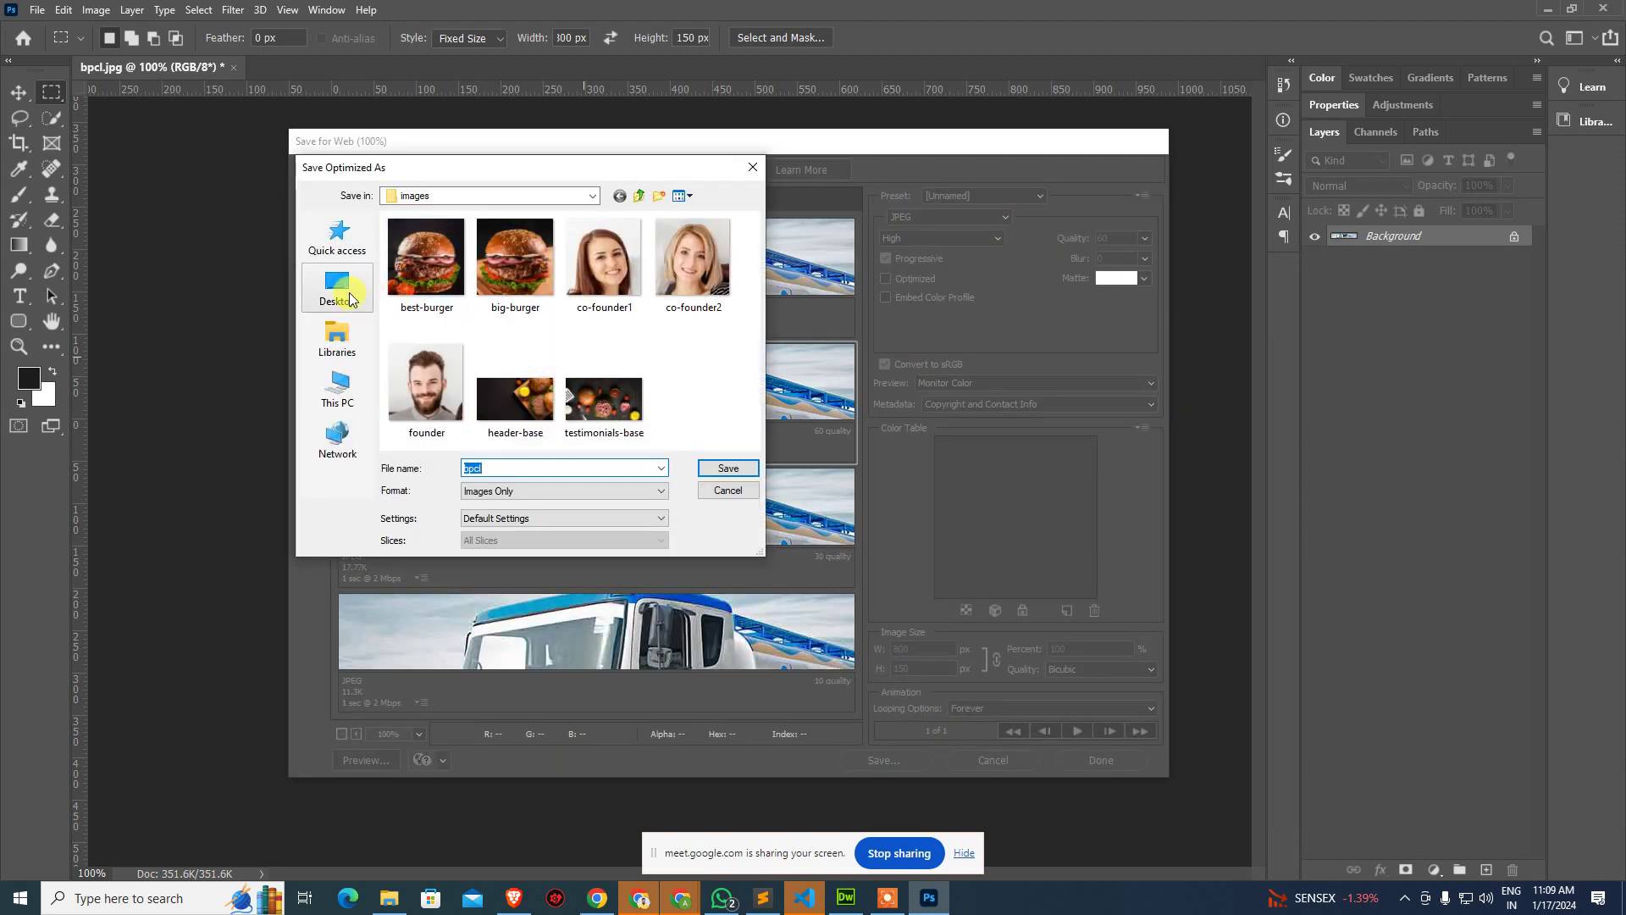
{"action": "left_click", "coordinate": [496, 303]}
{"action": "key", "text": "Down"}
{"action": "key", "text": "Down"}
{"action": "key", "text": "Down"}
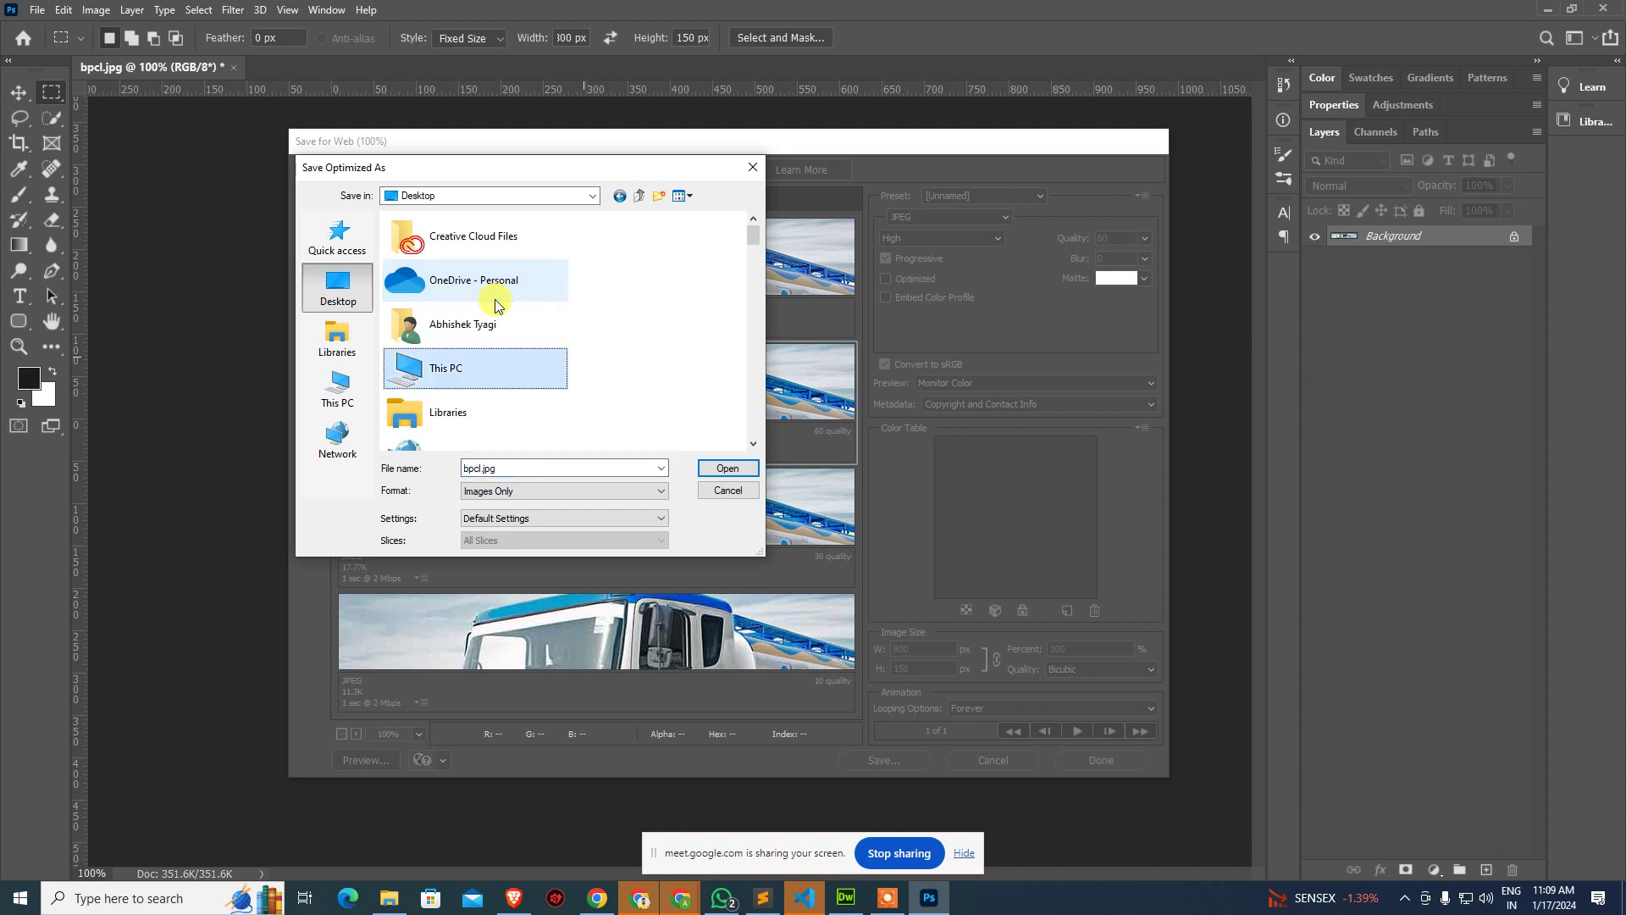
{"action": "key", "text": "t"}
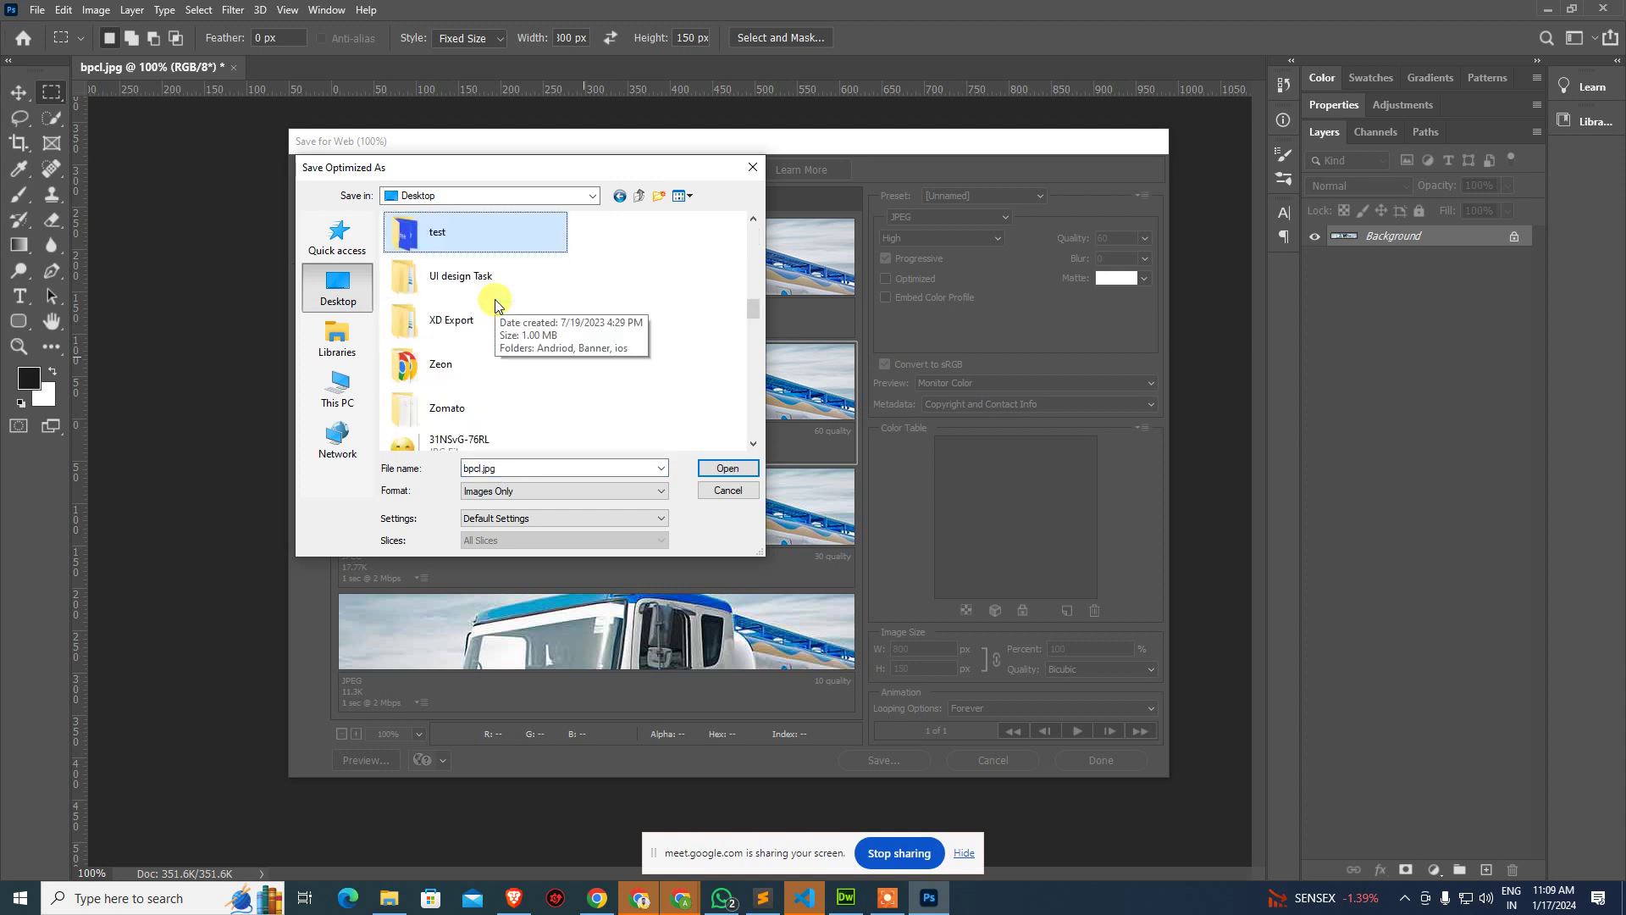
{"action": "key", "text": "m"}
{"action": "key", "text": "m"}
{"action": "key", "text": "Return"}
{"action": "key", "text": "Down"}
{"action": "key", "text": "Down"}
{"action": "key", "text": "Down"}
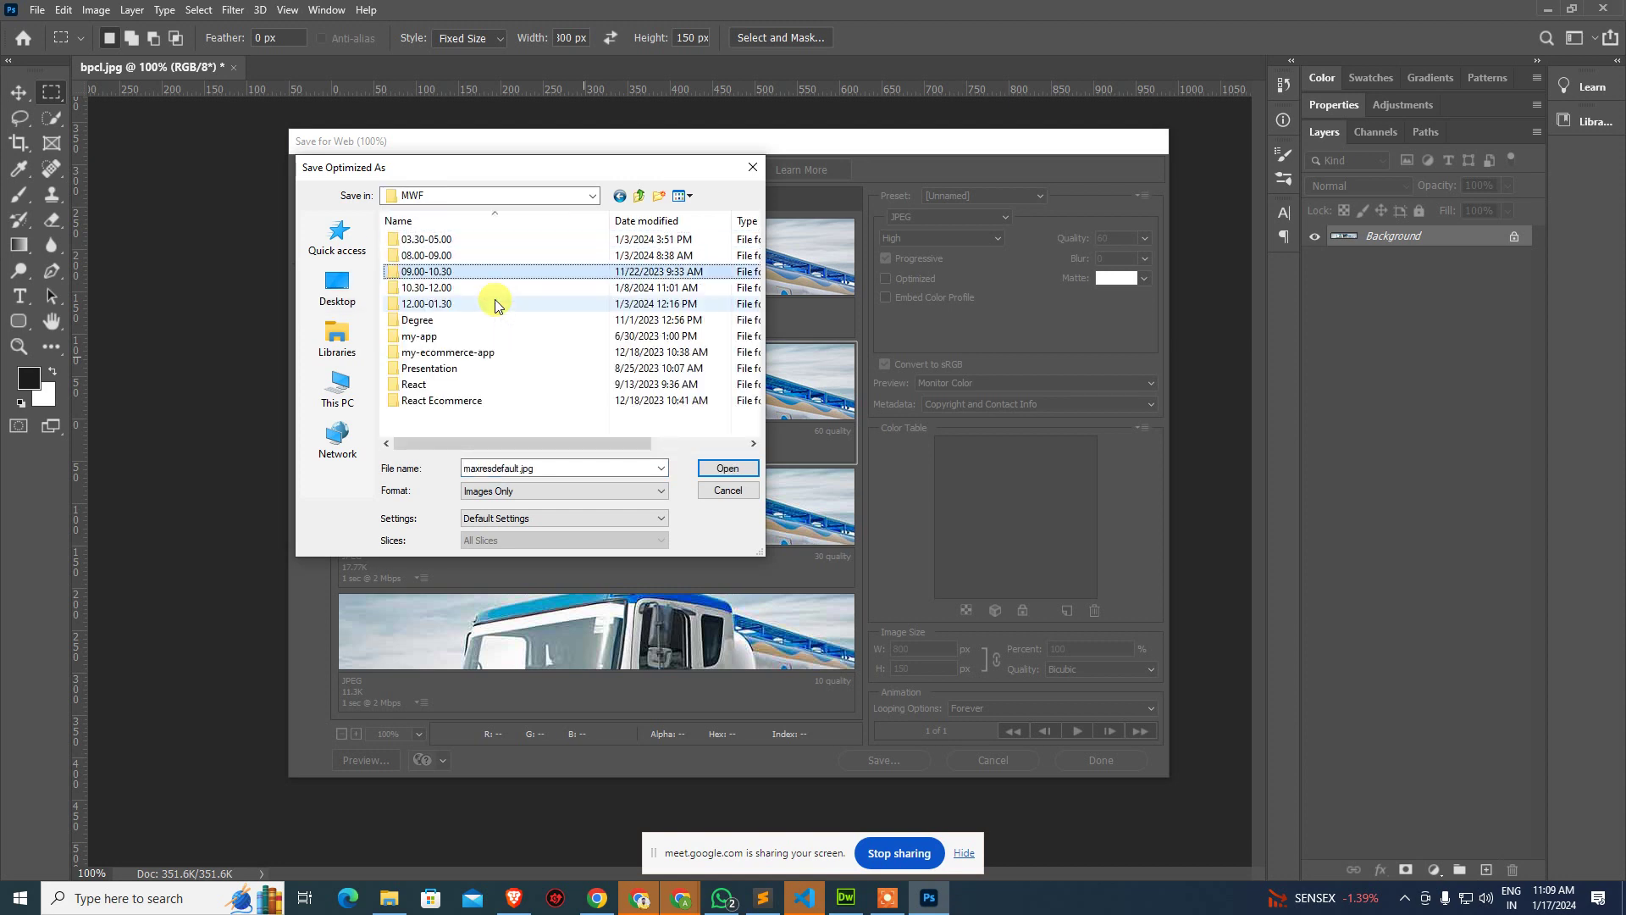
{"action": "key", "text": "Return"}
{"action": "key", "text": "Down"}
{"action": "key", "text": "Down"}
{"action": "key", "text": "Down"}
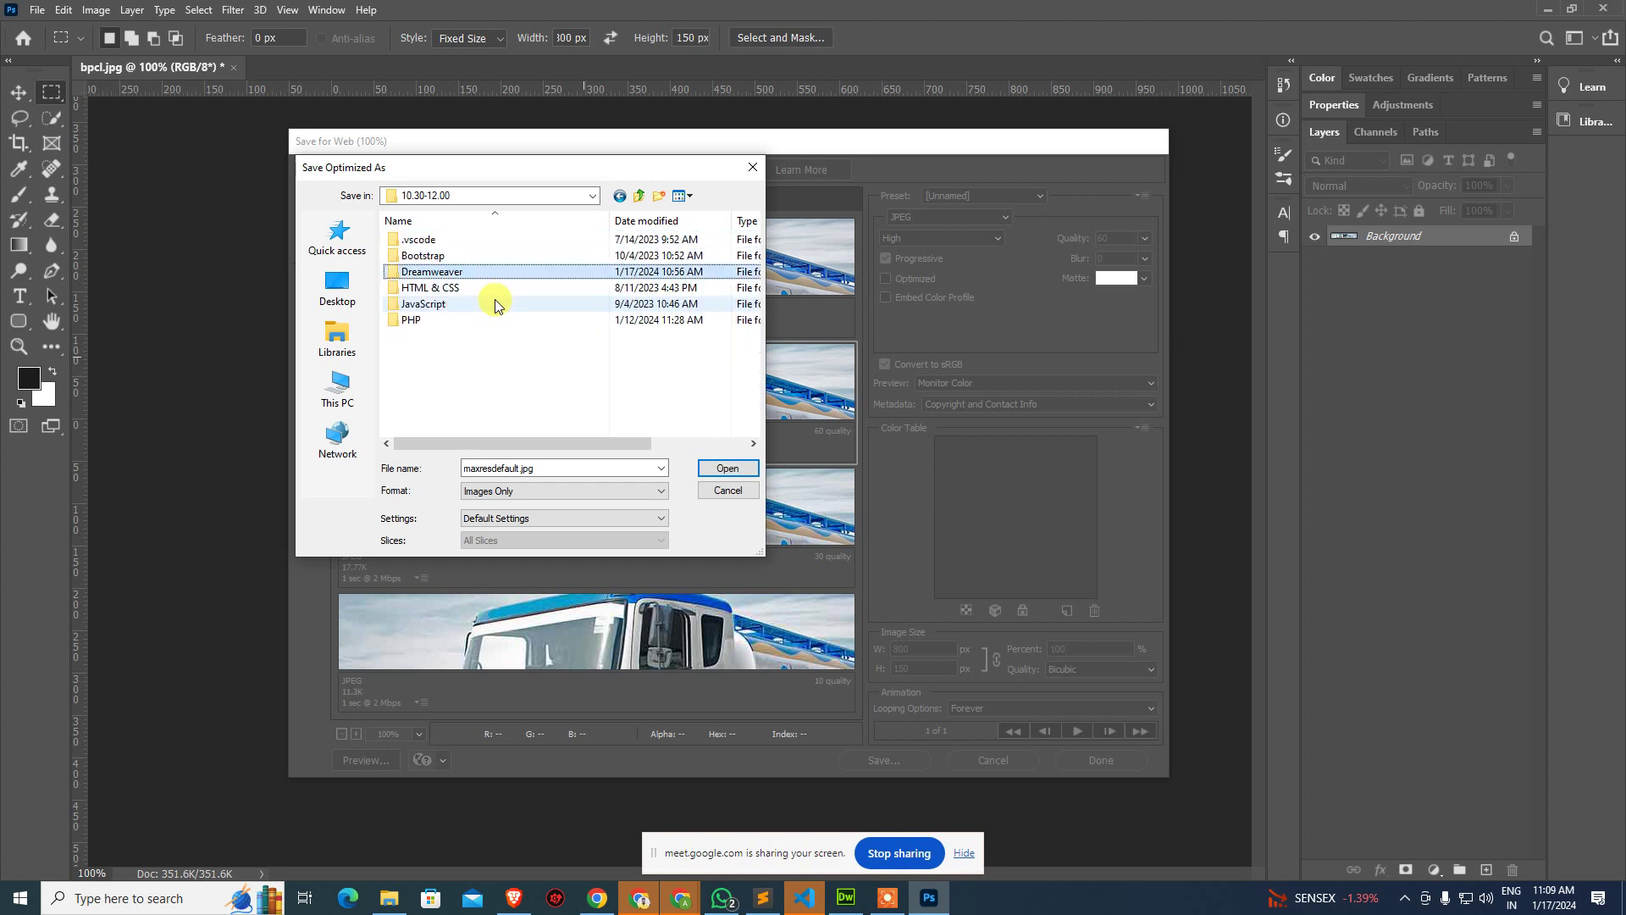
{"action": "key", "text": "Return"}
{"action": "key", "text": "Down"}
{"action": "key", "text": "Down"}
{"action": "key", "text": "Return"}
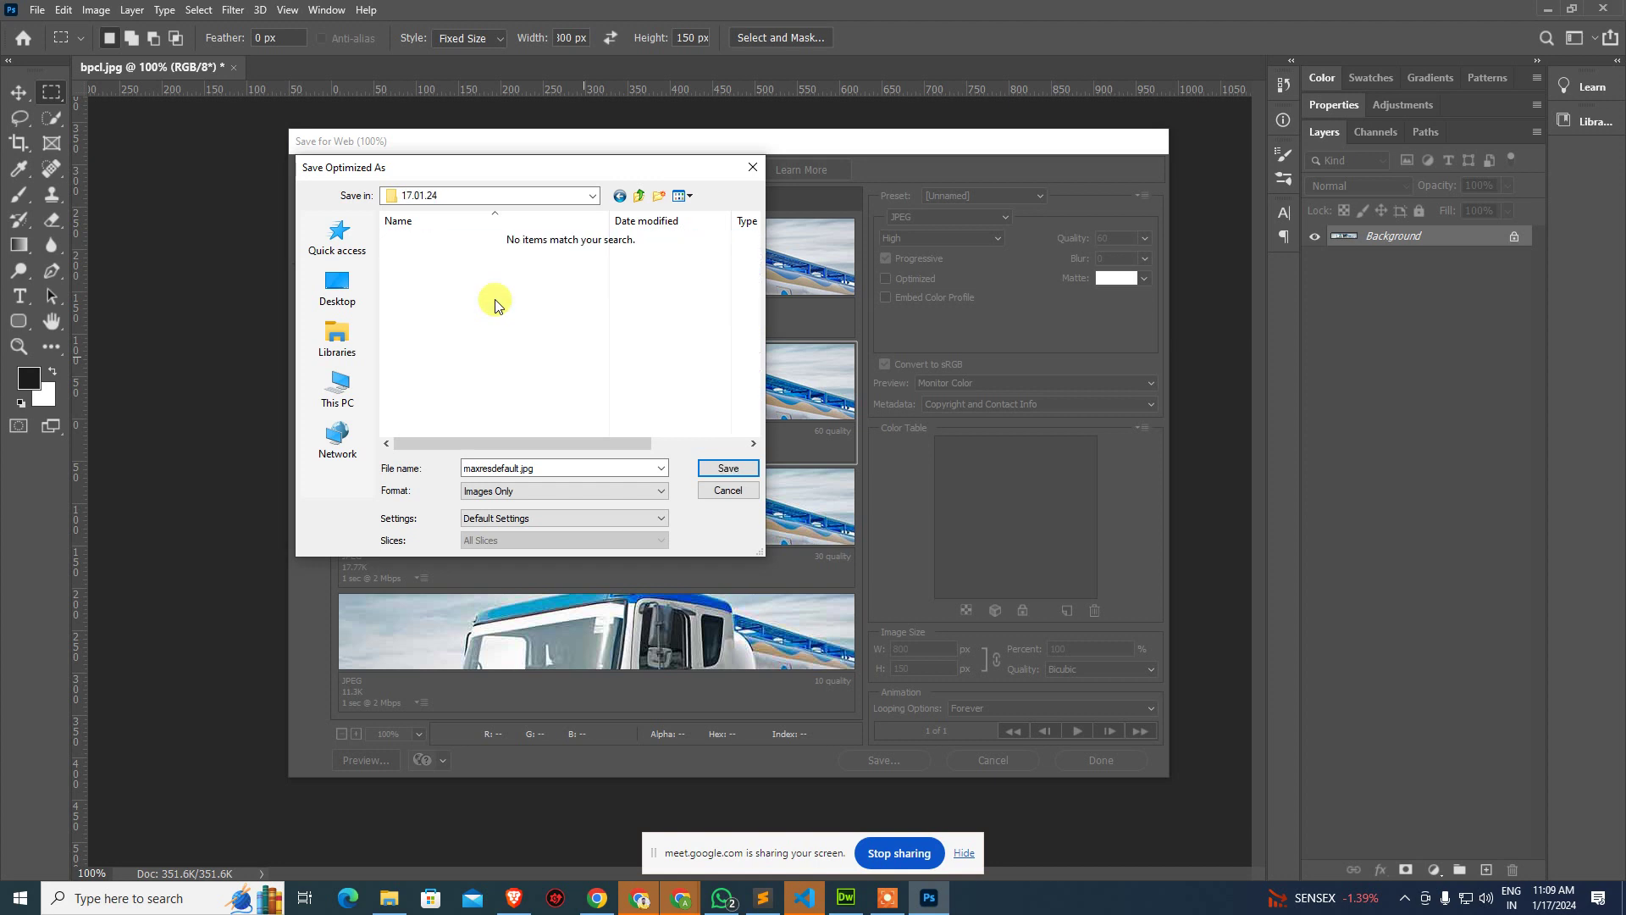
Create a folder named images in the 17.01.24 folder and save the picture in it as banner.
{"action": "key", "text": "ctrl+shift+n"}
{"action": "type", "text": "images"}
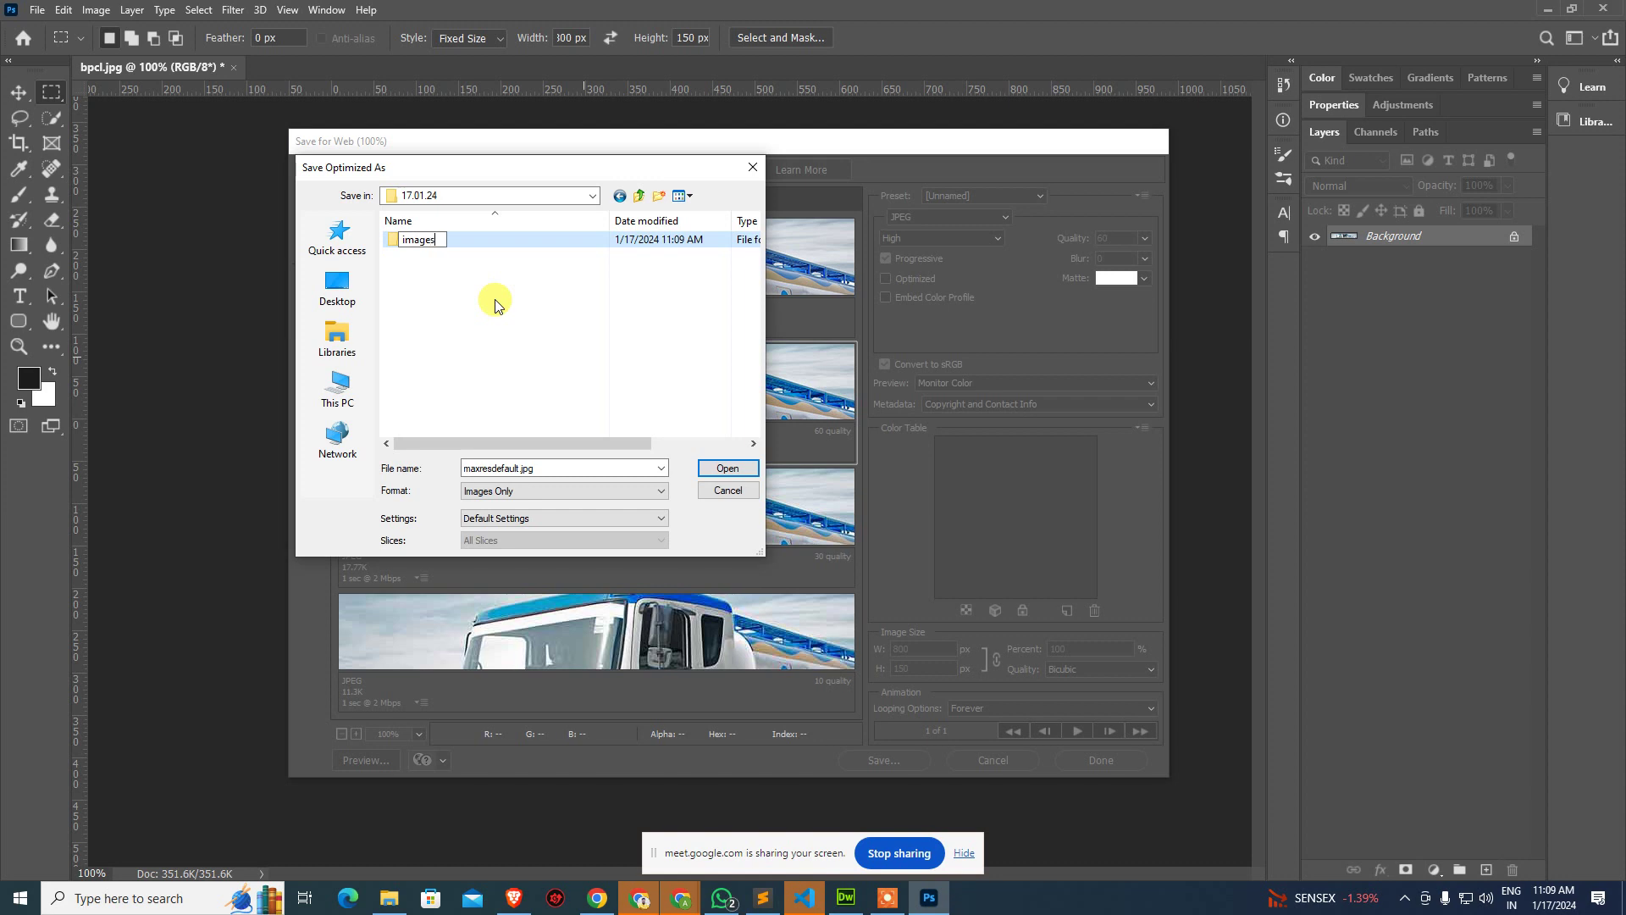
{"action": "key", "text": "Return"}
{"action": "key", "text": "Return"}
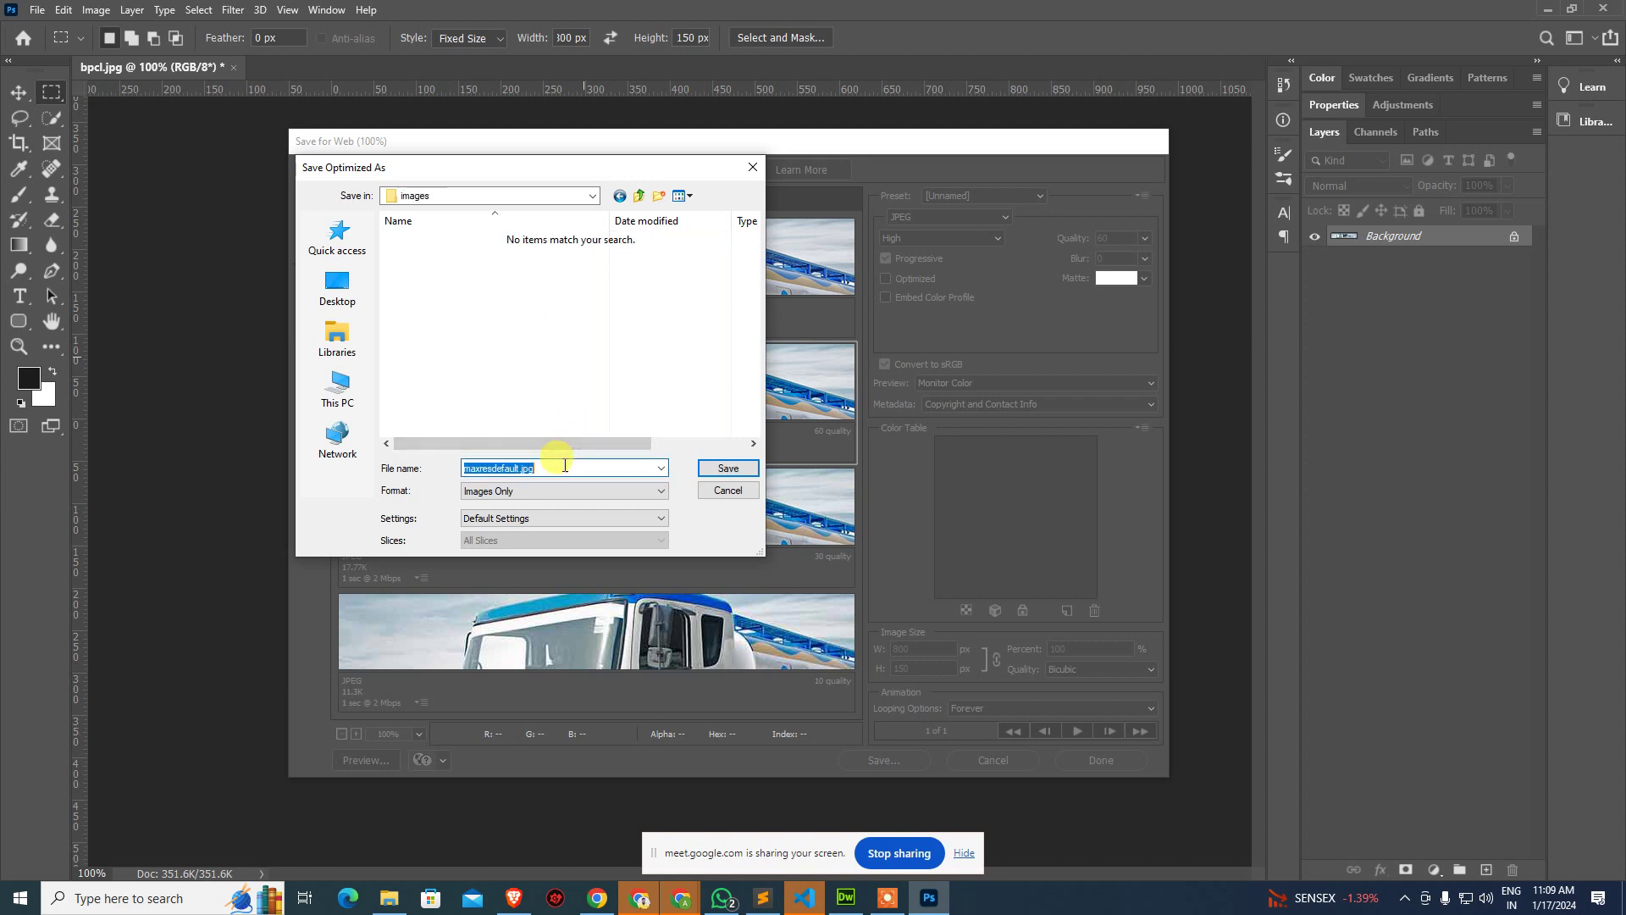
{"action": "type", "text": "banner"}
{"action": "key", "text": "Return"}
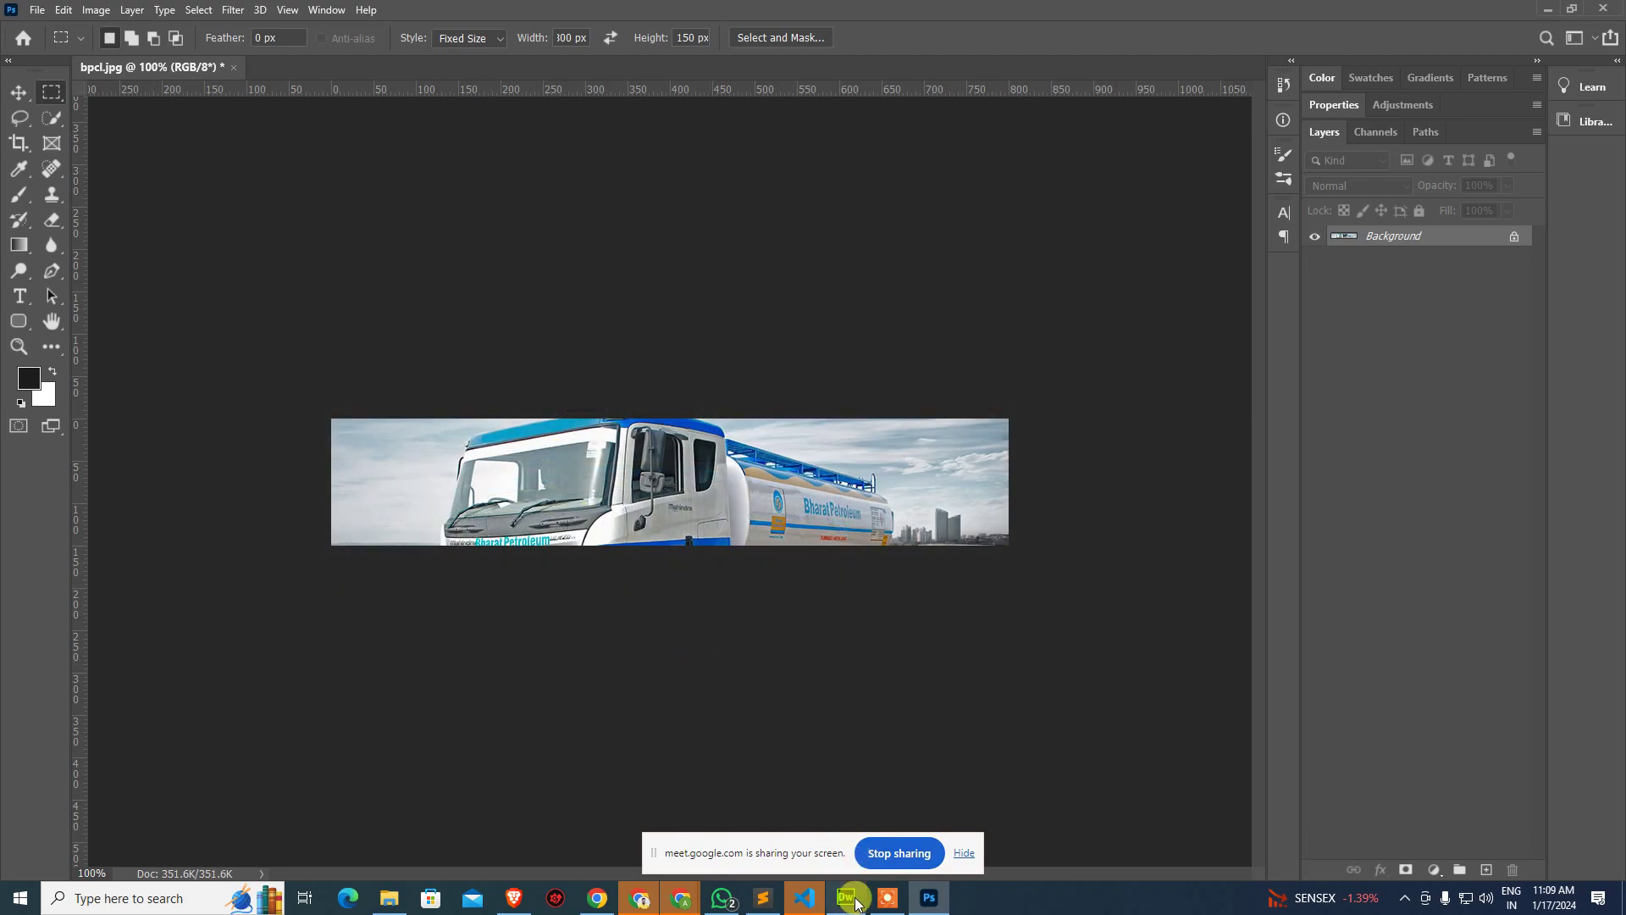
Switch to Dreamweaver, select the Banner placeholder and expand the 17.01.24 site's local file list.
{"action": "left_click", "coordinate": [851, 899]}
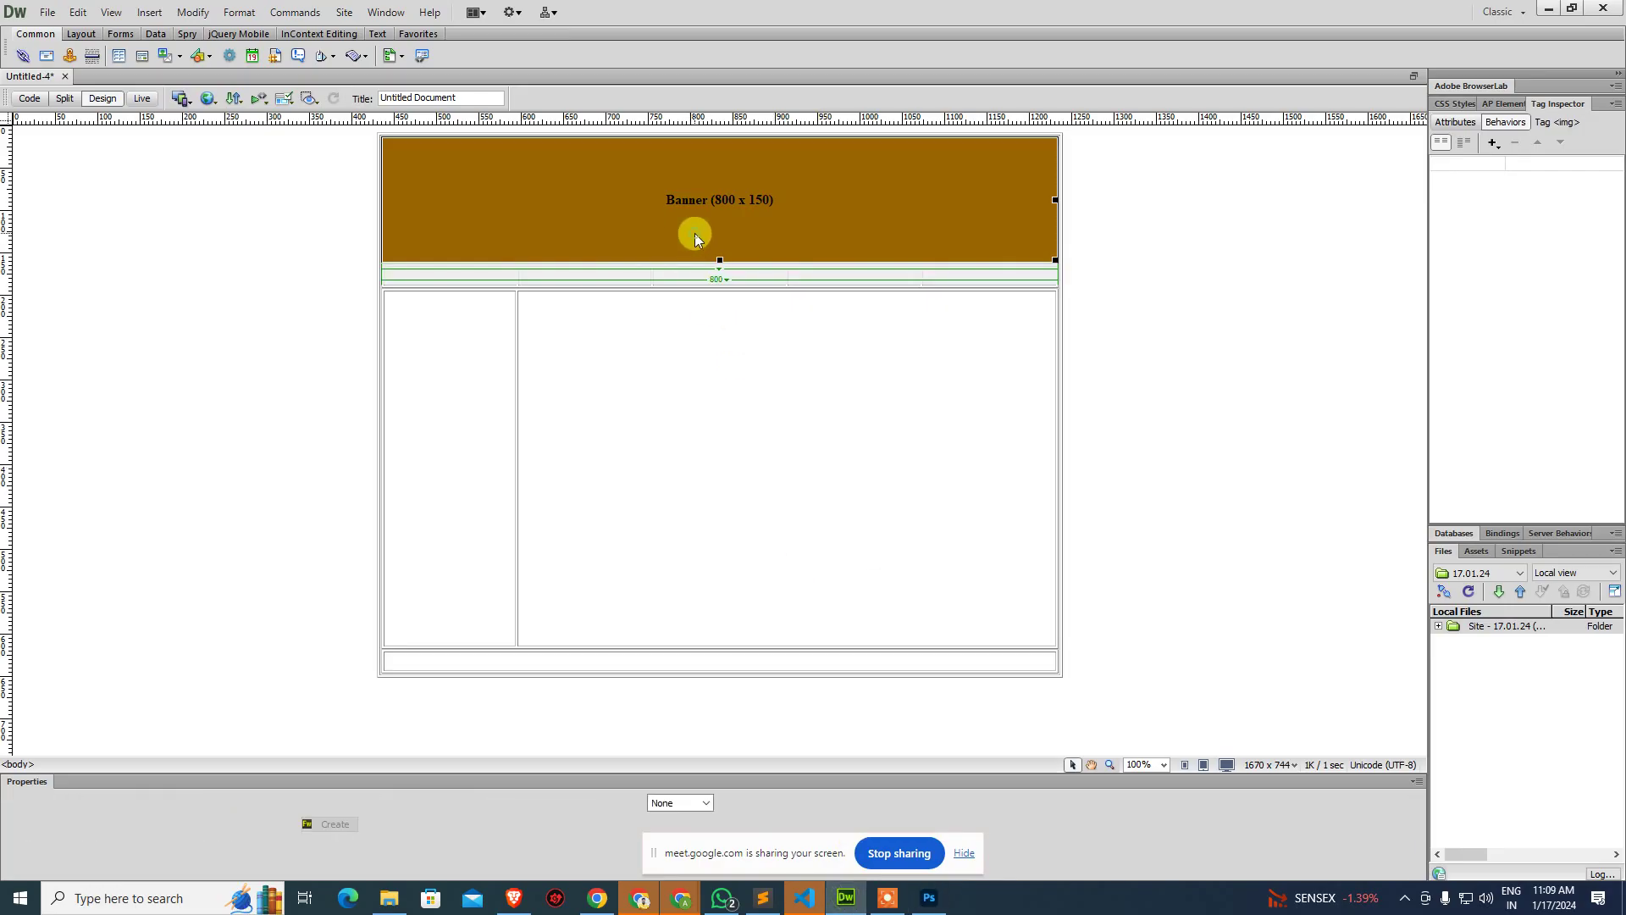
{"action": "double_click", "coordinate": [694, 232]}
{"action": "key", "text": "Escape"}
{"action": "left_click", "coordinate": [1499, 747]}
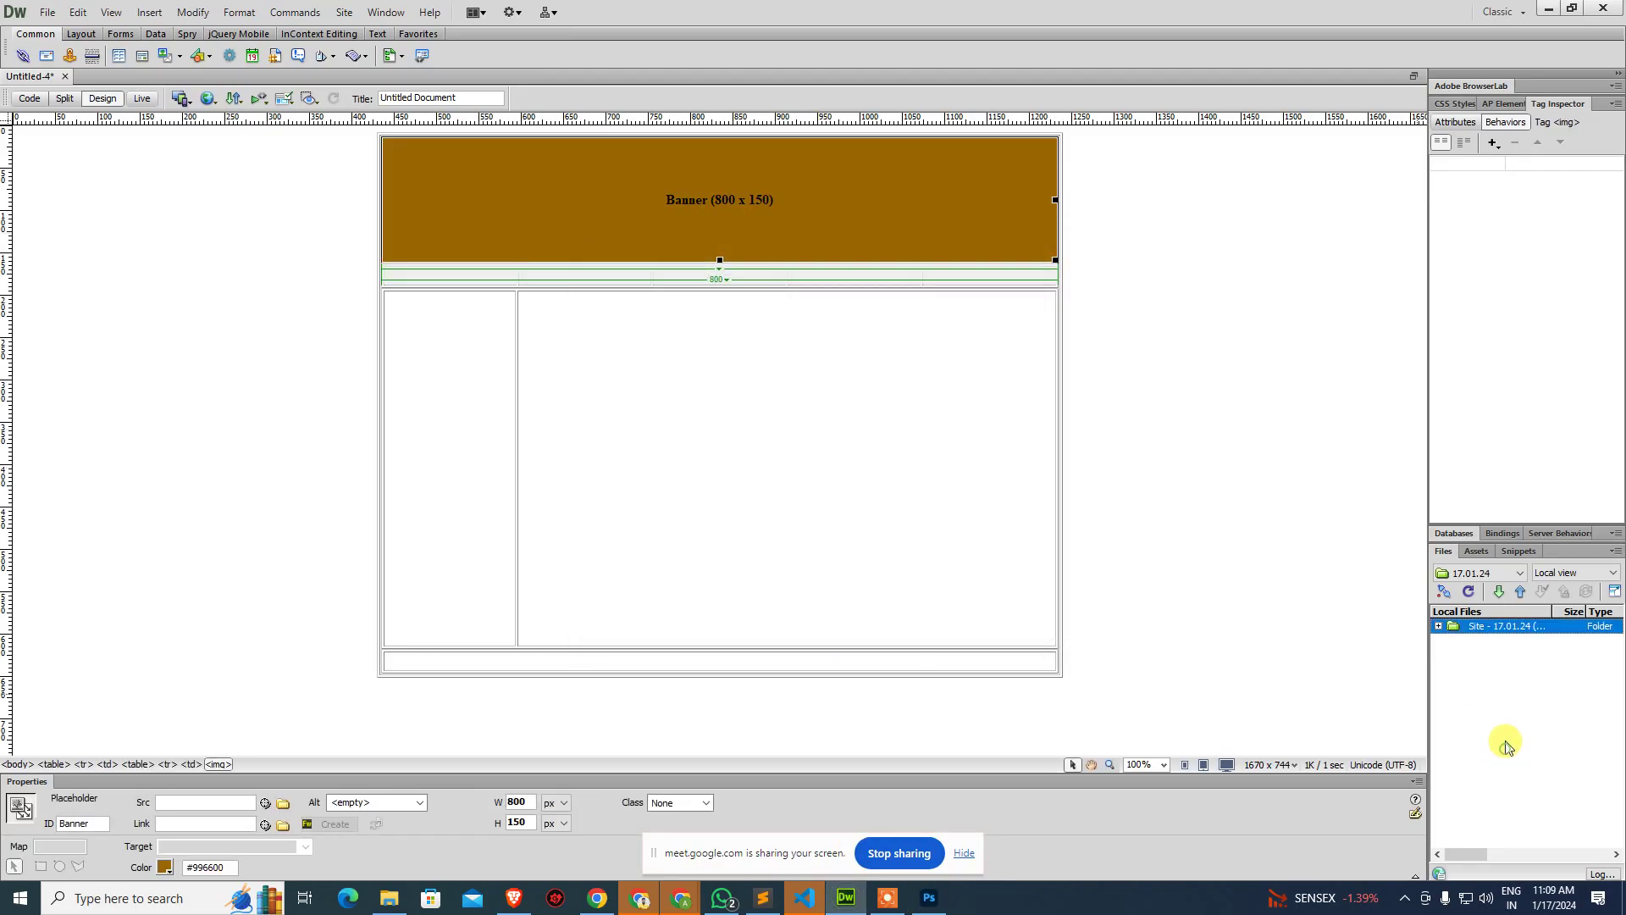
{"action": "left_click", "coordinate": [1438, 626]}
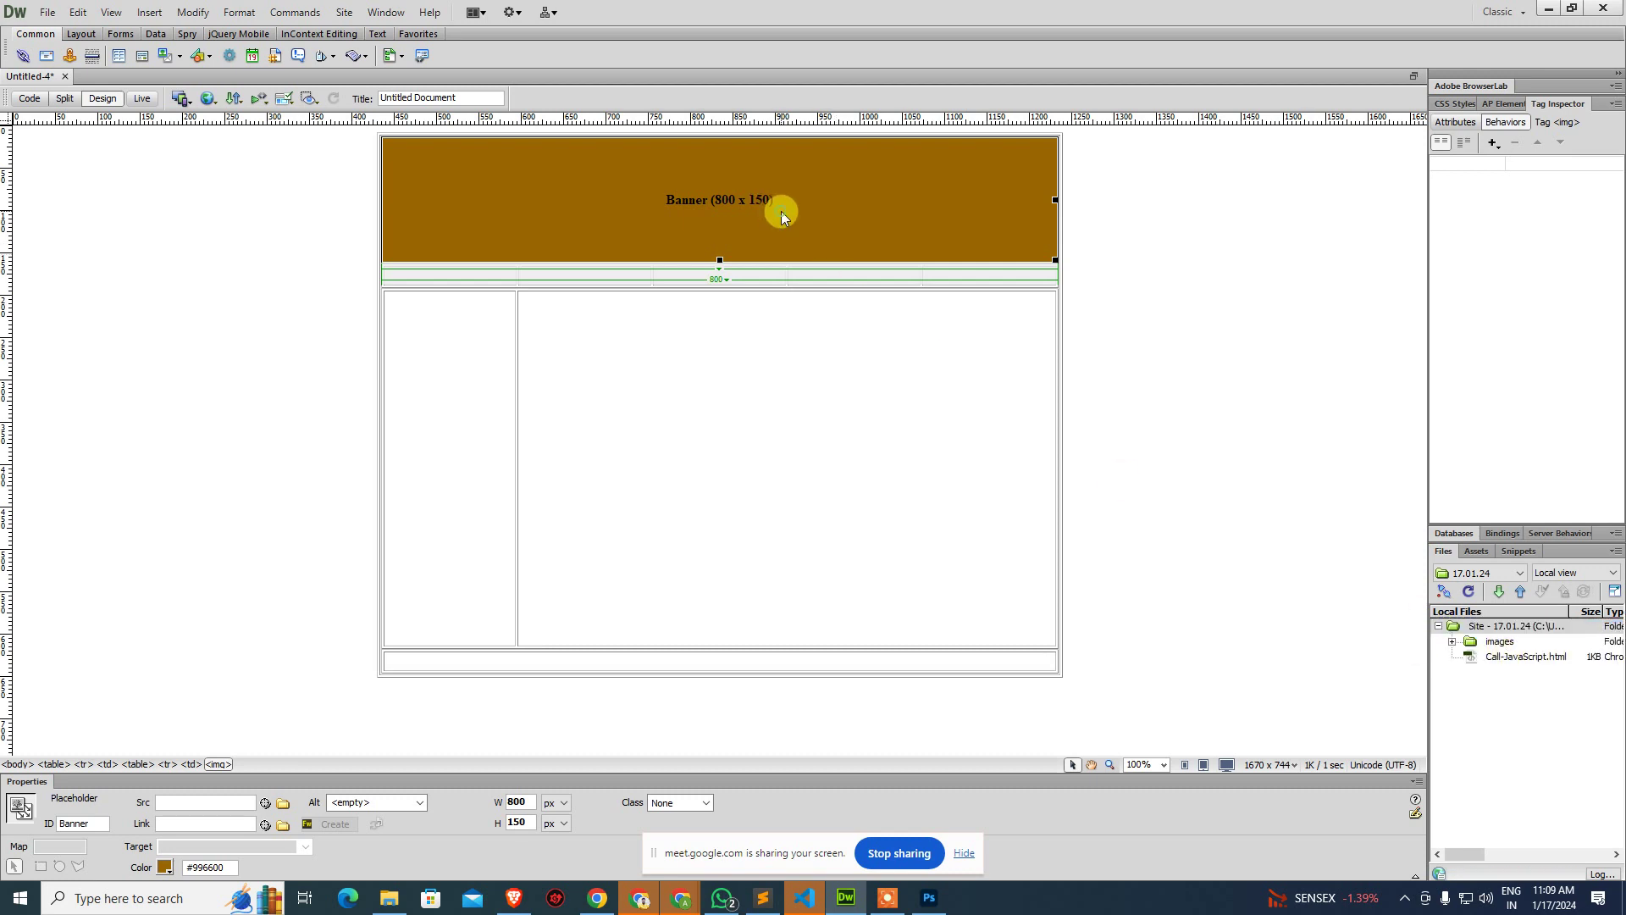
Replace the Banner placeholder with the banner picture from the images folder.
{"action": "double_click", "coordinate": [780, 211]}
{"action": "double_click", "coordinate": [623, 366]}
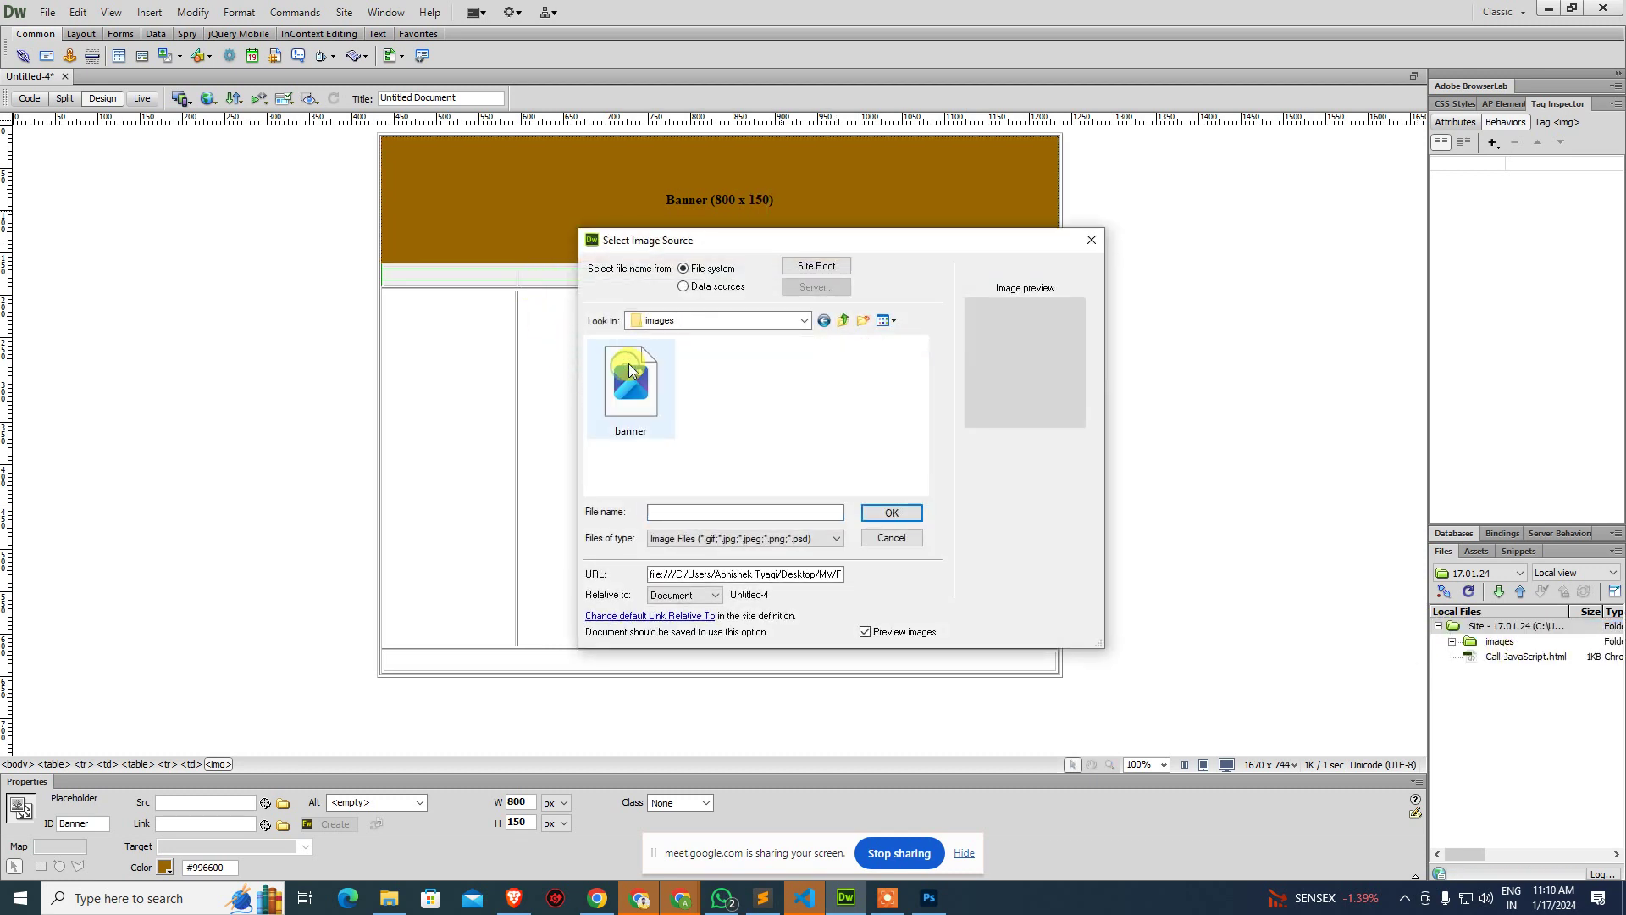
{"action": "double_click", "coordinate": [628, 366]}
{"action": "left_click", "coordinate": [844, 504]}
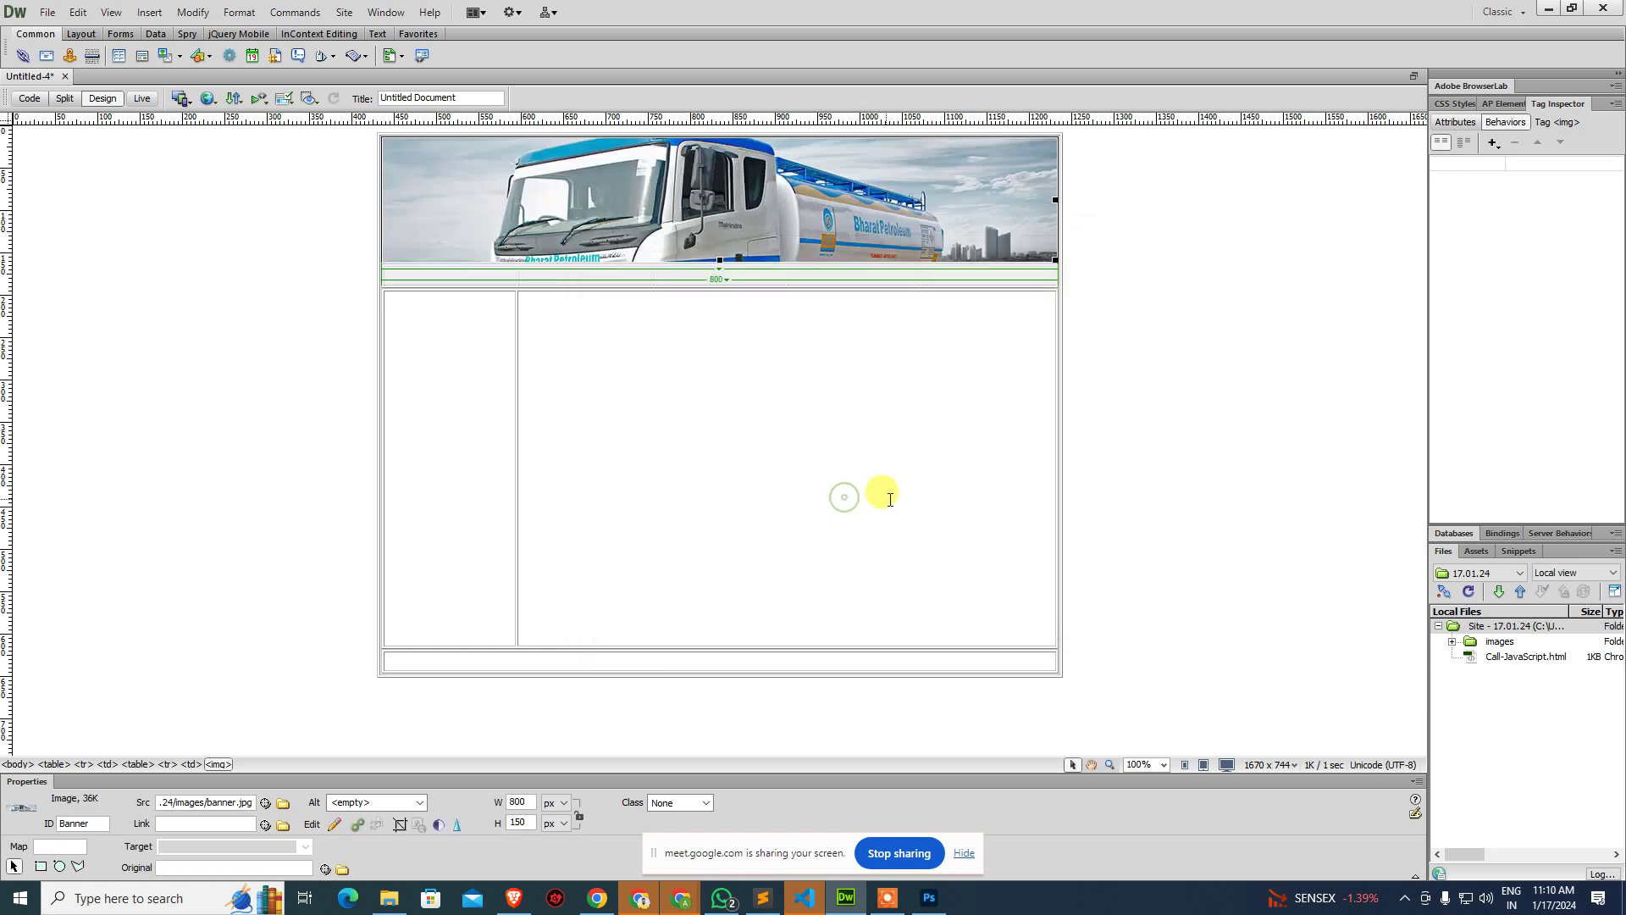
{"action": "left_click", "coordinate": [1098, 237]}
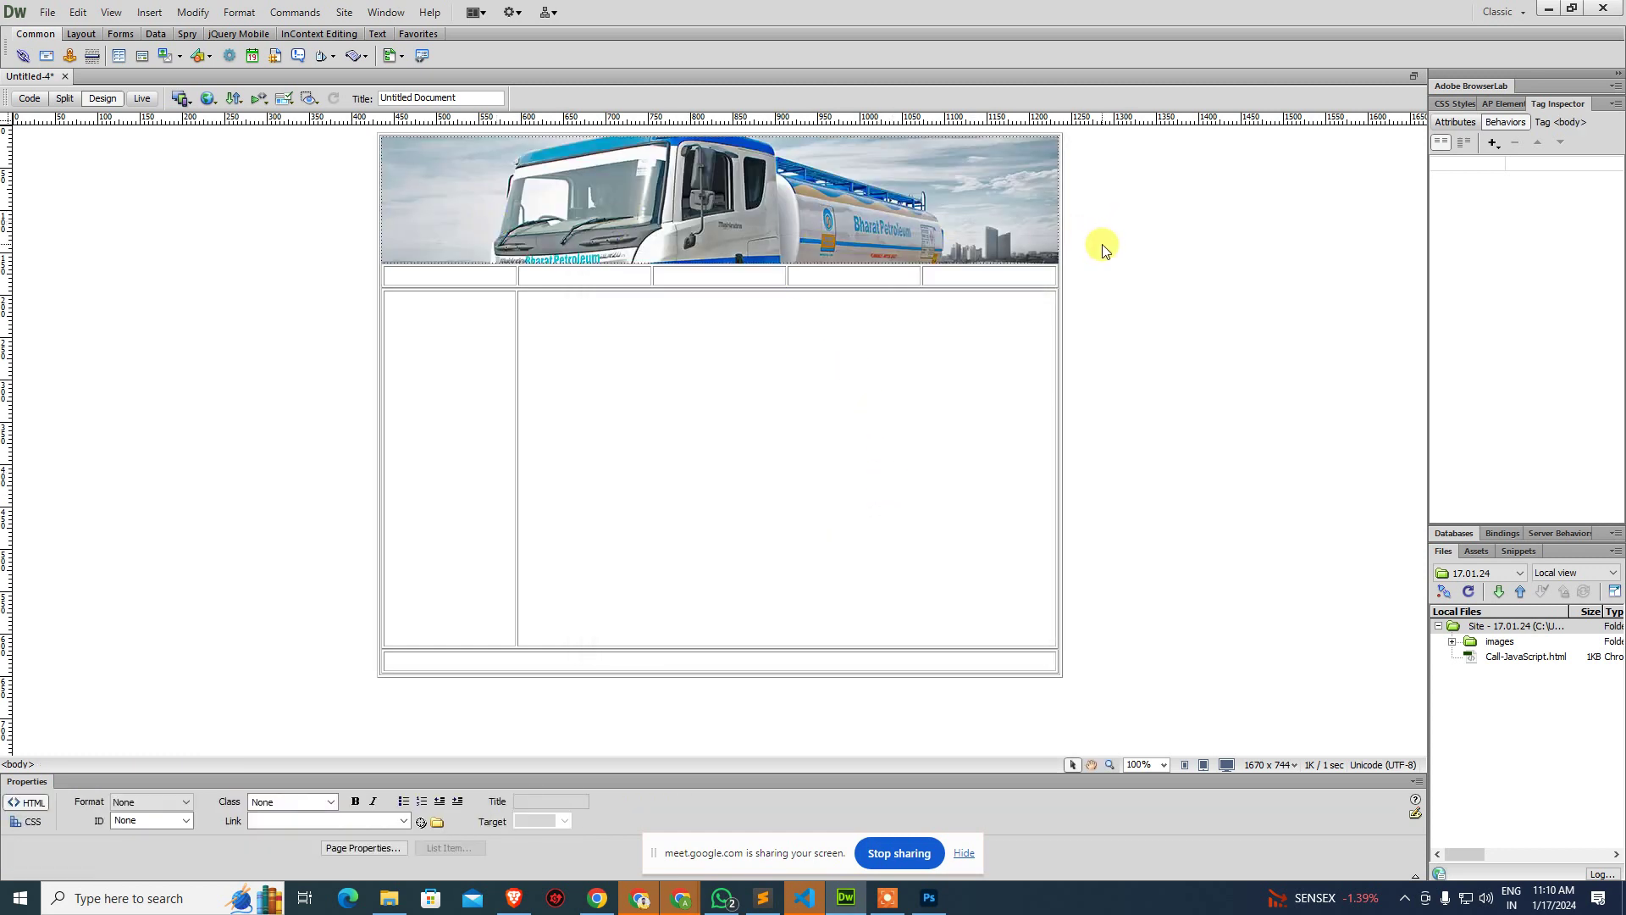
Examine the banner picture's source path in the page code and return to the design view.
{"action": "left_click", "coordinate": [940, 217]}
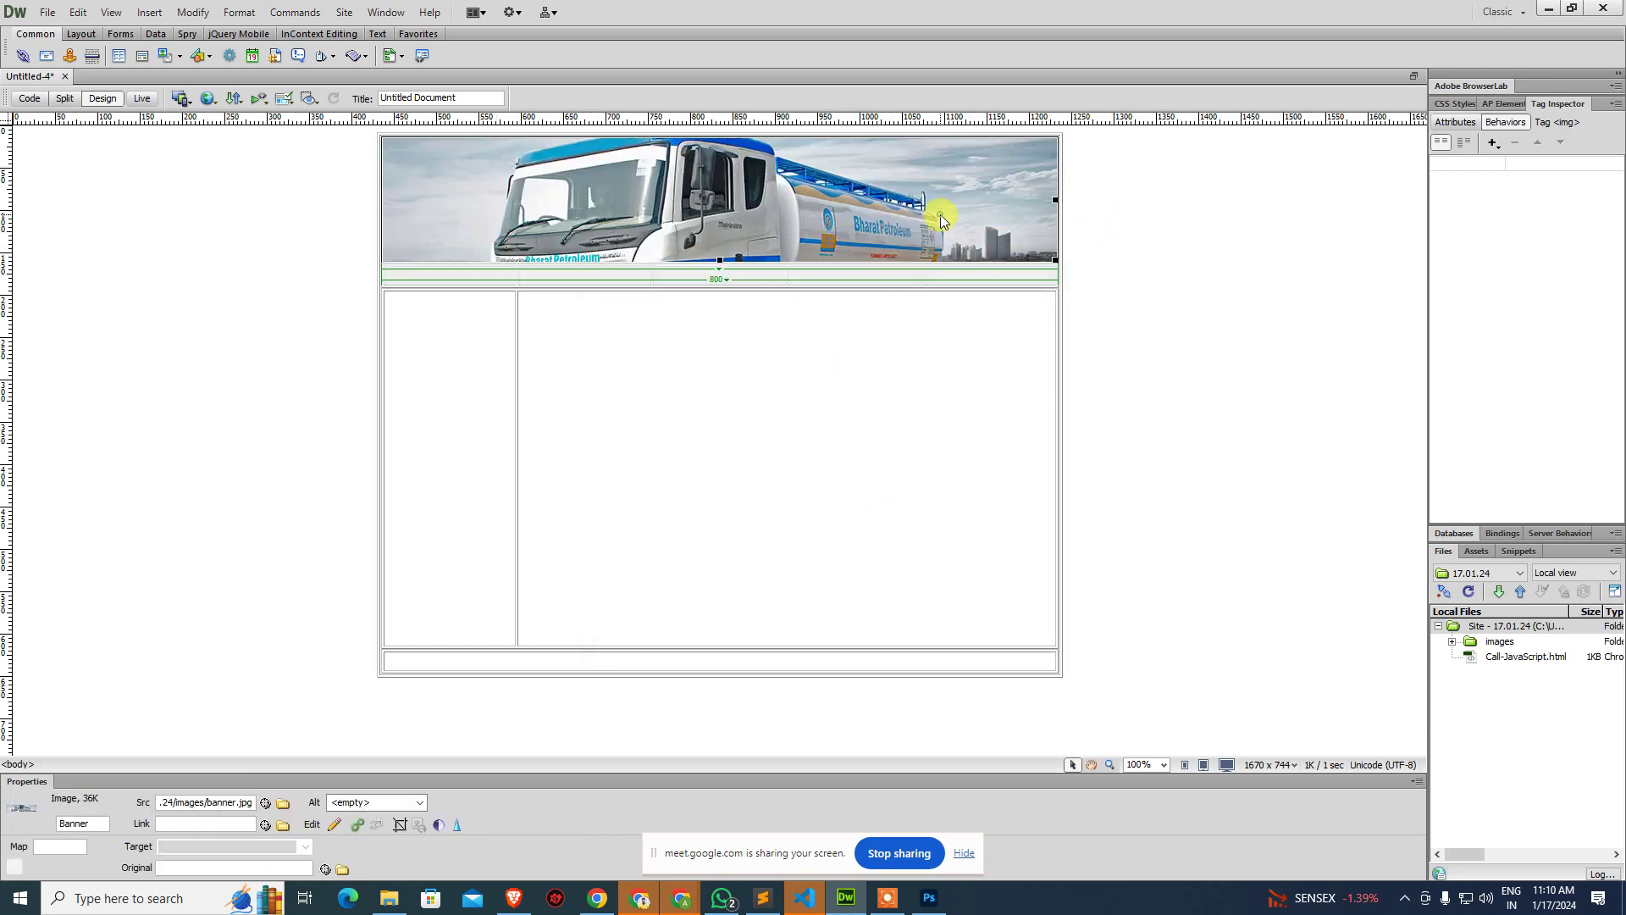
{"action": "key", "text": "ctrl+grave"}
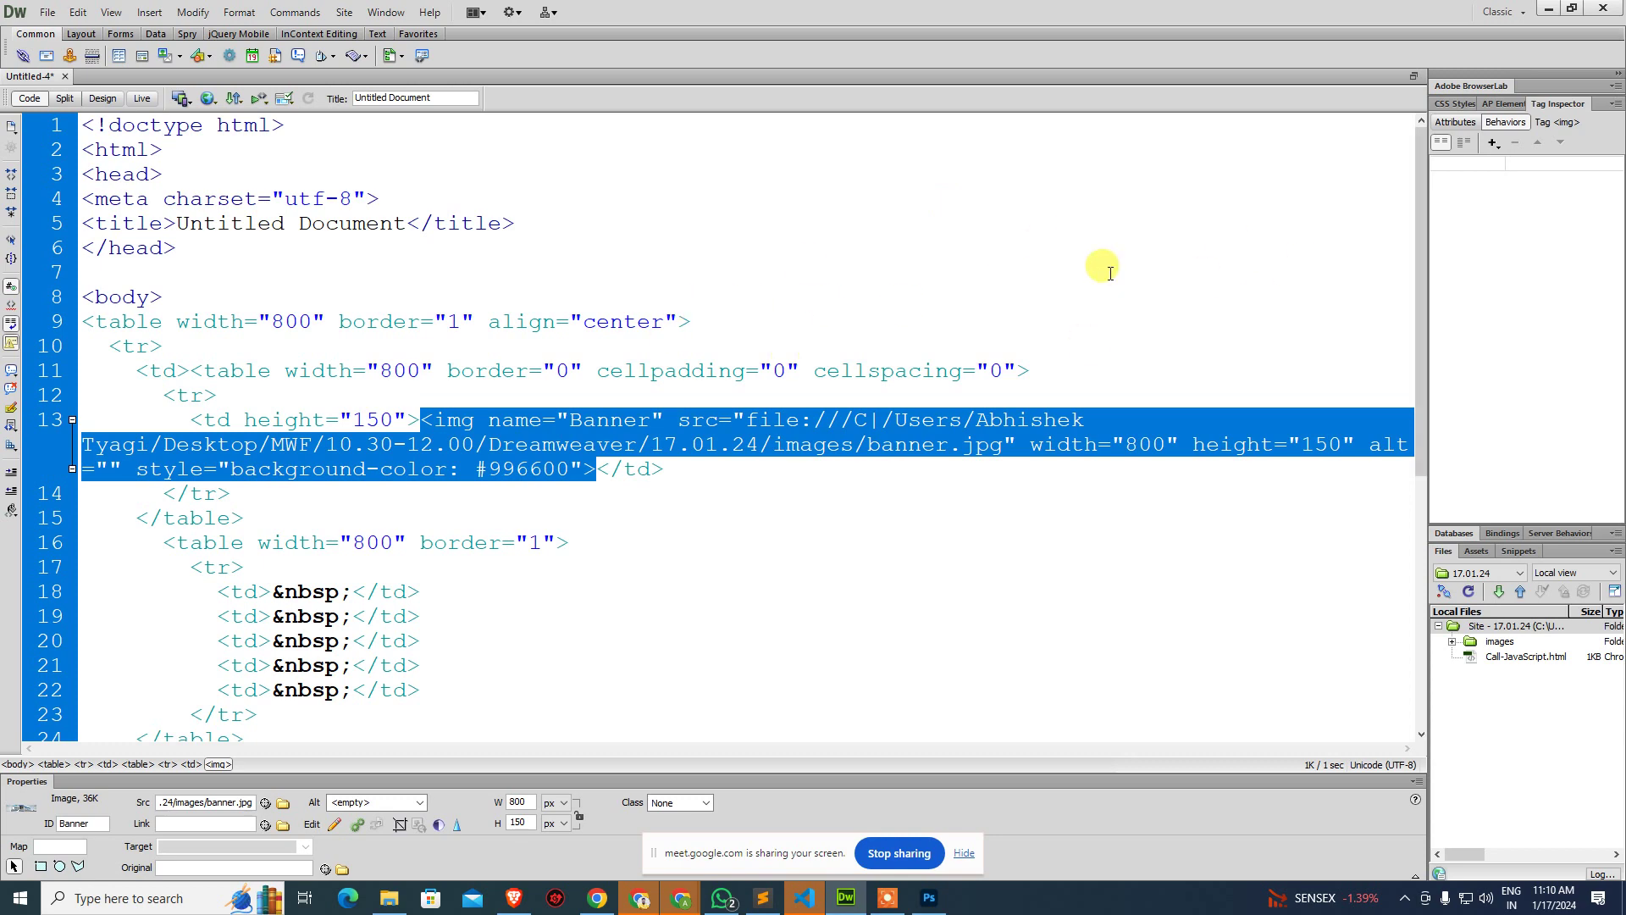
{"action": "key", "text": "ctrl+grave"}
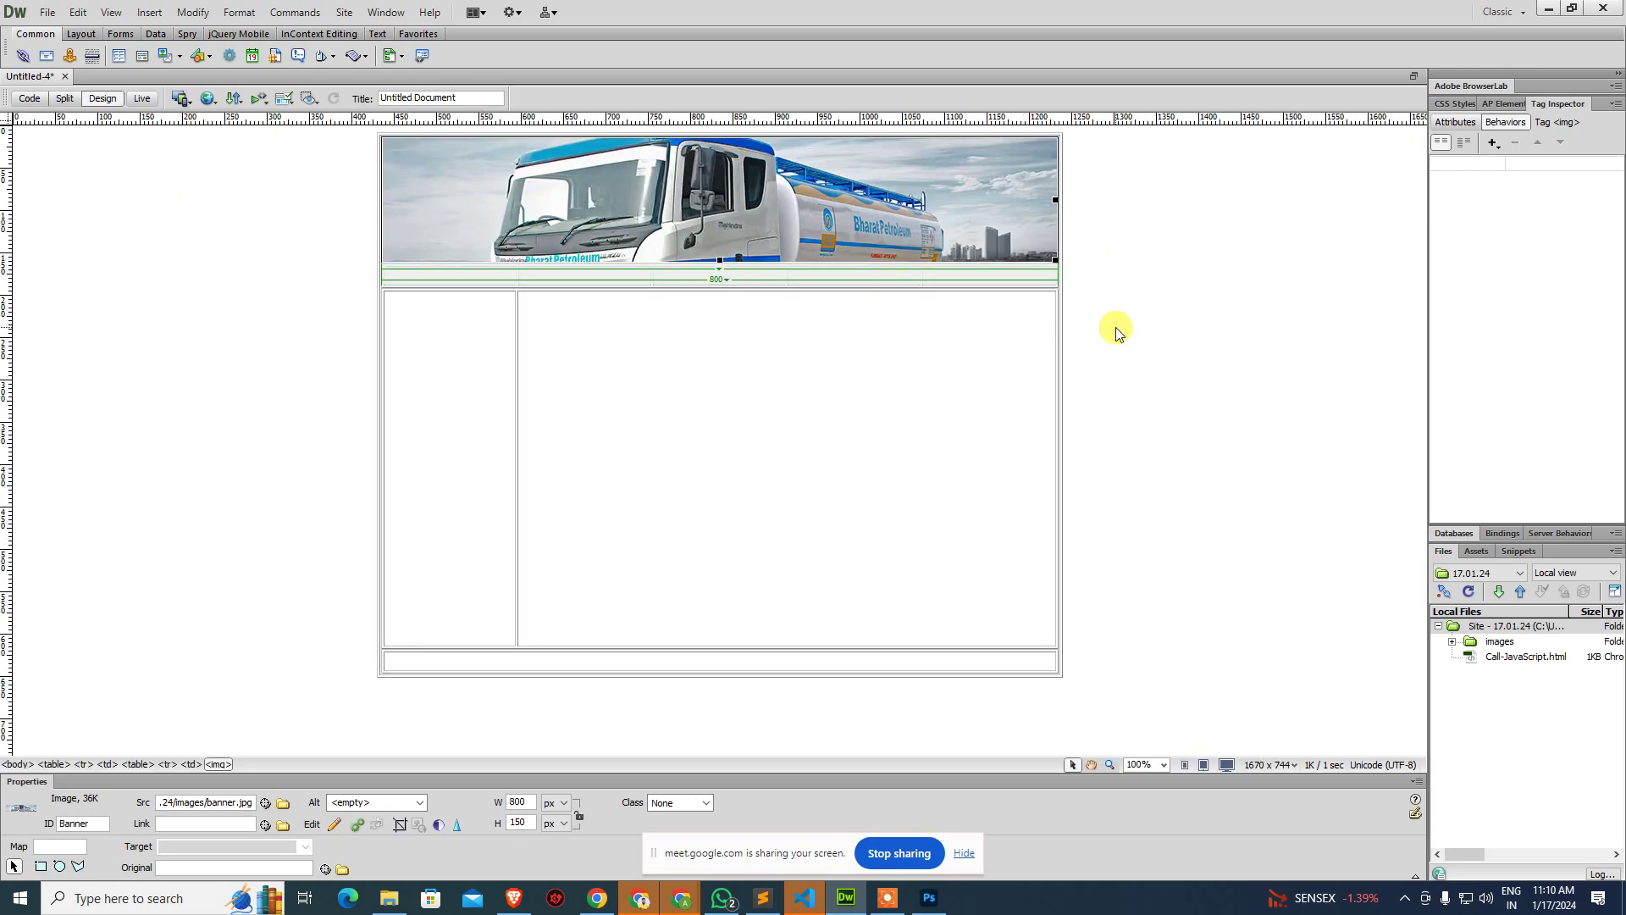
{"action": "key", "text": "ctrl+grave"}
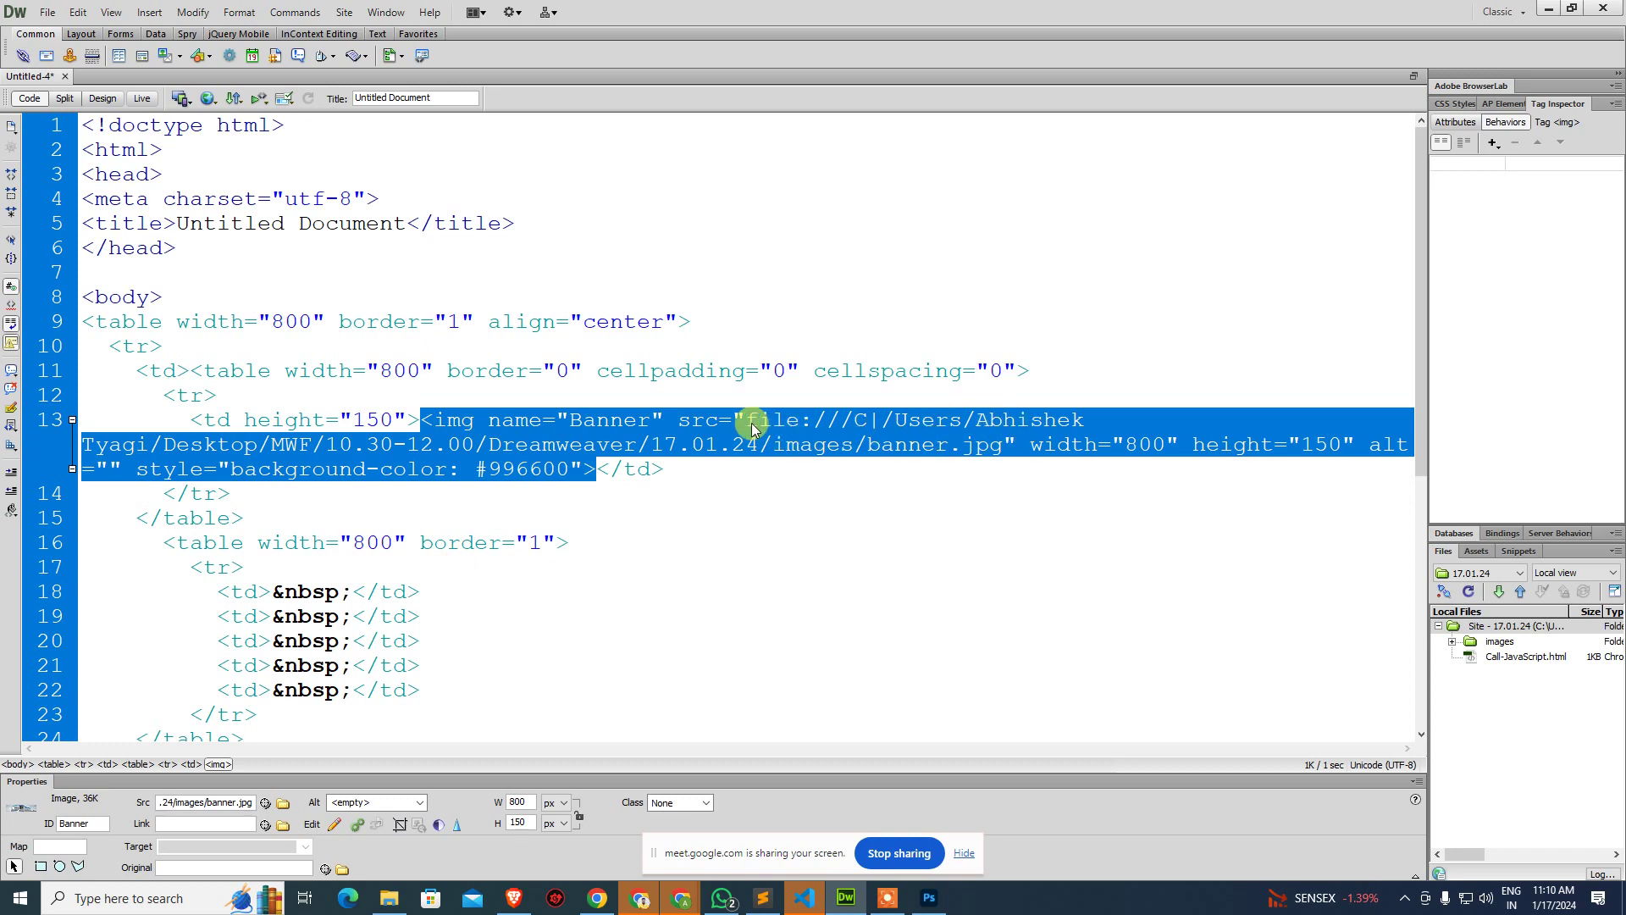
{"action": "key", "text": "ctrl+grave"}
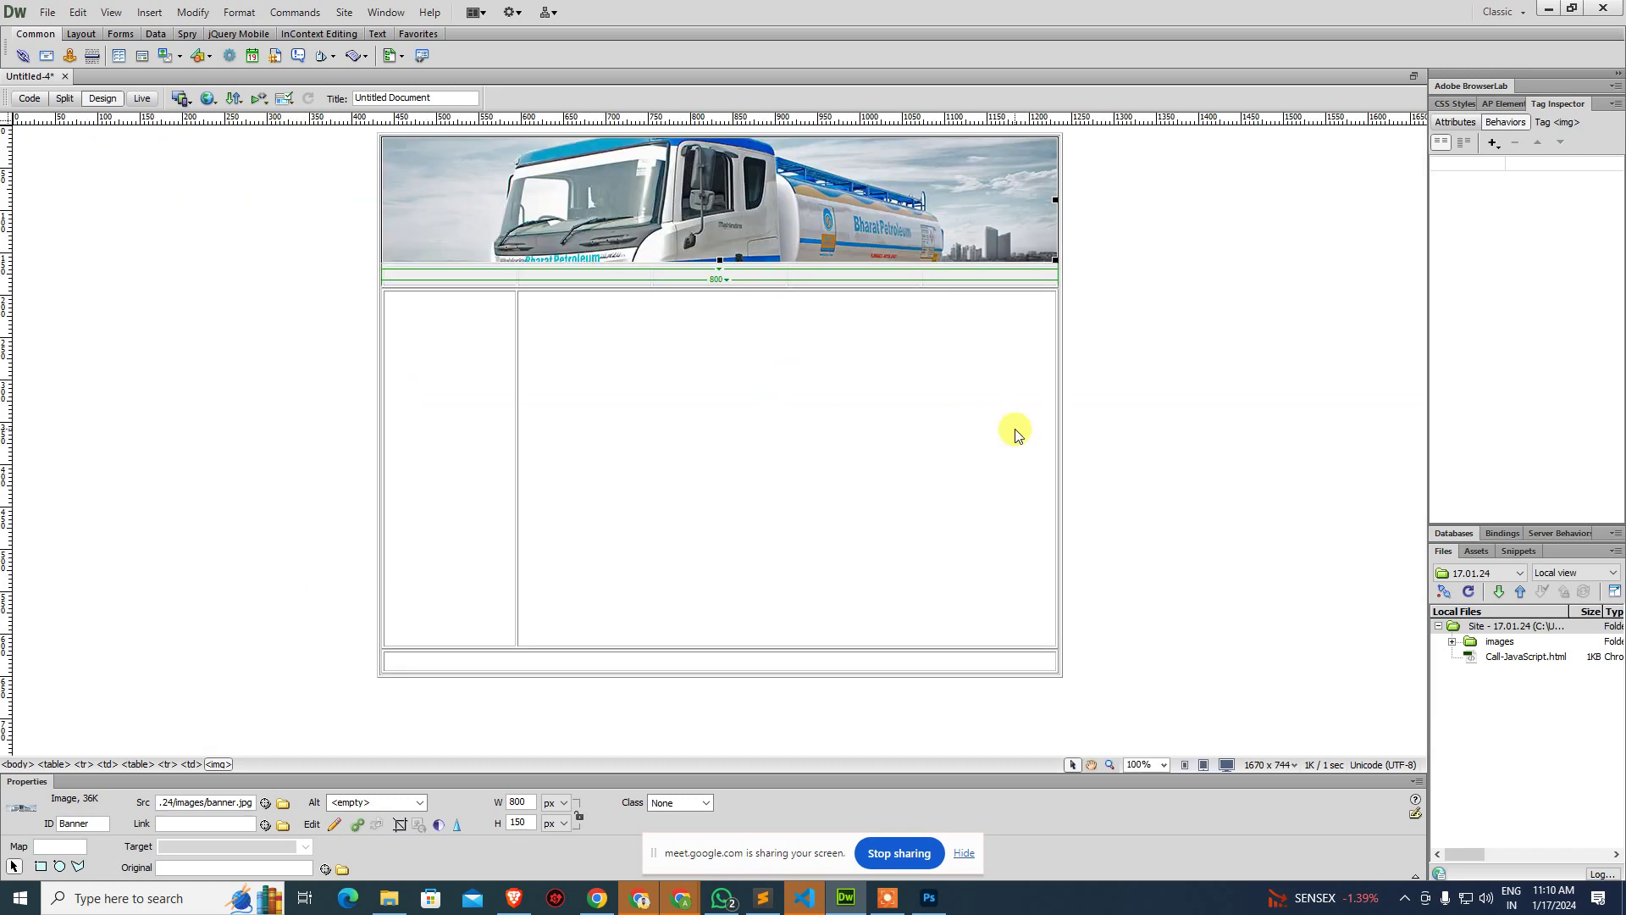
Save the page as Image-Placeholder in the 17.01.24 folder and check the banner picture's source path in the code.
{"action": "key", "text": "ctrl+s"}
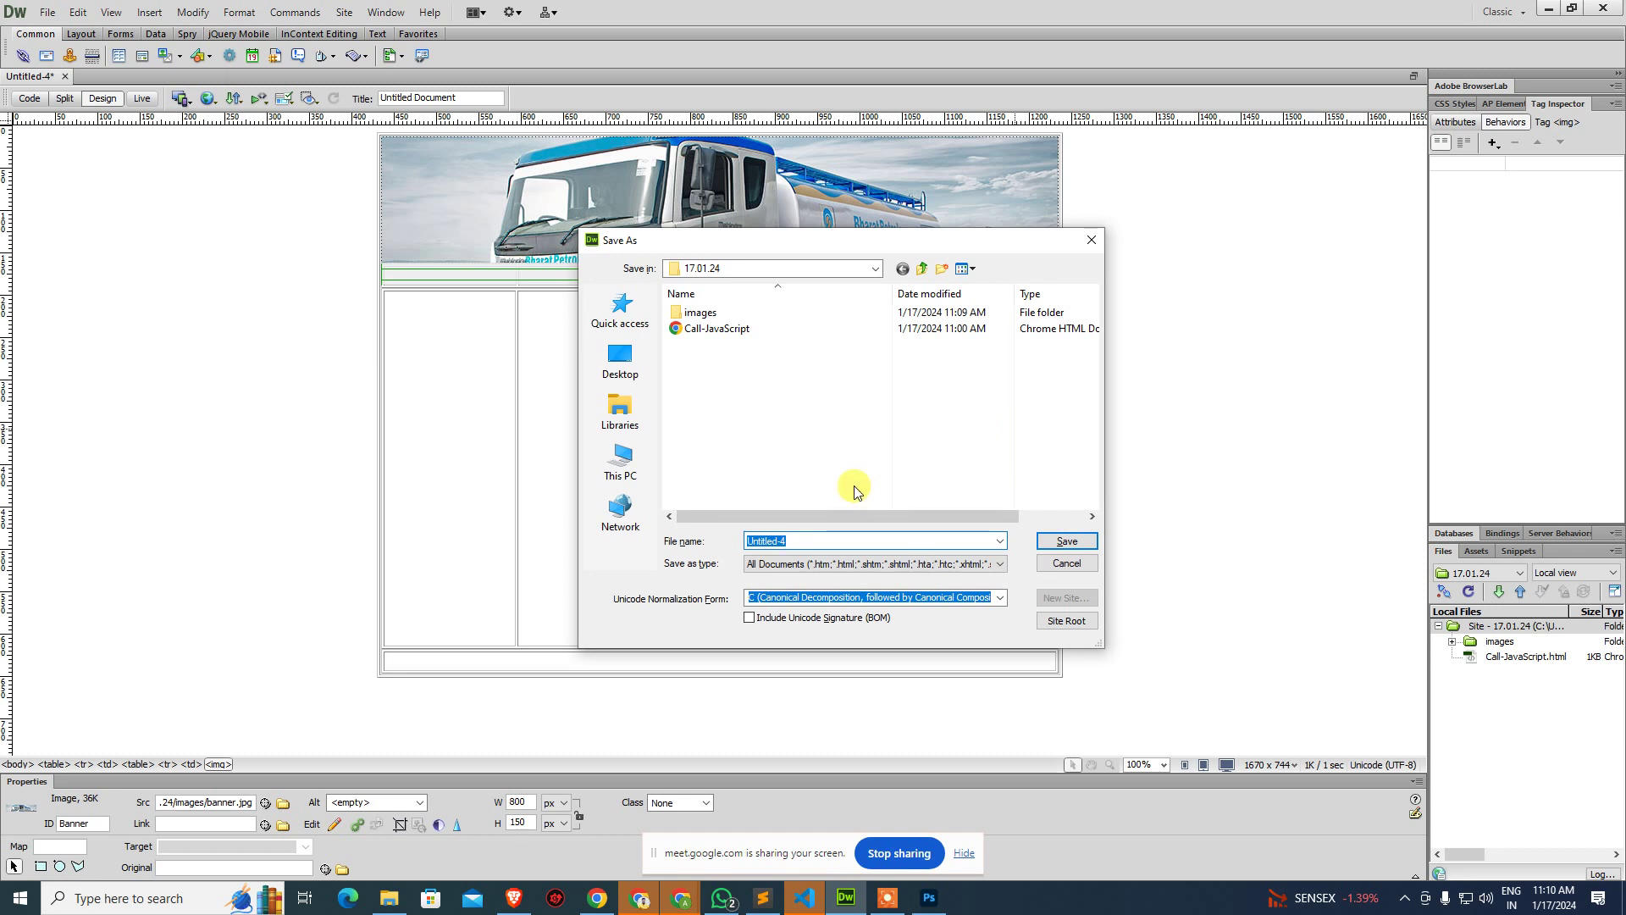
{"action": "type", "text": "Image"}
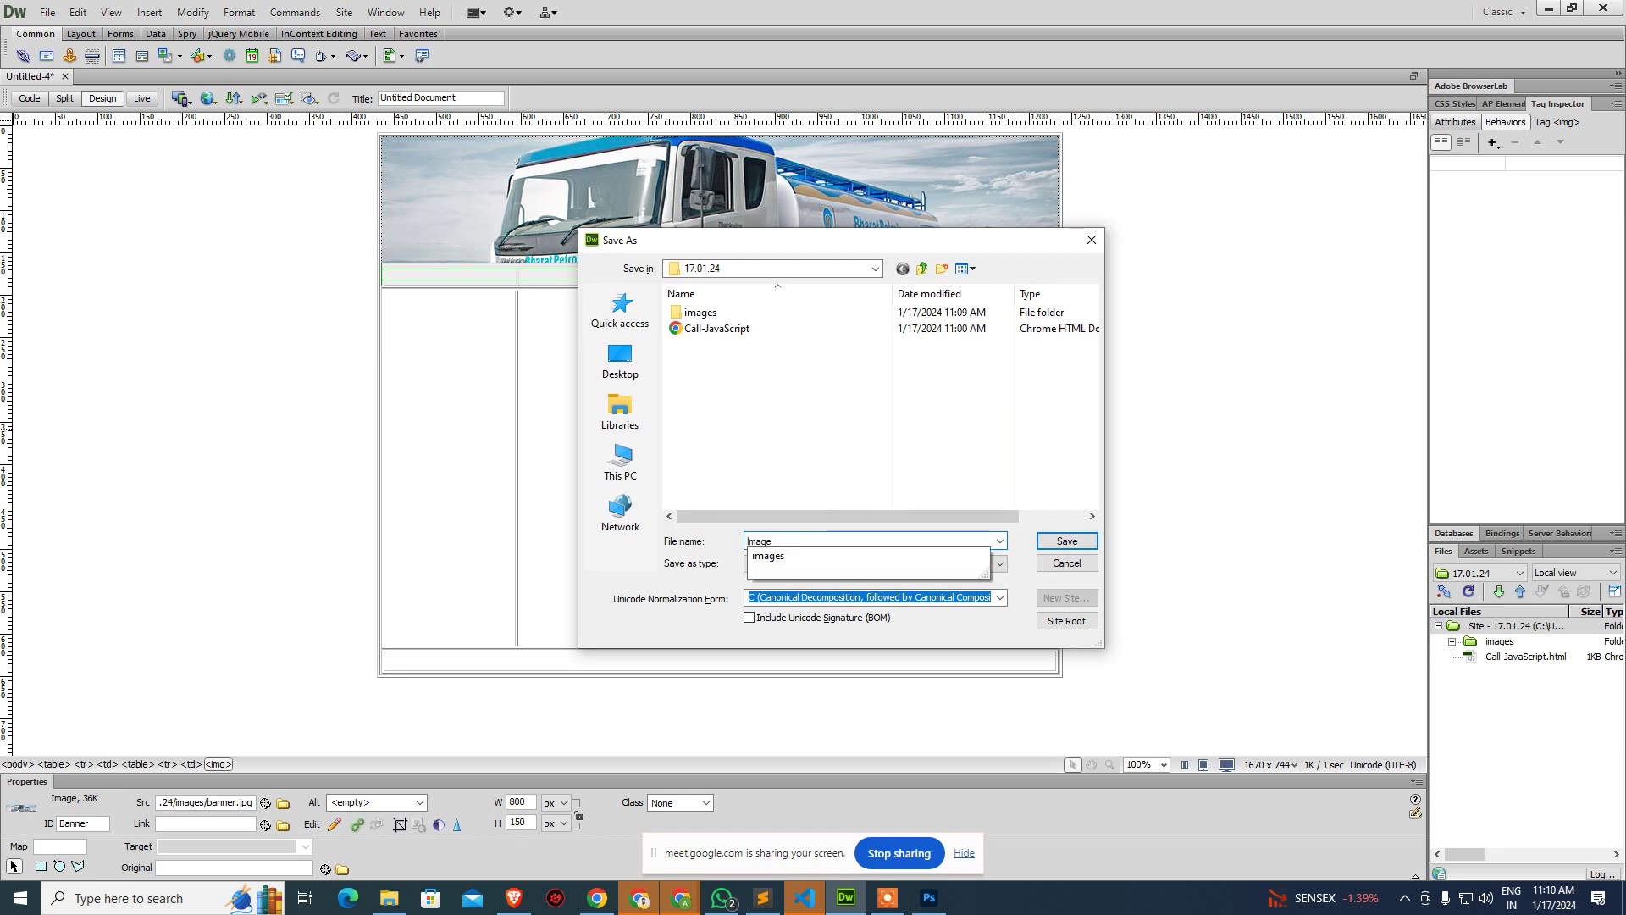
{"action": "type", "text": "-Placeholder"}
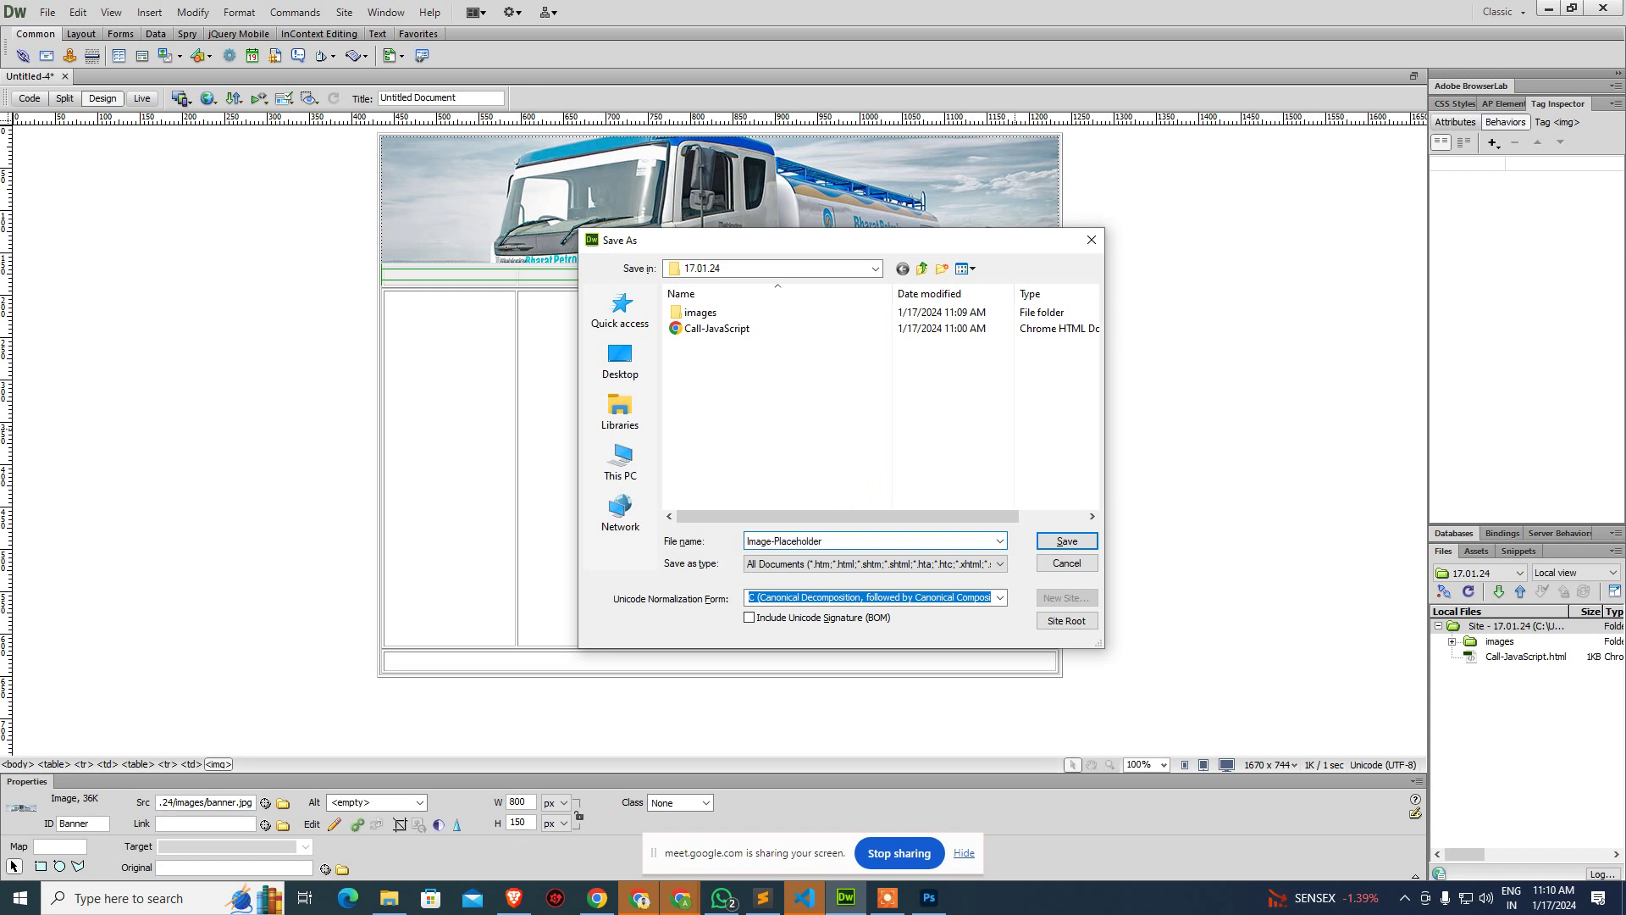
{"action": "key", "text": "Return"}
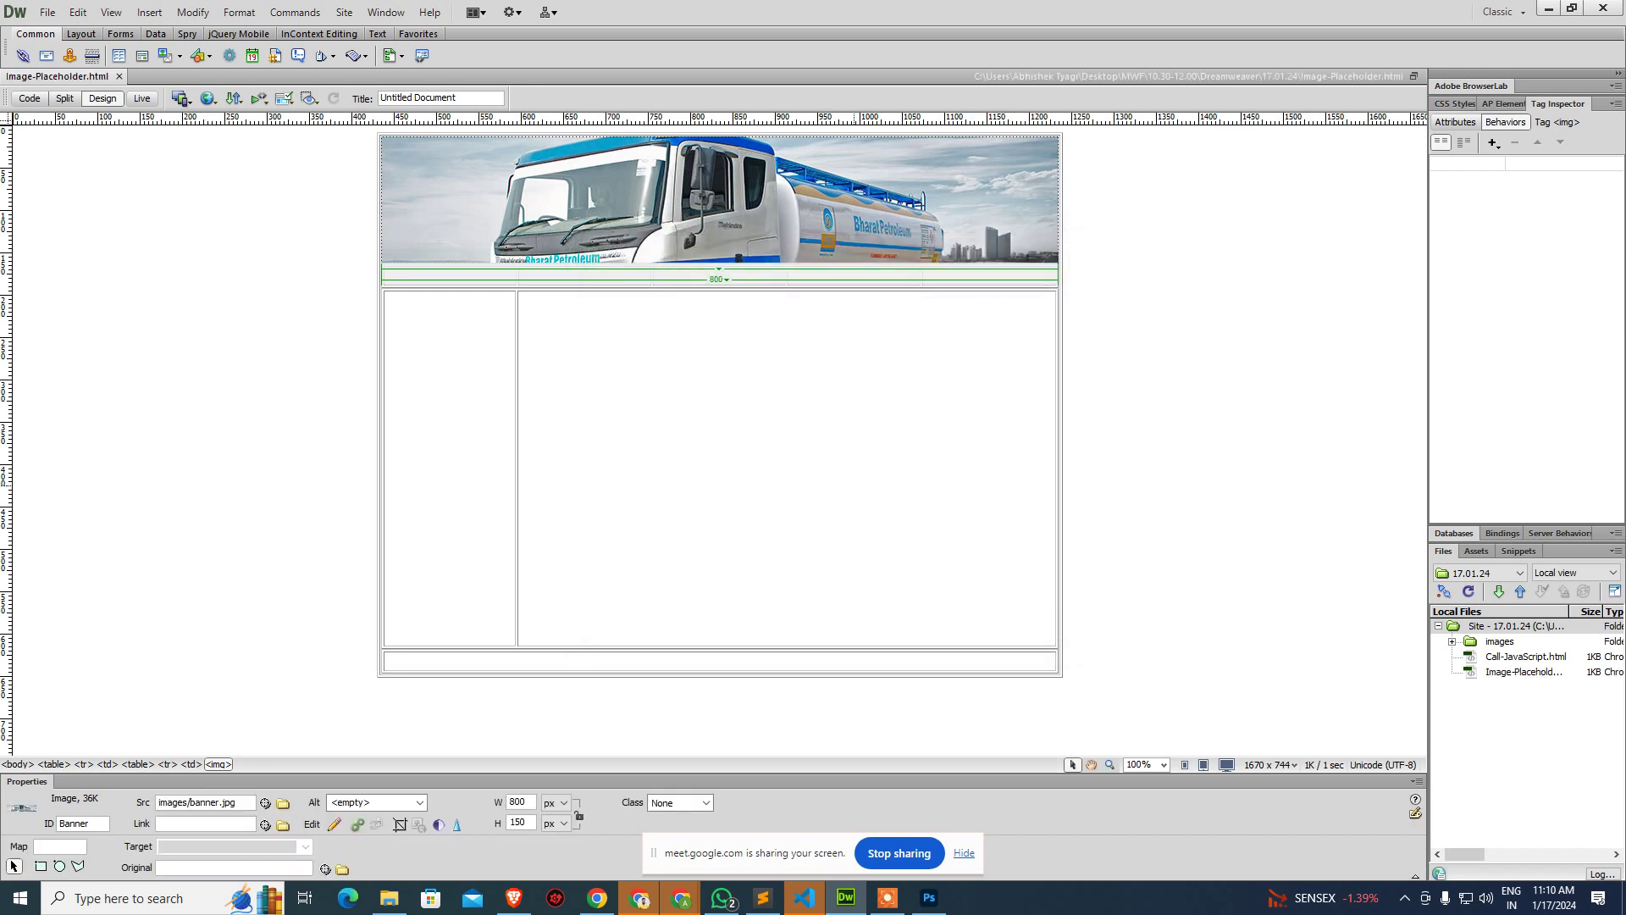
{"action": "key", "text": "ctrl+grave"}
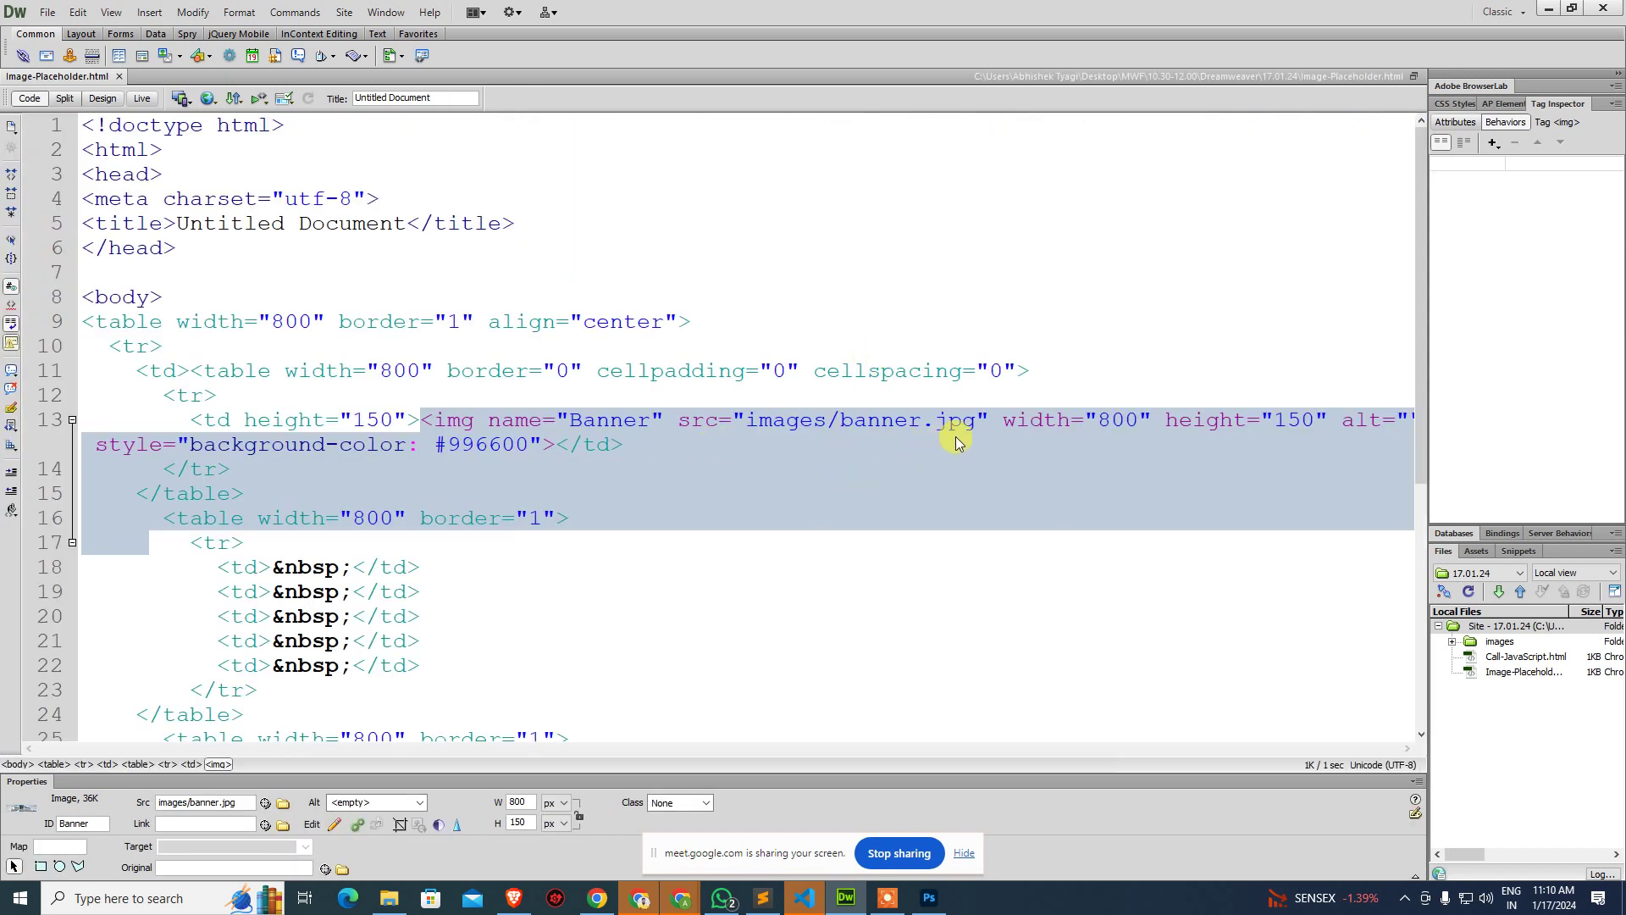
{"action": "key", "text": "ctrl+grave"}
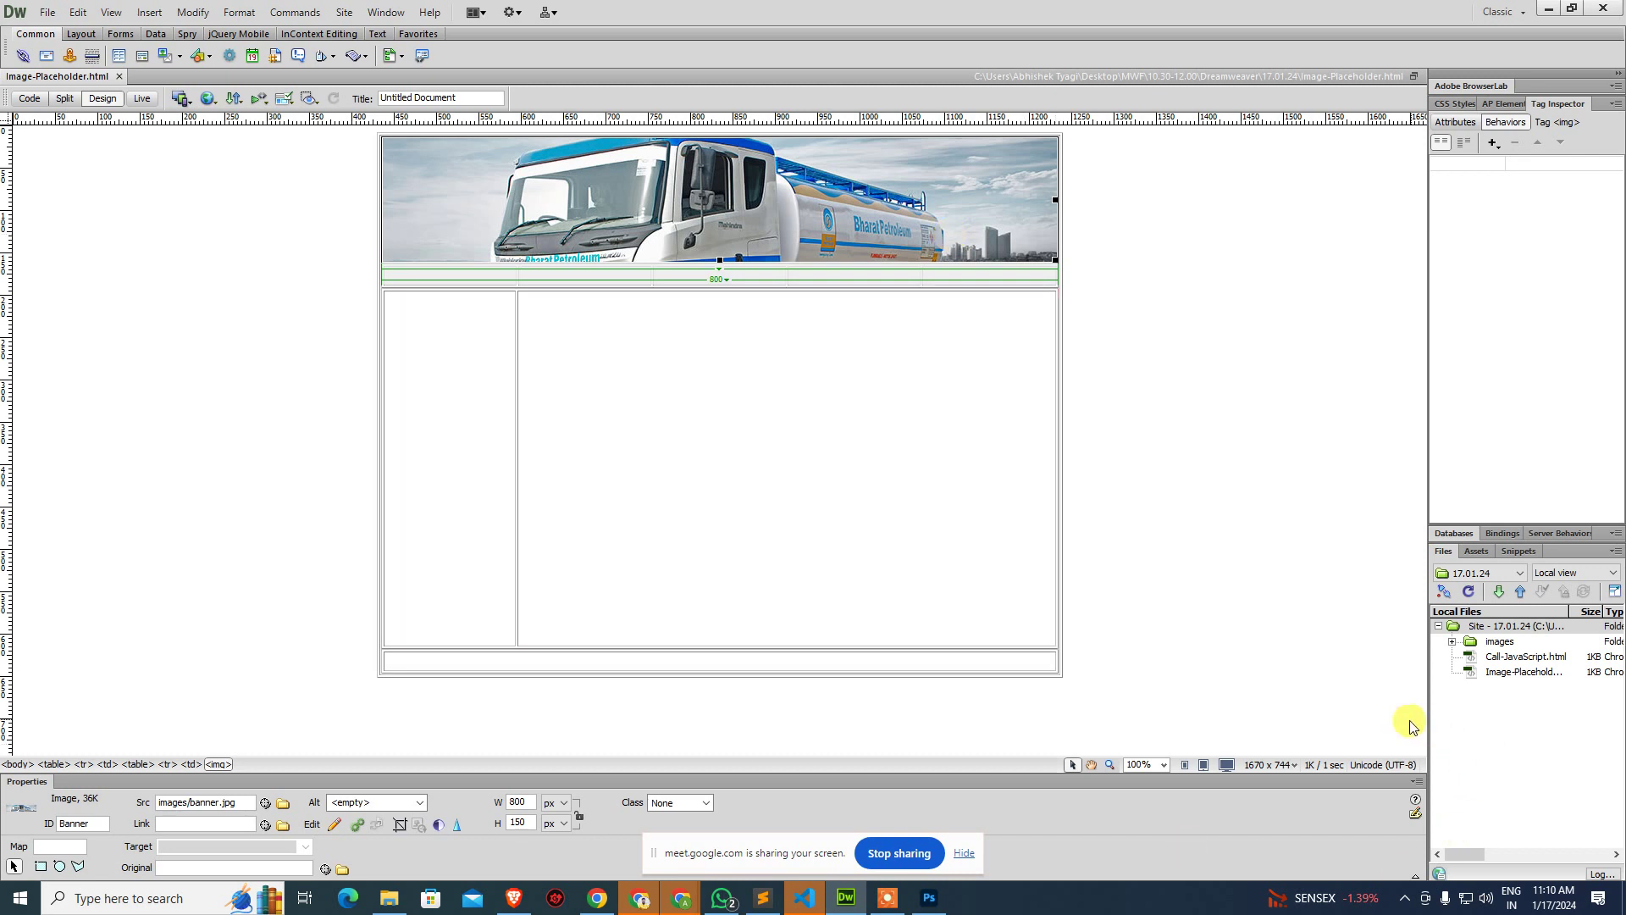
Choose banner from the images folder again as the source of the banner picture.
{"action": "left_click", "coordinate": [1190, 546]}
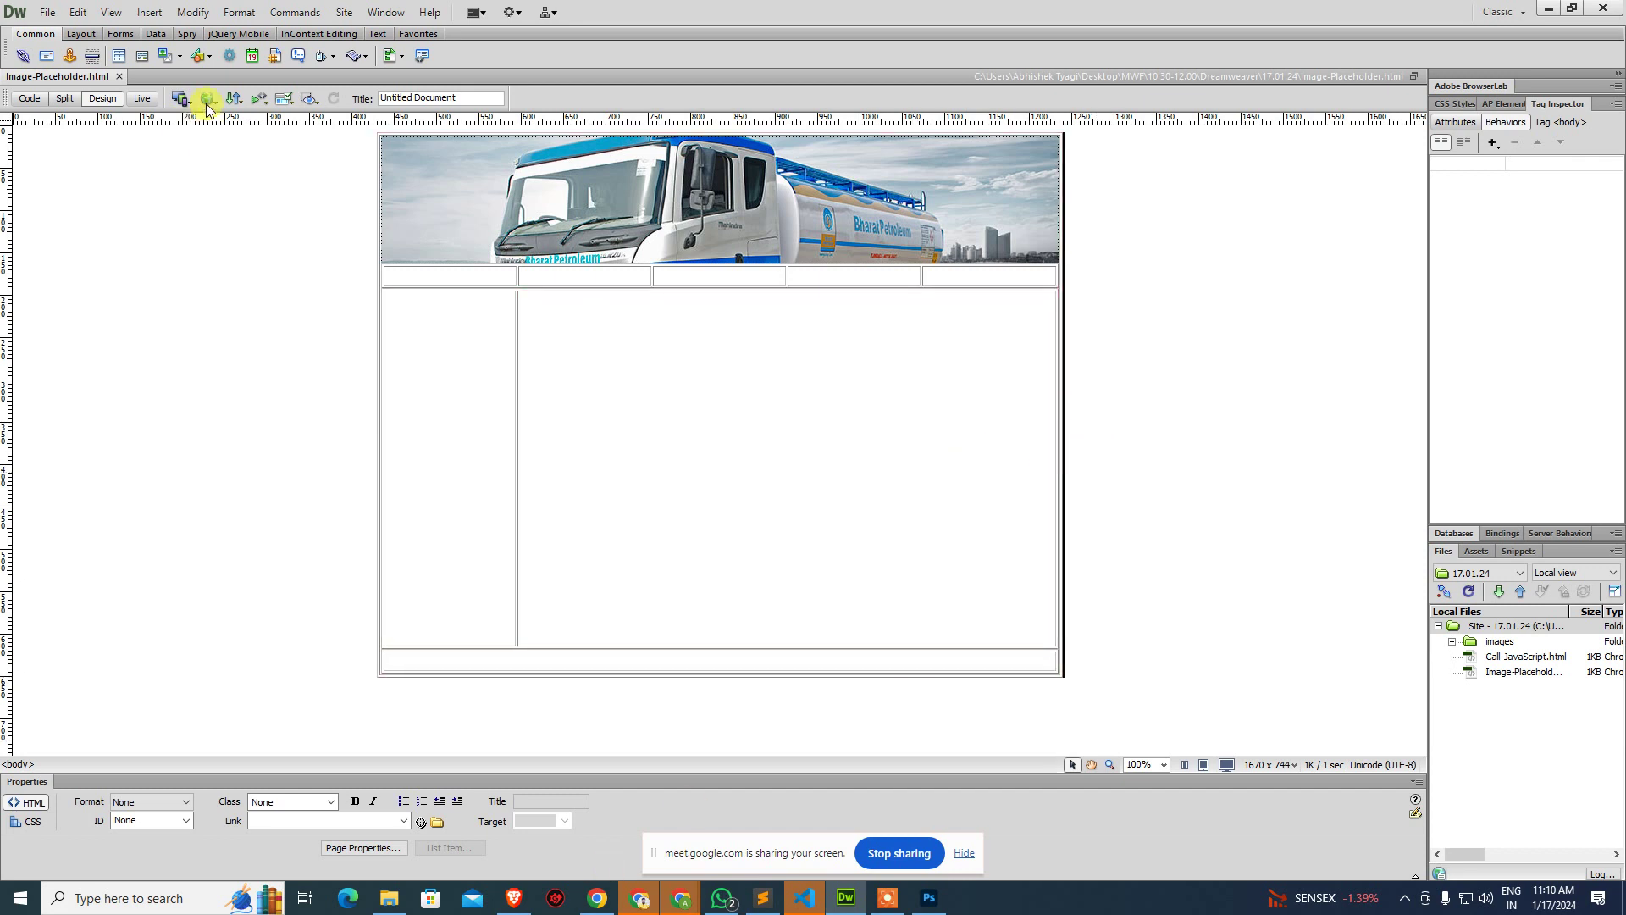
{"action": "left_click", "coordinate": [179, 56]}
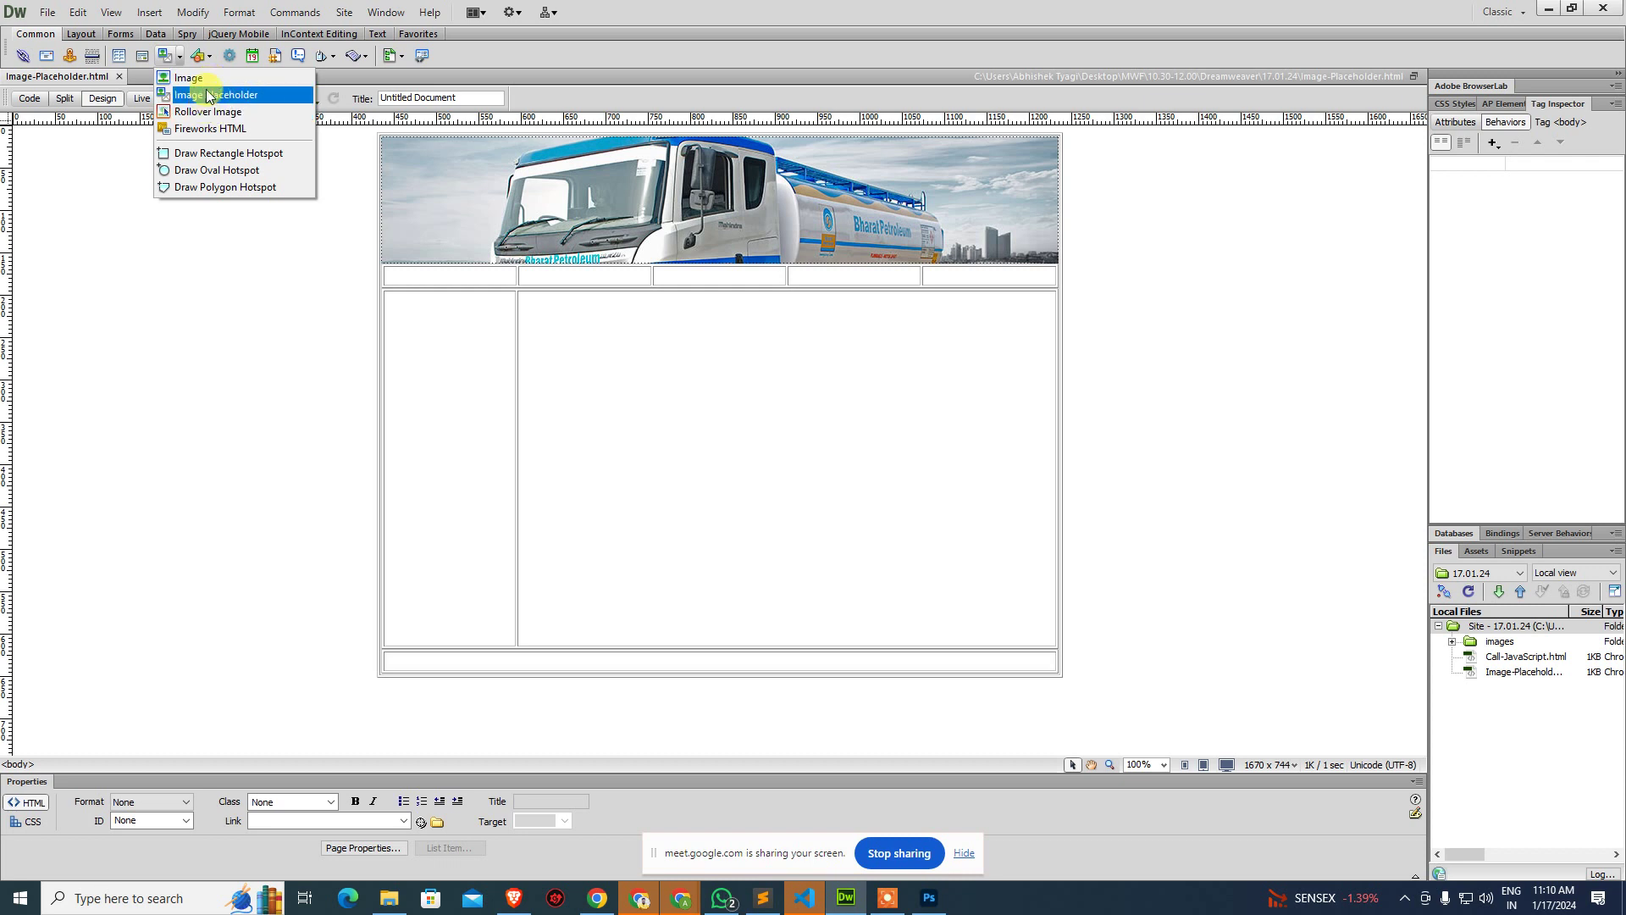
{"action": "left_click", "coordinate": [159, 328]}
{"action": "left_click", "coordinate": [644, 204]}
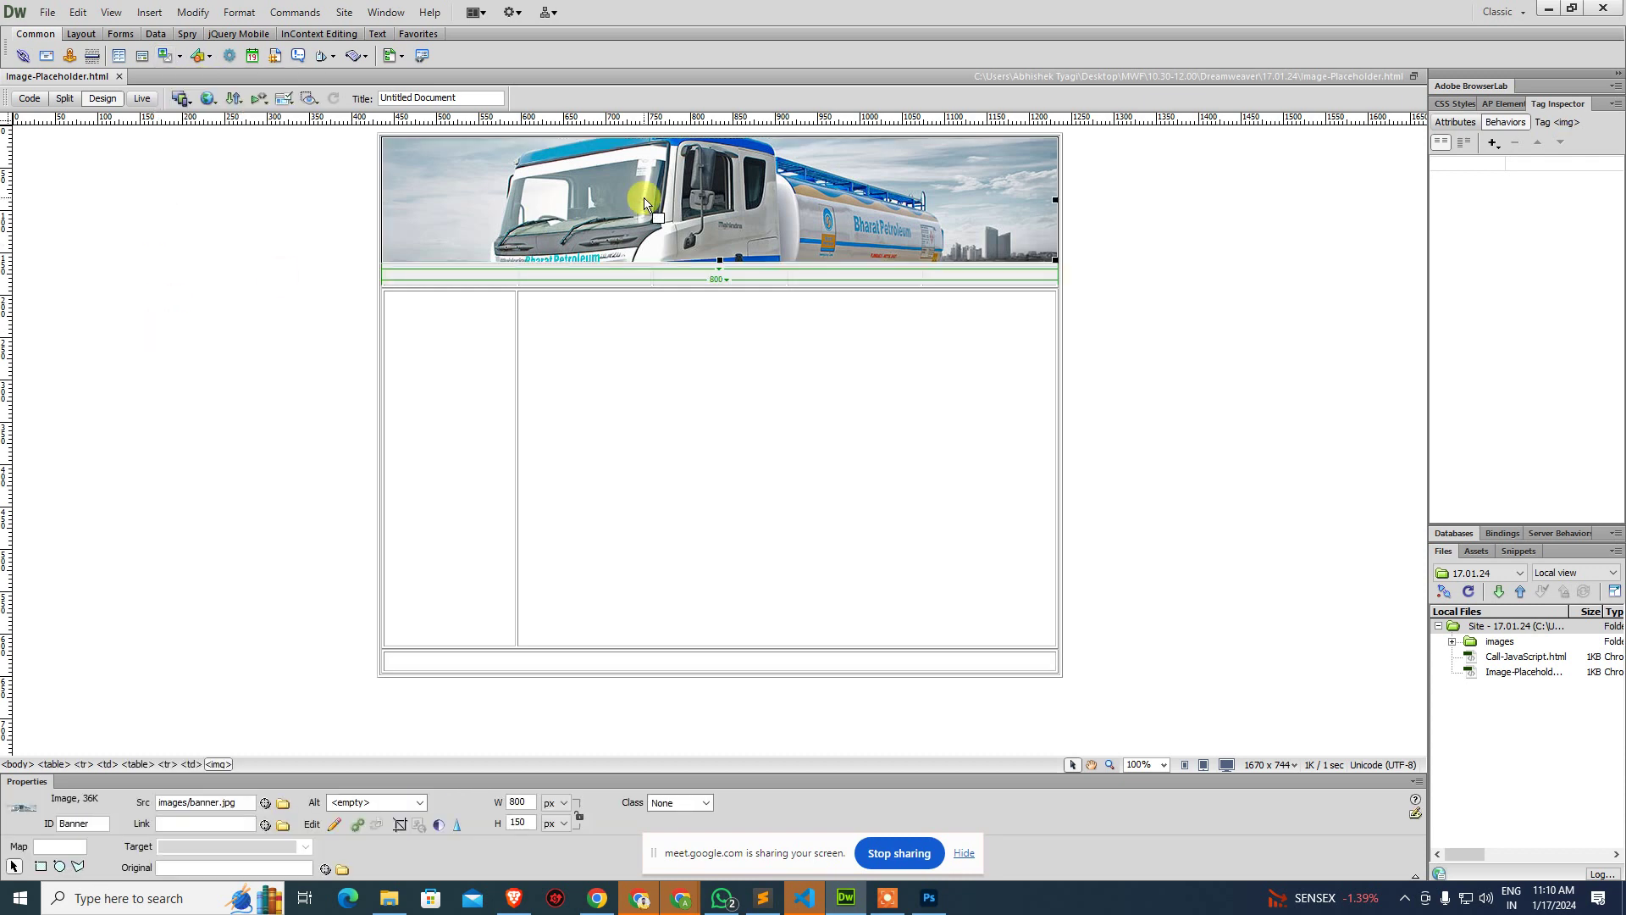
{"action": "double_click", "coordinate": [643, 203]}
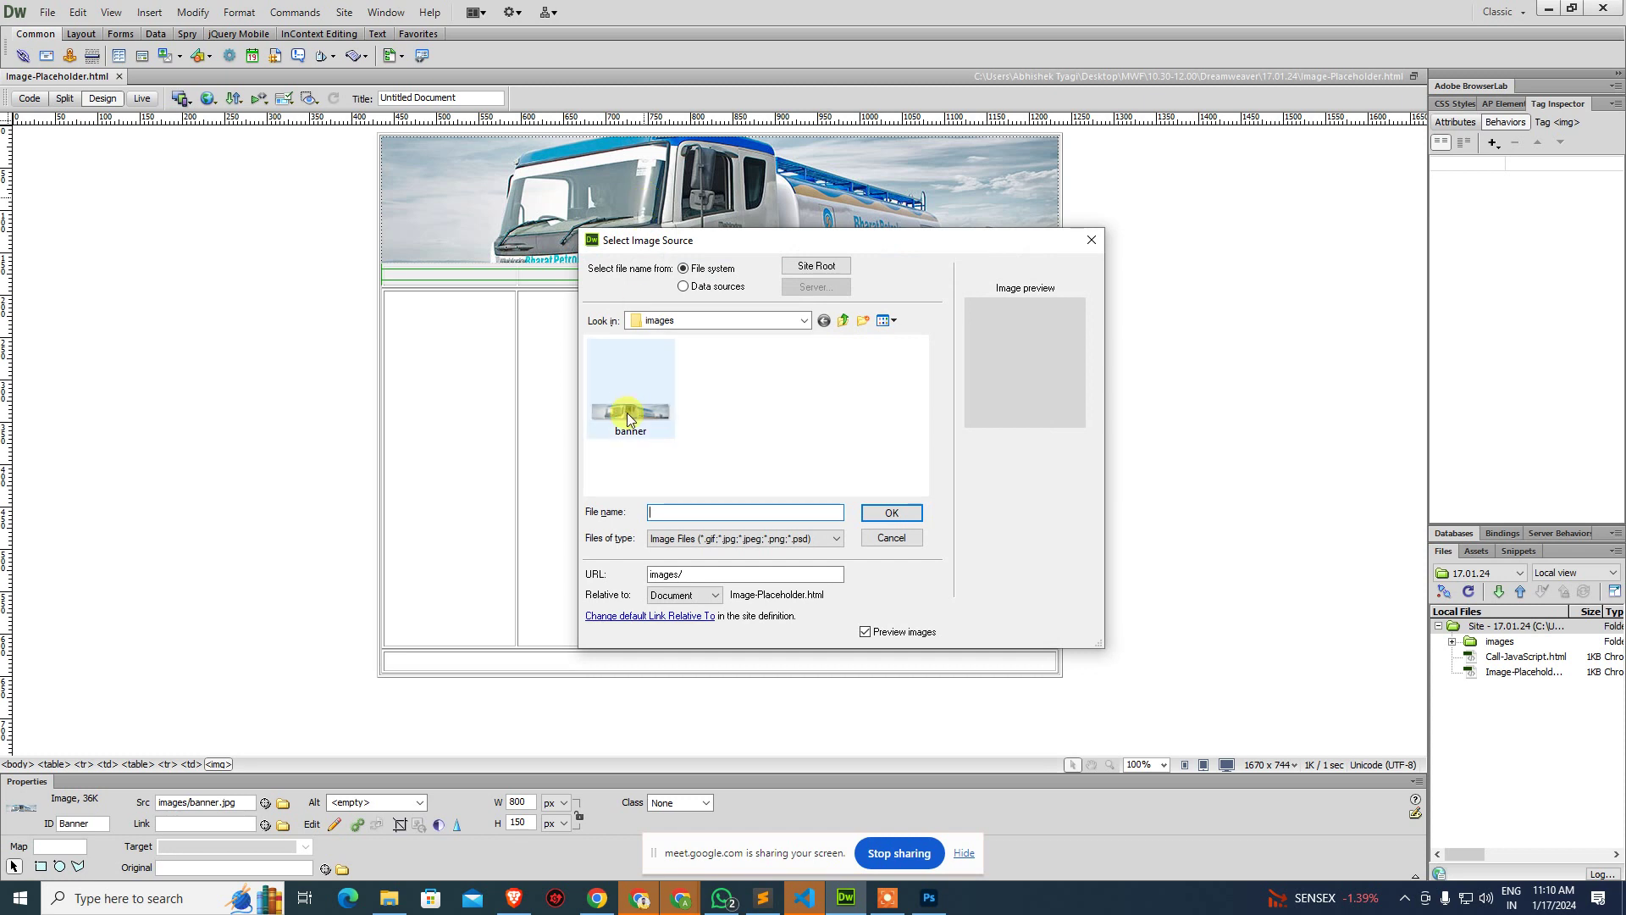
{"action": "double_click", "coordinate": [627, 415]}
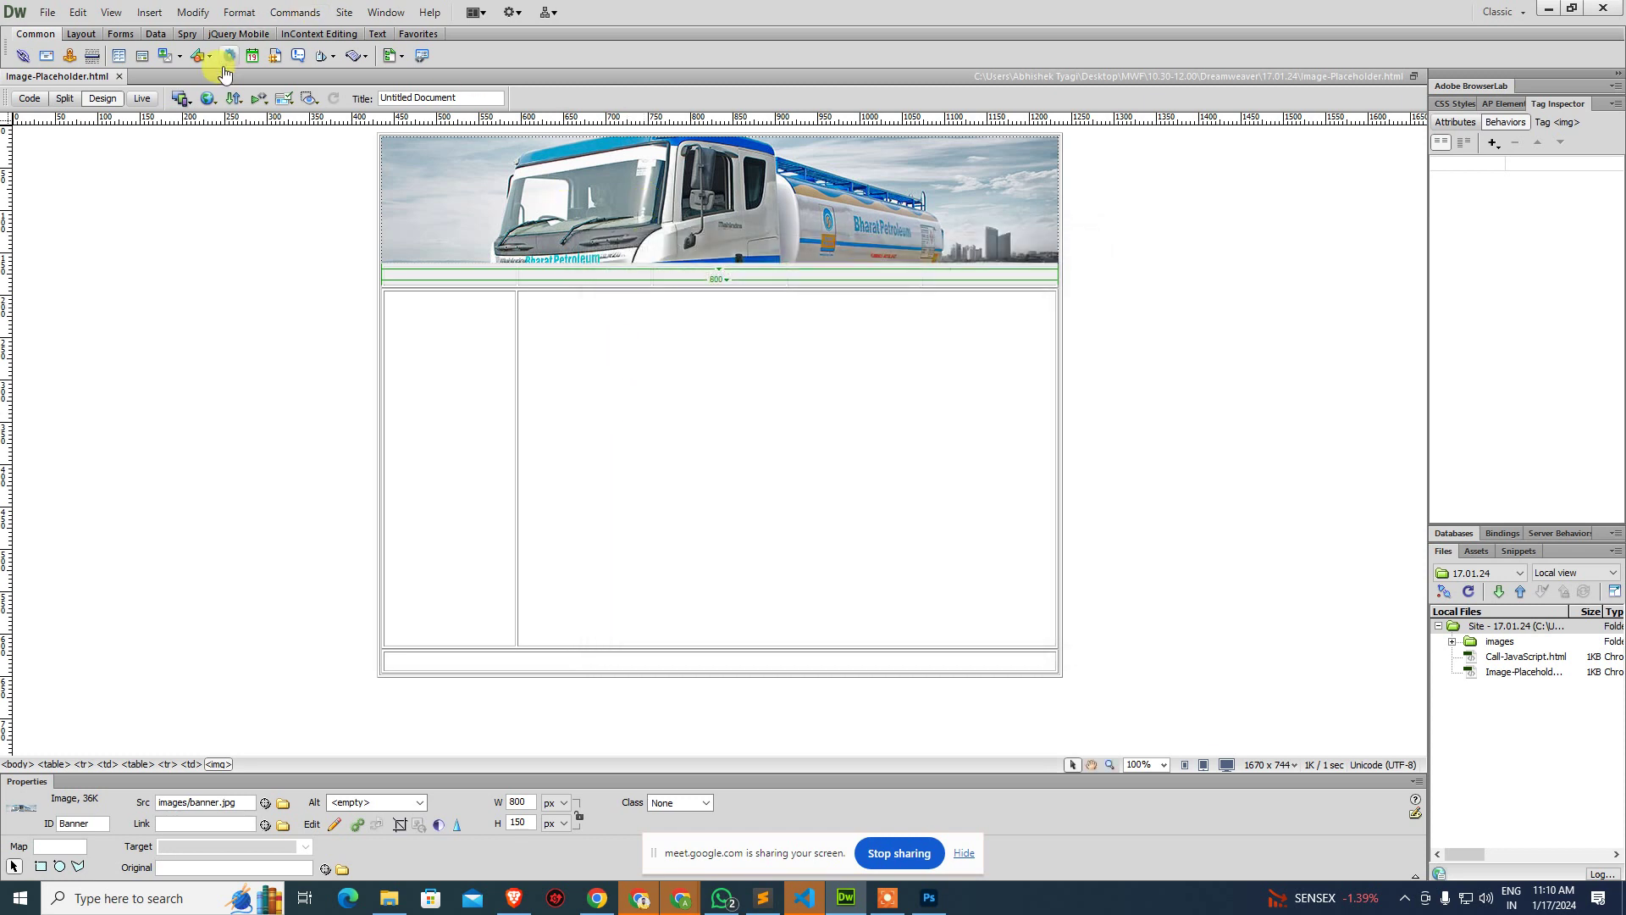
{"action": "left_click", "coordinate": [180, 59]}
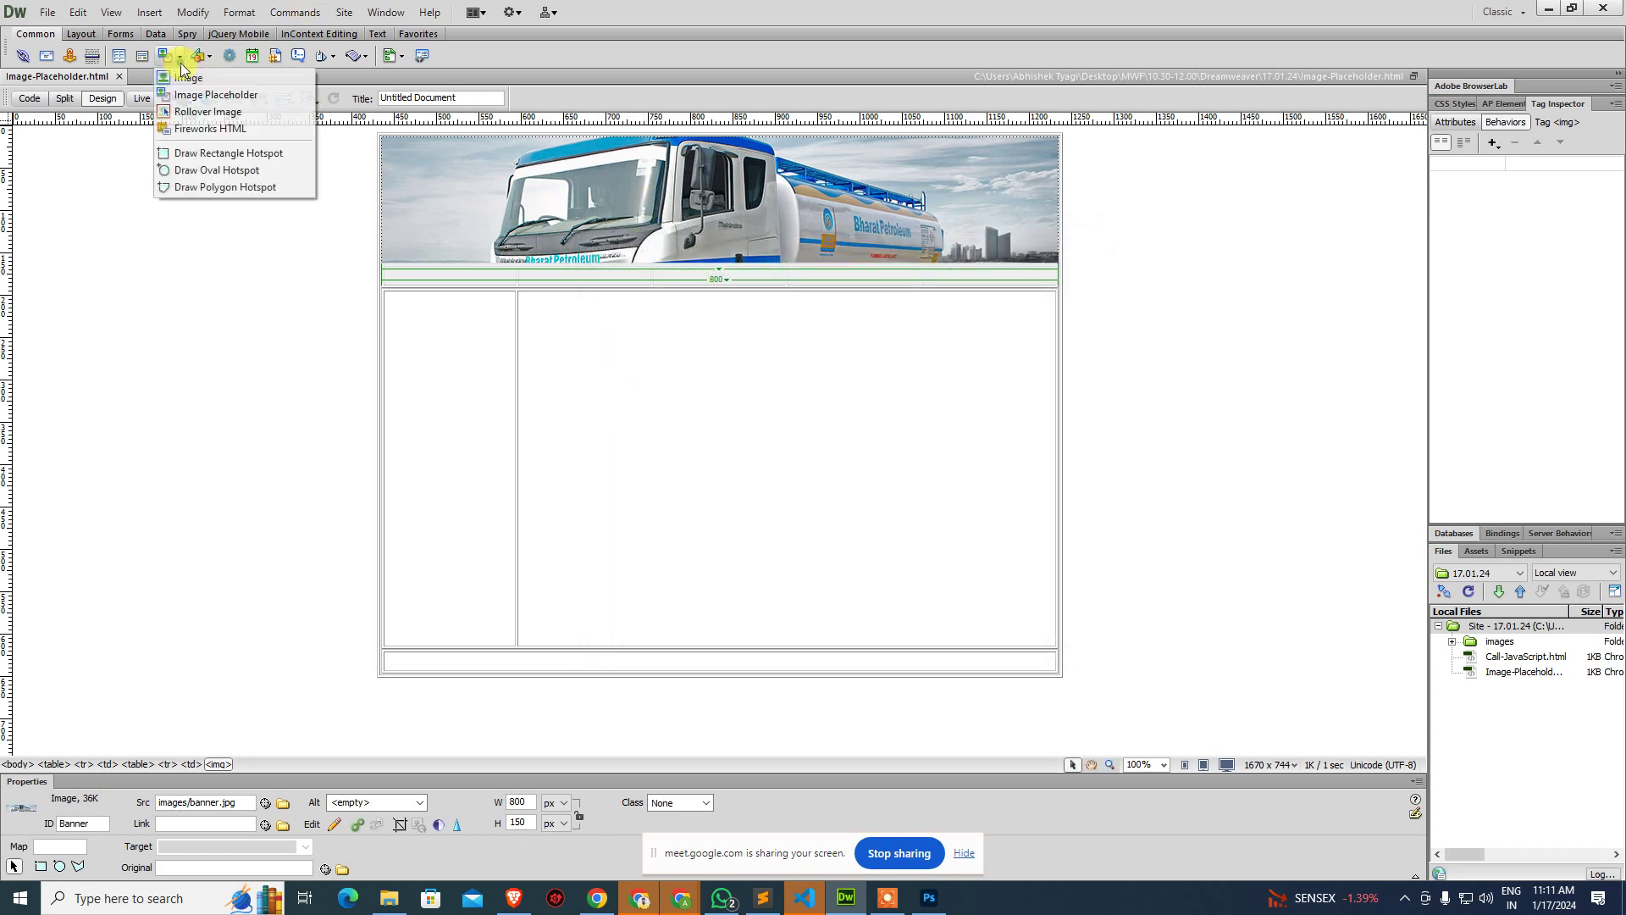
{"action": "left_click", "coordinate": [233, 171]}
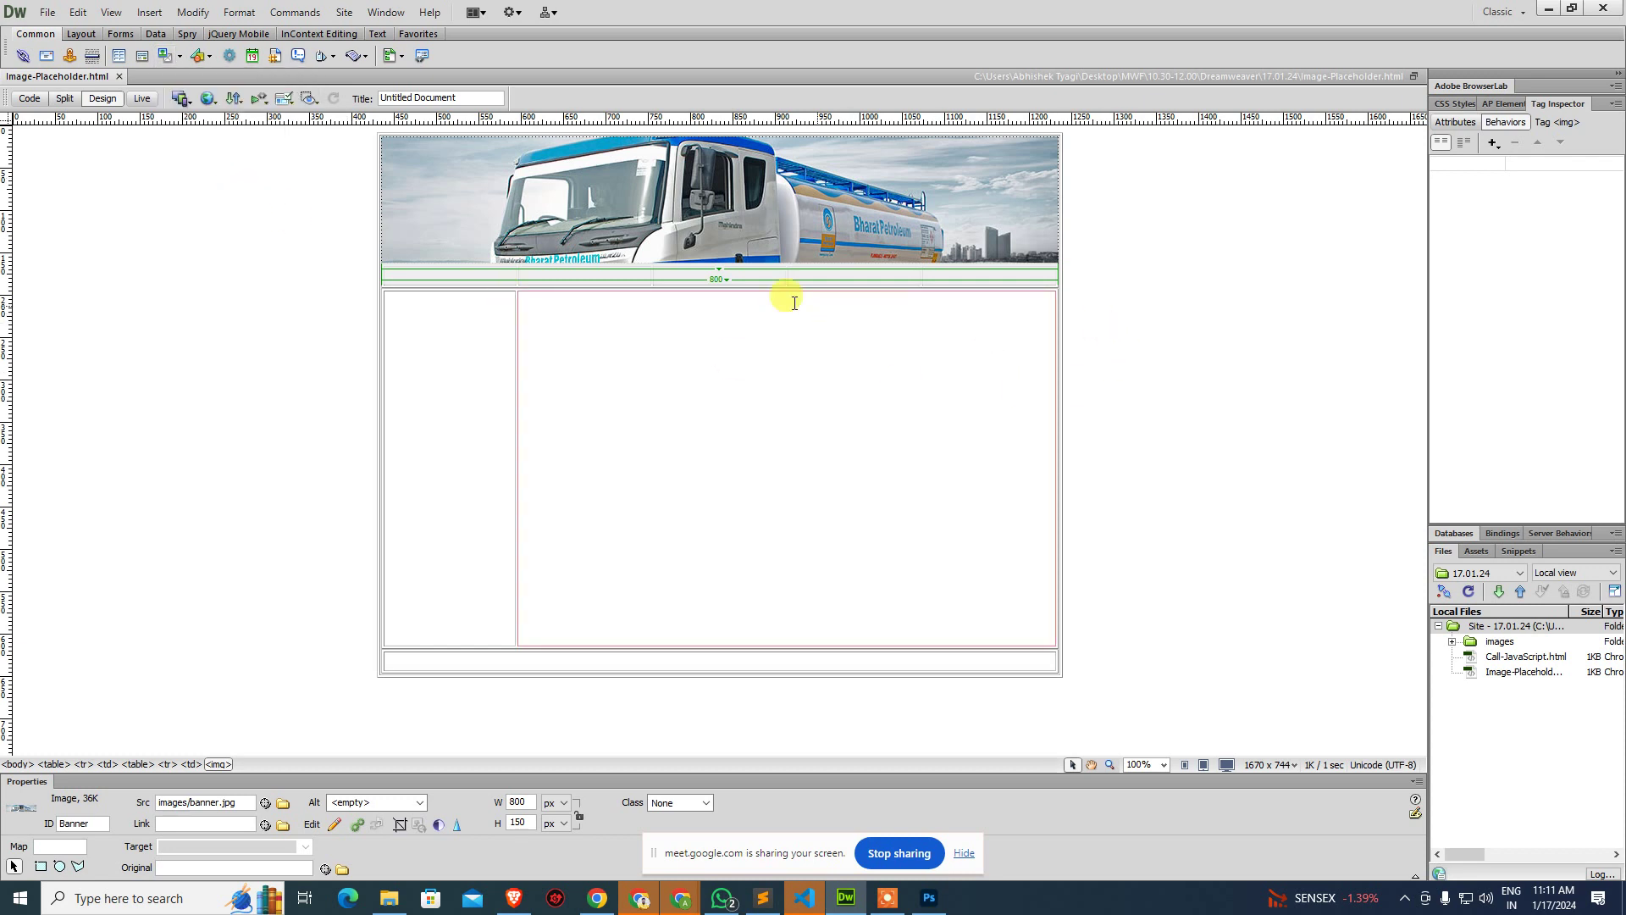
Close the Image-Placeholder page and create a new blank HTML page without a layout.
{"action": "key", "text": "ctrl+w"}
{"action": "key", "text": "ctrl+n"}
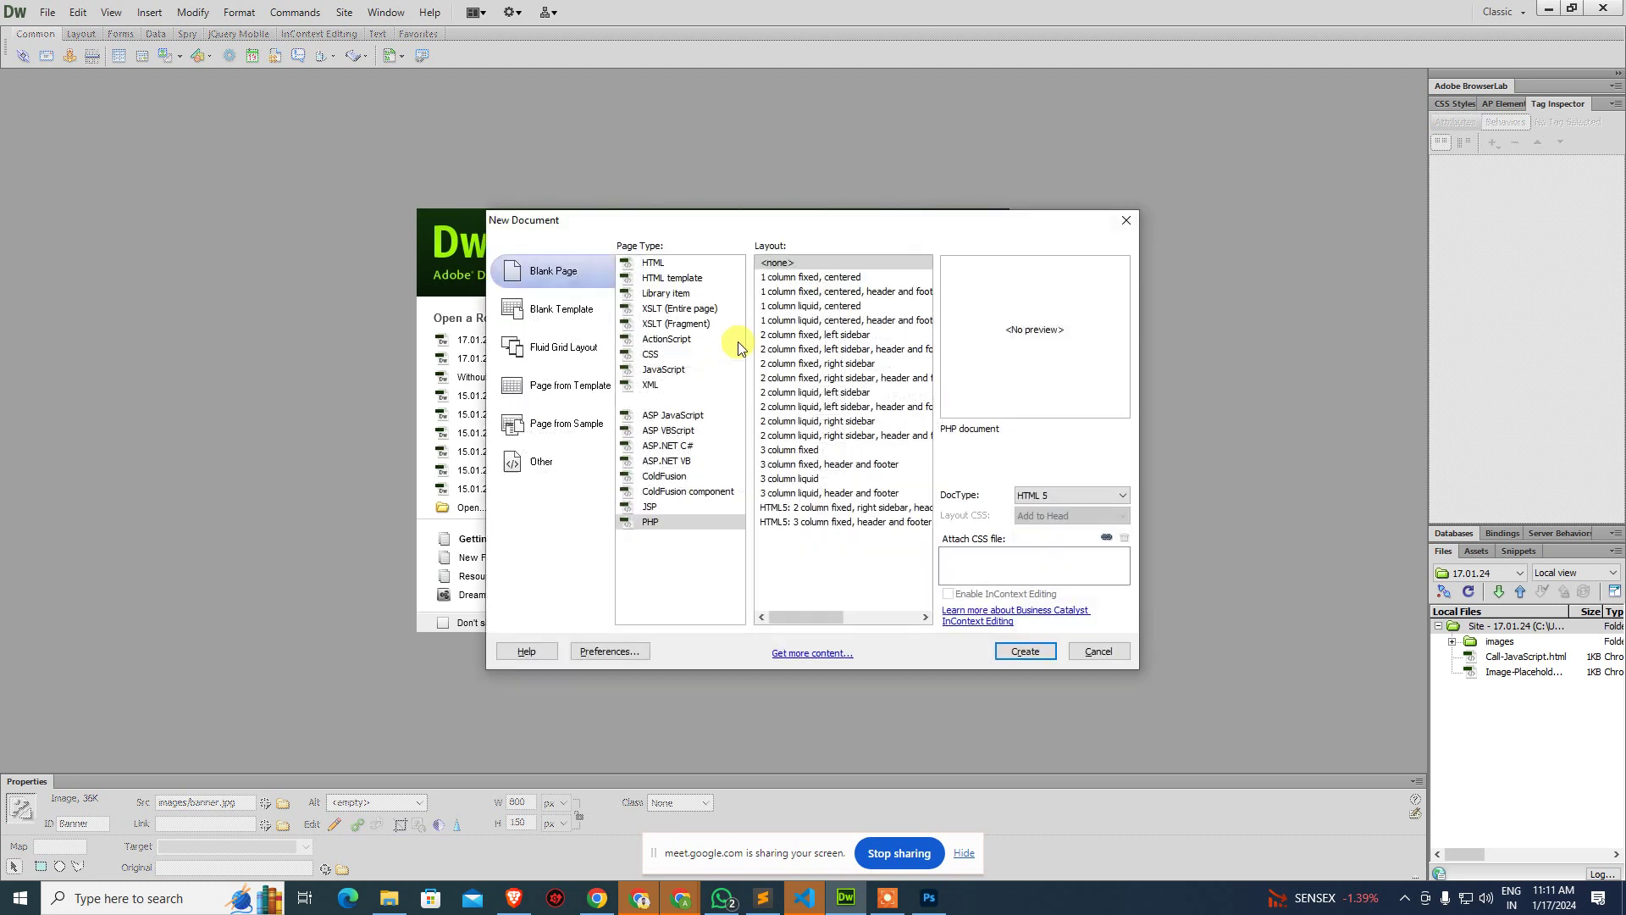
{"action": "double_click", "coordinate": [683, 262]}
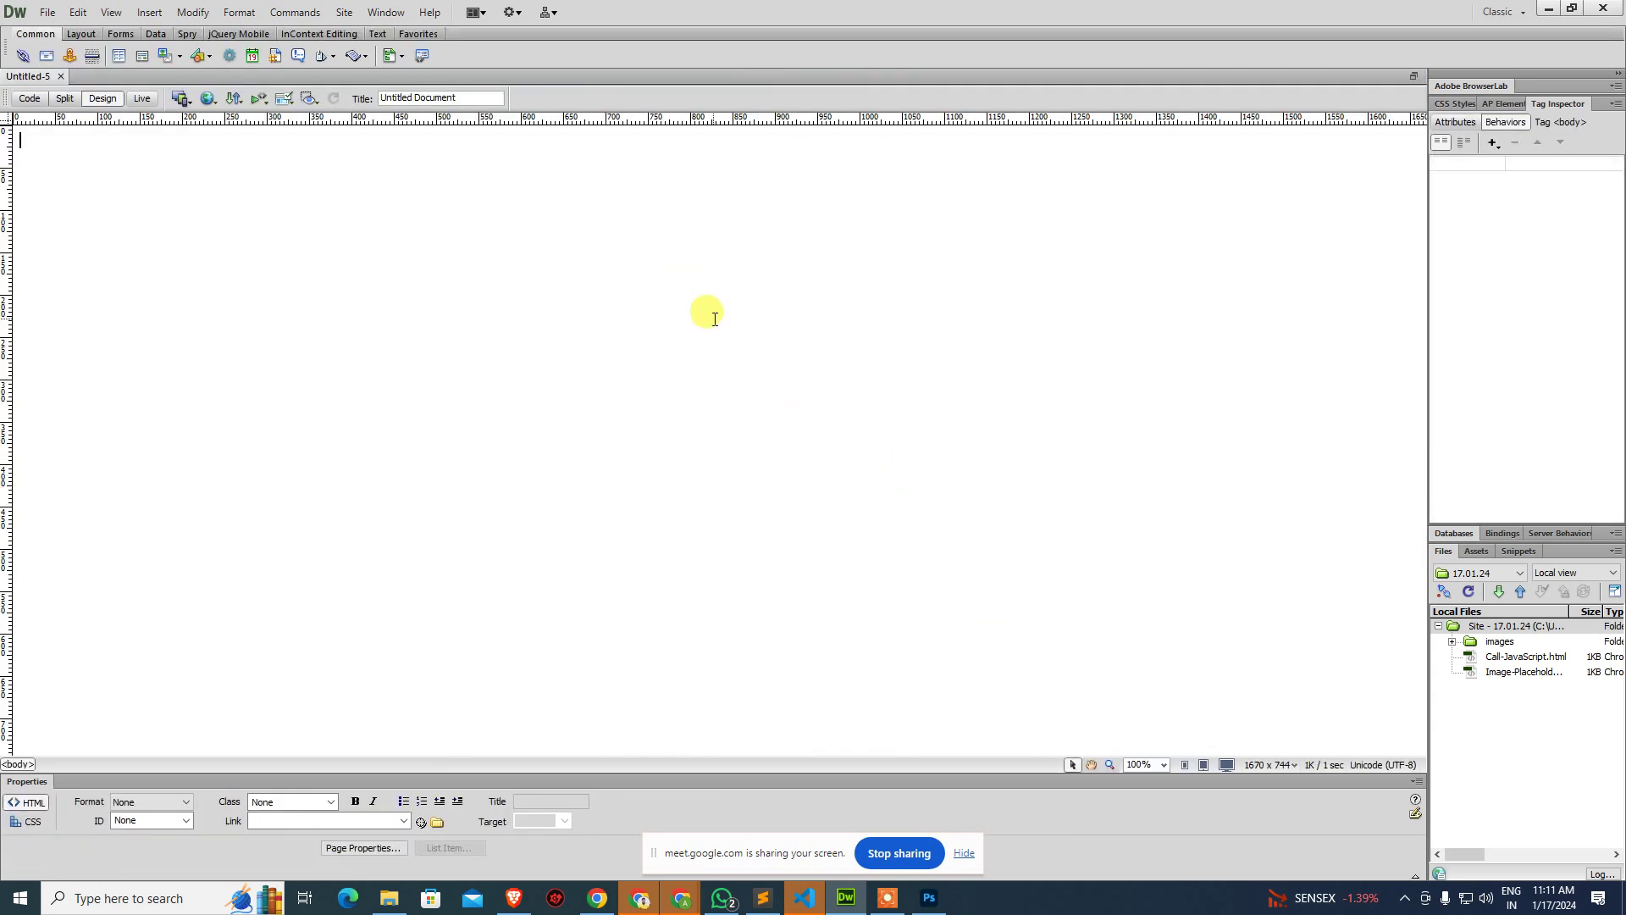
Save the new blank page as Image-Hotspot in the 17.01.24 folder.
{"action": "key", "text": "ctrl+s"}
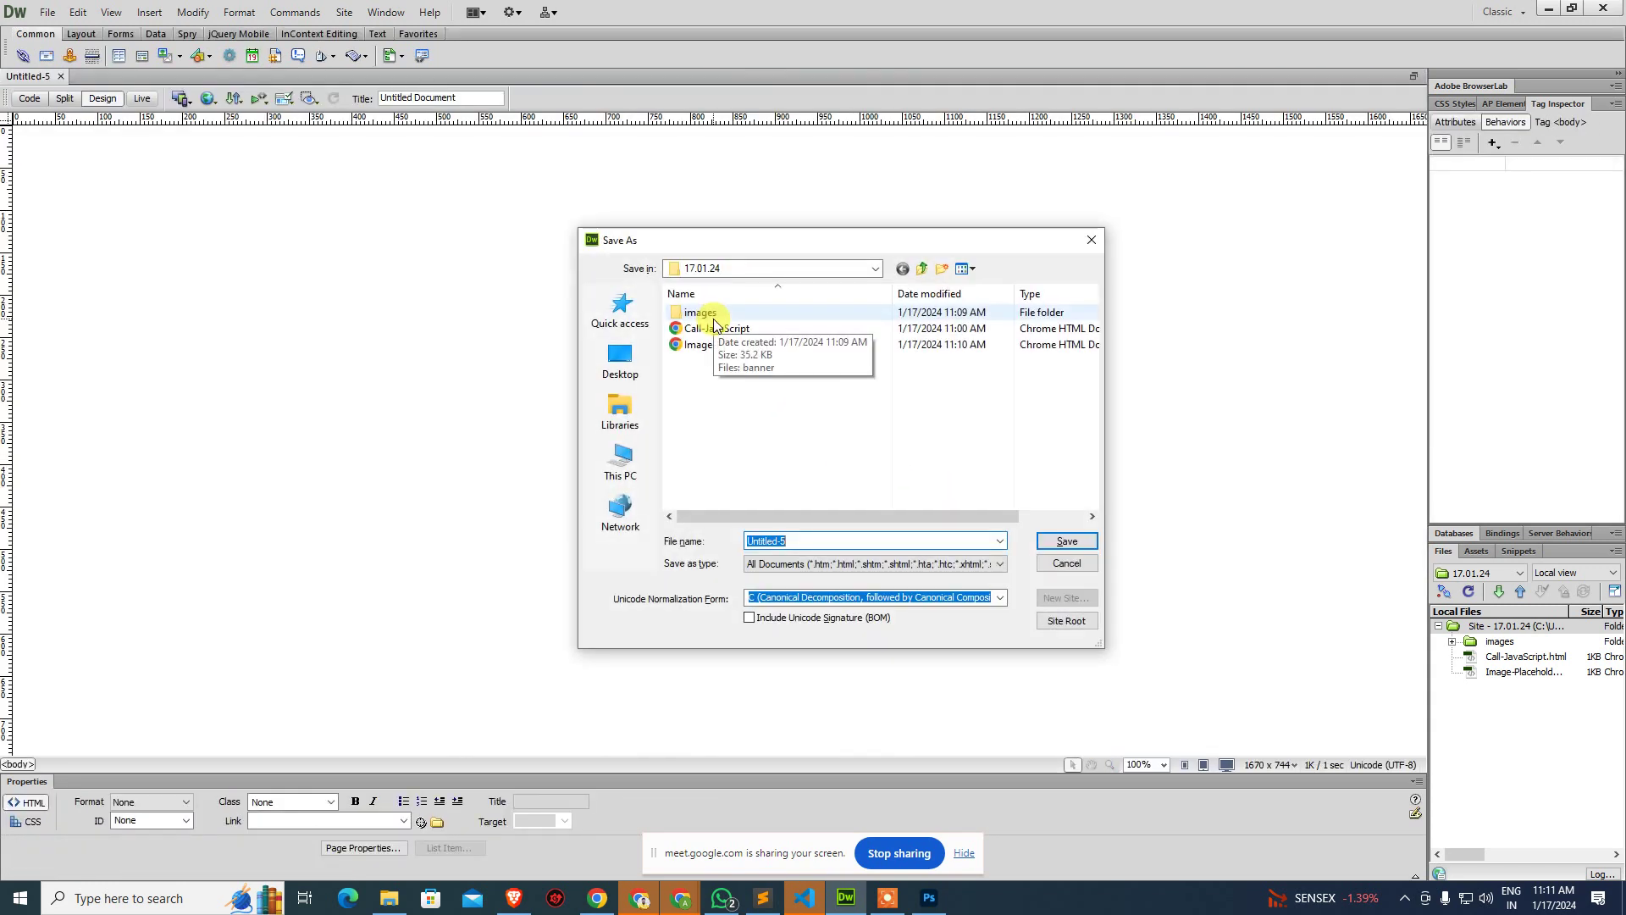
{"action": "key", "text": "Escape"}
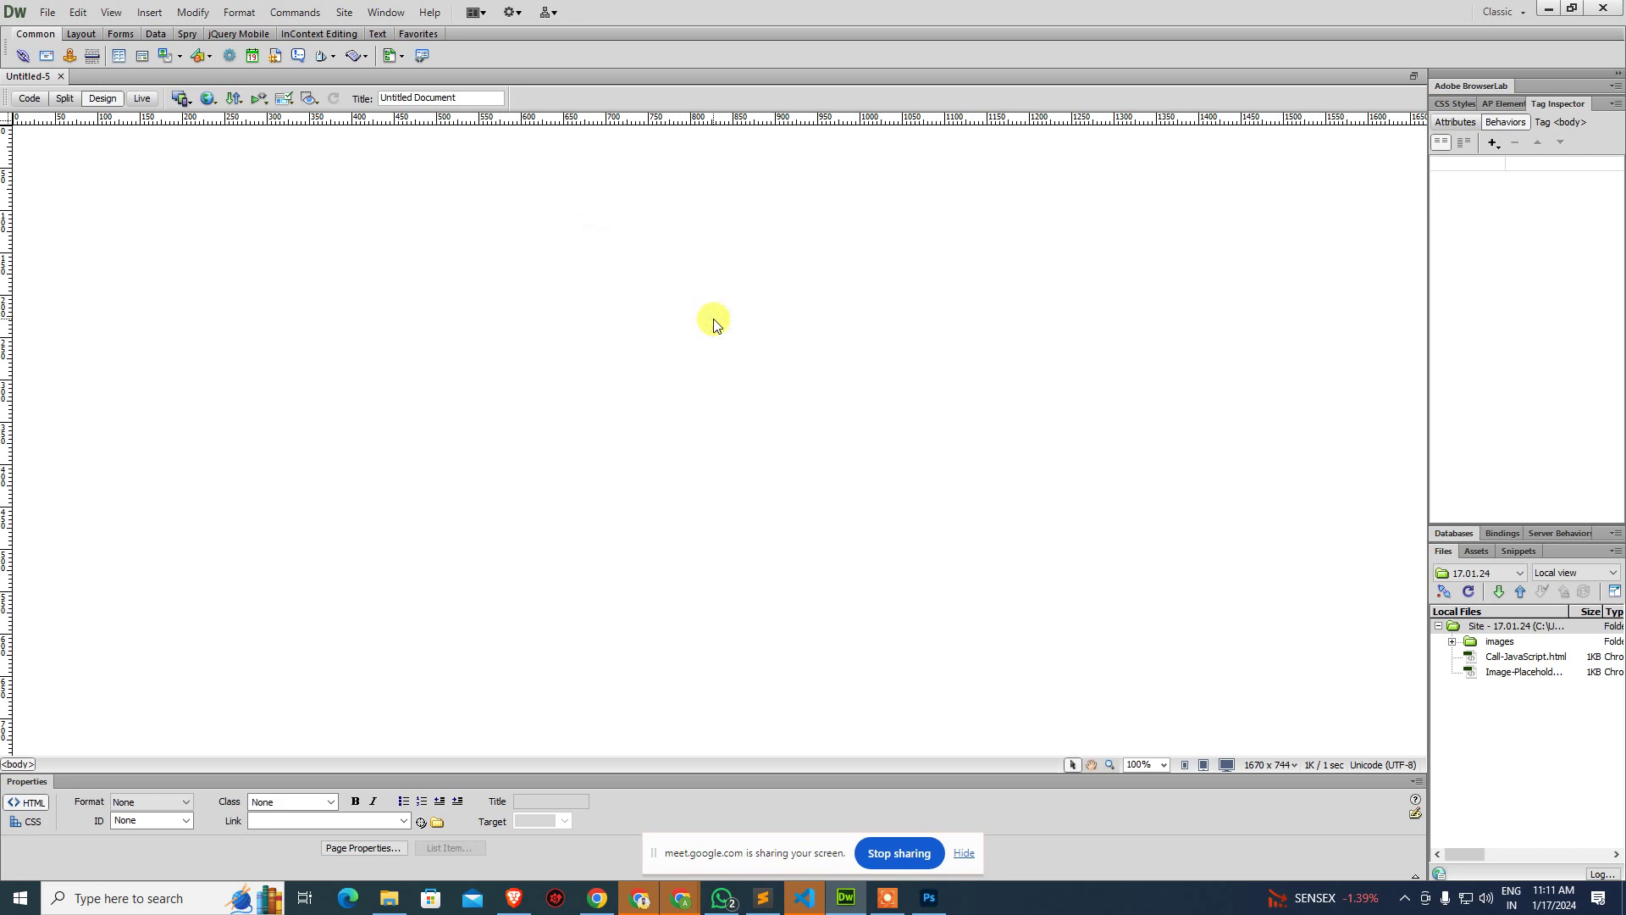
{"action": "key", "text": "ctrl+s"}
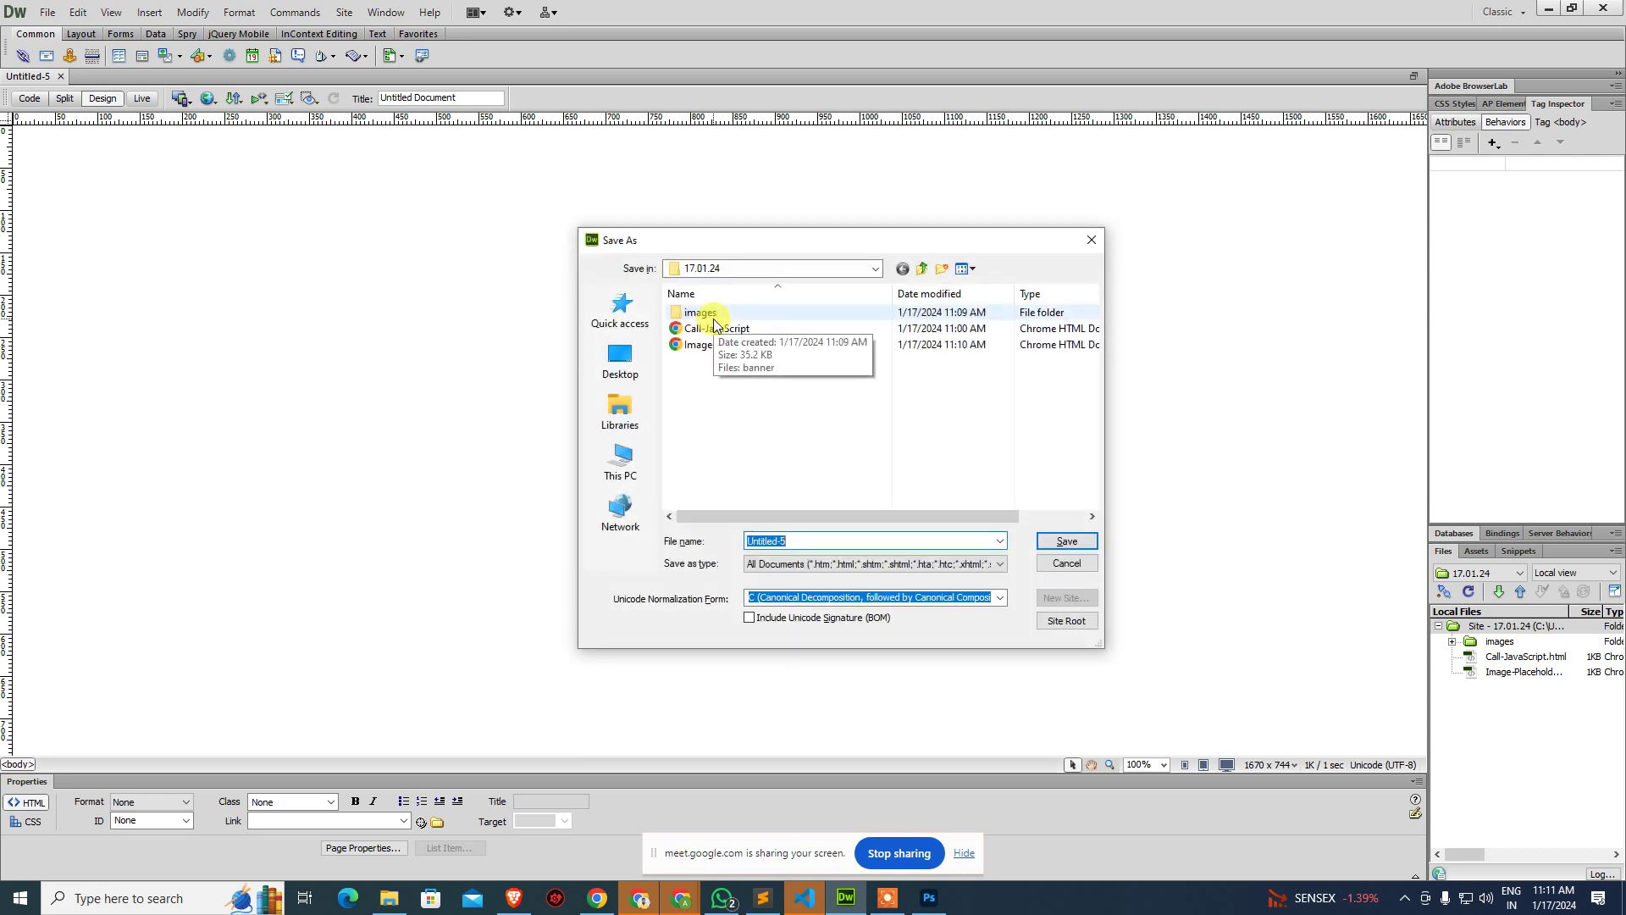
{"action": "type", "text": "Image-"}
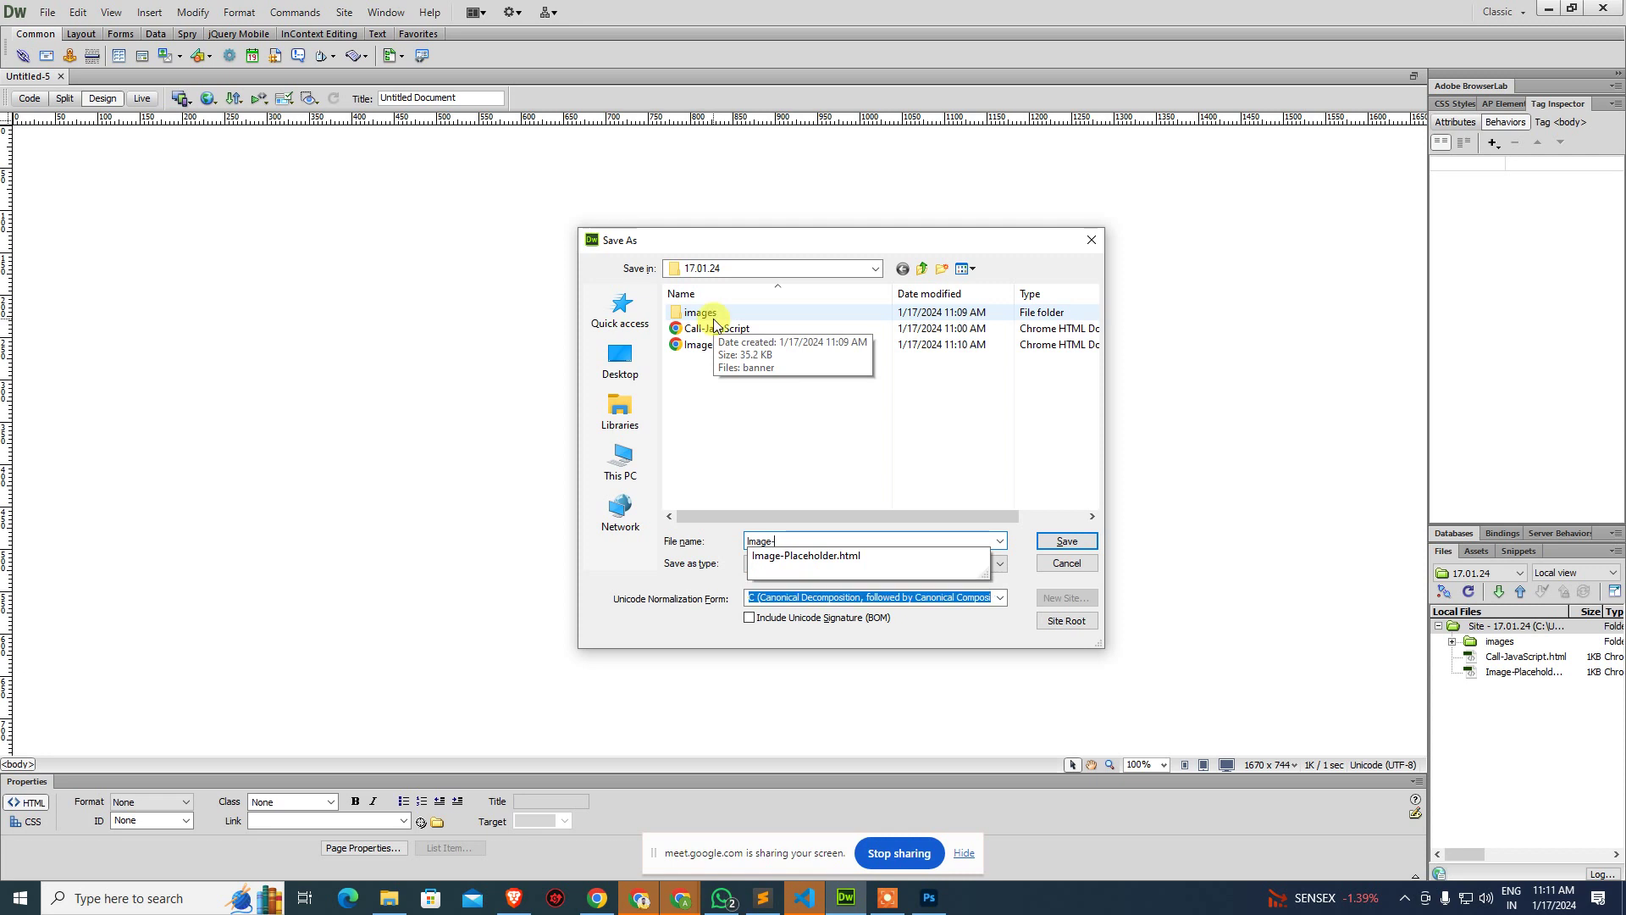
{"action": "type", "text": "Hotspot"}
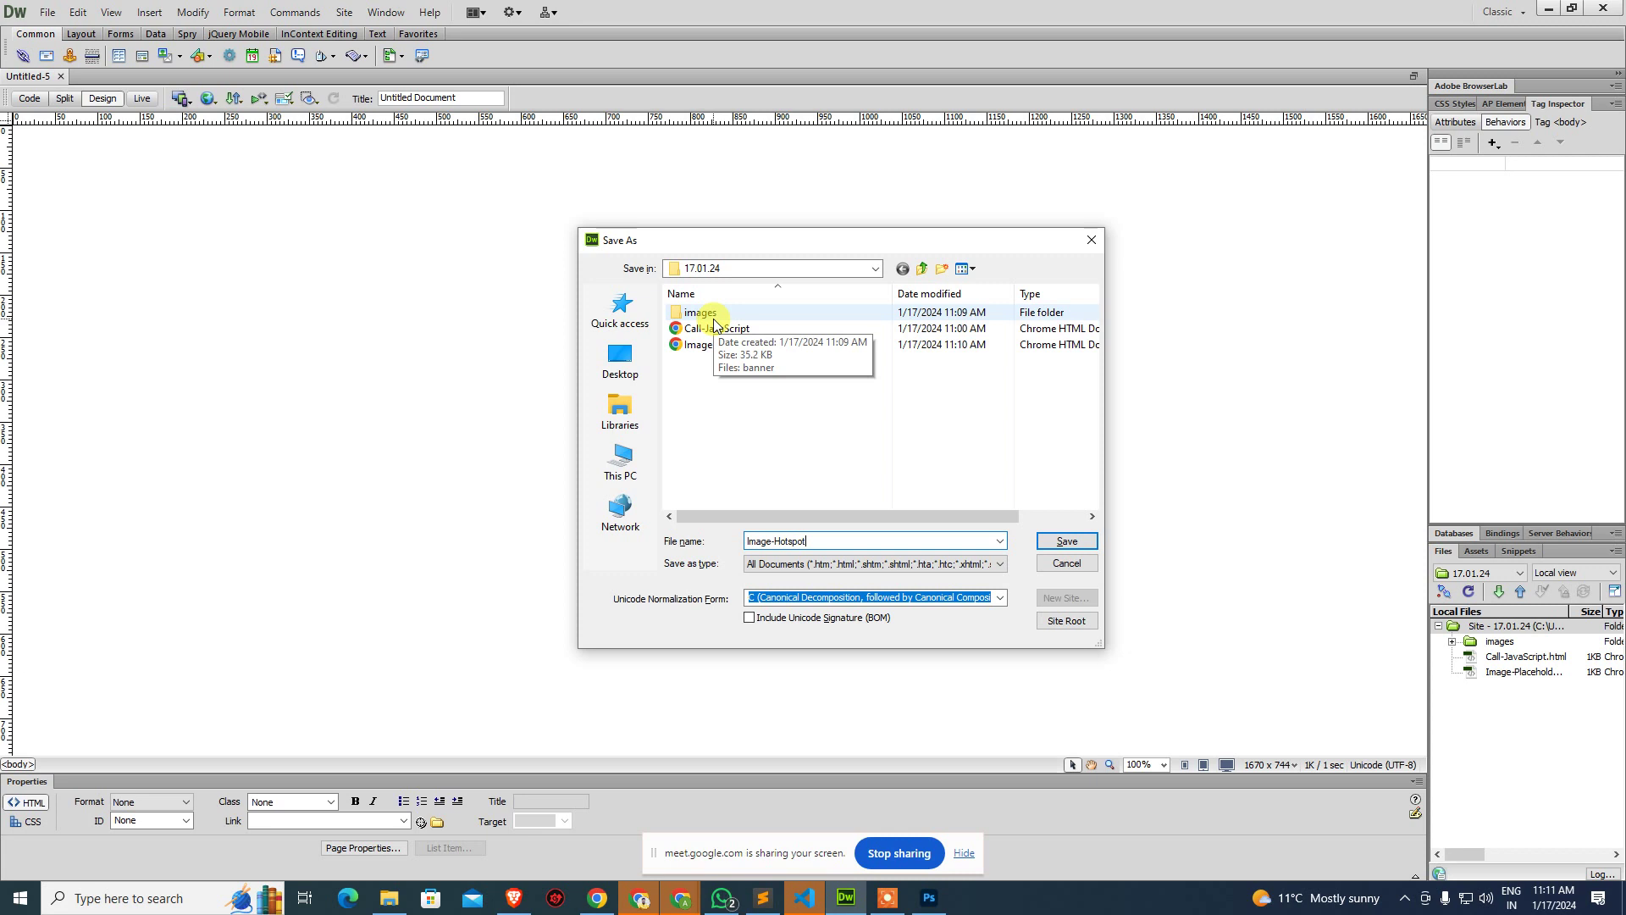
{"action": "key", "text": "Return"}
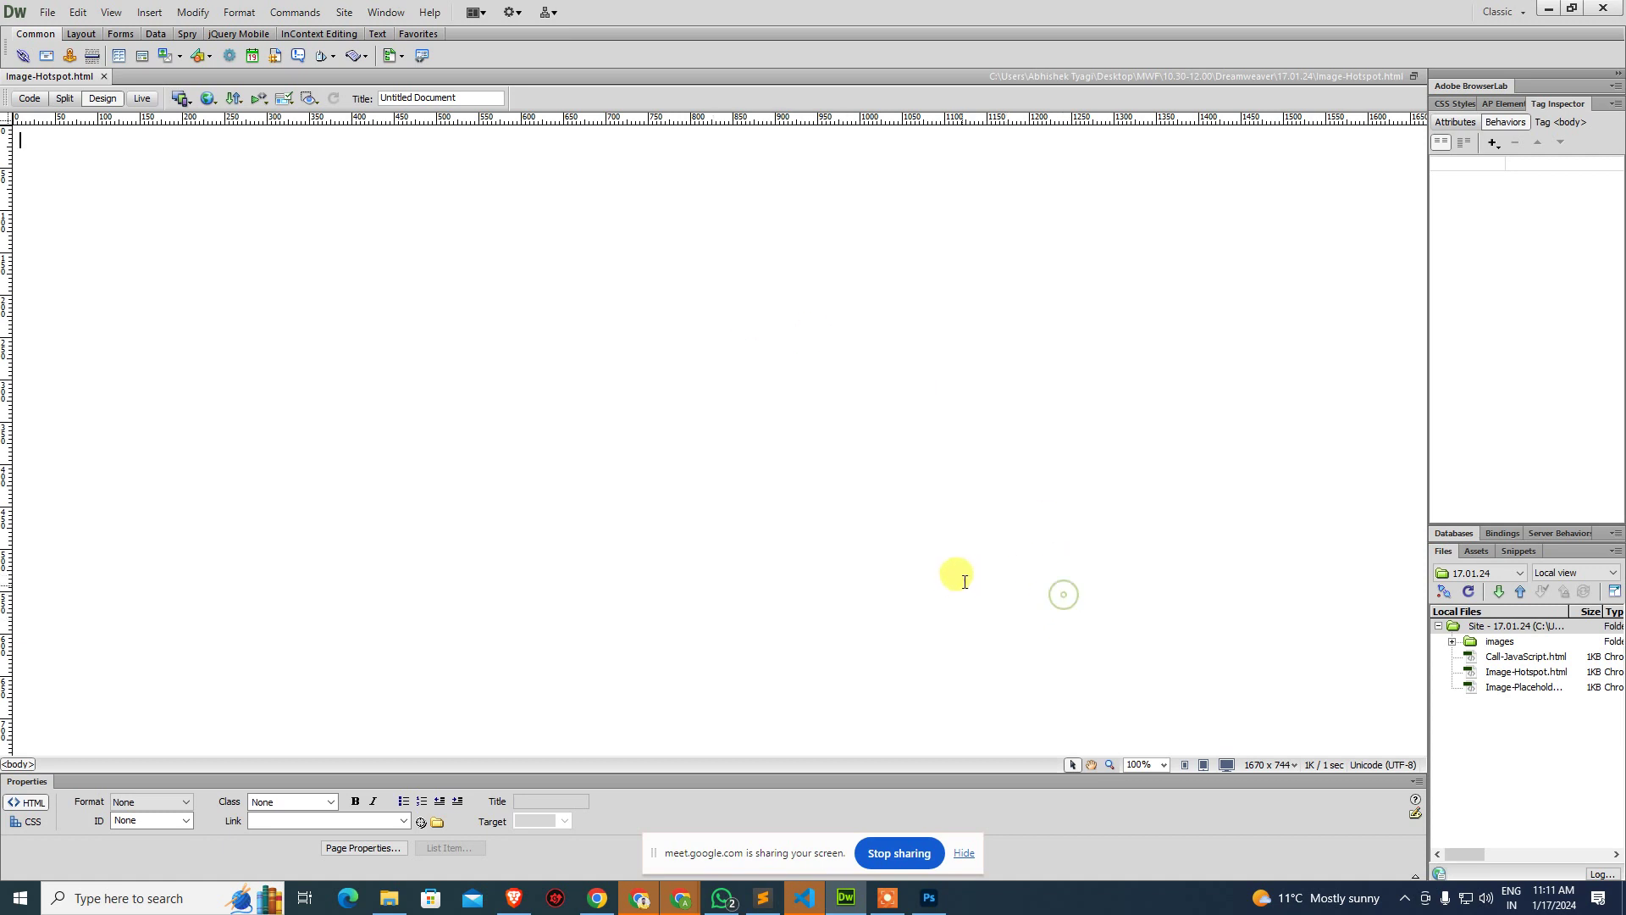
Switch to File Explorer and open the 10.30-12.00 folder inside MWF.
{"action": "left_click", "coordinate": [390, 901]}
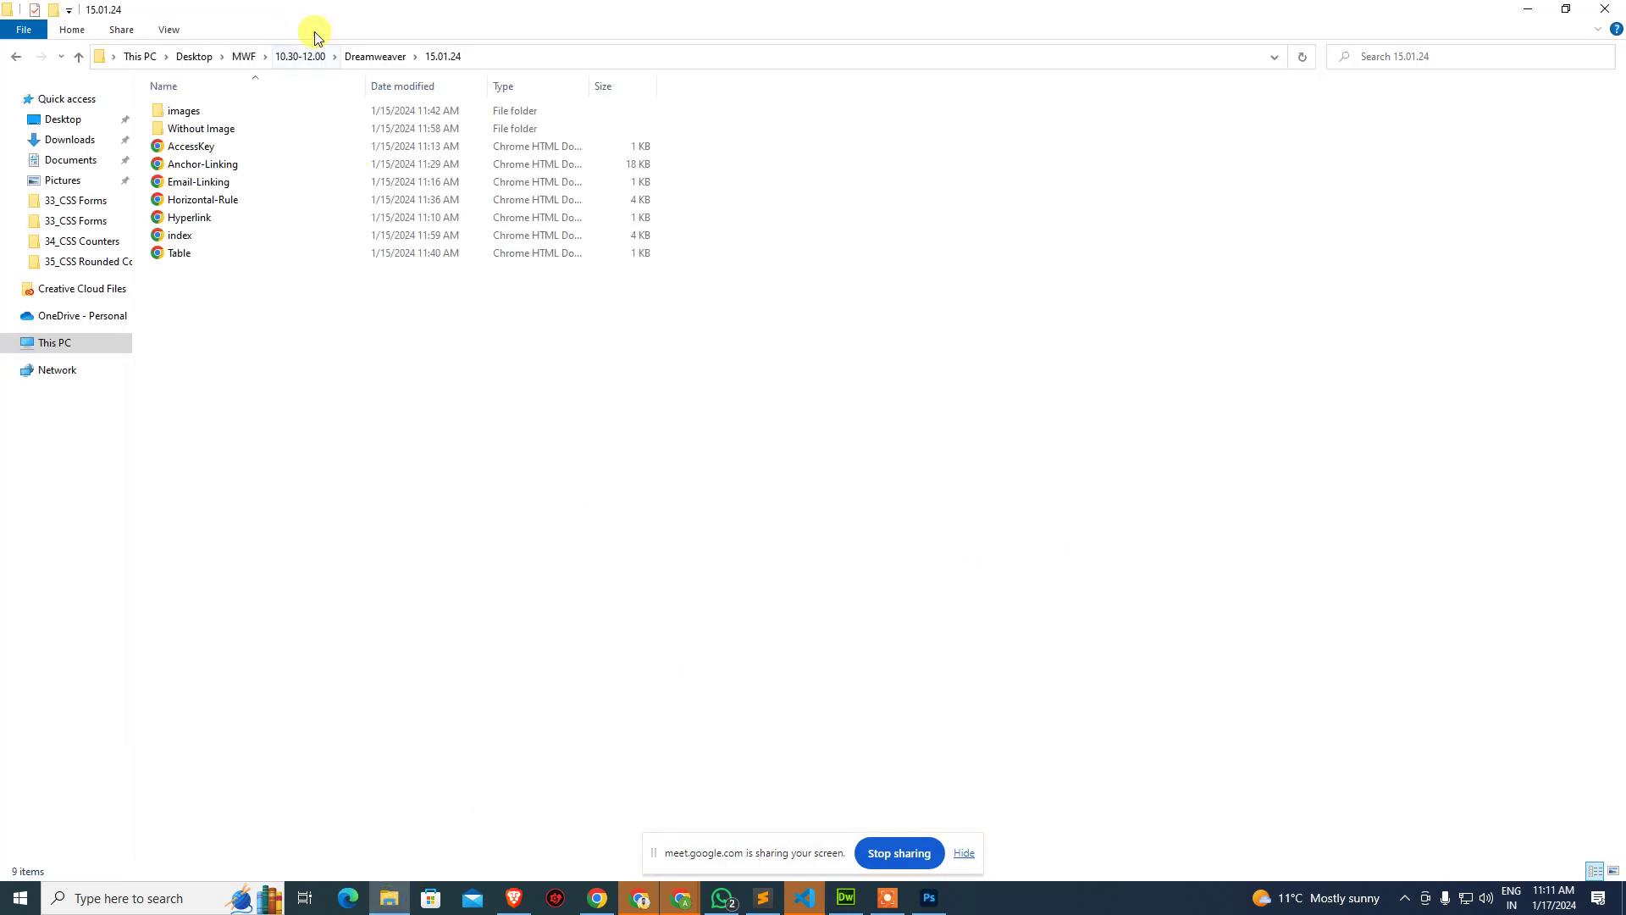
{"action": "left_click", "coordinate": [246, 56]}
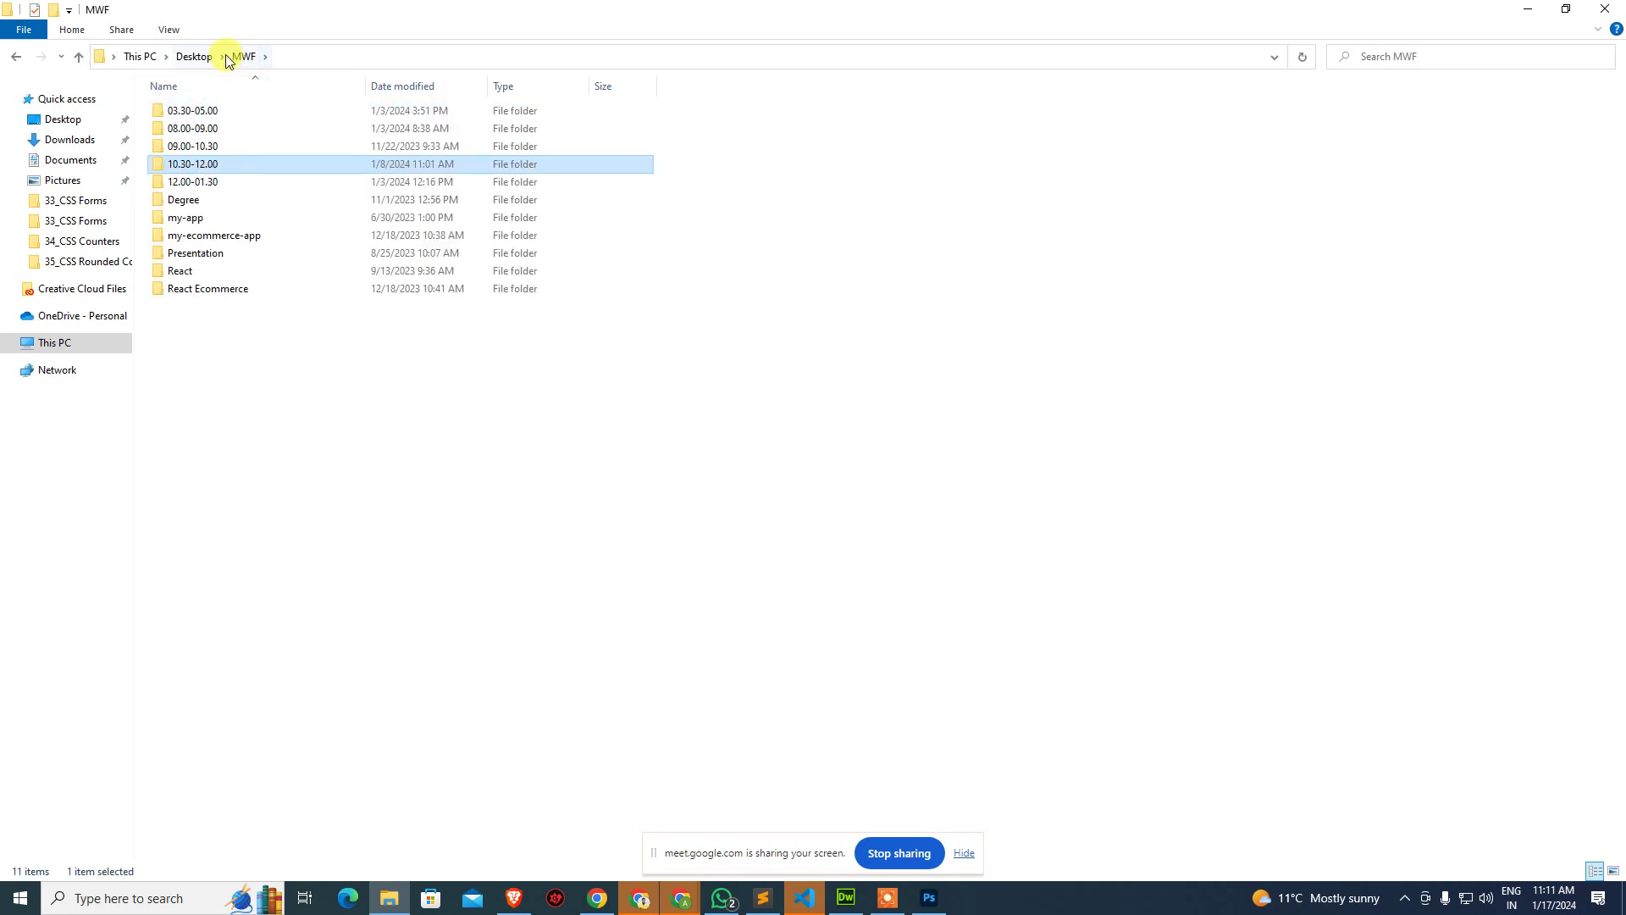
{"action": "left_click", "coordinate": [1058, 261]}
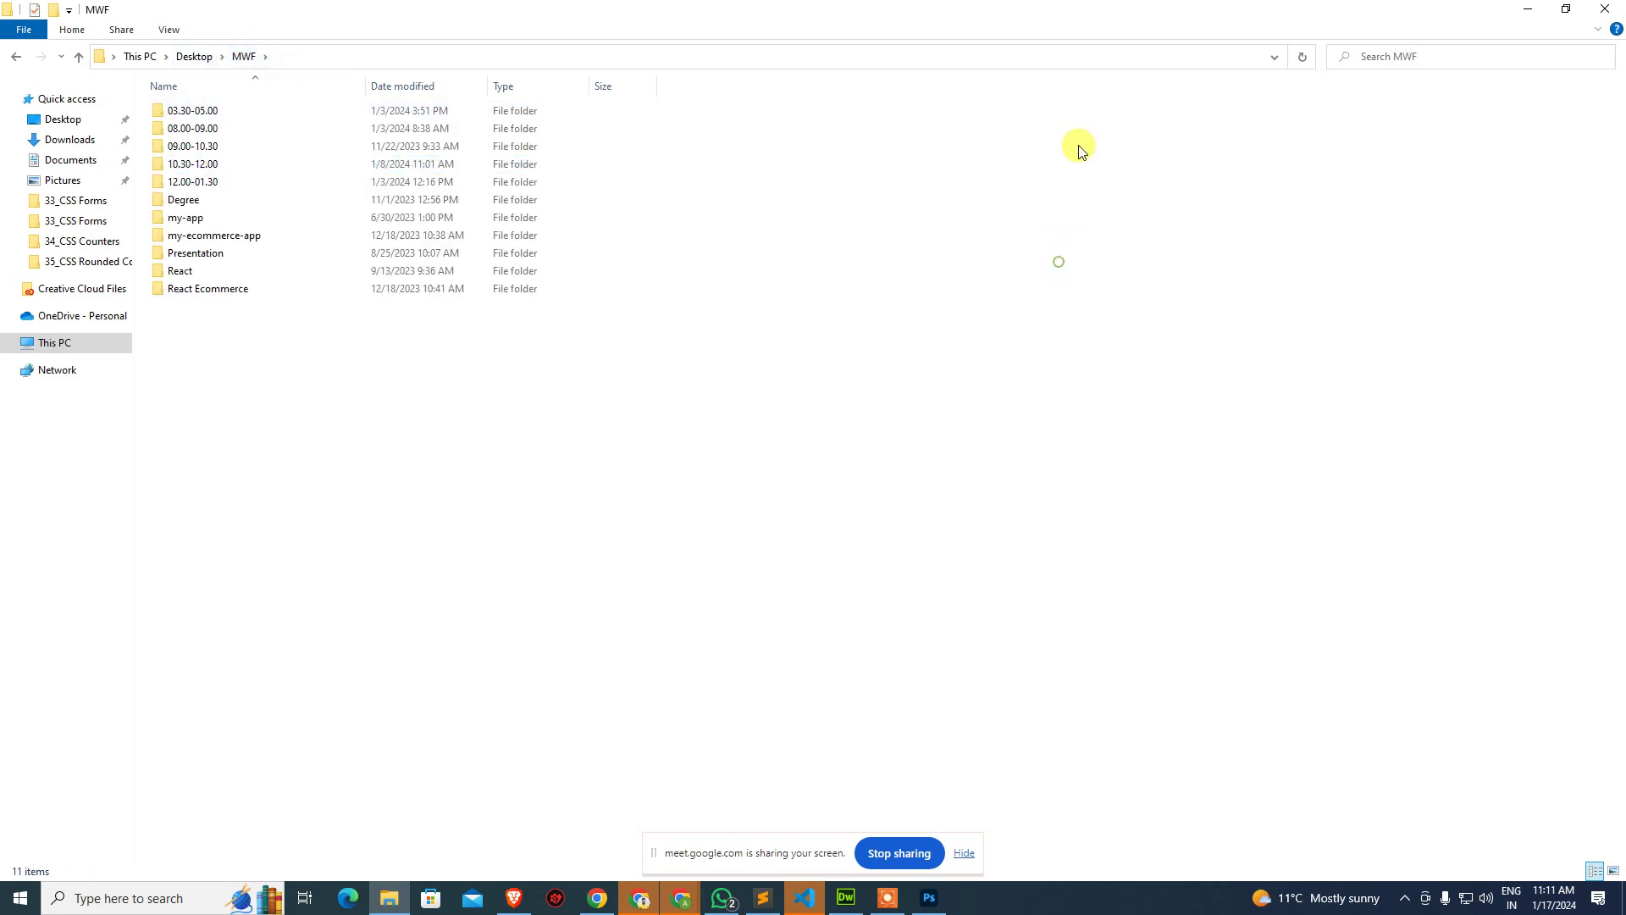
{"action": "double_click", "coordinate": [223, 163]}
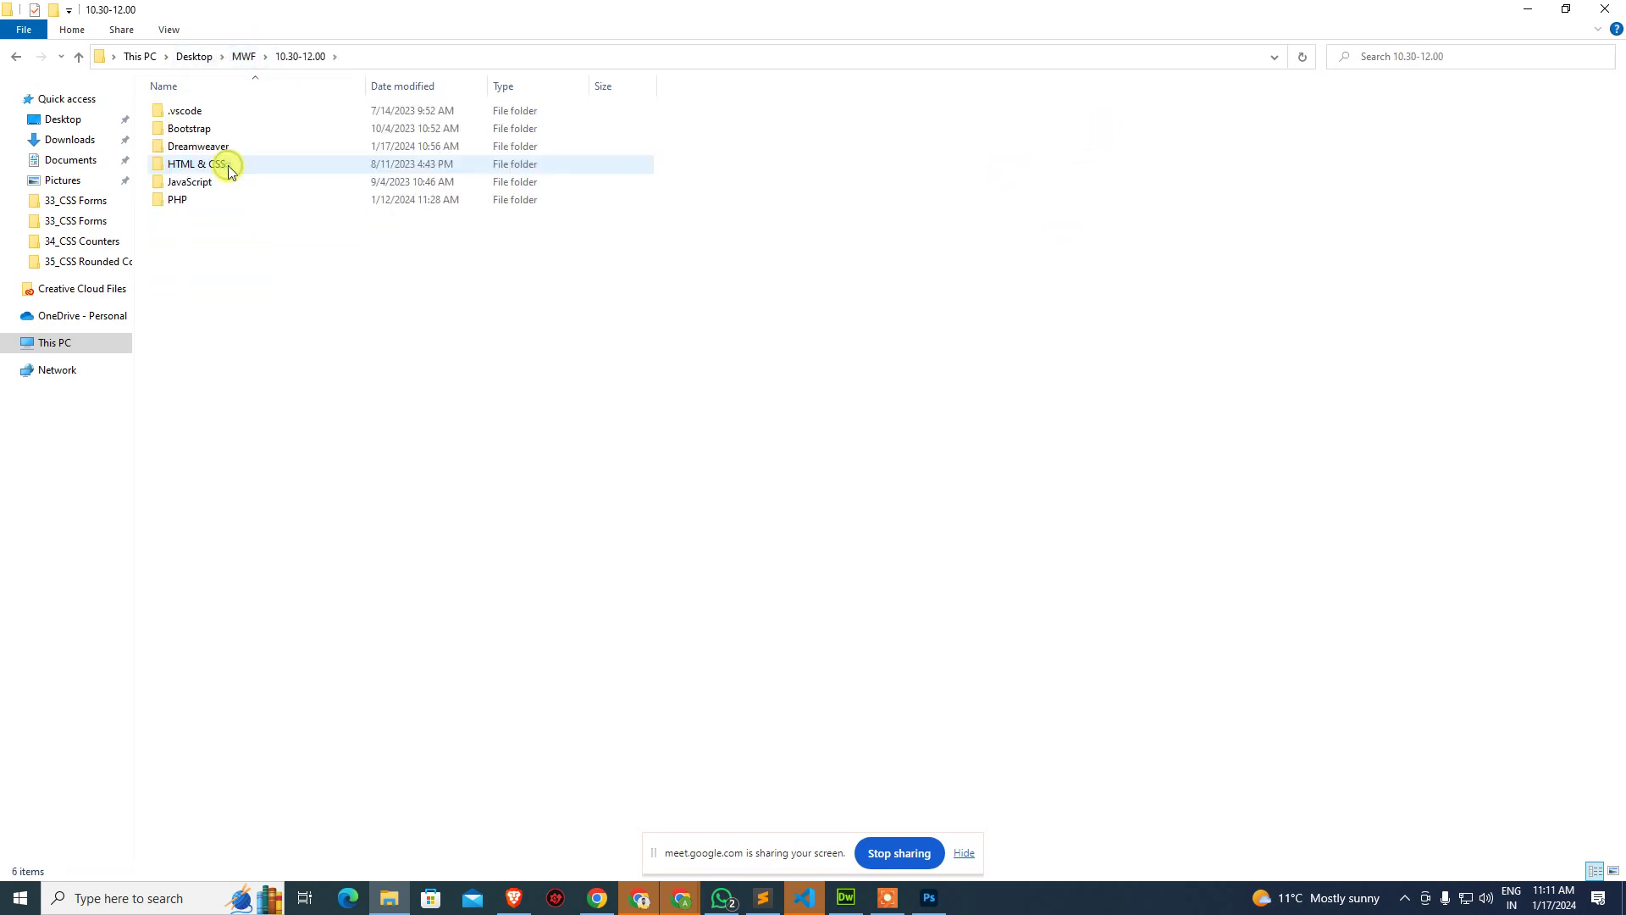
Search the 10.30-12.00 folder for *.psd files.
{"action": "left_click", "coordinate": [1506, 60]}
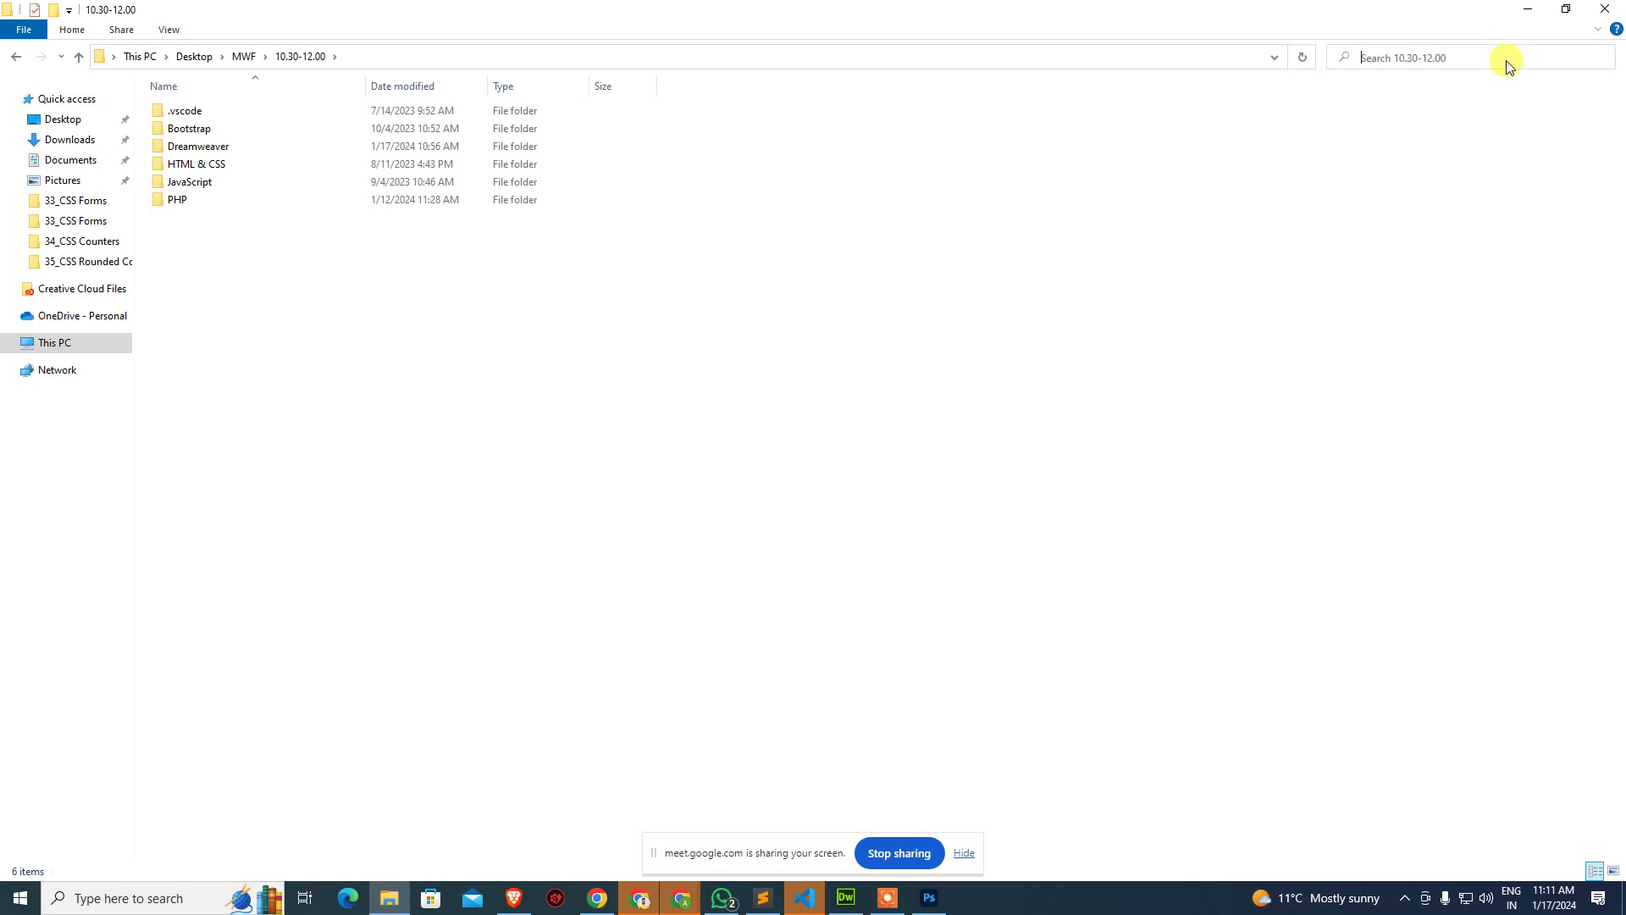
{"action": "type", "text": "ca"}
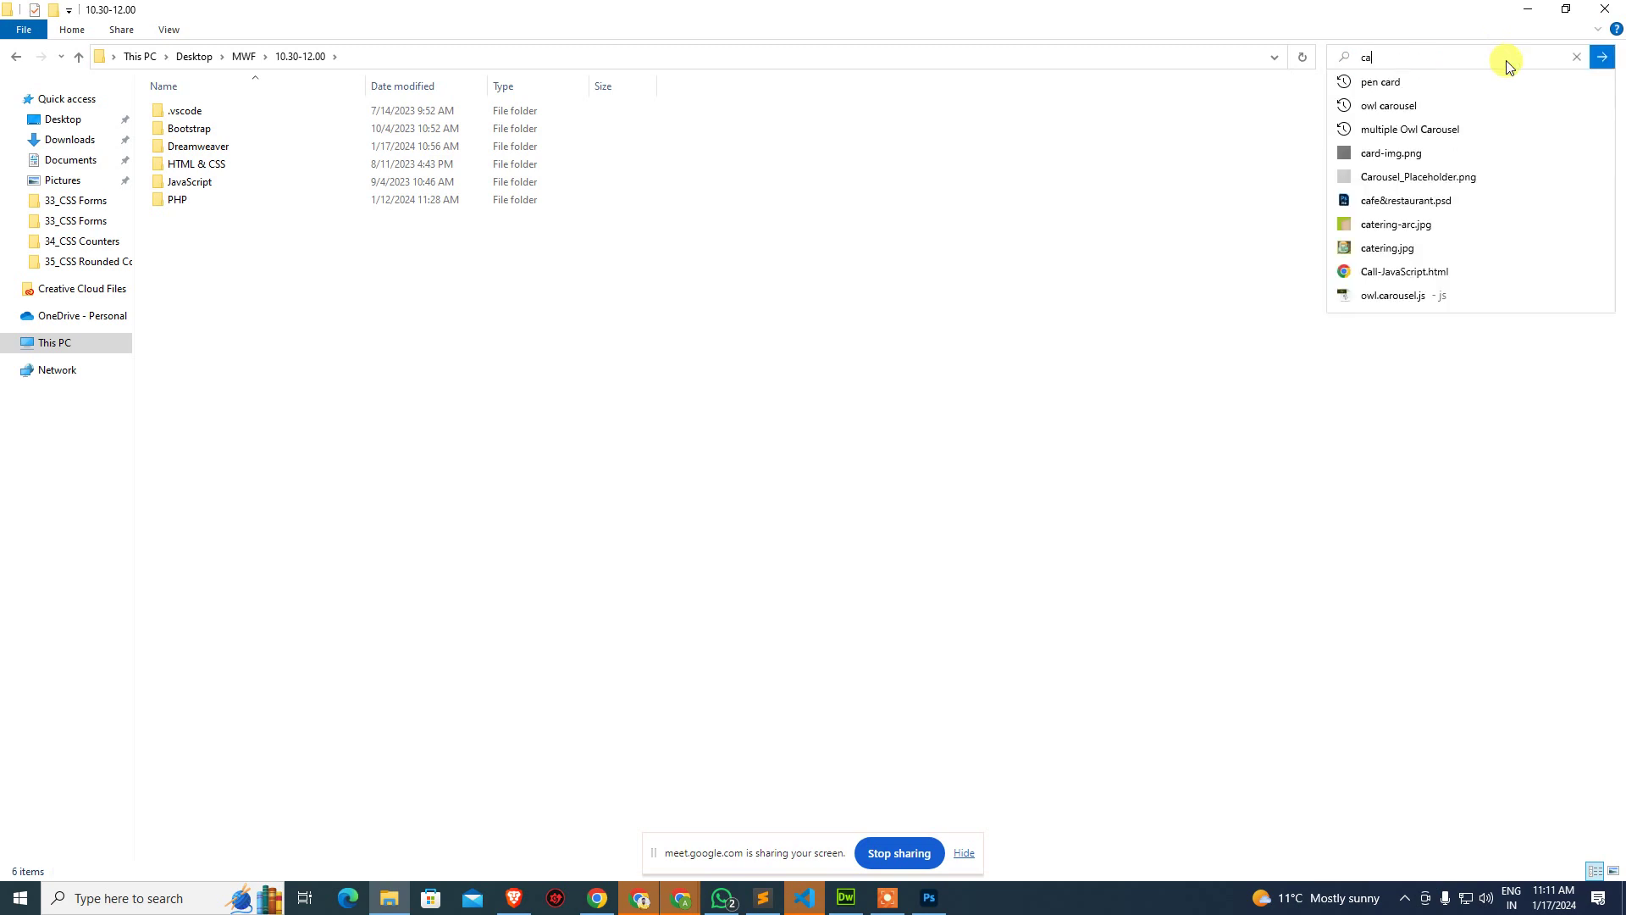
{"action": "key", "text": "BackSpace"}
{"action": "key", "text": "BackSpace"}
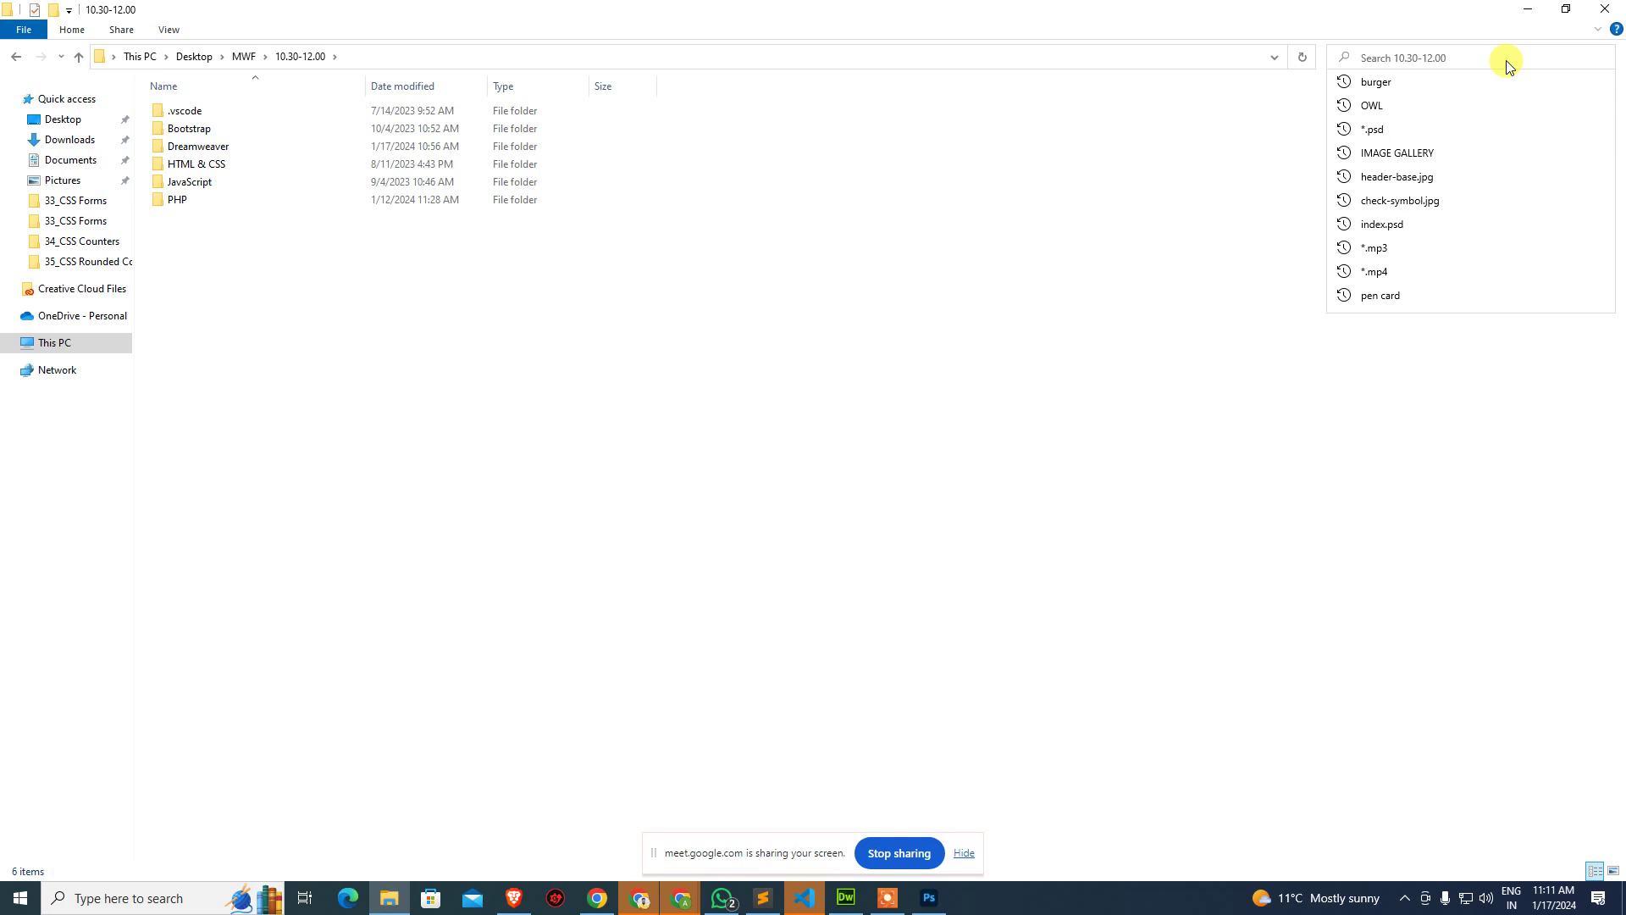
{"action": "type", "text": "*."}
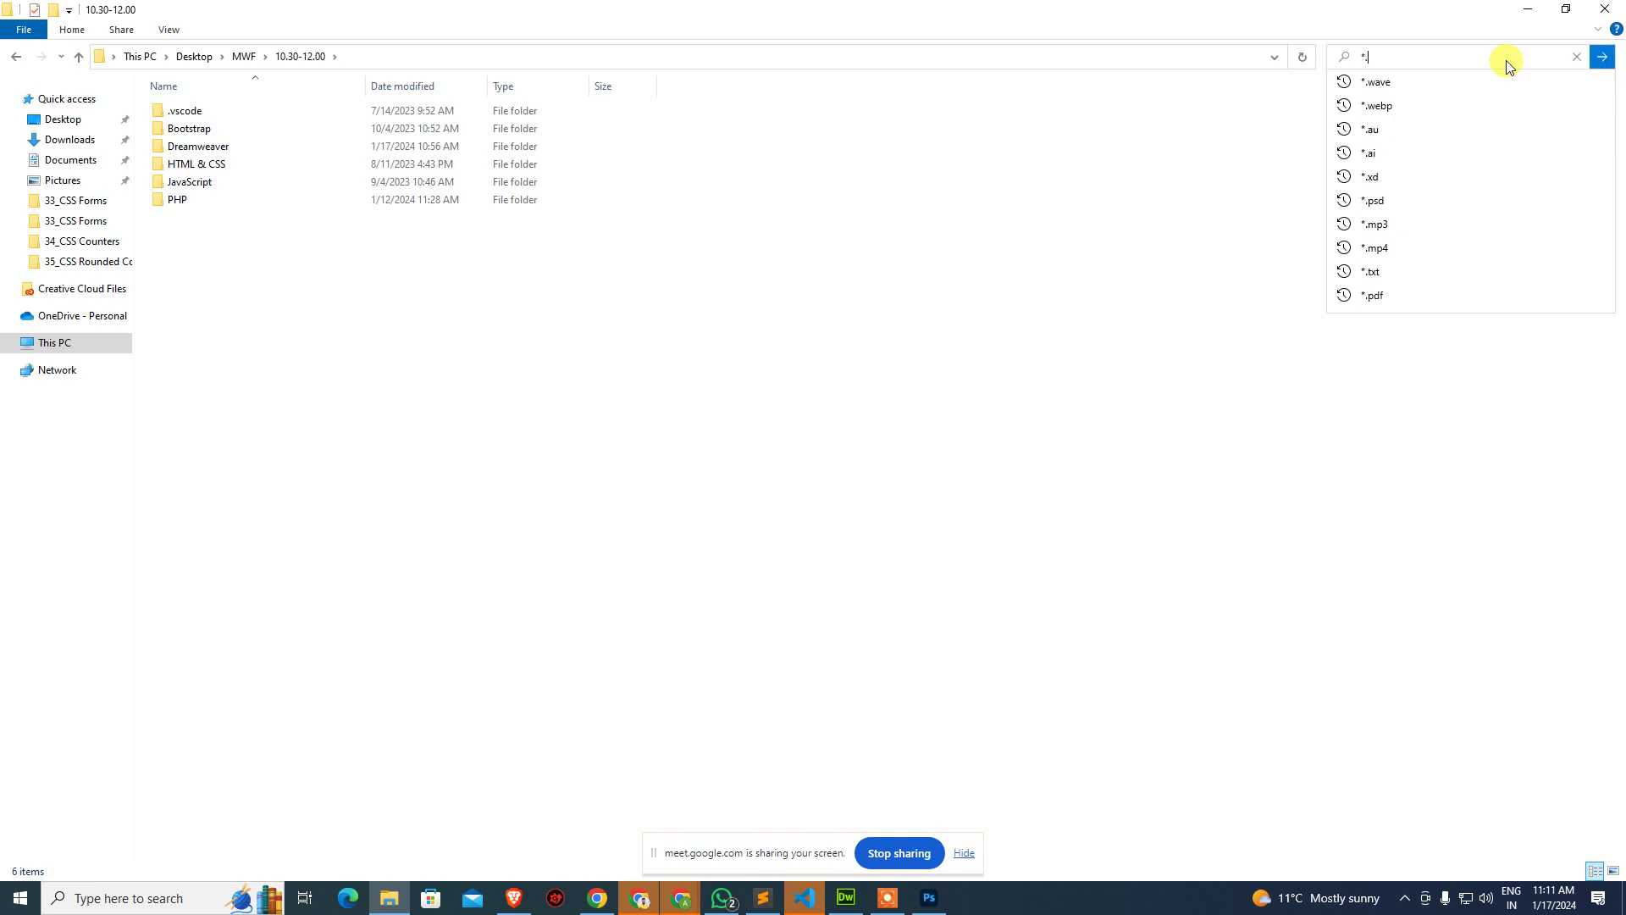
{"action": "type", "text": "psd"}
{"action": "key", "text": "Return"}
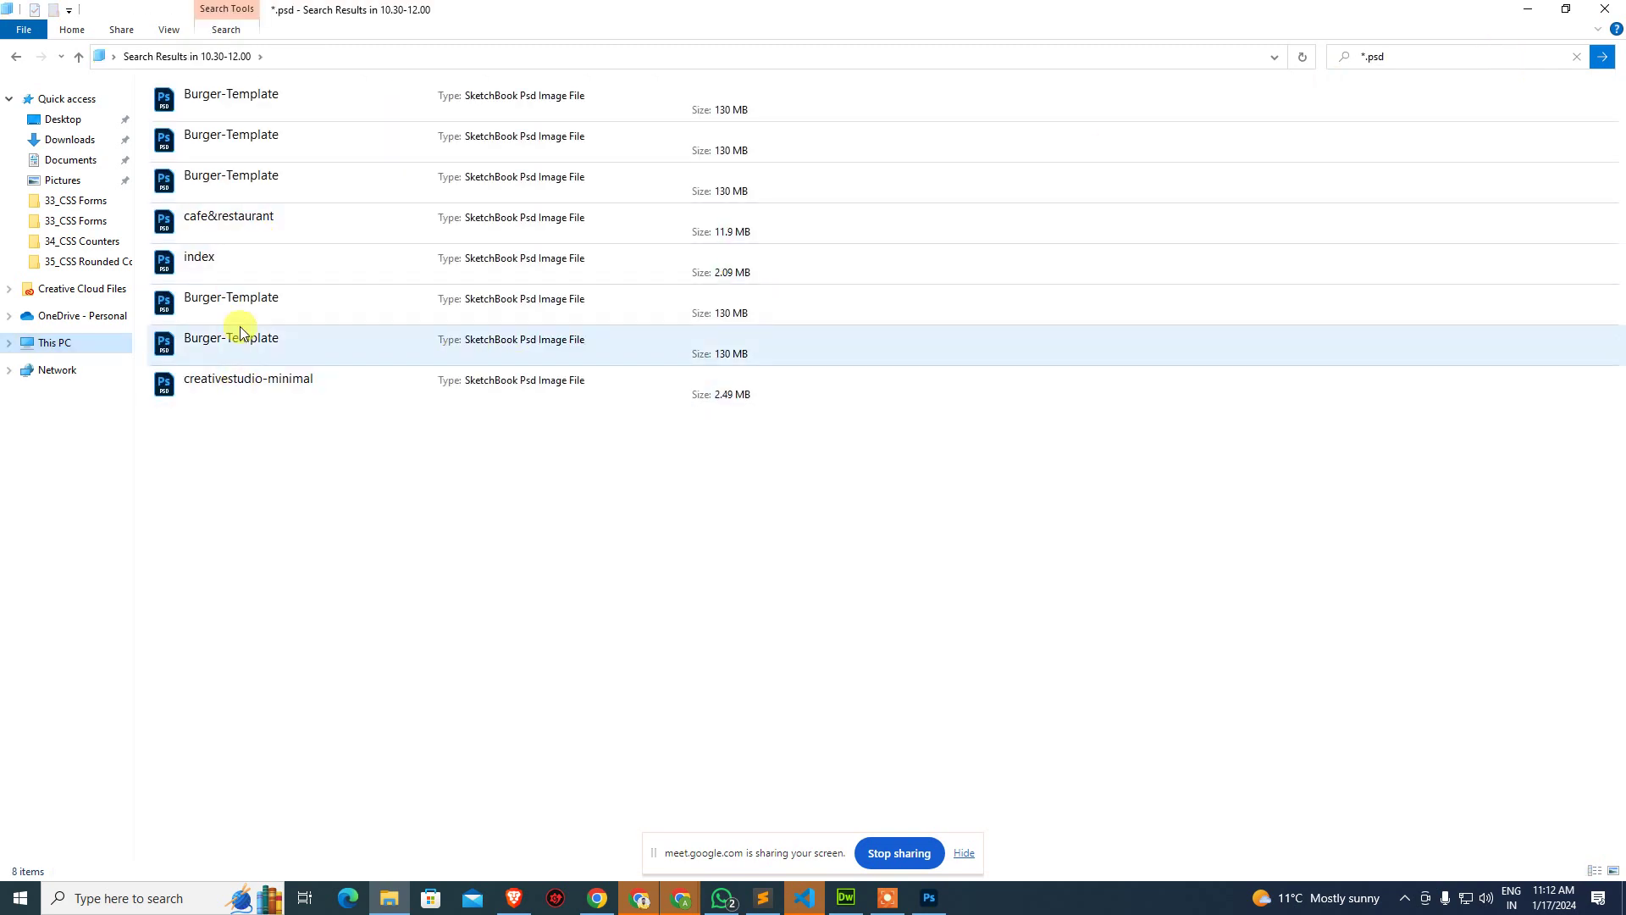
Open the file location of the cafe&restaurant PSD and look into its images folder.
{"action": "right_click", "coordinate": [229, 228]}
{"action": "left_click", "coordinate": [211, 229]}
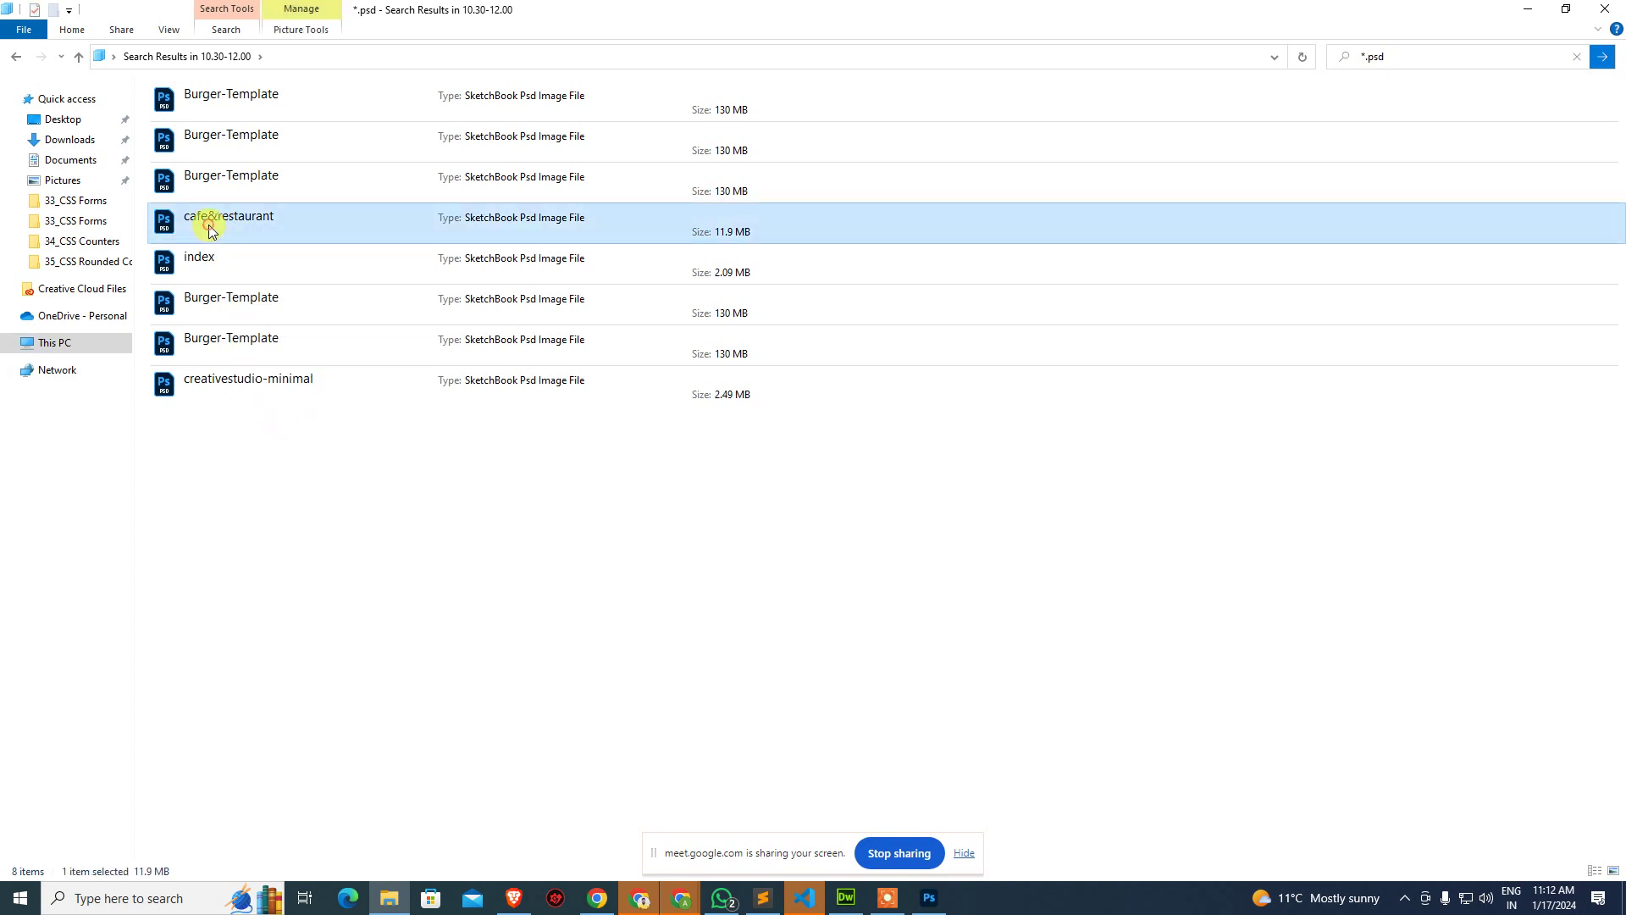
{"action": "right_click", "coordinate": [209, 225]}
{"action": "left_click", "coordinate": [334, 636]}
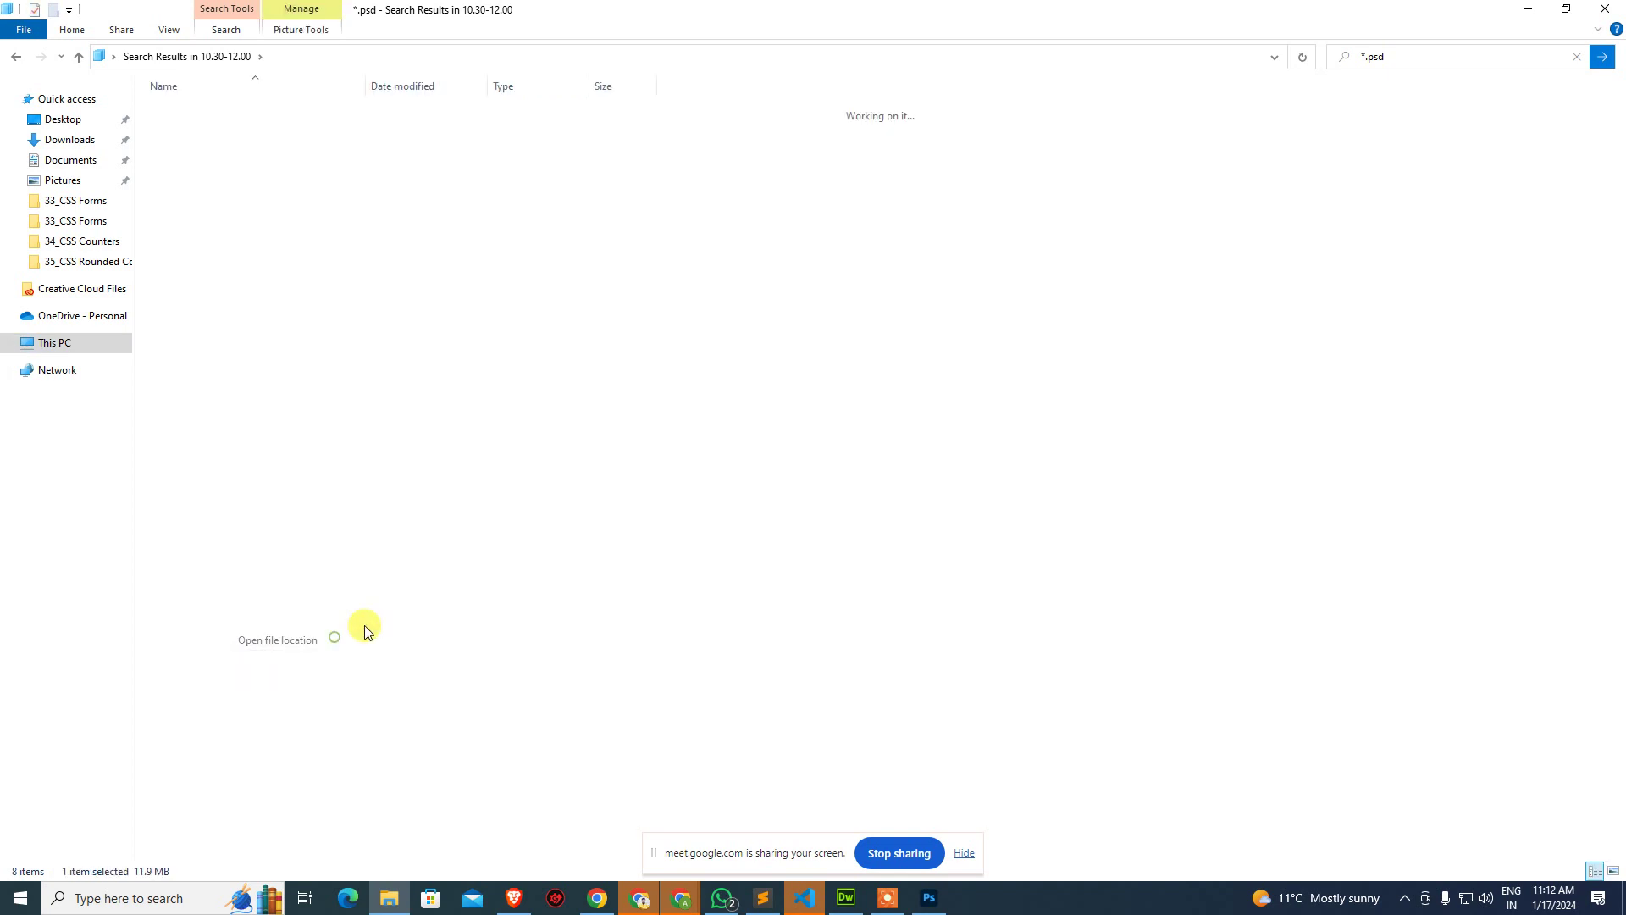
{"action": "double_click", "coordinate": [208, 127]}
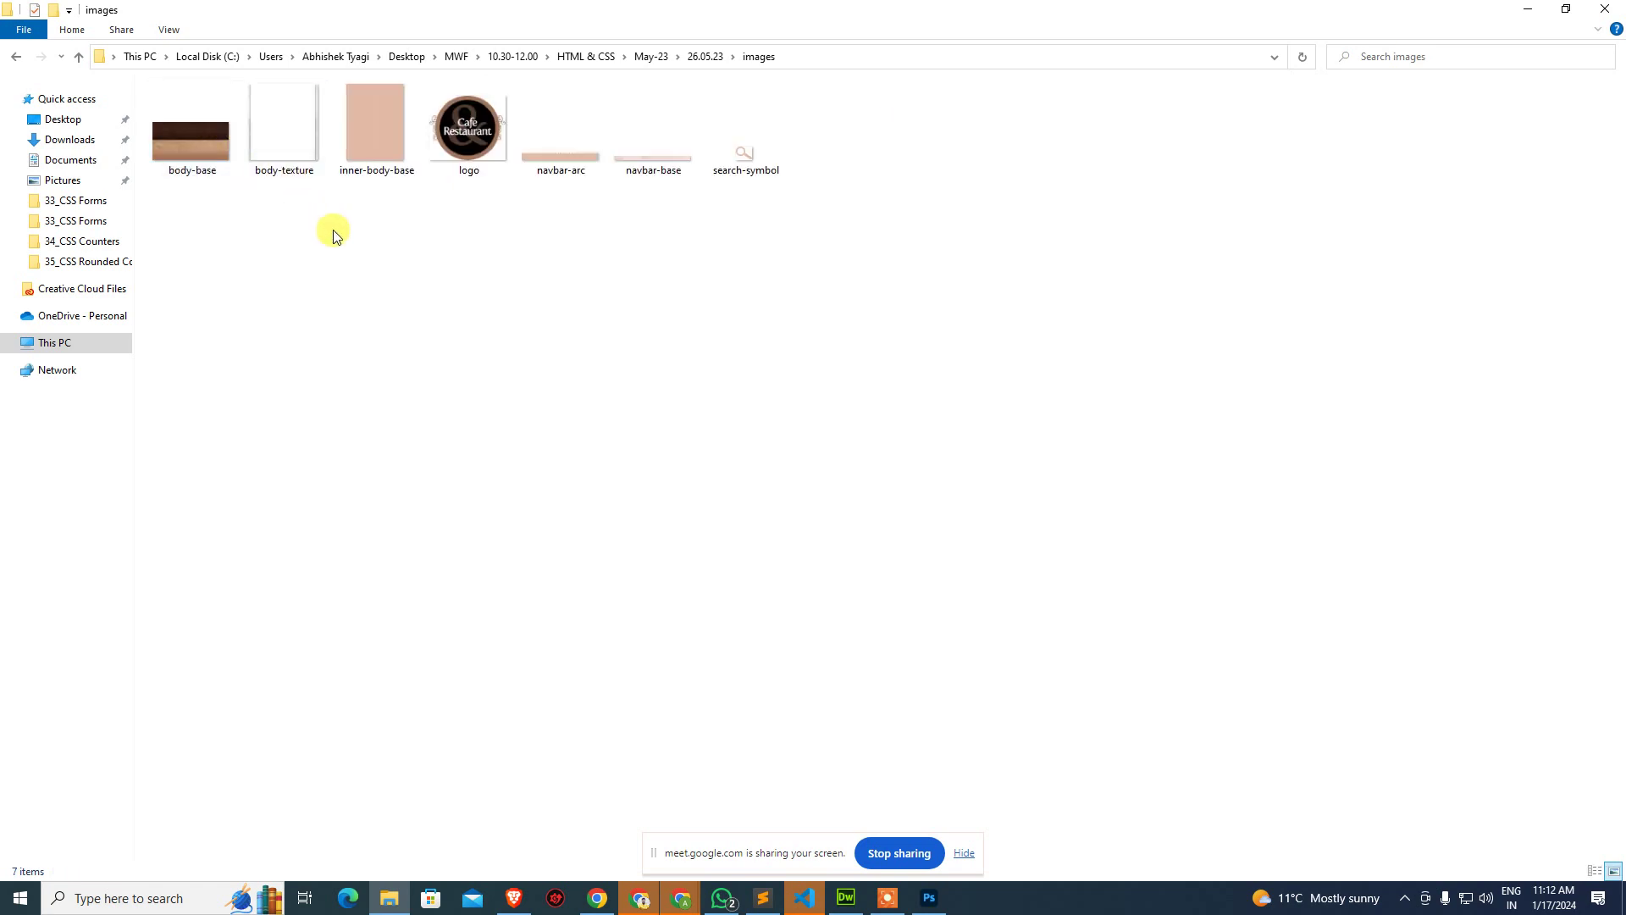
Go back up to May-23 and open the images folder of 29.05.23.
{"action": "key", "text": "BackSpace"}
{"action": "left_click", "coordinate": [659, 60]}
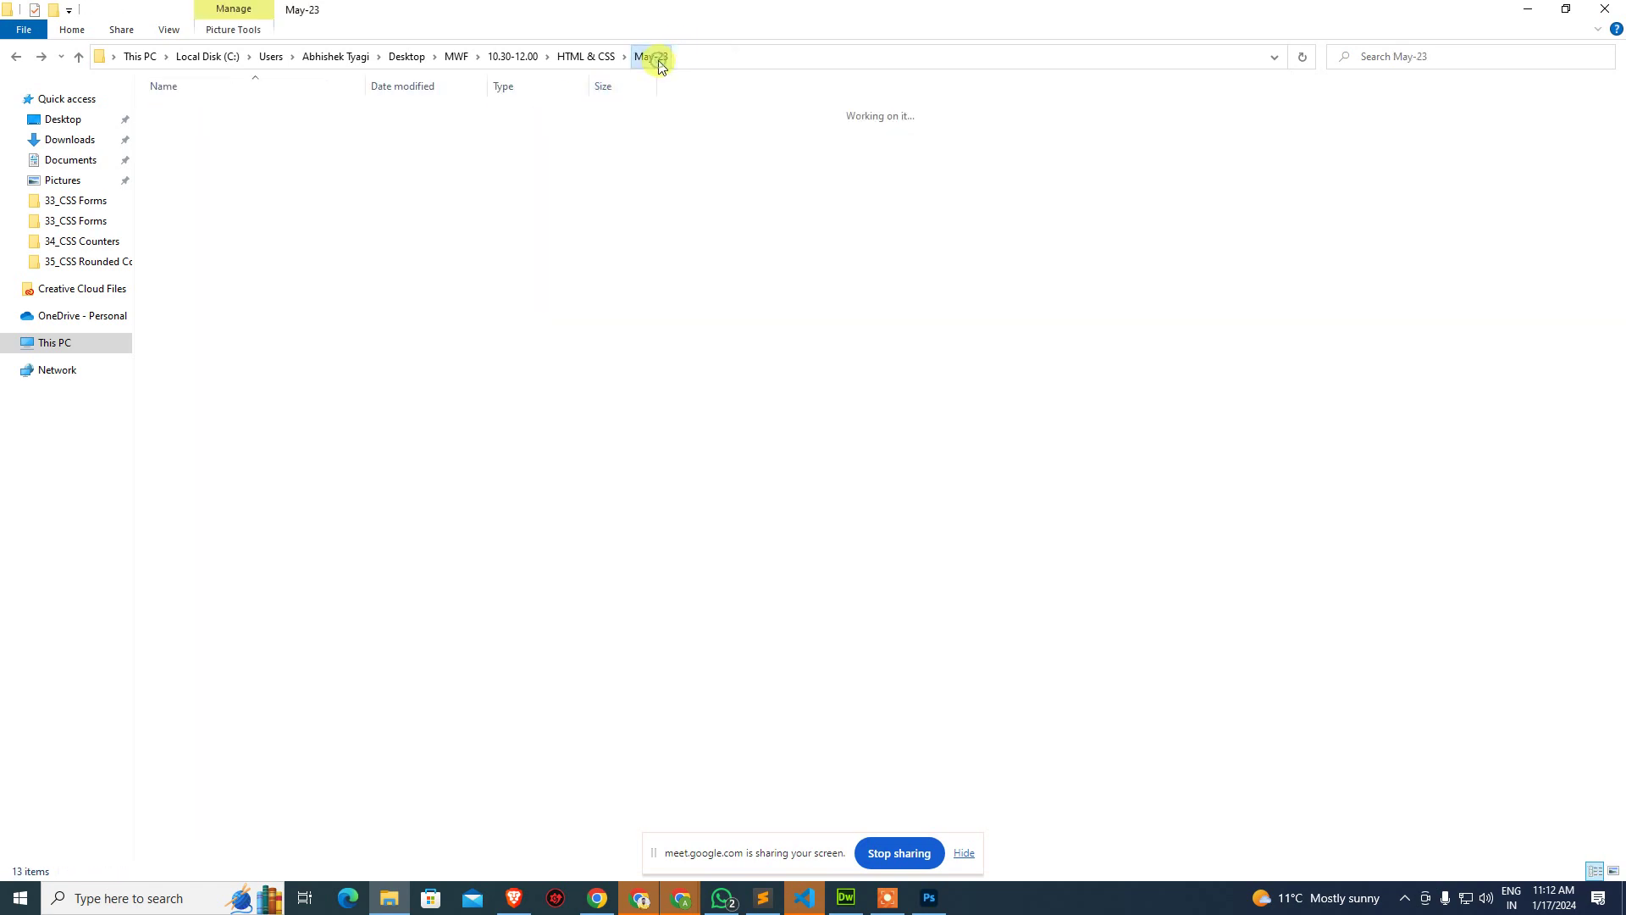
{"action": "double_click", "coordinate": [207, 306]}
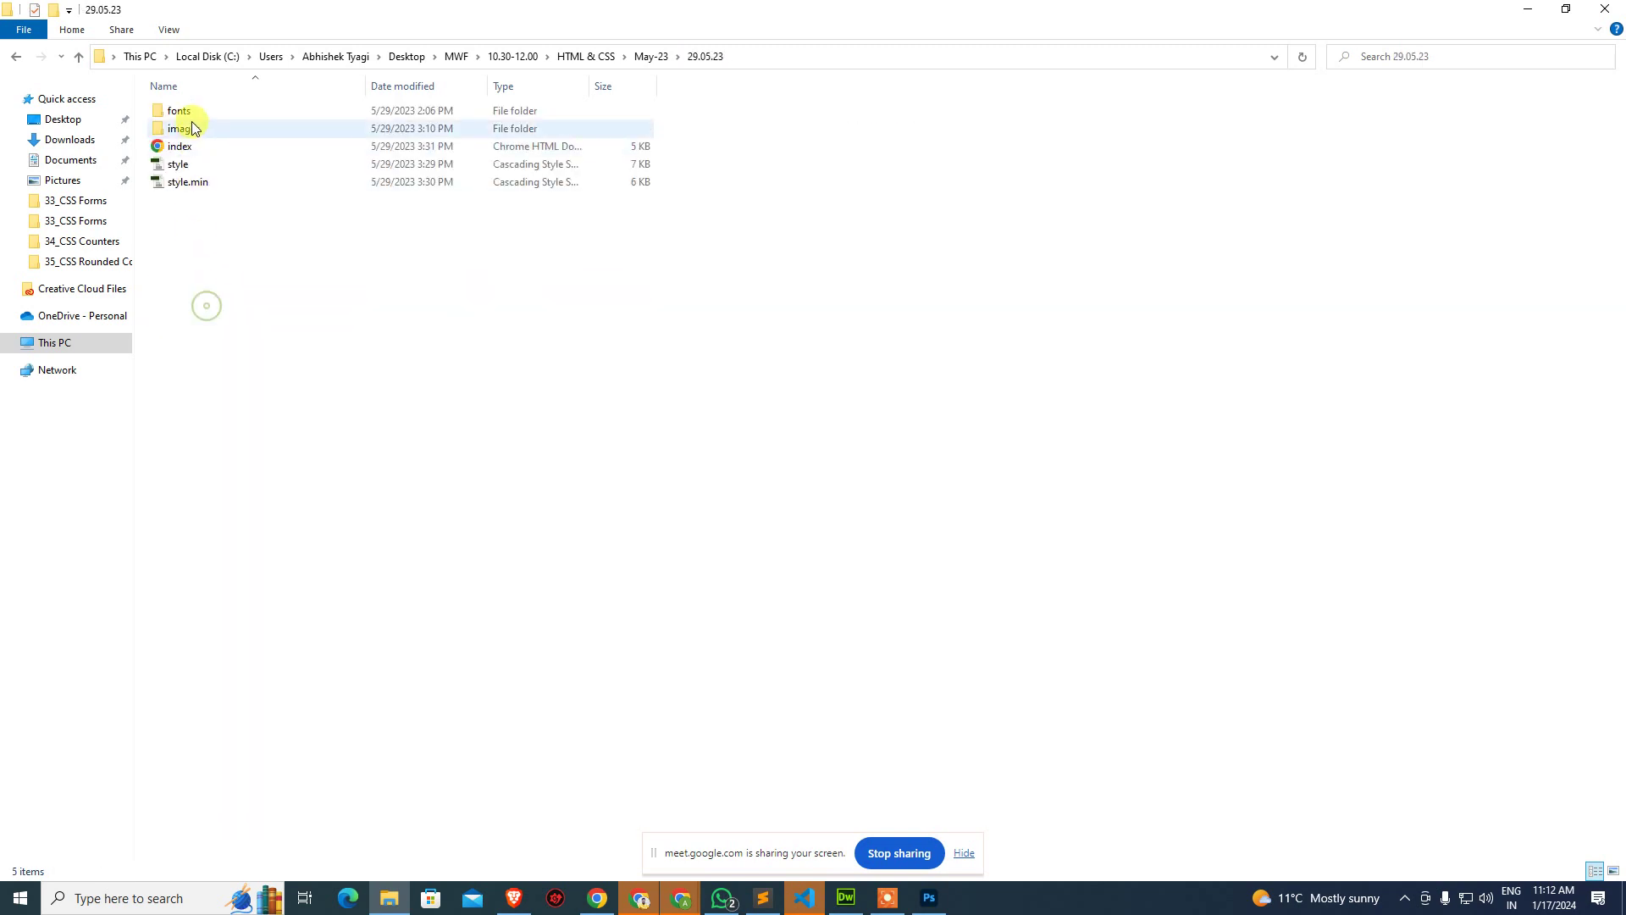
{"action": "double_click", "coordinate": [193, 128]}
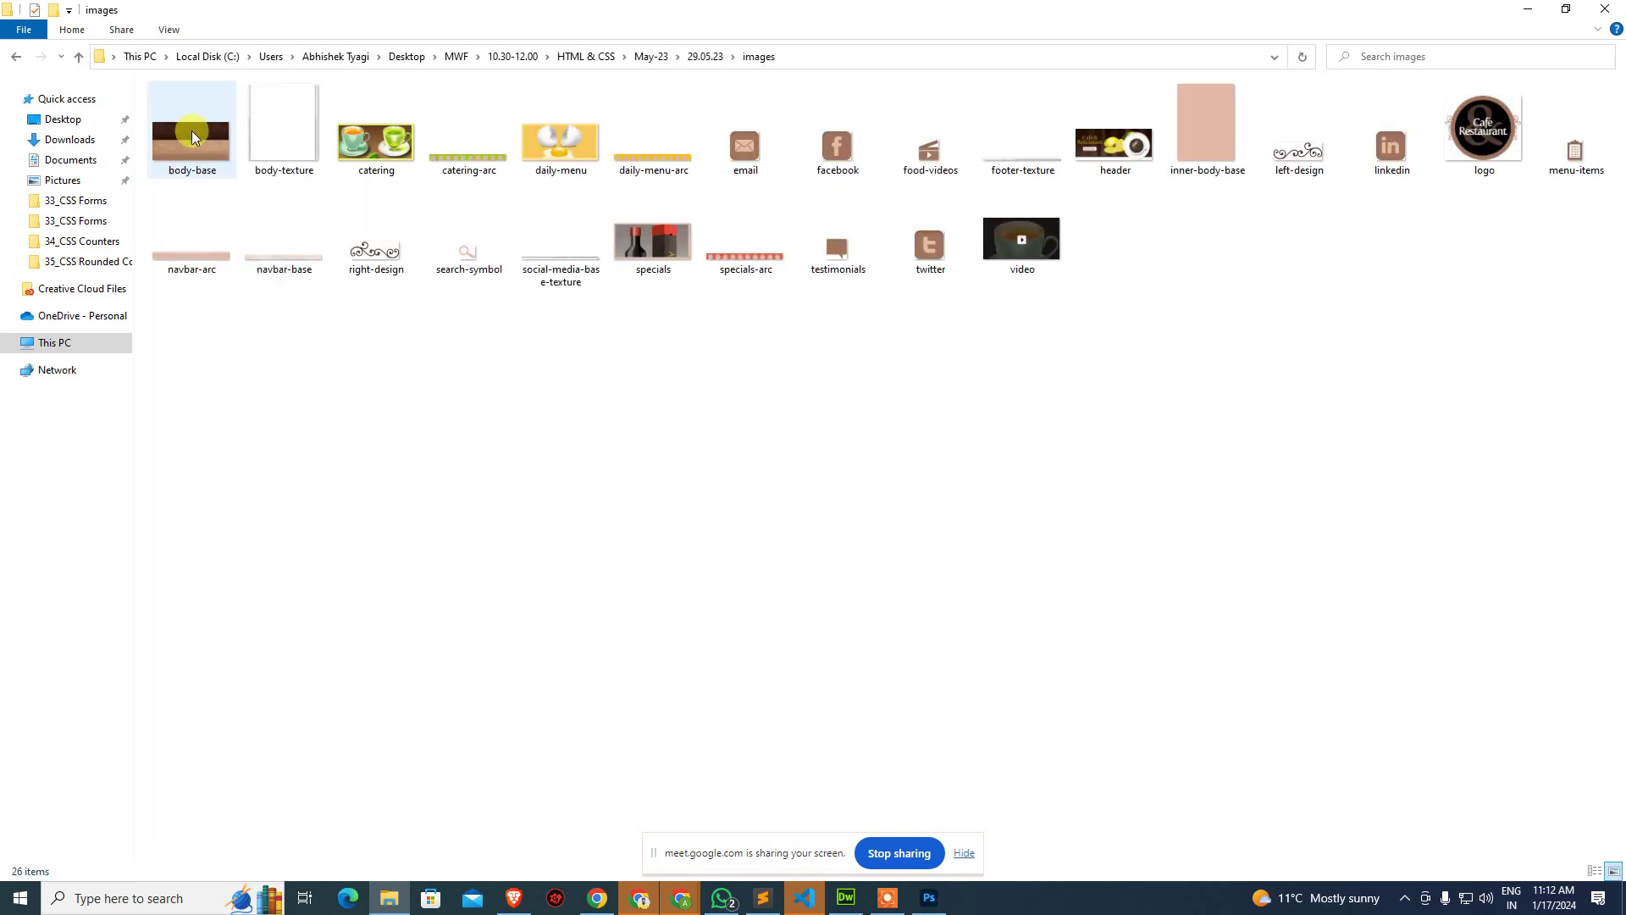
Find the header picture, copy the path of its images folder and switch back to Dreamweaver.
{"action": "left_click", "coordinate": [1119, 152]}
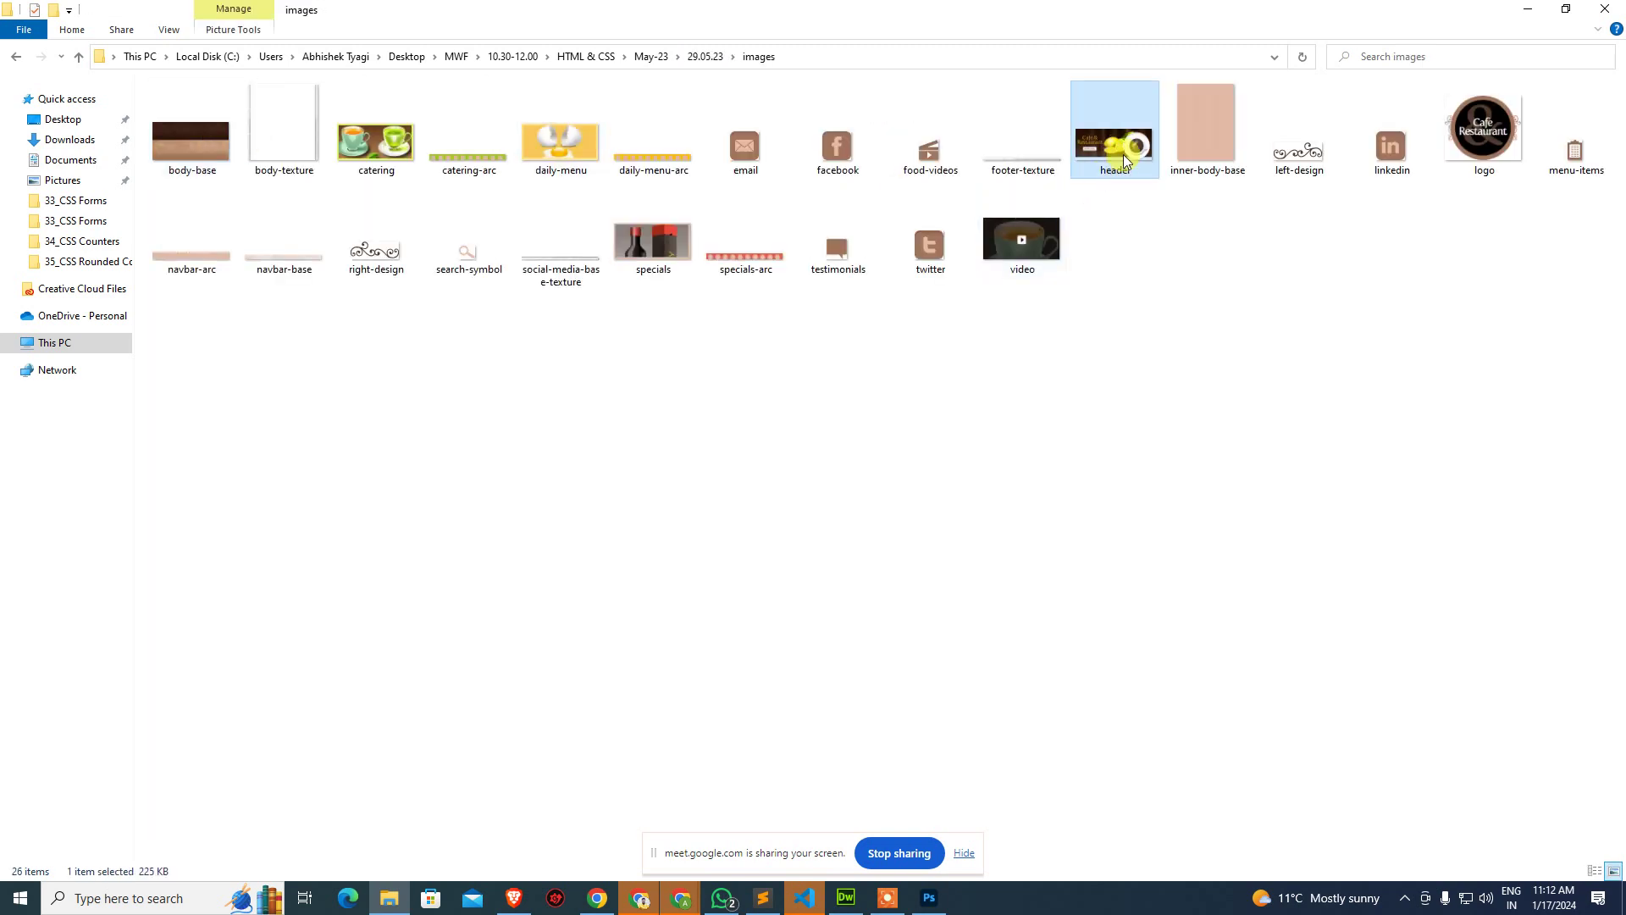
{"action": "left_click", "coordinate": [790, 56]}
{"action": "left_click", "coordinate": [838, 658]}
{"action": "left_click", "coordinate": [845, 898]}
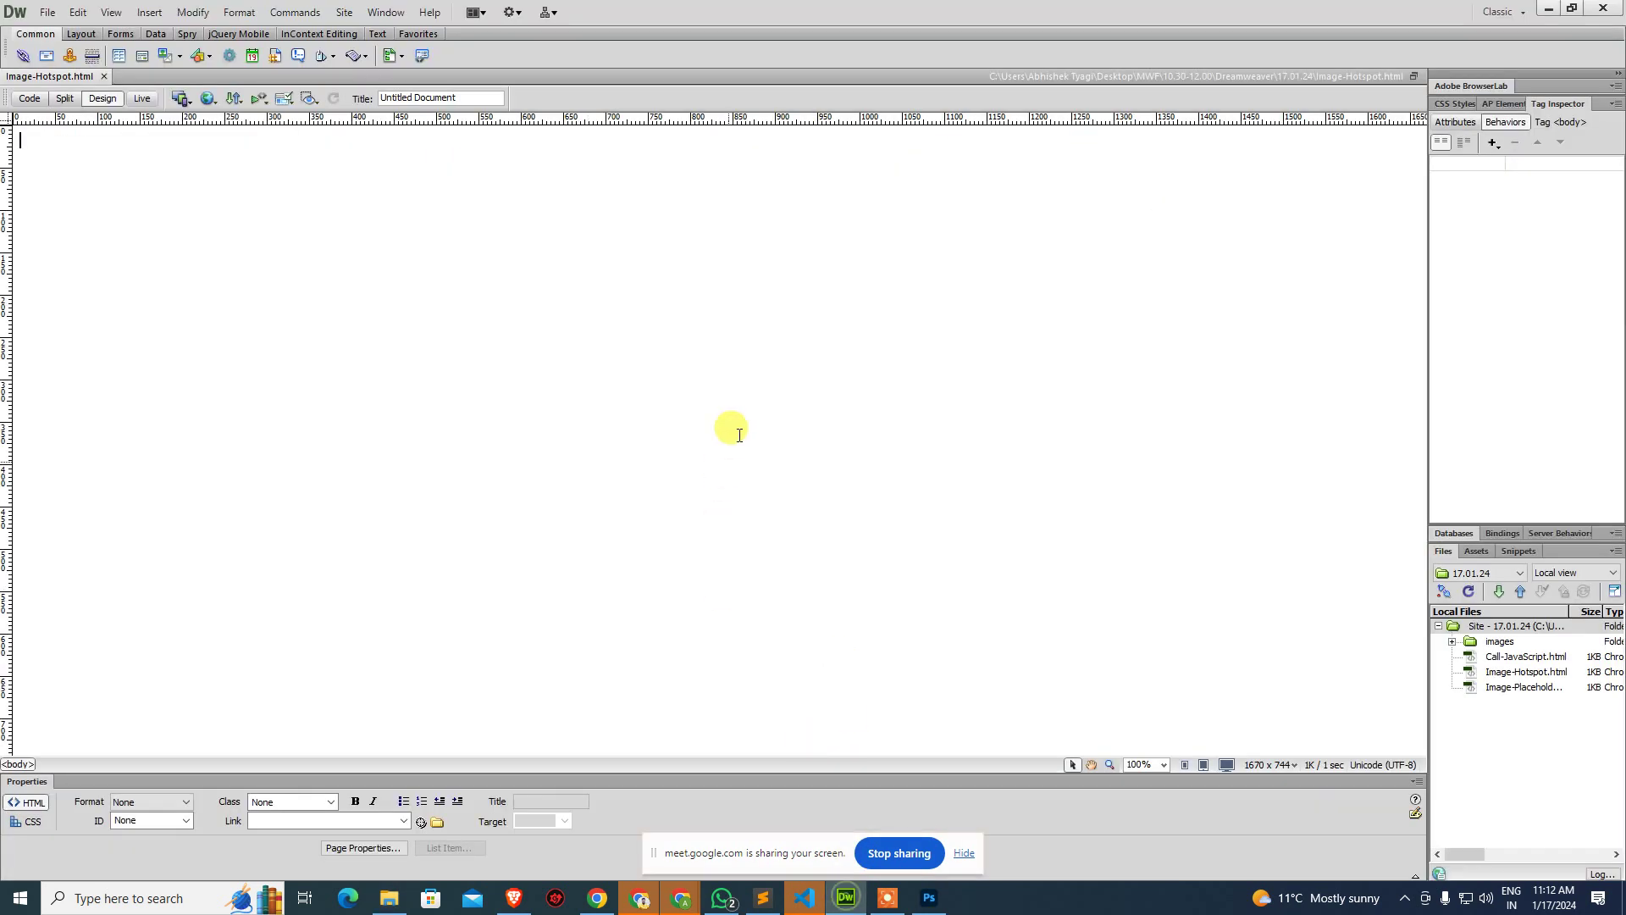
Start inserting an image and go to the copied path of the 29.05.23 images folder.
{"action": "key", "text": "ctrl+alt+t"}
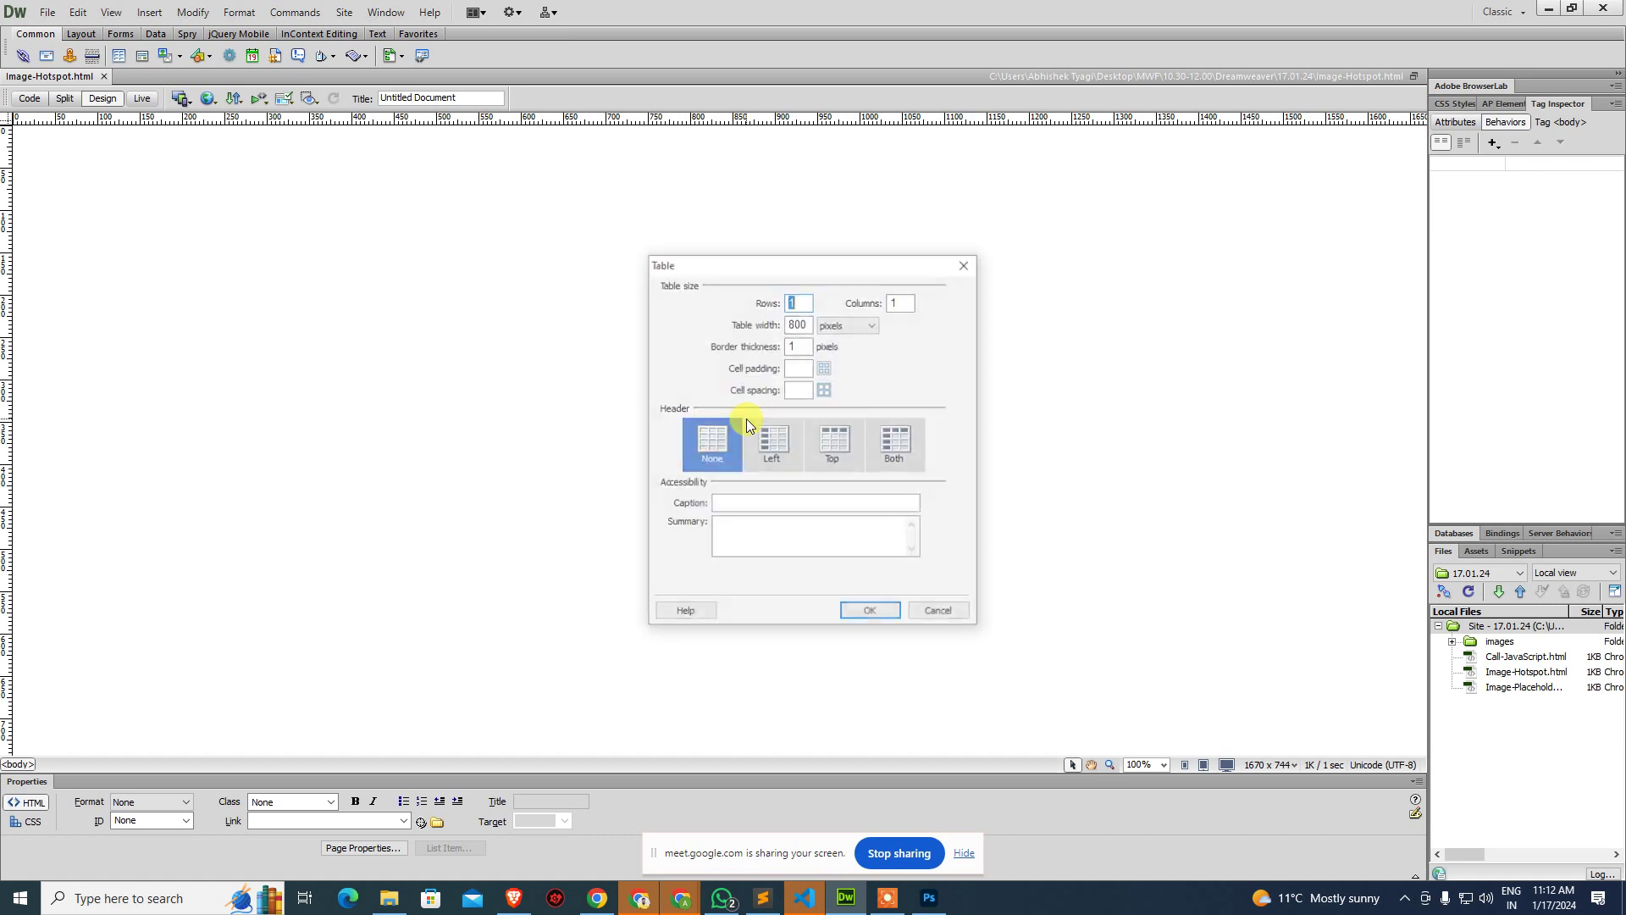
{"action": "key", "text": "Escape"}
{"action": "key", "text": "ctrl+alt+i"}
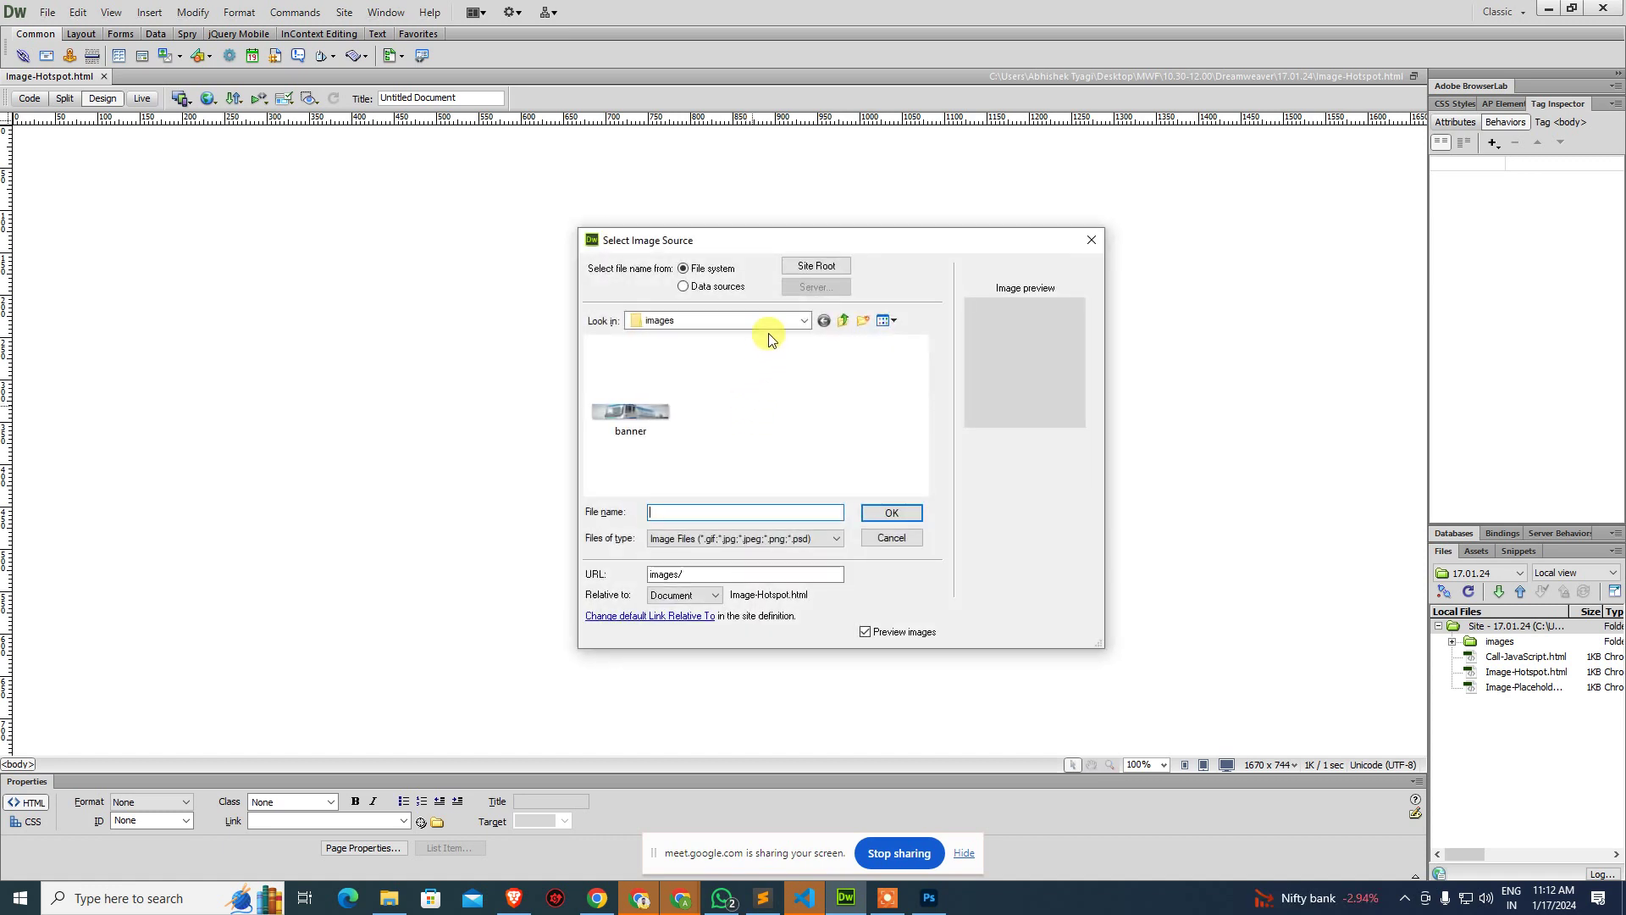
{"action": "left_click", "coordinate": [686, 321]}
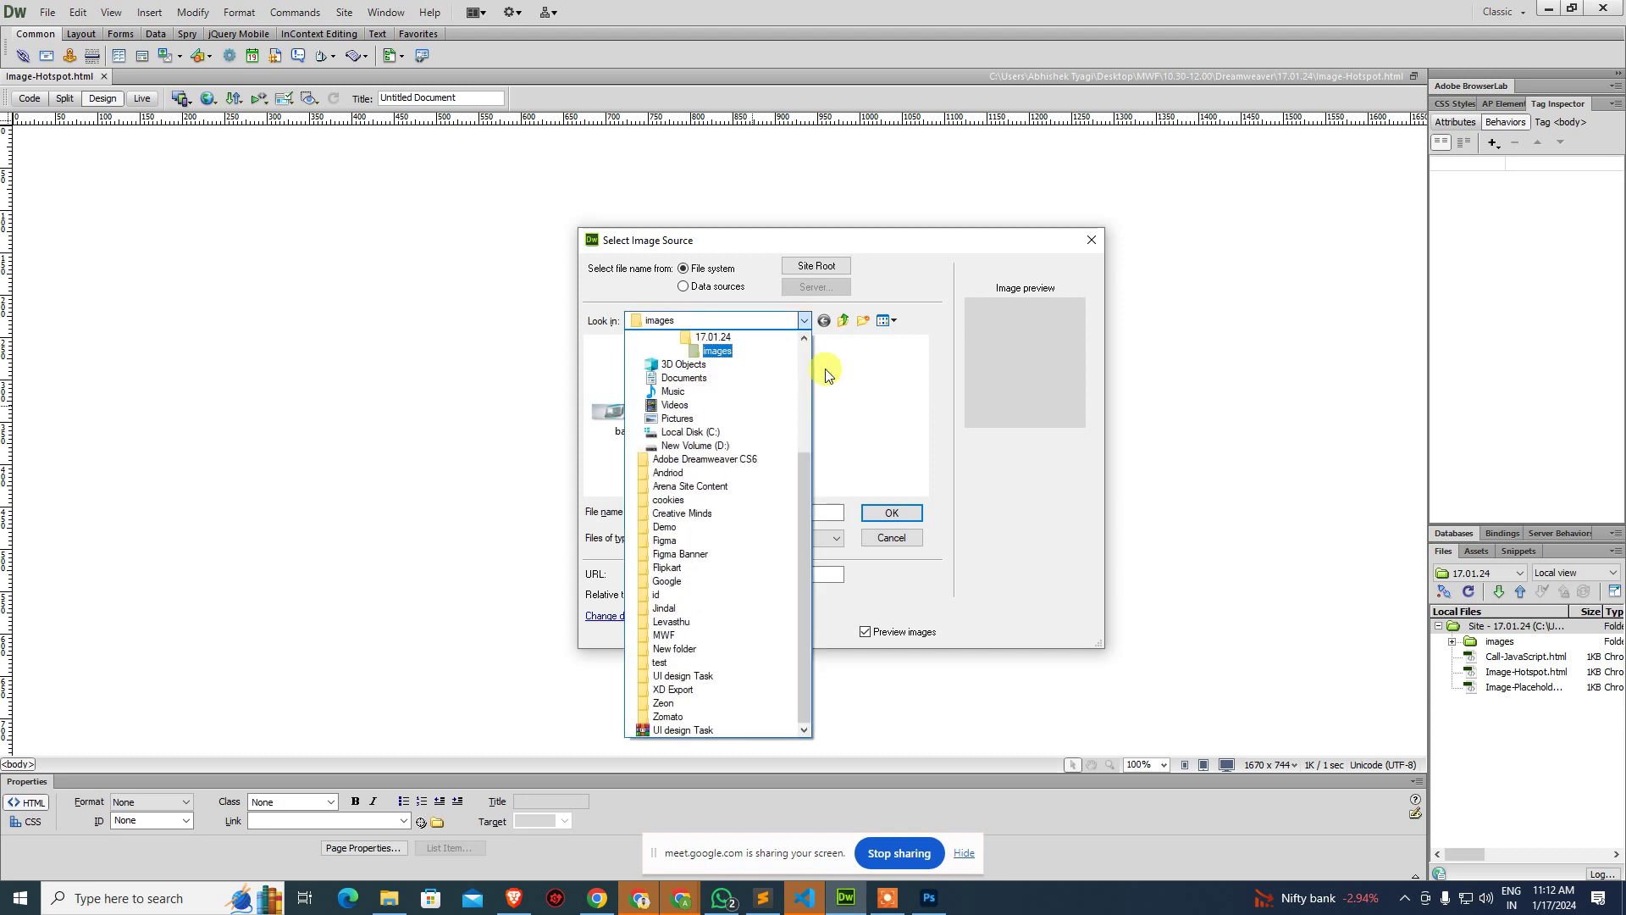
{"action": "left_click", "coordinate": [874, 412]}
{"action": "left_click", "coordinate": [775, 509]}
{"action": "type", "text": "C:\\Users\\Abhishek Tyagi\\Desktop\\MWF\\10.30-12.00\\HTML & CSS\\May-23\\19.05.23\\images"}
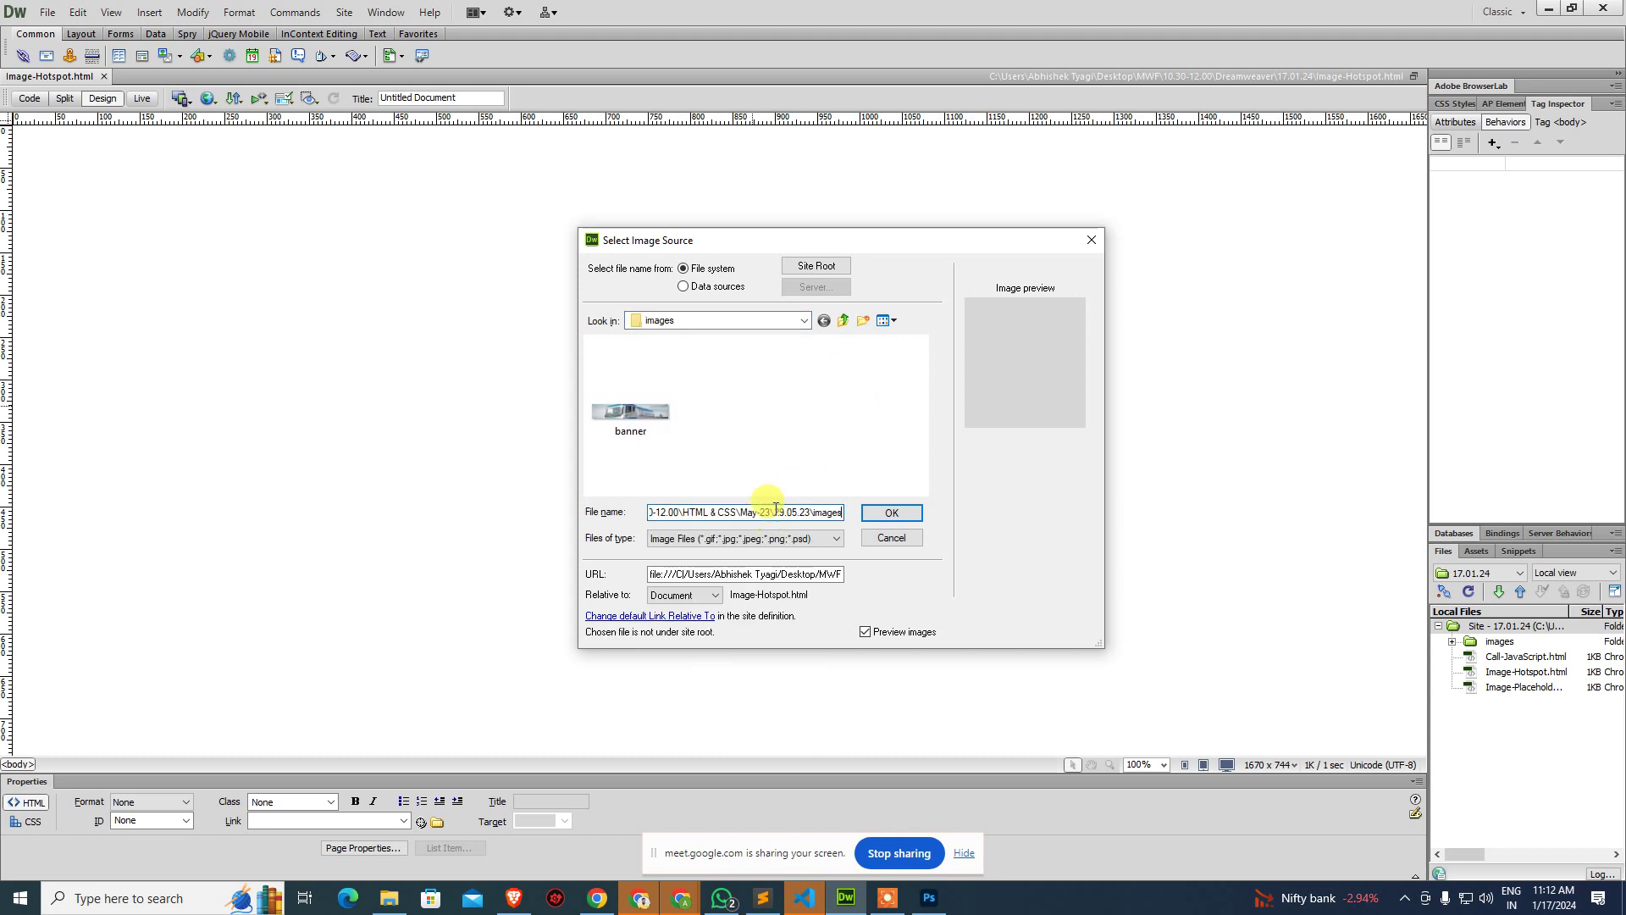
{"action": "key", "text": "Return"}
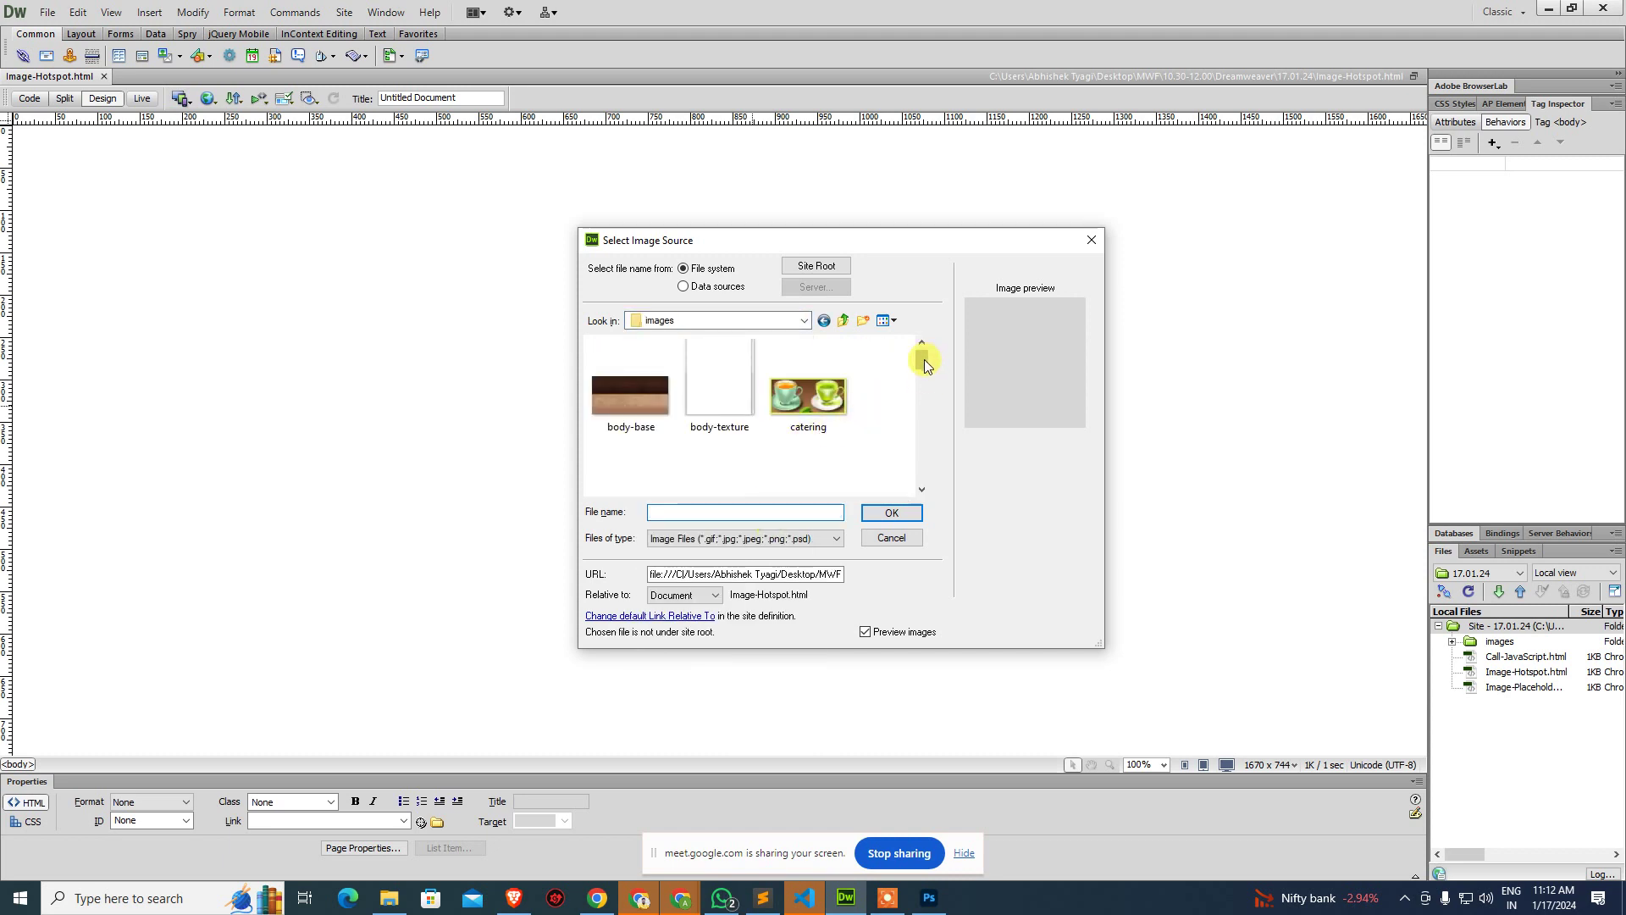
Insert the header picture without accessibility attributes, copying it into the site's images folder, and check that folder in the site files.
{"action": "left_click_drag", "start_coordinate": [923, 360], "coordinate": [922, 405]}
{"action": "left_click", "coordinate": [721, 389]}
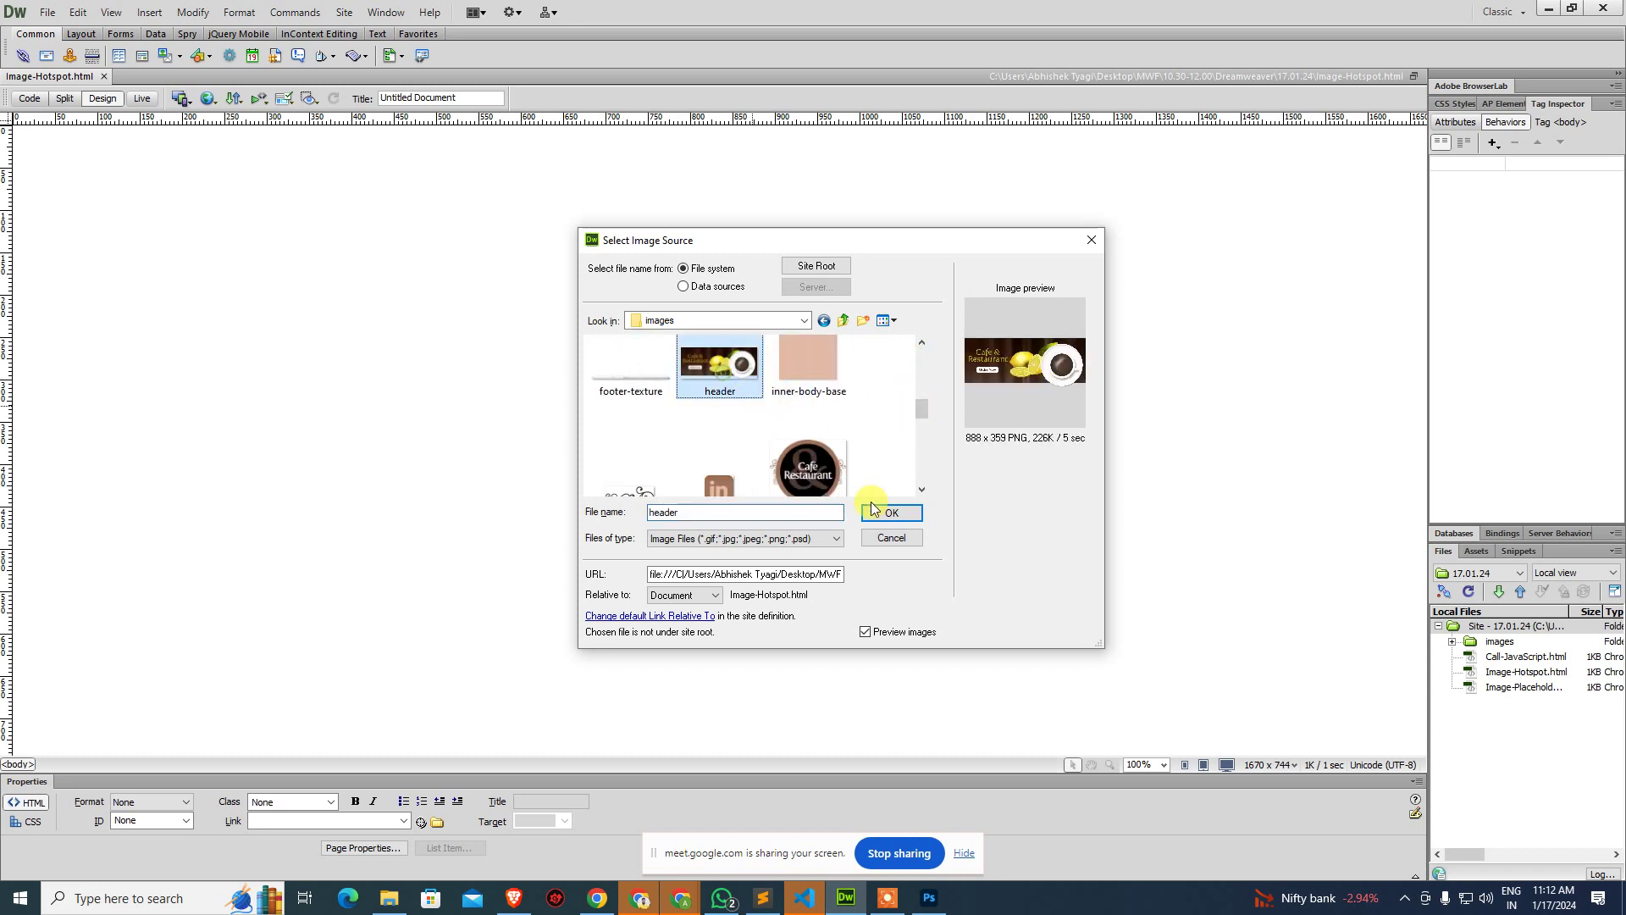
{"action": "left_click", "coordinate": [890, 514]}
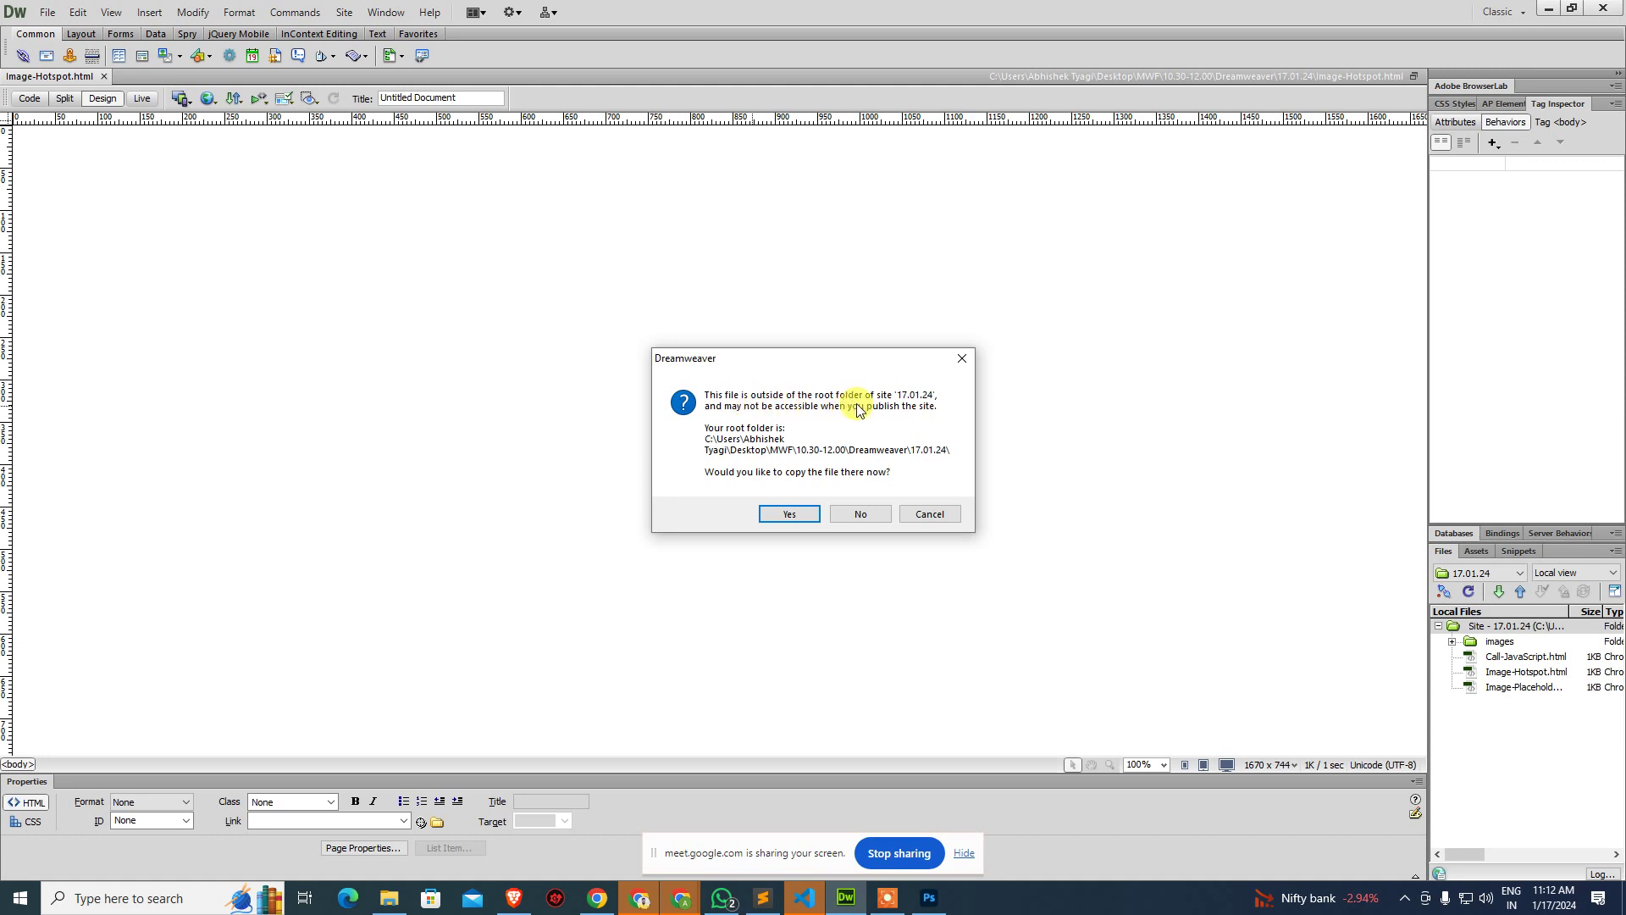
{"action": "left_click", "coordinate": [790, 515]}
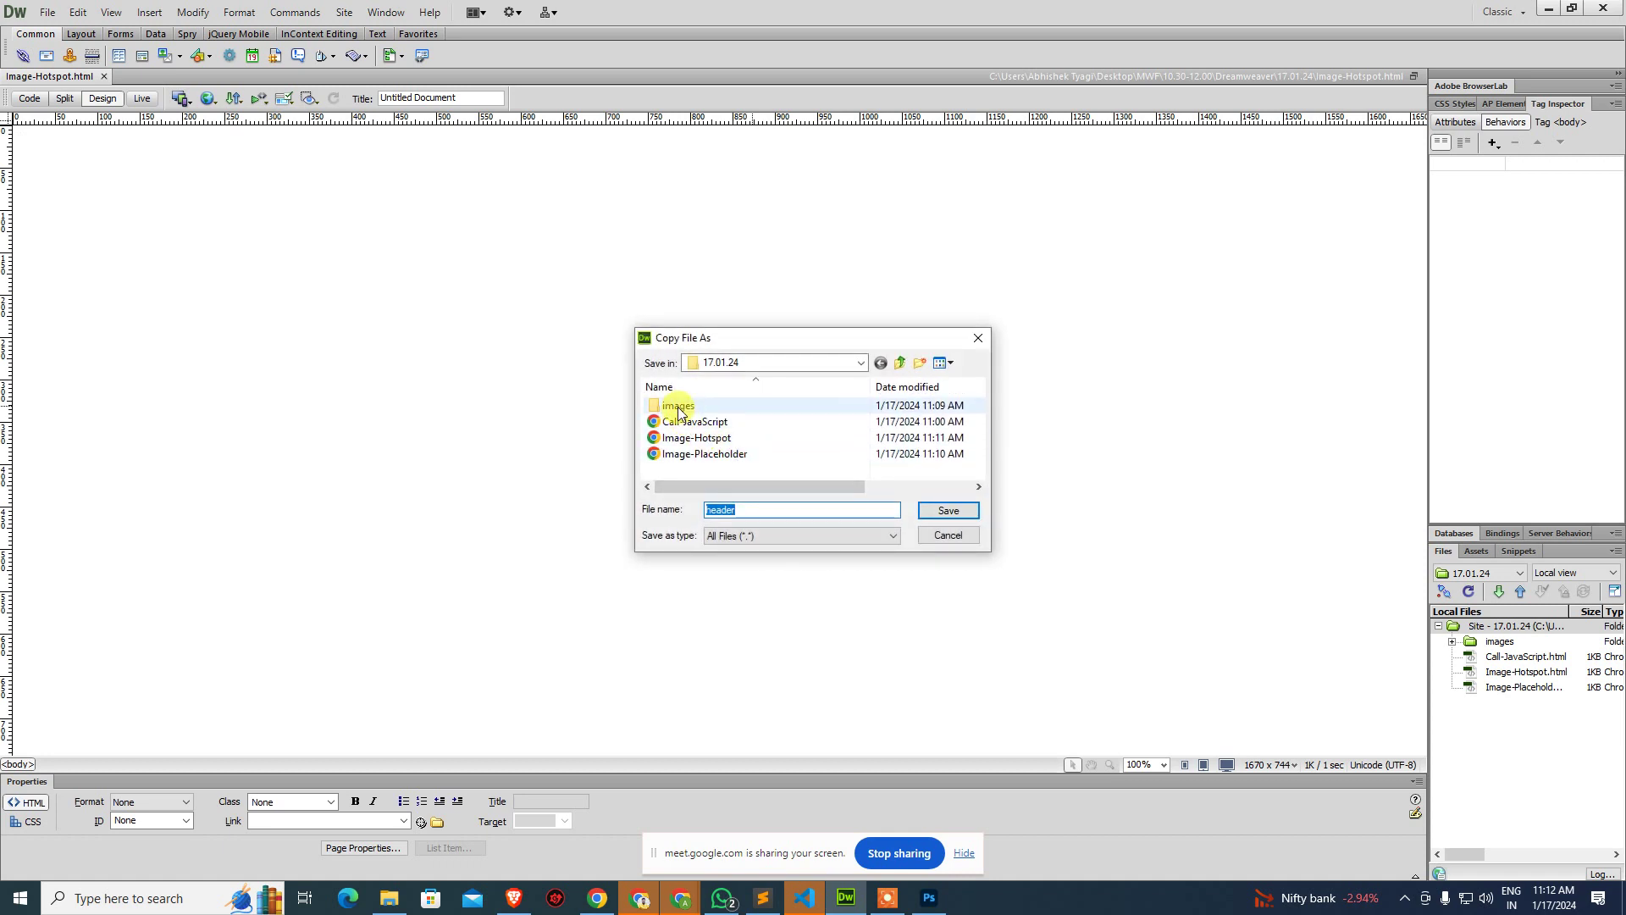
{"action": "double_click", "coordinate": [678, 406]}
{"action": "left_click", "coordinate": [947, 510]}
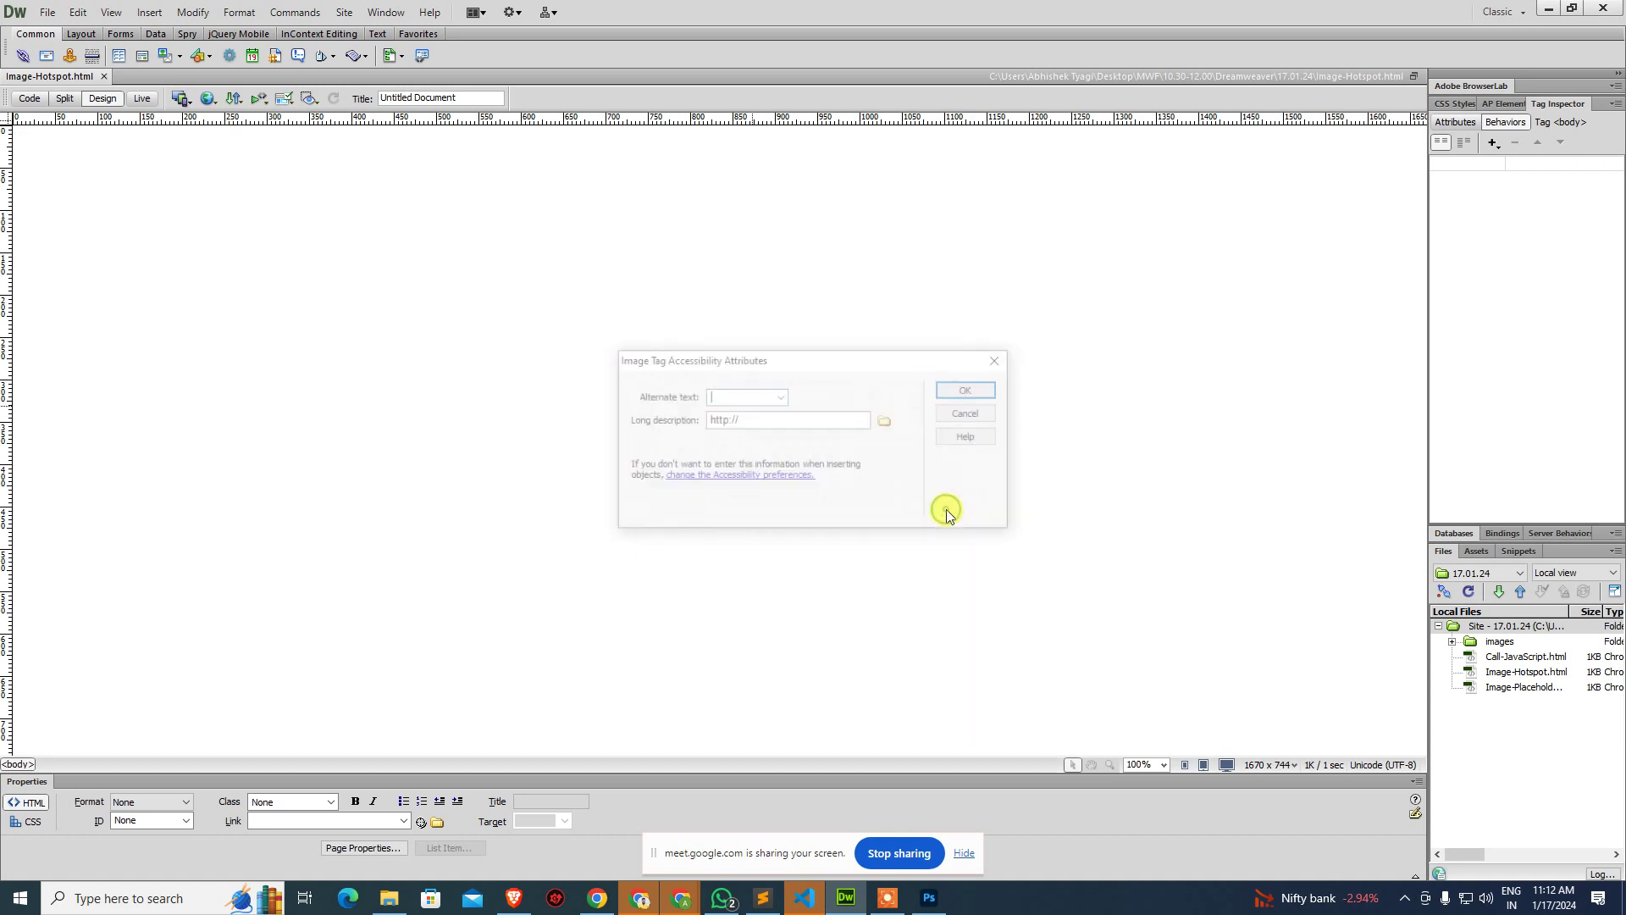
{"action": "left_click", "coordinate": [964, 413]}
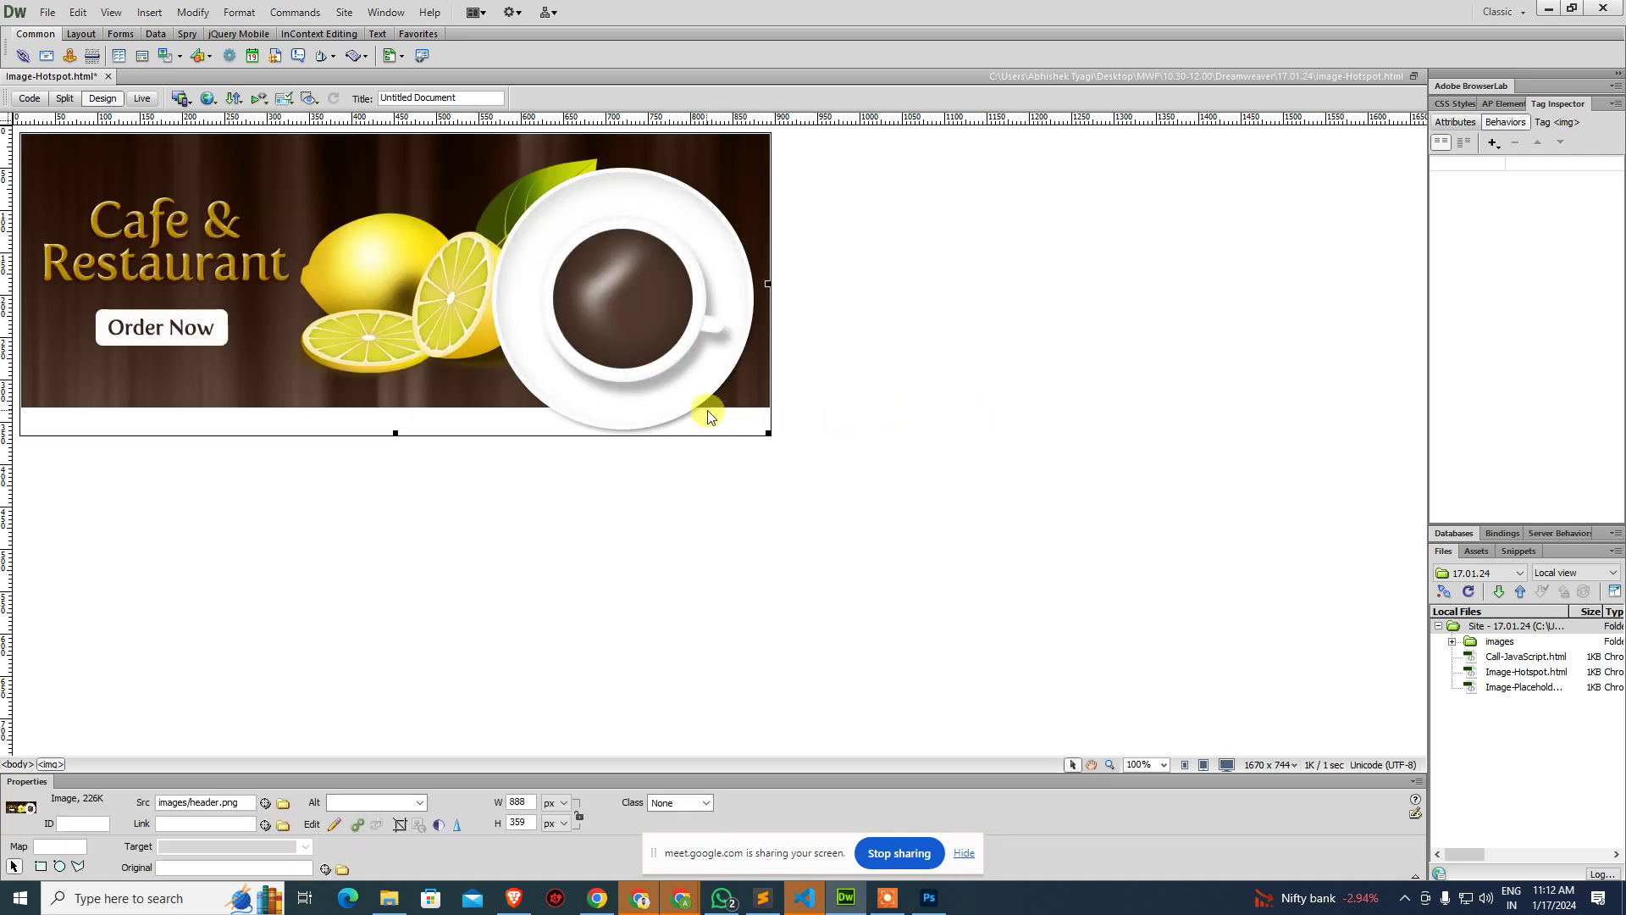
{"action": "left_click", "coordinate": [1452, 642]}
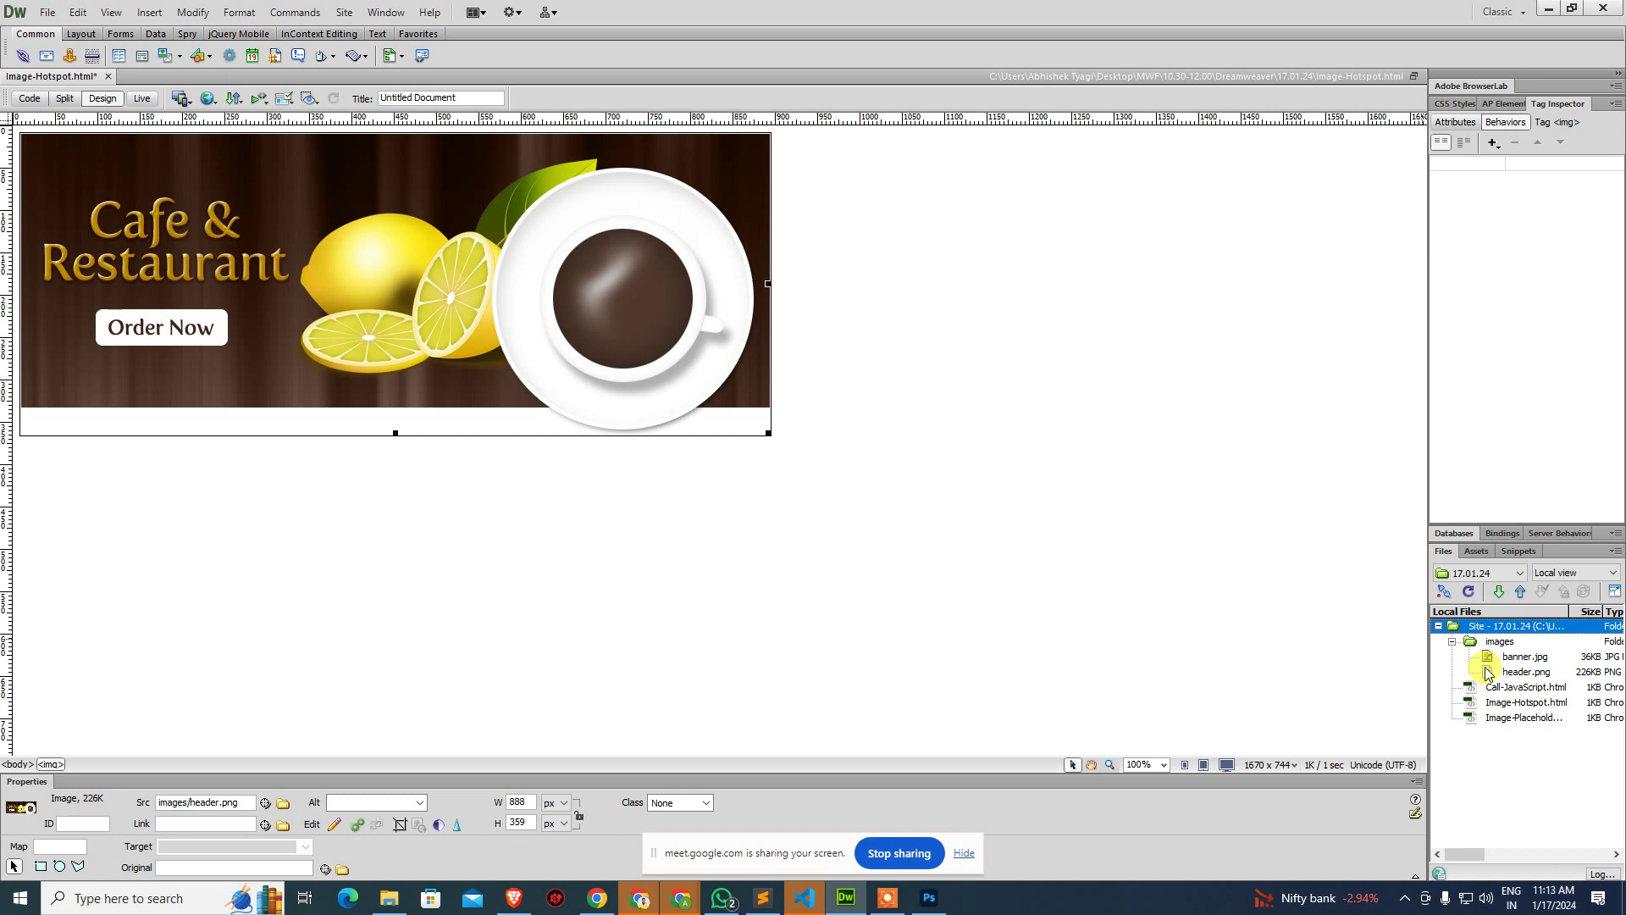
{"action": "left_click", "coordinate": [567, 613]}
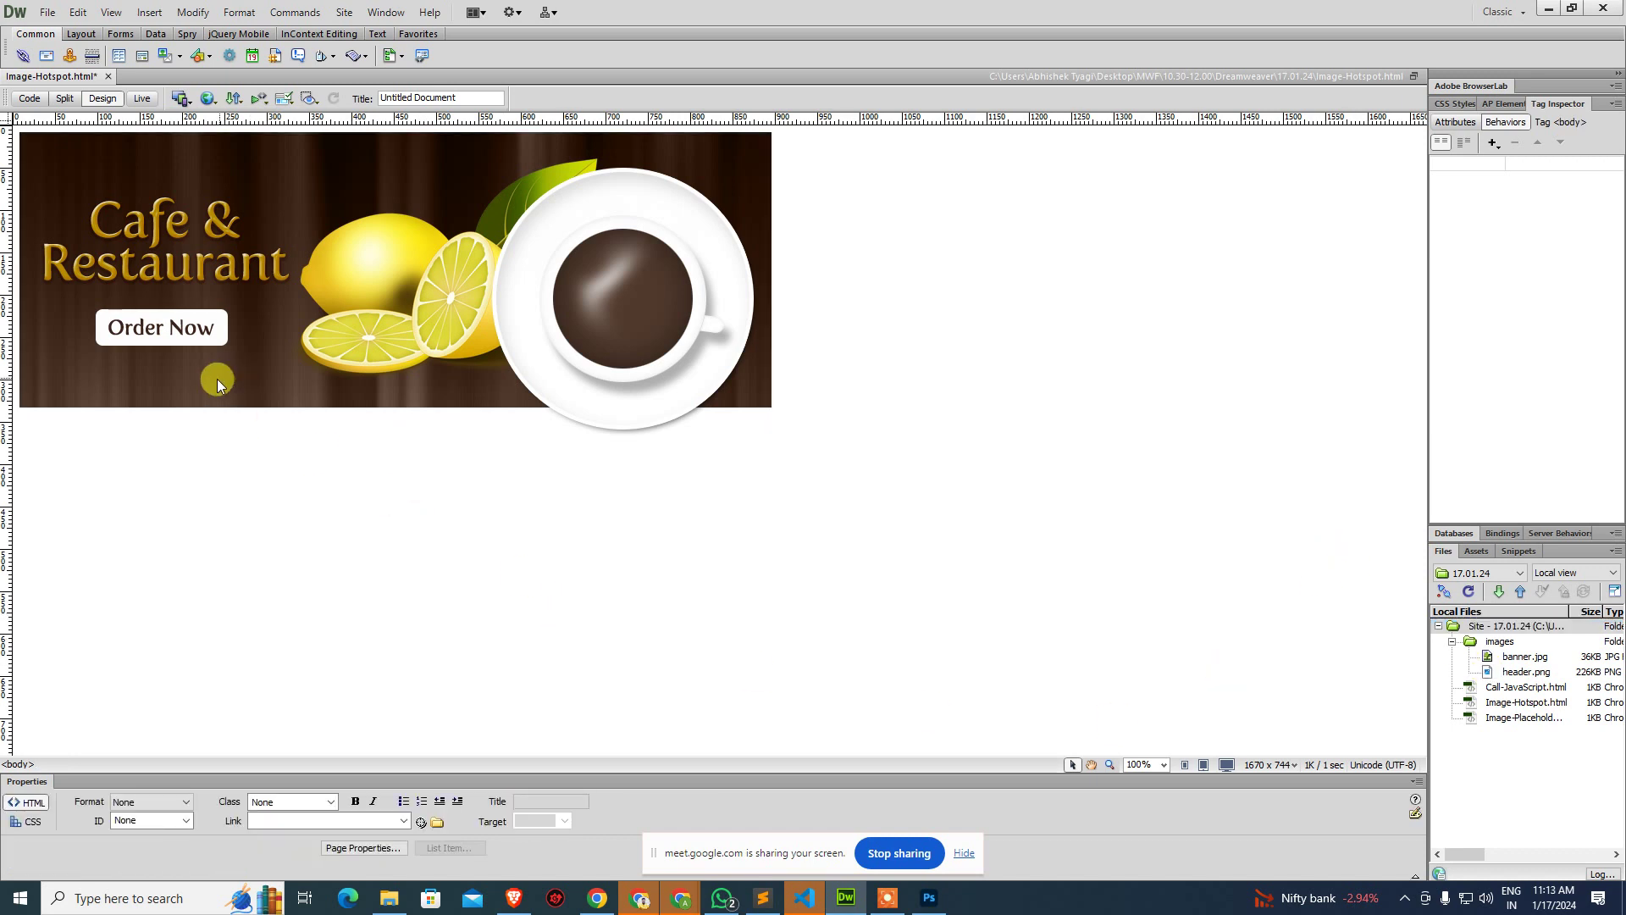
Link the whole header picture to #, then save the page and preview it in the browser.
{"action": "left_click", "coordinate": [243, 358]}
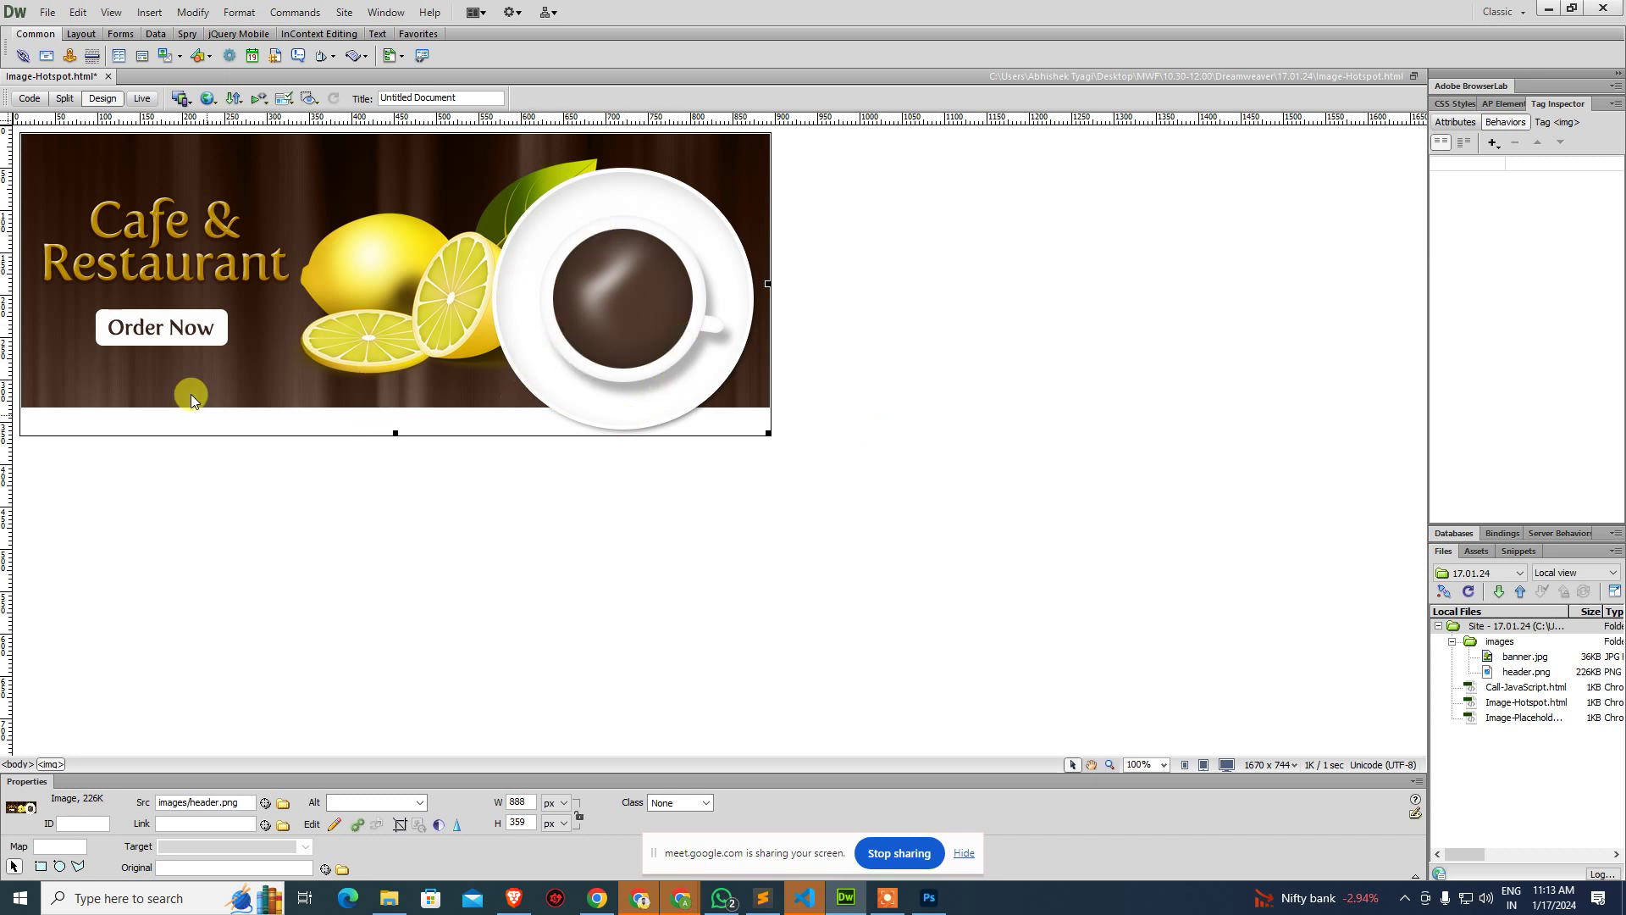
{"action": "left_click", "coordinate": [197, 823]}
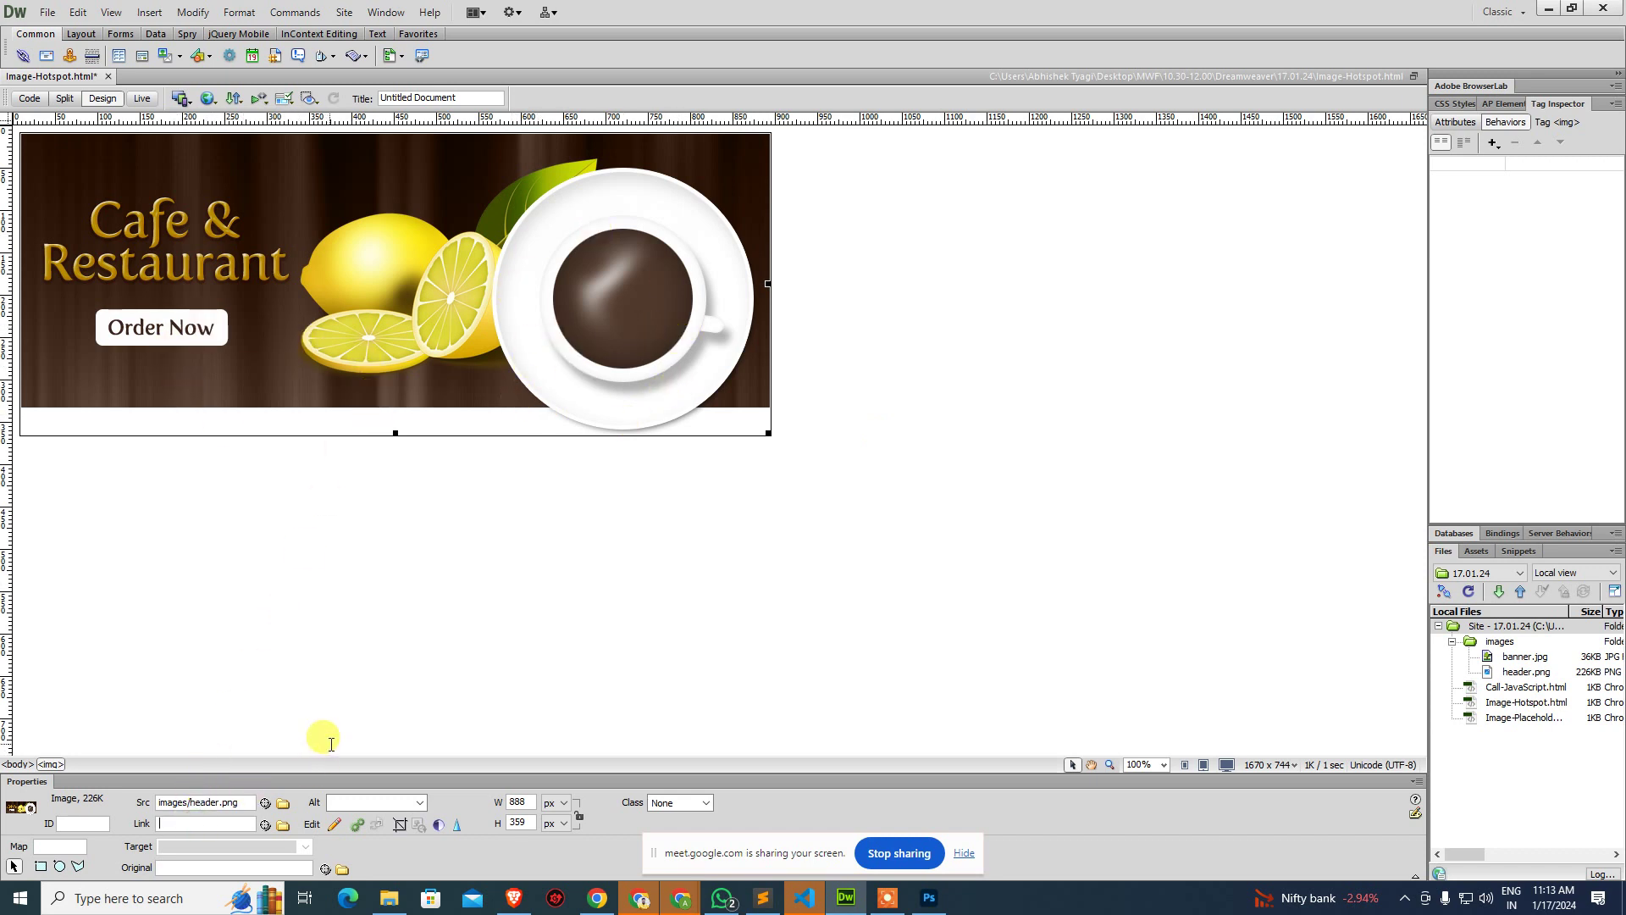
{"action": "type", "text": "#"}
{"action": "key", "text": "Return"}
{"action": "key", "text": "ctrl+s"}
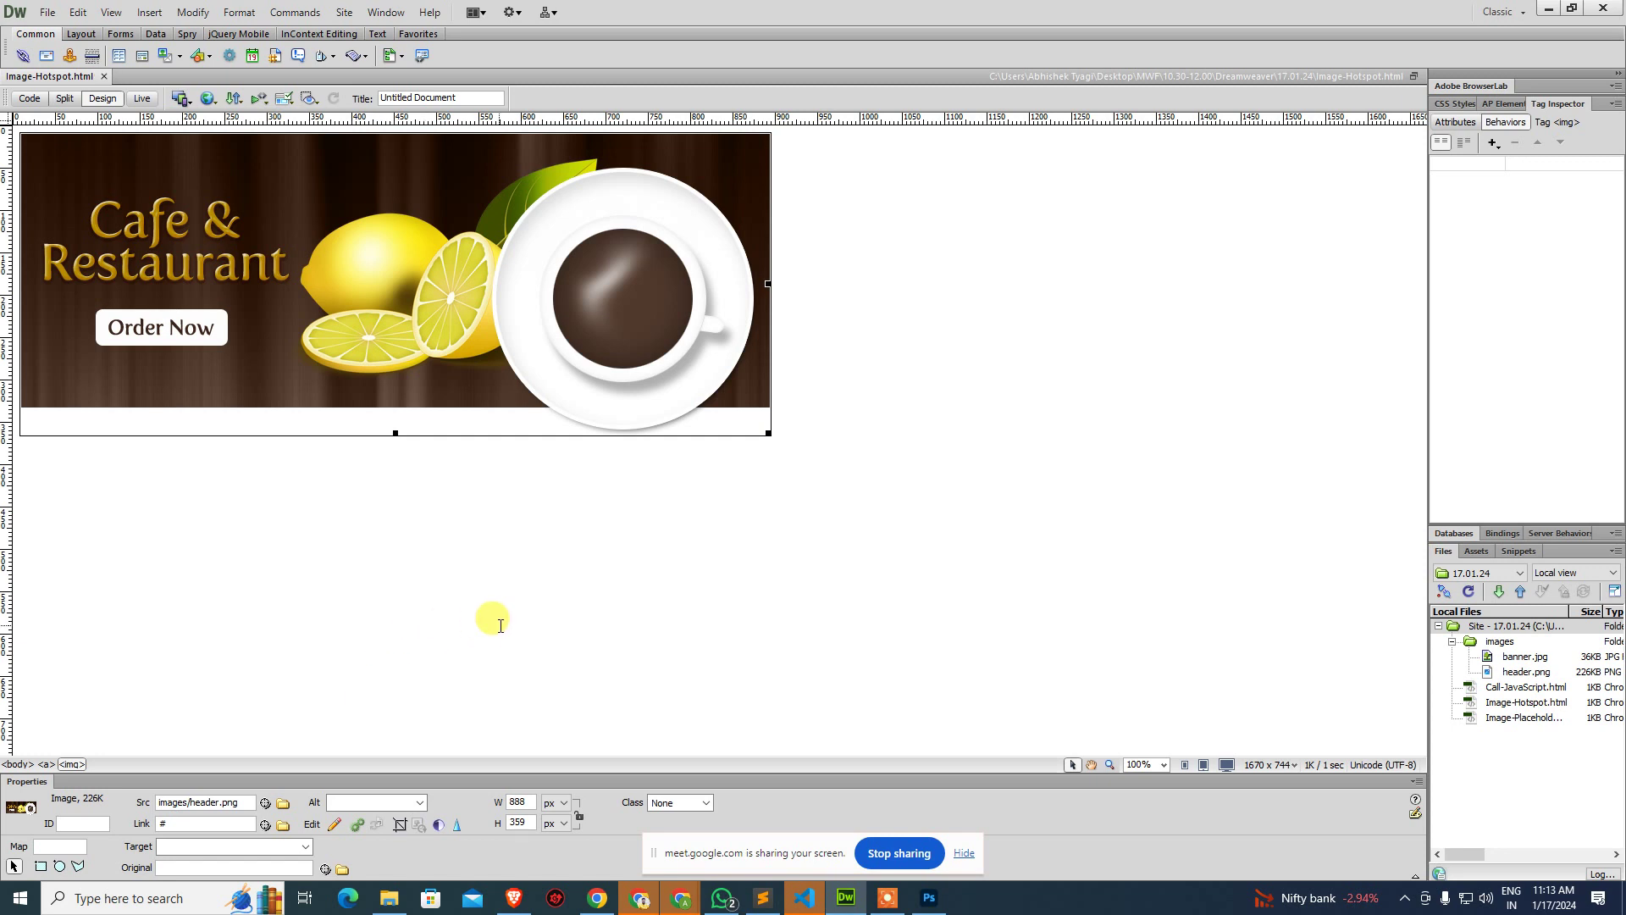
{"action": "key", "text": "F12"}
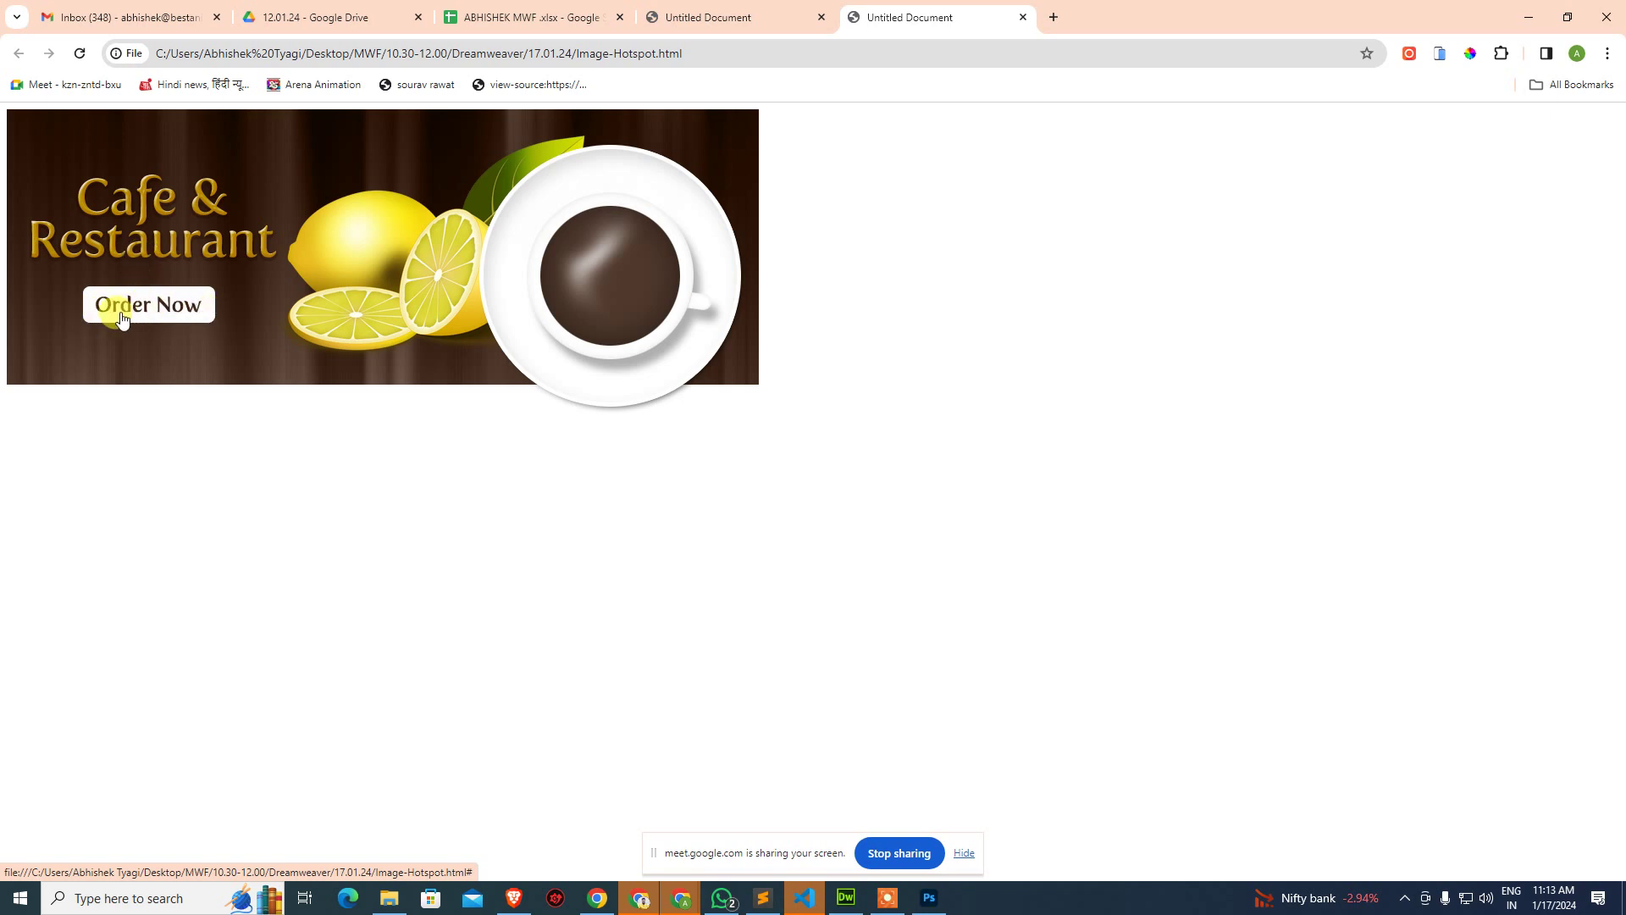
{"action": "key", "text": "alt+Tab"}
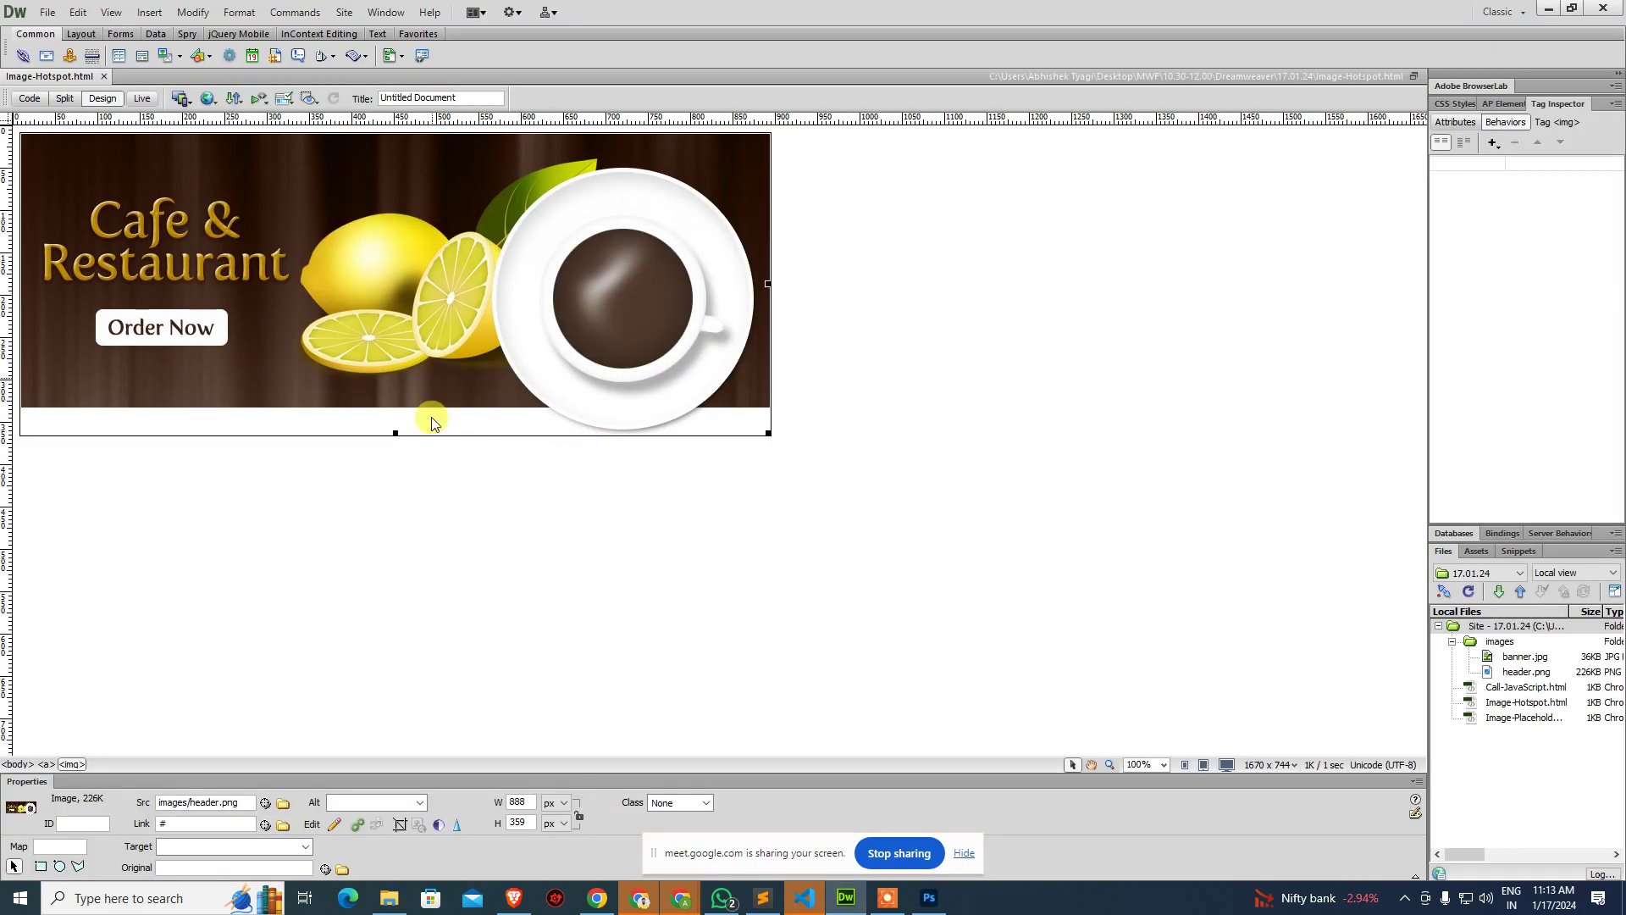
Remove the link from the whole header picture, then save the page and preview it in the browser.
{"action": "left_click", "coordinate": [191, 823]}
{"action": "key", "text": "BackSpace"}
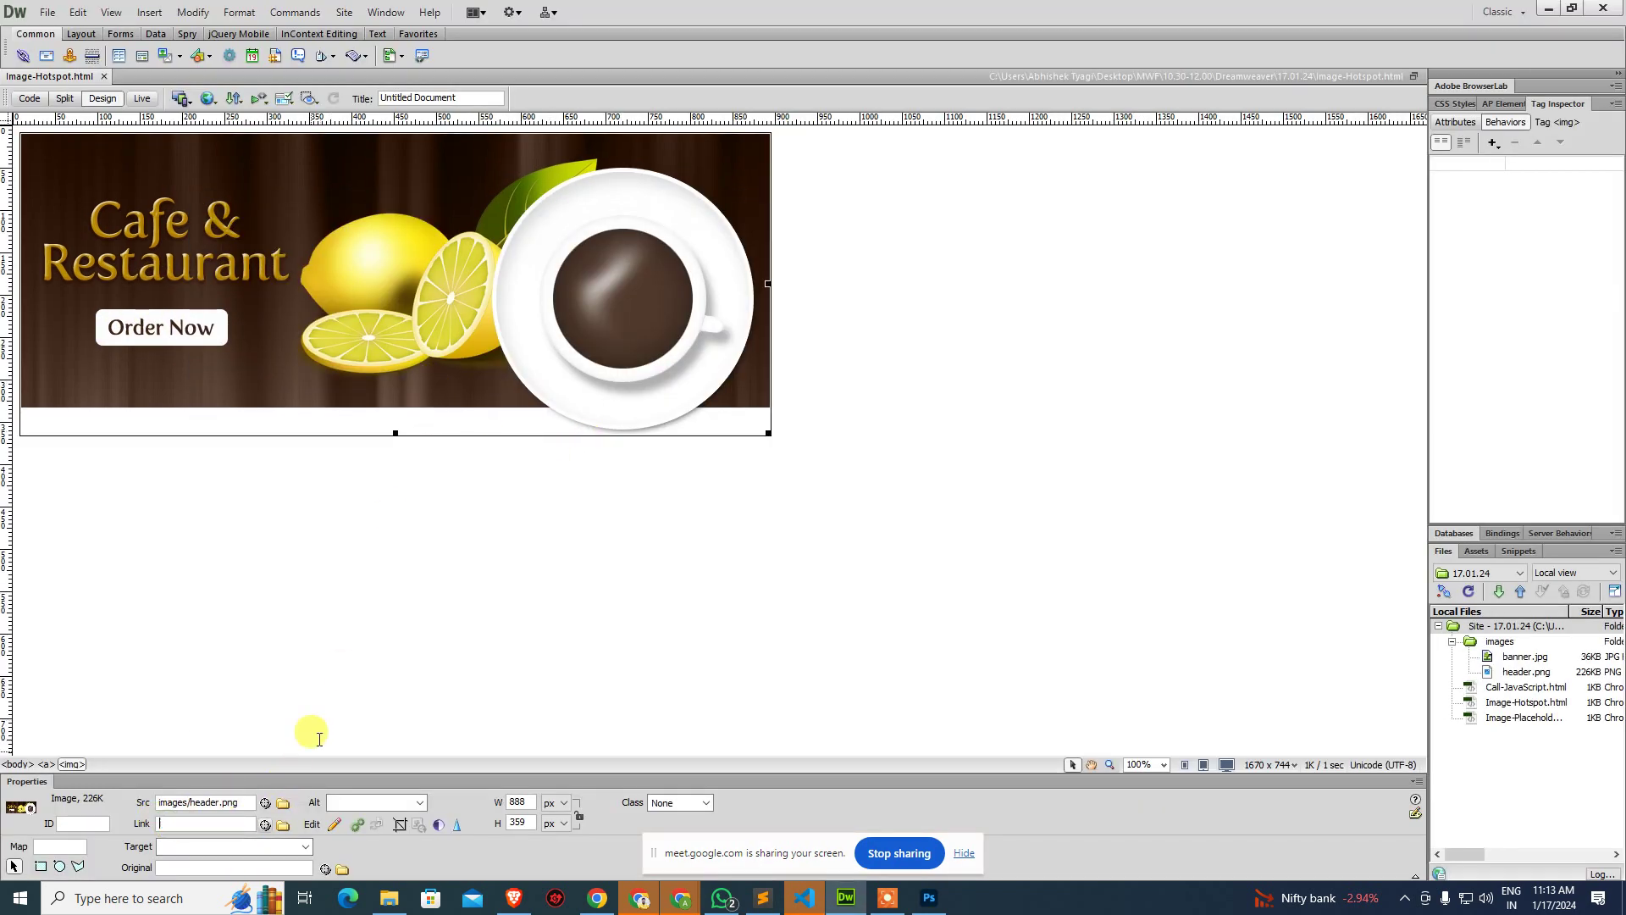
{"action": "left_click", "coordinate": [320, 738]}
{"action": "left_click", "coordinate": [358, 338]}
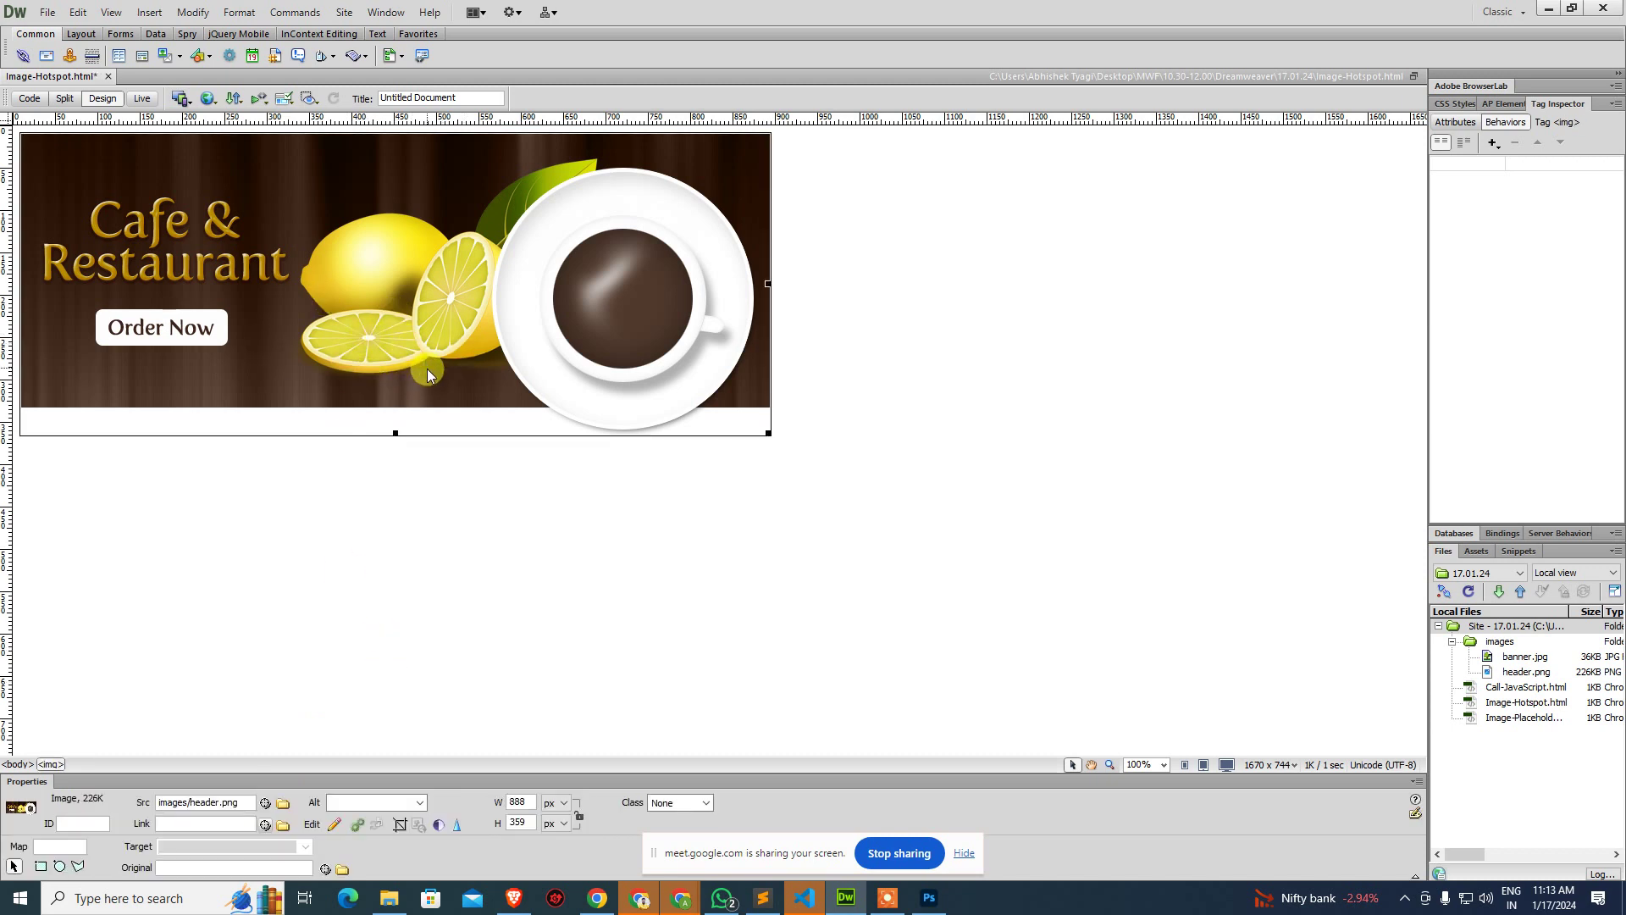
{"action": "key", "text": "F12"}
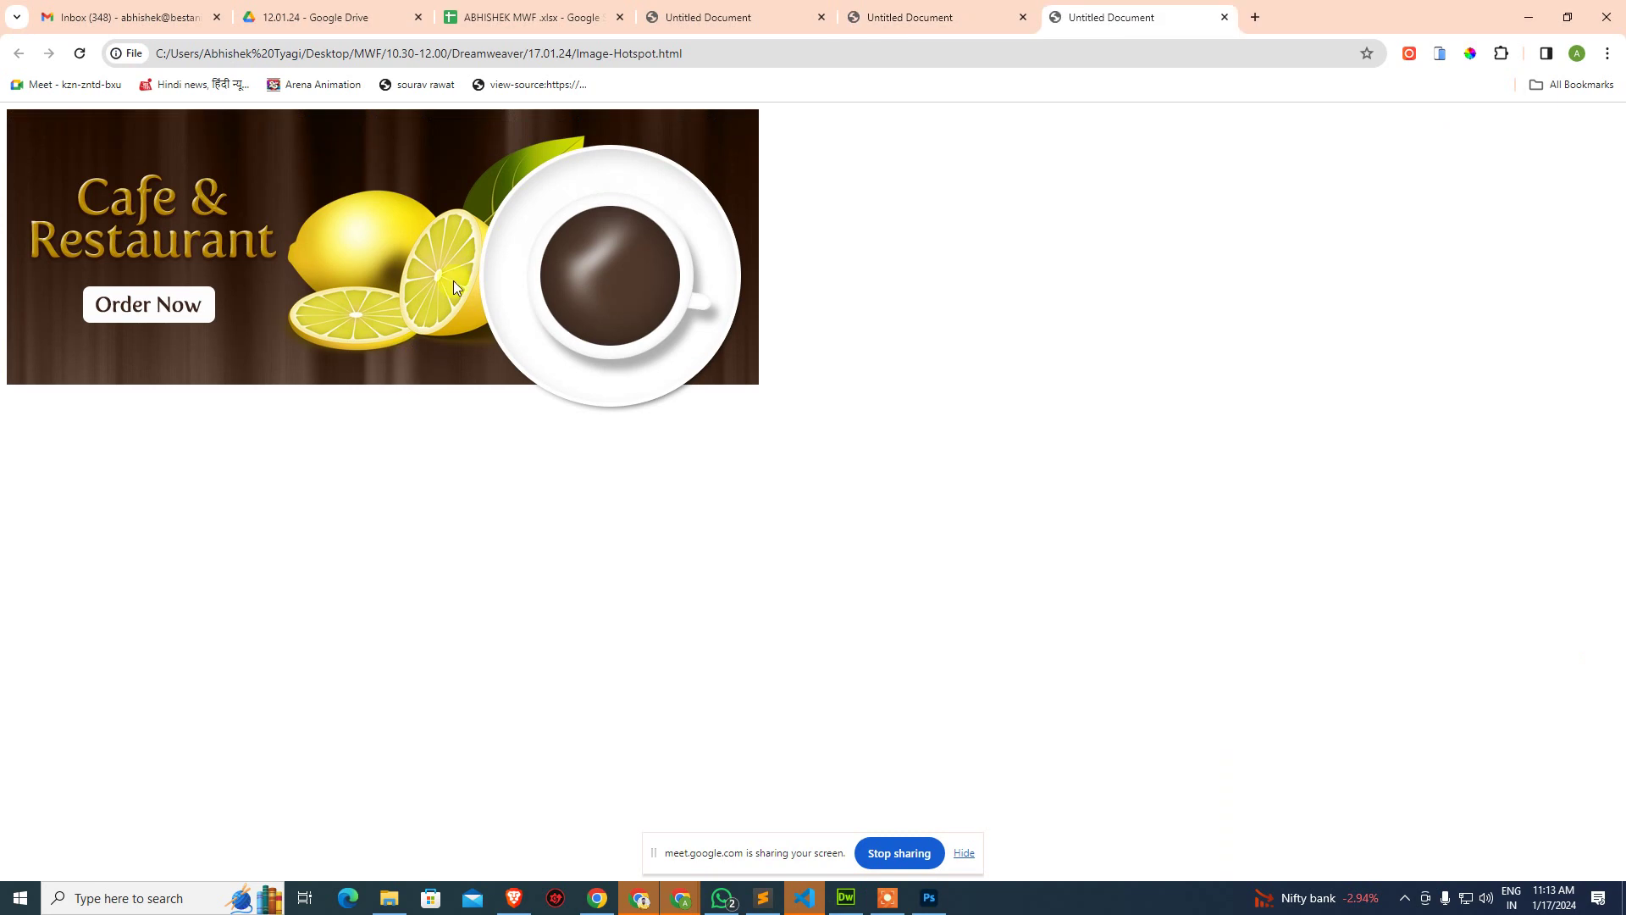
Close two of the open preview pages in the browser and switch back to Dreamweaver.
{"action": "key", "text": "ctrl+w"}
{"action": "key", "text": "ctrl+w"}
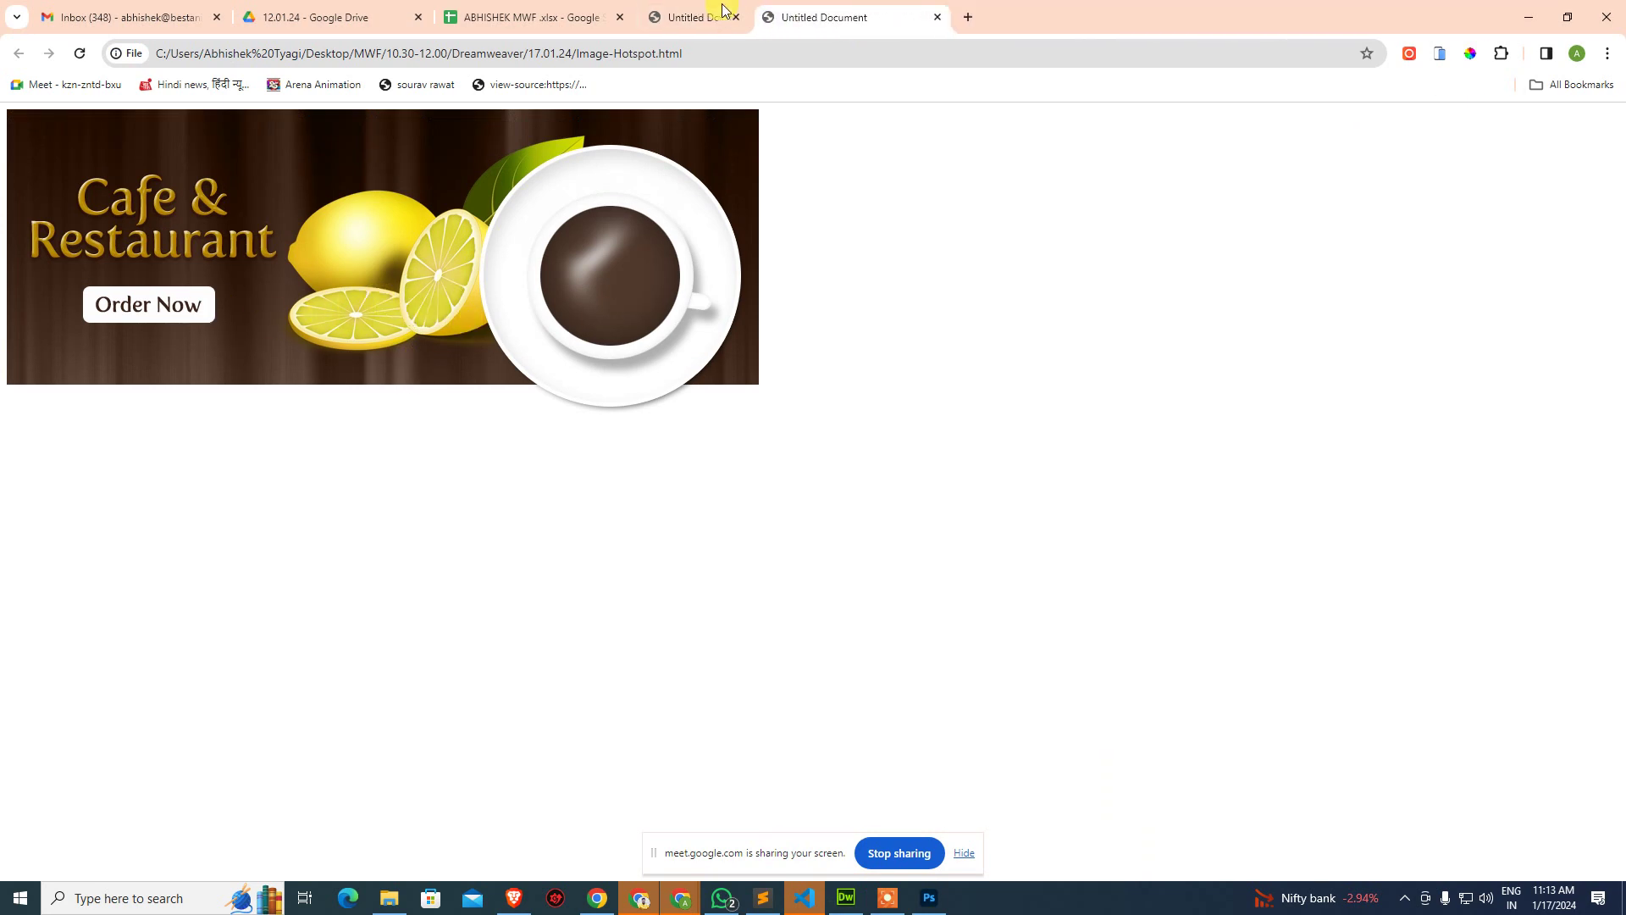
{"action": "key", "text": "alt+Tab"}
{"action": "left_click", "coordinate": [454, 590]}
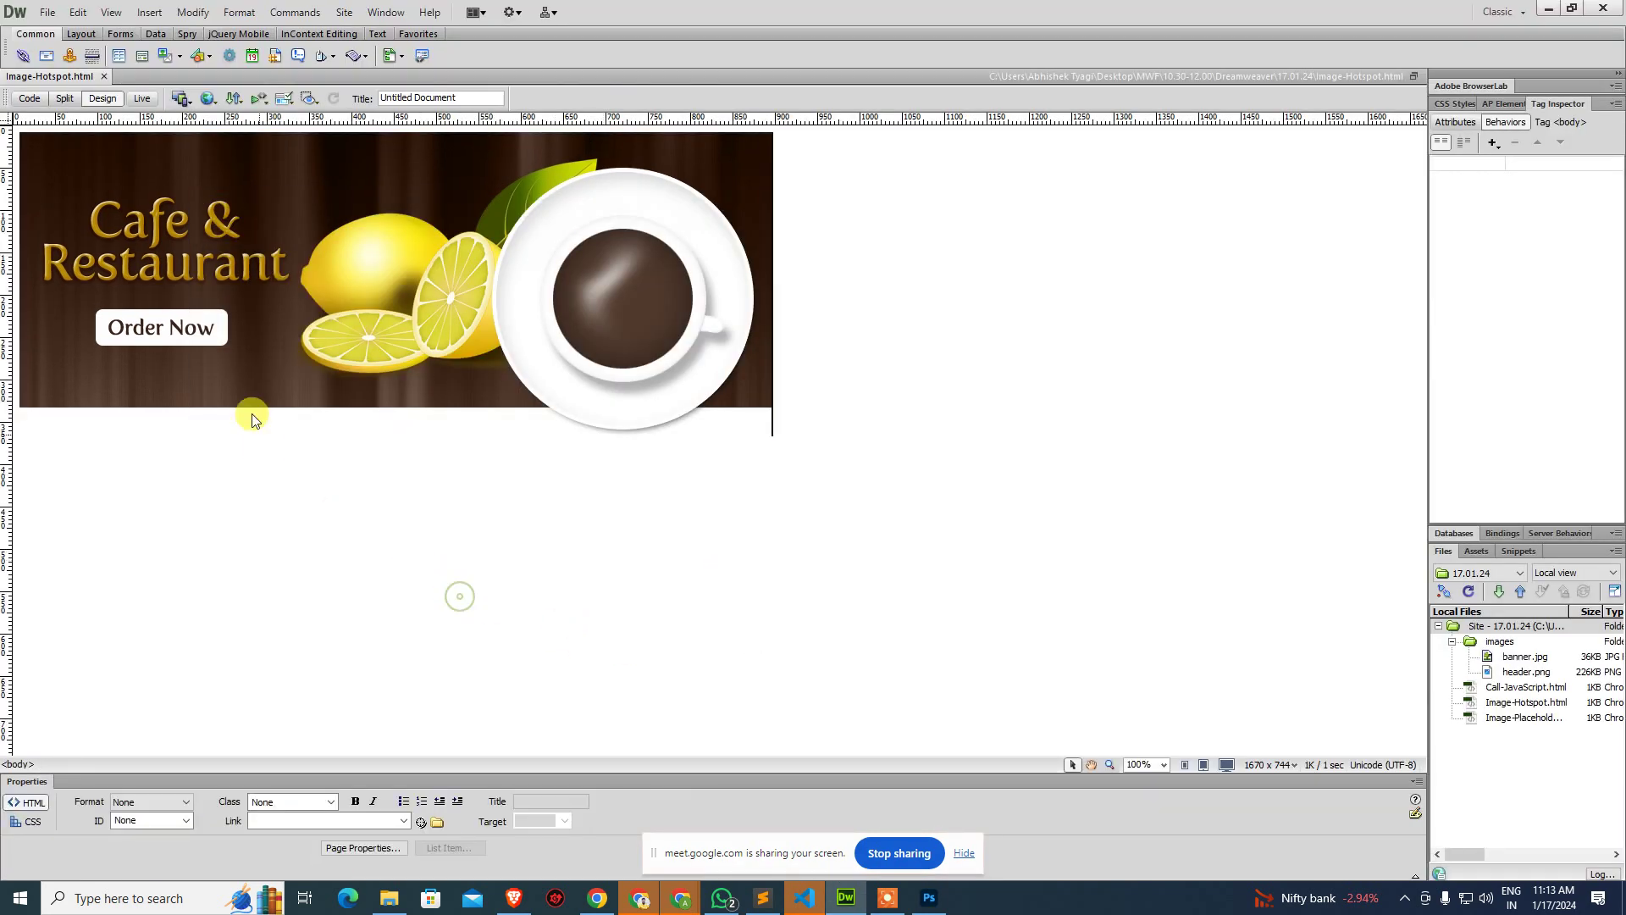
Draw a rectangular hotspot of about 155 by 41 px over the Order Now button, keeping its link as #.
{"action": "left_click", "coordinate": [220, 339]}
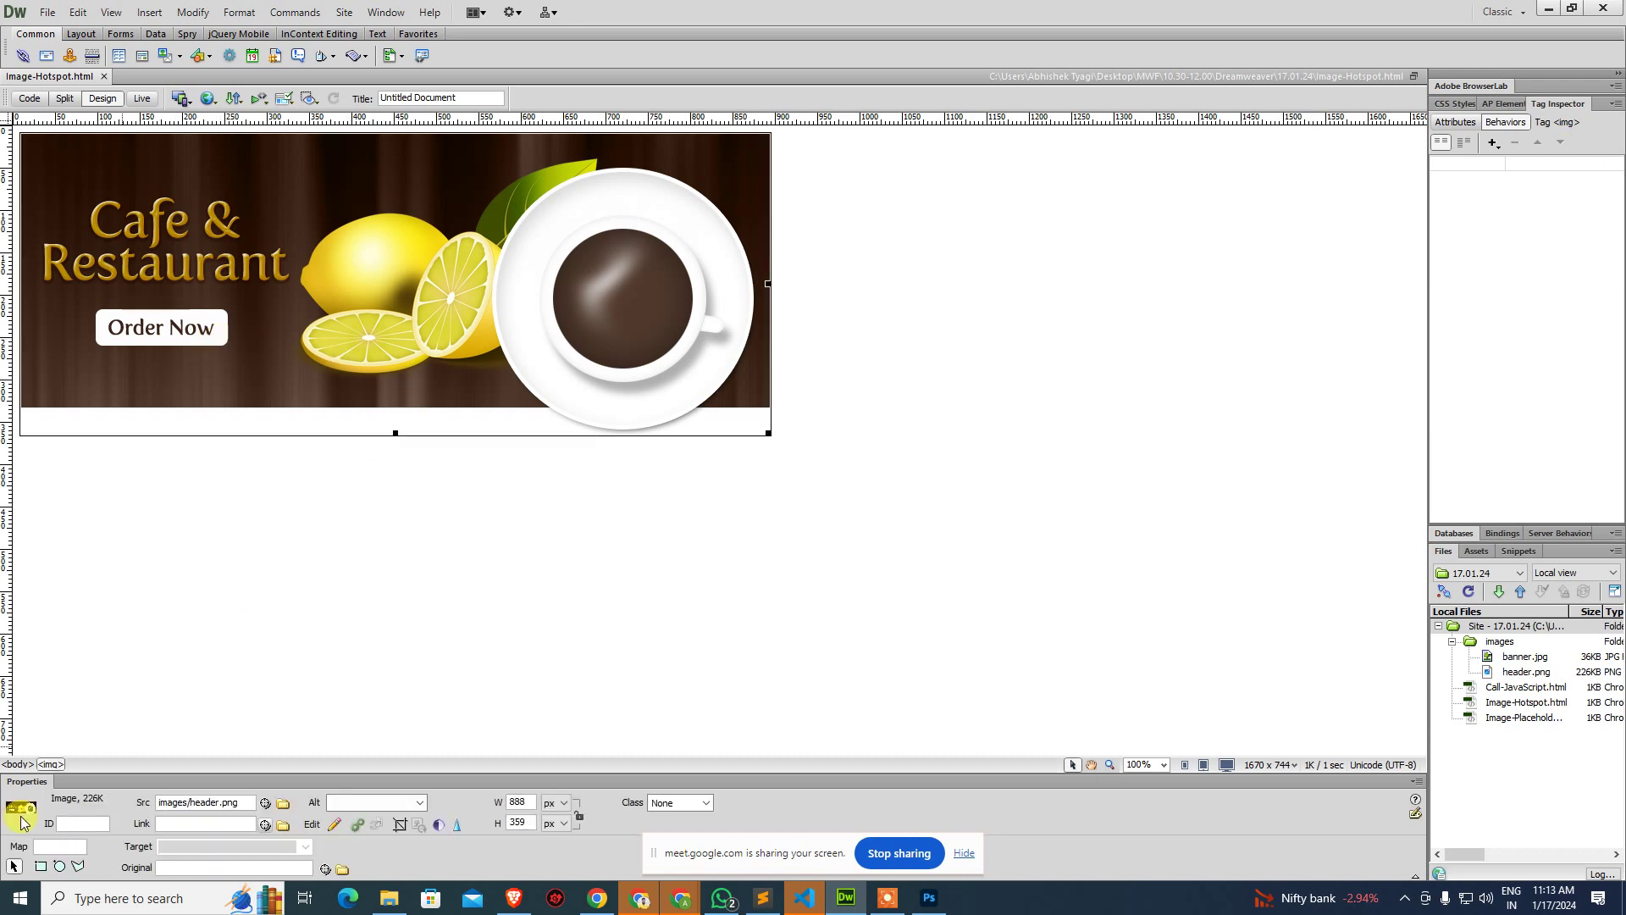
{"action": "left_click", "coordinate": [40, 865]}
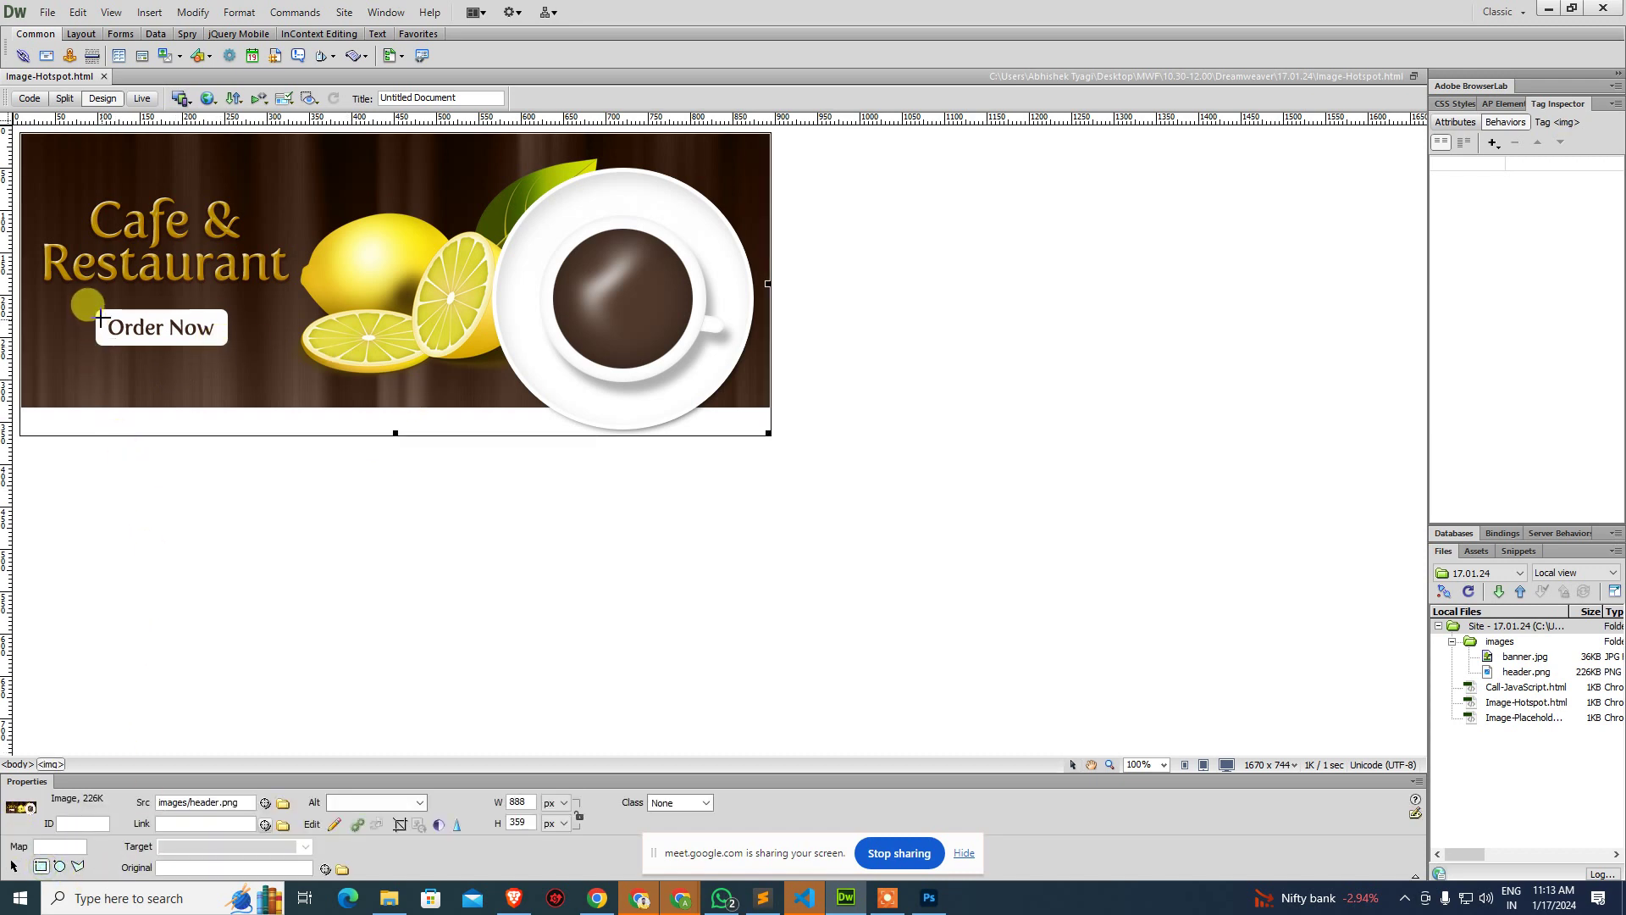
{"action": "left_click_drag", "start_coordinate": [96, 310], "coordinate": [228, 346]}
{"action": "left_click", "coordinate": [943, 485]}
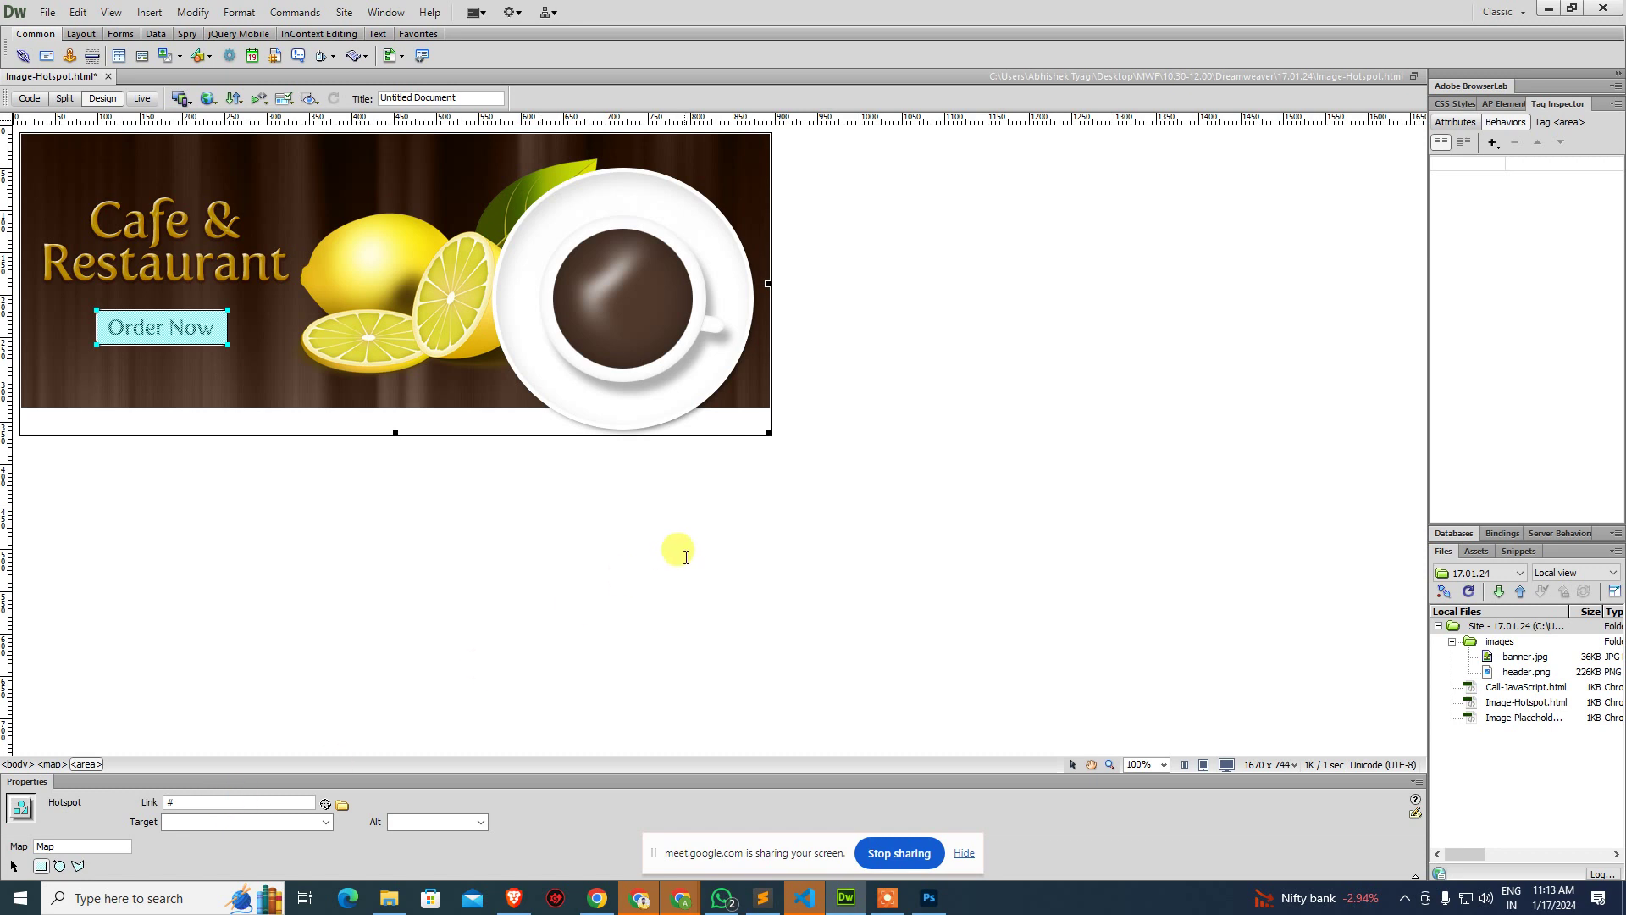
Save the page and check the Order Now hotspot in the browser preview, returning to Dreamweaver.
{"action": "key", "text": "F12"}
{"action": "left_click", "coordinate": [744, 483]}
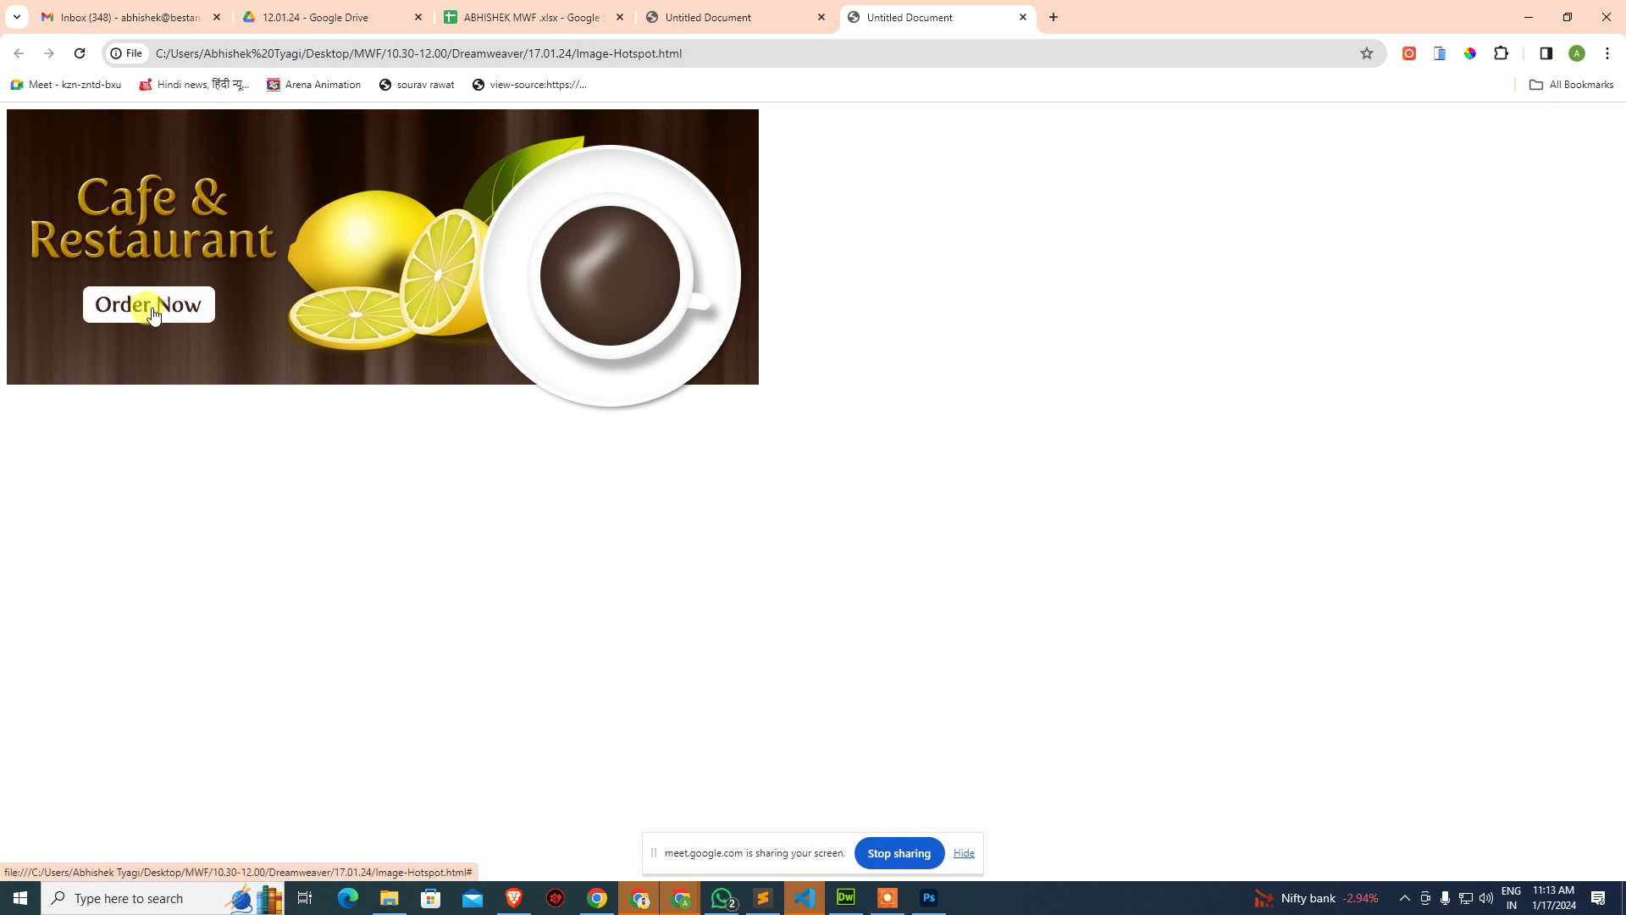
{"action": "key", "text": "alt+Tab"}
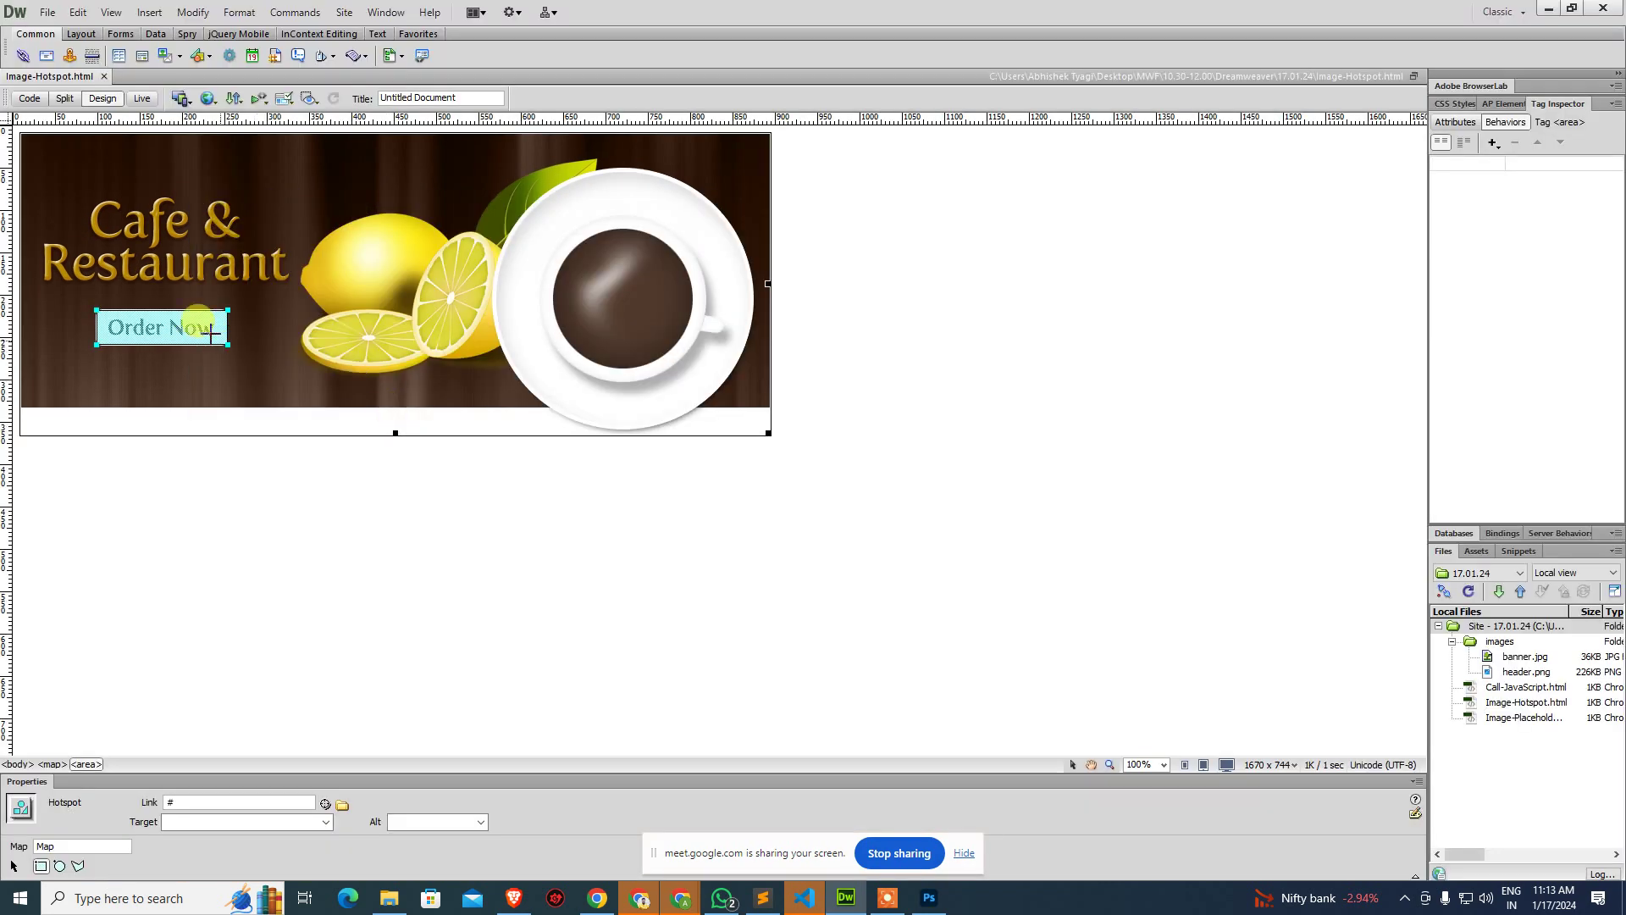
Examine the rectangular hotspot's area tag and its coords in the source code, and return to the design view.
{"action": "key", "text": "ctrl+grave"}
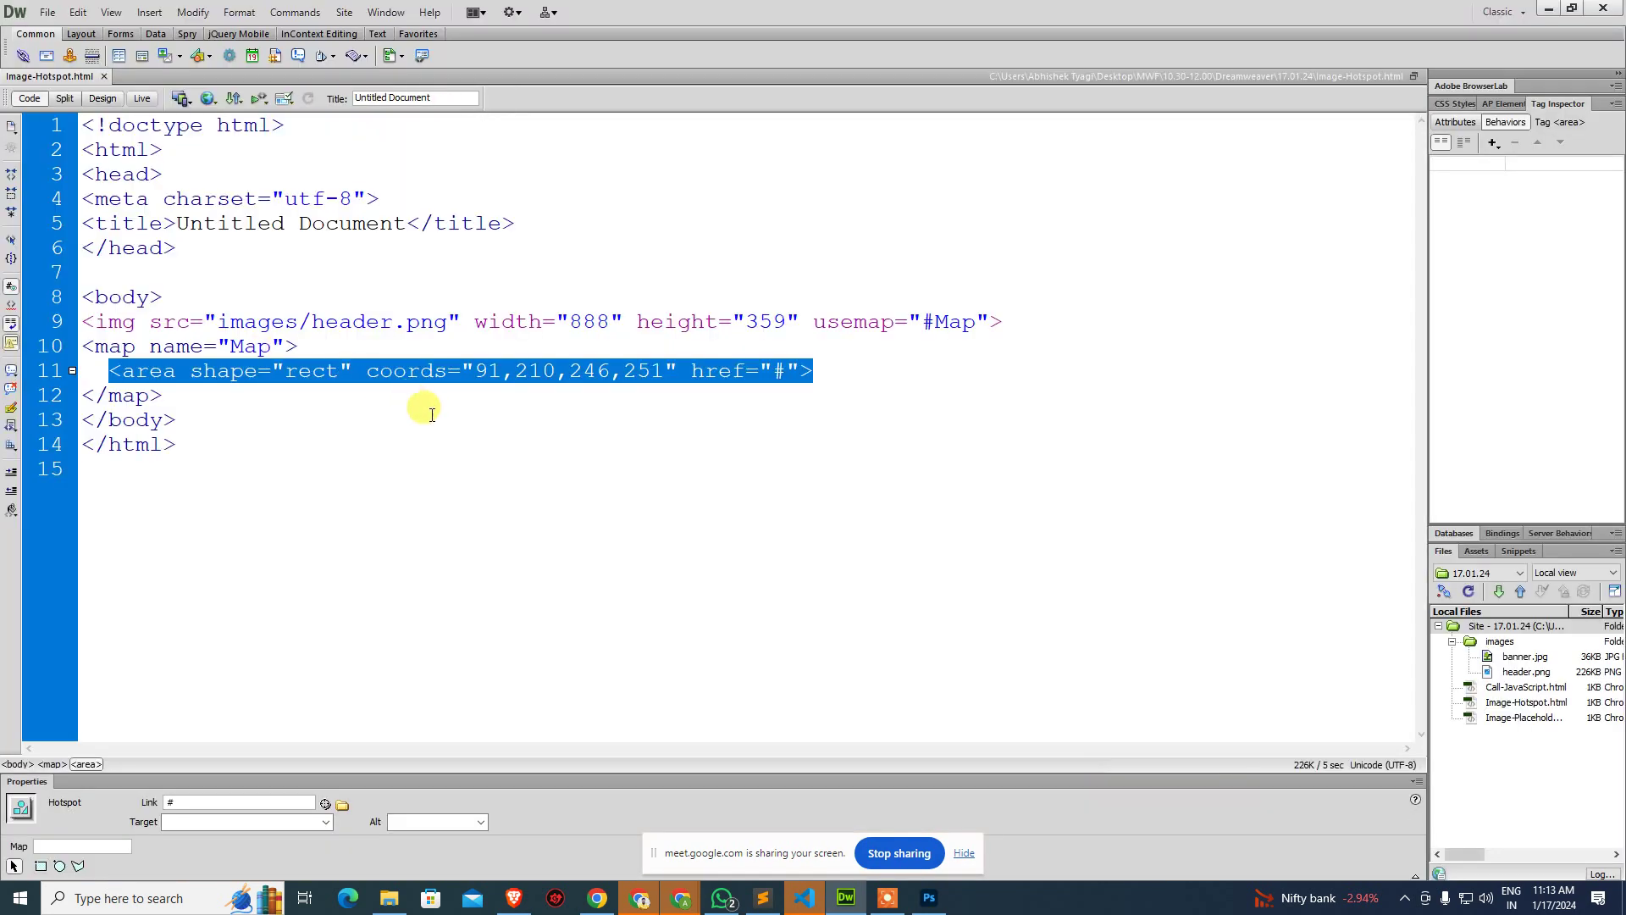
{"action": "left_click", "coordinate": [158, 384]}
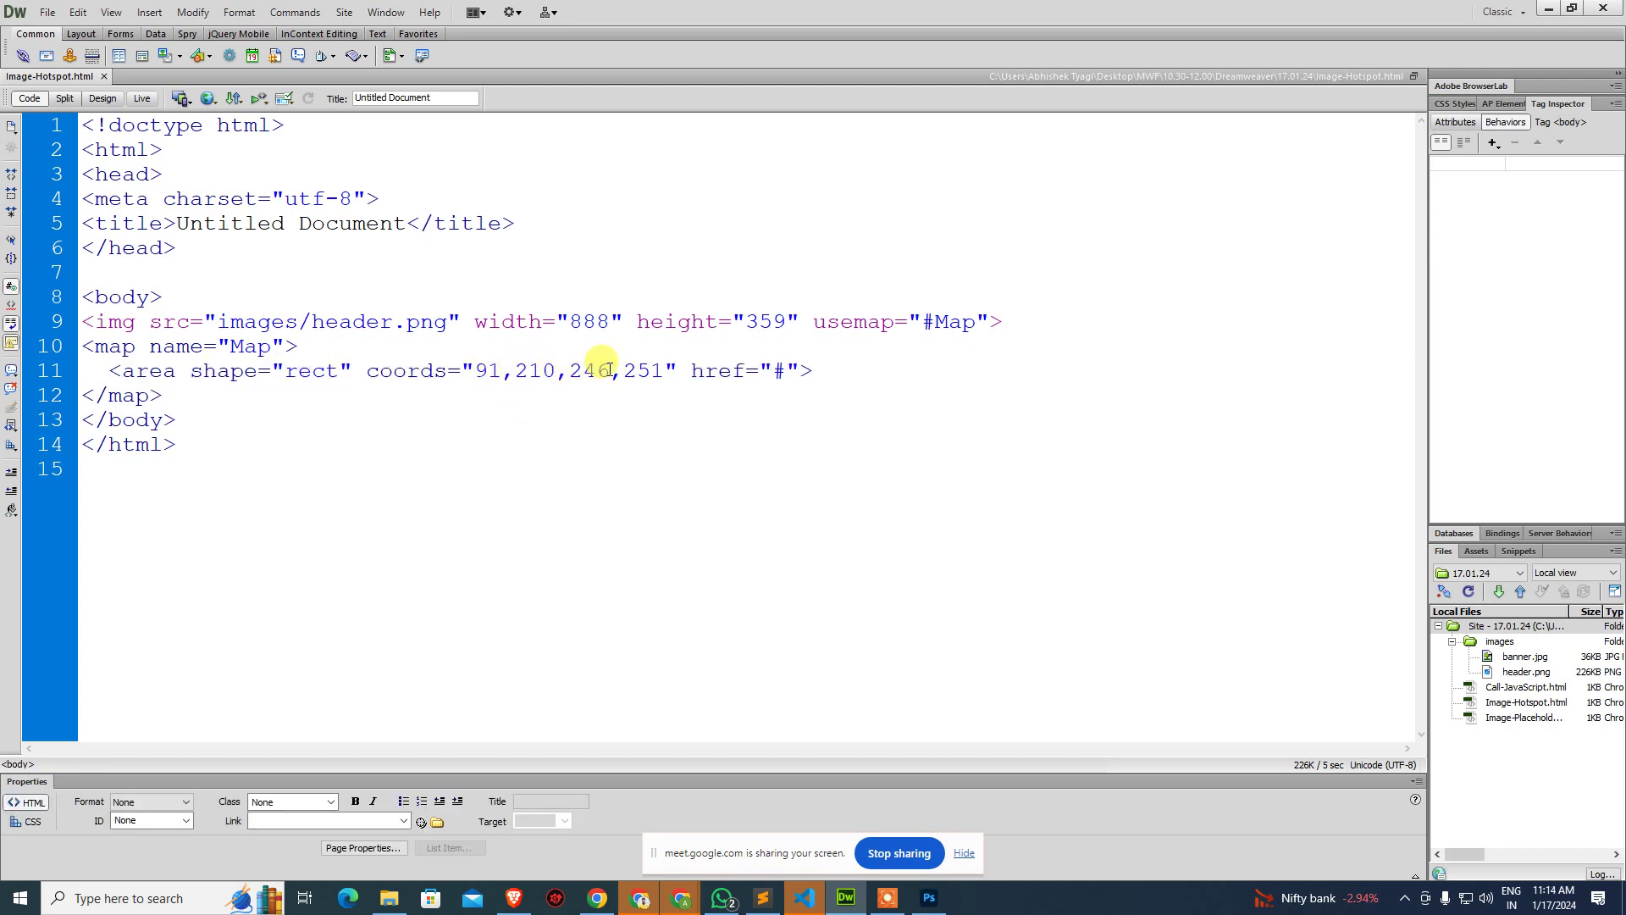
{"action": "left_click", "coordinate": [646, 372]}
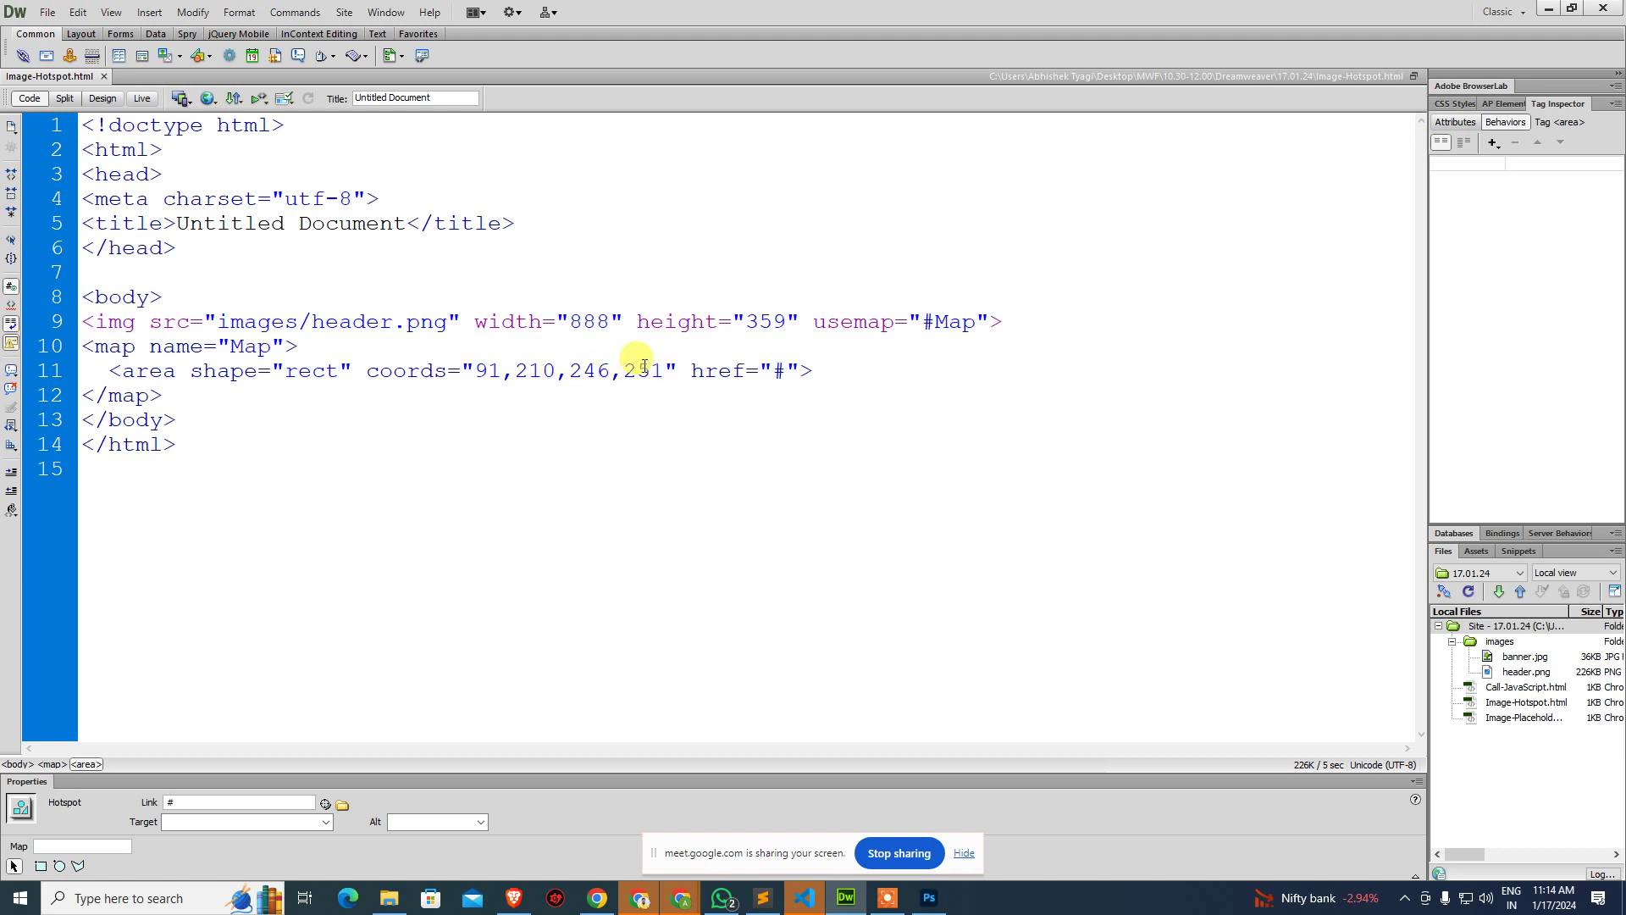
{"action": "key", "text": "BackSpace"}
{"action": "type", "text": "3"}
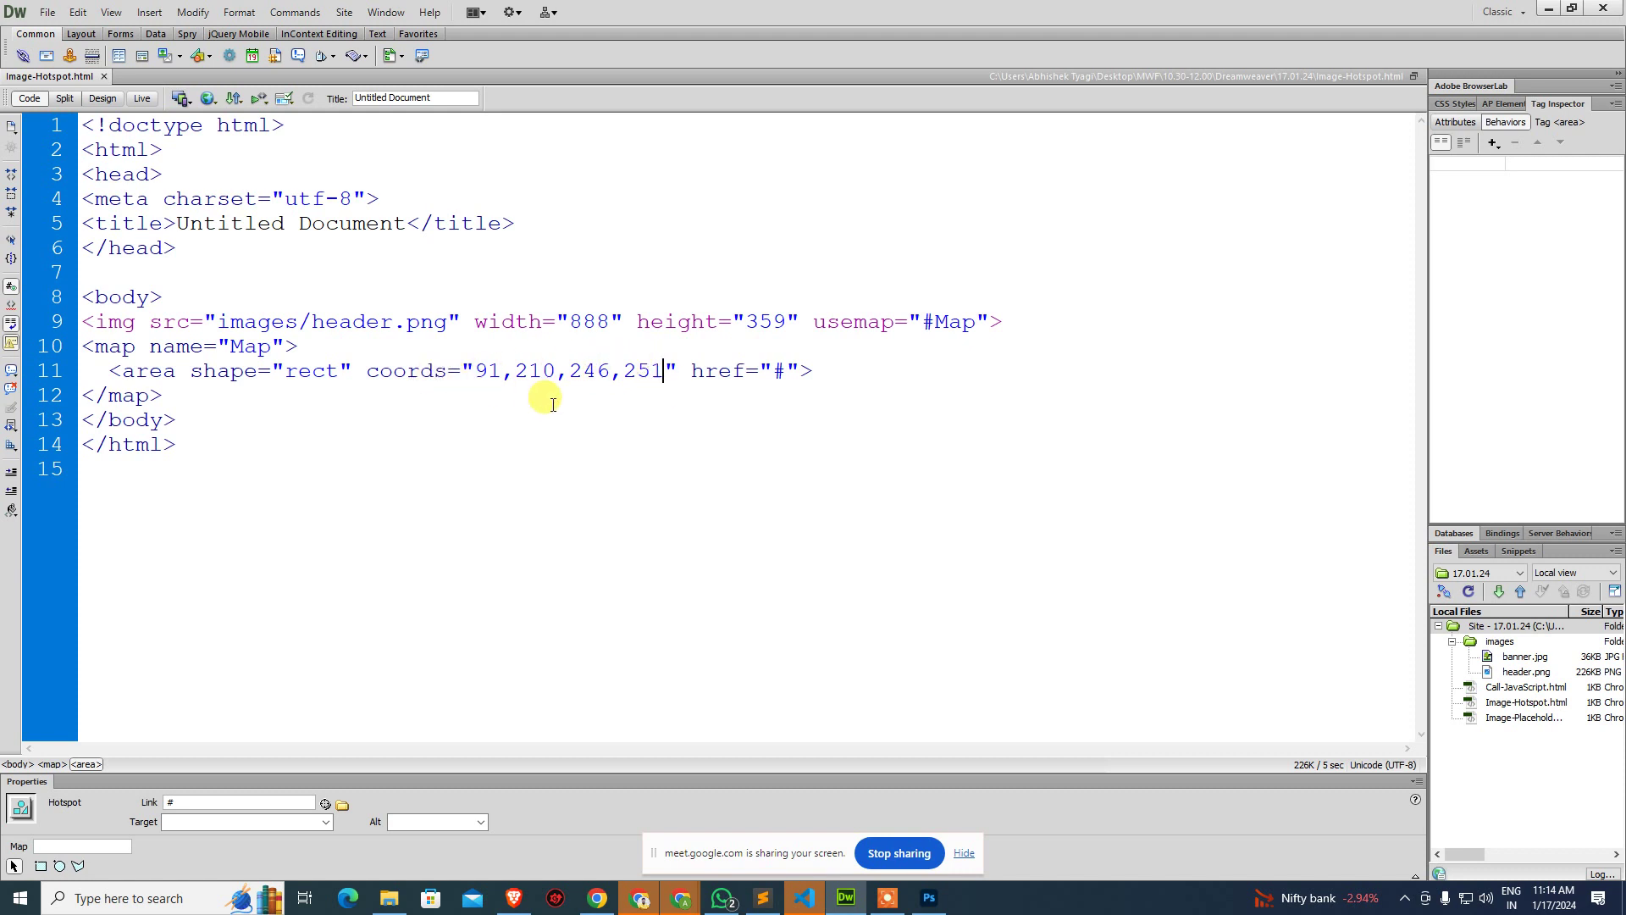
{"action": "key", "text": "ctrl+grave"}
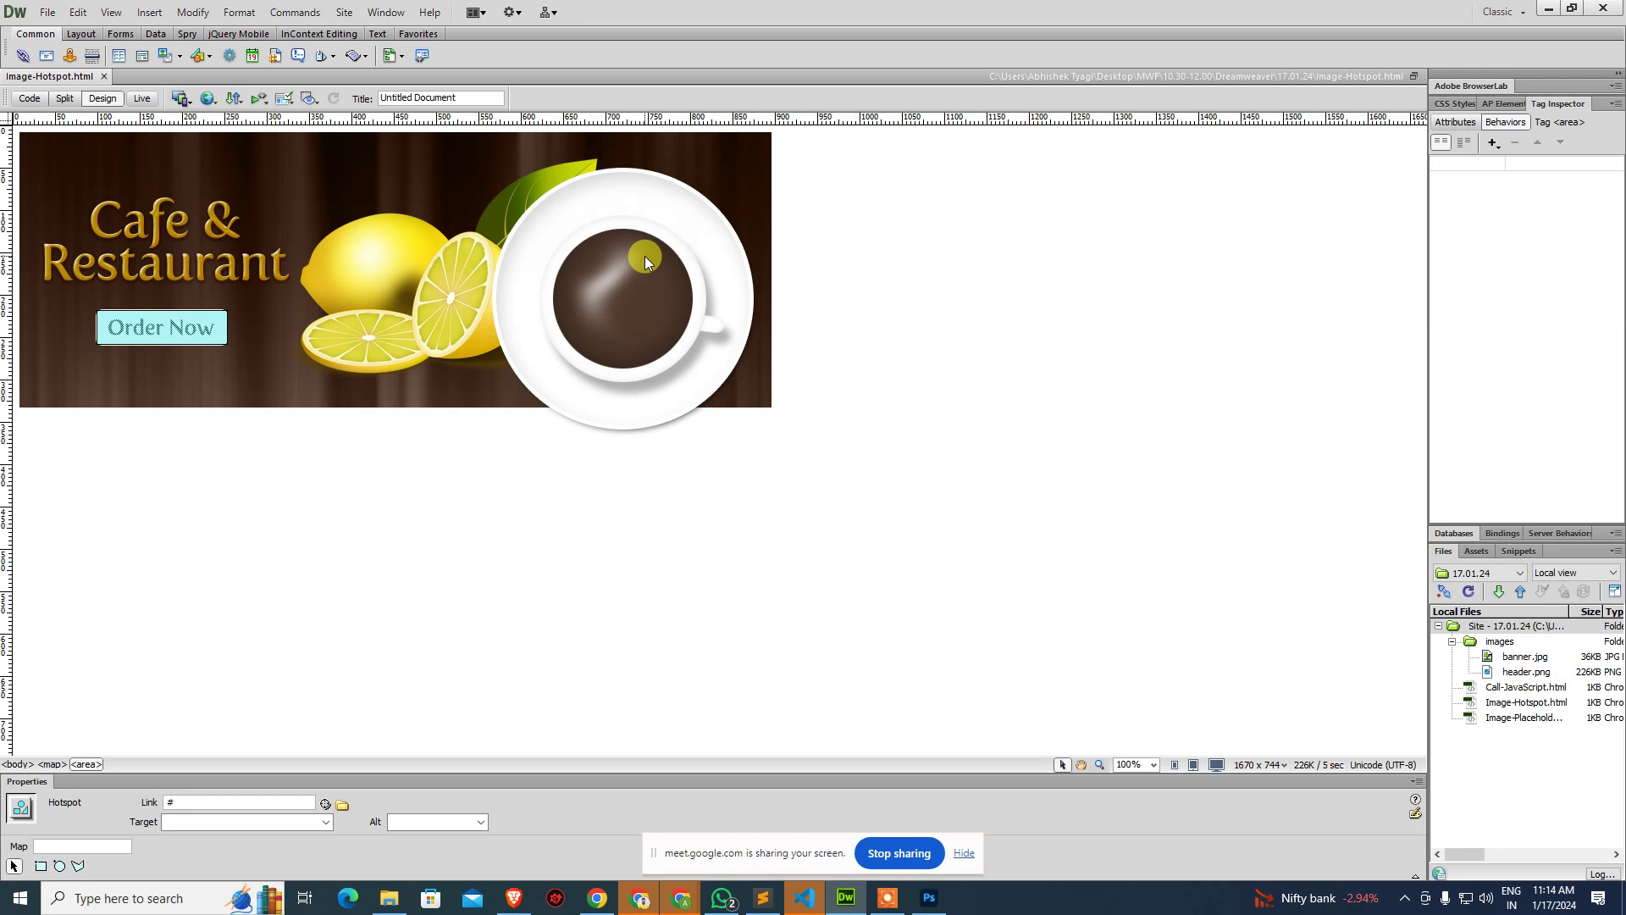
Draw a circular hotspot with a radius of about 85 px and move it over the coffee in the cup.
{"action": "left_click", "coordinate": [60, 866]}
{"action": "left_click_drag", "start_coordinate": [576, 234], "coordinate": [690, 384]}
{"action": "left_click", "coordinate": [936, 482]}
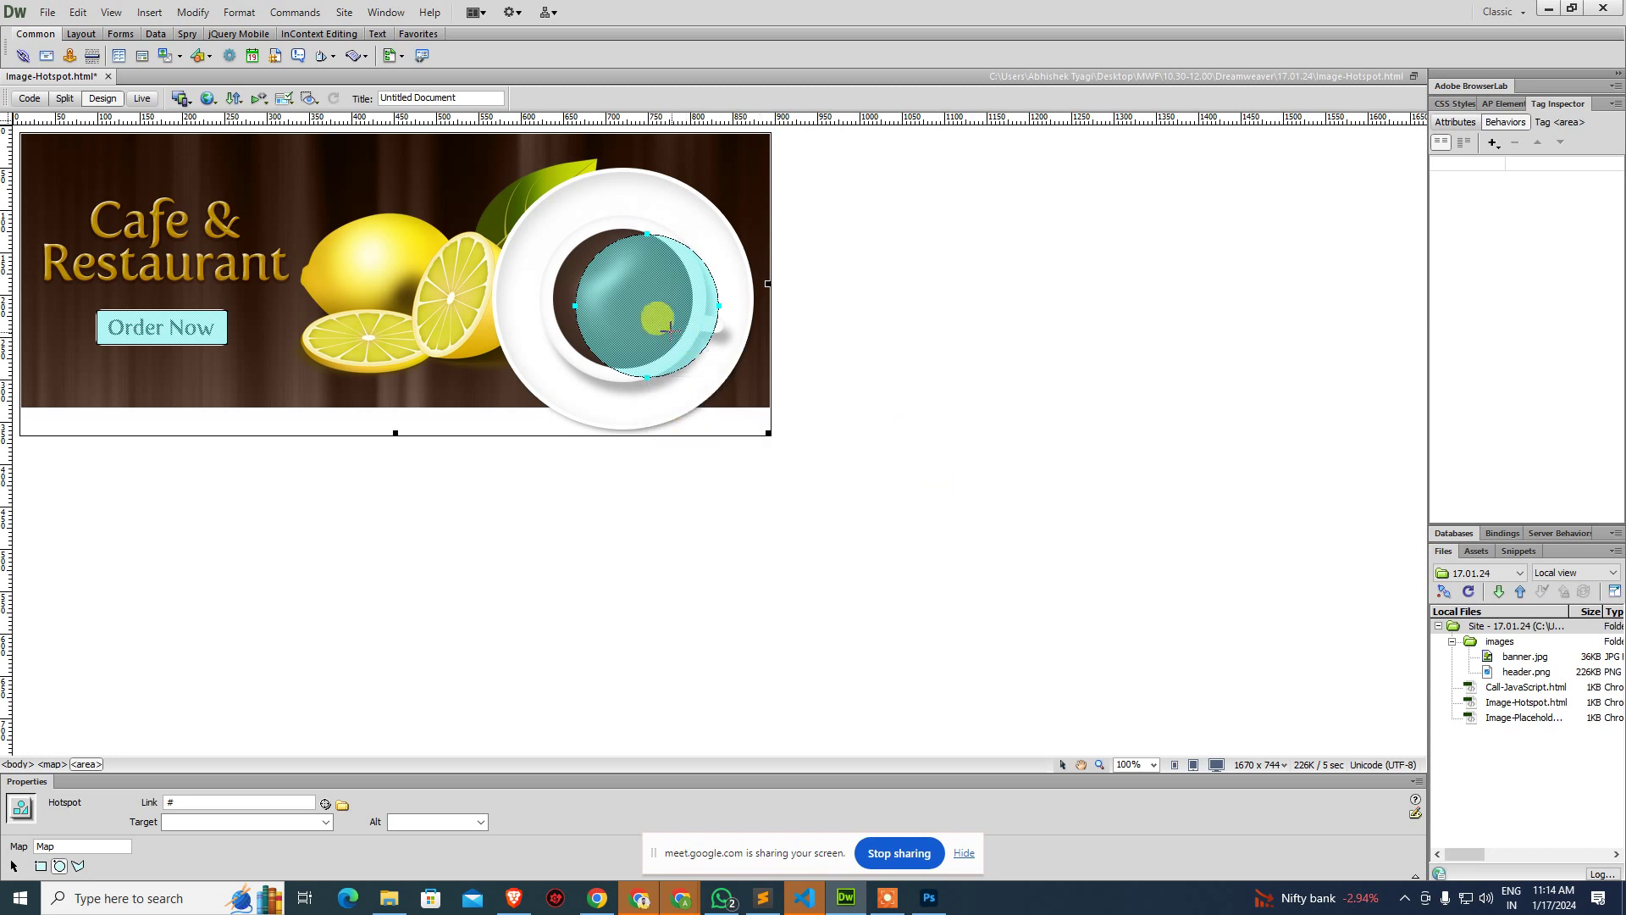
{"action": "left_click", "coordinate": [14, 866]}
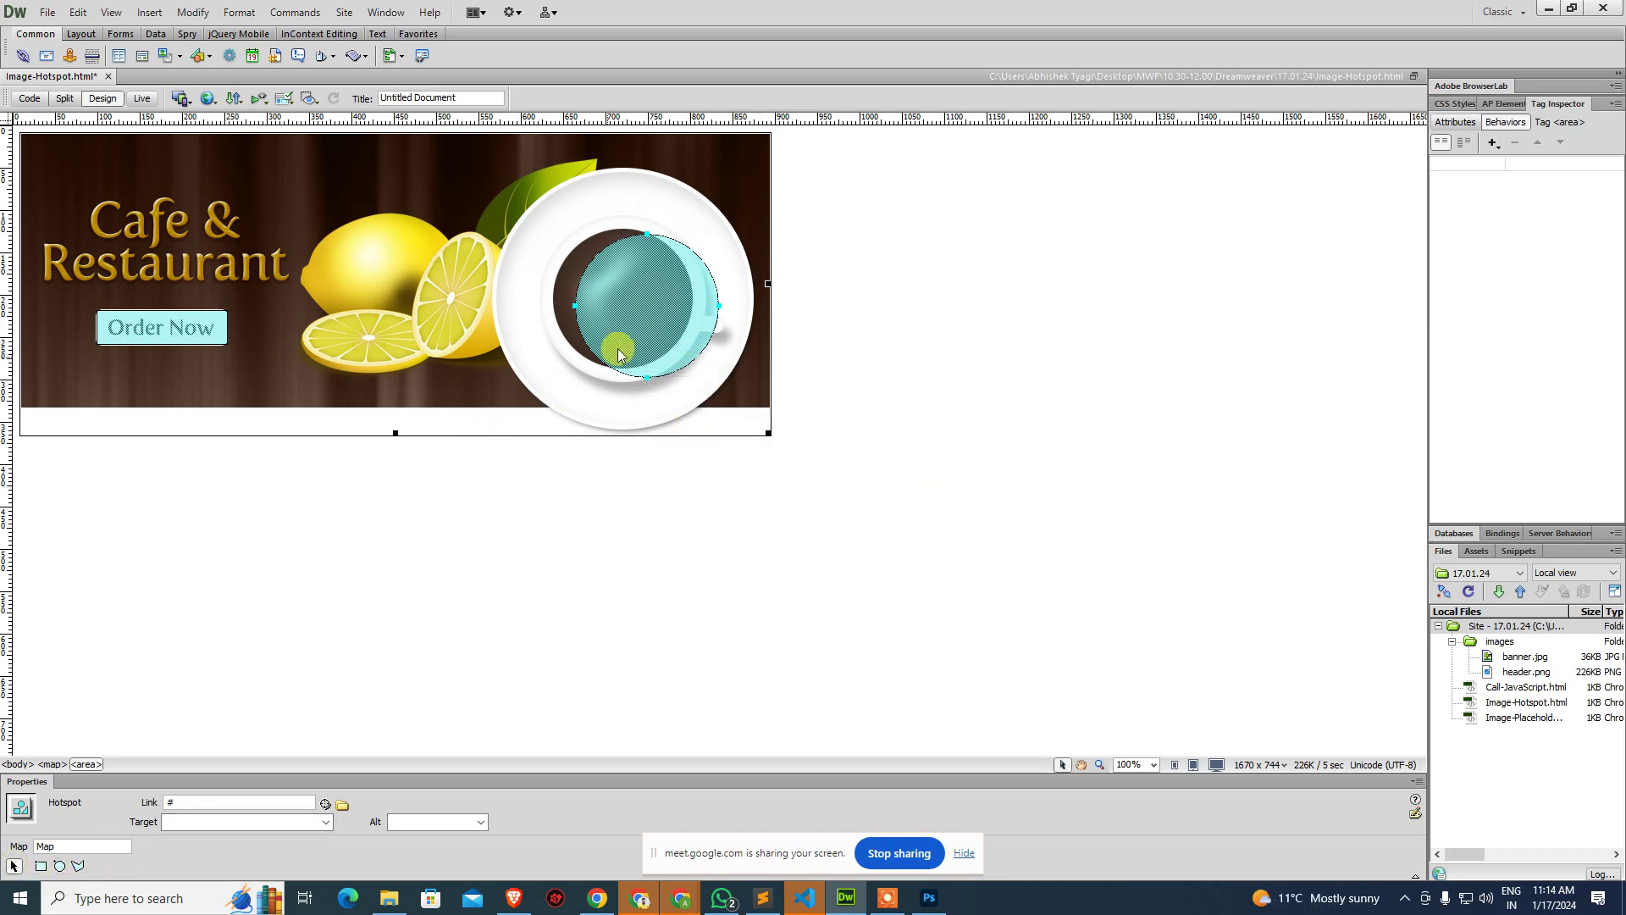
{"action": "left_click_drag", "start_coordinate": [618, 354], "coordinate": [615, 327]}
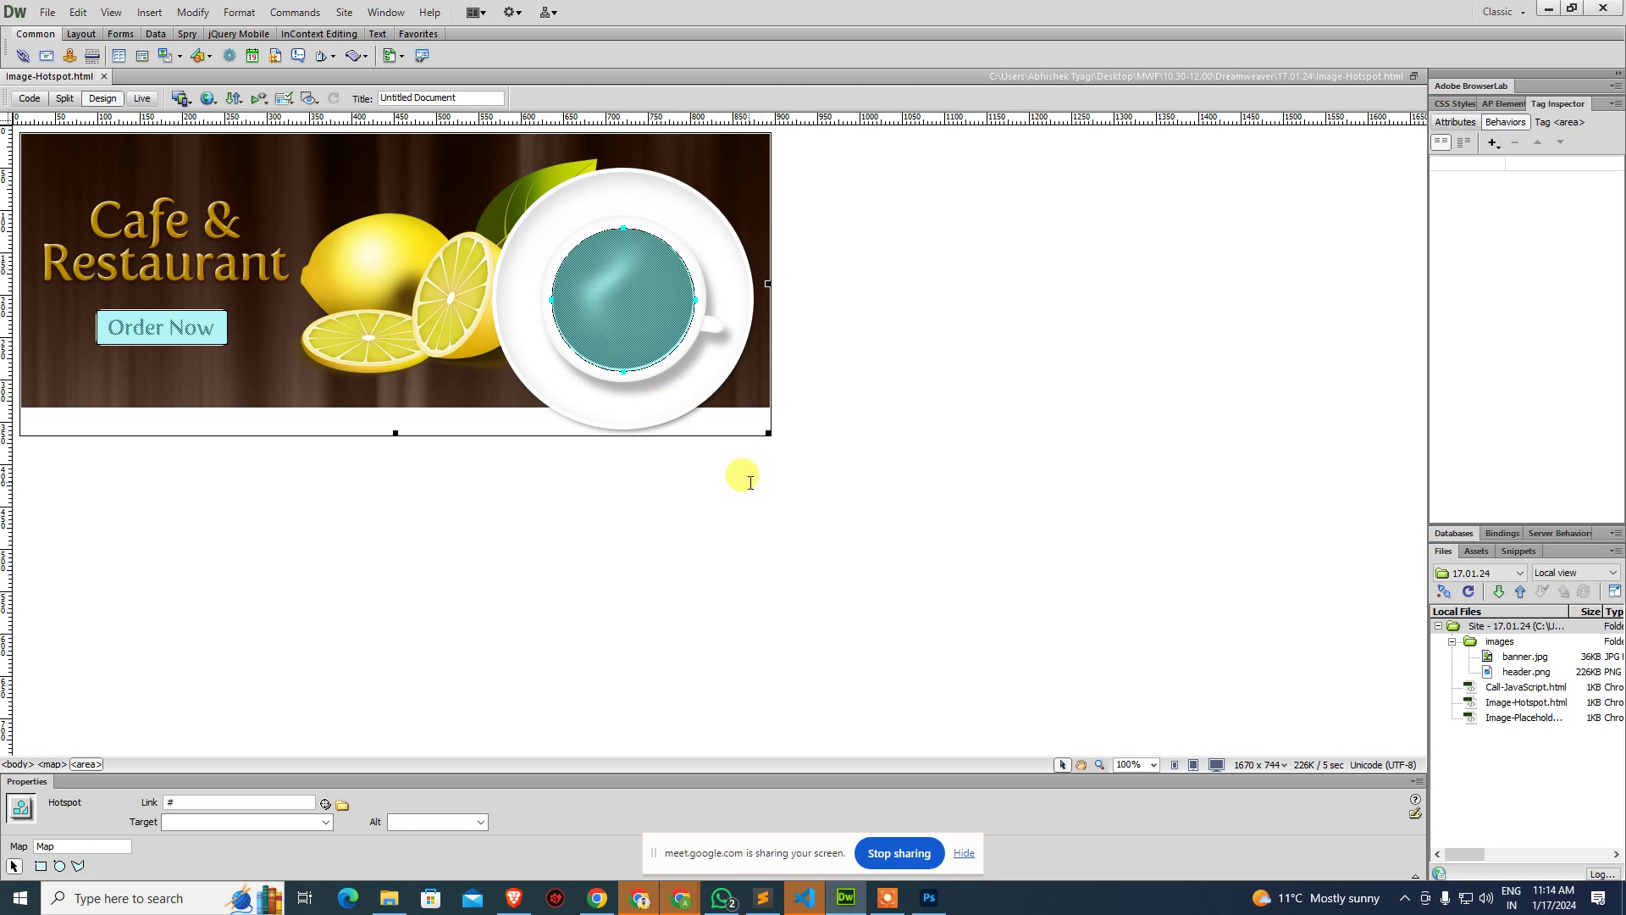
Preview the page in the browser to check the circular coffee hotspot, and return to the page design.
{"action": "key", "text": "F12"}
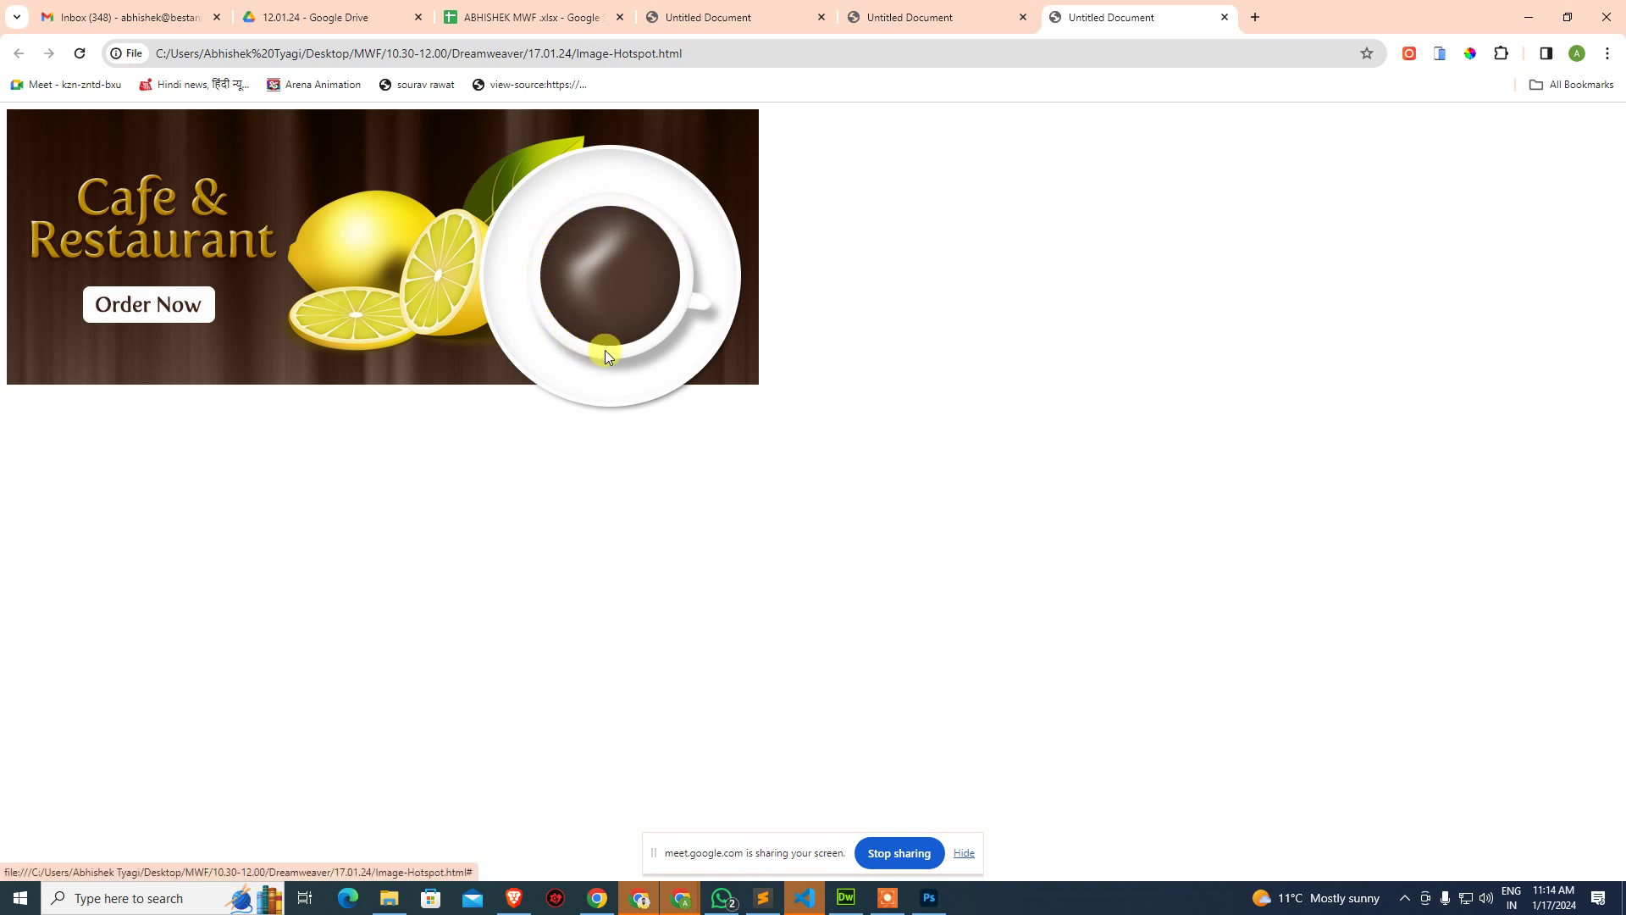
{"action": "key", "text": "alt+Tab"}
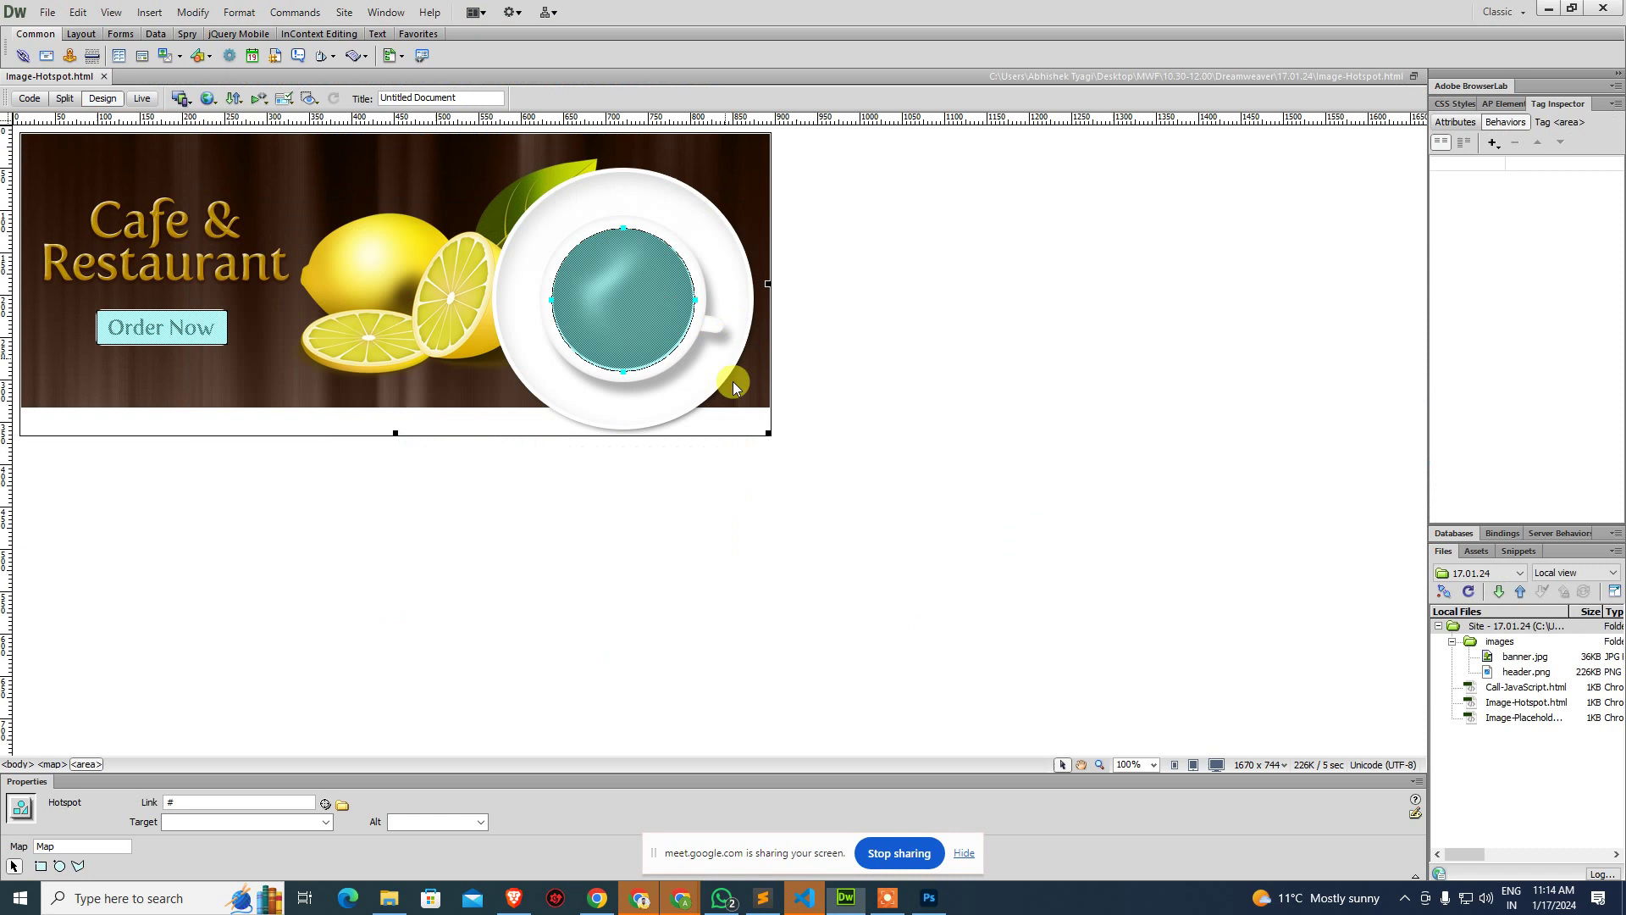
{"action": "left_click", "coordinate": [738, 520]}
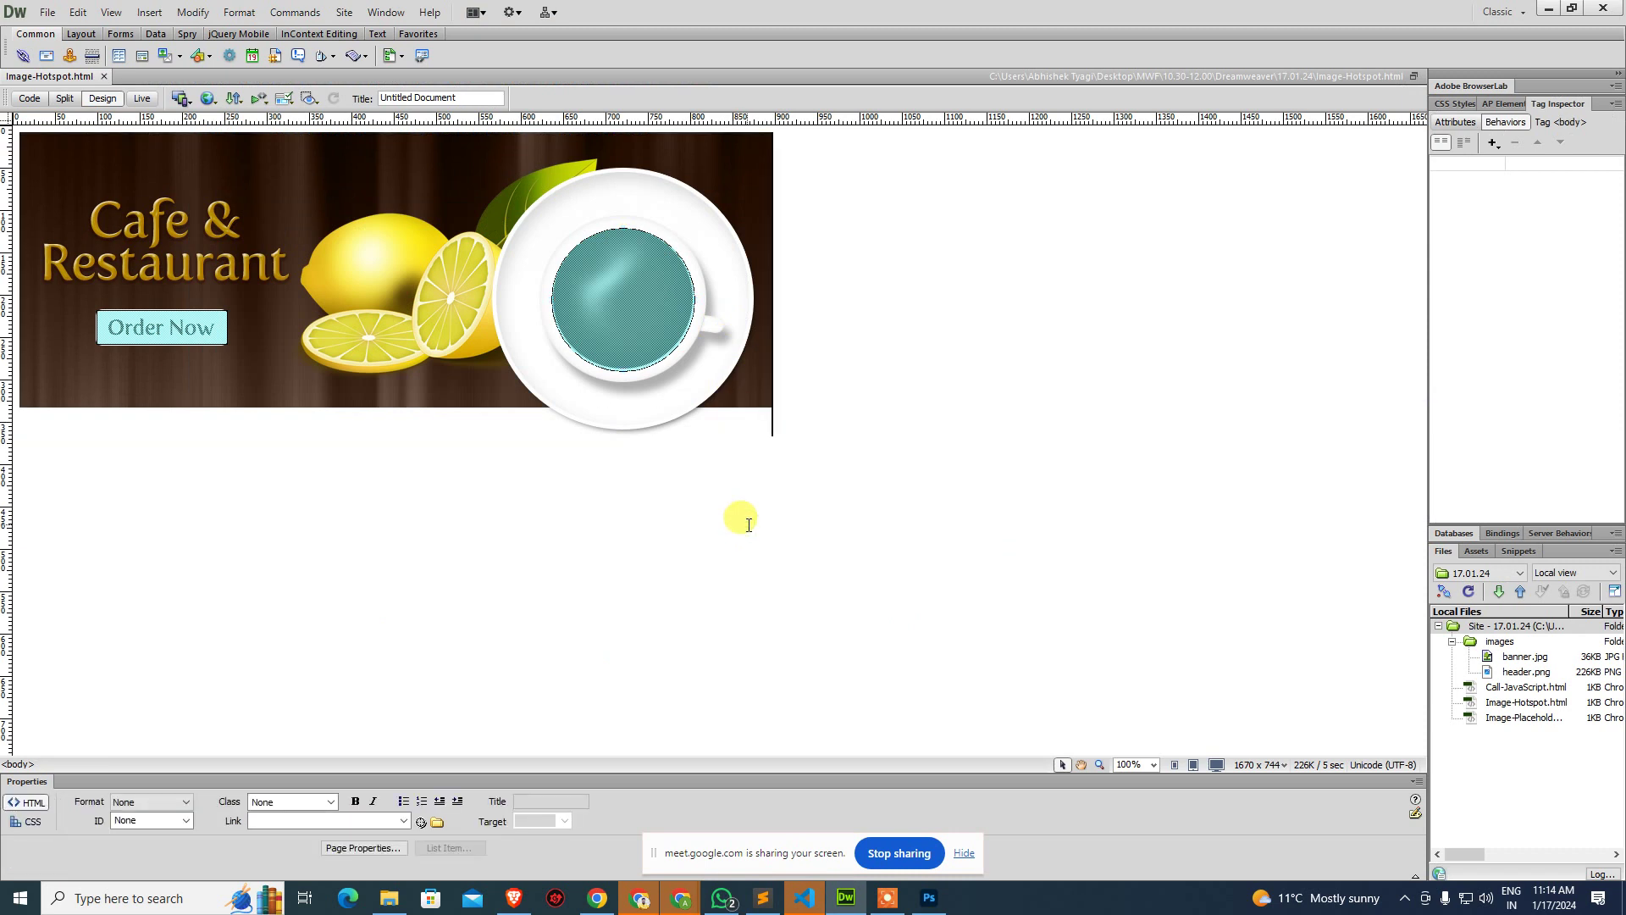
Trace a polygon hotspot around the outline of the lower lemon slice in the header picture, keeping its link as #.
{"action": "left_click", "coordinate": [547, 273]}
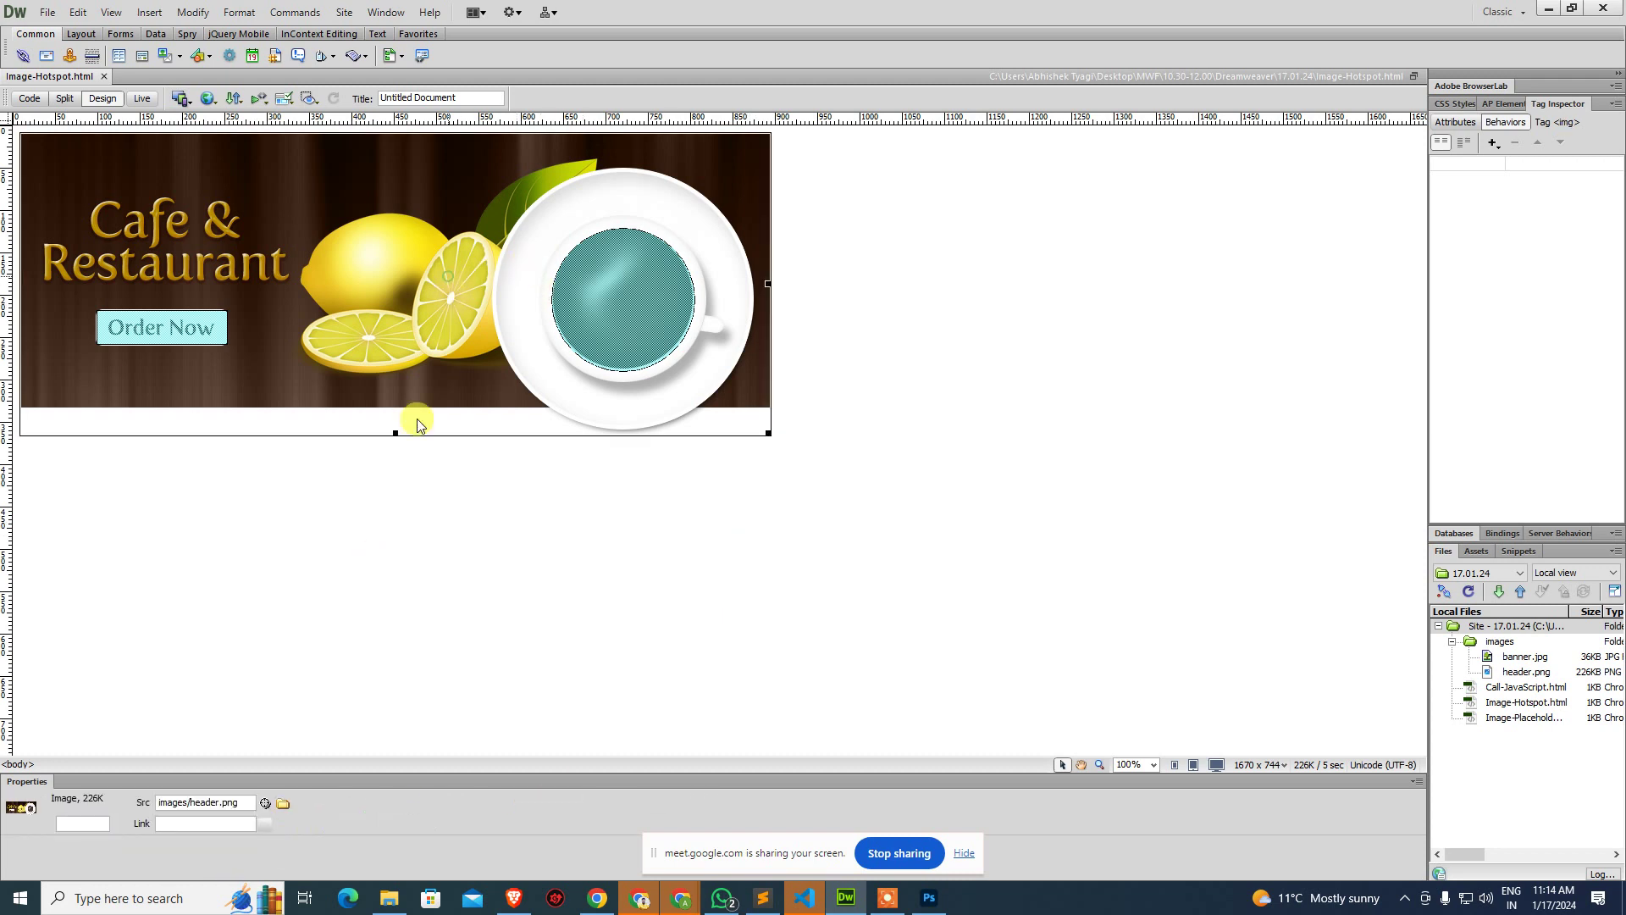
{"action": "left_click", "coordinate": [77, 865]}
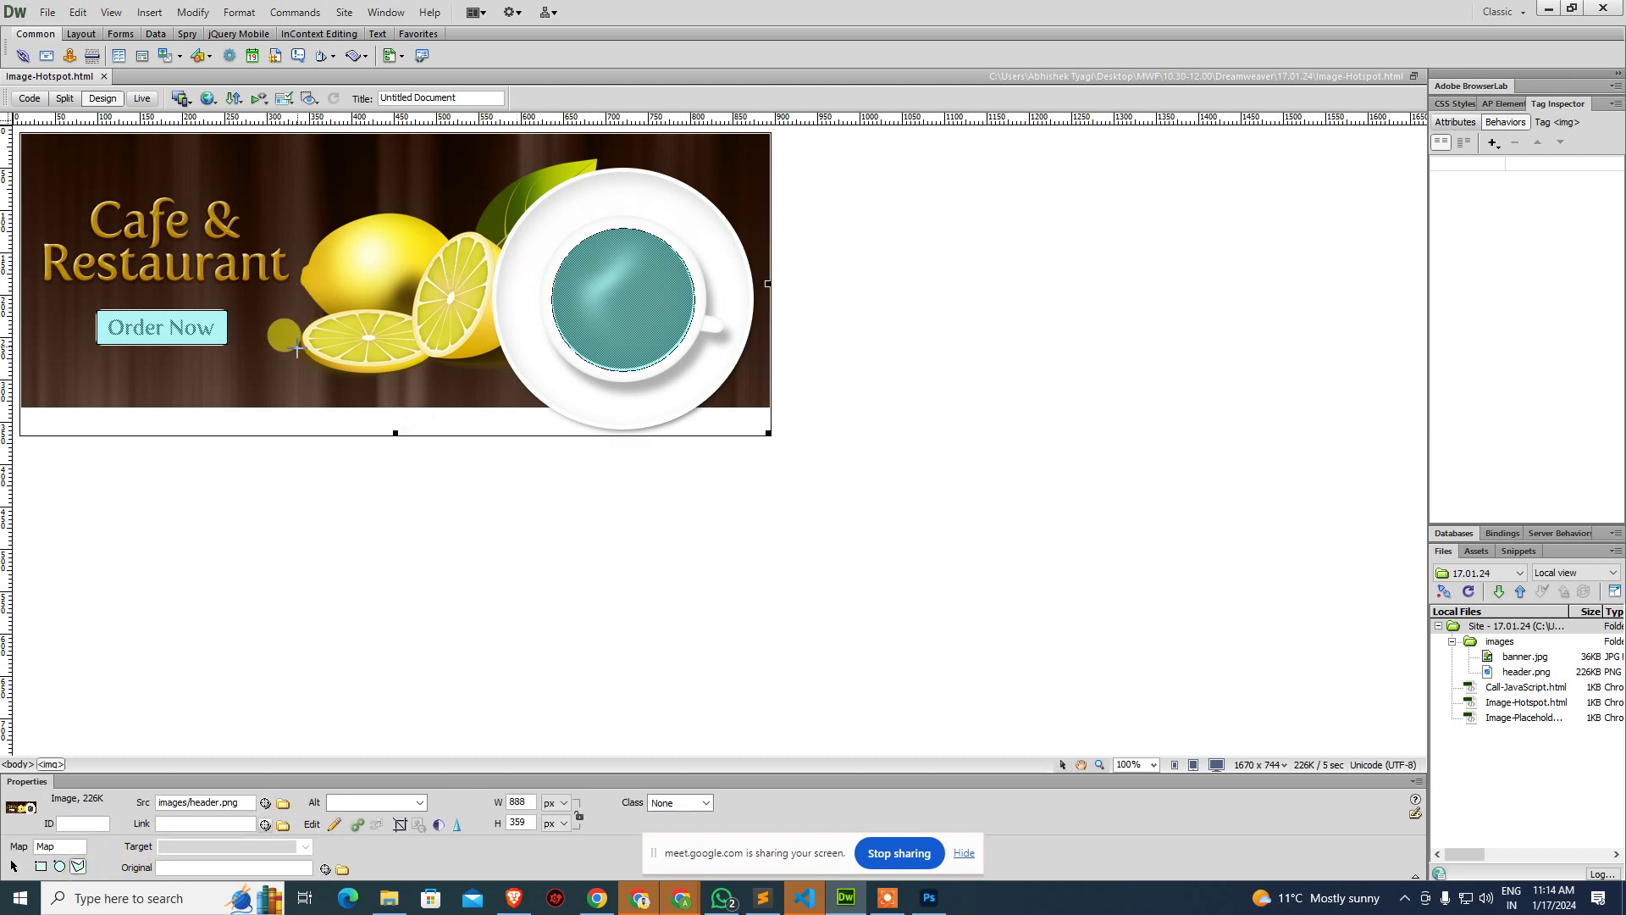
{"action": "left_click", "coordinate": [303, 345]}
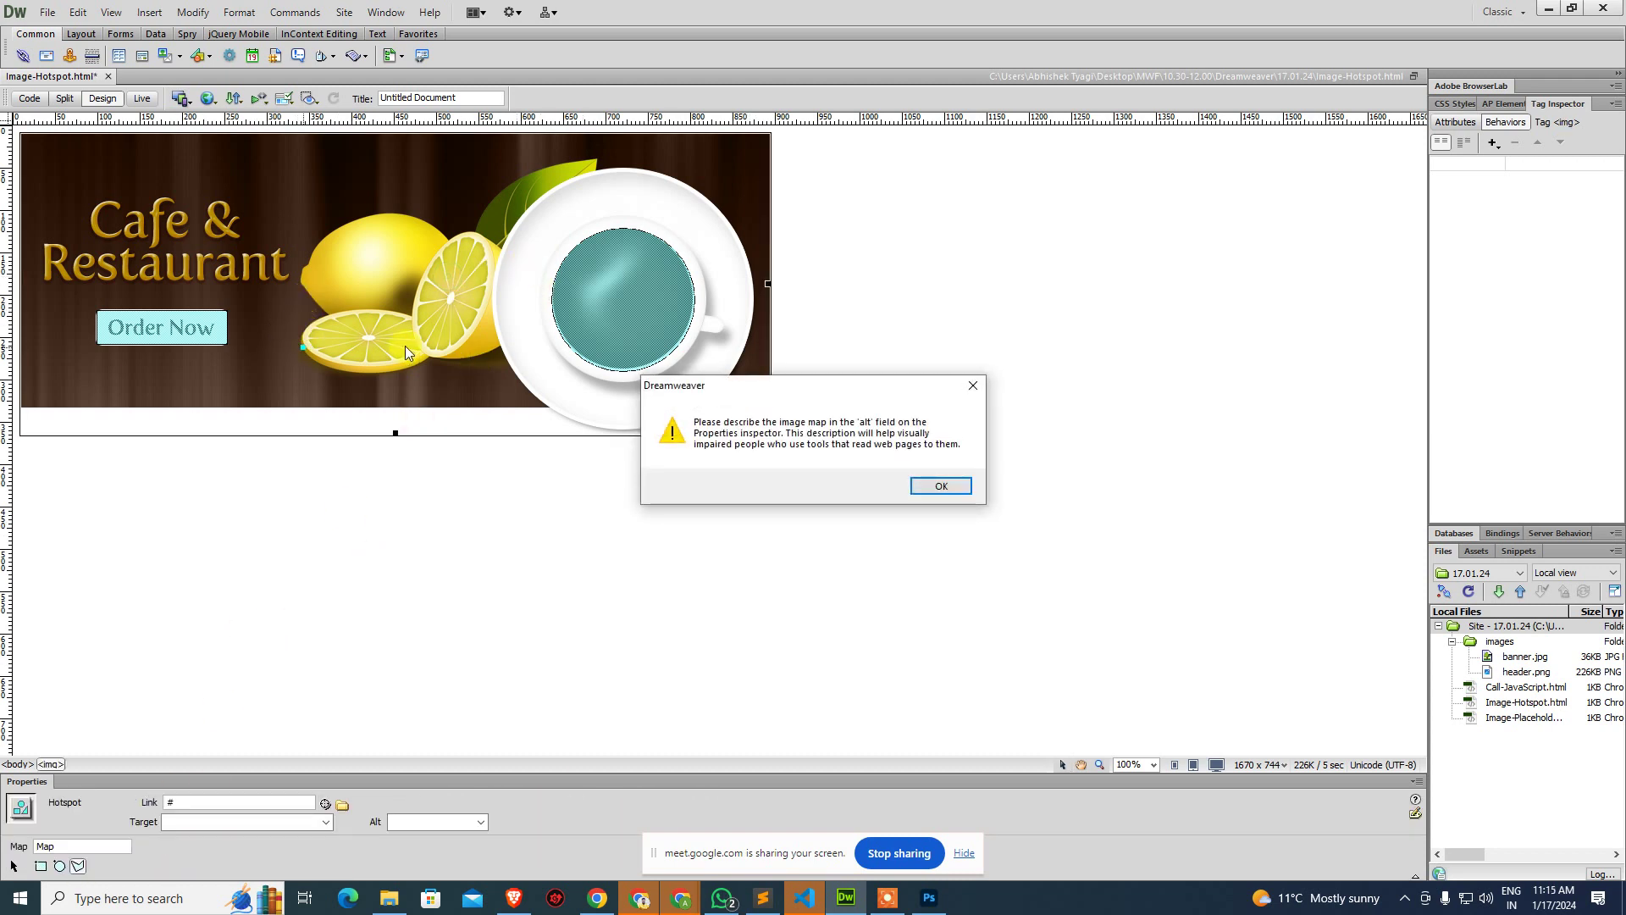
{"action": "left_click", "coordinate": [938, 485]}
{"action": "left_click", "coordinate": [304, 335]}
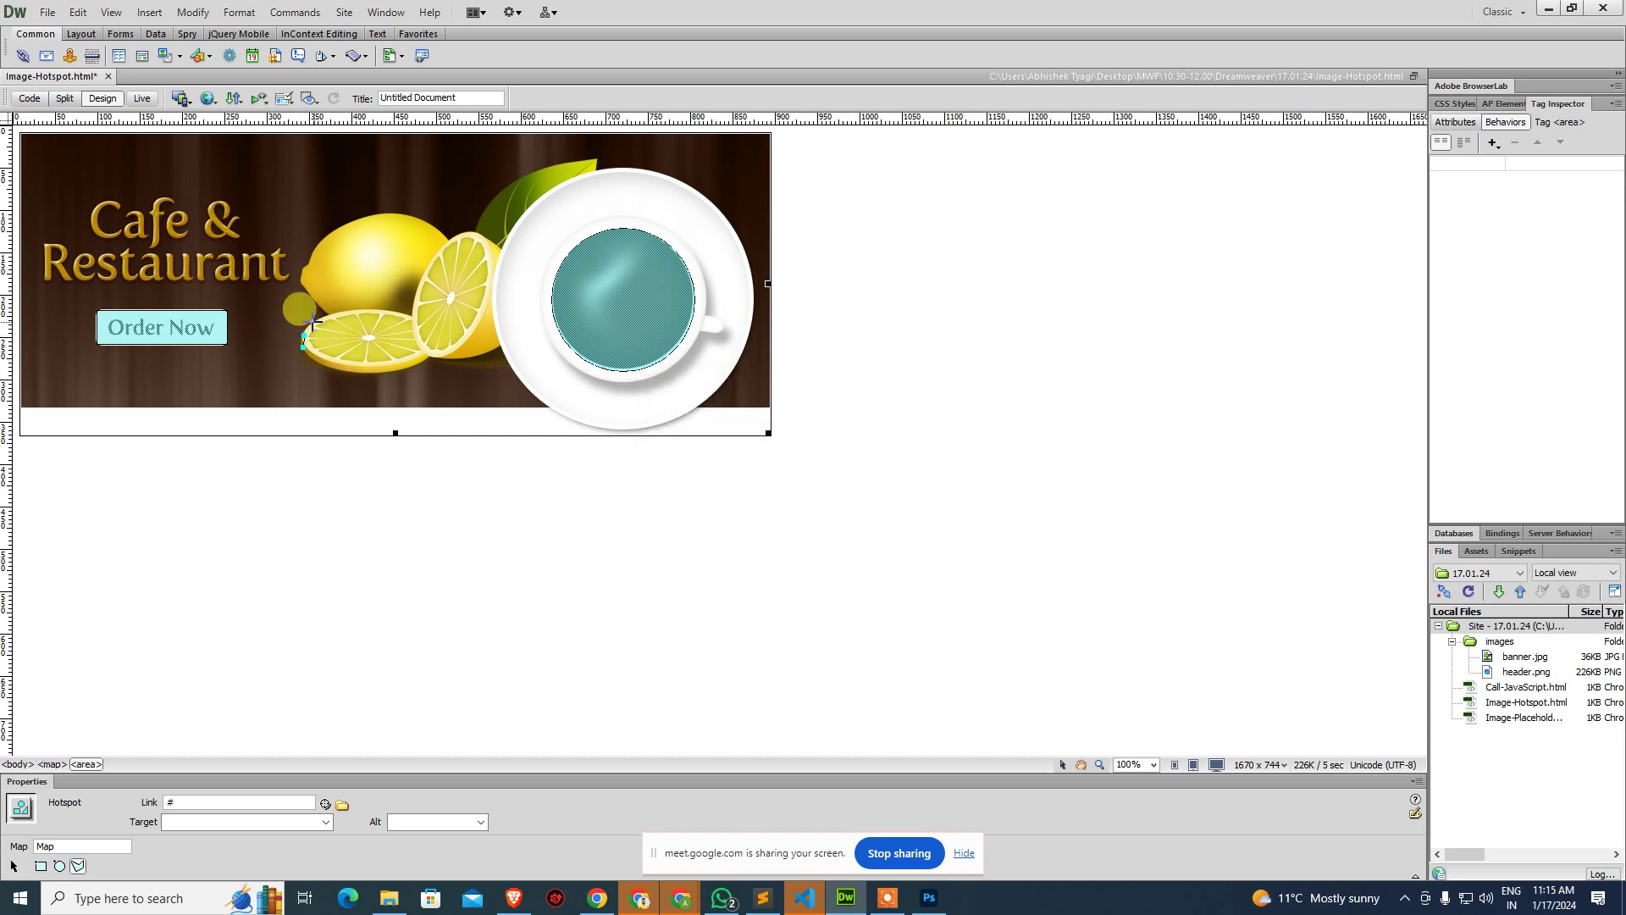
{"action": "left_click", "coordinate": [311, 325]}
{"action": "left_click", "coordinate": [329, 316]}
{"action": "left_click", "coordinate": [342, 312]}
{"action": "left_click", "coordinate": [358, 310]}
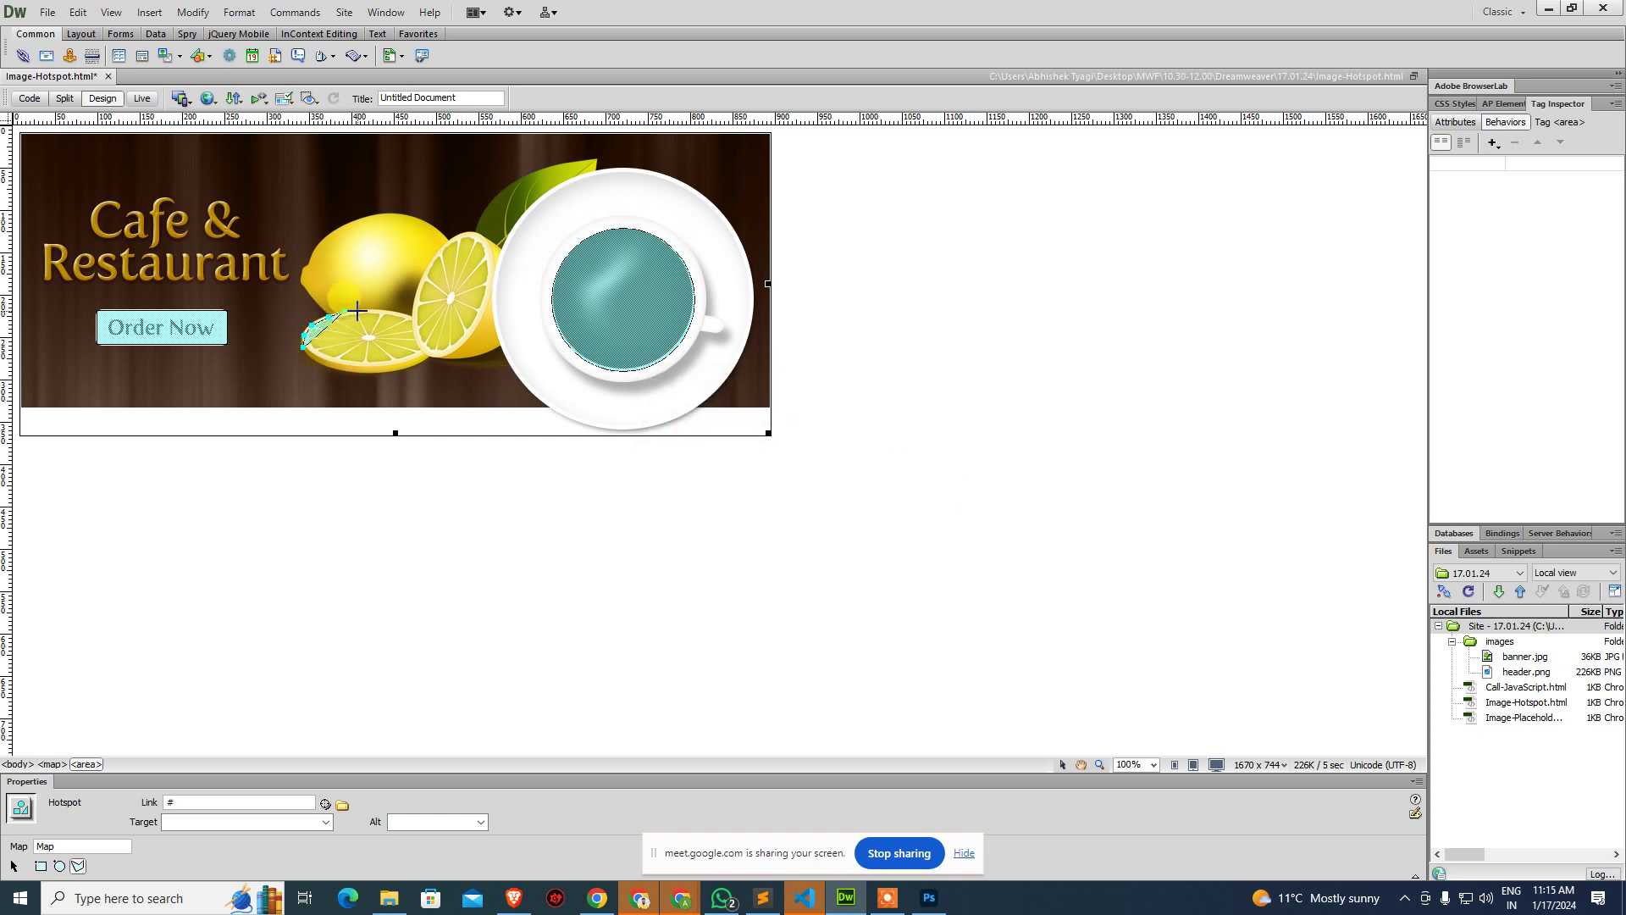
{"action": "left_click", "coordinate": [372, 309]}
{"action": "left_click", "coordinate": [388, 308]}
{"action": "left_click", "coordinate": [396, 311]}
{"action": "left_click", "coordinate": [412, 311]}
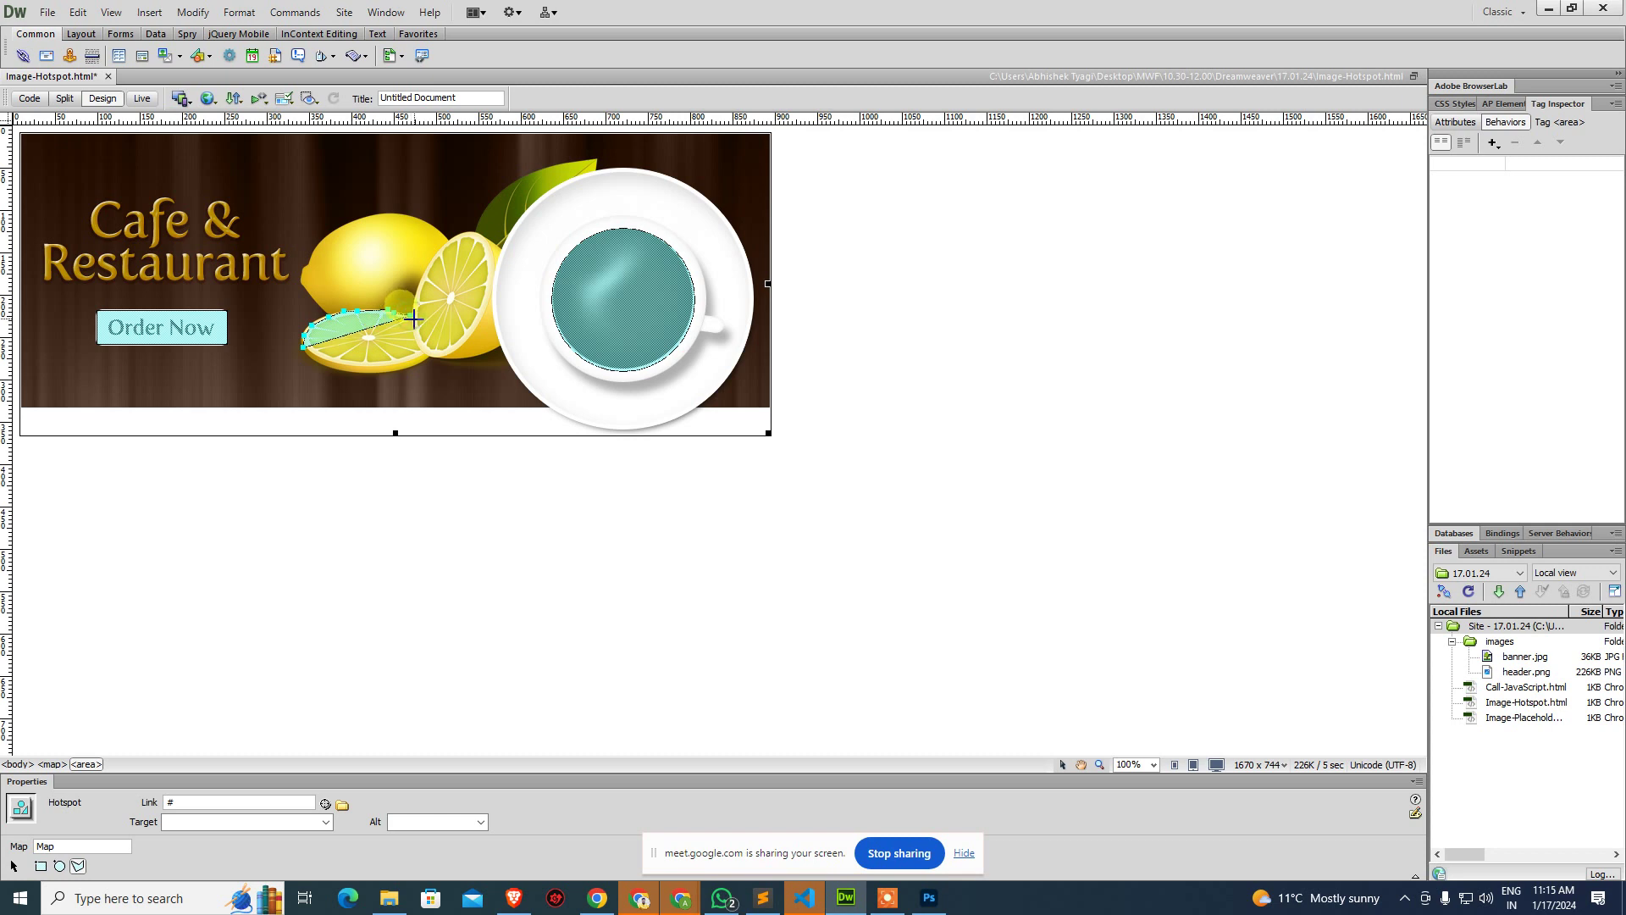
{"action": "left_click", "coordinate": [417, 319]}
{"action": "left_click", "coordinate": [422, 336]}
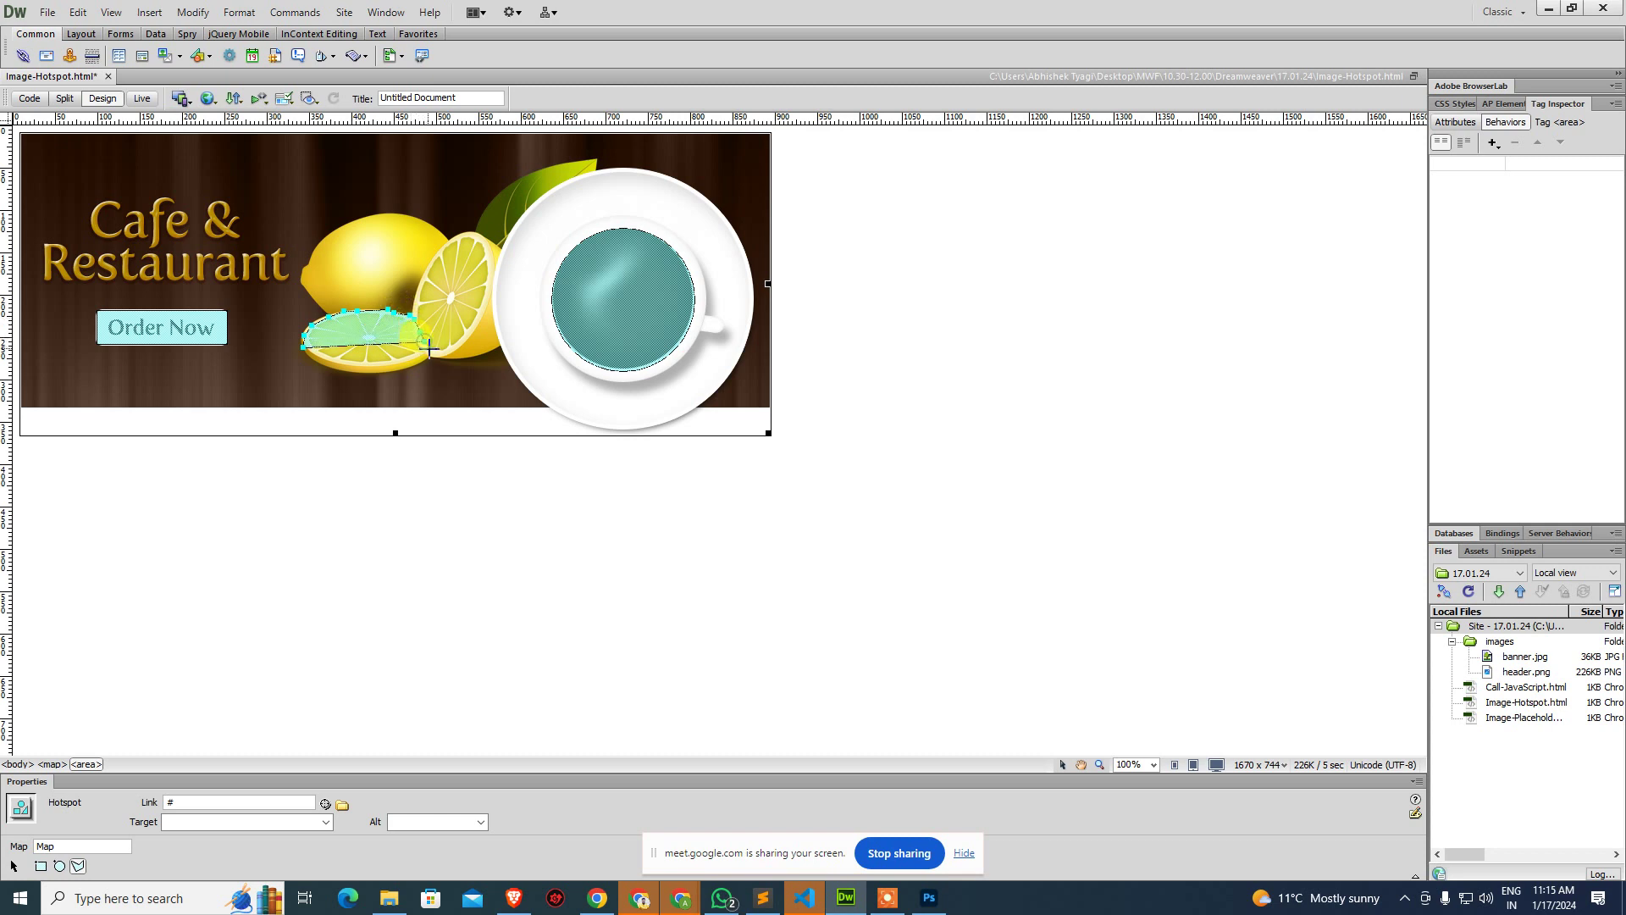
{"action": "left_click", "coordinate": [427, 347]}
{"action": "left_click", "coordinate": [431, 356]}
{"action": "left_click", "coordinate": [406, 369]}
{"action": "left_click", "coordinate": [384, 371]}
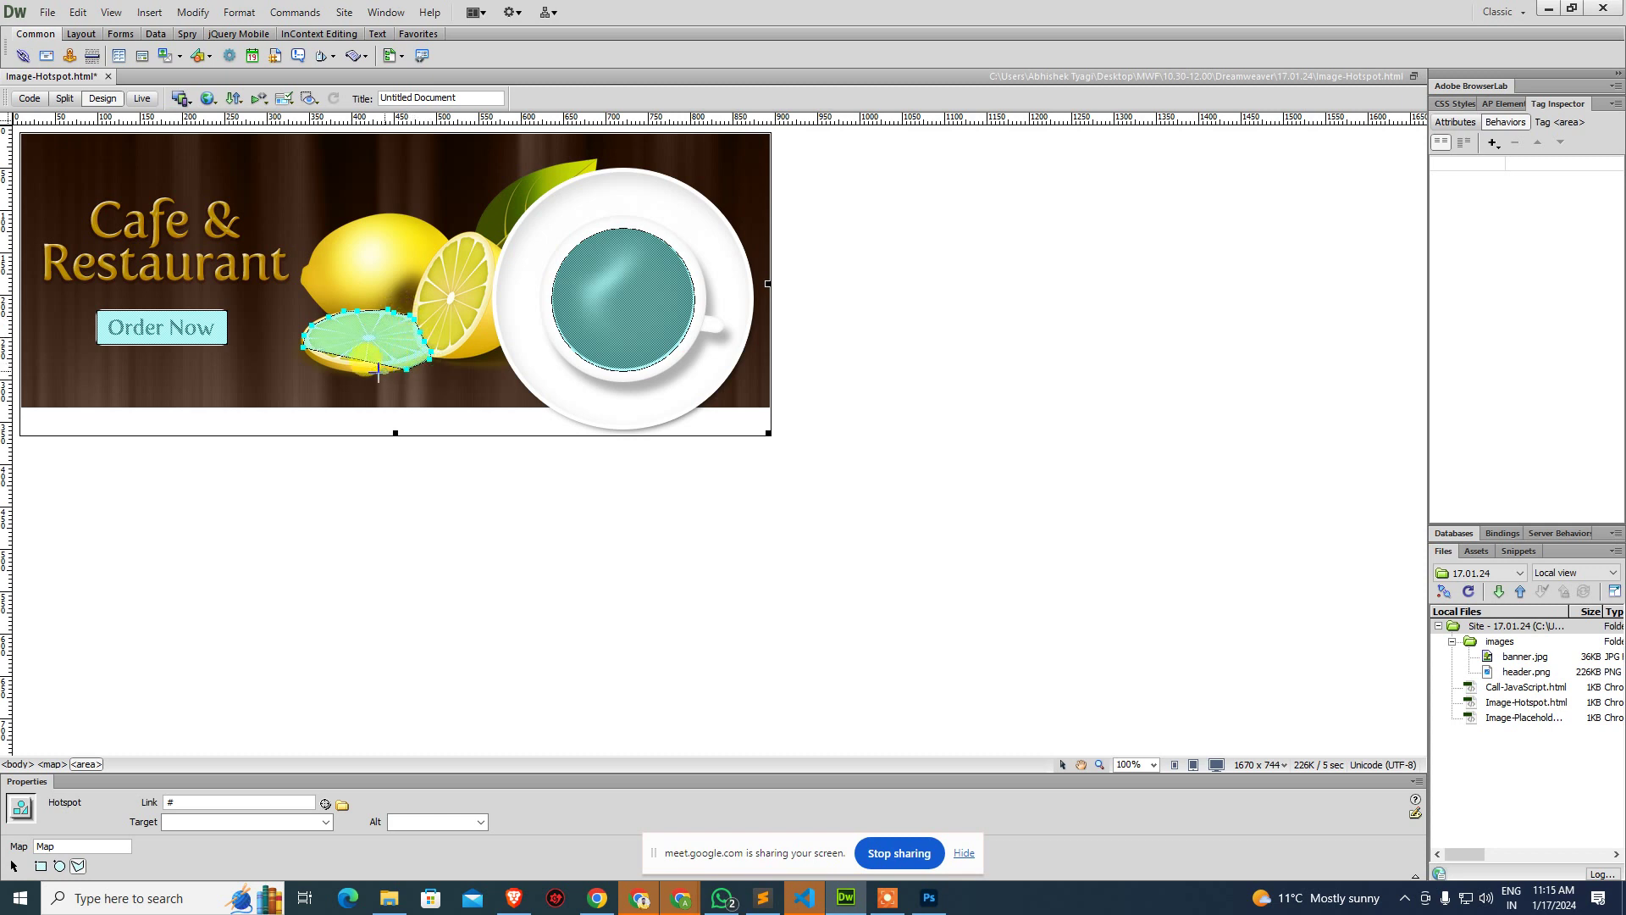
{"action": "left_click", "coordinate": [350, 373]}
{"action": "left_click", "coordinate": [330, 368]}
{"action": "left_click", "coordinate": [310, 361]}
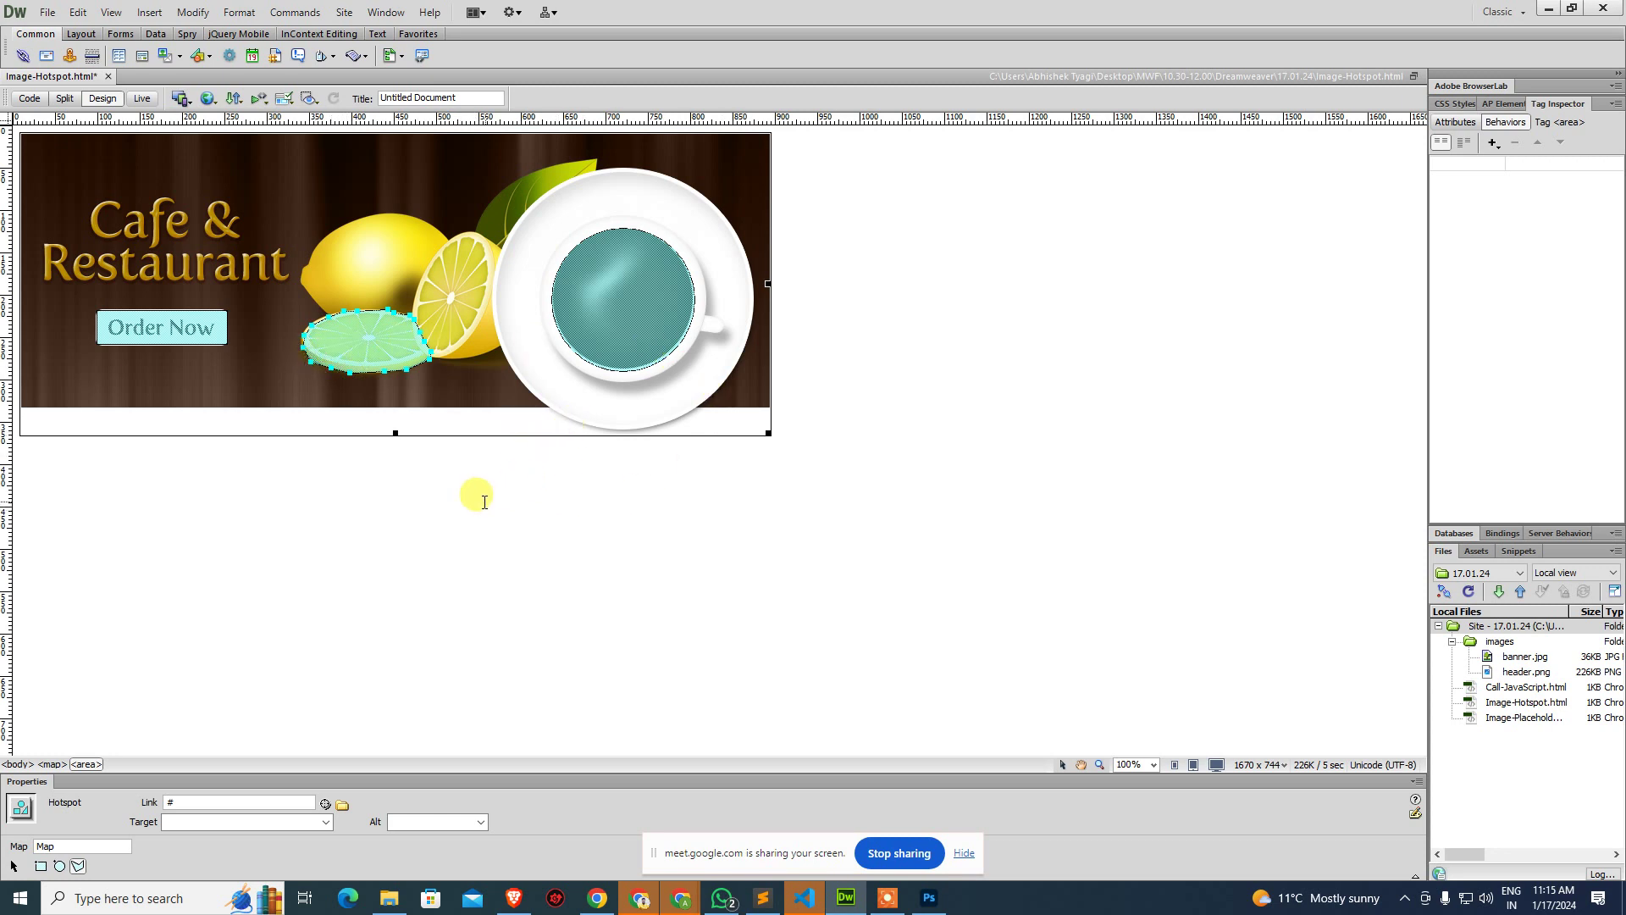
Review the polygon hotspot's area tag in the source code, and save and preview the page in the browser.
{"action": "left_click", "coordinate": [30, 98]}
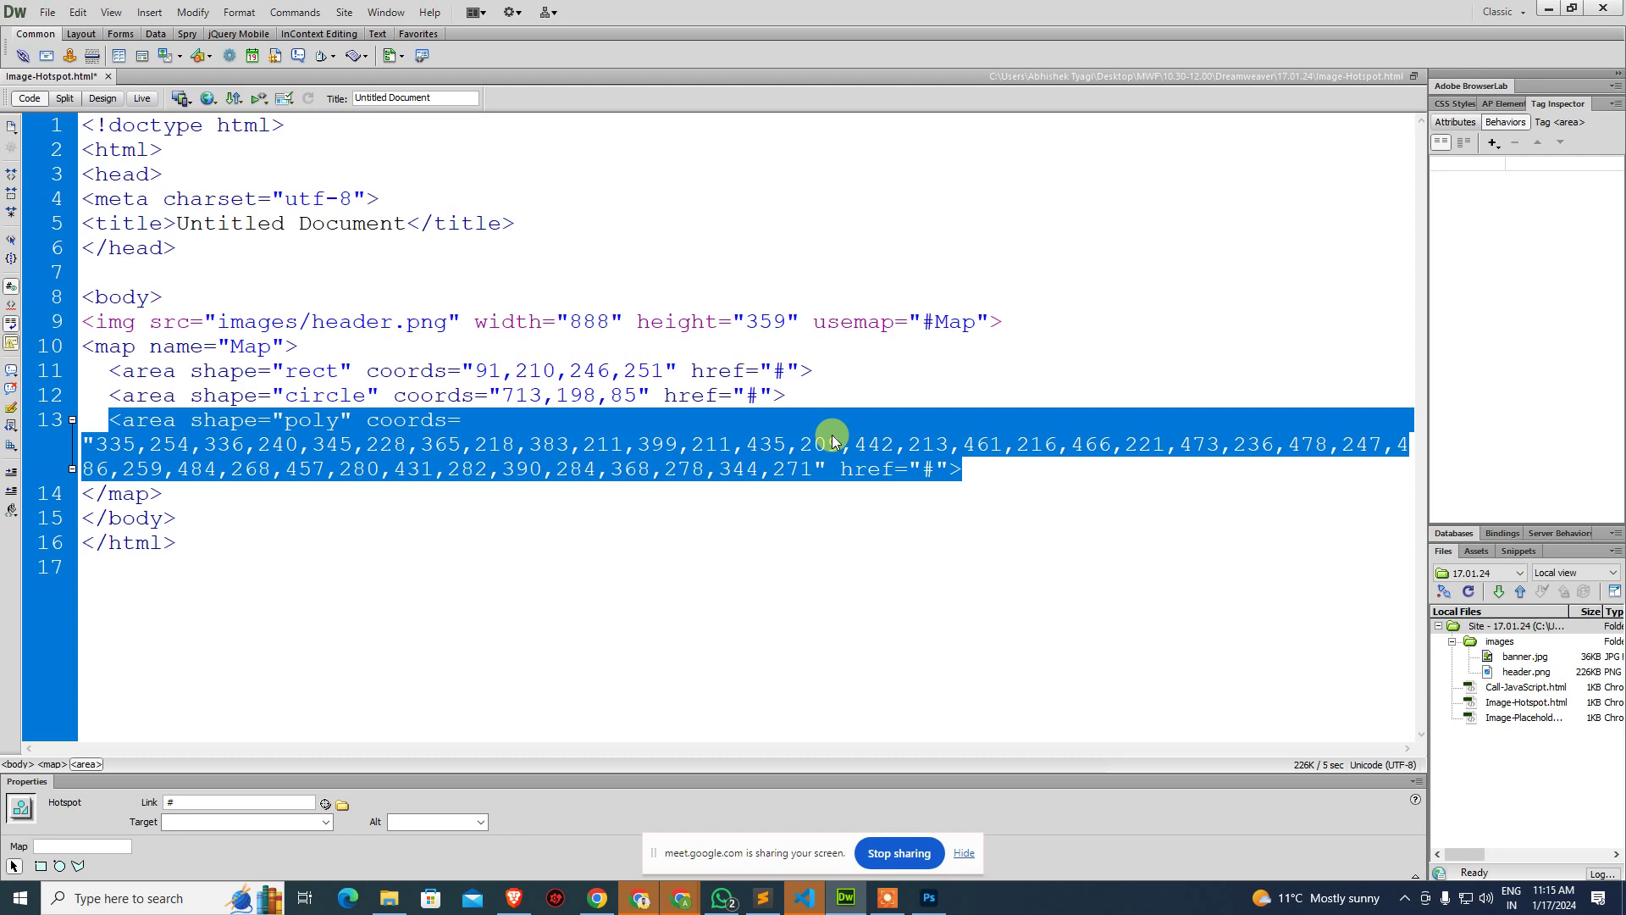
{"action": "key", "text": "F12"}
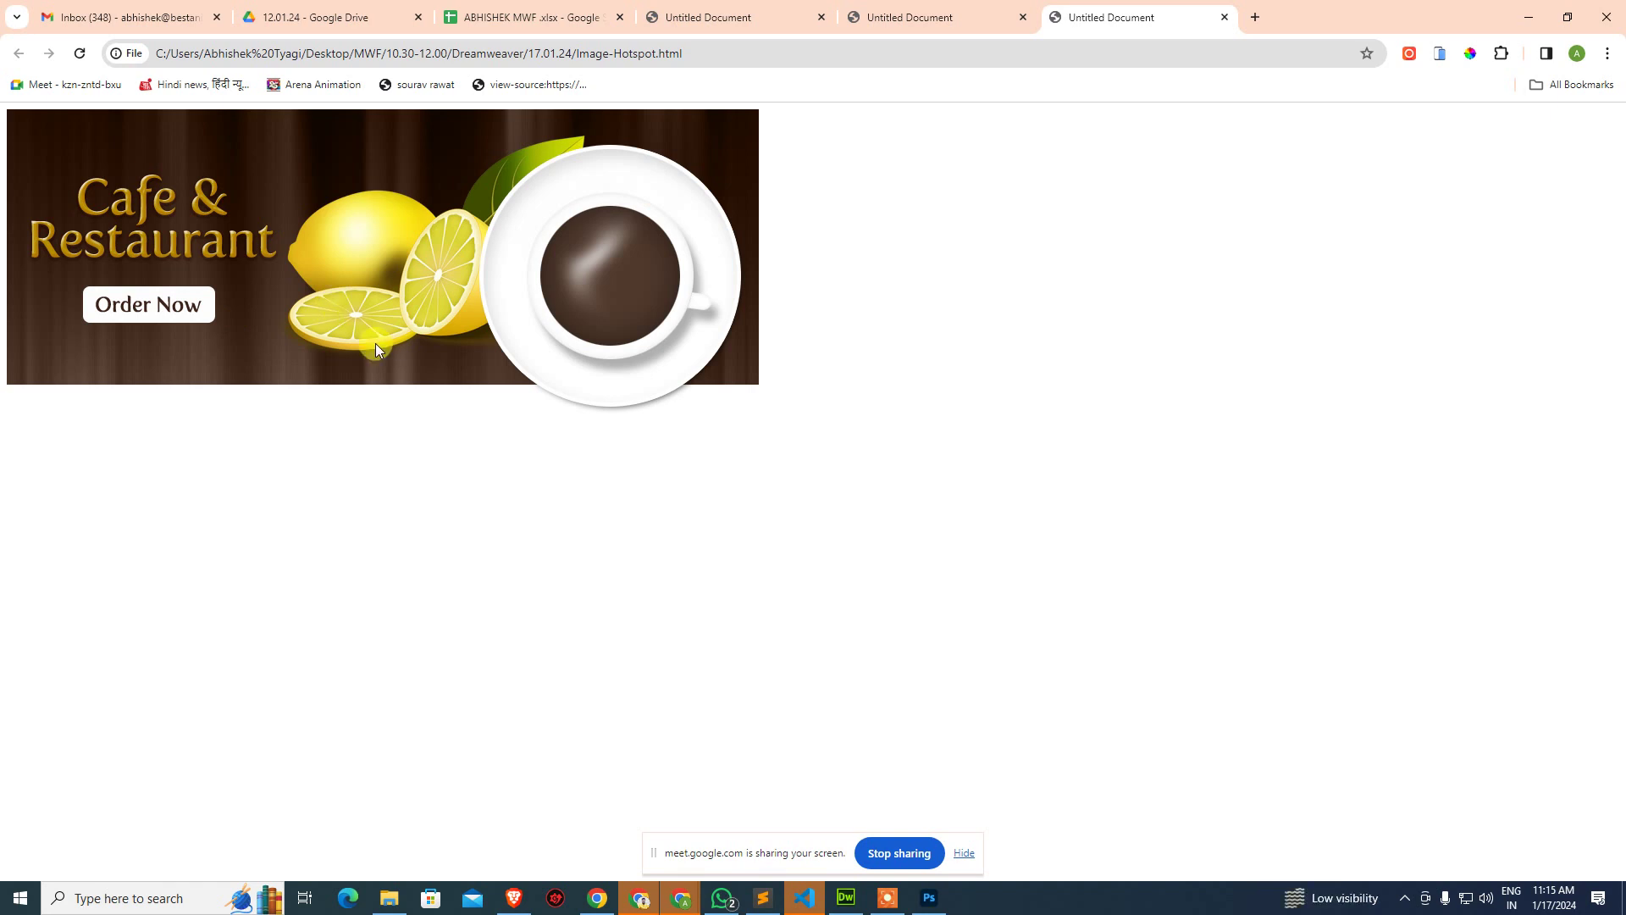
{"action": "key", "text": "alt+Tab"}
{"action": "key", "text": "alt+Tab"}
Close the leftover browser preview pages, and close Image-Hotspot.html in Dreamweaver.
{"action": "middle_click", "coordinate": [784, 24]}
{"action": "middle_click", "coordinate": [784, 24]}
{"action": "key", "text": "alt+Tab"}
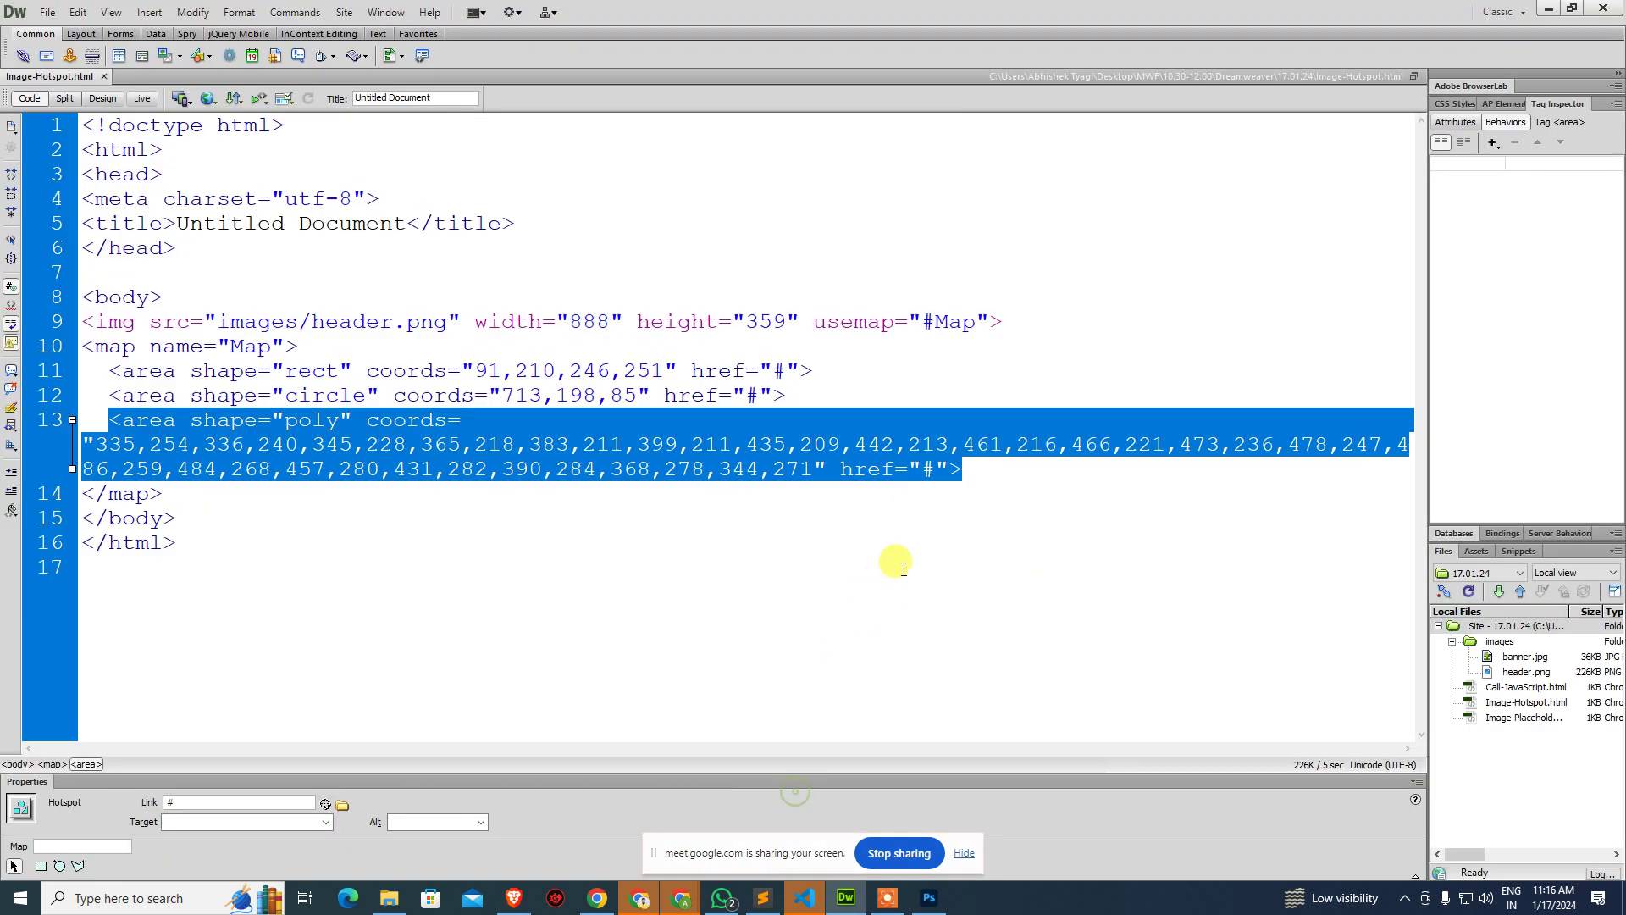
{"action": "left_click", "coordinate": [931, 550]}
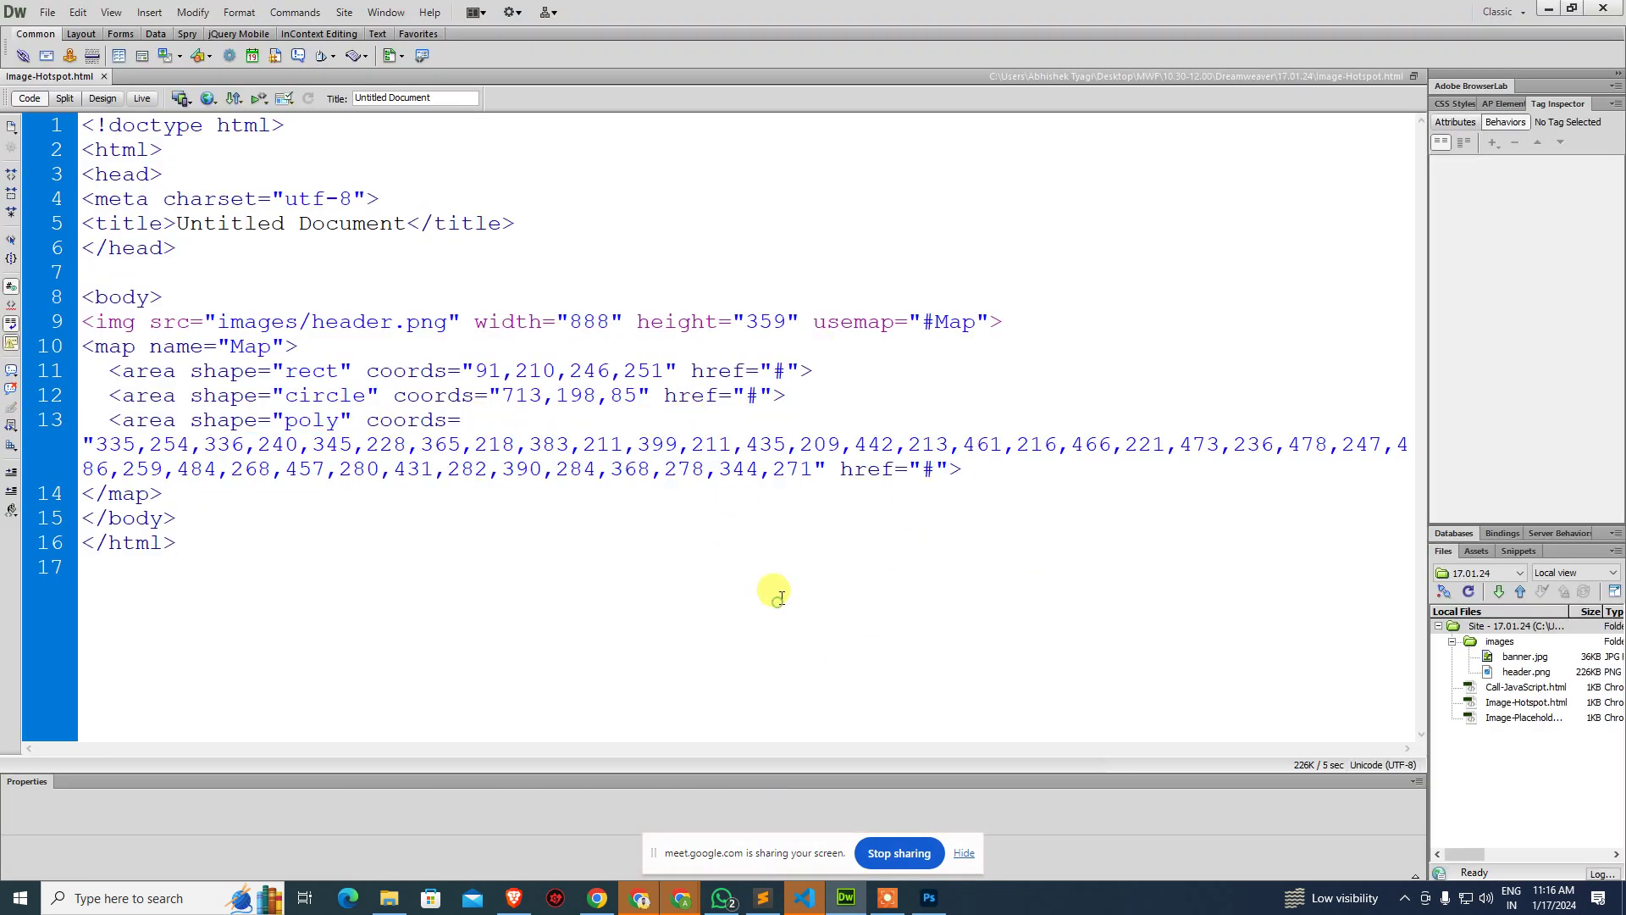
{"action": "key", "text": "ctrl+w"}
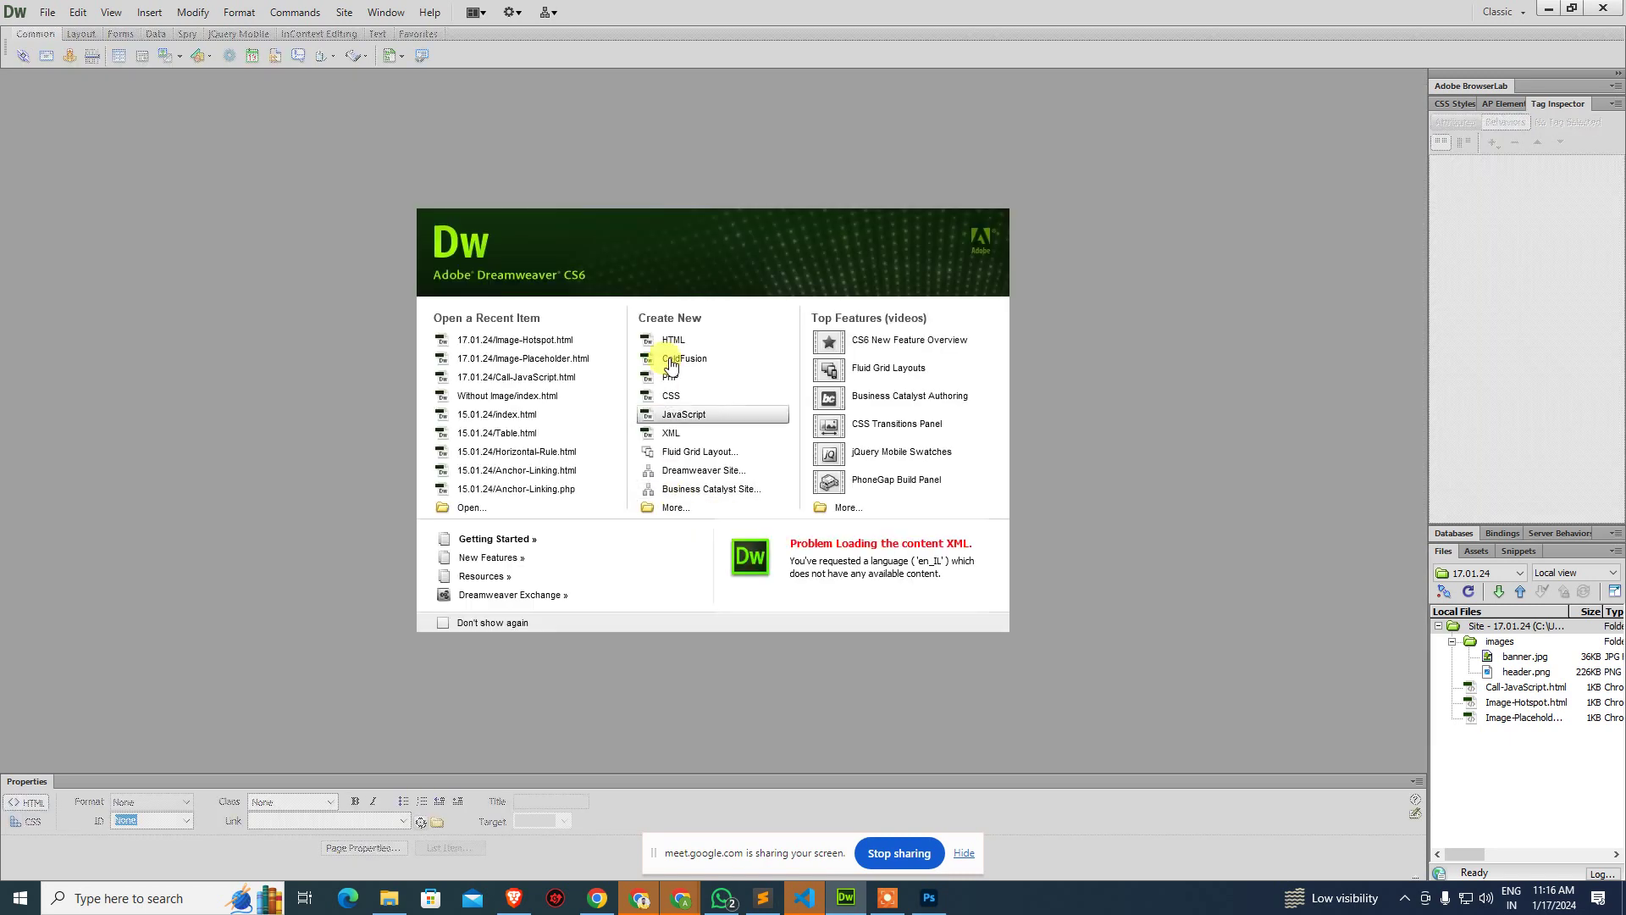
Create a blank HTML page and look through the media types that can be inserted, such as SWF and Plugin.
{"action": "left_click", "coordinate": [673, 329]}
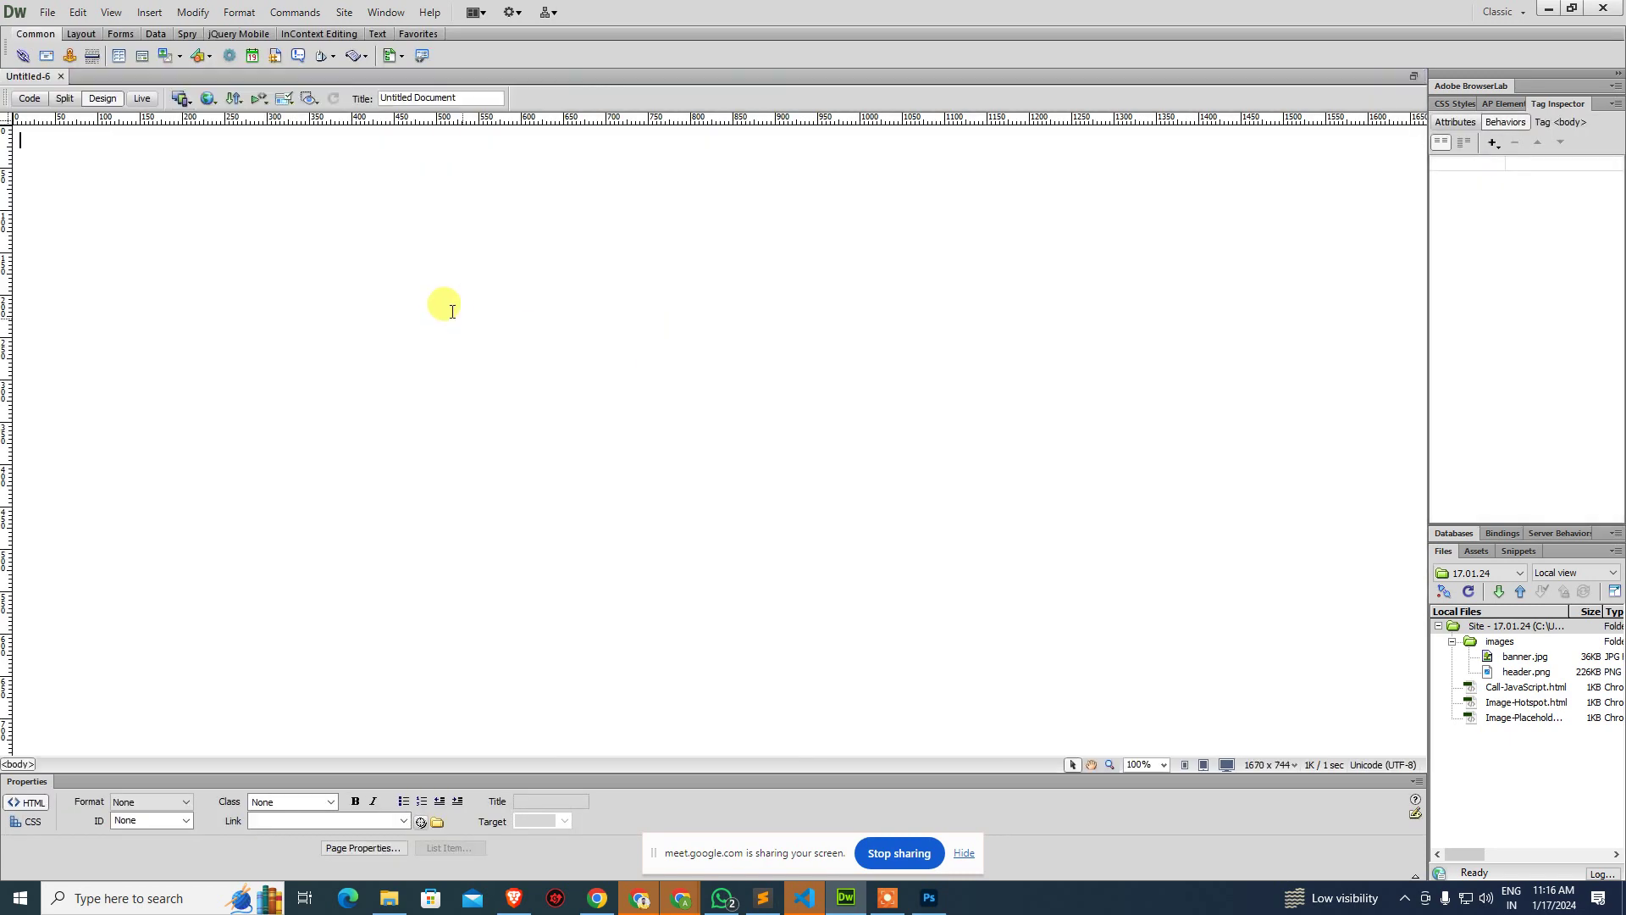
{"action": "left_click", "coordinate": [201, 55]}
{"action": "left_click", "coordinate": [319, 245]}
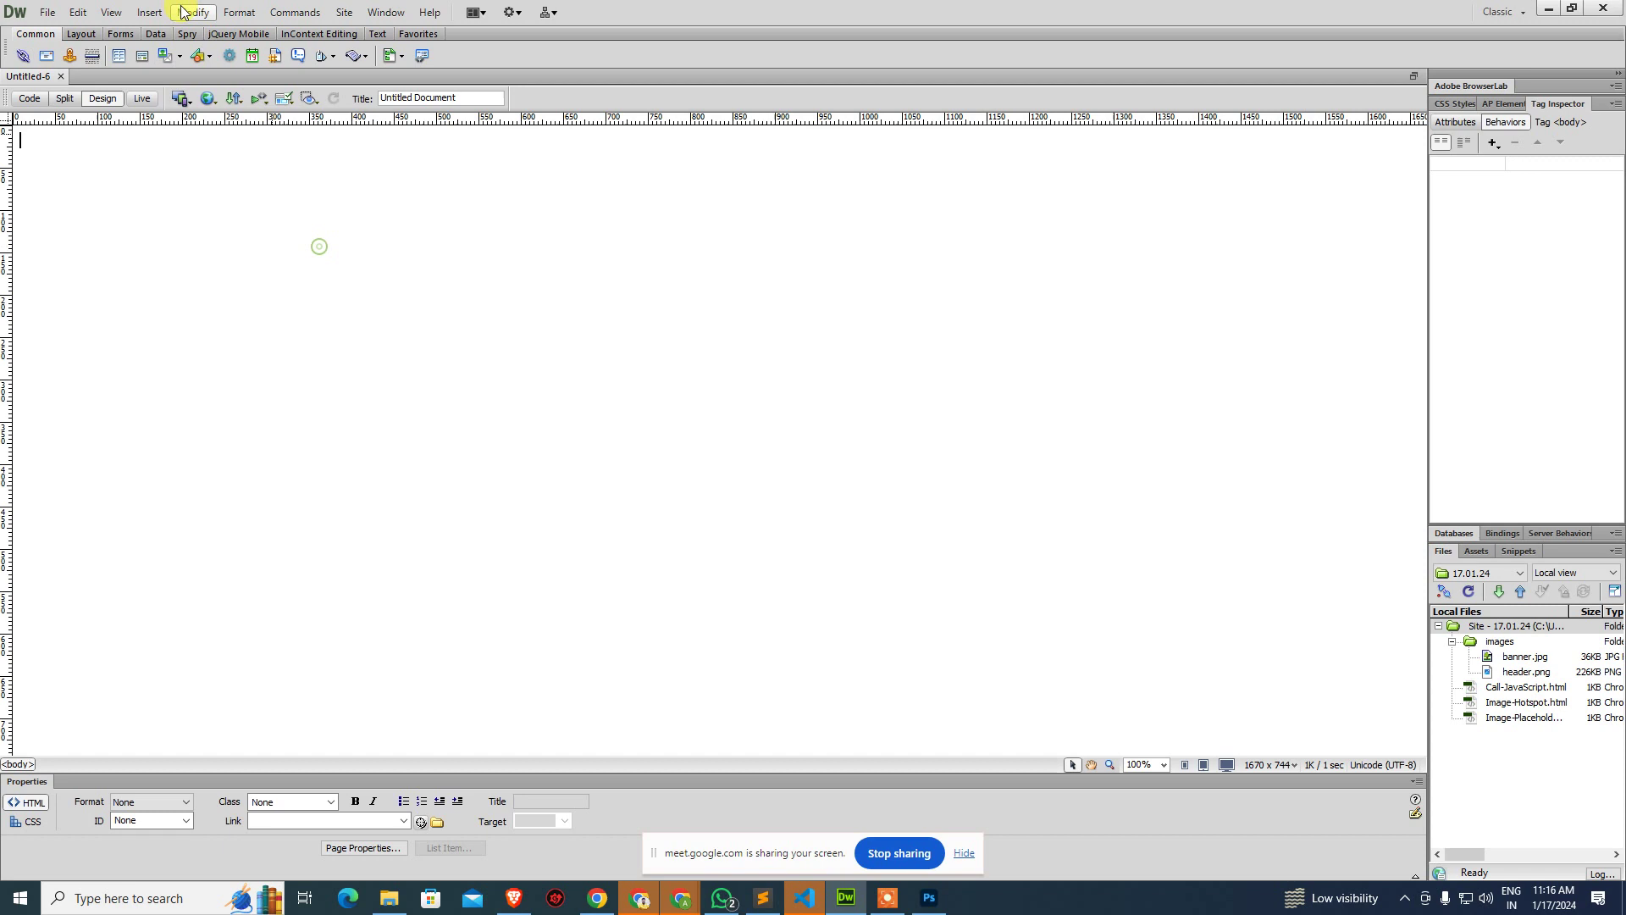
{"action": "left_click", "coordinate": [206, 56]}
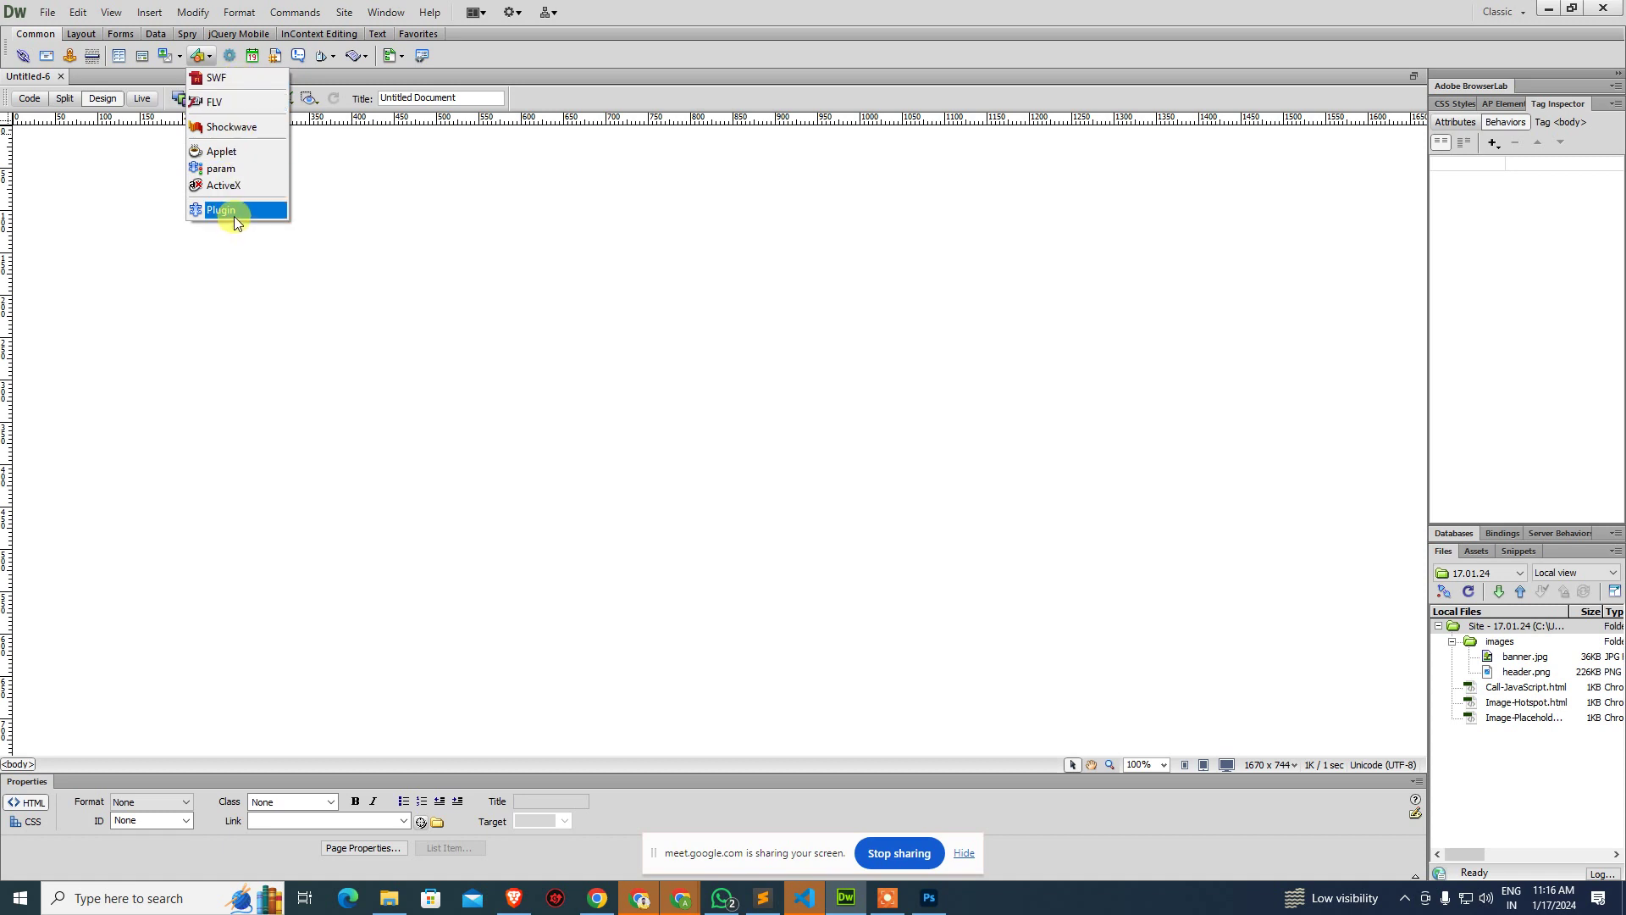
{"action": "left_click", "coordinate": [357, 305]}
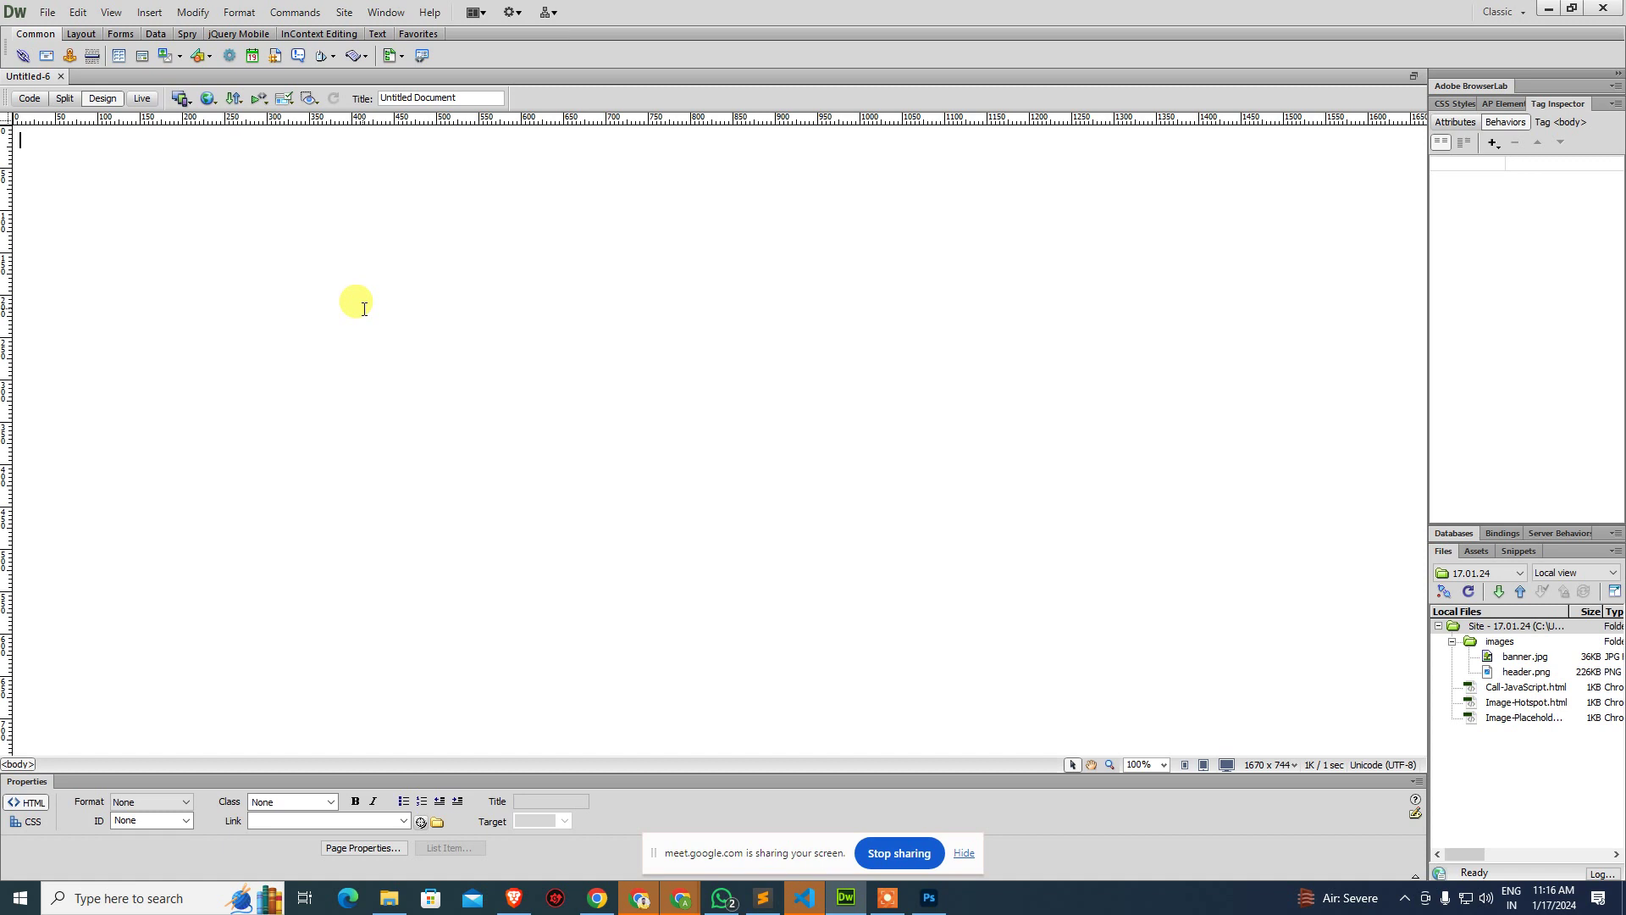
{"action": "left_click", "coordinate": [208, 56]}
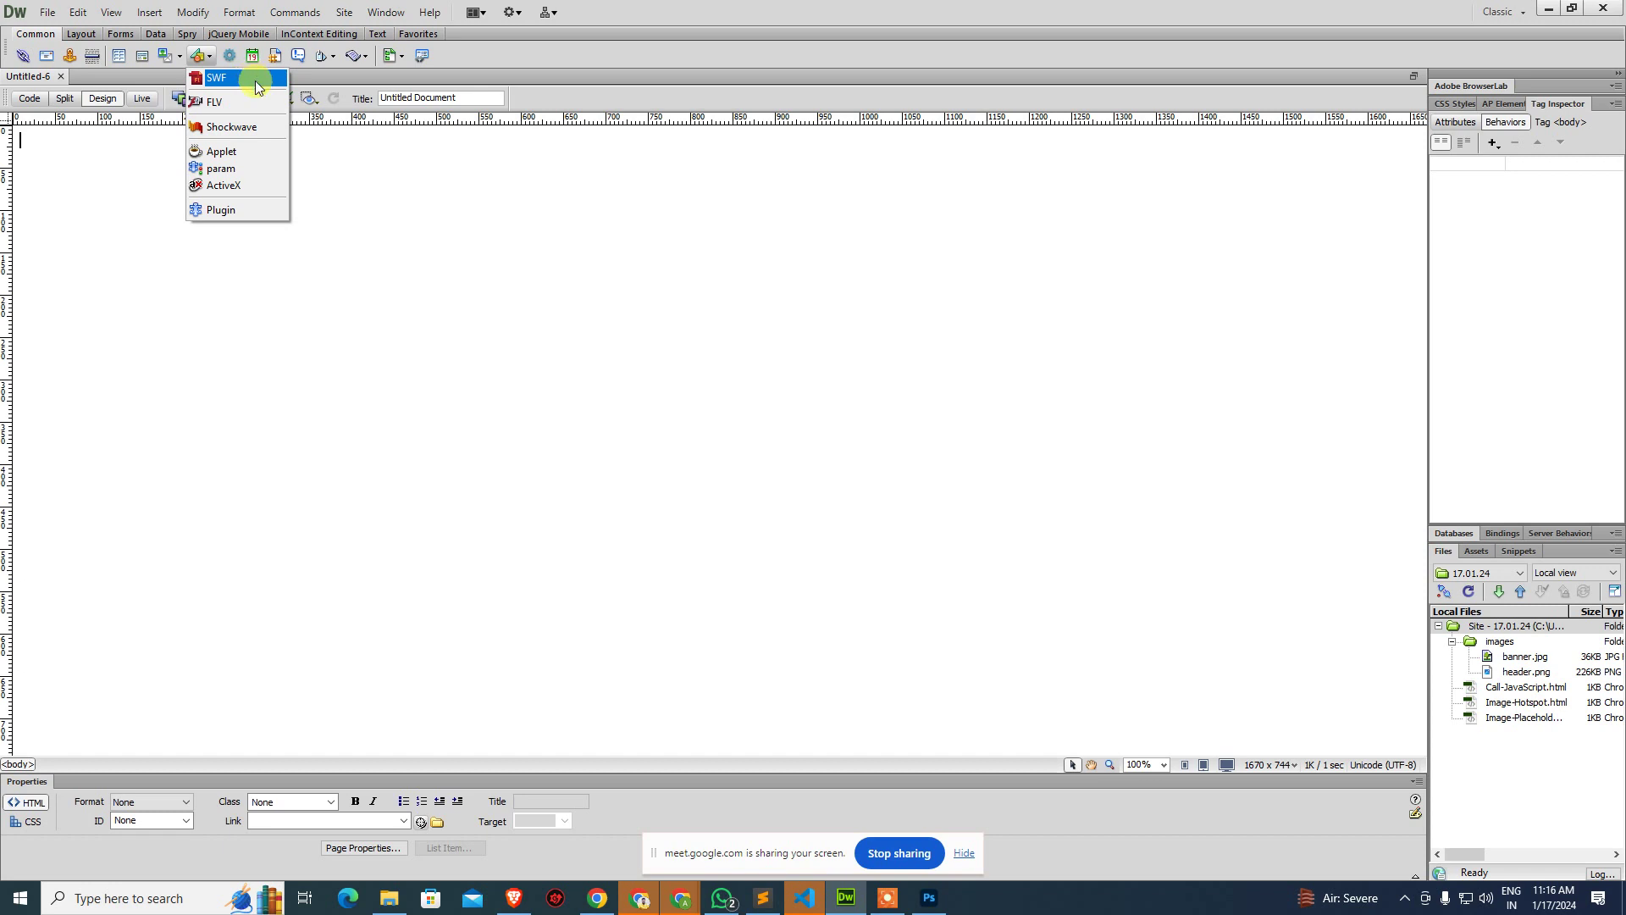
{"action": "left_click", "coordinate": [338, 254]}
Switch to Chrome, search Google in a new tab for eye4u, and refine the search to eye4u swf.
{"action": "key", "text": "alt+Tab"}
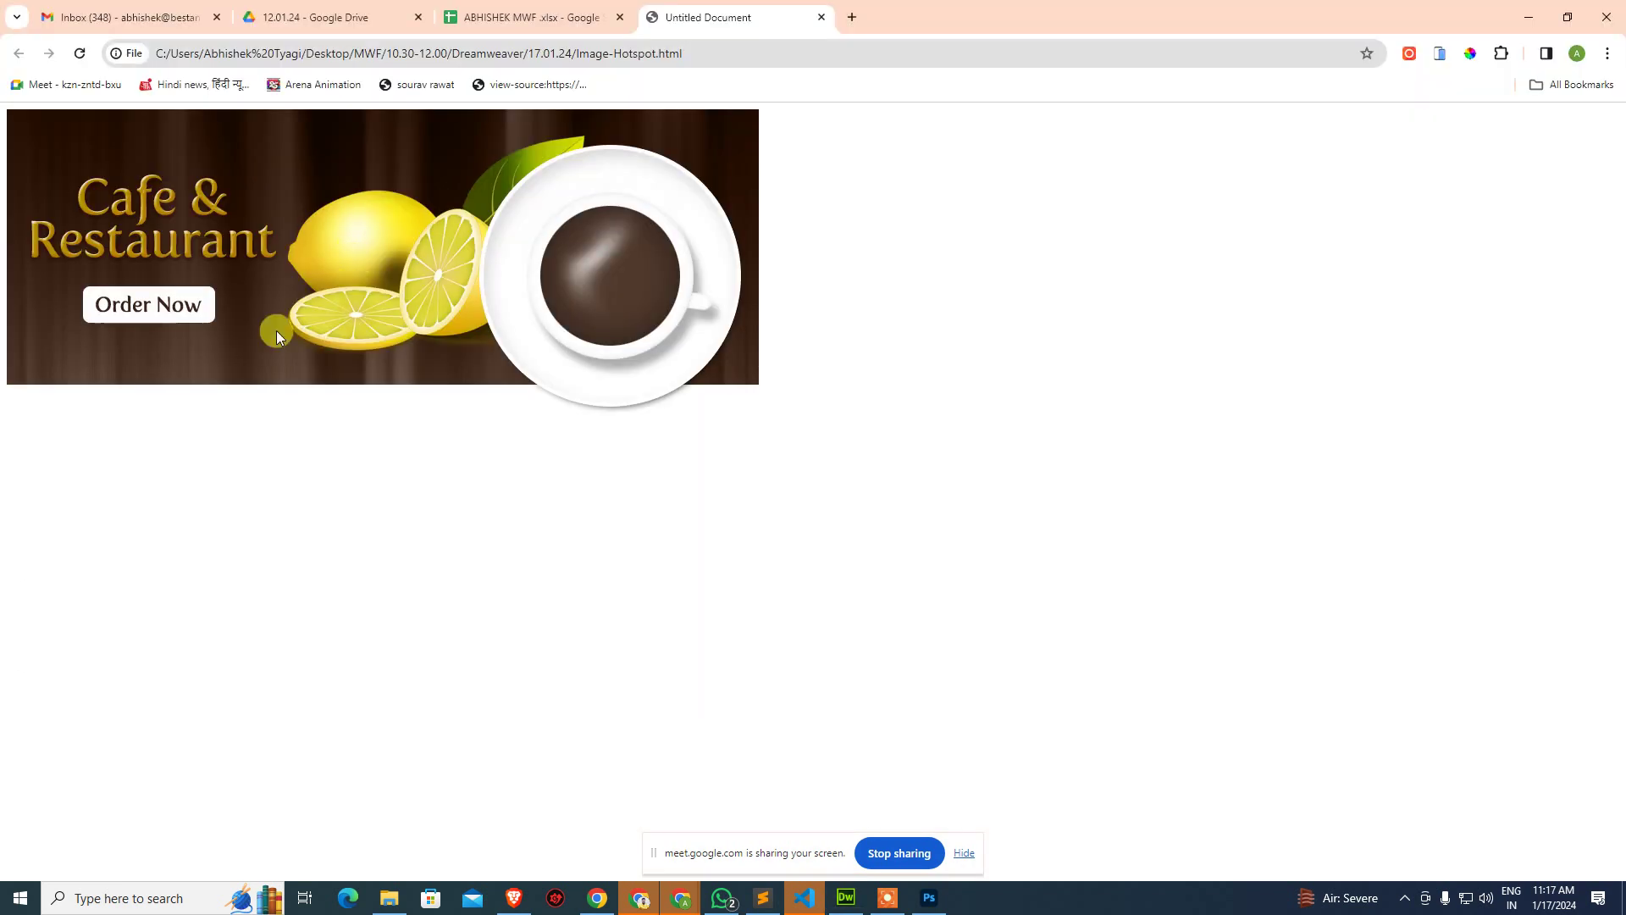
{"action": "left_click", "coordinate": [854, 17]}
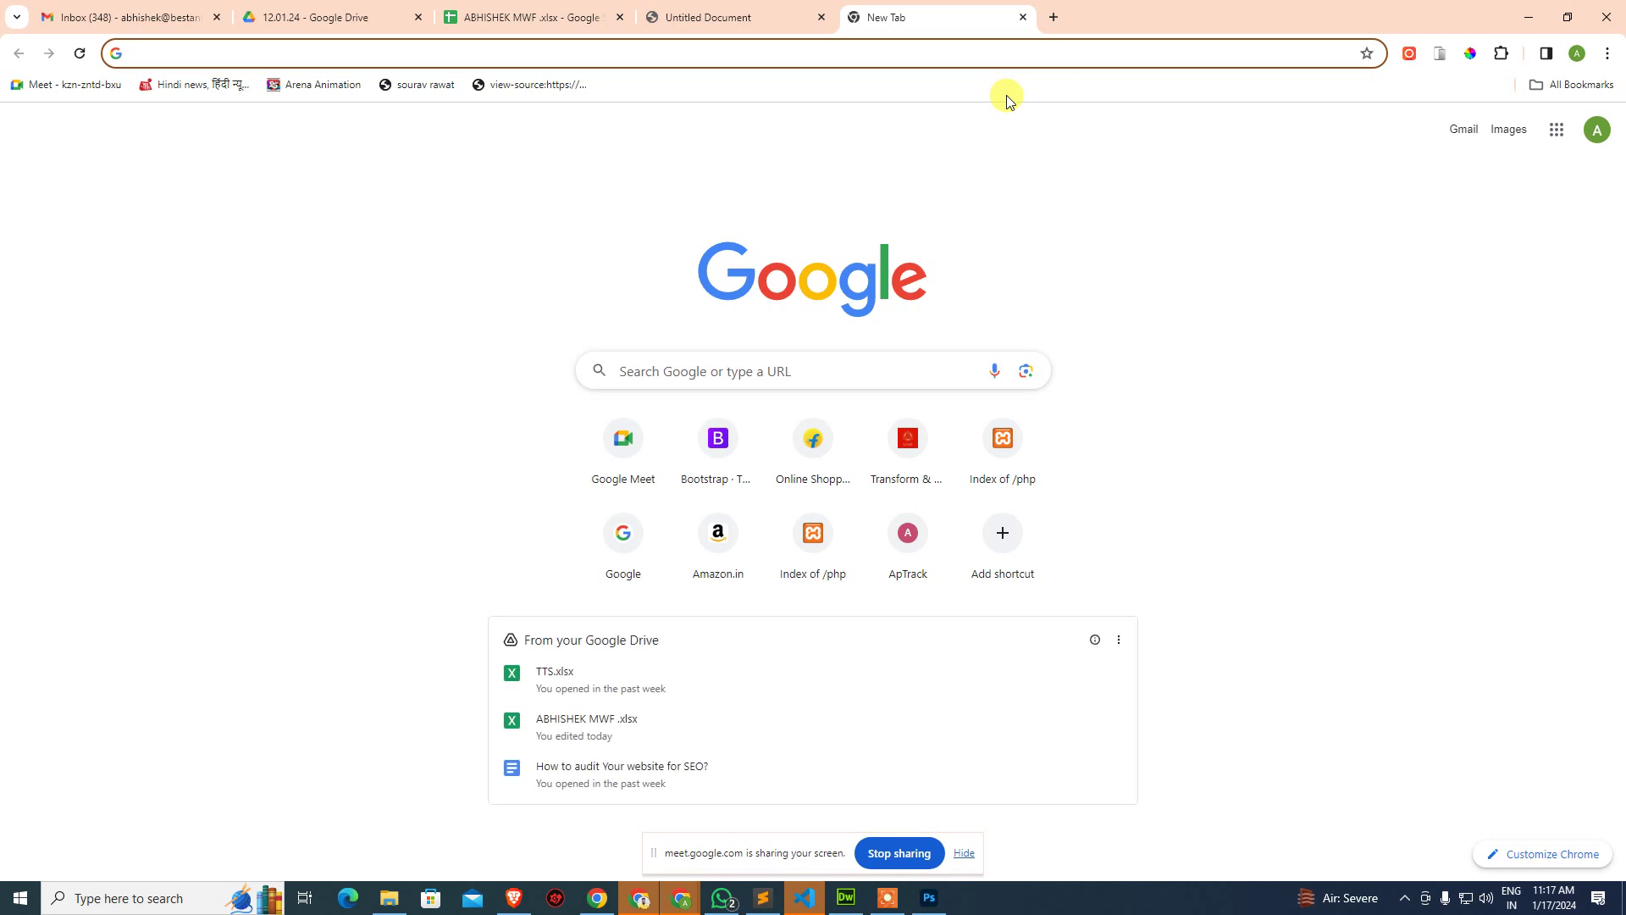
{"action": "type", "text": "eye"}
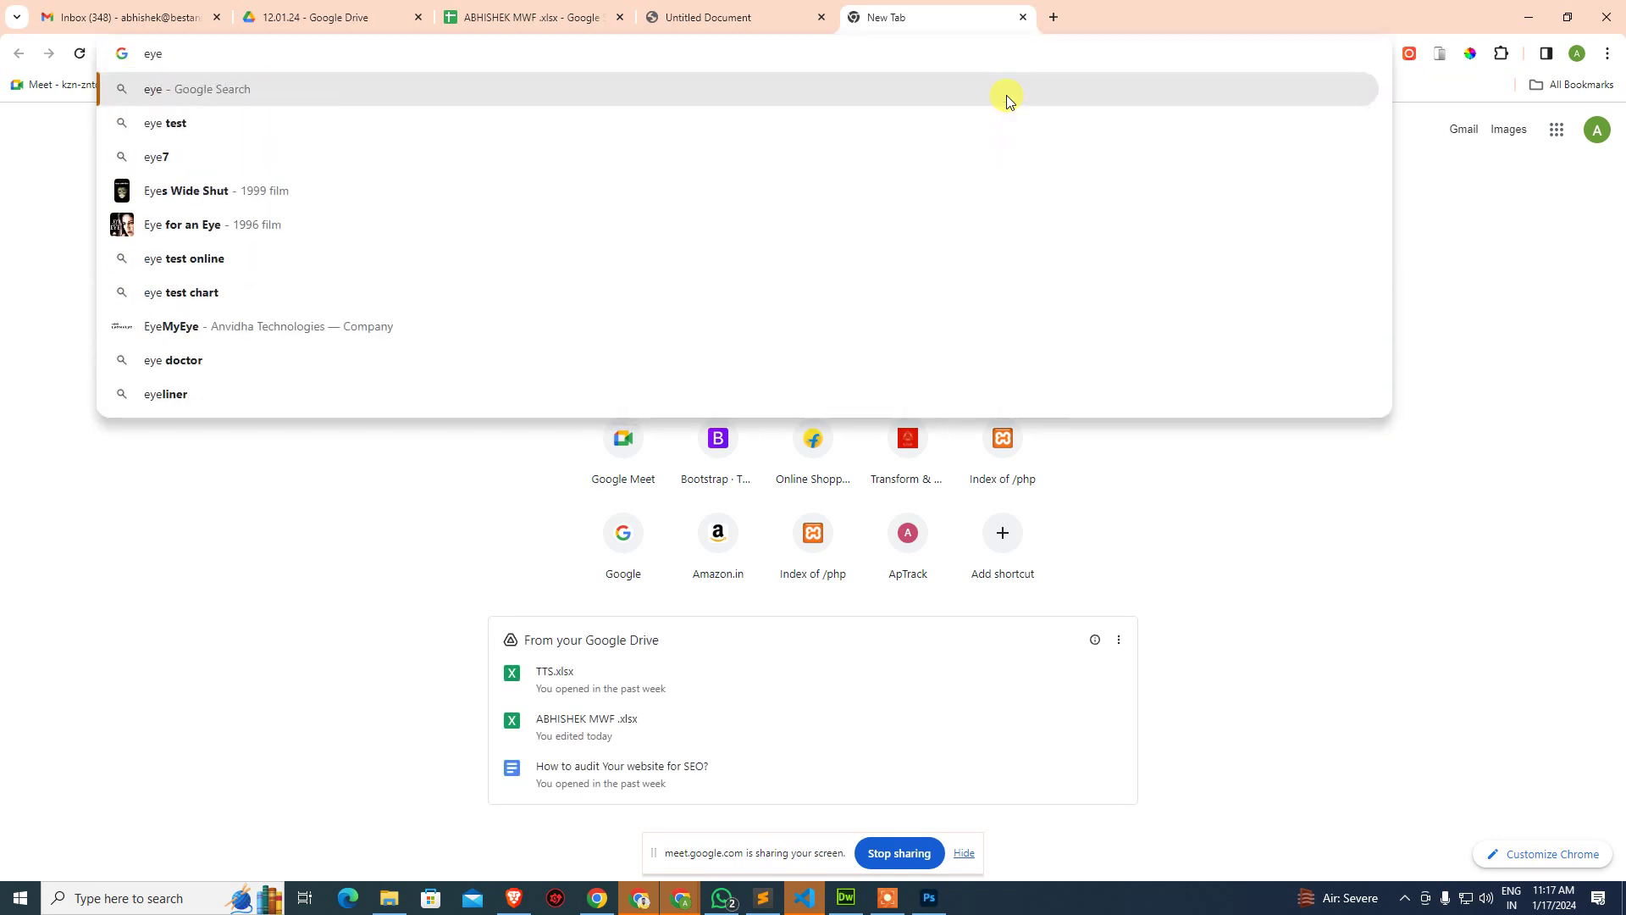
{"action": "type", "text": "4u"}
{"action": "key", "text": "Return"}
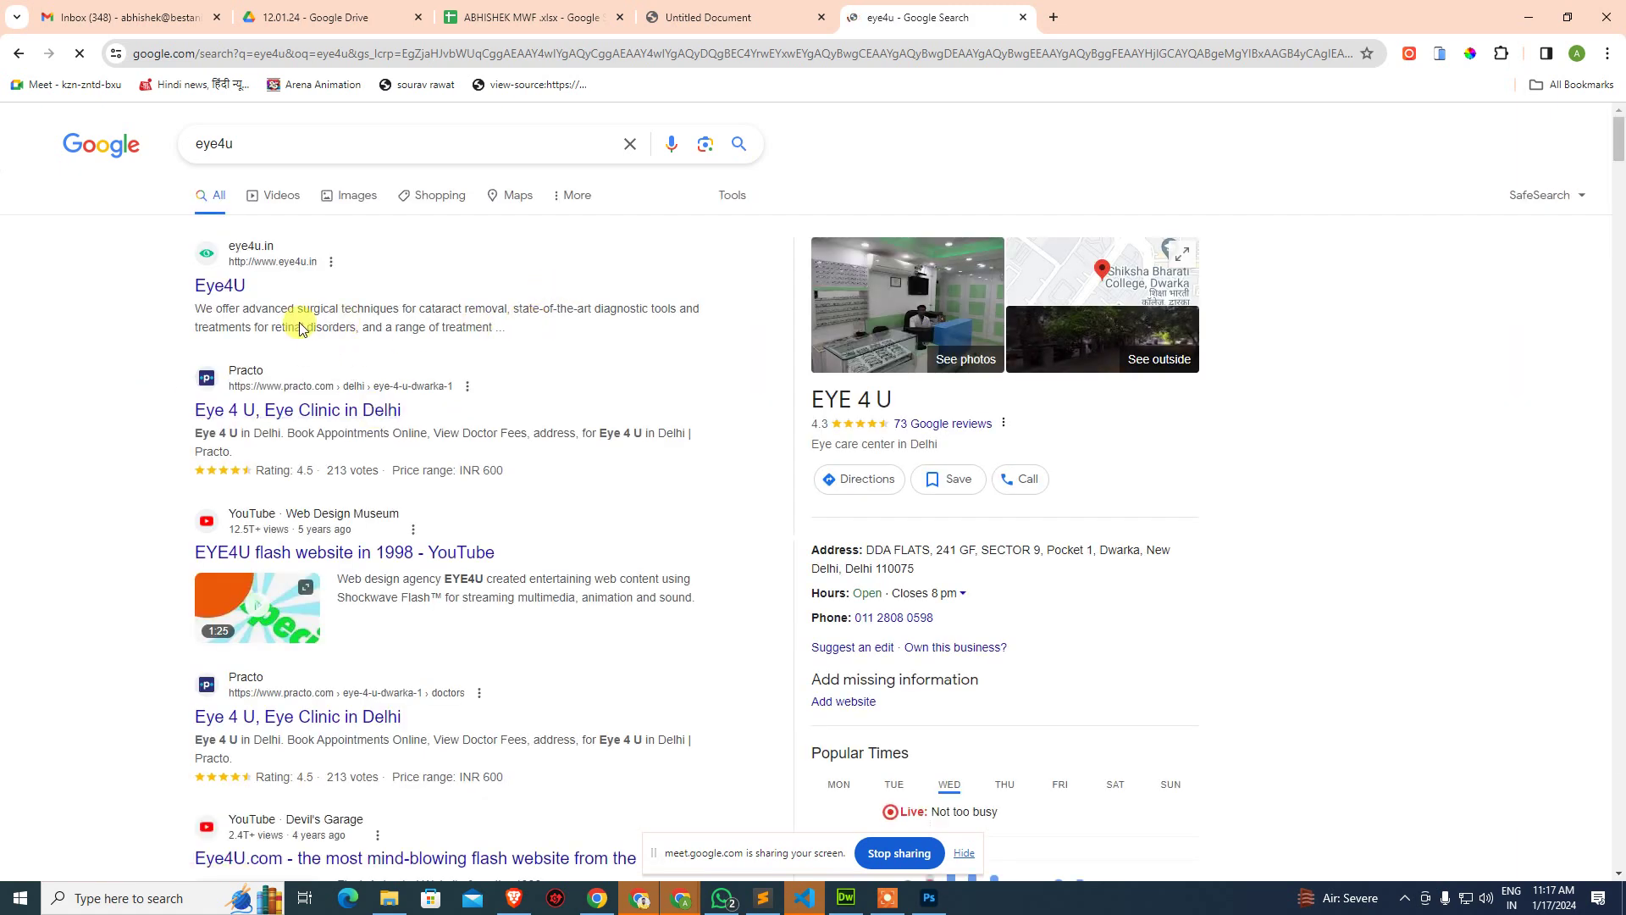
{"action": "left_click", "coordinate": [364, 146]}
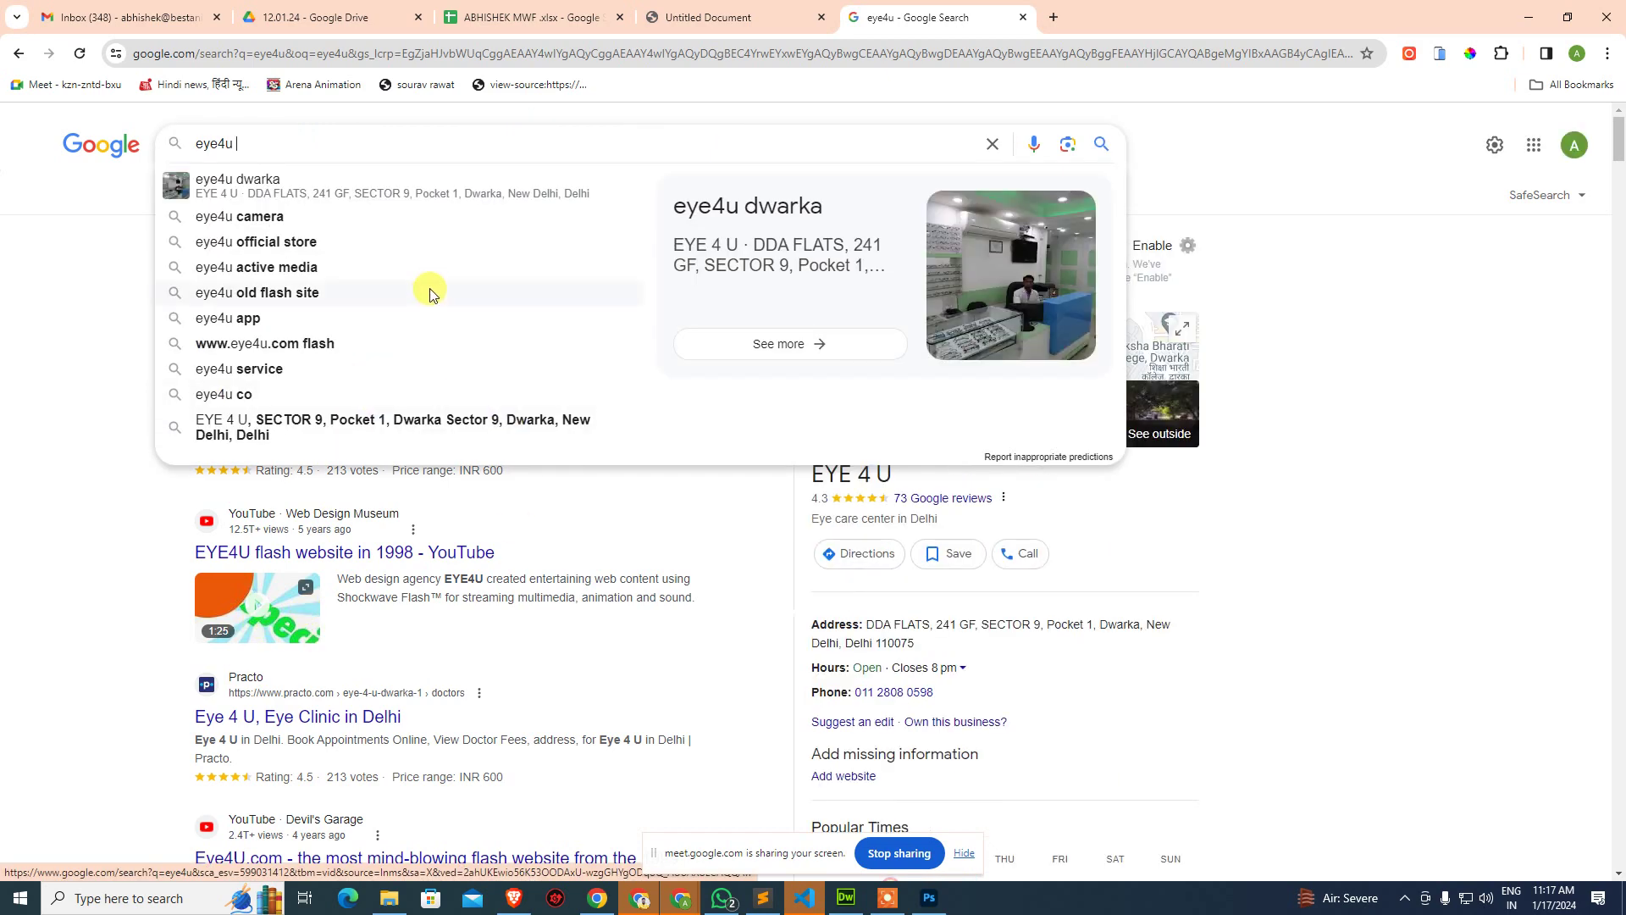
{"action": "type", "text": "swf"}
{"action": "key", "text": "Return"}
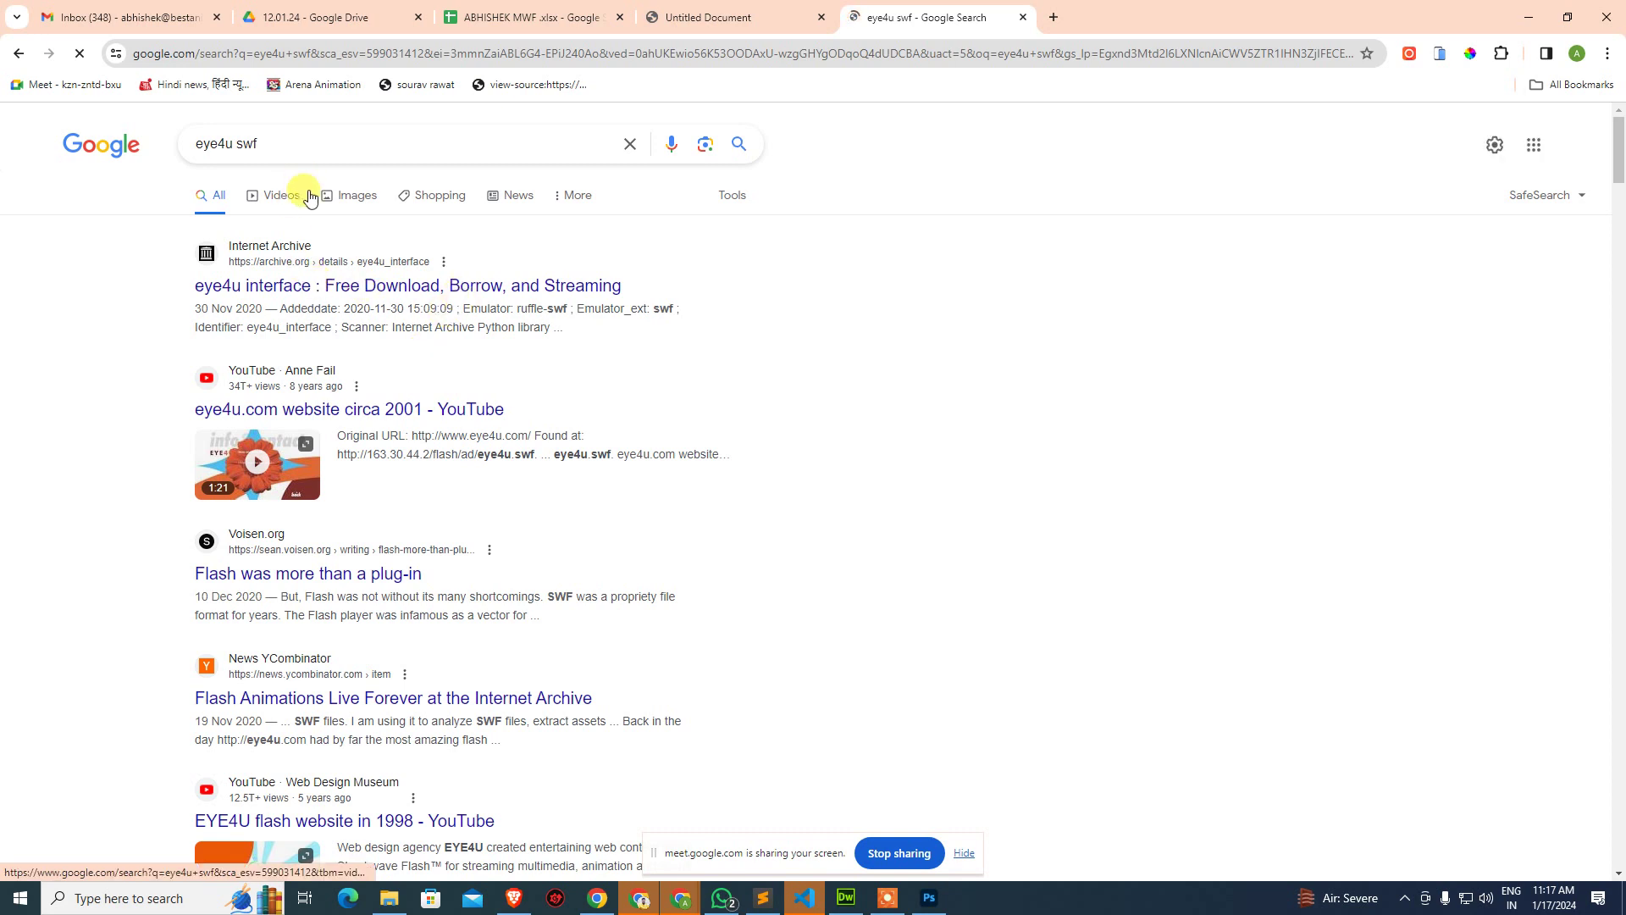
Search for eye4u swf download, skim the results, and return to the eye4u swf results.
{"action": "left_click", "coordinate": [352, 141]}
{"action": "type", "text": "d"}
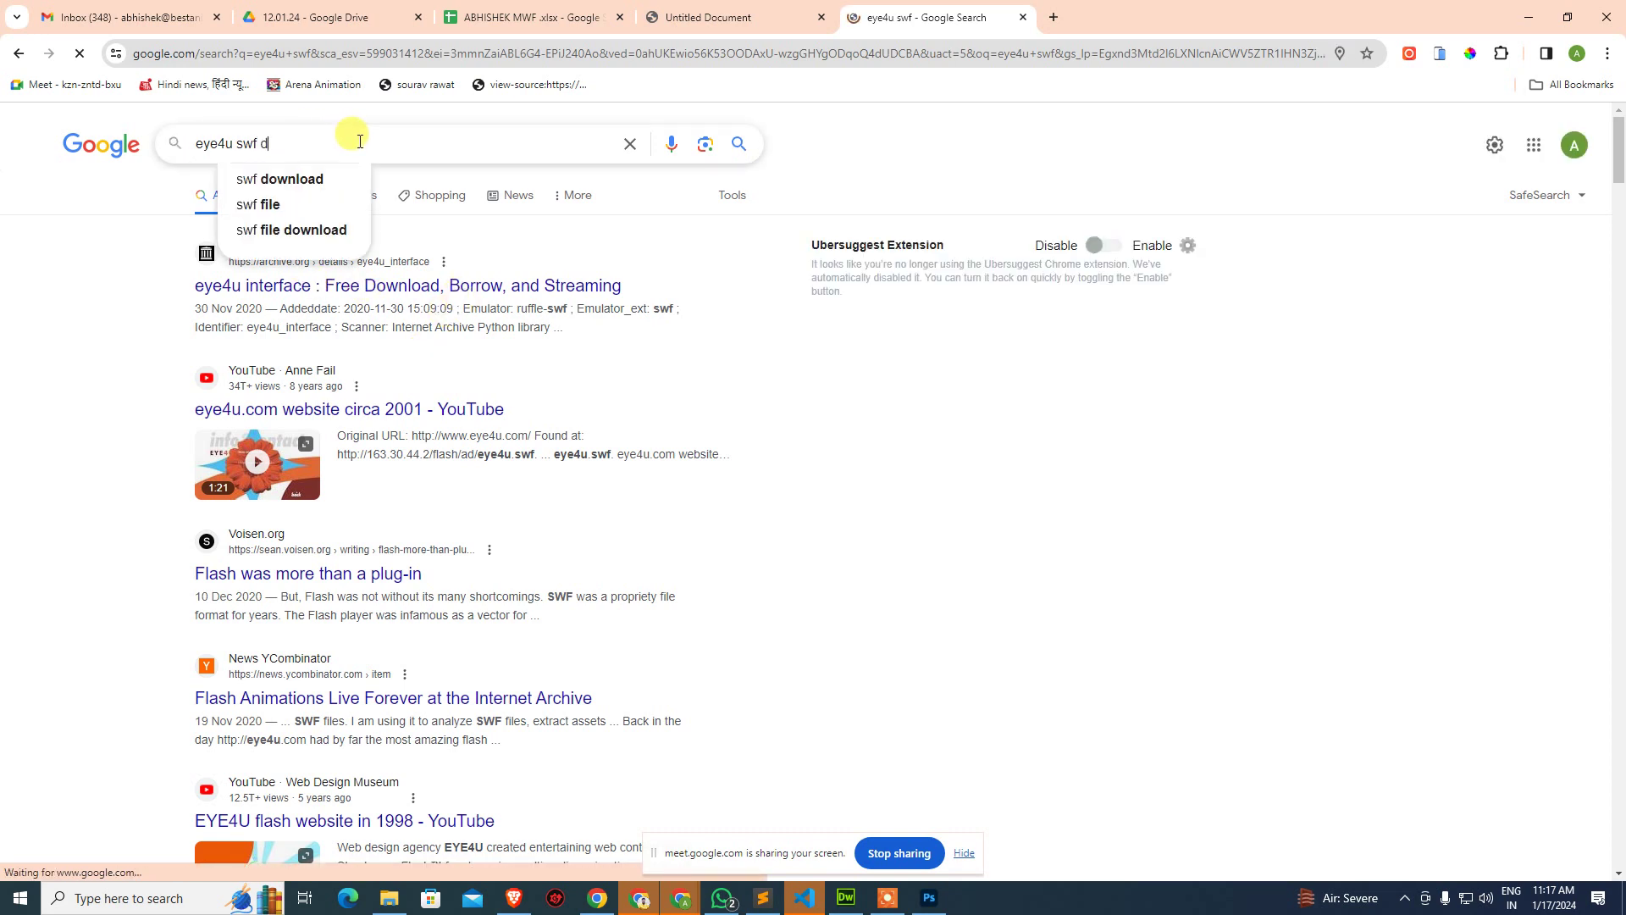
{"action": "type", "text": "ownload"}
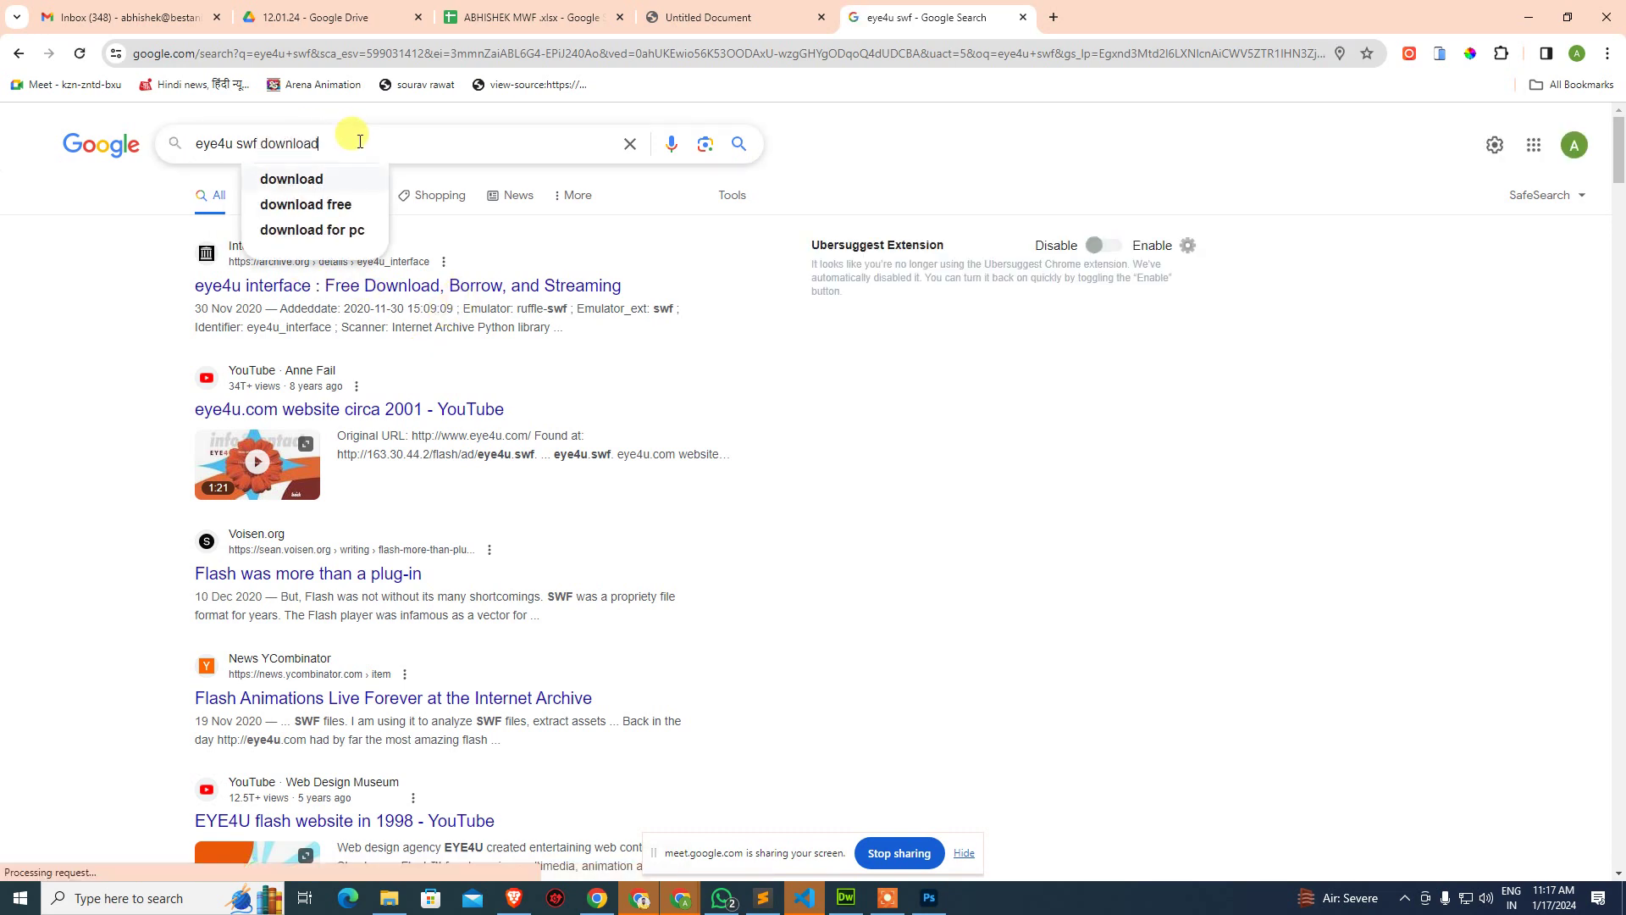
{"action": "key", "text": "Return"}
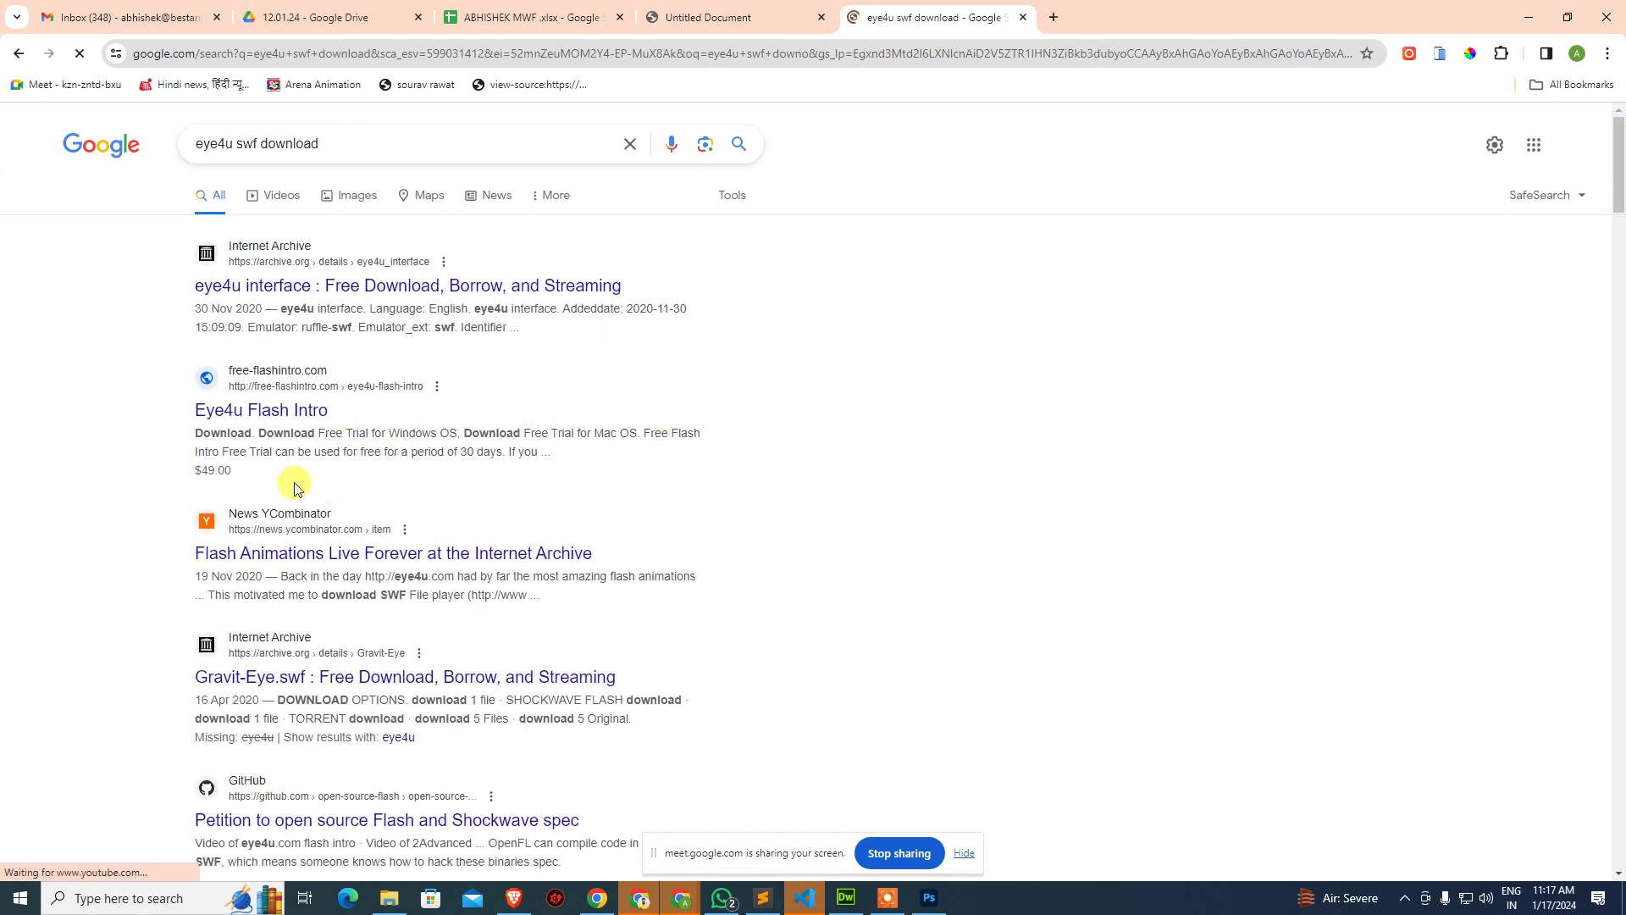
{"action": "scroll", "coordinate": [320, 508], "scroll_direction": "down", "scroll_amount": 5}
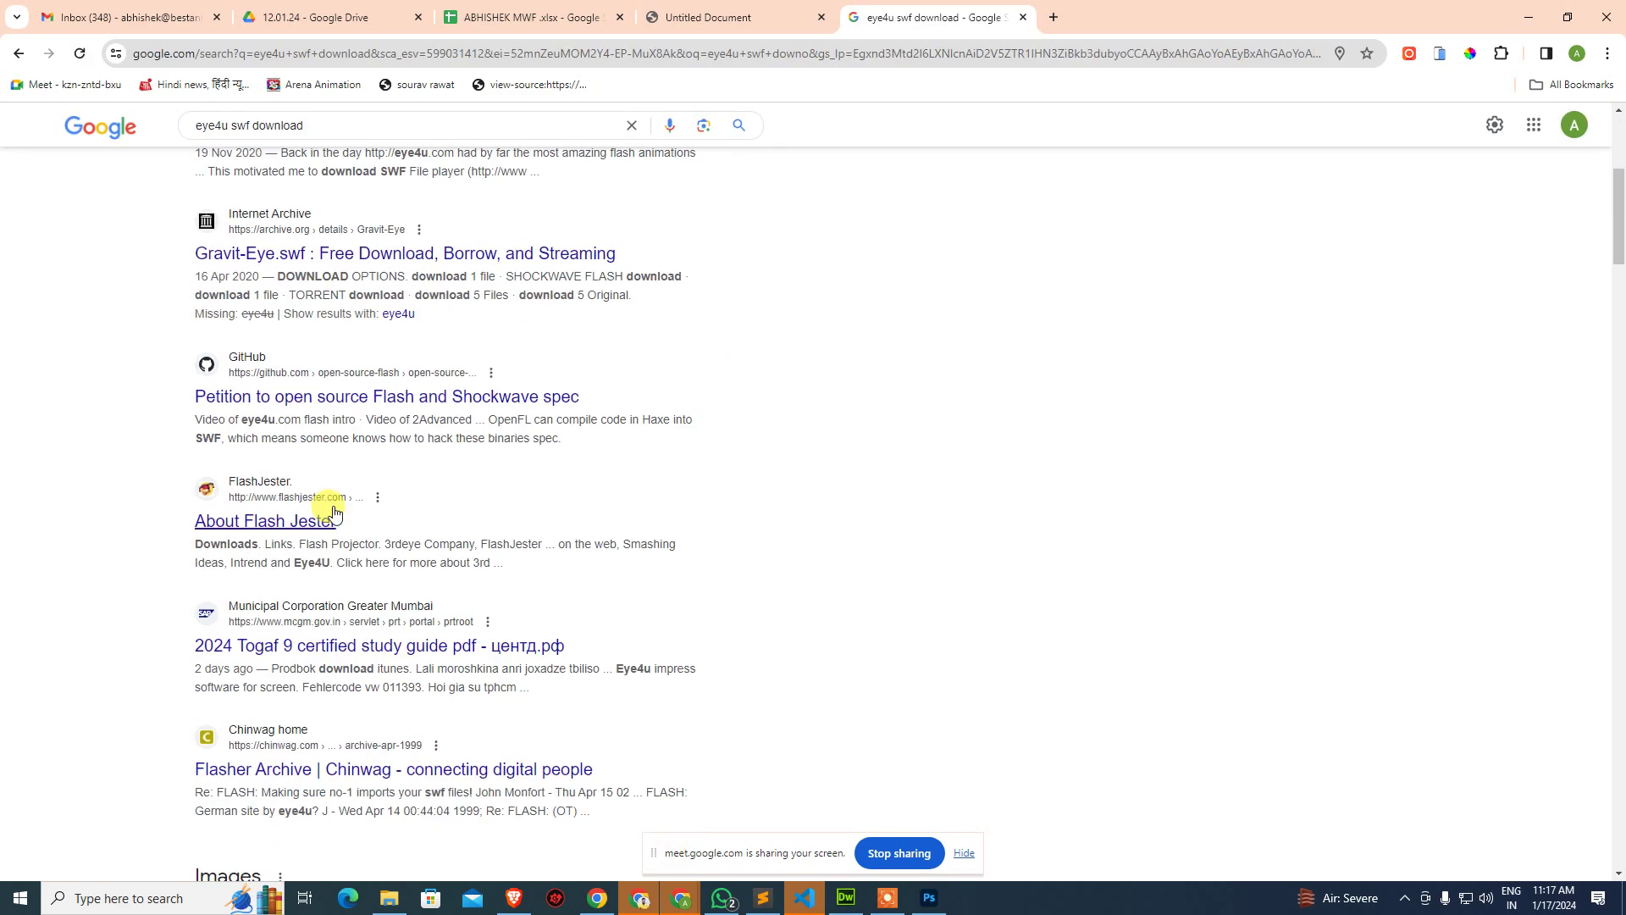
{"action": "scroll", "coordinate": [331, 511], "scroll_direction": "up", "scroll_amount": 5}
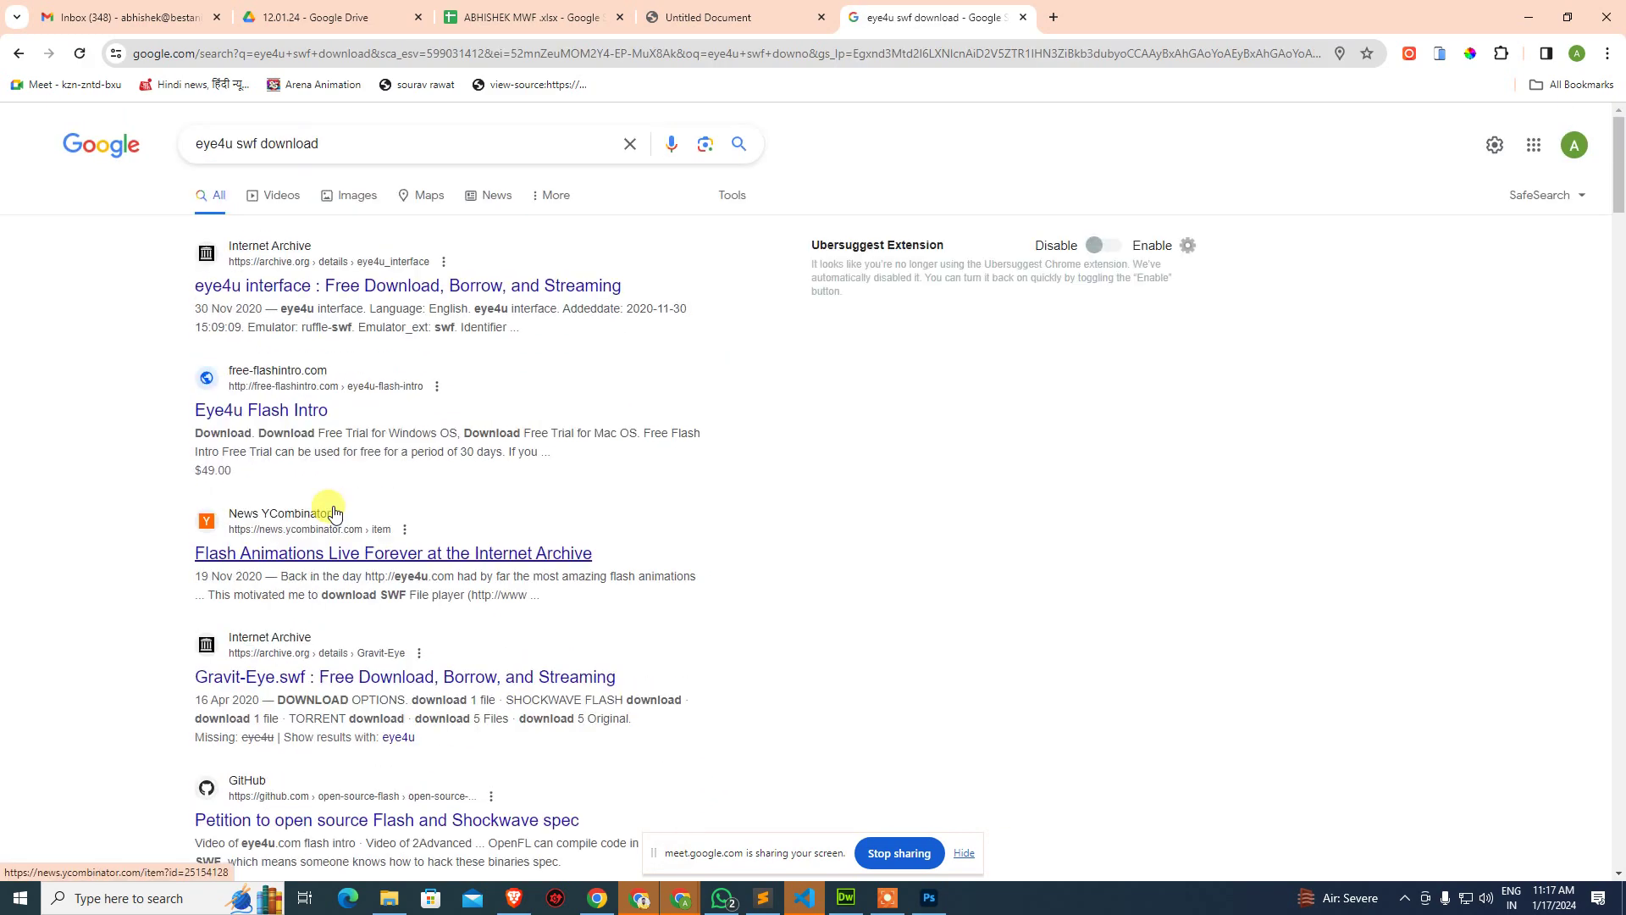
{"action": "left_click", "coordinate": [19, 56]}
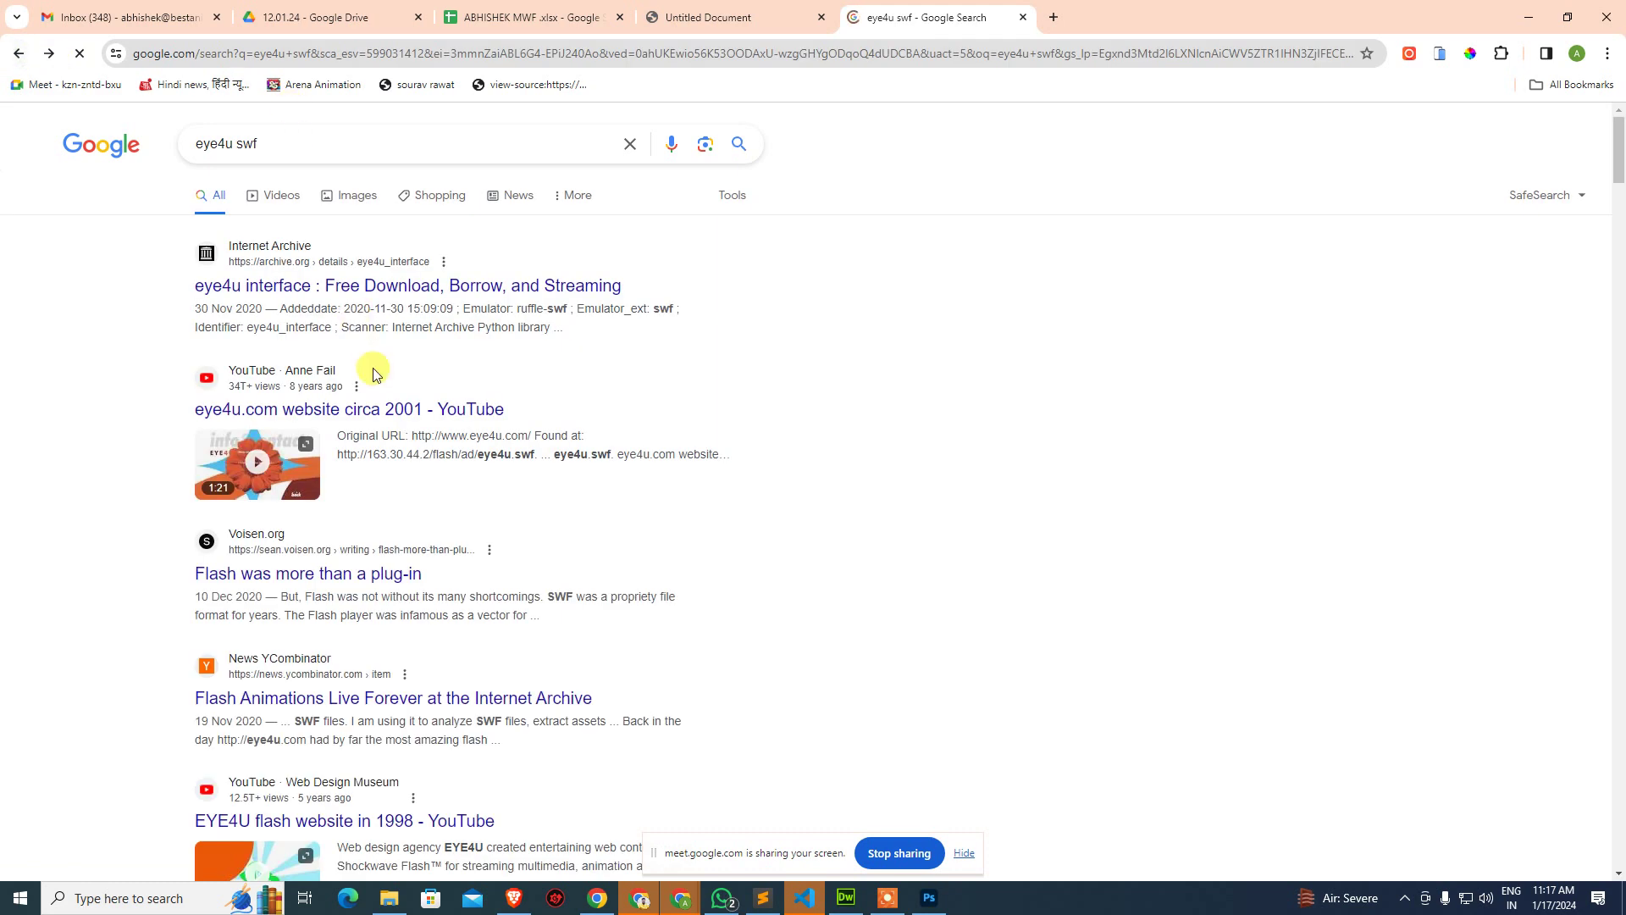
Watch the YouTube video "eye4u.com website circa 2001" from the results, pause it and close its tab.
{"action": "left_click", "coordinate": [381, 412]}
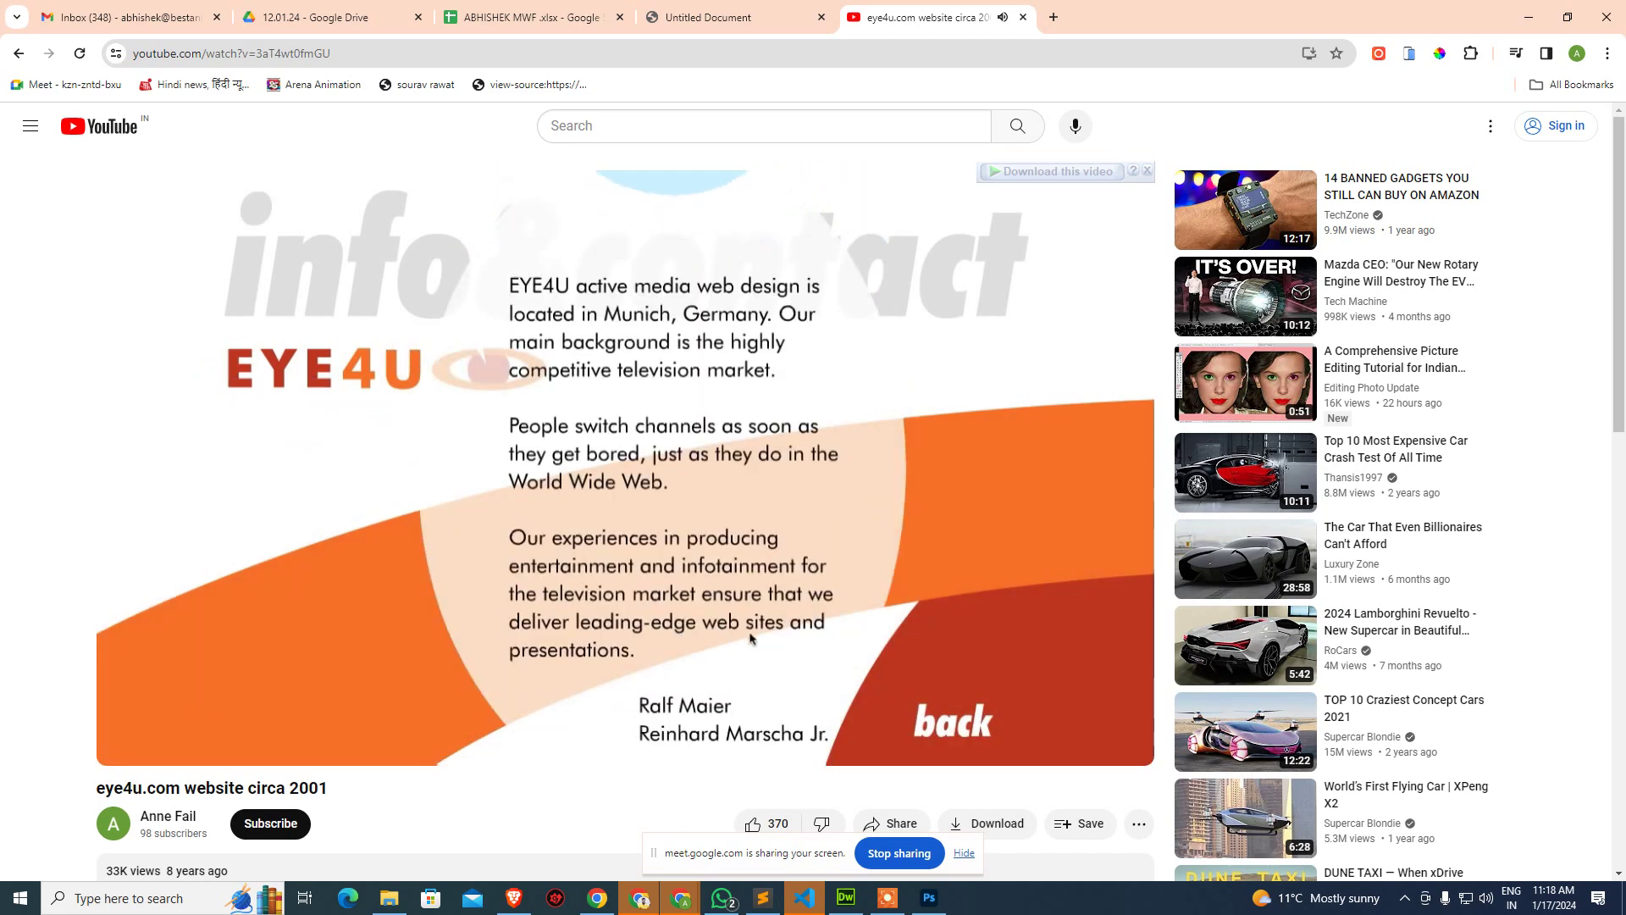
{"action": "left_click", "coordinate": [857, 650]}
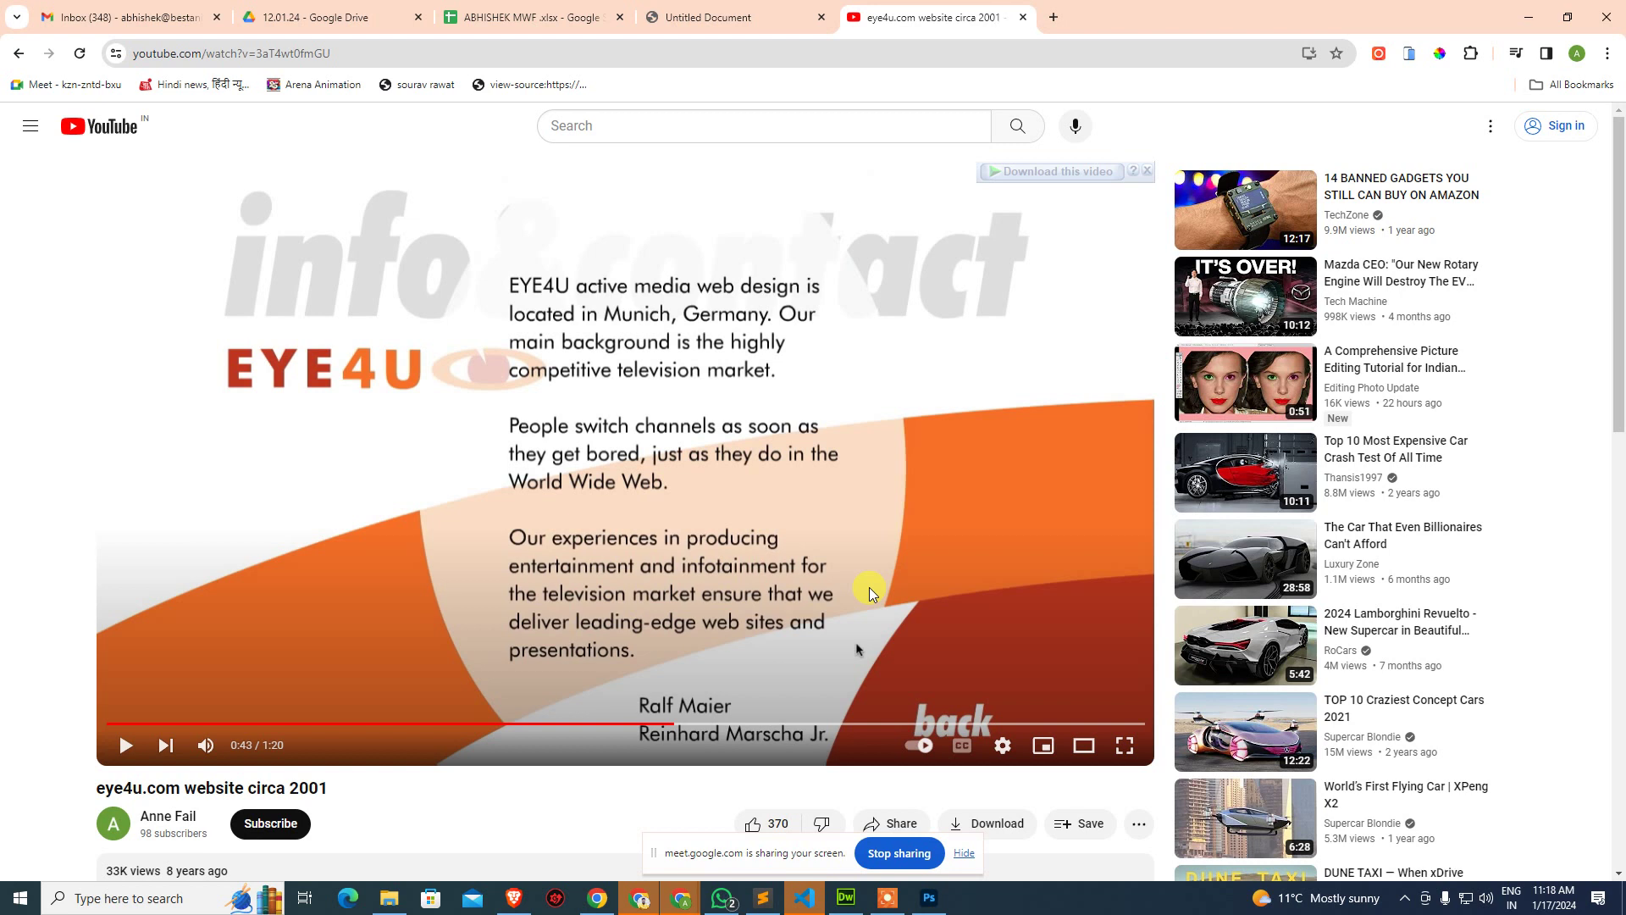
{"action": "middle_click", "coordinate": [919, 23]}
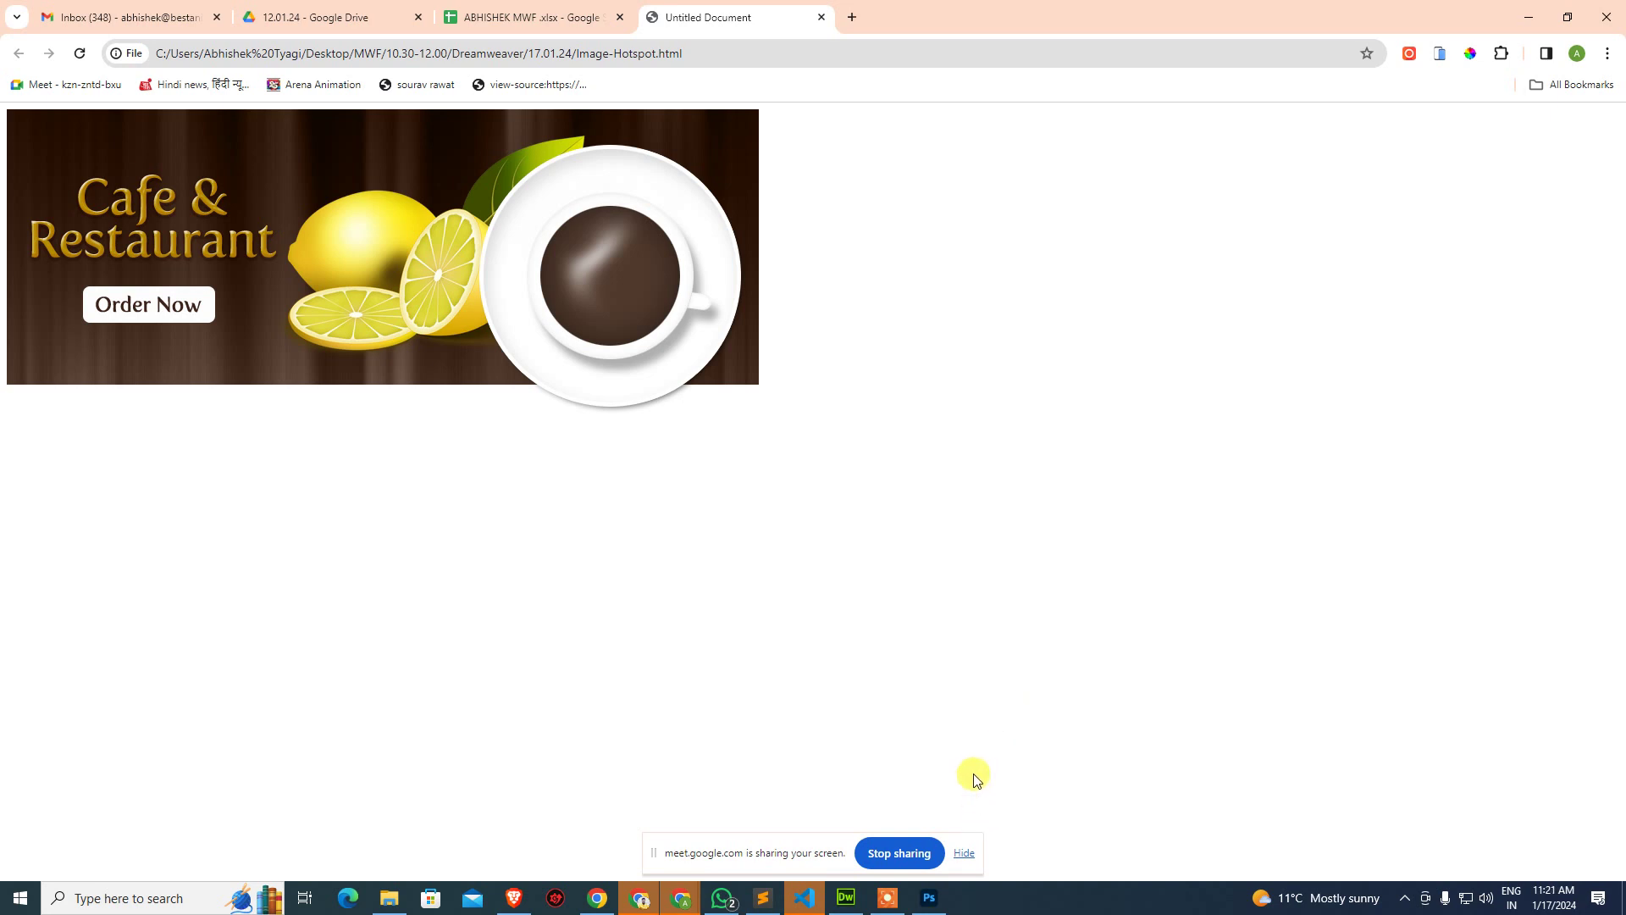
Switch back to Dreamweaver, start inserting a date and save the blank page as Auto-Update.html in the 17.01.24 folder.
{"action": "left_click", "coordinate": [928, 897]}
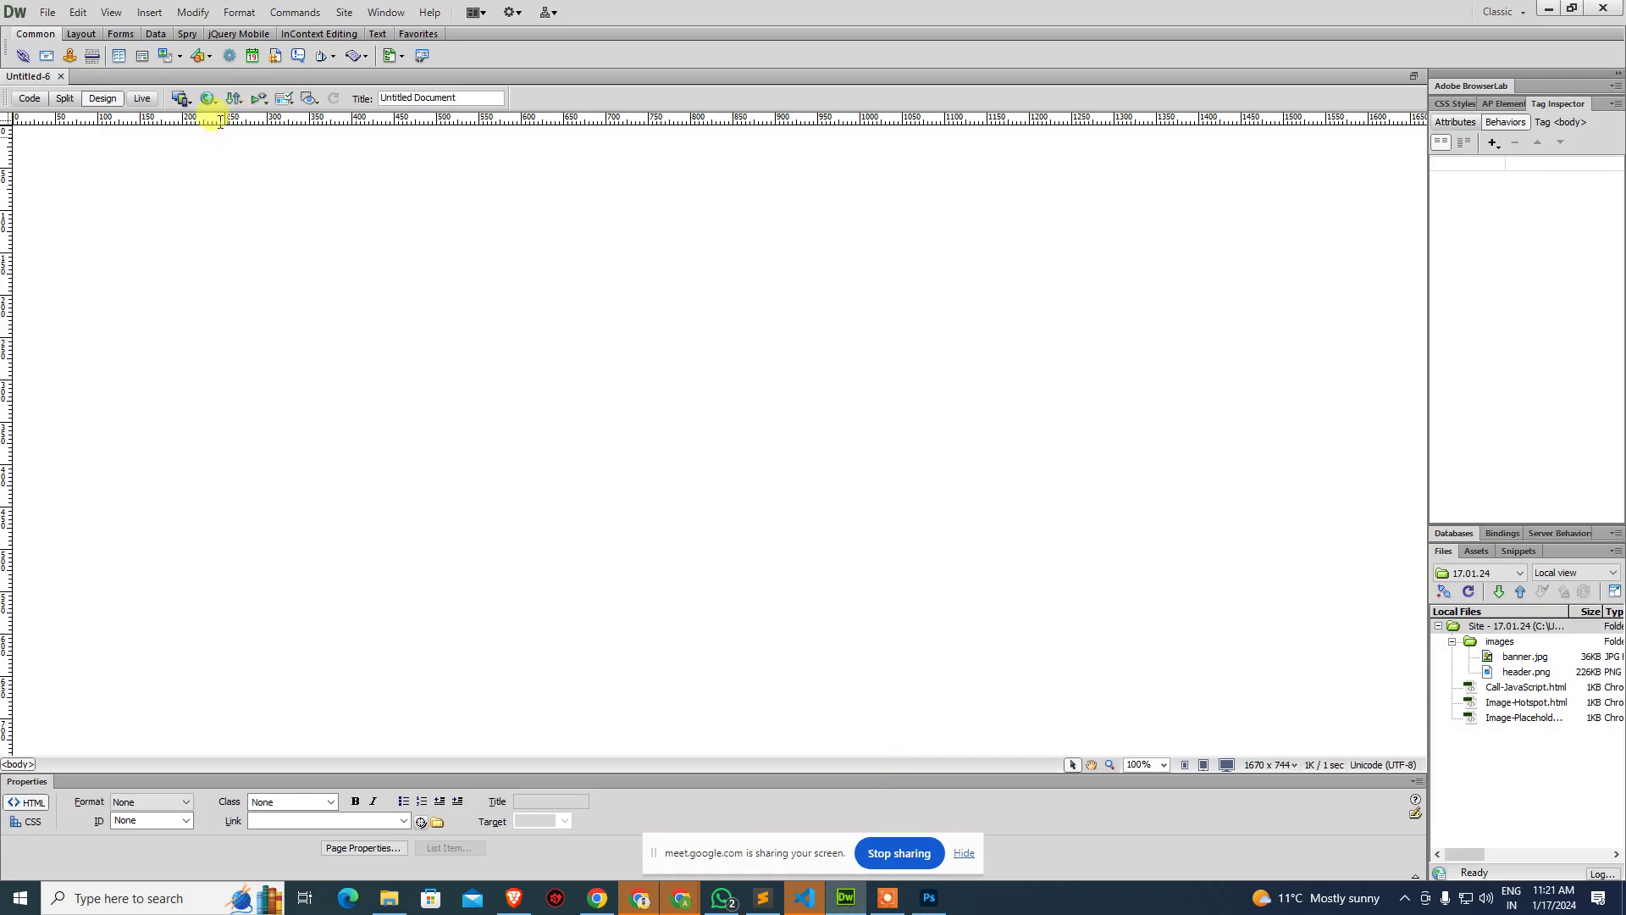
{"action": "left_click", "coordinate": [253, 57]}
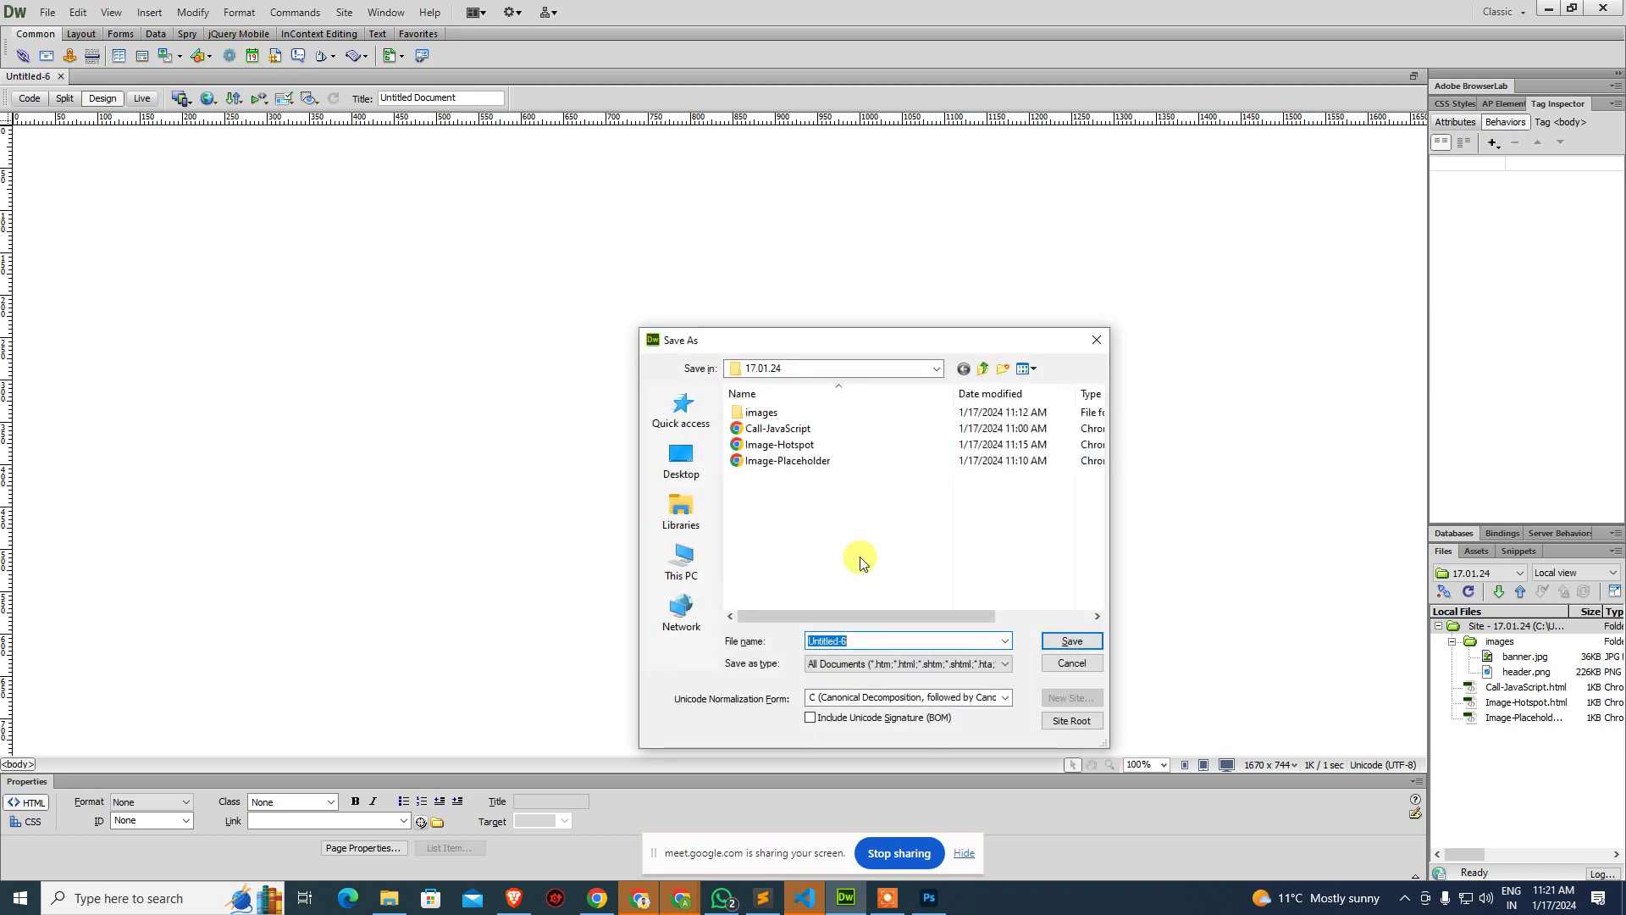
{"action": "type", "text": "Auto Update"}
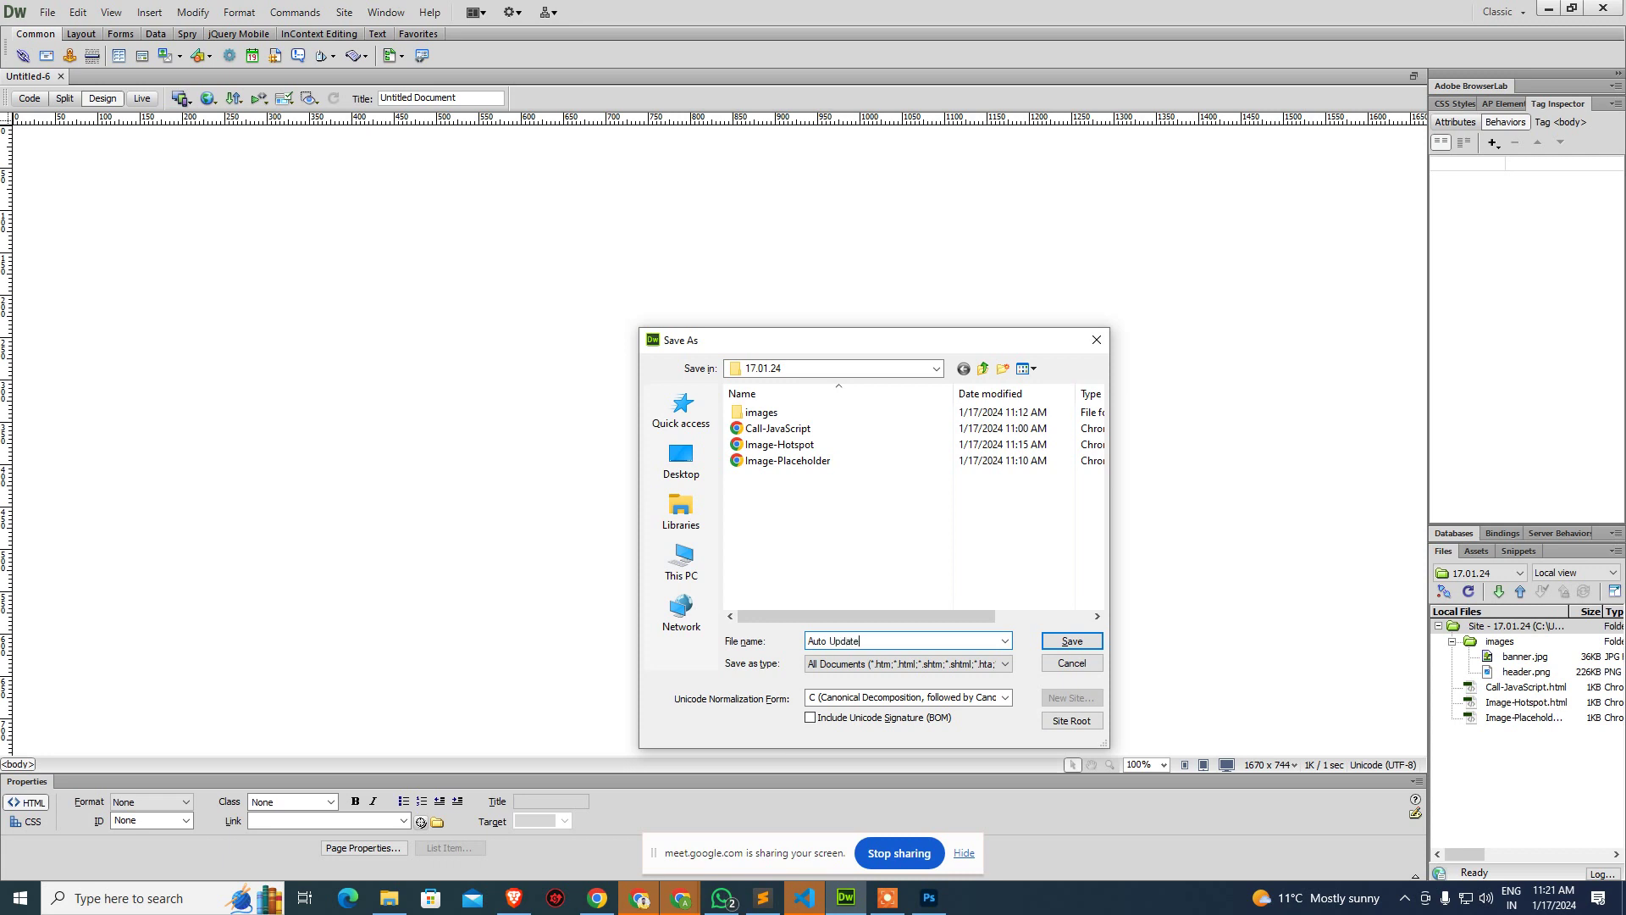
{"action": "key", "text": "Return"}
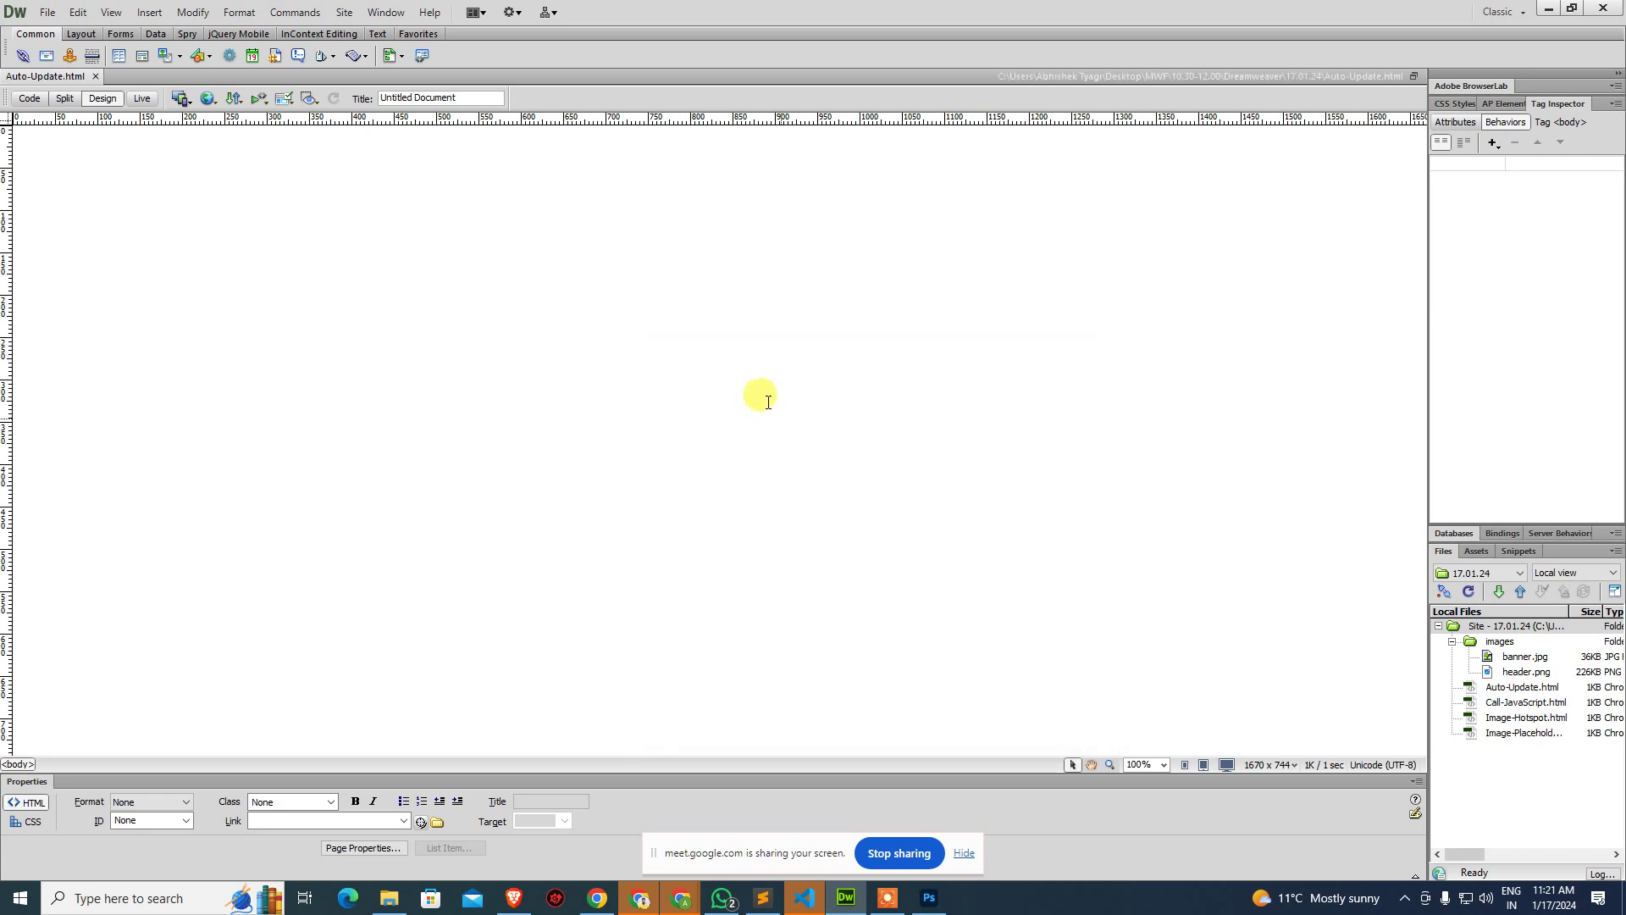
Insert a date with day format "Thursday,", date format 07-Mar-1974 and time format 10:18 PM, updating automatically on save.
{"action": "left_click", "coordinate": [253, 55]}
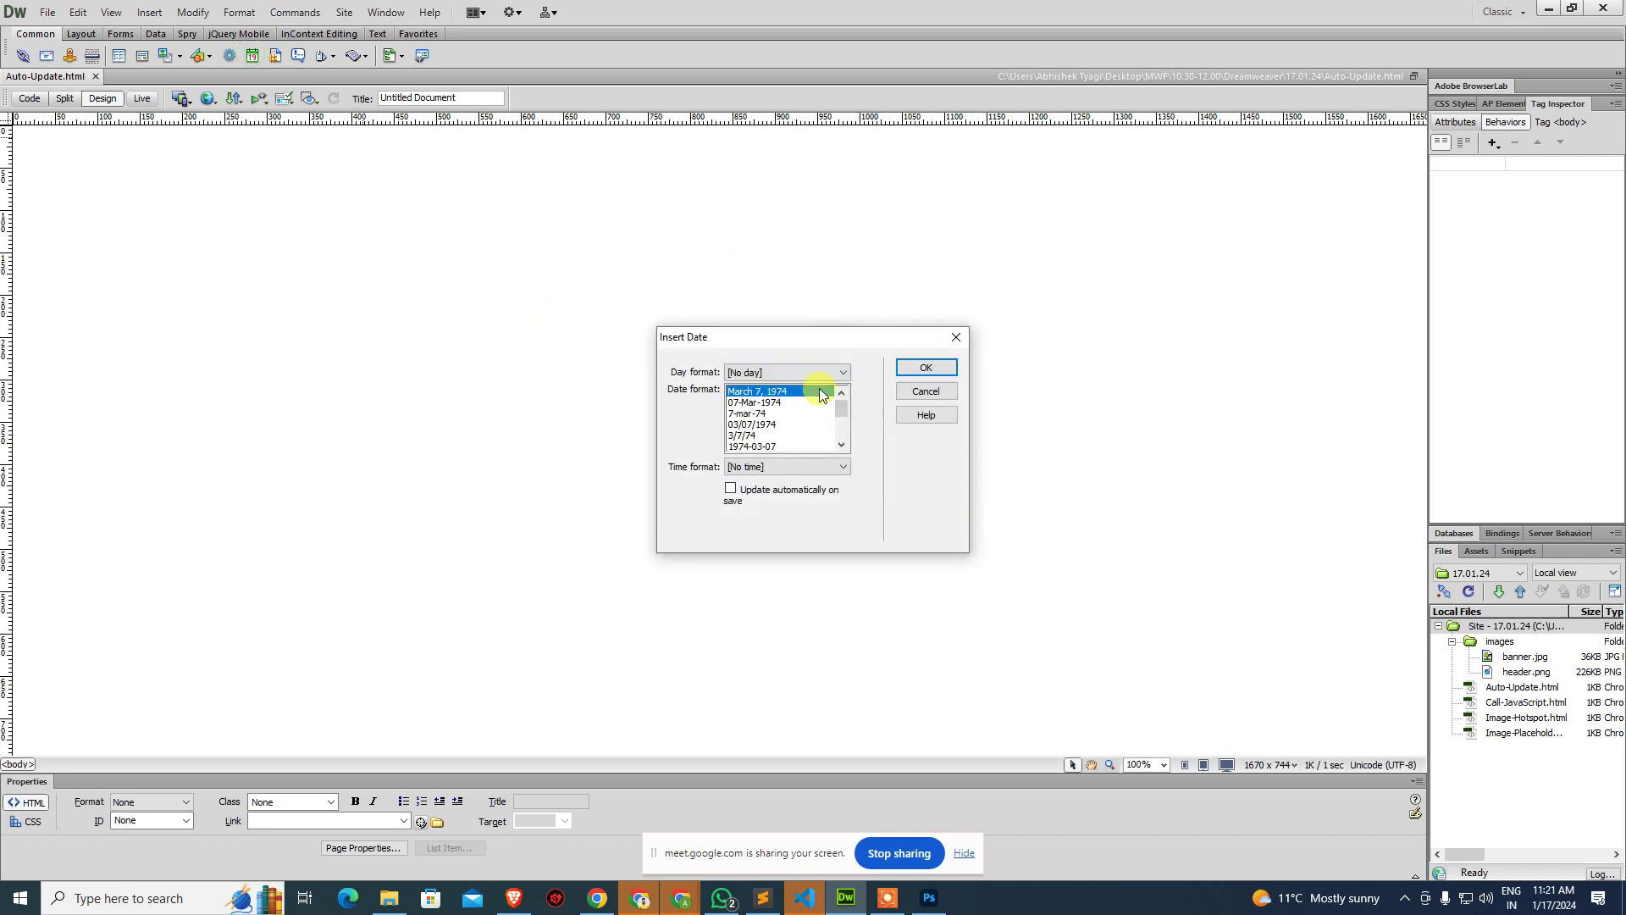
{"action": "left_click", "coordinate": [813, 373]}
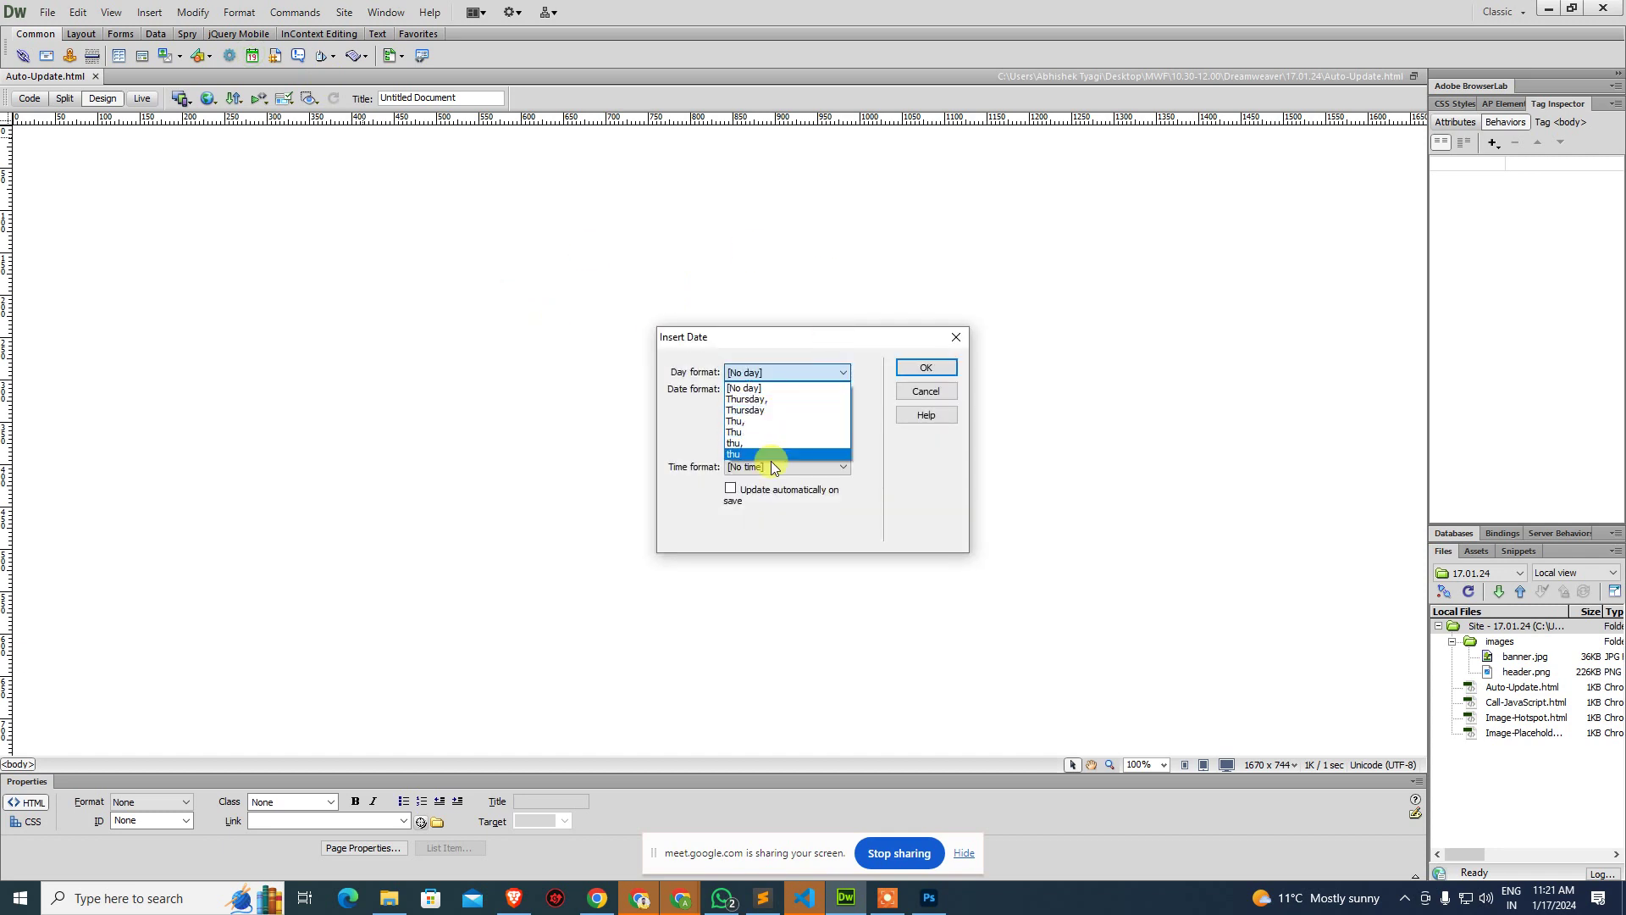
{"action": "left_click", "coordinate": [790, 399]}
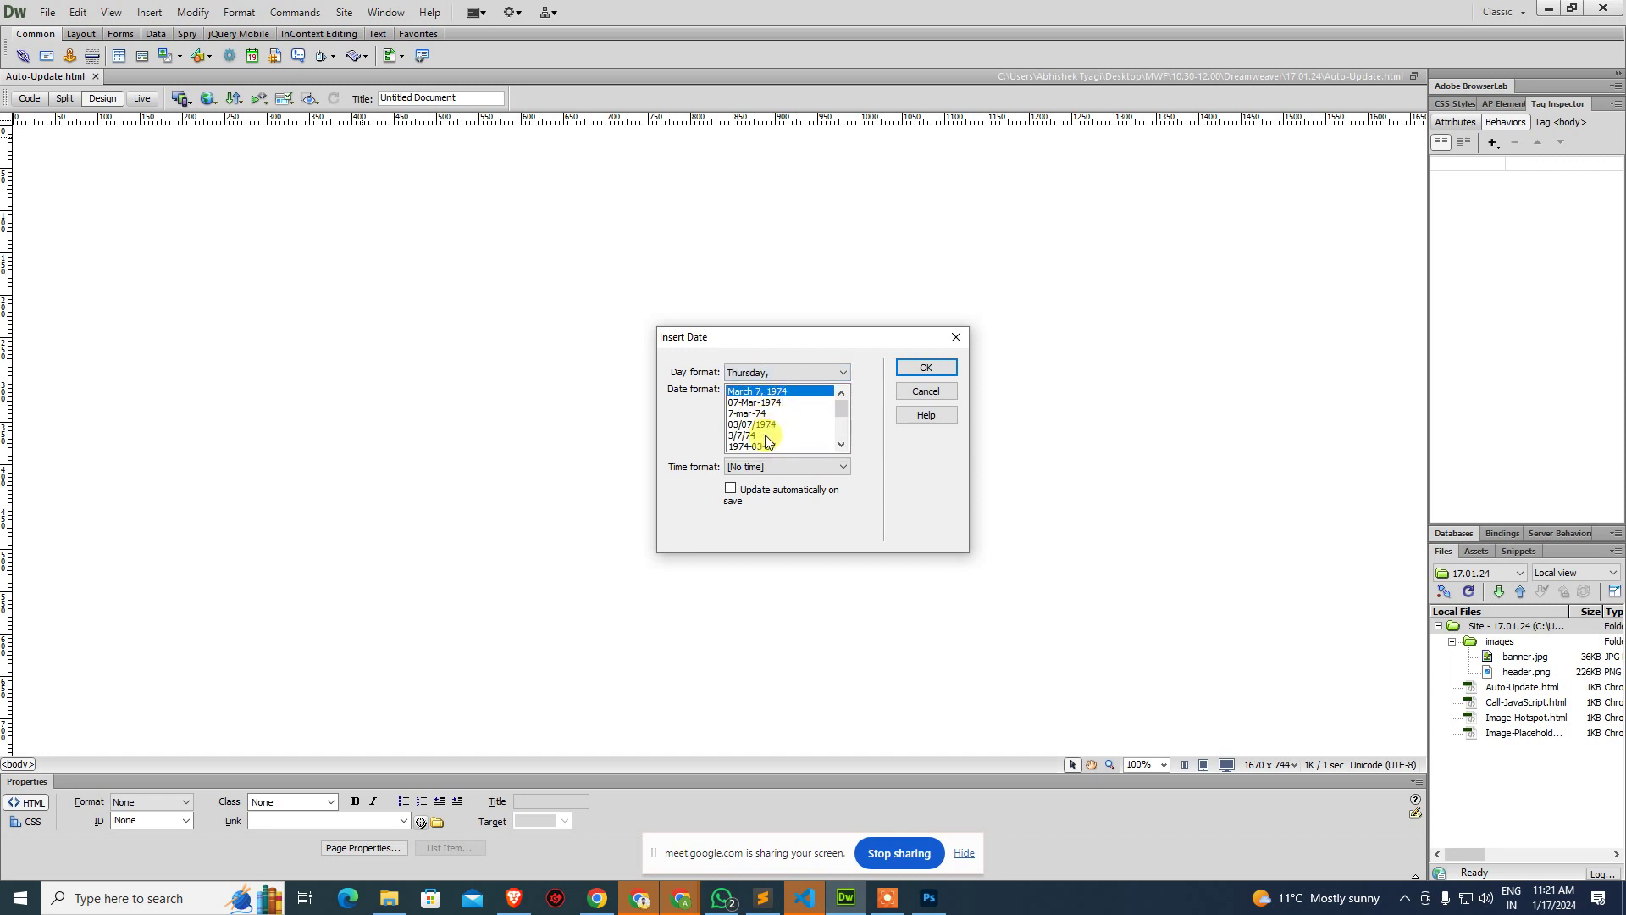
{"action": "left_click", "coordinate": [780, 404]}
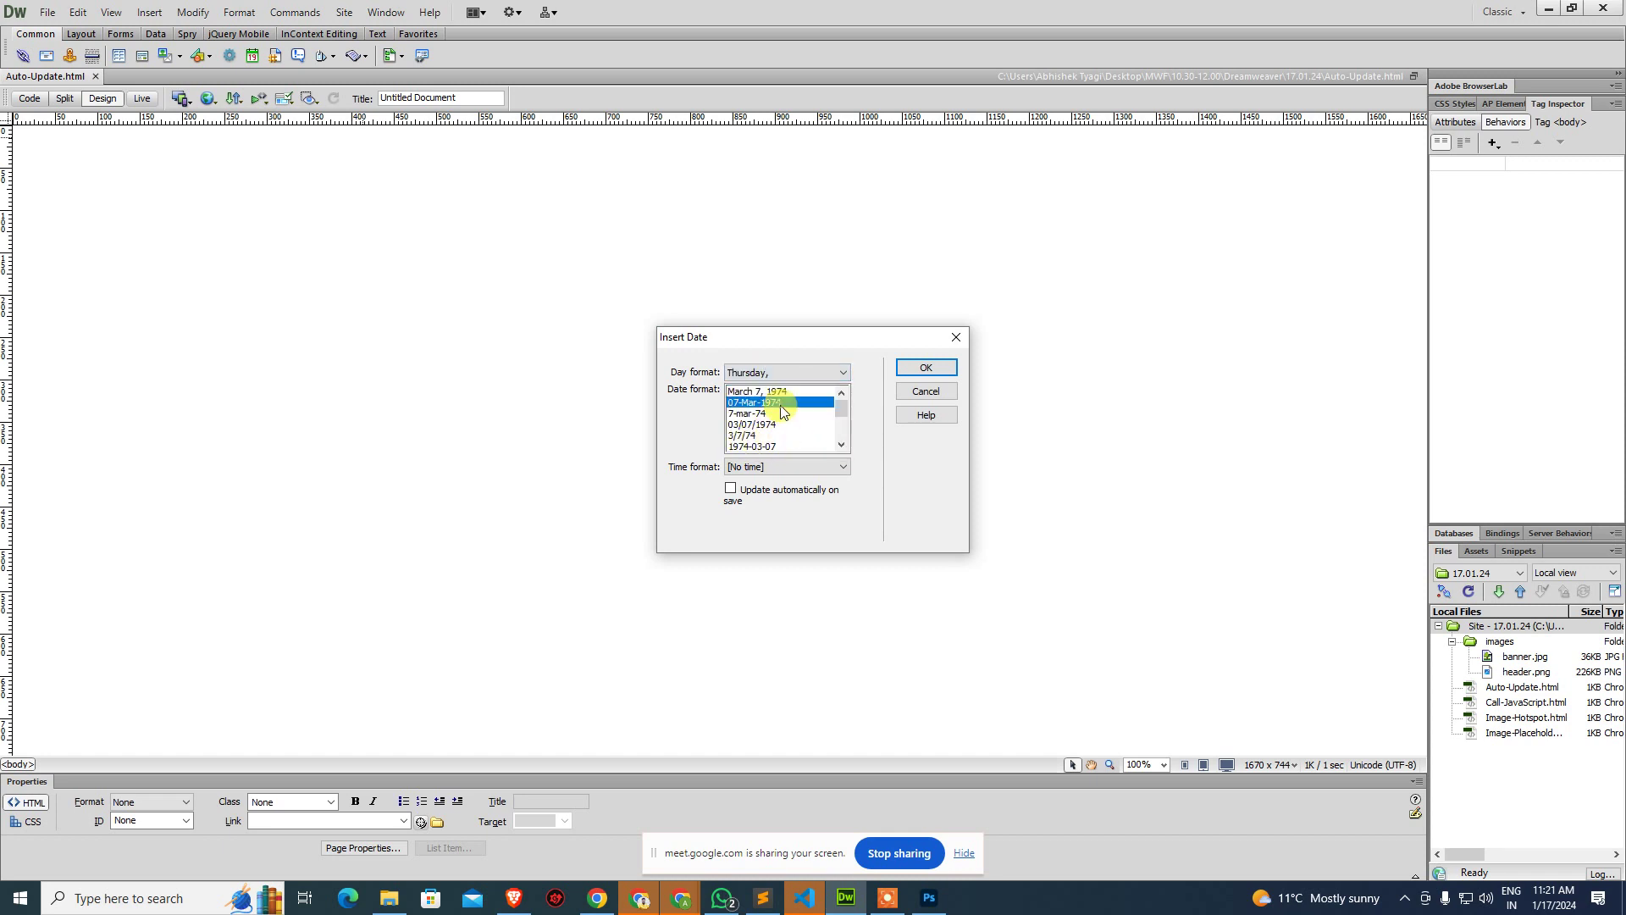
{"action": "left_click", "coordinate": [795, 466]}
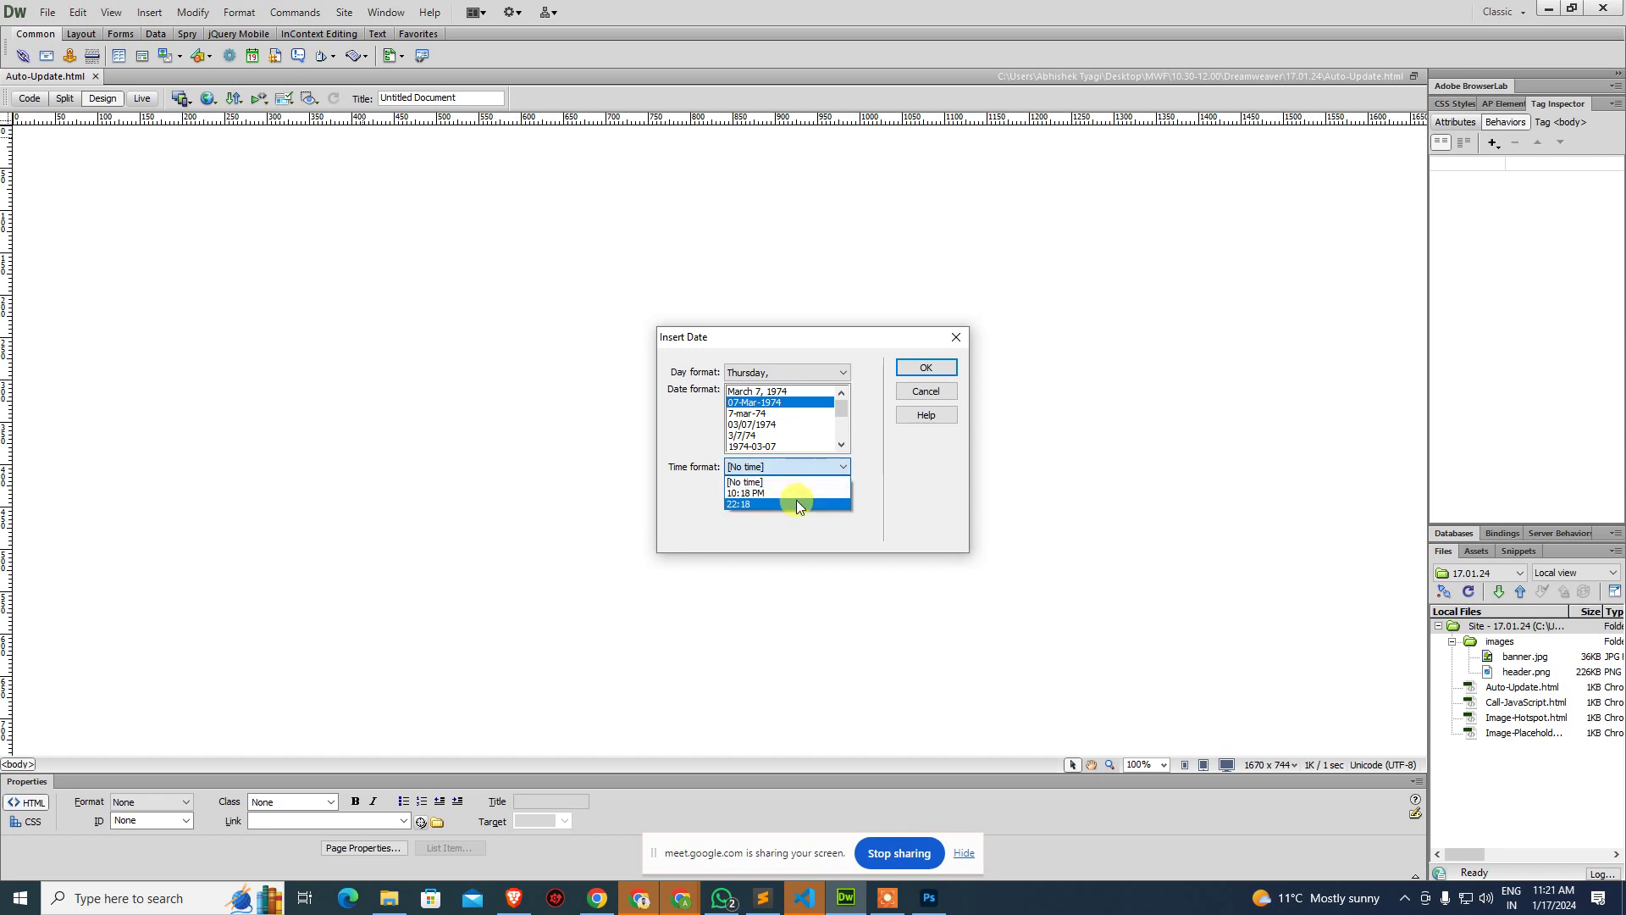
{"action": "left_click", "coordinate": [796, 491]}
{"action": "left_click", "coordinate": [908, 371]}
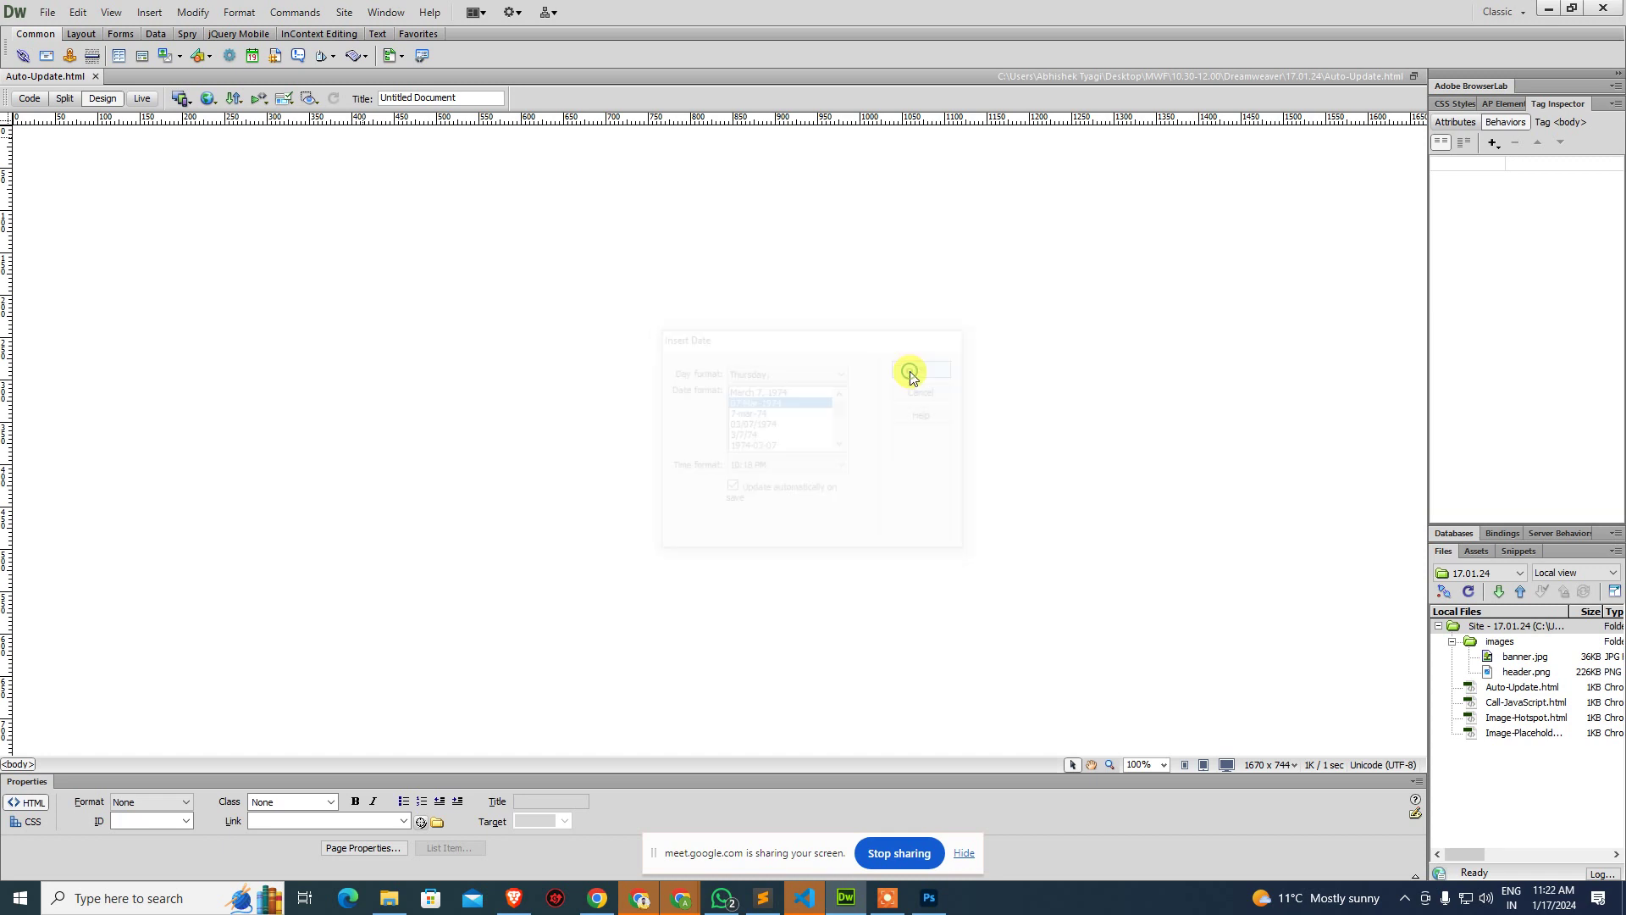
{"action": "left_click", "coordinate": [909, 372]}
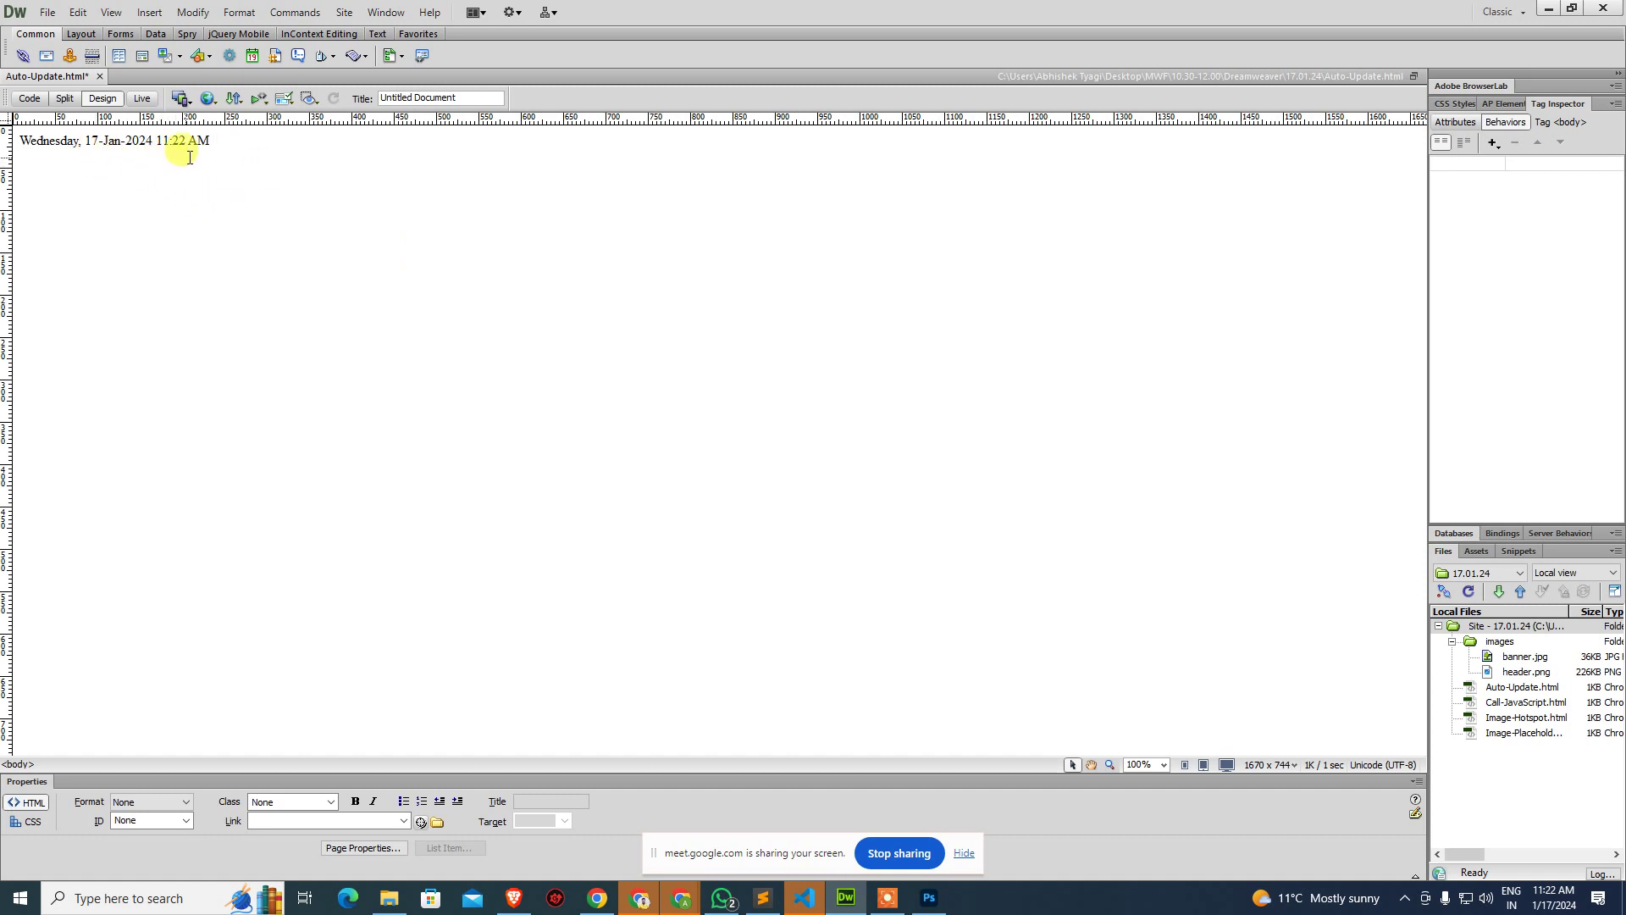
Save Auto-Update.html with its inserted date and close the page.
{"action": "mouse_move", "coordinate": [1563, 906]}
{"action": "key", "text": "ctrl+s"}
{"action": "key", "text": "ctrl+w"}
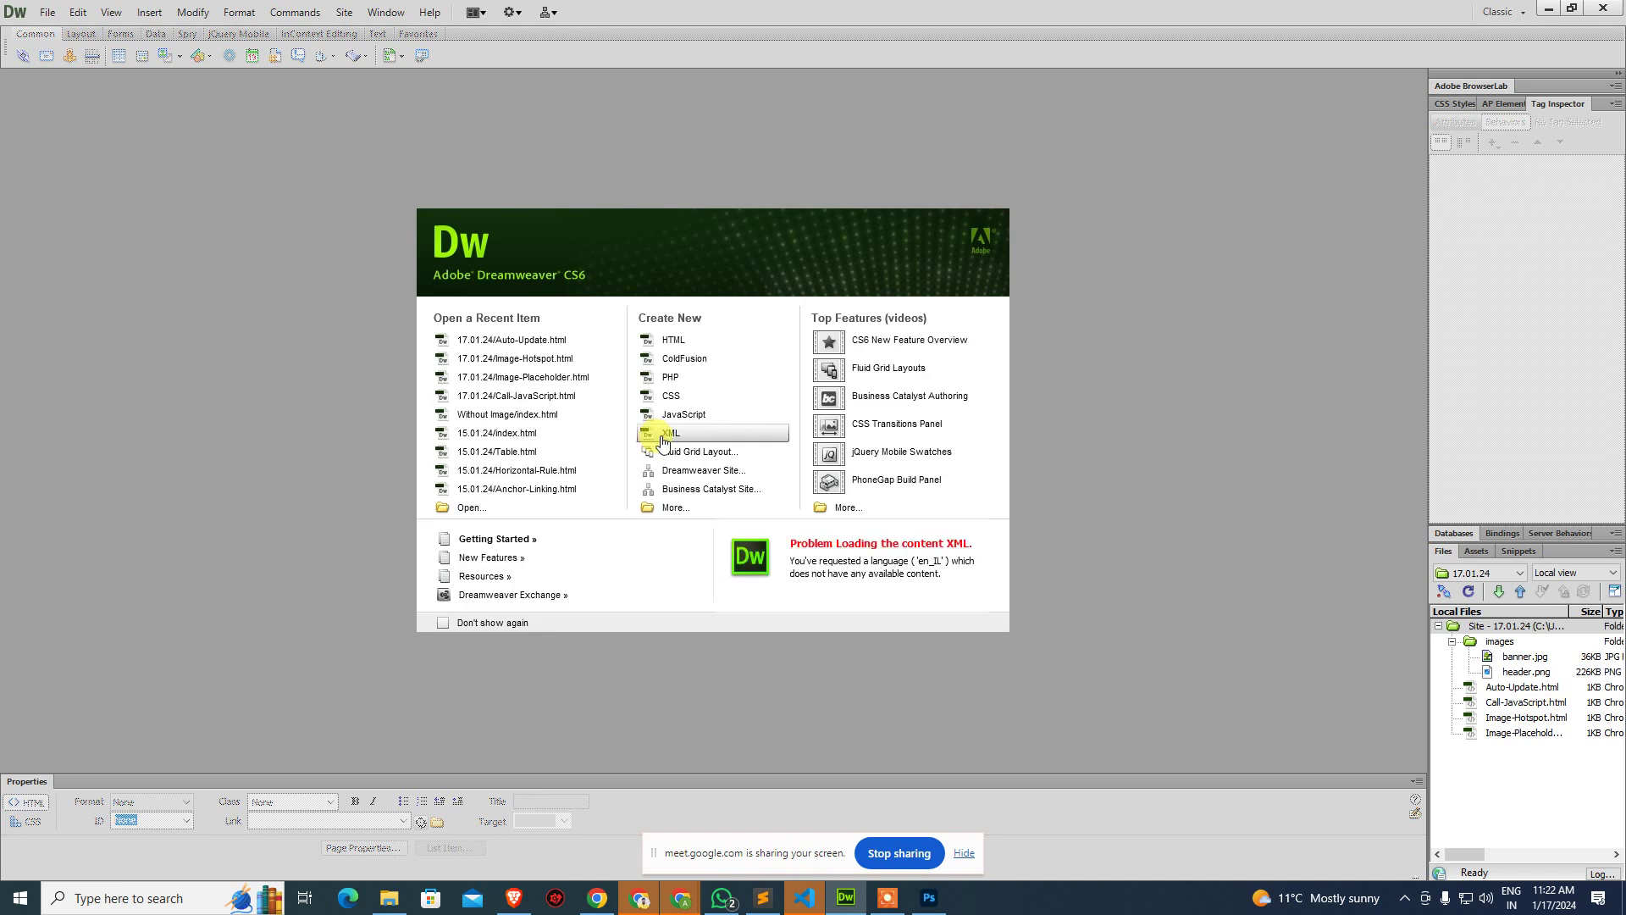
Create another blank HTML page, and open and cancel the file selection for a server-side include.
{"action": "left_click", "coordinate": [727, 348]}
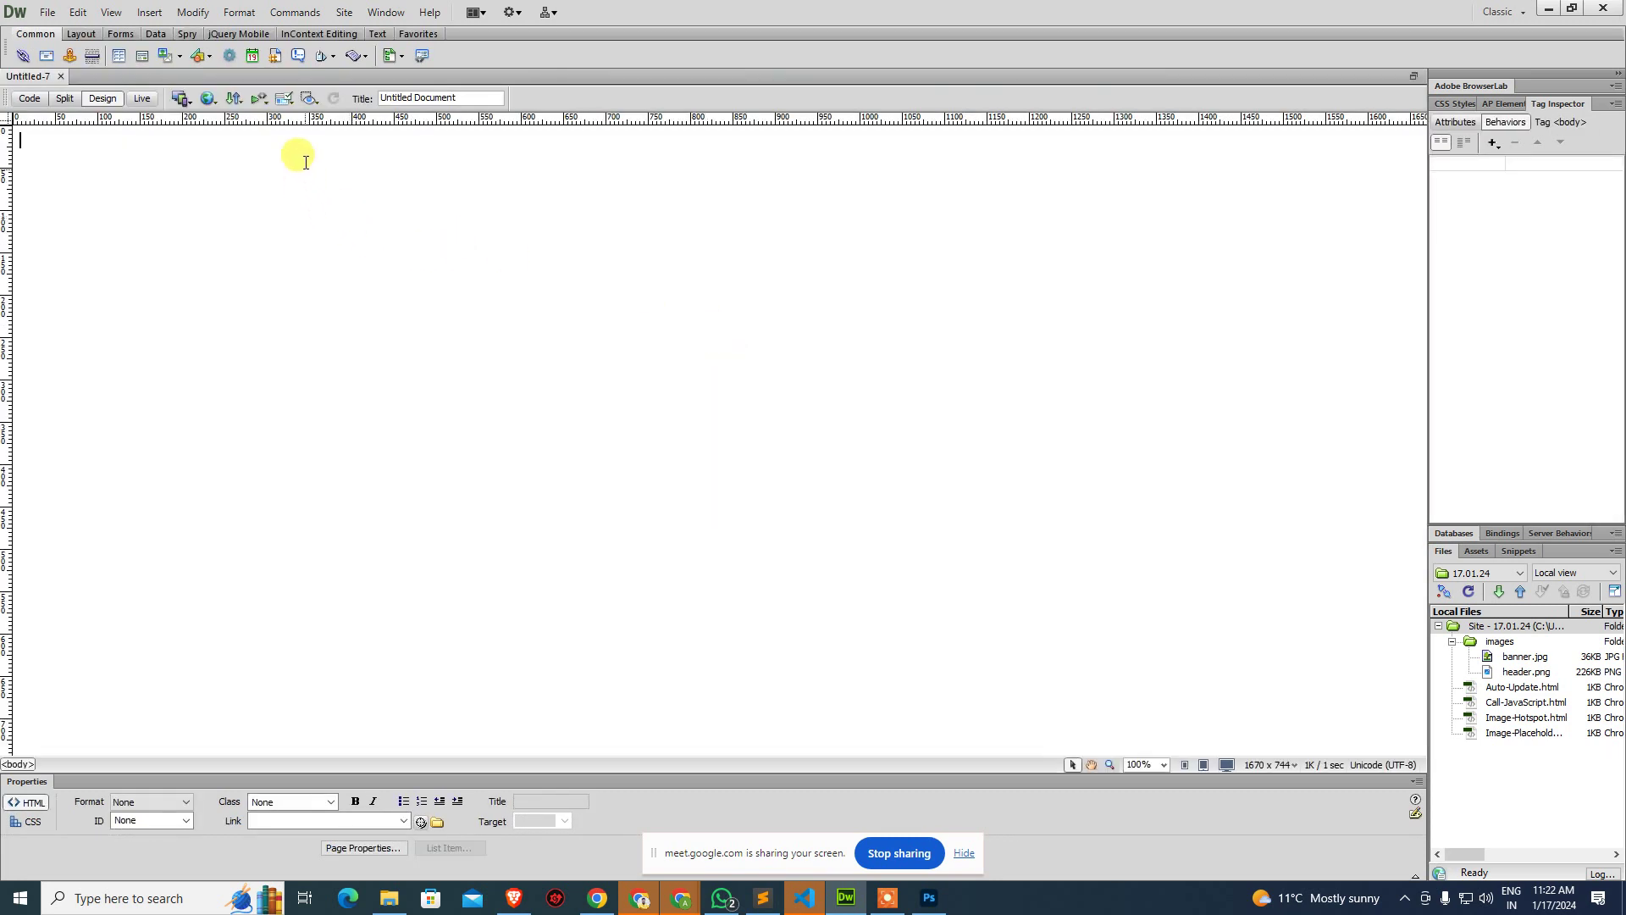
{"action": "left_click", "coordinate": [280, 58]}
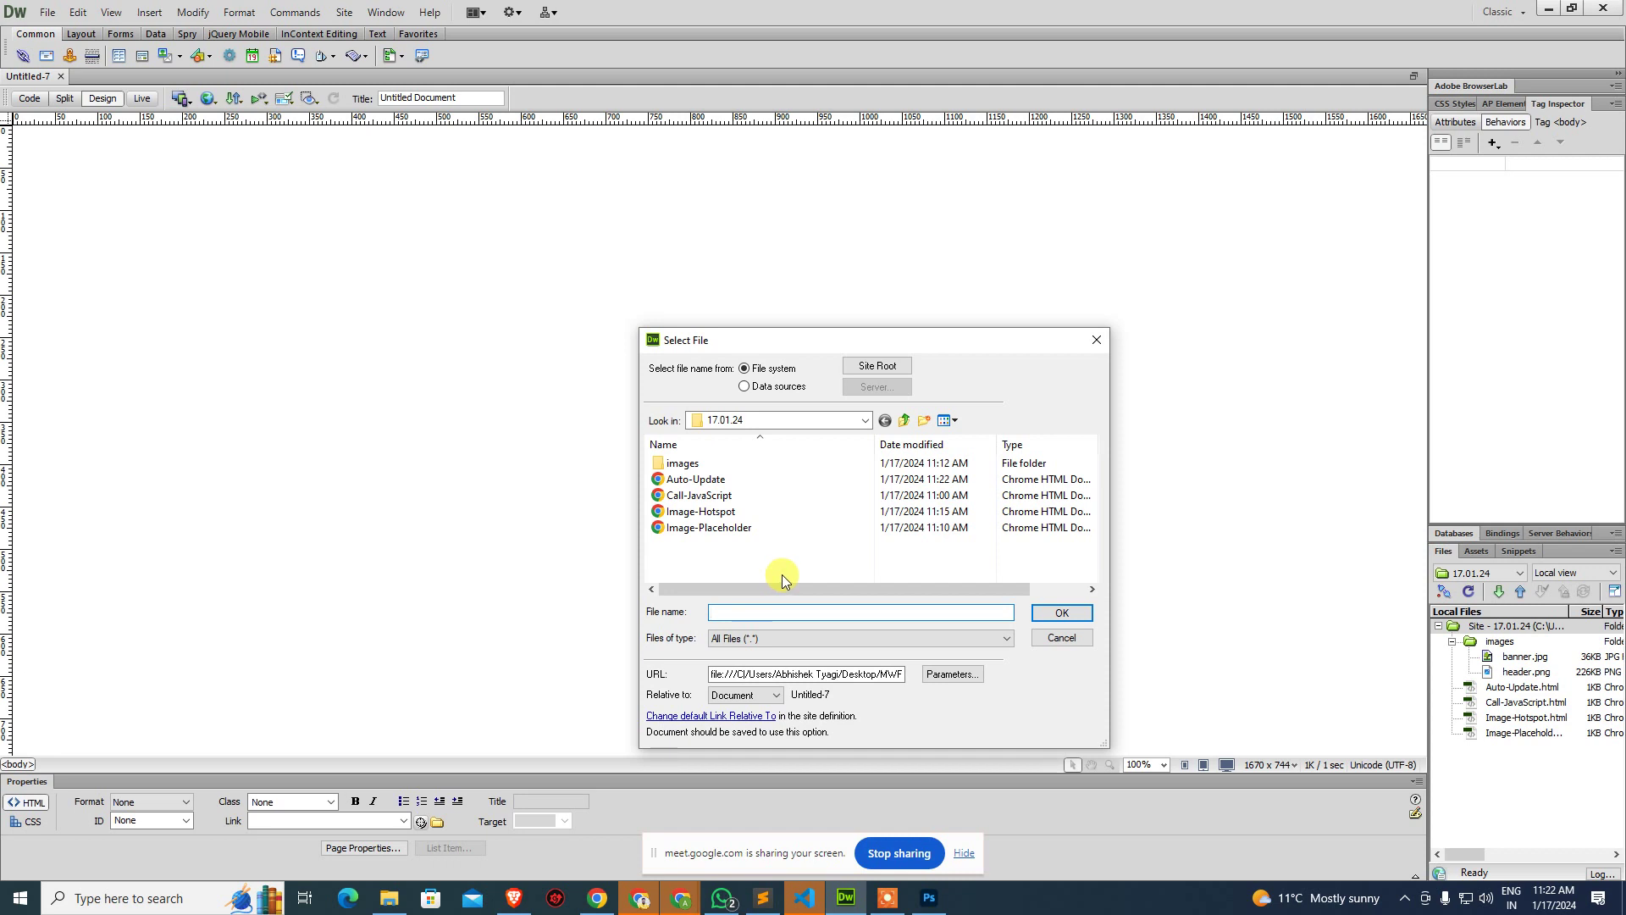
{"action": "key", "text": "Escape"}
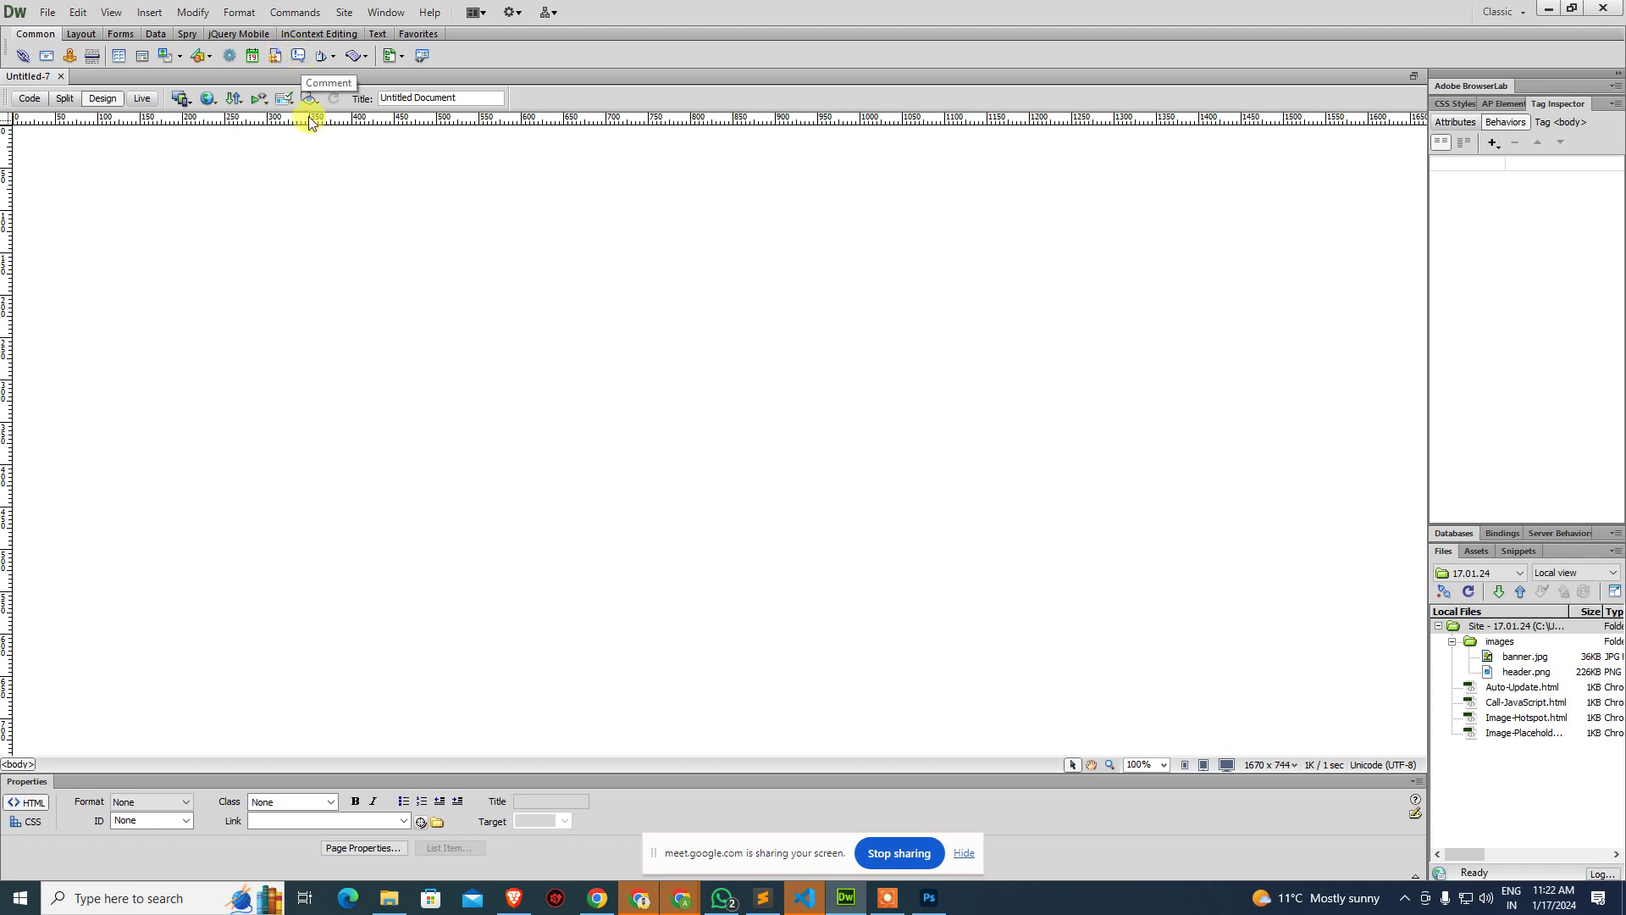
Insert an HTML comment reading "This is a single line comment." into the body of the blank page.
{"action": "left_click", "coordinate": [251, 196]}
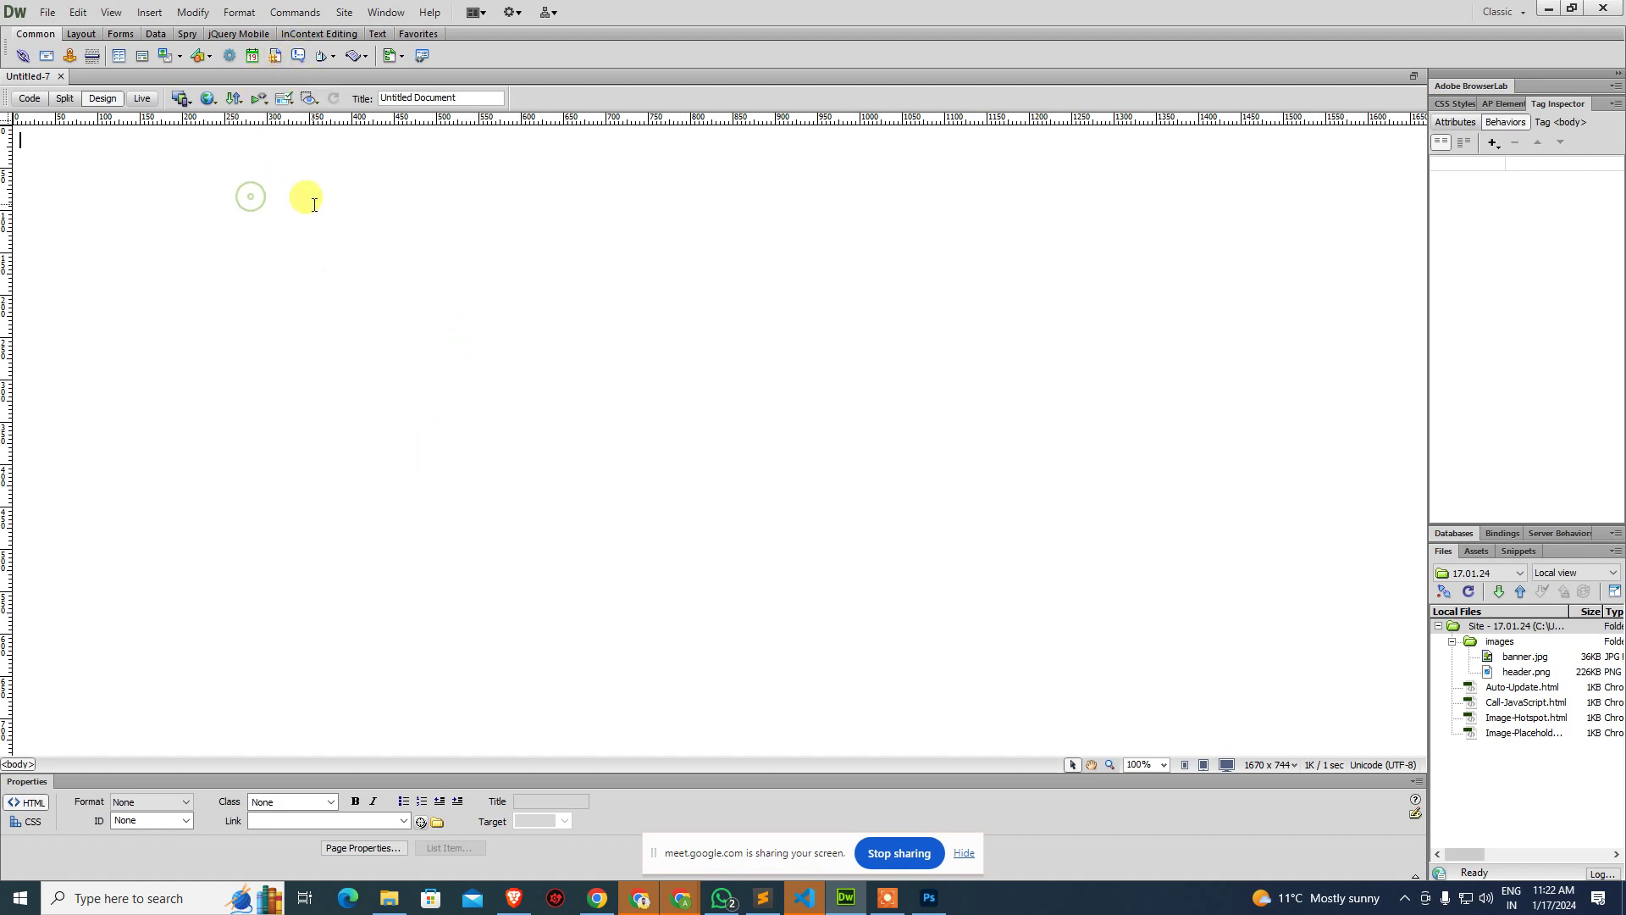
{"action": "type", "text": "This is"}
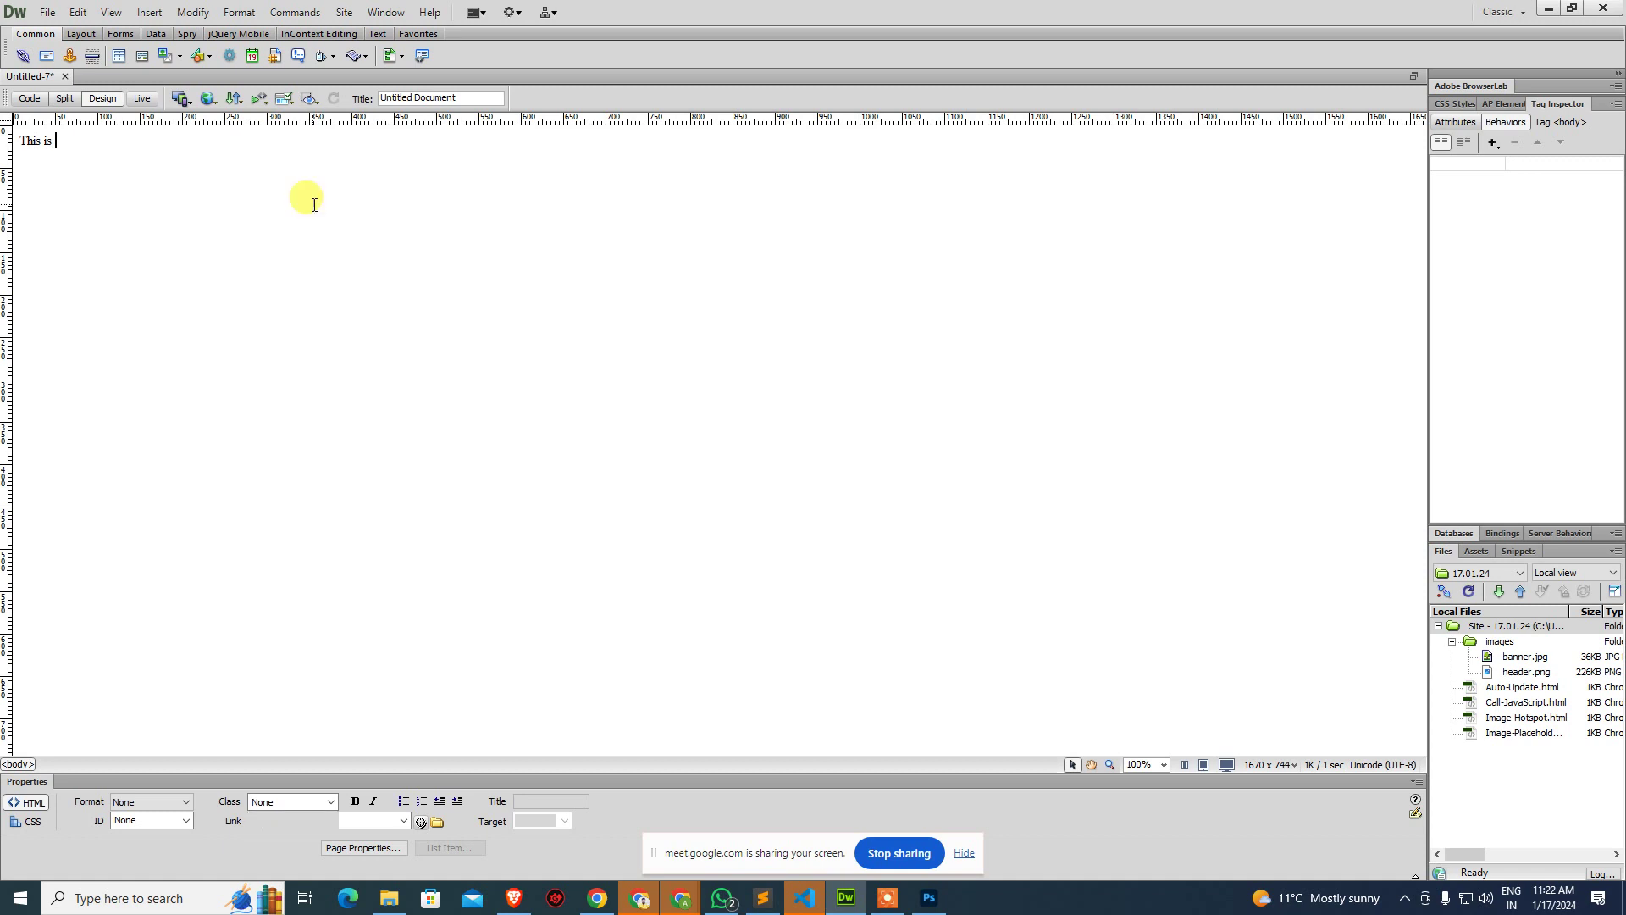
{"action": "type", "text": " a single "}
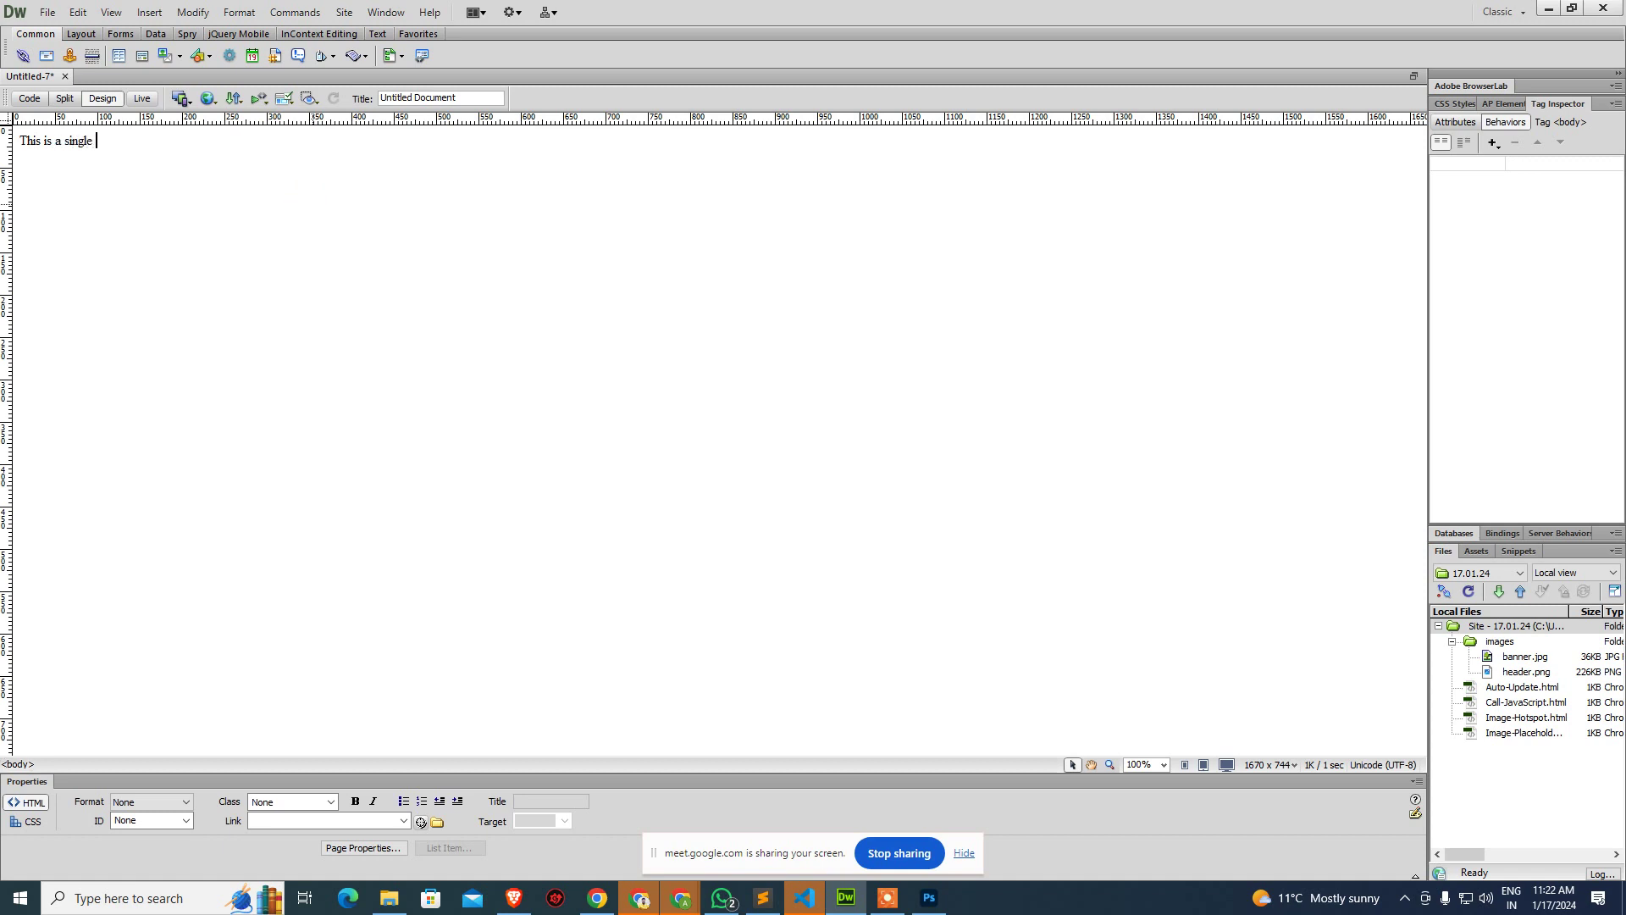
{"action": "type", "text": "line comment."}
{"action": "key", "text": "ctrl+a"}
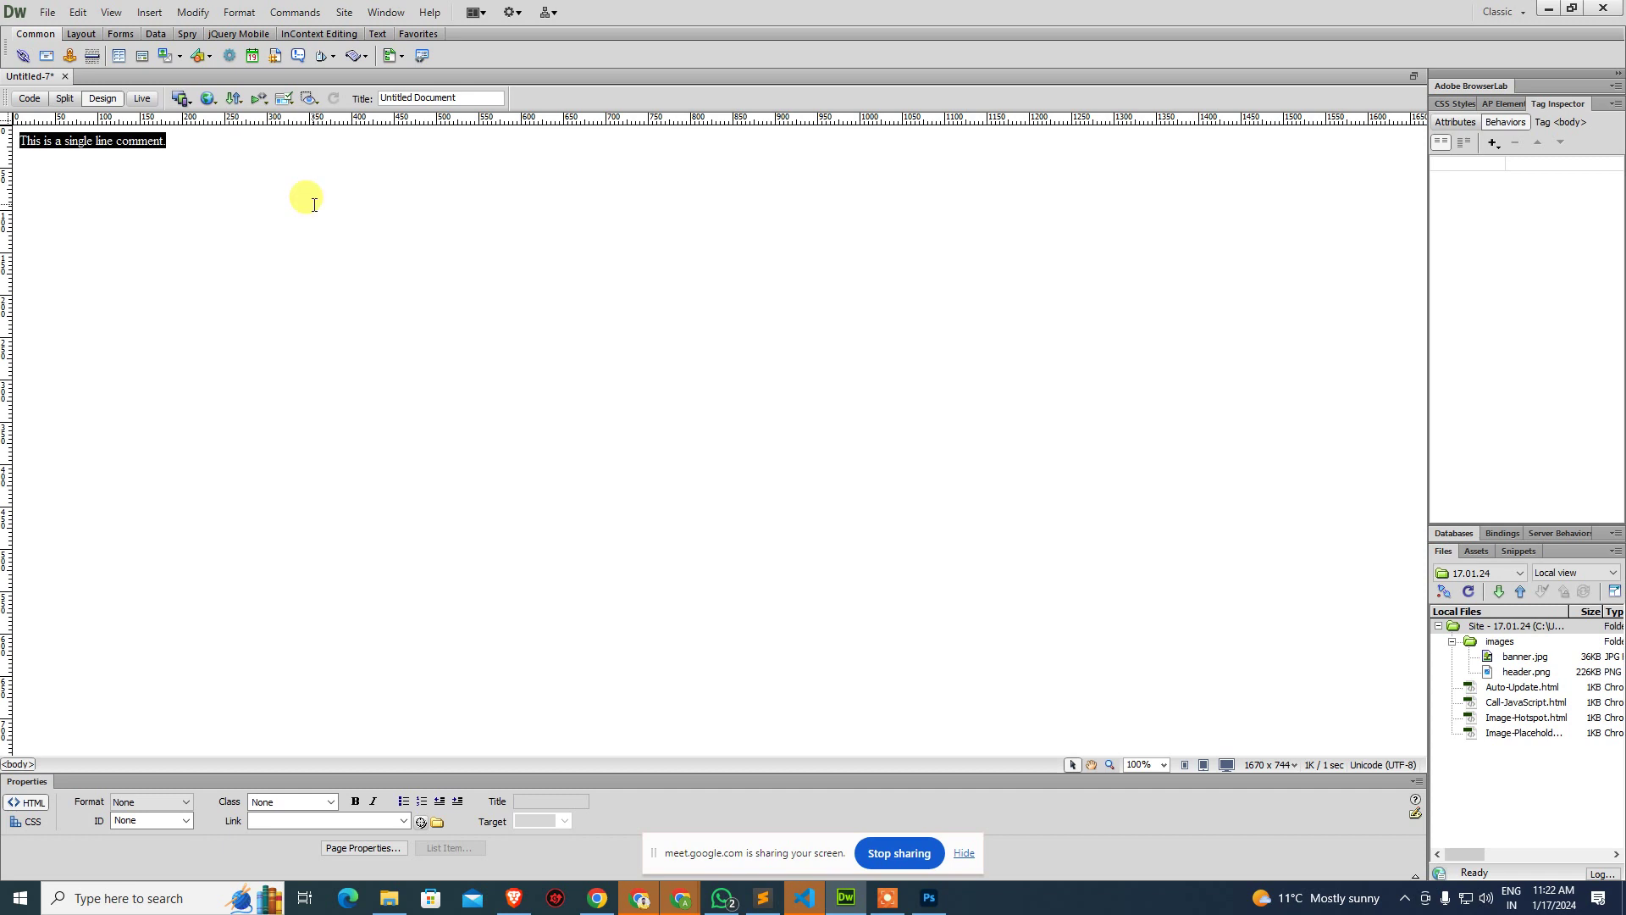
{"action": "key", "text": "ctrl+x"}
{"action": "left_click", "coordinate": [298, 56]}
{"action": "key", "text": "ctrl+v"}
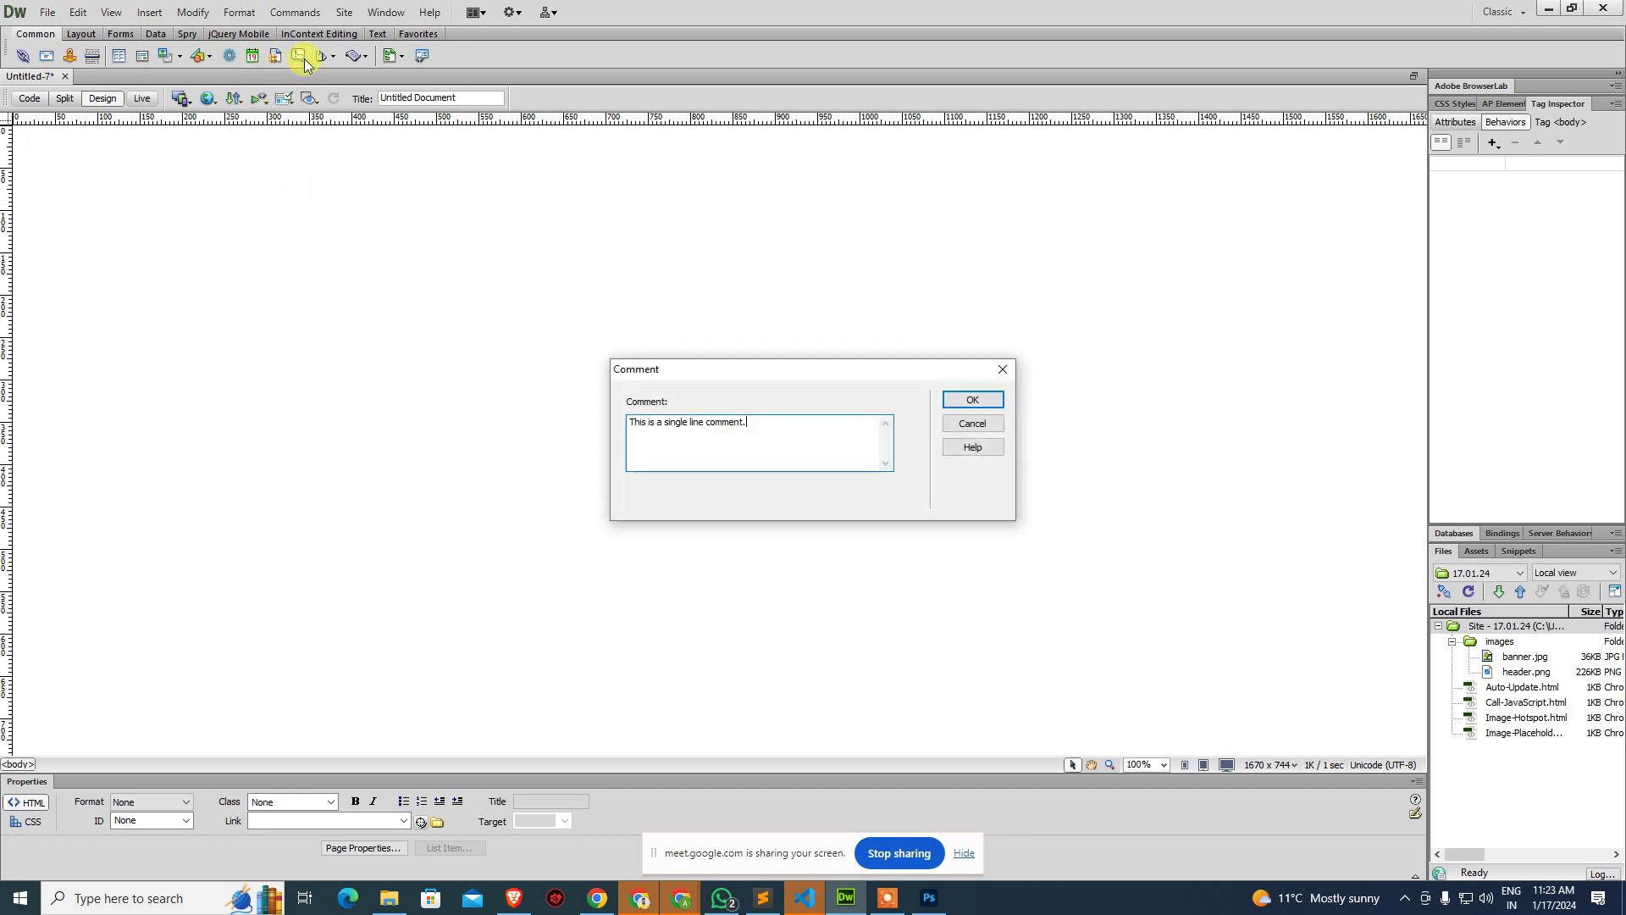
{"action": "left_click", "coordinate": [980, 398]}
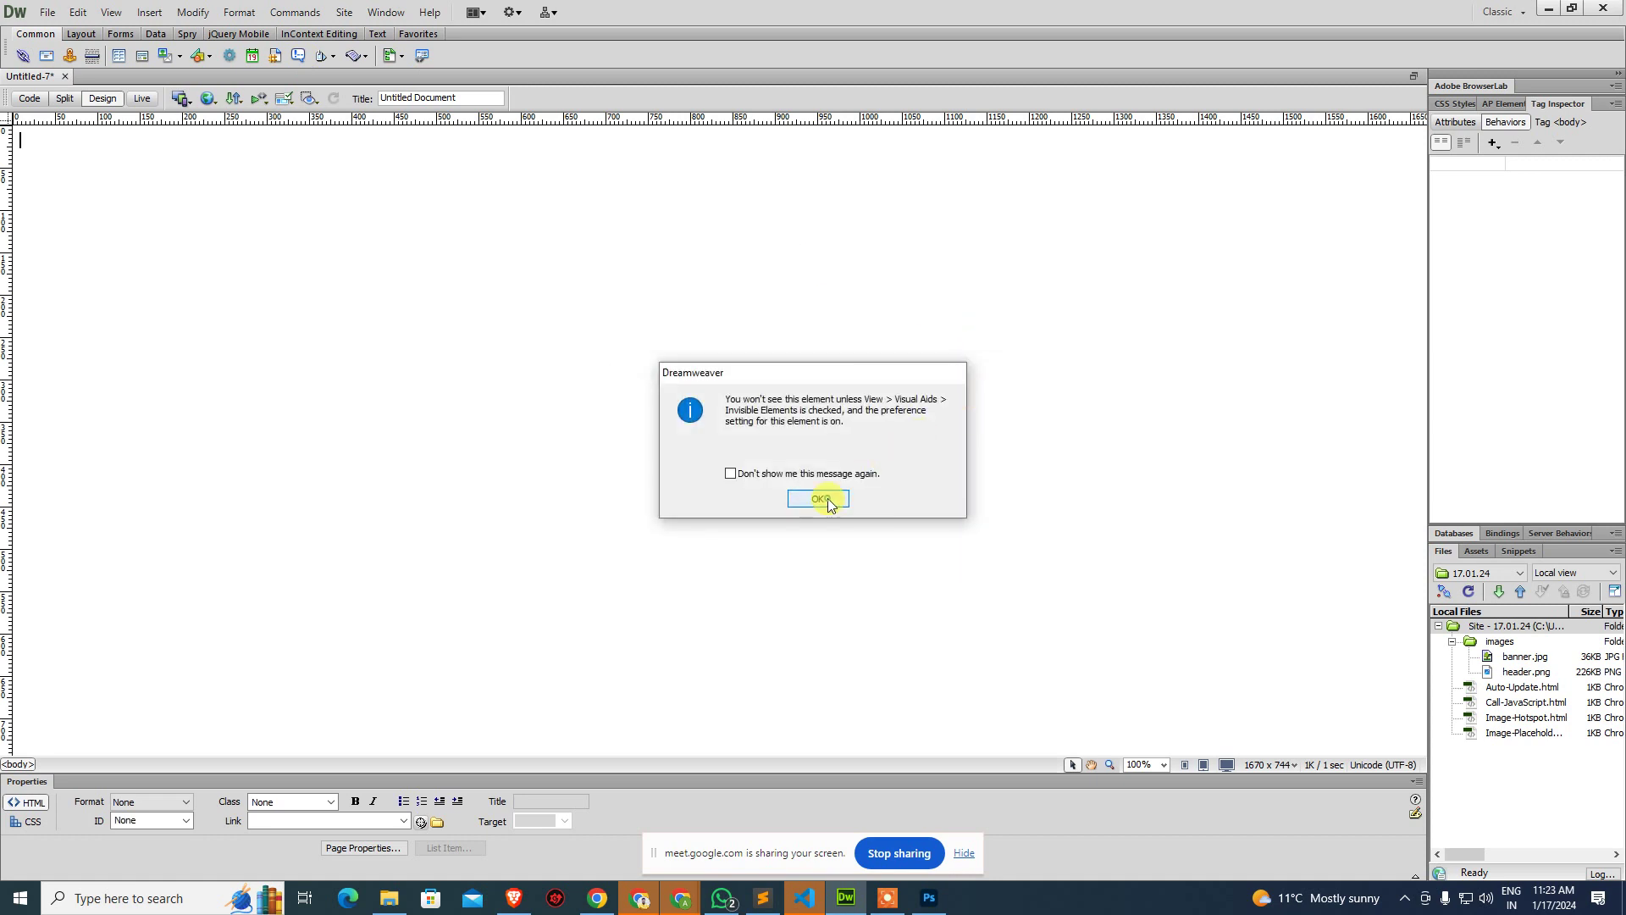
{"action": "left_click", "coordinate": [820, 498]}
In Code view, remove the comment markup around the body's sentence and reapply it as an HTML comment.
{"action": "key", "text": "ctrl+grave"}
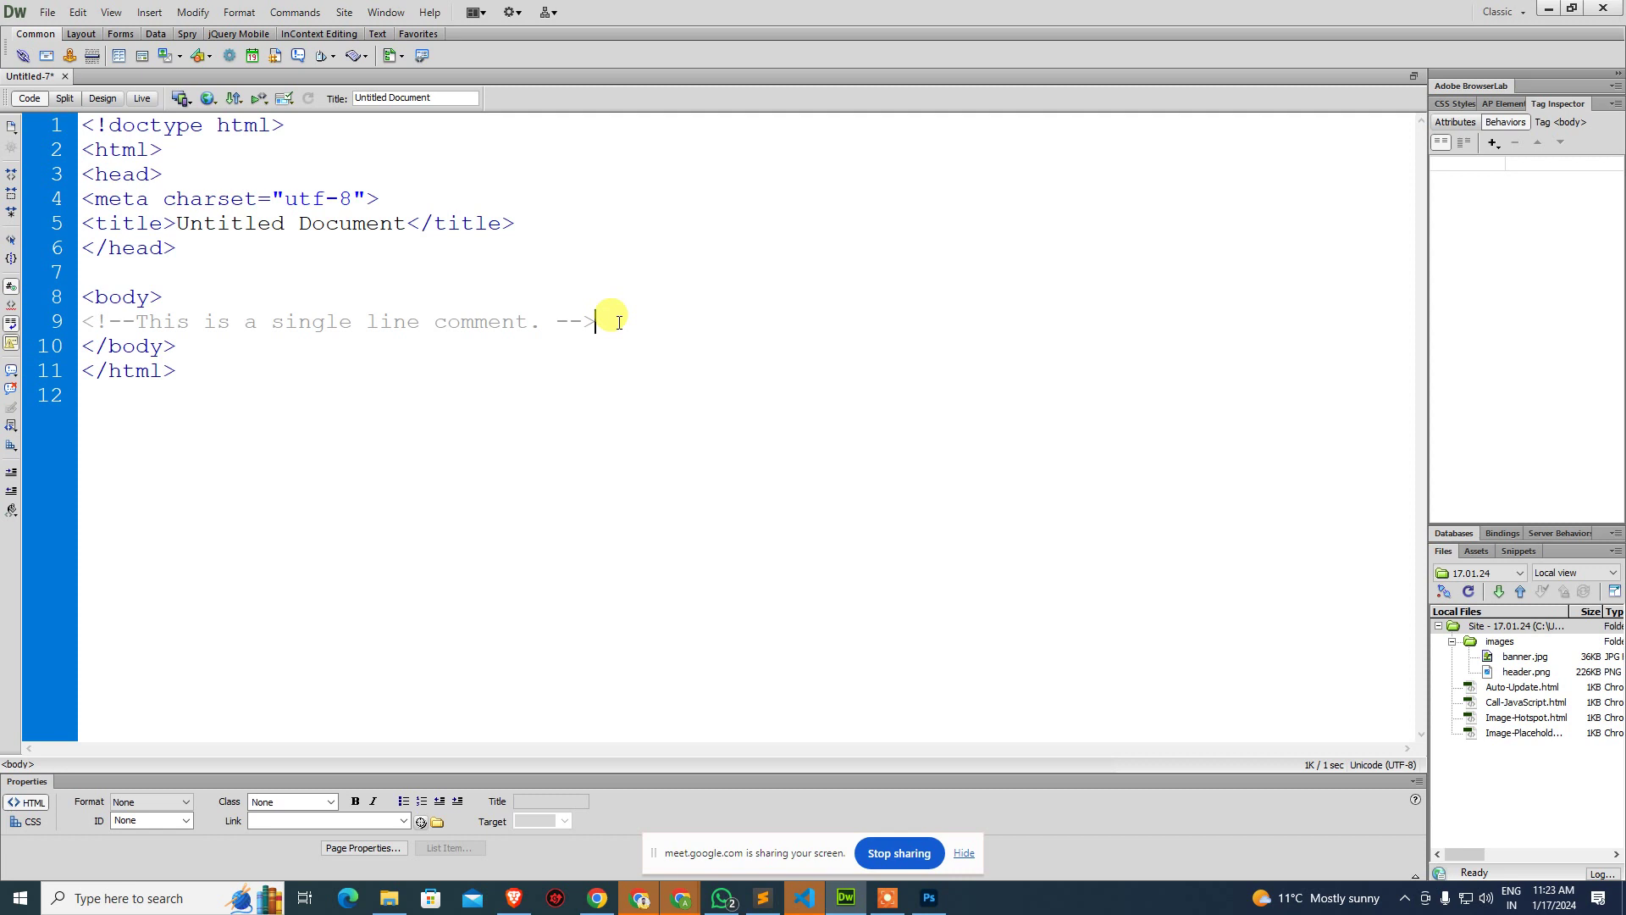
{"action": "left_click_drag", "start_coordinate": [619, 322], "coordinate": [54, 321]}
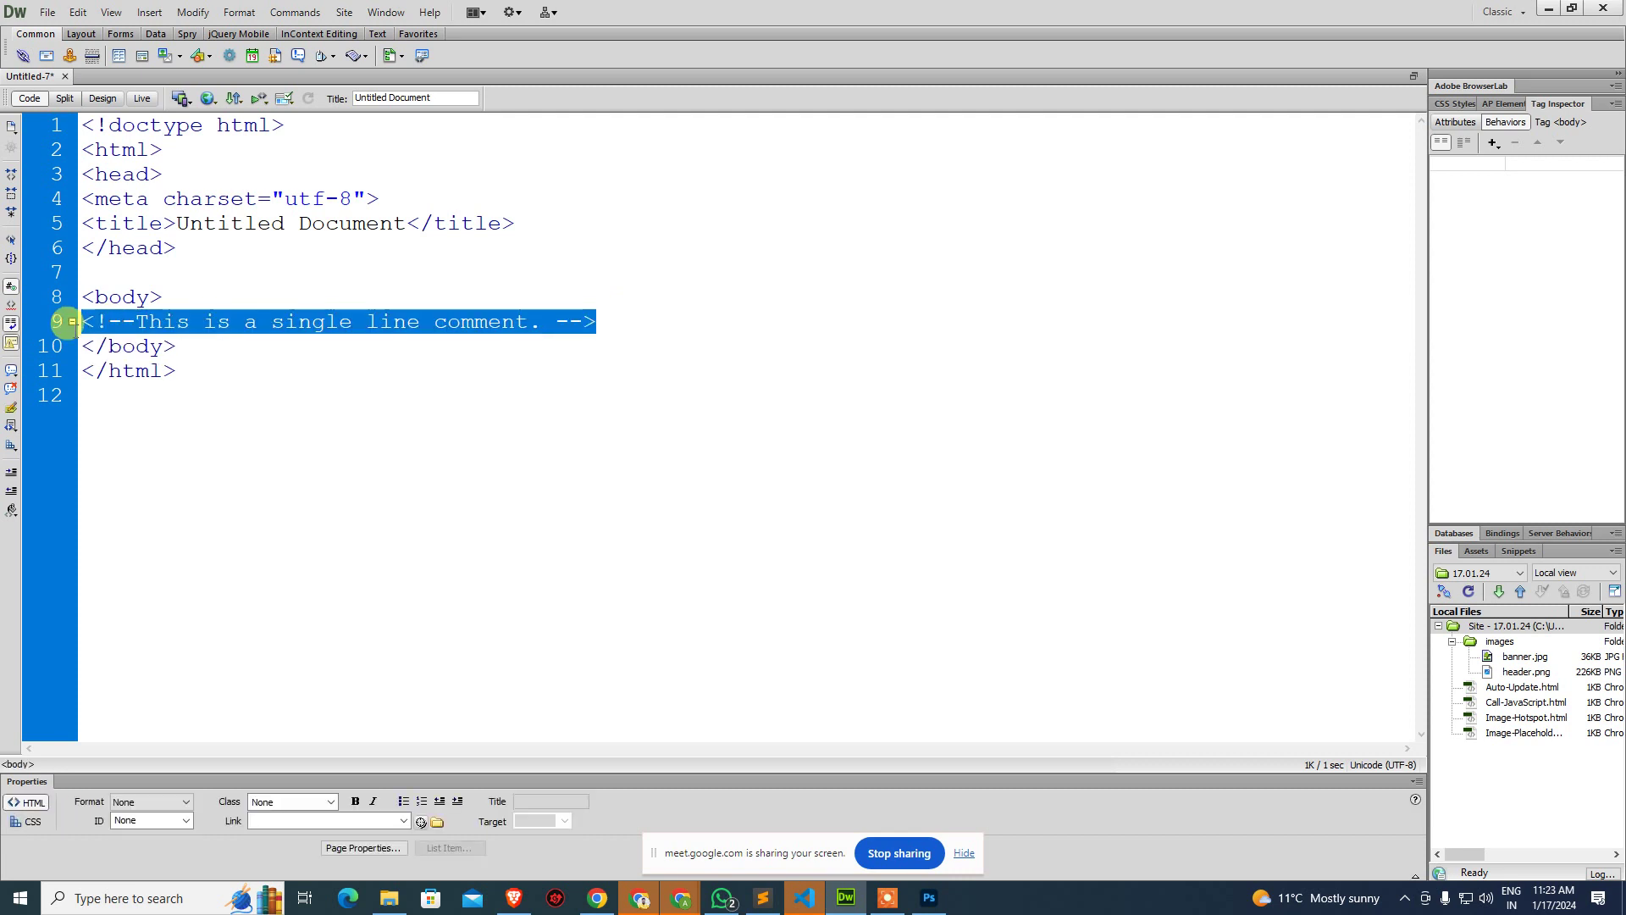
{"action": "left_click", "coordinate": [15, 396]}
{"action": "left_click", "coordinate": [12, 372]}
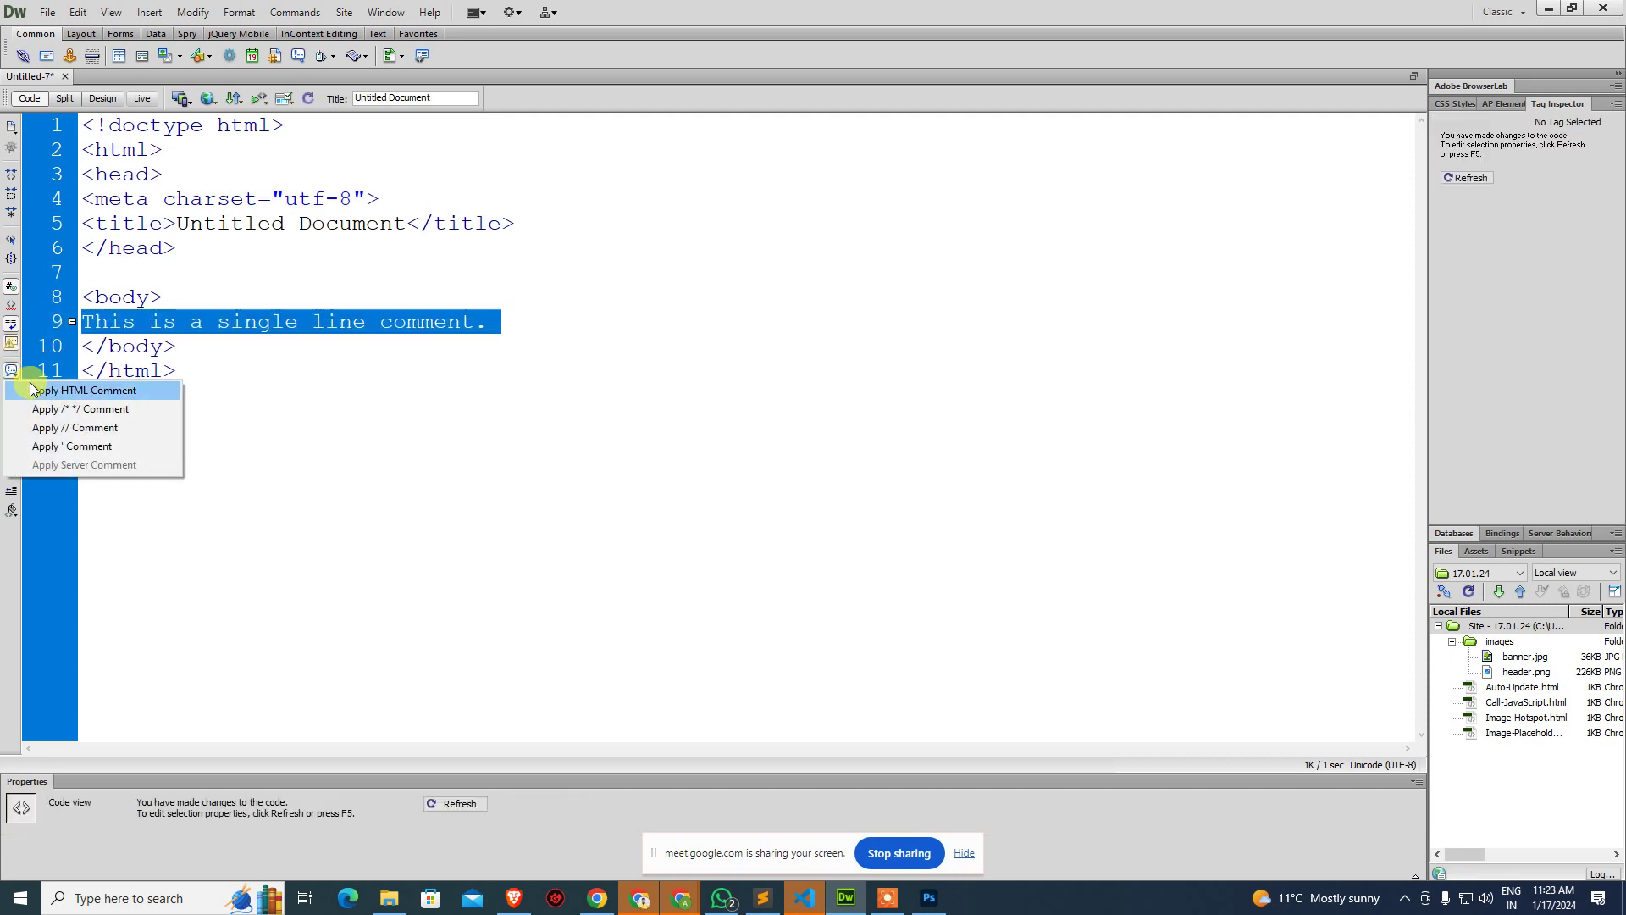
{"action": "left_click", "coordinate": [30, 389]}
{"action": "left_click", "coordinate": [316, 339]}
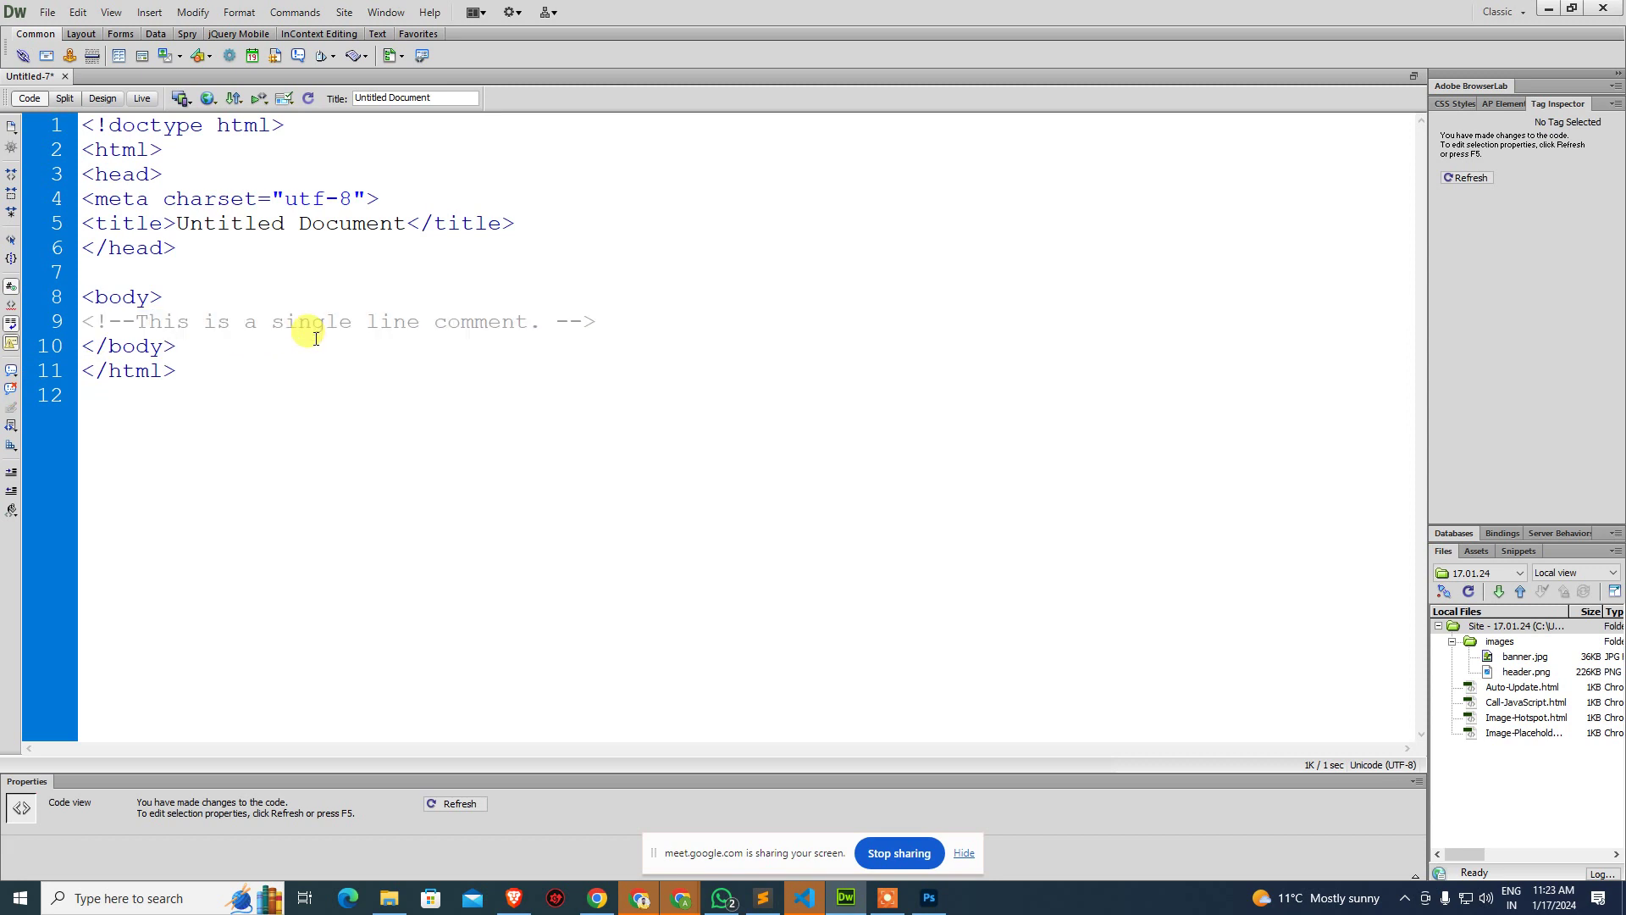
Return to Design view, save the page as HTML Comment in the 17.01.24 folder and close it.
{"action": "key", "text": "ctrl+grave"}
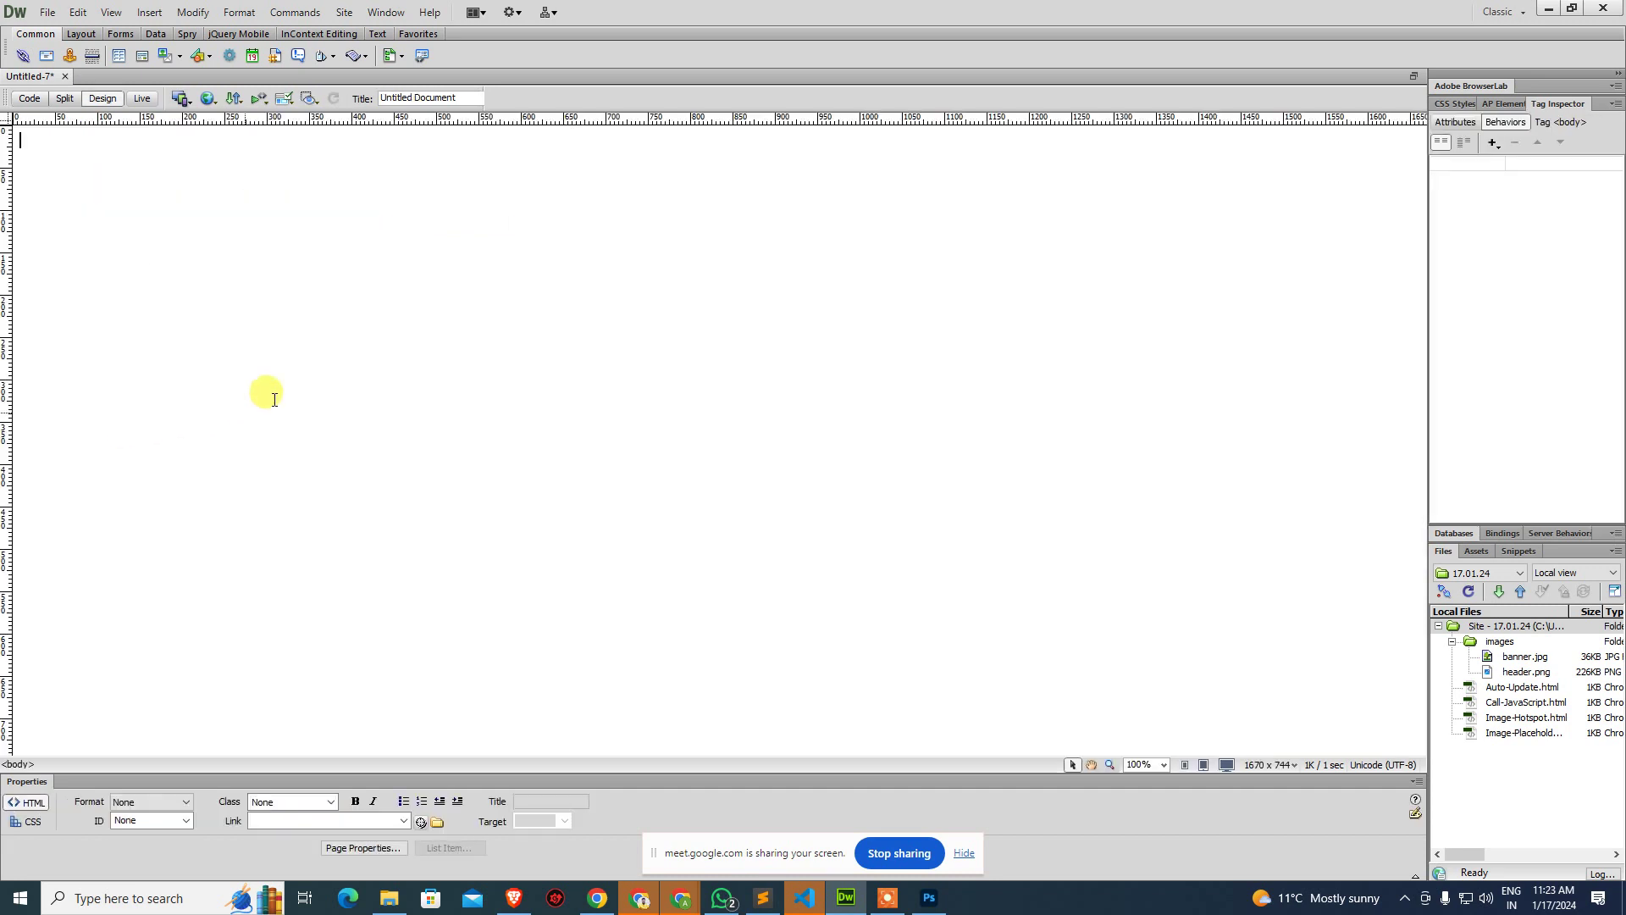
{"action": "key", "text": "ctrl+grave"}
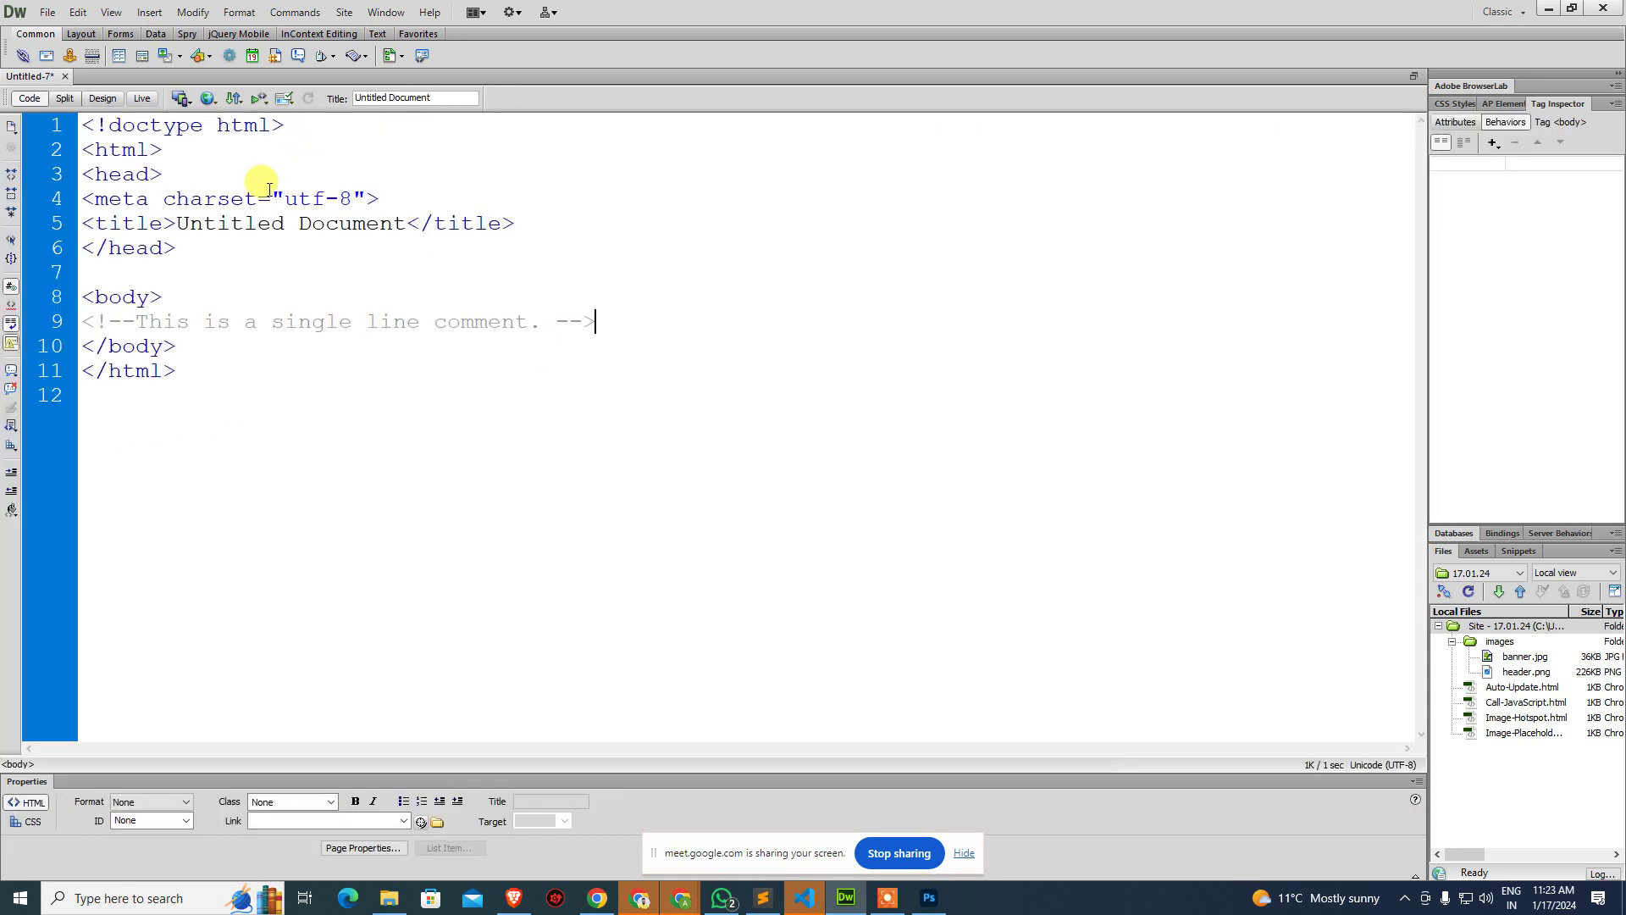
{"action": "key", "text": "ctrl+grave"}
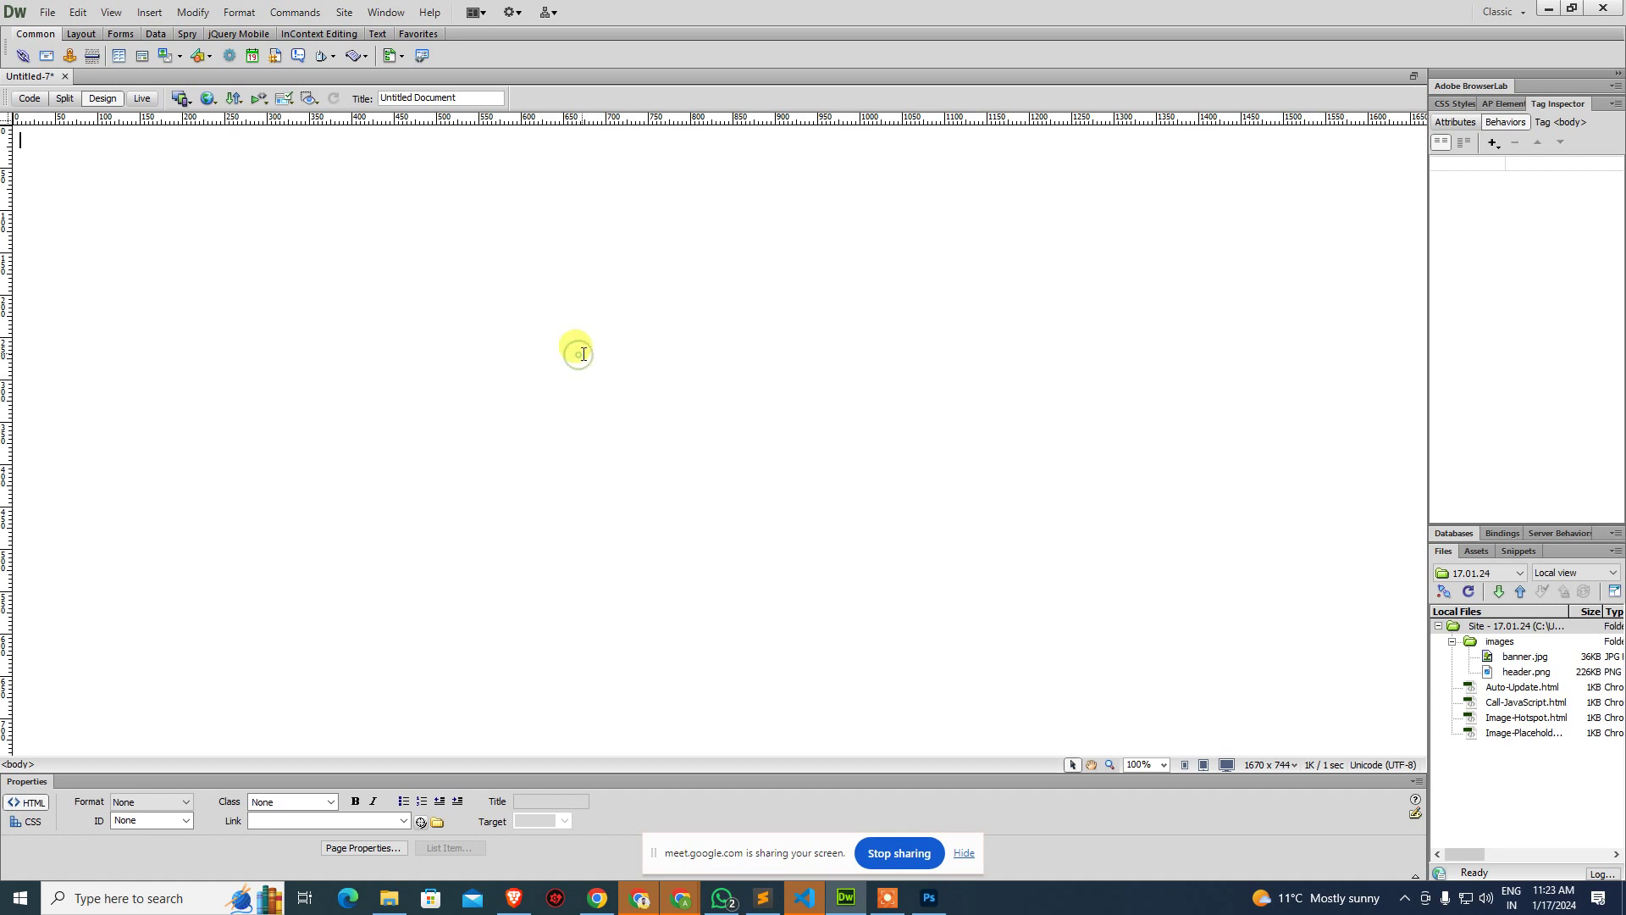
{"action": "key", "text": "ctrl+s"}
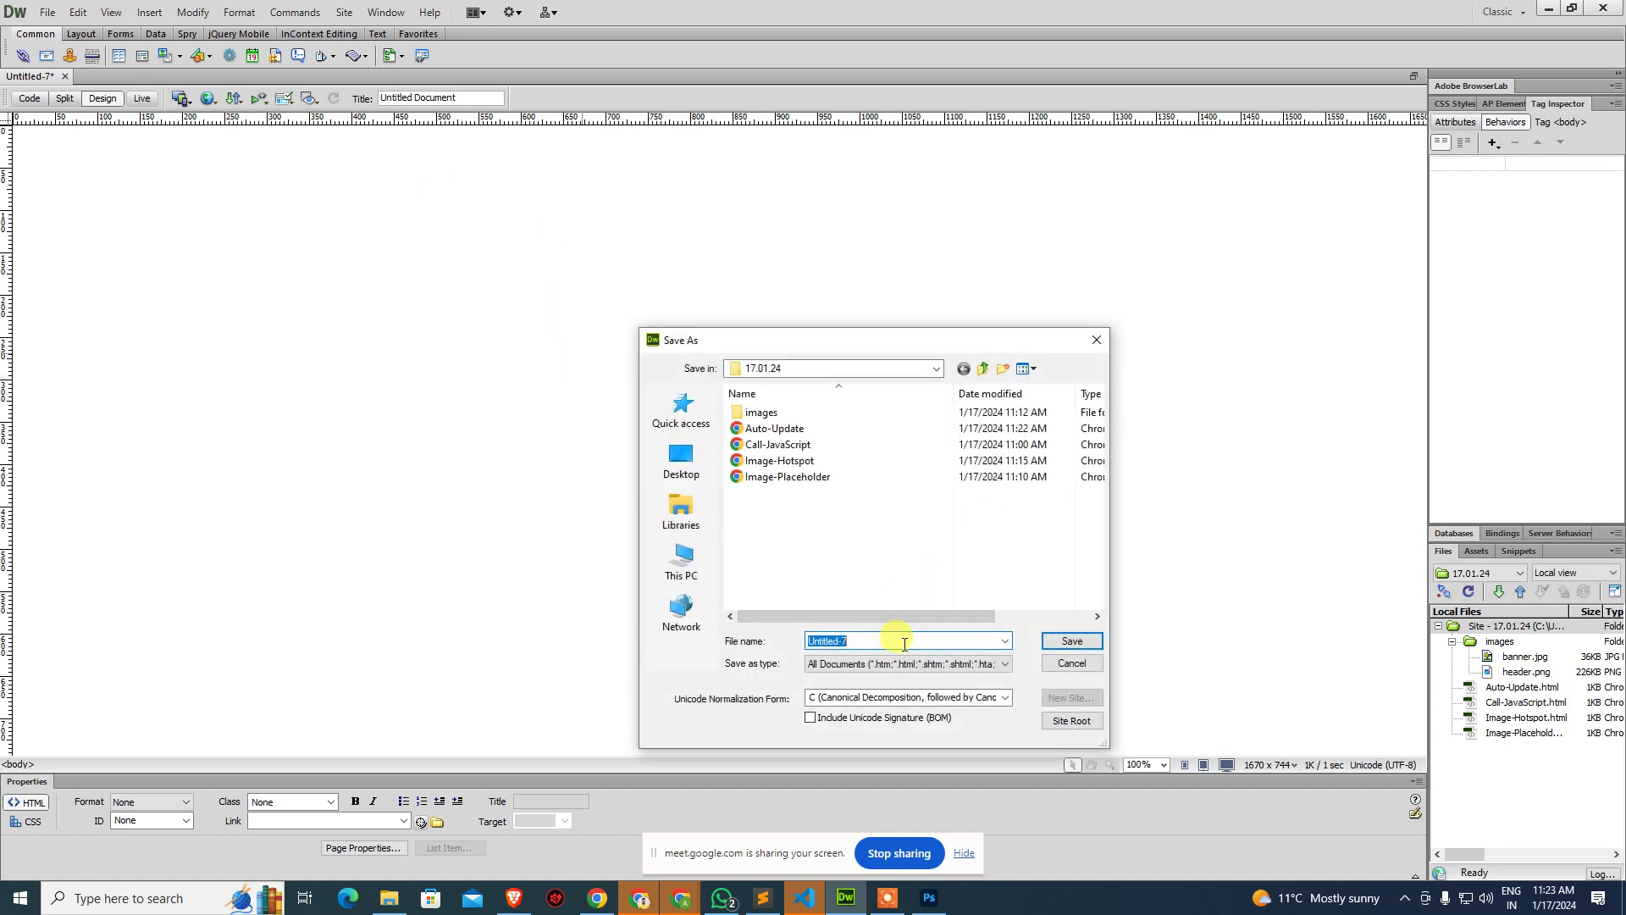
{"action": "type", "text": "HTML Comment"}
{"action": "key", "text": "Return"}
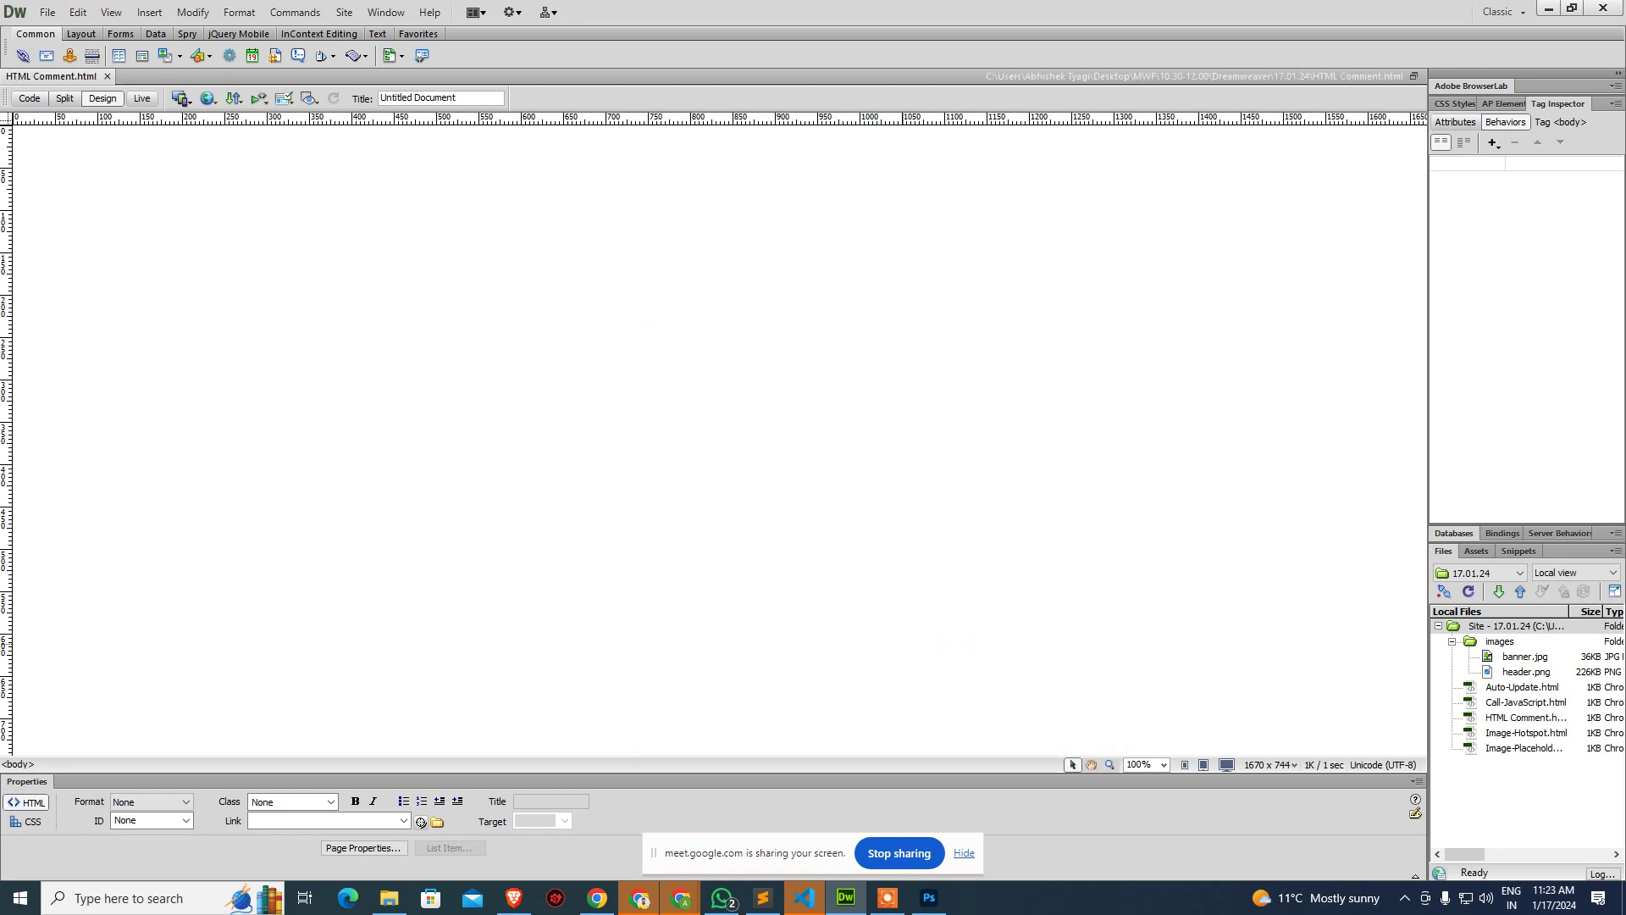
{"action": "key", "text": "ctrl+w"}
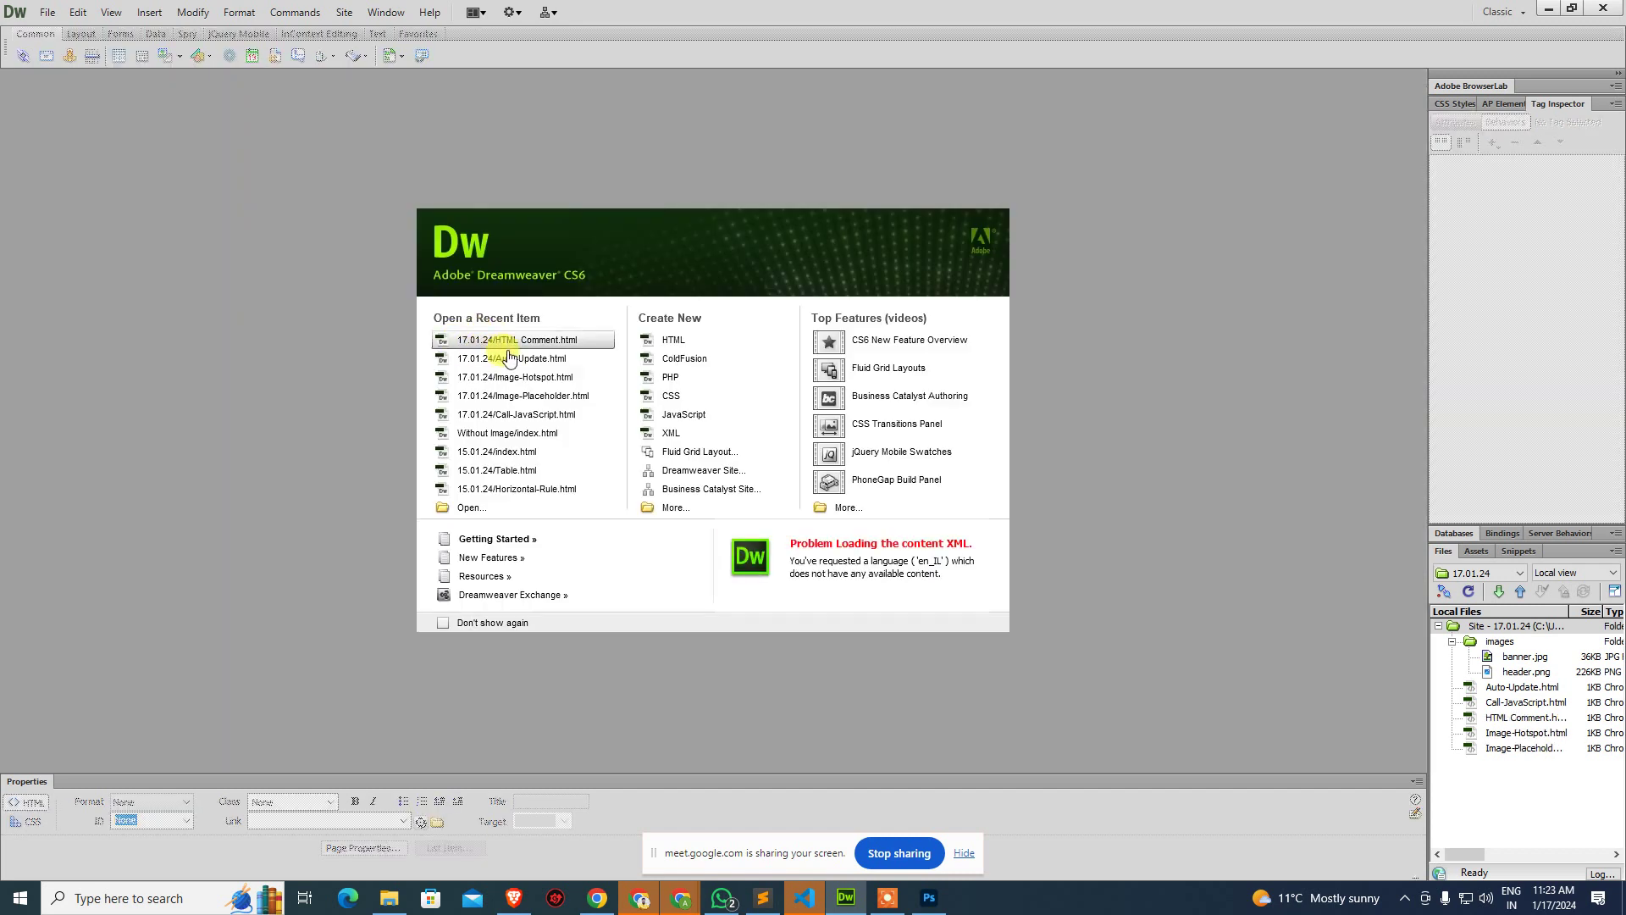
Reopen Auto-Update.html, make a small edit beside the date and save the page to refresh it before closing.
{"action": "left_click", "coordinate": [563, 365]}
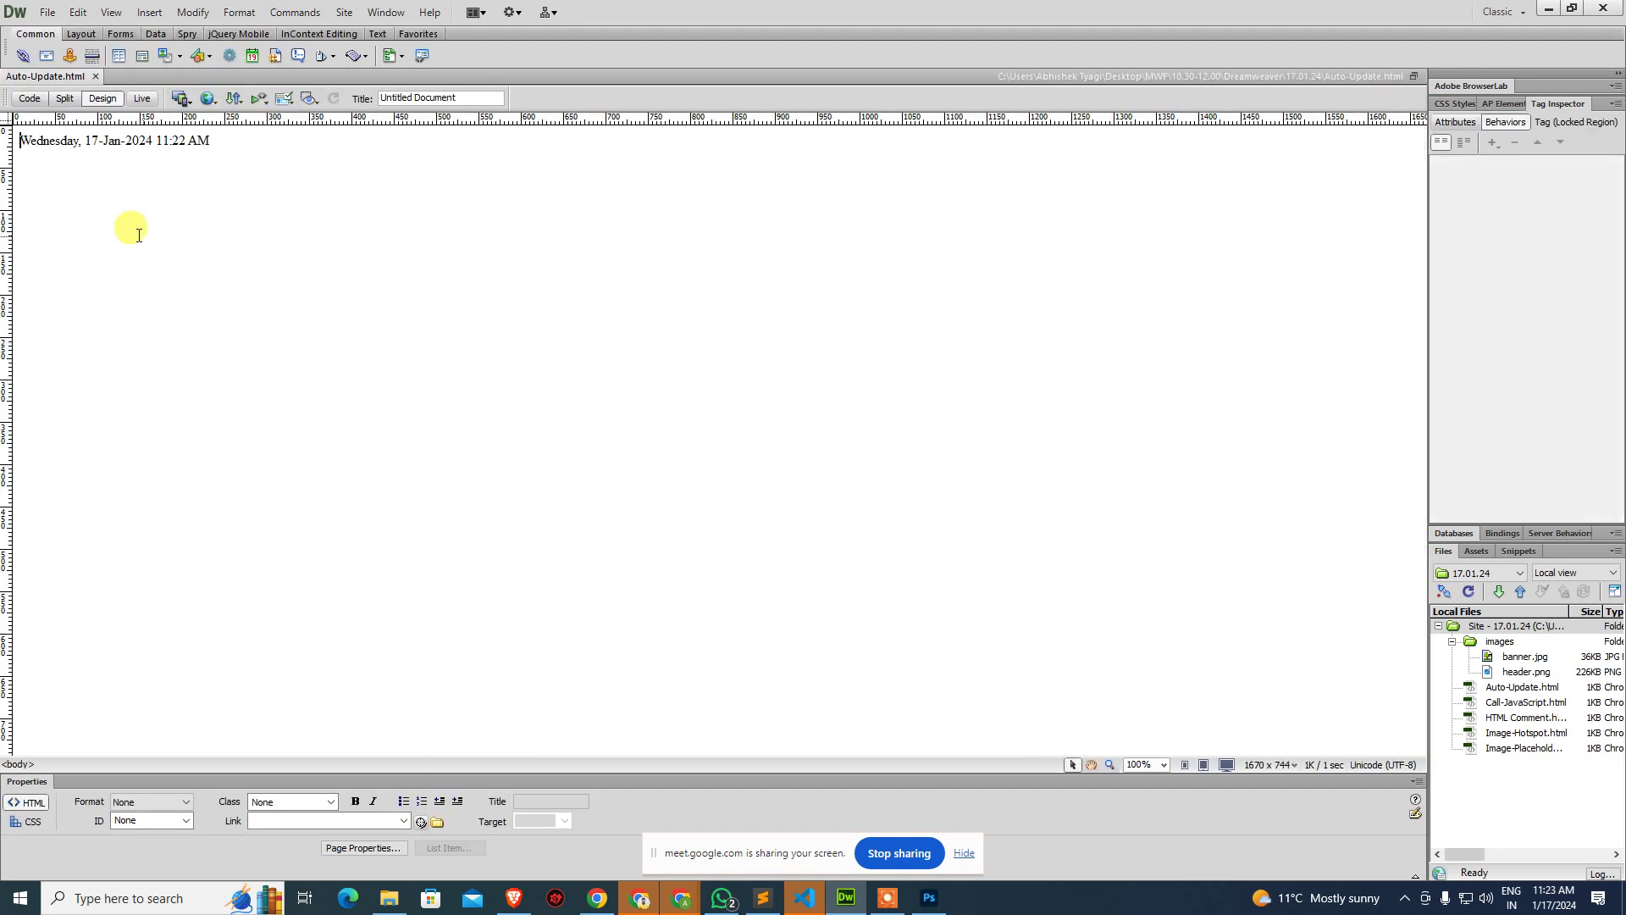
{"action": "left_click", "coordinate": [177, 154]}
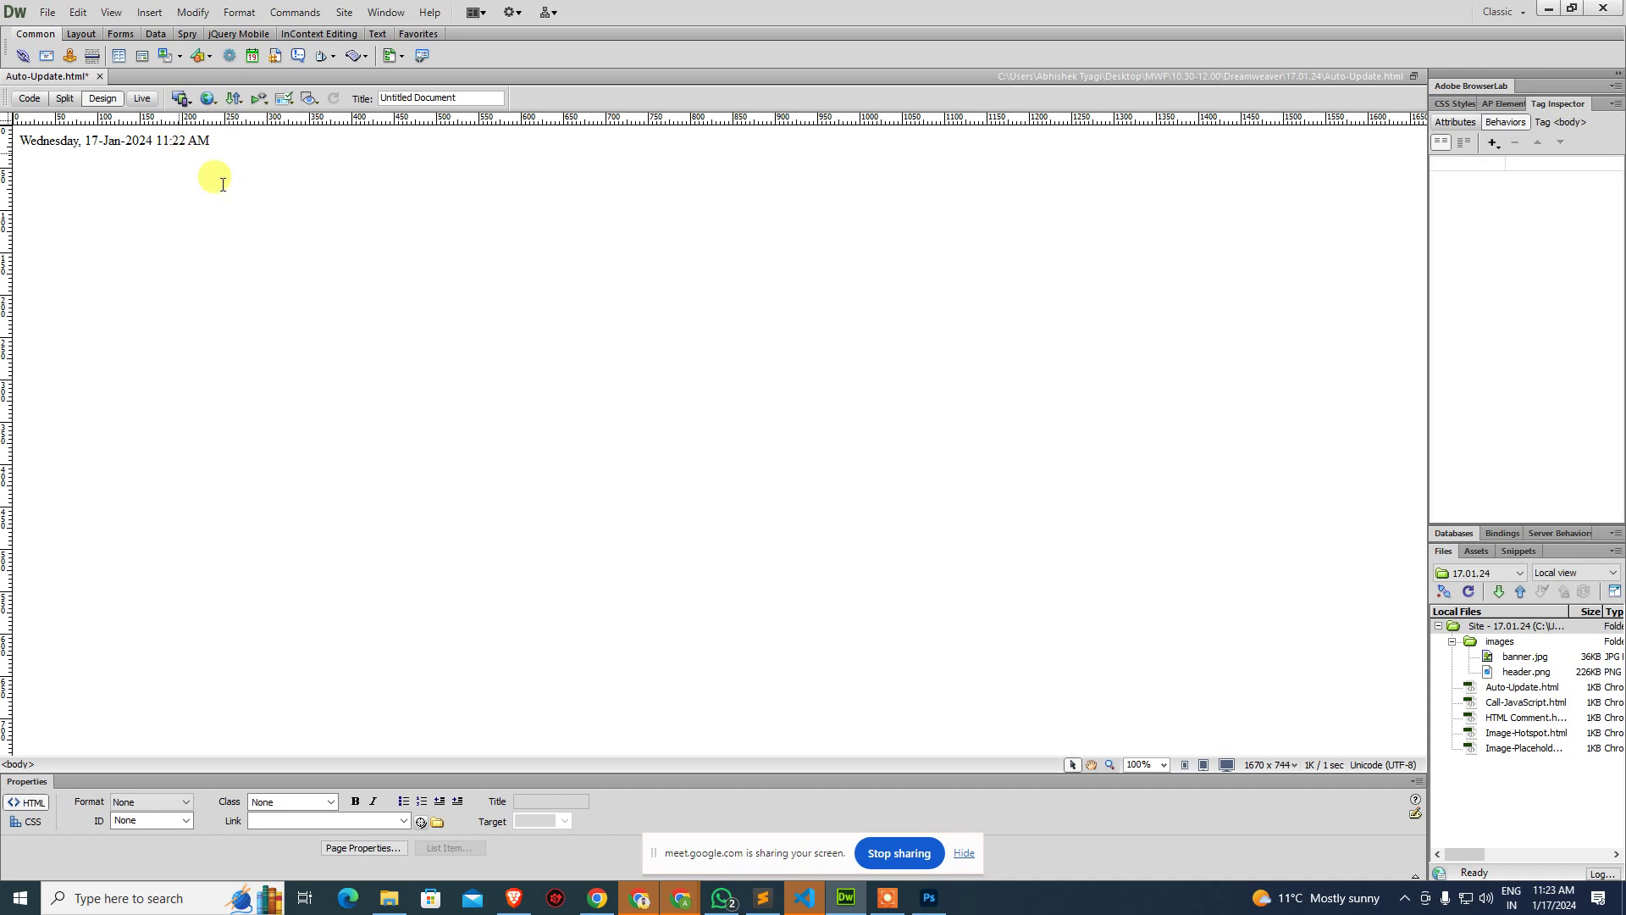
{"action": "key", "text": "ctrl+s"}
{"action": "key", "text": "ctrl+w"}
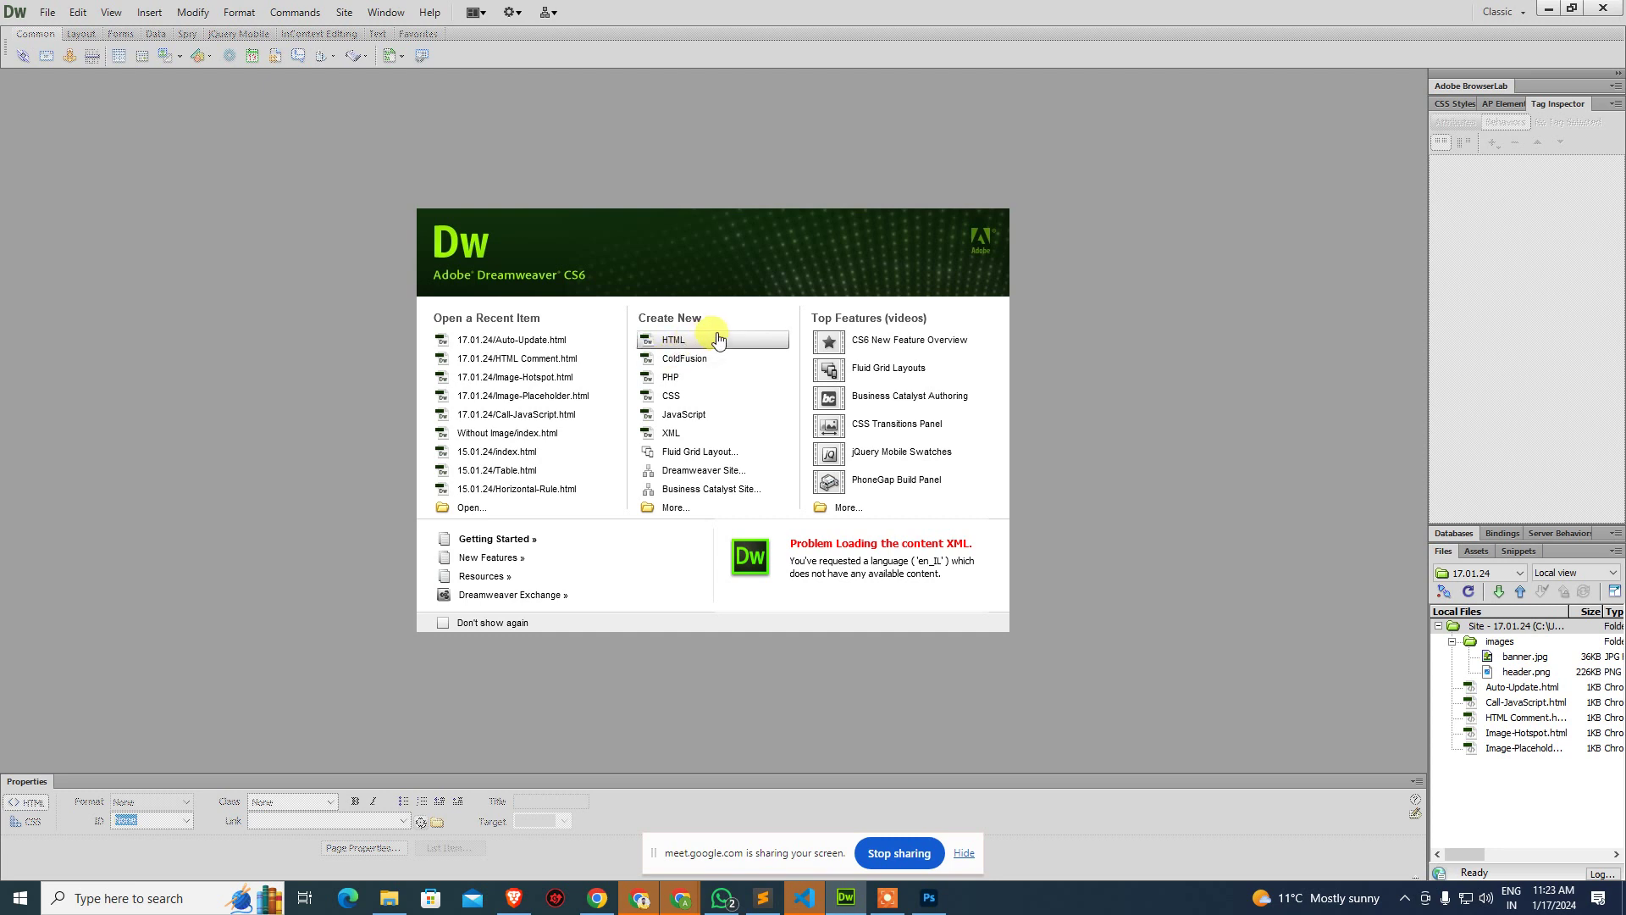
Reopen Auto-Update.html and examine the markup of the inserted date in Code view.
{"action": "left_click", "coordinate": [567, 339]}
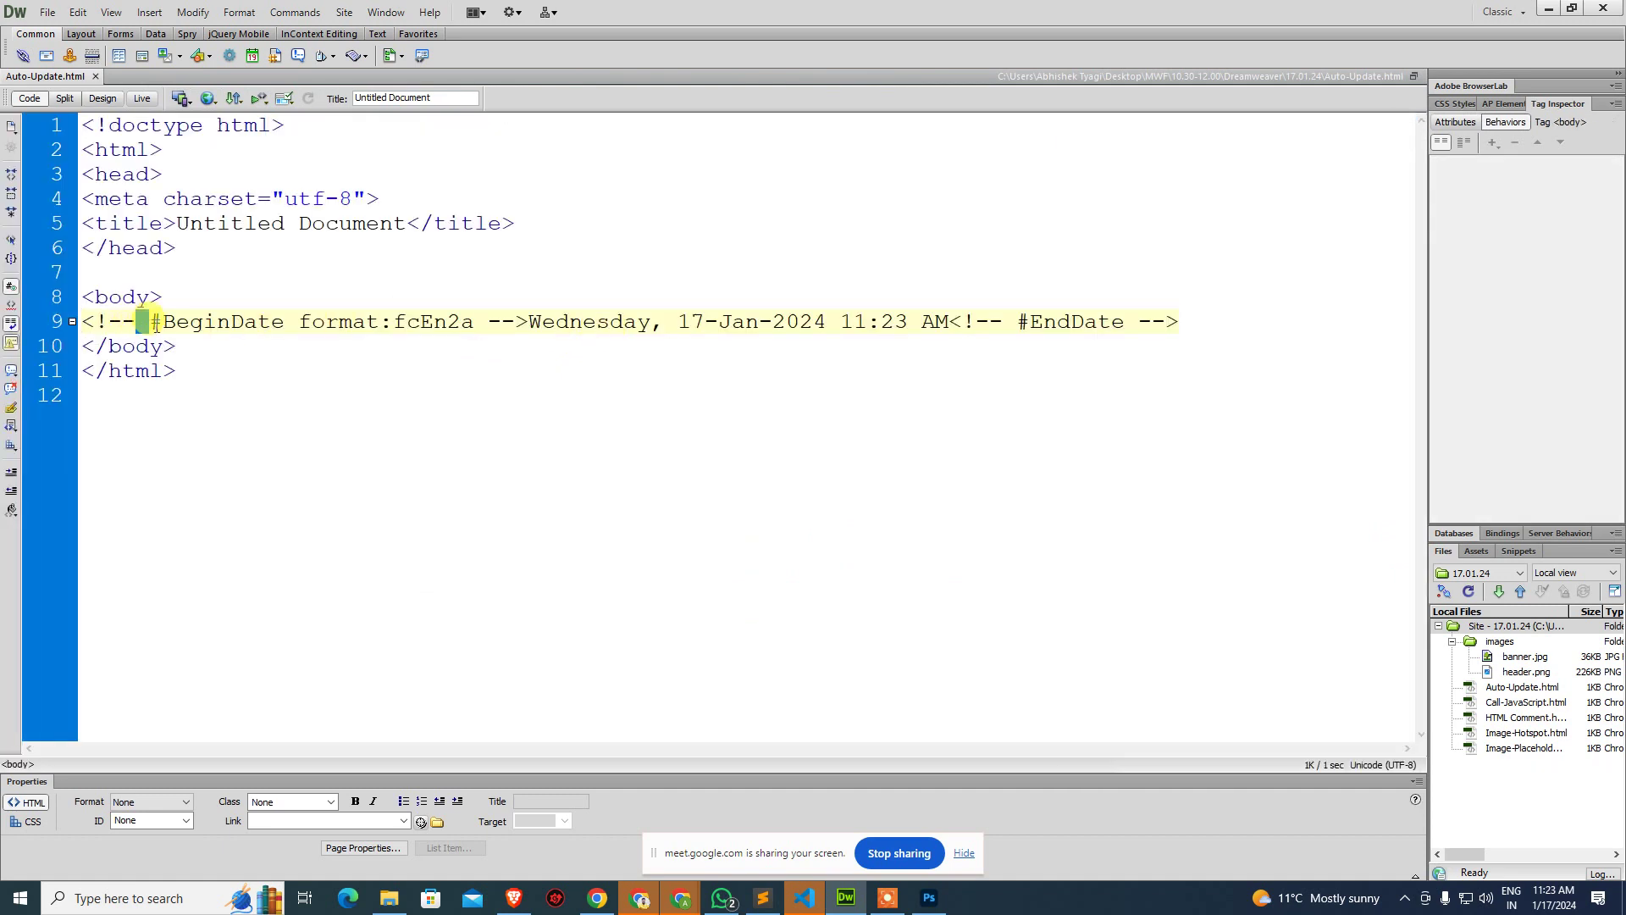
{"action": "left_click_drag", "start_coordinate": [139, 322], "coordinate": [455, 338]}
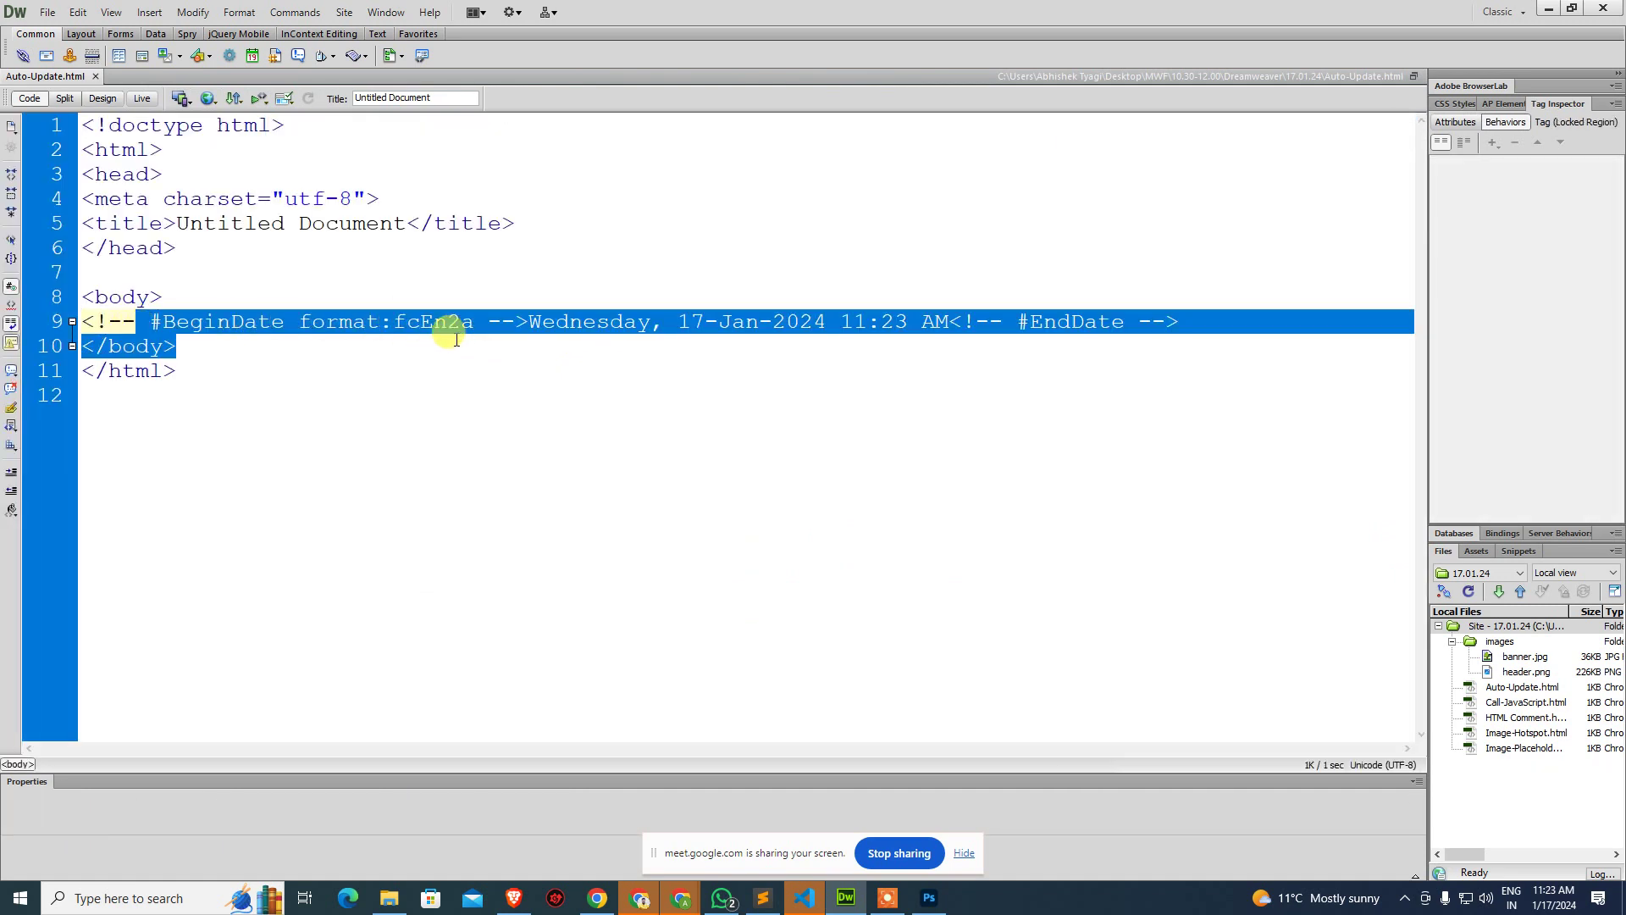
{"action": "left_click", "coordinate": [495, 398]}
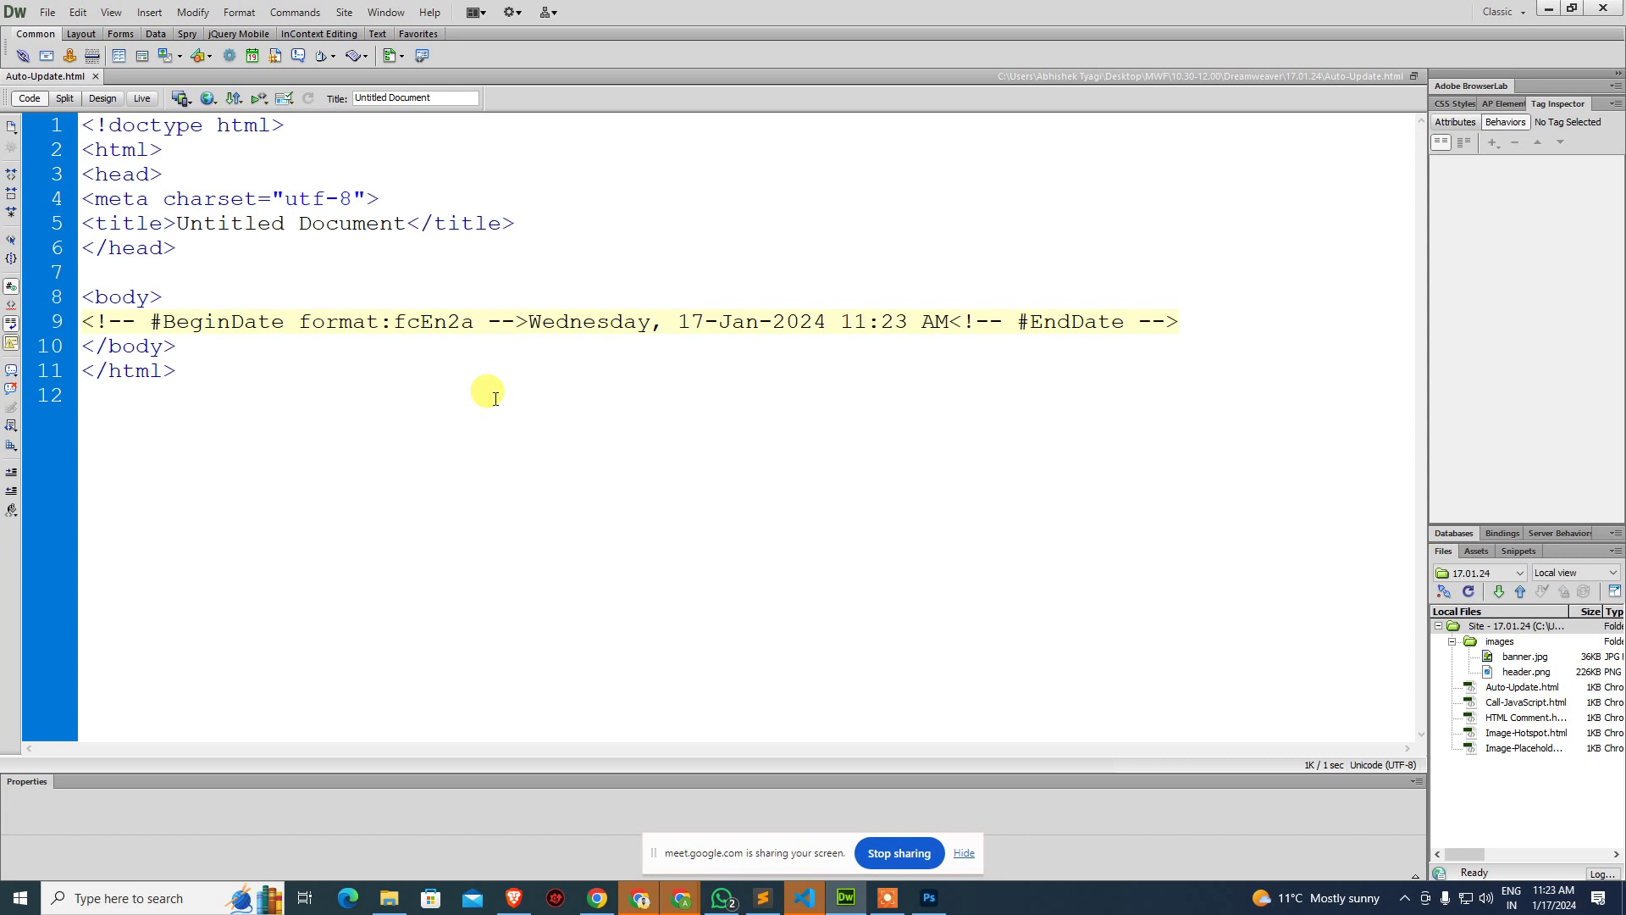
Open Notepad, insert the current time and date into the blank document, and close it without saving.
{"action": "key", "text": "super+r"}
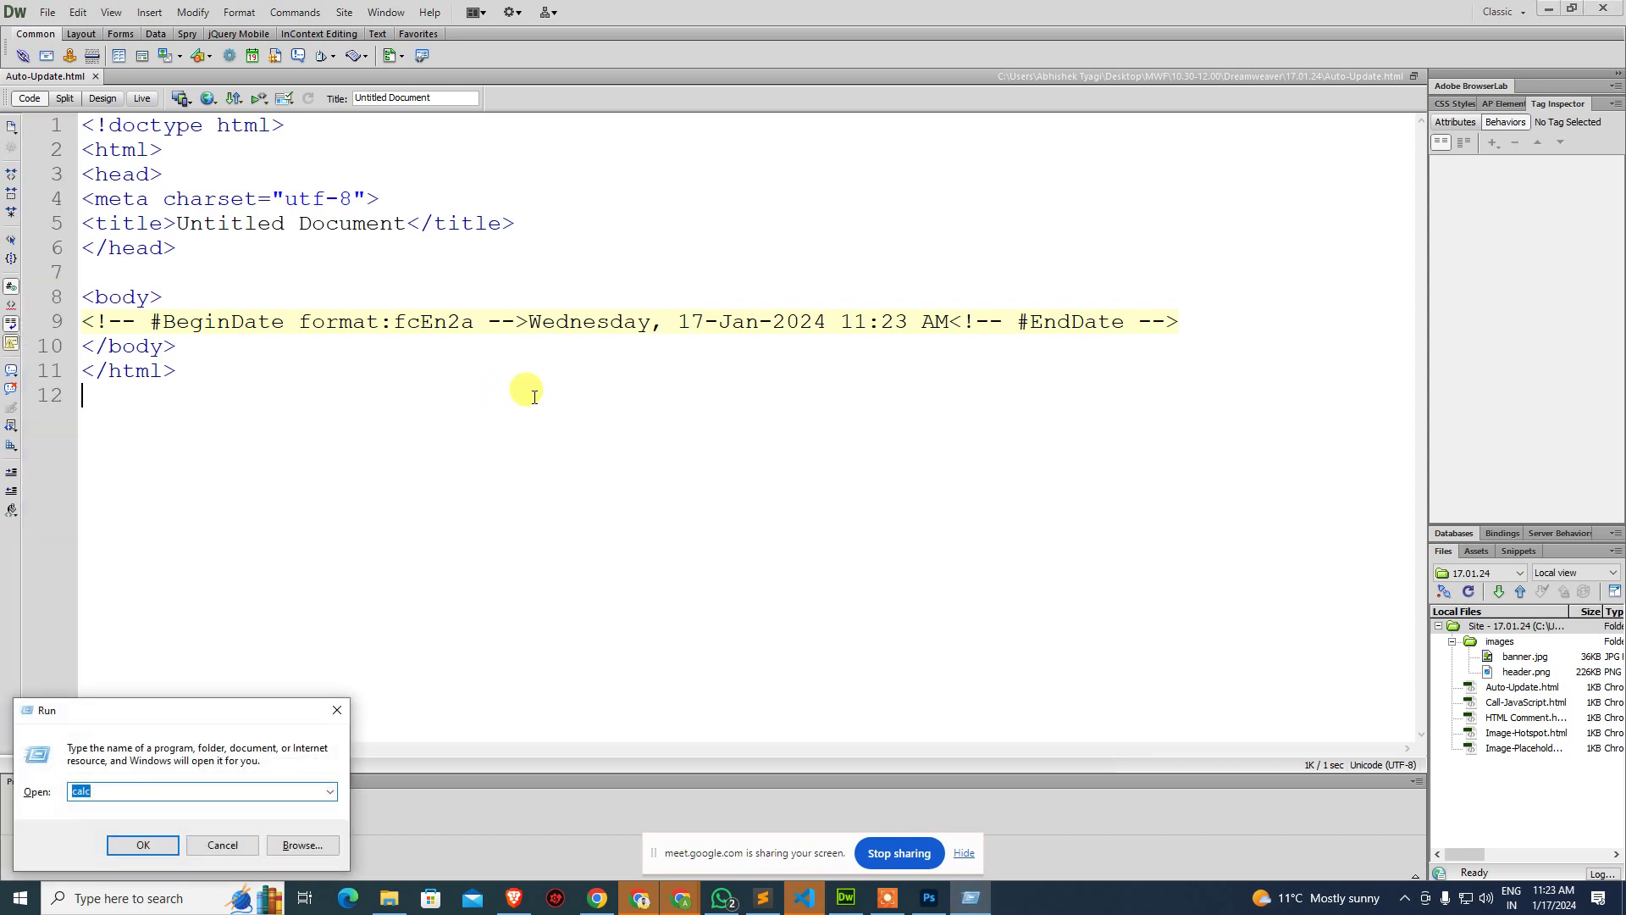
{"action": "type", "text": "notepad"}
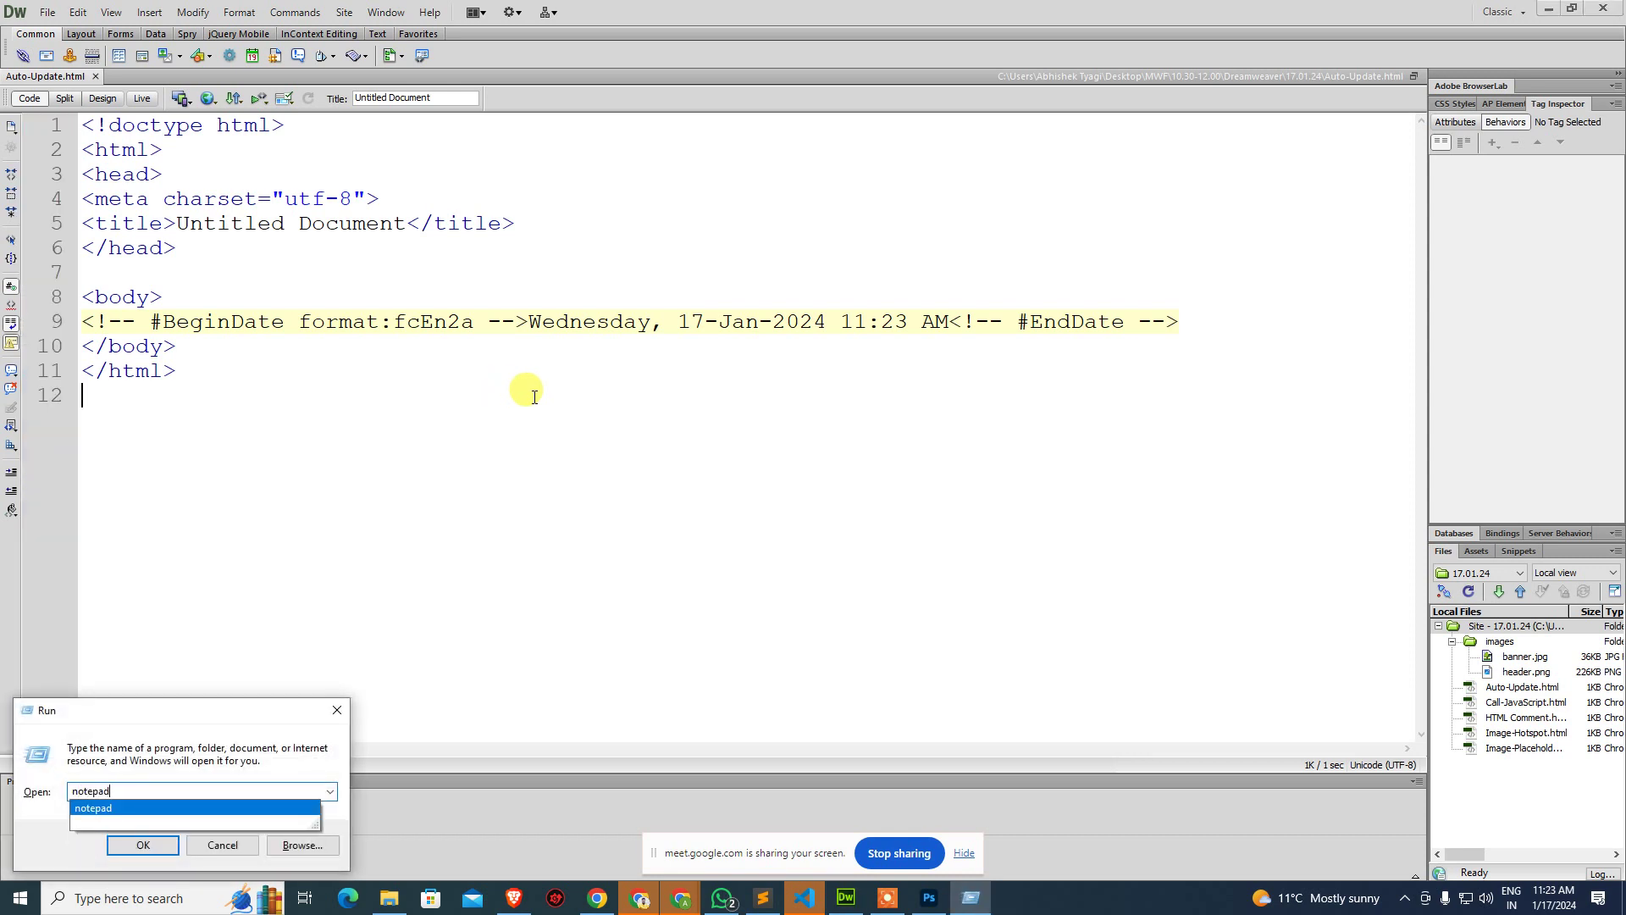
{"action": "key", "text": "Return"}
{"action": "key", "text": "F5"}
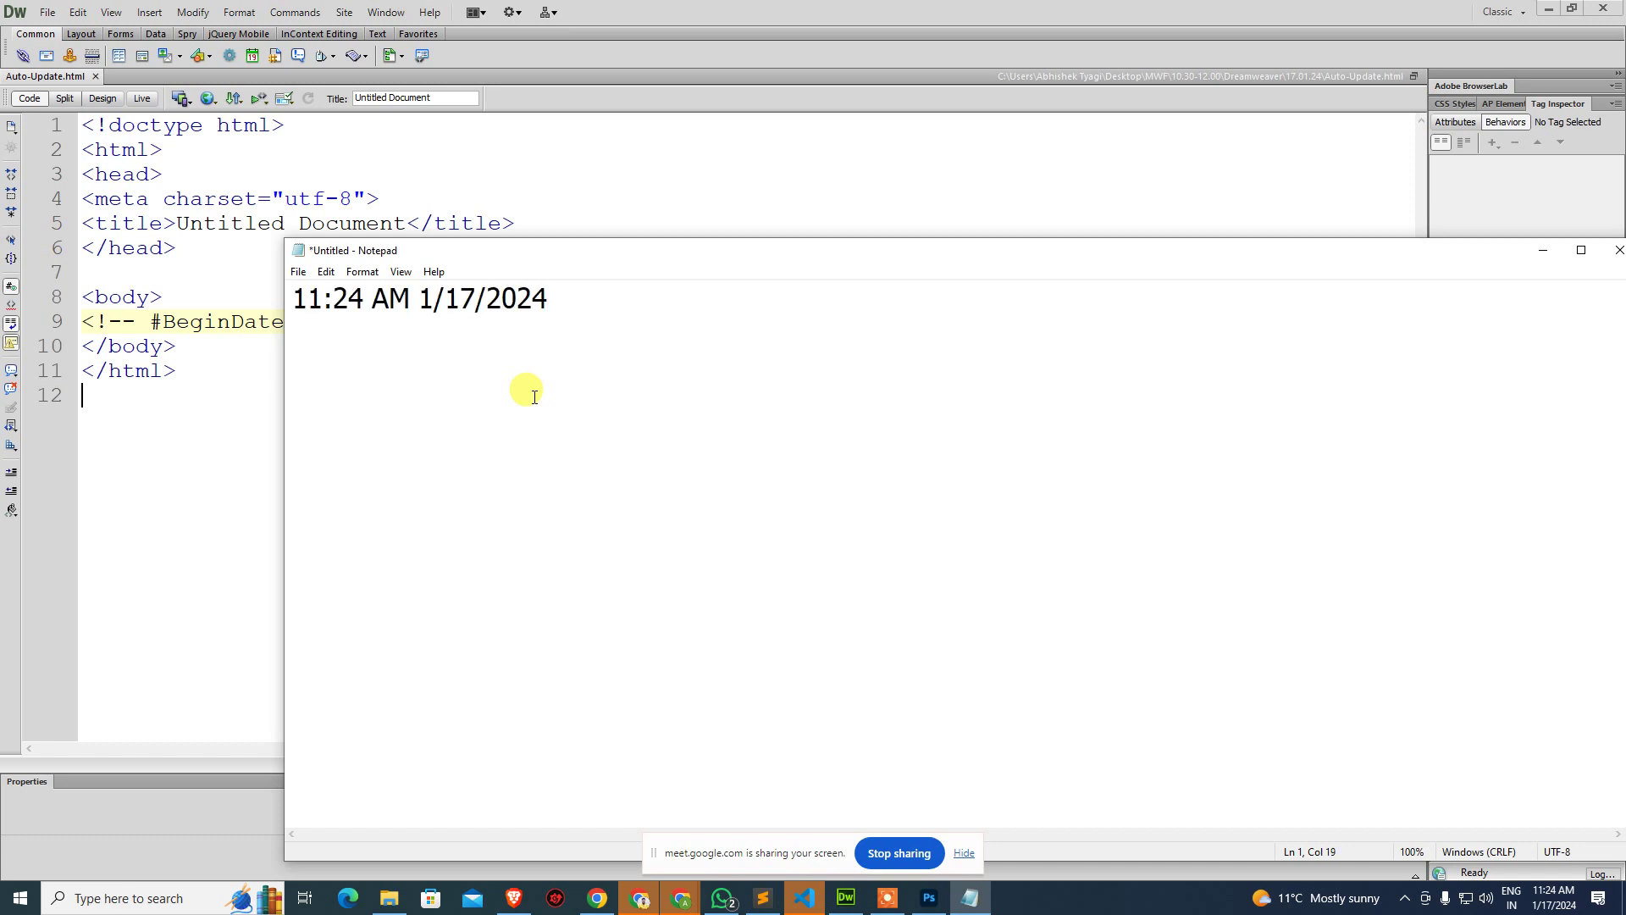
{"action": "left_click", "coordinate": [1615, 251]}
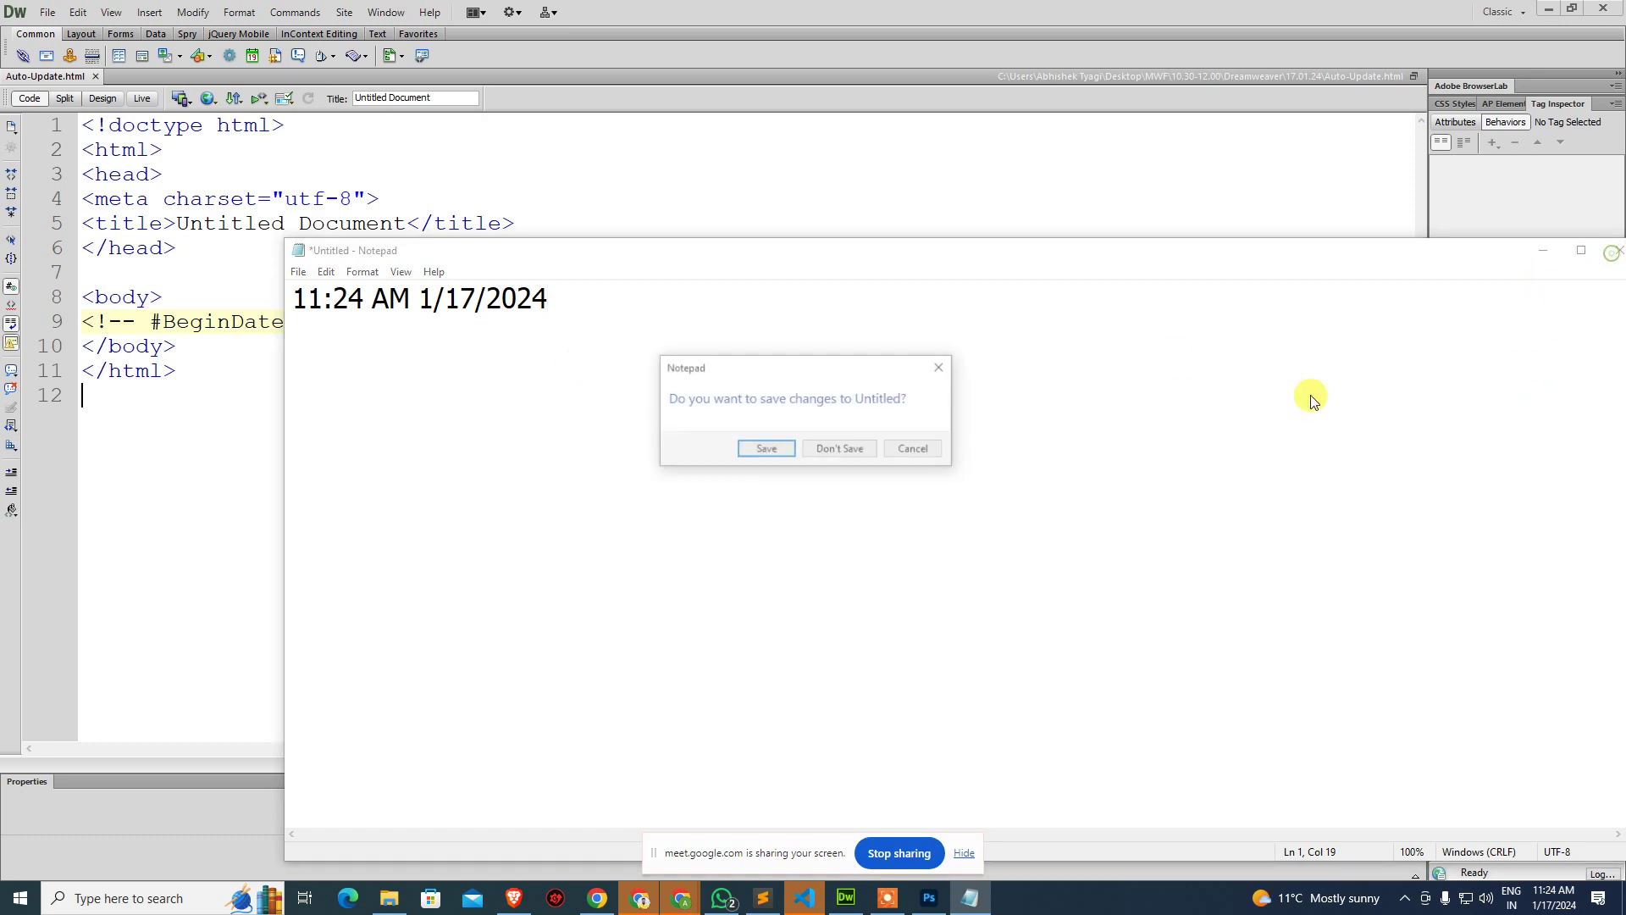
{"action": "left_click", "coordinate": [817, 450]}
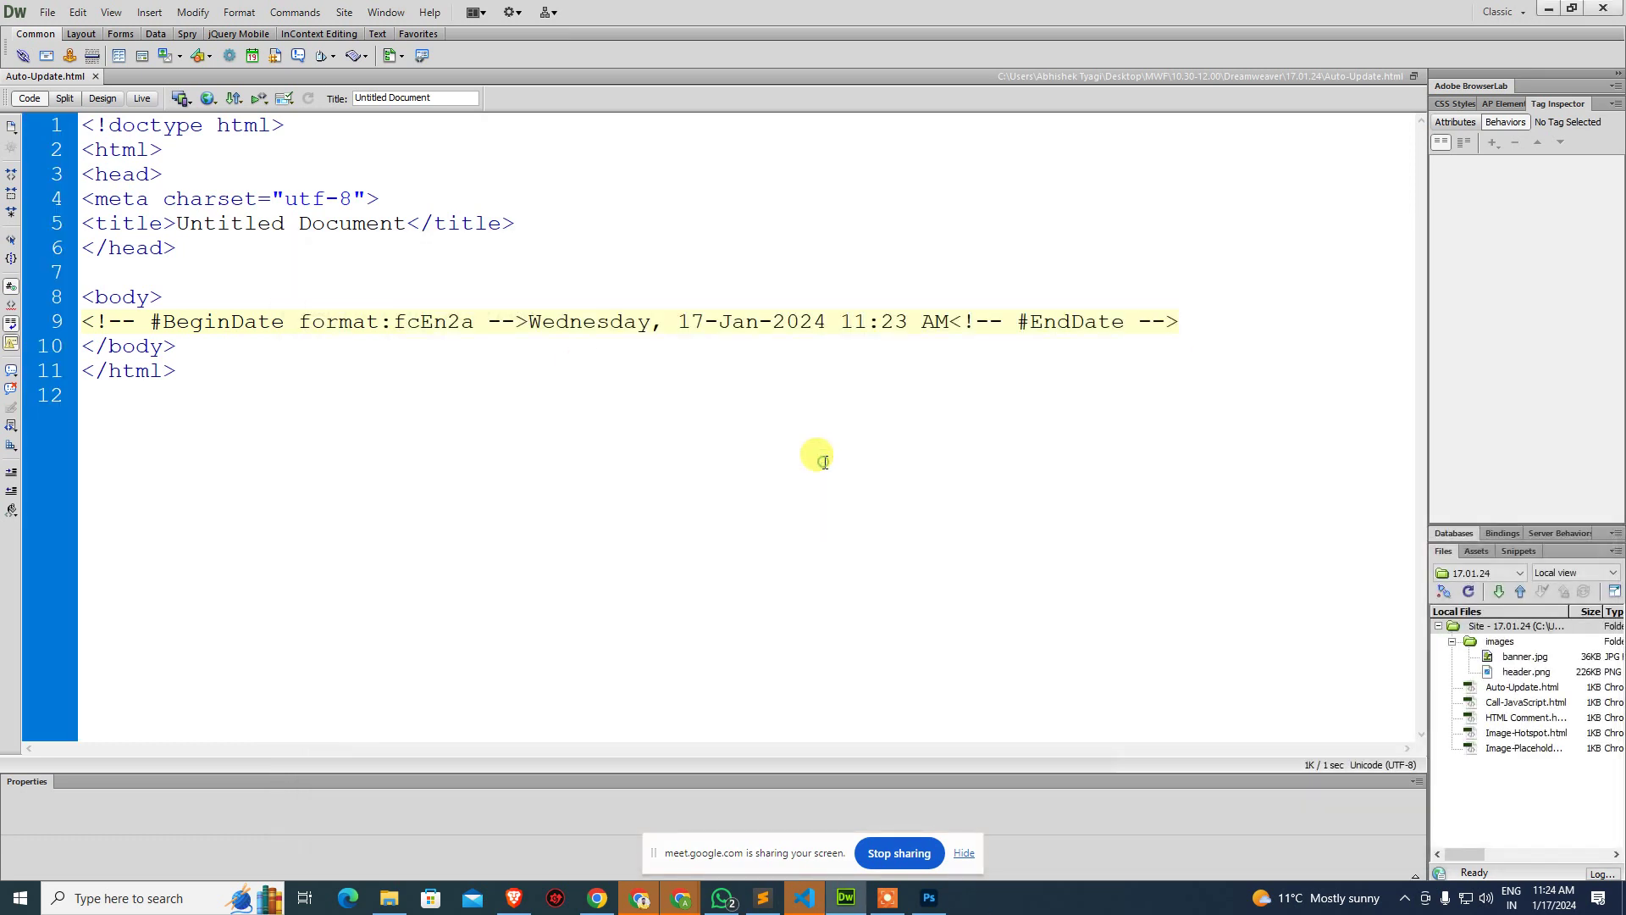
Close Auto-Update.html and save a new blank HTML page as Meta-Refresh in the 17.01.24 folder.
{"action": "key", "text": "ctrl+w"}
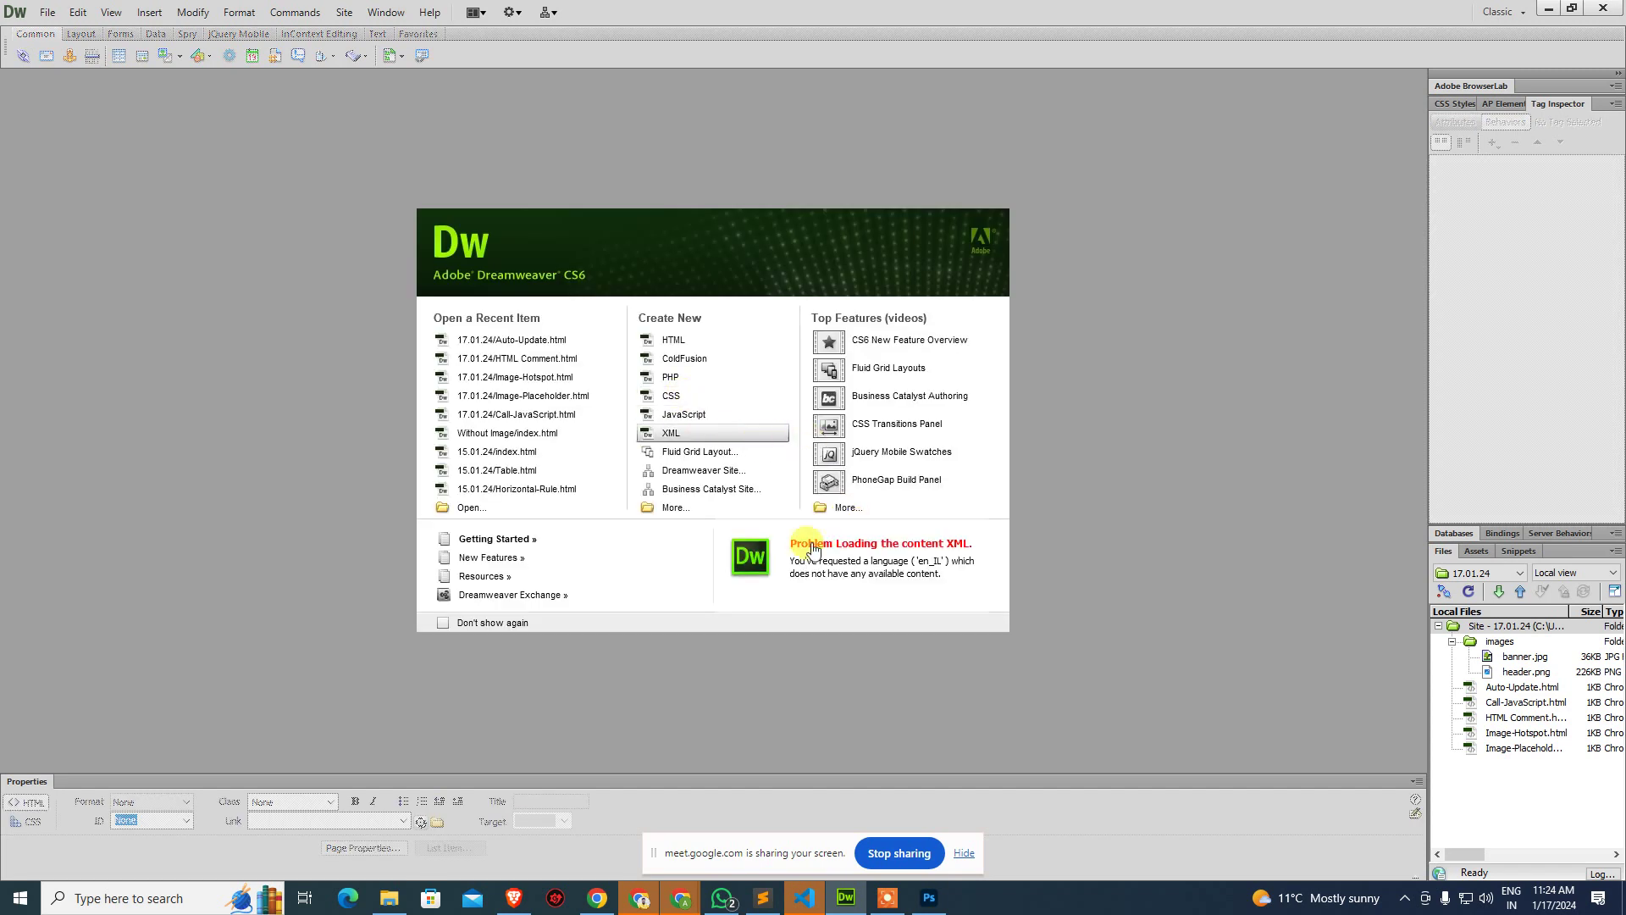
{"action": "left_click", "coordinate": [701, 339]}
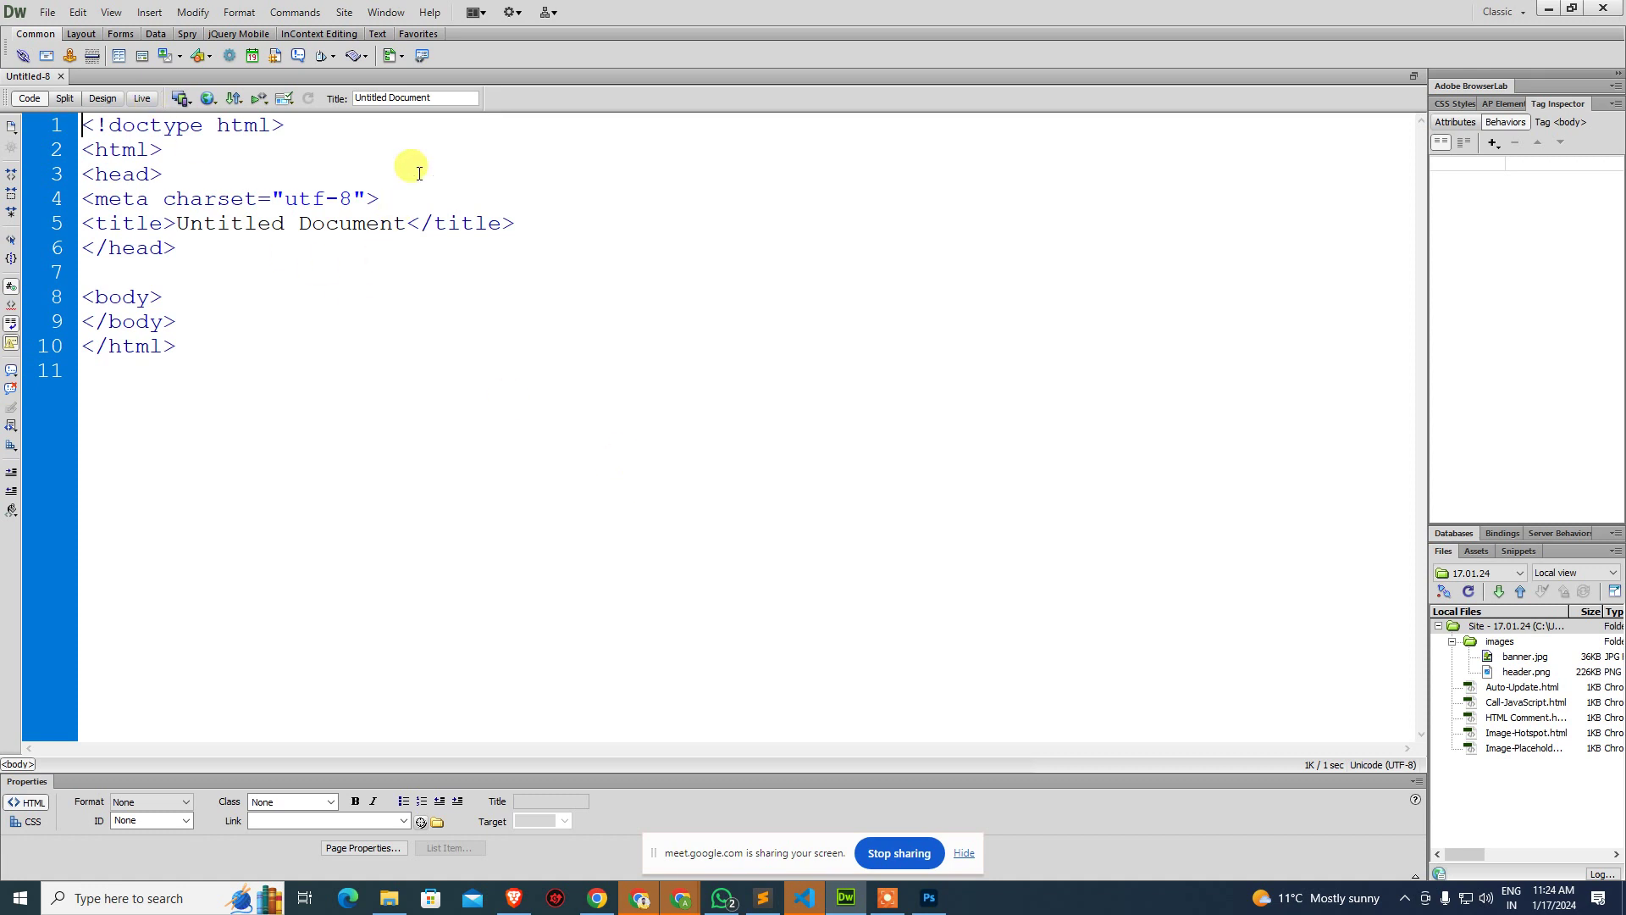
{"action": "key", "text": "ctrl+grave"}
{"action": "left_click", "coordinate": [334, 57]}
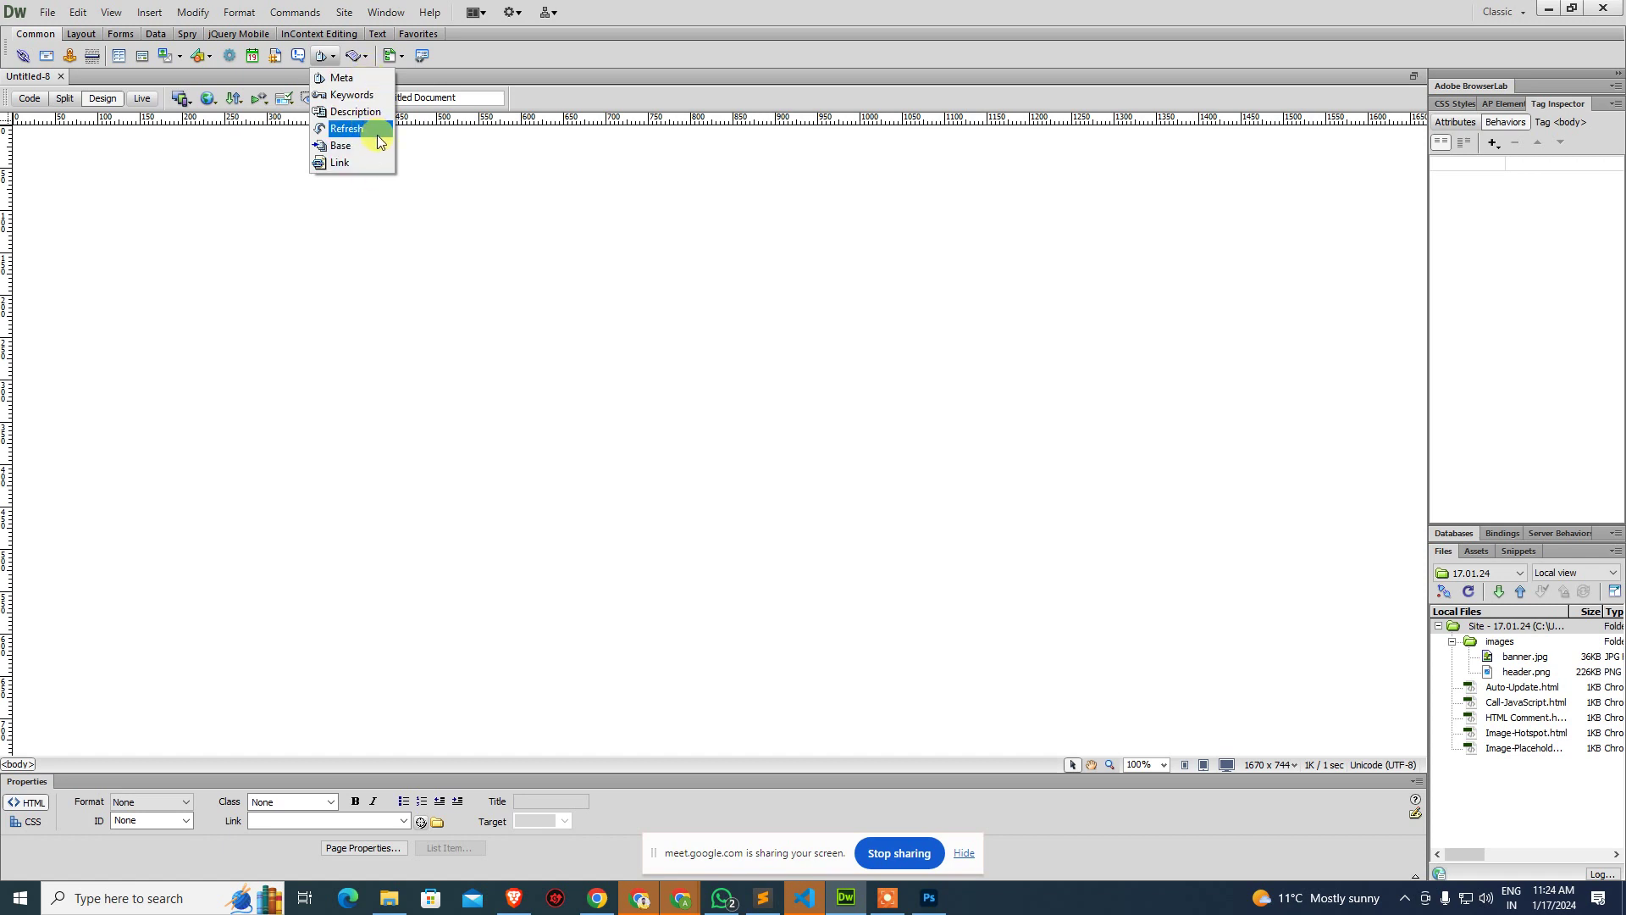
{"action": "left_click", "coordinate": [547, 246]}
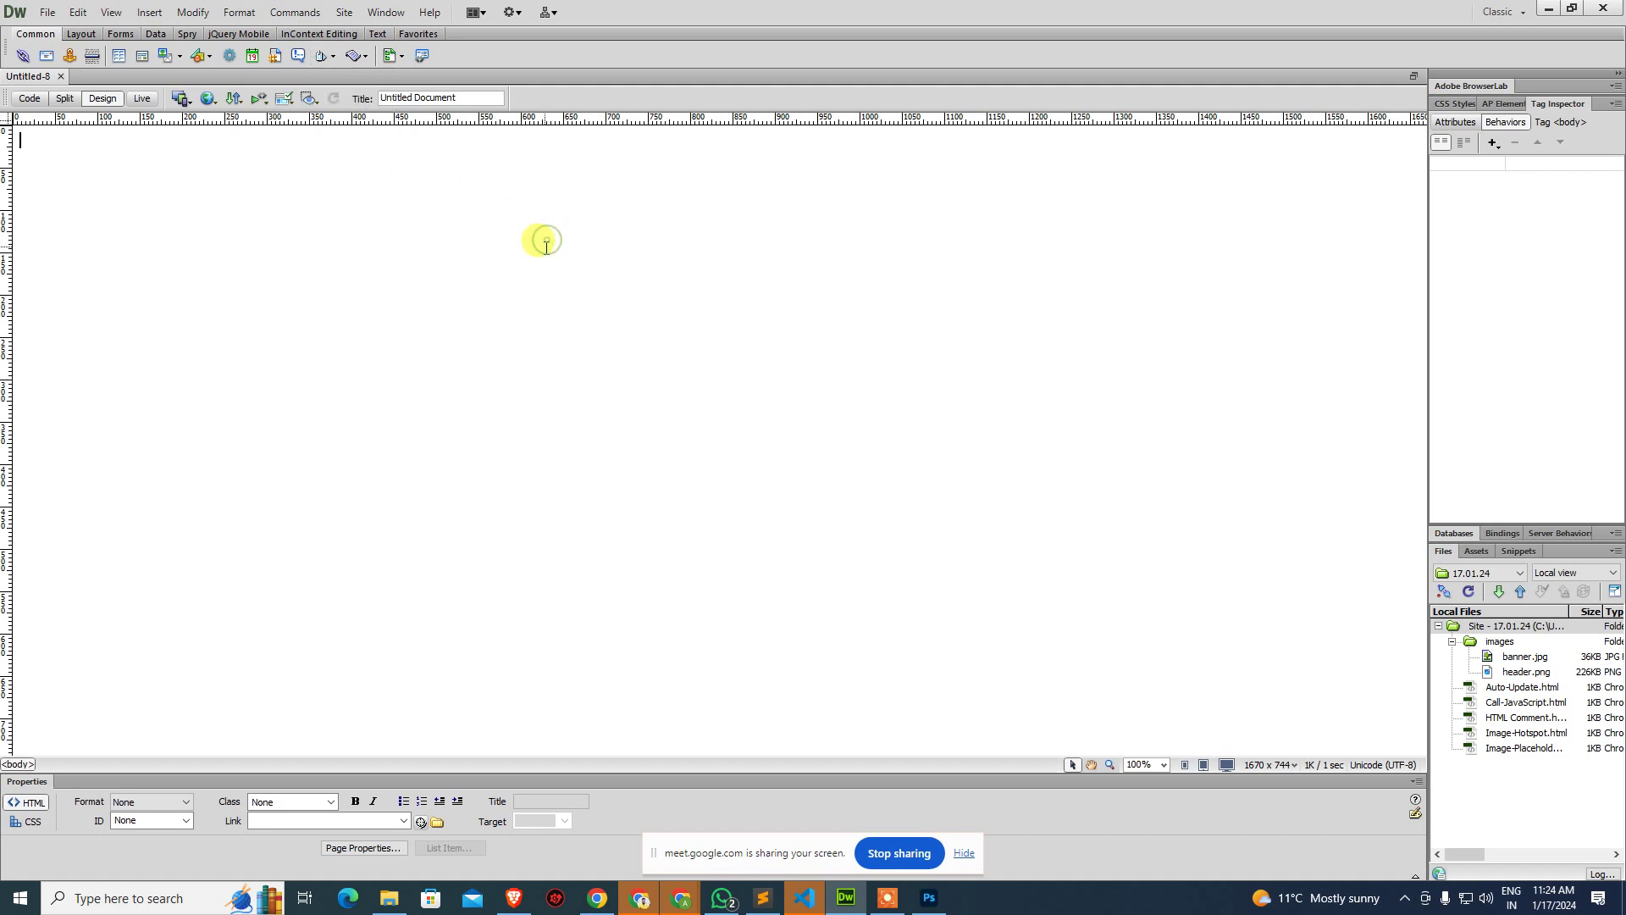
{"action": "key", "text": "ctrl+s"}
{"action": "type", "text": "Me"}
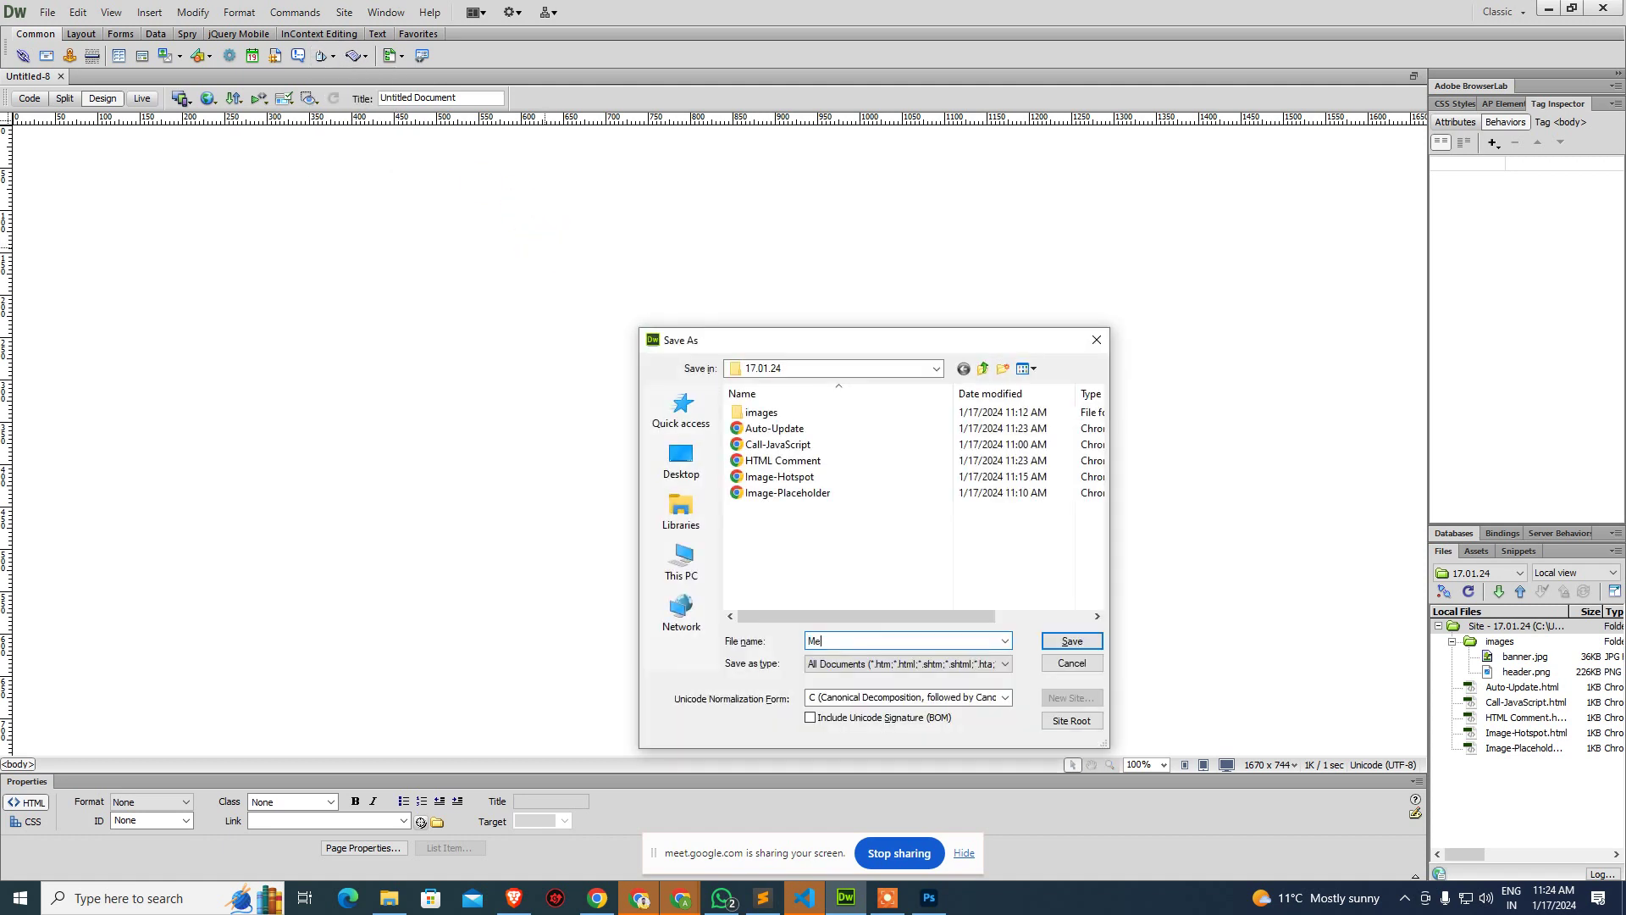
{"action": "type", "text": "ta-Refresh"}
{"action": "key", "text": "Return"}
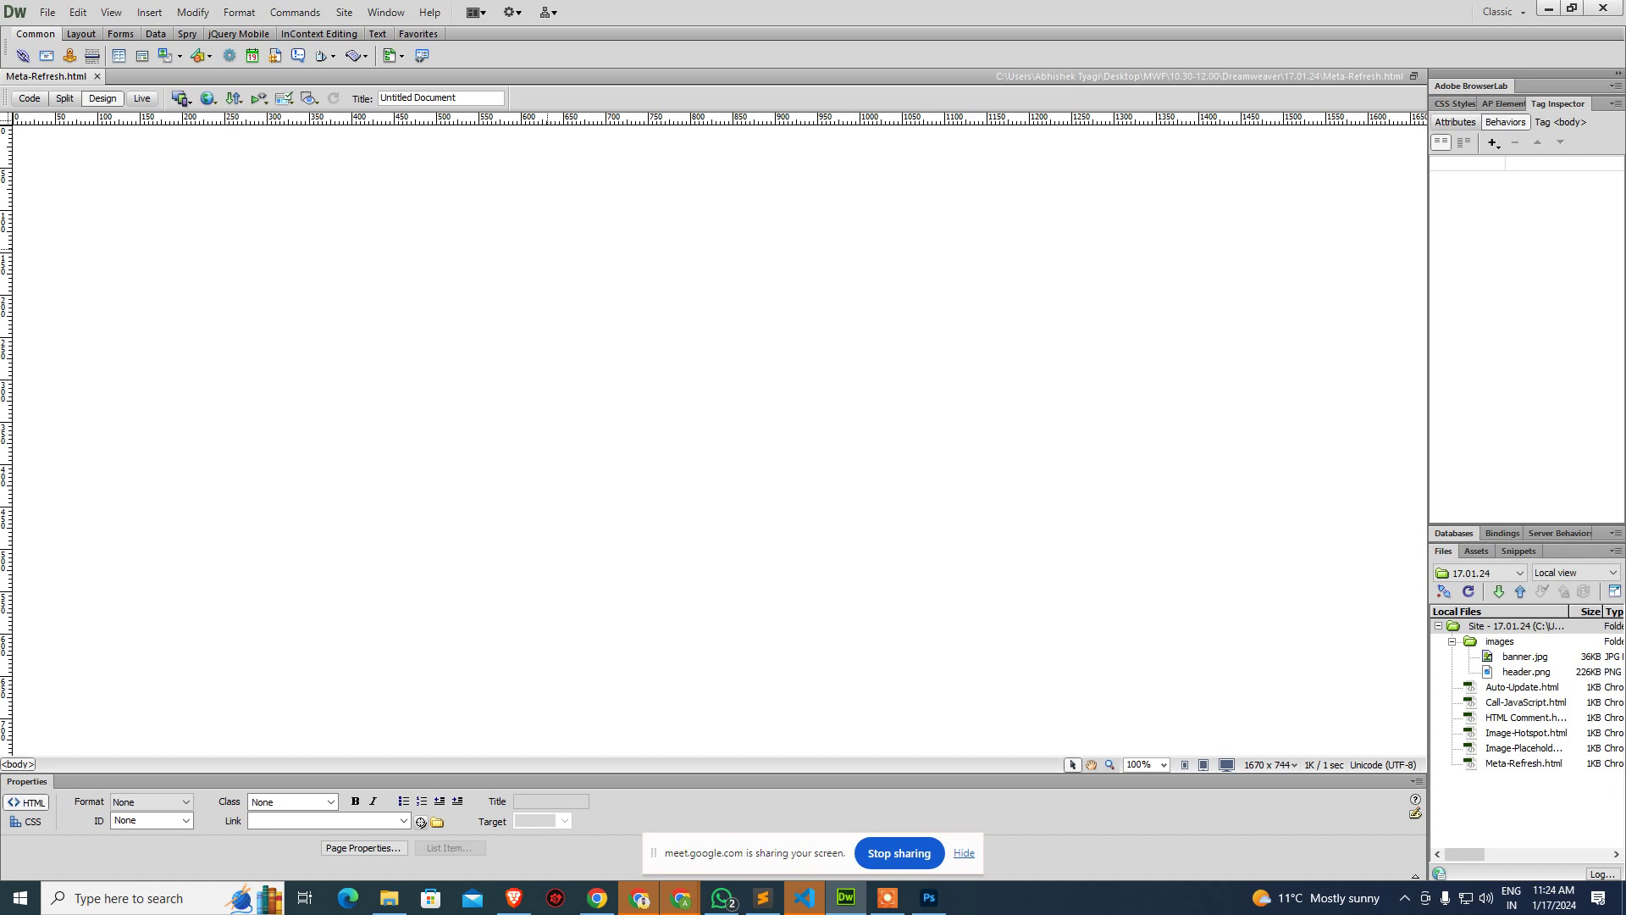
{"action": "left_click", "coordinate": [447, 284]}
{"action": "left_click", "coordinate": [335, 57]}
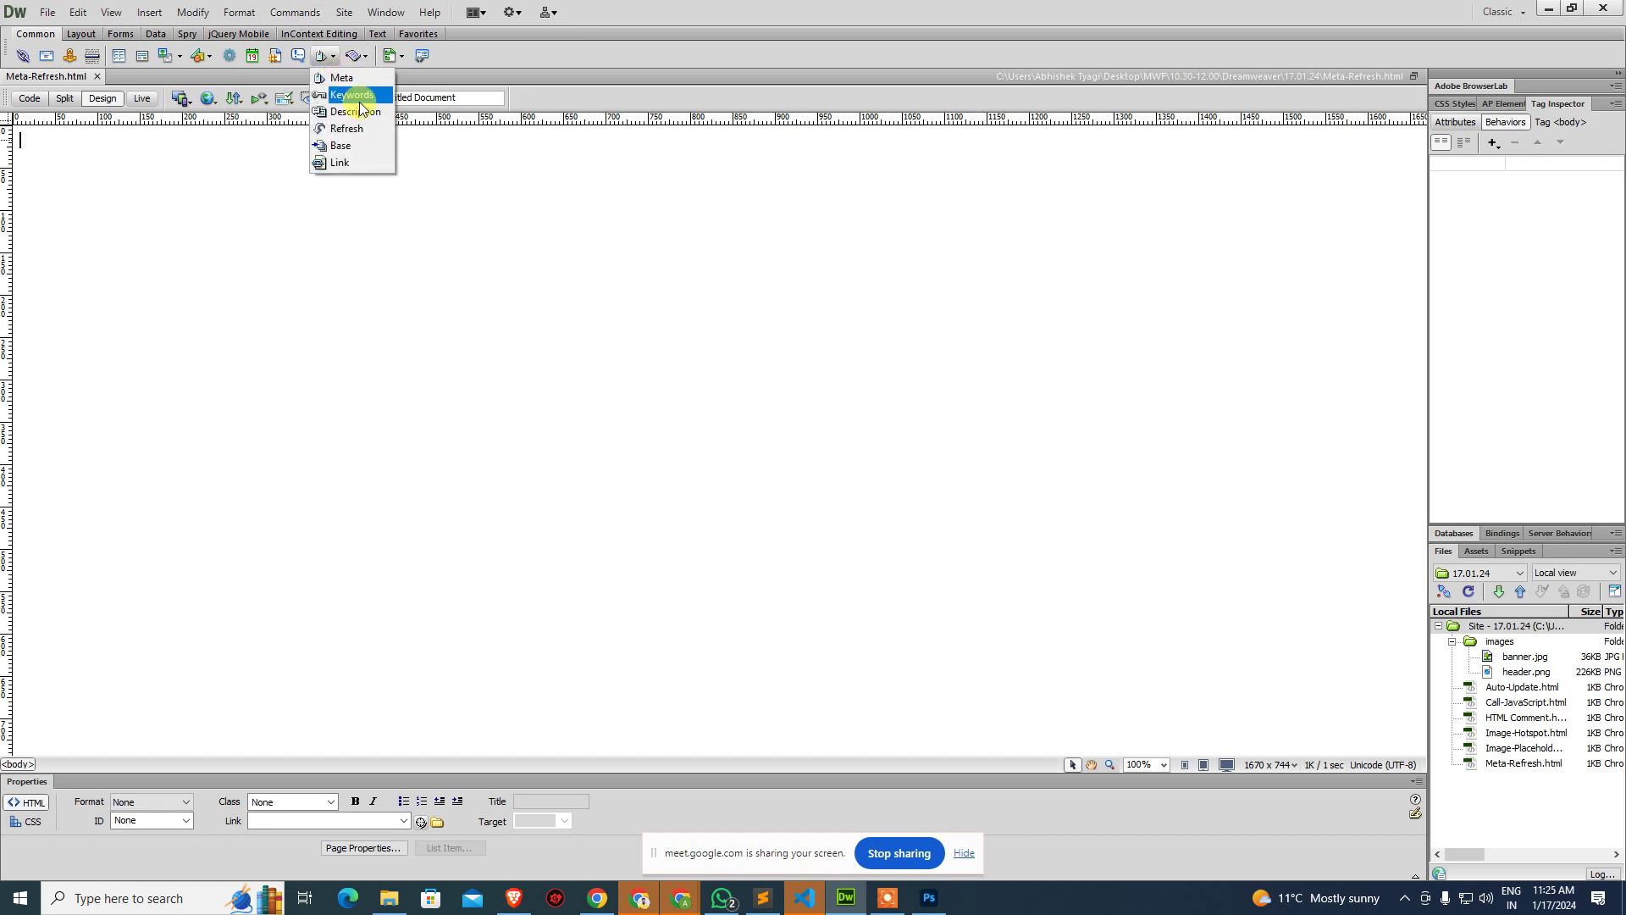
{"action": "left_click", "coordinate": [379, 130]}
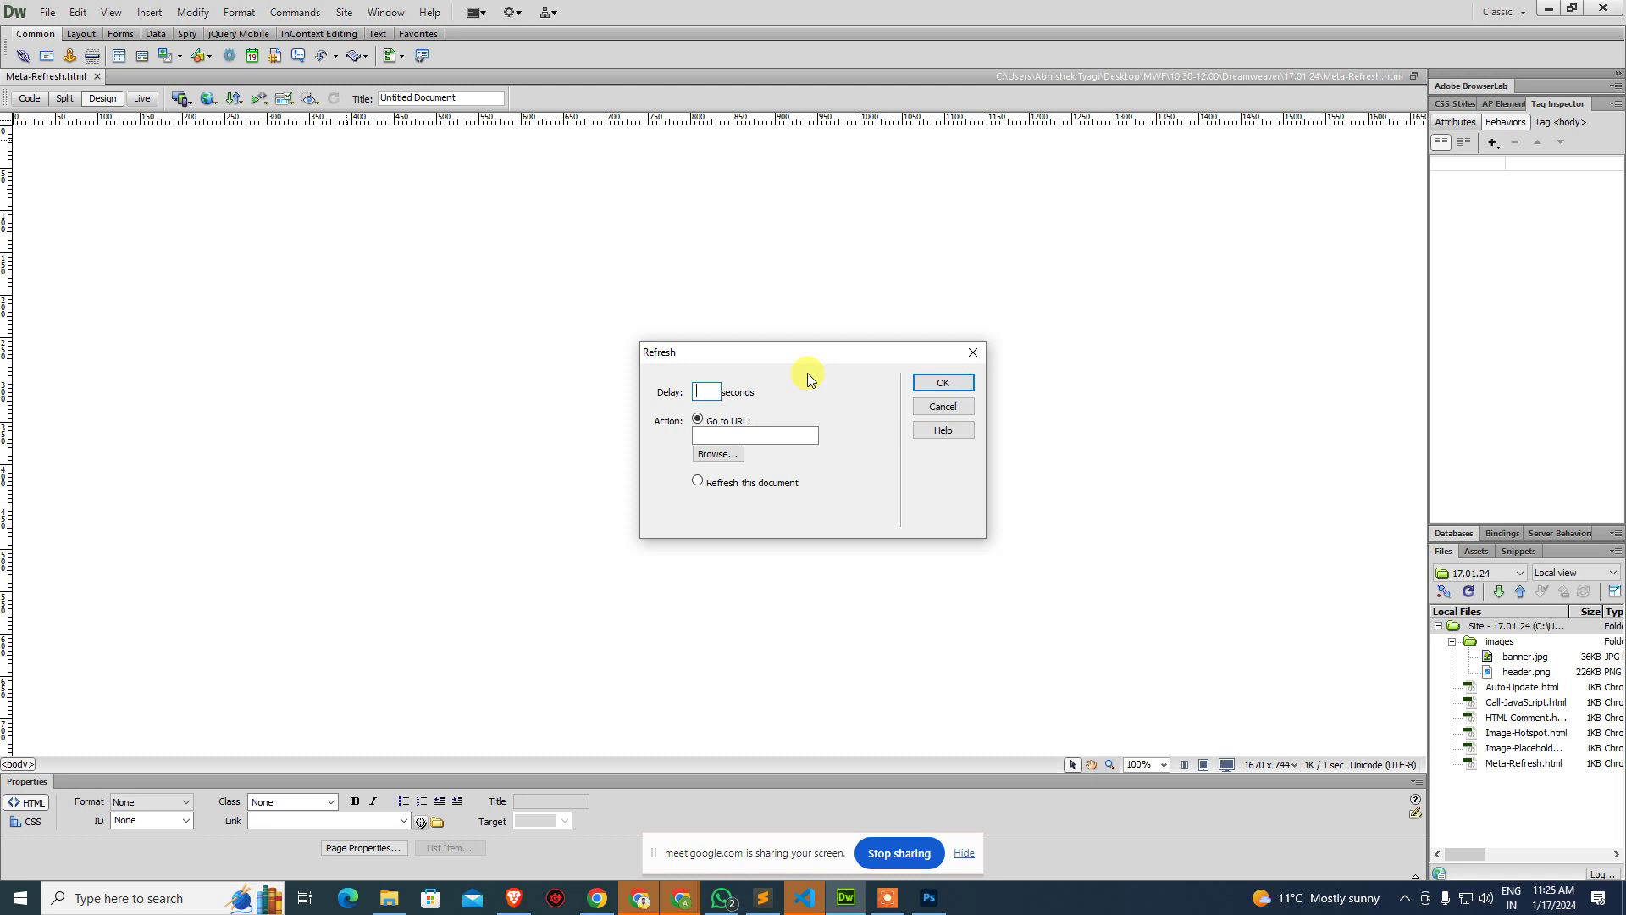
{"action": "key", "text": "Escape"}
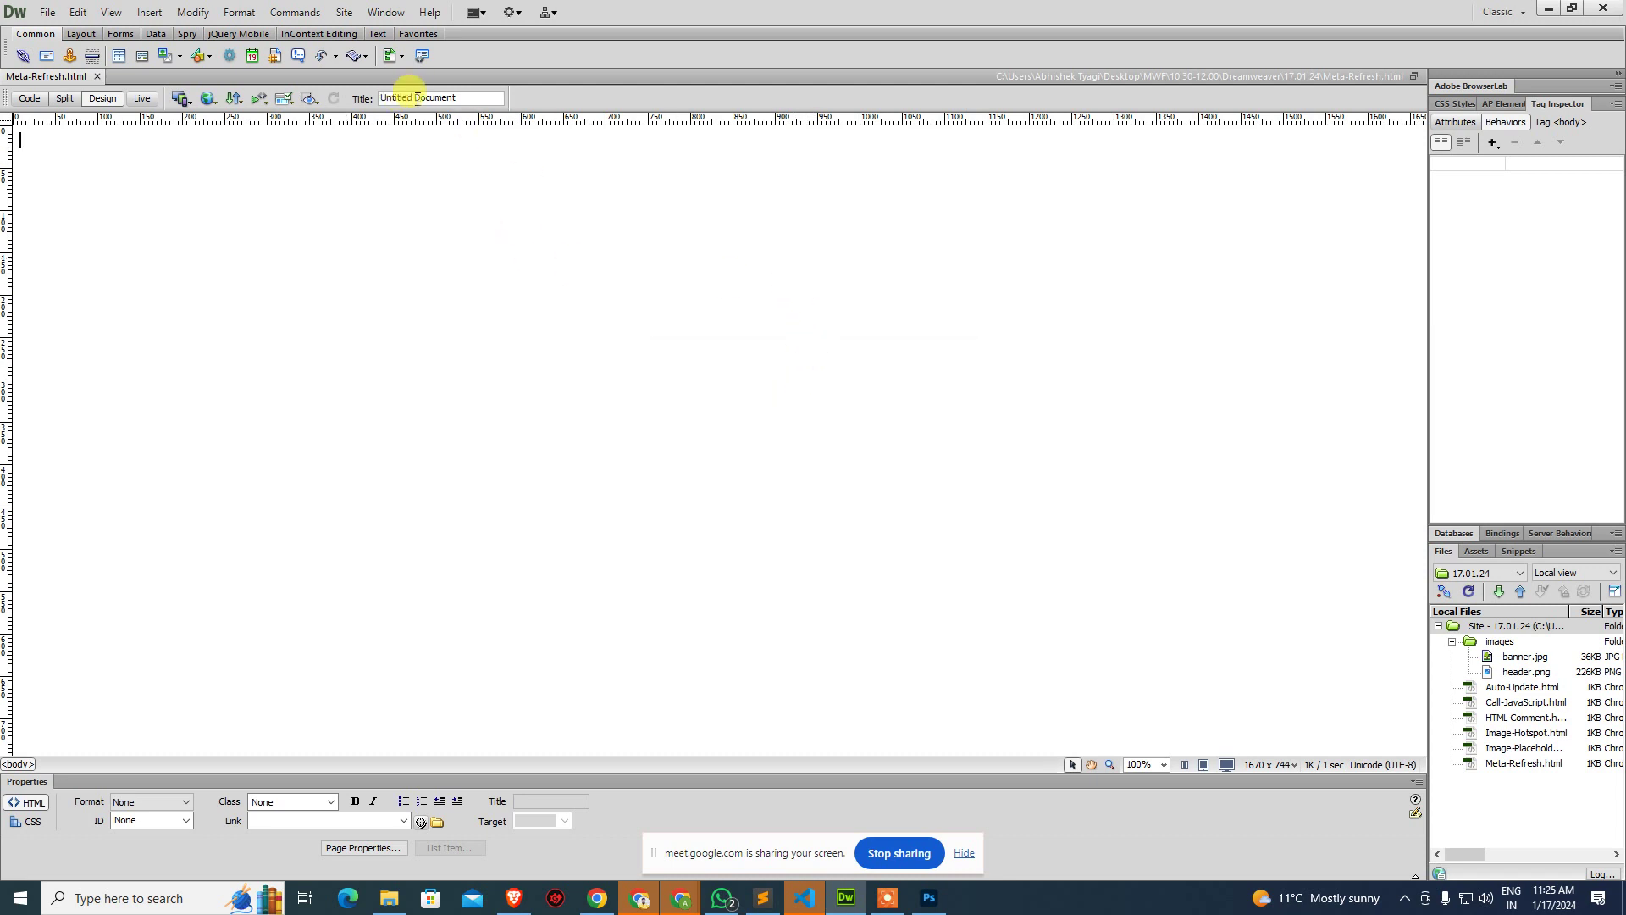
Insert an HTML marquee tag inside the page body with the Tag Chooser, undoing the duplicate nested one.
{"action": "key", "text": "ctrl+e"}
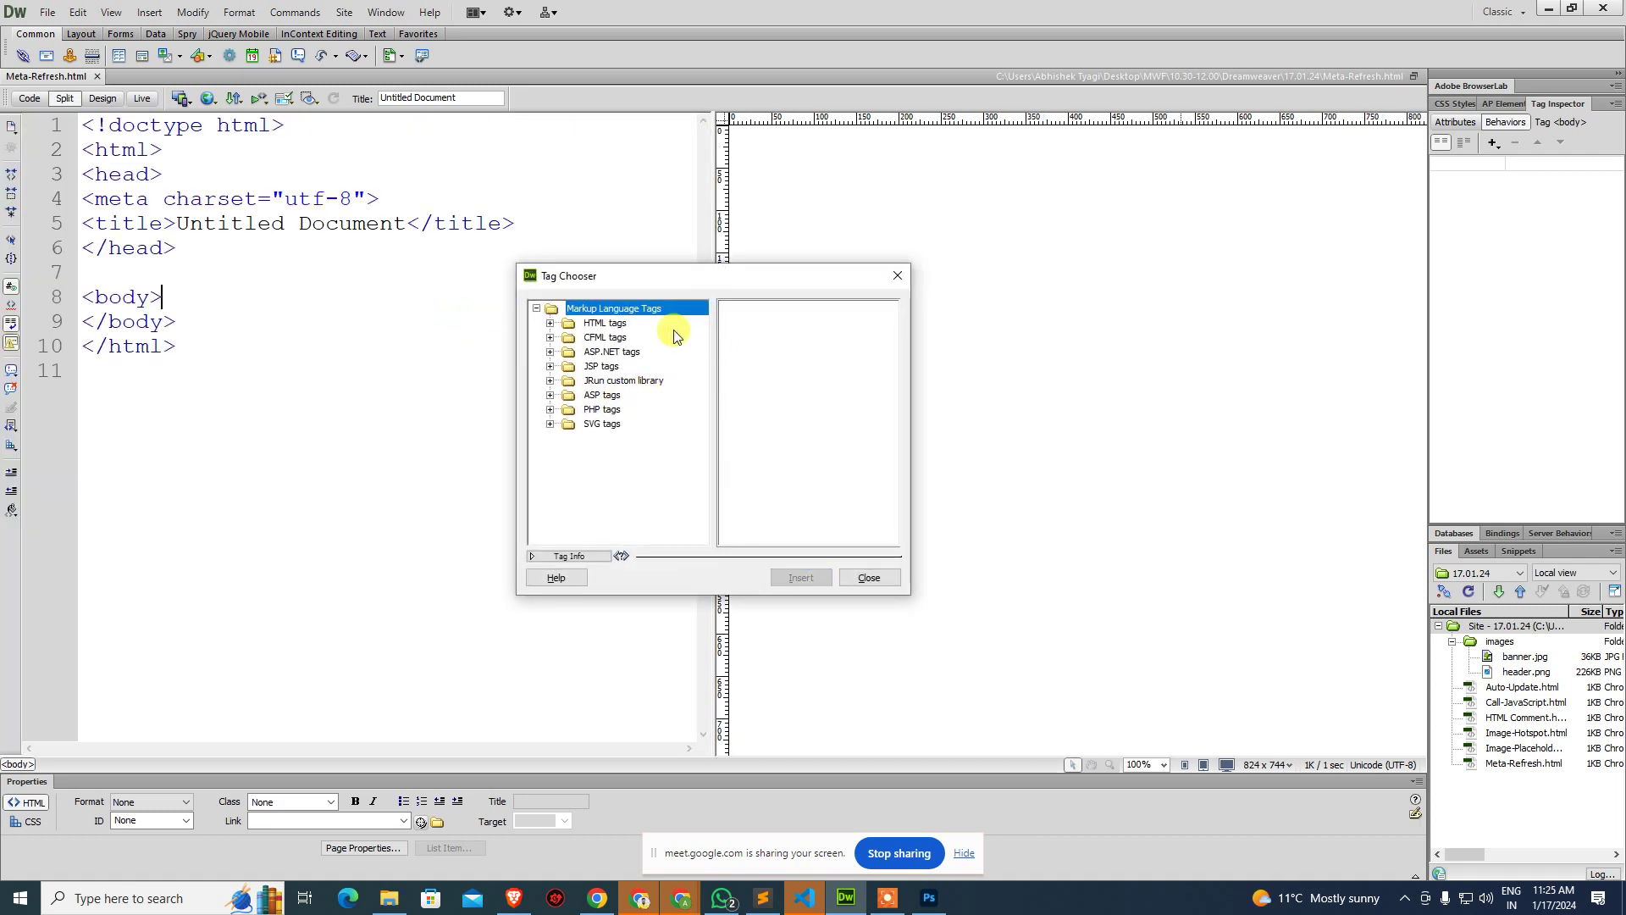
{"action": "left_click", "coordinate": [604, 322]}
{"action": "left_click", "coordinate": [747, 363]}
{"action": "key", "text": "m"}
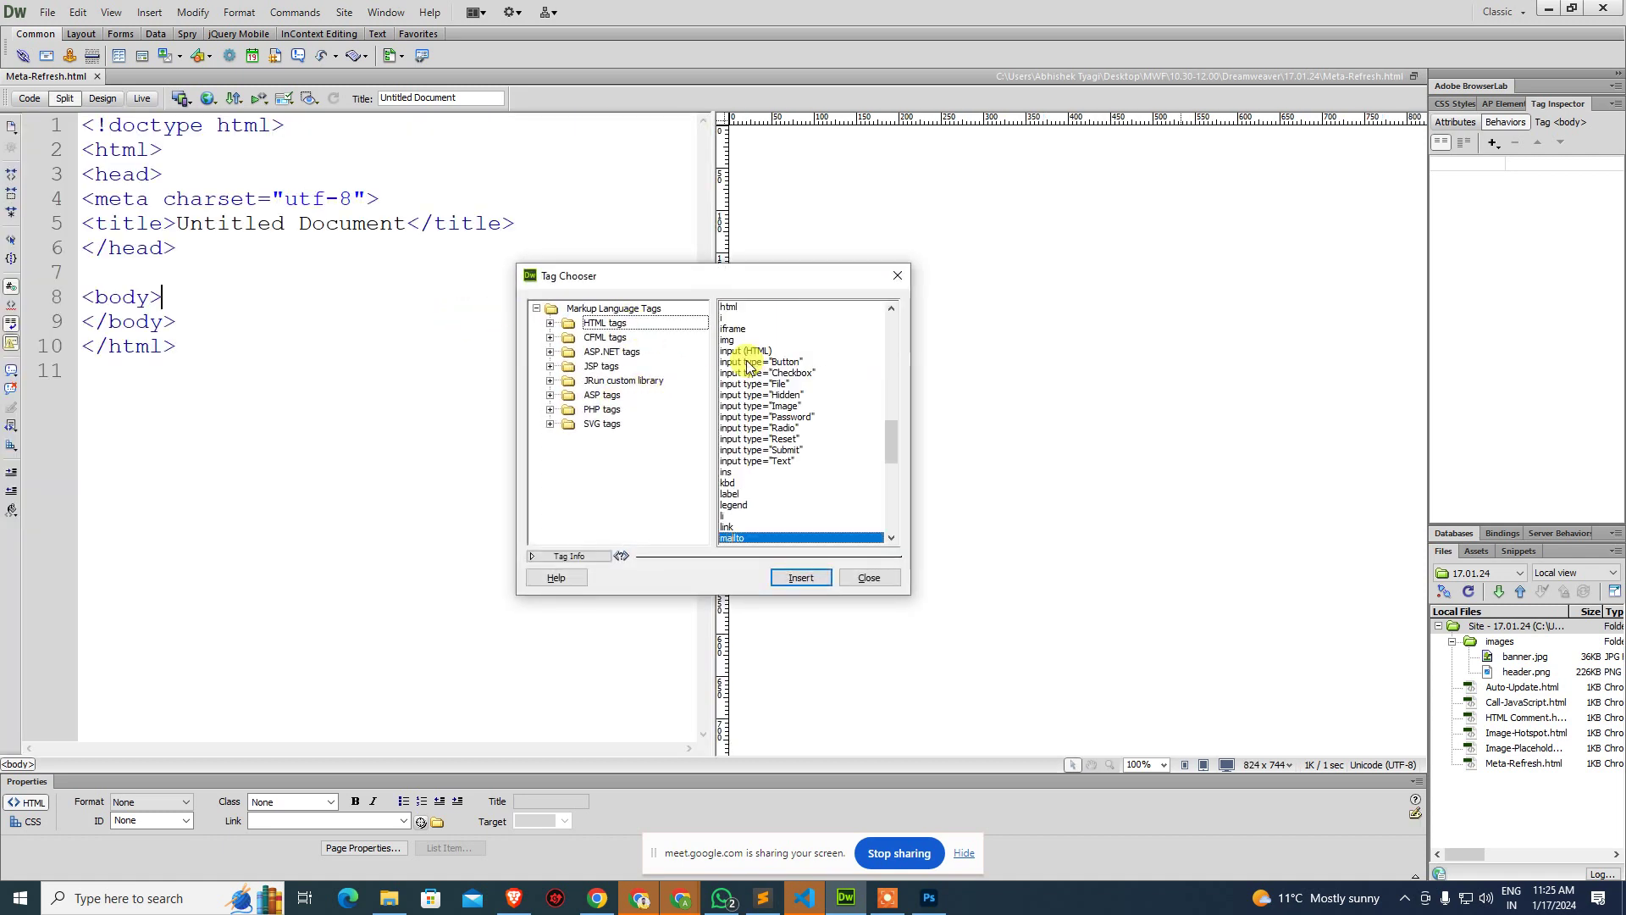
{"action": "key", "text": "Down"}
{"action": "key", "text": "Down"}
{"action": "scroll", "coordinate": [747, 366], "scroll_direction": "down", "scroll_amount": 1}
{"action": "key", "text": "Return"}
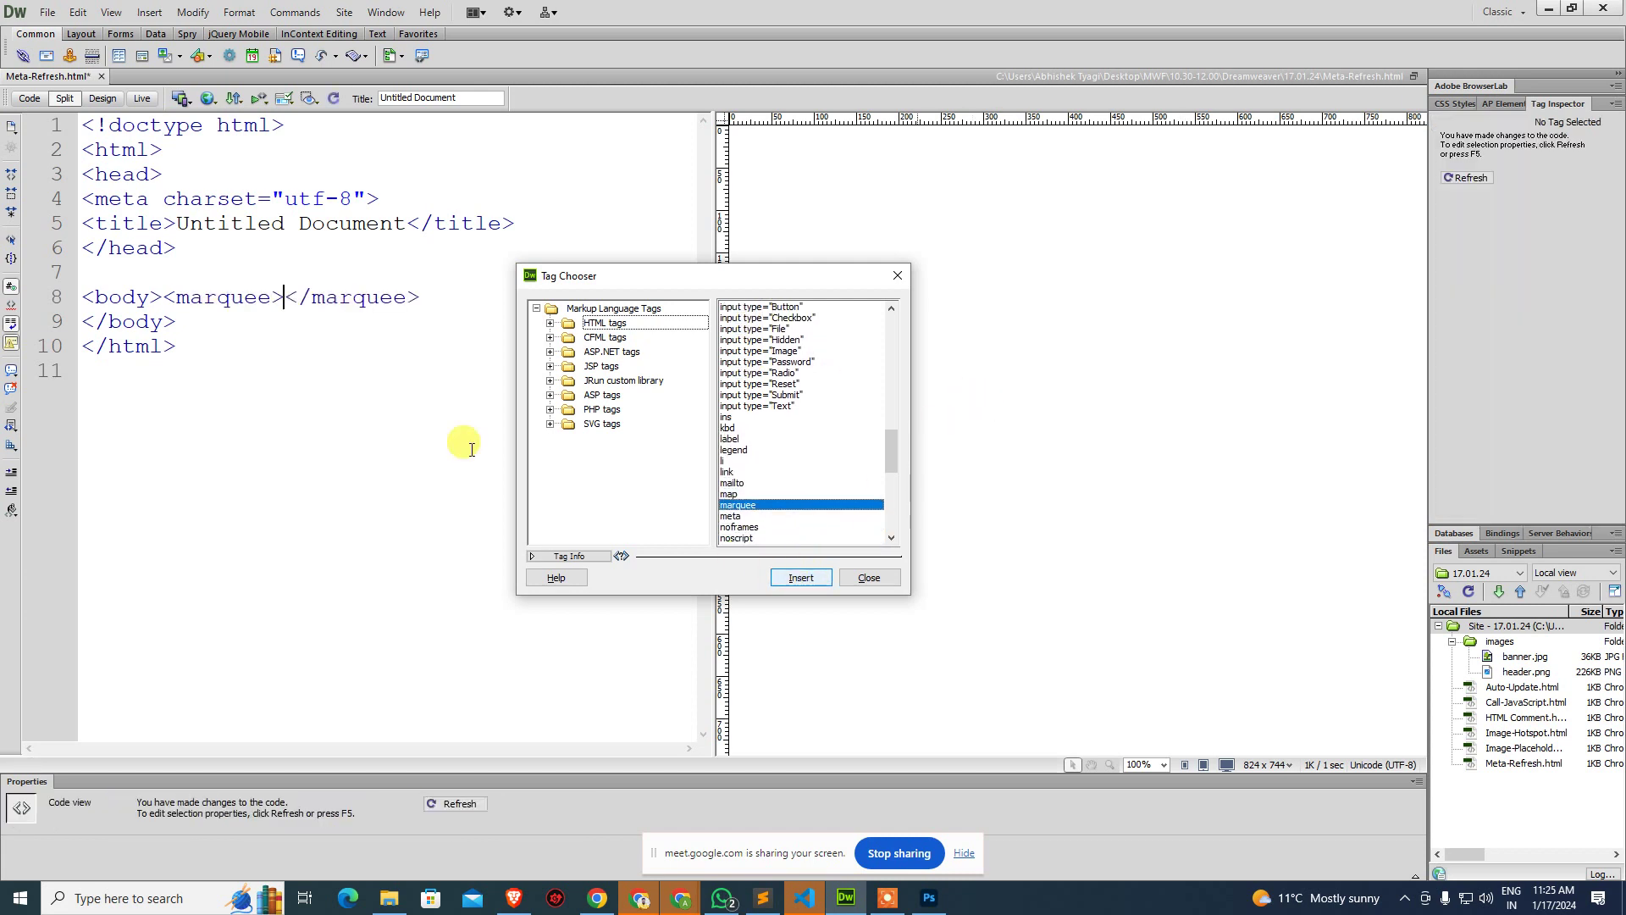
{"action": "left_click", "coordinate": [800, 578]}
{"action": "left_click", "coordinate": [869, 577]}
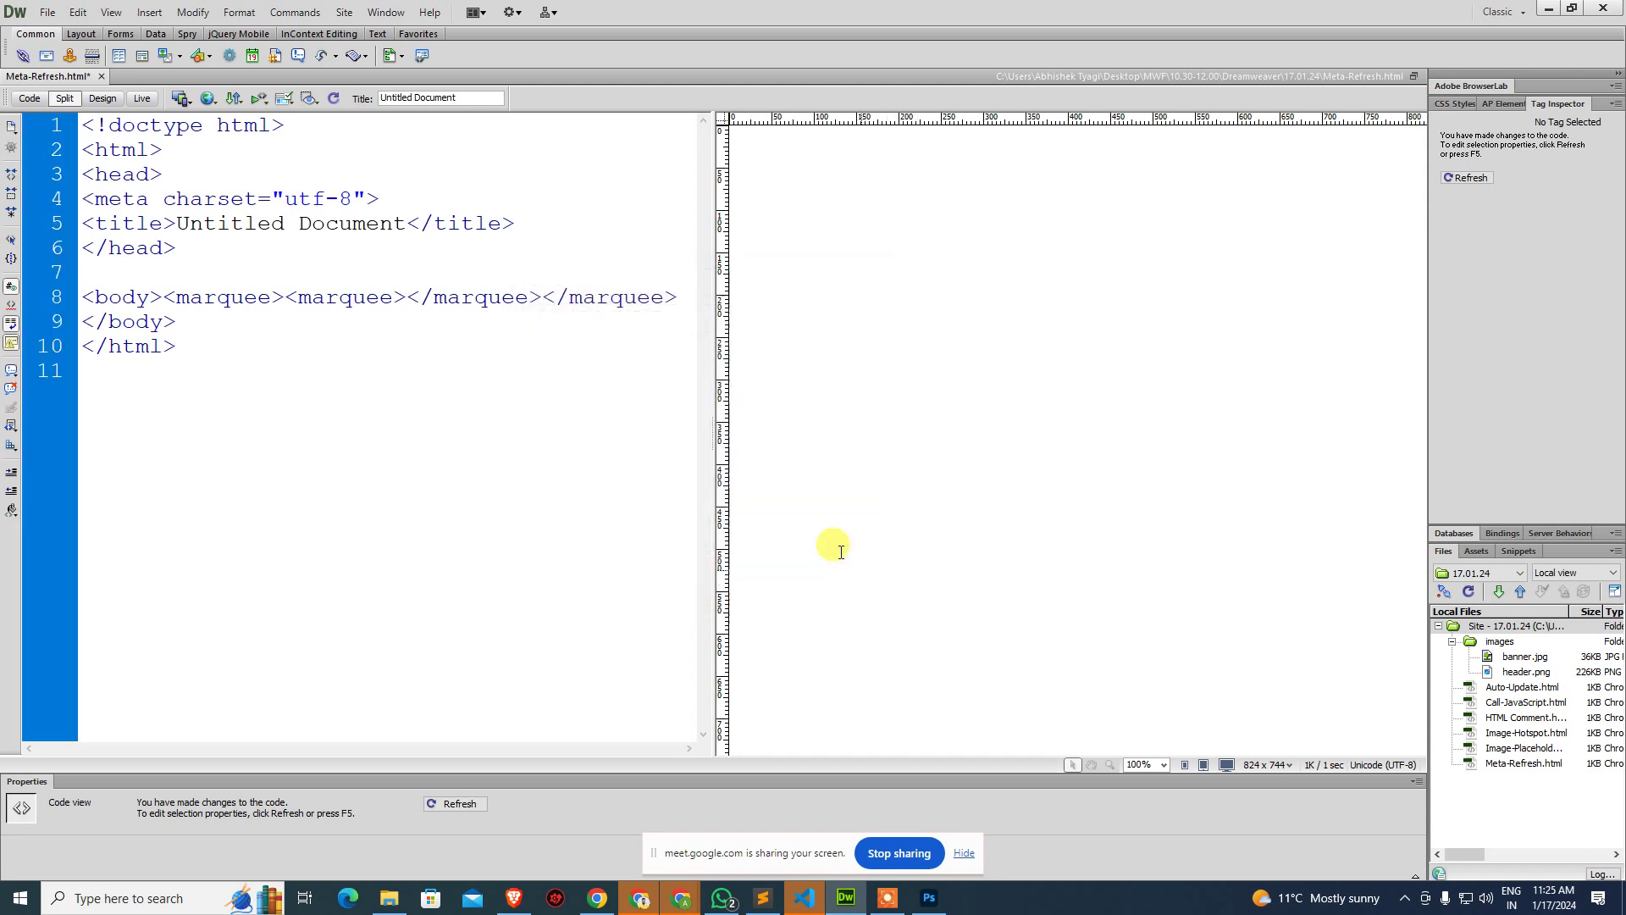
{"action": "key", "text": "ctrl+z"}
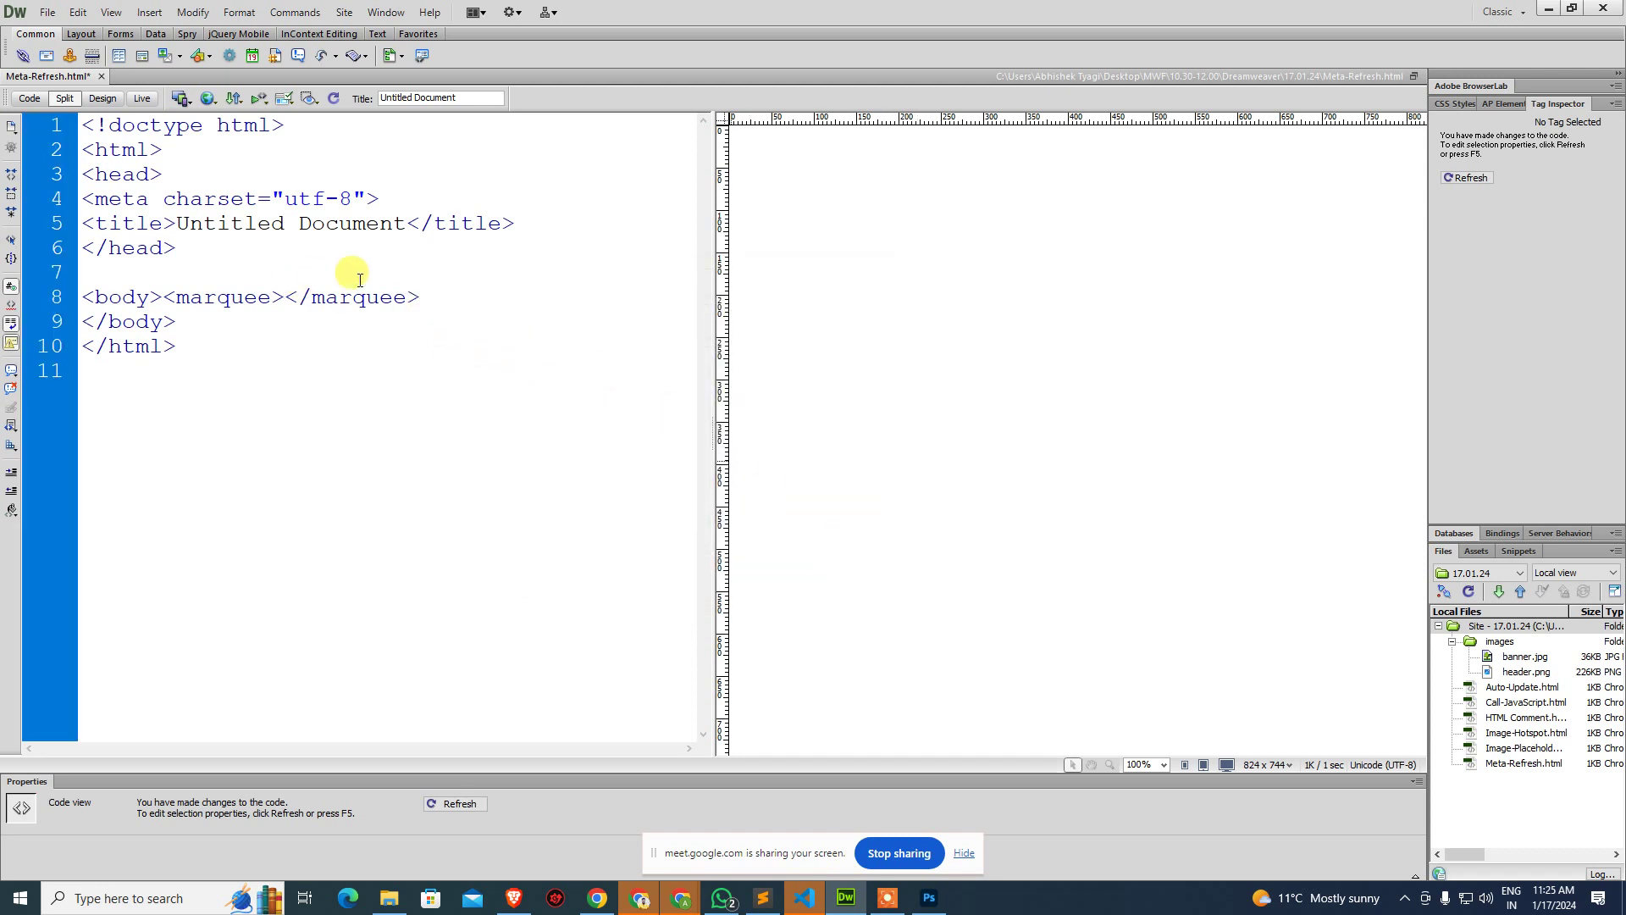
Enter "This is my first animated text." inside the marquee, then save and preview the page in the browser.
{"action": "type", "text": "This is my"}
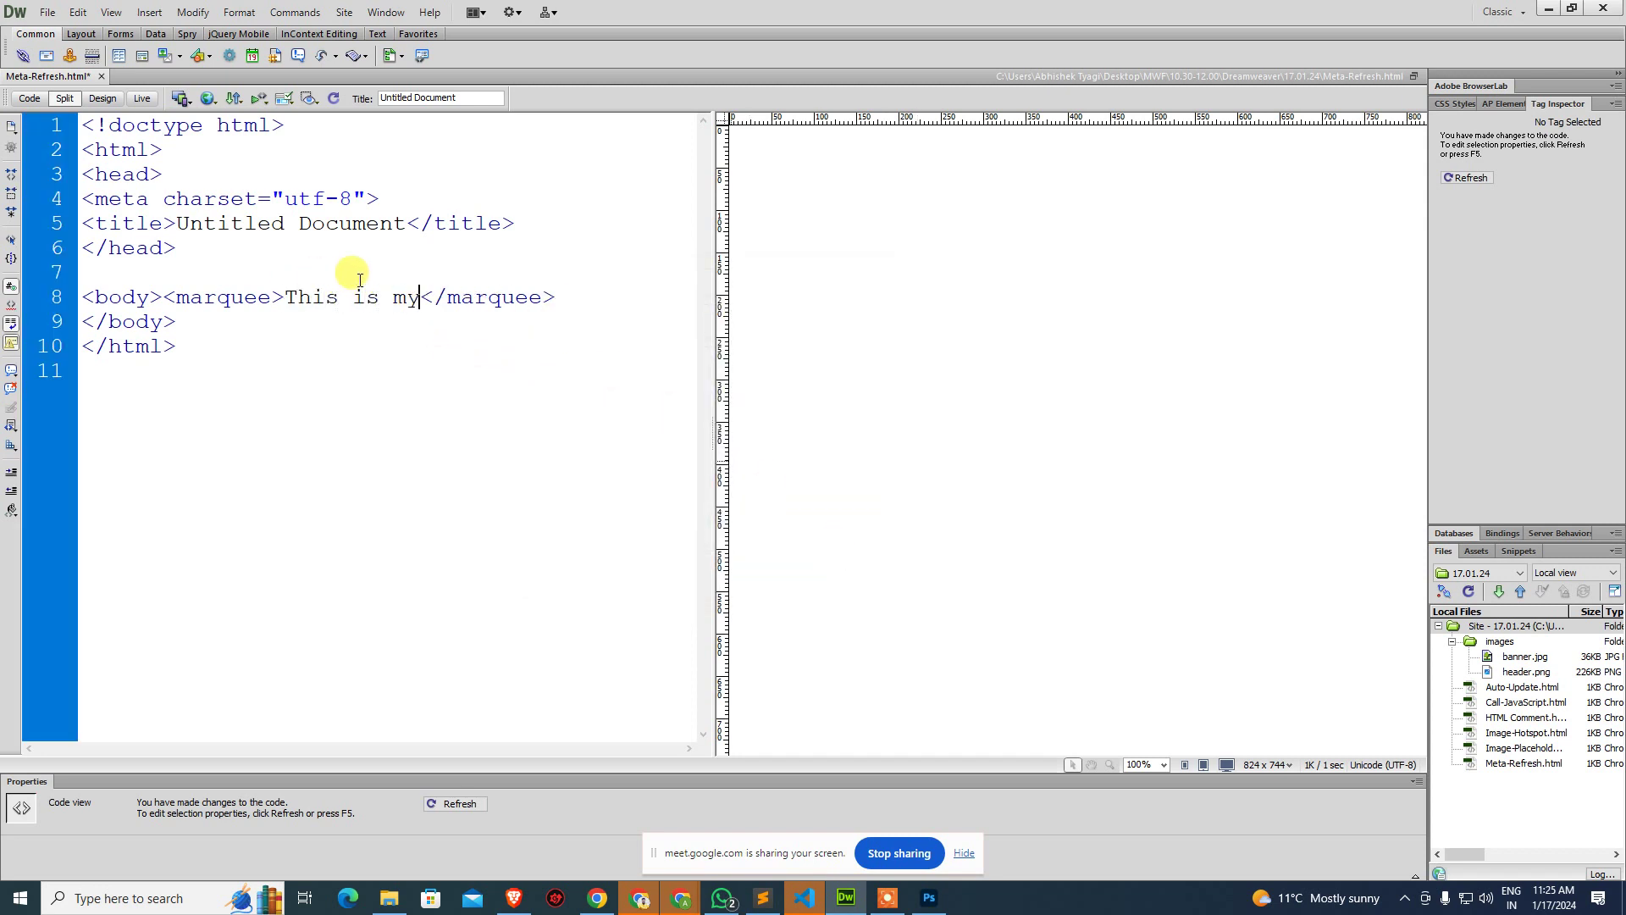
{"action": "type", "text": " first a"}
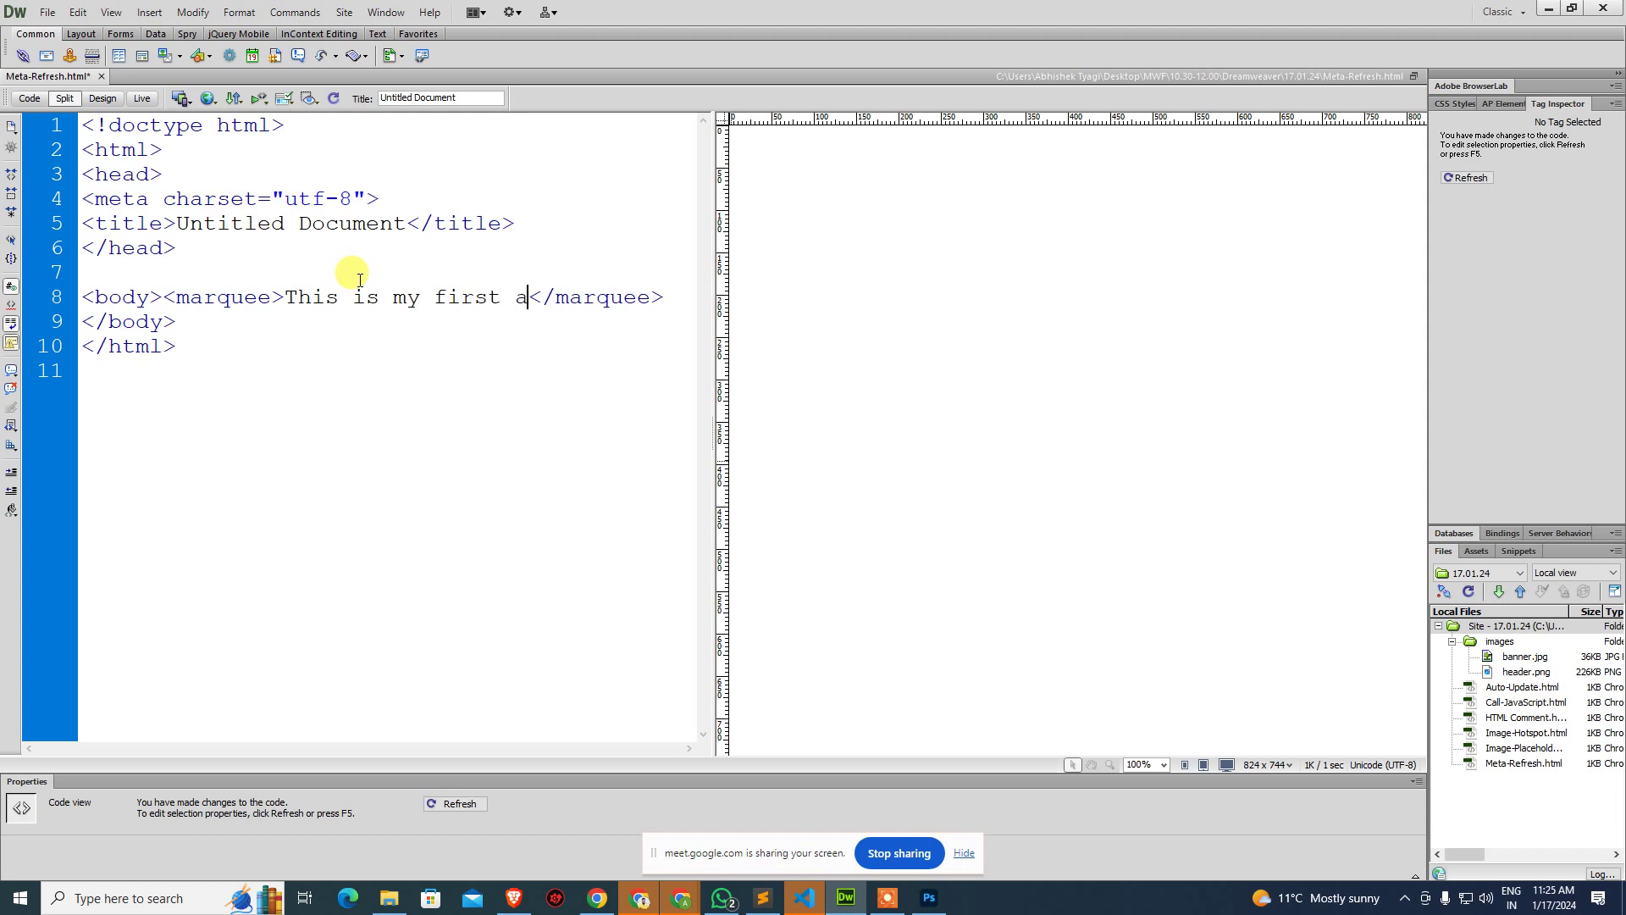
{"action": "type", "text": "nimate"}
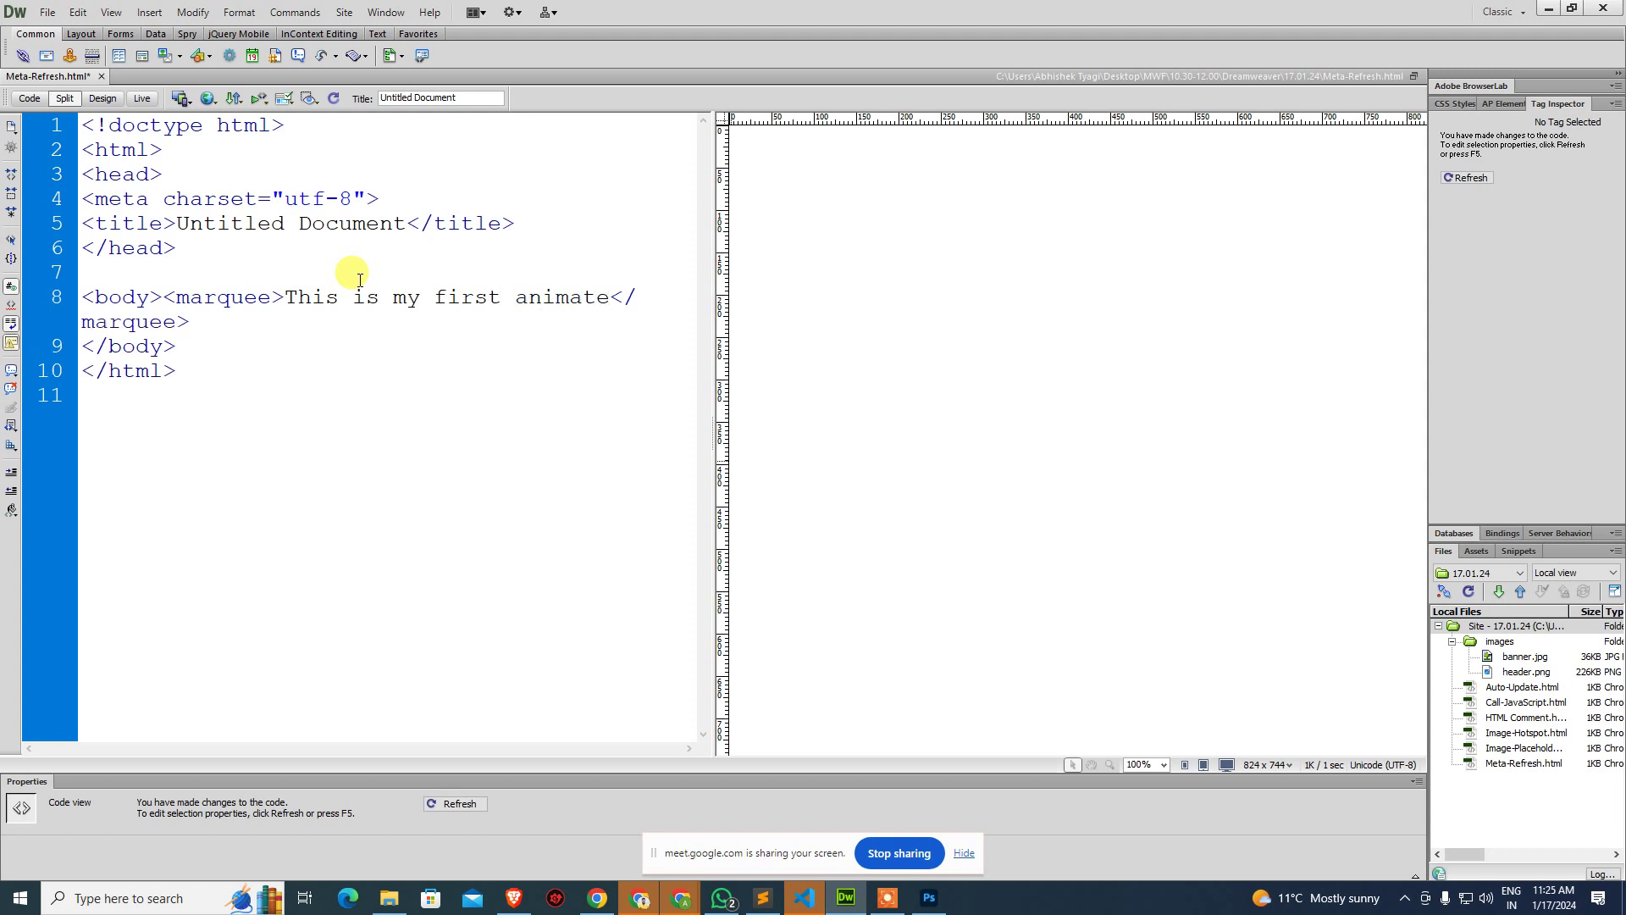
{"action": "type", "text": "d text"}
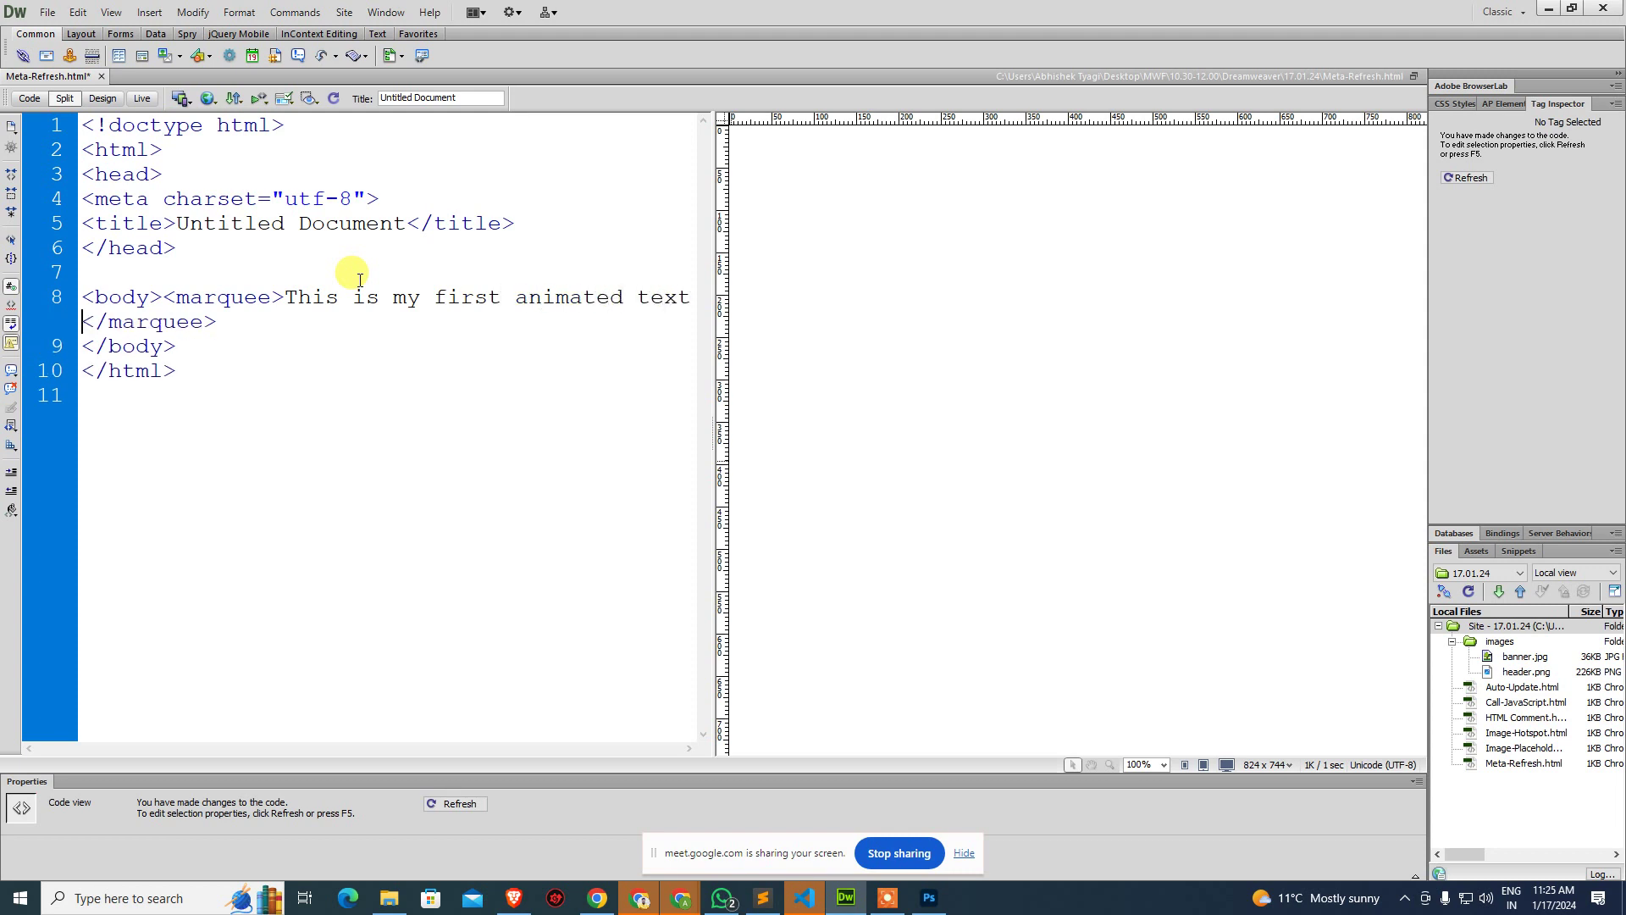
{"action": "type", "text": "."}
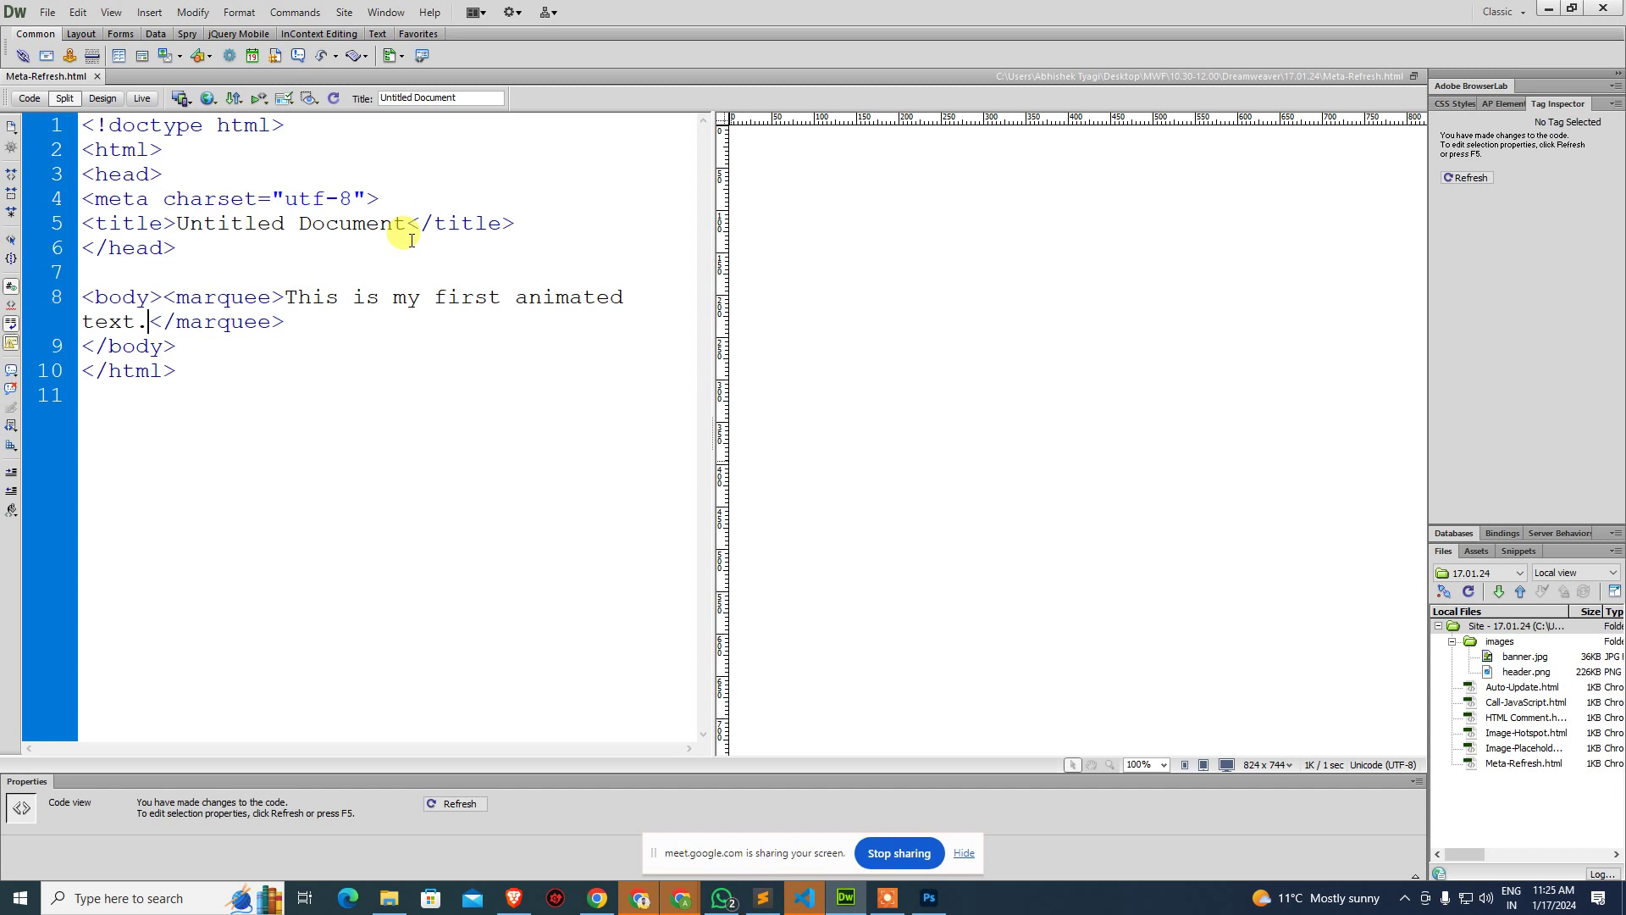
{"action": "key", "text": "F12"}
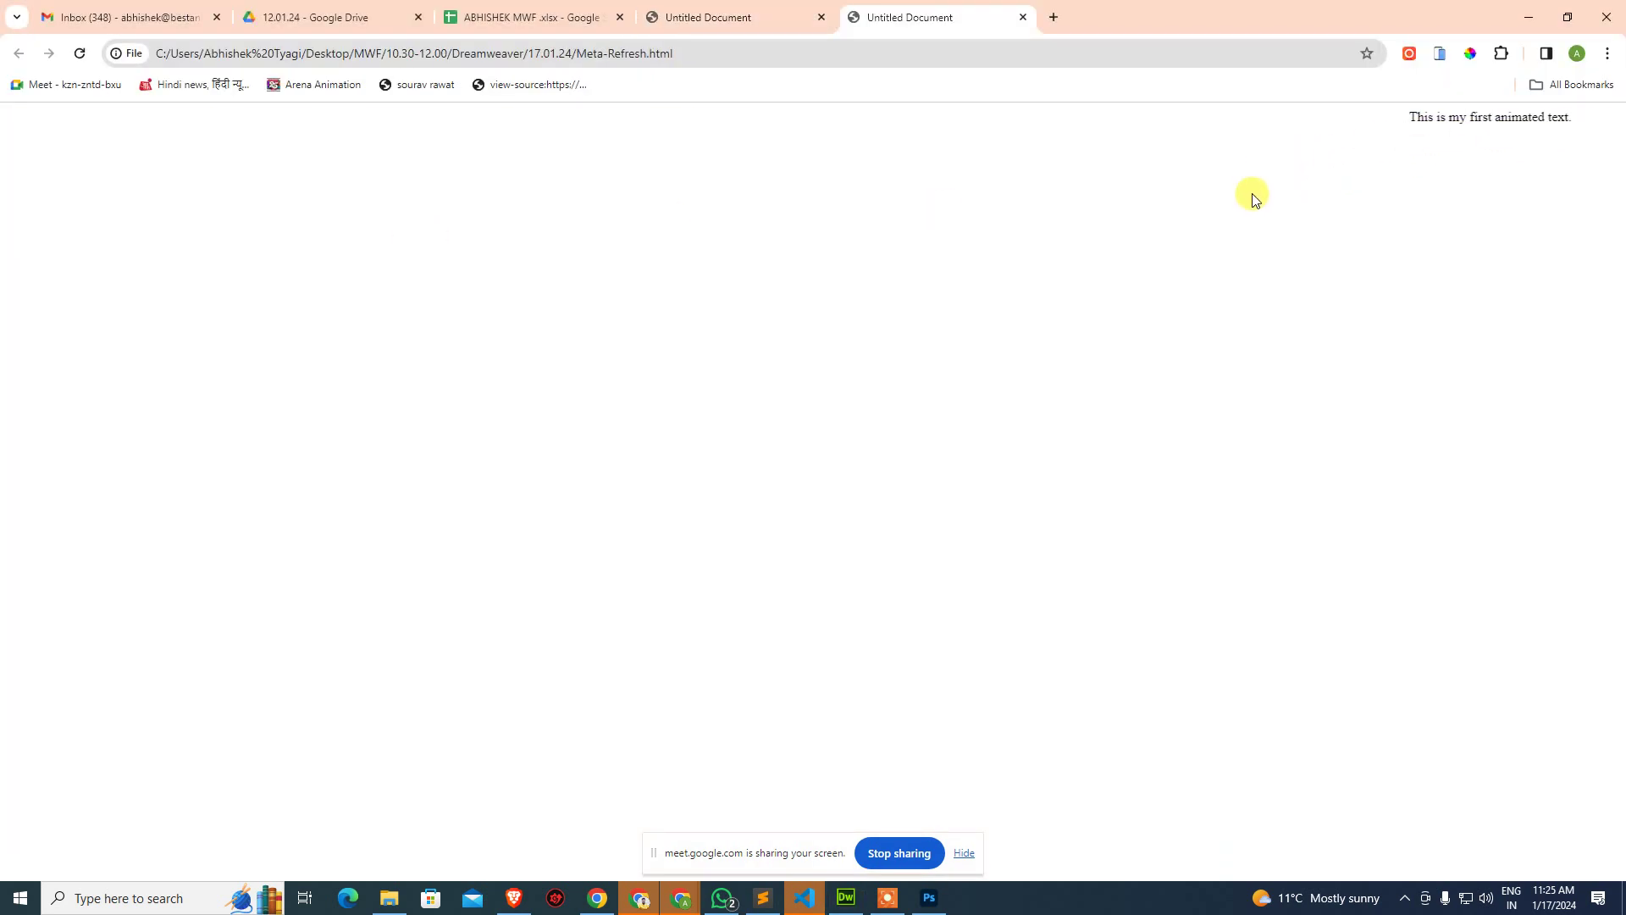
{"action": "key", "text": "alt+Tab"}
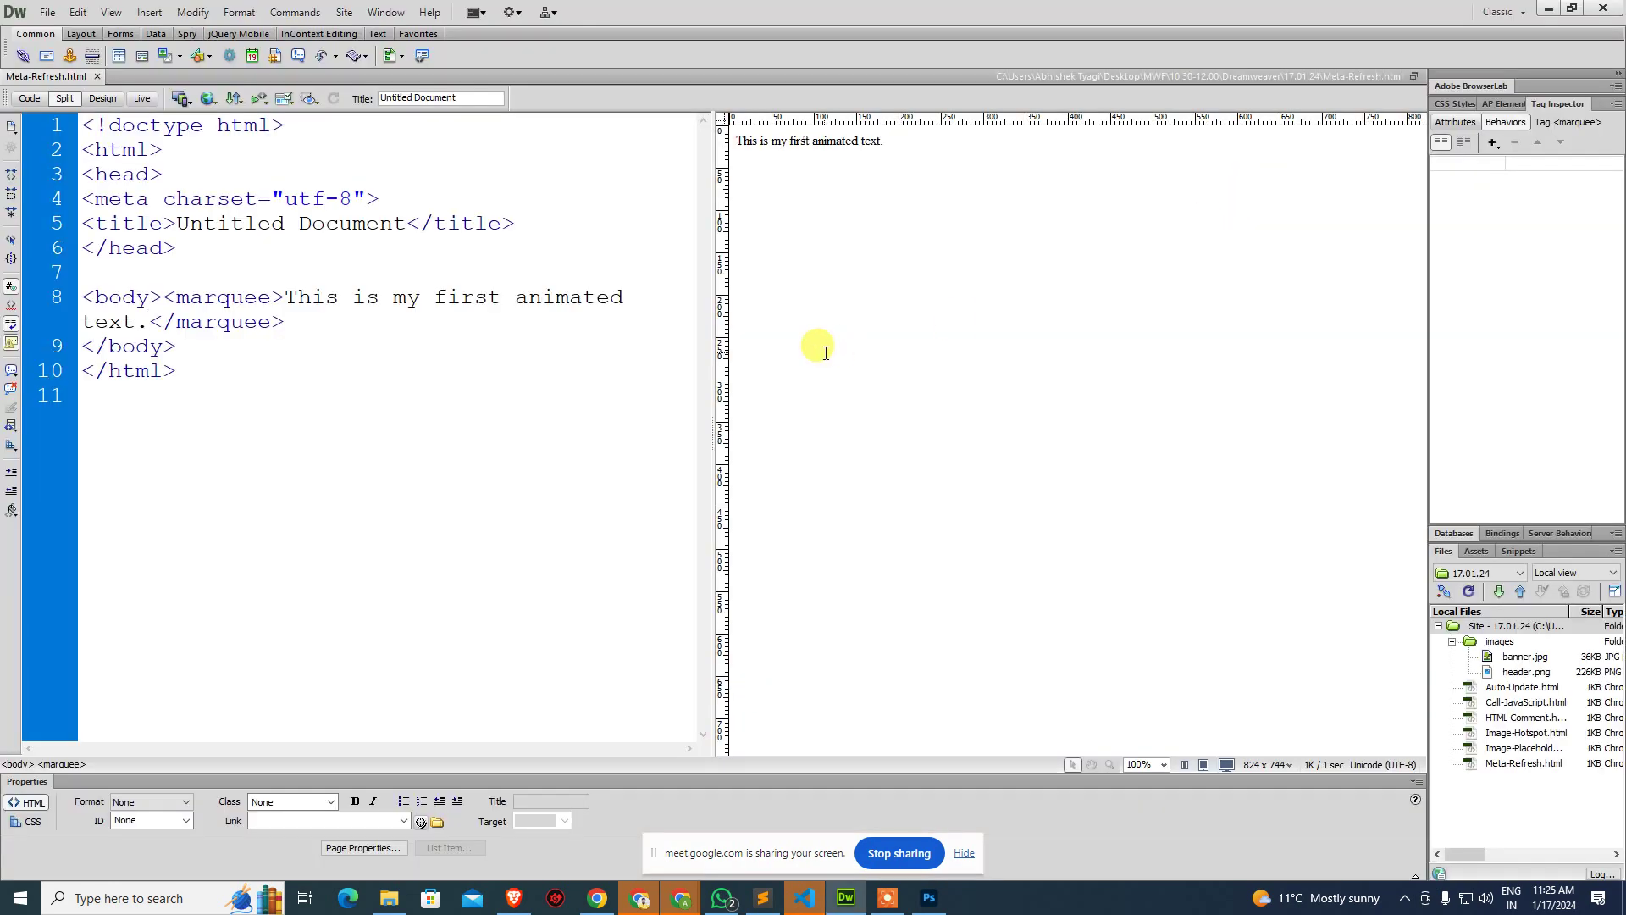
Insert a meta refresh after the title tag that refreshes this document with a 3-second delay.
{"action": "left_click", "coordinate": [566, 223]}
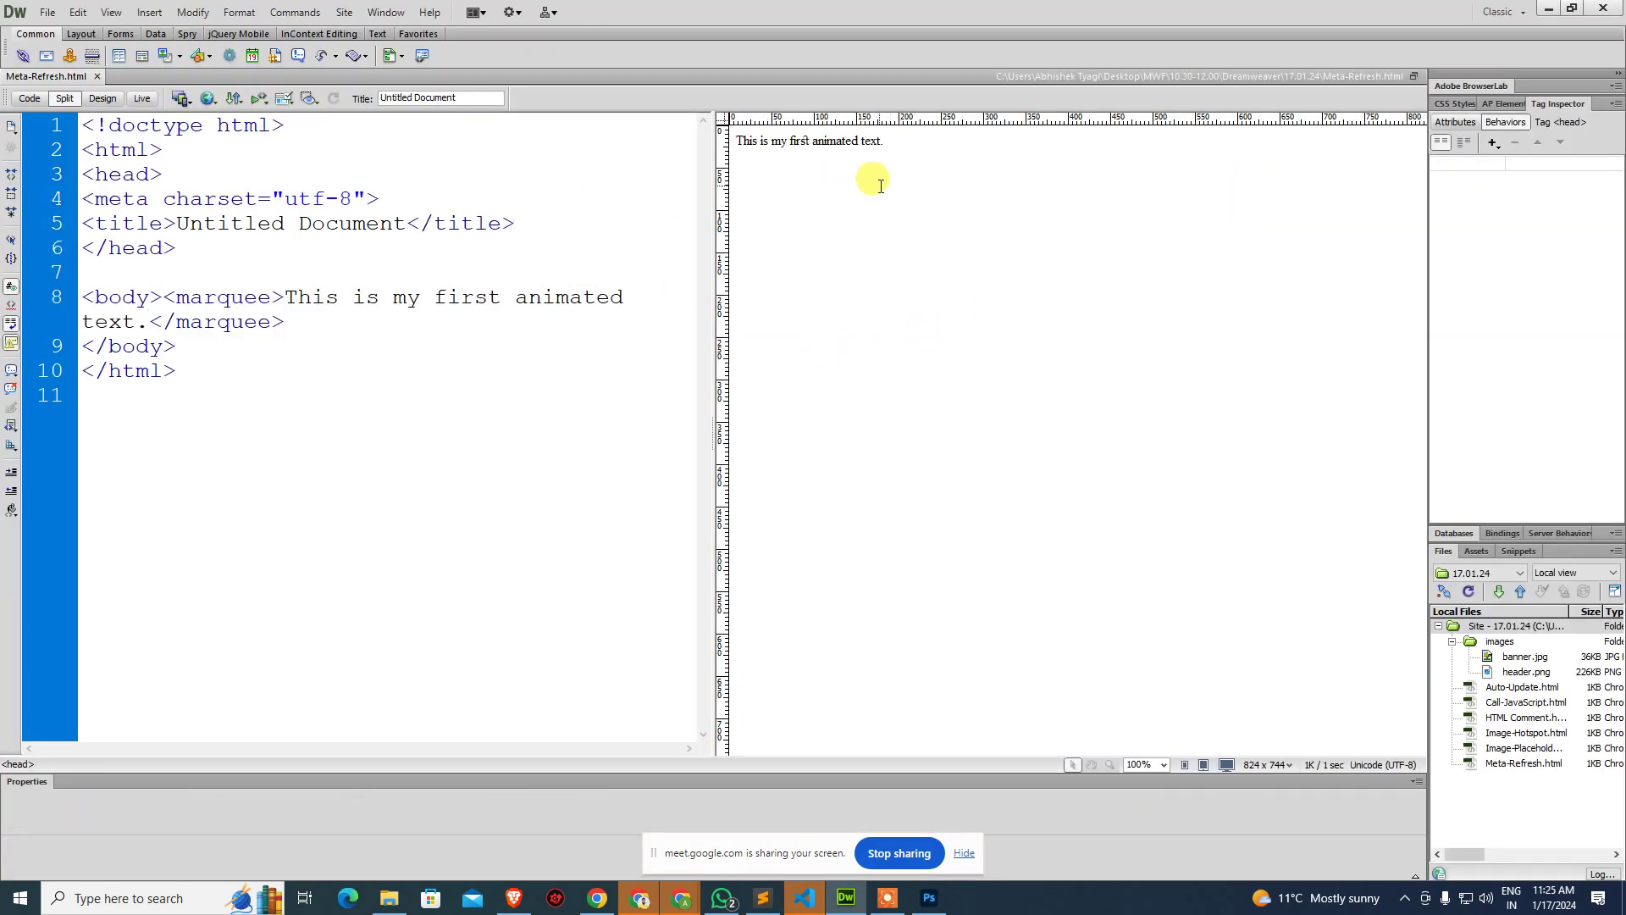
{"action": "left_click", "coordinate": [334, 59]}
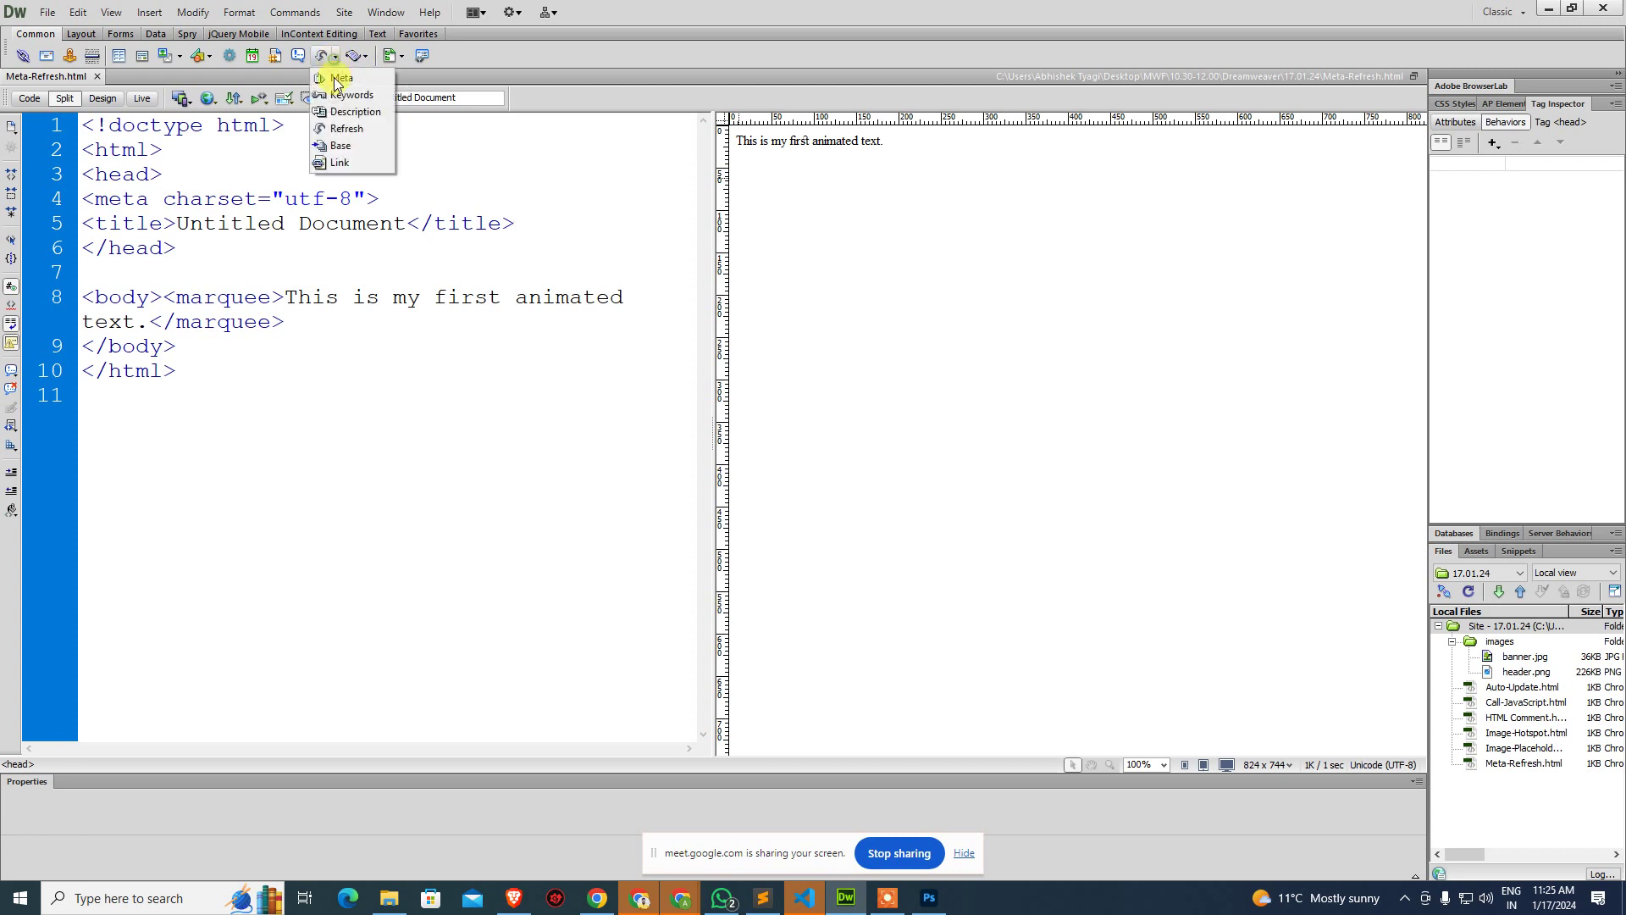
{"action": "left_click", "coordinate": [373, 135]}
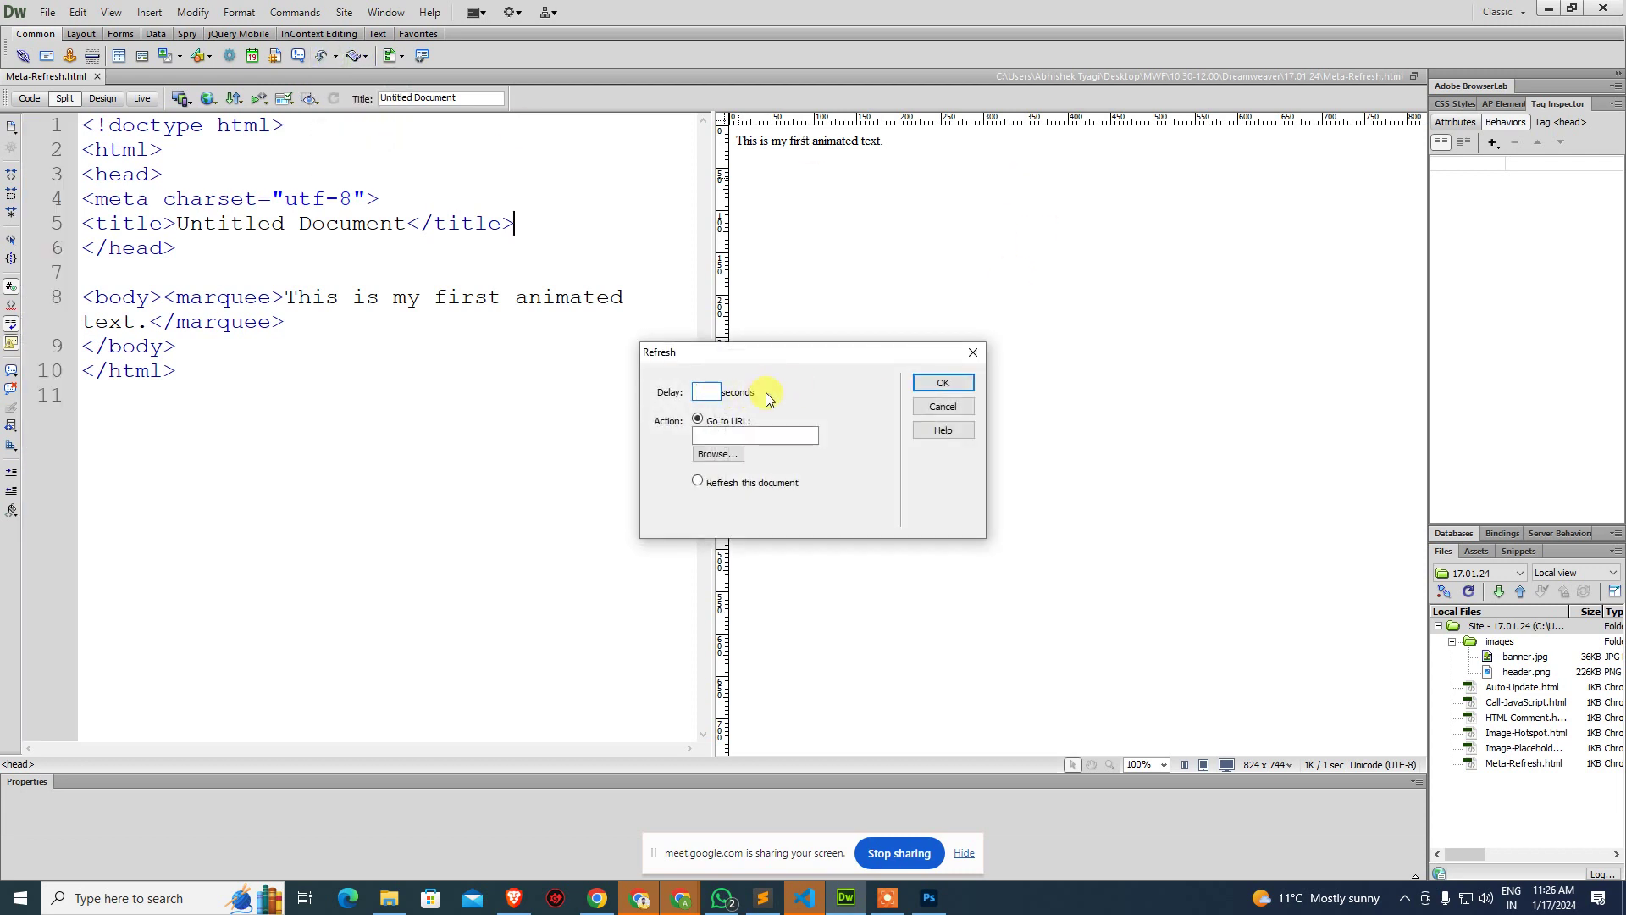
{"action": "type", "text": "2"}
{"action": "double_click", "coordinate": [701, 390]}
{"action": "type", "text": "5"}
{"action": "left_click", "coordinate": [700, 479]}
{"action": "double_click", "coordinate": [702, 390]}
{"action": "type", "text": "3"}
{"action": "left_click", "coordinate": [948, 385]}
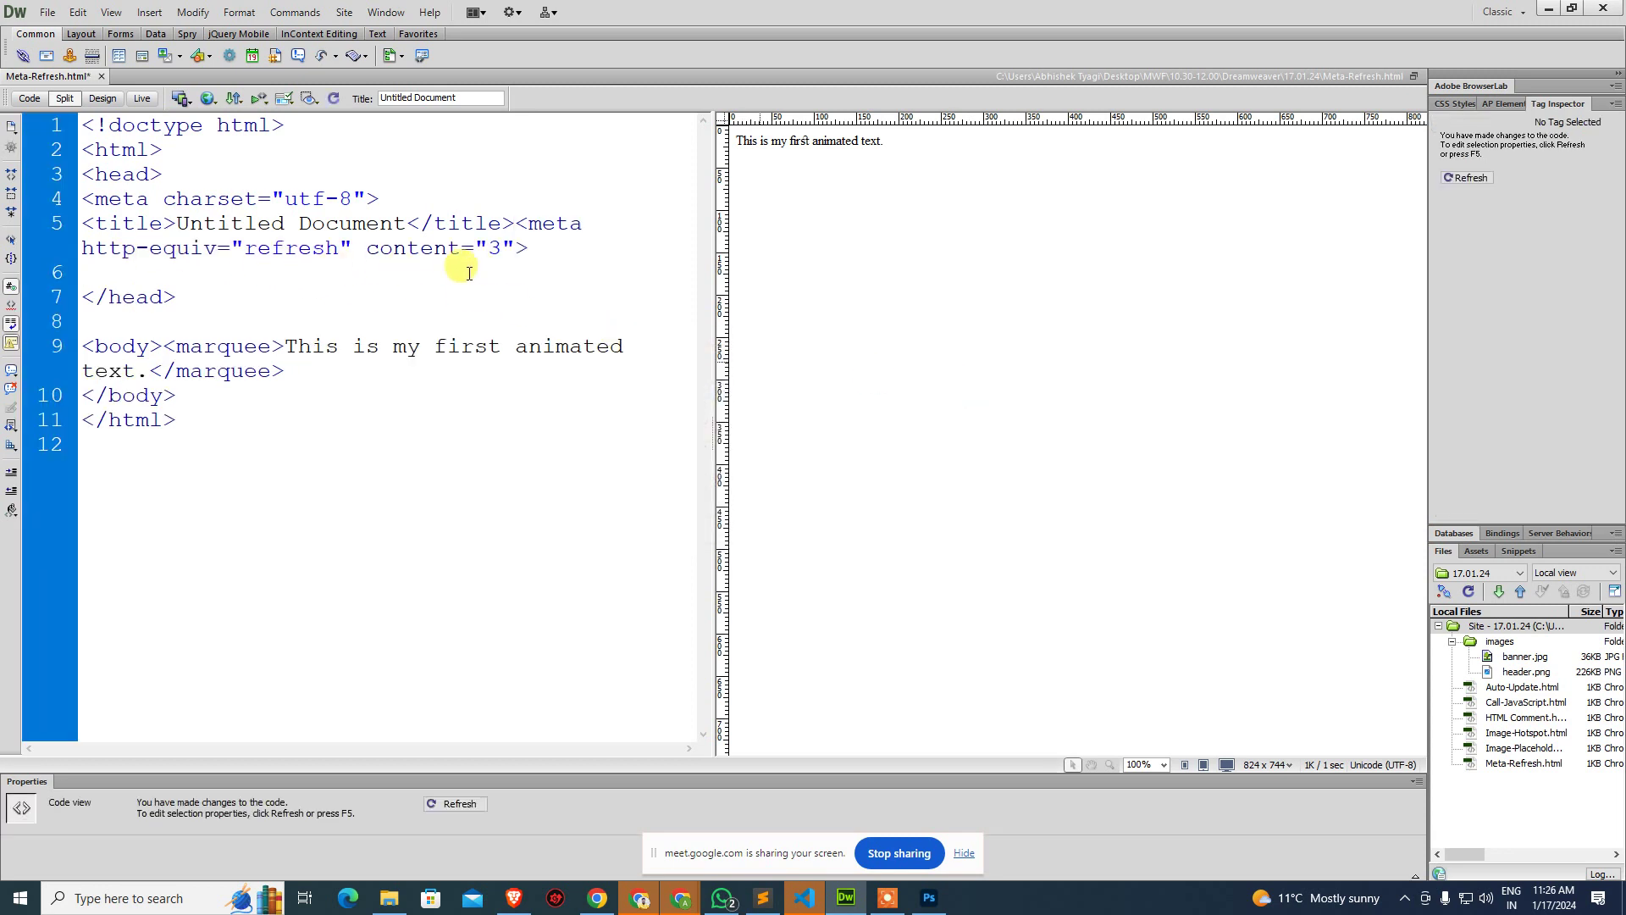
Save the page, put the meta refresh tag on its own line and preview the page in the browser.
{"action": "key", "text": "ctrl+s"}
{"action": "left_click", "coordinate": [517, 224]}
{"action": "key", "text": "Return"}
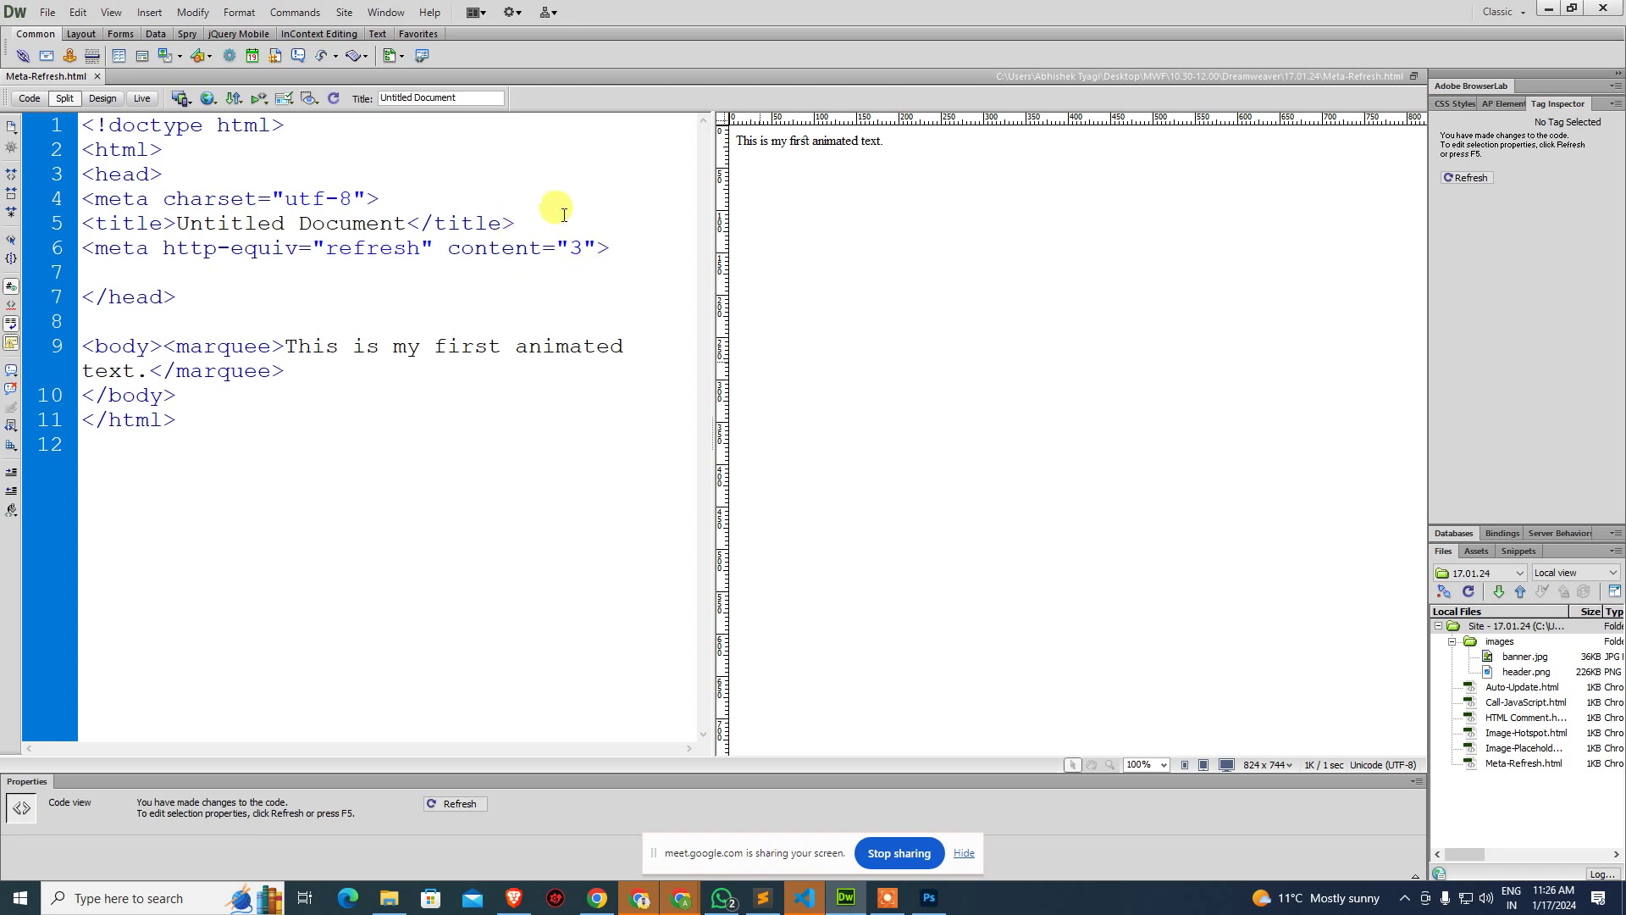
{"action": "key", "text": "F12"}
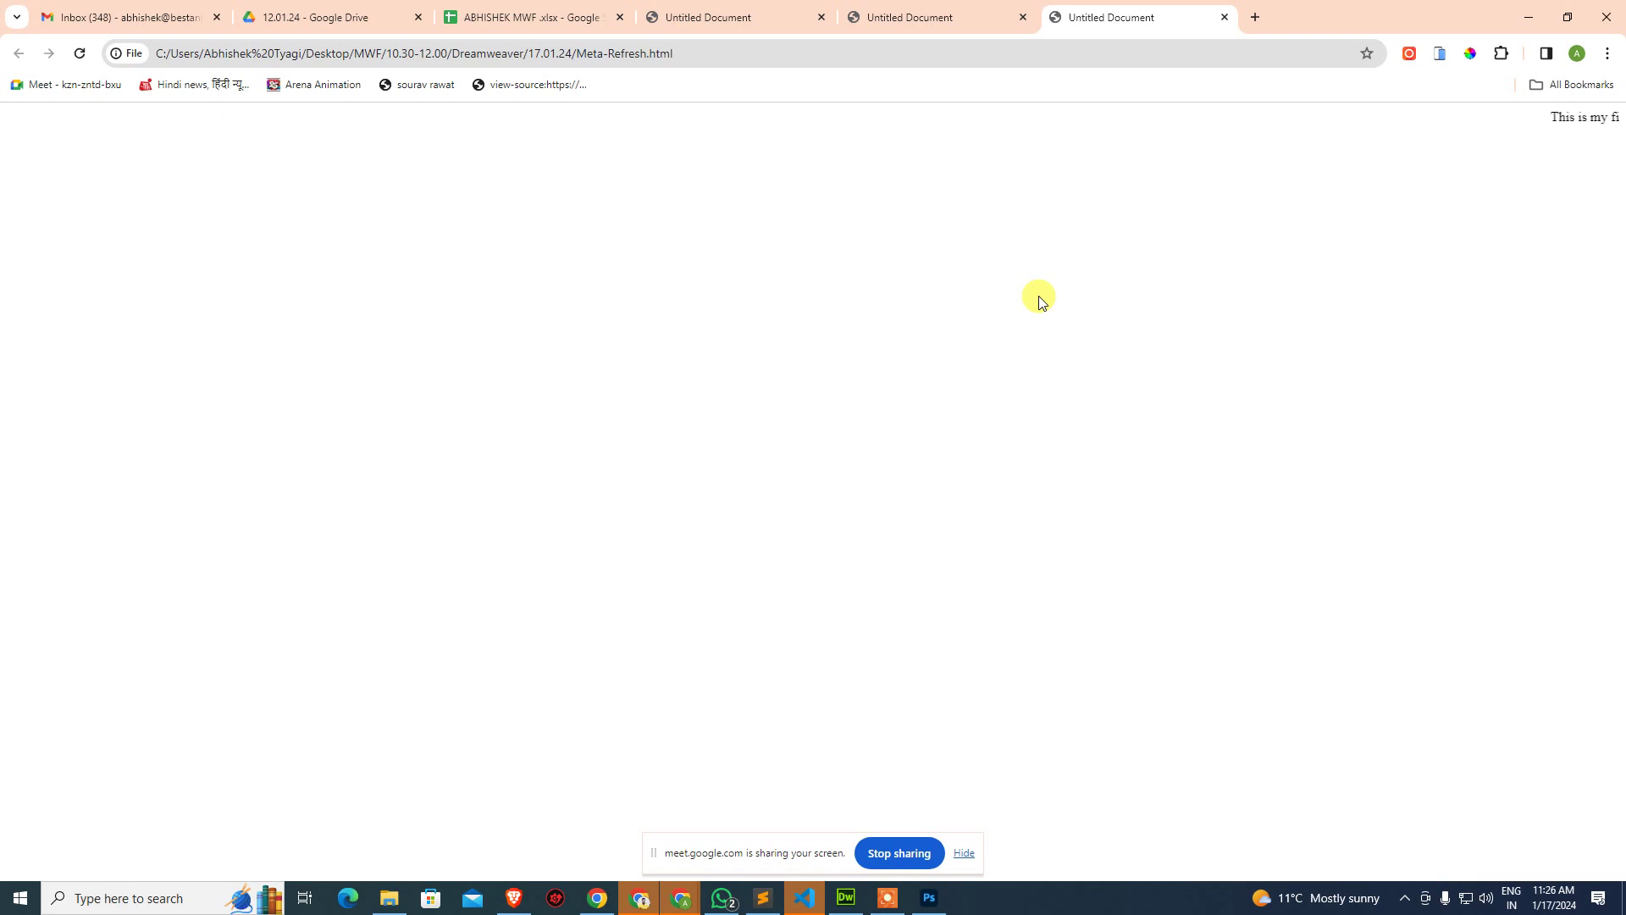
{"action": "key", "text": "alt+Tab"}
{"action": "left_click", "coordinate": [1076, 409]}
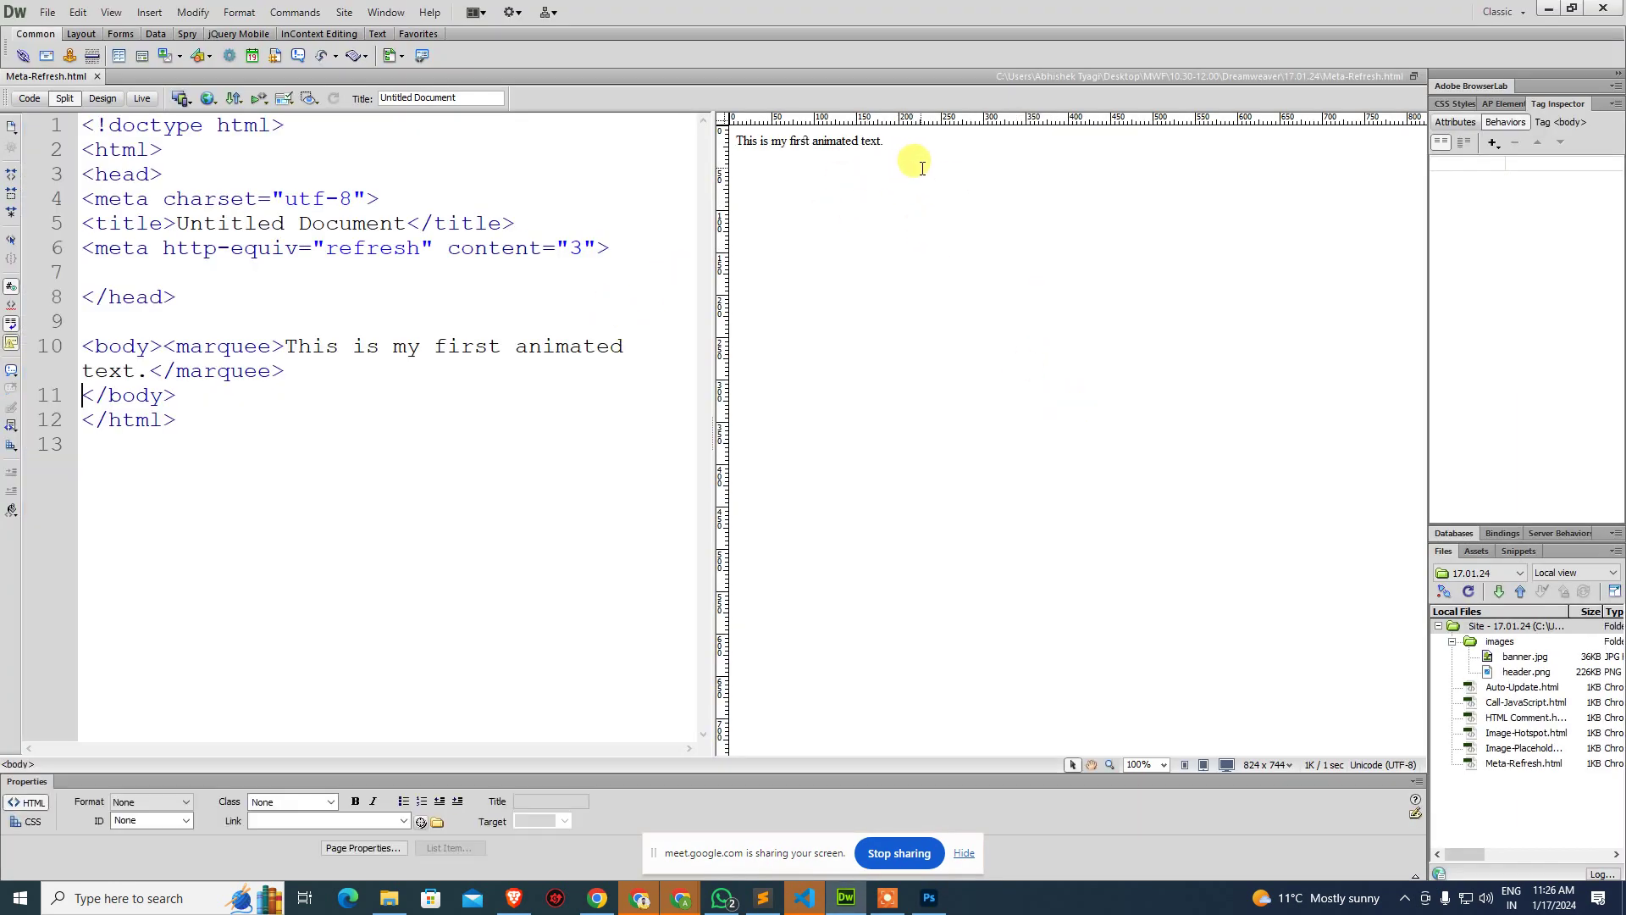
{"action": "triple_click", "coordinate": [624, 246]}
{"action": "key", "text": "Delete"}
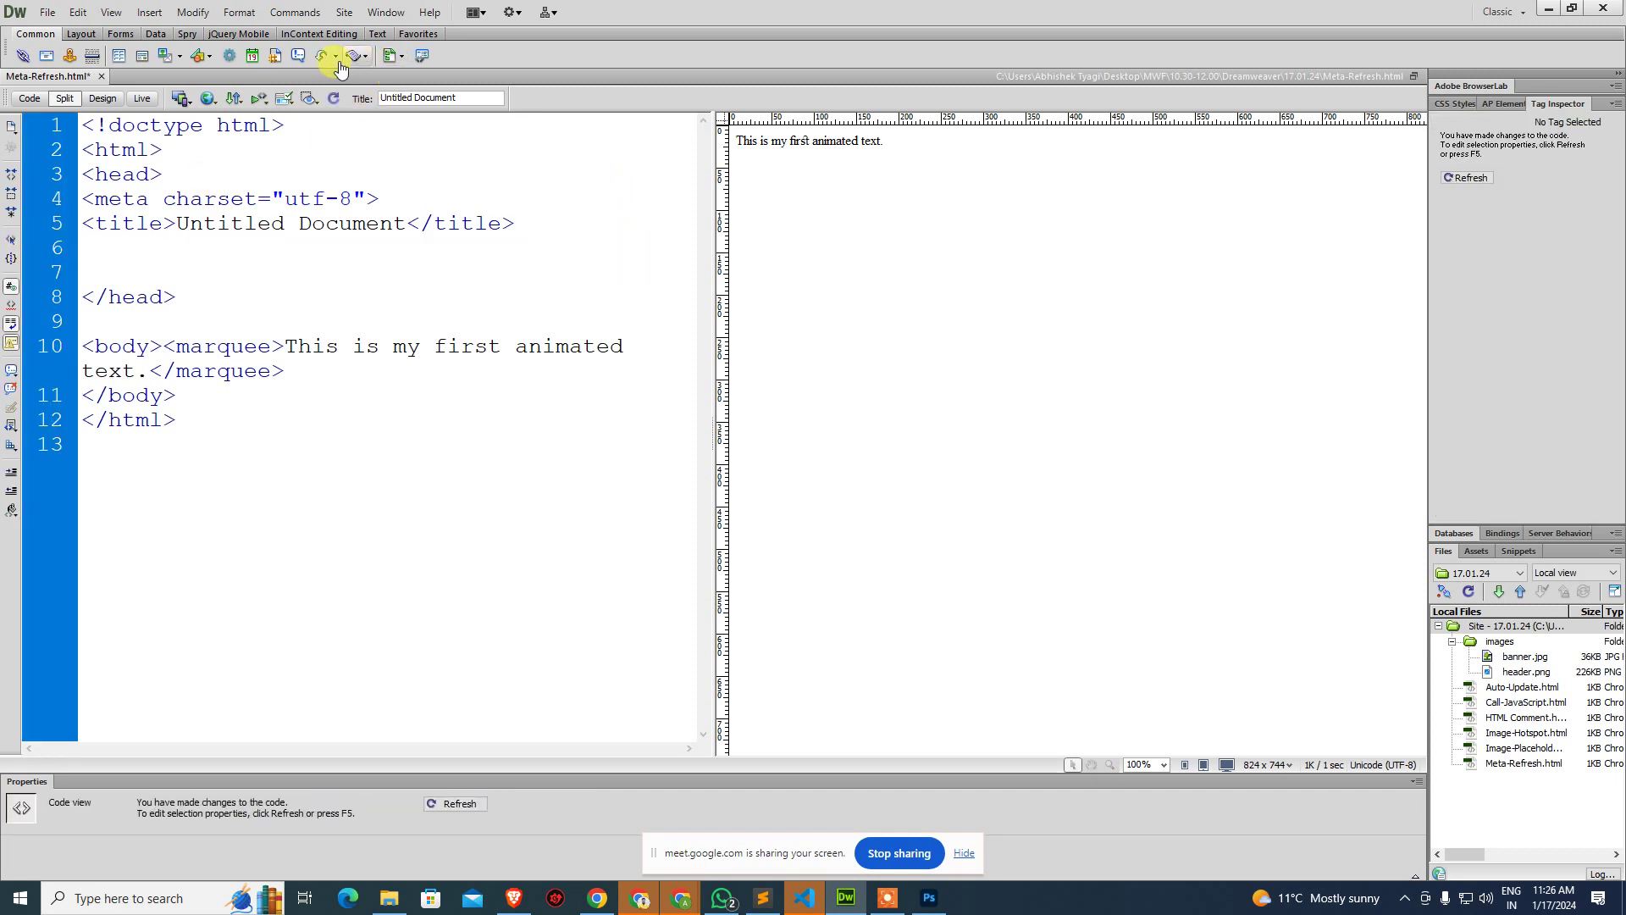
{"action": "left_click", "coordinate": [332, 60]}
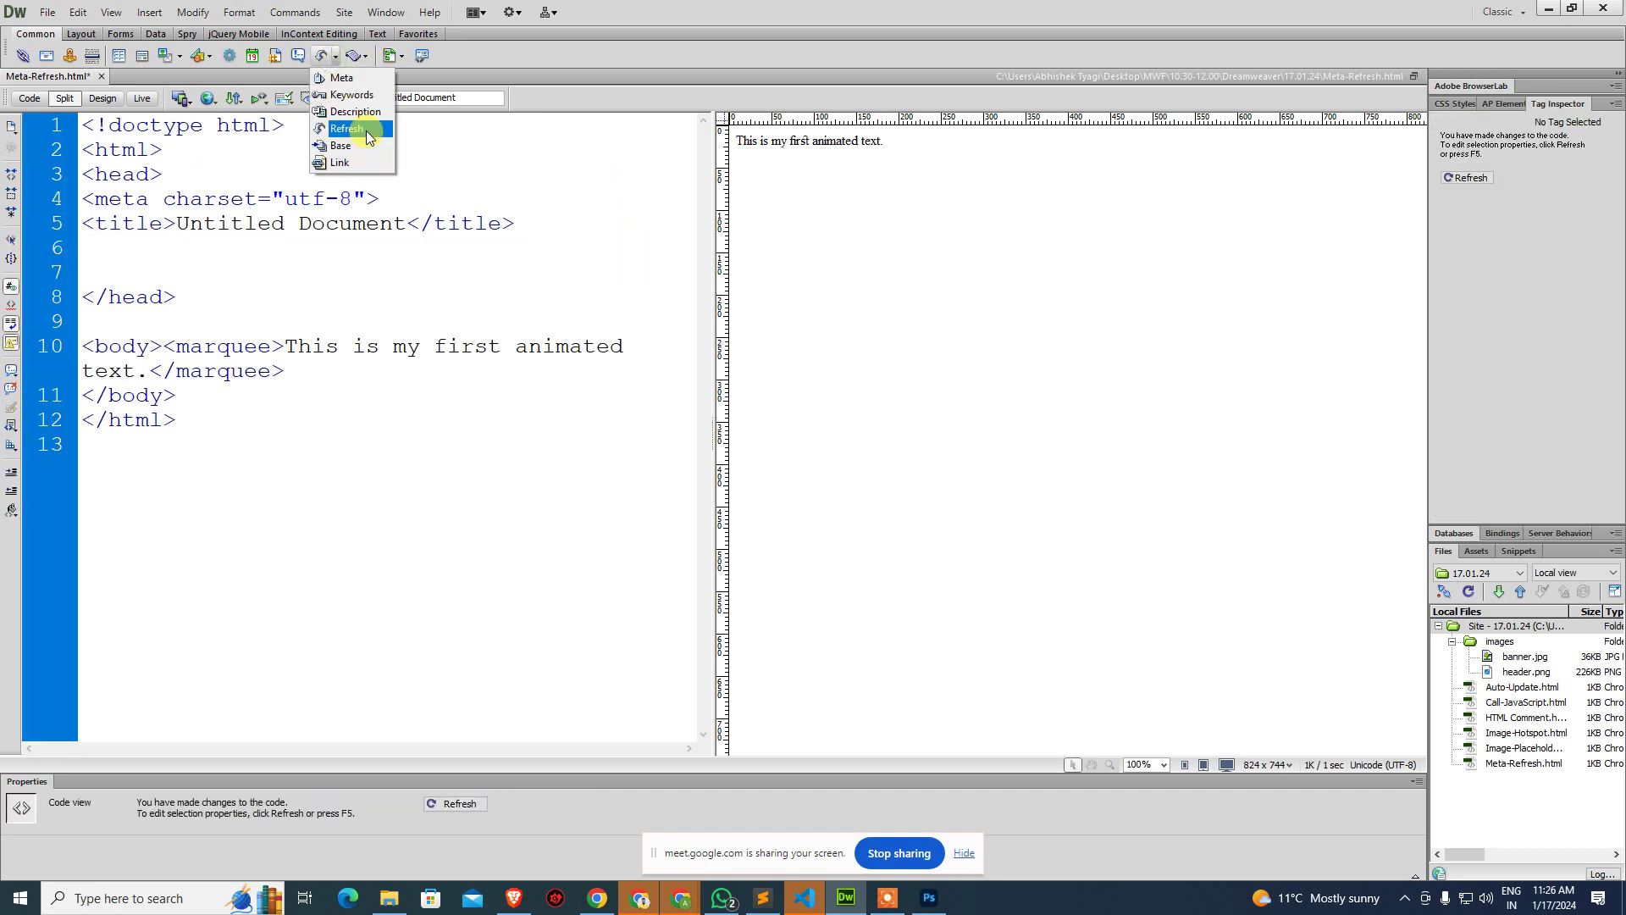
{"action": "left_click", "coordinate": [366, 130]}
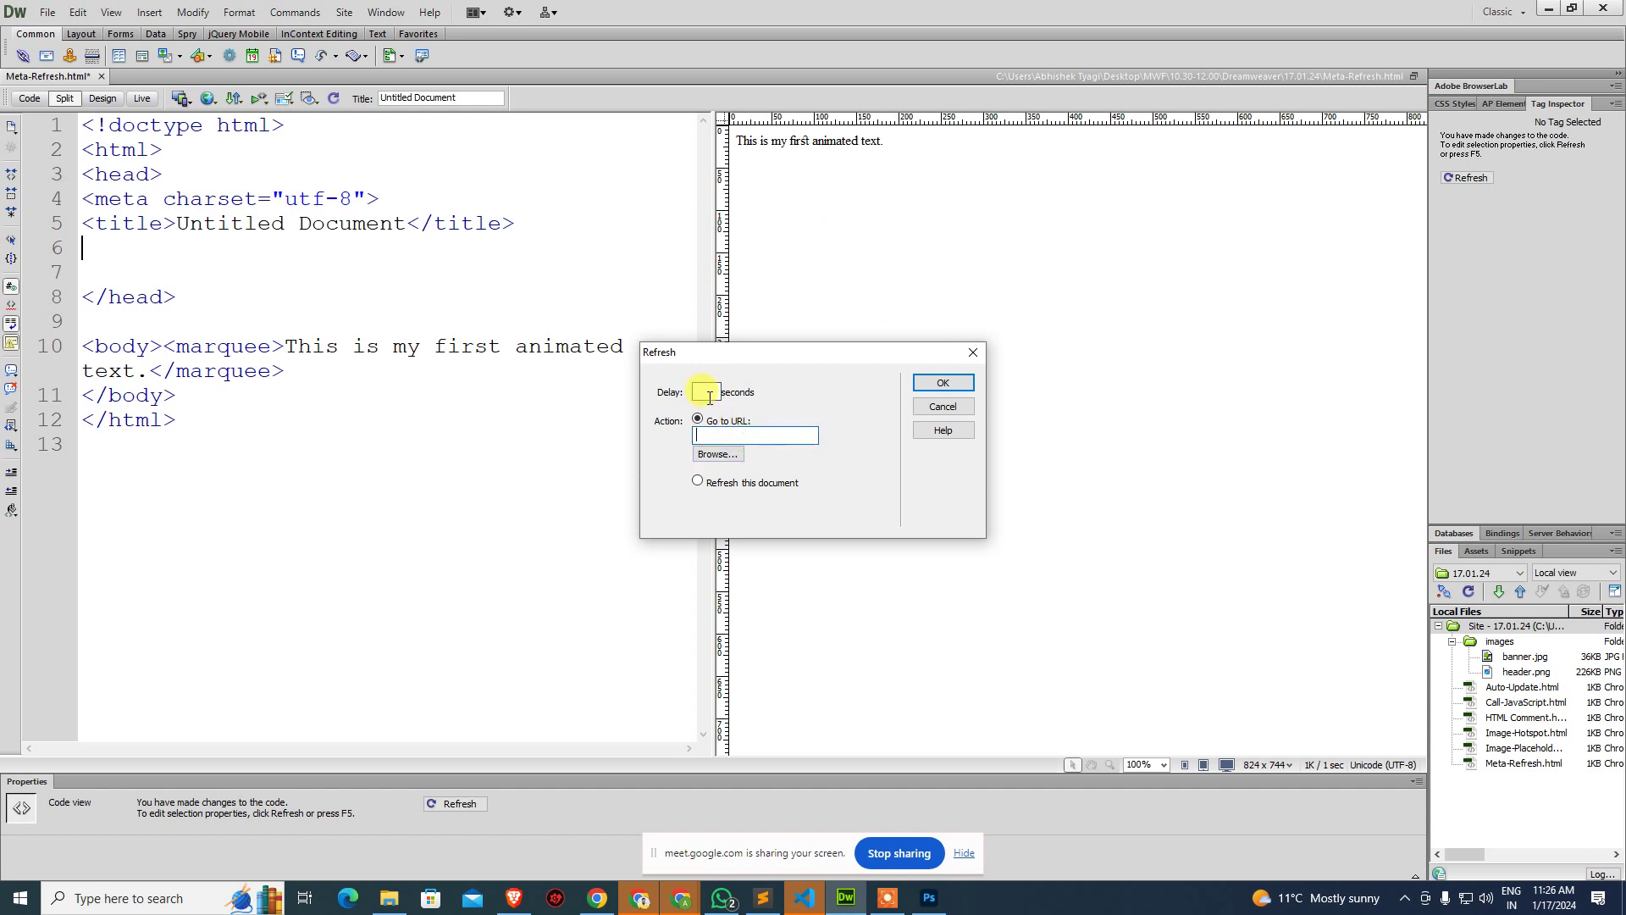
{"action": "type", "text": "3"}
{"action": "left_click", "coordinate": [727, 438]}
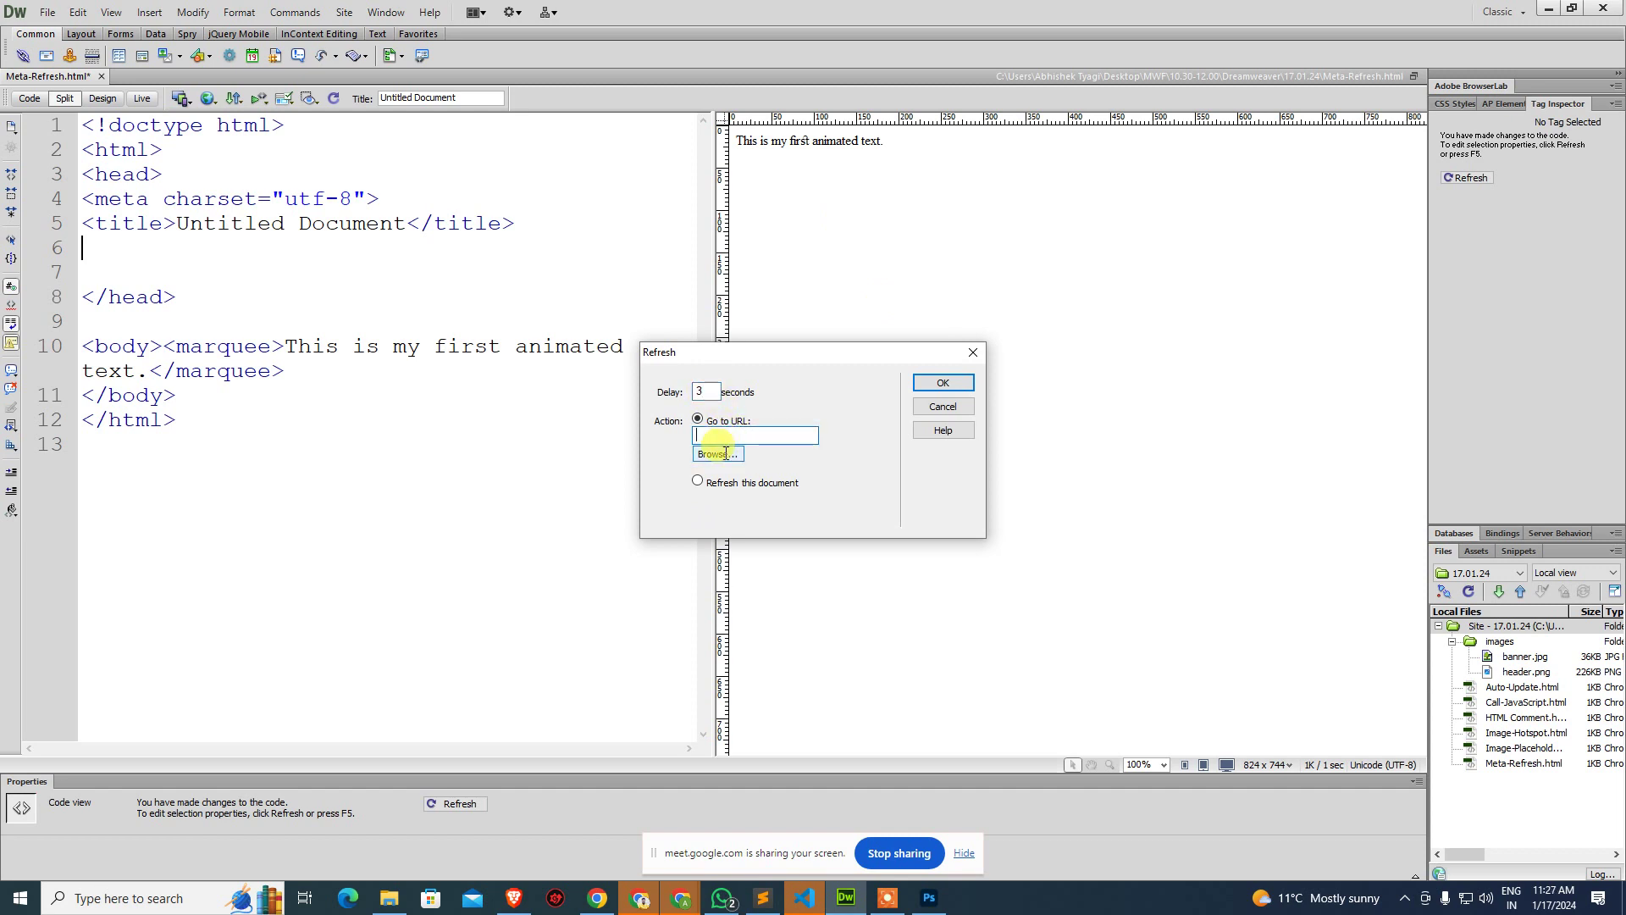
{"action": "type", "text": "https://www.google.com"}
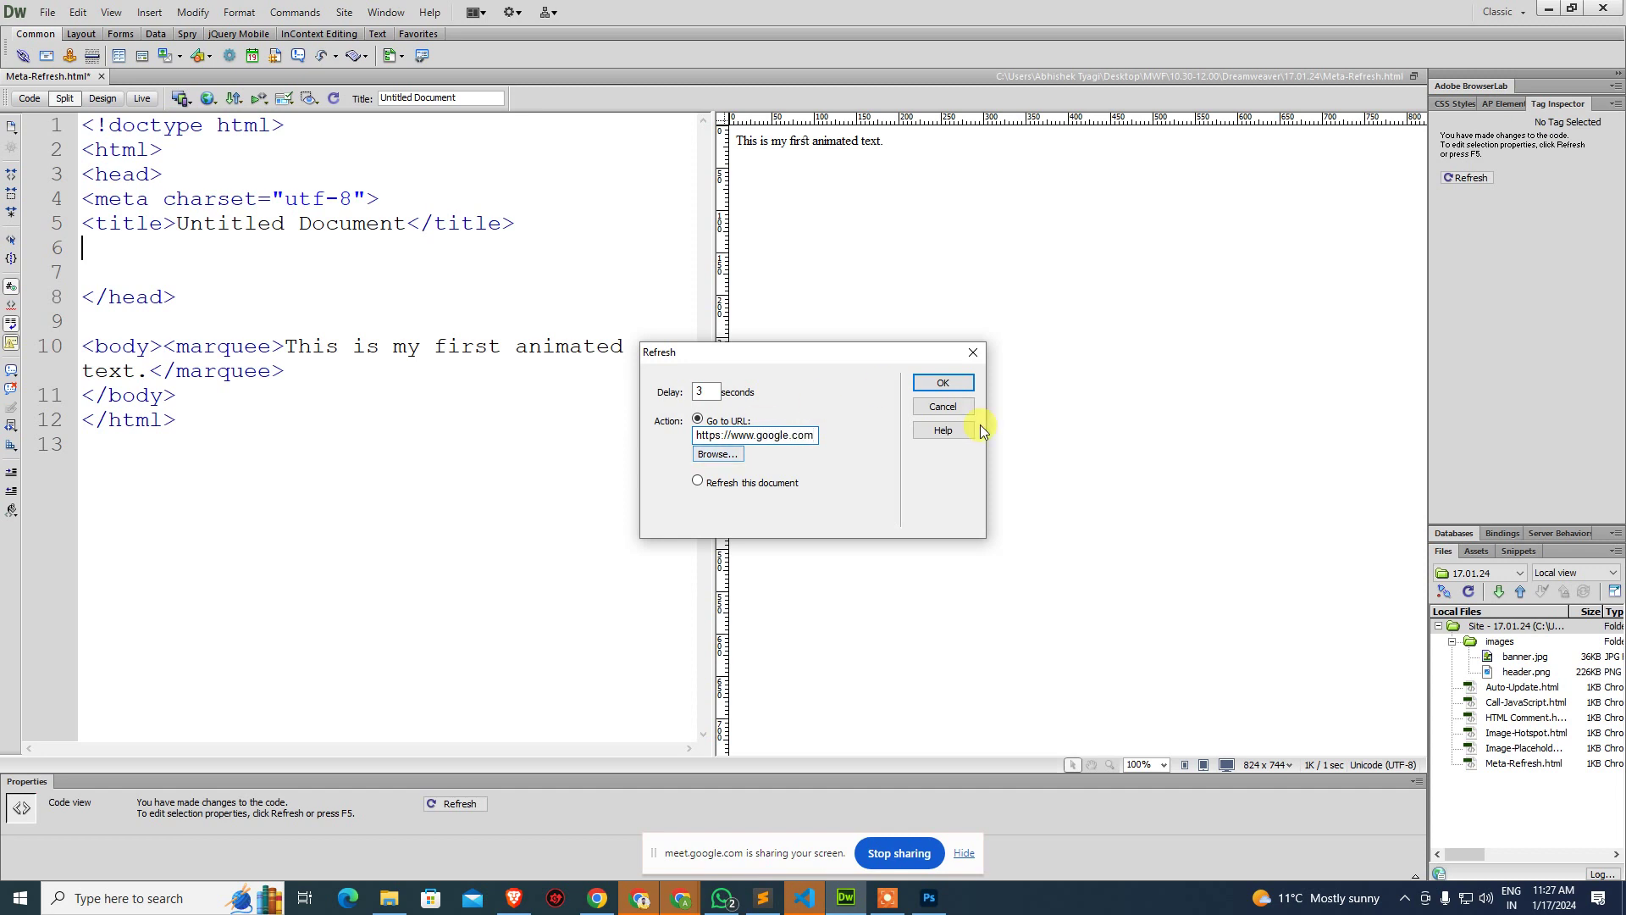
{"action": "left_click", "coordinate": [940, 387]}
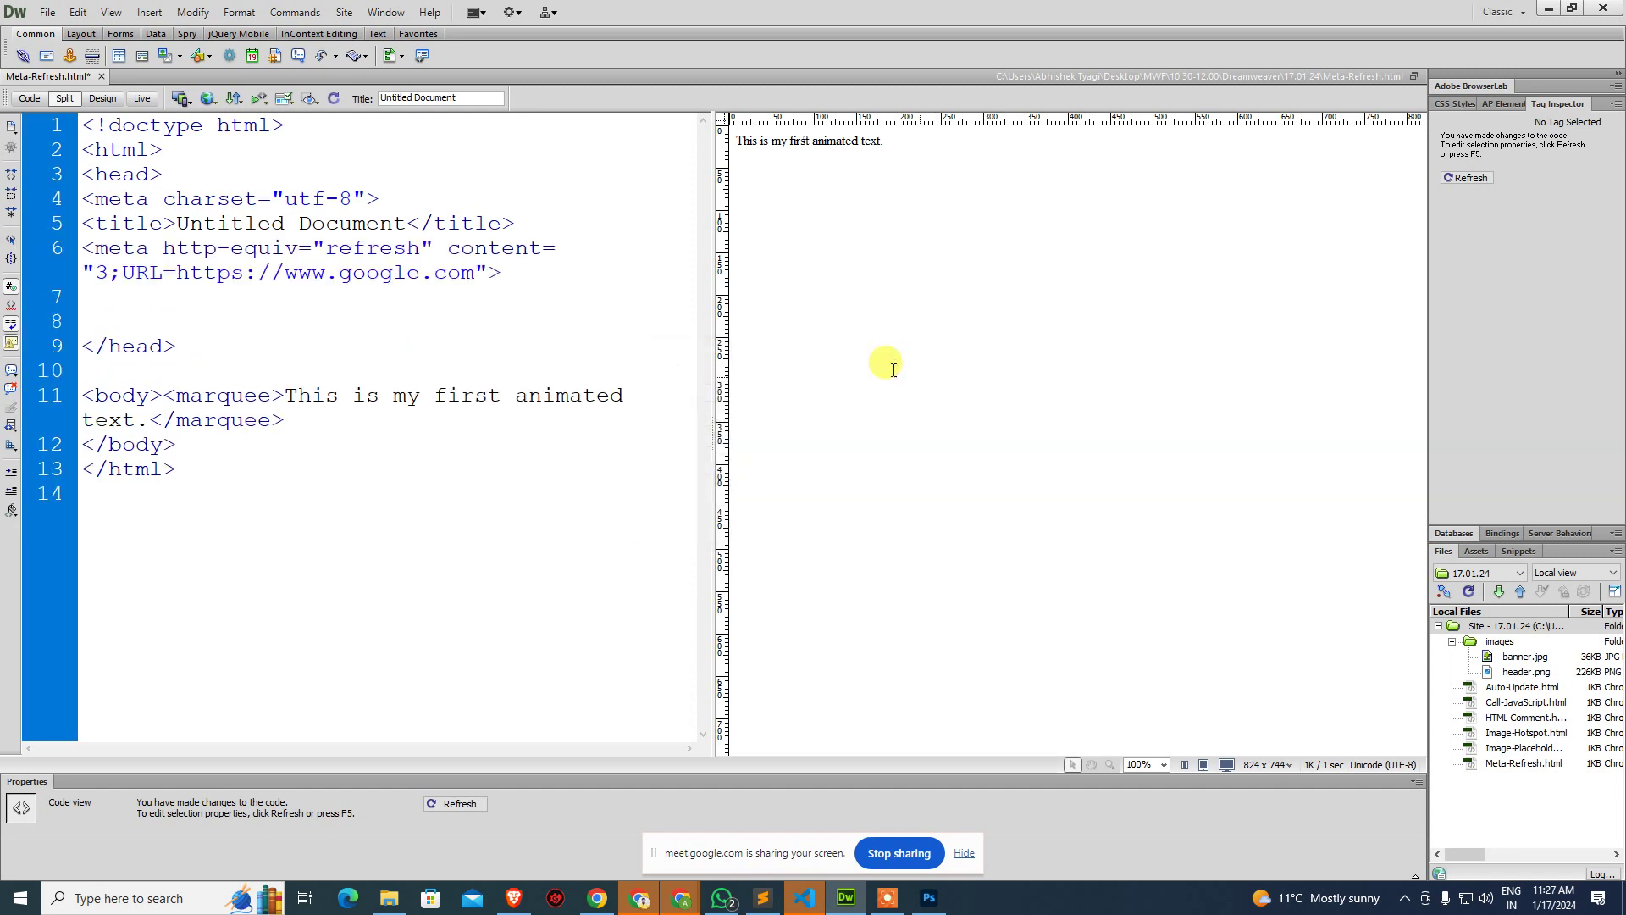
Preview the saved page in the browser to test the redirect, and close two of the preview tabs.
{"action": "left_click", "coordinate": [827, 357]}
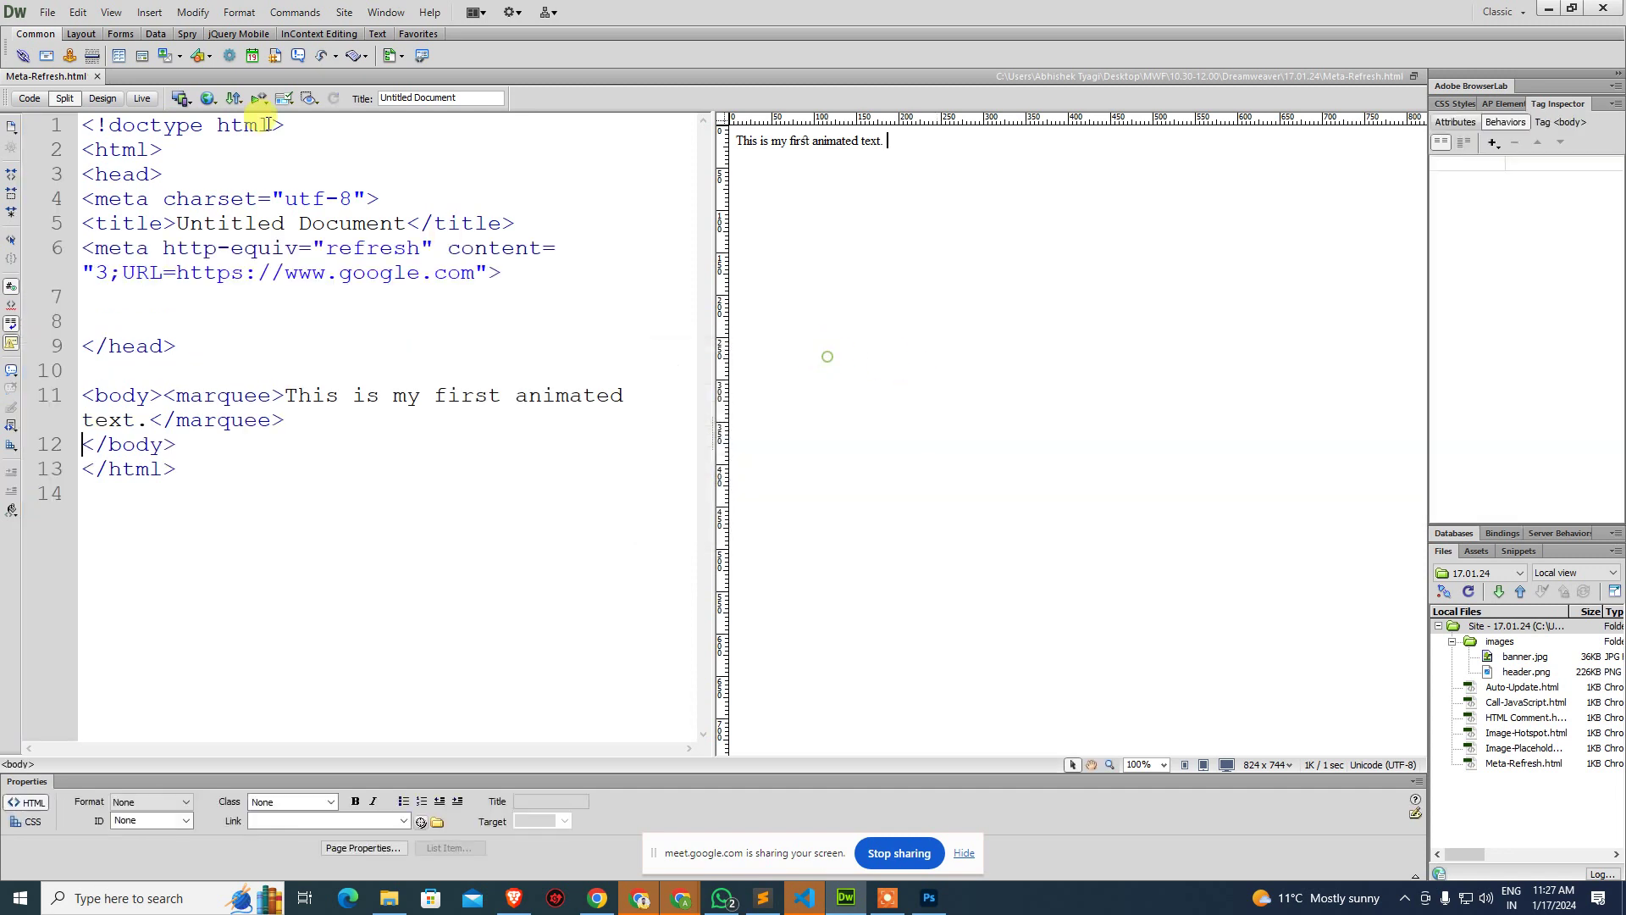
{"action": "left_click", "coordinate": [208, 98]}
{"action": "left_click", "coordinate": [322, 127]}
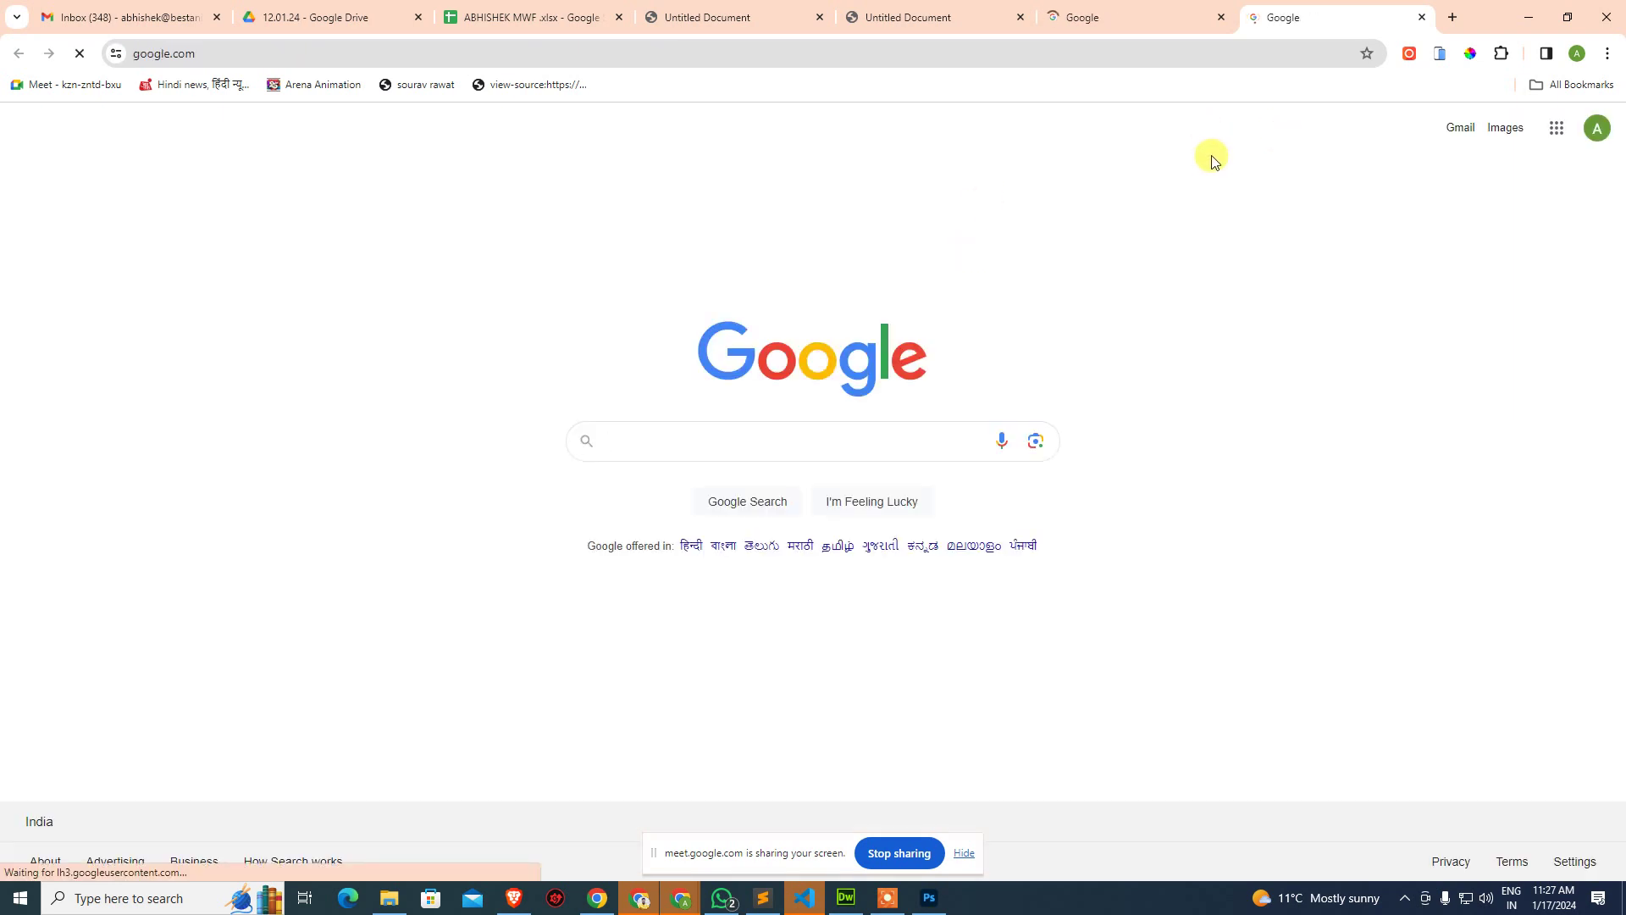
{"action": "middle_click", "coordinate": [972, 19]}
{"action": "middle_click", "coordinate": [972, 19]}
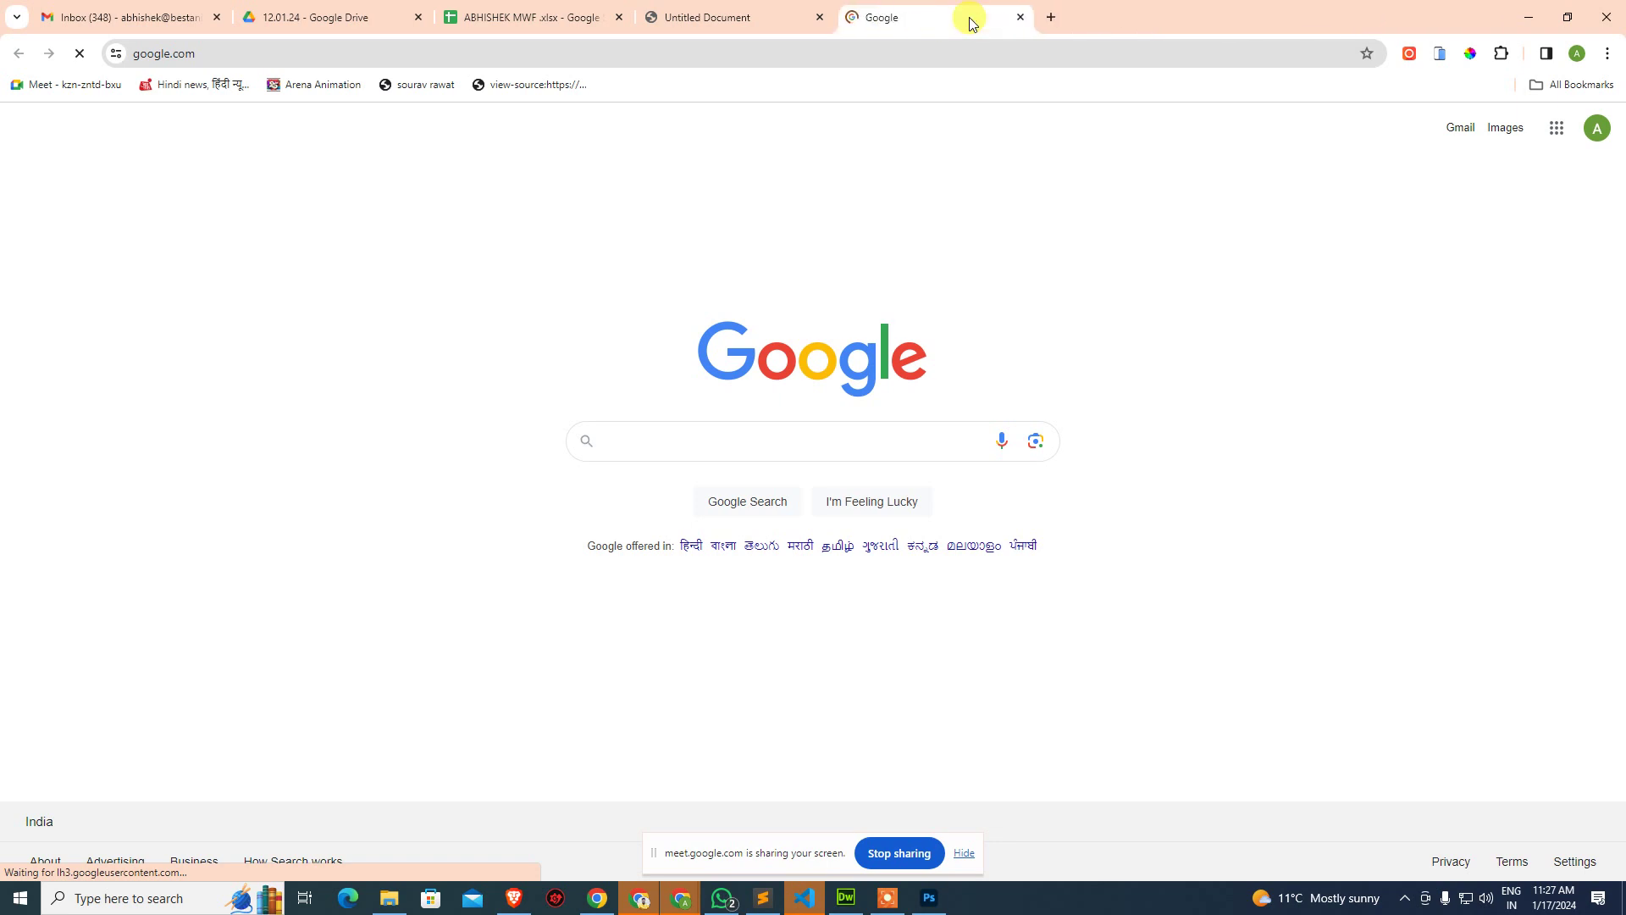
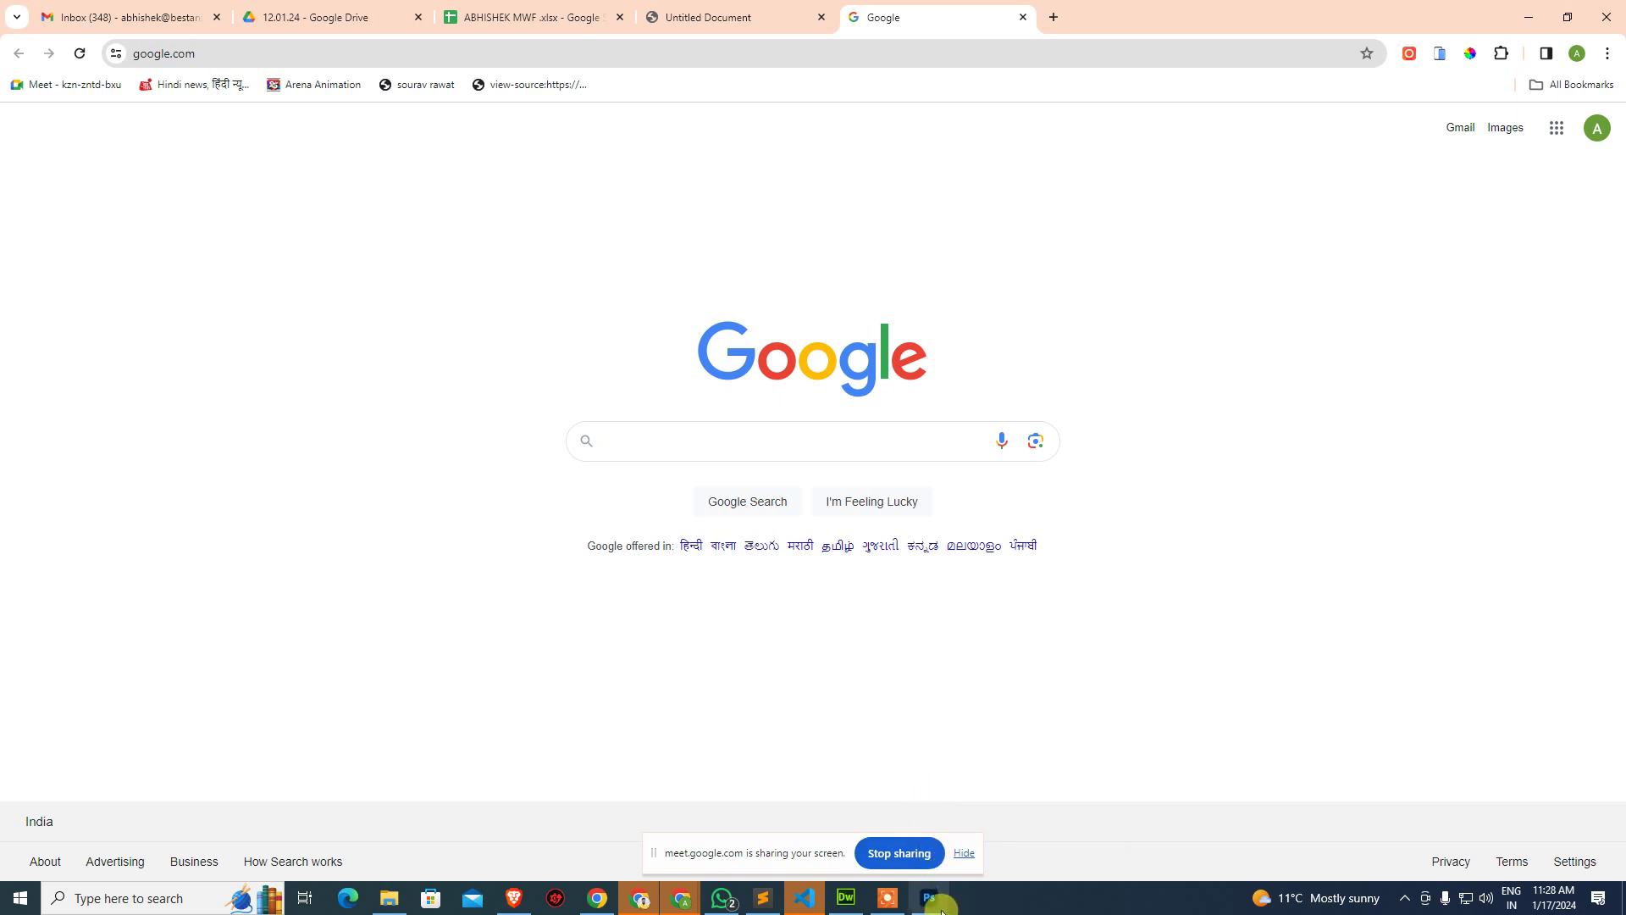
Switch back to Dreamweaver, close Meta-Refresh.html and create a new blank HTML page with no layout.
{"action": "left_click", "coordinate": [847, 898]}
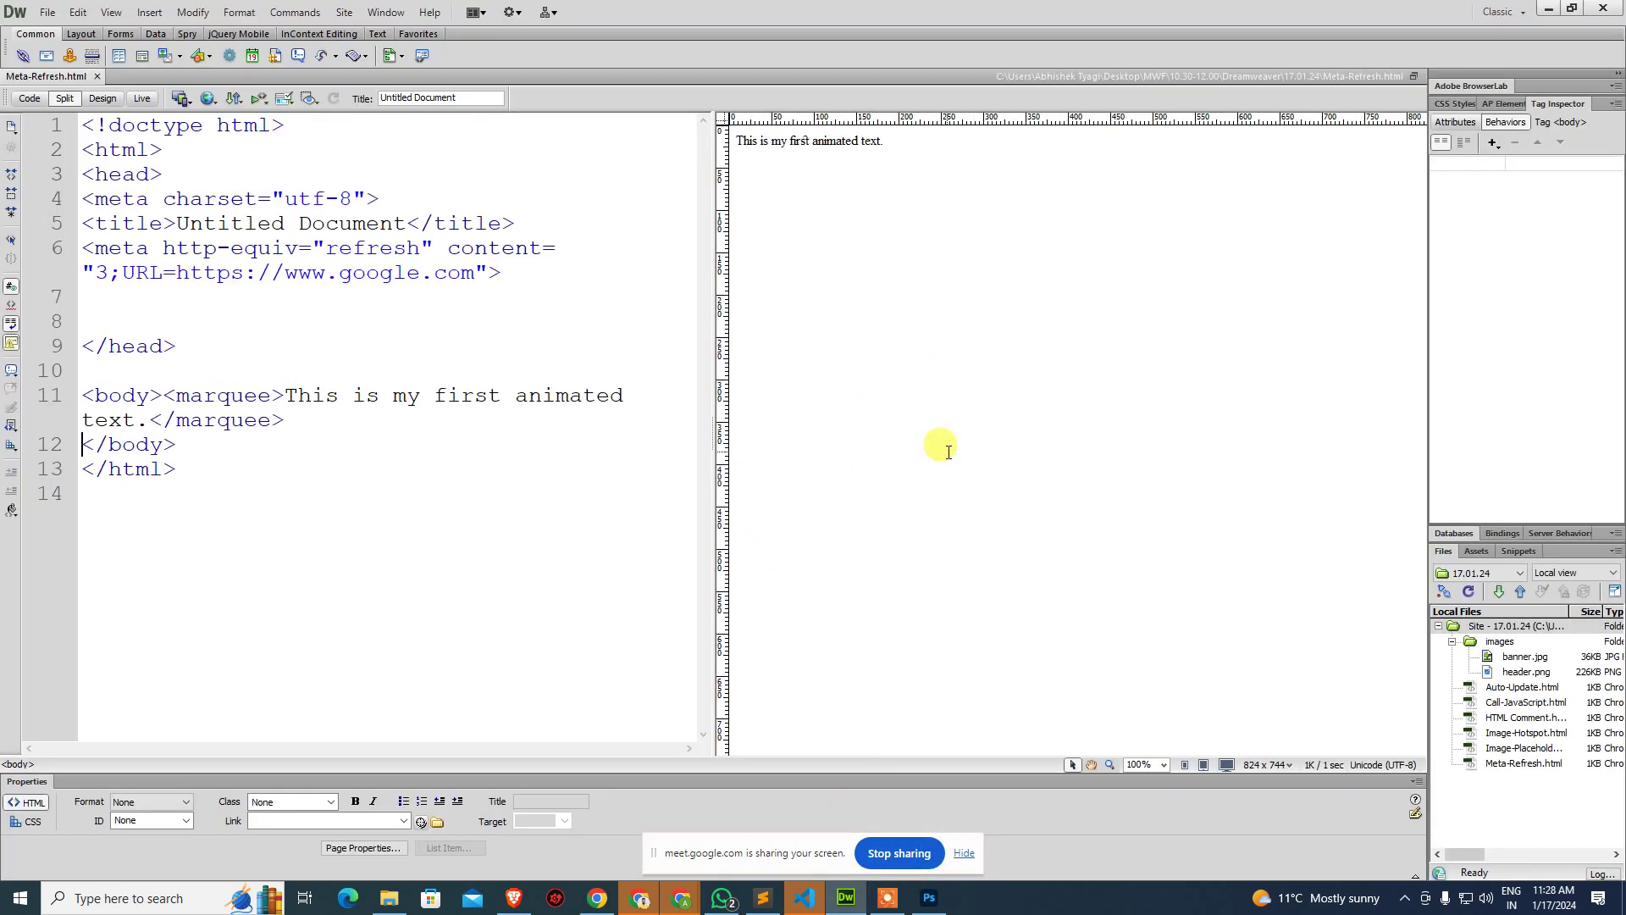
{"action": "key", "text": "ctrl+w"}
{"action": "key", "text": "ctrl+n"}
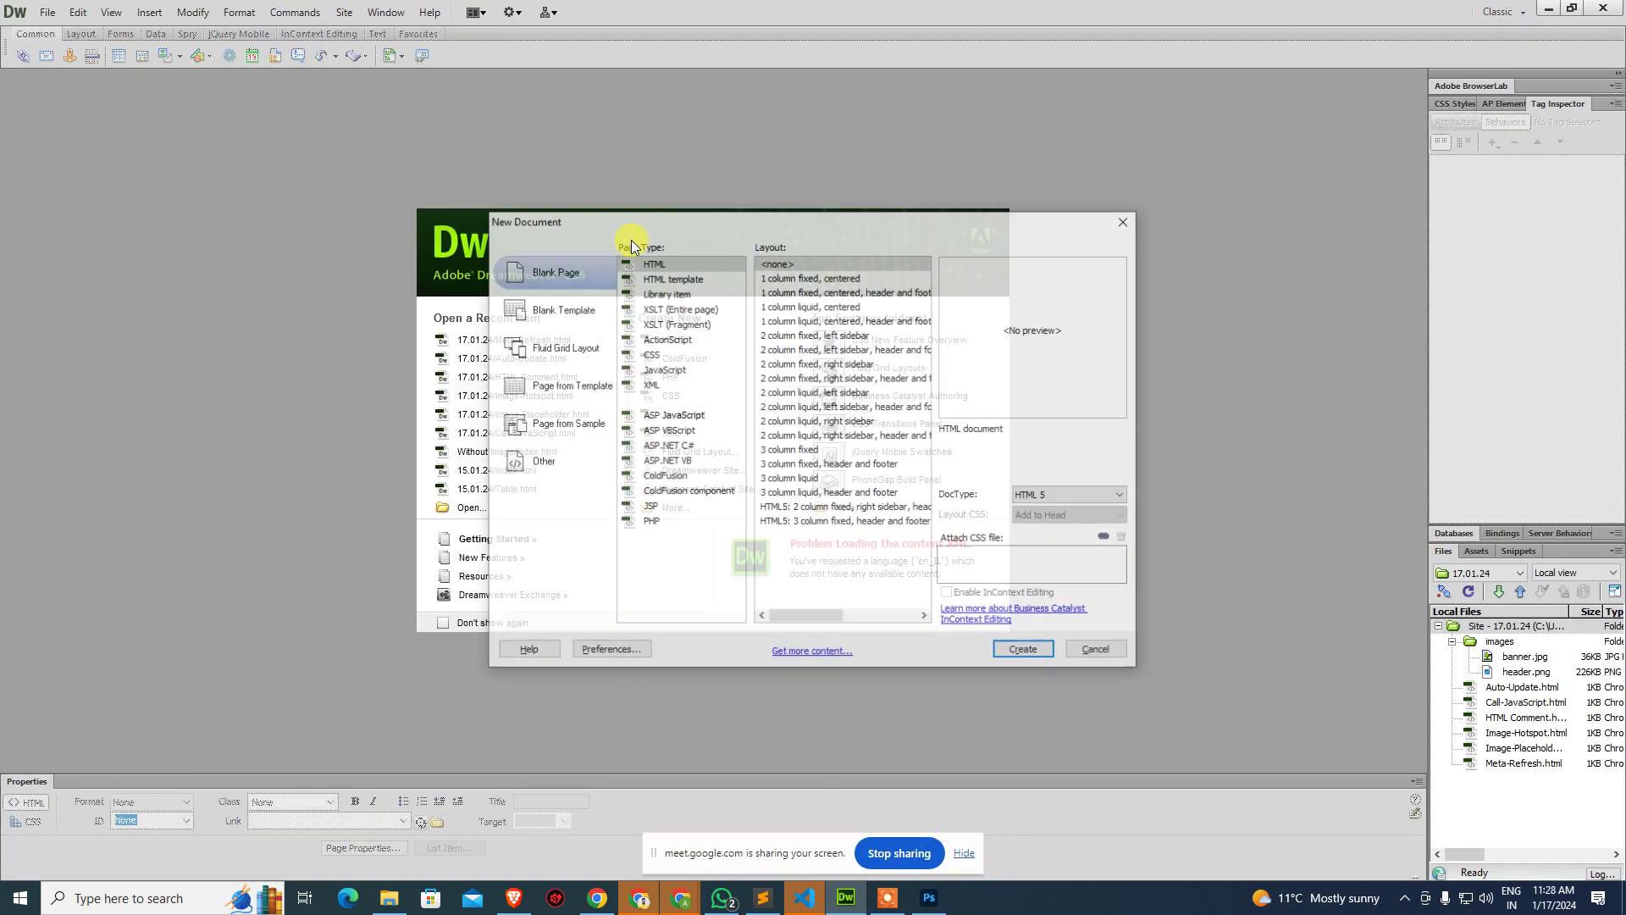
{"action": "double_click", "coordinate": [780, 260]}
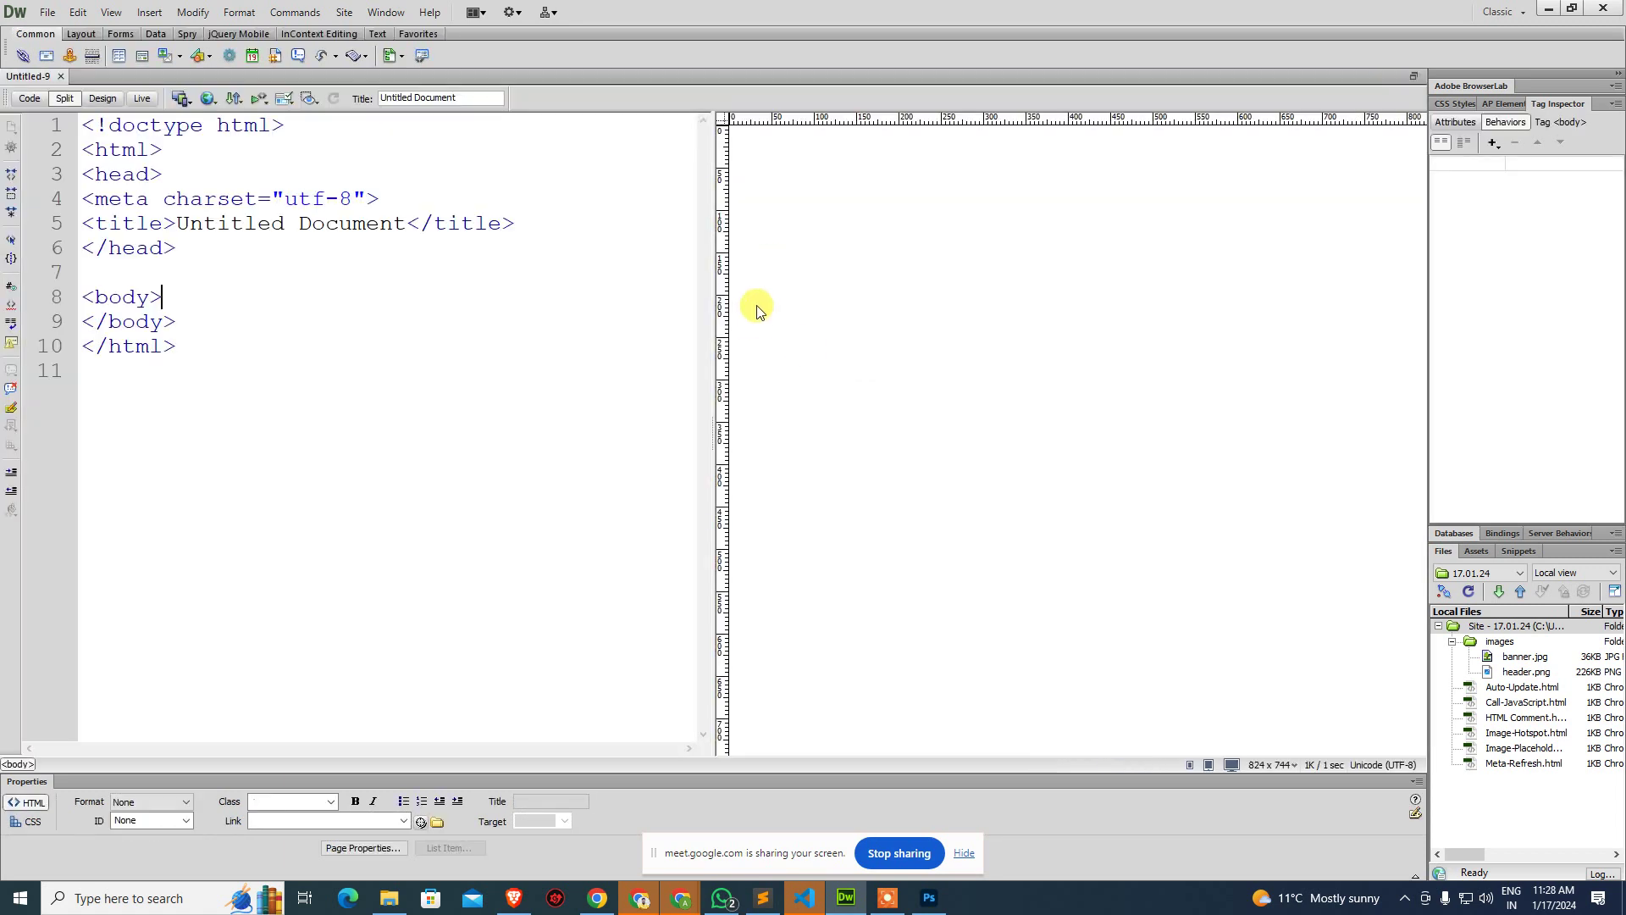
Show the page in Design view and examine the Meta tag's Attribute, Value and Content settings without inserting the tag.
{"action": "left_click", "coordinate": [102, 98]}
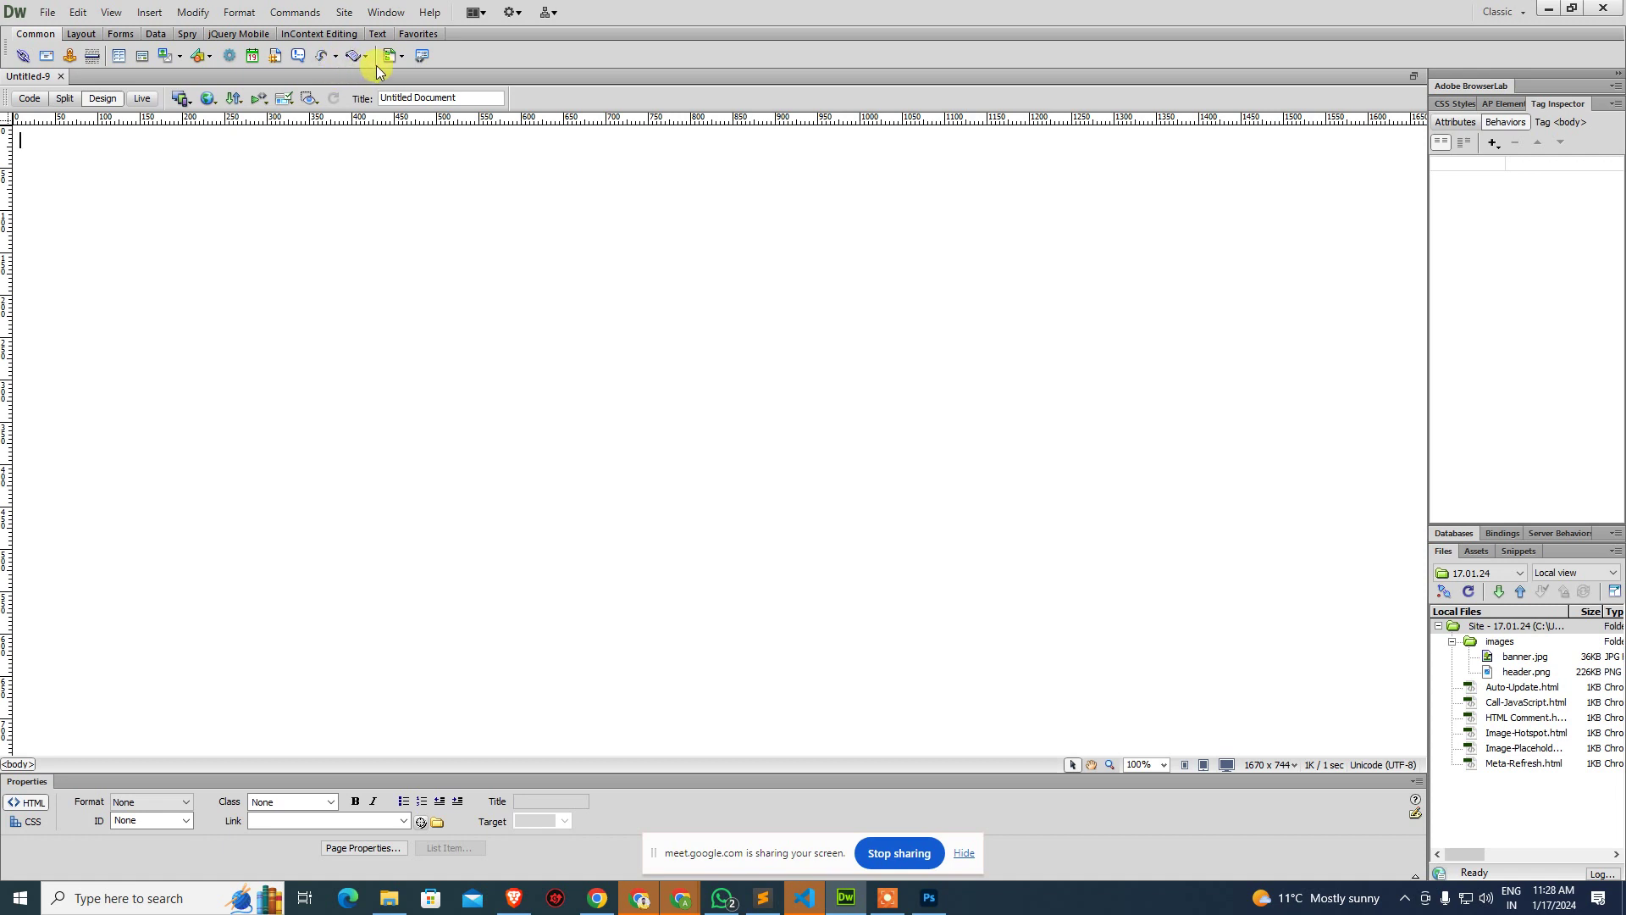
{"action": "left_click", "coordinate": [335, 56]}
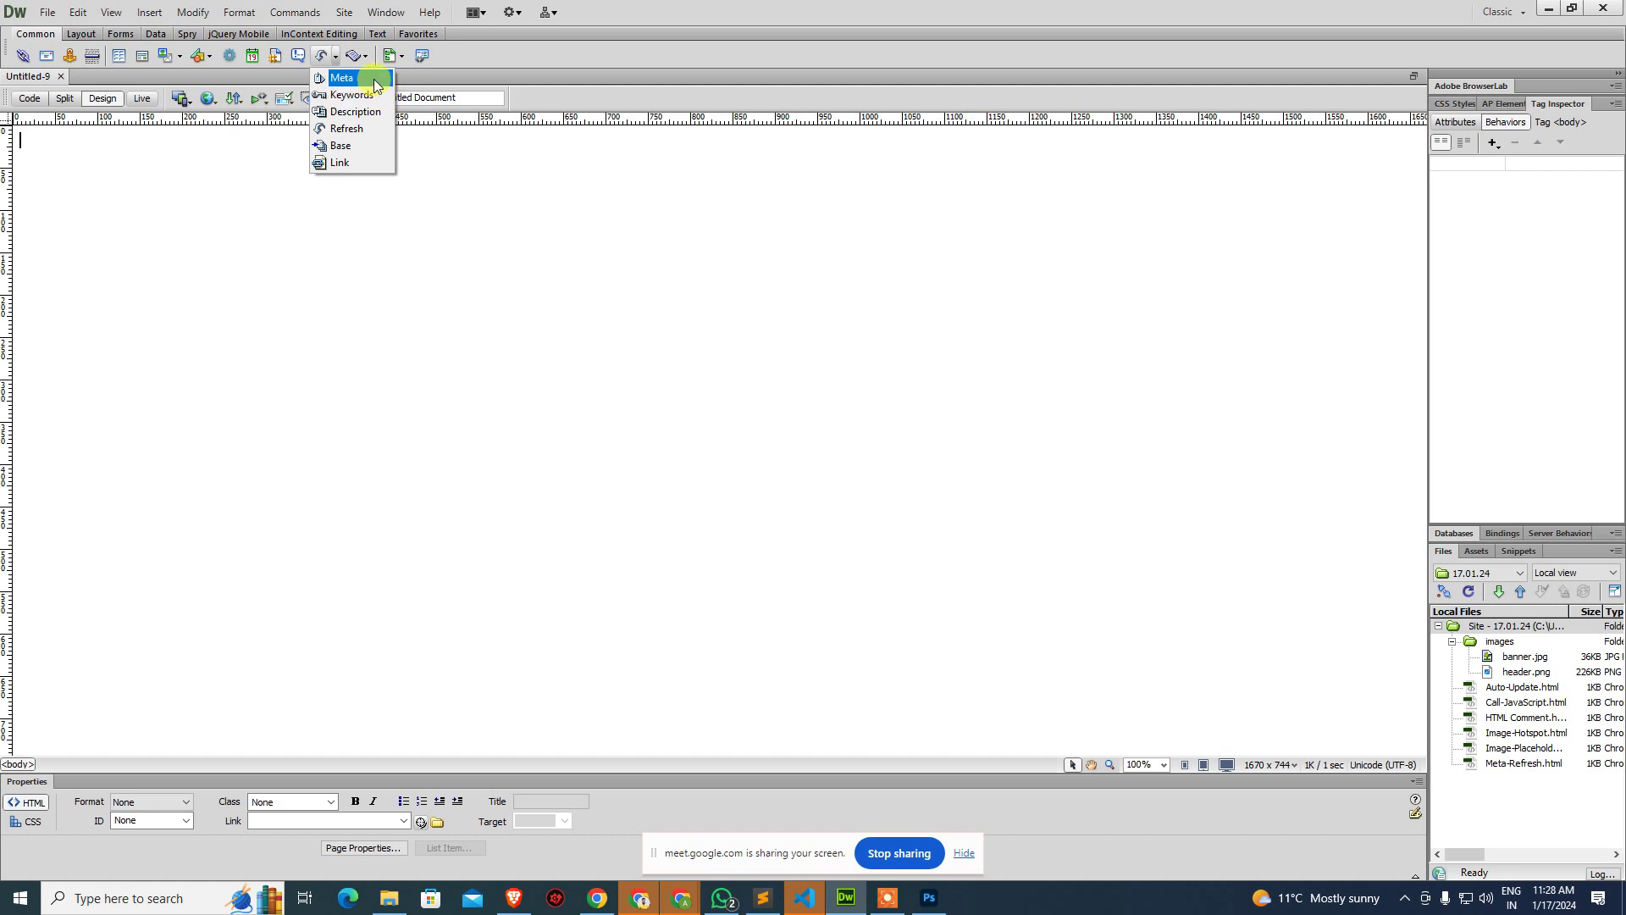
{"action": "left_click", "coordinate": [375, 80]}
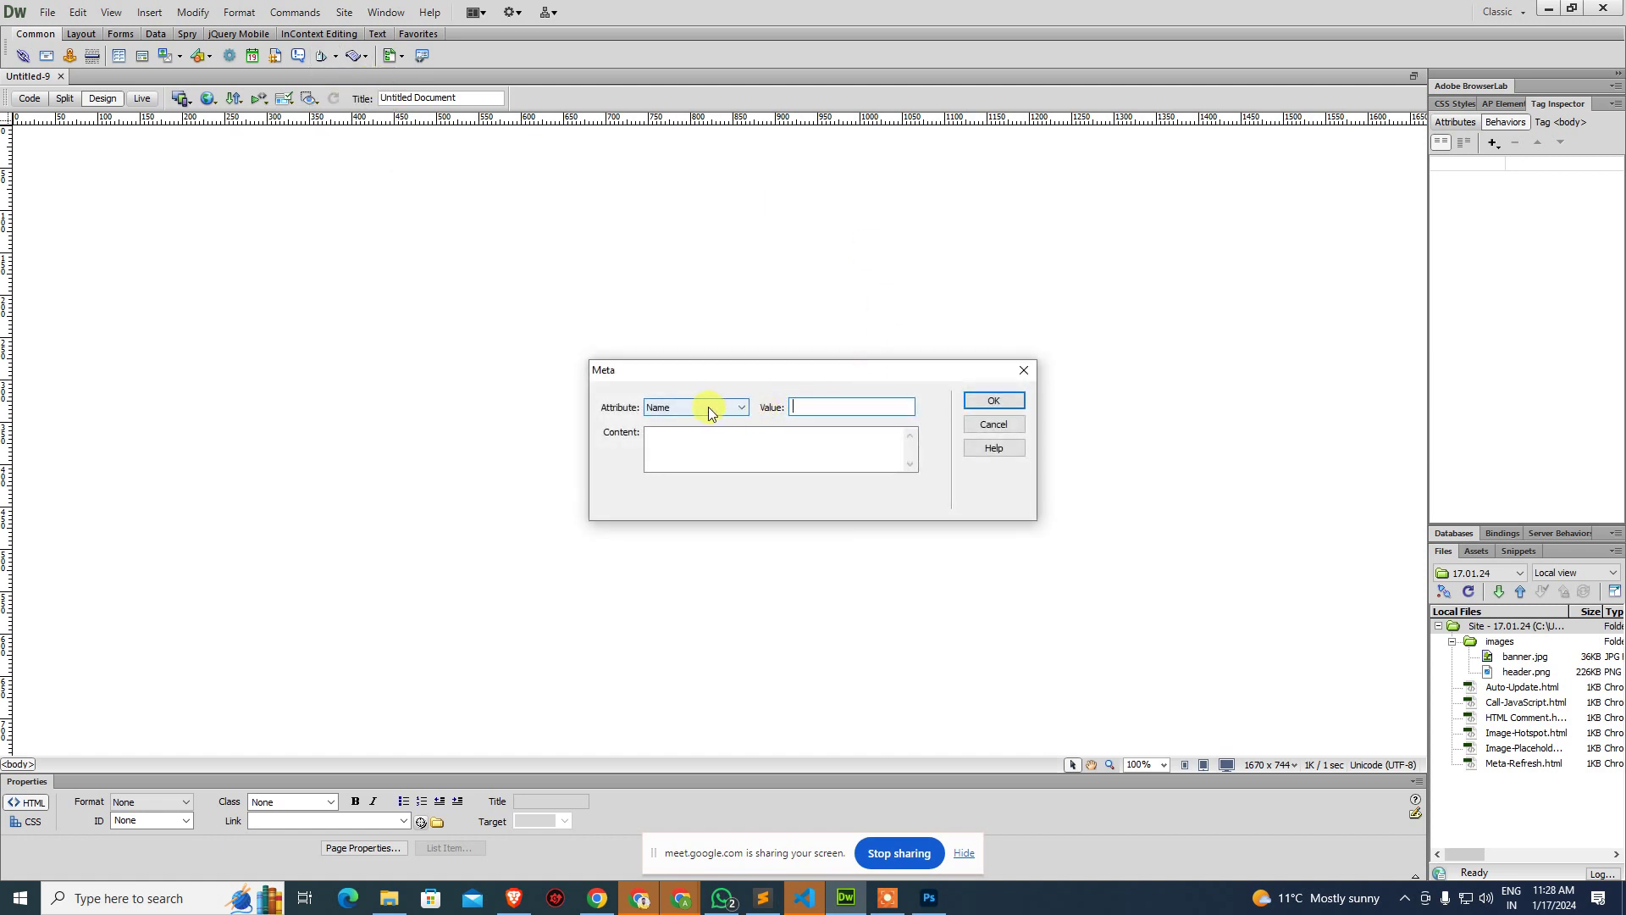
{"action": "left_click", "coordinate": [728, 408]}
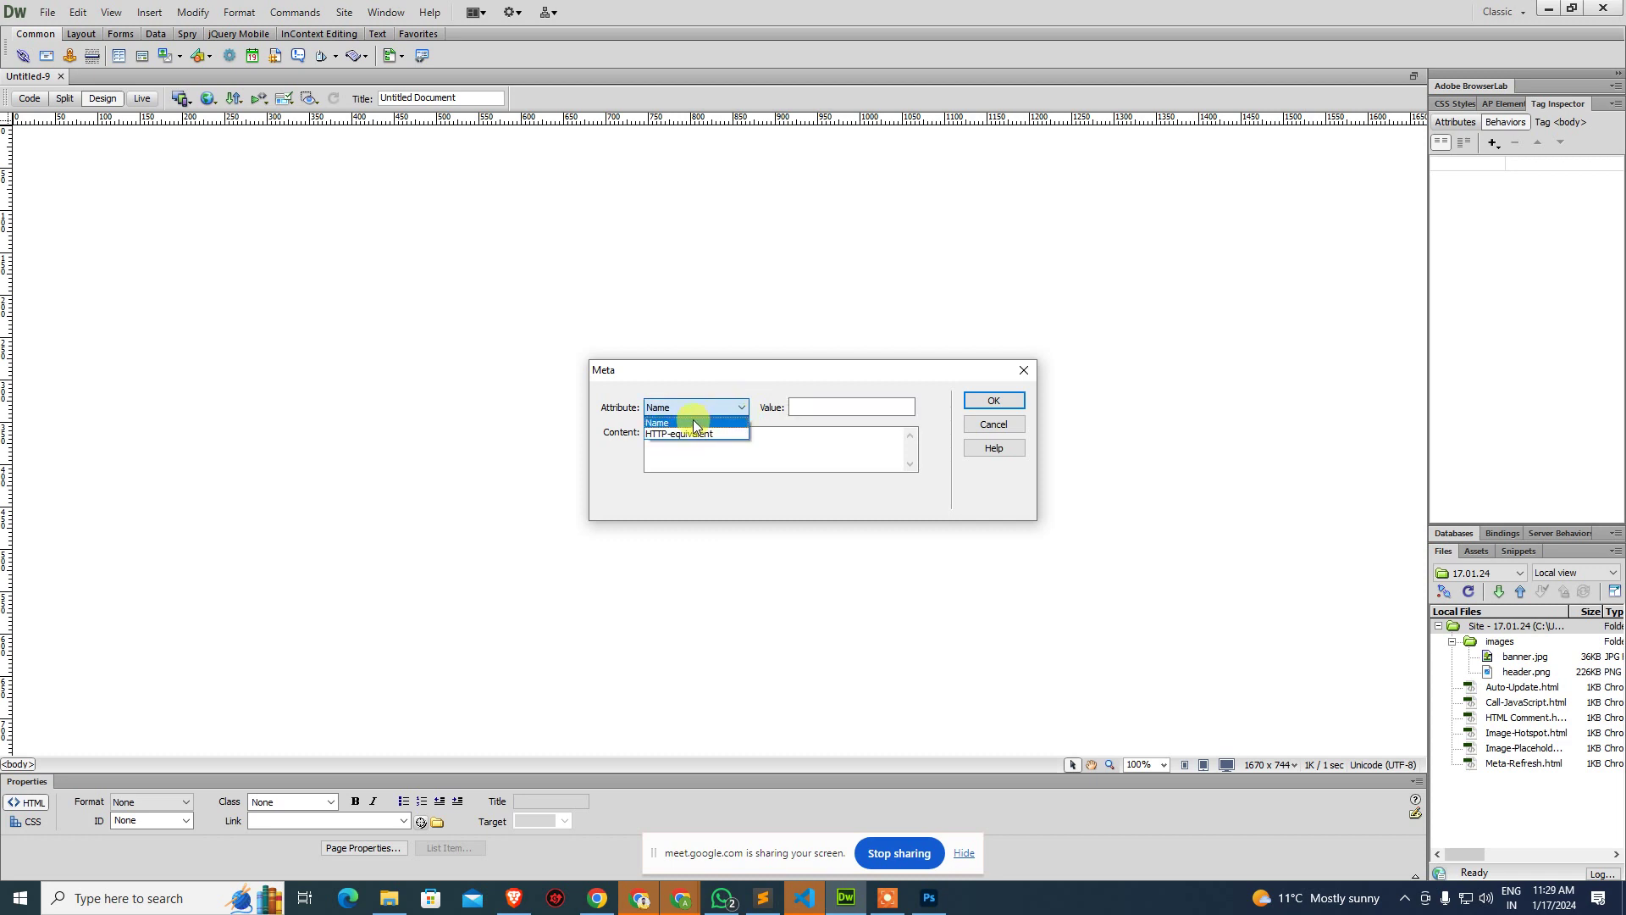
{"action": "left_click", "coordinate": [823, 407]}
{"action": "left_click", "coordinate": [827, 405]}
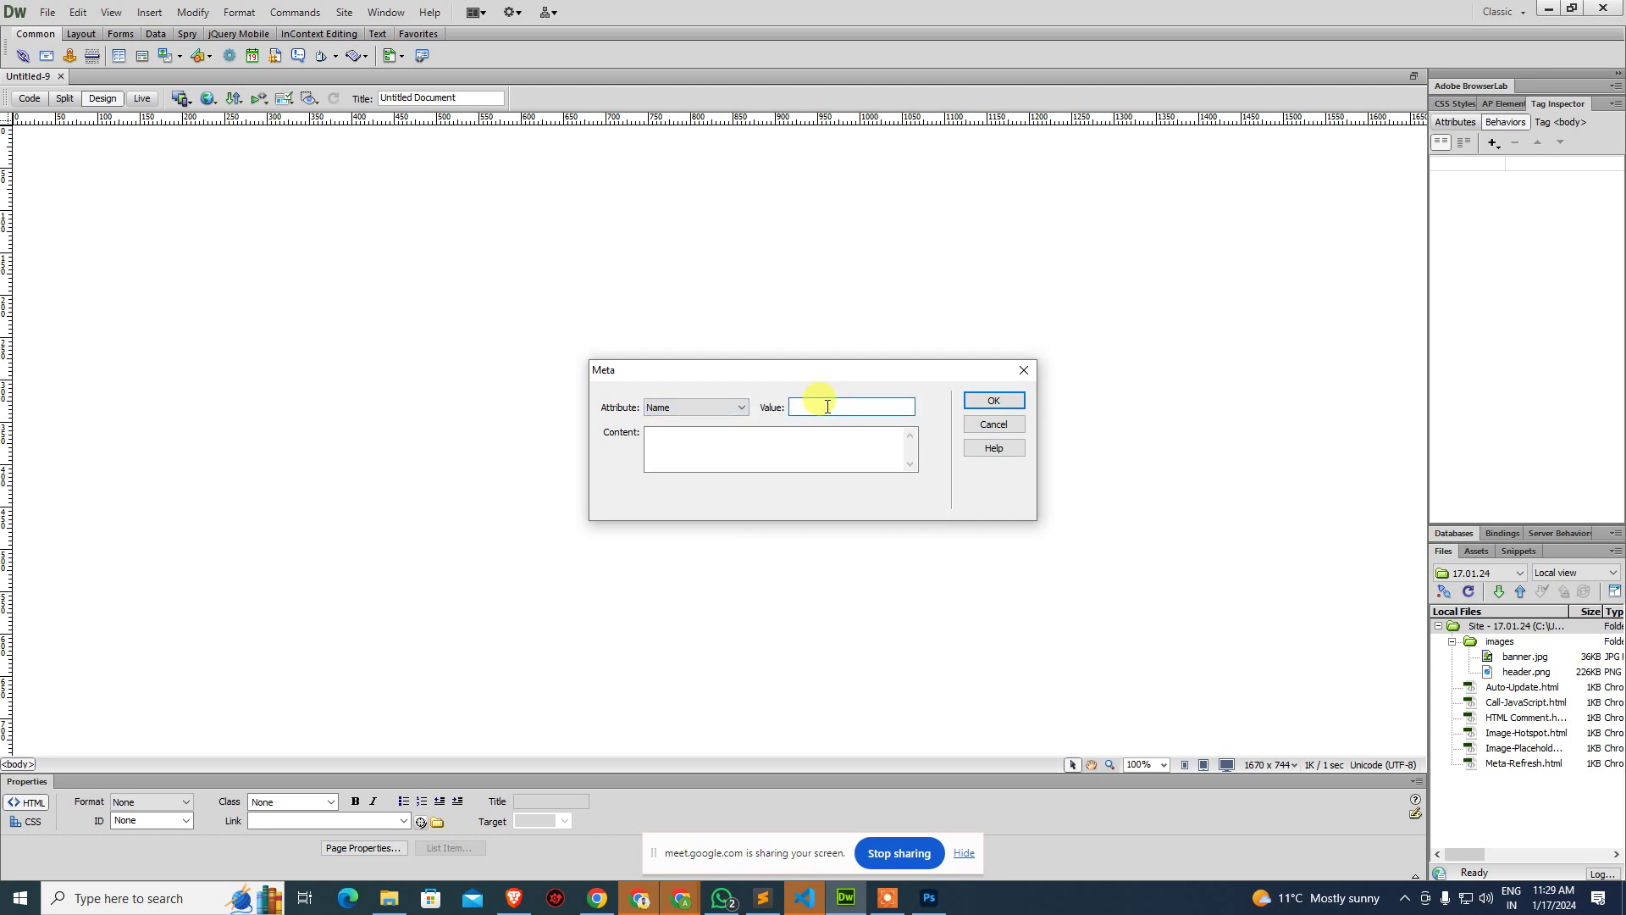
{"action": "left_click", "coordinate": [806, 454]}
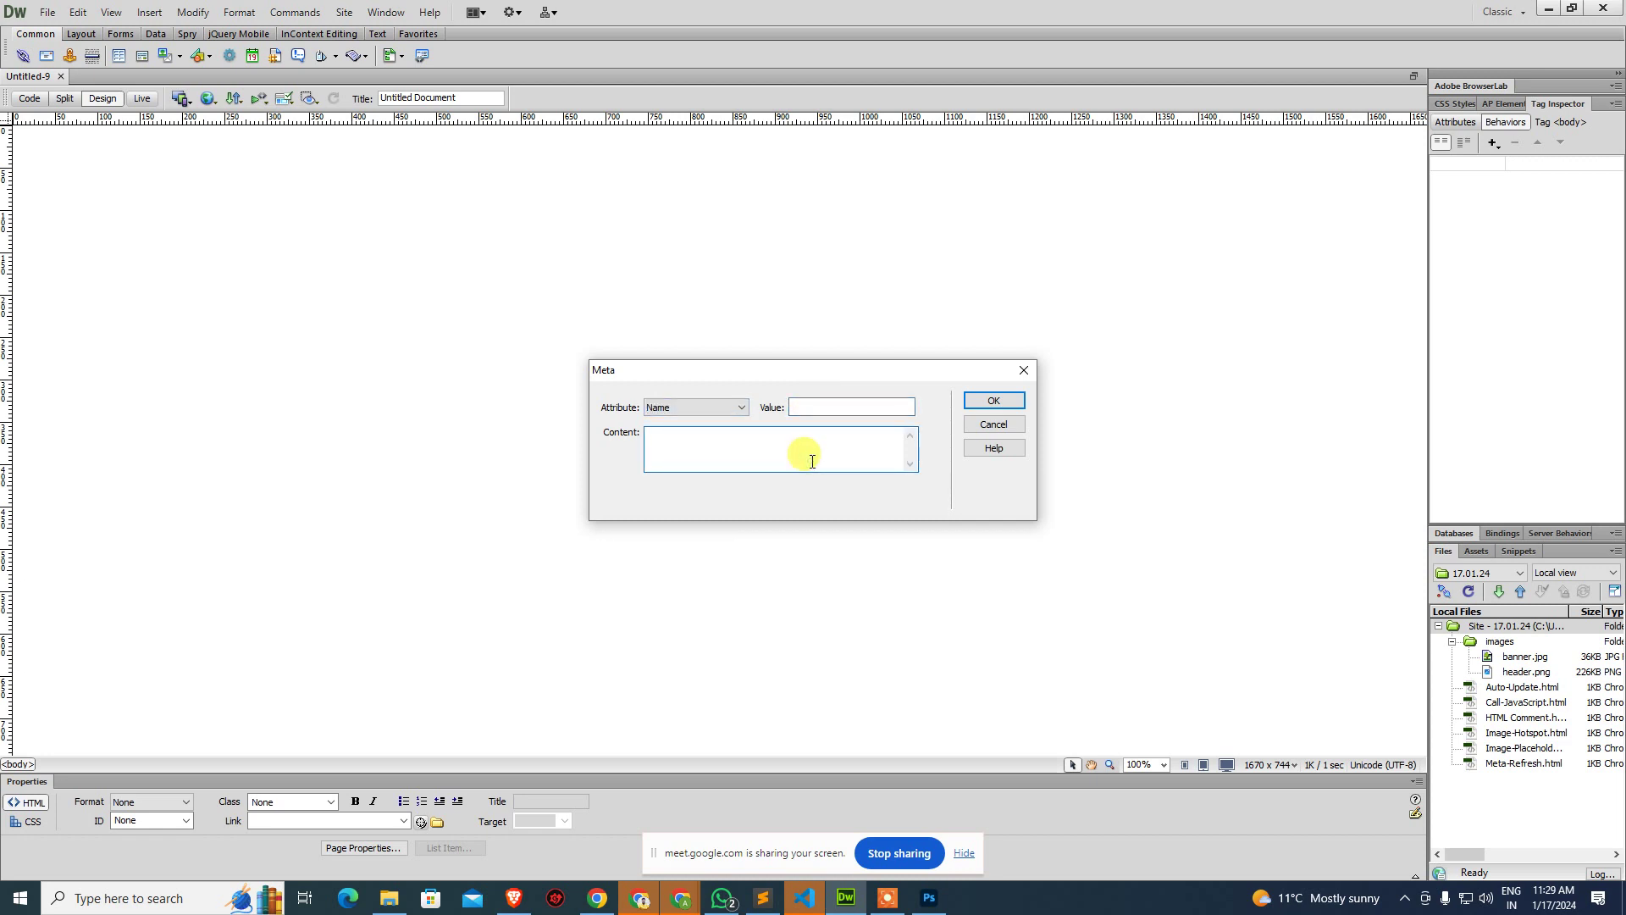
{"action": "left_click", "coordinate": [824, 401]}
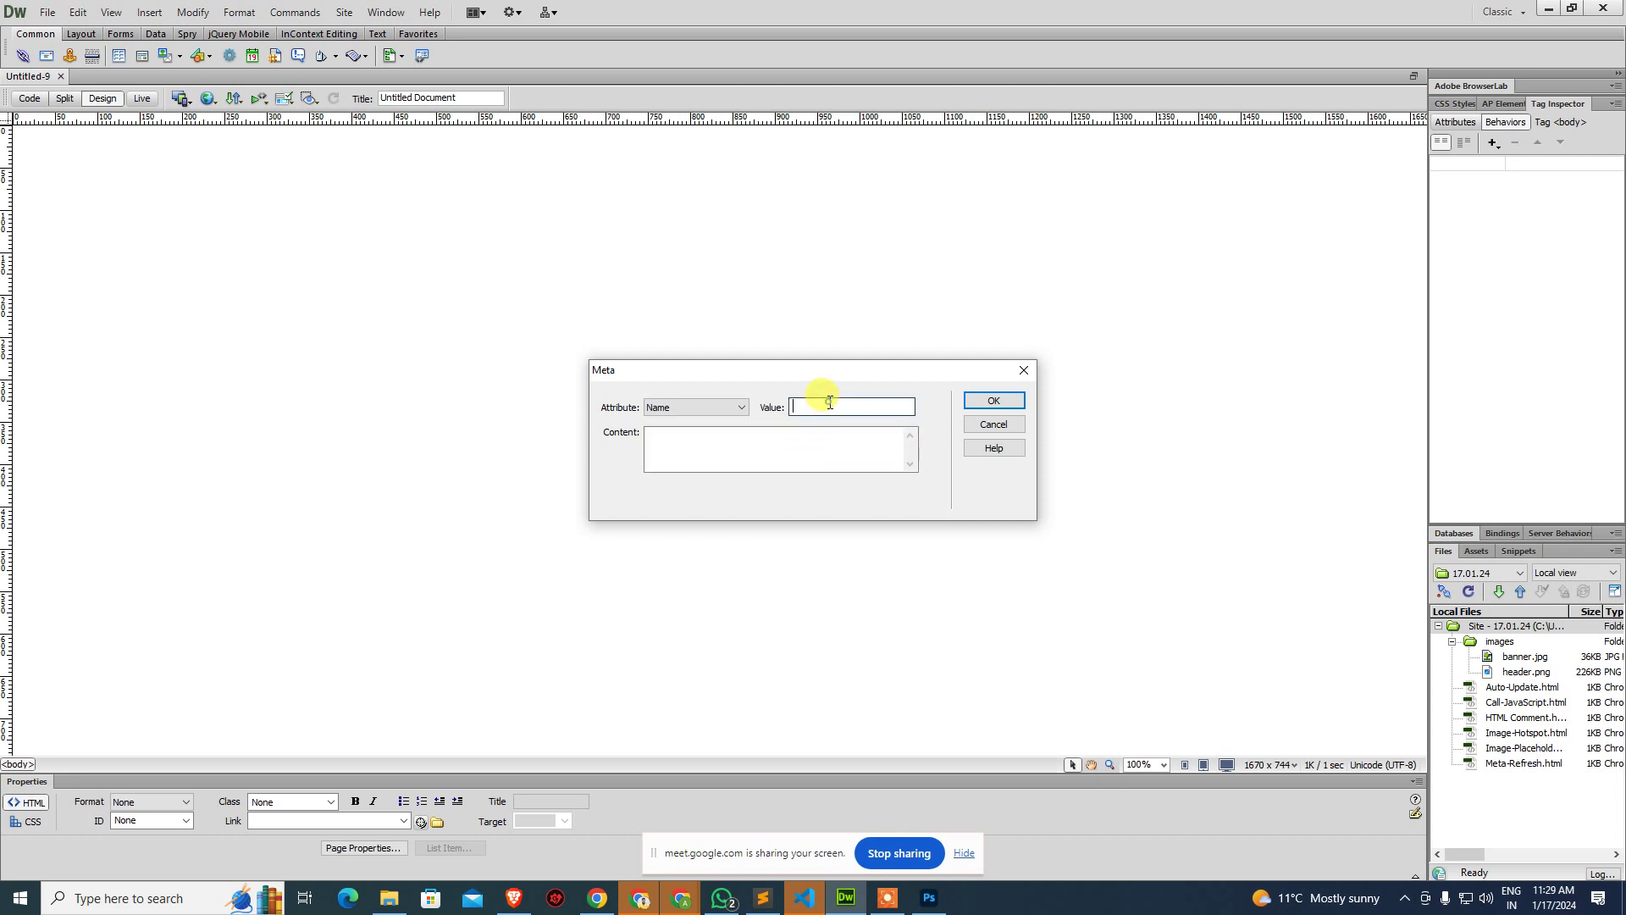
{"action": "left_click", "coordinate": [745, 449]}
{"action": "left_click", "coordinate": [887, 404]}
{"action": "left_click", "coordinate": [770, 454]}
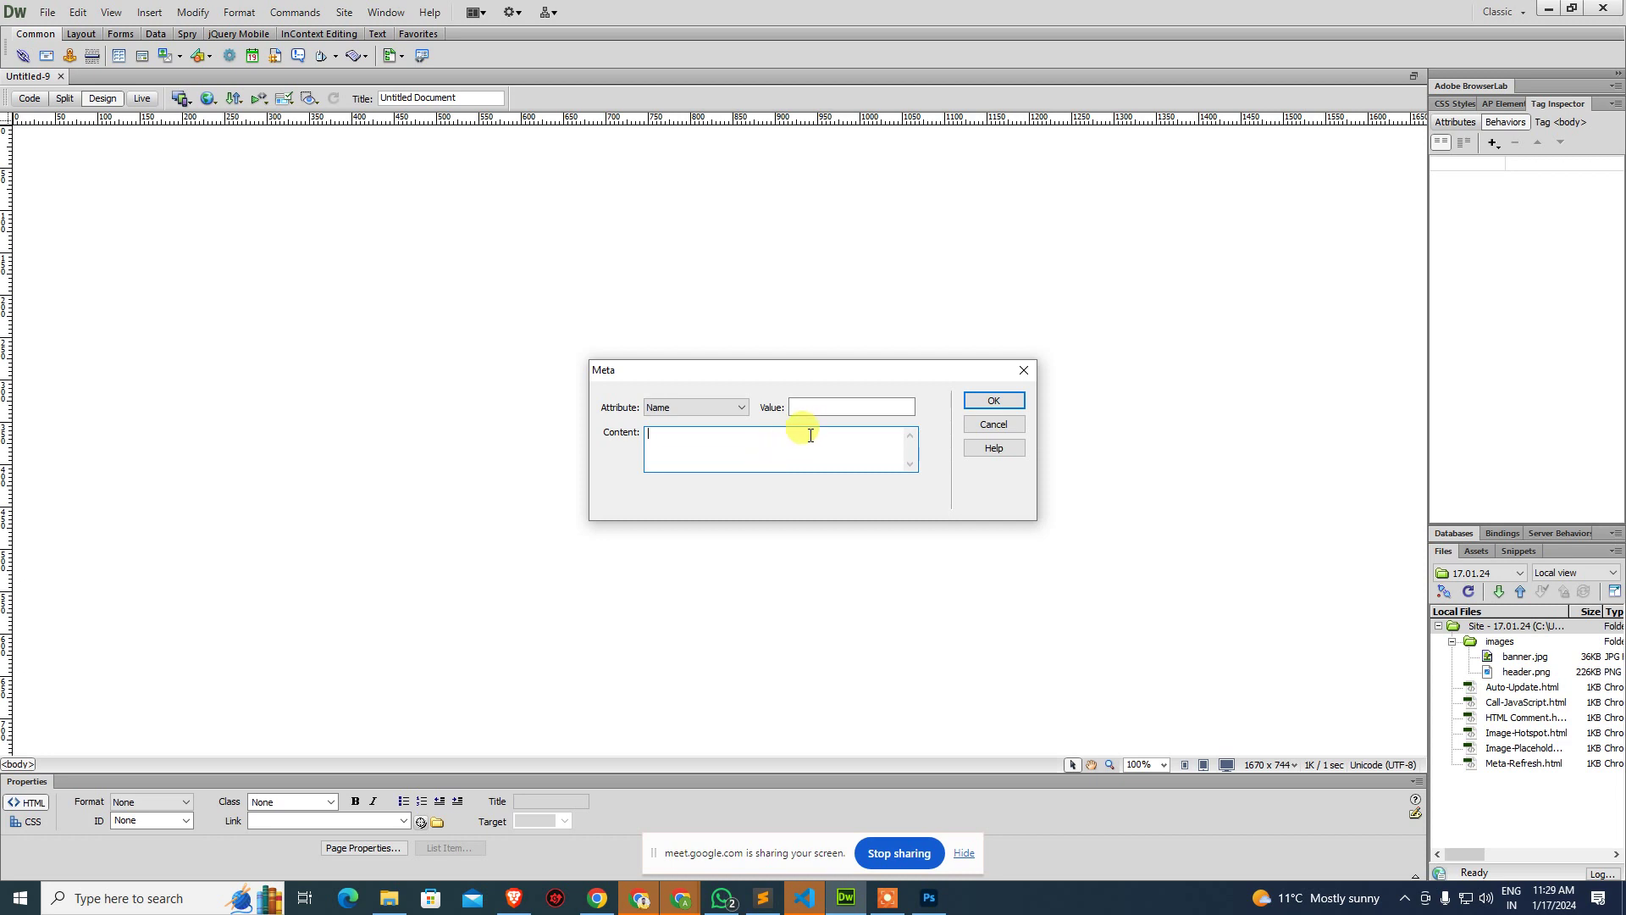
{"action": "left_click", "coordinate": [818, 408]}
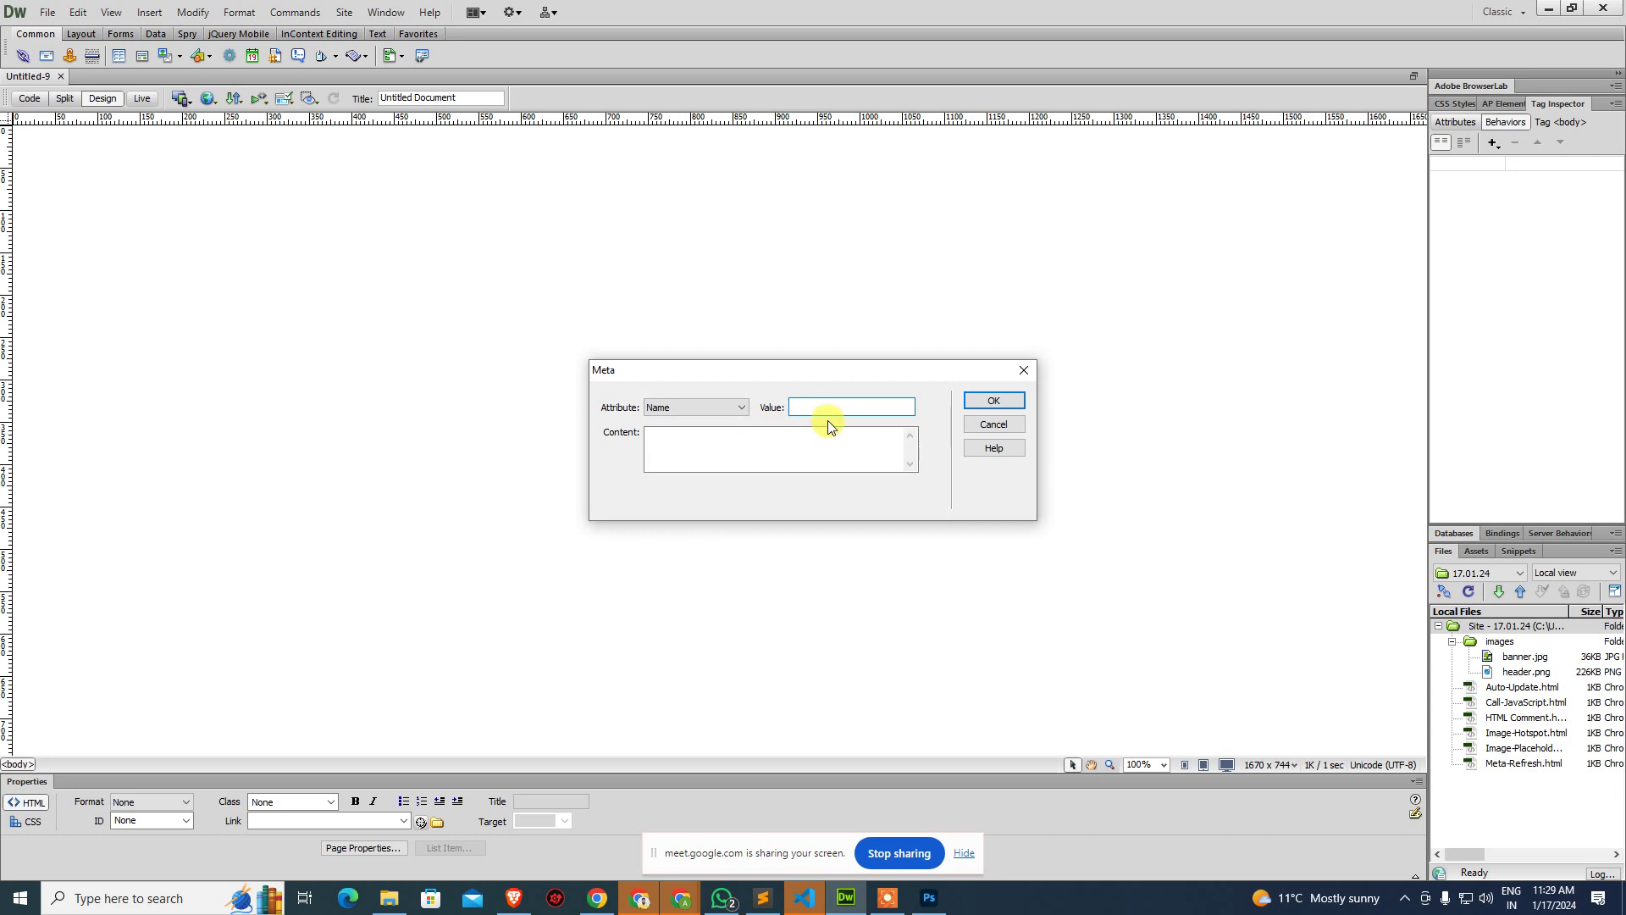
{"action": "key", "text": "Escape"}
Insert a Keywords meta tag containing "2D Animation, 3D Animation" and review its content in the page code.
{"action": "left_click", "coordinate": [335, 56]}
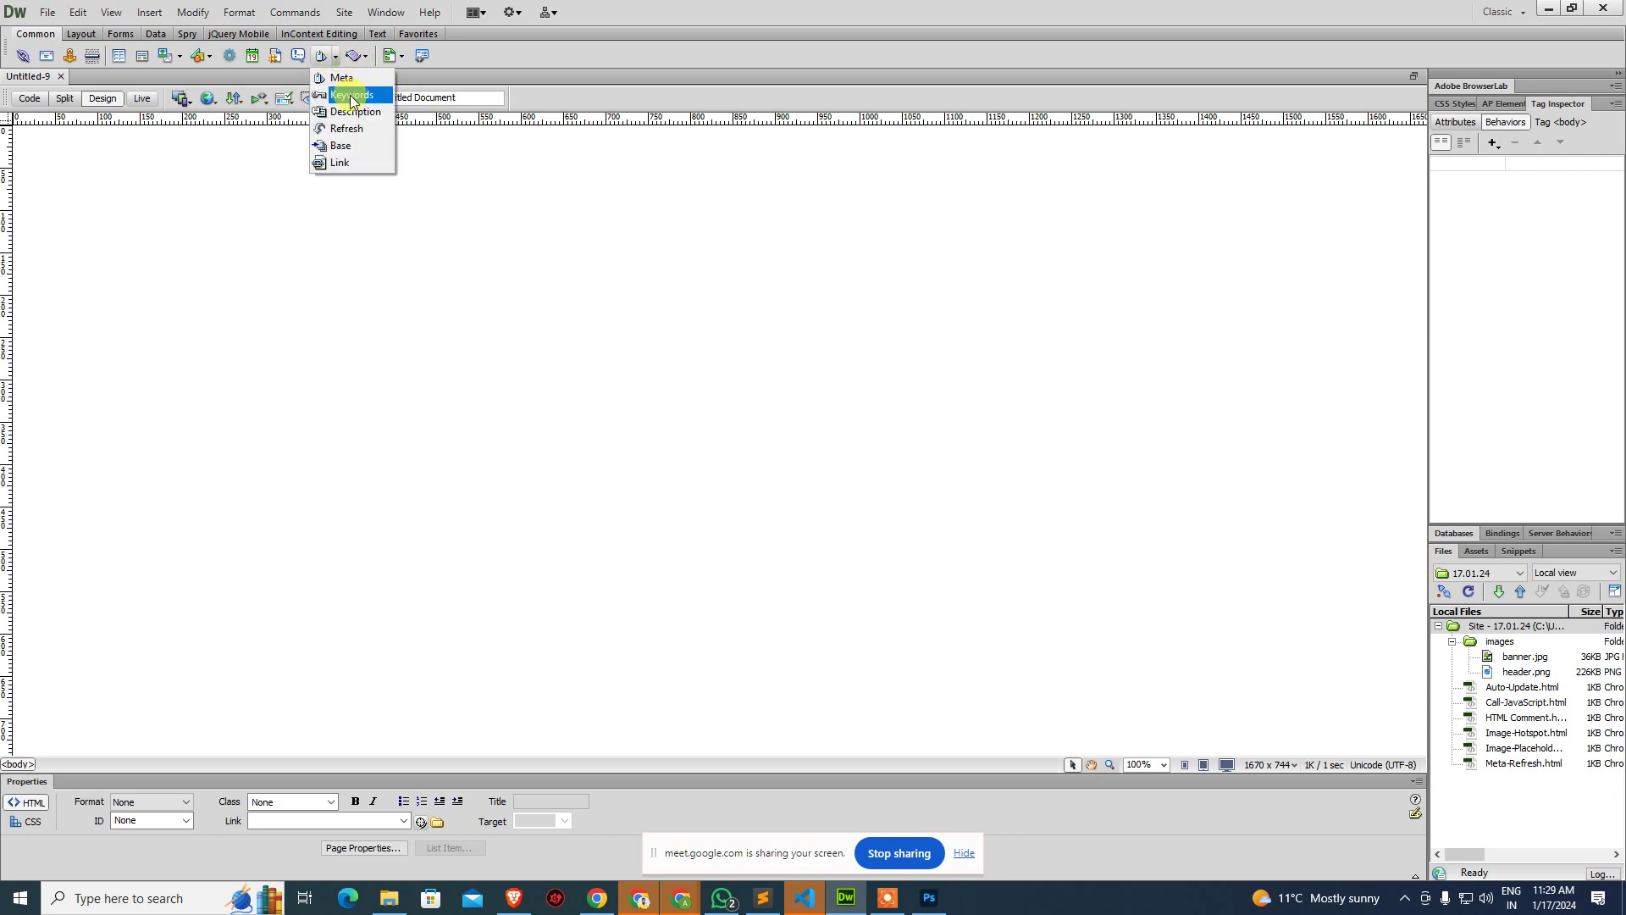
{"action": "left_click", "coordinate": [355, 101]}
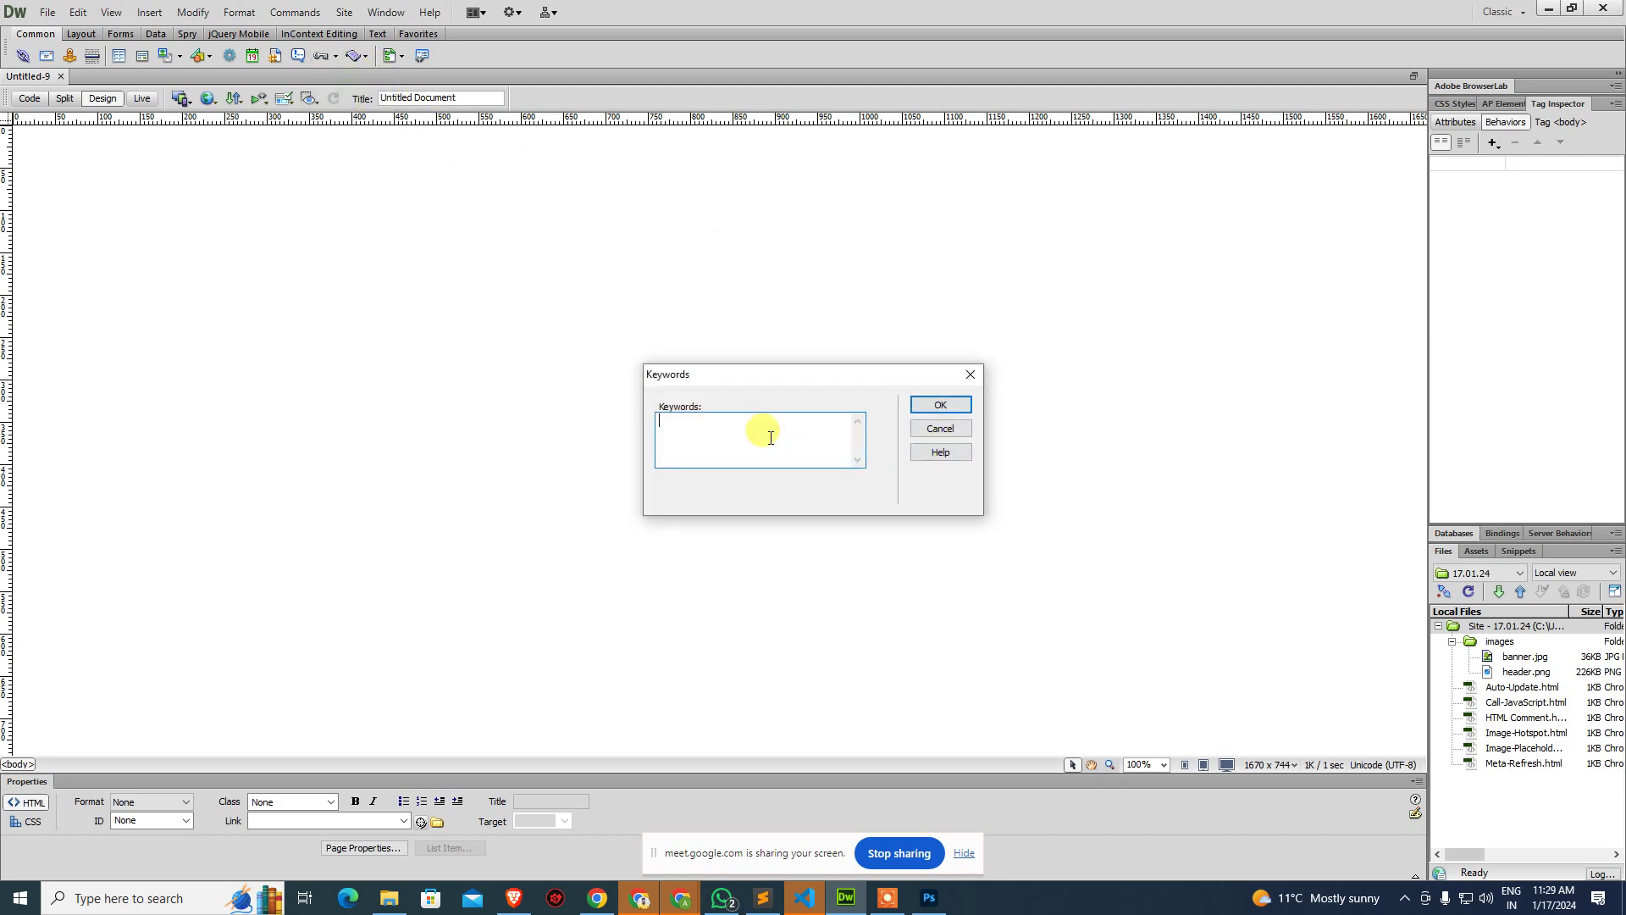
{"action": "type", "text": "2D Animation, 3D Animation"}
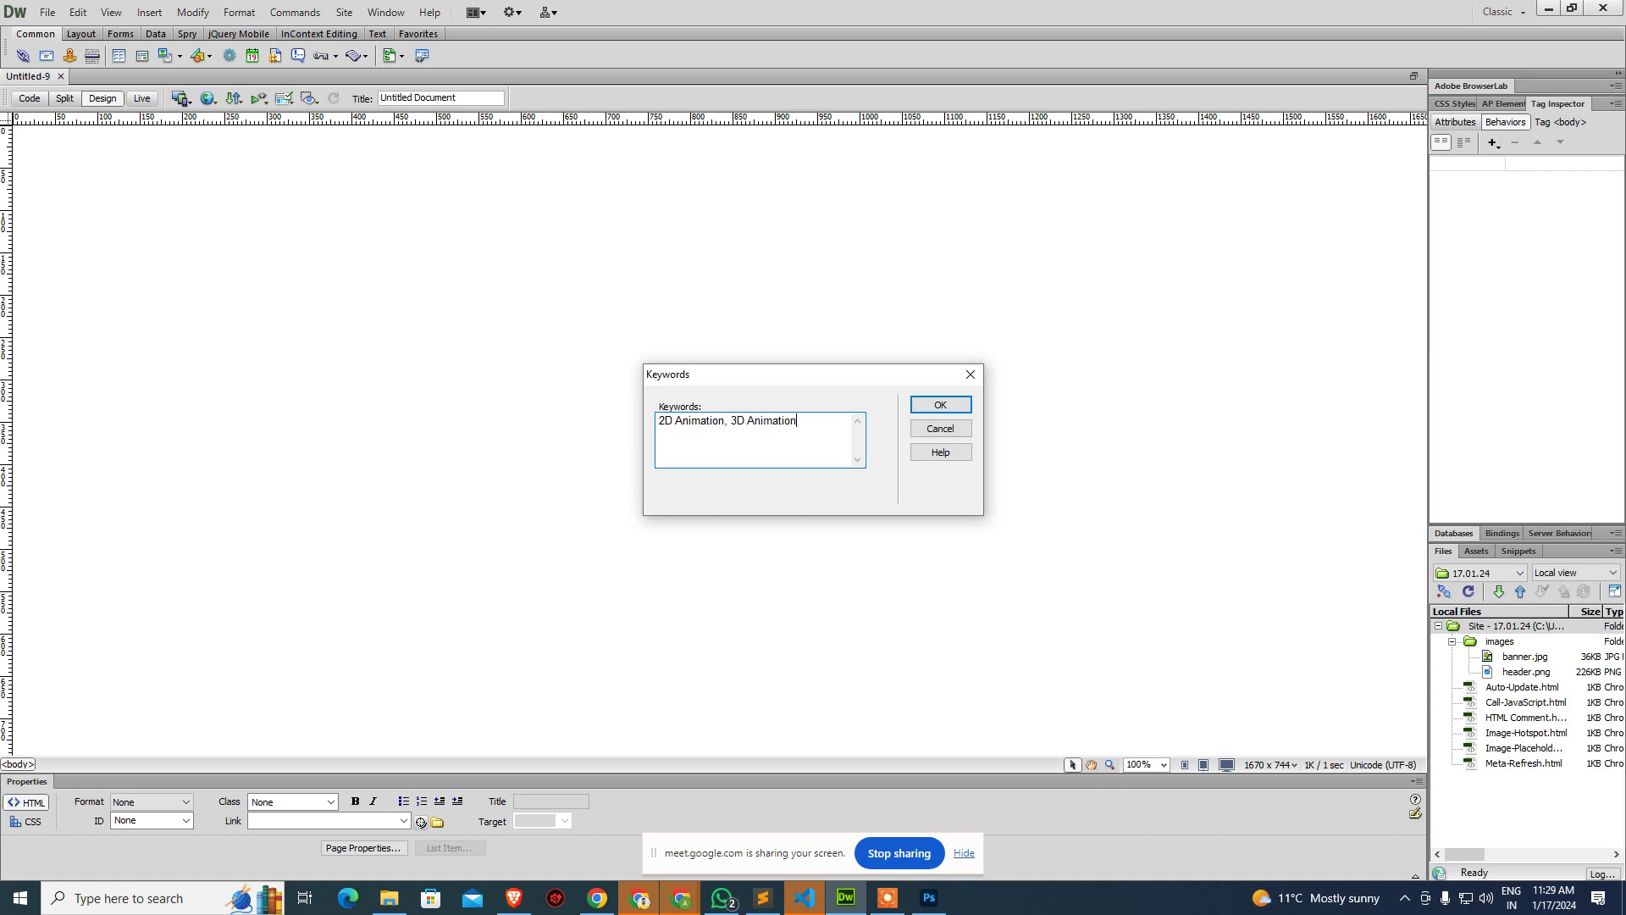
{"action": "left_click", "coordinate": [923, 402]}
{"action": "key", "text": "ctrl+grave"}
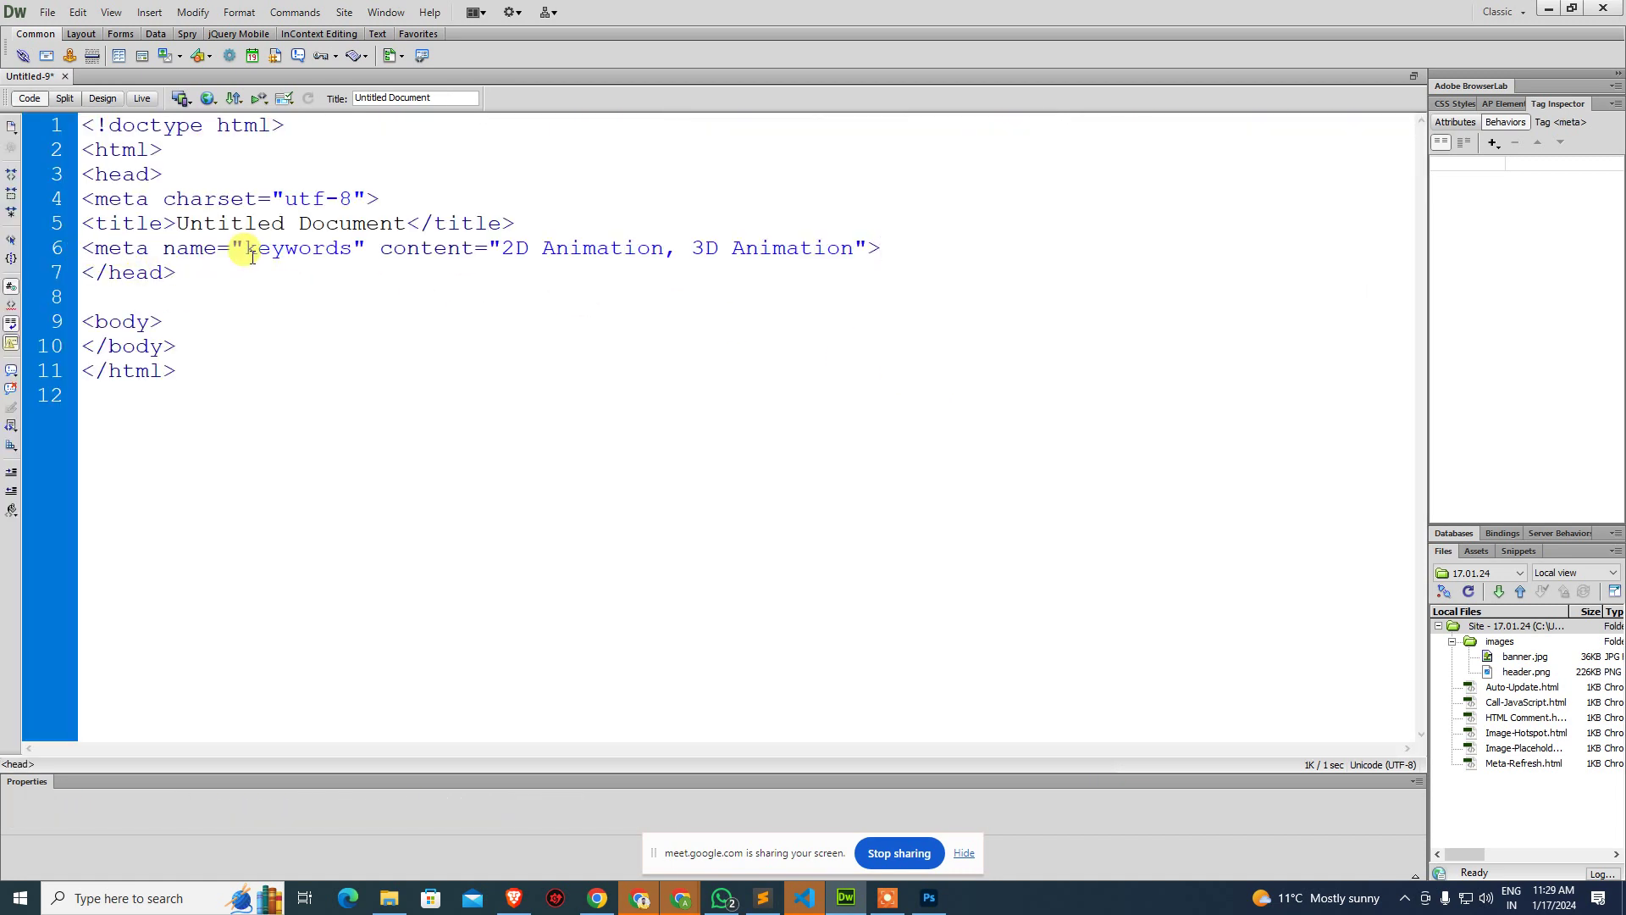
{"action": "left_click_drag", "start_coordinate": [515, 250], "coordinate": [851, 254]}
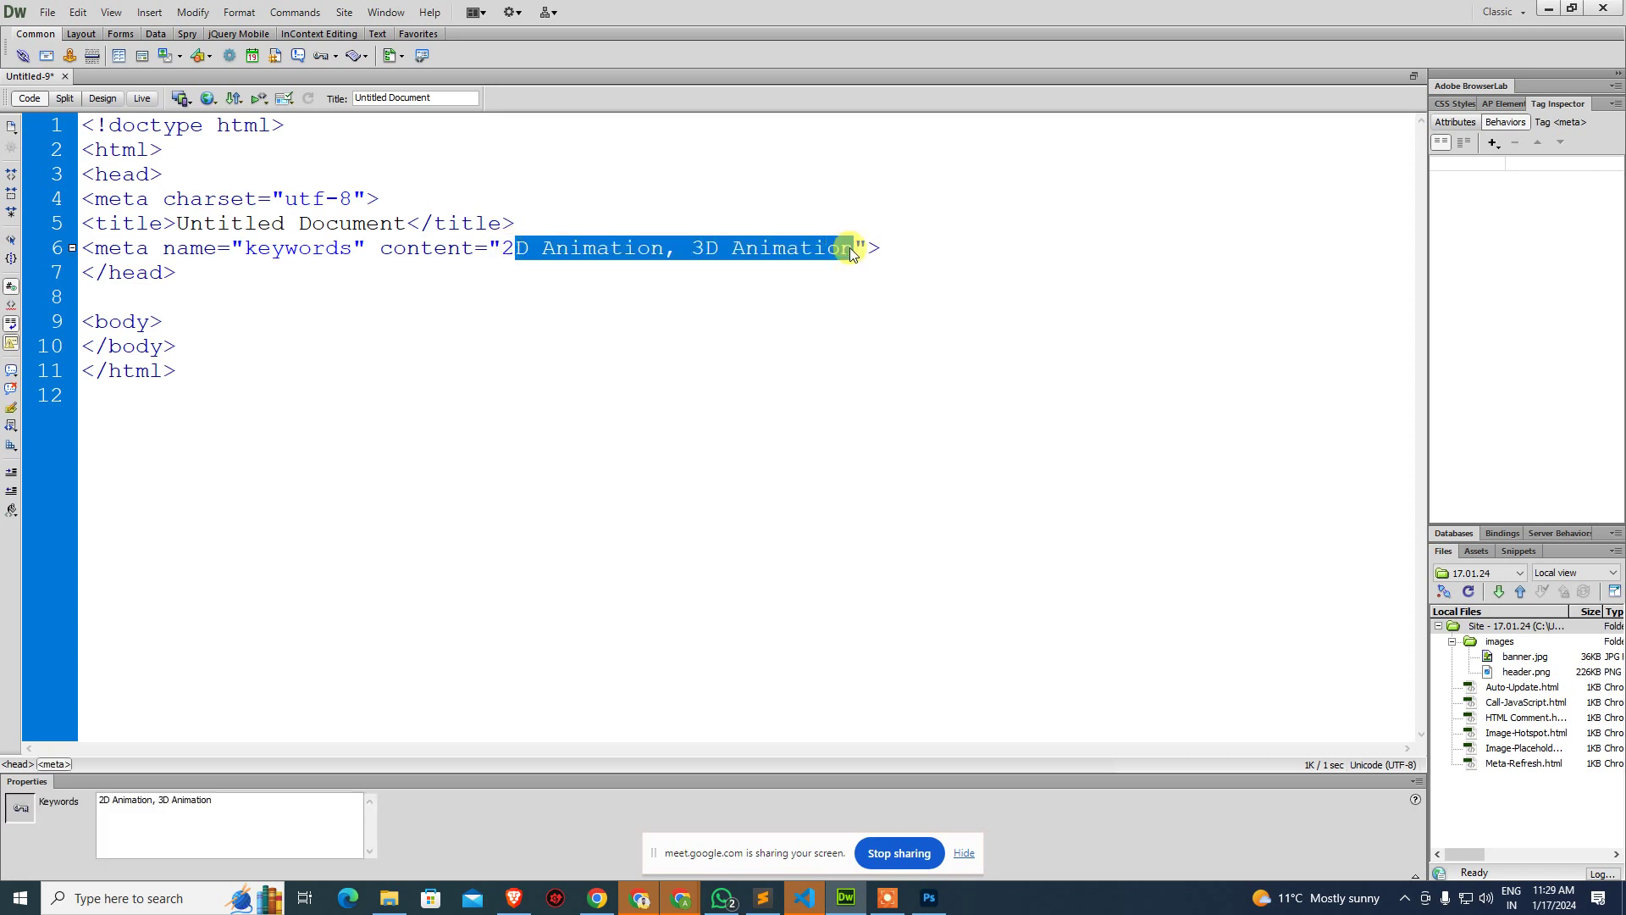
{"action": "left_click", "coordinate": [983, 252]}
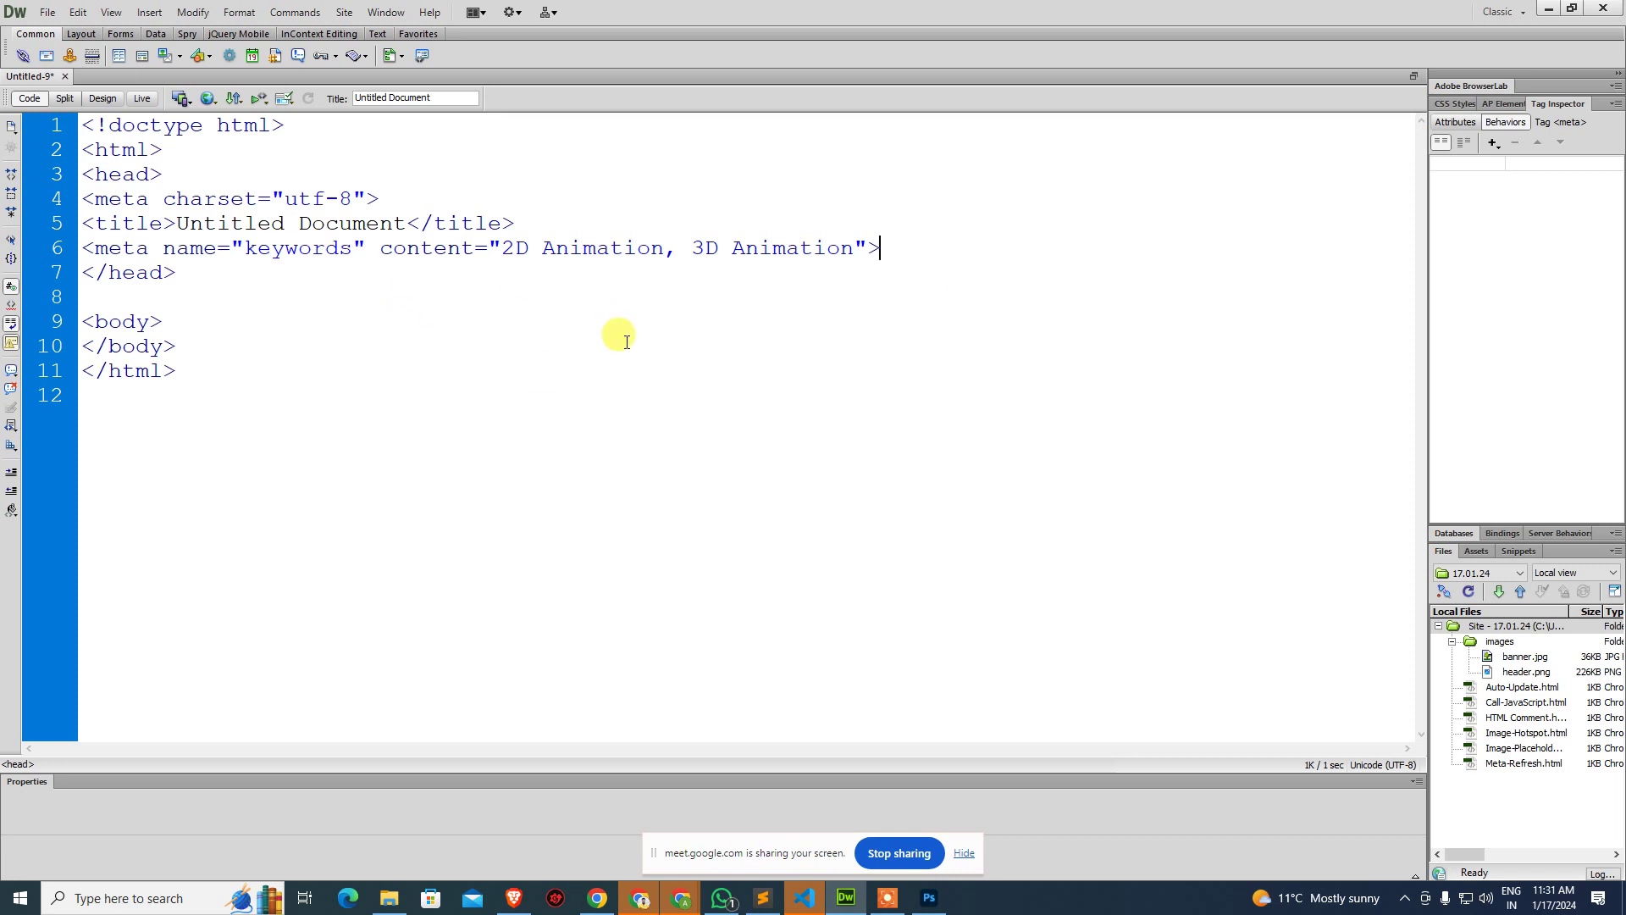
Save the page as Meta-Keywords in the 17.01.24 folder.
{"action": "key", "text": "ctrl+s"}
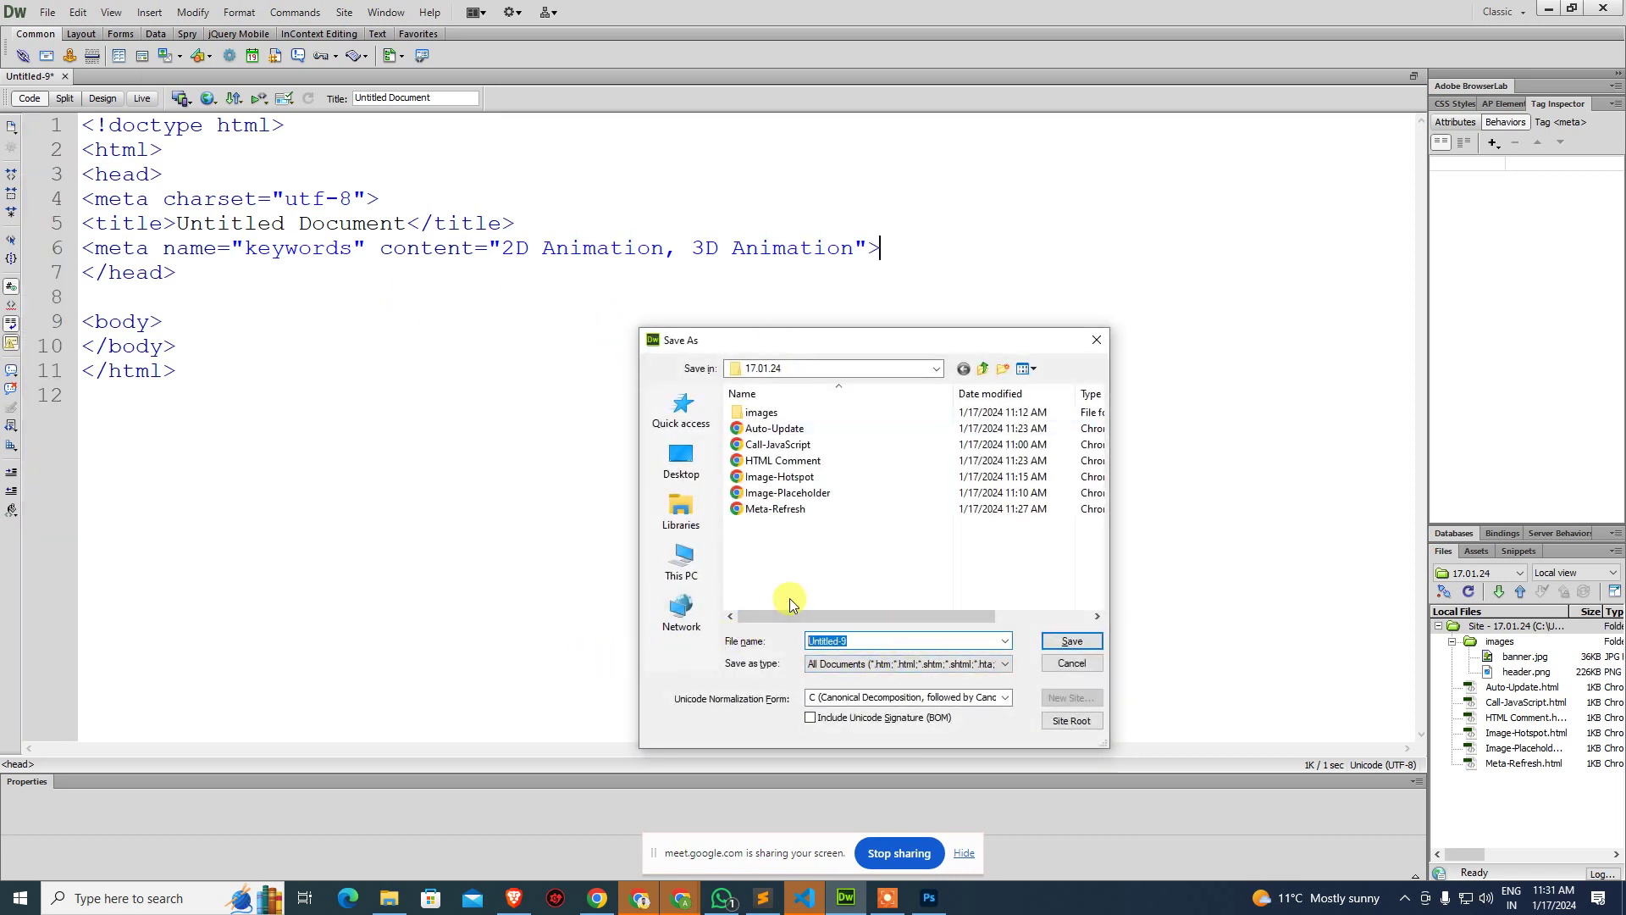
{"action": "type", "text": "SE"}
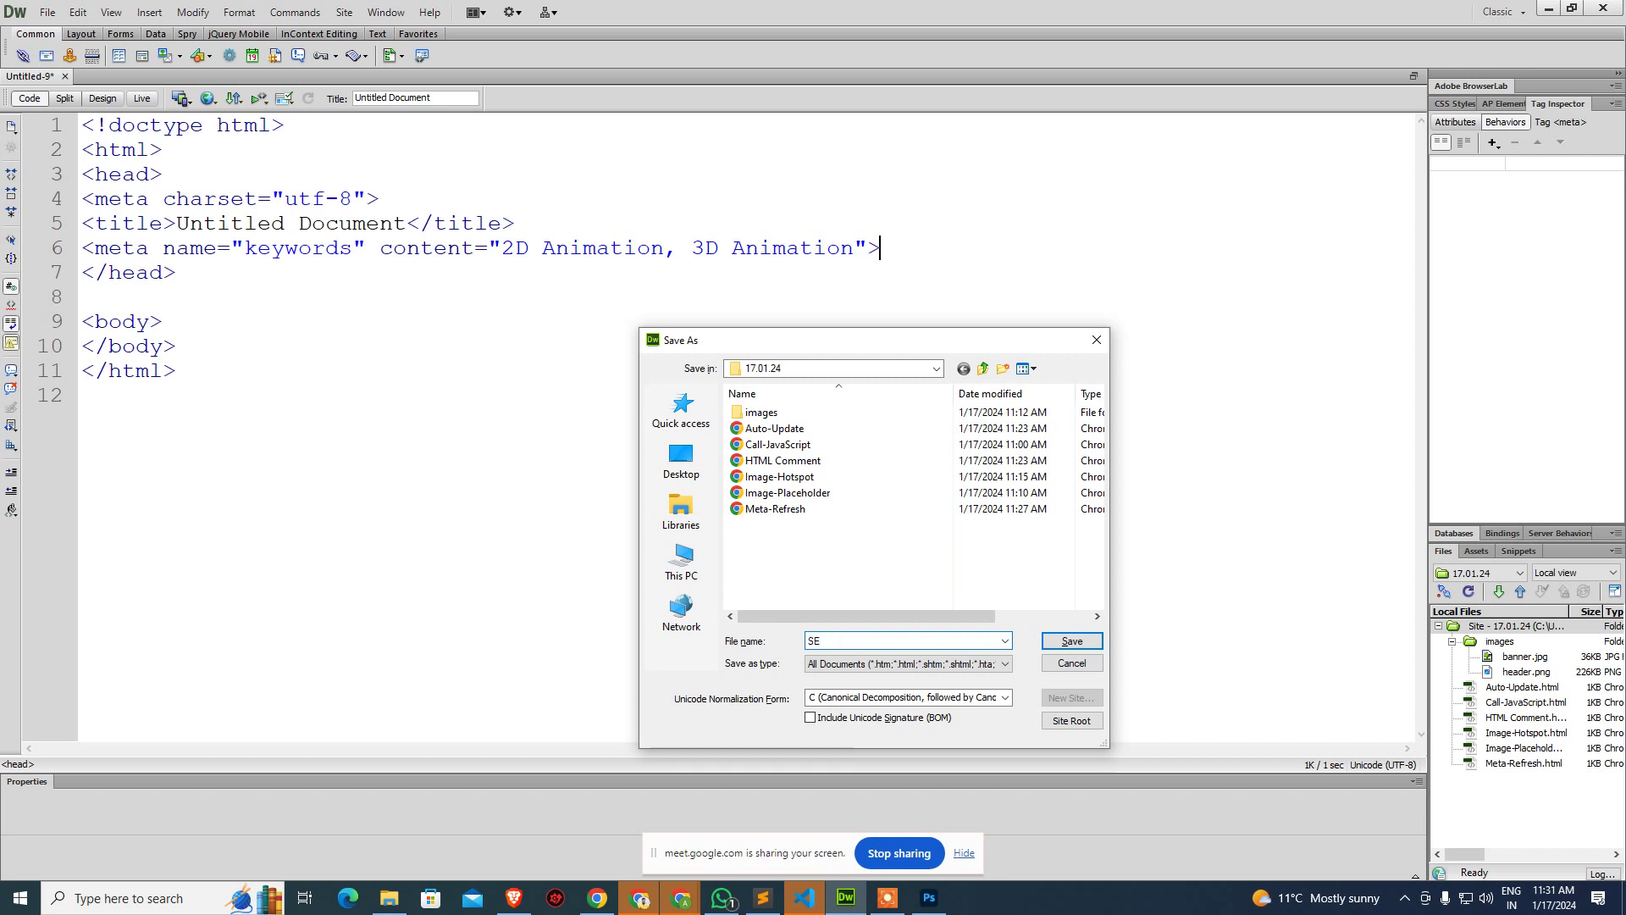
{"action": "type", "text": "Meta"}
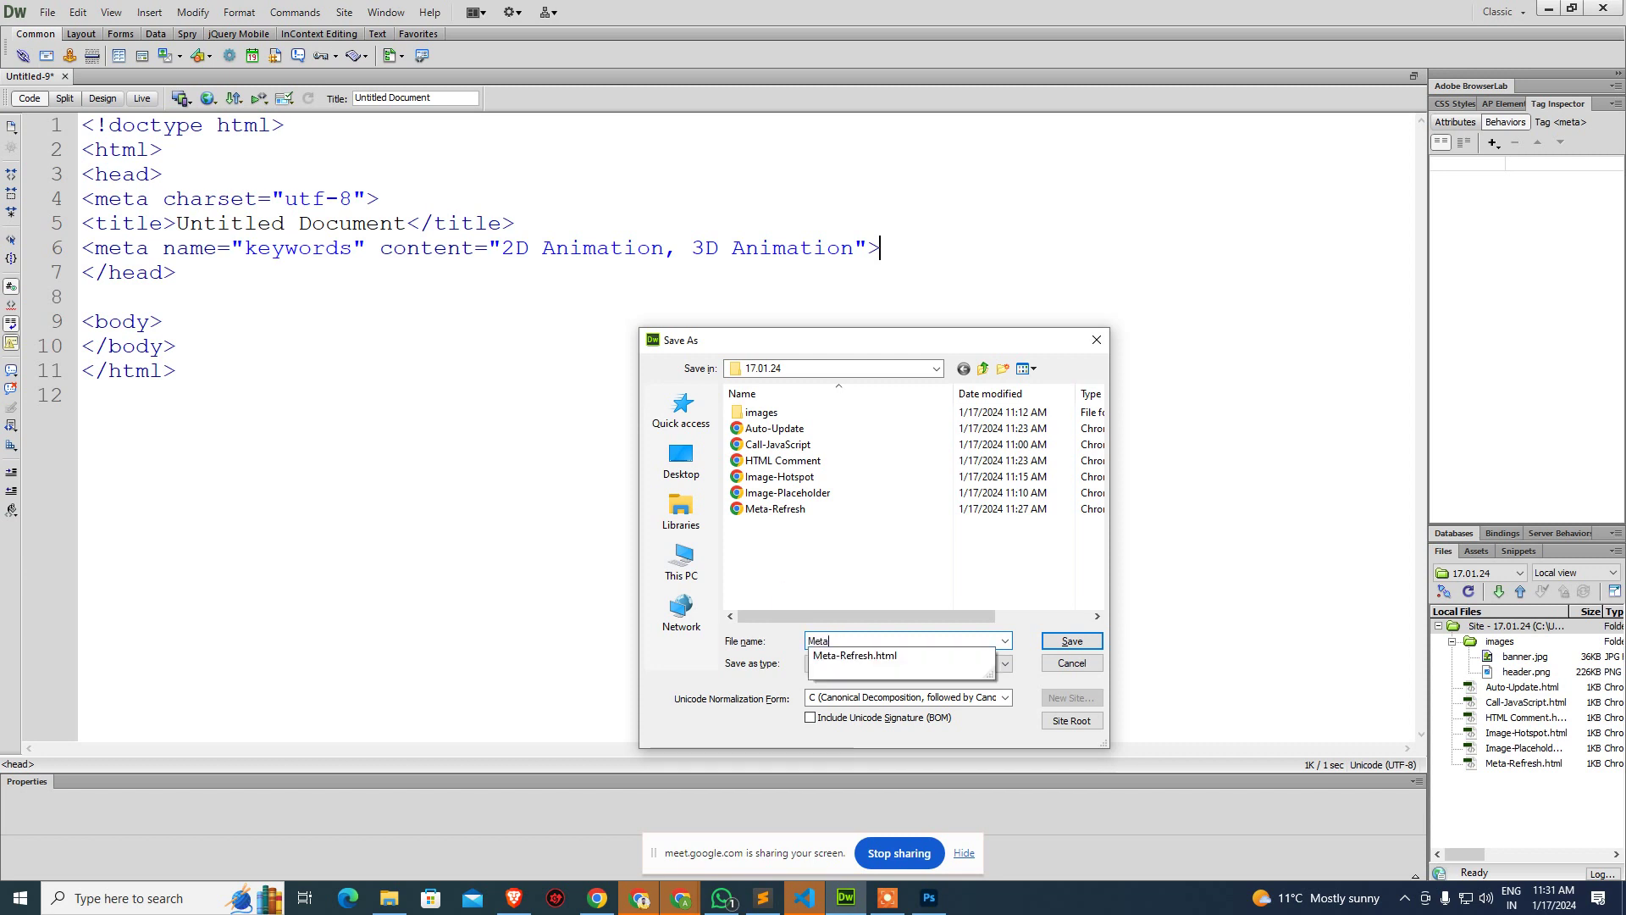
{"action": "type", "text": "-Keywords"}
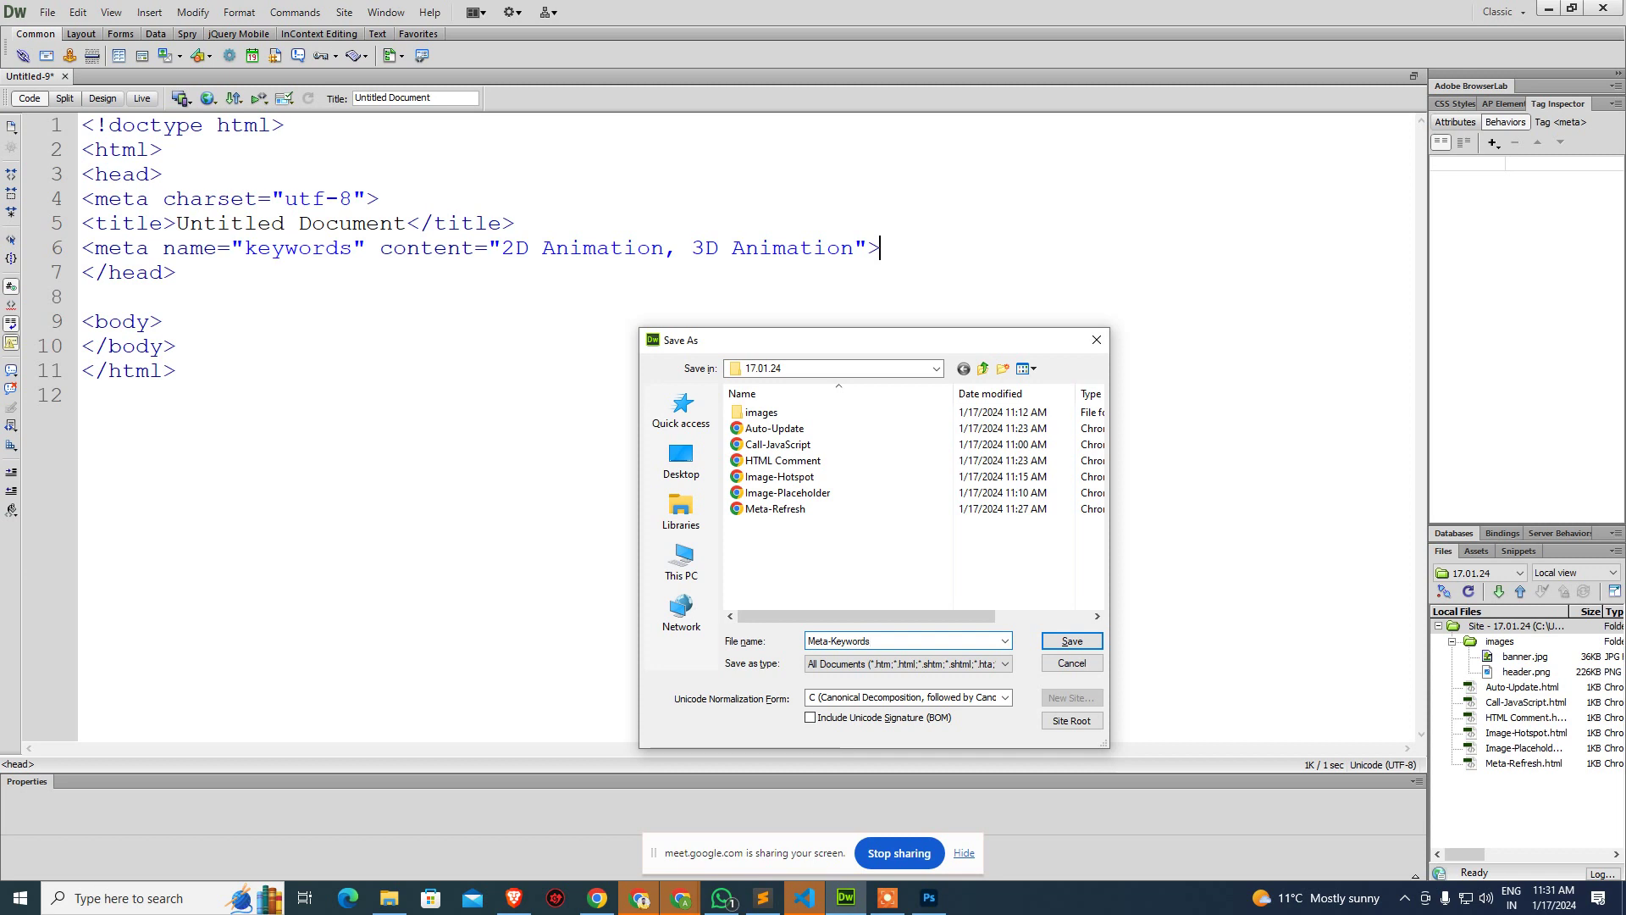
{"action": "key", "text": "Return"}
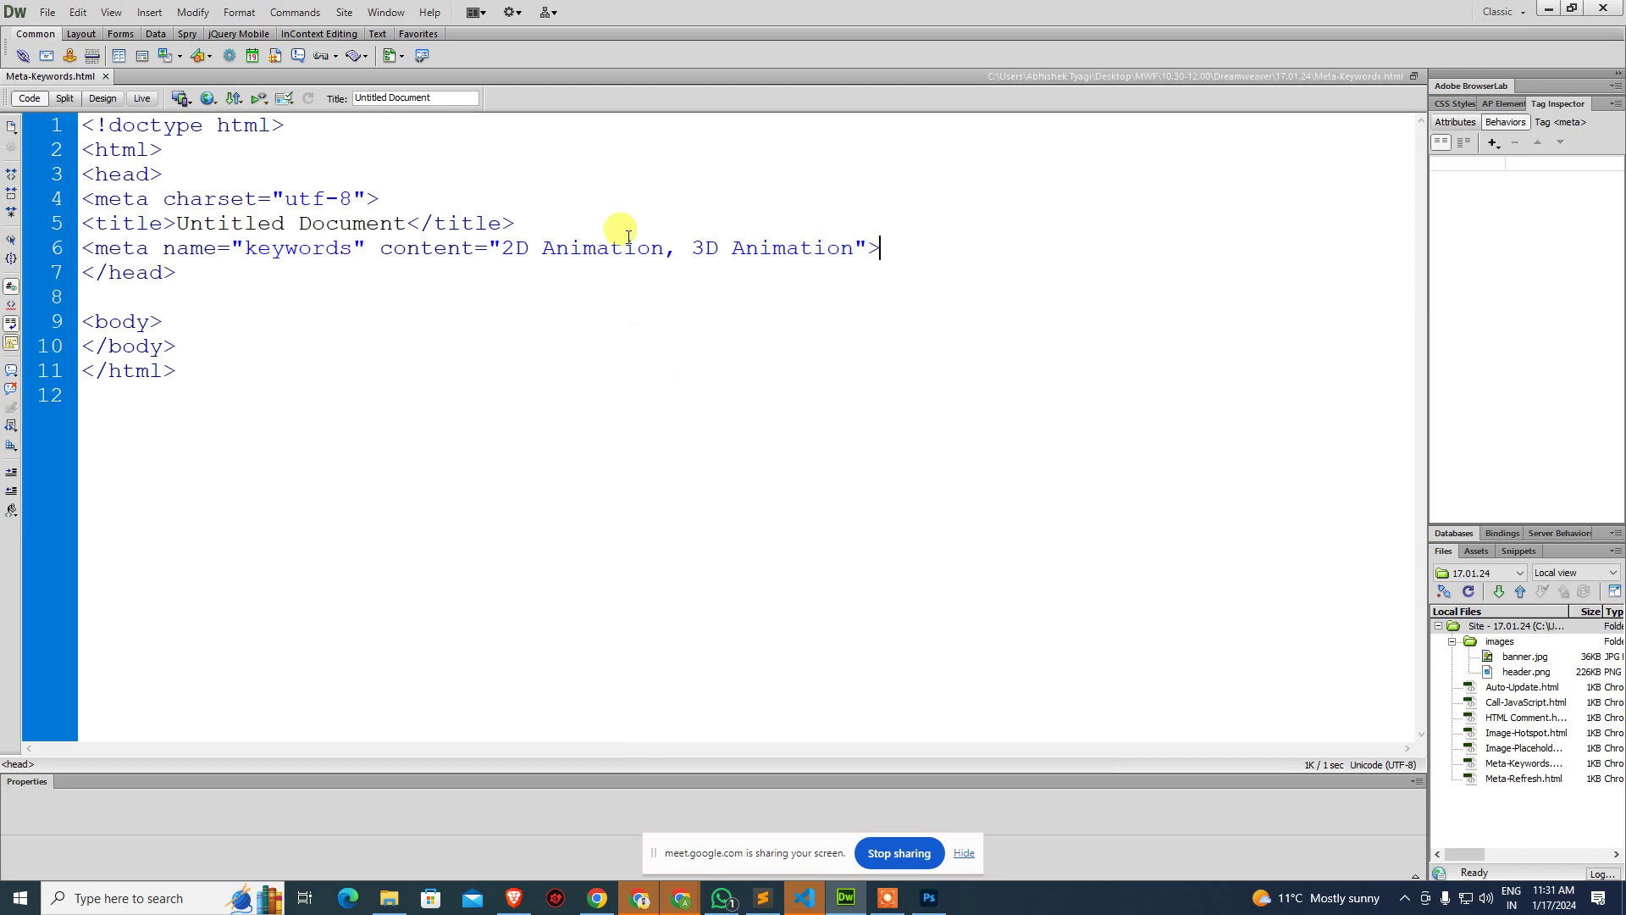
Start inserting a Description meta tag after the keywords tag.
{"action": "left_click", "coordinate": [365, 56]}
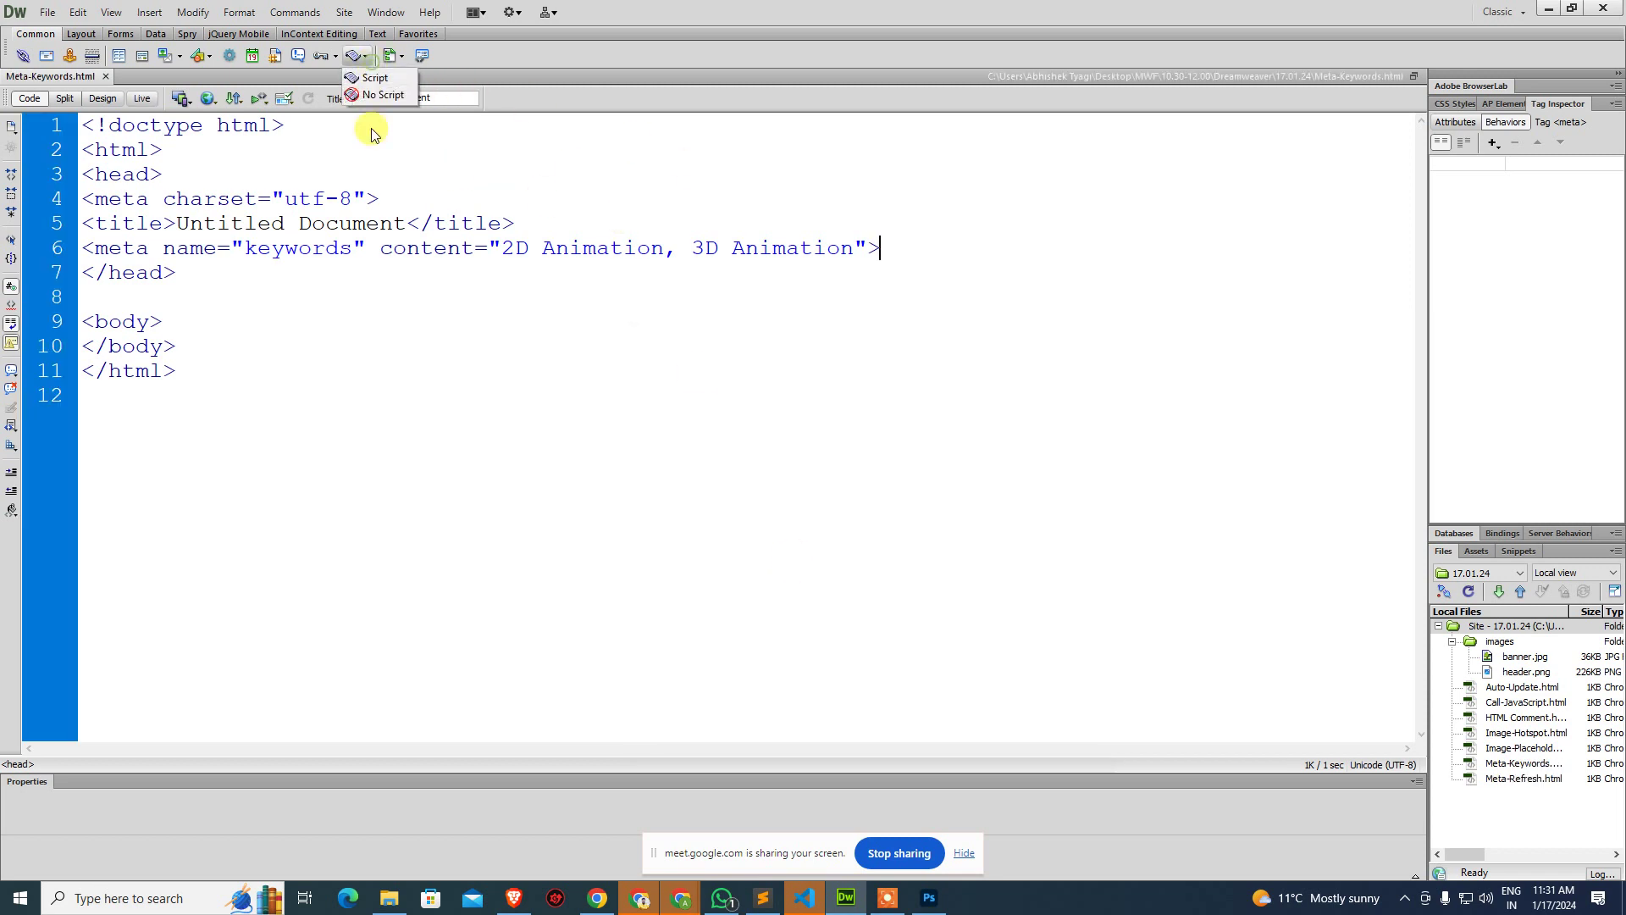
{"action": "left_click", "coordinate": [335, 56]}
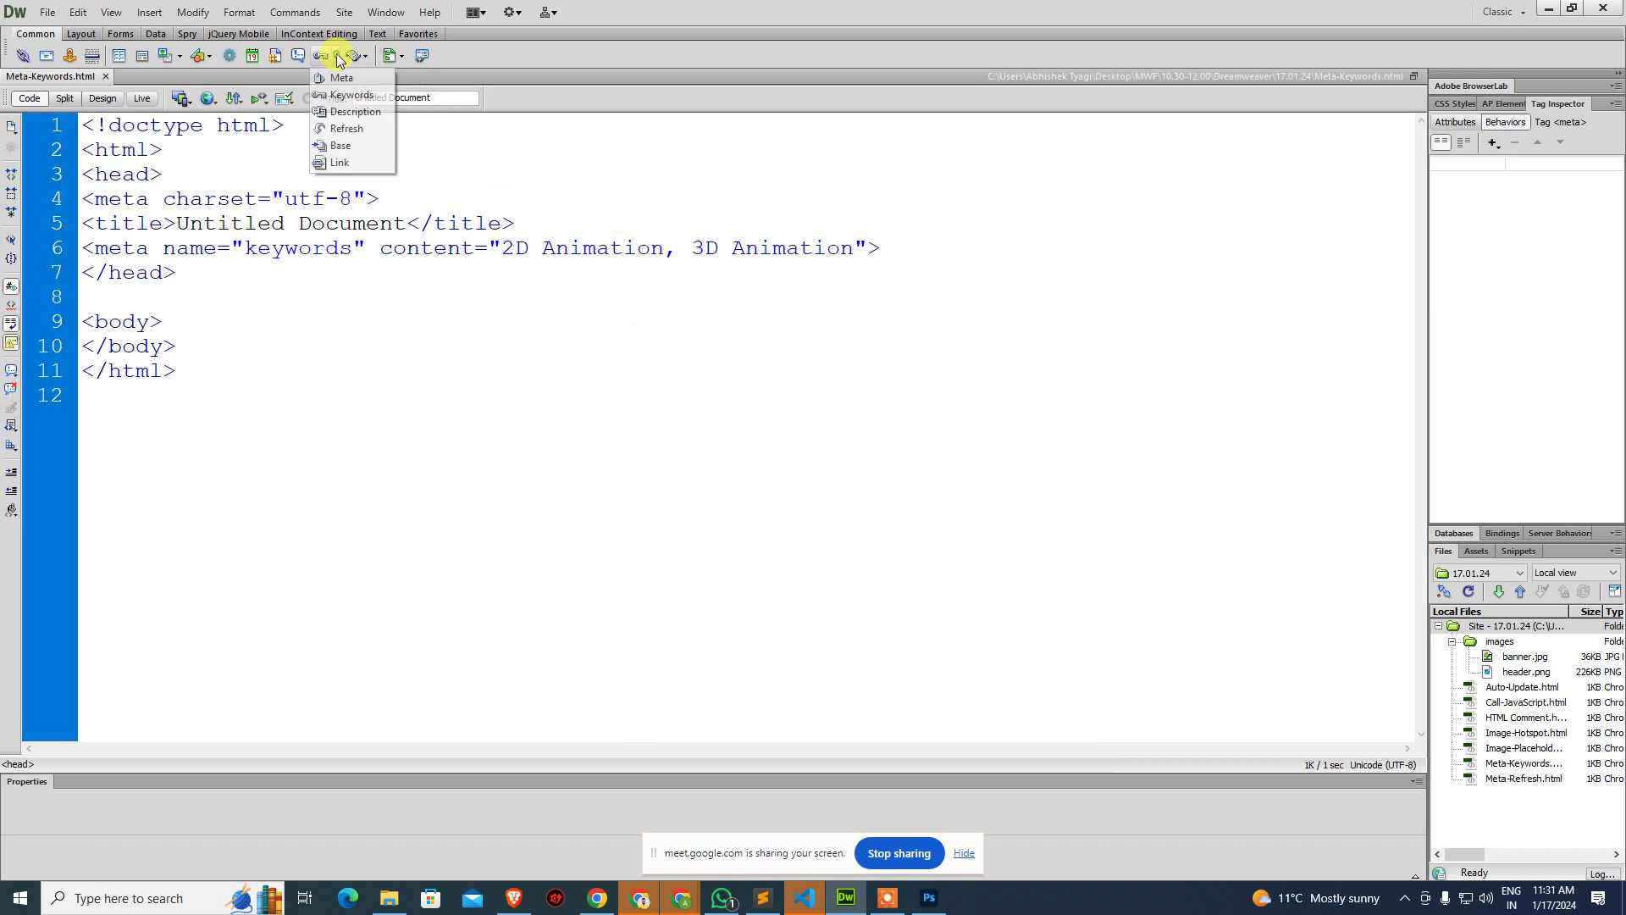
{"action": "left_click", "coordinate": [345, 114]}
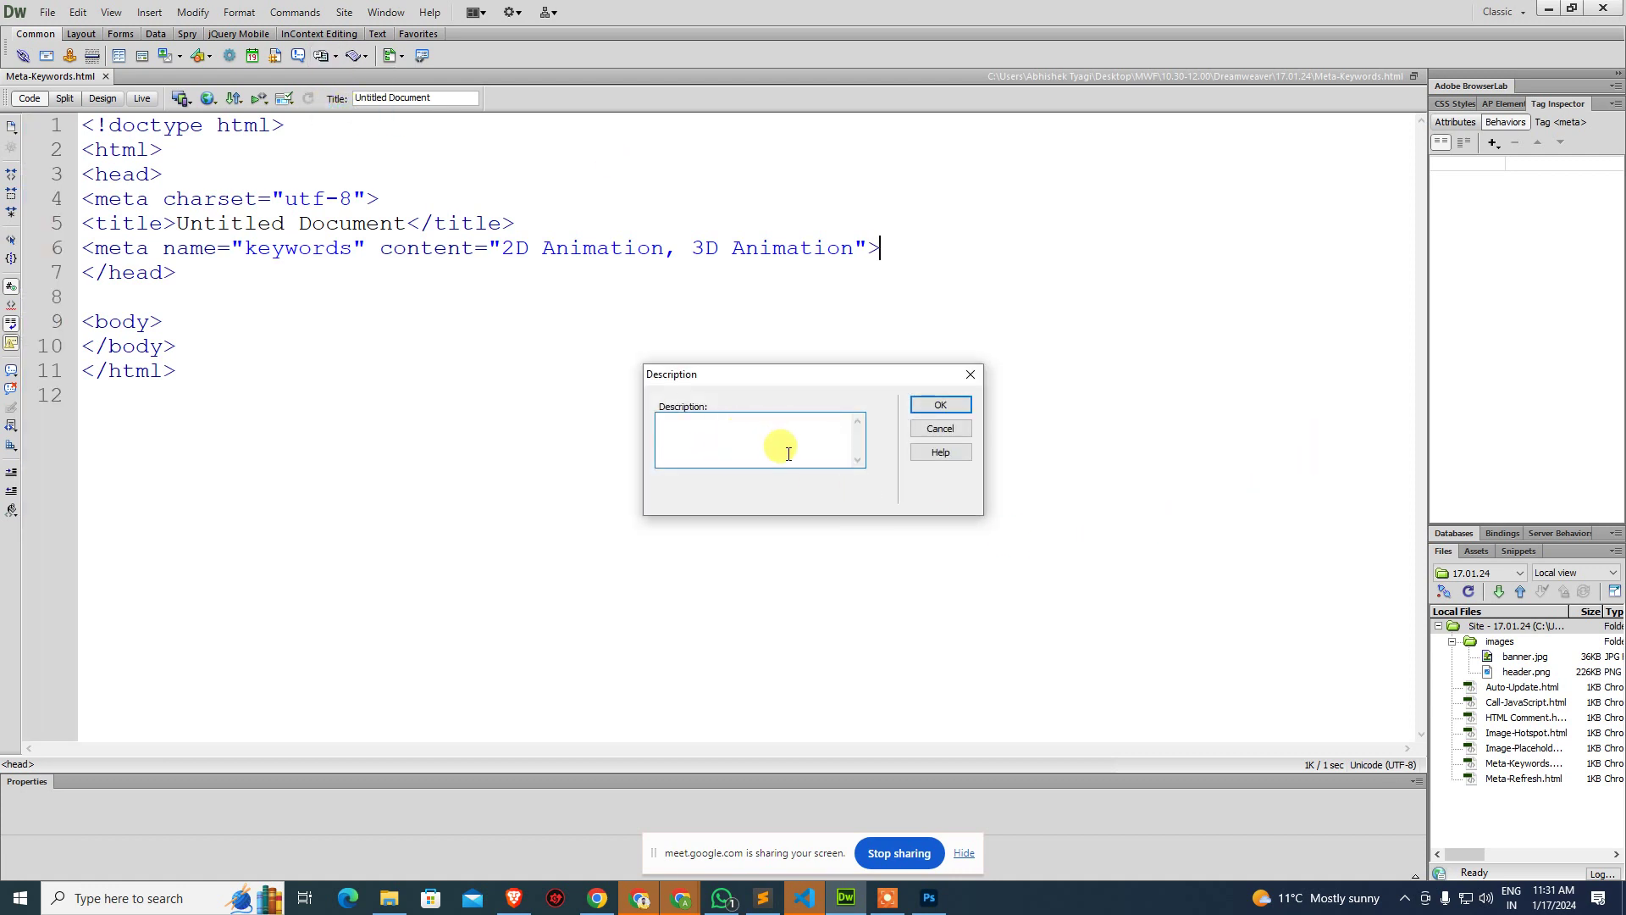
Switch to Chrome, search Google for "arena animation" and copy the first result's description up to "graphic design".
{"action": "mouse_move", "coordinate": [667, 895]}
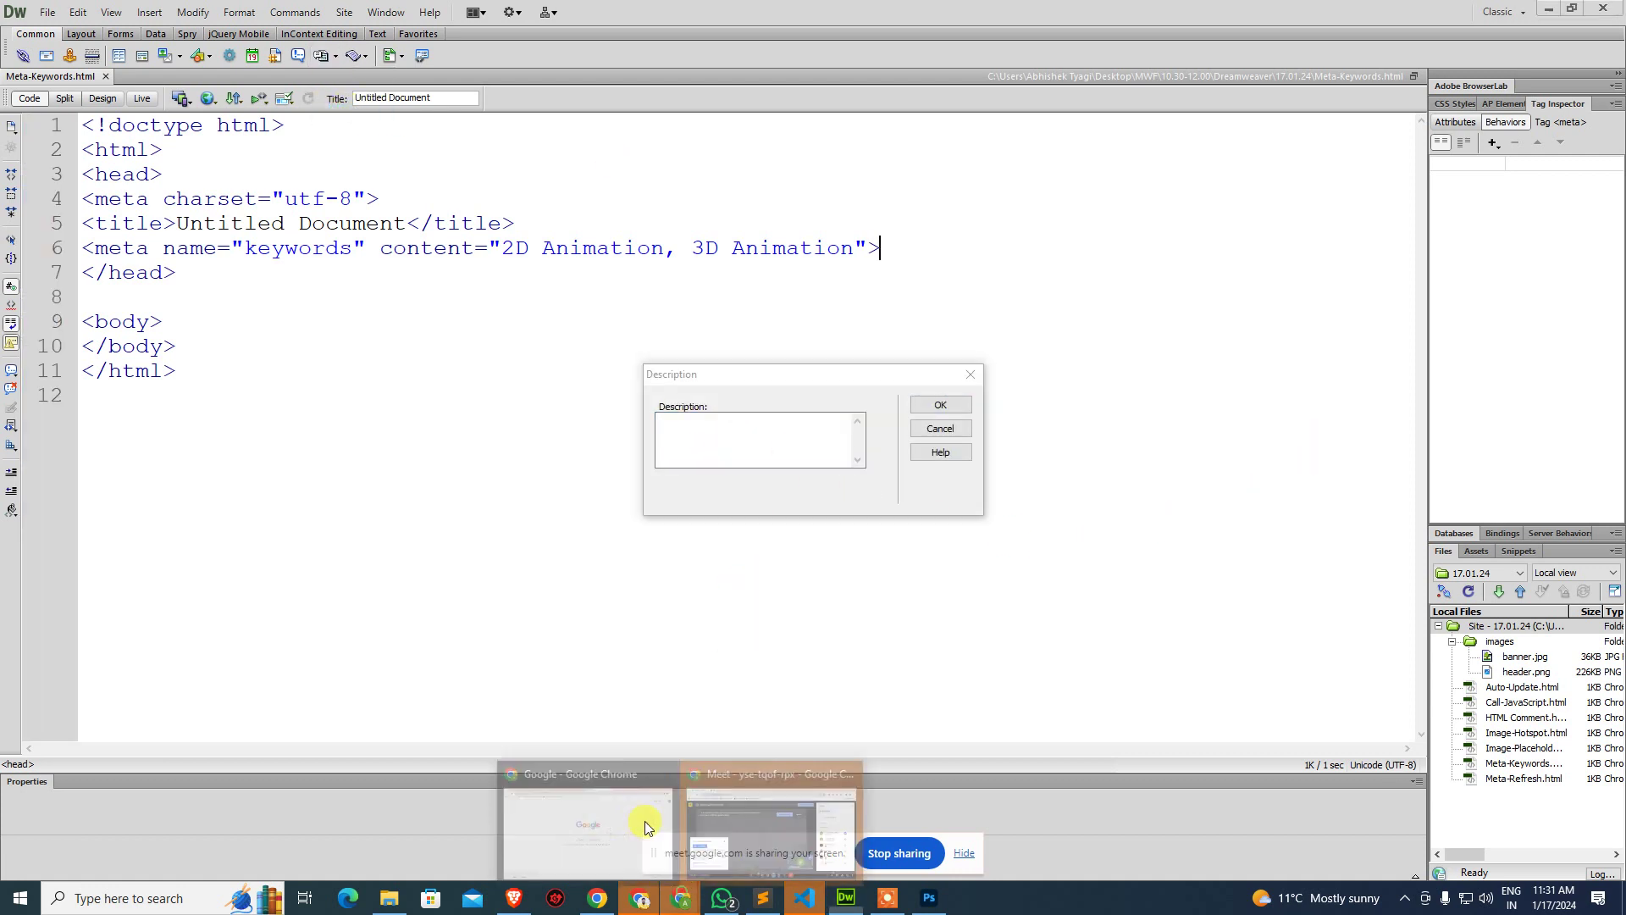
{"action": "left_click", "coordinate": [647, 827]}
{"action": "left_click", "coordinate": [728, 448]}
{"action": "type", "text": "arena animation"}
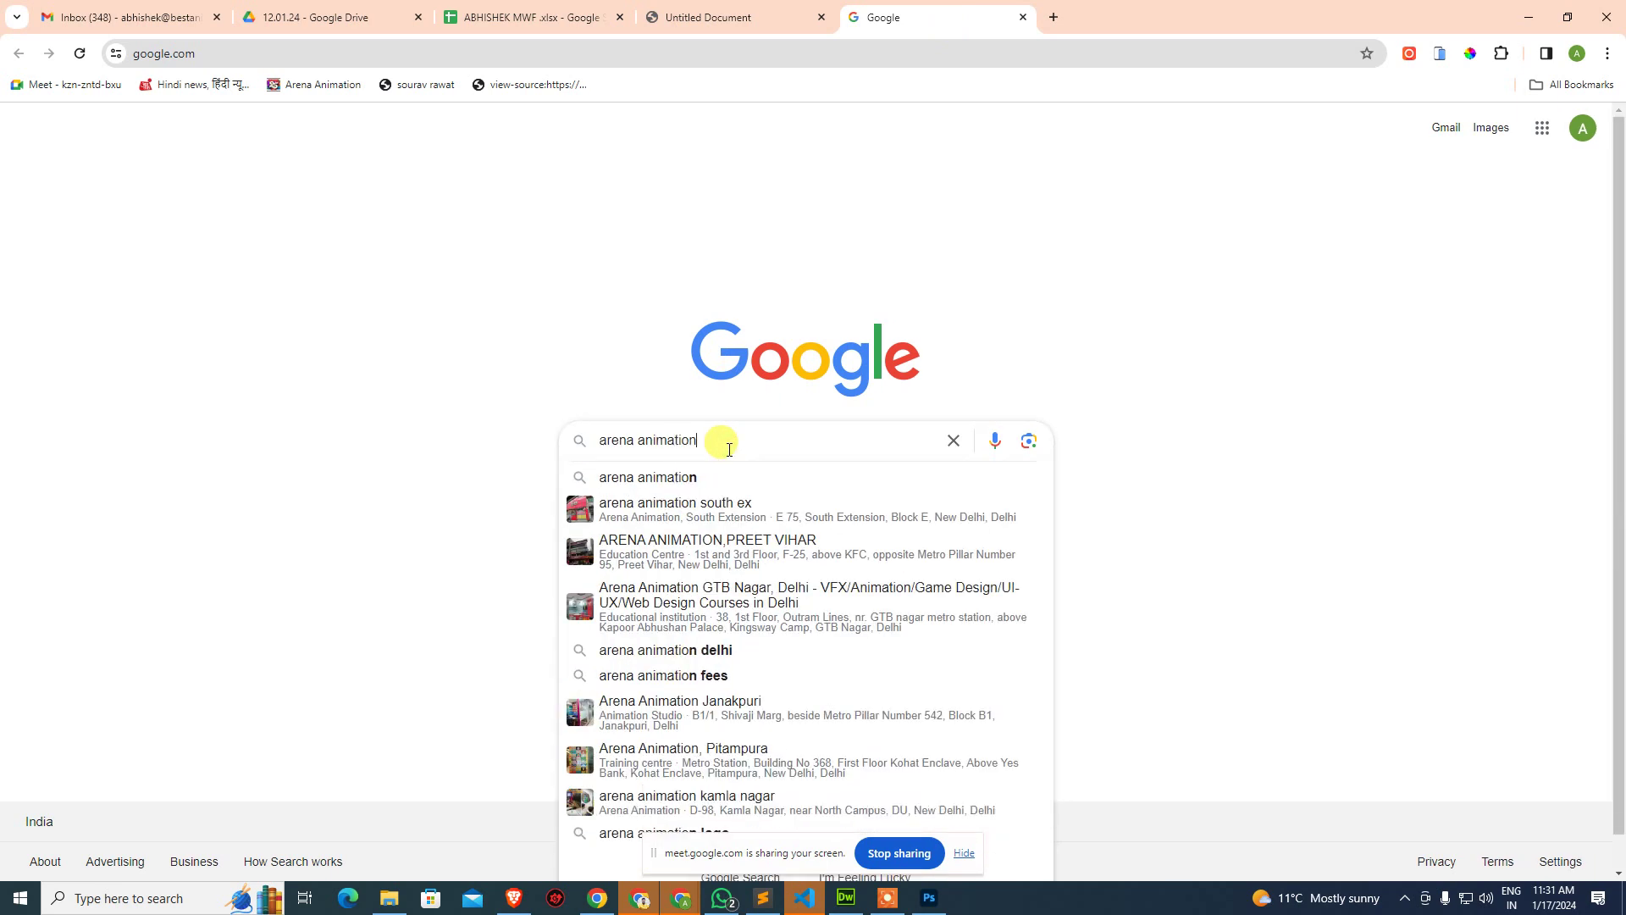
{"action": "key", "text": "Return"}
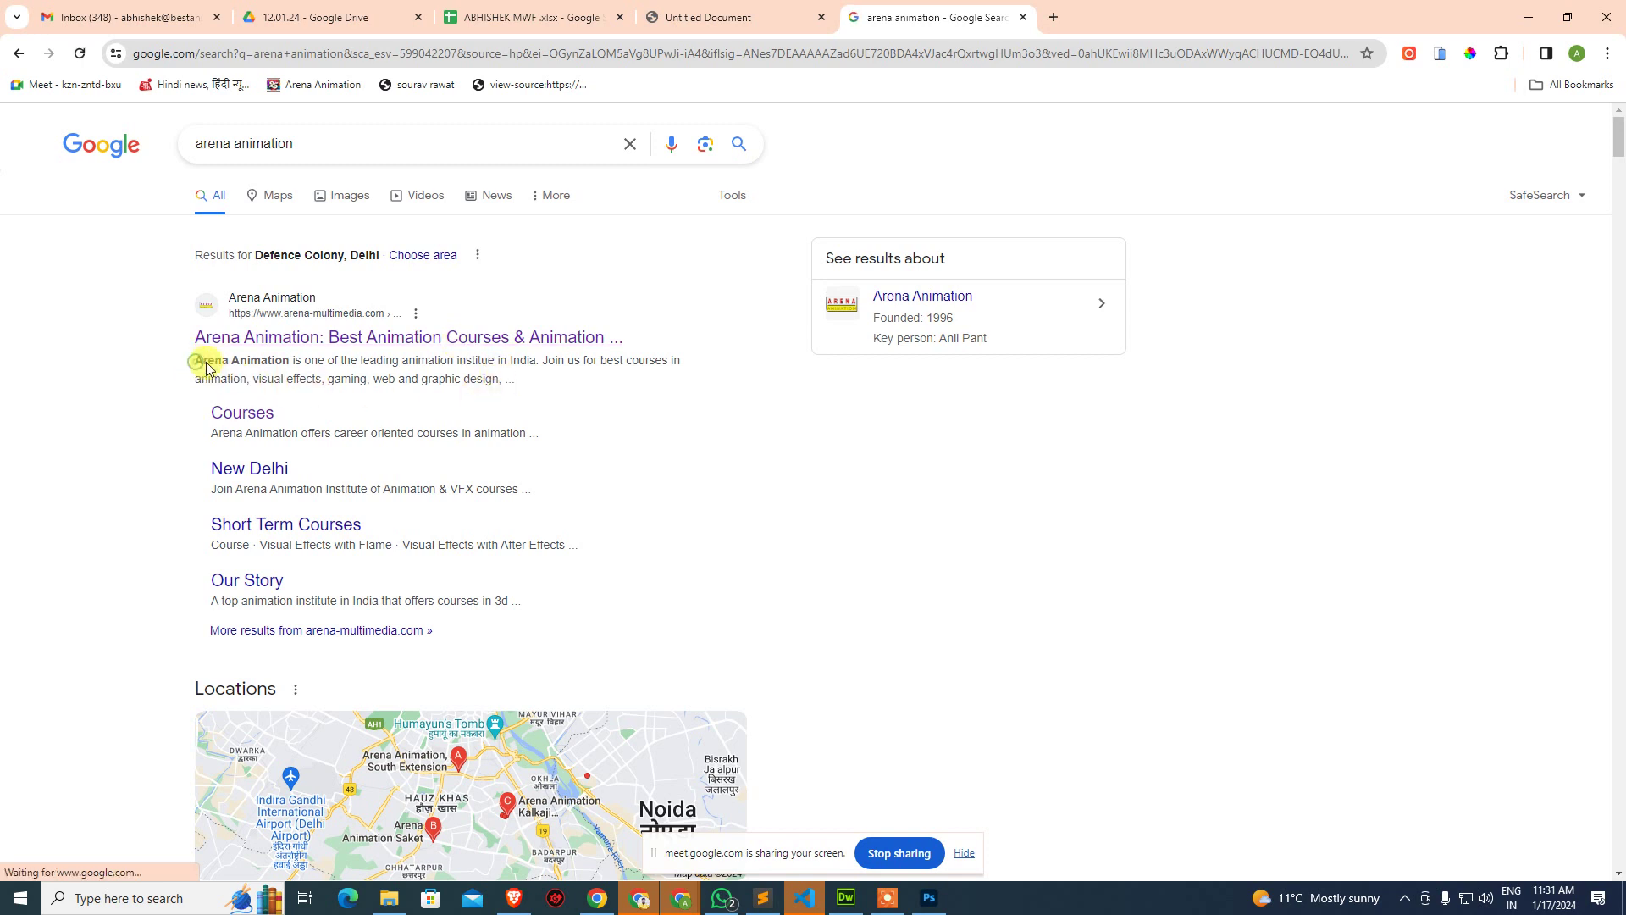
{"action": "left_click_drag", "start_coordinate": [196, 364], "coordinate": [499, 381]}
{"action": "key", "text": "ctrl+c"}
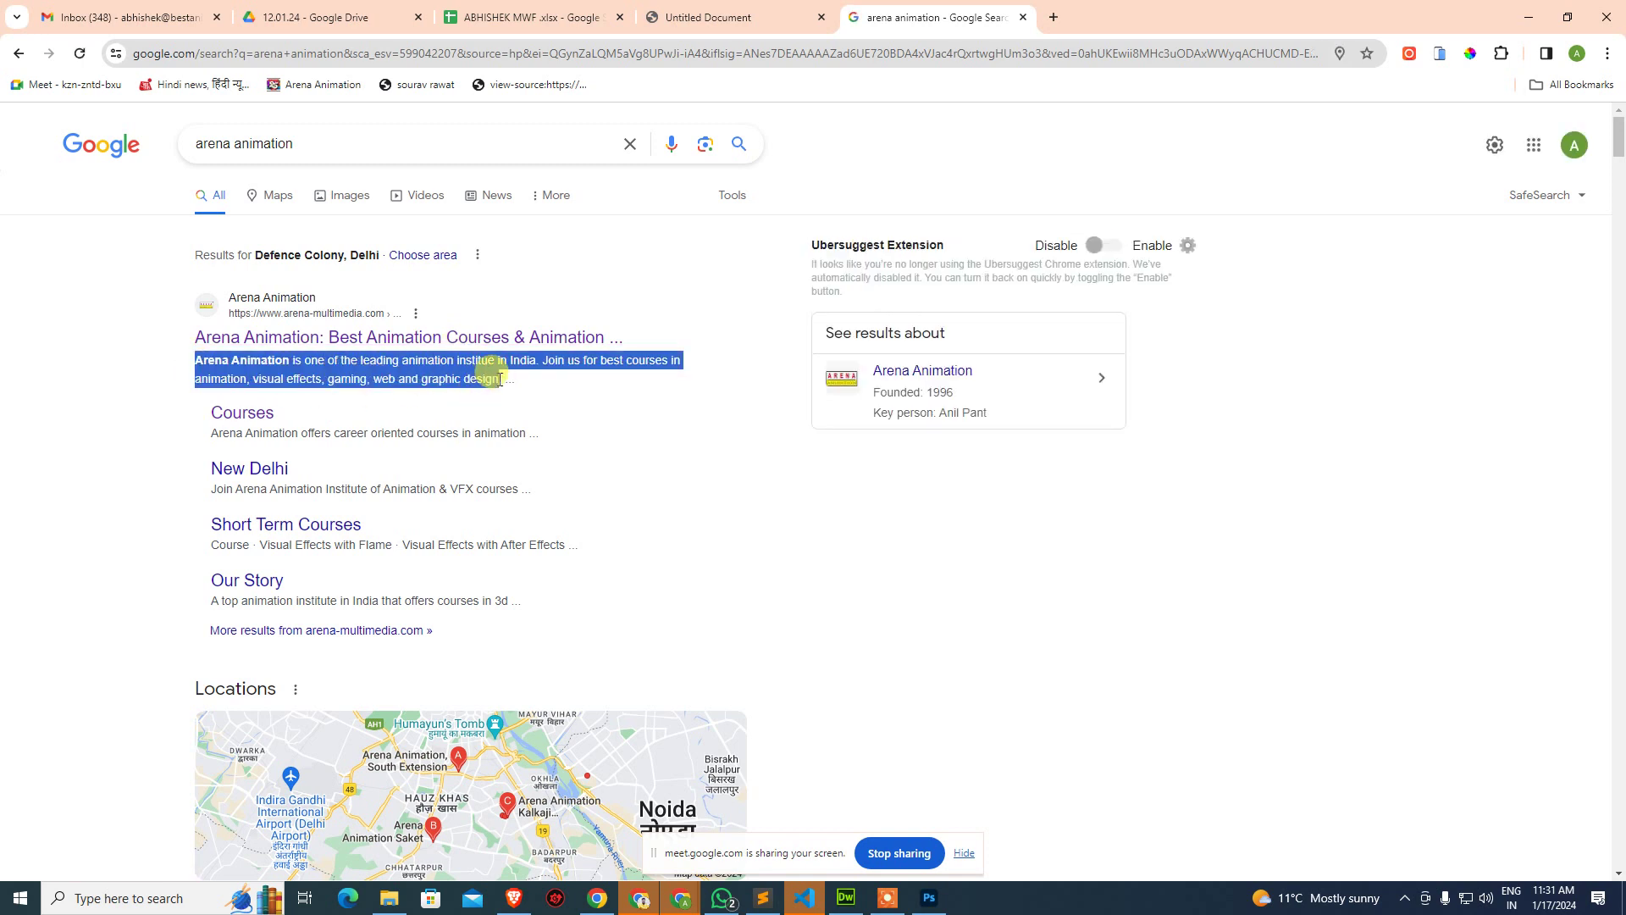
Open the Arena Animation result in a new tab and look for the copied description text on its page.
{"action": "middle_click", "coordinate": [489, 336]}
{"action": "left_click", "coordinate": [1161, 9]}
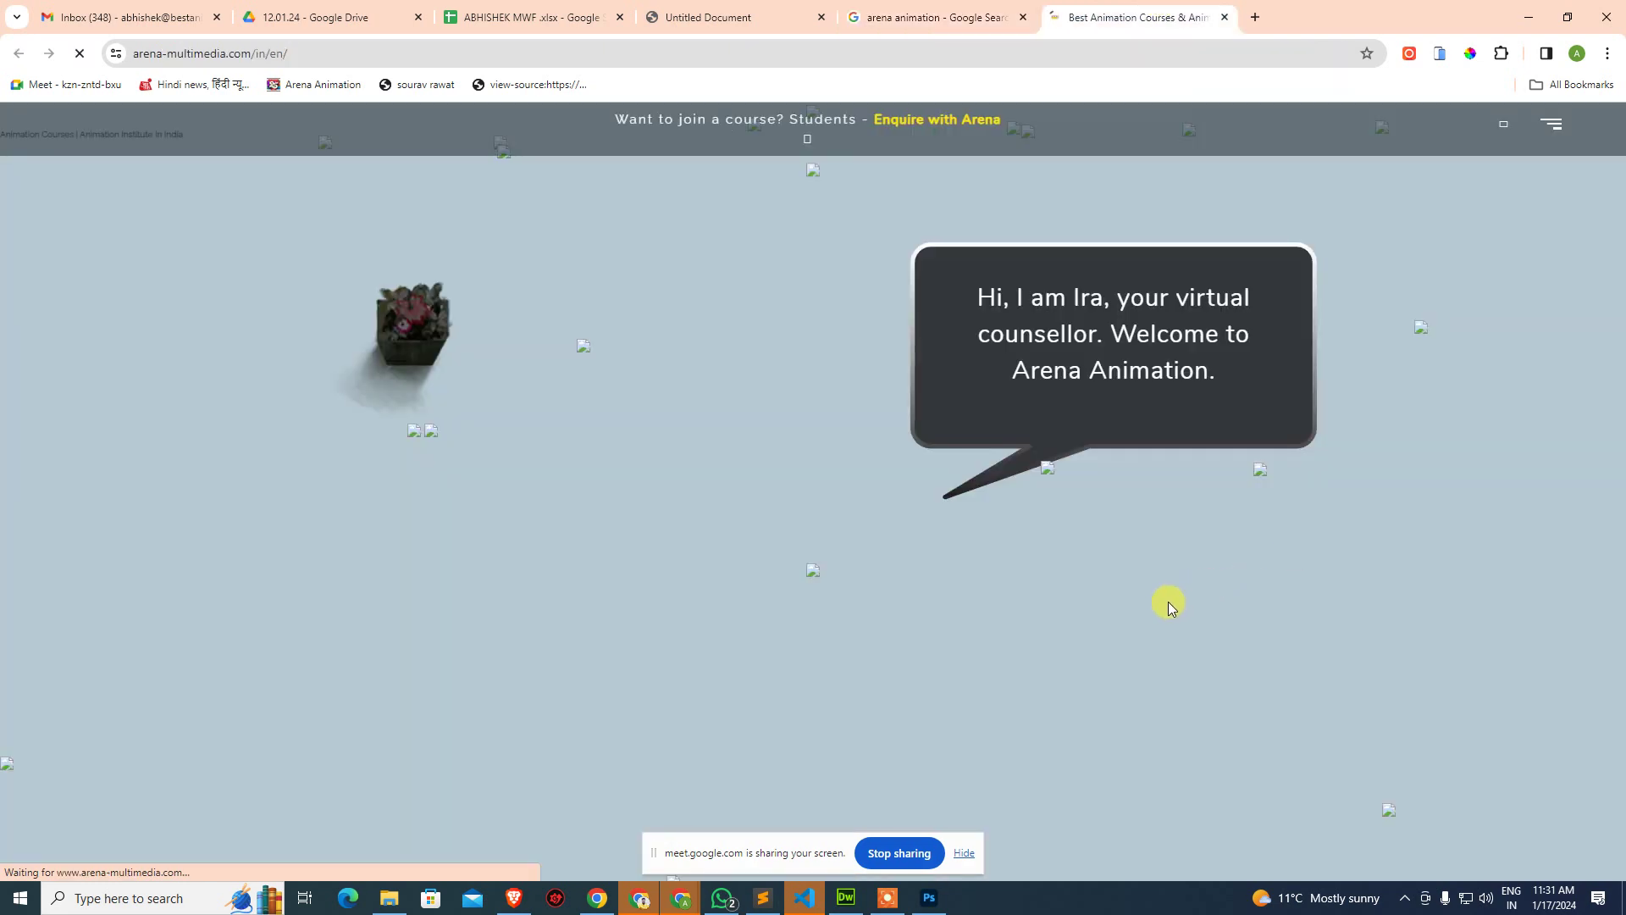
{"action": "key", "text": "ctrl+f"}
{"action": "key", "text": "ctrl+v"}
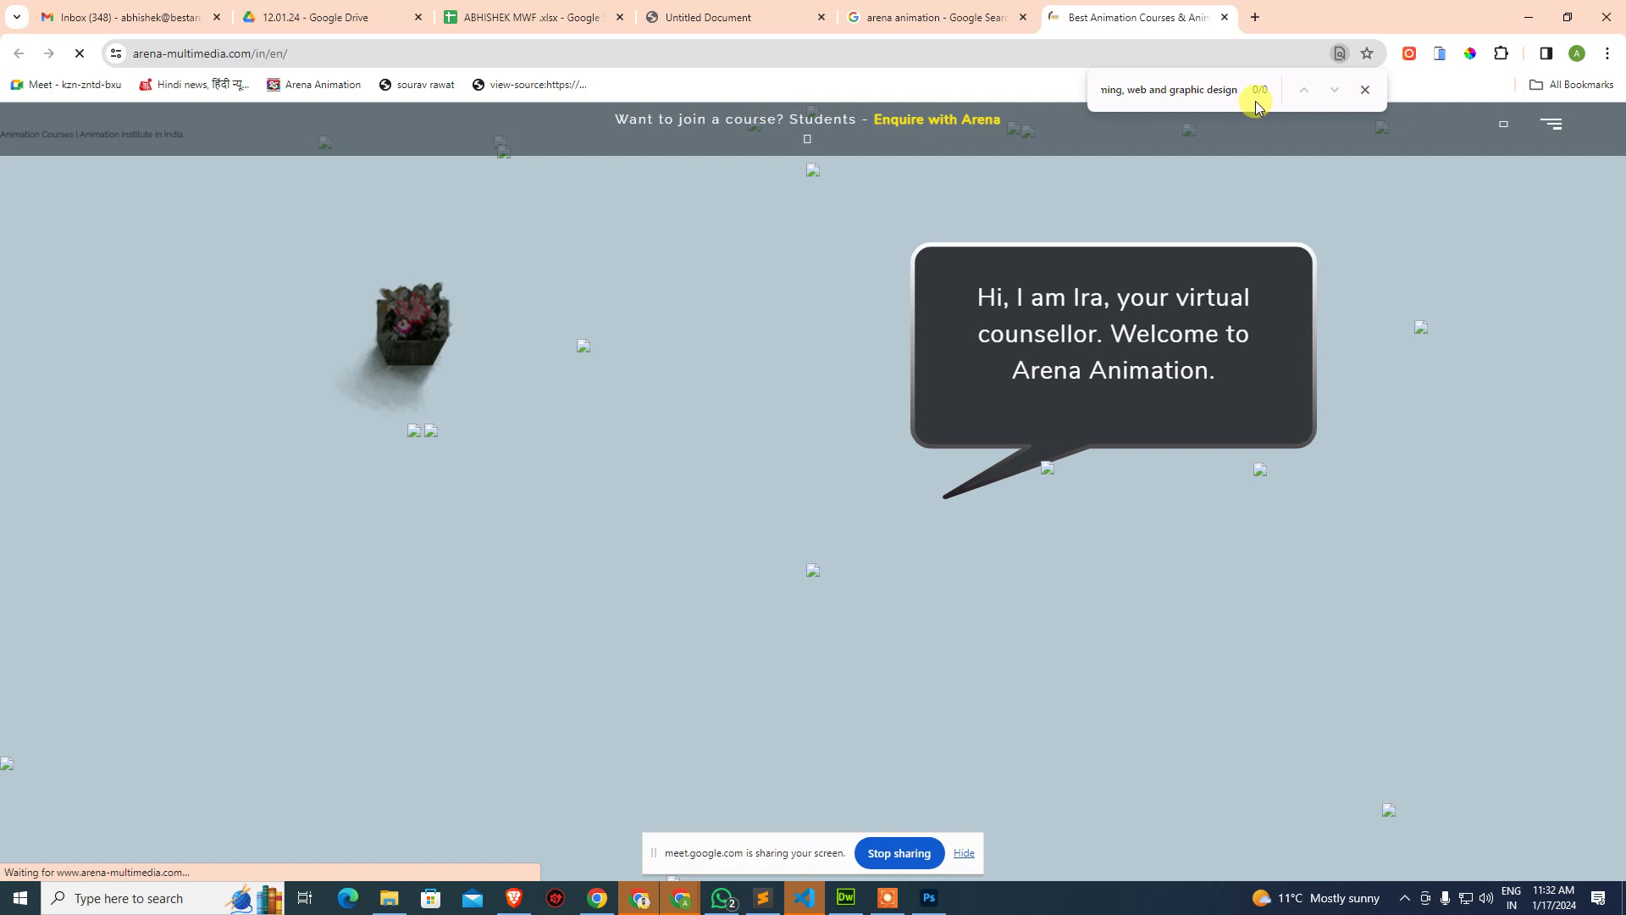
{"action": "key", "text": "Escape"}
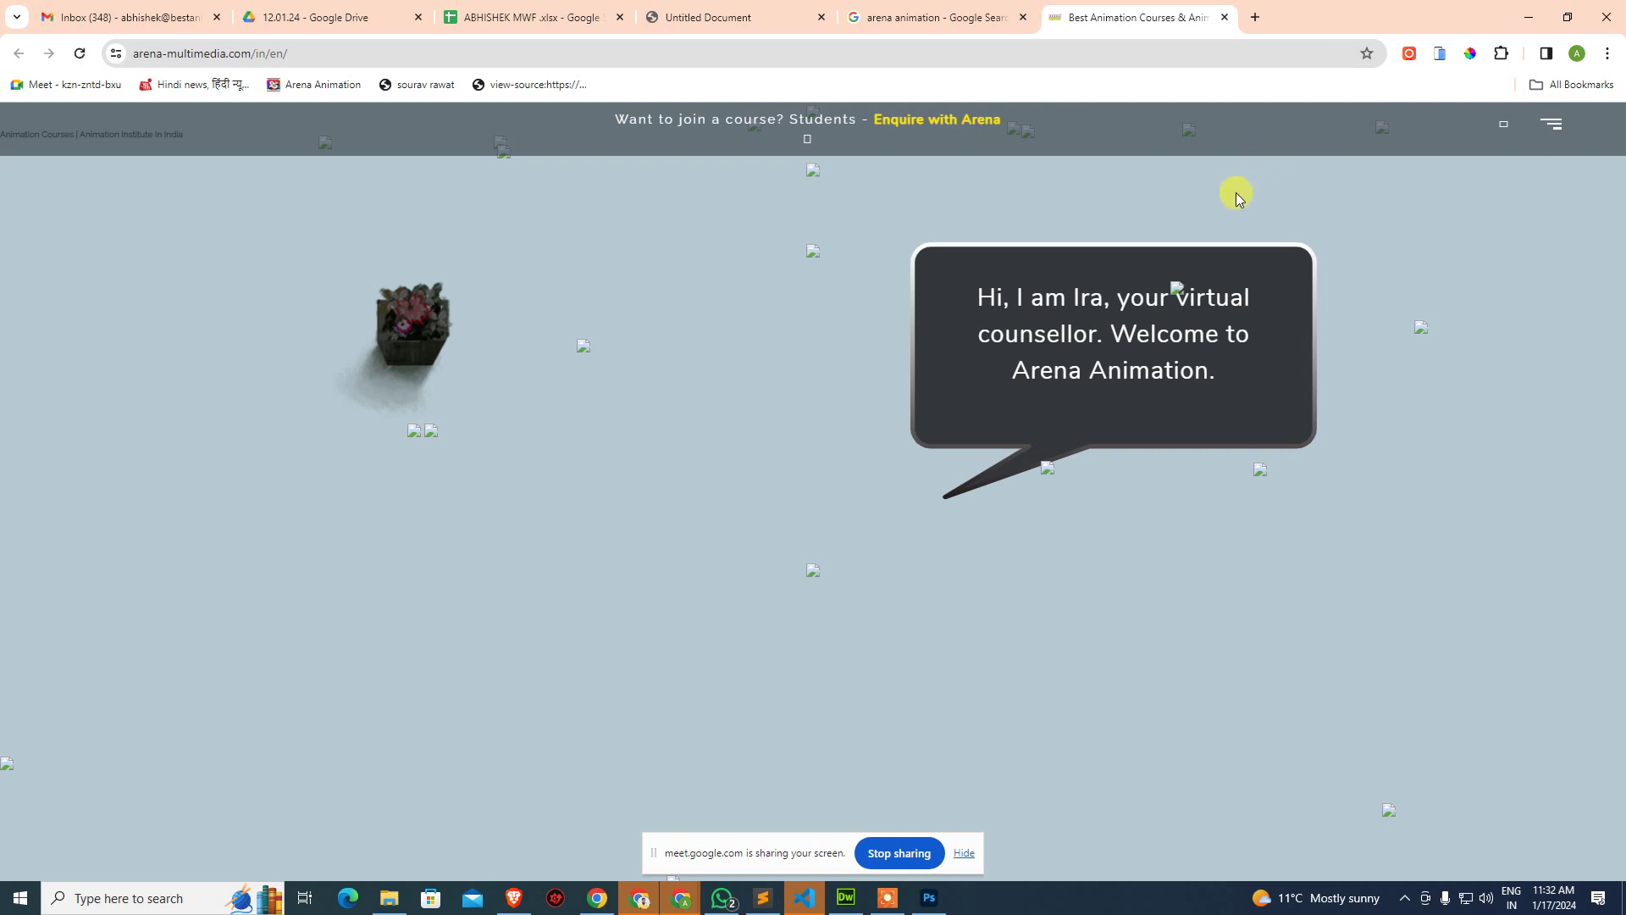
View the Arena Animation page's source code and find the copied description text in it.
{"action": "key", "text": "ctrl+u"}
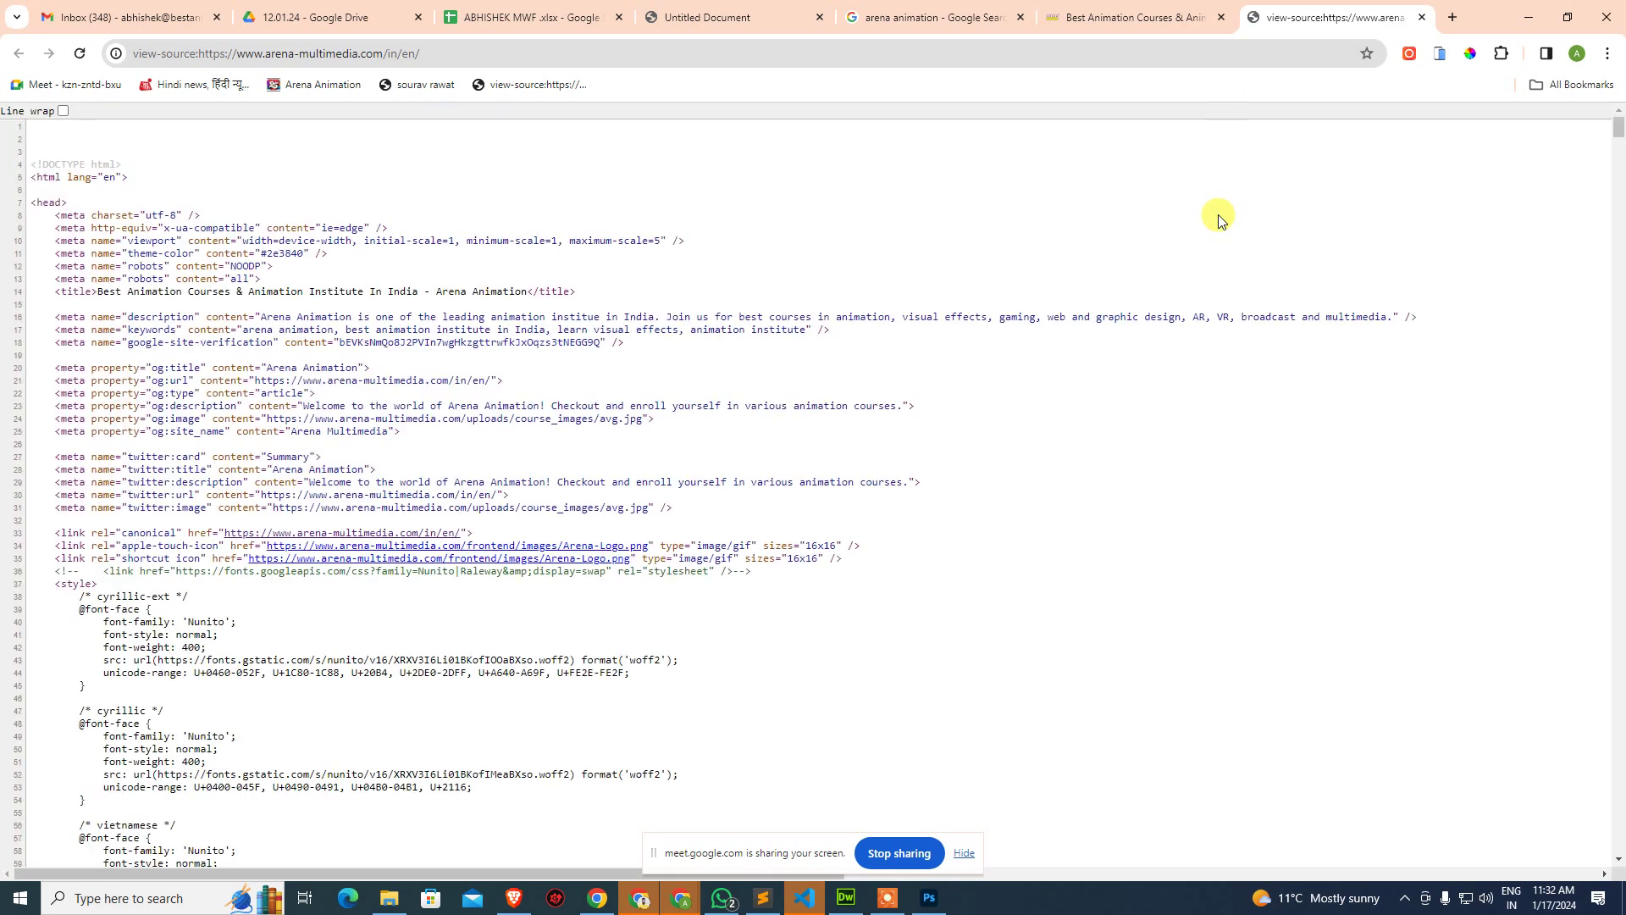
{"action": "key", "text": "ctrl+f"}
{"action": "key", "text": "ctrl+v"}
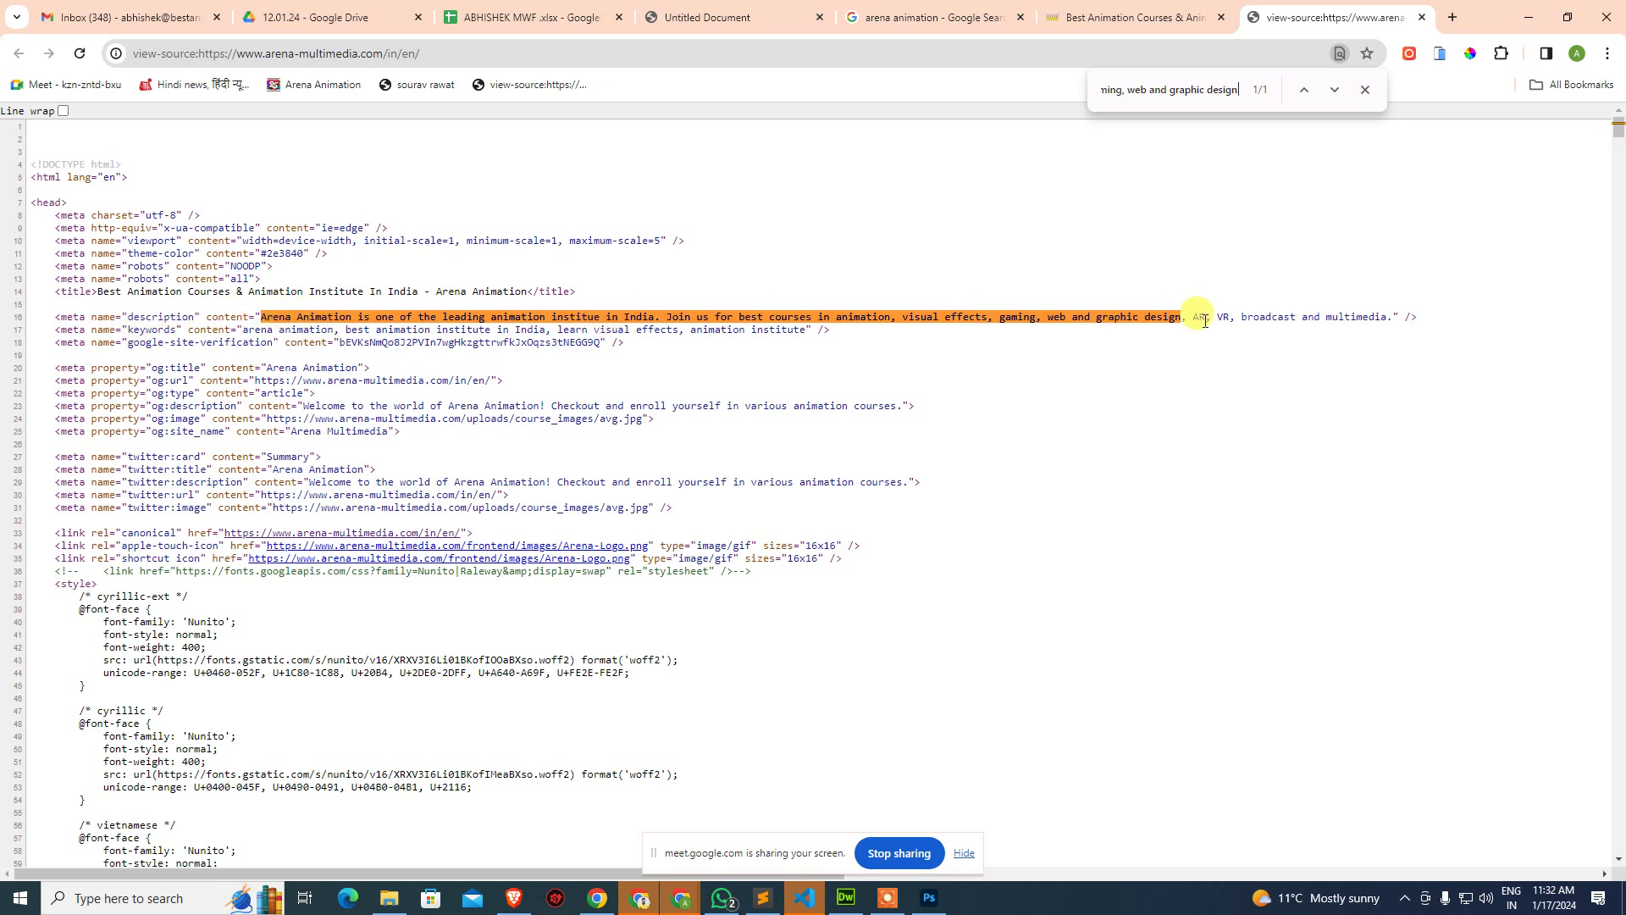
Compare the description under the Google search result with the description meta tag in the site's source.
{"action": "left_click", "coordinate": [1130, 17]}
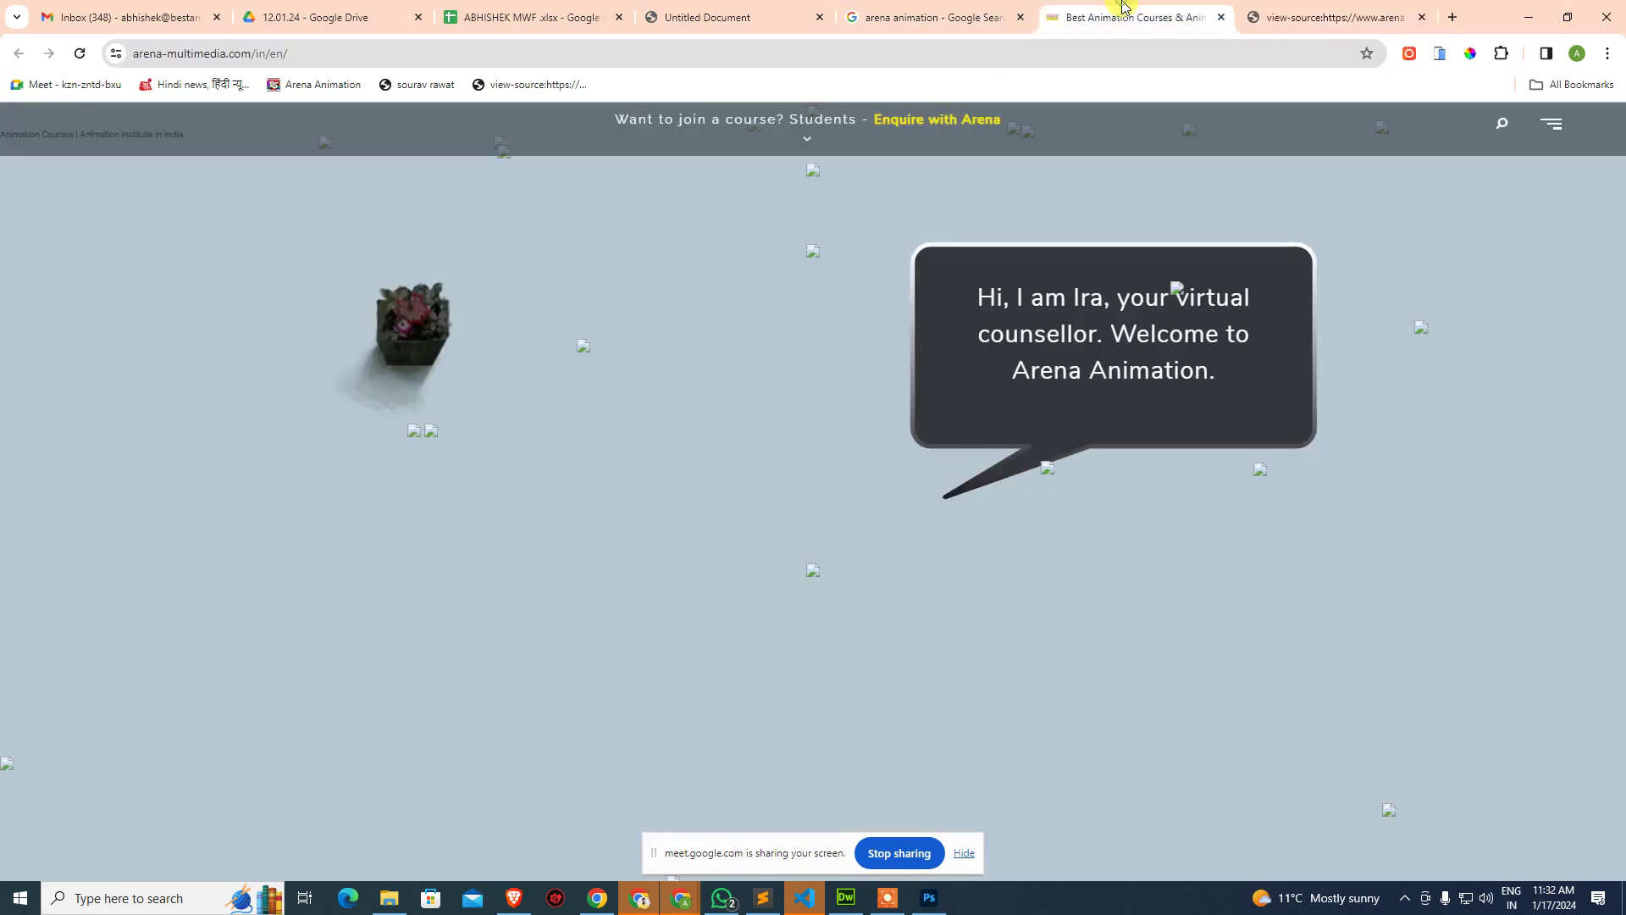
{"action": "left_click", "coordinate": [948, 16]}
{"action": "left_click", "coordinate": [53, 388]}
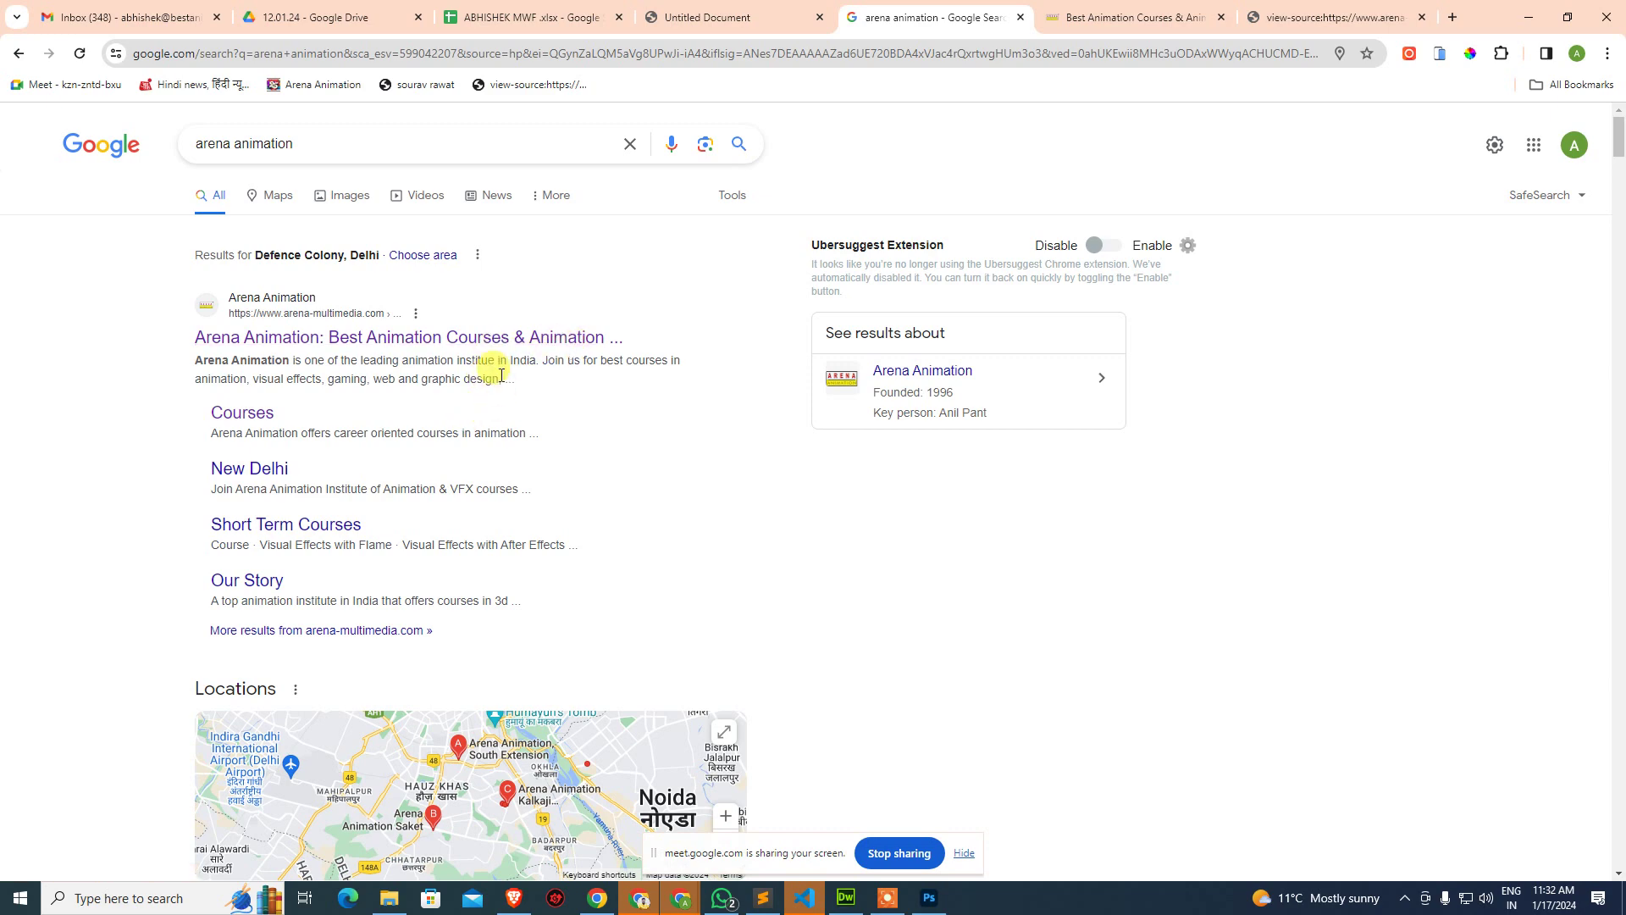
{"action": "left_click", "coordinate": [1300, 15]}
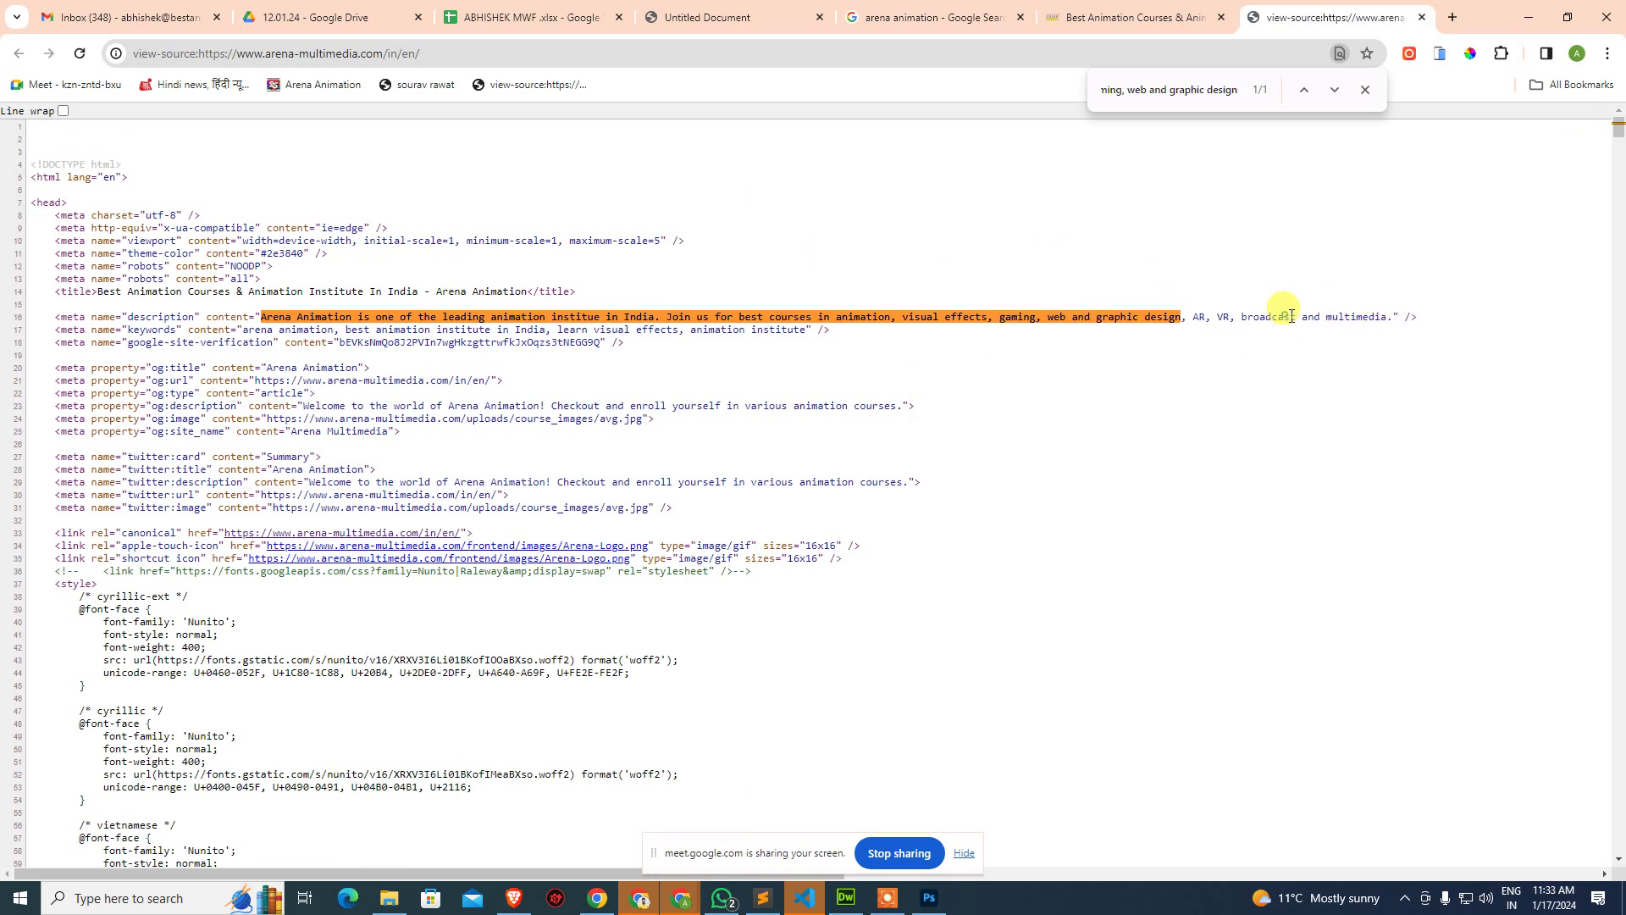
Copy the full description content from the Arena Animation source and insert it in Dreamweaver as a description meta tag on its own line.
{"action": "key", "text": "Escape"}
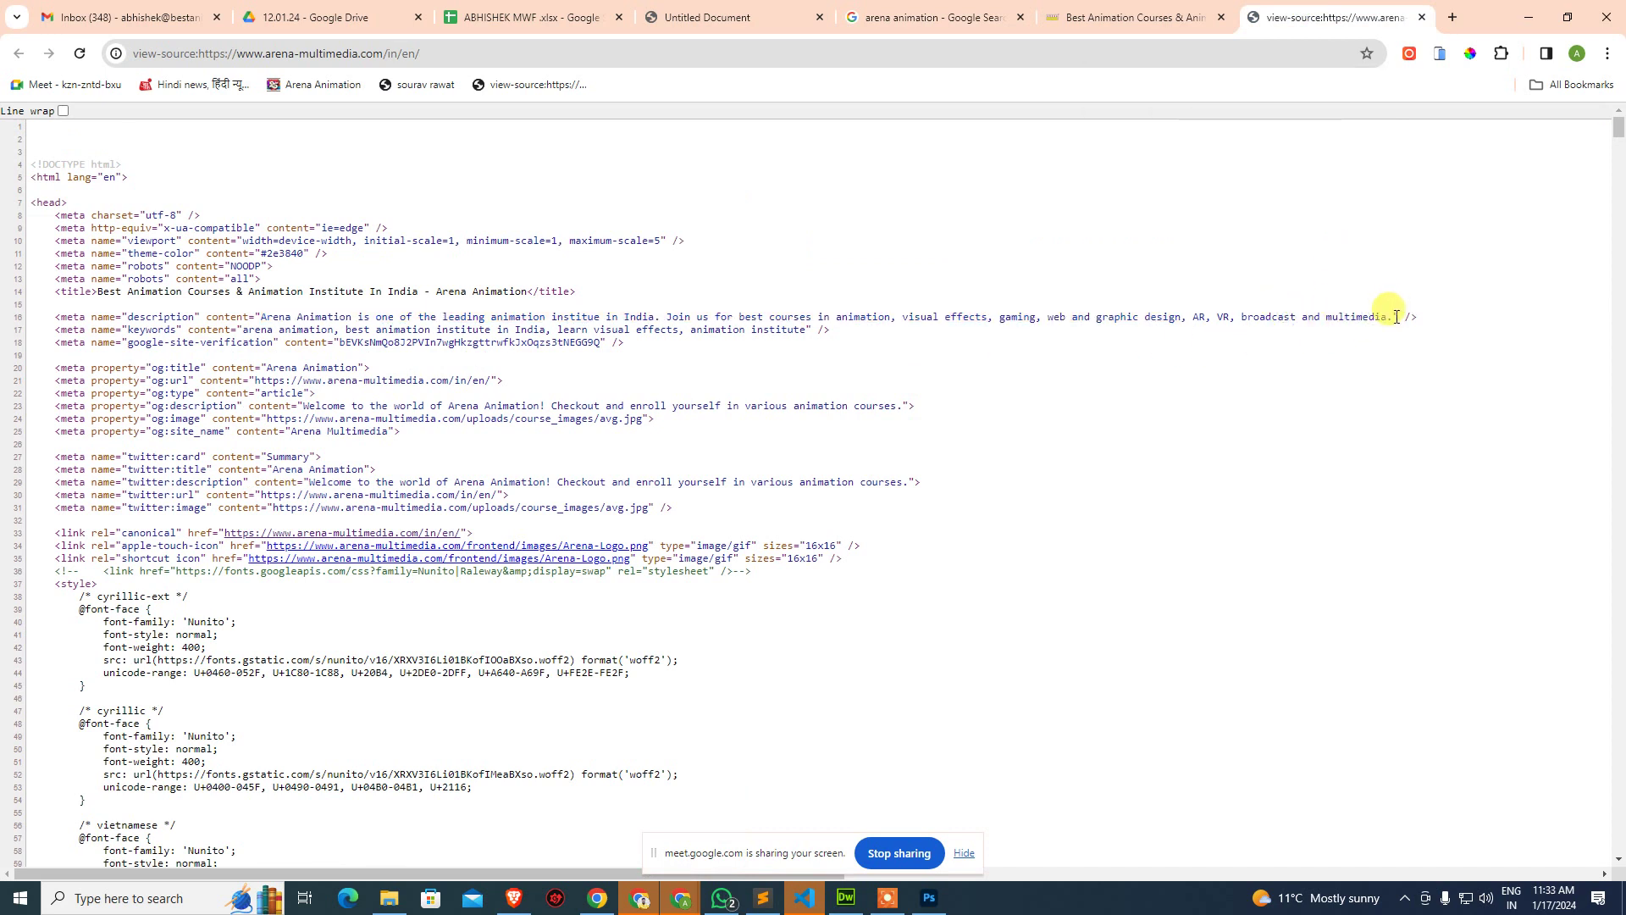
{"action": "left_click_drag", "start_coordinate": [1395, 317], "coordinate": [265, 319]}
{"action": "key", "text": "ctrl+c"}
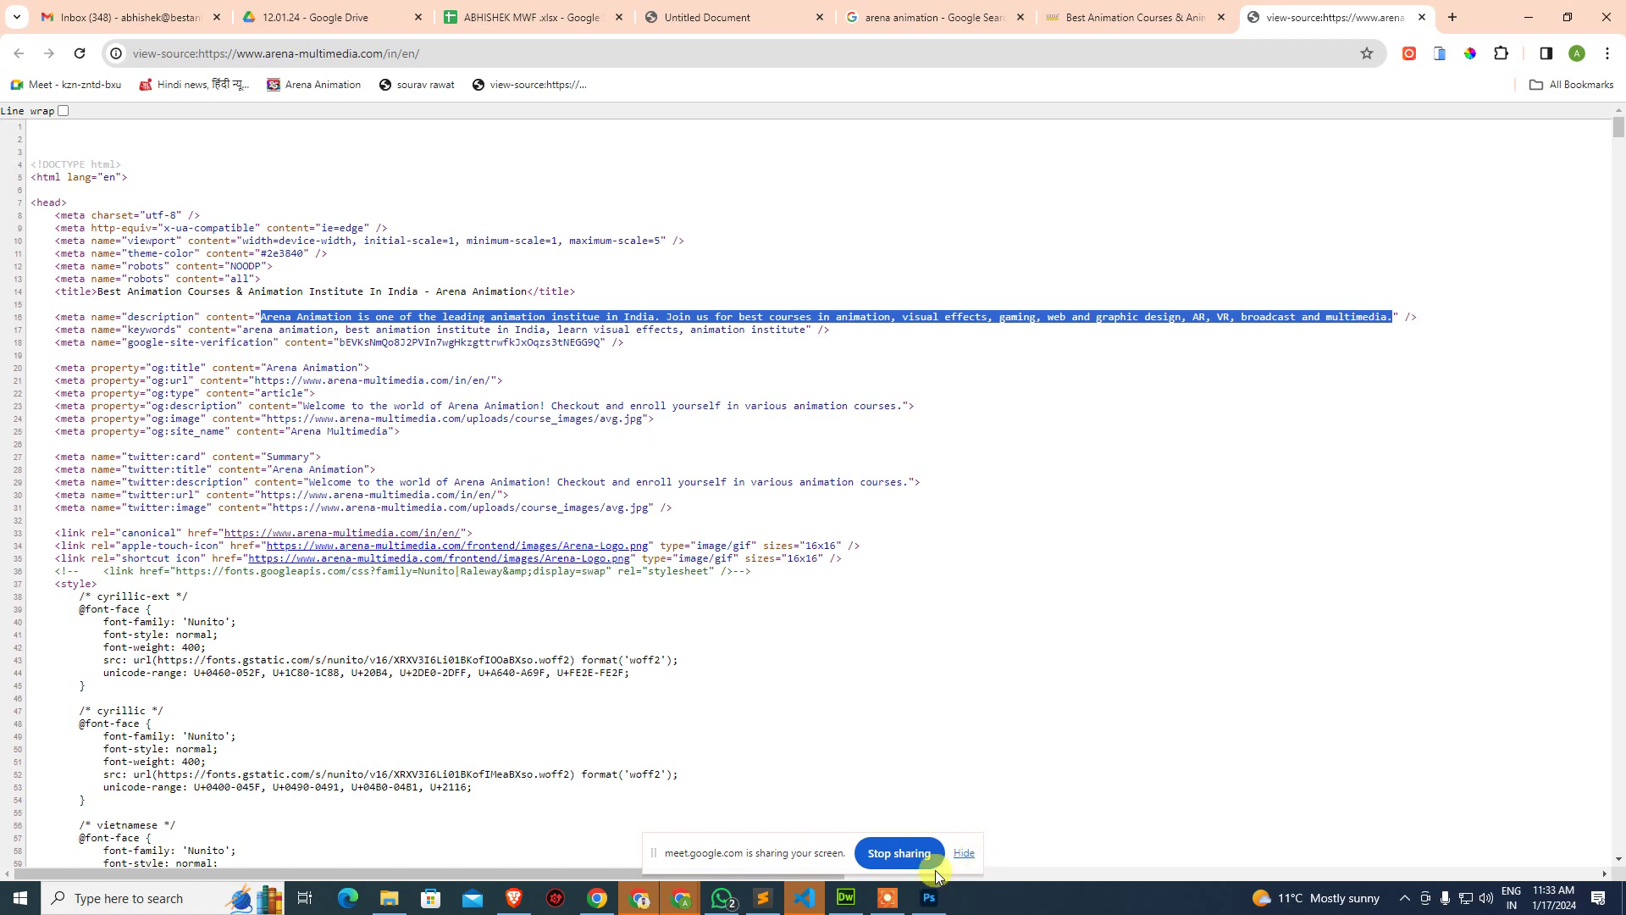
{"action": "left_click", "coordinate": [845, 898]}
{"action": "key", "text": "ctrl+v"}
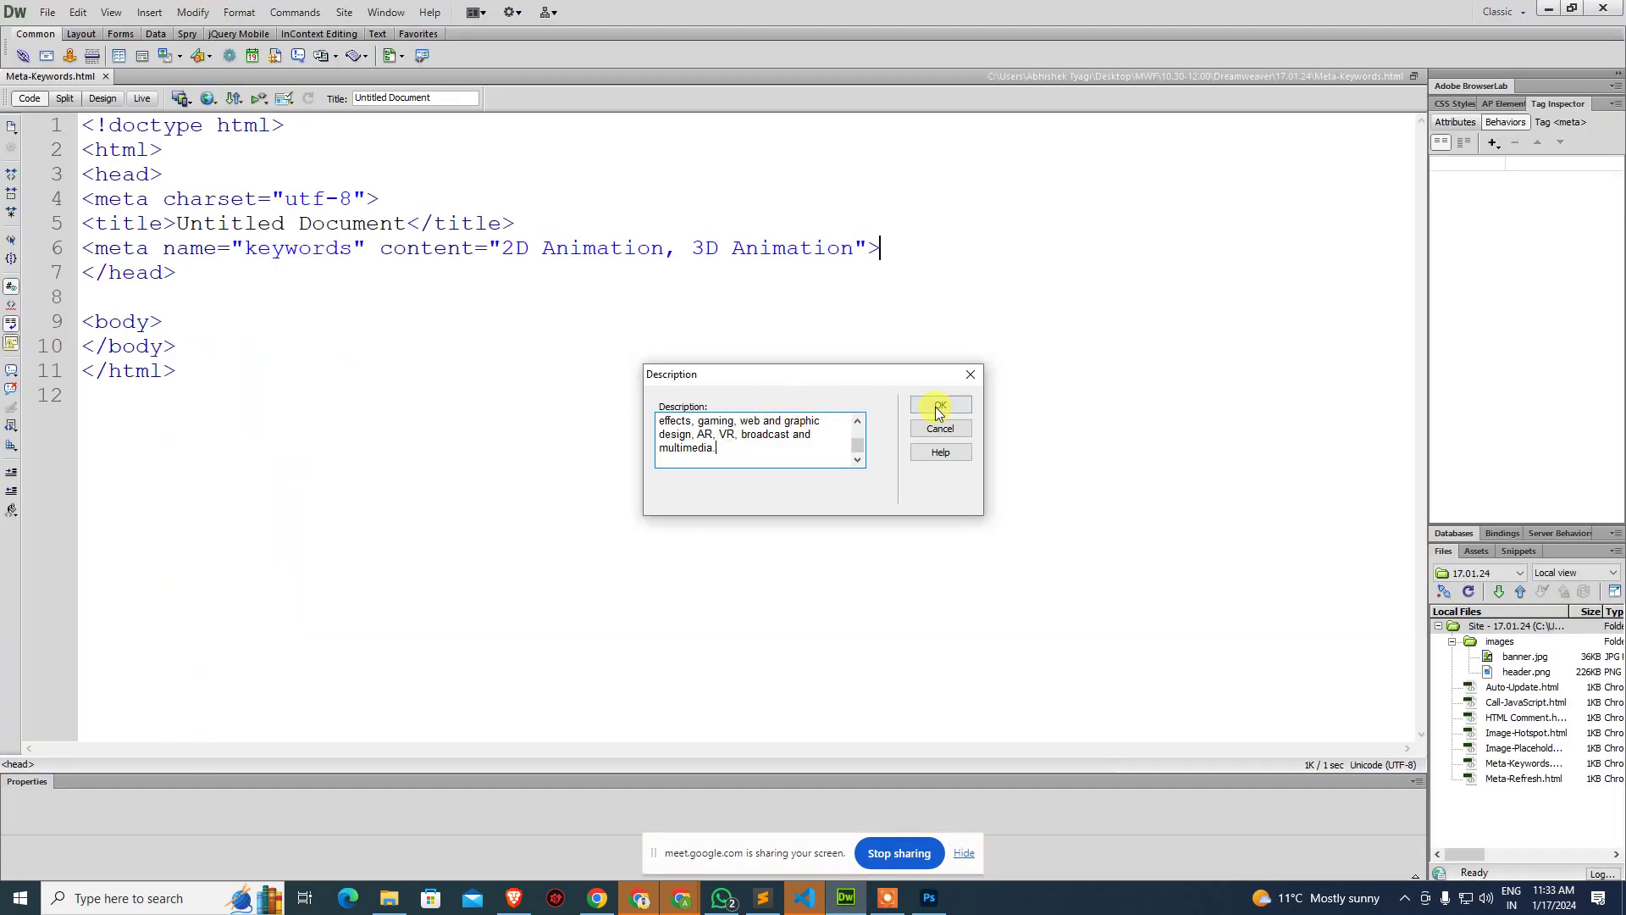
{"action": "left_click", "coordinate": [940, 405]}
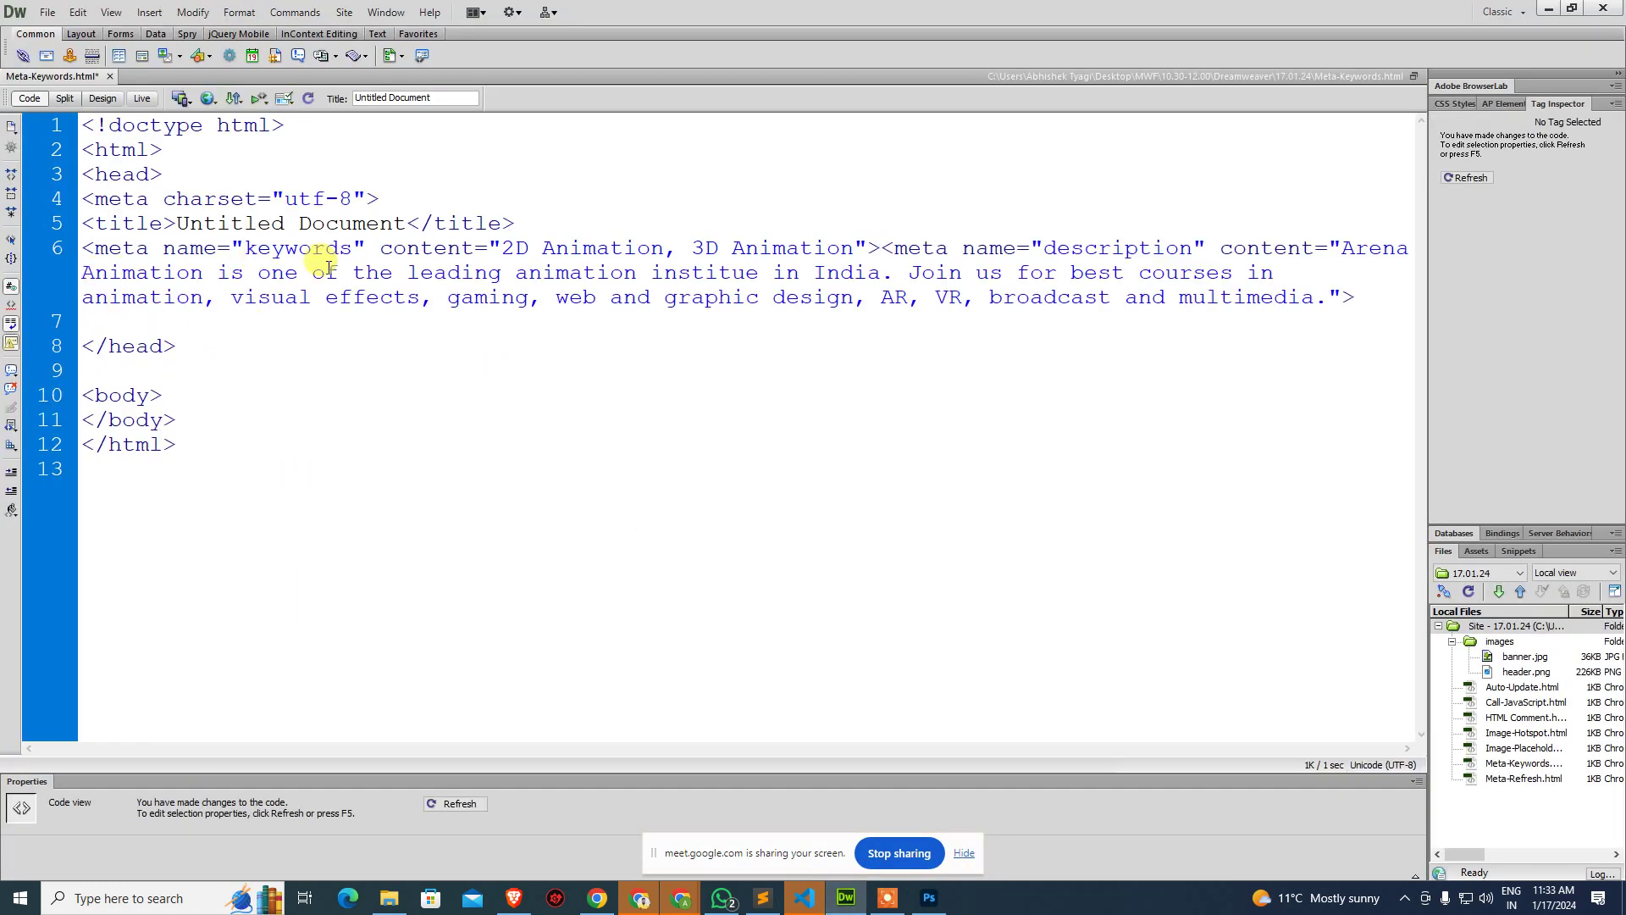
{"action": "left_click", "coordinate": [879, 247]}
{"action": "key", "text": "Return"}
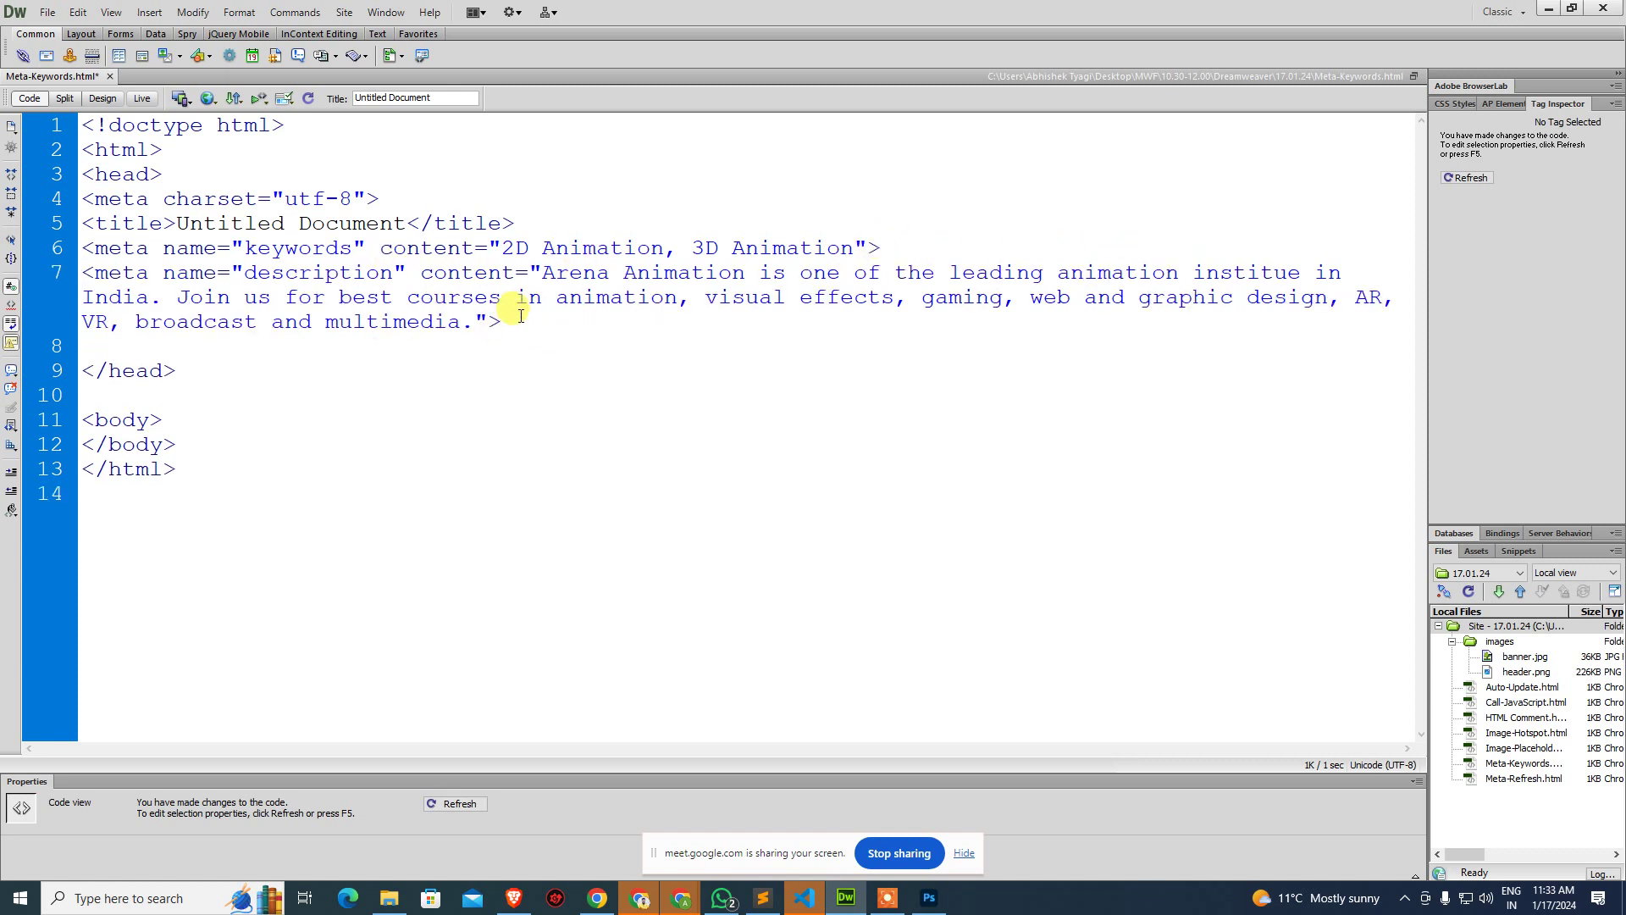
Review the keywords and description meta tags together with the page's title text in the head code.
{"action": "left_click_drag", "start_coordinate": [503, 322], "coordinate": [65, 240]}
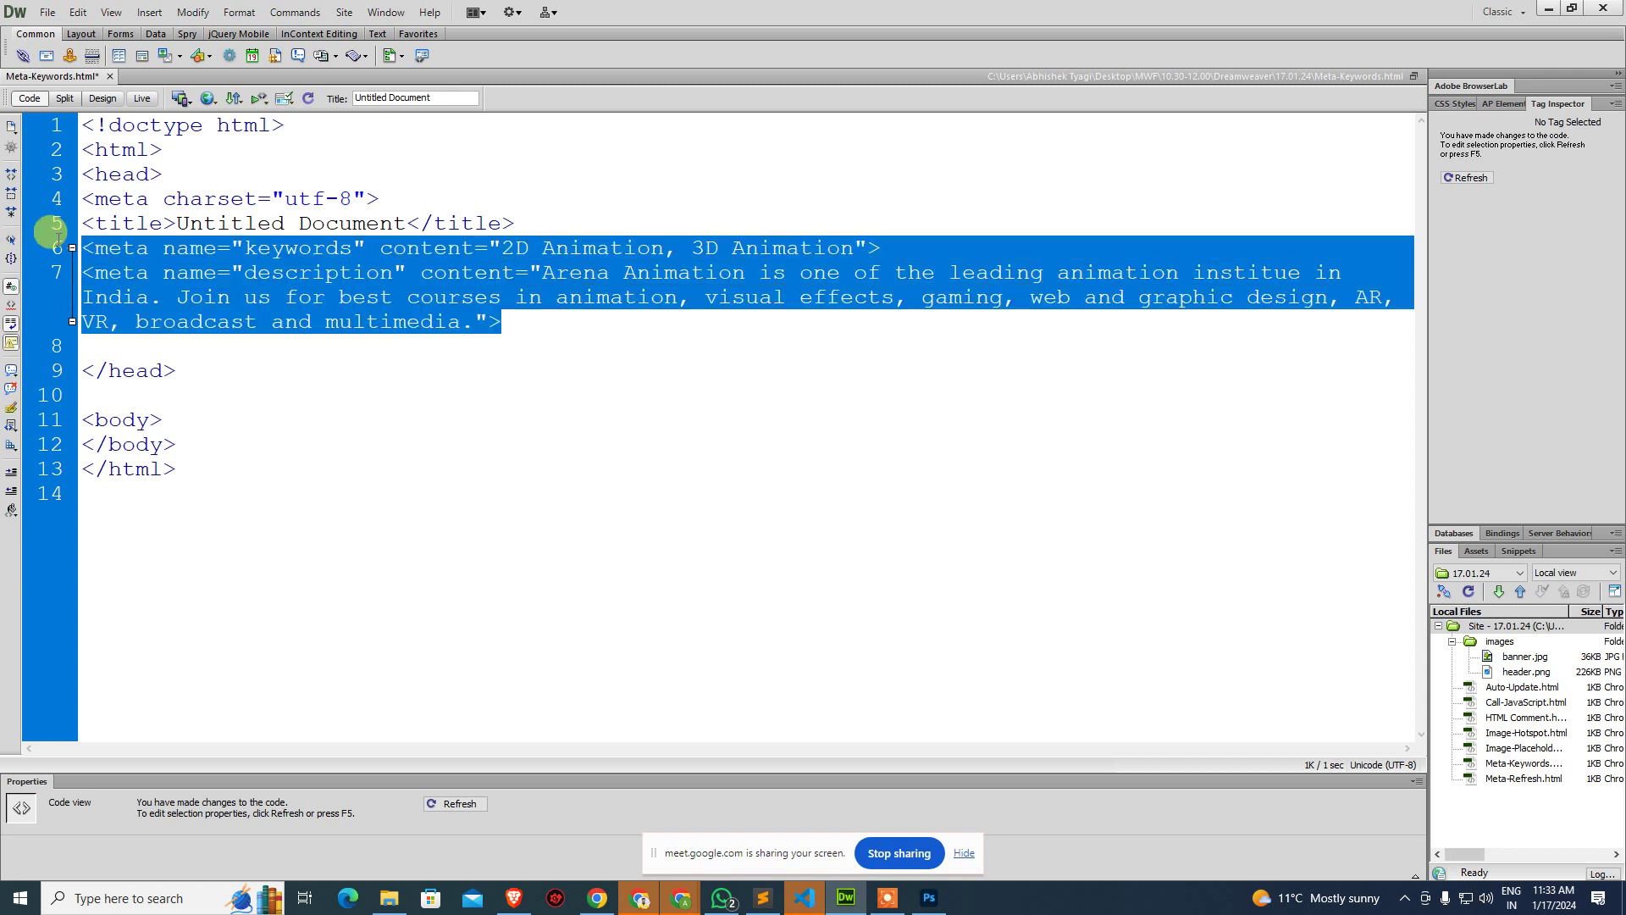
{"action": "left_click", "coordinate": [503, 322]}
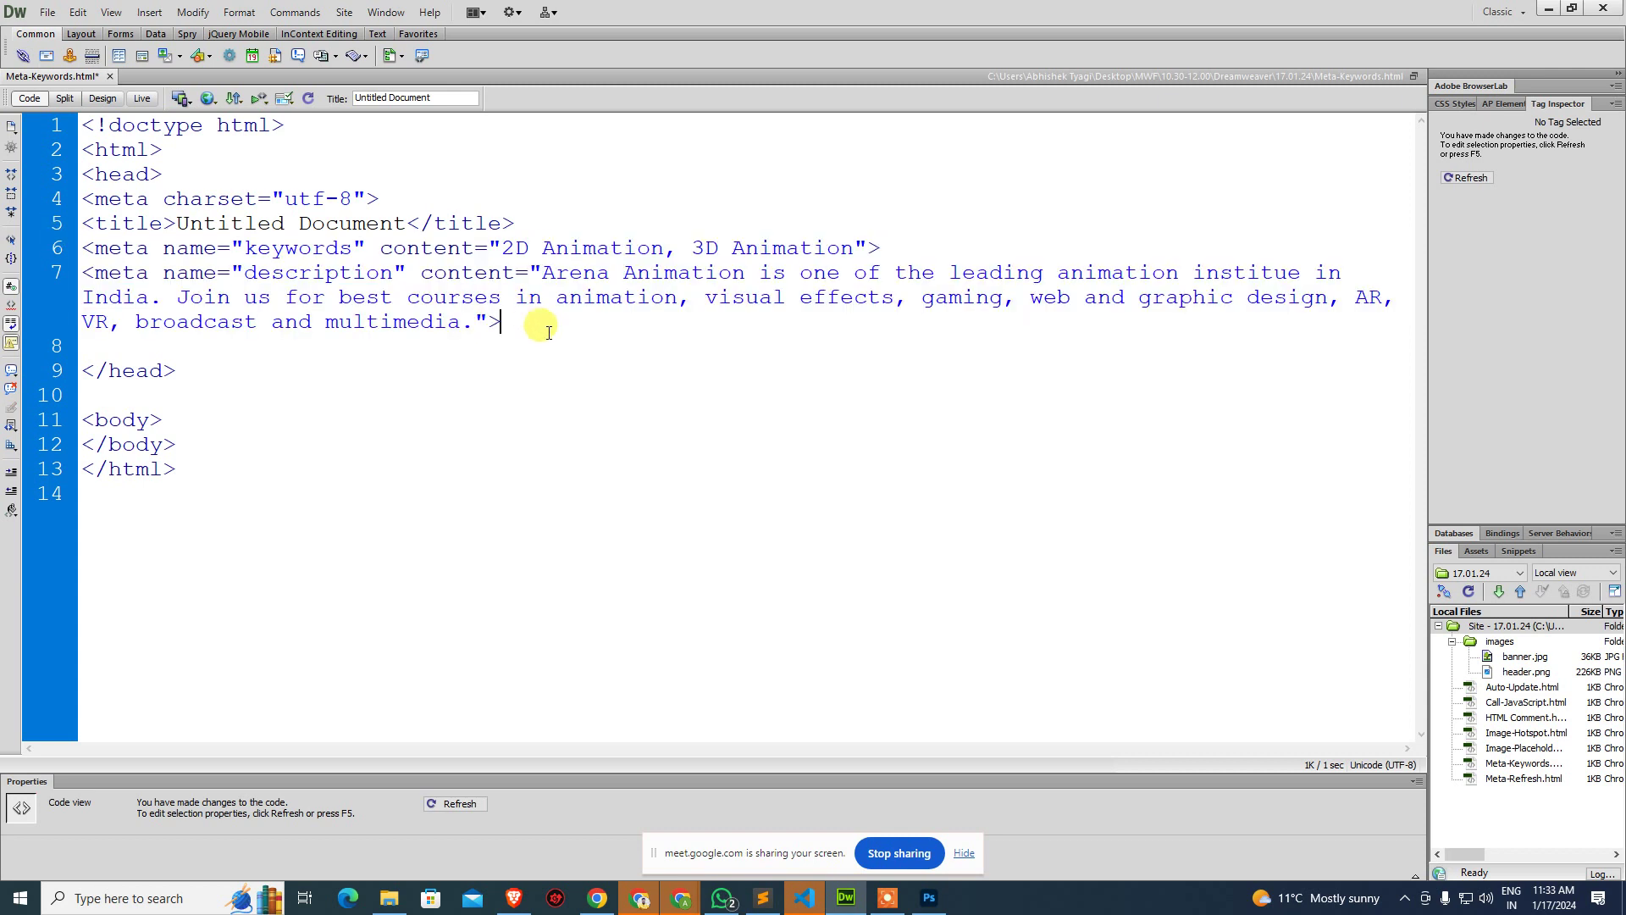
{"action": "key", "text": "shift+Left"}
{"action": "key", "text": "shift+Up"}
{"action": "key", "text": "shift+Up"}
{"action": "key", "text": "shift+Up"}
{"action": "key", "text": "shift+Home"}
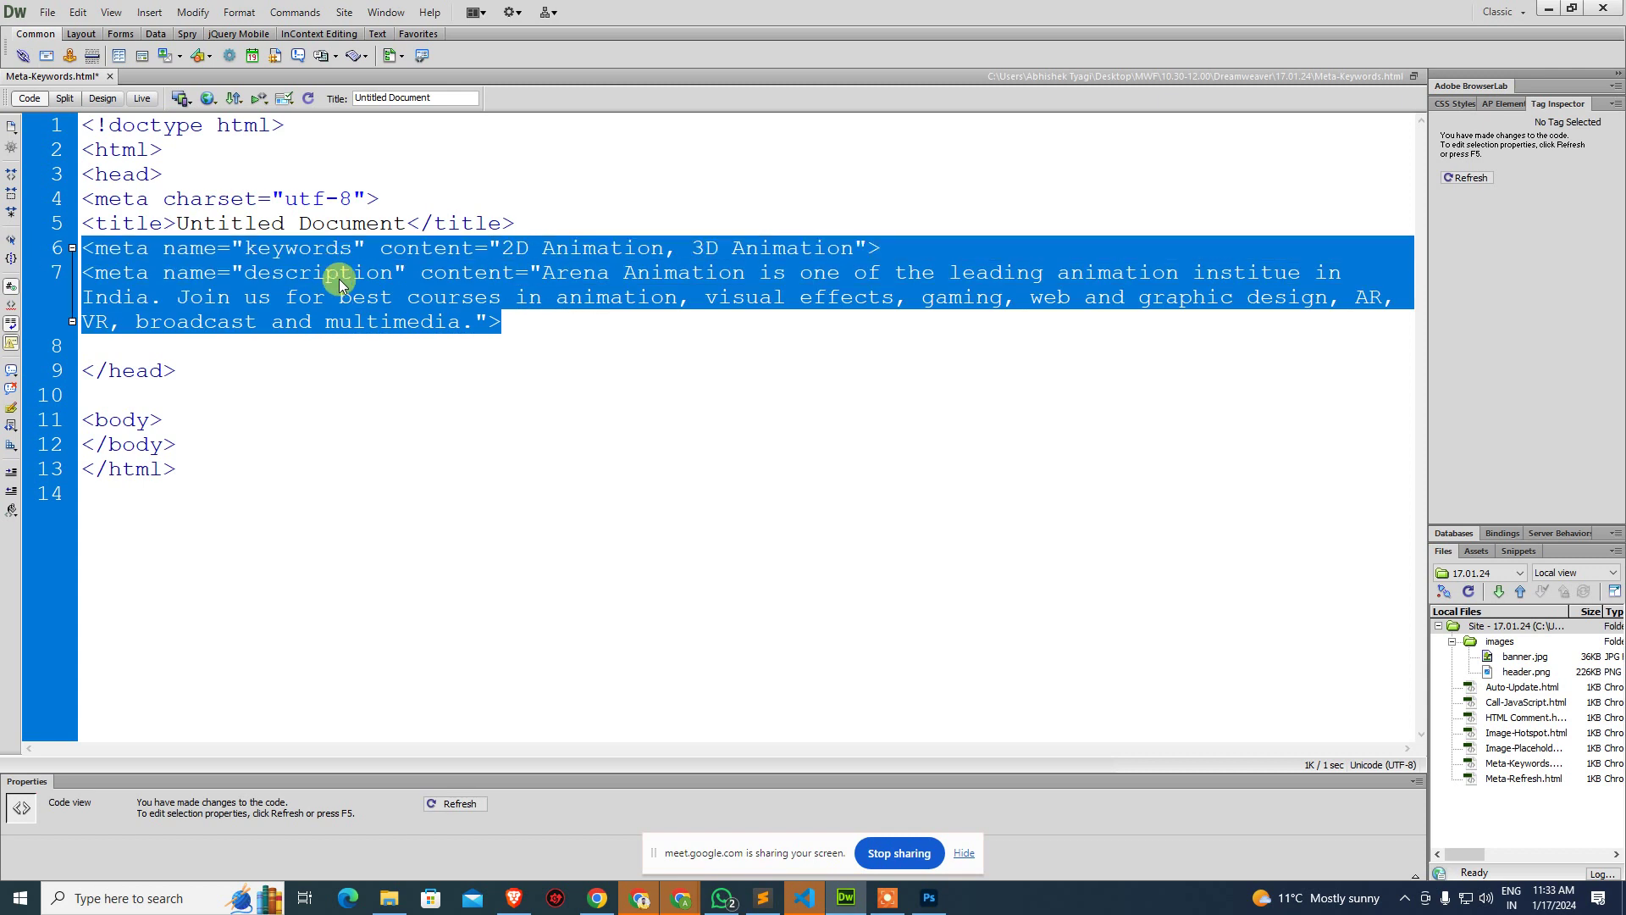
{"action": "left_click_drag", "start_coordinate": [178, 222], "coordinate": [404, 214]}
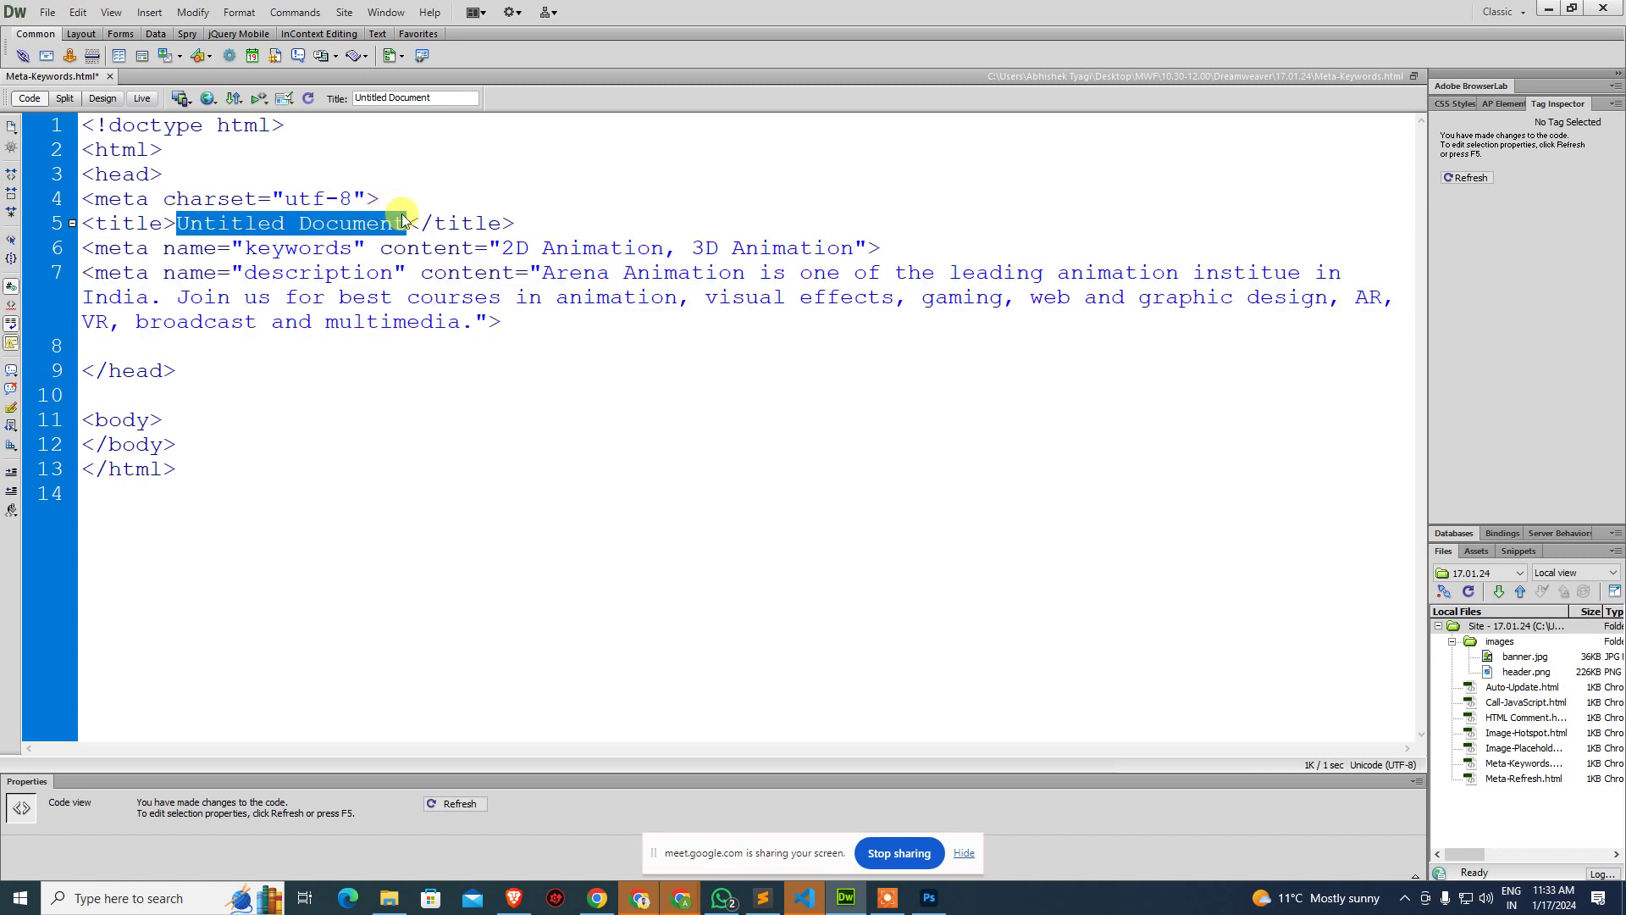
{"action": "left_click", "coordinate": [393, 217]}
{"action": "left_click_drag", "start_coordinate": [177, 220], "coordinate": [307, 215]}
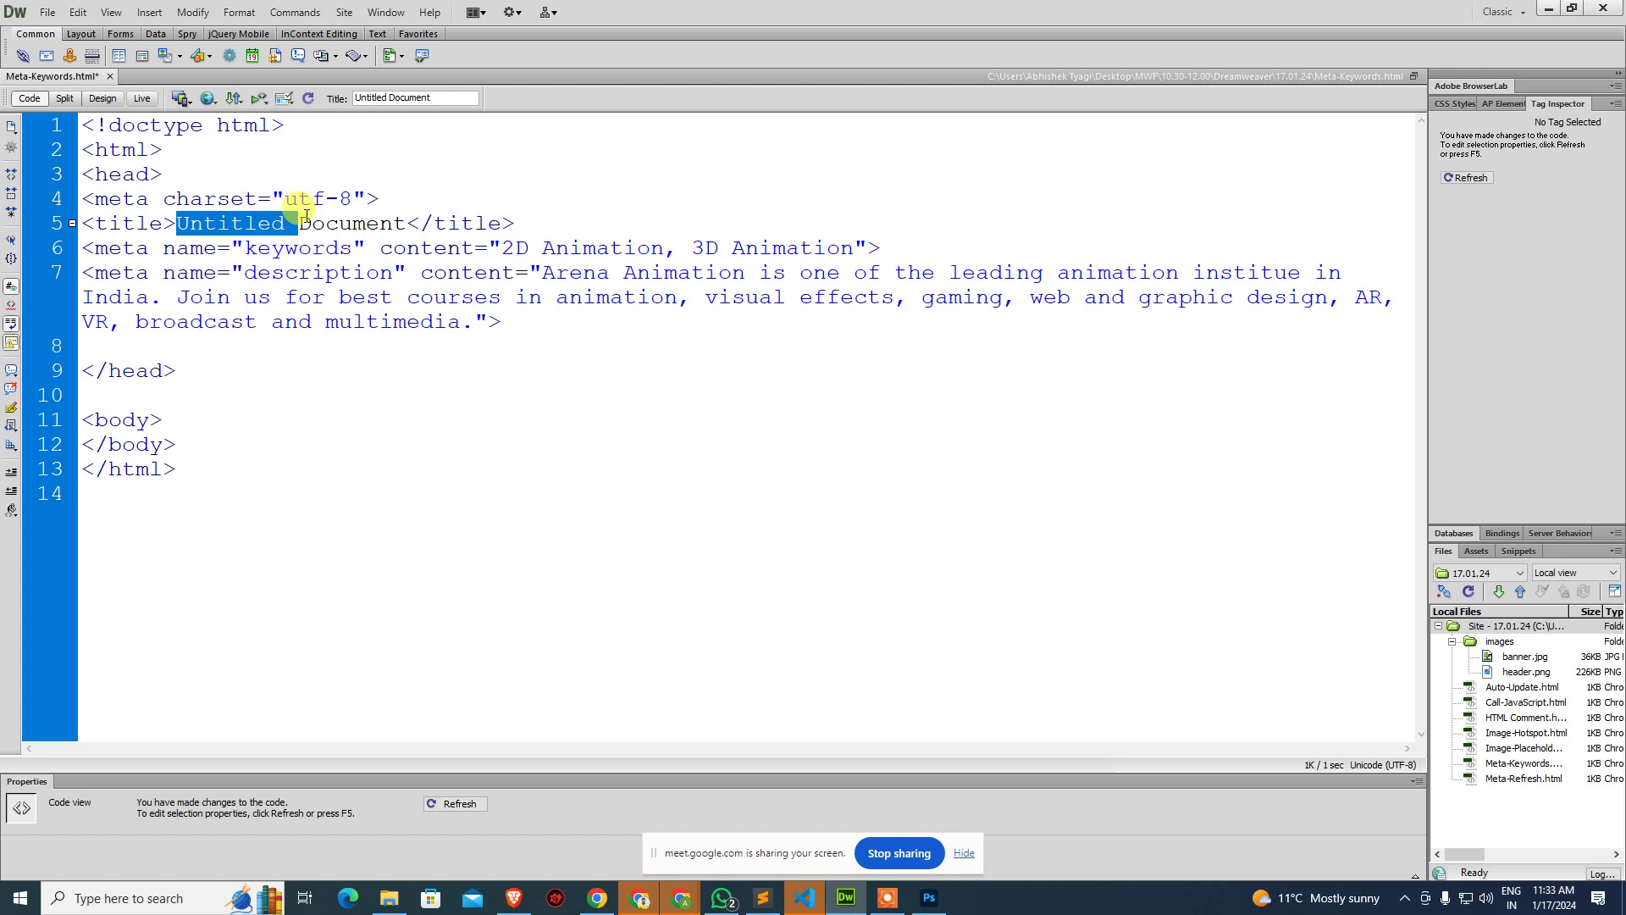
{"action": "left_click", "coordinate": [246, 221]}
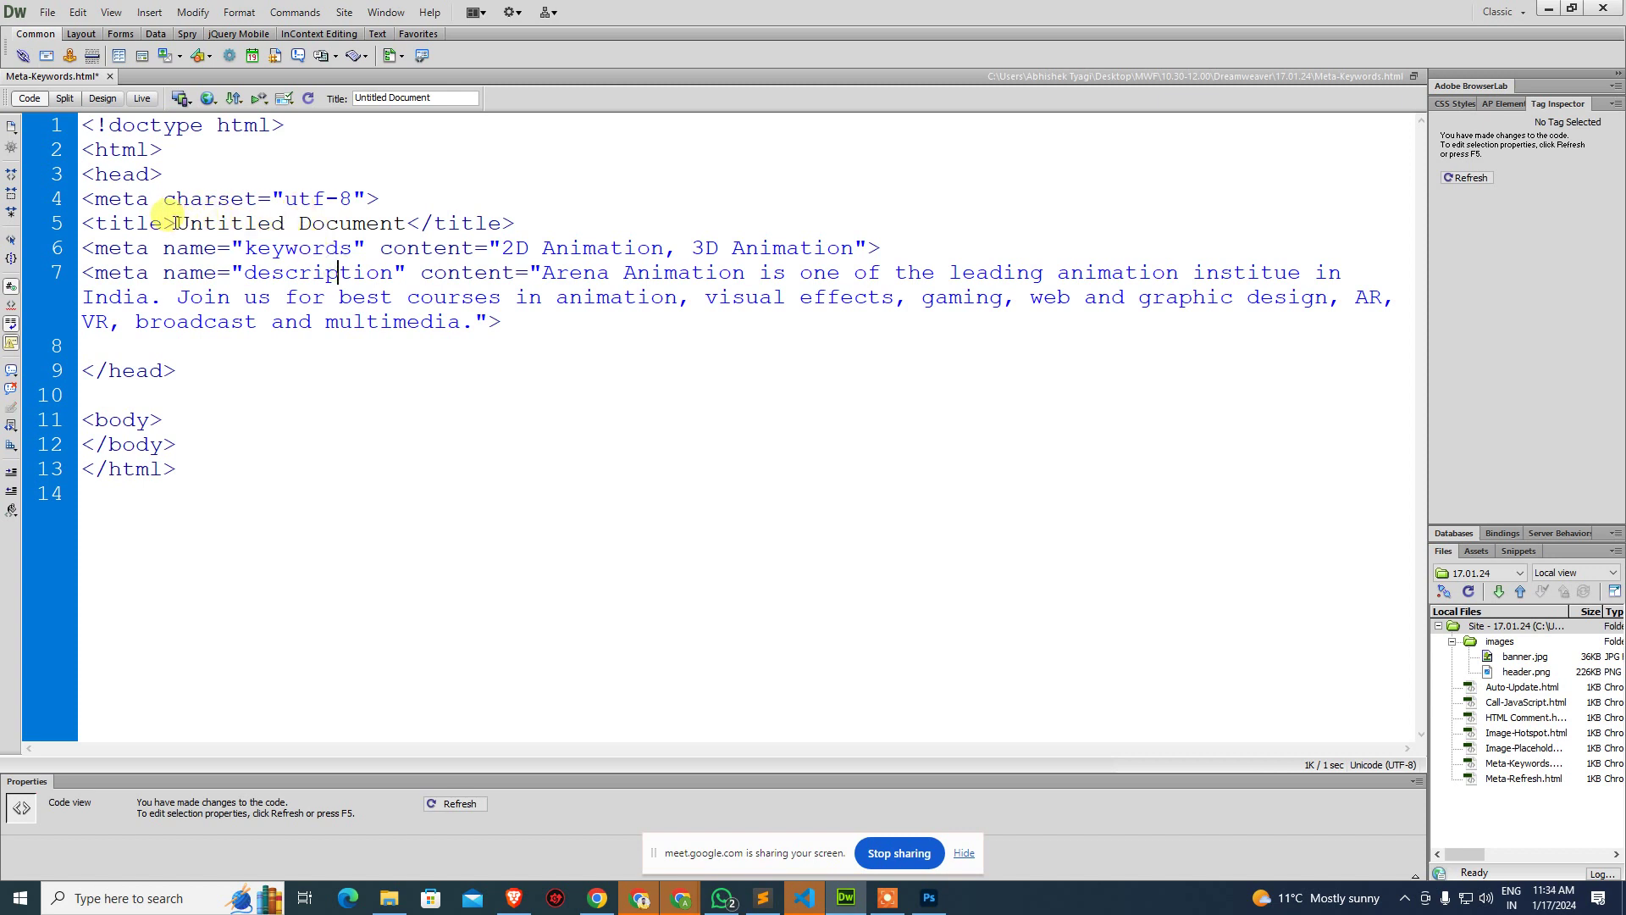
{"action": "left_click_drag", "start_coordinate": [177, 220], "coordinate": [431, 239]}
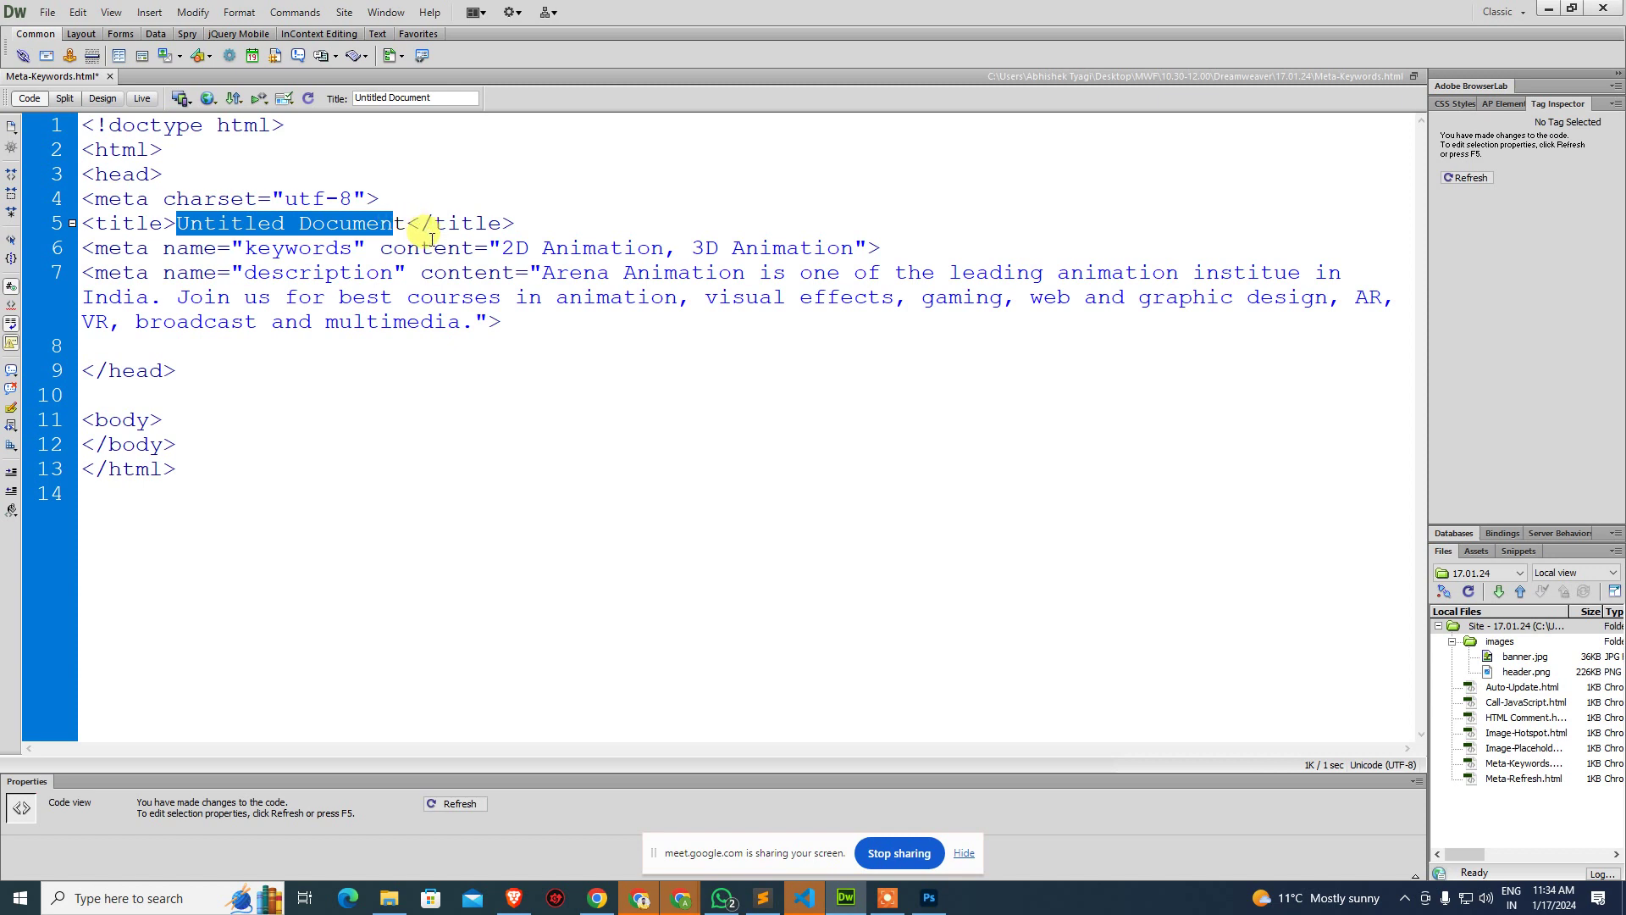
{"action": "left_click", "coordinate": [532, 474]}
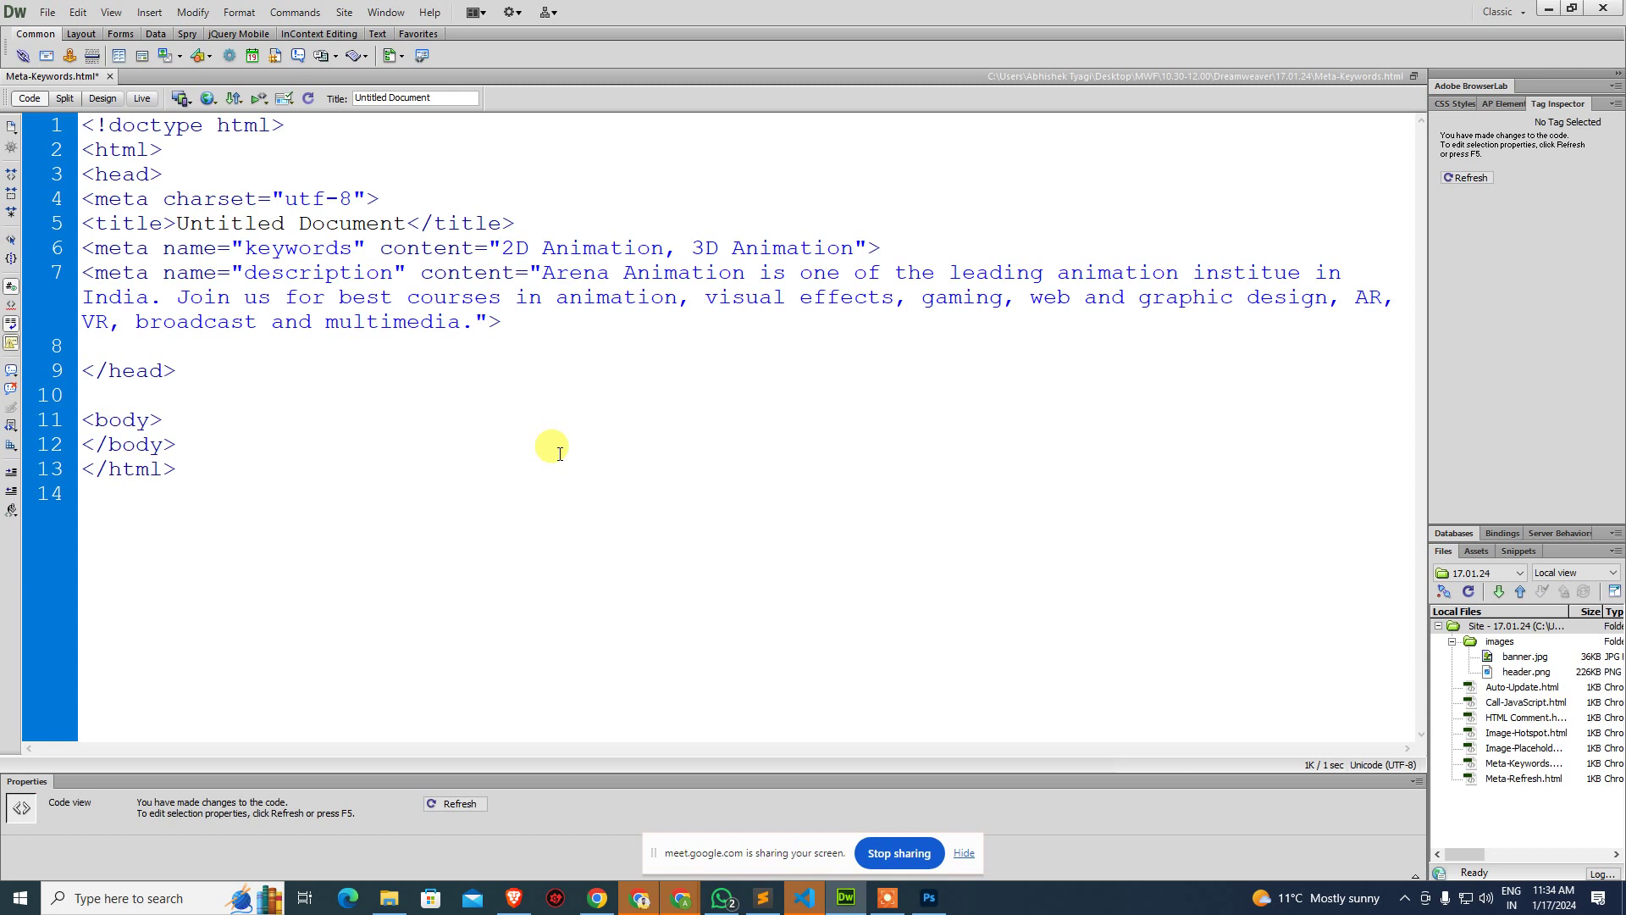
{"action": "left_click", "coordinate": [603, 370]}
Remove the blank line after the description meta tag, save the Meta-Keywords page and close it.
{"action": "left_click", "coordinate": [525, 324]}
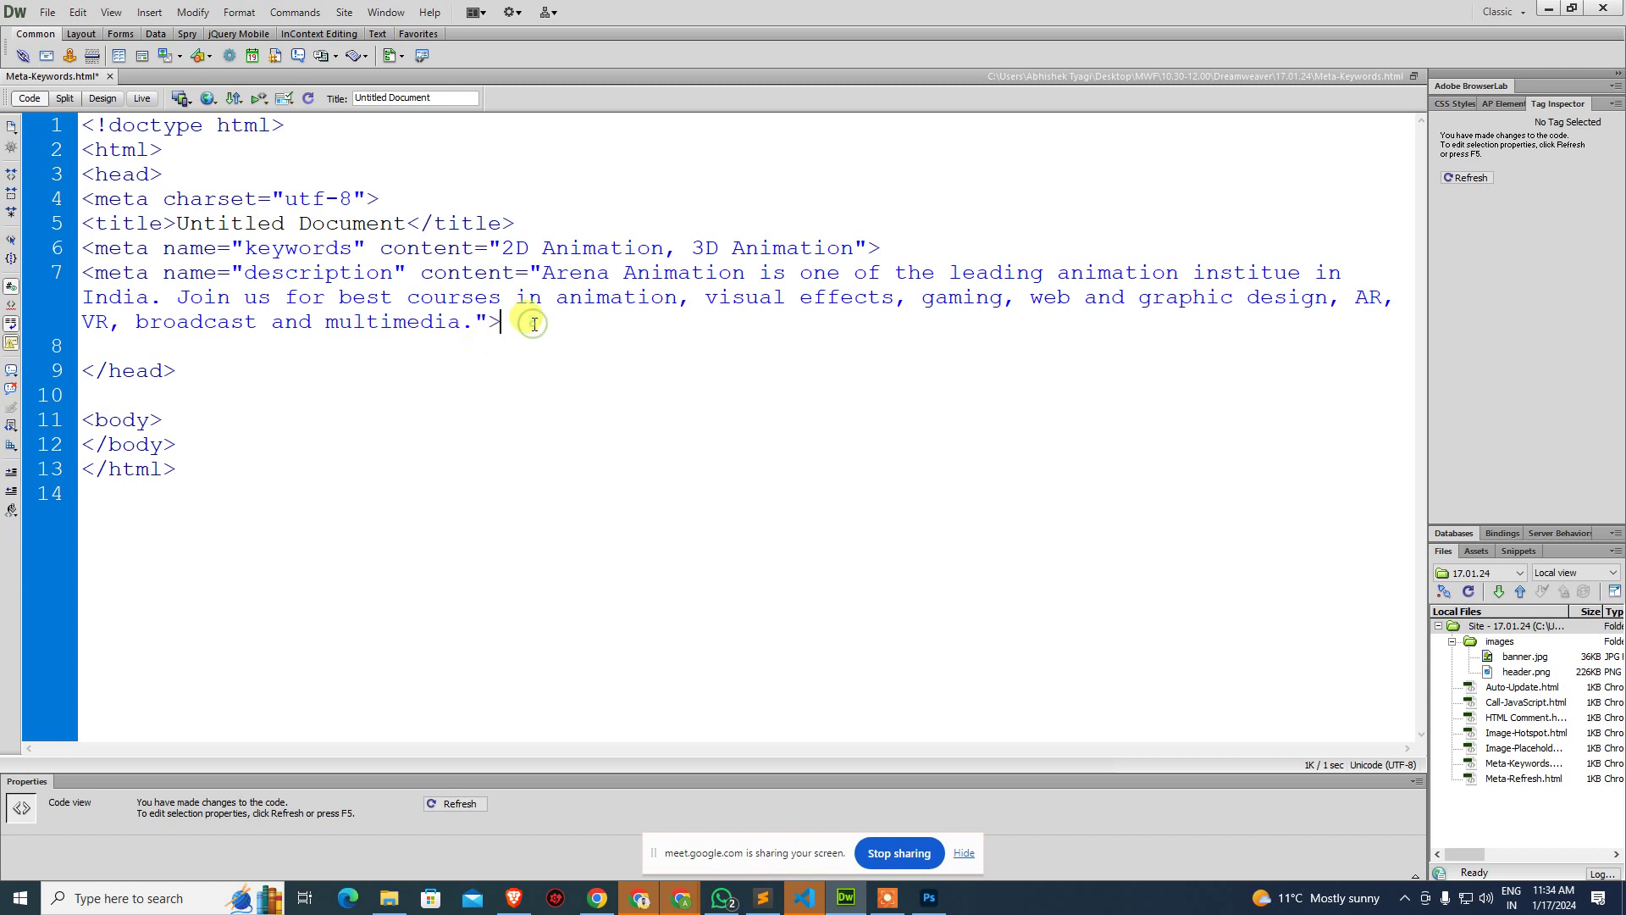
{"action": "key", "text": "Delete"}
{"action": "key", "text": "ctrl+s"}
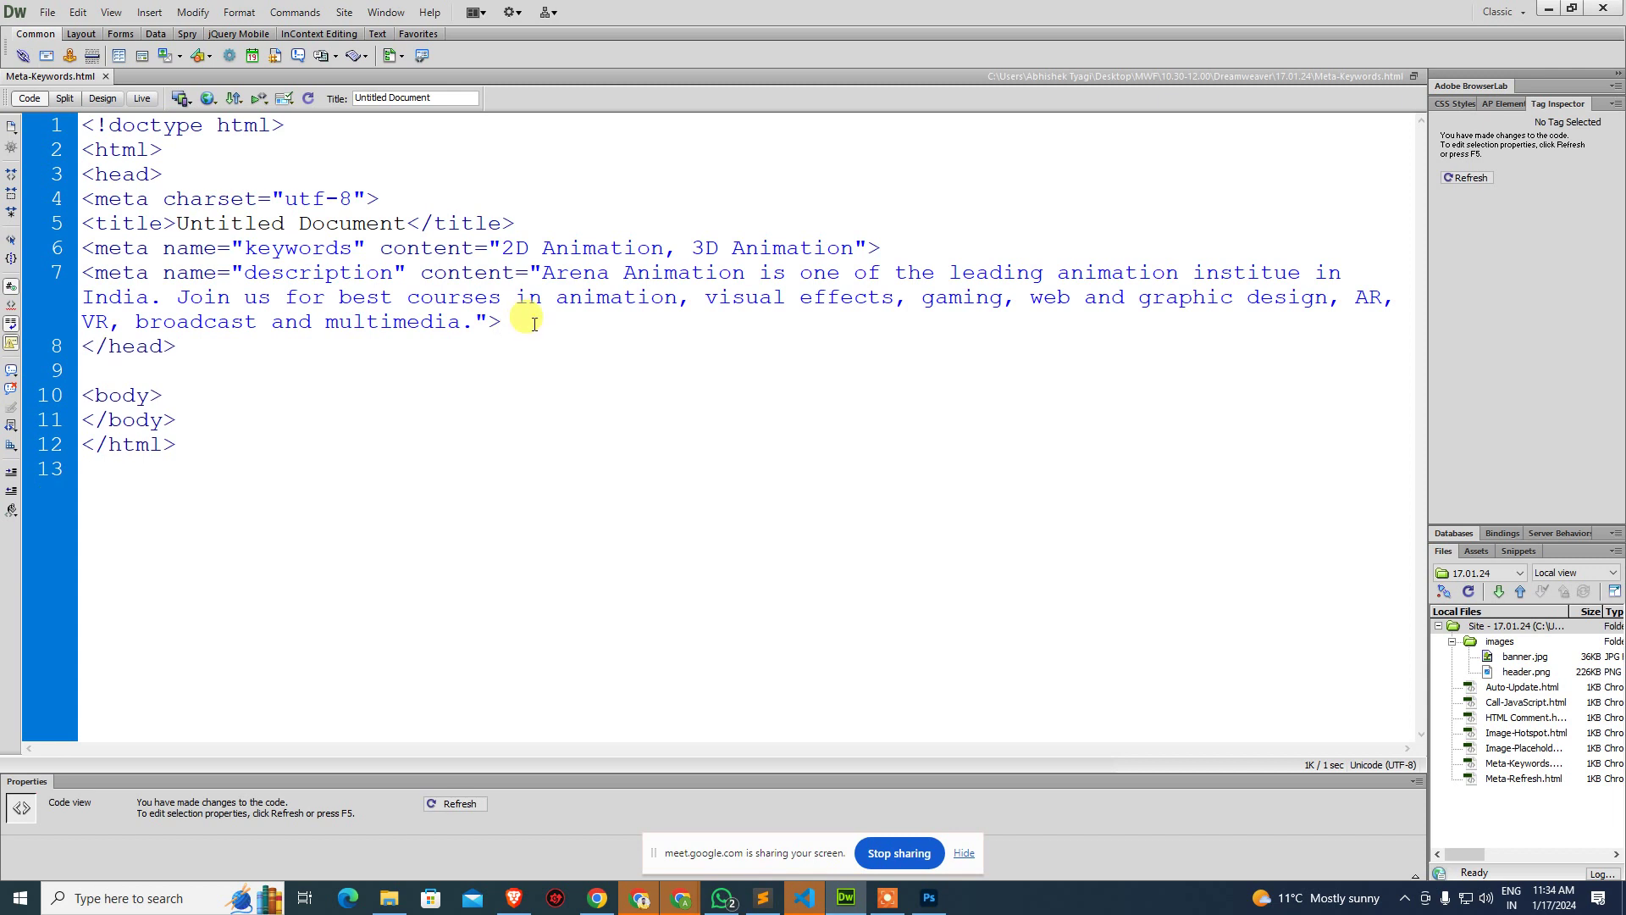
{"action": "key", "text": "ctrl+w"}
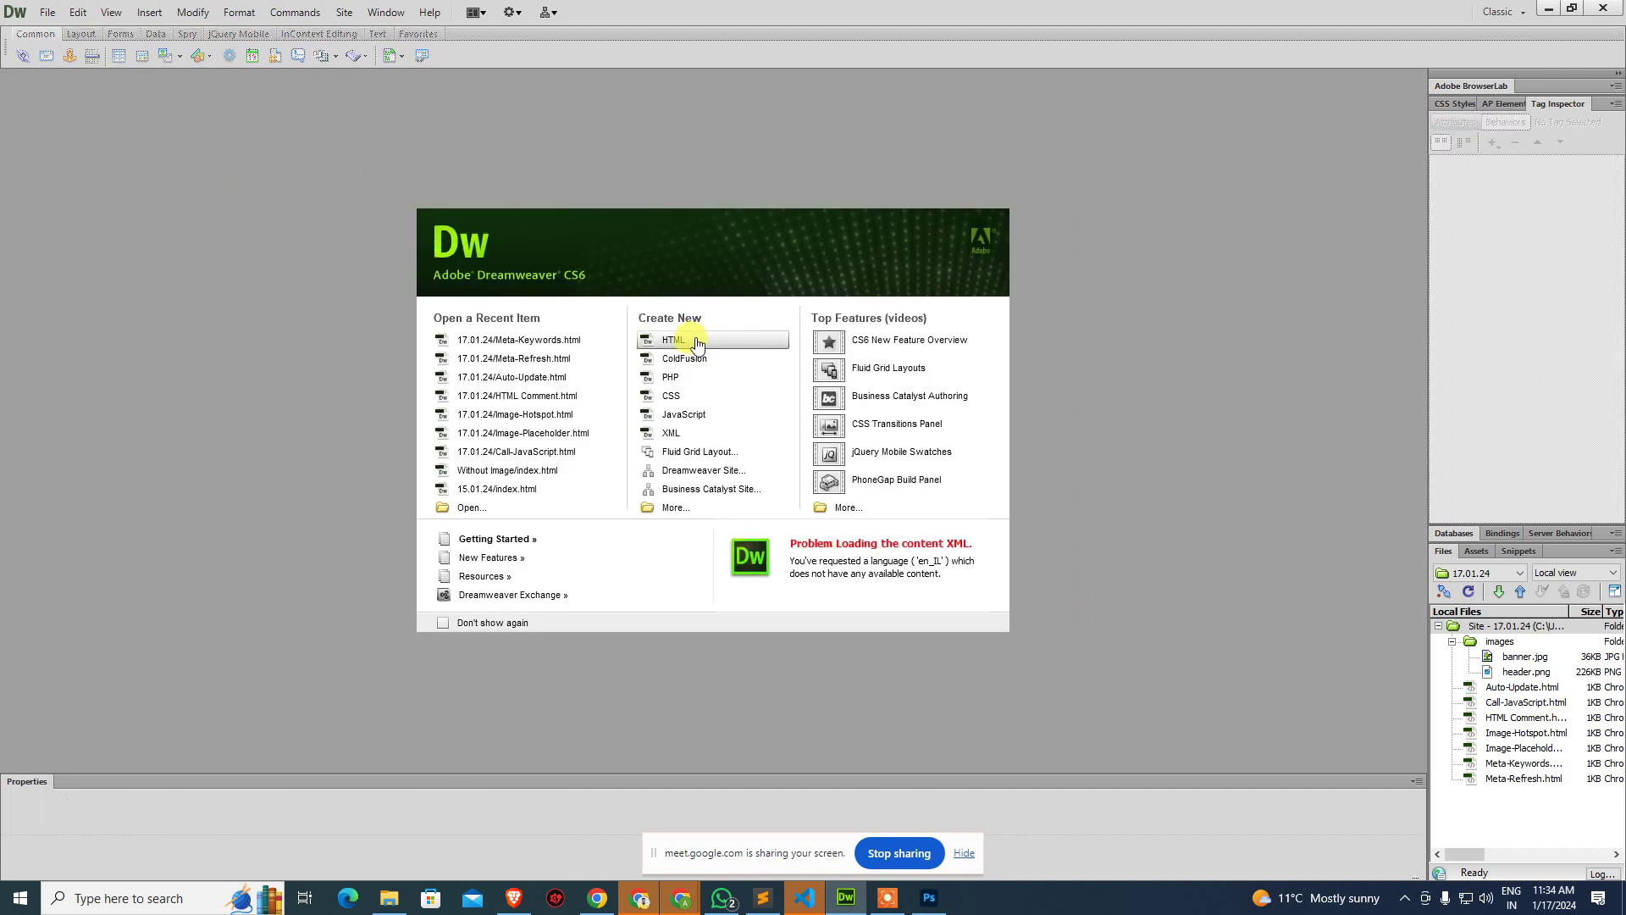
Create a new HTML page and add an empty line inside its body for the script.
{"action": "left_click", "coordinate": [674, 339]}
{"action": "left_click", "coordinate": [363, 57]}
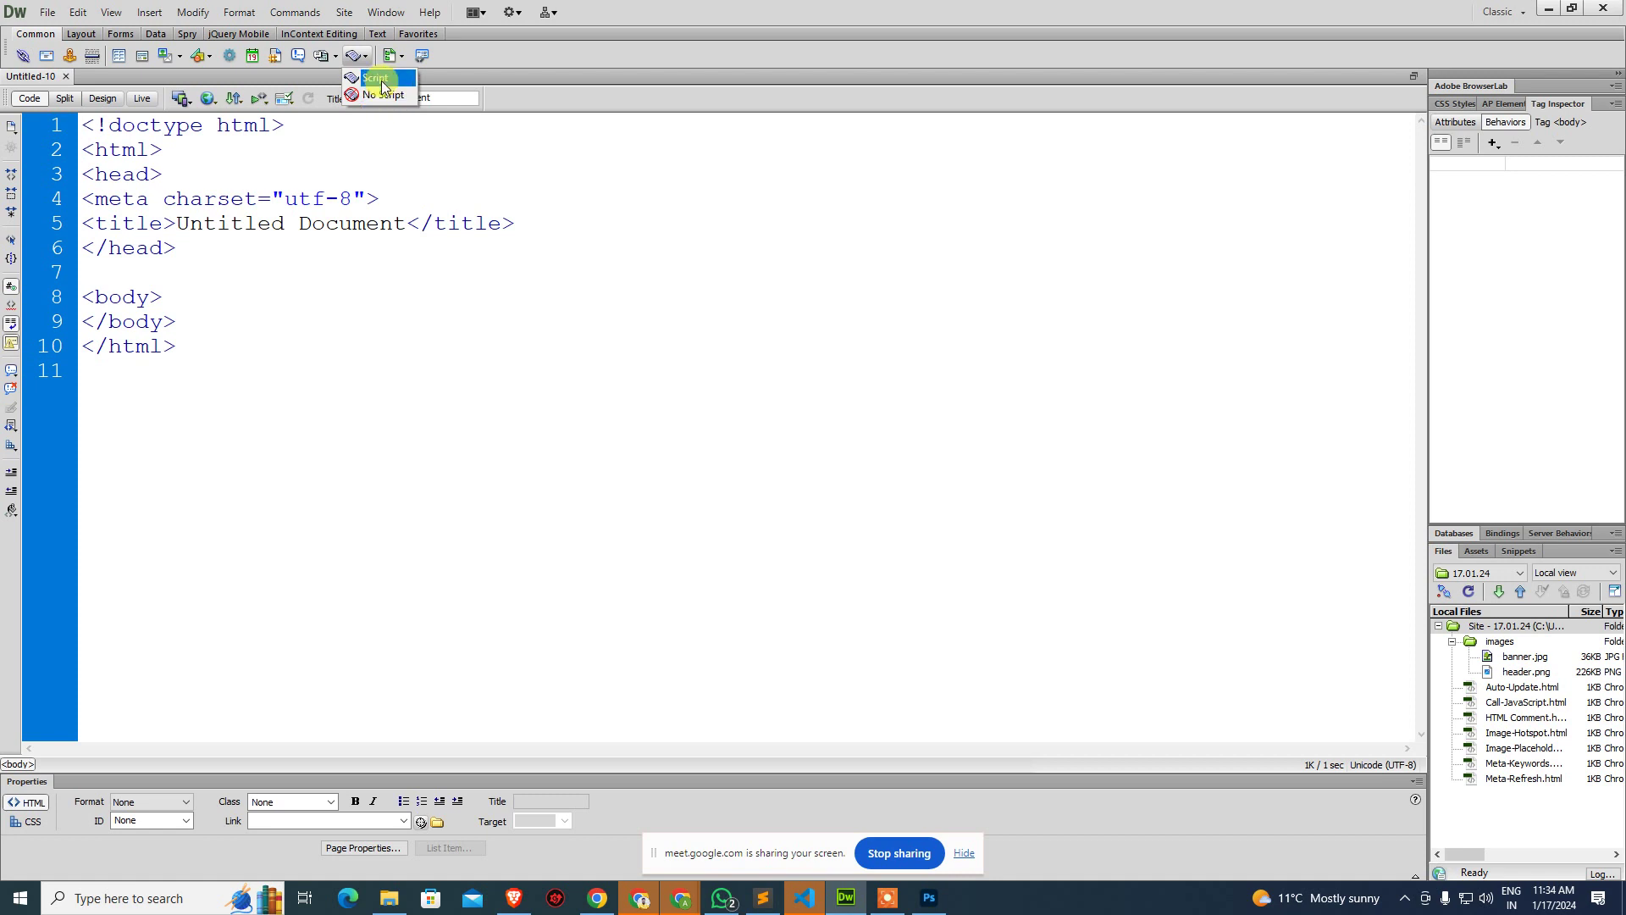
{"action": "left_click", "coordinate": [245, 298]}
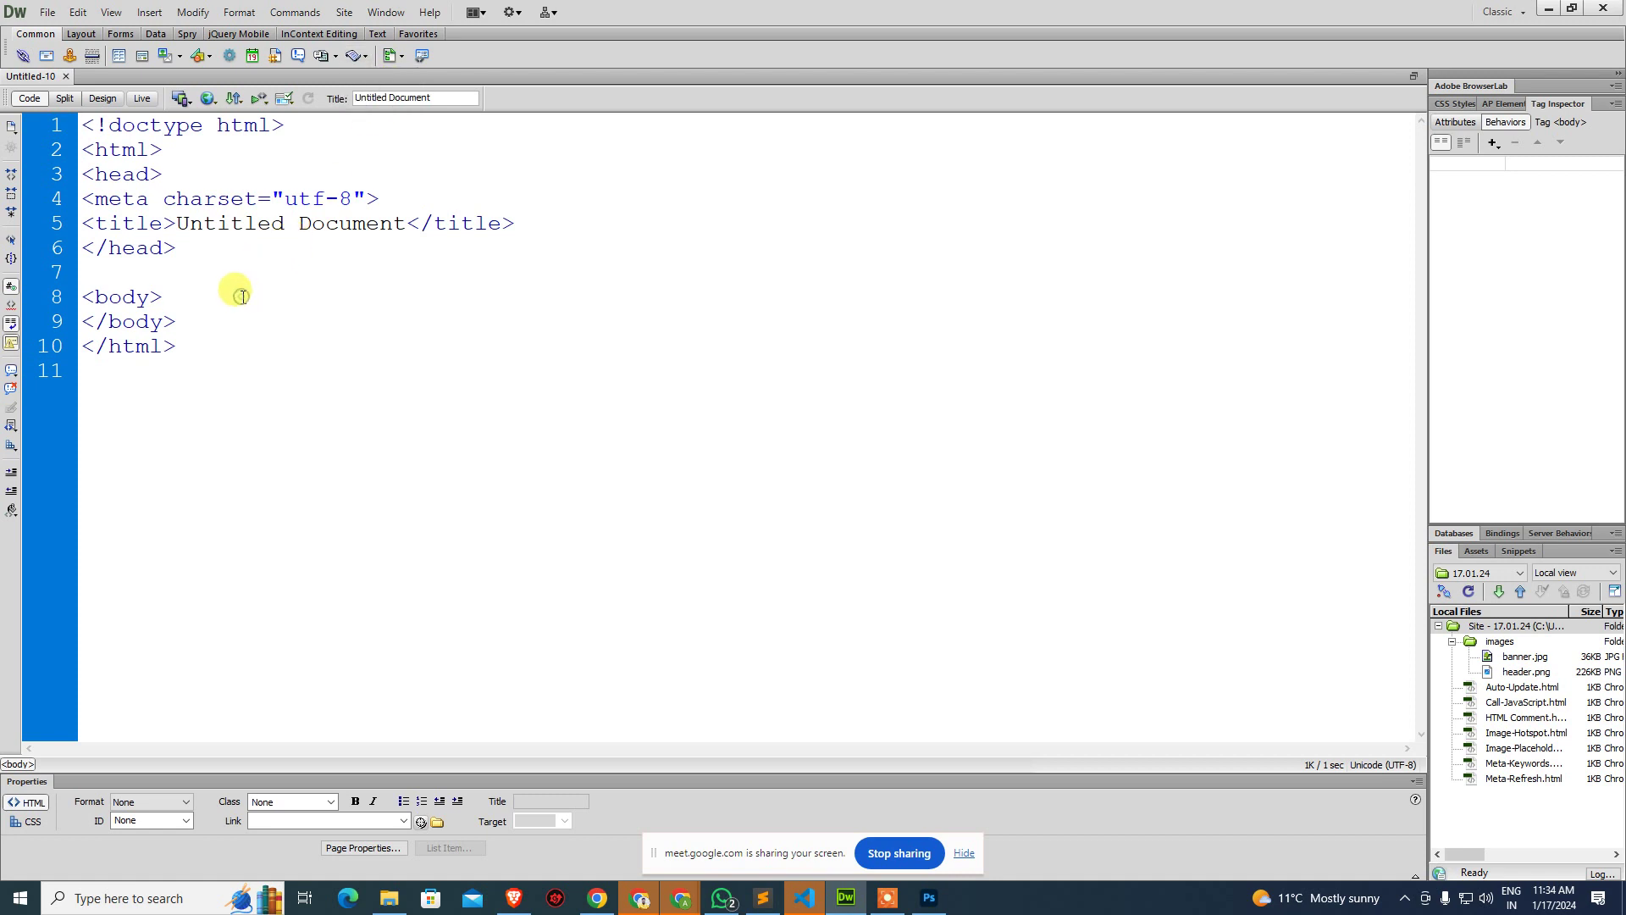
{"action": "double_click", "coordinate": [230, 295]}
{"action": "key", "text": "ctrl+z"}
{"action": "left_click", "coordinate": [268, 298]}
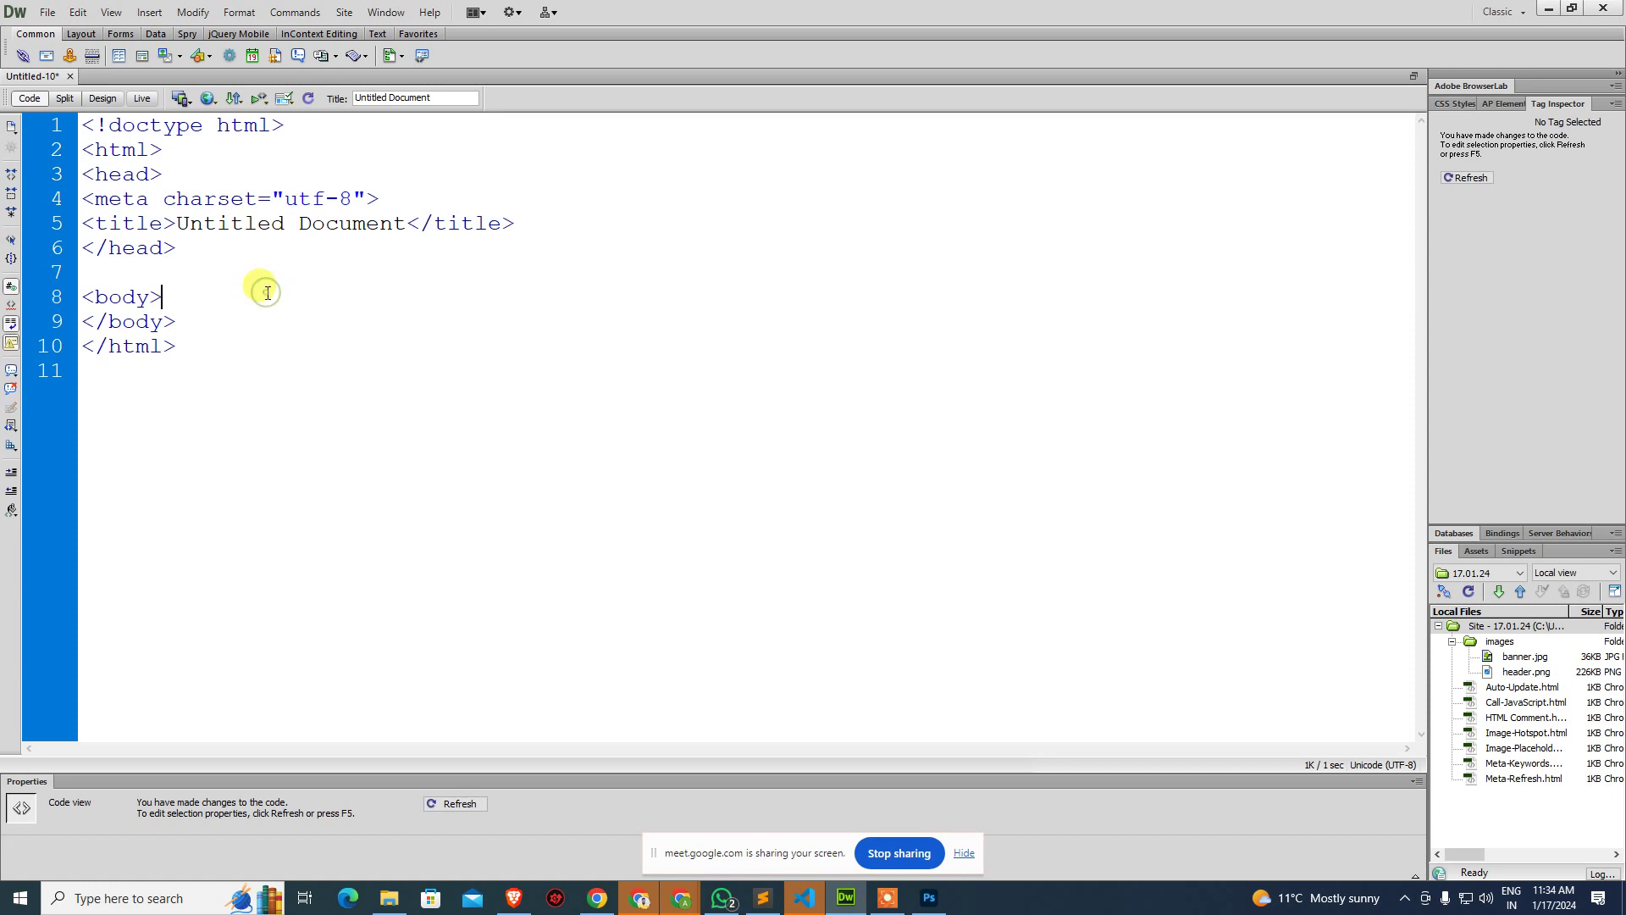
{"action": "key", "text": "Return"}
{"action": "type", "text": "<script>"}
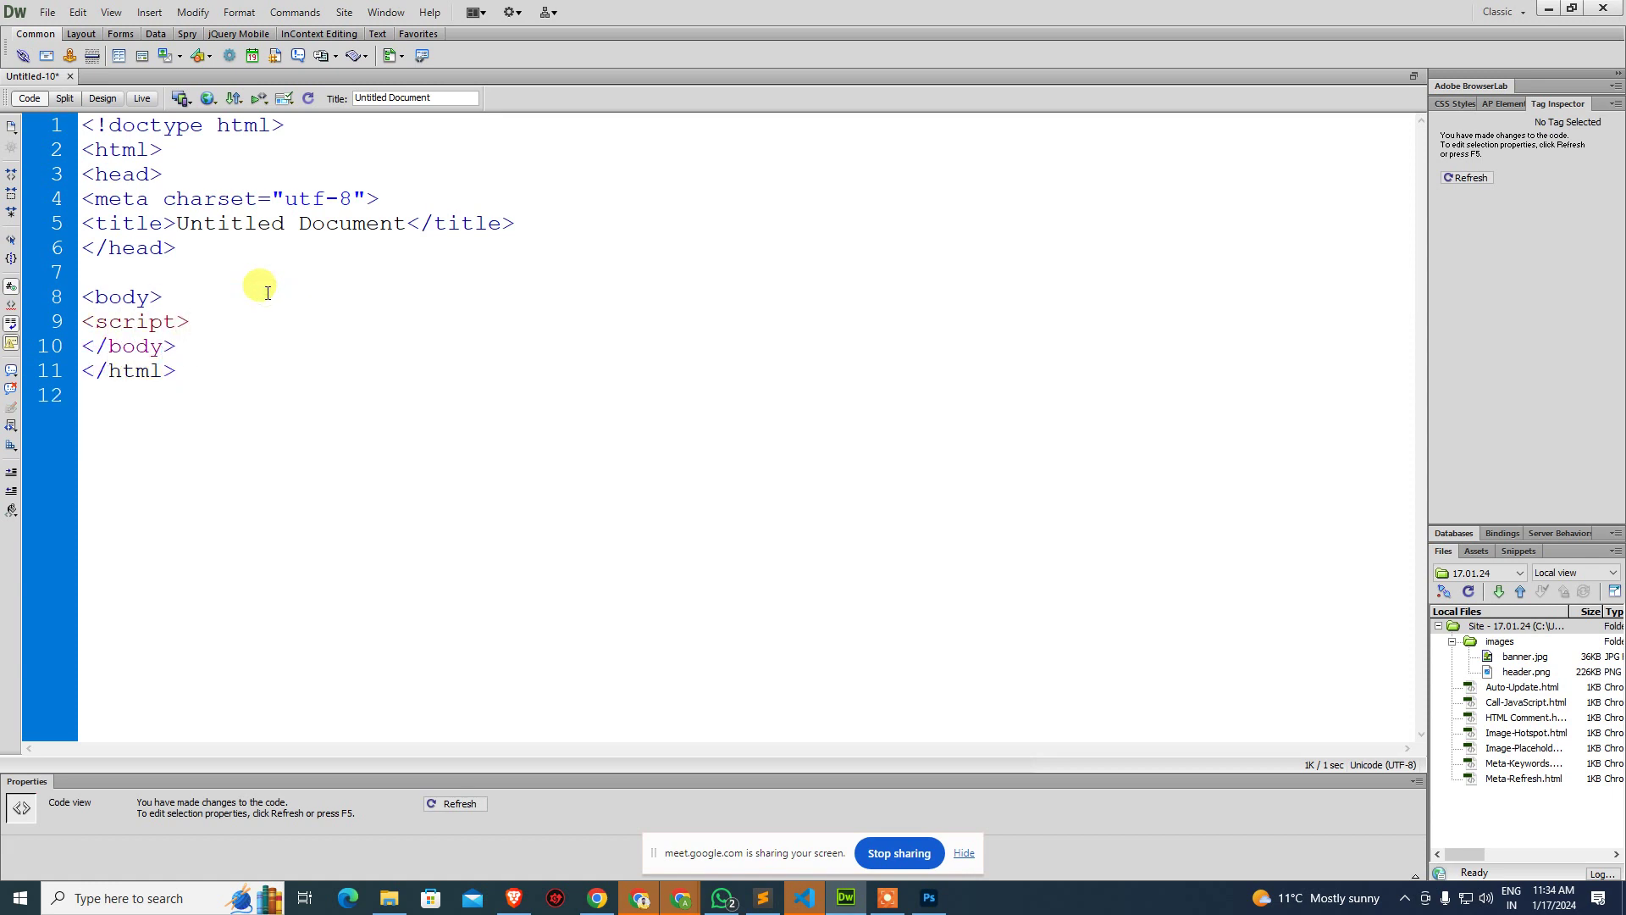
{"action": "key", "text": "shift+Home"}
{"action": "key", "text": "BackSpace"}
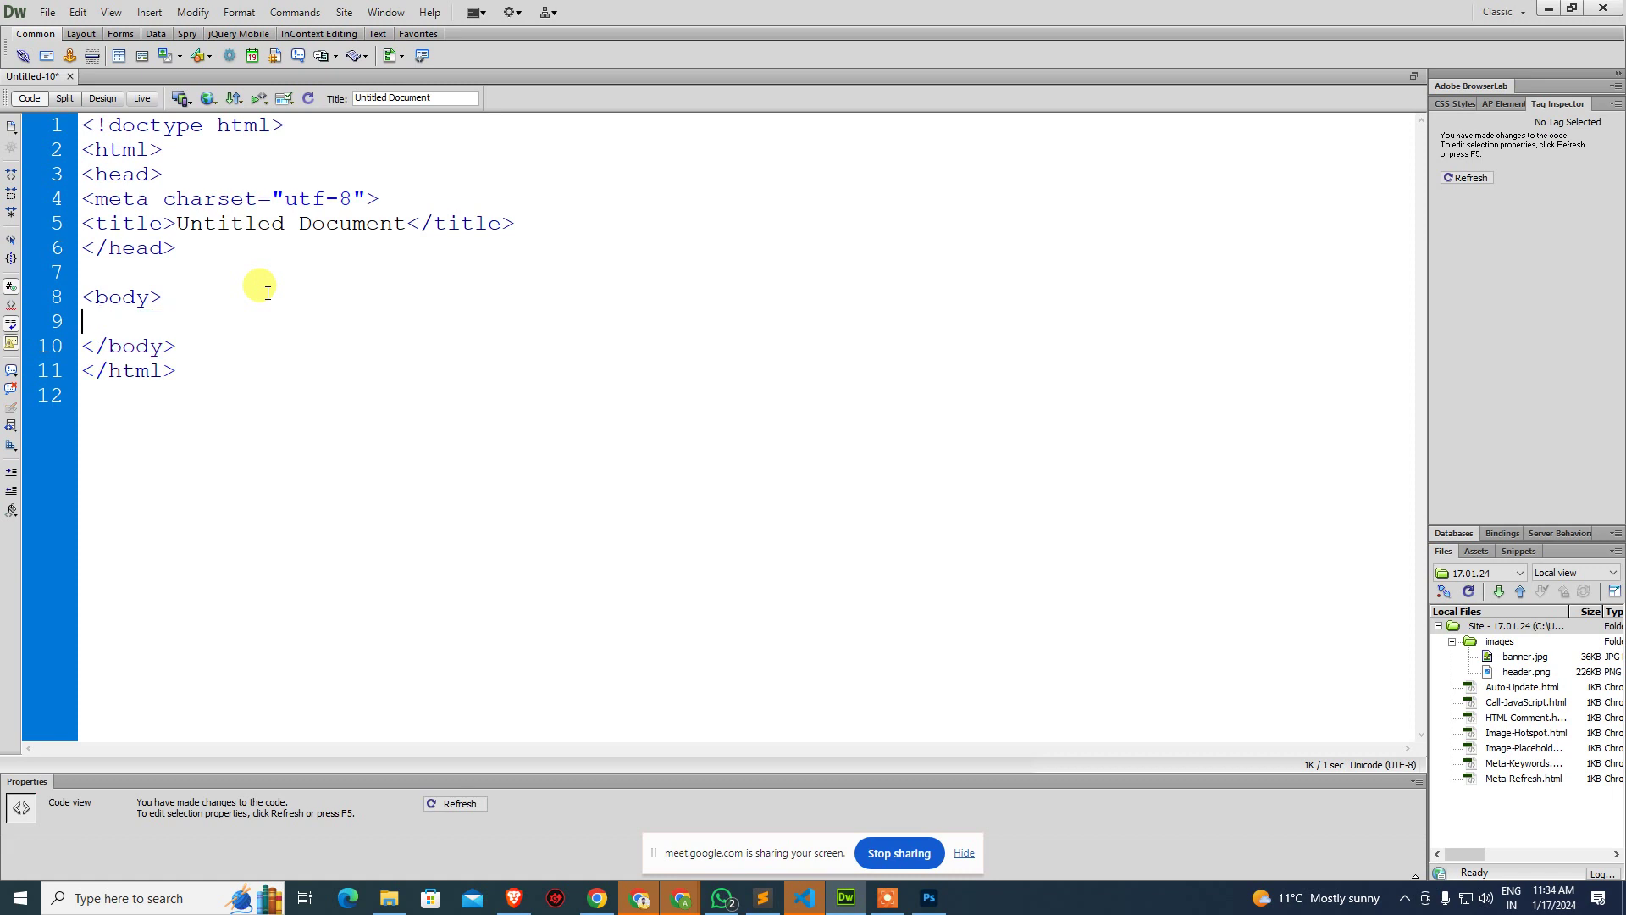
Start inserting a Script object, enter "This is my first text written by JavaScript." as its content and copy that text.
{"action": "left_click", "coordinate": [356, 56]}
{"action": "left_click", "coordinate": [375, 78]}
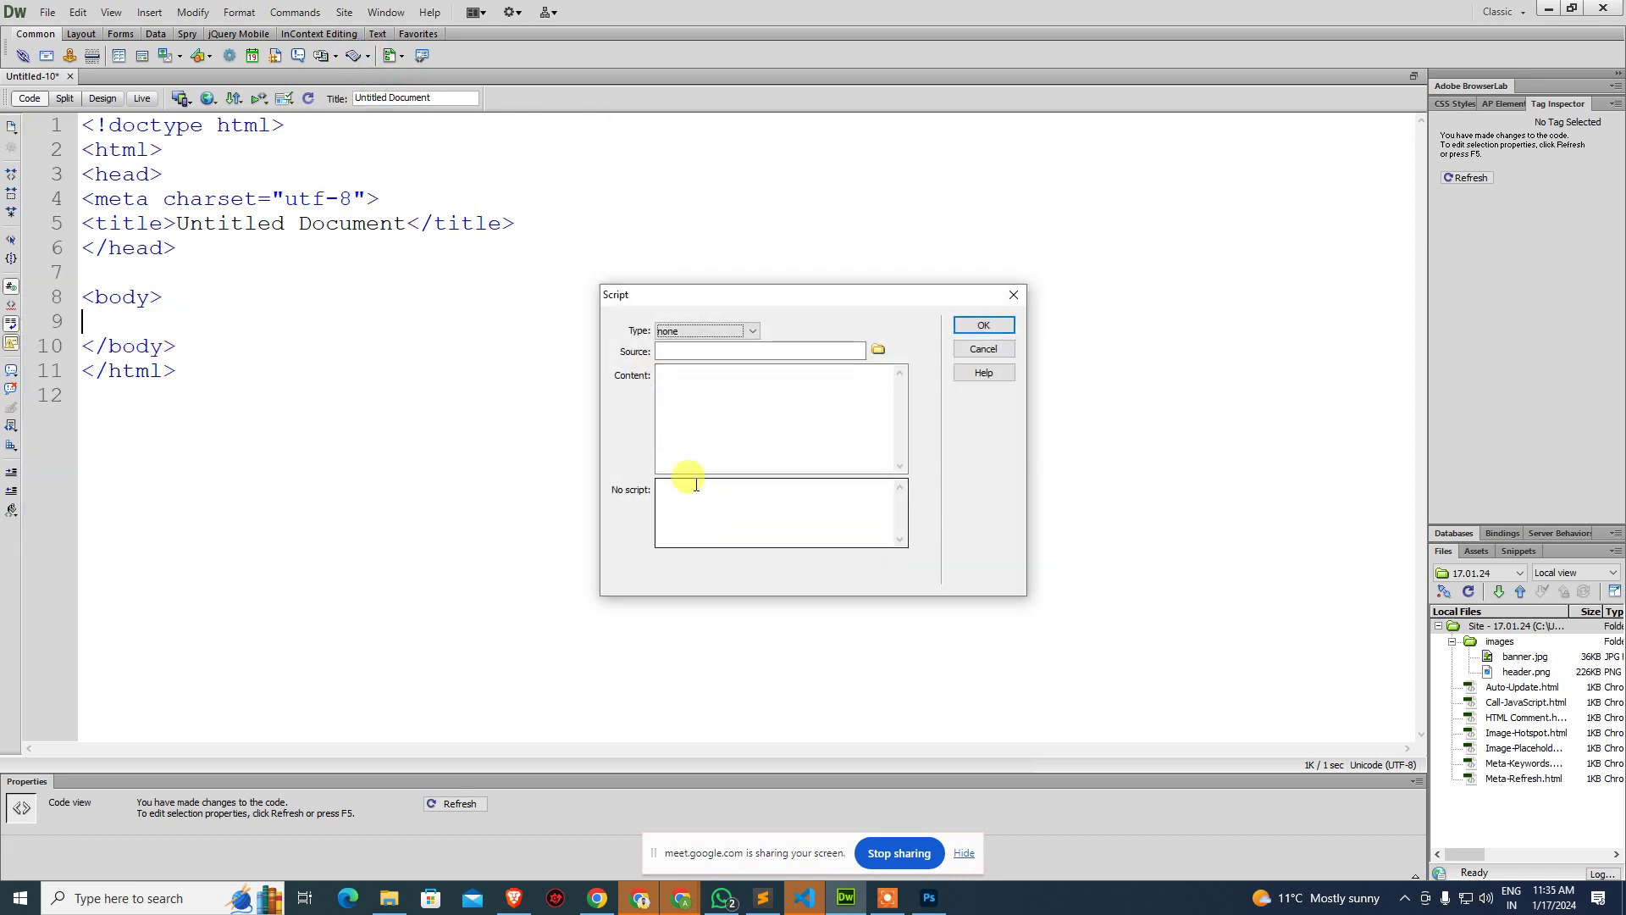
{"action": "left_click", "coordinate": [717, 401]}
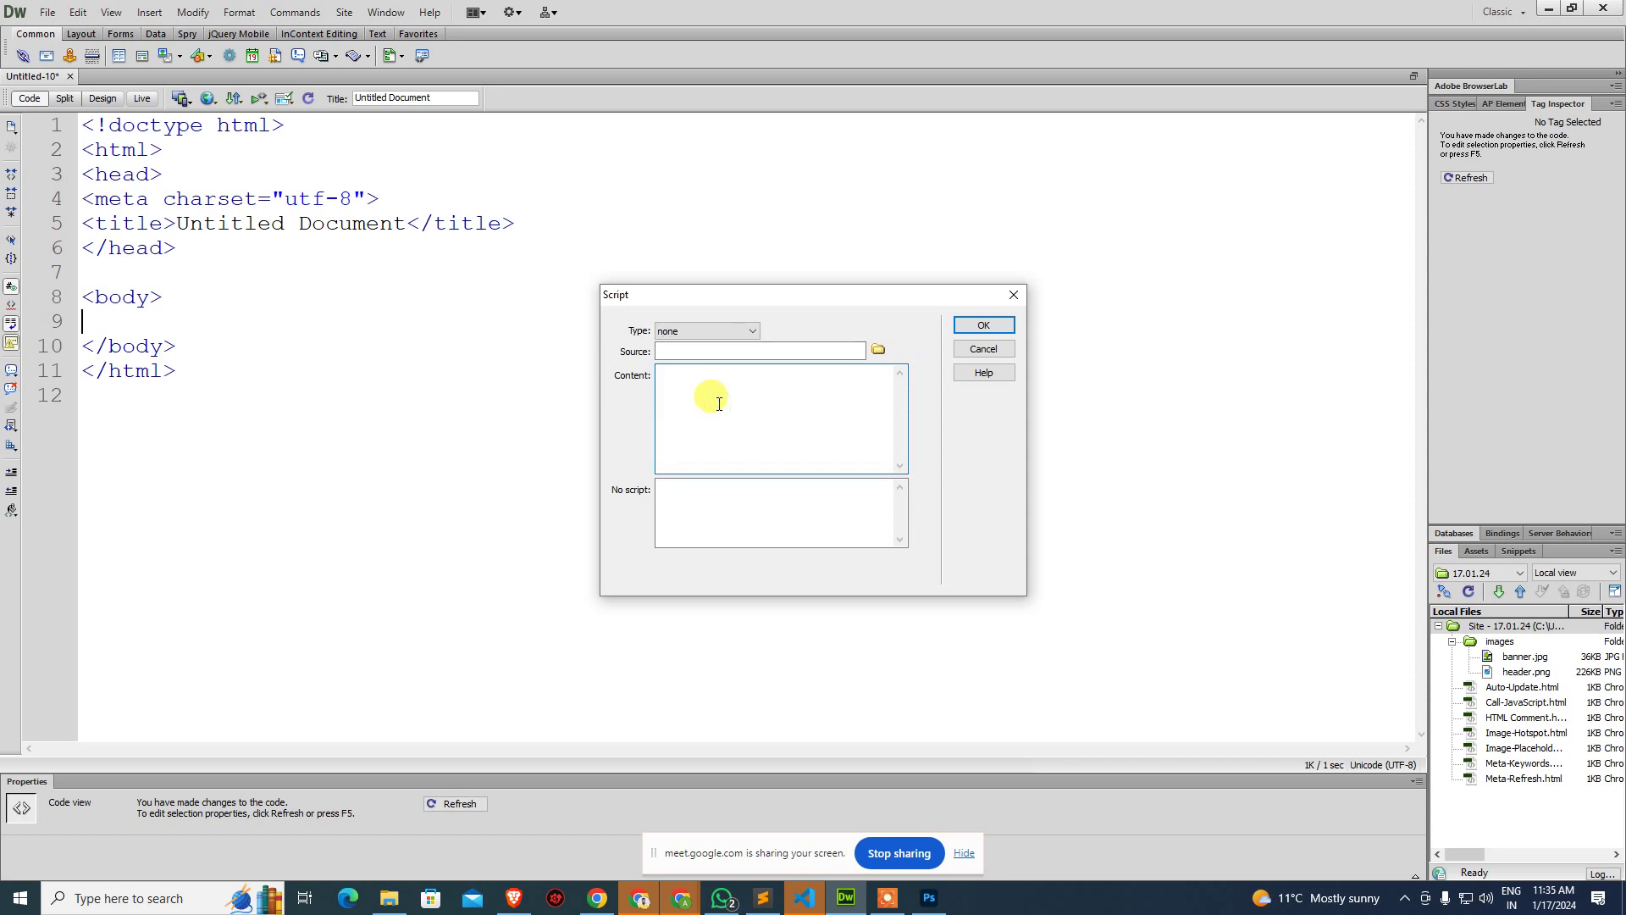
{"action": "type", "text": "This is my first tex"}
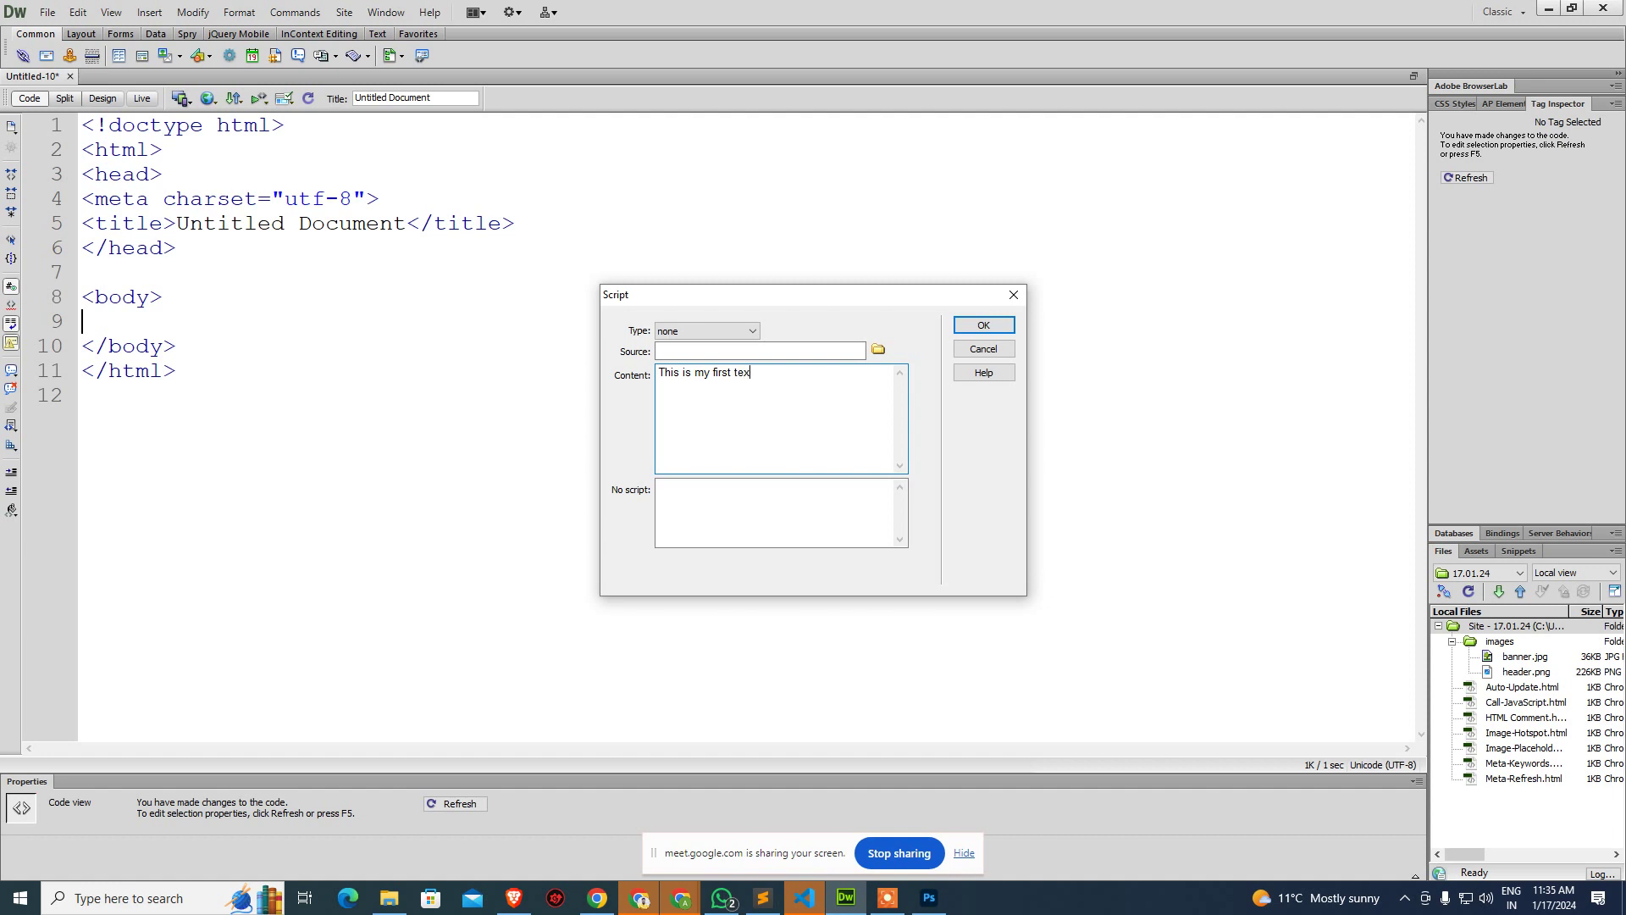
{"action": "type", "text": "t written by JavaScrip"}
{"action": "key", "text": "ctrl+a"}
{"action": "key", "text": "ctrl+c"}
Replace the script content with document.write("This is my first text written by JavaScript."); reusing the copied sentence.
{"action": "key", "text": "BackSpace"}
{"action": "type", "text": "document.wrote"}
{"action": "key", "text": "BackSpace"}
{"action": "key", "text": "BackSpace"}
{"action": "key", "text": "BackSpace"}
{"action": "type", "text": "ite()\"\""}
{"action": "key", "text": "Left"}
{"action": "key", "text": "ctrl+v"}
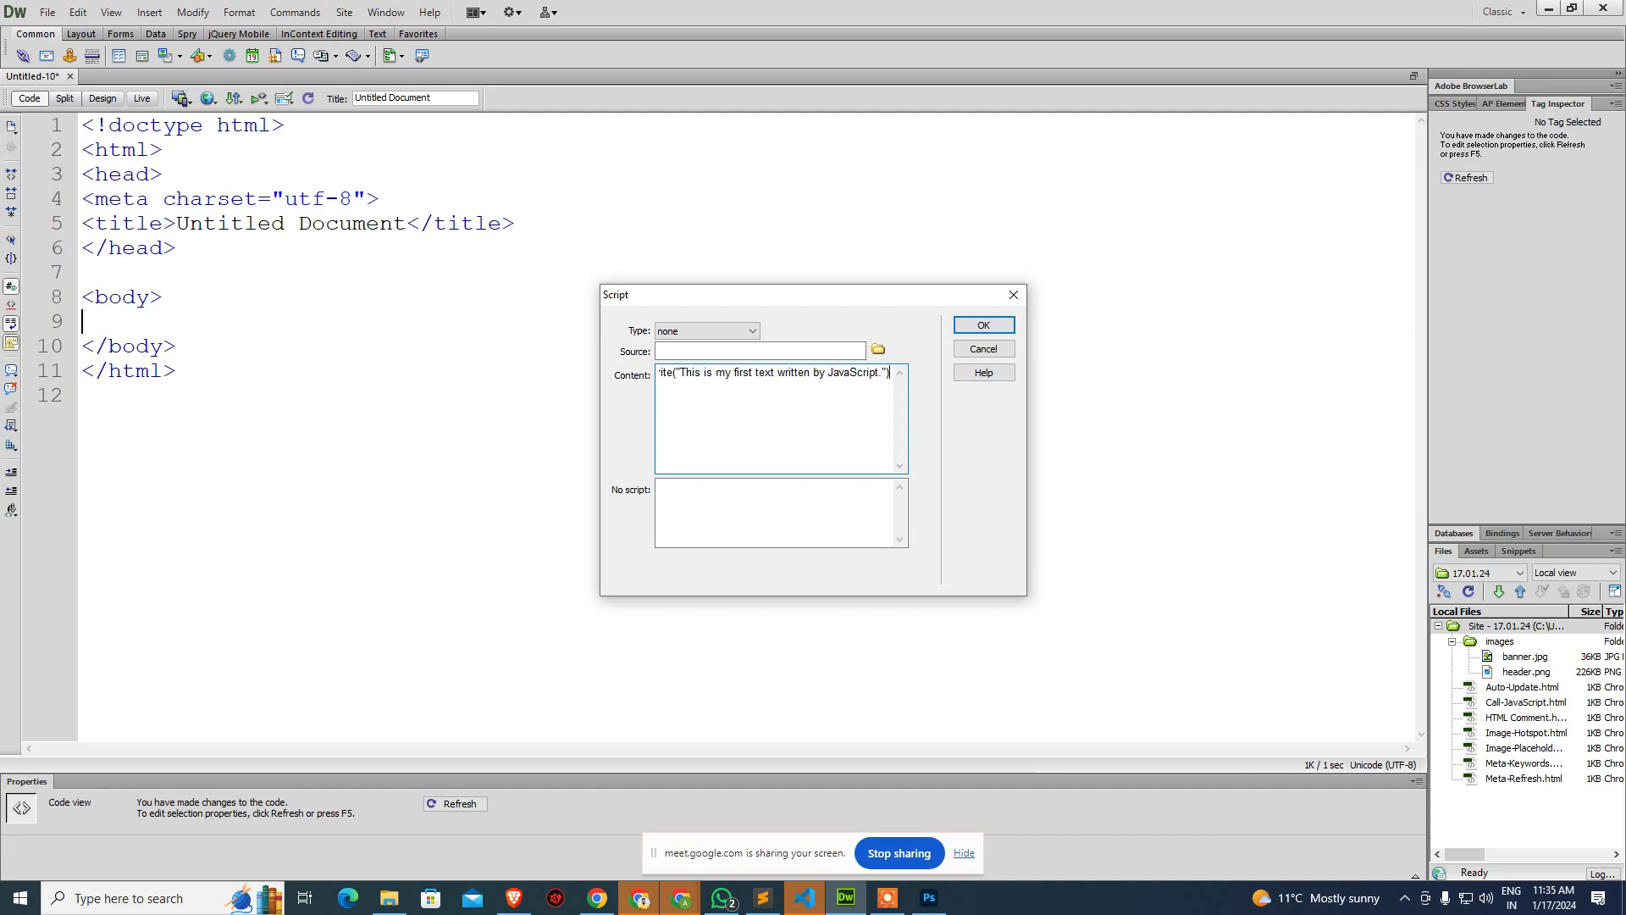
{"action": "type", "text": ";"}
Enter "Please enable javascript." as the no-script text and insert the script with its type left at none.
{"action": "left_click", "coordinate": [745, 504]}
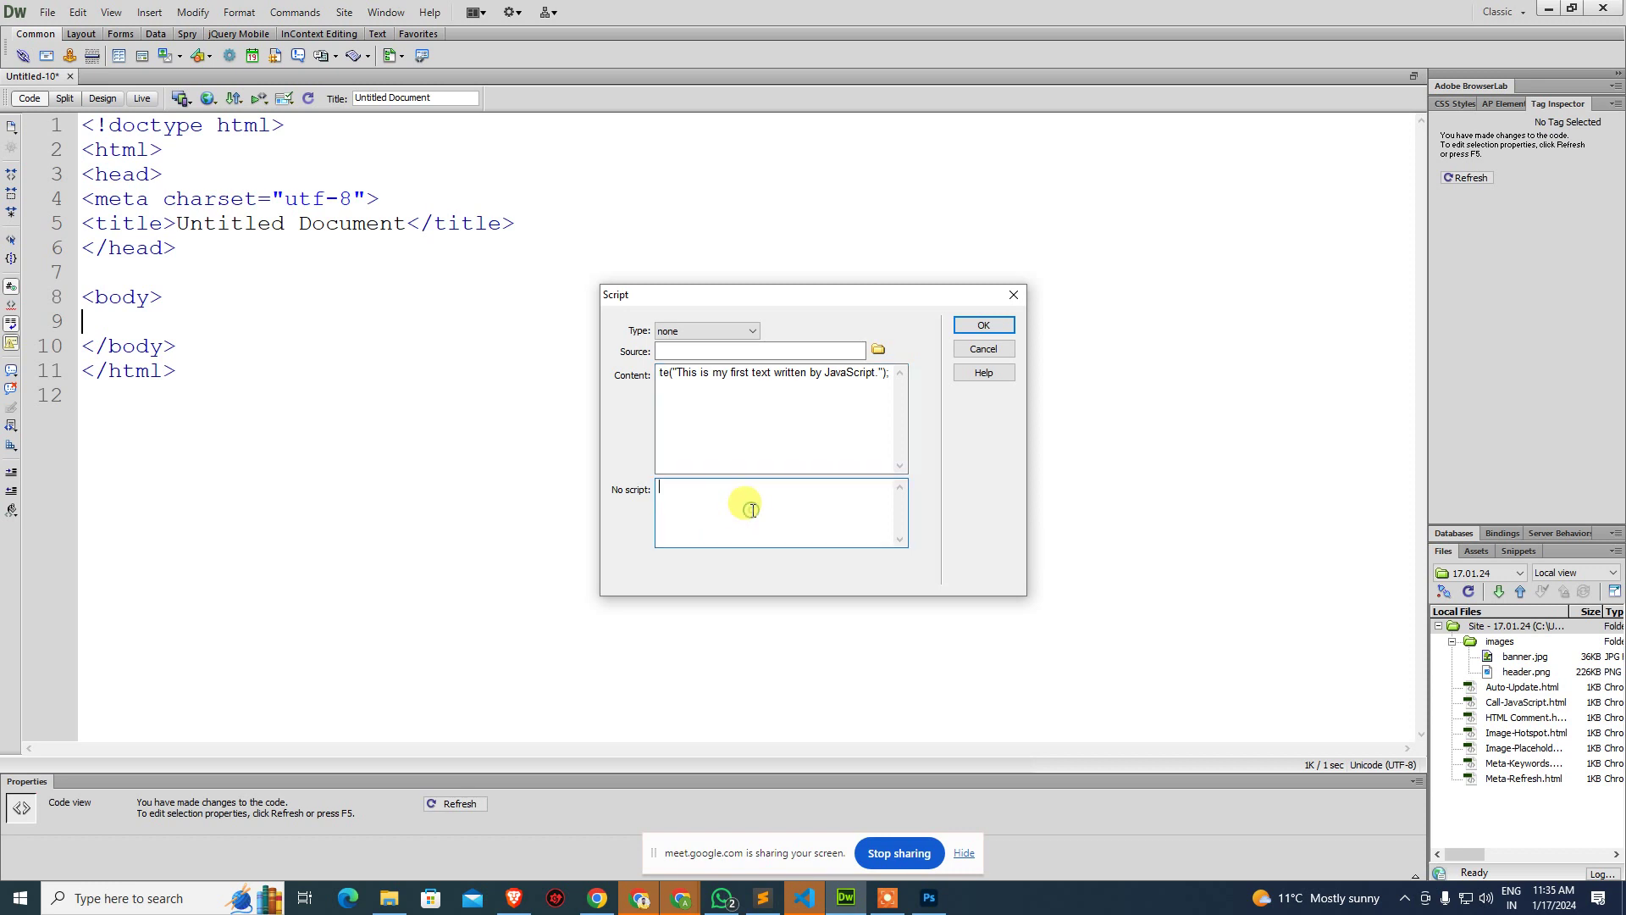
{"action": "type", "text": "Please enable javascript."}
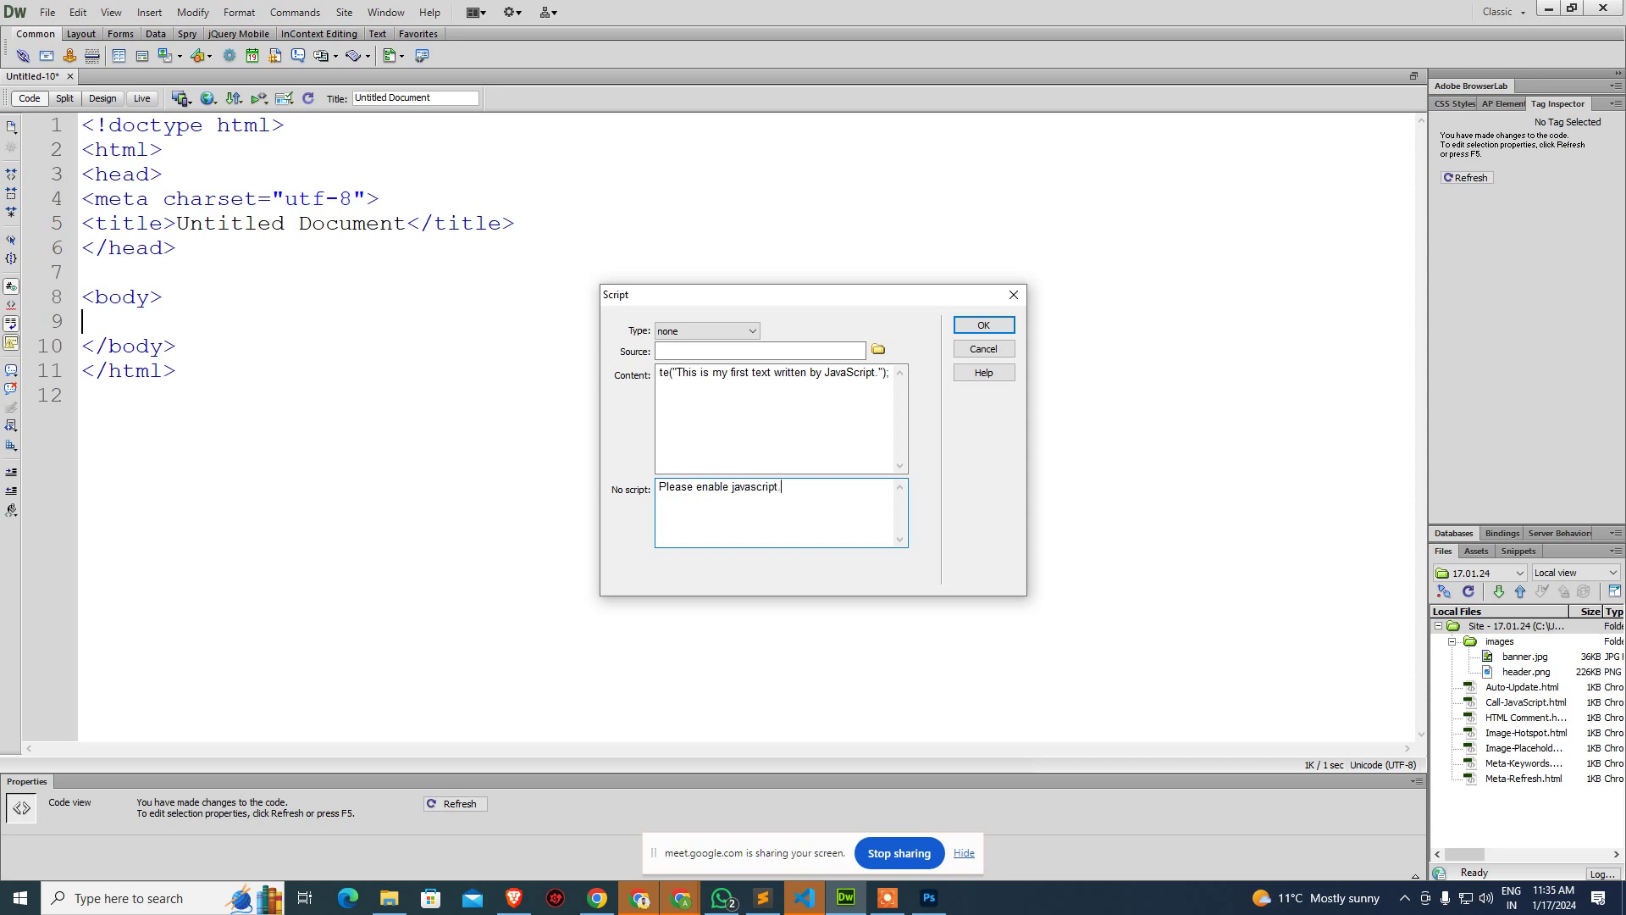
{"action": "left_click", "coordinate": [735, 332]}
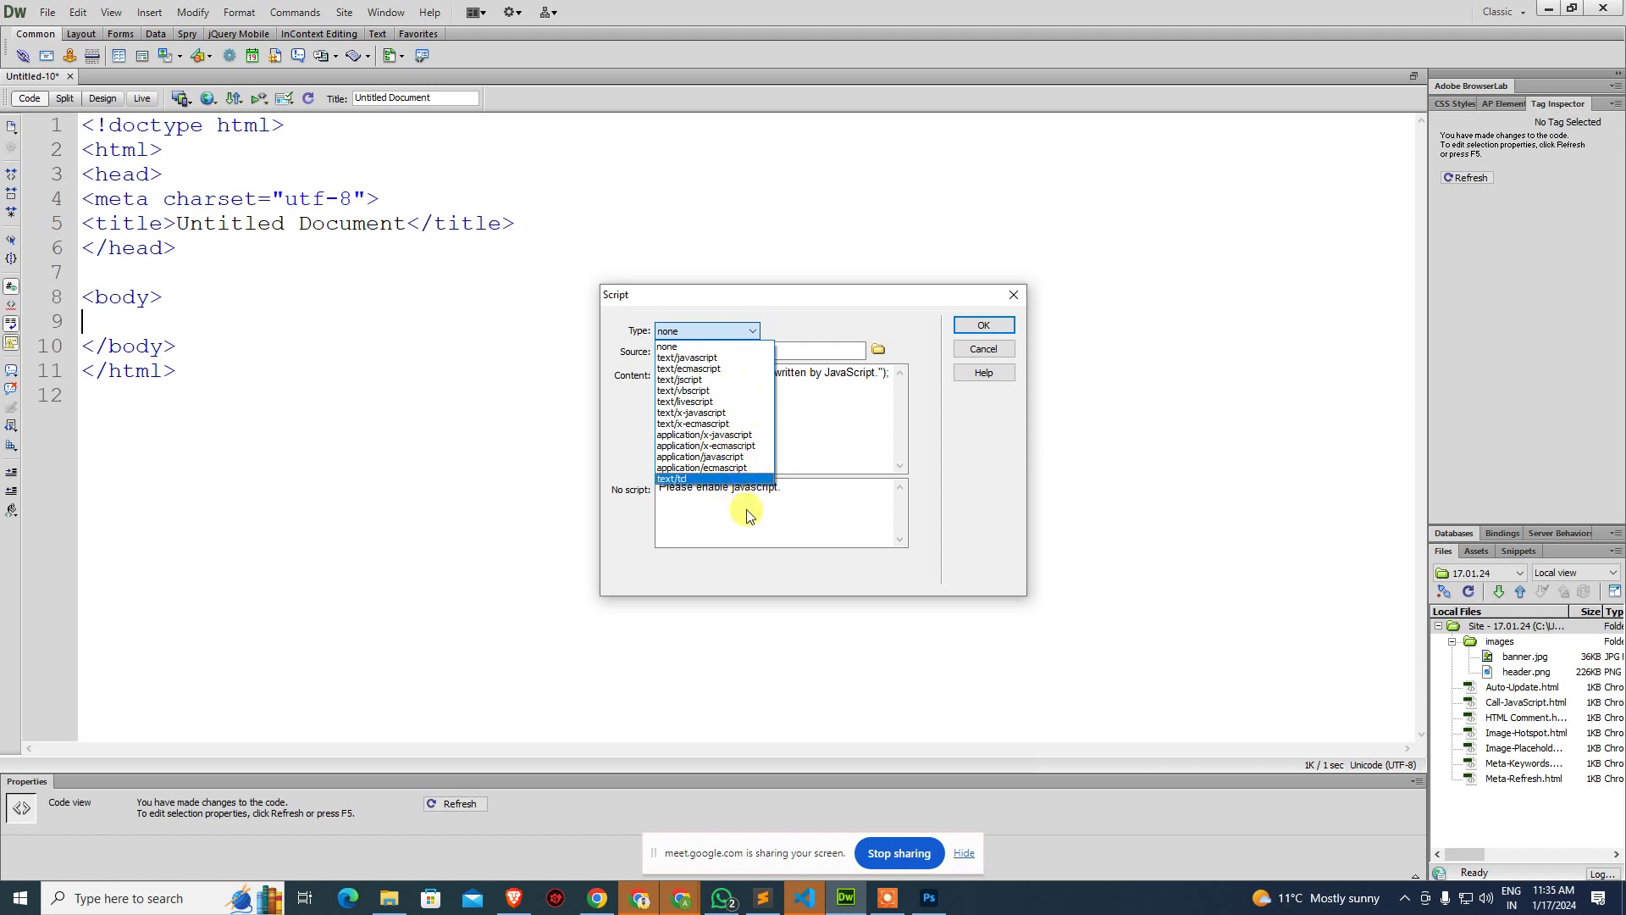
{"action": "left_click", "coordinate": [797, 328]}
{"action": "left_click", "coordinate": [984, 325]}
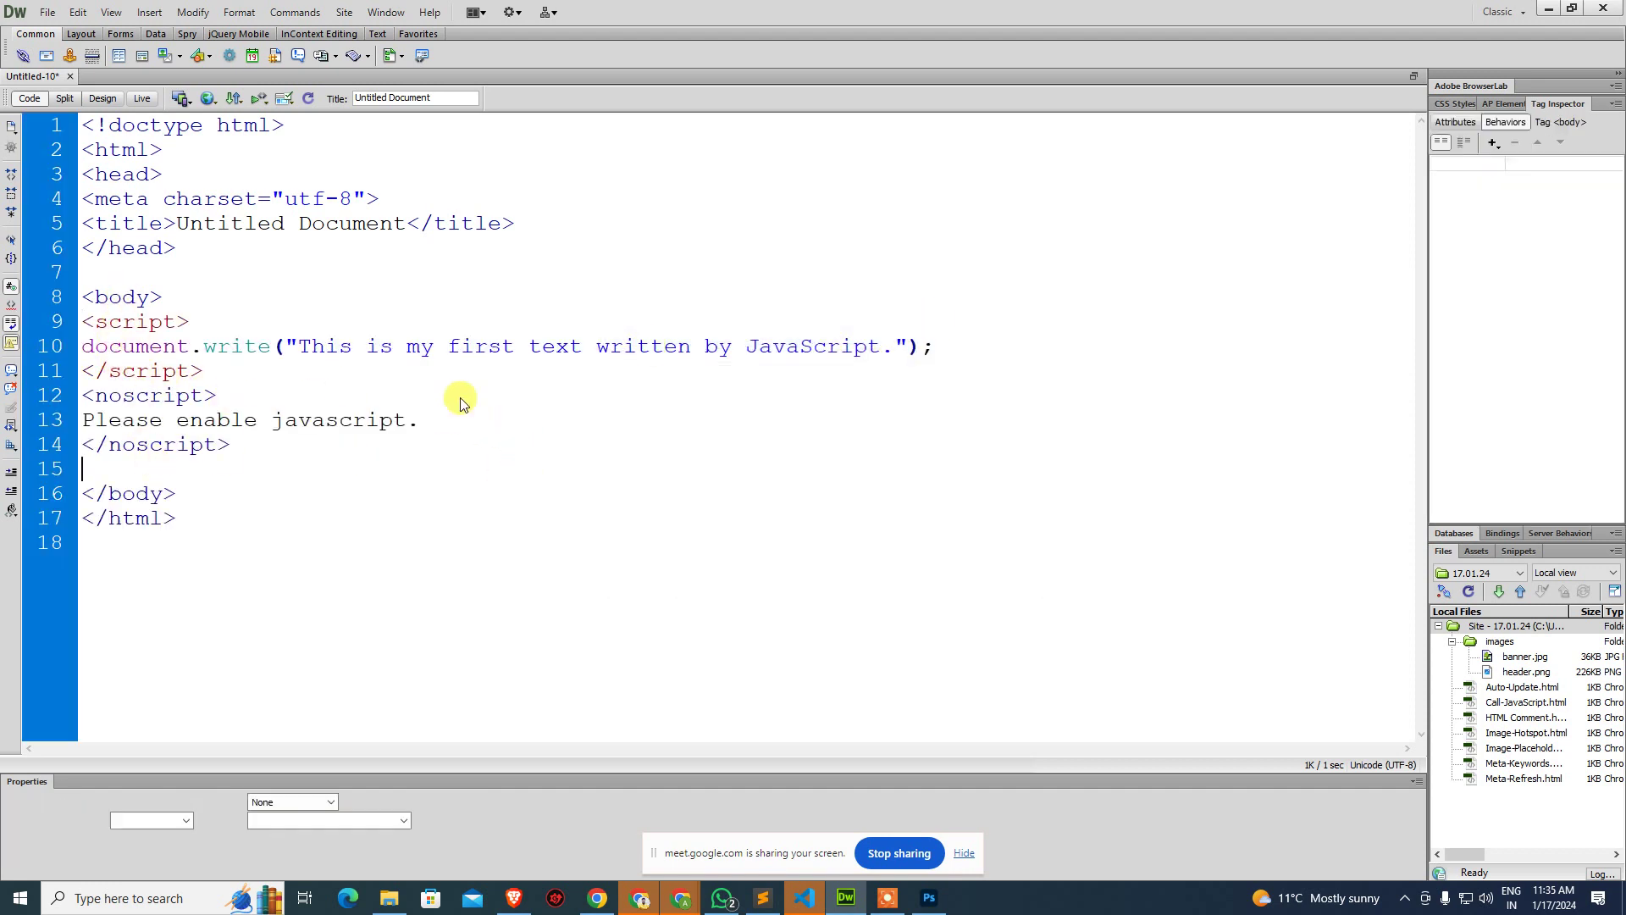
Save the page as "Script and NoScript" in the 17.01.24 folder and preview it in the browser.
{"action": "key", "text": "ctrl+s"}
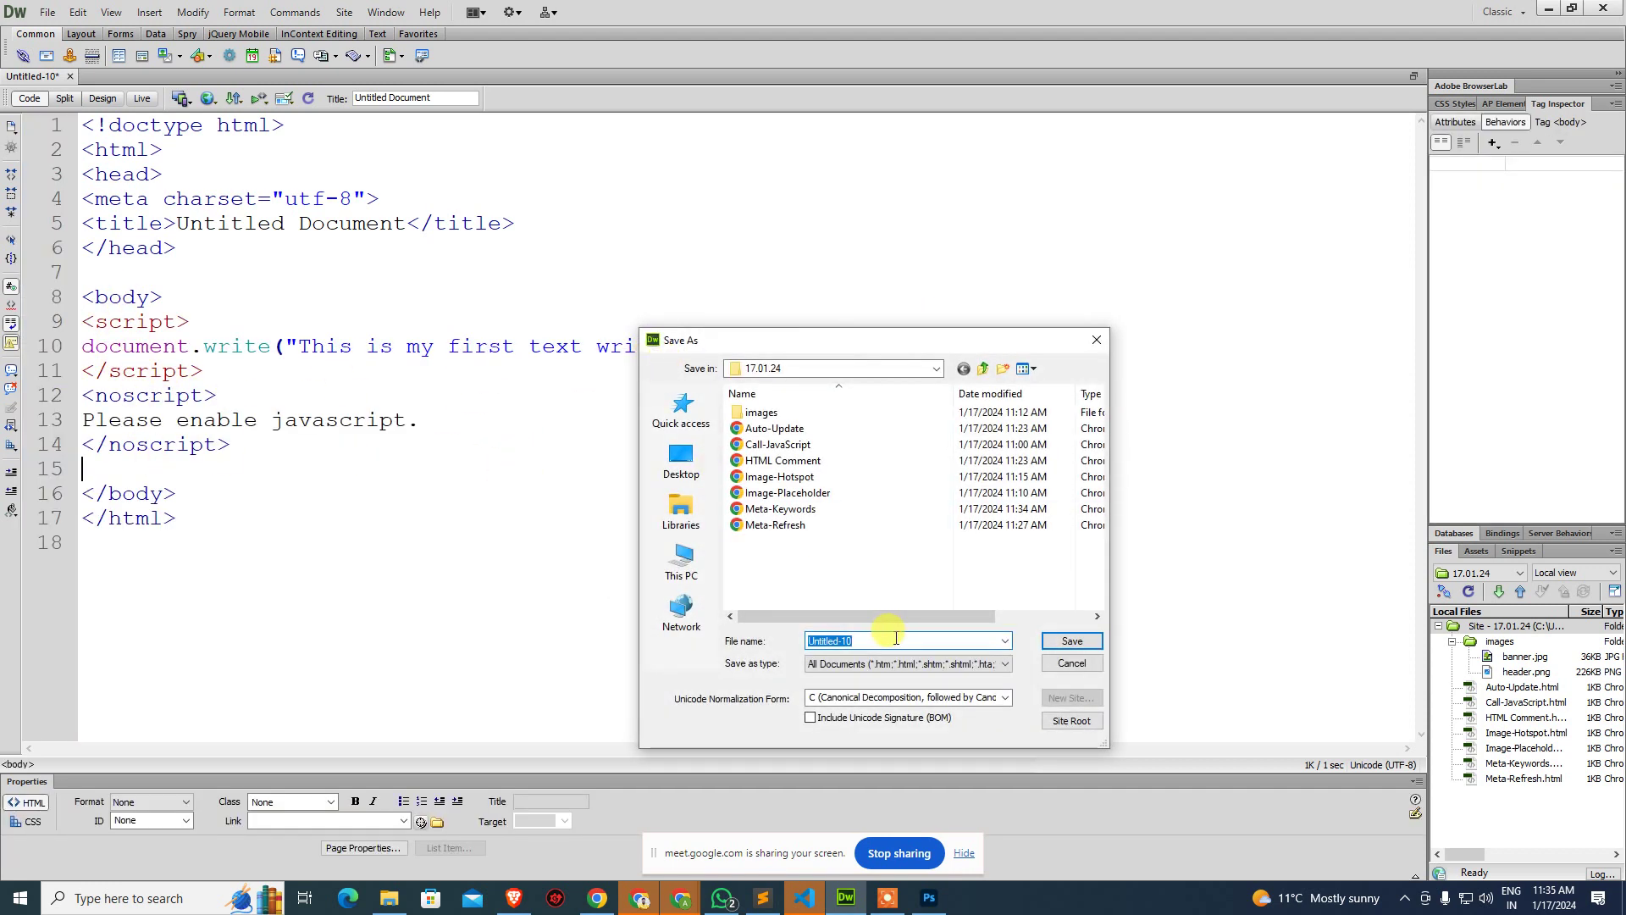
{"action": "type", "text": "Script"}
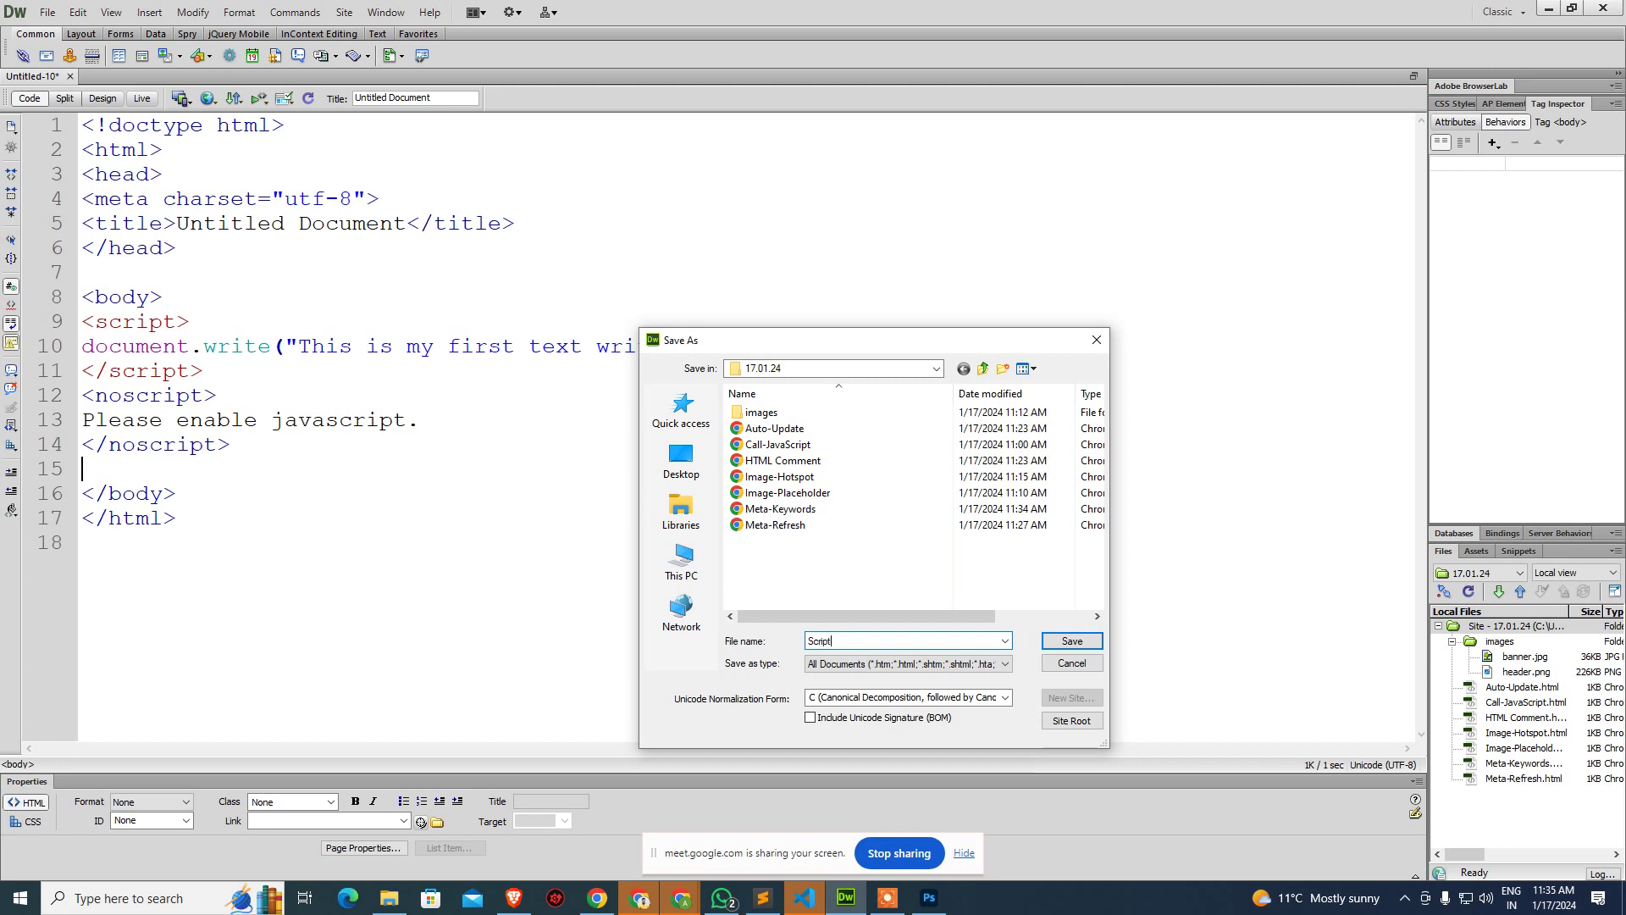
{"action": "type", "text": " and NoScro"}
{"action": "key", "text": "Return"}
{"action": "key", "text": "F12"}
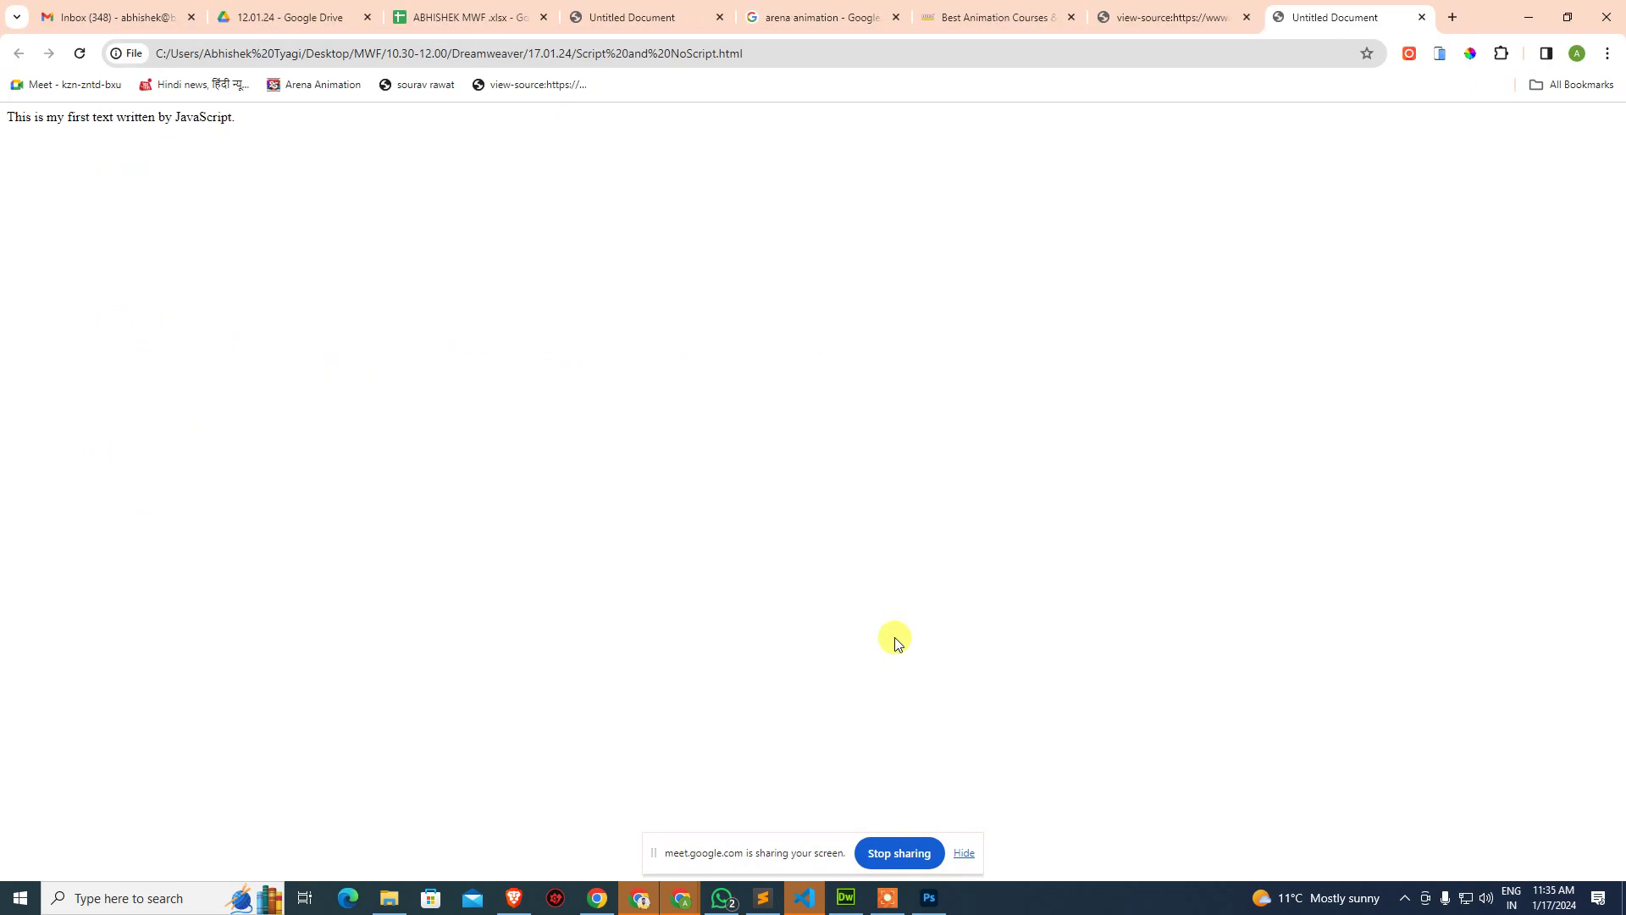
Search the browser settings for "javascript" and open the JavaScript permission page within the site settings.
{"action": "left_click", "coordinate": [1606, 53]}
{"action": "key", "text": "Escape"}
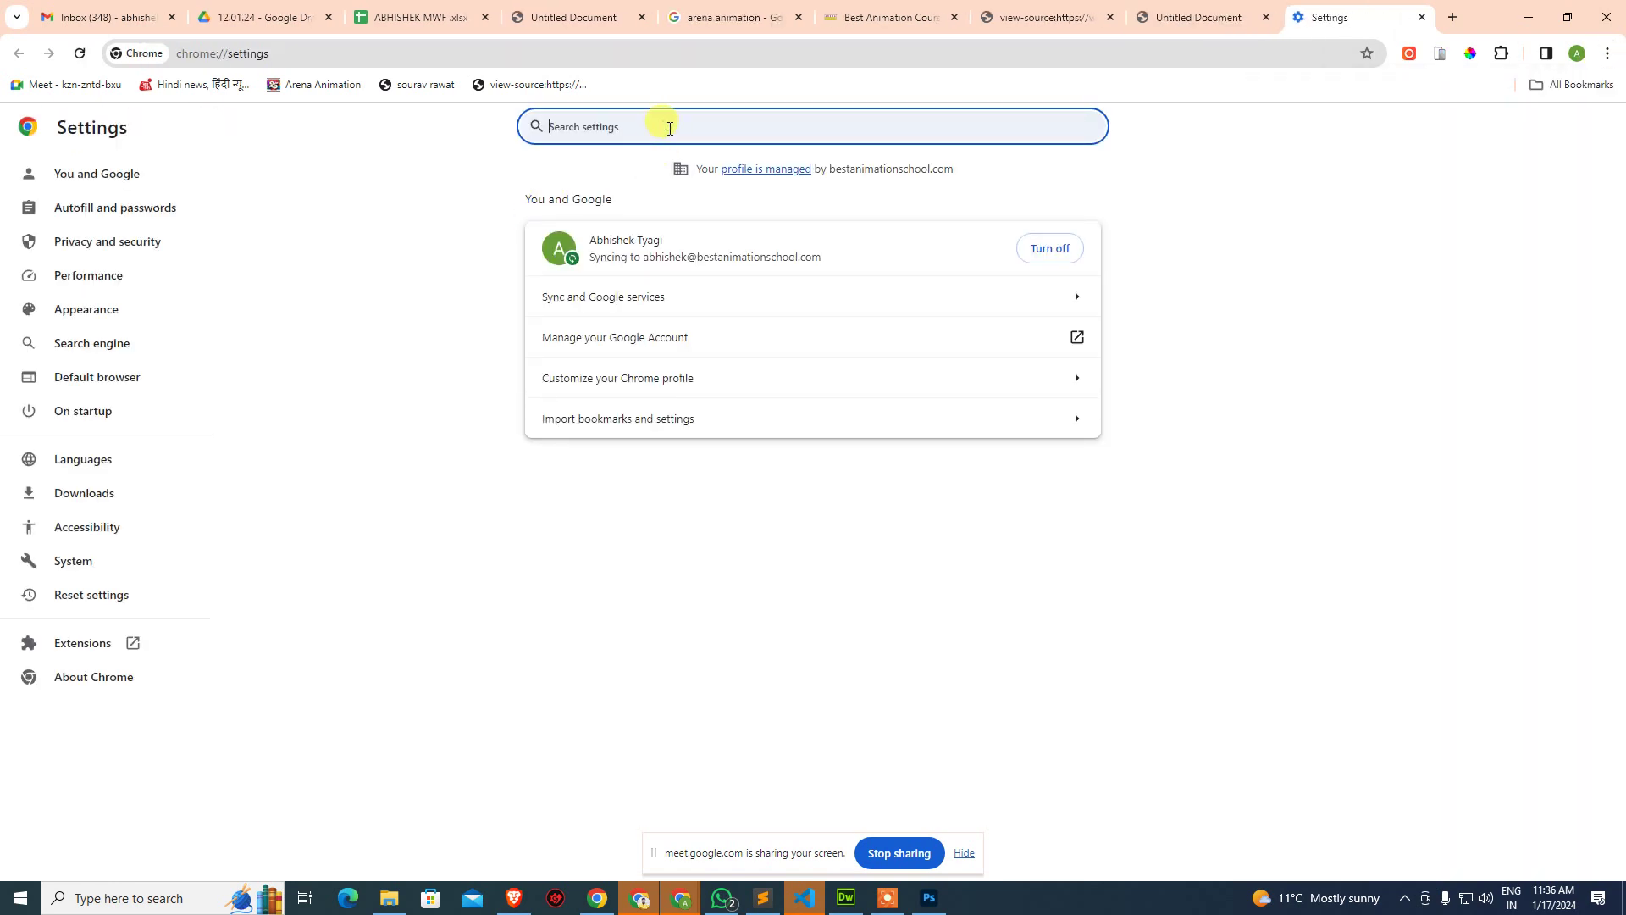
{"action": "type", "text": "javascript"}
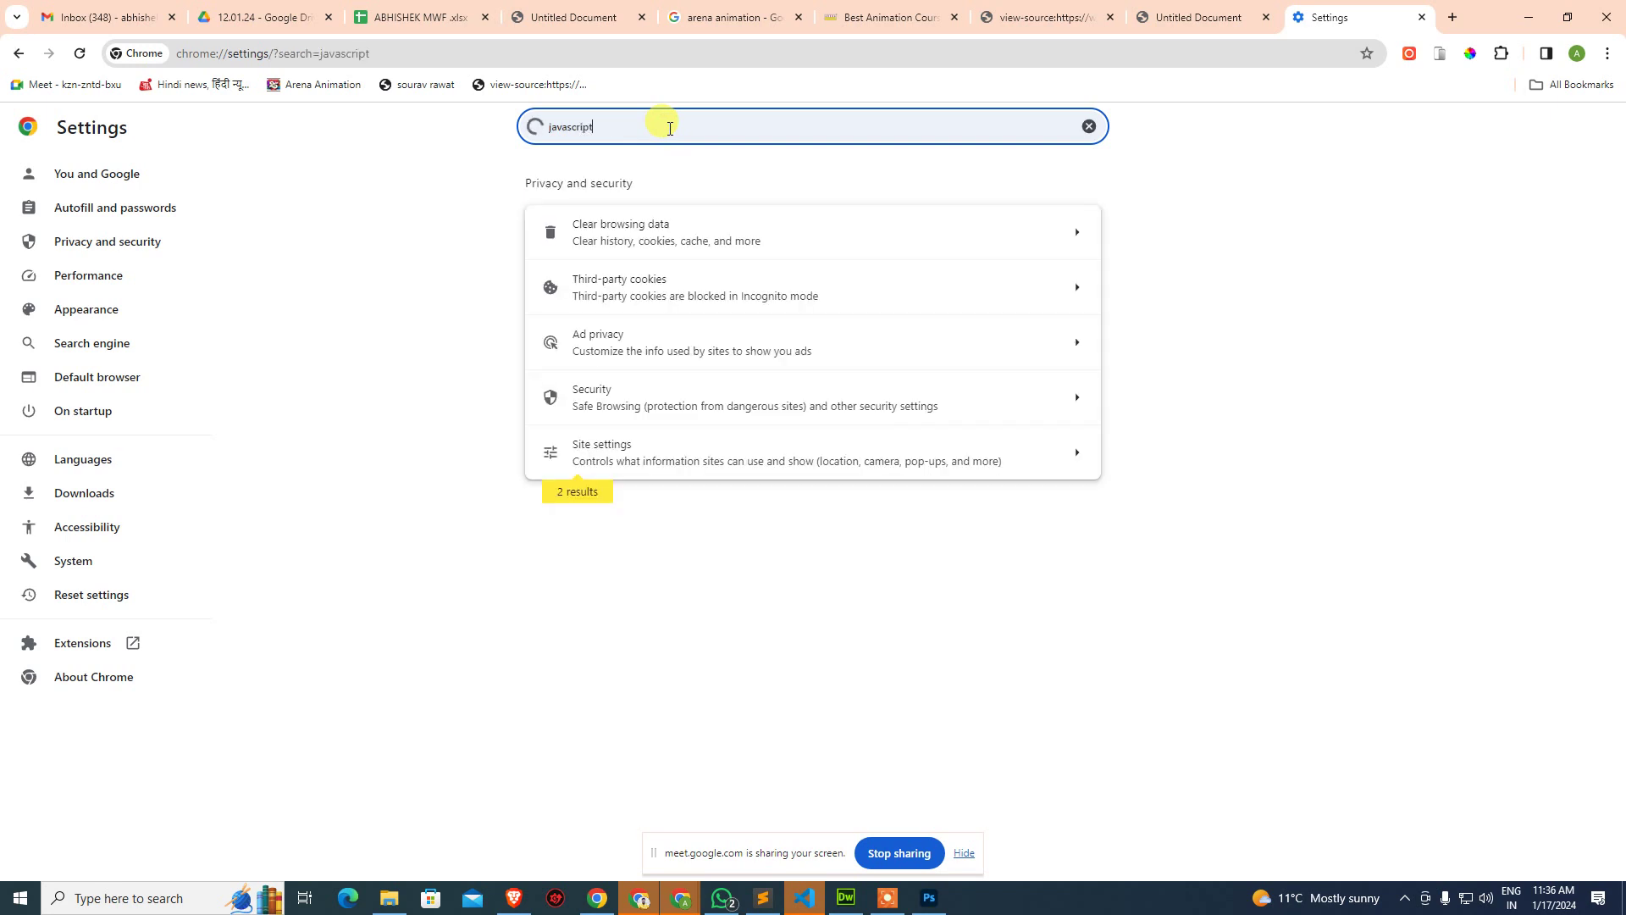
{"action": "left_click", "coordinate": [656, 460]}
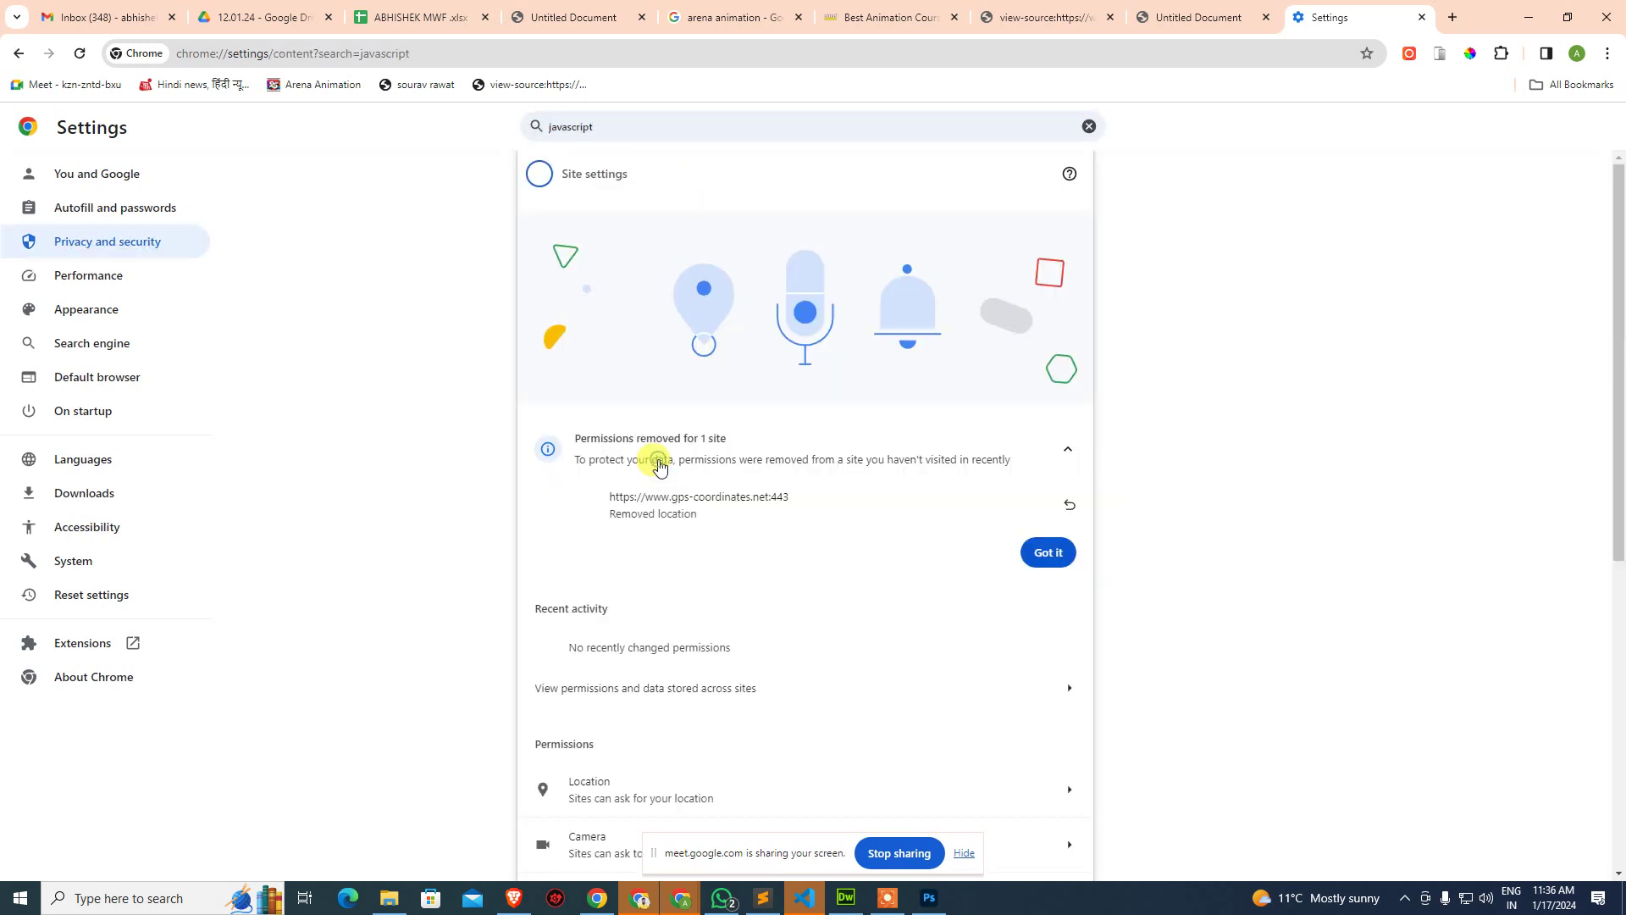
{"action": "scroll", "coordinate": [658, 464], "scroll_direction": "down", "scroll_amount": 7}
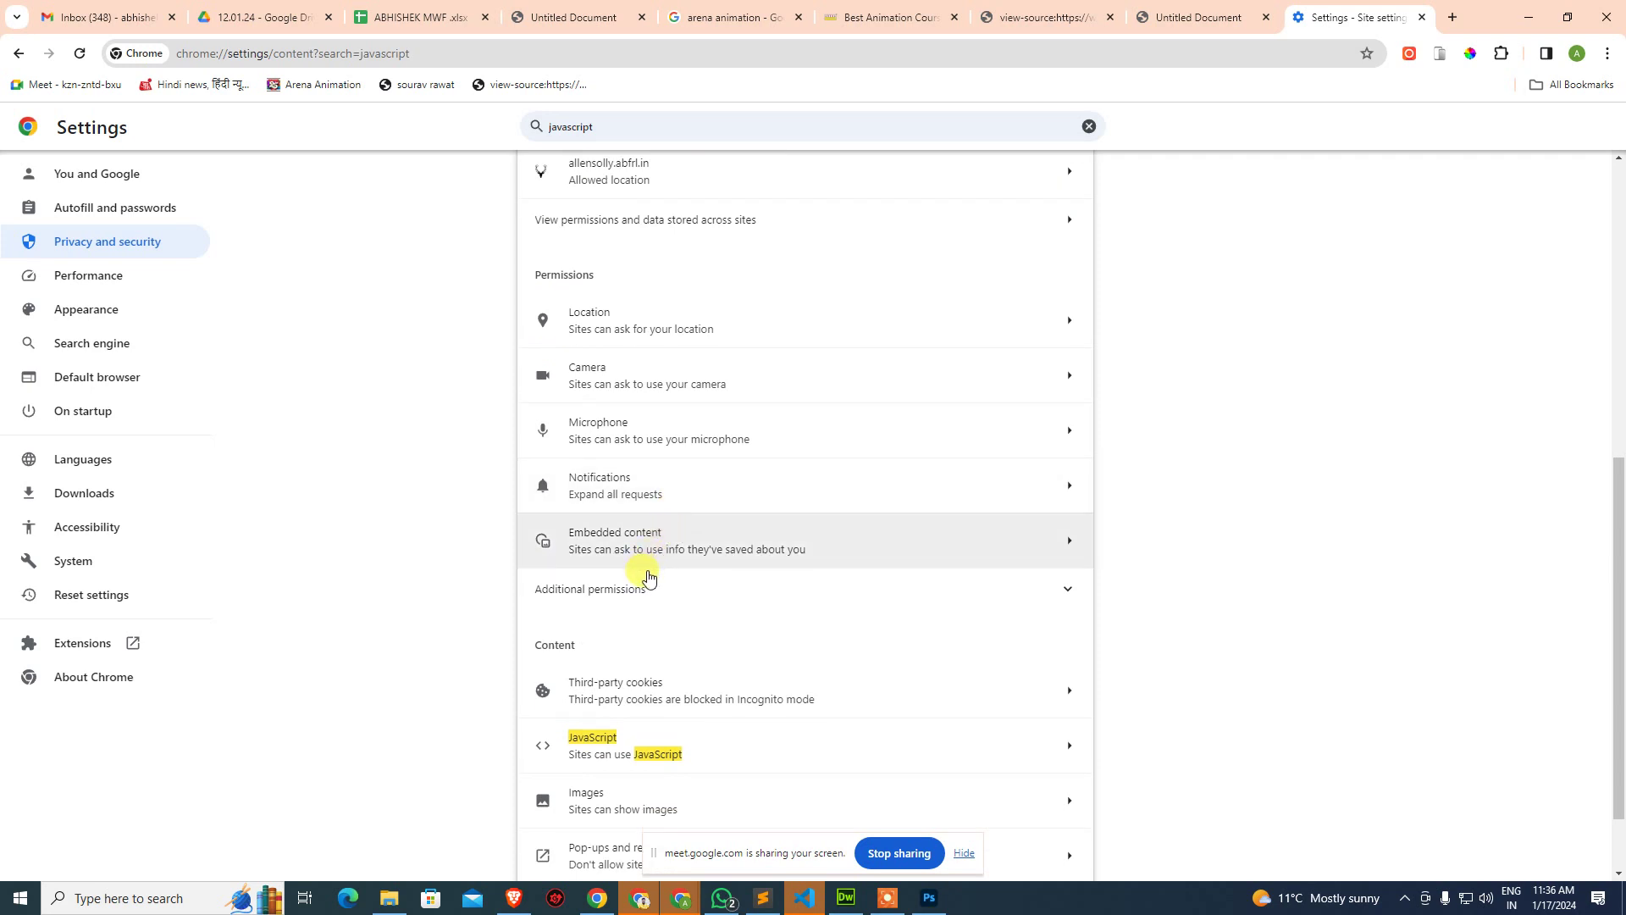
{"action": "scroll", "coordinate": [714, 562], "scroll_direction": "down", "scroll_amount": 2}
{"action": "left_click", "coordinate": [824, 658]}
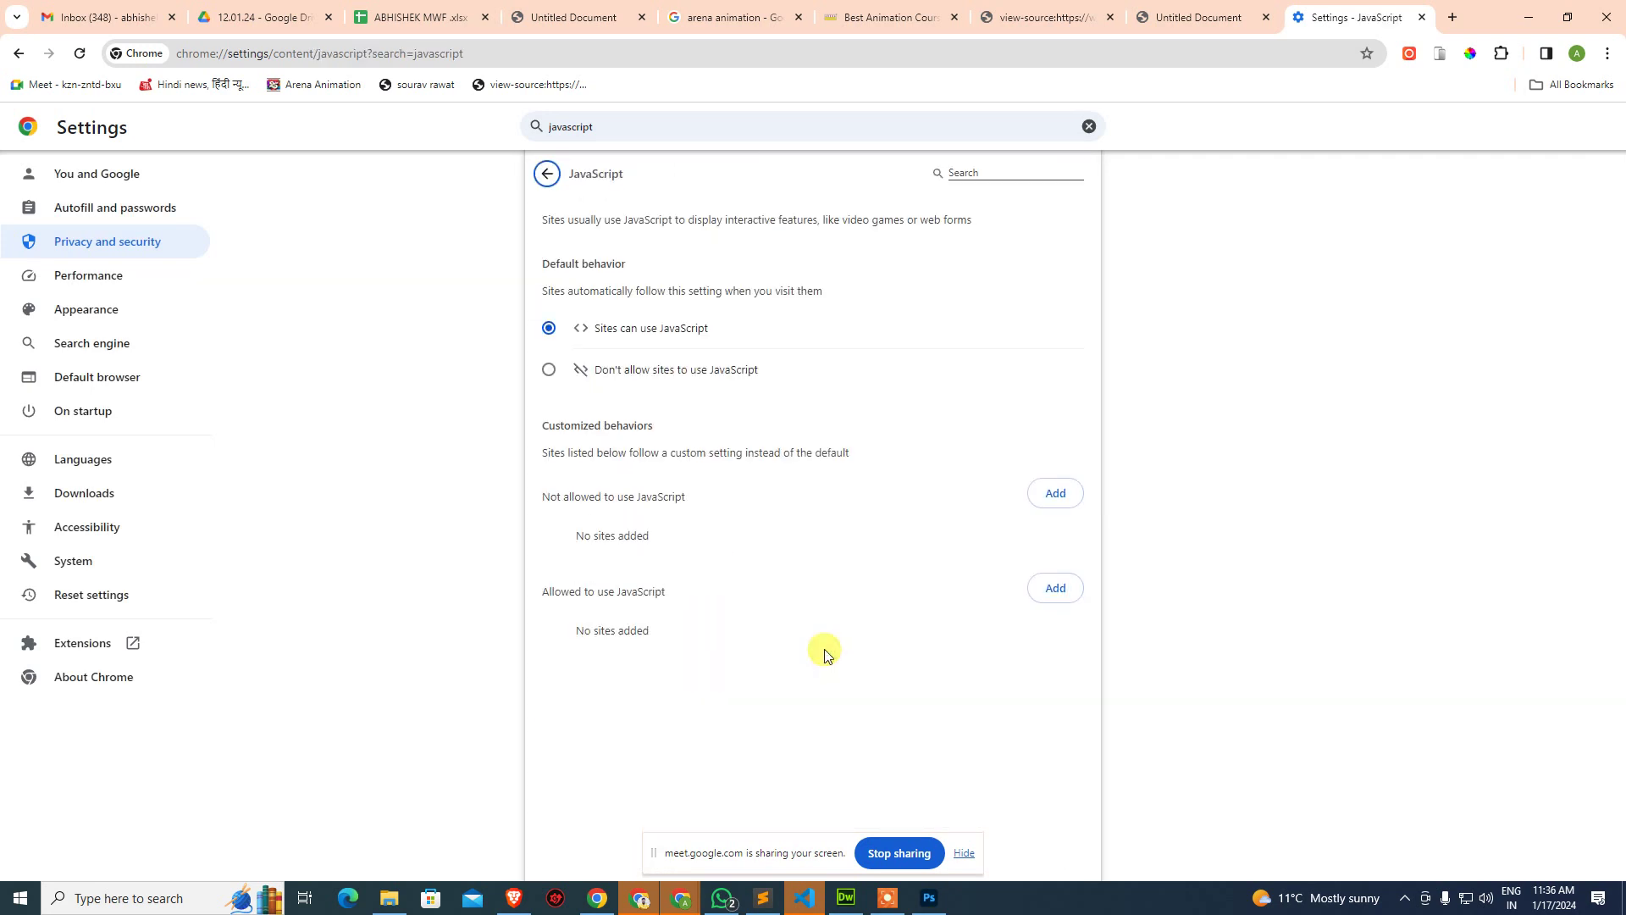
Set the default behavior to "Don't allow sites to use JavaScript" and reload the Script and NoScript page to test its no-script text.
{"action": "left_click", "coordinate": [549, 371]}
{"action": "left_click", "coordinate": [1220, 18]}
{"action": "key", "text": "F5"}
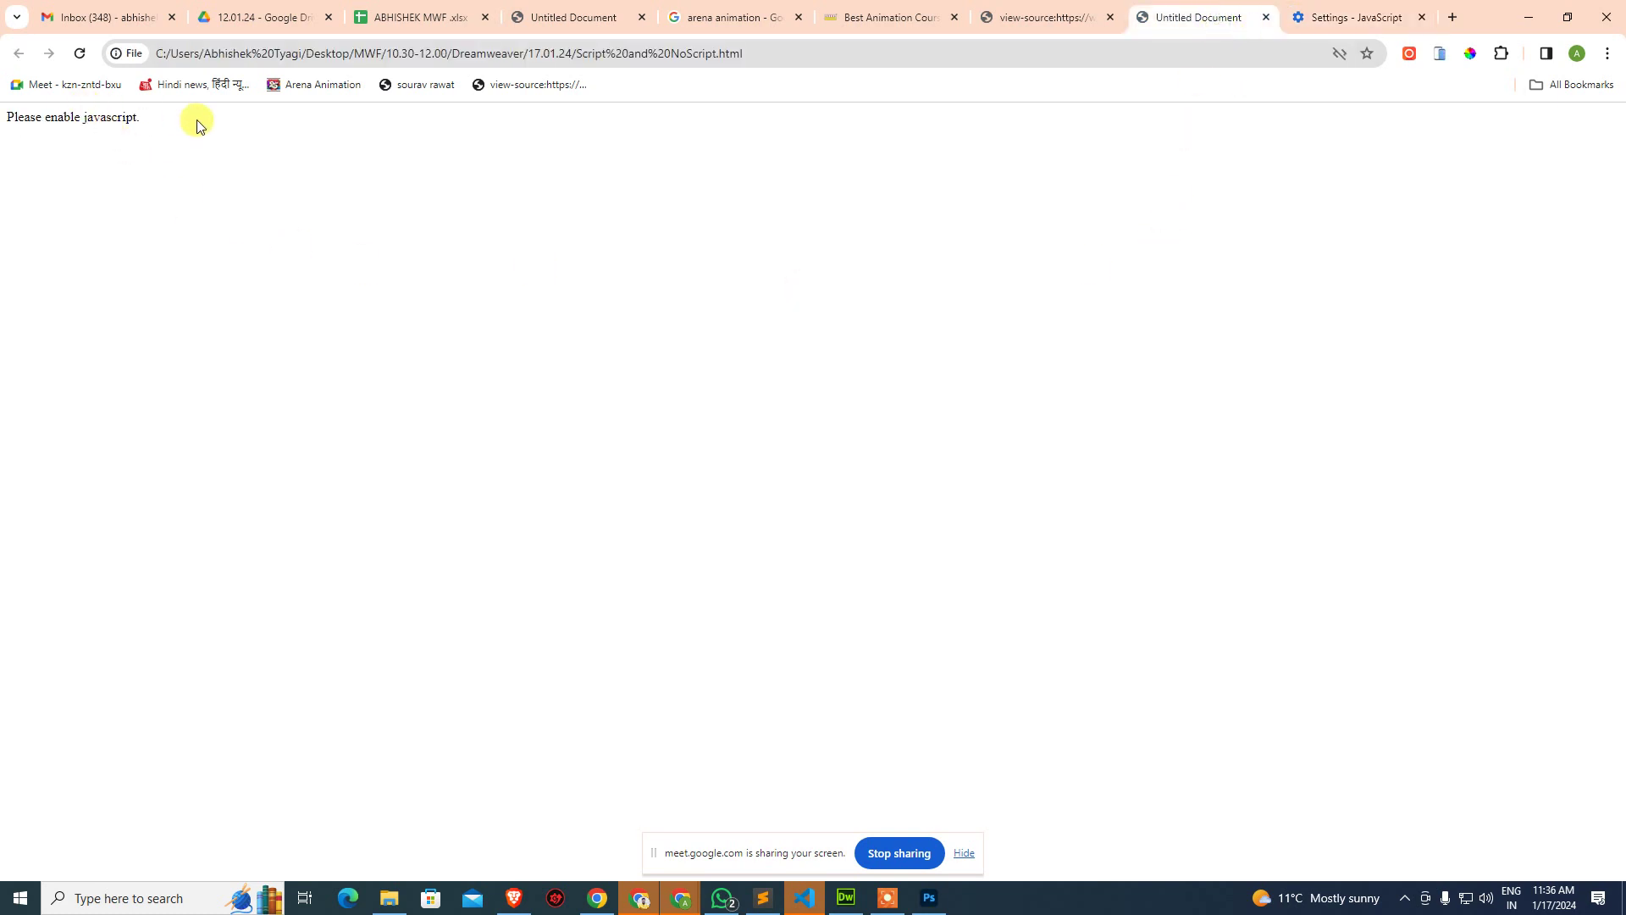
Restore the default behavior to "Sites can use JavaScript" and reload the Script and NoScript page.
{"action": "left_click", "coordinate": [1355, 17]}
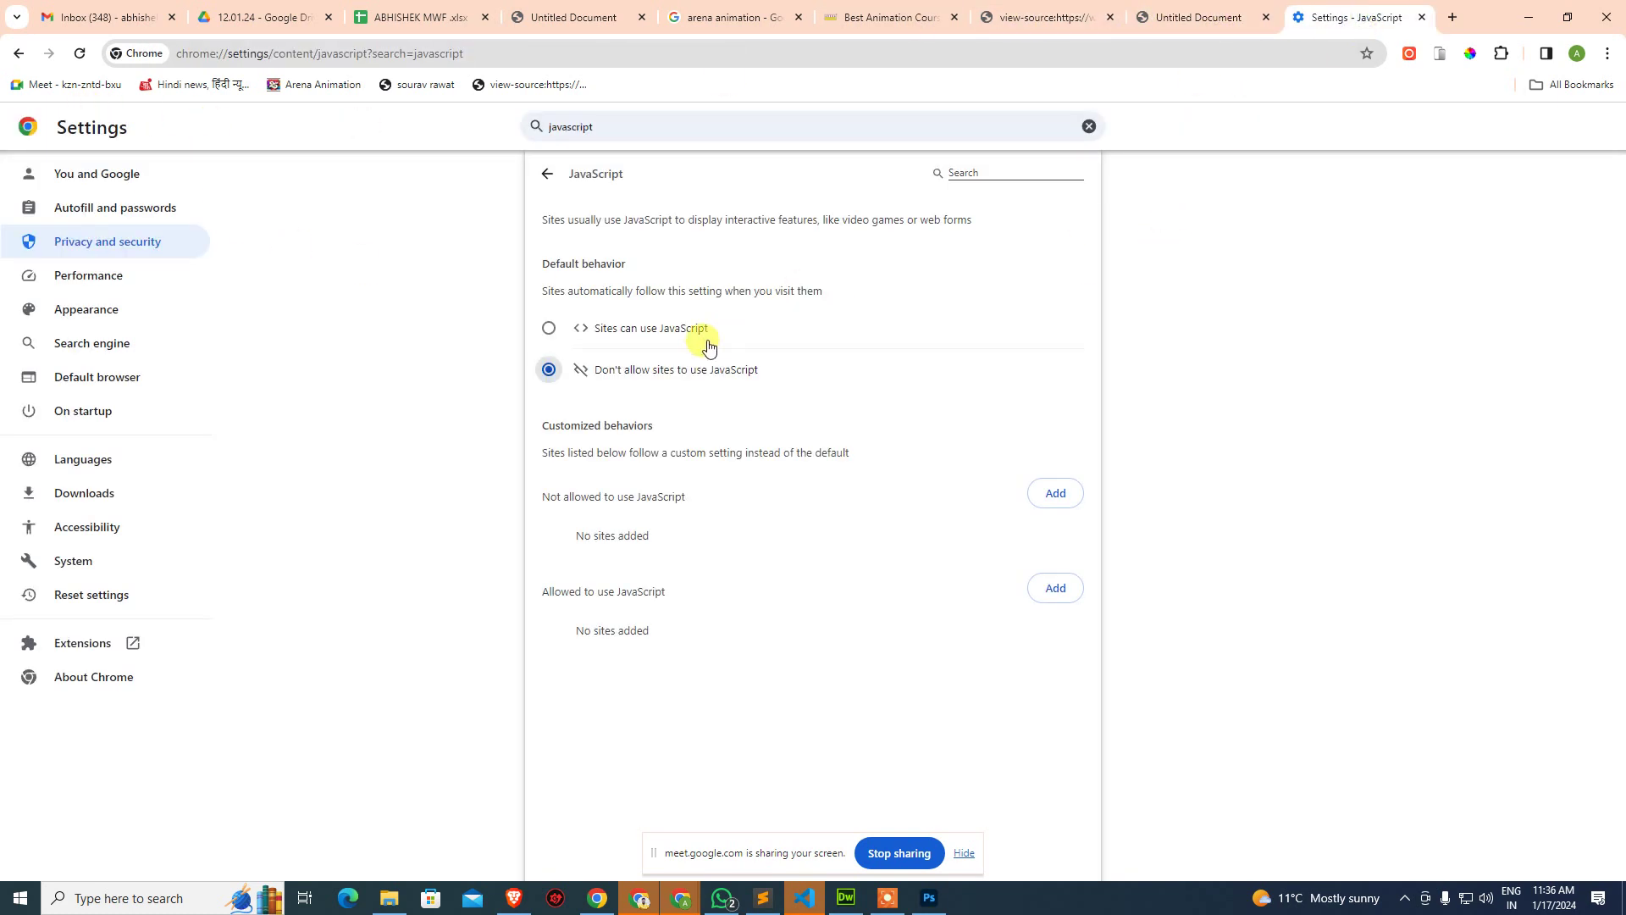
{"action": "left_click", "coordinate": [565, 328]}
{"action": "left_click", "coordinate": [1202, 24]}
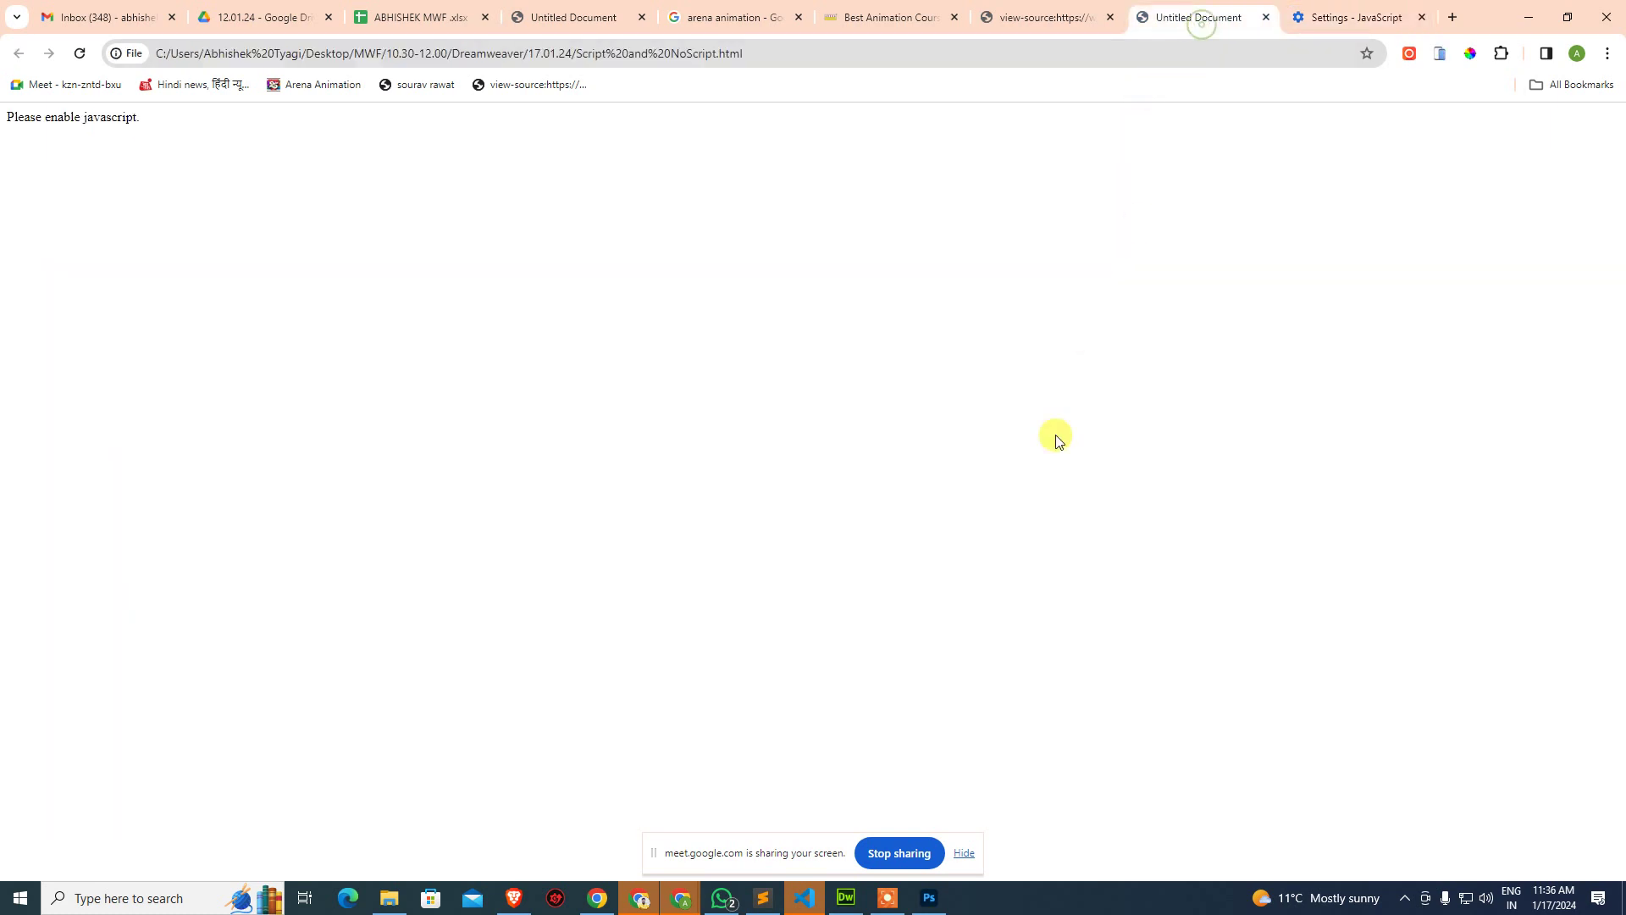
{"action": "key", "text": "F5"}
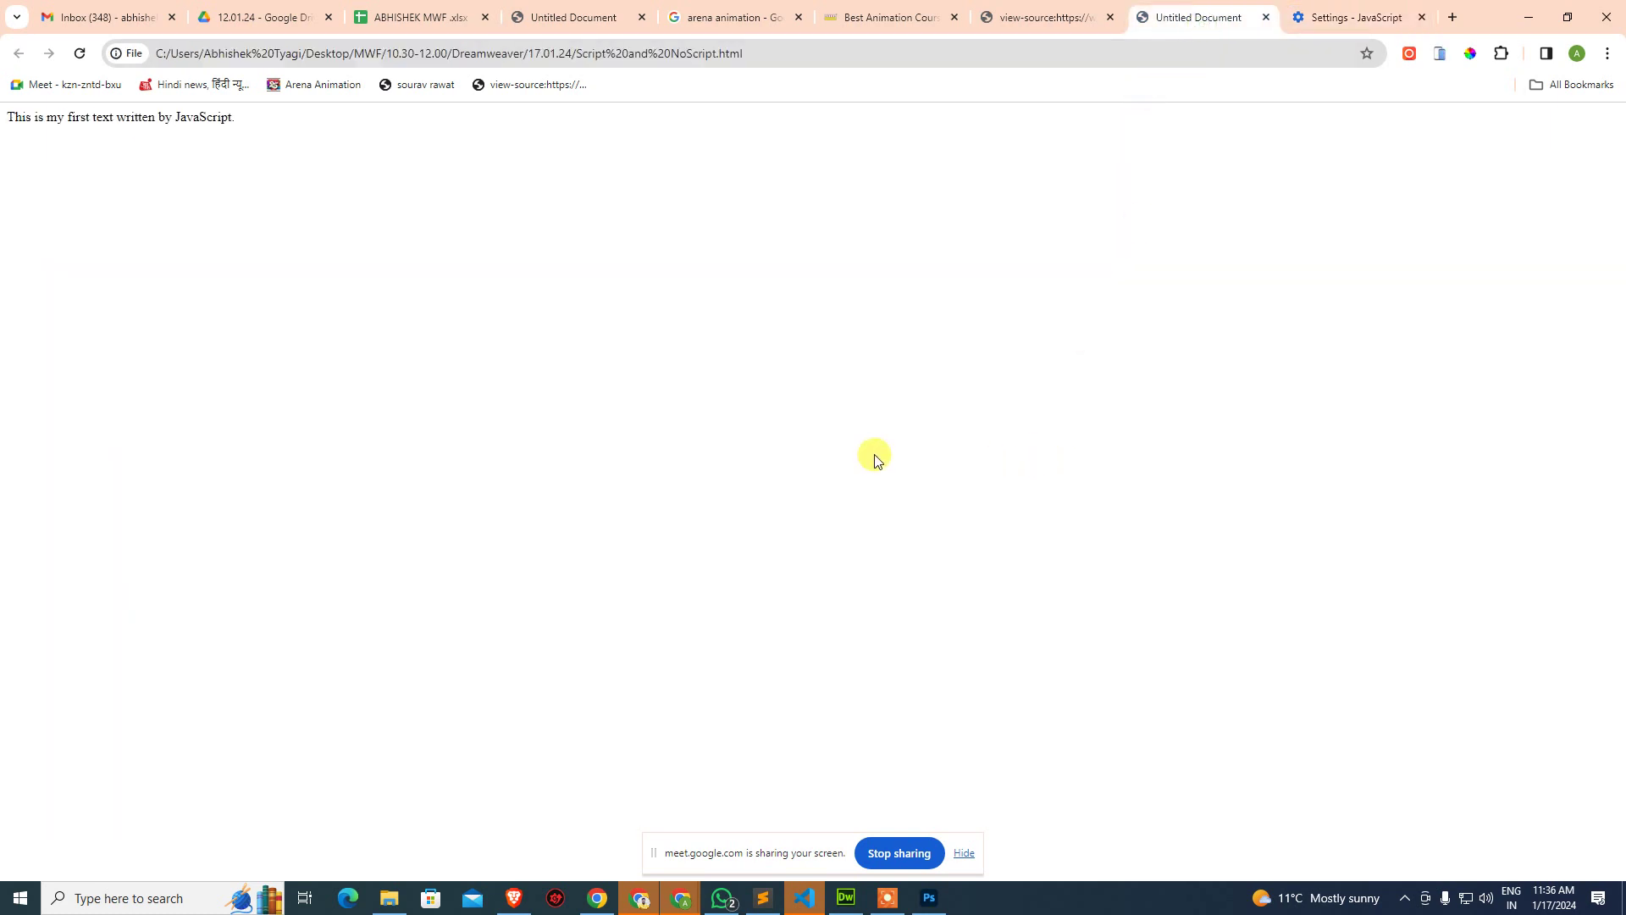
Close the settings, Script and NoScript preview, page source, Arena Animation site and search result pages, leaving the Image-Hotspot page open.
{"action": "middle_click", "coordinate": [1367, 17]}
{"action": "middle_click", "coordinate": [1340, 18]}
{"action": "middle_click", "coordinate": [1334, 18]}
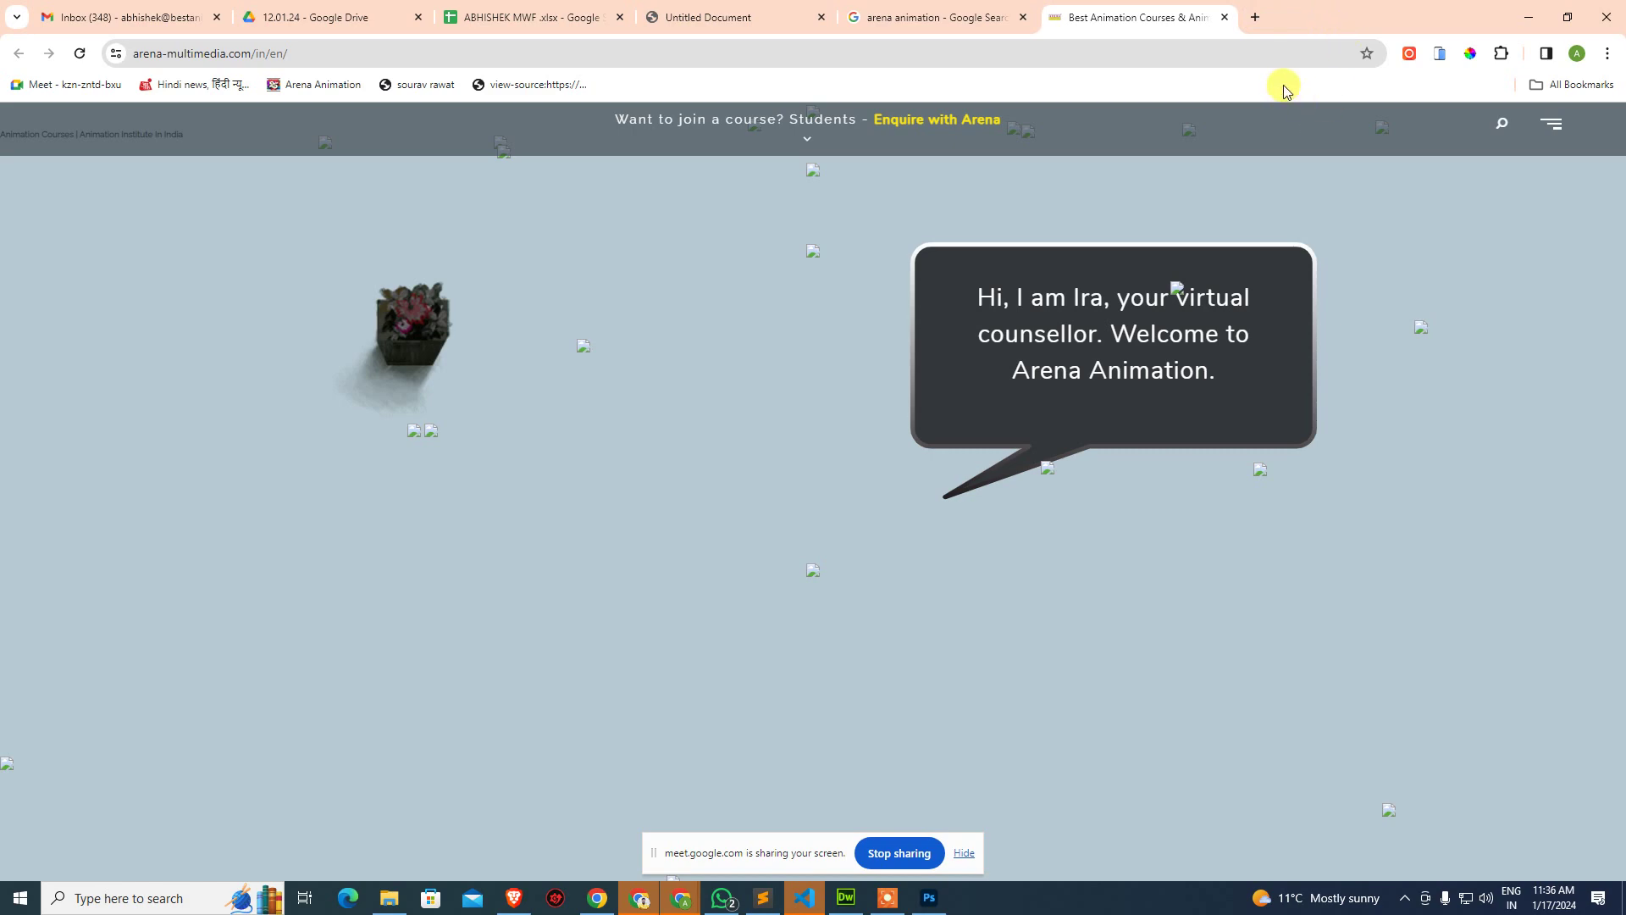
{"action": "middle_click", "coordinate": [1101, 24]}
{"action": "key", "text": "ctrl+w"}
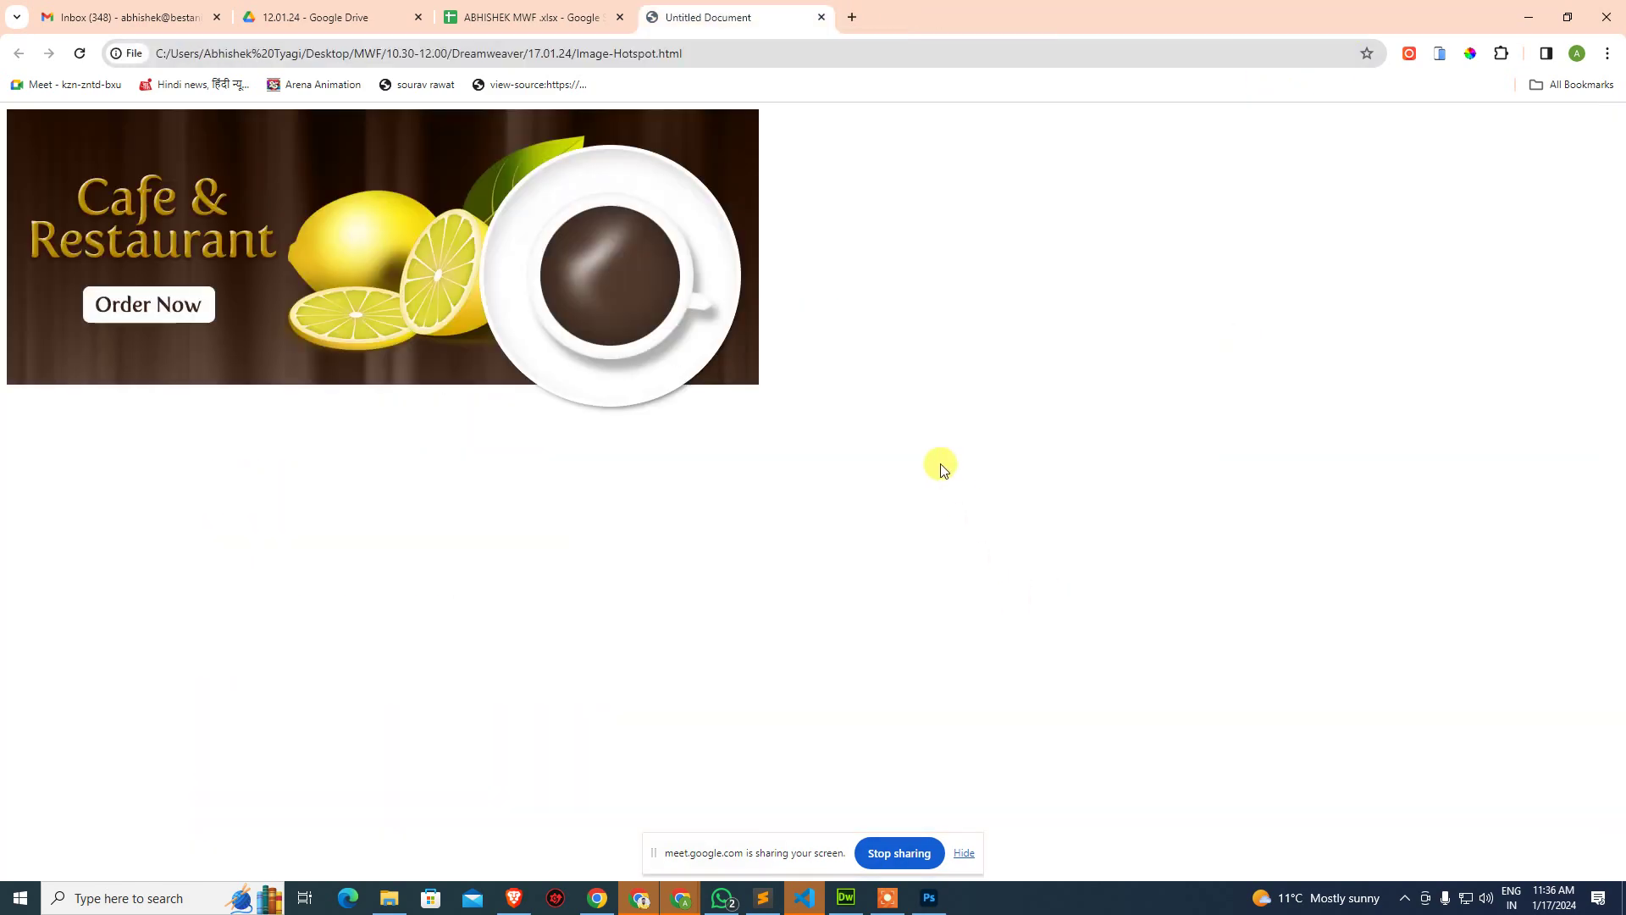
Switch to Dreamweaver, close Script and NoScript.html, and create a new blank HTML document.
{"action": "middle_click", "coordinate": [730, 21]}
{"action": "key", "text": "alt+Tab"}
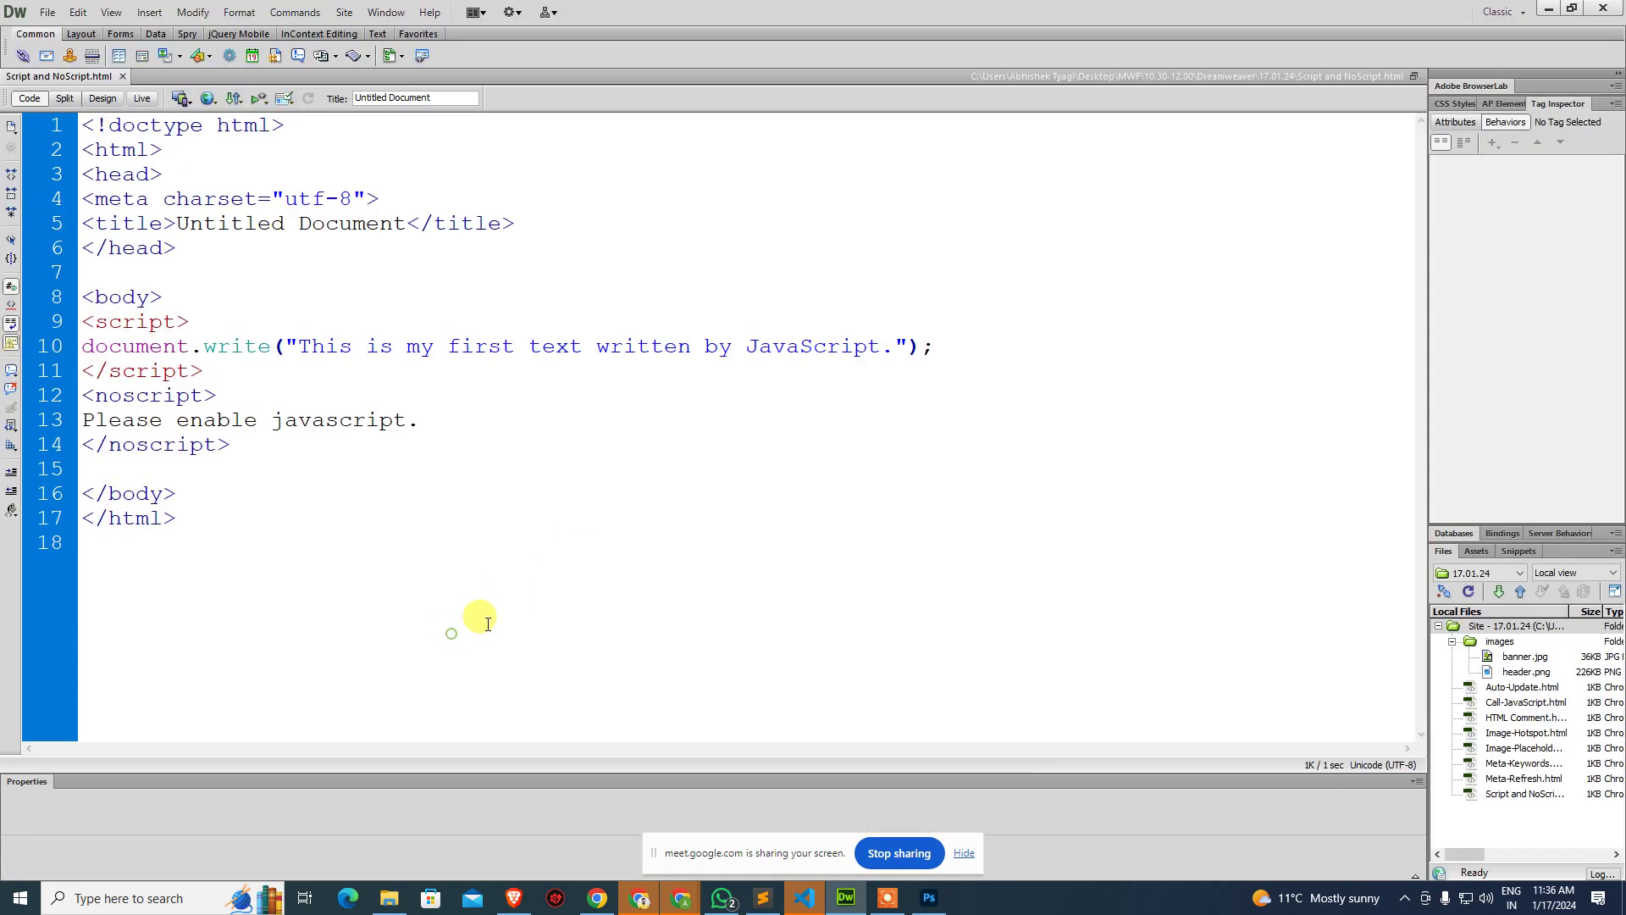
{"action": "key", "text": "ctrl+w"}
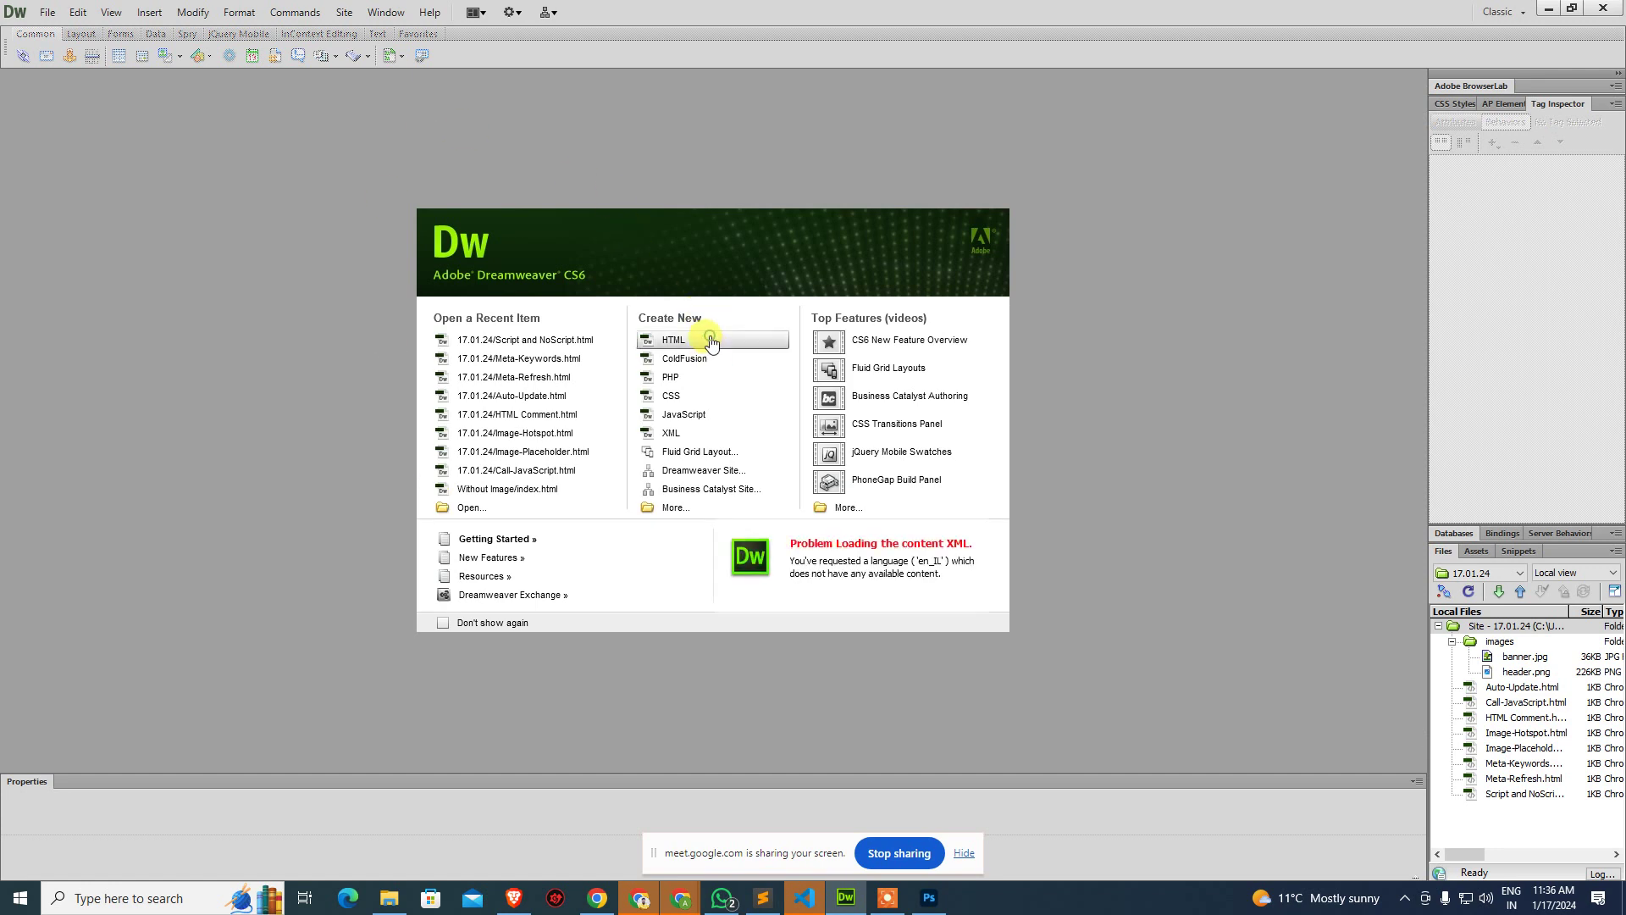
{"action": "left_click", "coordinate": [708, 343]}
{"action": "left_click", "coordinate": [402, 56]}
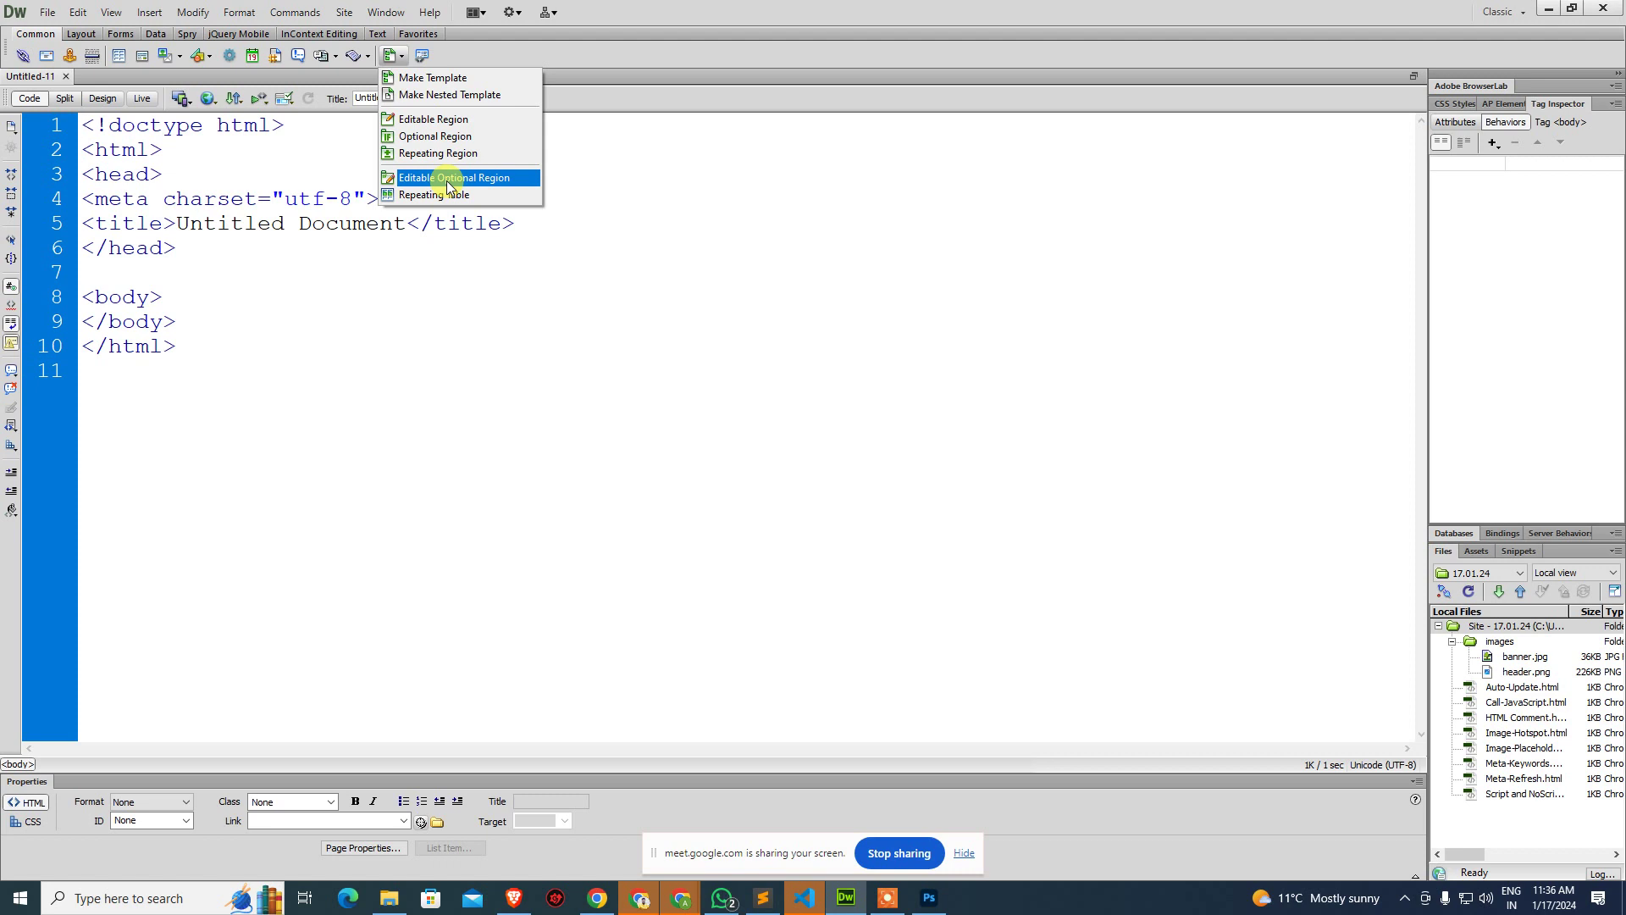
{"action": "left_click", "coordinate": [526, 585]}
{"action": "key", "text": "ctrl+s"}
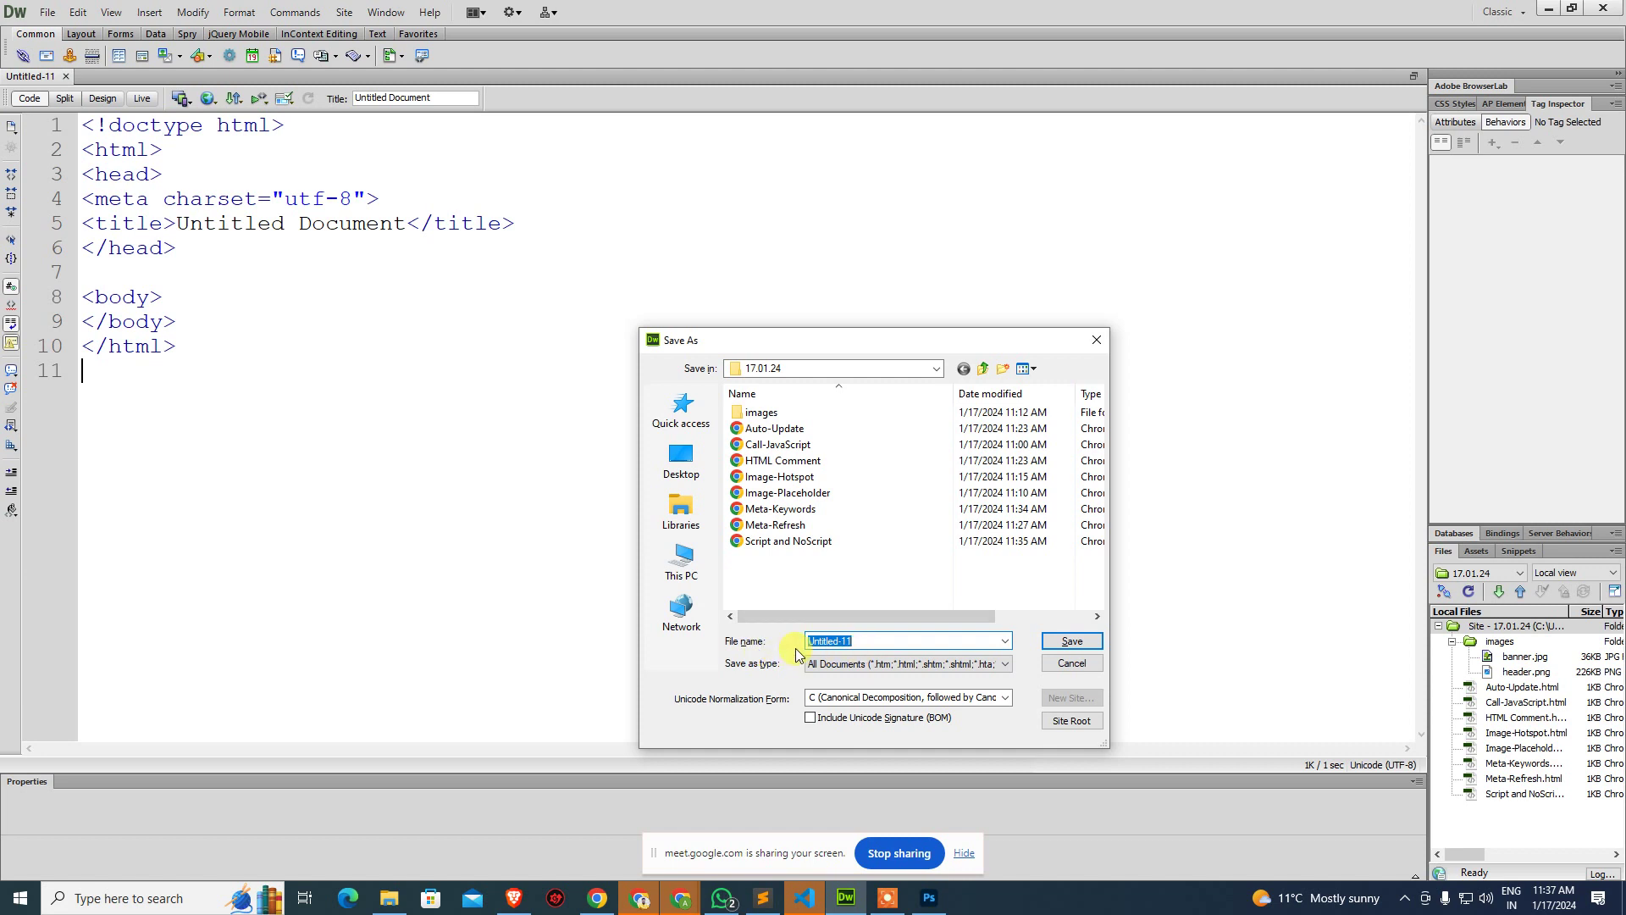
{"action": "key", "text": "Escape"}
Insert a one-row, one-column table 800 pixels wide in Design view and centre it on the page.
{"action": "key", "text": "ctrl+grave"}
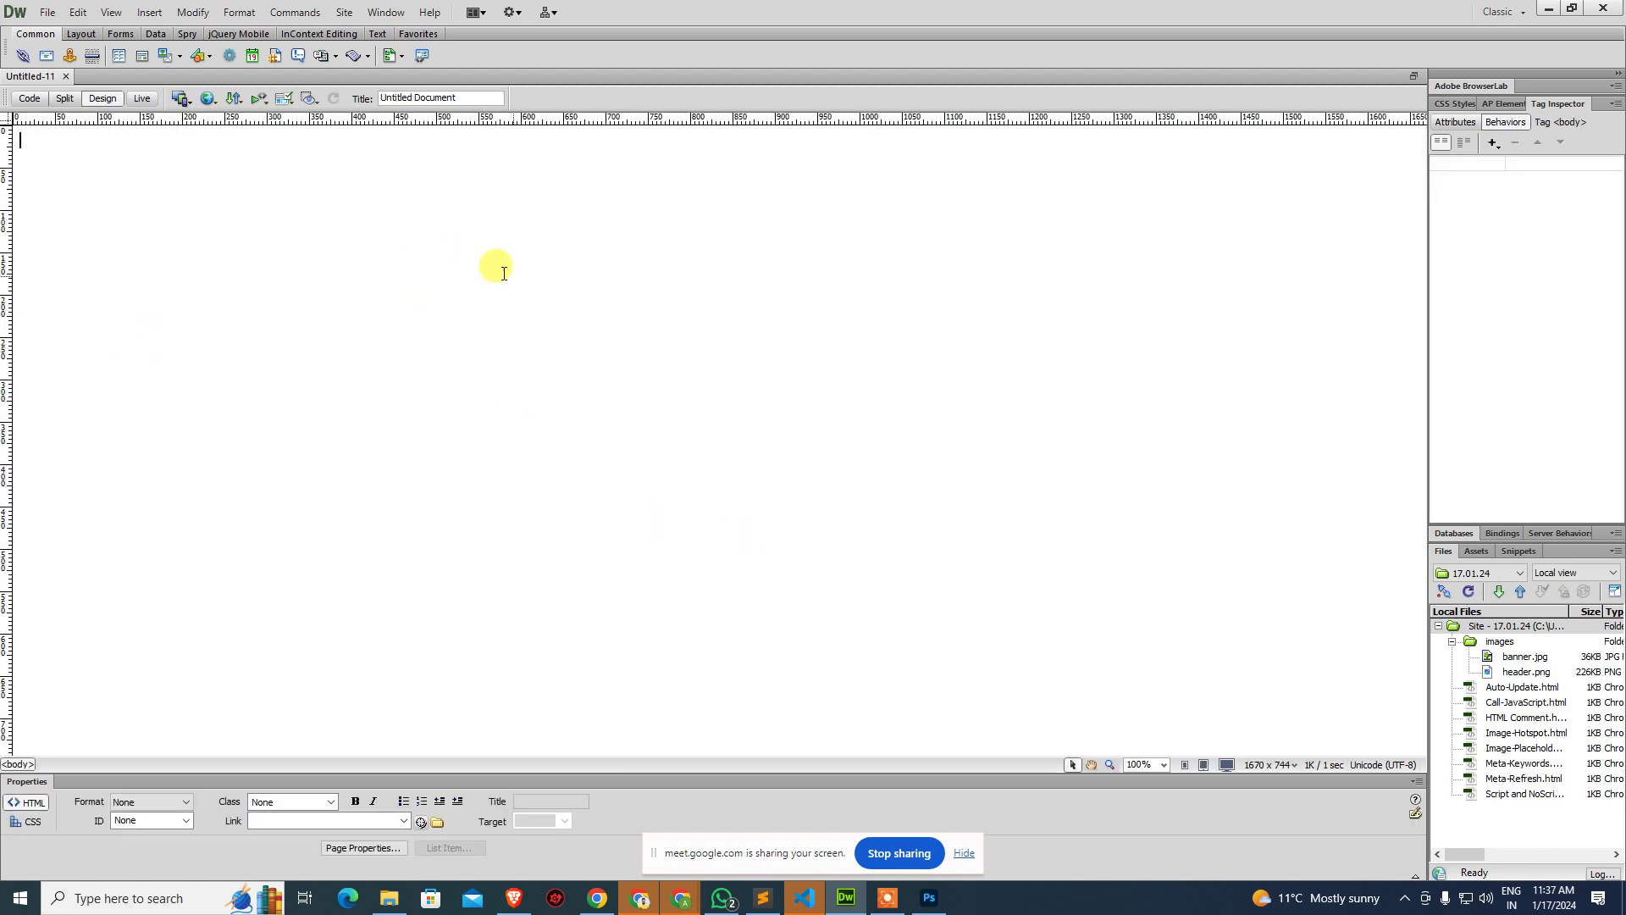
{"action": "key", "text": "ctrl+alt+t"}
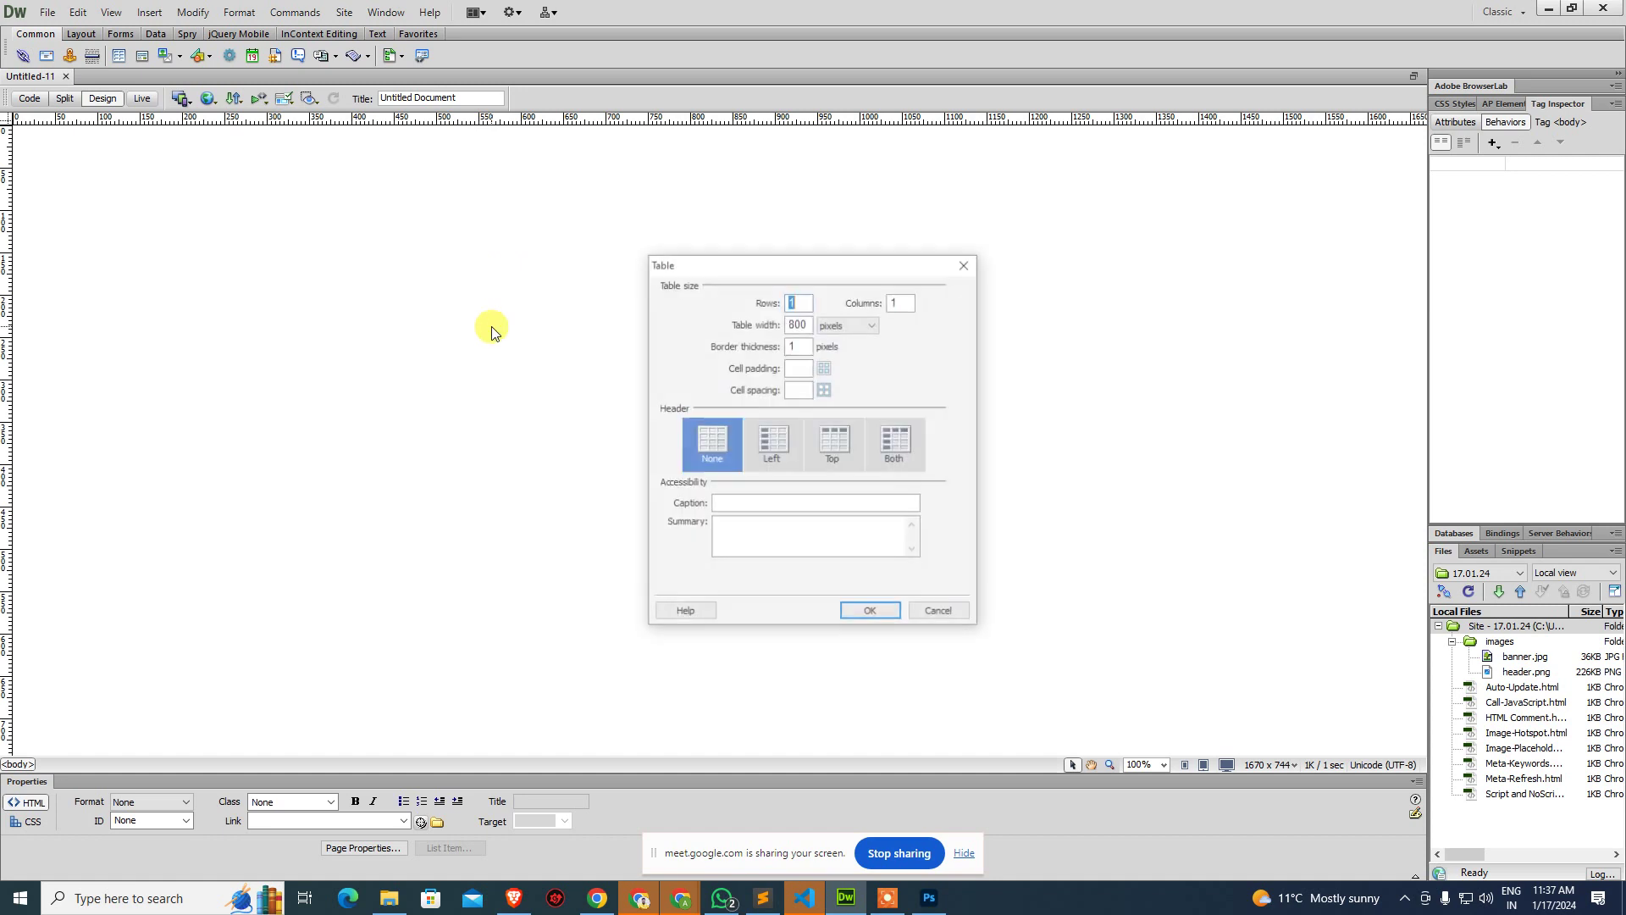
{"action": "key", "text": "Return"}
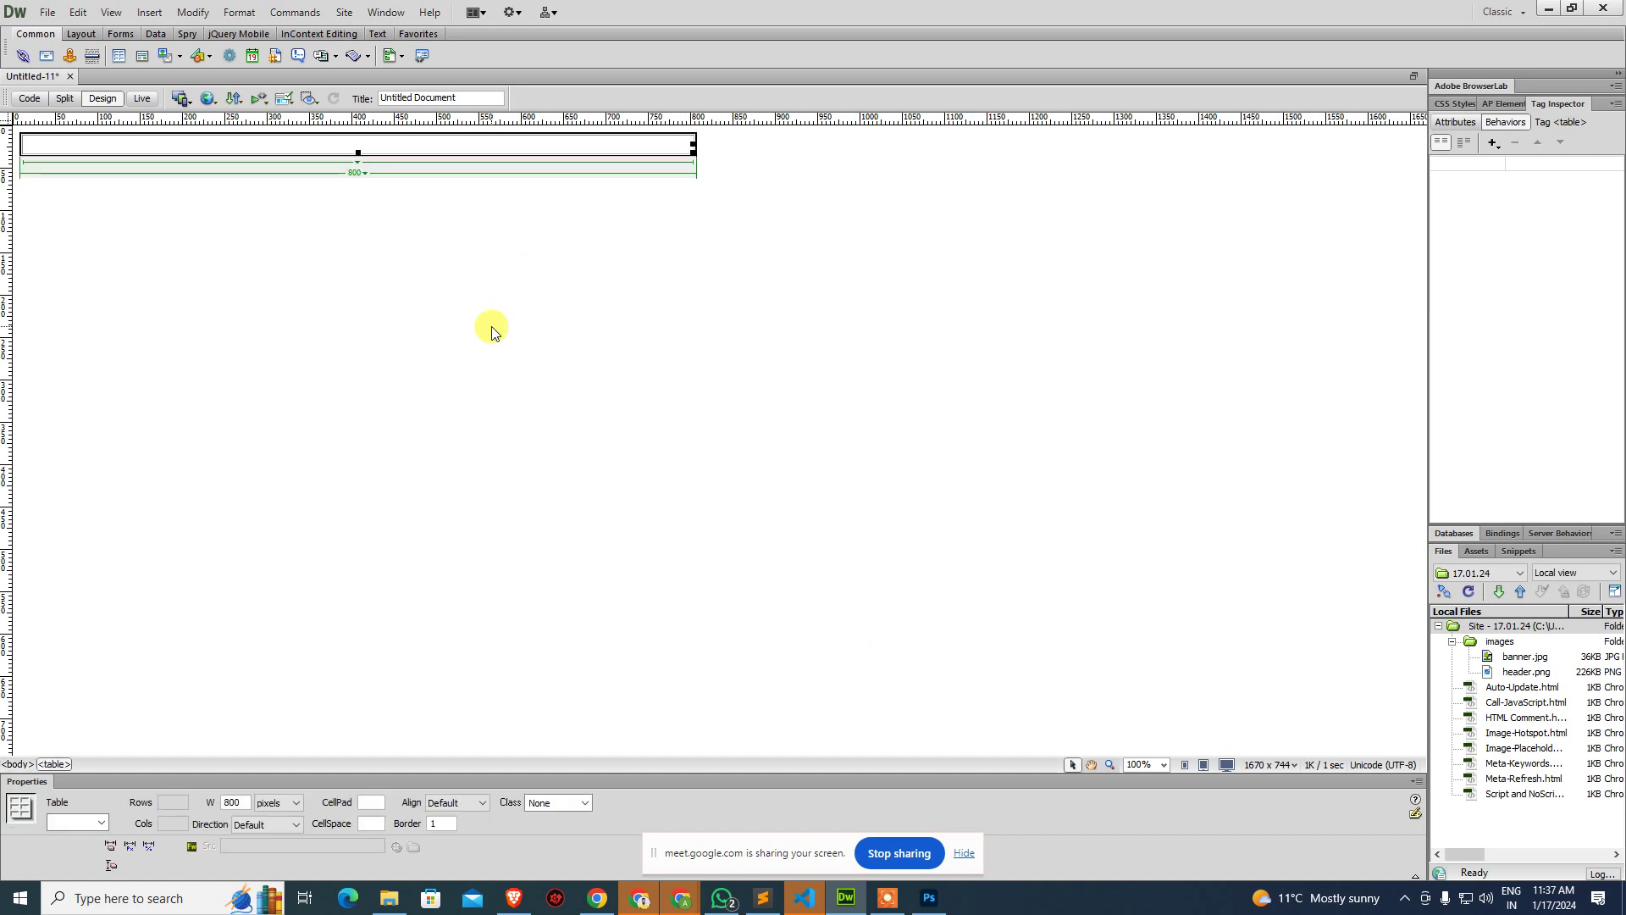
{"action": "left_click", "coordinate": [454, 803]}
{"action": "left_click", "coordinate": [451, 841]}
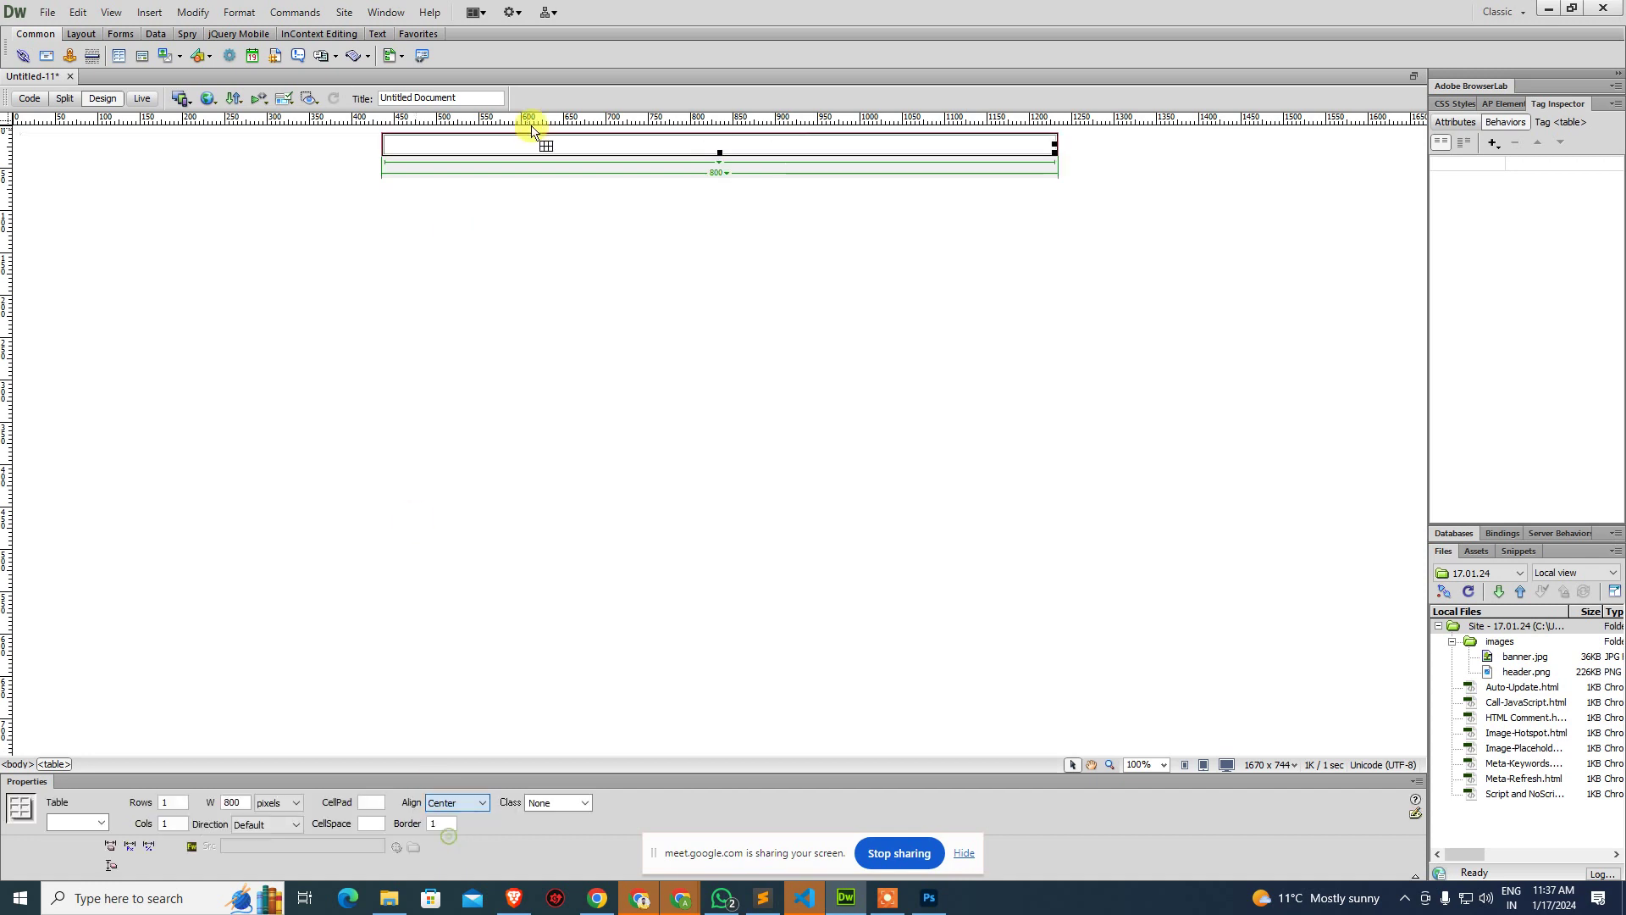
Insert a nested one-row, one-column table 800 pixels wide inside the centred table's cell.
{"action": "left_click", "coordinate": [521, 151]}
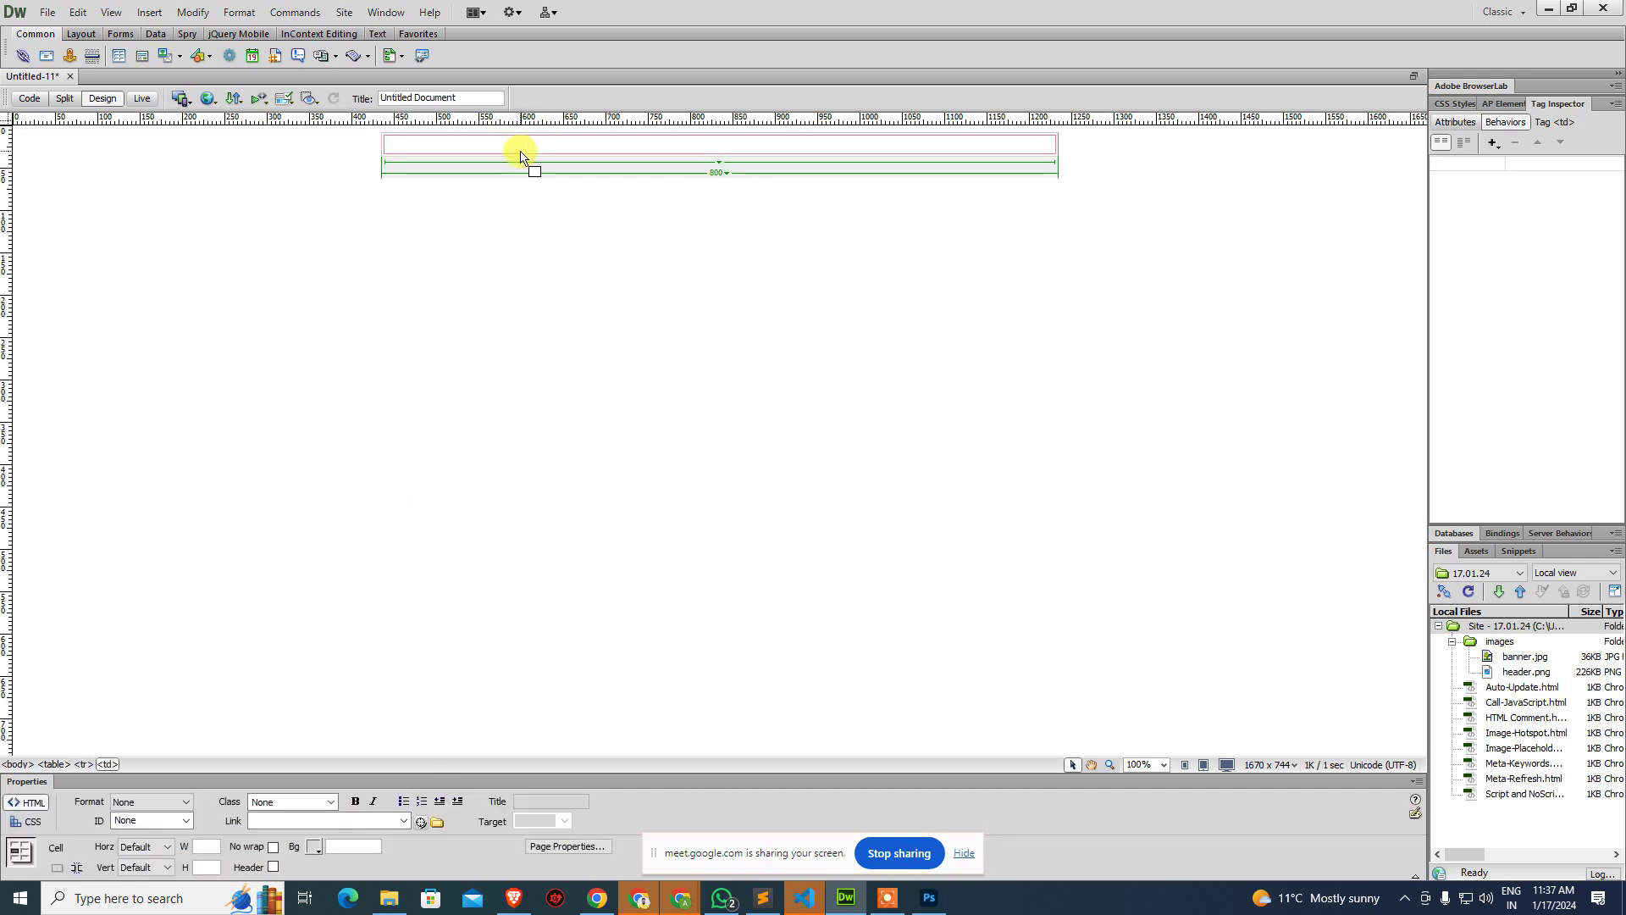
{"action": "key", "text": "ctrl+alt+t"}
{"action": "type", "text": "1"}
{"action": "key", "text": "Tab"}
{"action": "key", "text": "Return"}
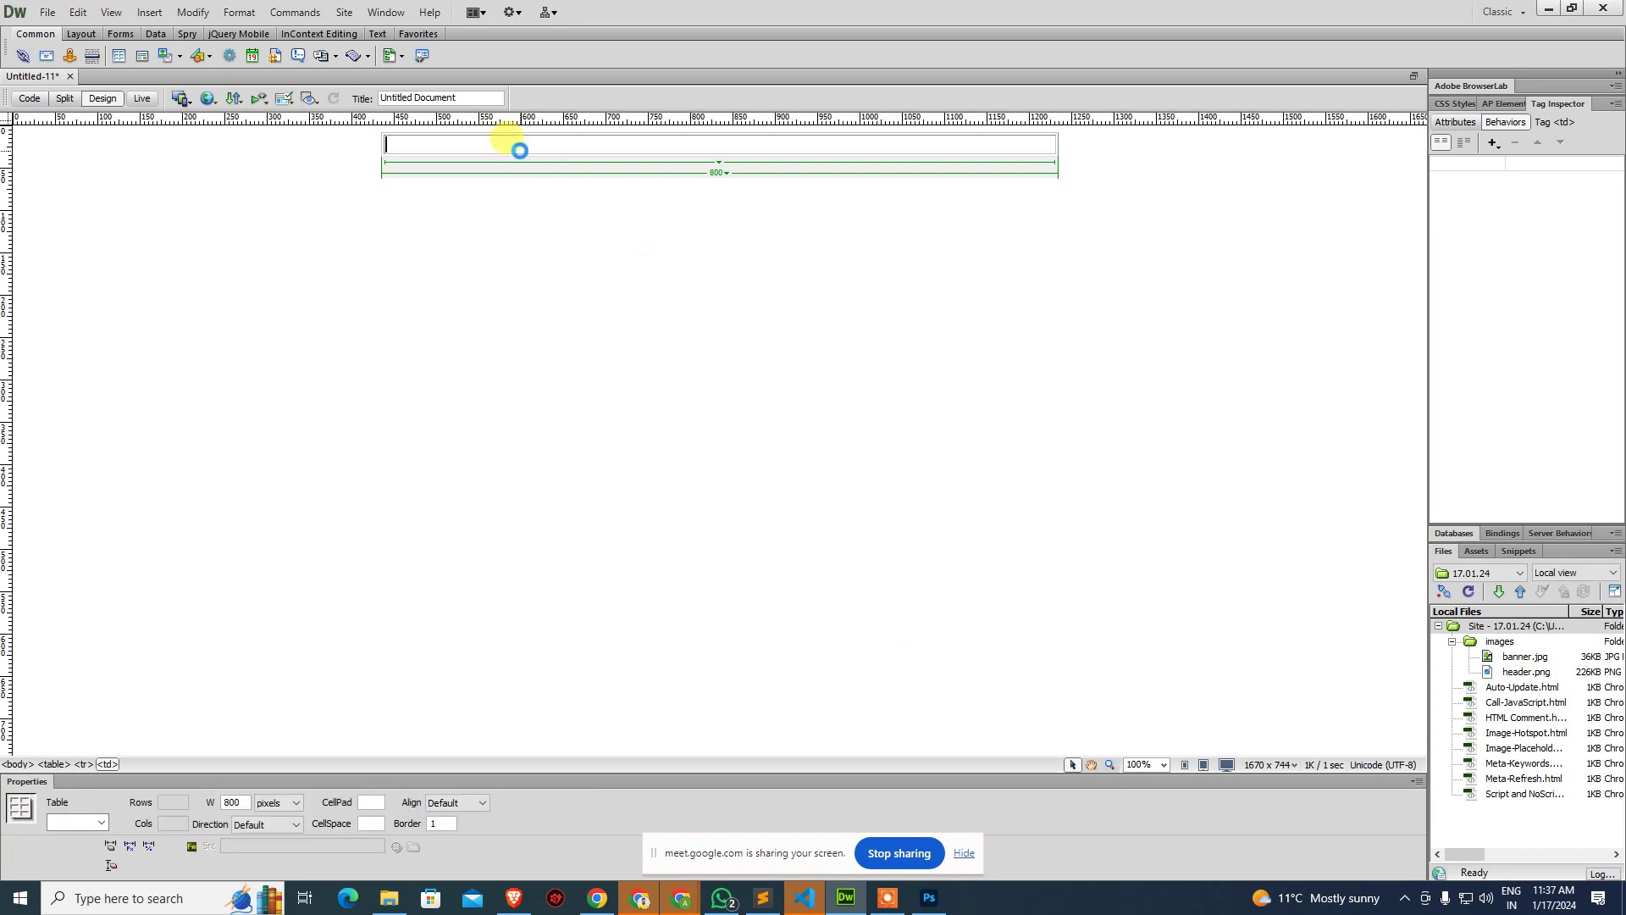
Set the nested table's cell height to 150 for the header area.
{"action": "left_click", "coordinate": [522, 269]}
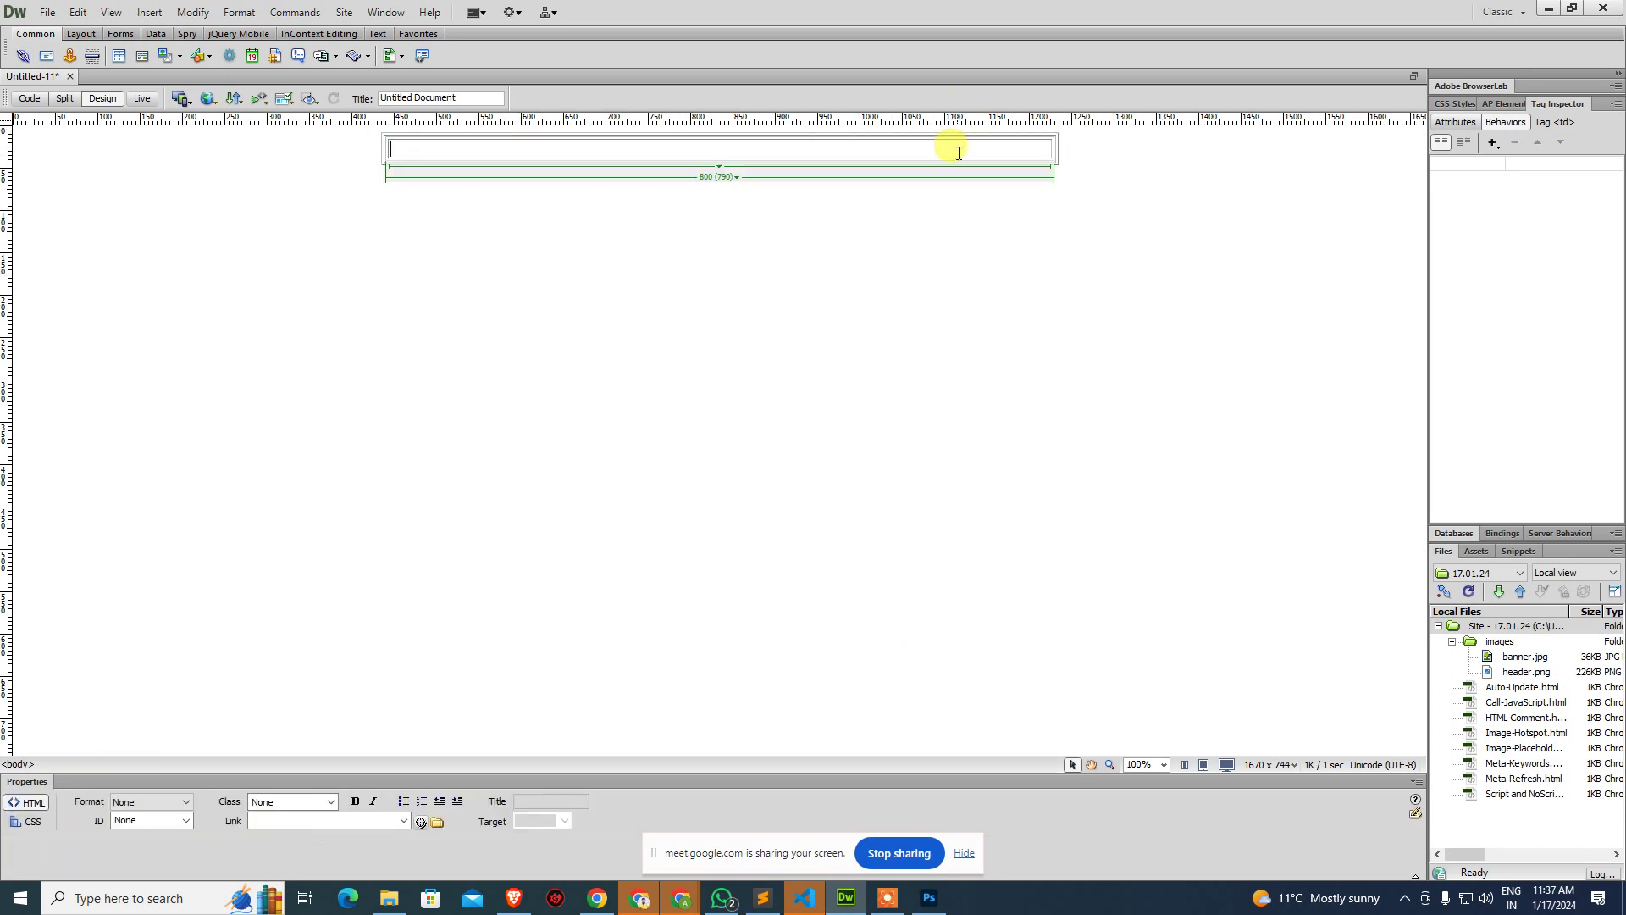
{"action": "left_click", "coordinate": [207, 866]}
{"action": "type", "text": "150"}
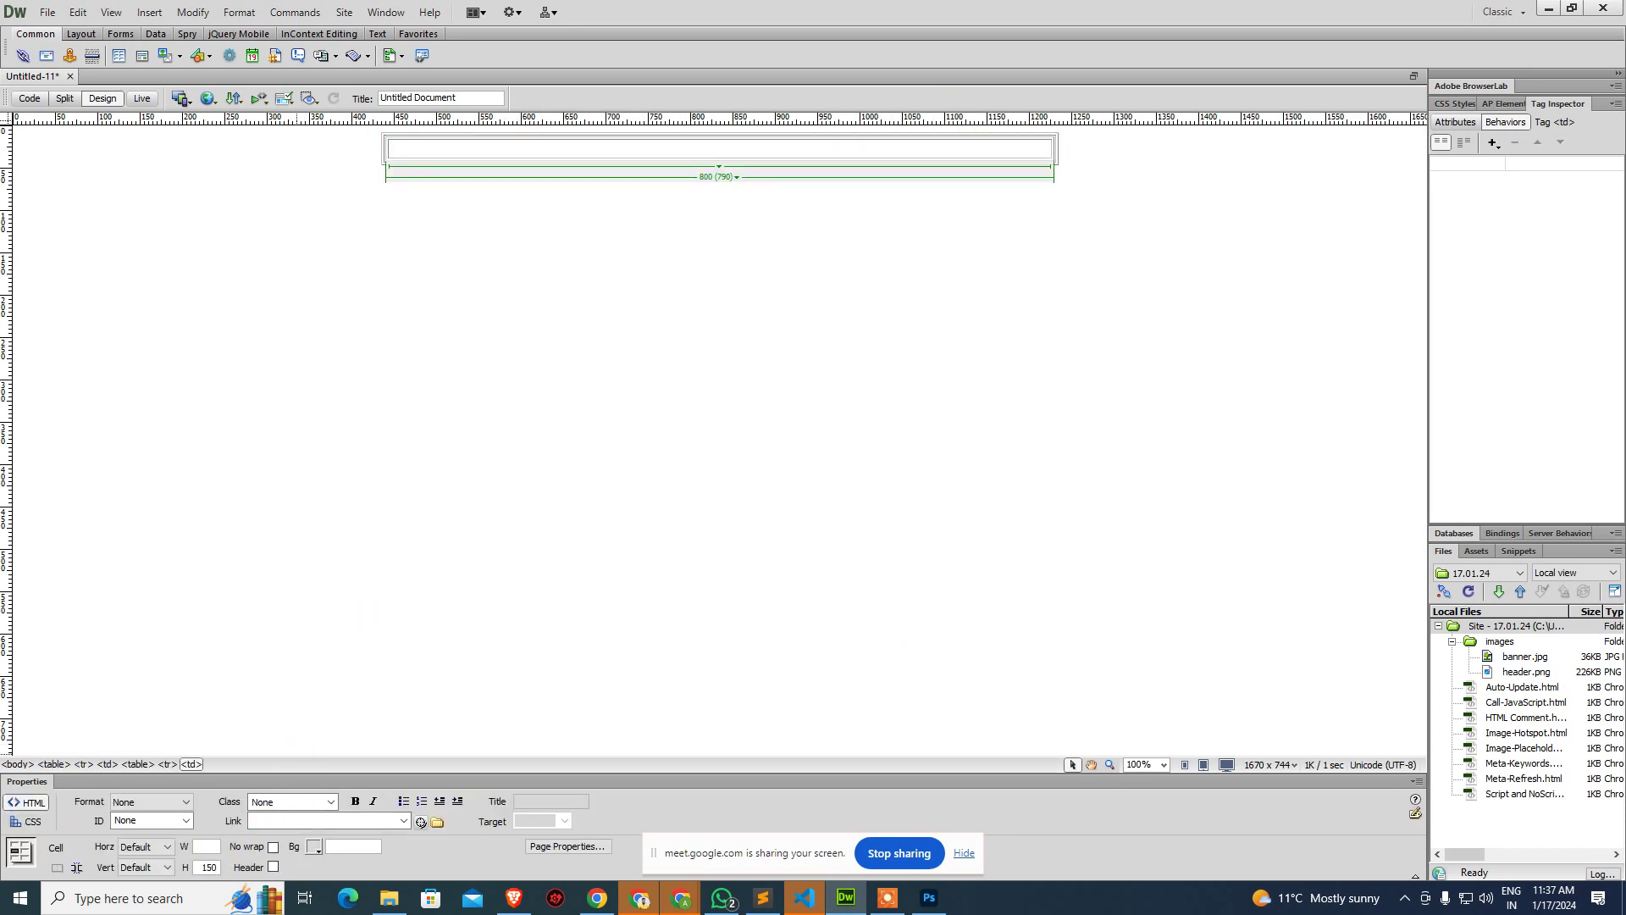
{"action": "key", "text": "Return"}
Insert a one-row, five-column table 800 pixels wide directly below the header table.
{"action": "left_click", "coordinate": [1048, 227]}
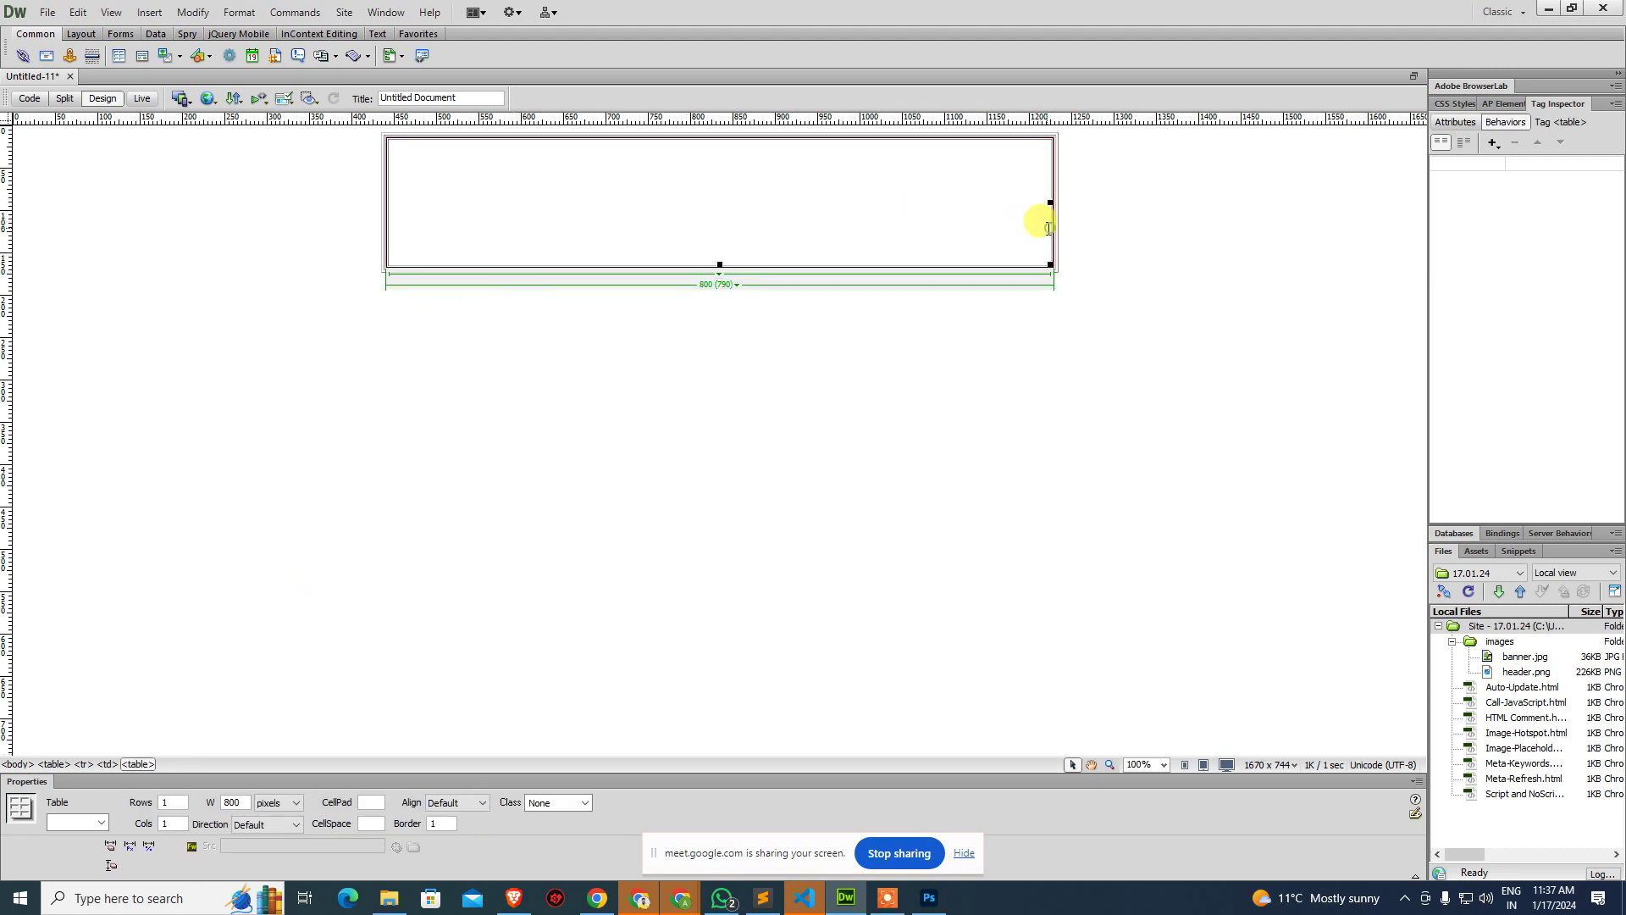
{"action": "key", "text": "ctrl+alt+t"}
{"action": "key", "text": "Return"}
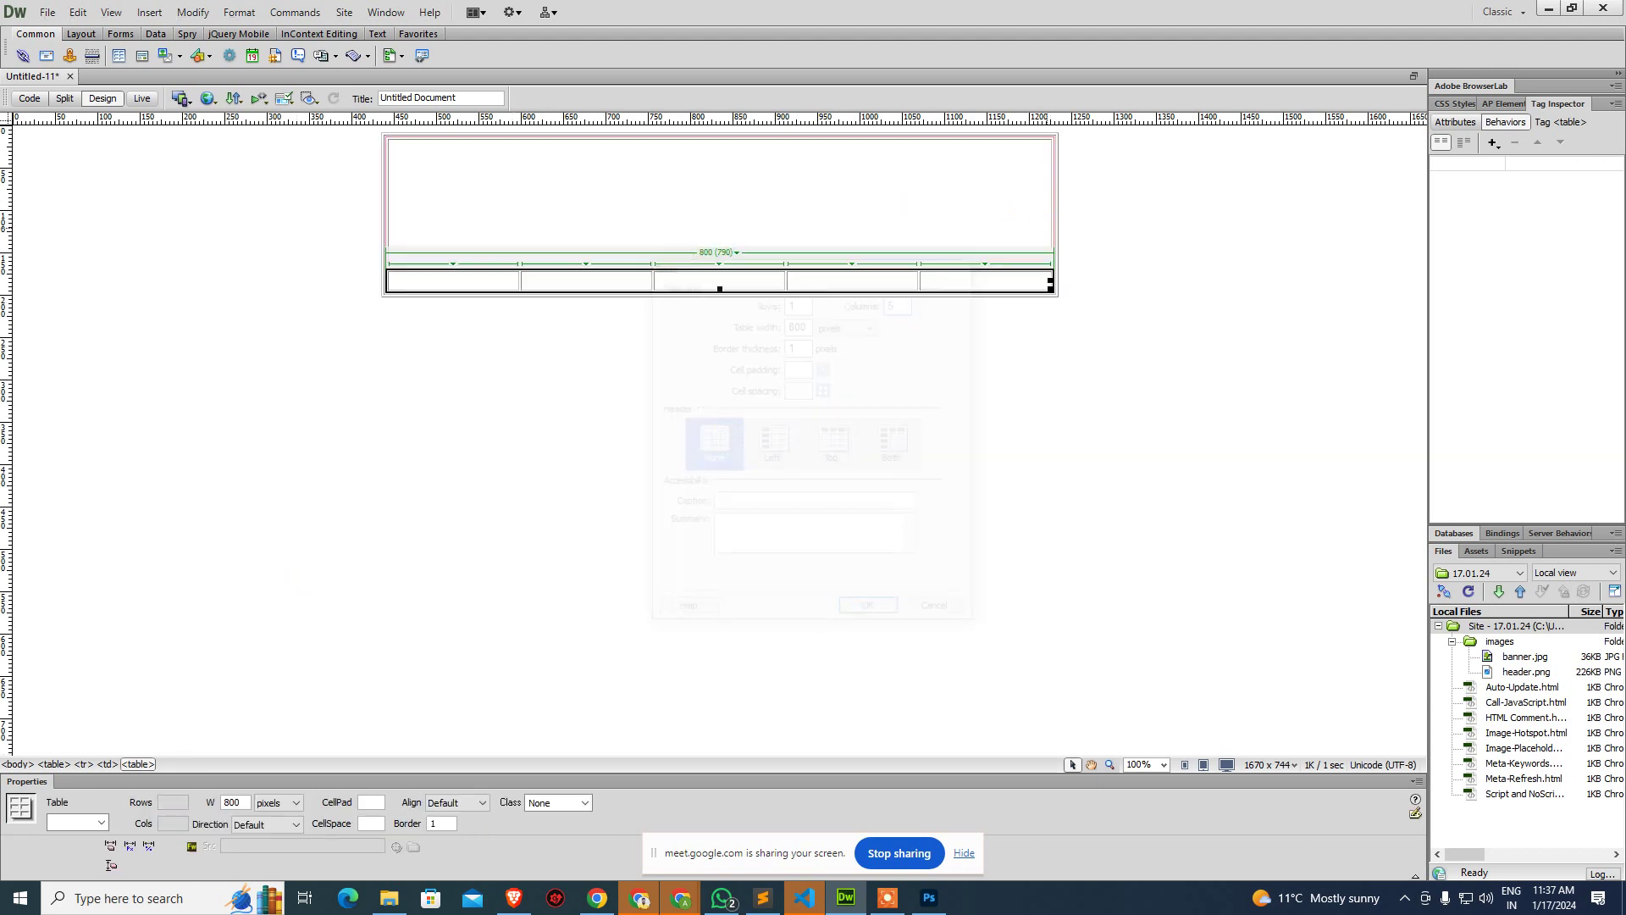
{"action": "key", "text": "ctrl+t"}
{"action": "key", "text": "Escape"}
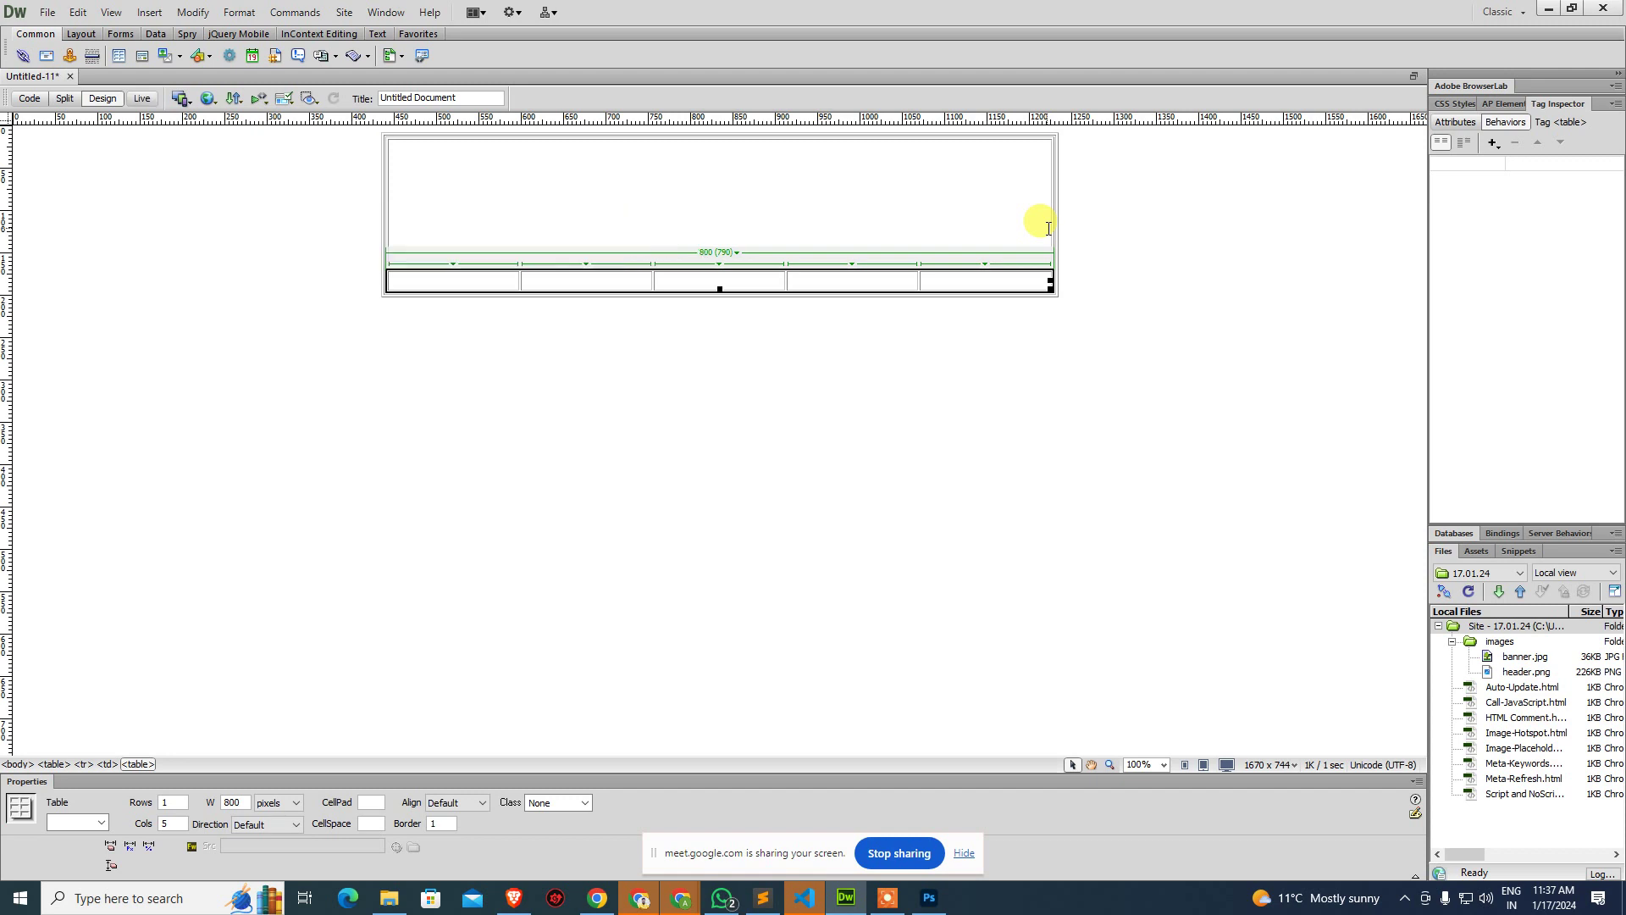
{"action": "key", "text": "ctrl+t"}
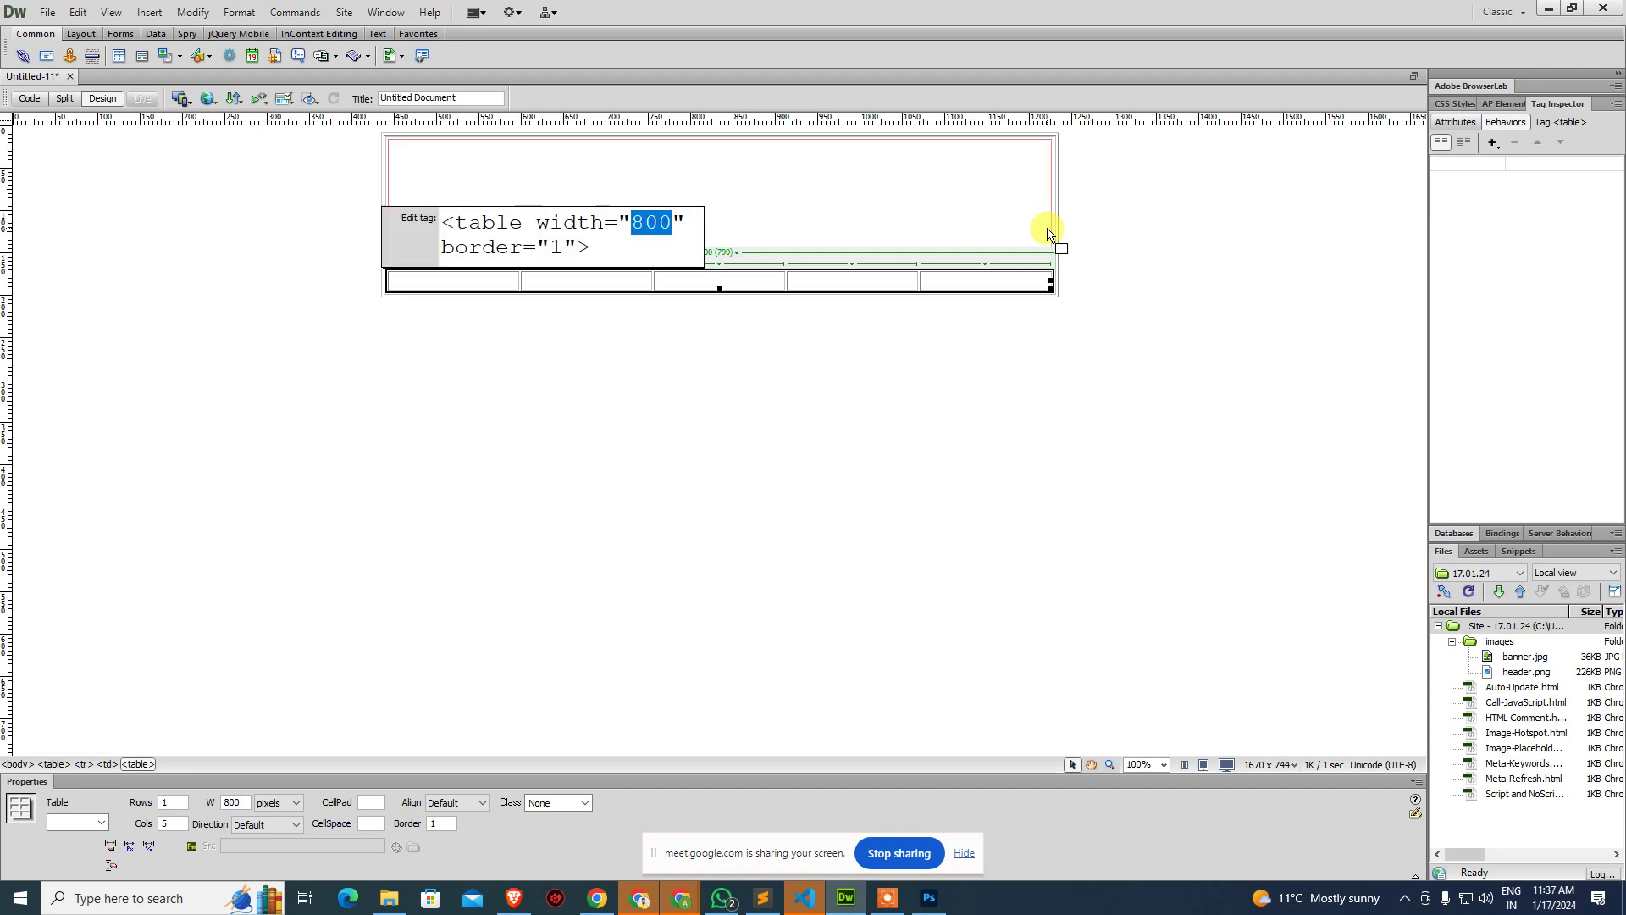
{"action": "key", "text": "Escape"}
Insert a one-row, two-column table 800 pixels wide below the five-column table.
{"action": "key", "text": "ctrl+alt+t"}
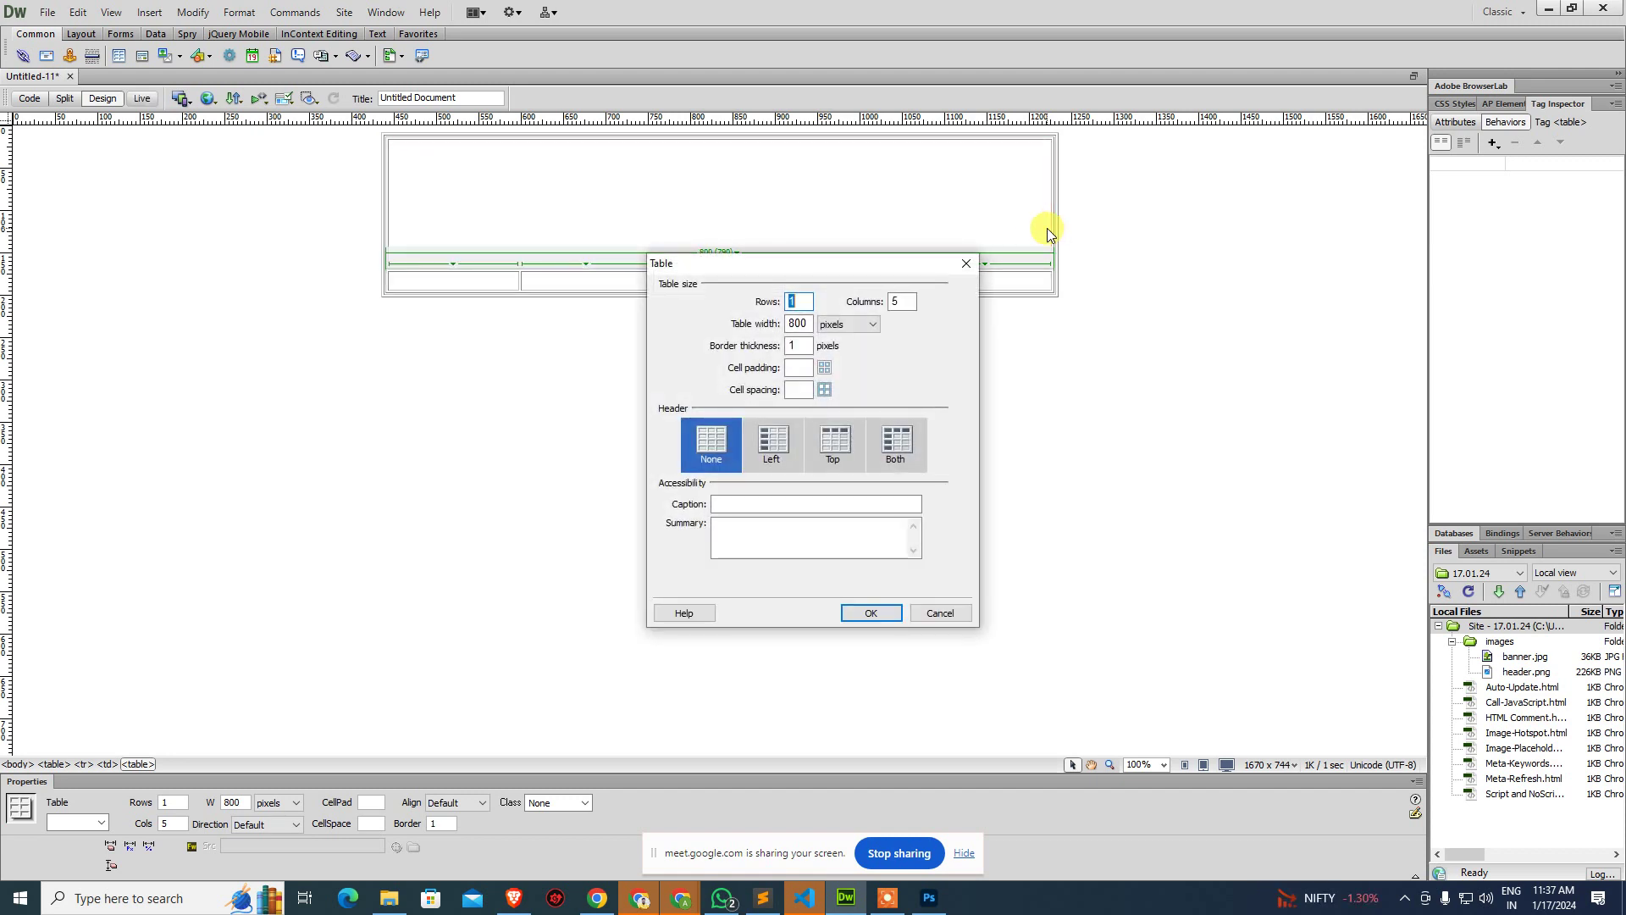
{"action": "key", "text": "Tab"}
{"action": "type", "text": "1"}
{"action": "key", "text": "shift+Tab"}
{"action": "key", "text": "Tab"}
{"action": "key", "text": "Return"}
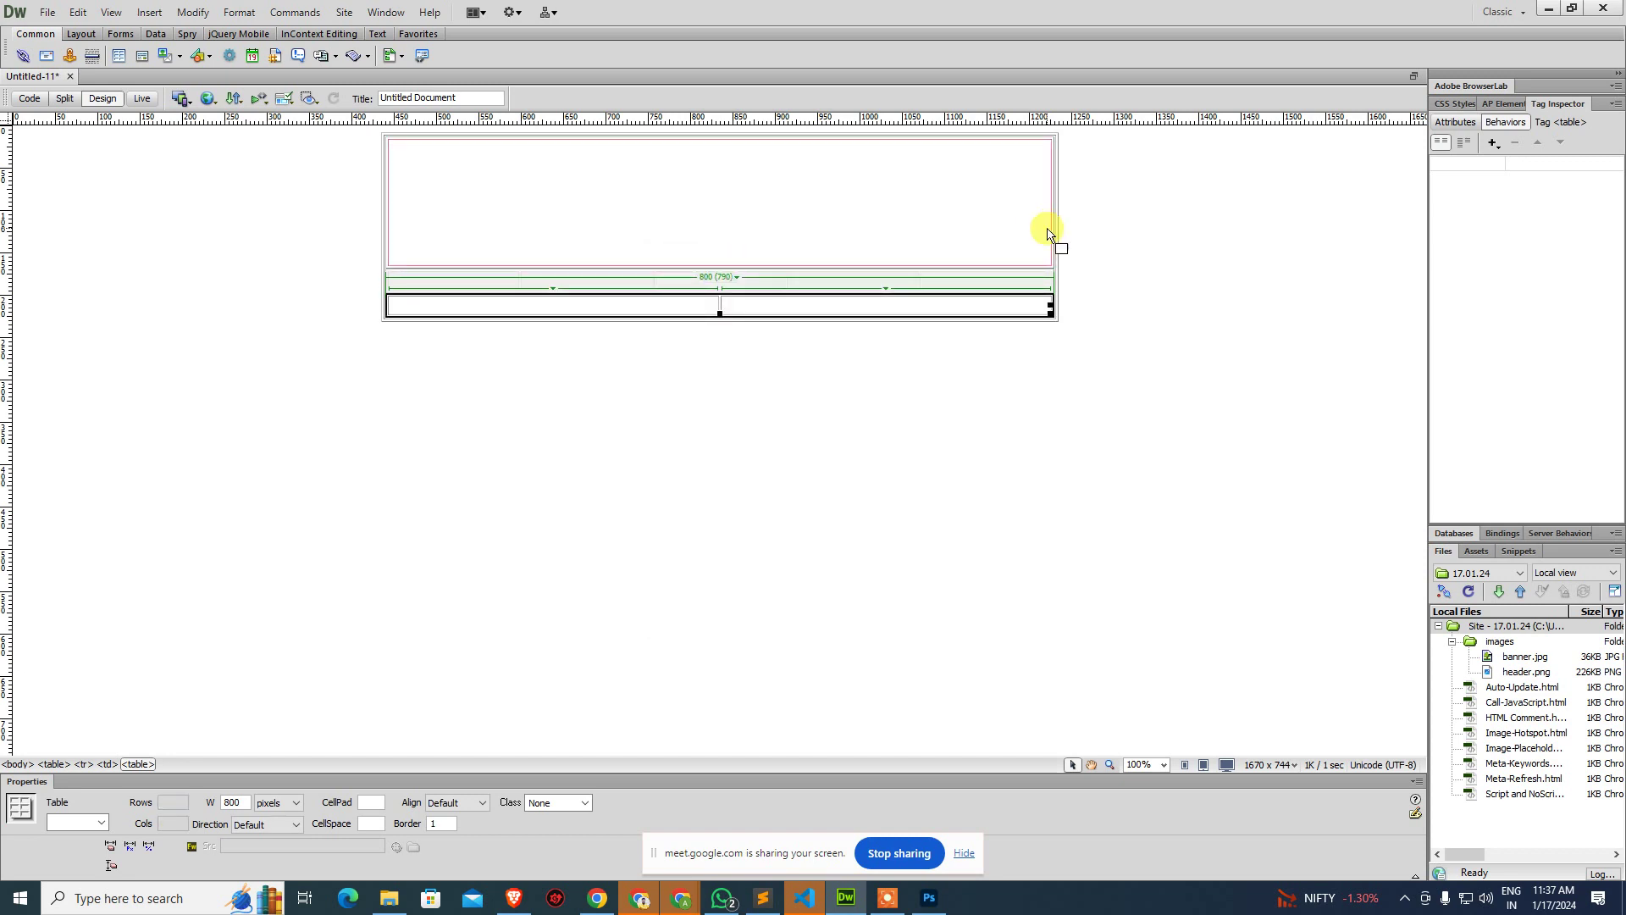
Insert a one-row, one-column table 800 pixels wide below the two-column table as the footer.
{"action": "key", "text": "ctrl+alt+t"}
{"action": "key", "text": "Tab"}
{"action": "type", "text": "5"}
{"action": "key", "text": "Return"}
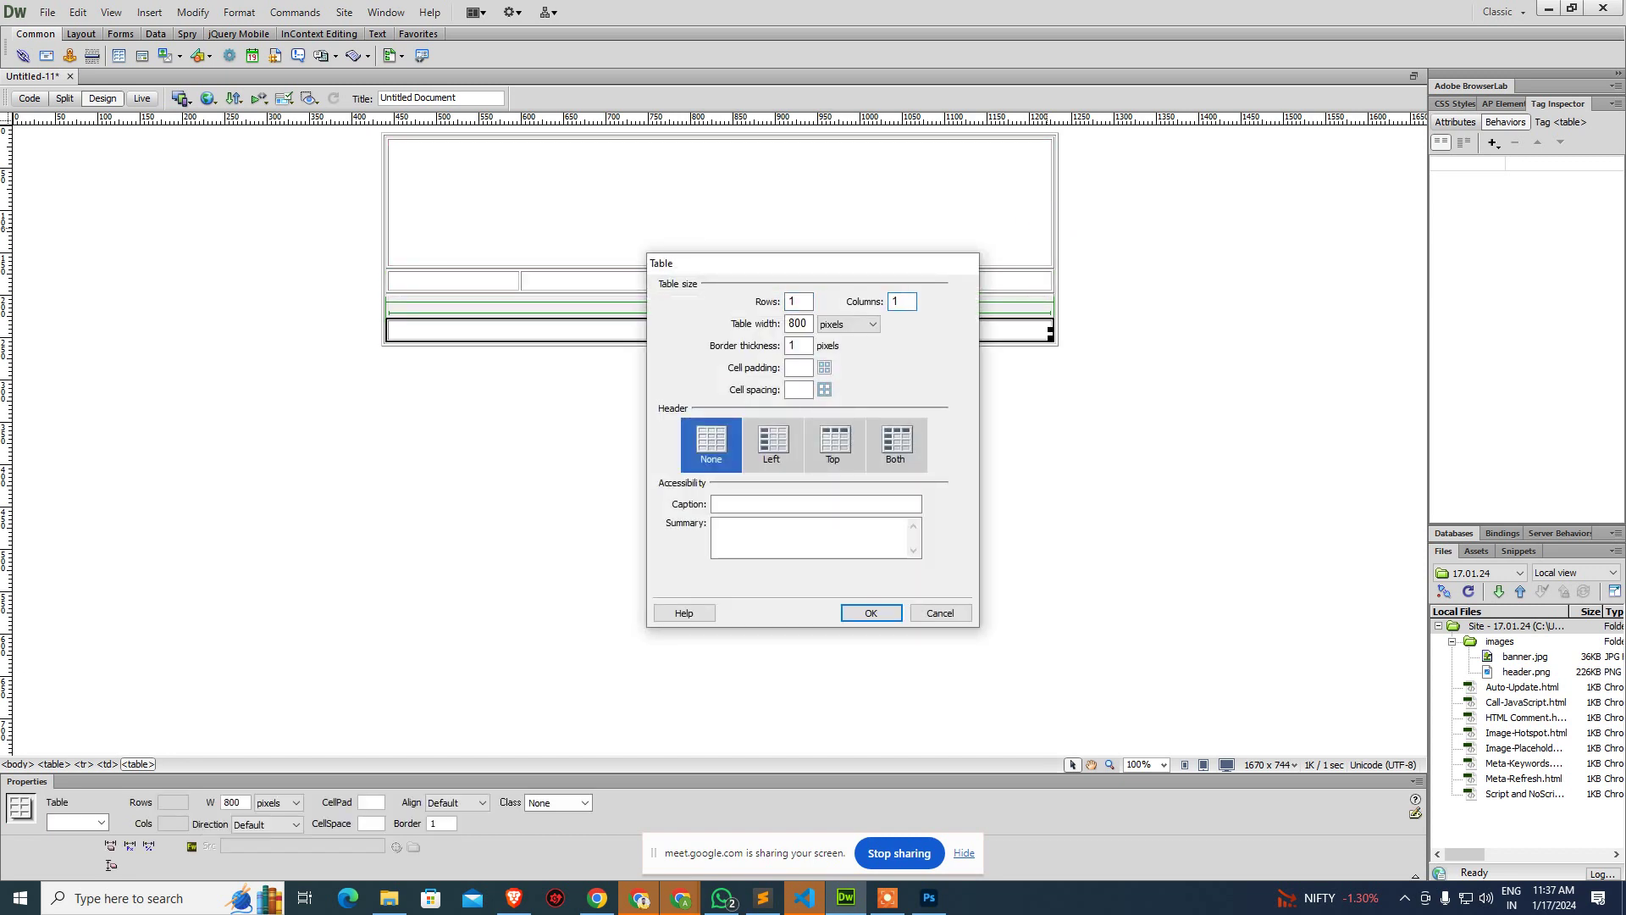
Set the left cell of the two-column table to a height of 420 and a width of 150.
{"action": "left_click", "coordinate": [570, 306]}
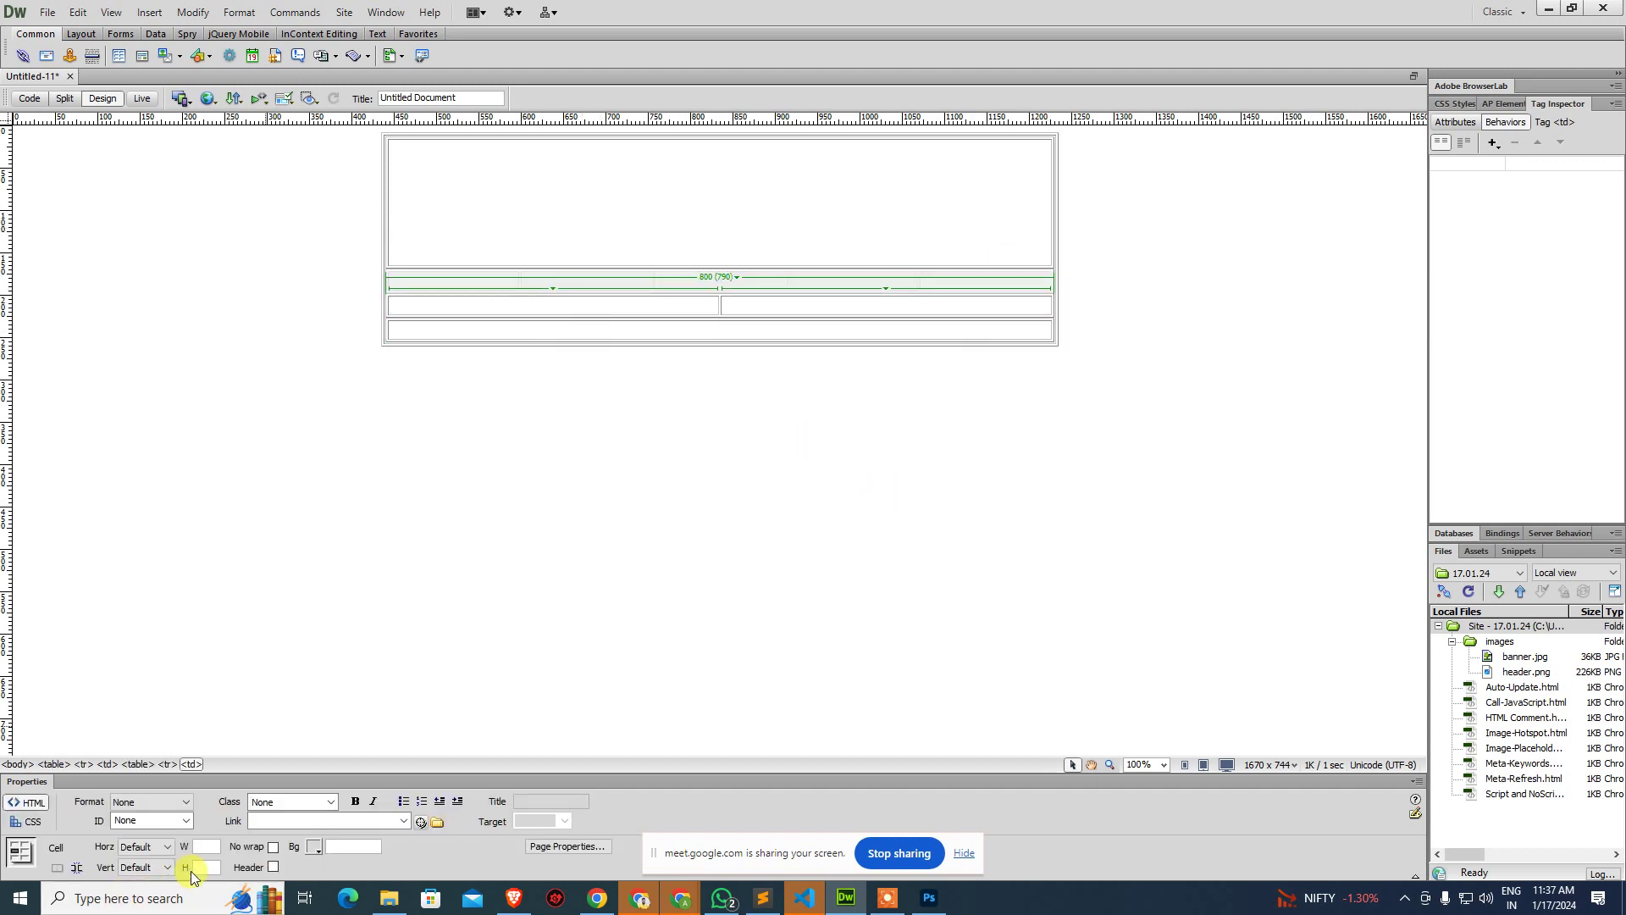
{"action": "left_click", "coordinate": [206, 866]}
{"action": "type", "text": "420"}
{"action": "key", "text": "Return"}
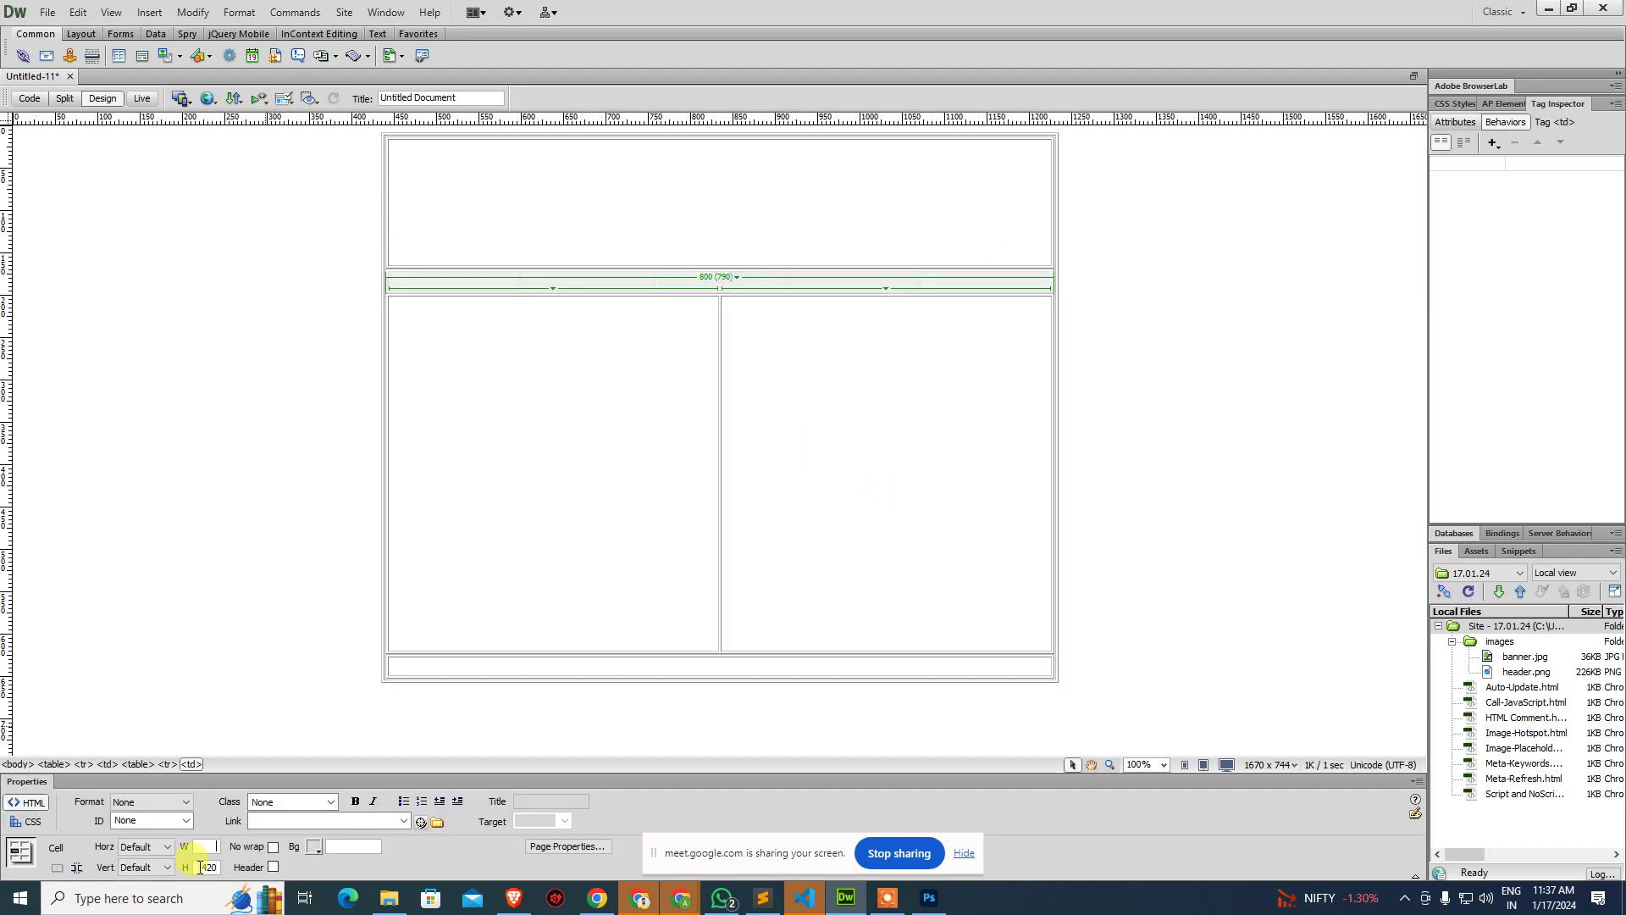
{"action": "left_click", "coordinate": [206, 846]}
{"action": "type", "text": "160"}
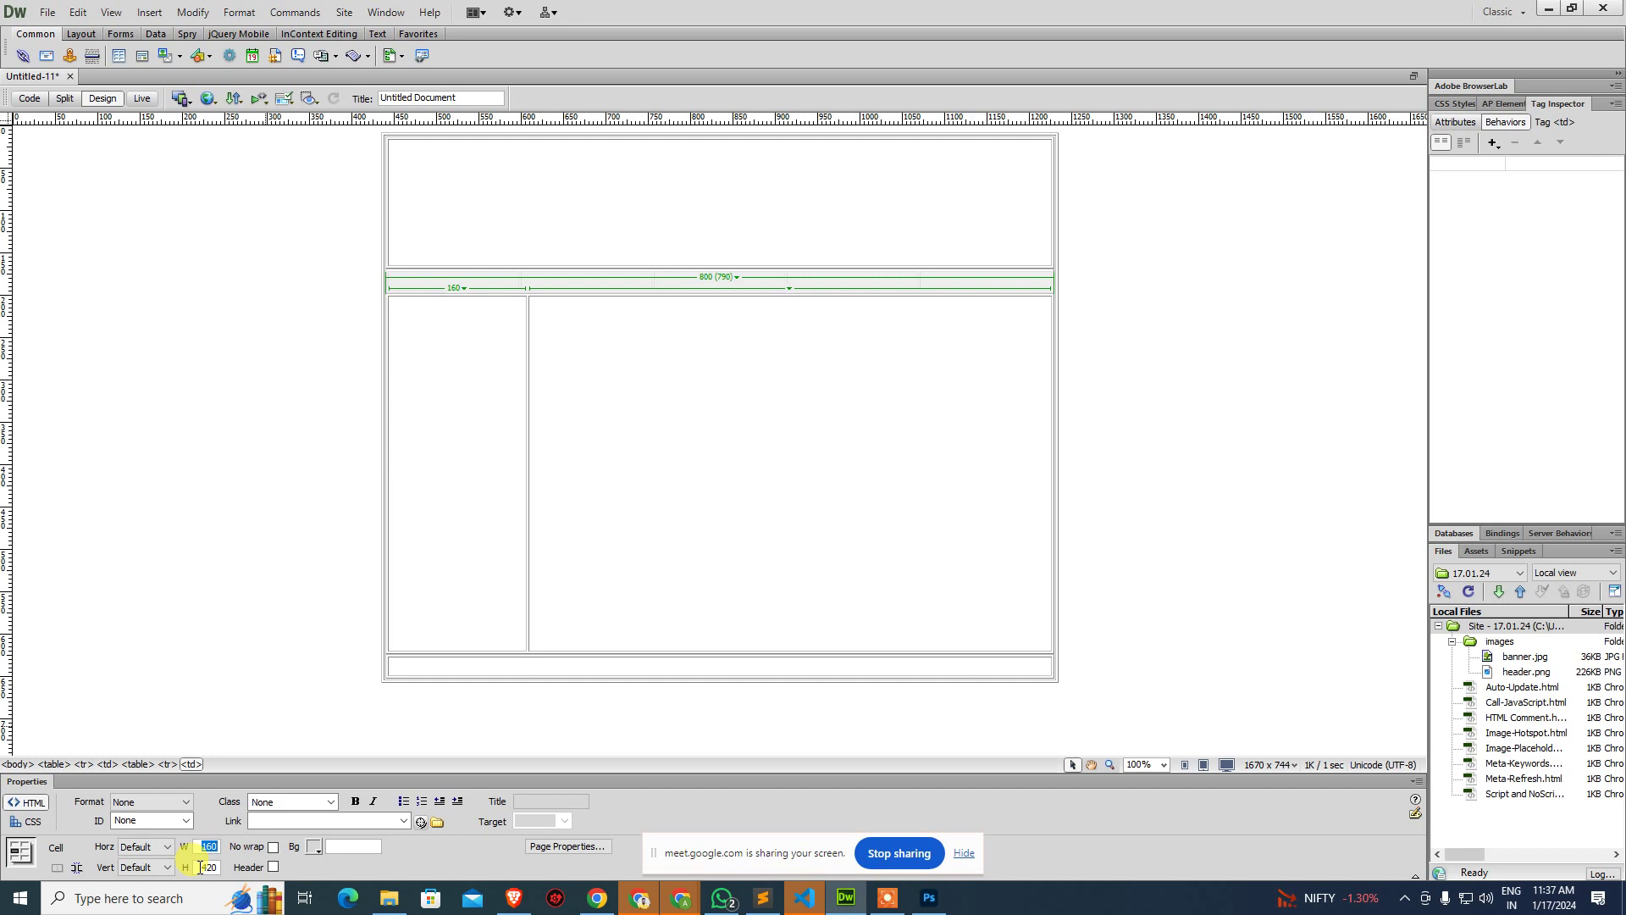
{"action": "left_click", "coordinate": [200, 867]}
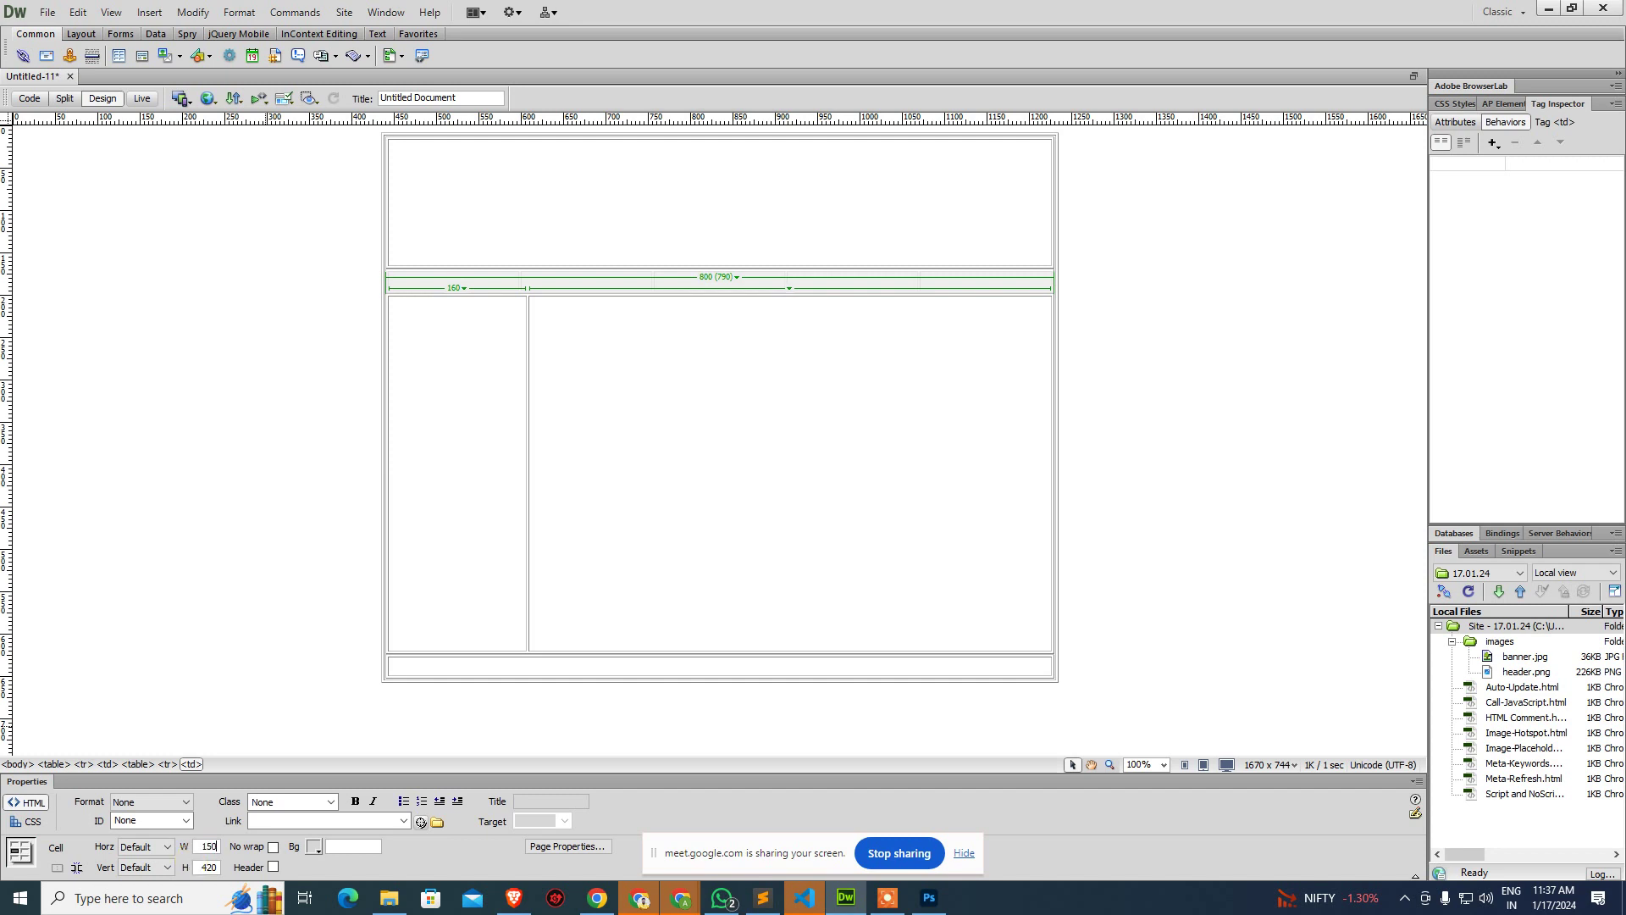
{"action": "left_click", "coordinate": [1225, 512]}
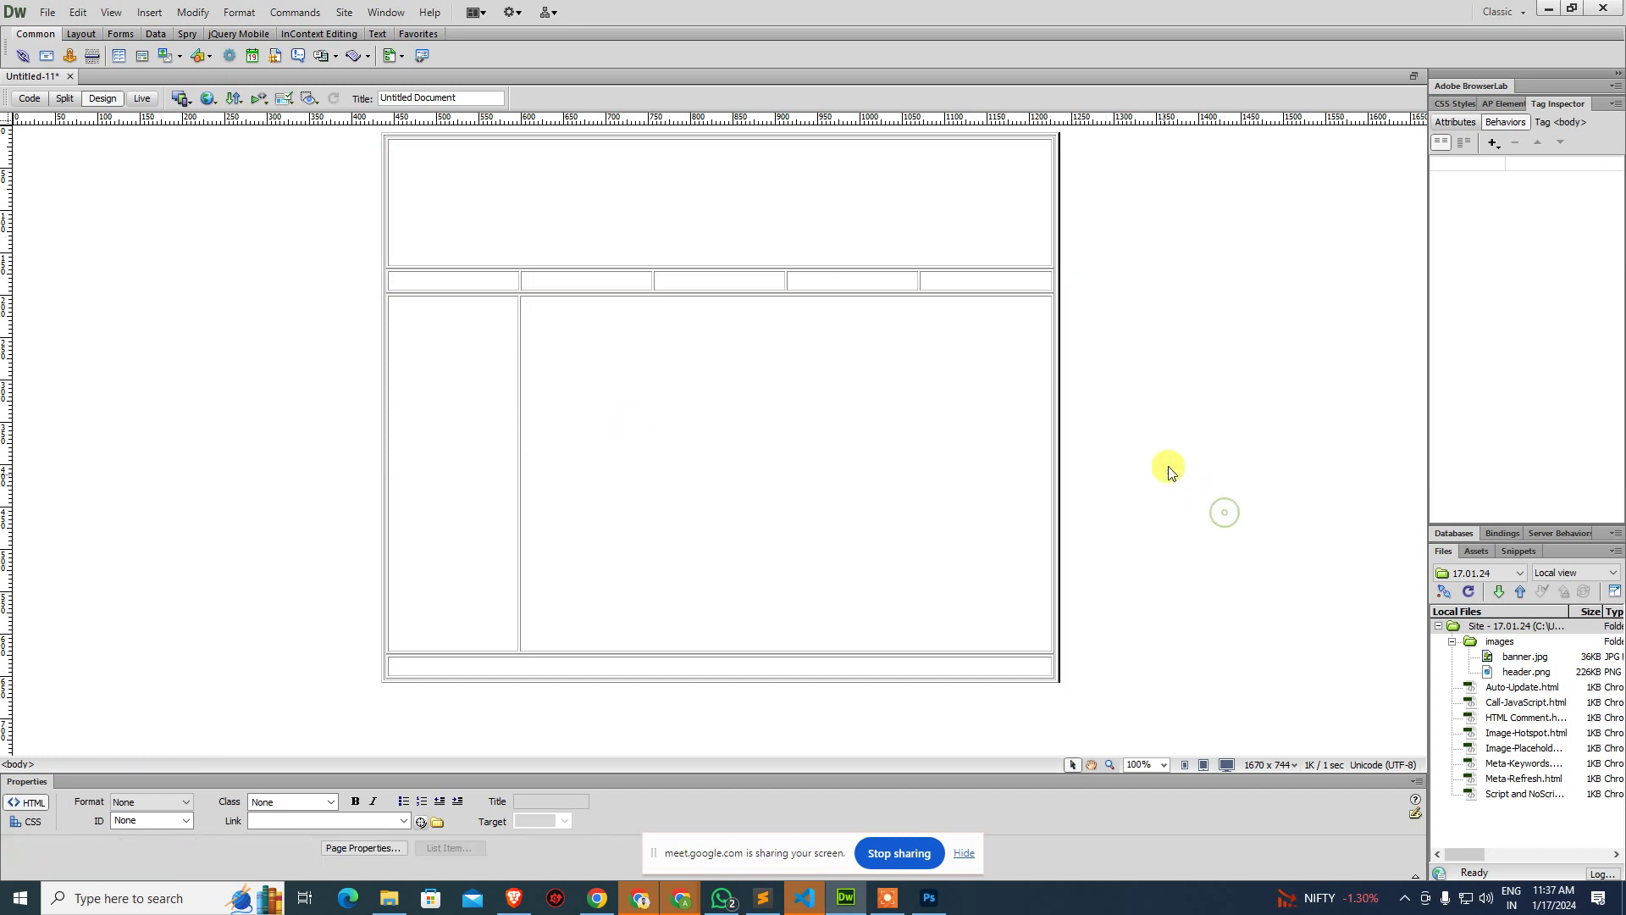
Reduce the two-column content table to 1 column.
{"action": "left_click", "coordinate": [520, 439]}
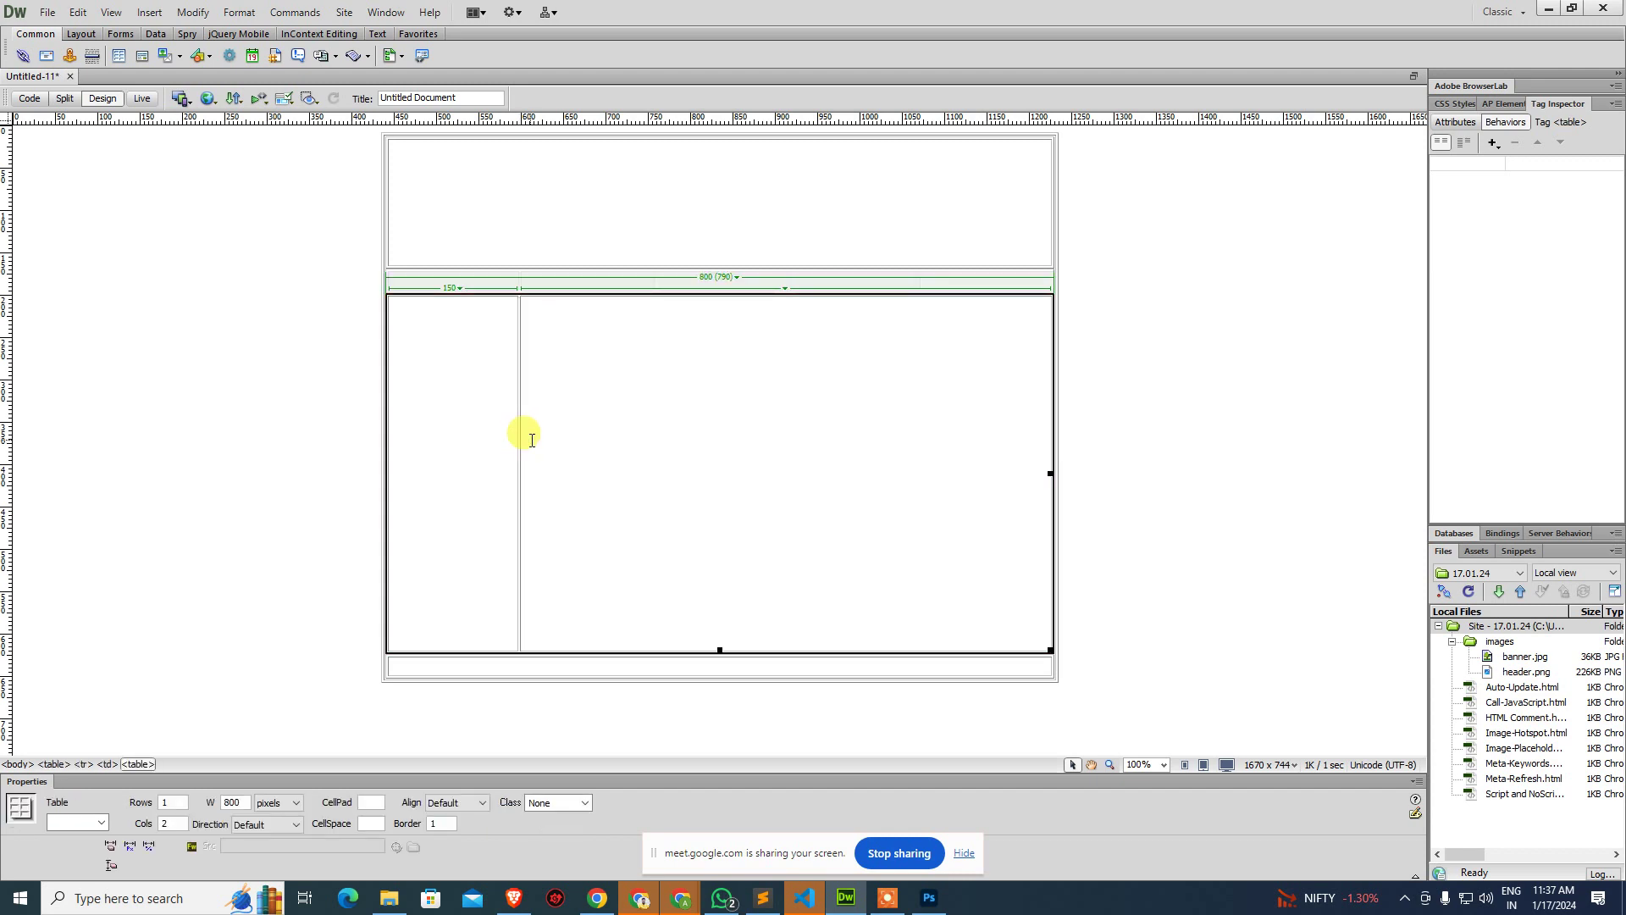
{"action": "left_click", "coordinate": [532, 440]}
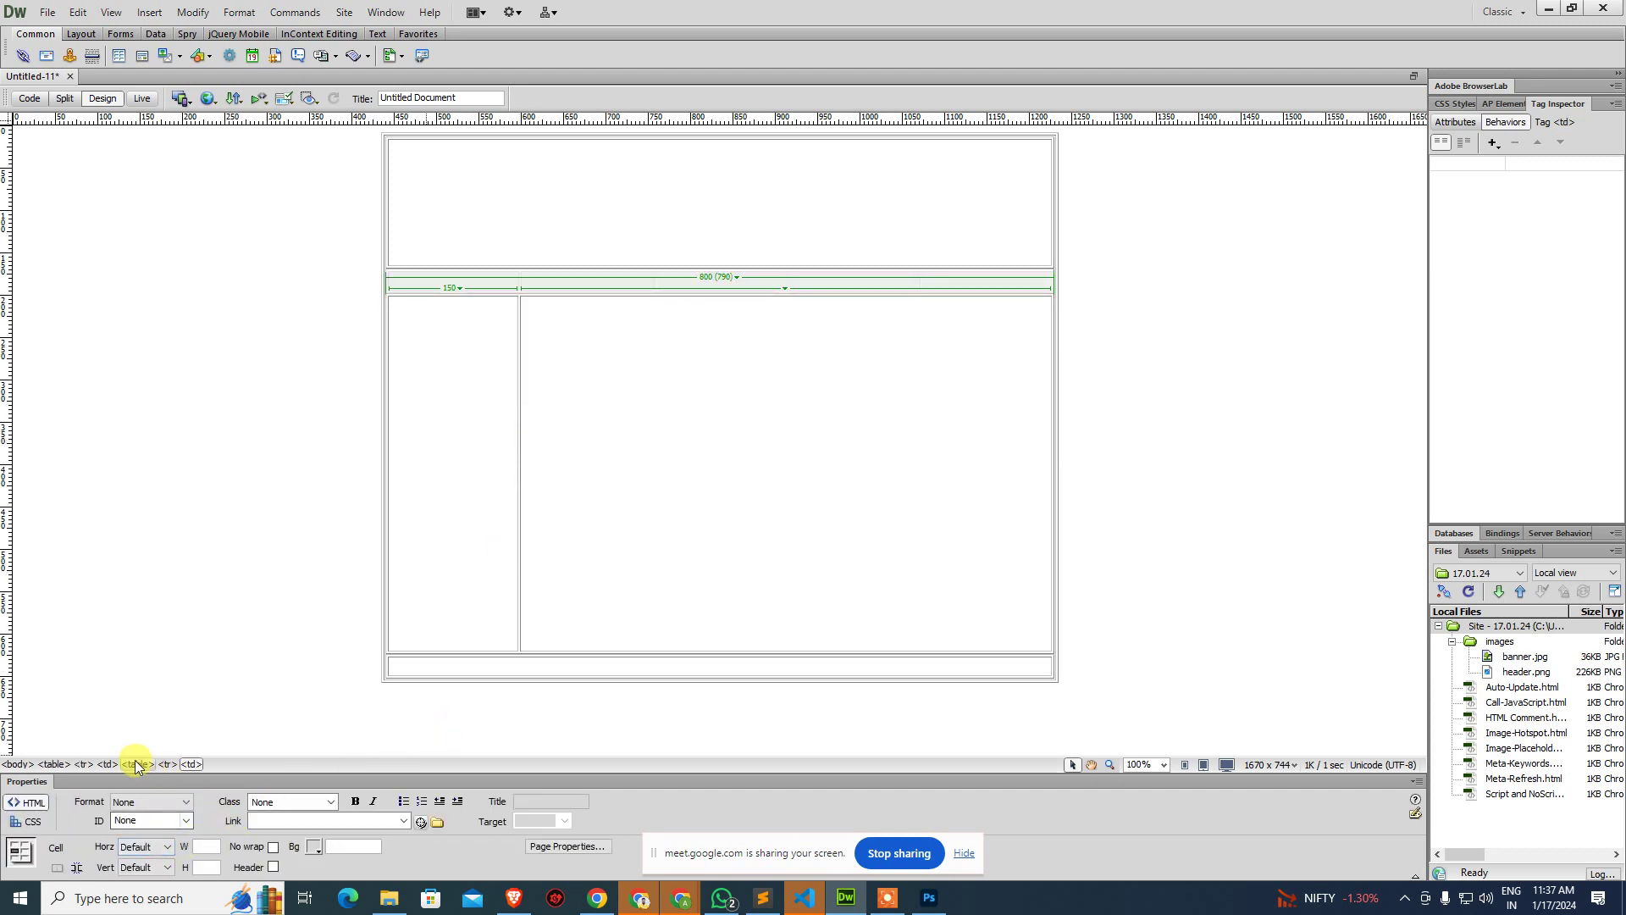
{"action": "left_click", "coordinate": [137, 764]}
{"action": "double_click", "coordinate": [169, 824]}
{"action": "type", "text": "1"}
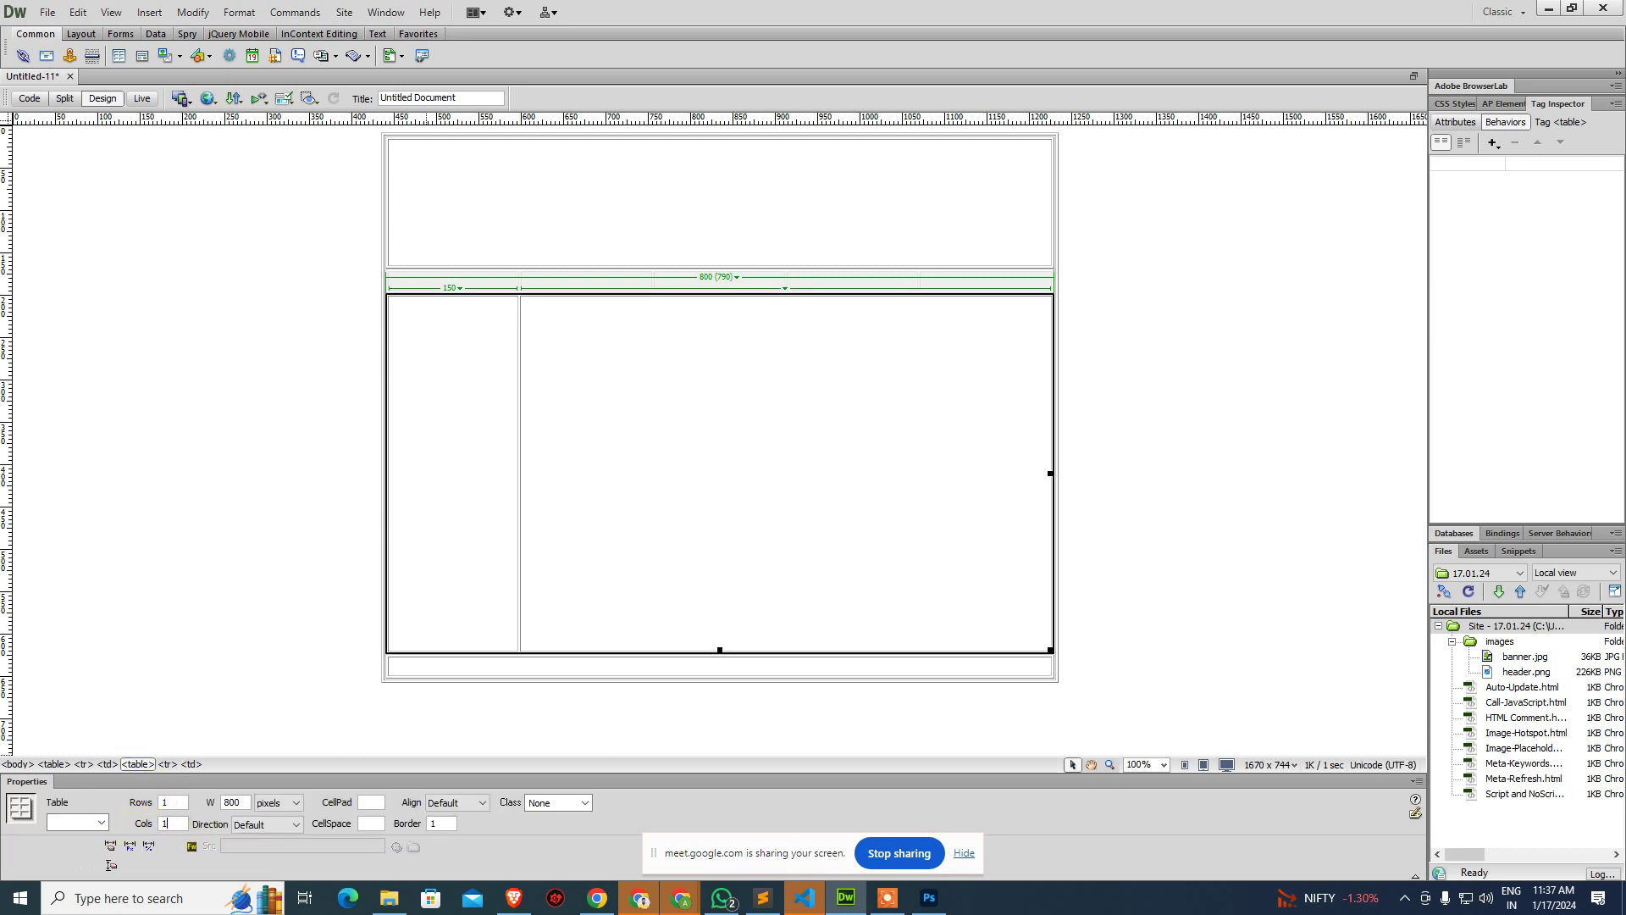
{"action": "key", "text": "Return"}
Insert a one-row, one-column table 150 pixels wide inside the content cell and align it Left.
{"action": "left_click", "coordinate": [842, 451]}
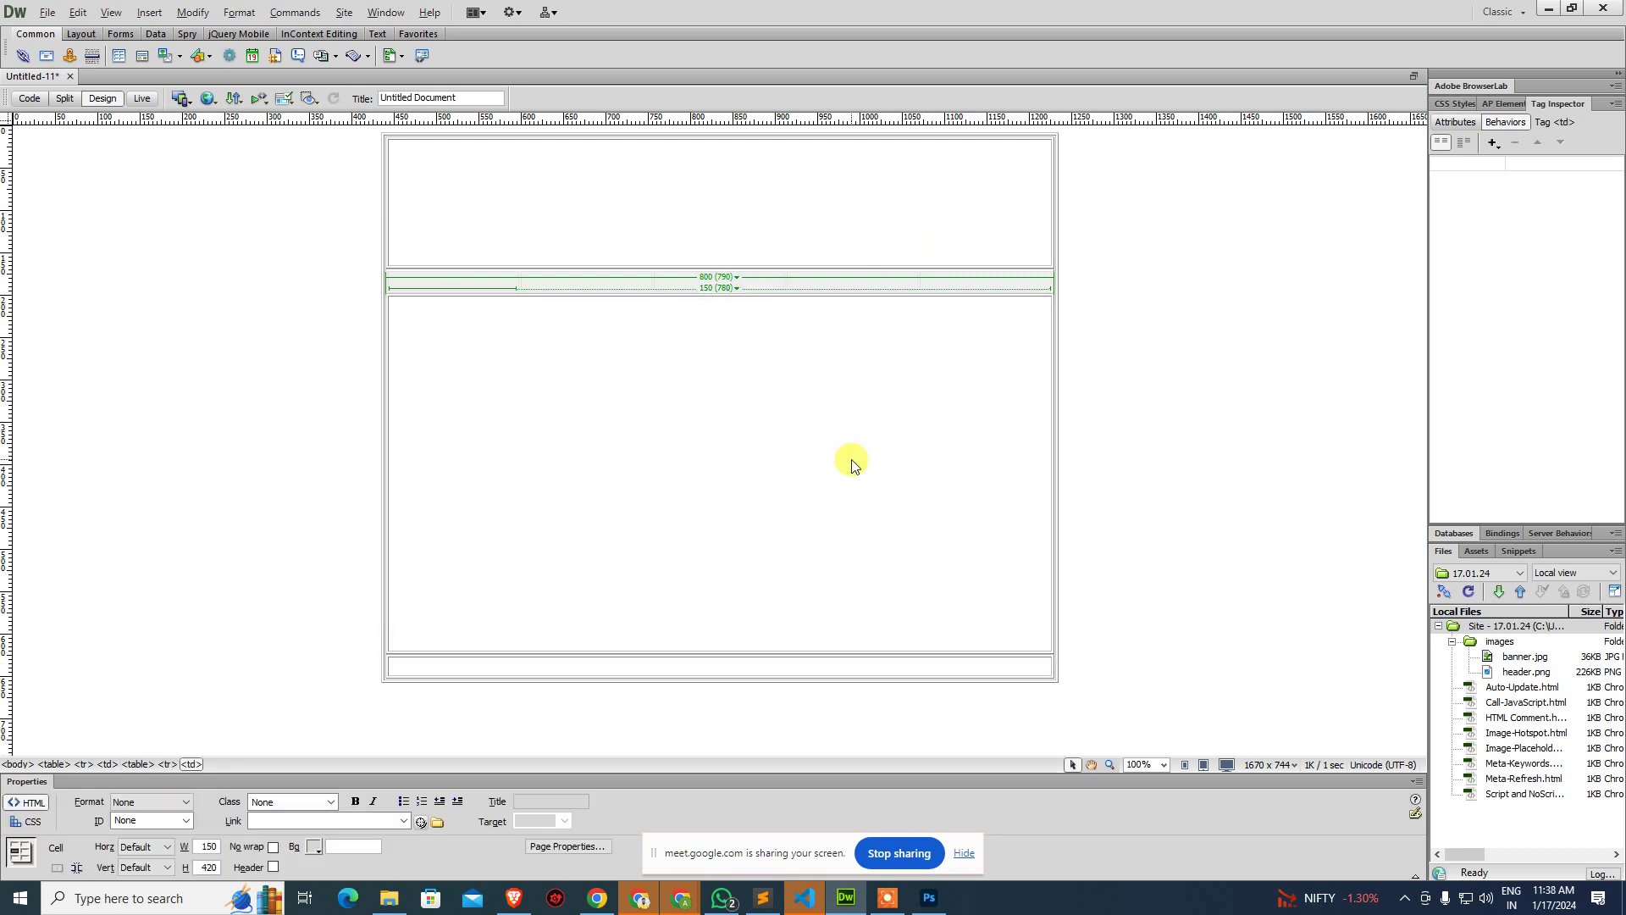
{"action": "key", "text": "ctrl+alt+t"}
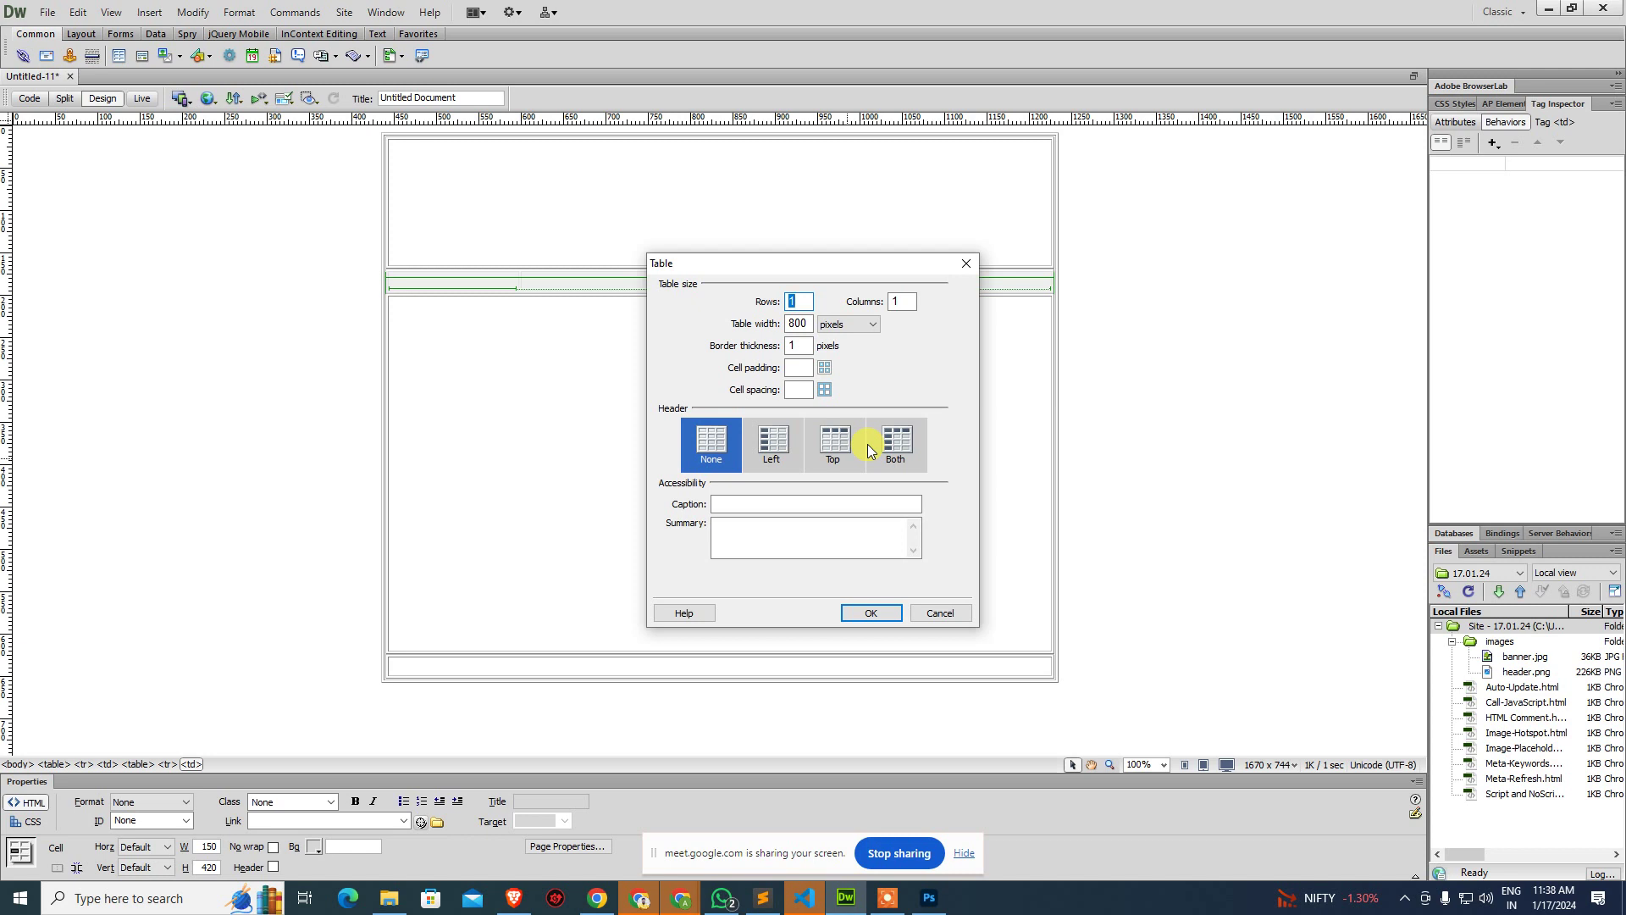
{"action": "key", "text": "Tab"}
{"action": "type", "text": "1"}
{"action": "key", "text": "Return"}
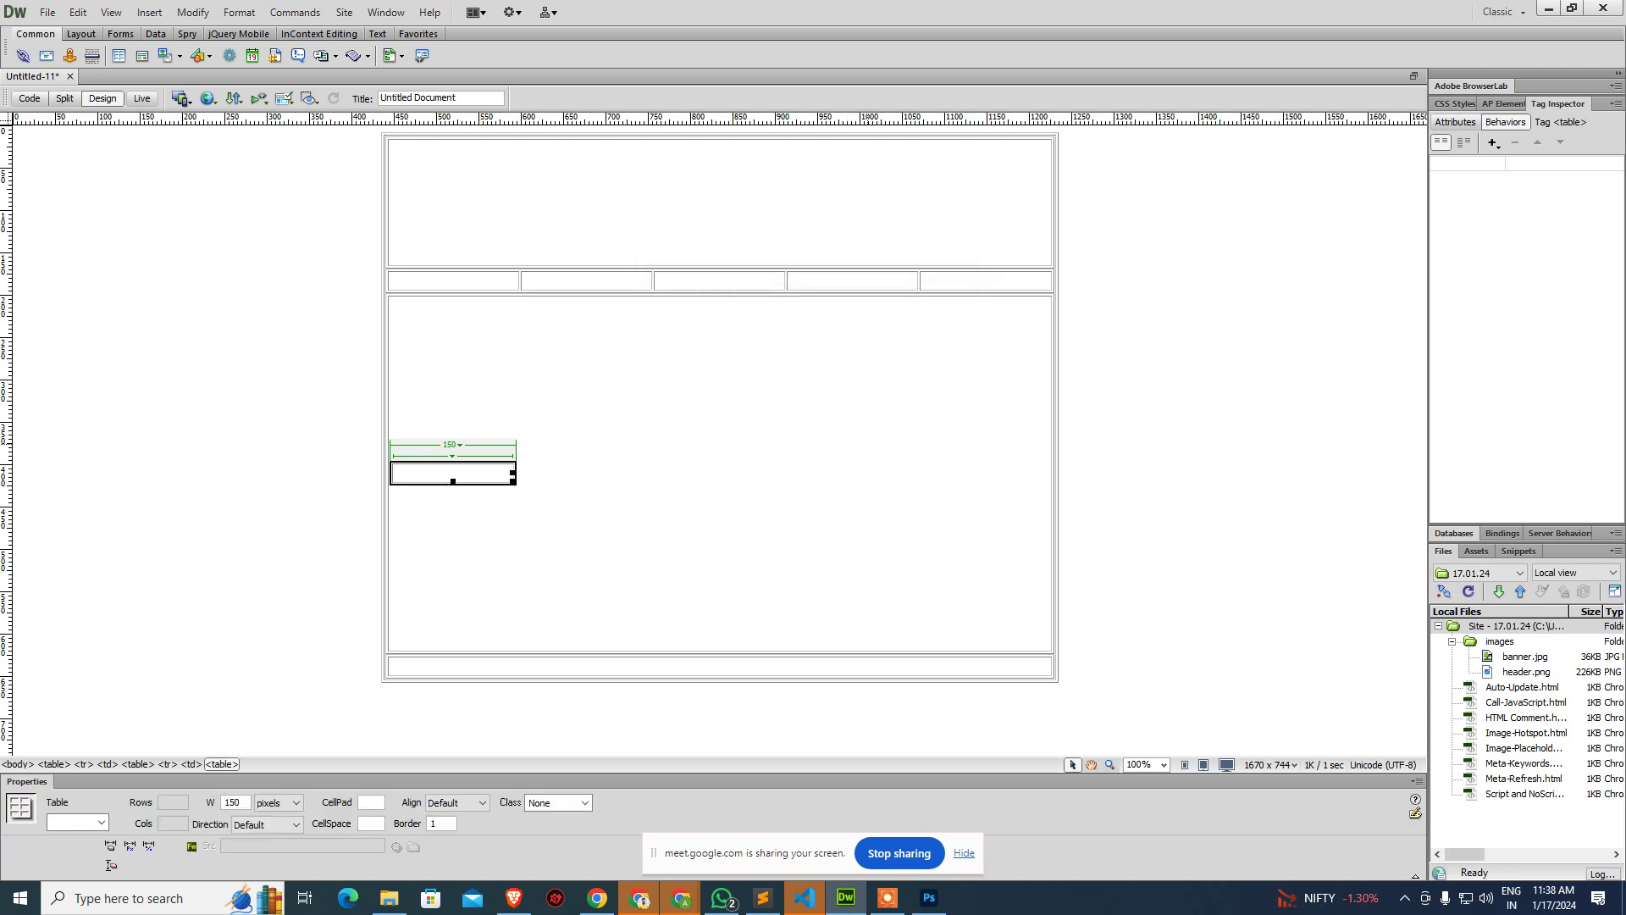
{"action": "left_click", "coordinate": [437, 807]}
{"action": "left_click", "coordinate": [441, 829]}
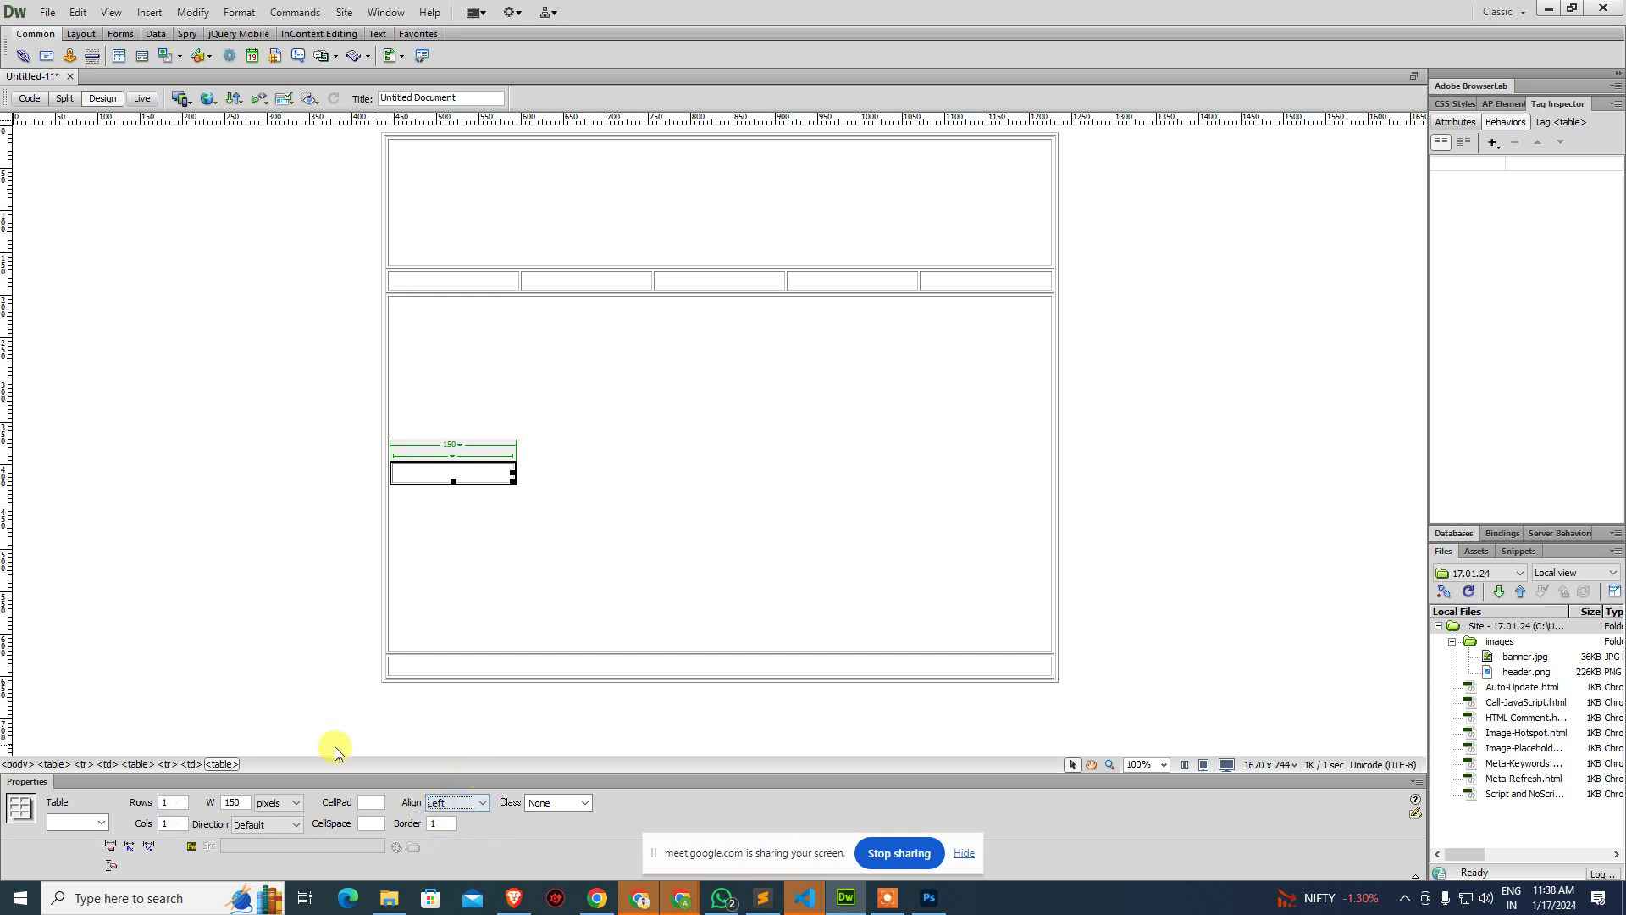
Set the vertical alignment of the large content cell to Top.
{"action": "left_click", "coordinate": [447, 623]}
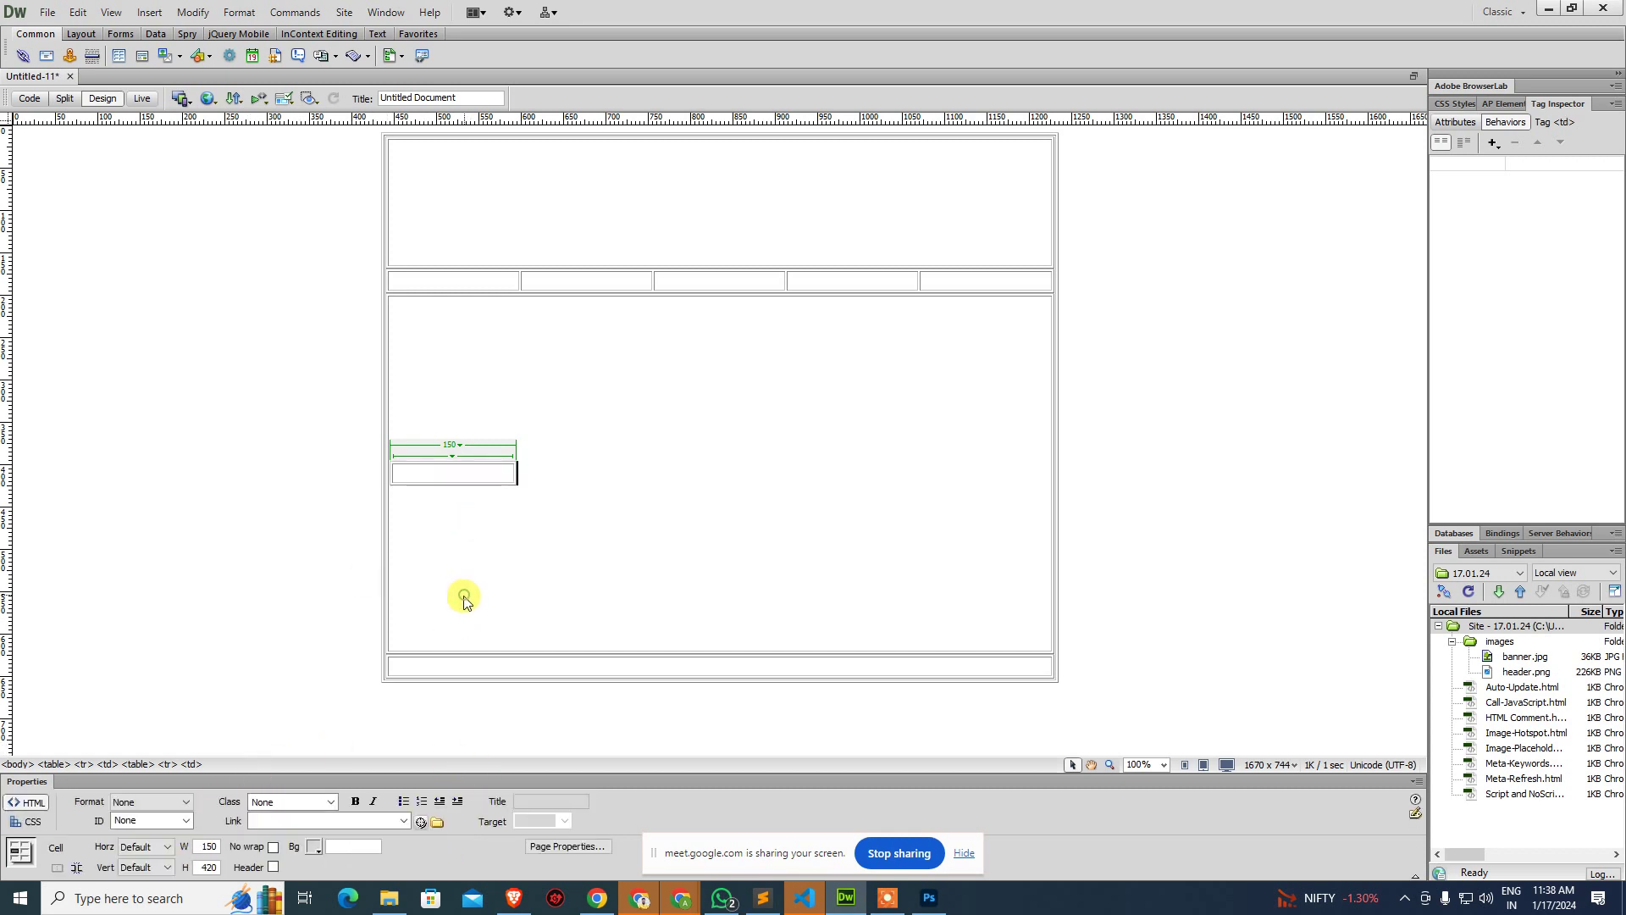
{"action": "left_click", "coordinate": [156, 867]}
{"action": "left_click", "coordinate": [159, 817]}
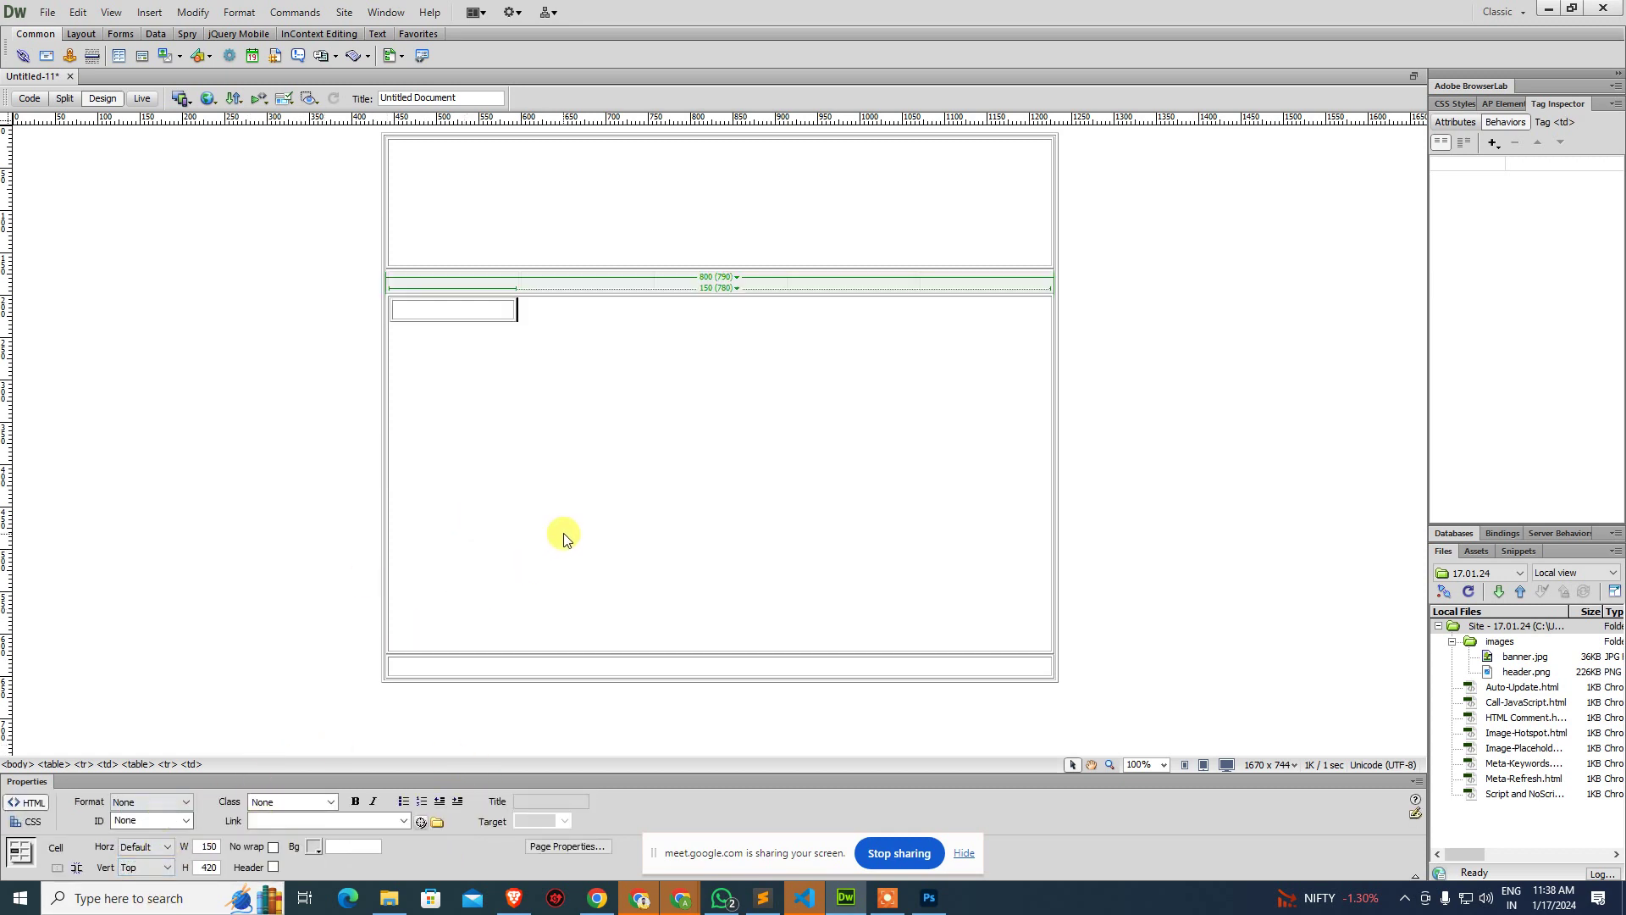
Set the height of the cell in the 150-pixel sidebar table to 420.
{"action": "left_click", "coordinate": [489, 320]}
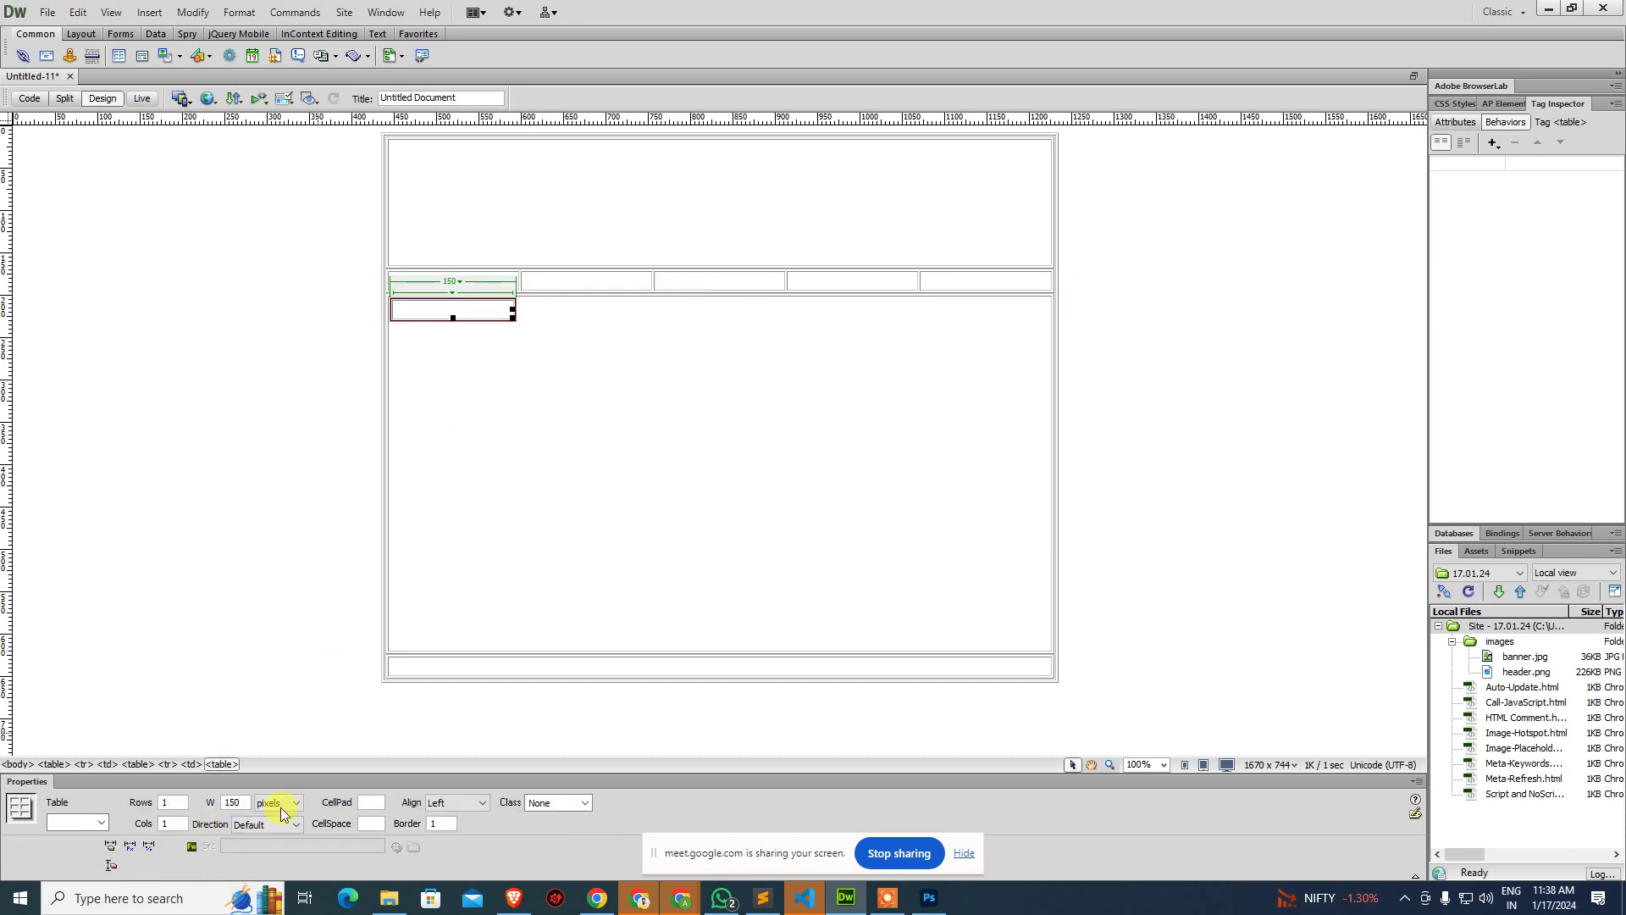
{"action": "left_click", "coordinate": [470, 313]}
{"action": "left_click", "coordinate": [207, 867]}
{"action": "type", "text": "420"}
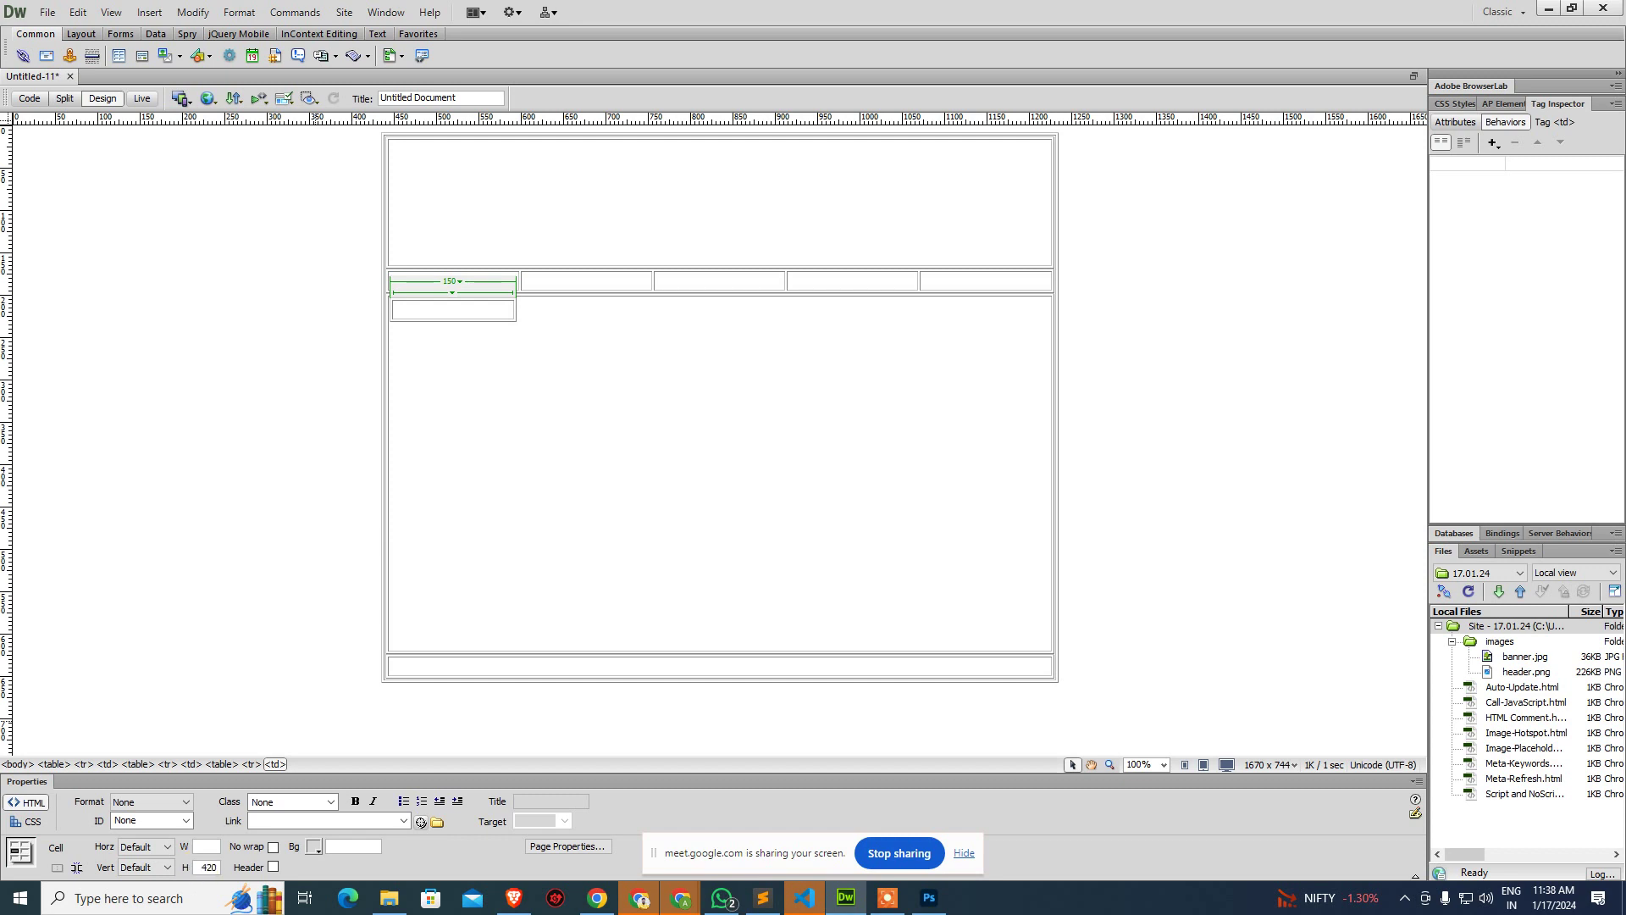
{"action": "key", "text": "Return"}
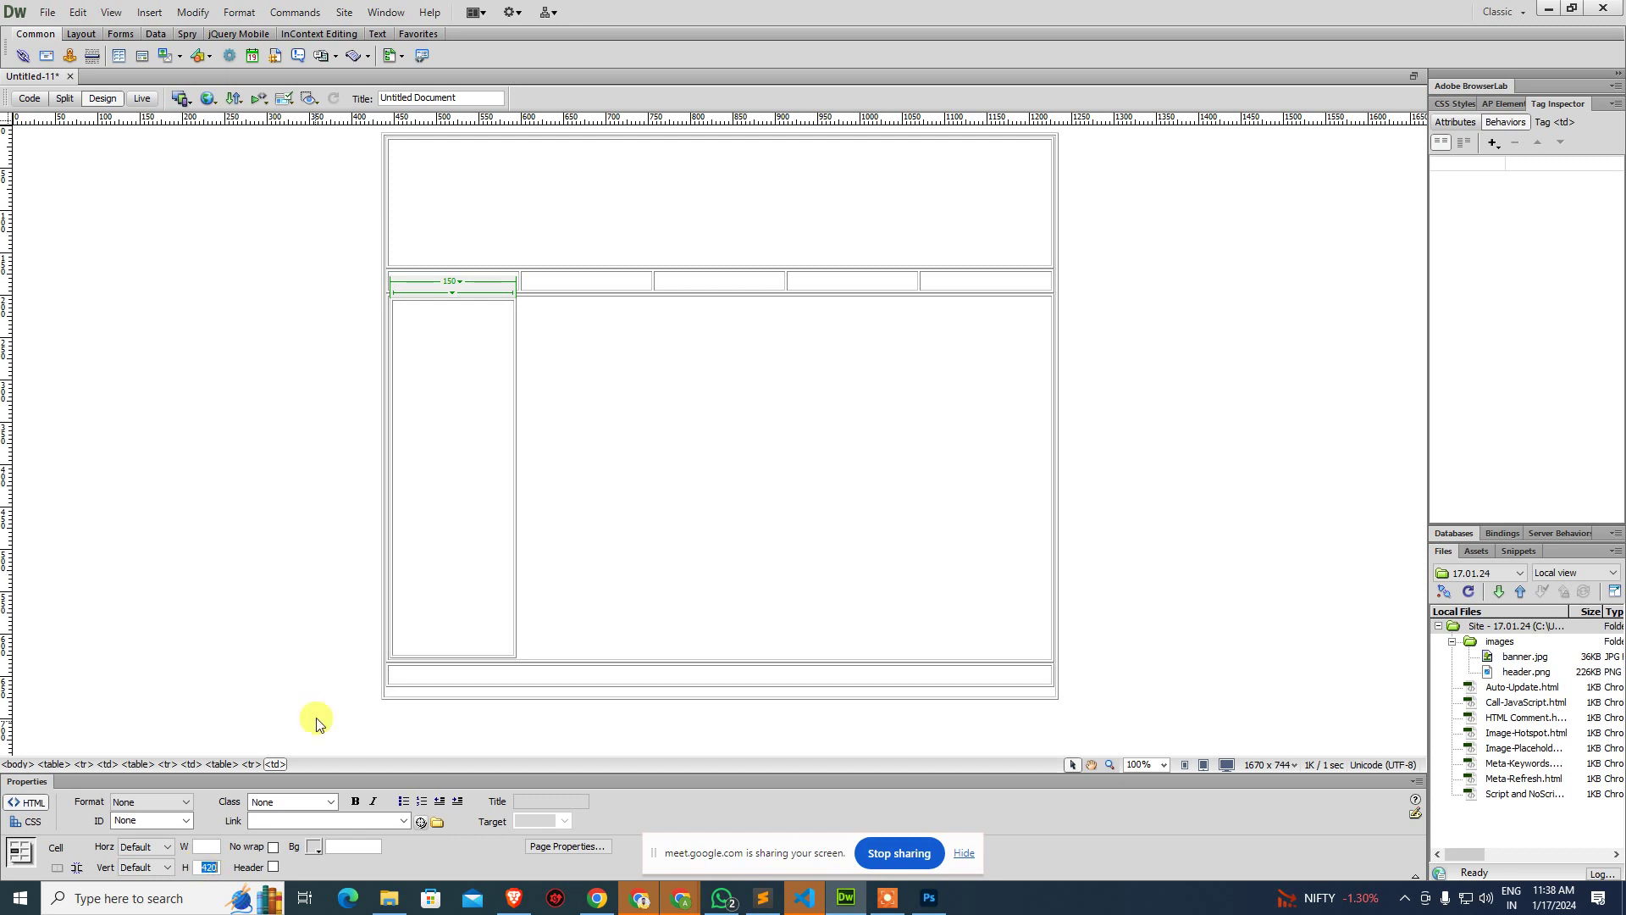
Duplicate the sidebar table beside the original in the content cell and set the copy's width to 100 percent.
{"action": "left_click", "coordinate": [514, 565]}
{"action": "left_click", "coordinate": [514, 566]}
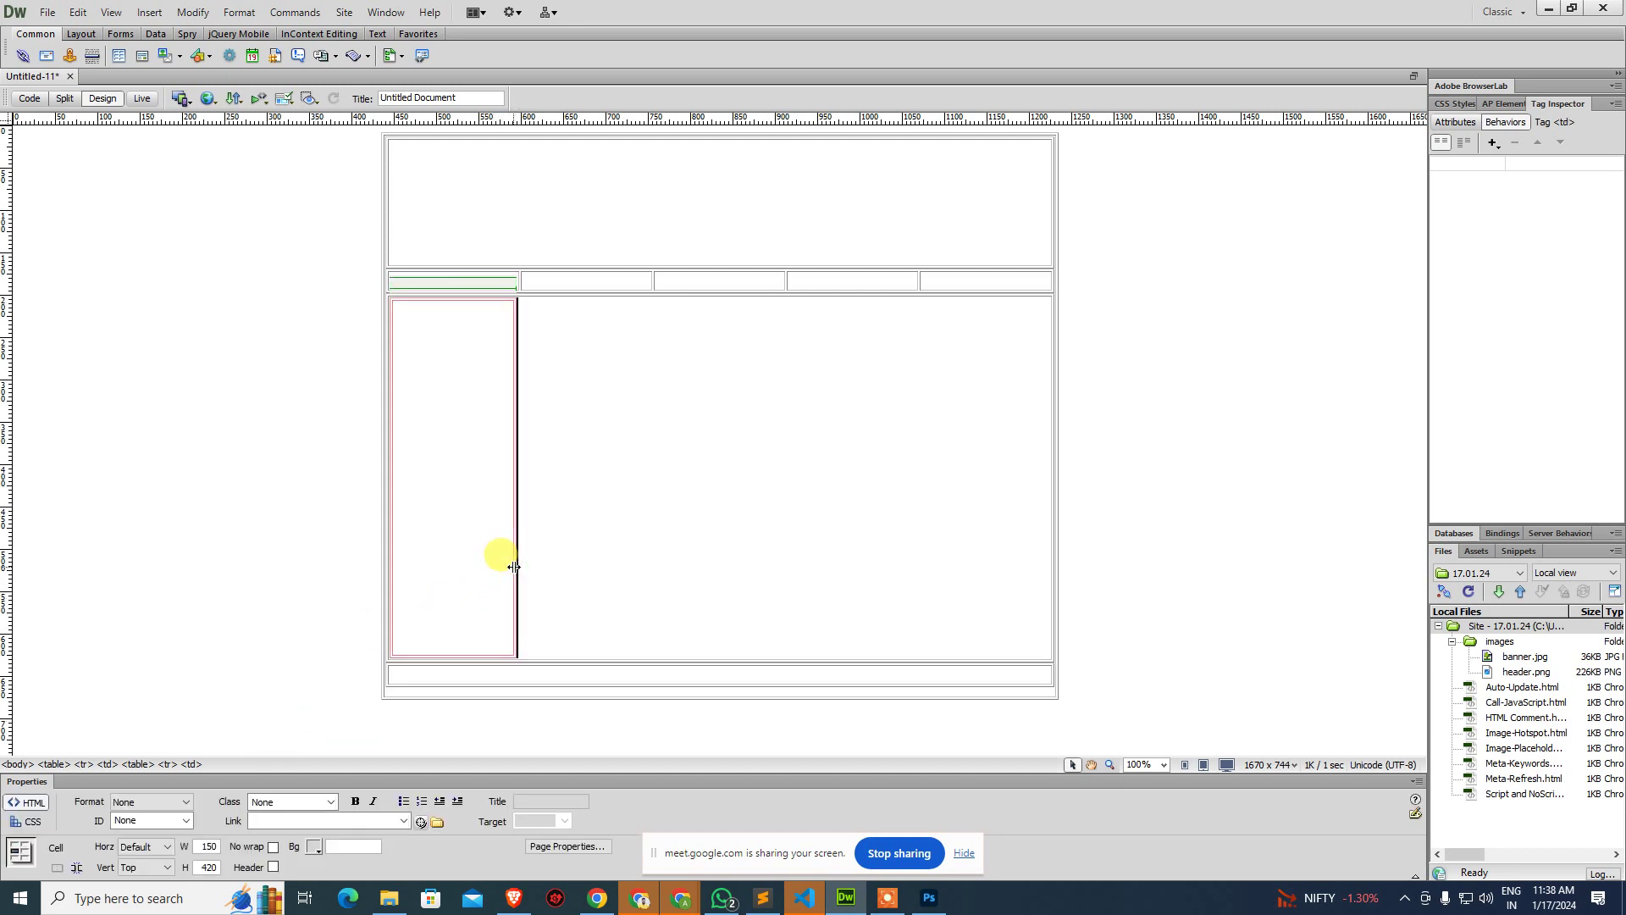
{"action": "left_click", "coordinate": [643, 545]}
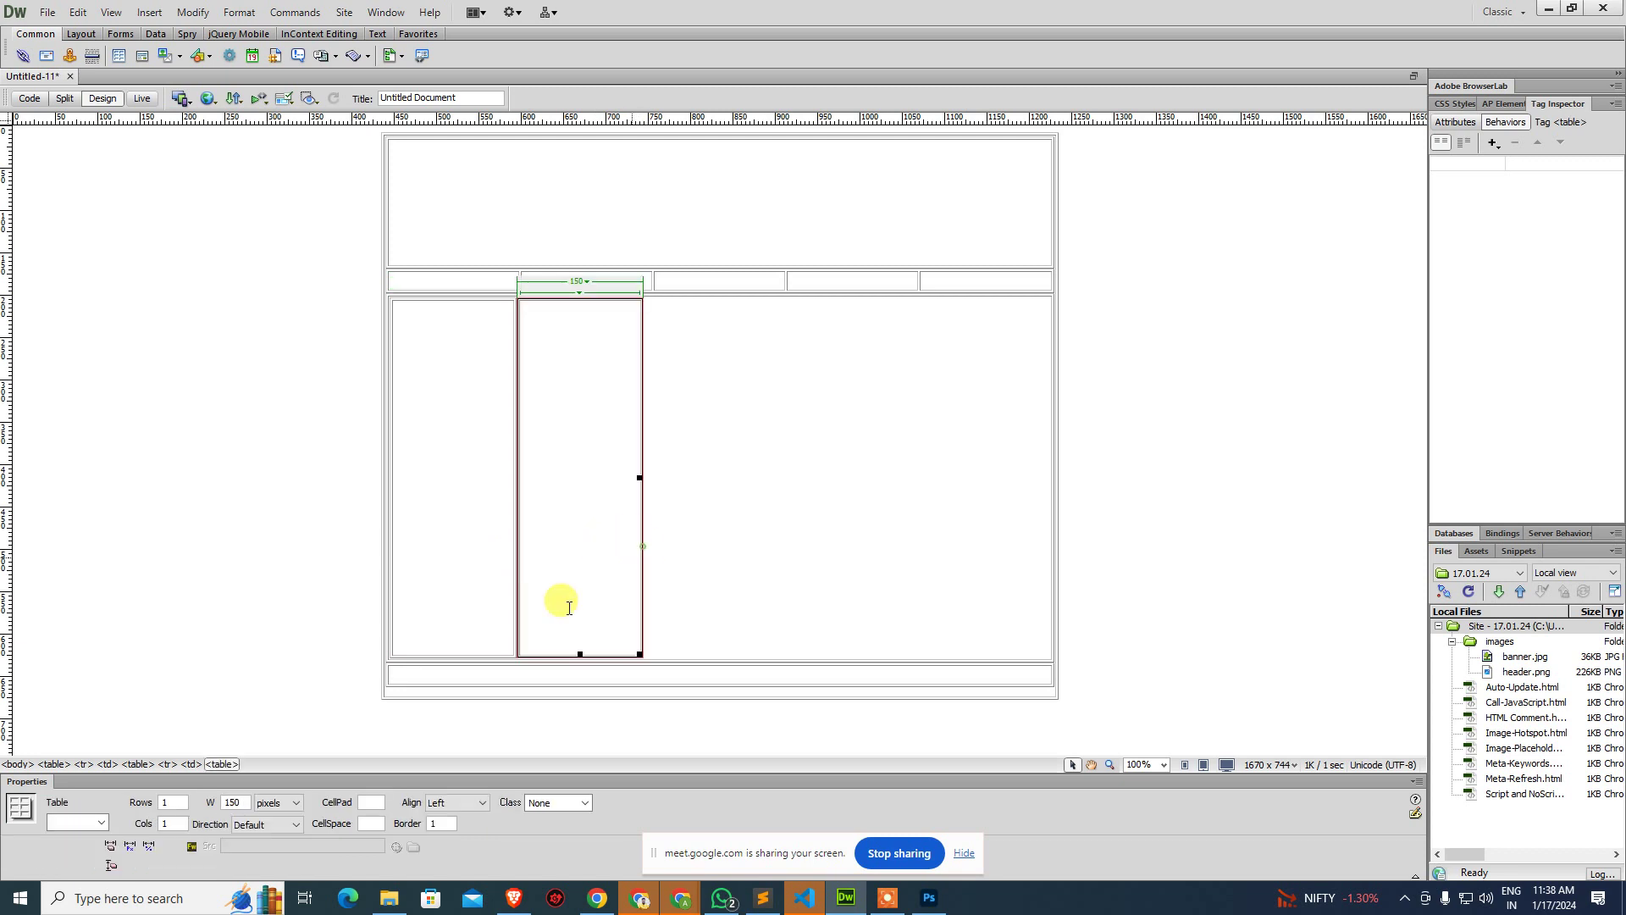
{"action": "double_click", "coordinate": [232, 802]}
{"action": "type", "text": "10"}
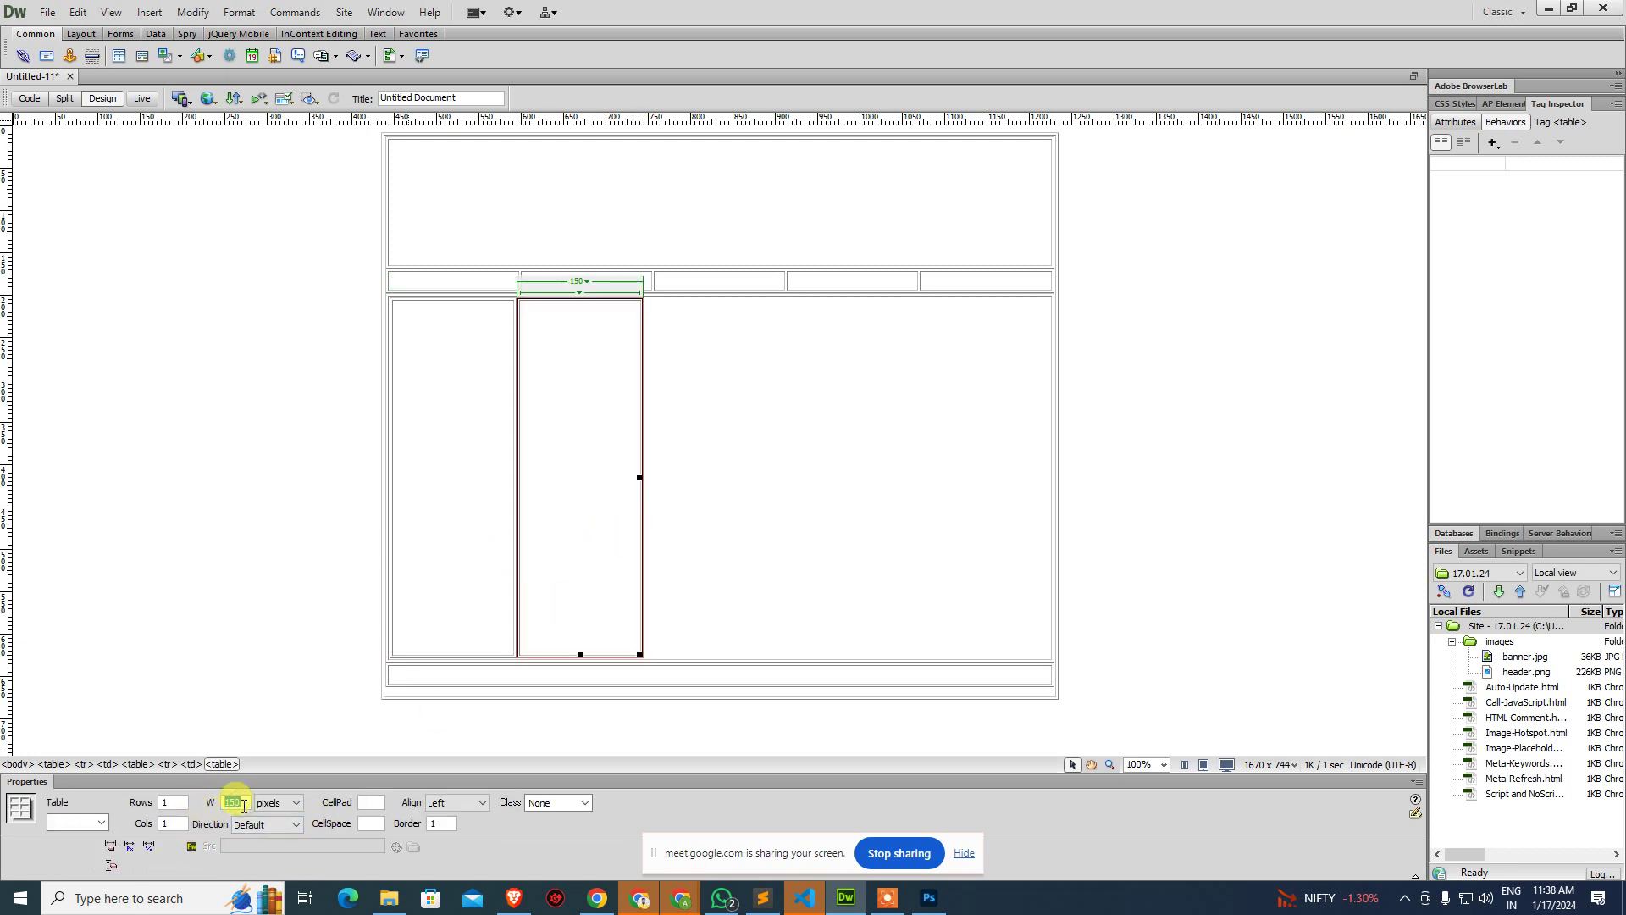
{"action": "type", "text": "0"}
{"action": "key", "text": "Tab"}
{"action": "key", "text": "Down"}
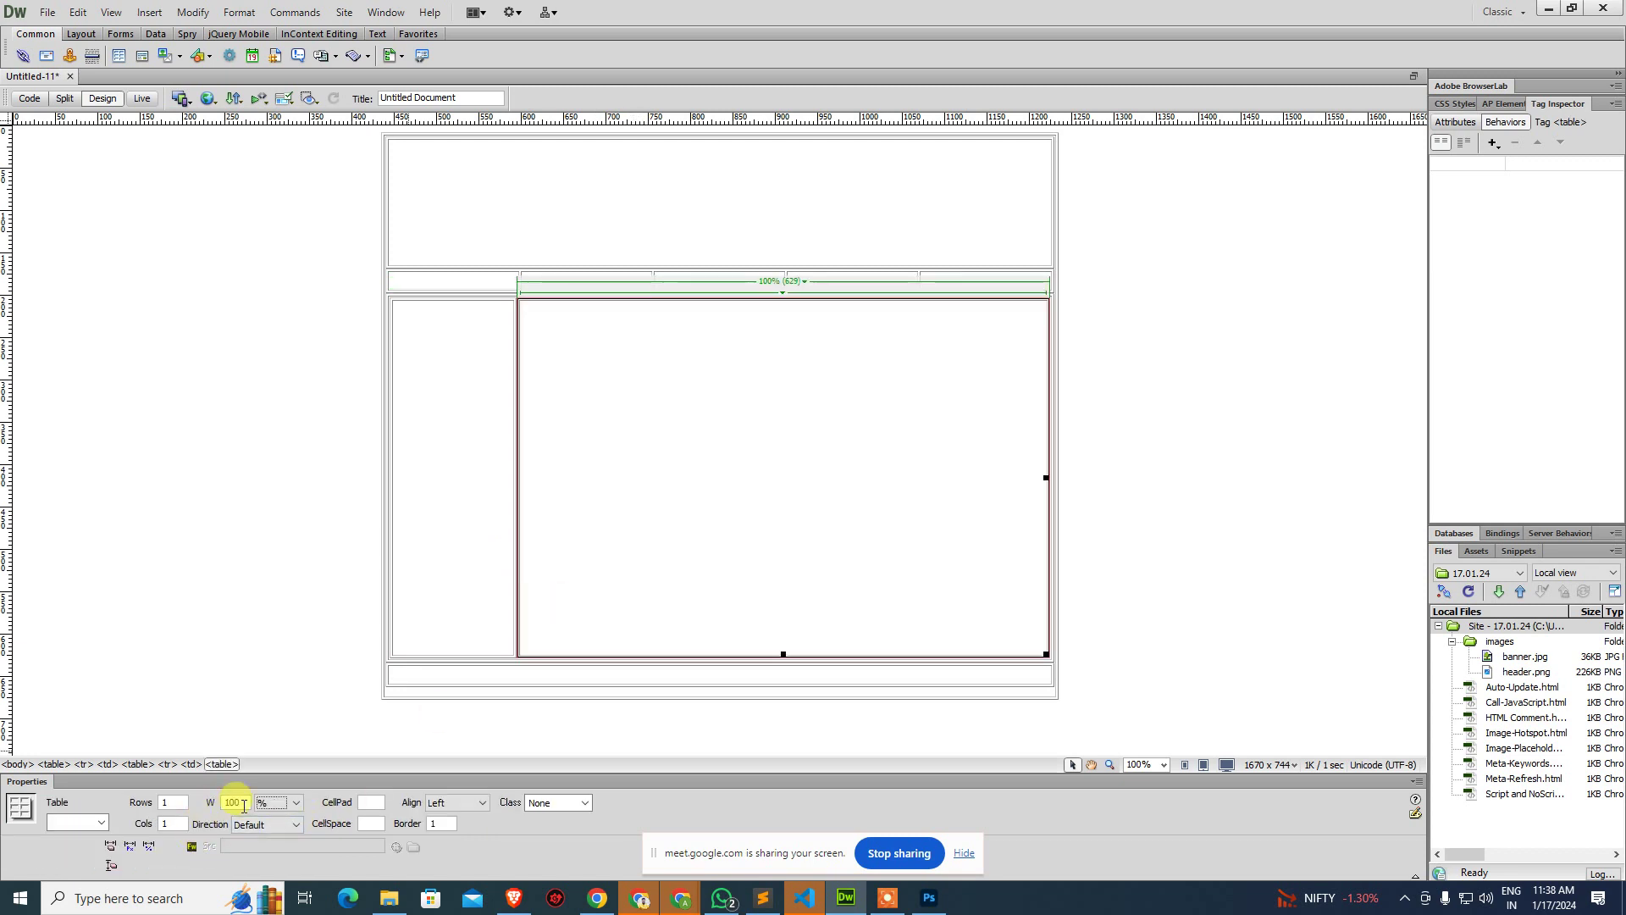
{"action": "left_click", "coordinate": [1213, 475]}
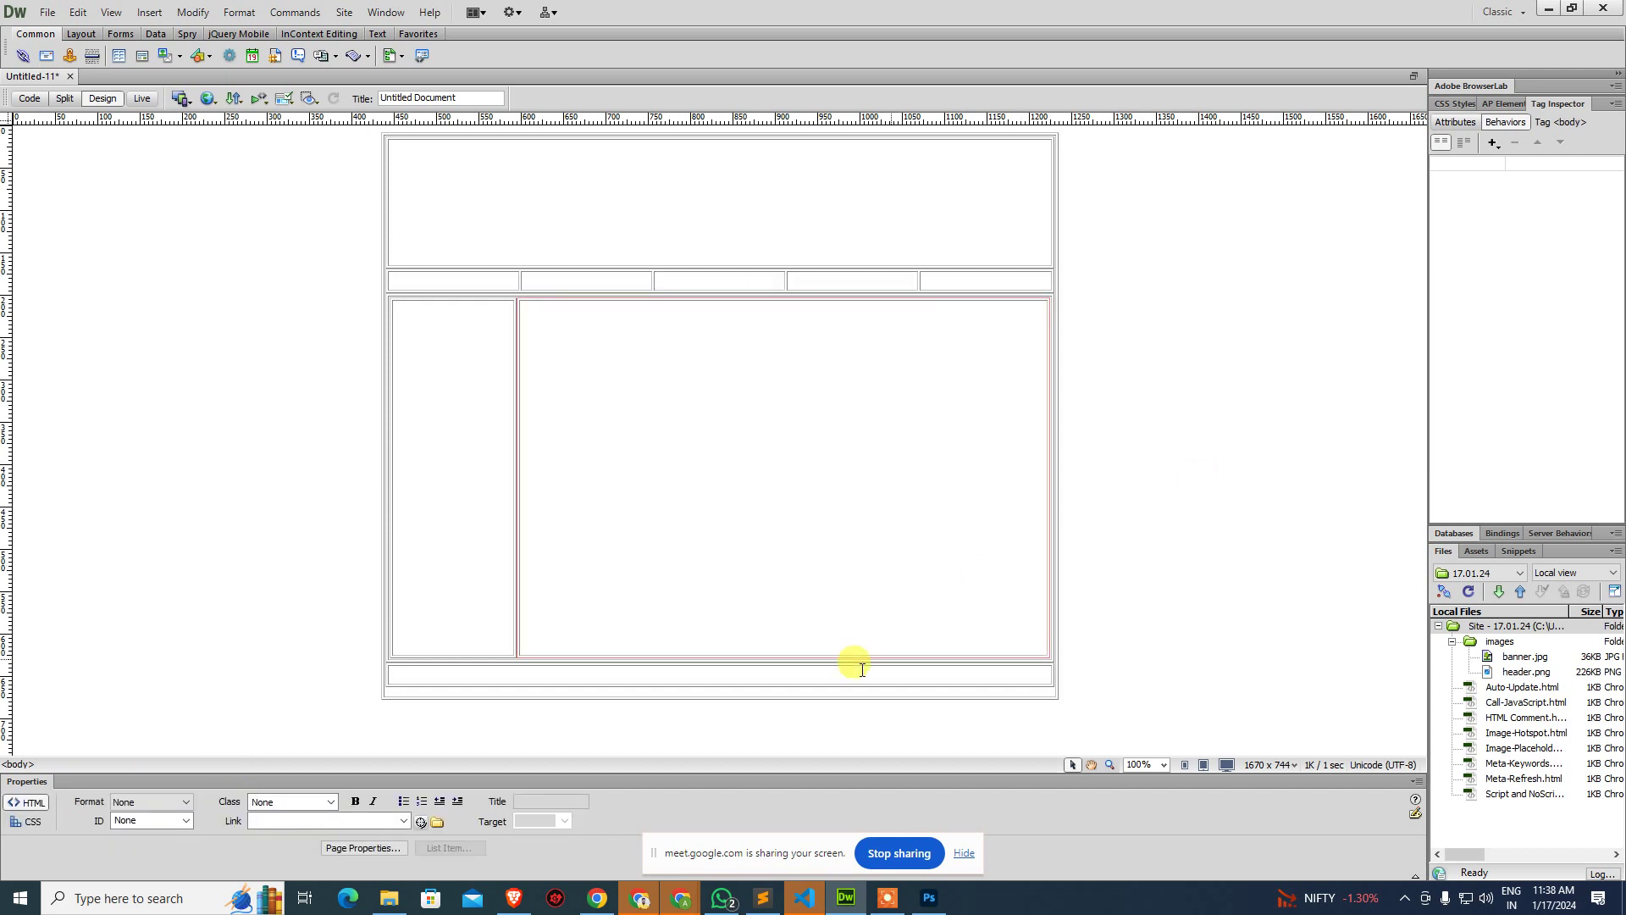
{"action": "left_click", "coordinate": [703, 378]}
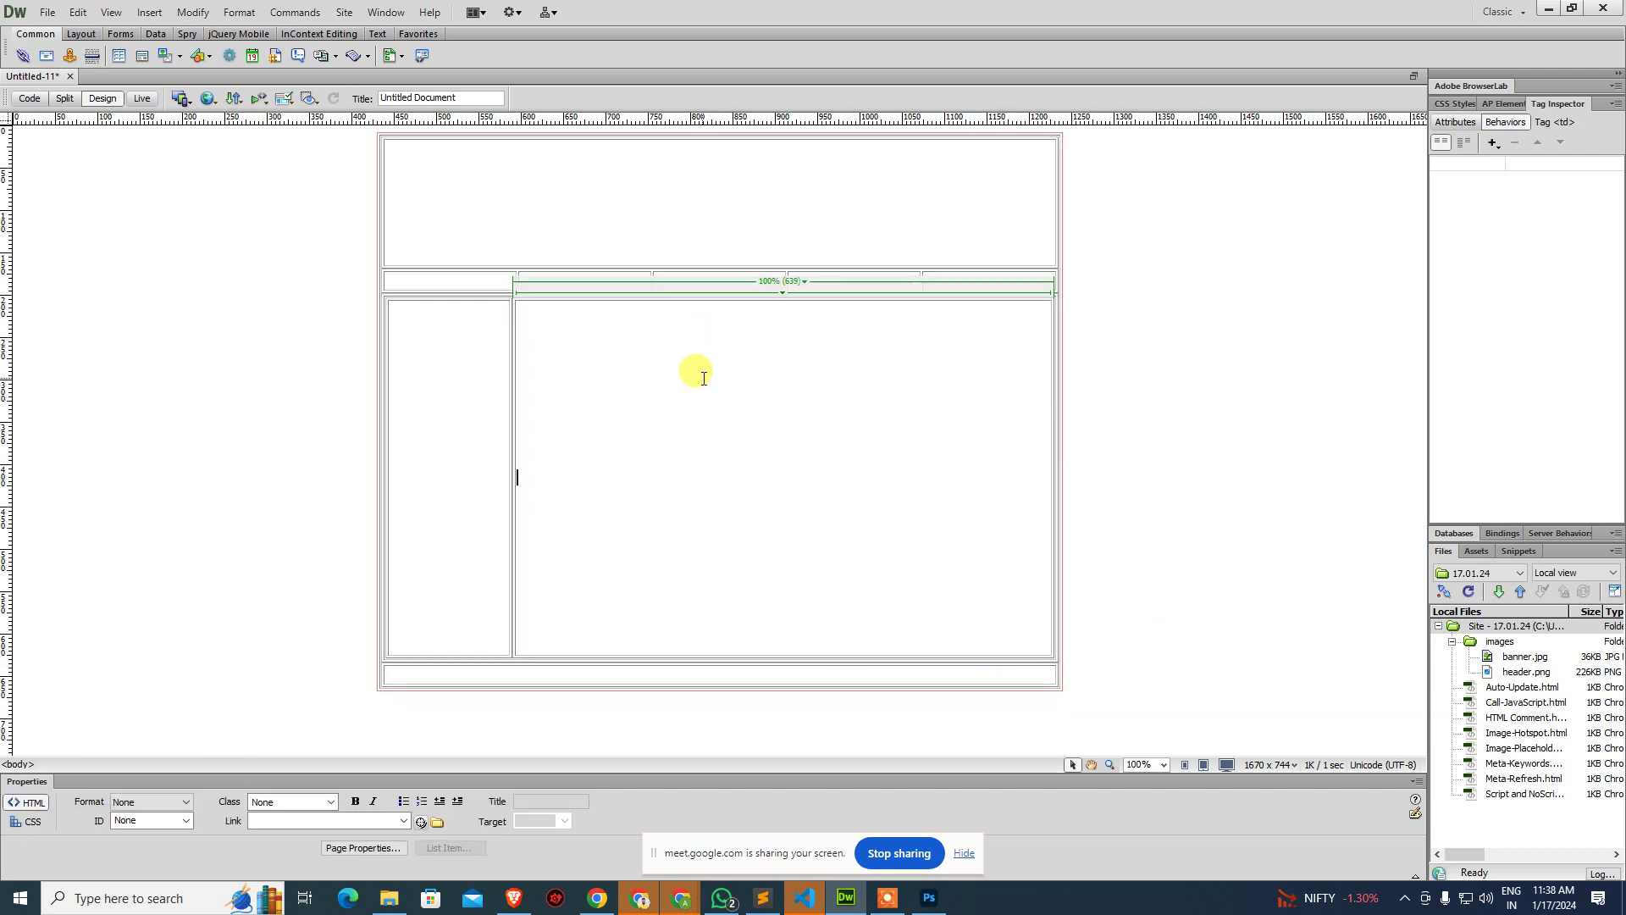
{"action": "left_click", "coordinate": [486, 370]}
{"action": "left_click", "coordinate": [1173, 345]}
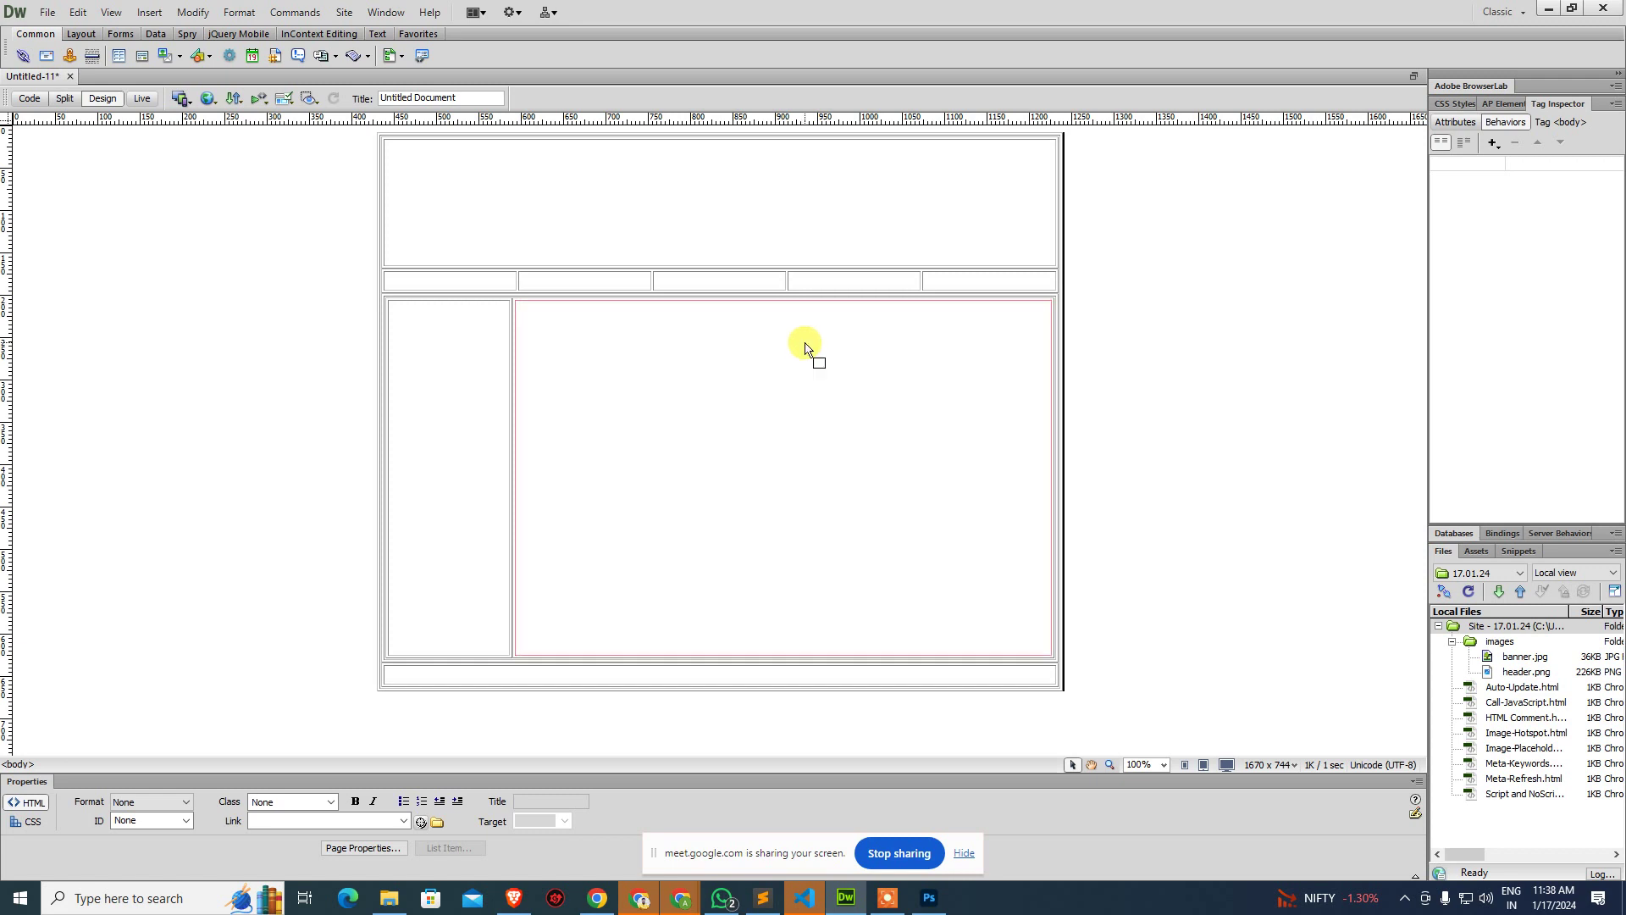
{"action": "key", "text": "ctrl+s"}
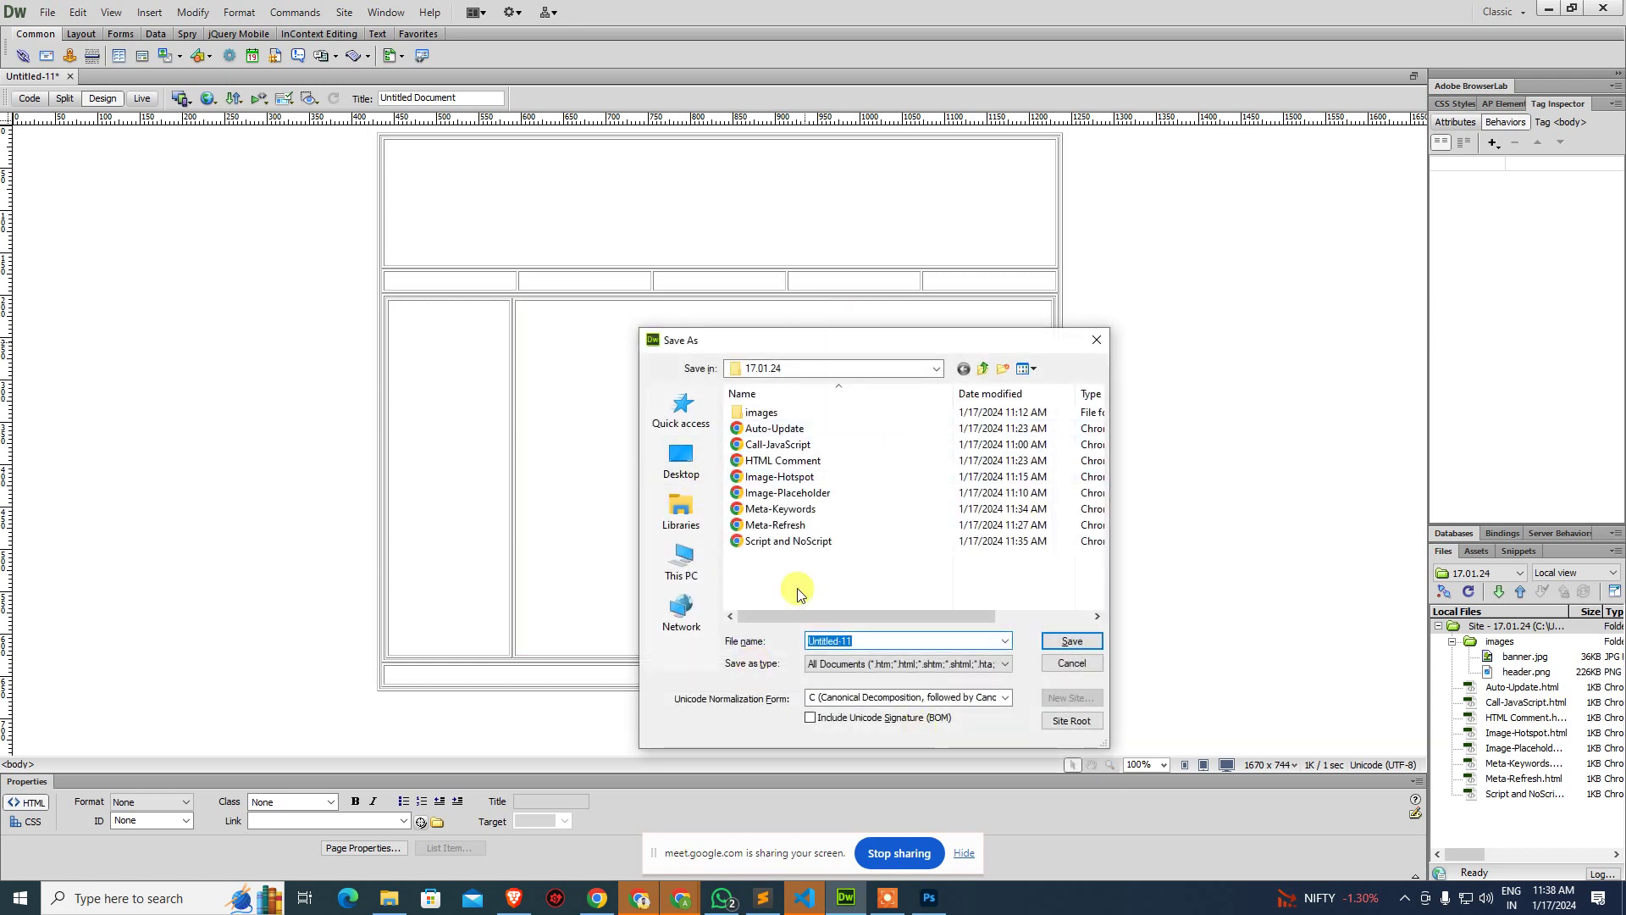
{"action": "key", "text": "Escape"}
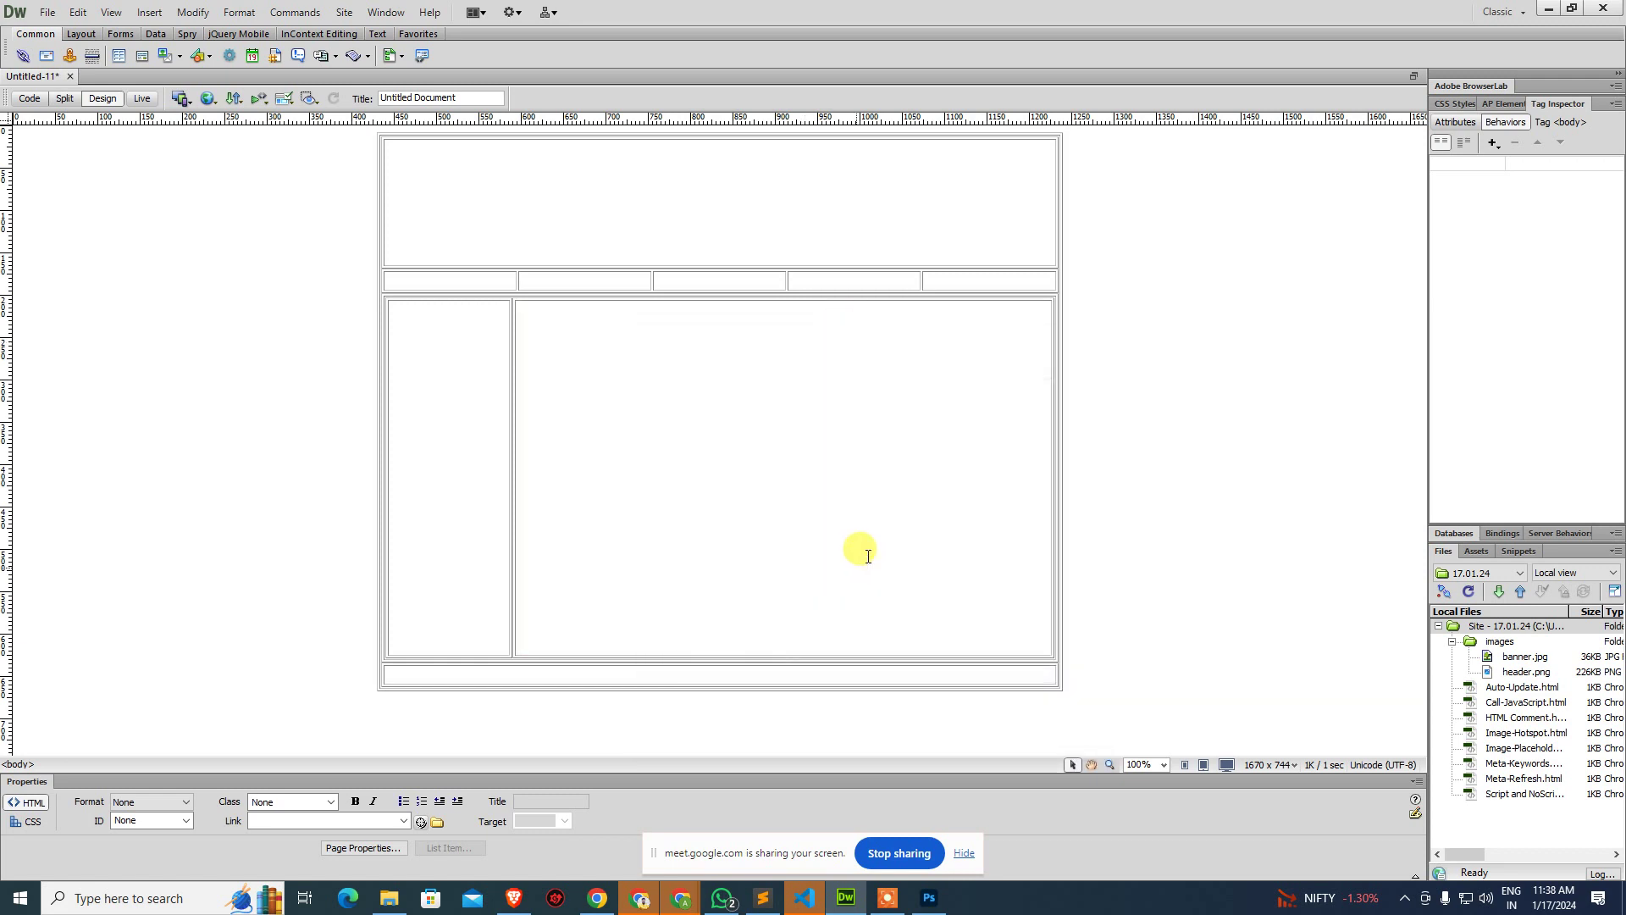
Make the large content table an editable template region named Text Area, accepting the document's conversion to a template.
{"action": "left_click", "coordinate": [1050, 415]}
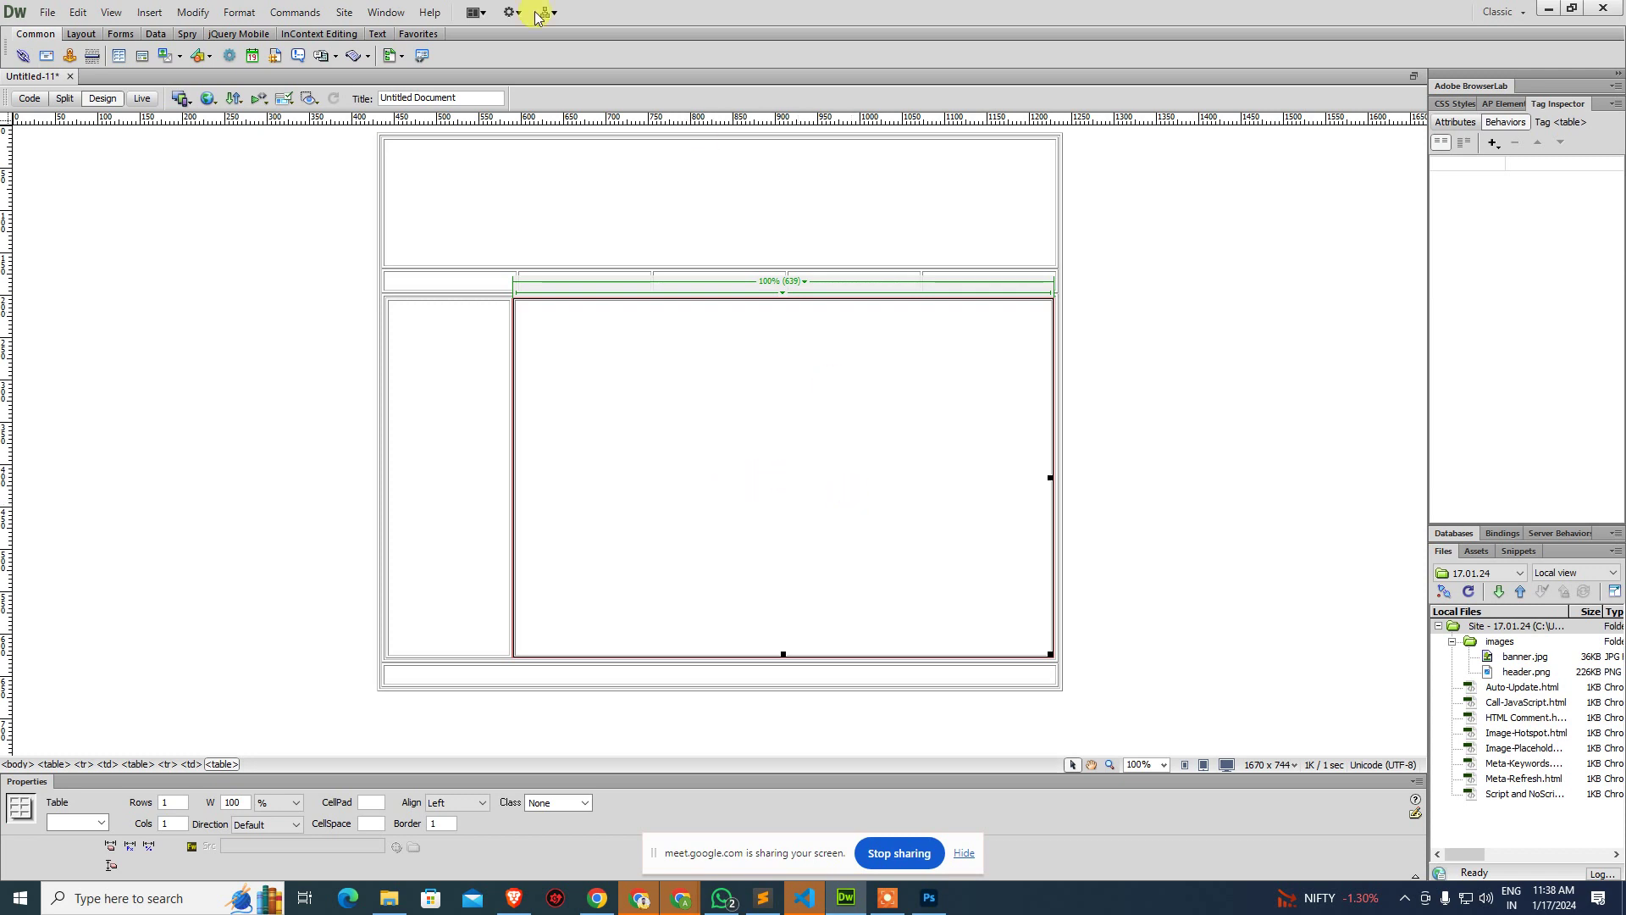
{"action": "left_click", "coordinate": [398, 55]}
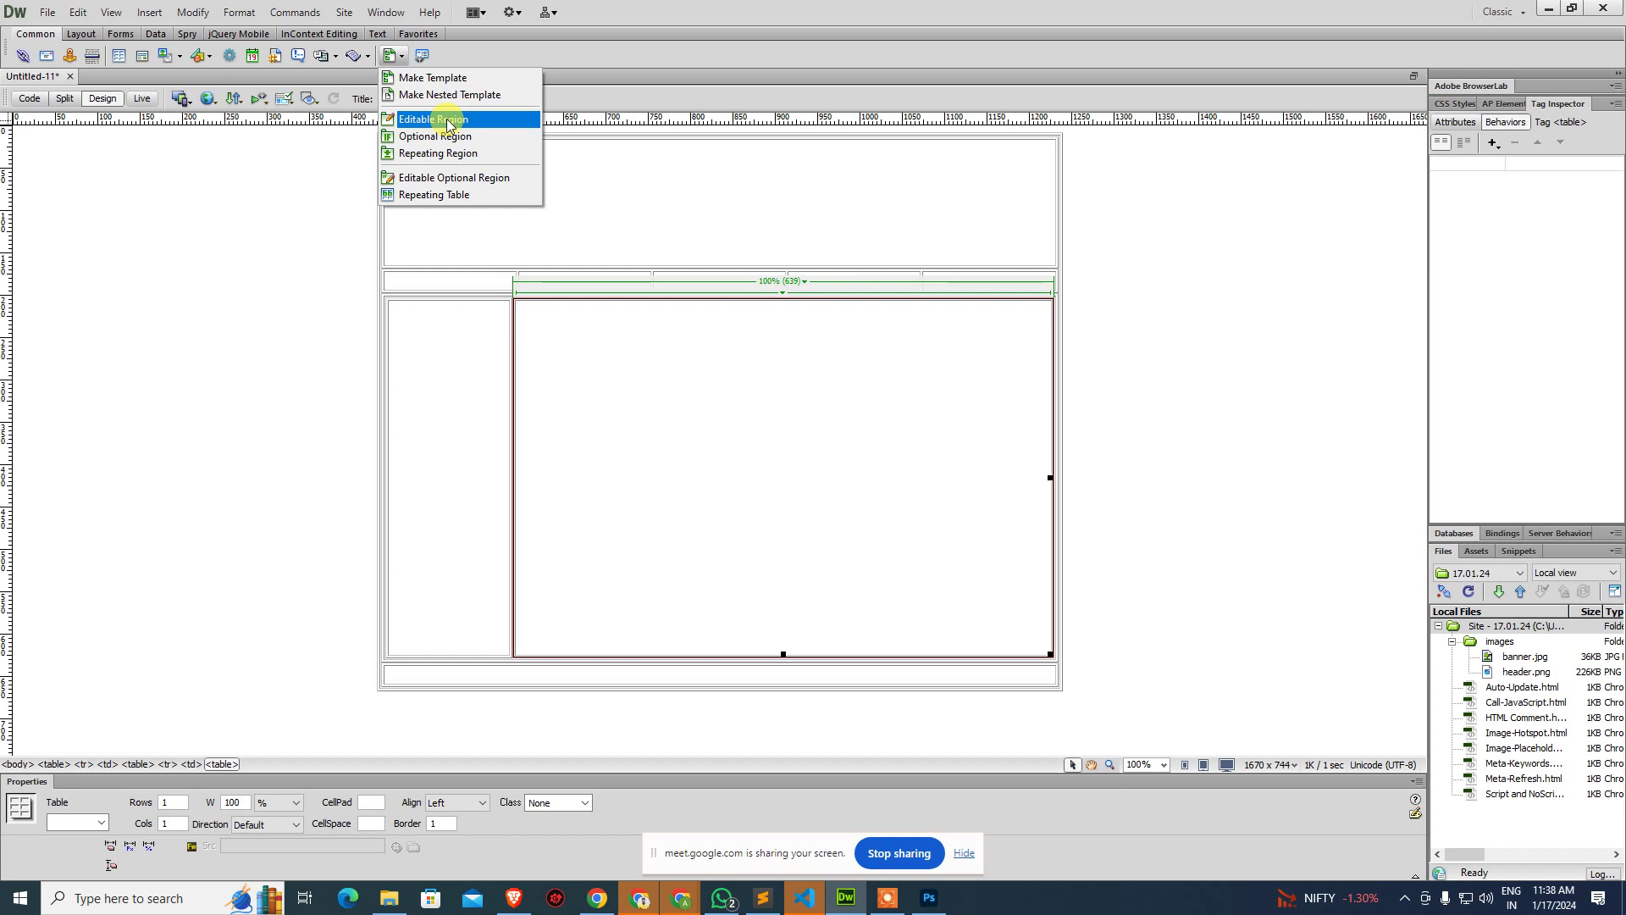
{"action": "left_click", "coordinate": [449, 121]}
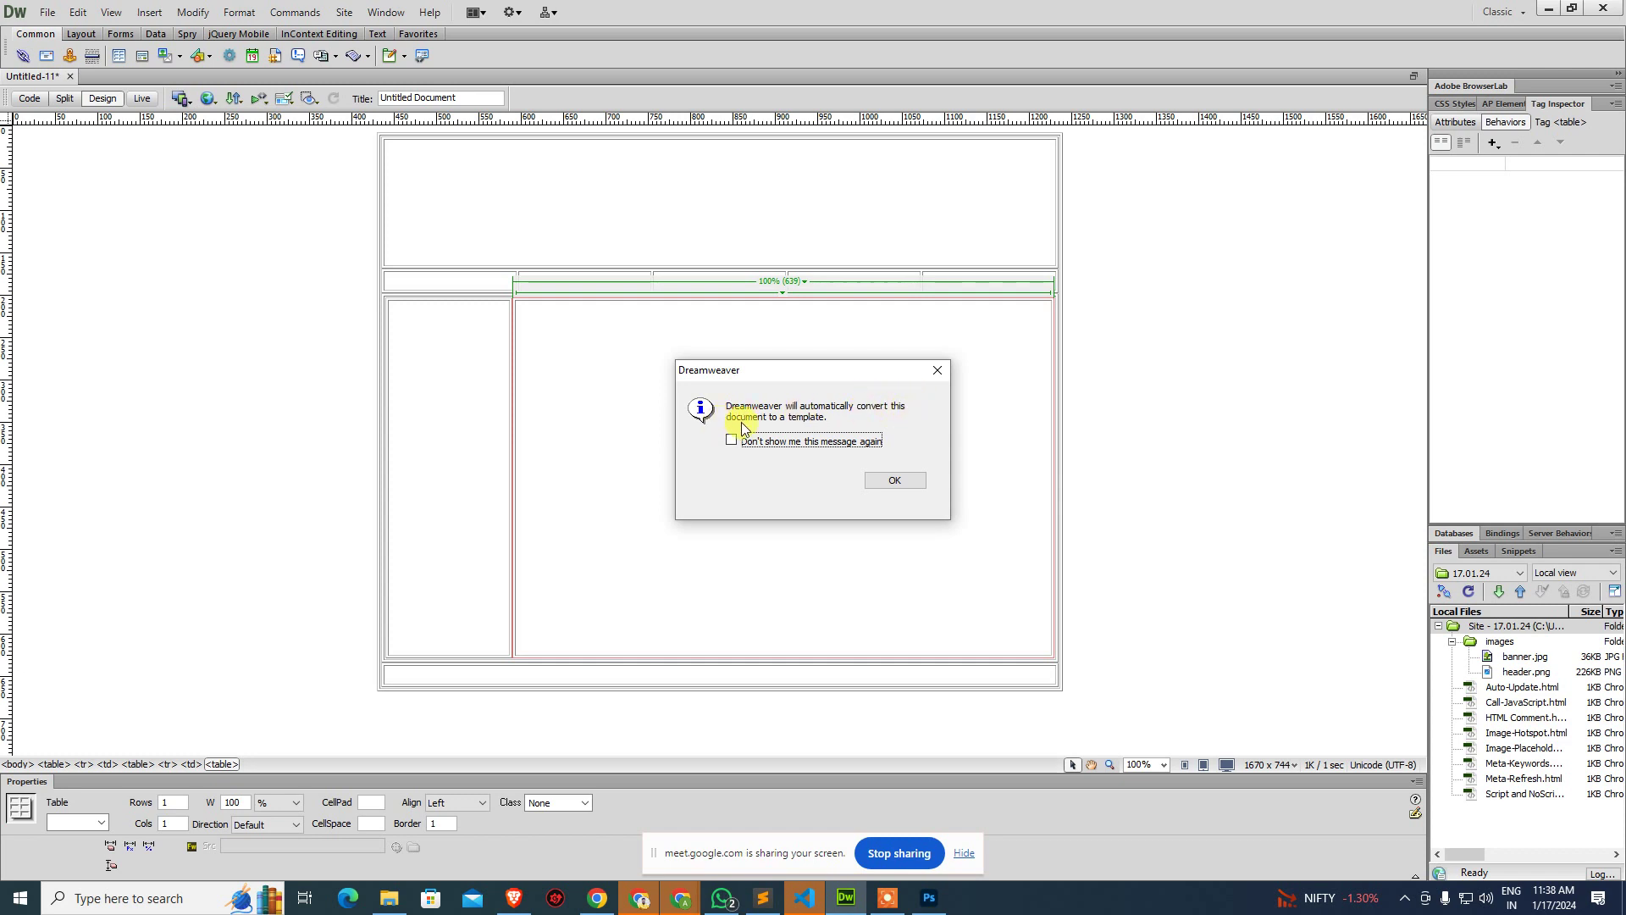
{"action": "left_click", "coordinate": [885, 479]}
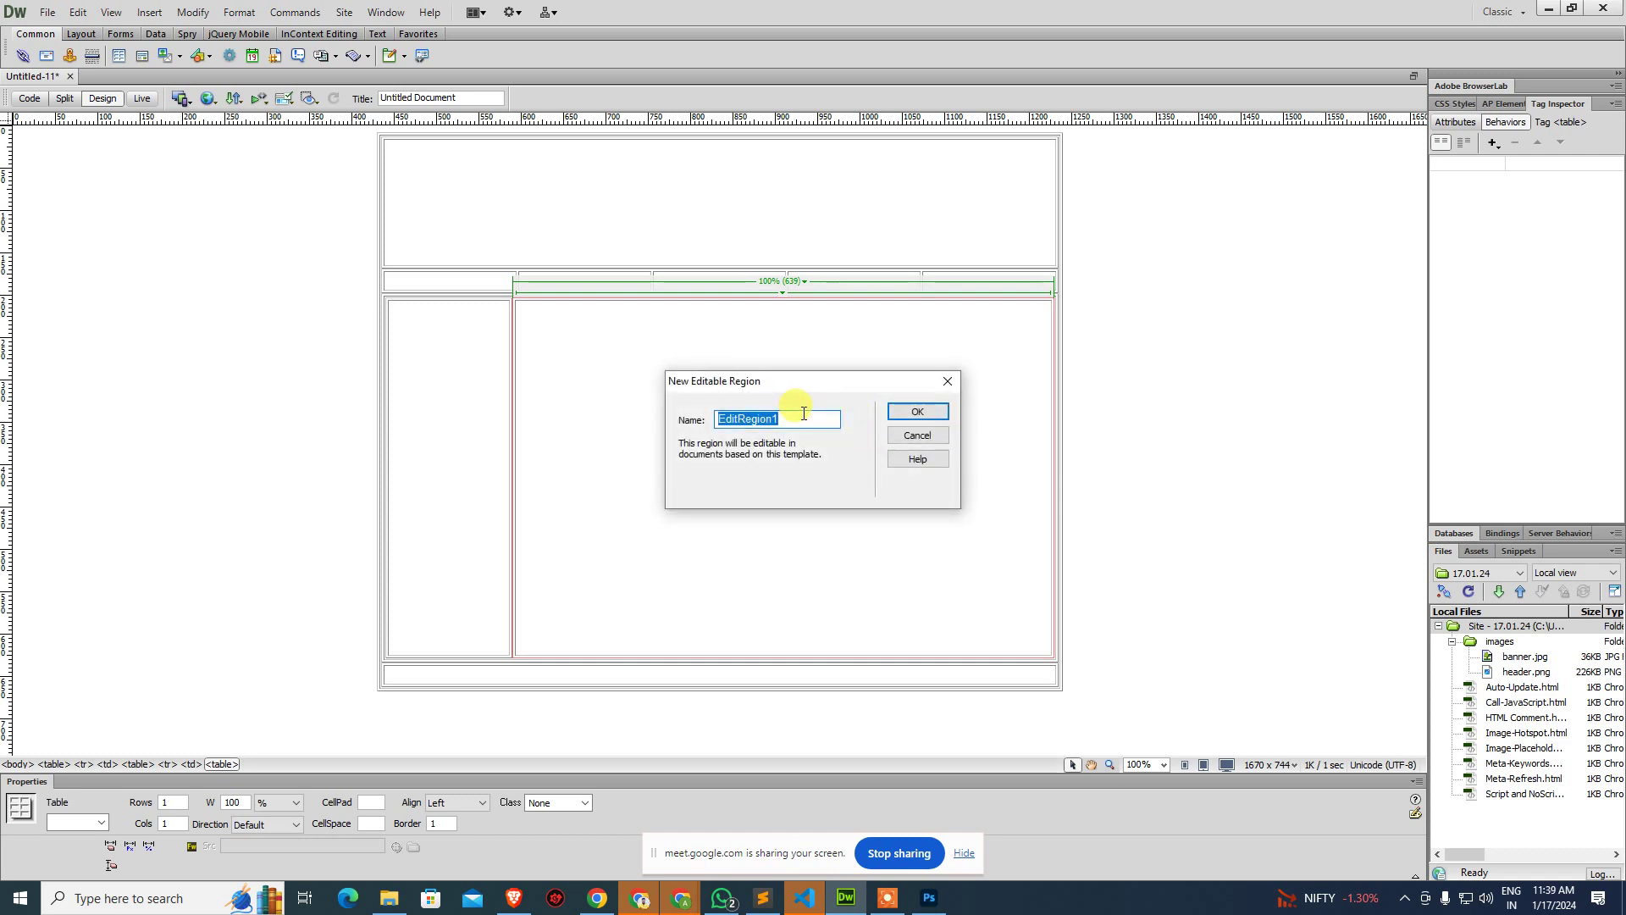
{"action": "type", "text": "E"}
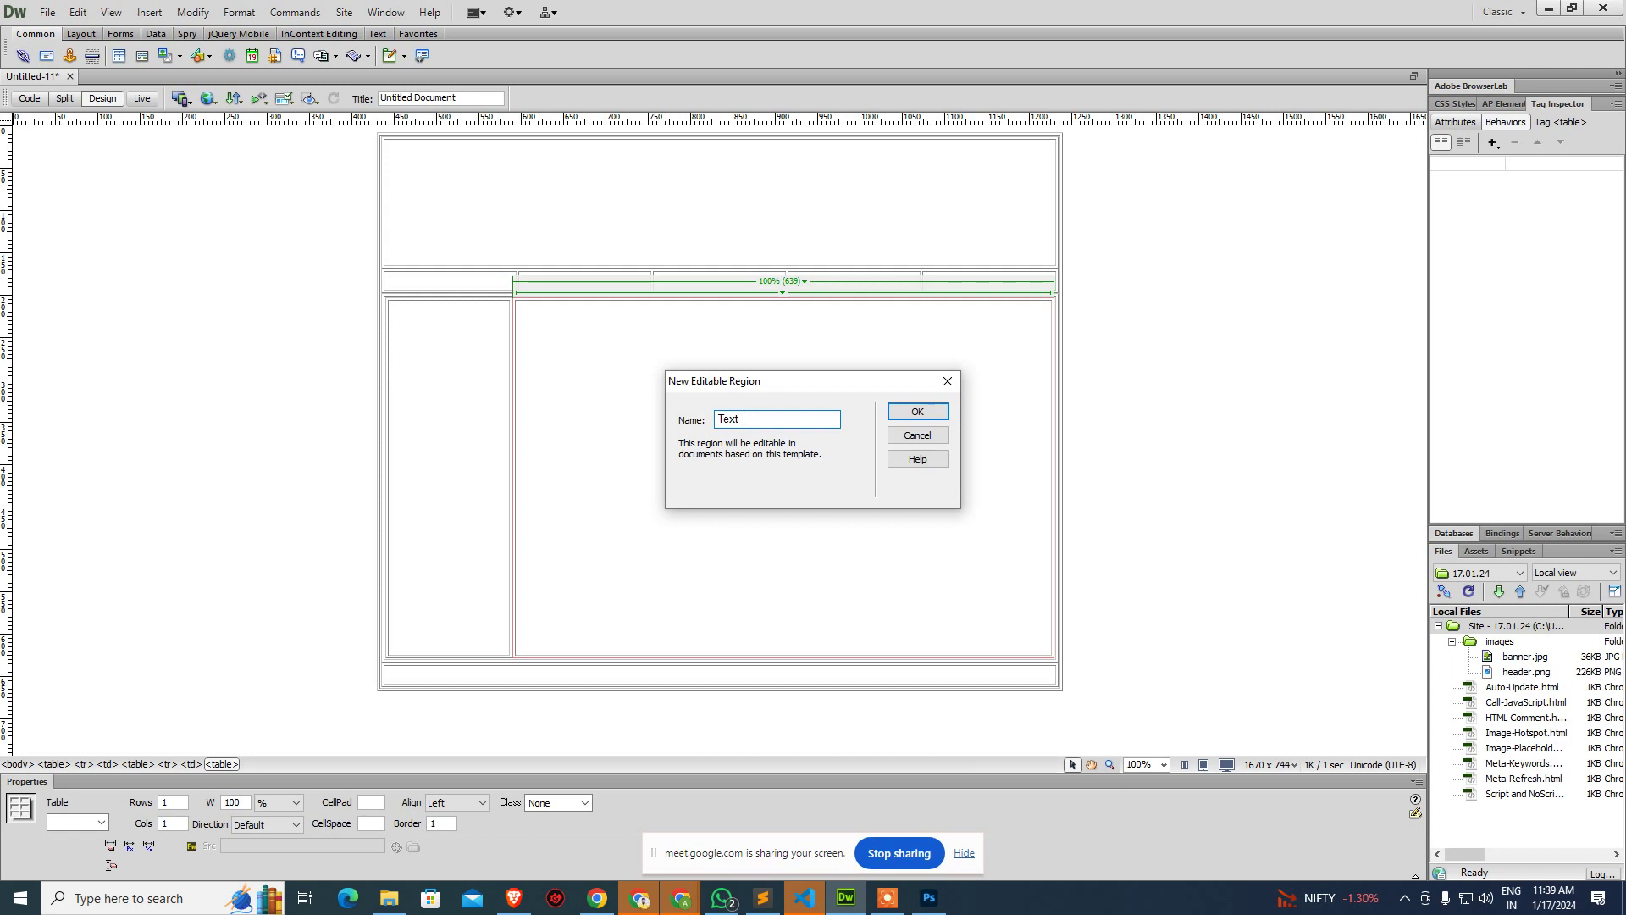
{"action": "key", "text": "Return"}
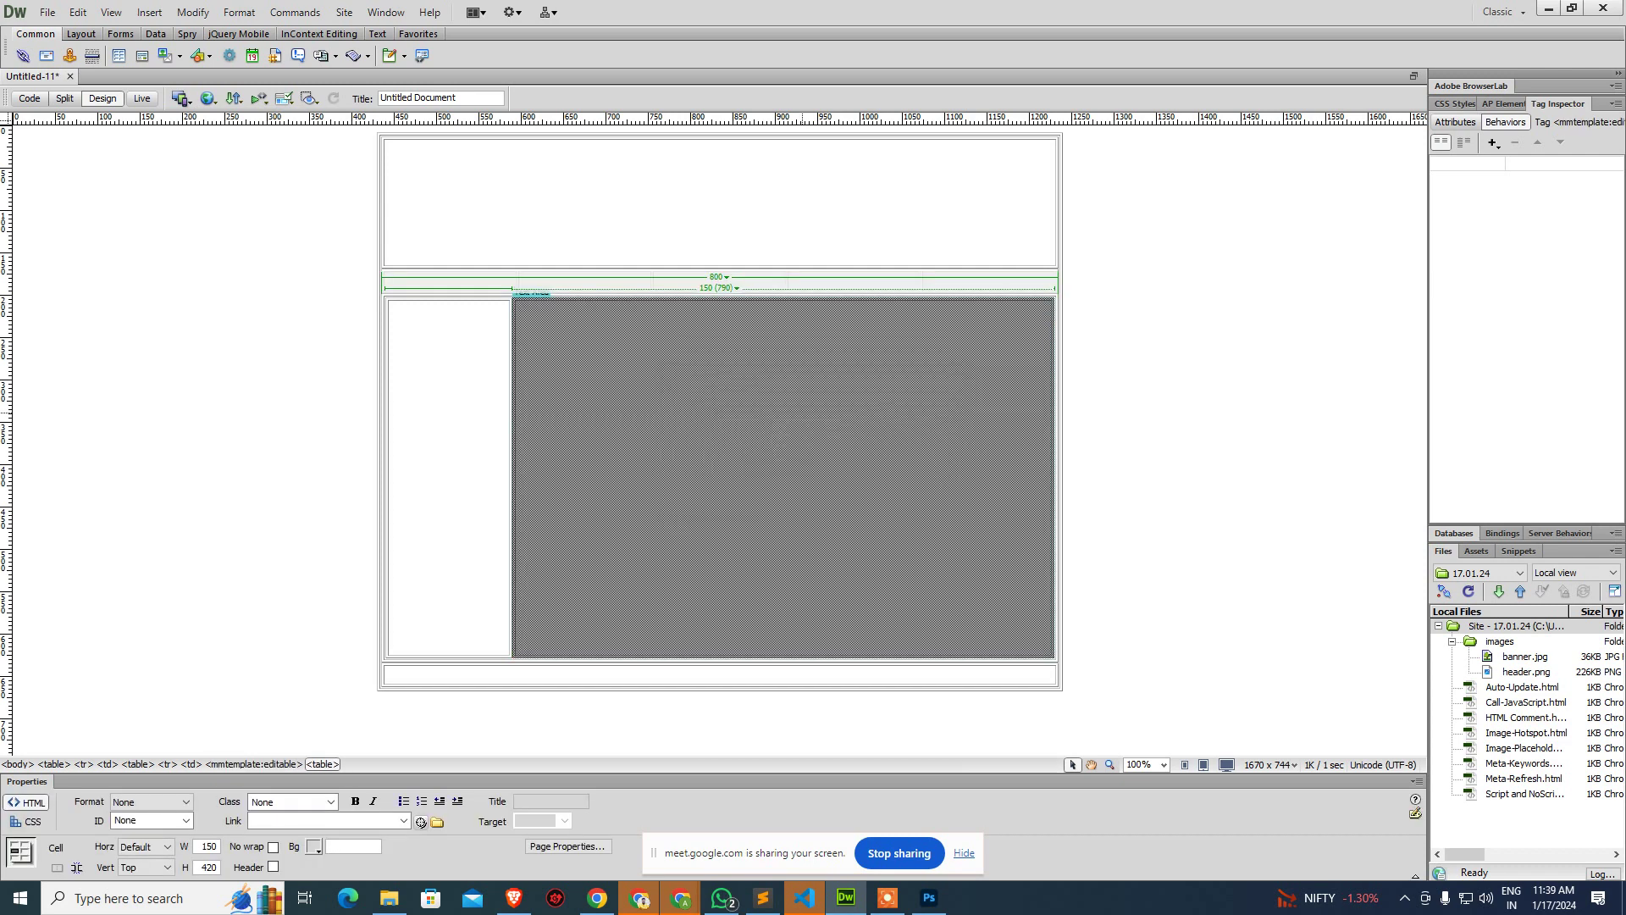
Save the document as a template named Master Template in site 17.01.24 and close it.
{"action": "left_click", "coordinate": [895, 332]}
{"action": "key", "text": "ctrl+s"}
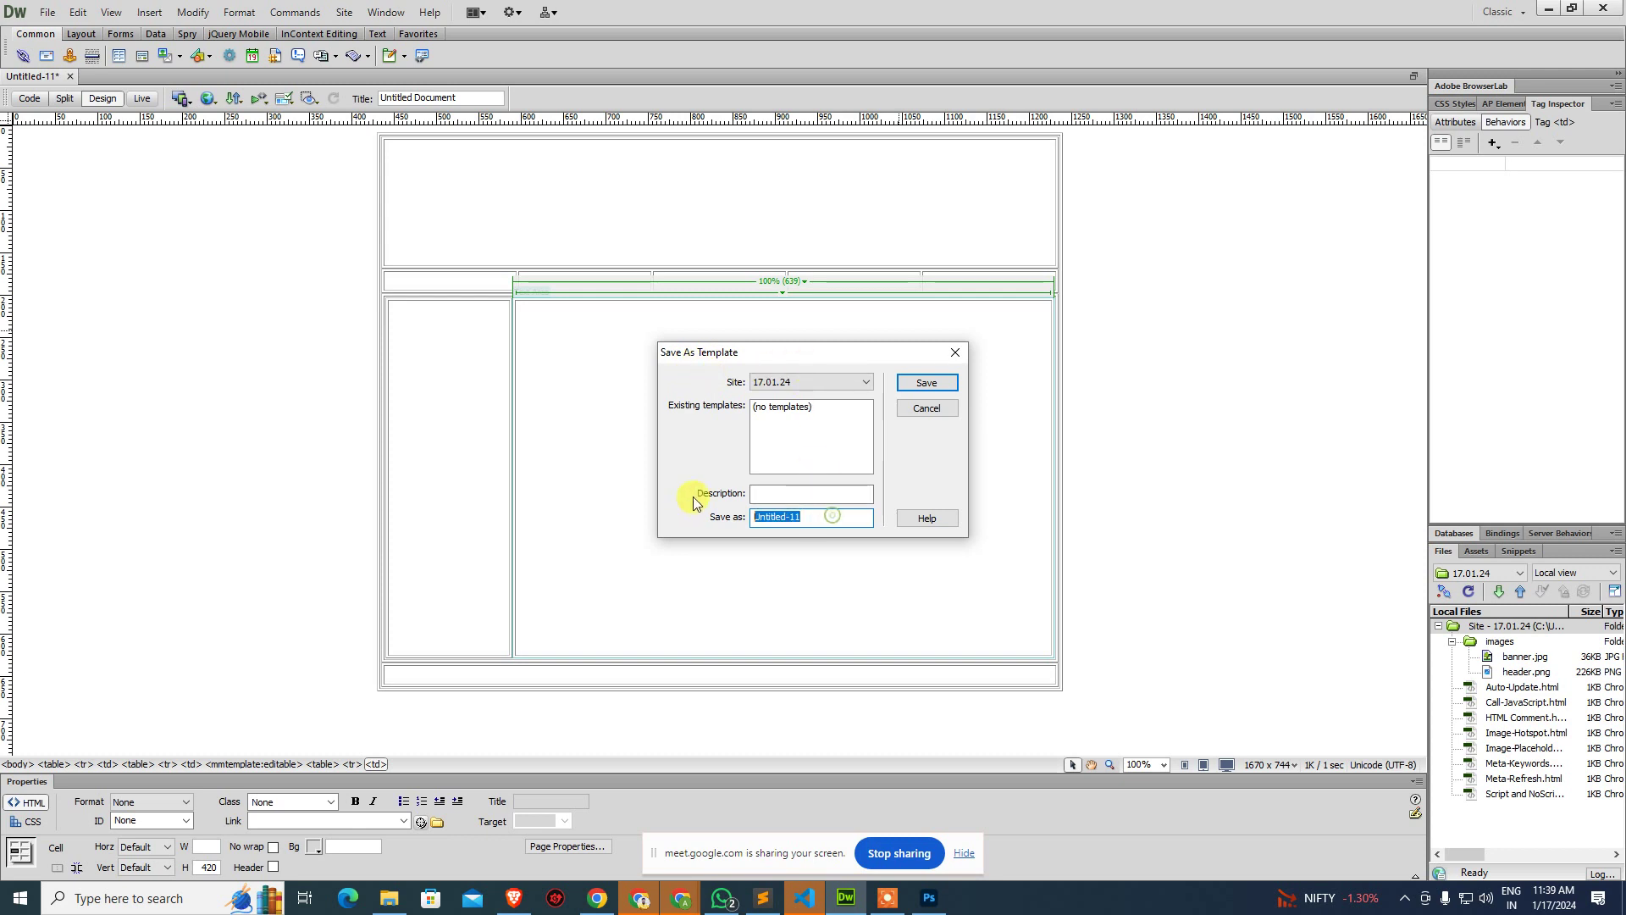
{"action": "type", "text": "Master Template"}
{"action": "key", "text": "Return"}
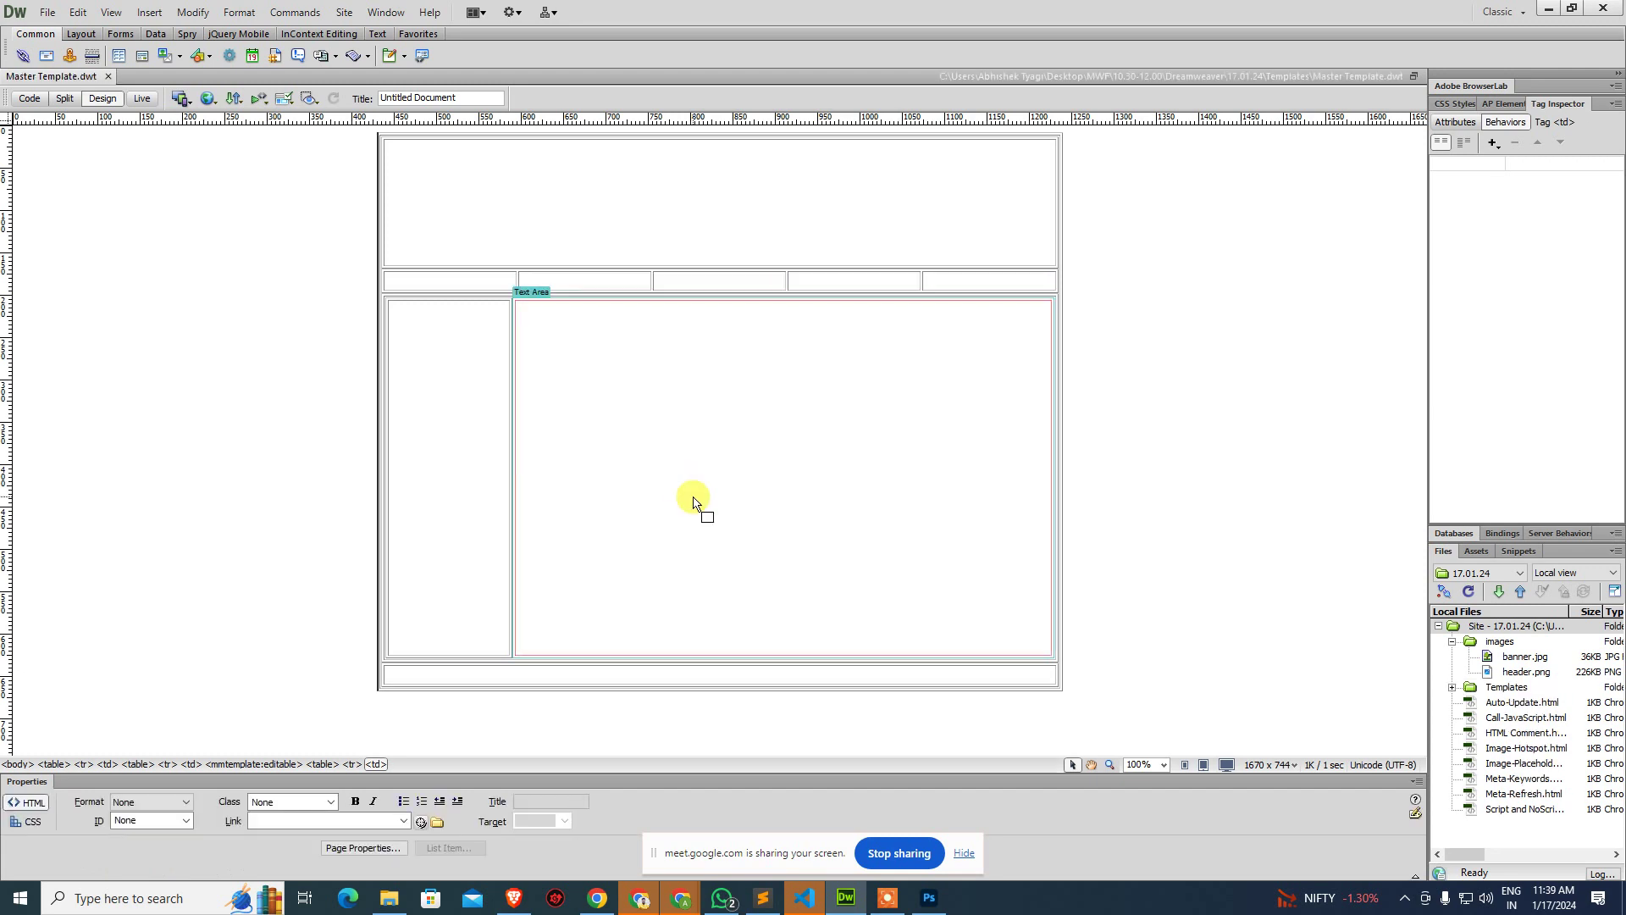
{"action": "key", "text": "ctrl+w"}
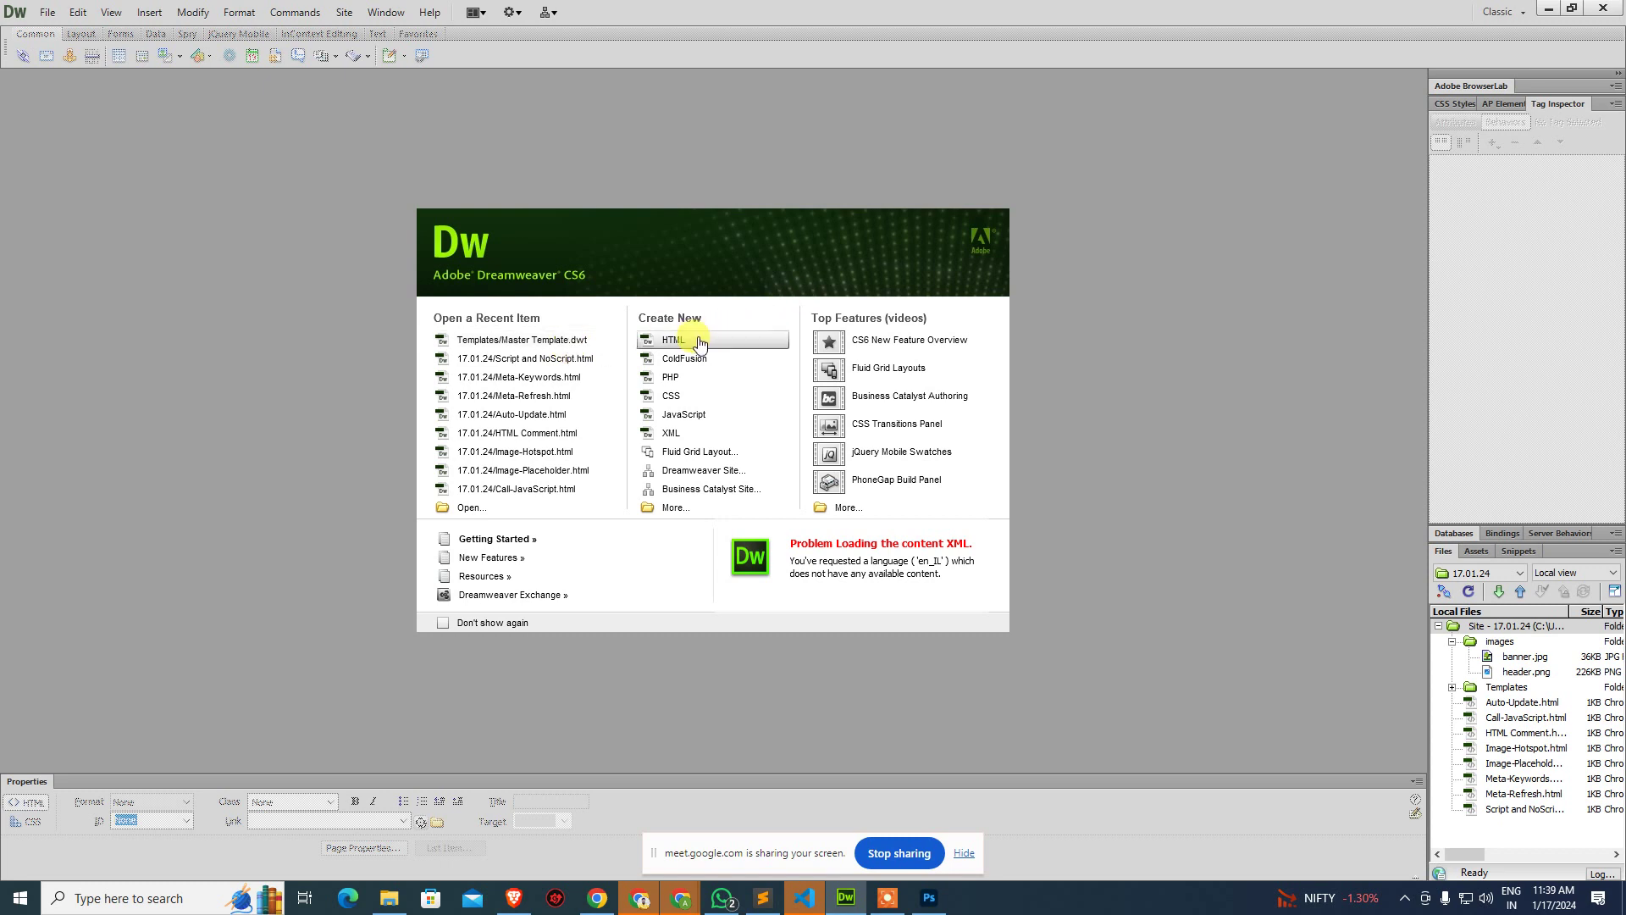
Create a new page from the Master Template of site 17.01.24, keeping page updates on template changes enabled.
{"action": "left_click", "coordinate": [753, 451]}
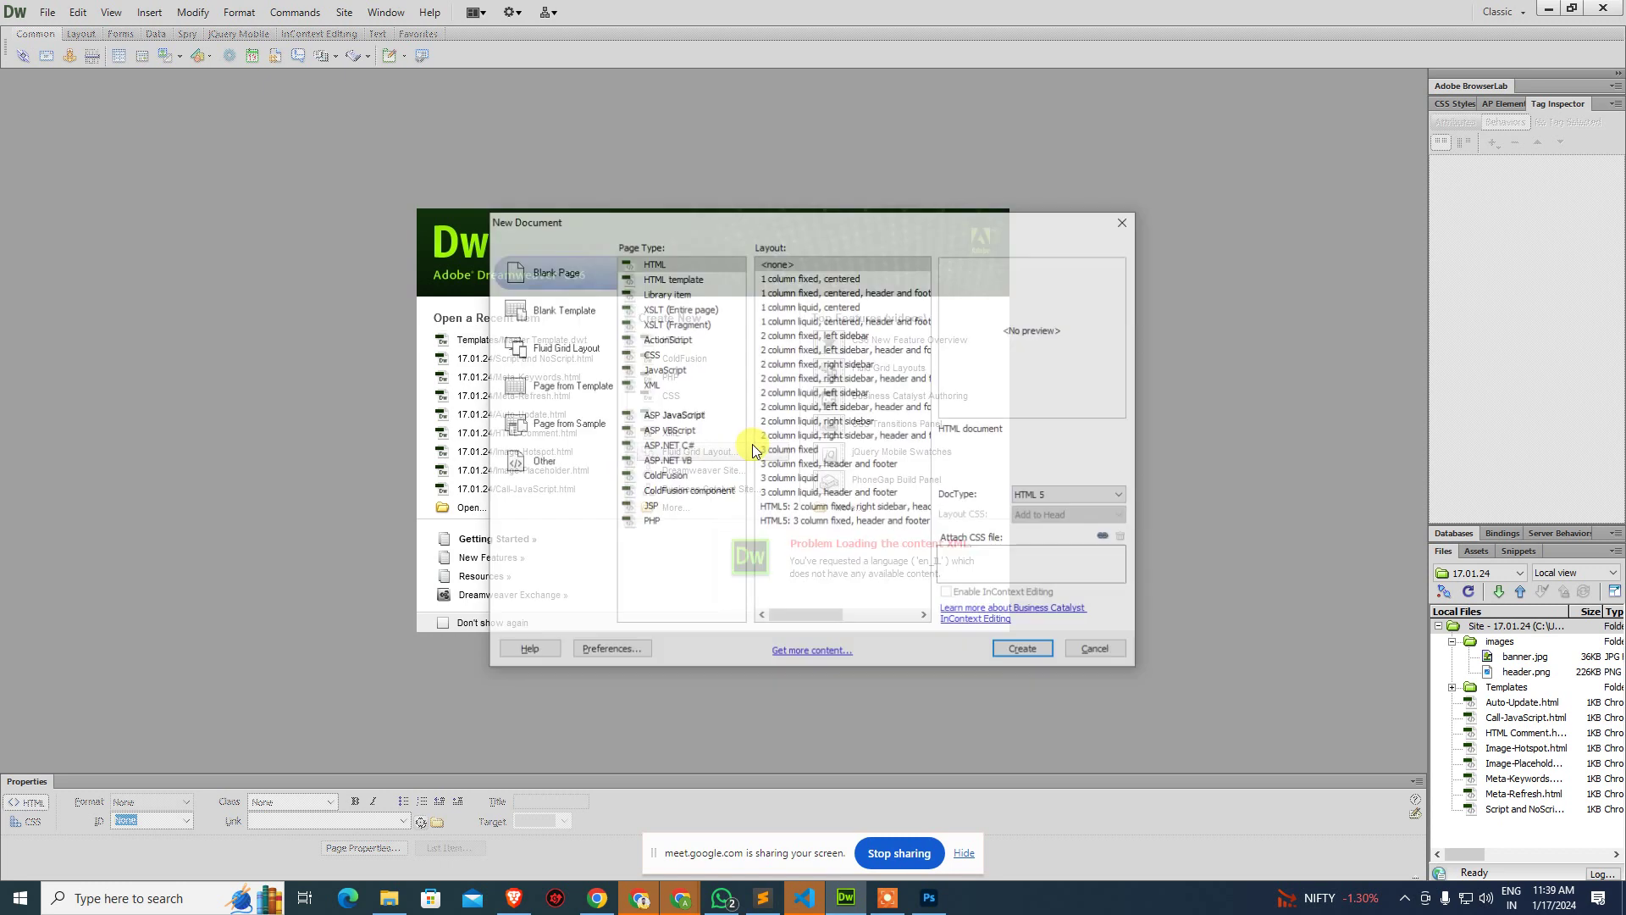
{"action": "left_click", "coordinate": [555, 385]}
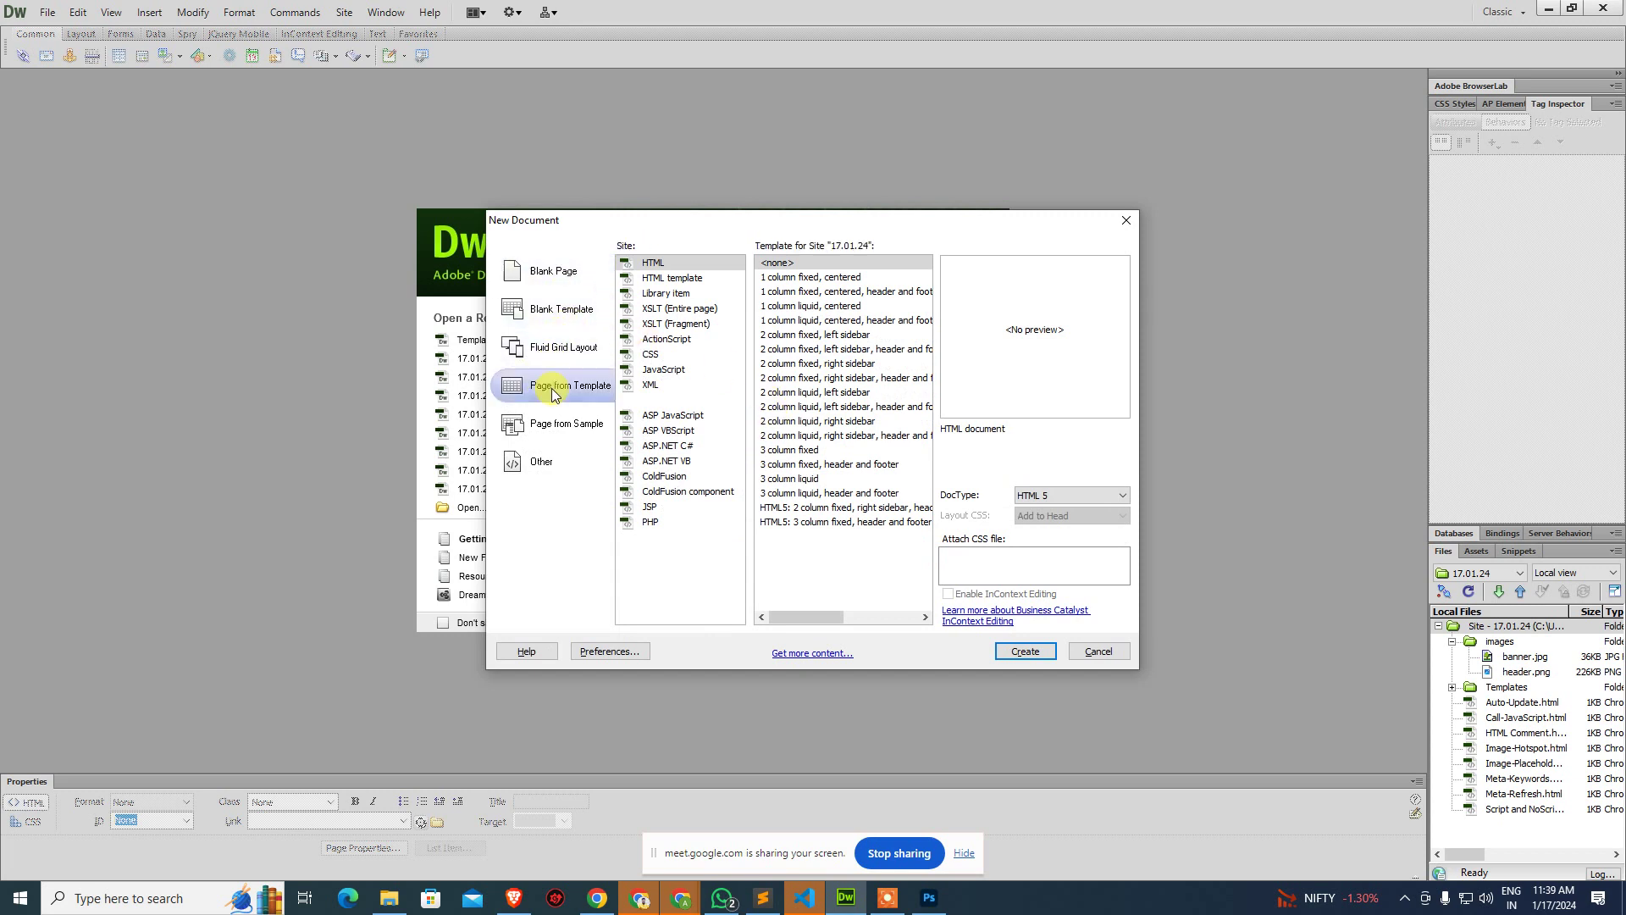
{"action": "left_click", "coordinate": [672, 262]}
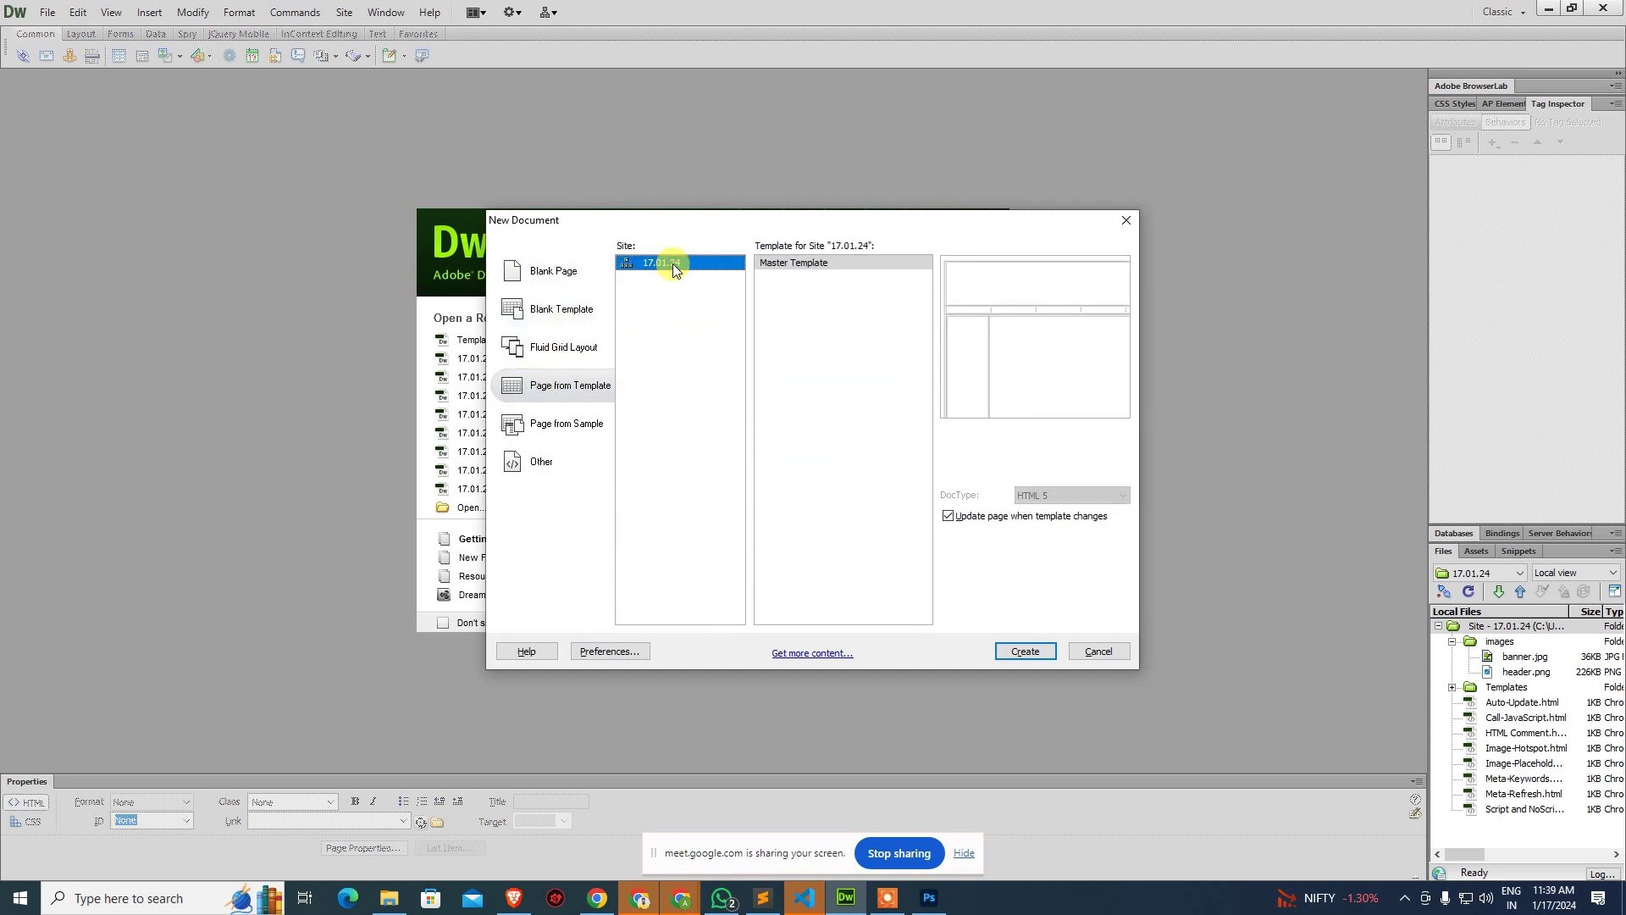
{"action": "left_click", "coordinate": [799, 261]}
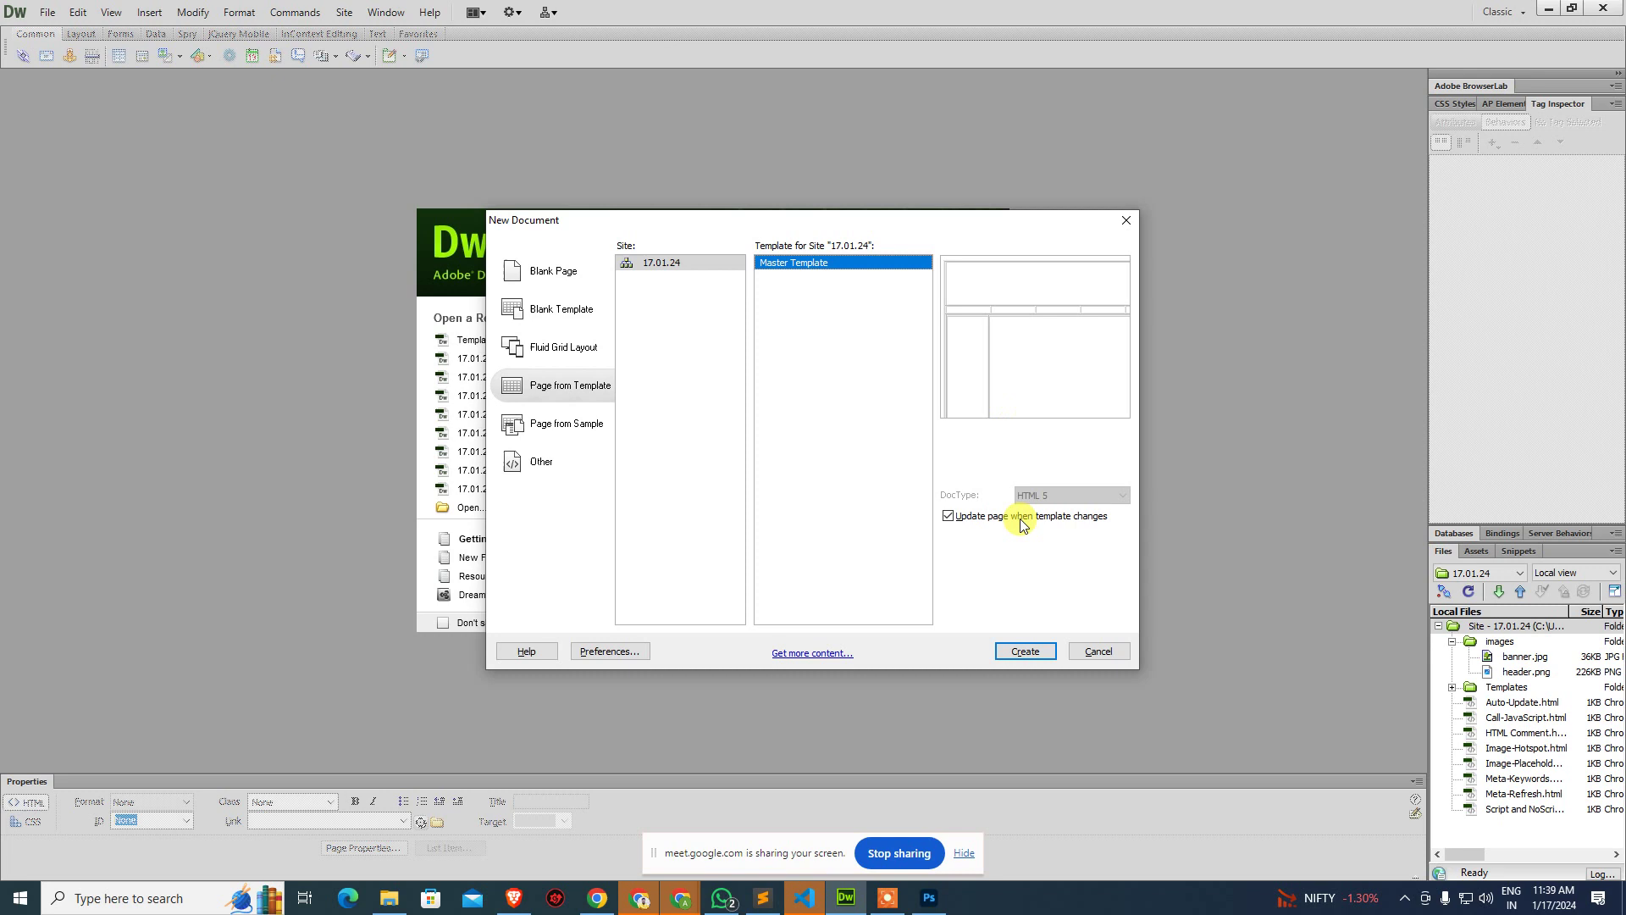
{"action": "left_click", "coordinate": [1029, 652]}
Set the vertical alignment of the editable content cell in the new page to Top.
{"action": "left_click", "coordinate": [815, 449]}
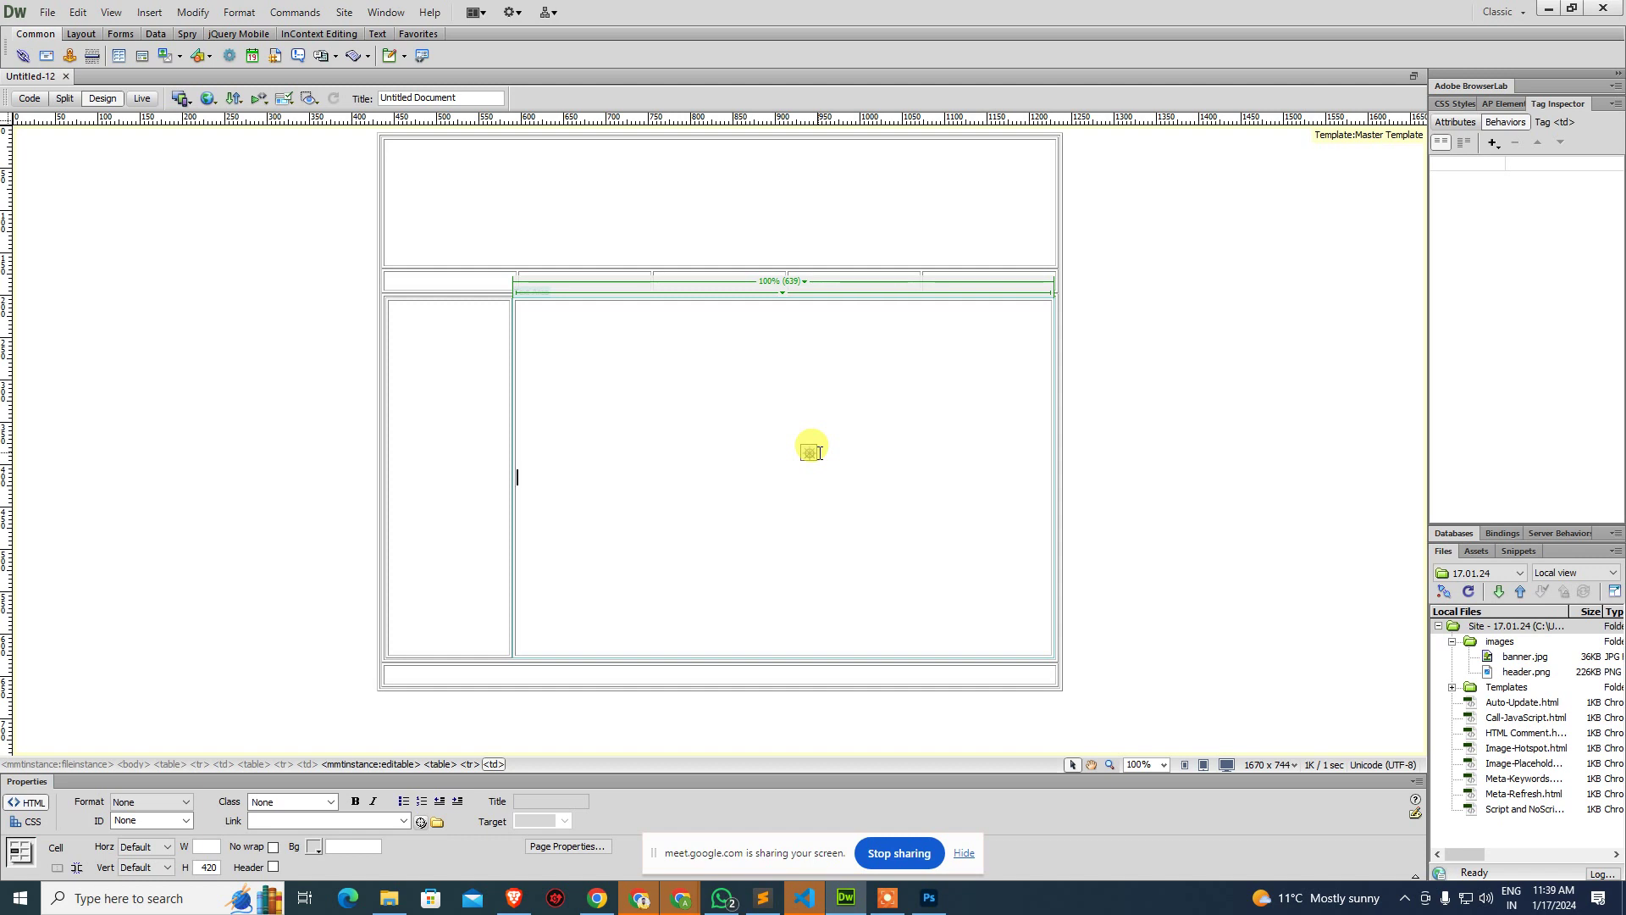
{"action": "left_click_drag", "start_coordinate": [818, 453], "coordinate": [644, 441]}
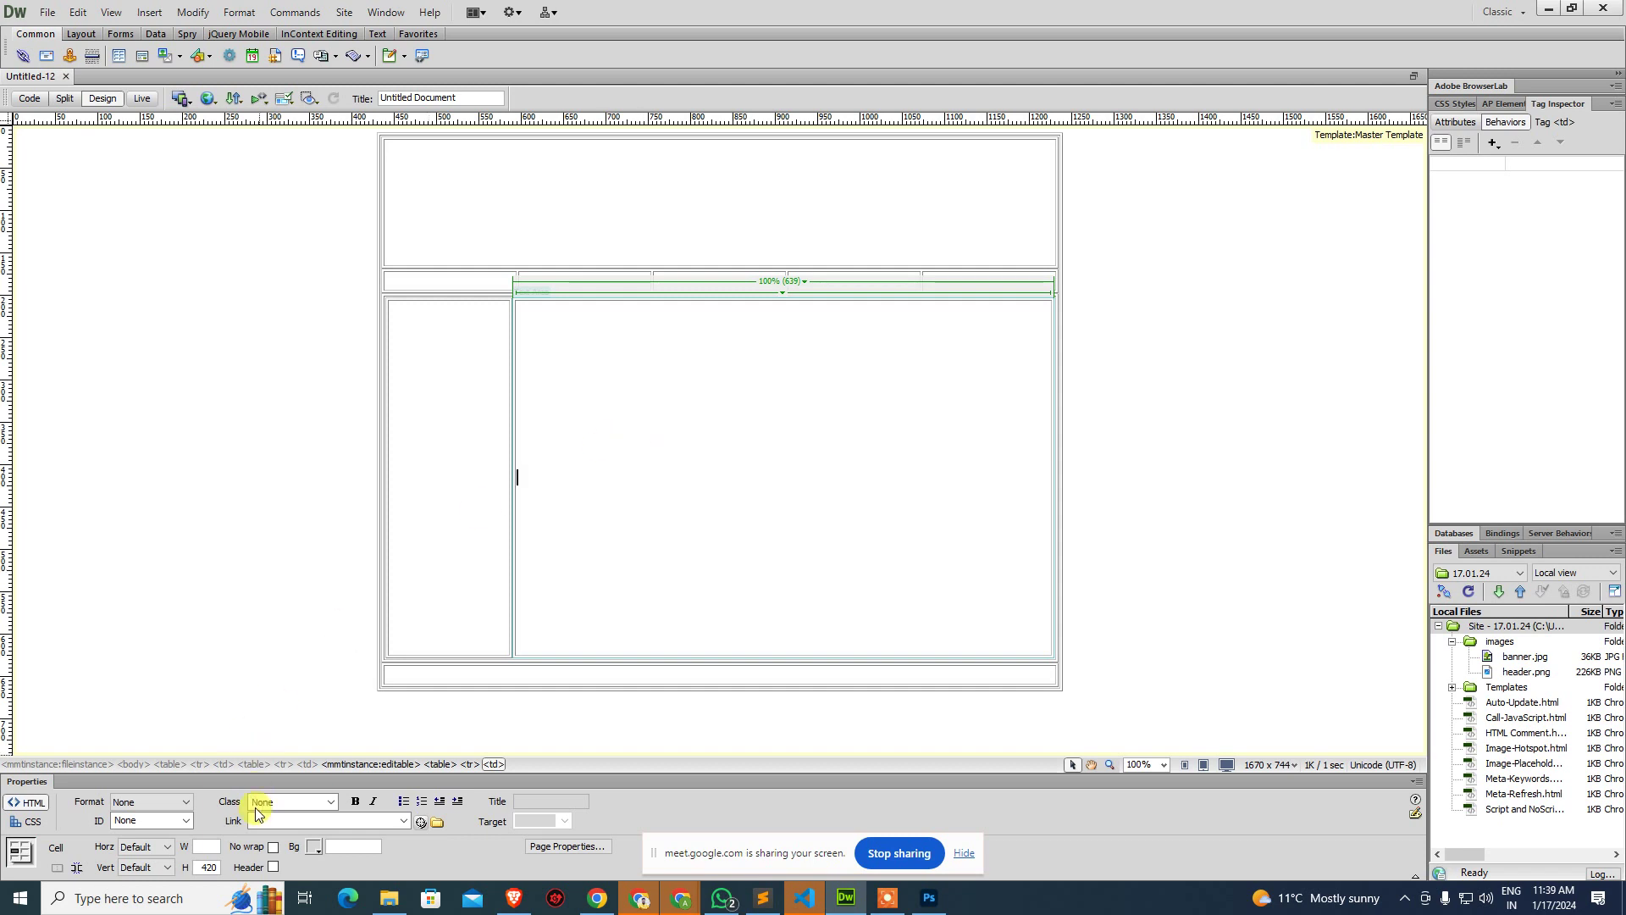
{"action": "left_click", "coordinate": [147, 869]}
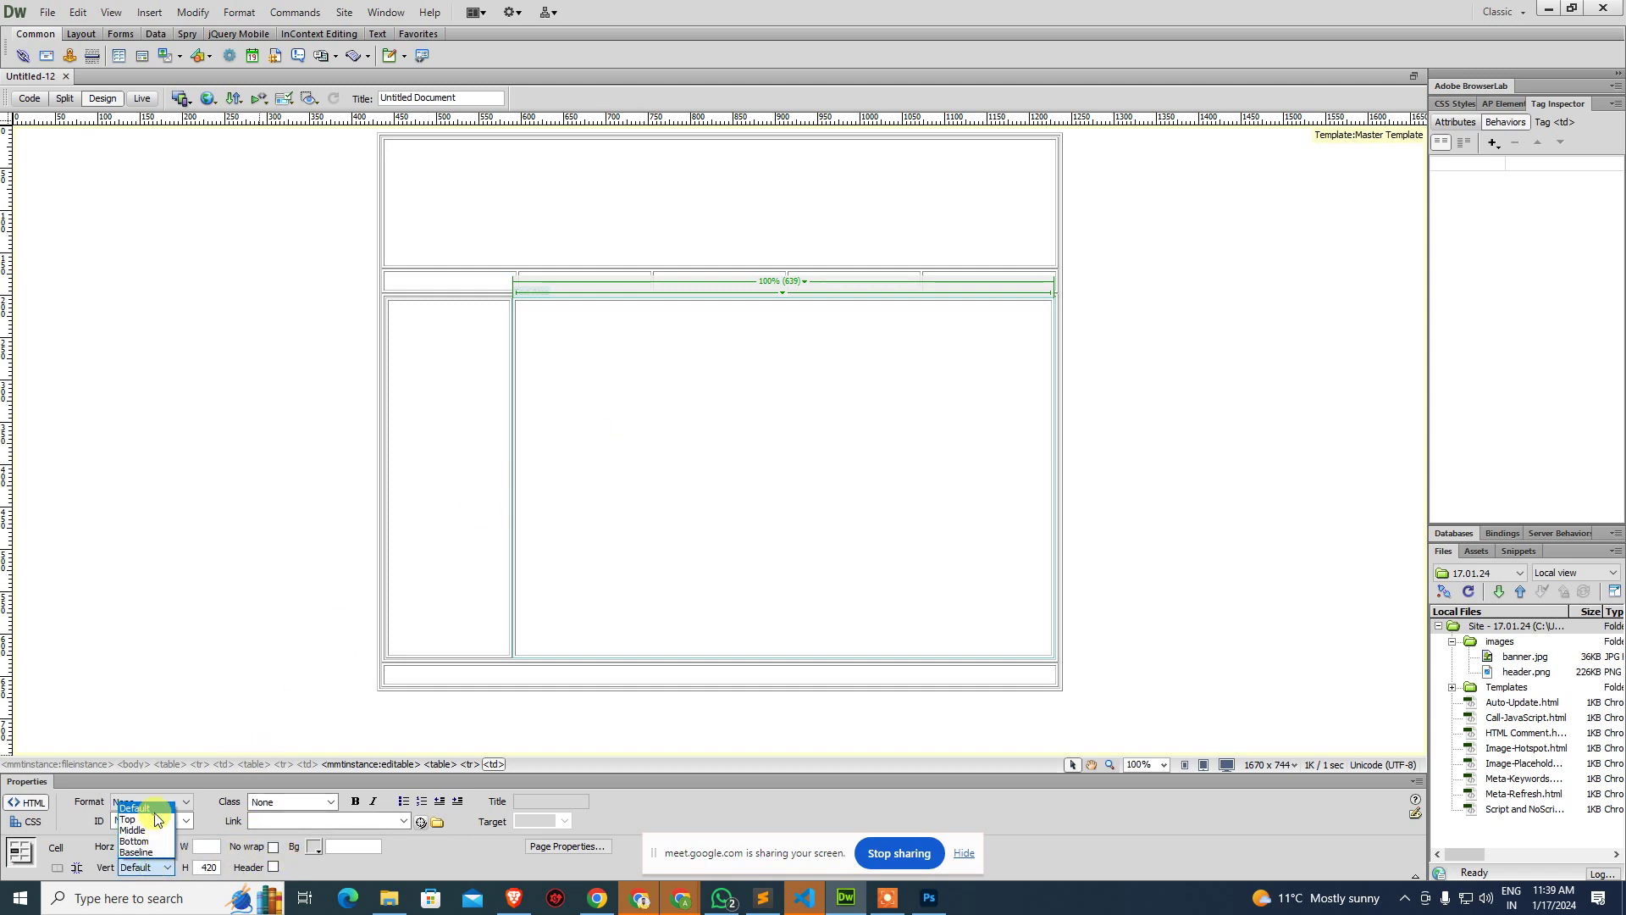
{"action": "left_click", "coordinate": [140, 862]}
{"action": "left_click", "coordinate": [140, 862]}
{"action": "left_click", "coordinate": [146, 819]}
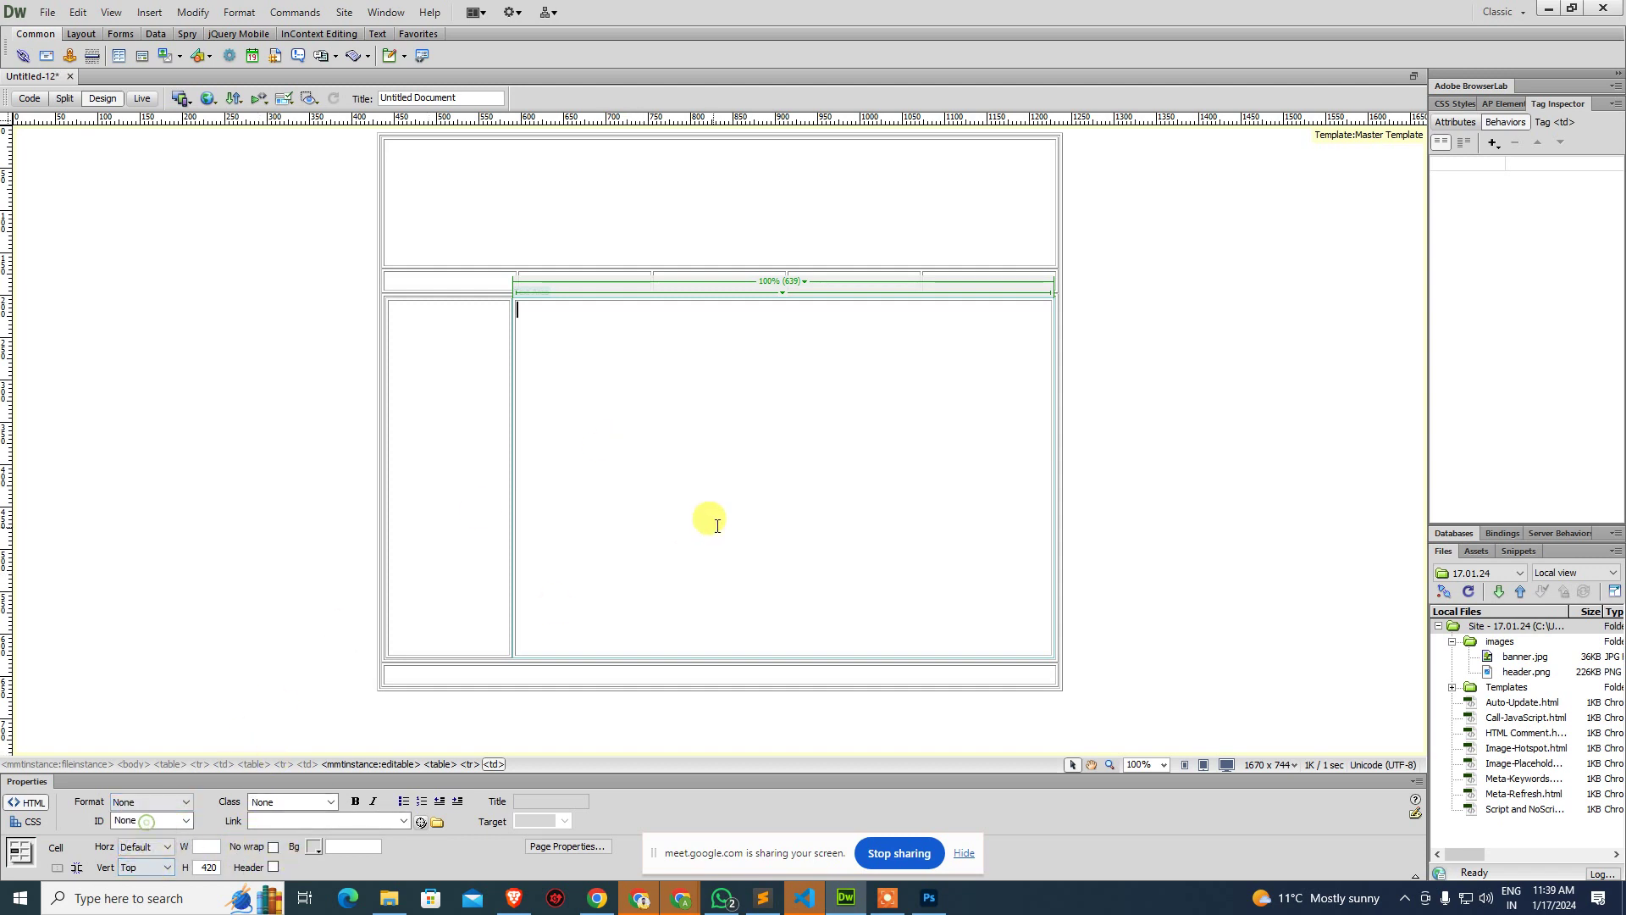
Enter "Home Content" in the editable cell, format it as Heading 4 and start a new paragraph below it.
{"action": "type", "text": "Home Content"}
{"action": "key", "text": "ctrl+a"}
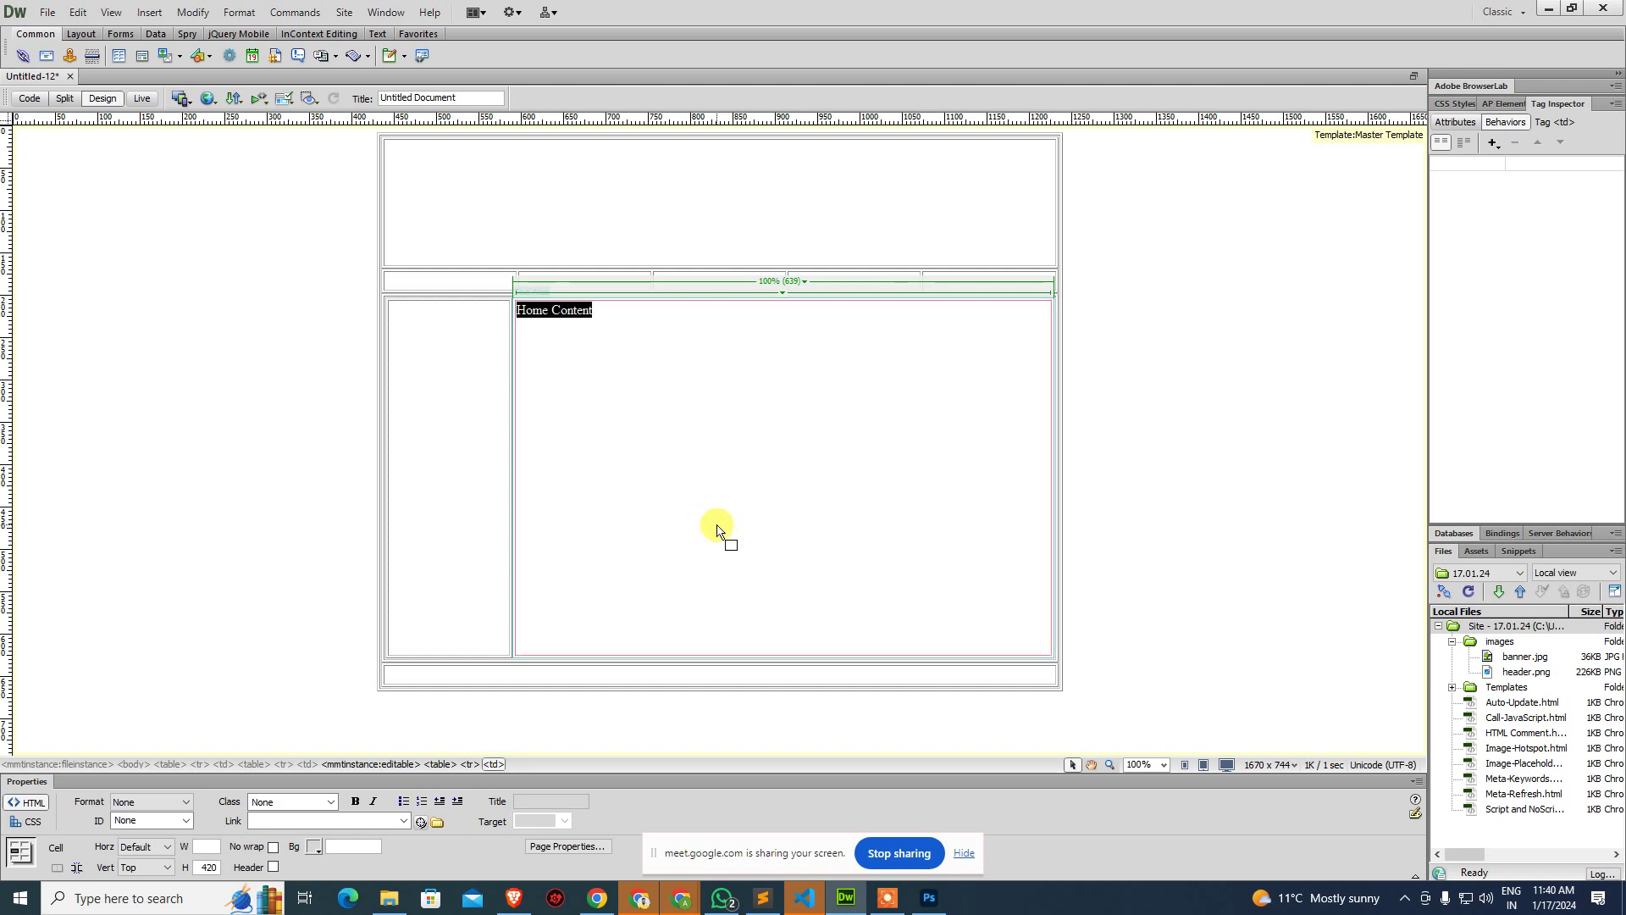
{"action": "key", "text": "ctrl+1"}
{"action": "key", "text": "Right"}
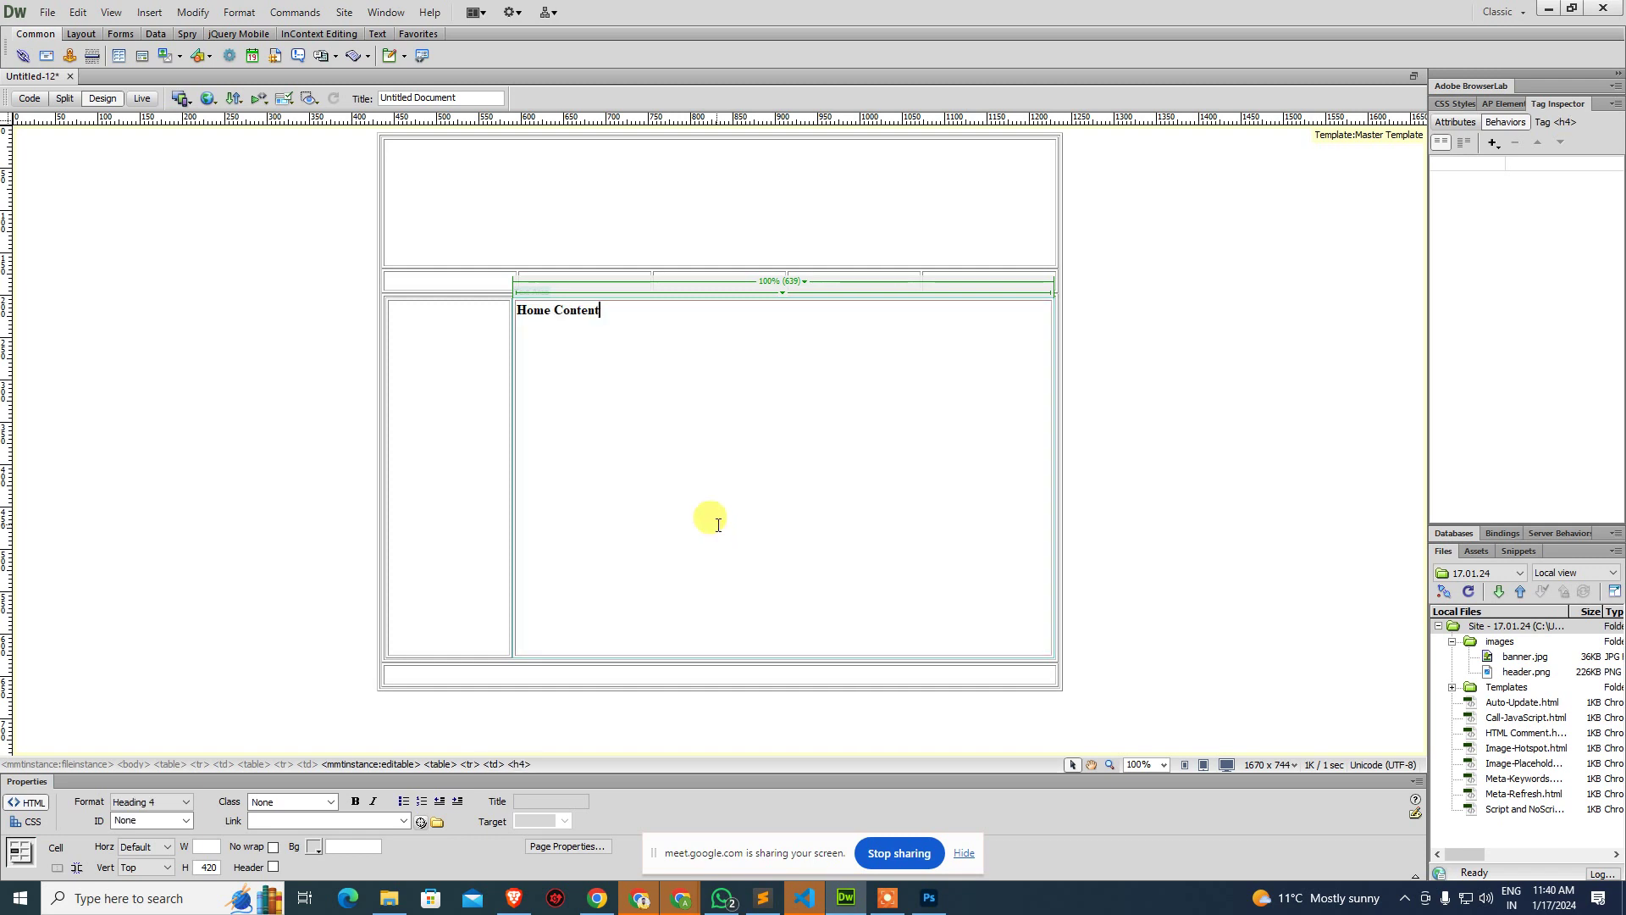
{"action": "key", "text": "Return"}
{"action": "left_click", "coordinate": [718, 525]}
Switch to Visual Studio Code, generate a lorem ipsum line below the closing script tag in Call-JavaScript.html and cut it.
{"action": "left_click", "coordinate": [803, 897]}
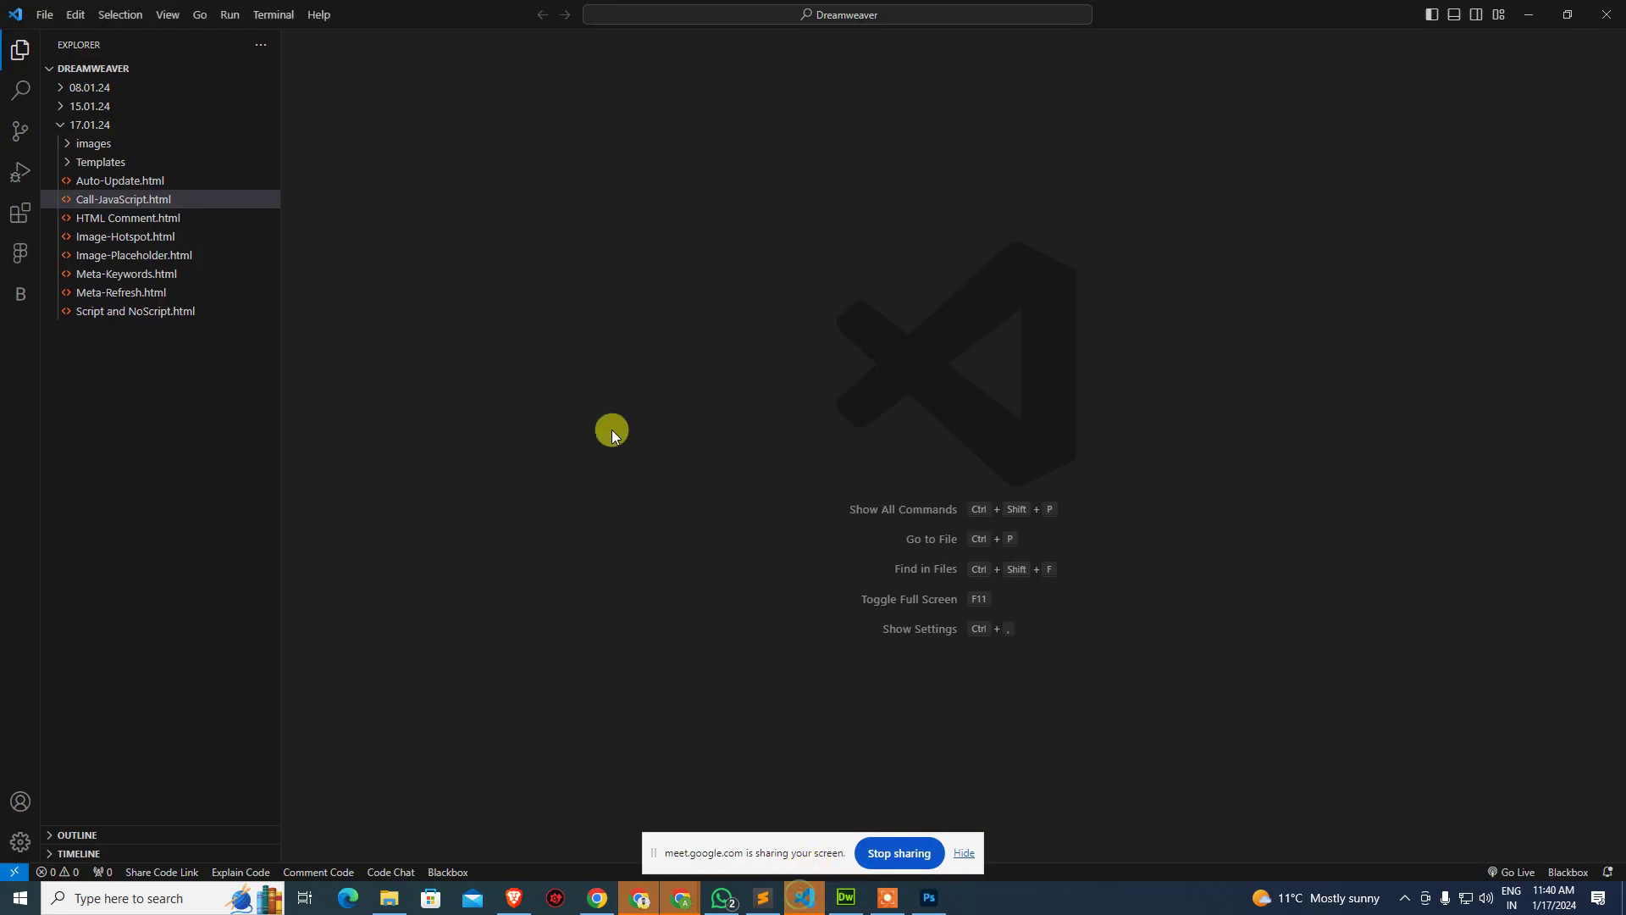
{"action": "left_click", "coordinate": [135, 201]}
{"action": "left_click", "coordinate": [590, 663]}
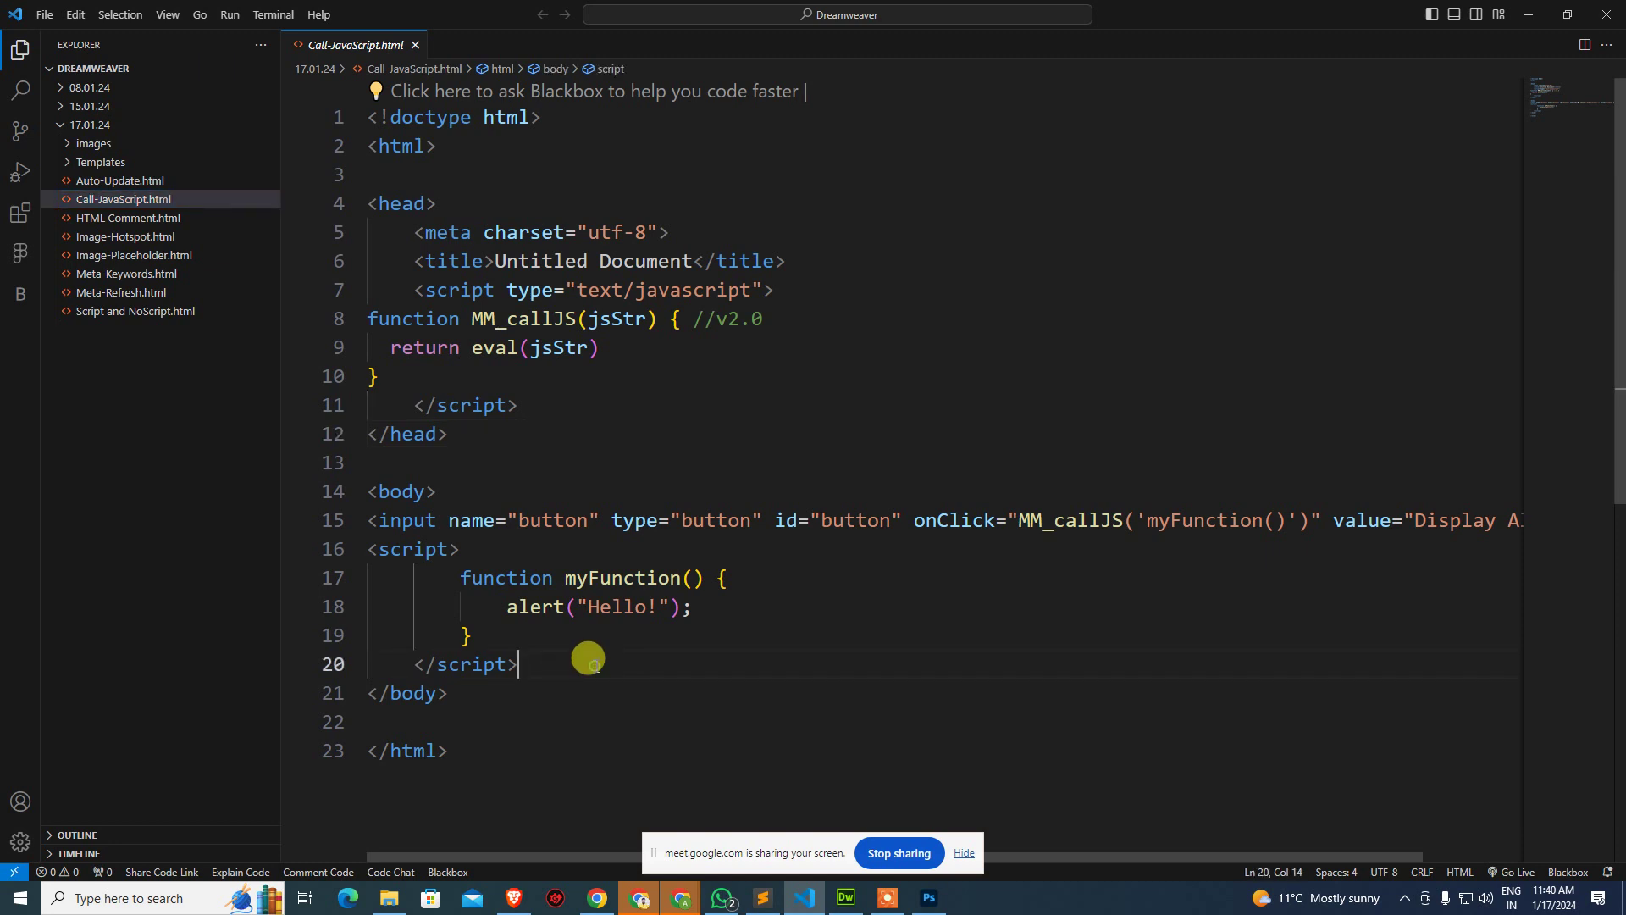
{"action": "key", "text": "Return"}
{"action": "type", "text": "lor"}
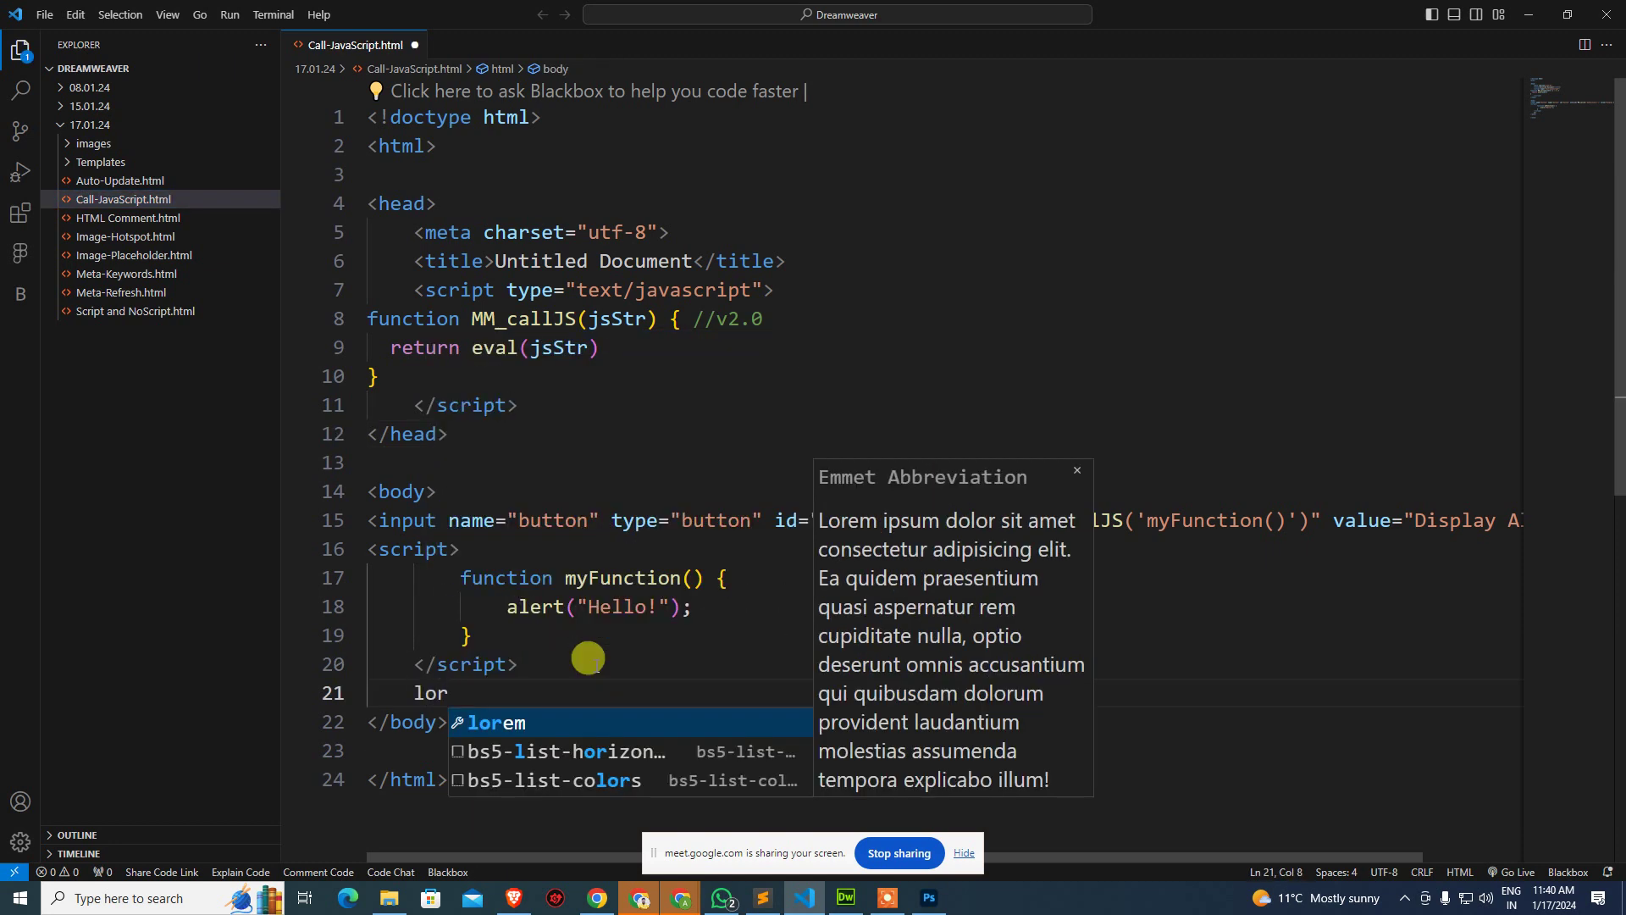
{"action": "key", "text": "Tab"}
{"action": "key", "text": "Home"}
{"action": "key", "text": "shift+End"}
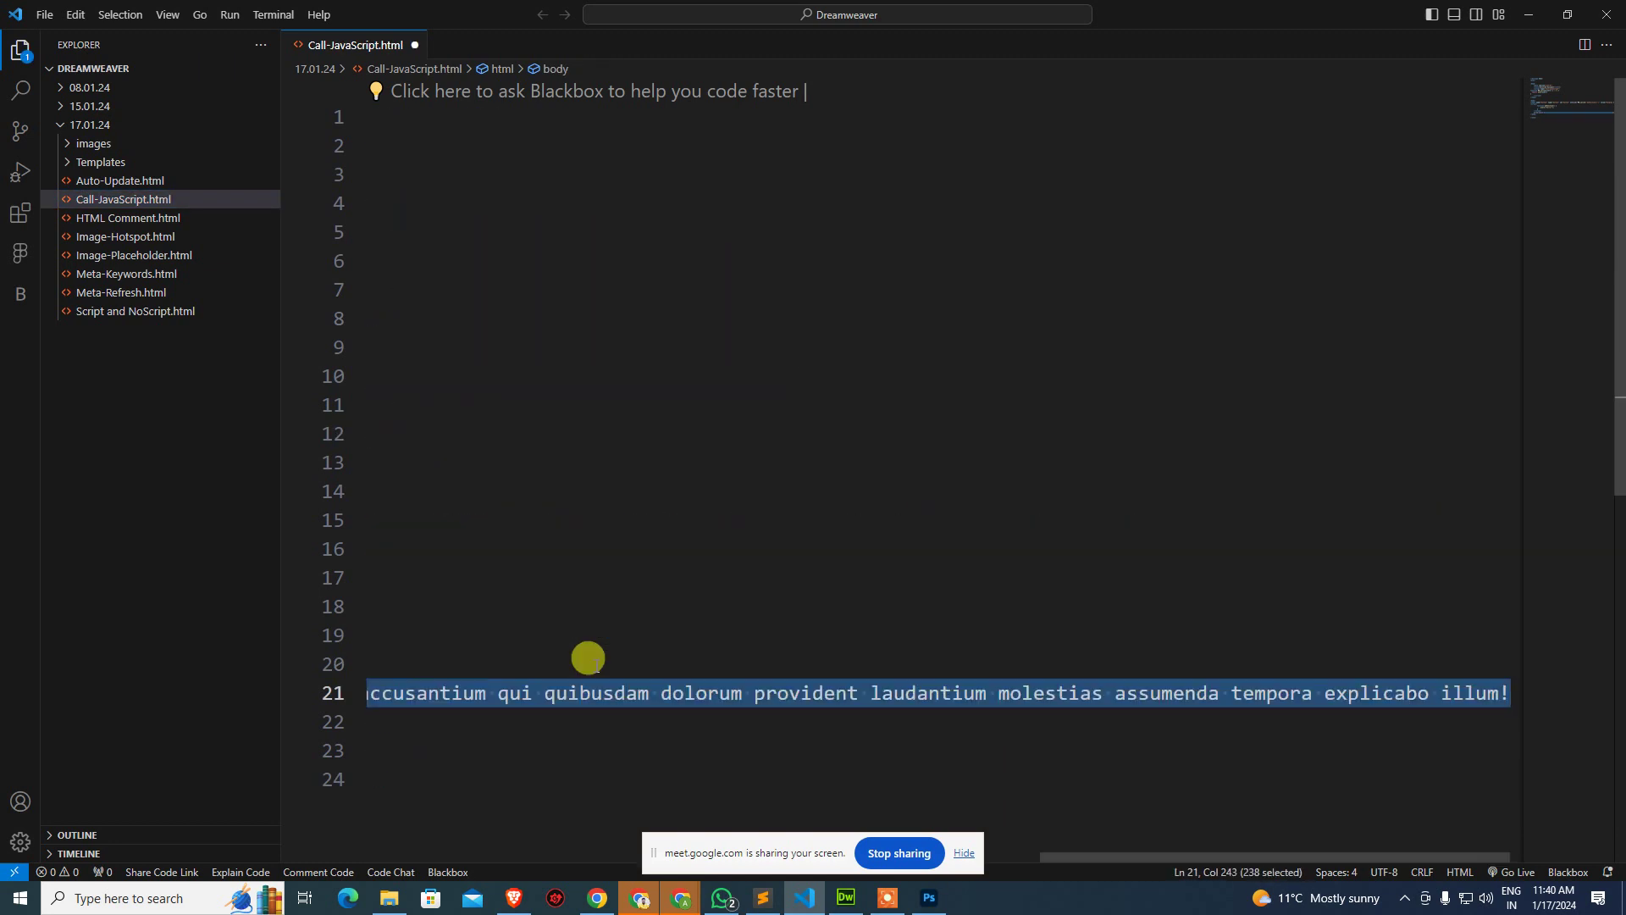
{"action": "key", "text": "BackSpace"}
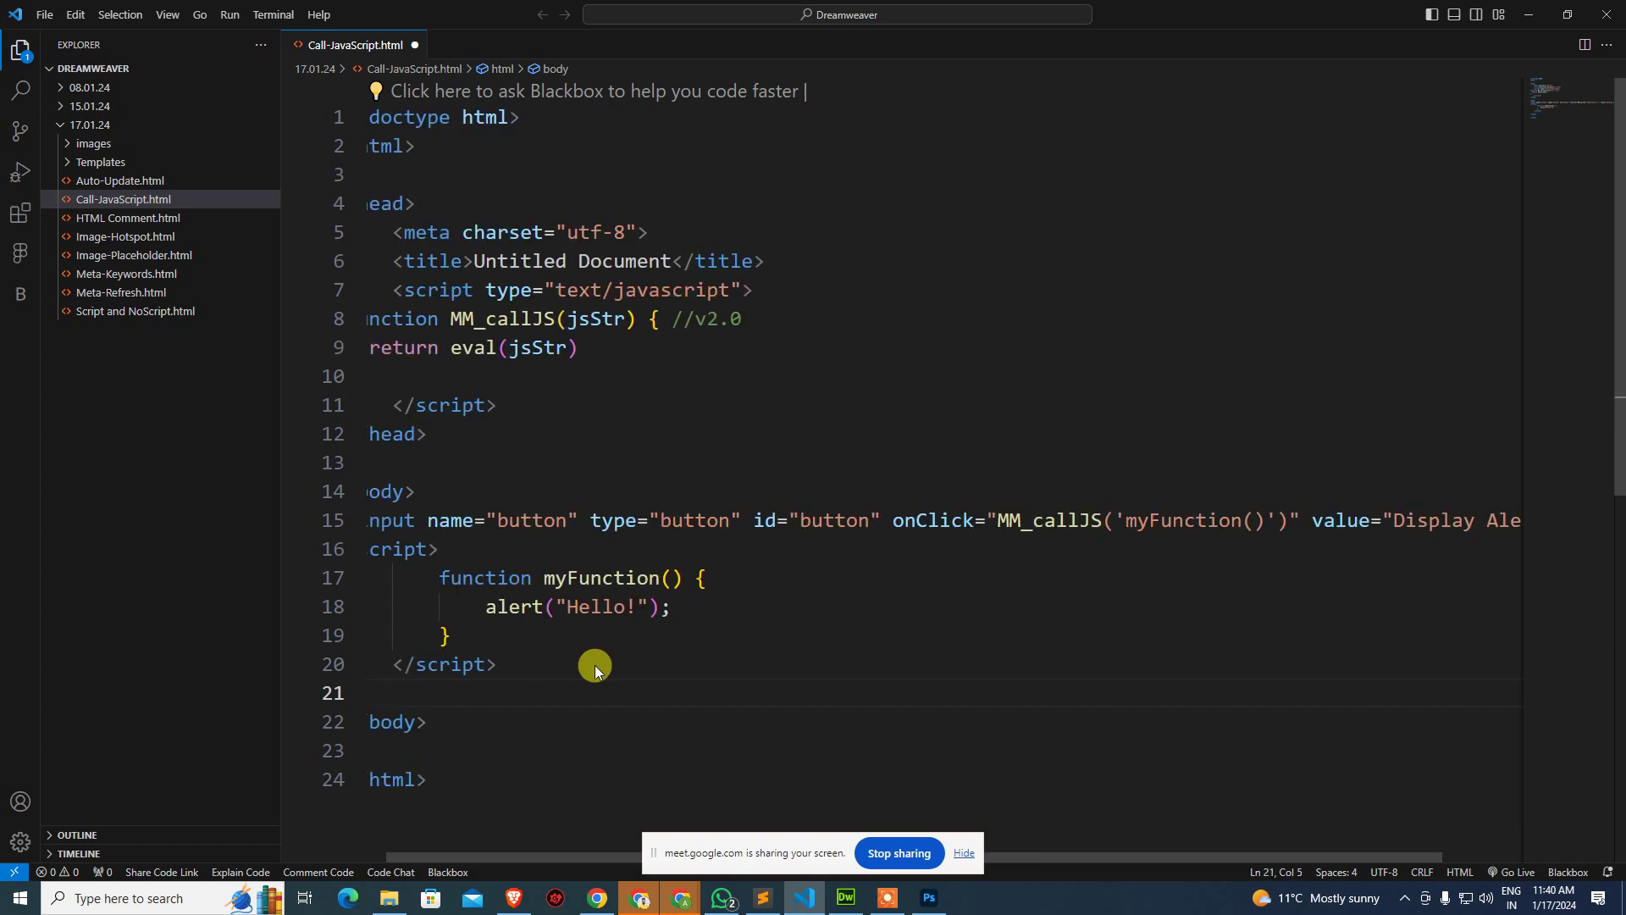
Close Call-JavaScript.html without saving and switch back to Dreamweaver.
{"action": "key", "text": "ctrl+w"}
{"action": "key", "text": "n"}
{"action": "key", "text": "alt+Tab"}
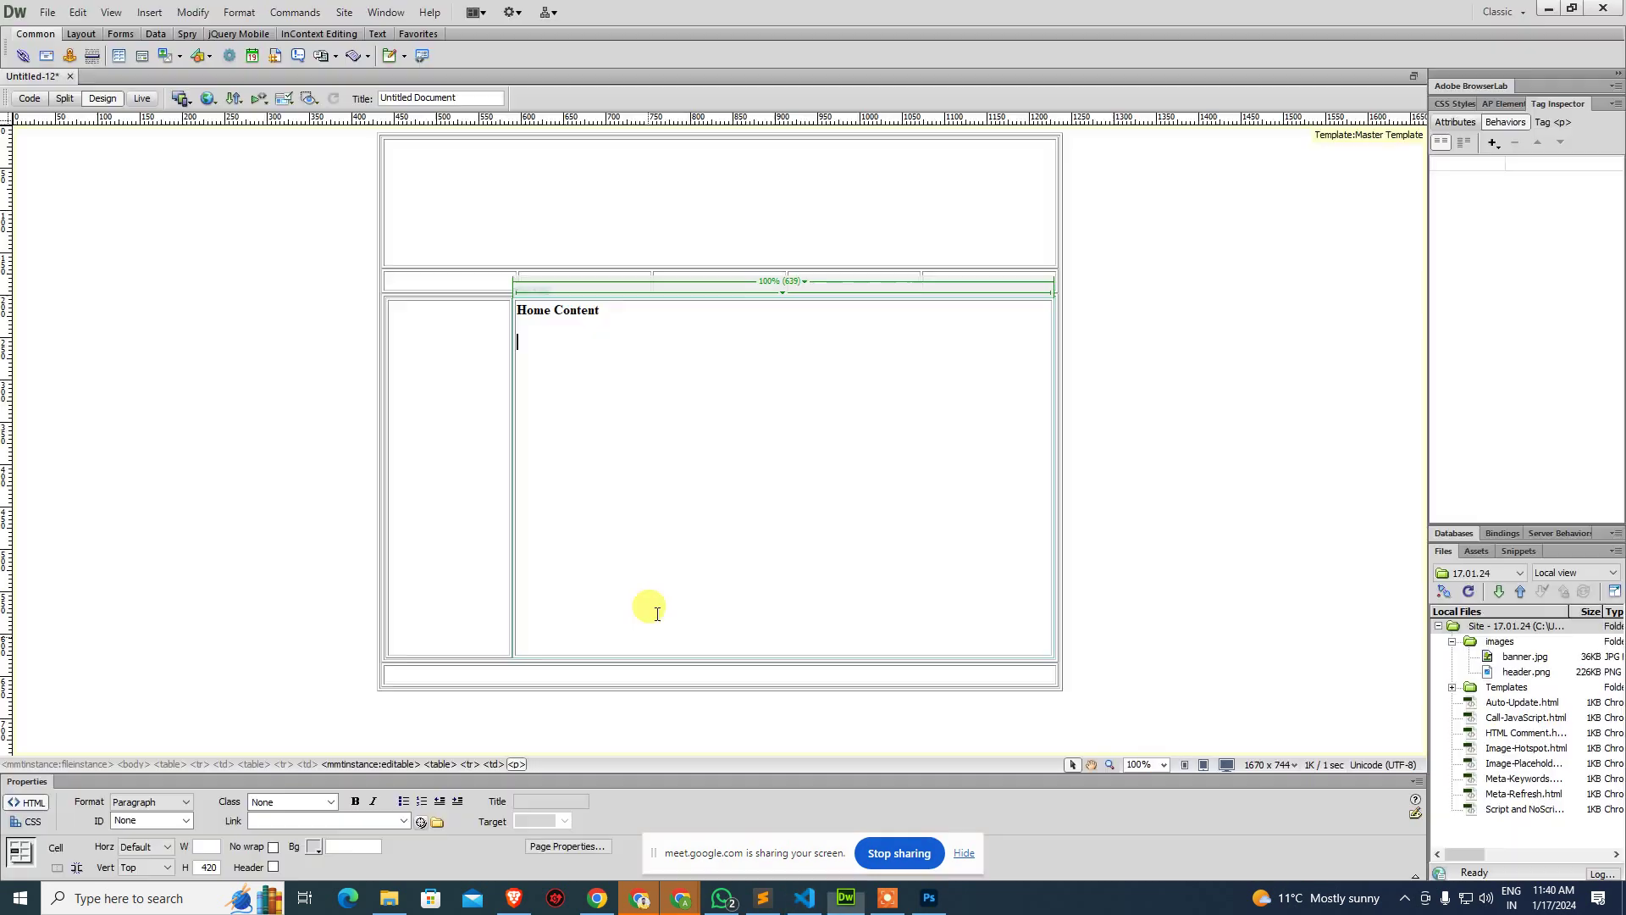
In the page code, replace the &nbsp; in the paragraph below Home Content with four copies of the lorem ipsum text.
{"action": "key", "text": "ctrl+v"}
{"action": "key", "text": "ctrl+z"}
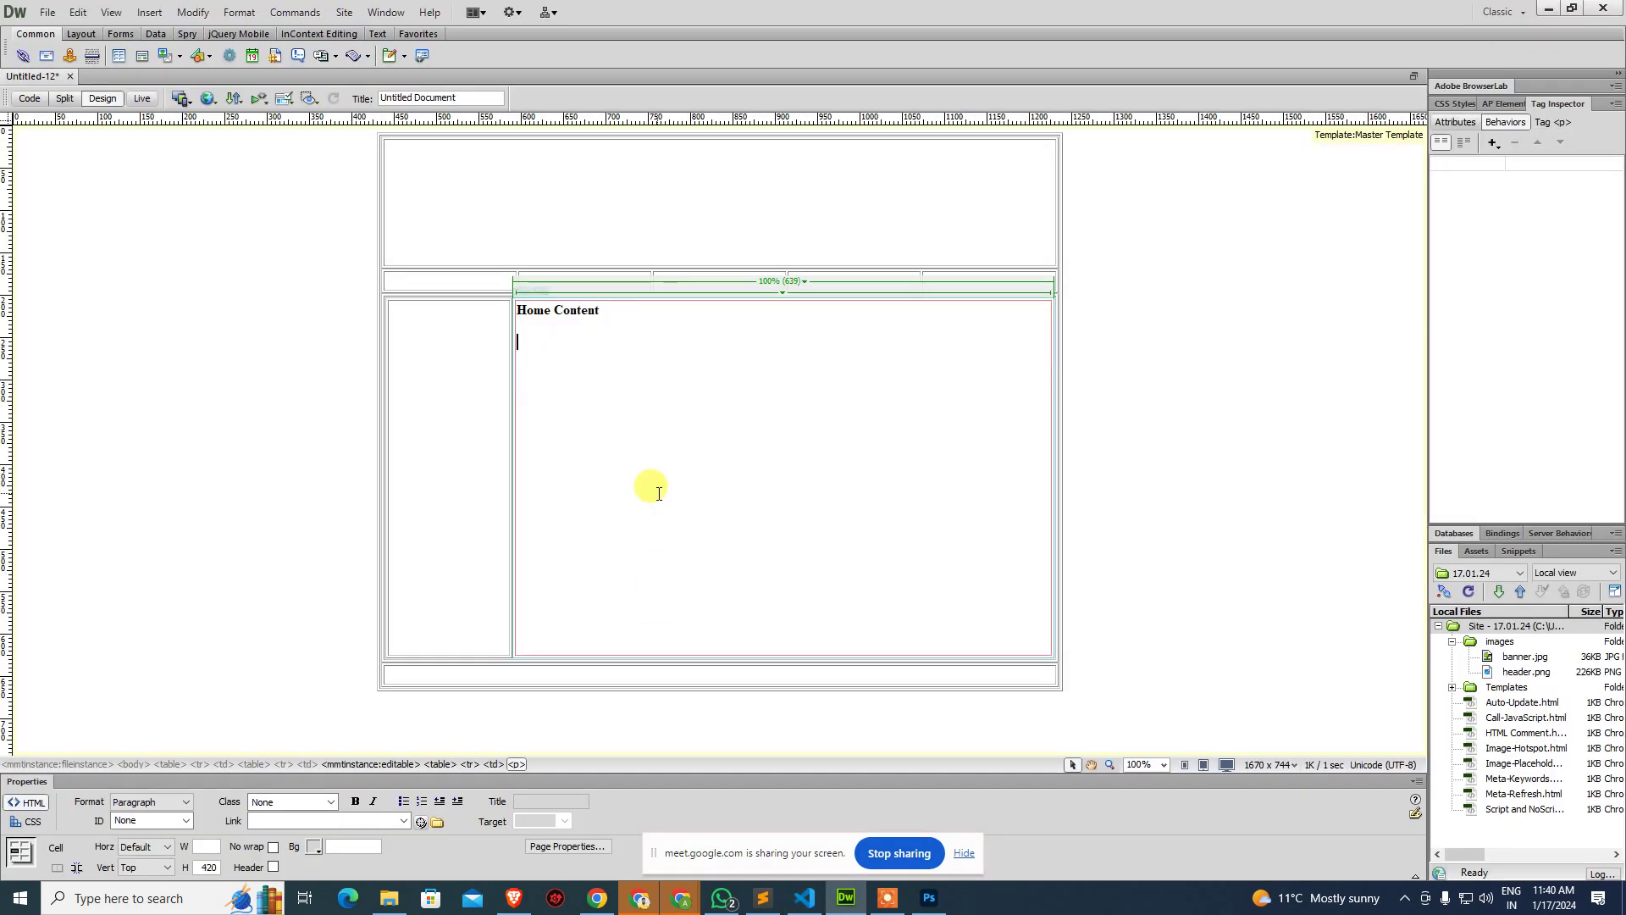
{"action": "key", "text": "ctrl+grave"}
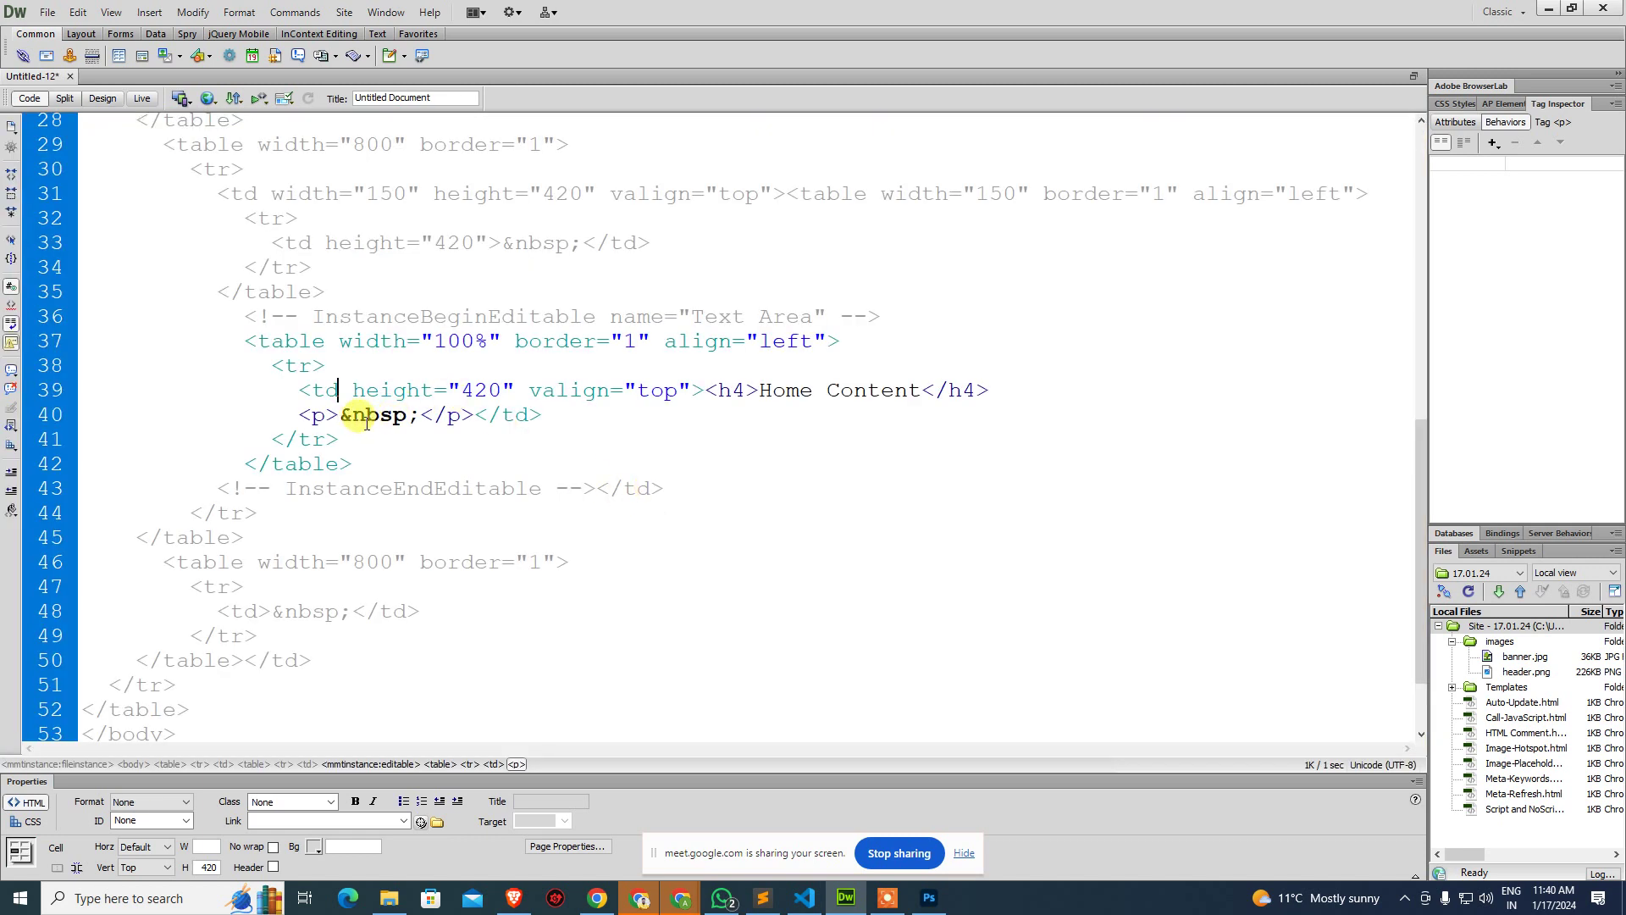
{"action": "left_click", "coordinate": [420, 415]}
{"action": "key", "text": "shift+Left"}
{"action": "key", "text": "shift+Left"}
{"action": "key", "text": "shift+Left"}
{"action": "key", "text": "shift+Left"}
{"action": "key", "text": "shift+Left"}
{"action": "key", "text": "shift+Left"}
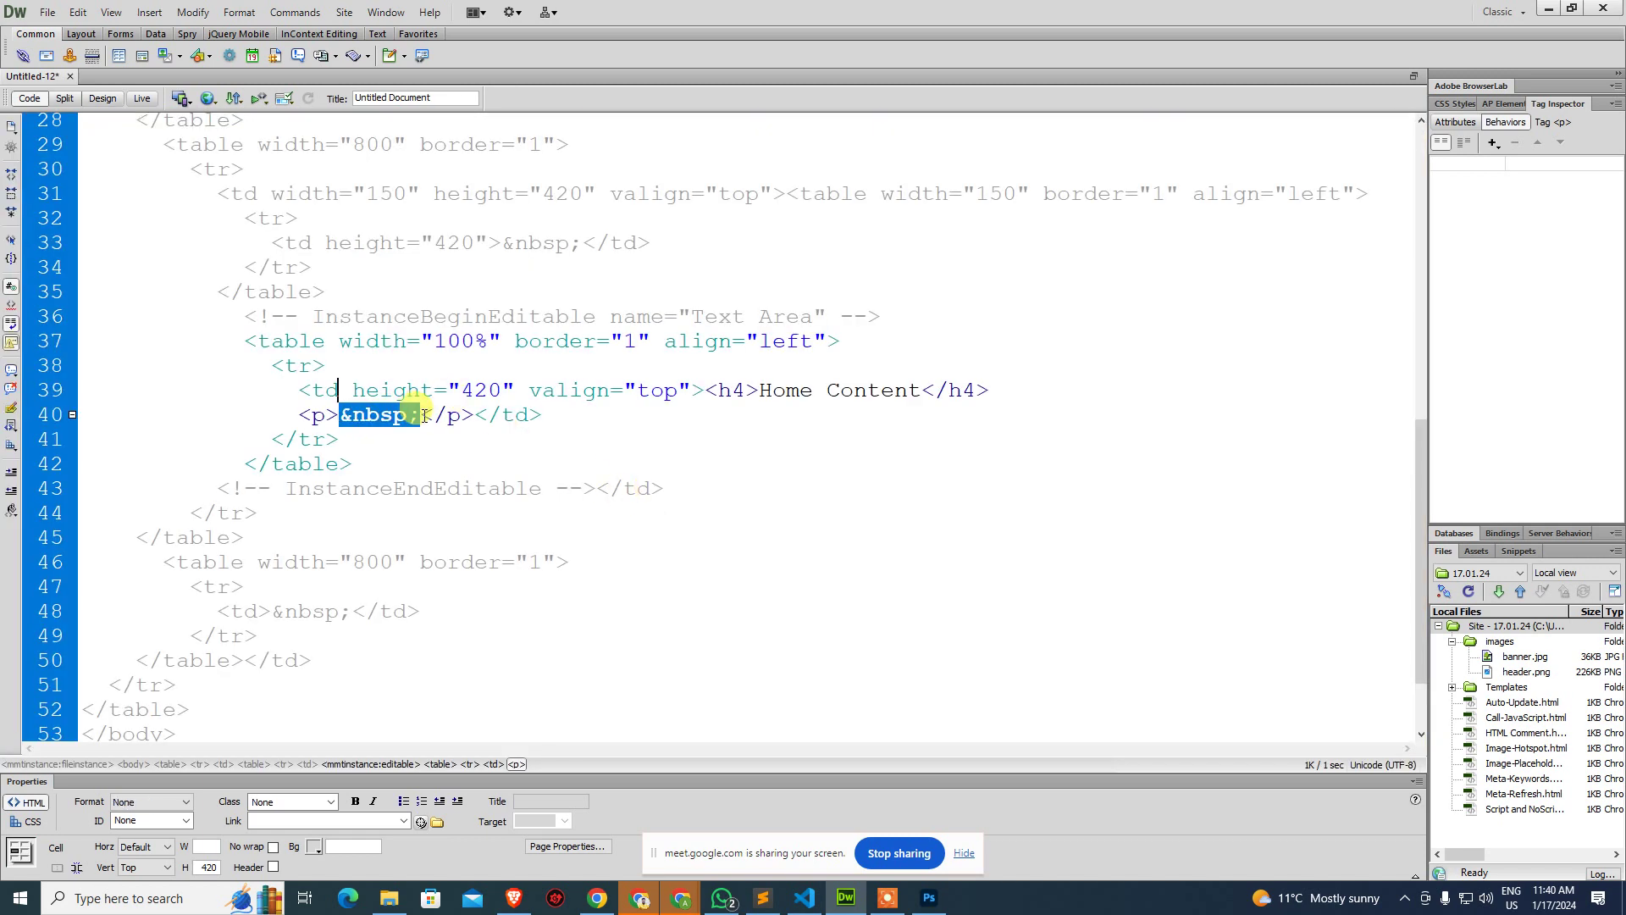
{"action": "type", "text": "Lorem ipsum dolor sit amet consectetur adipisicing elit. Ea quidem praesentium quasi aspernatur rem cupiditate nulla, optio deserunt omnis accusantium qui quibusdam dolorum provident laudantium molestias assumenda tempora explicabo illum!"}
{"action": "type", "text": "Lorem ipsum dolor sit amet consectetur adipisicing elit. Ea quidem praesentium quasi aspernatur rem cupiditate nulla, optio deserunt omnis accusantium qui quibusdam dolorum provident laudantium molestias assumenda tempora explicabo illum!"}
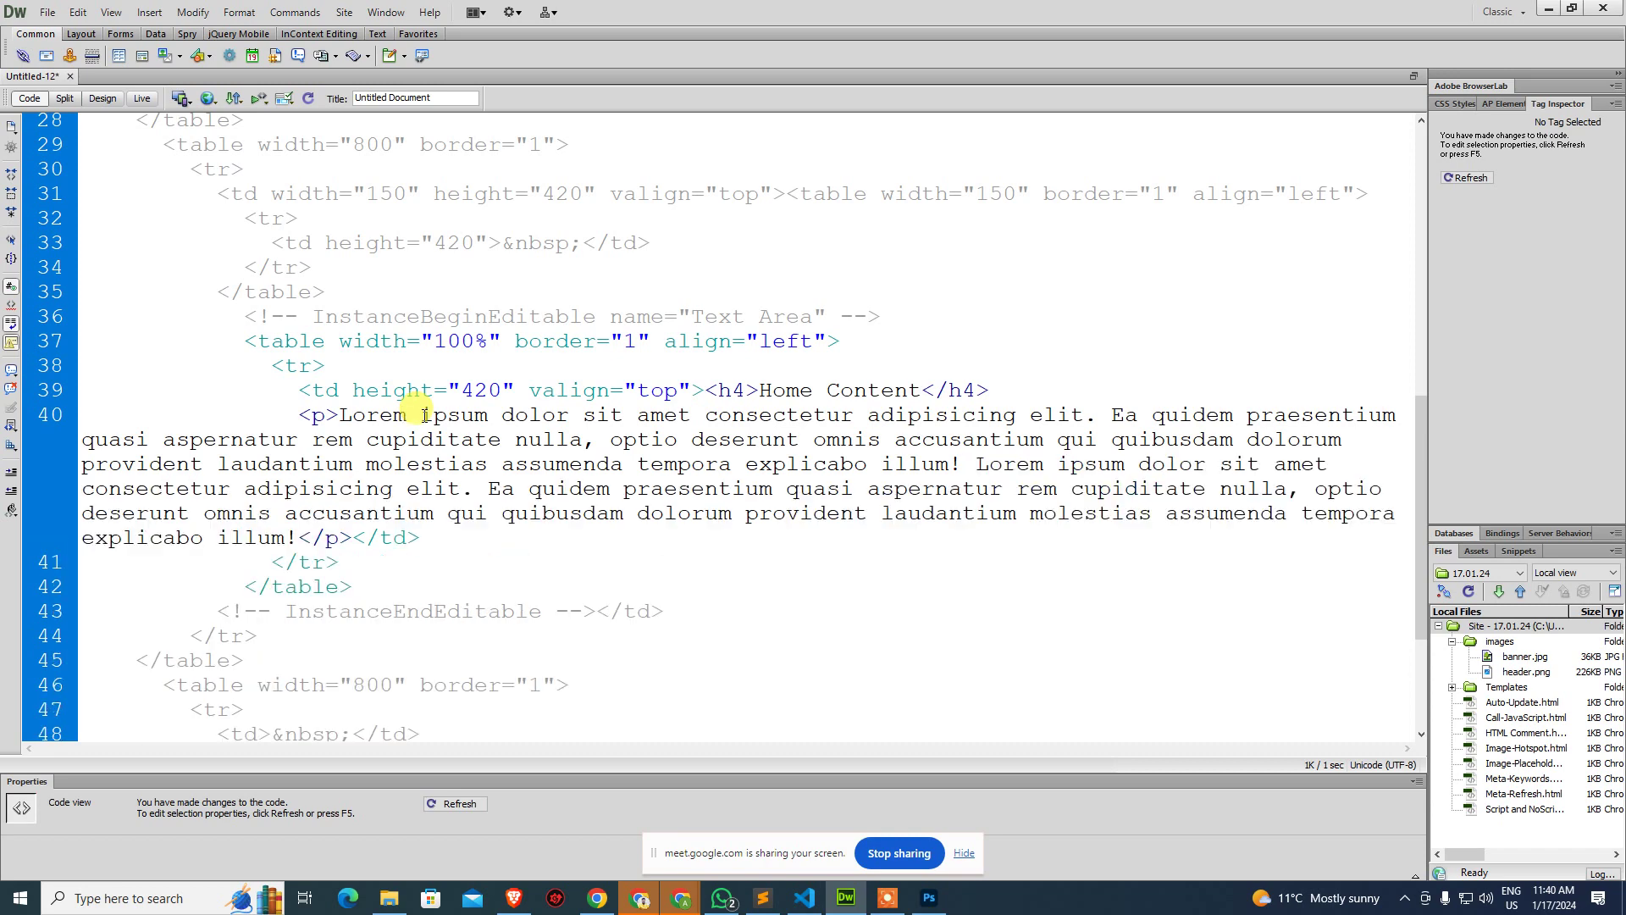
{"action": "type", "text": "Lorem ipsum dolor sit amet consectetur adipisicing elit. Ea quidem praesentium quasi aspernatur rem cupiditate nulla, optio deserunt omnis accusantium qui quibusdam dolorum provident laudantium molestias assumenda tempora explicabo illum!"}
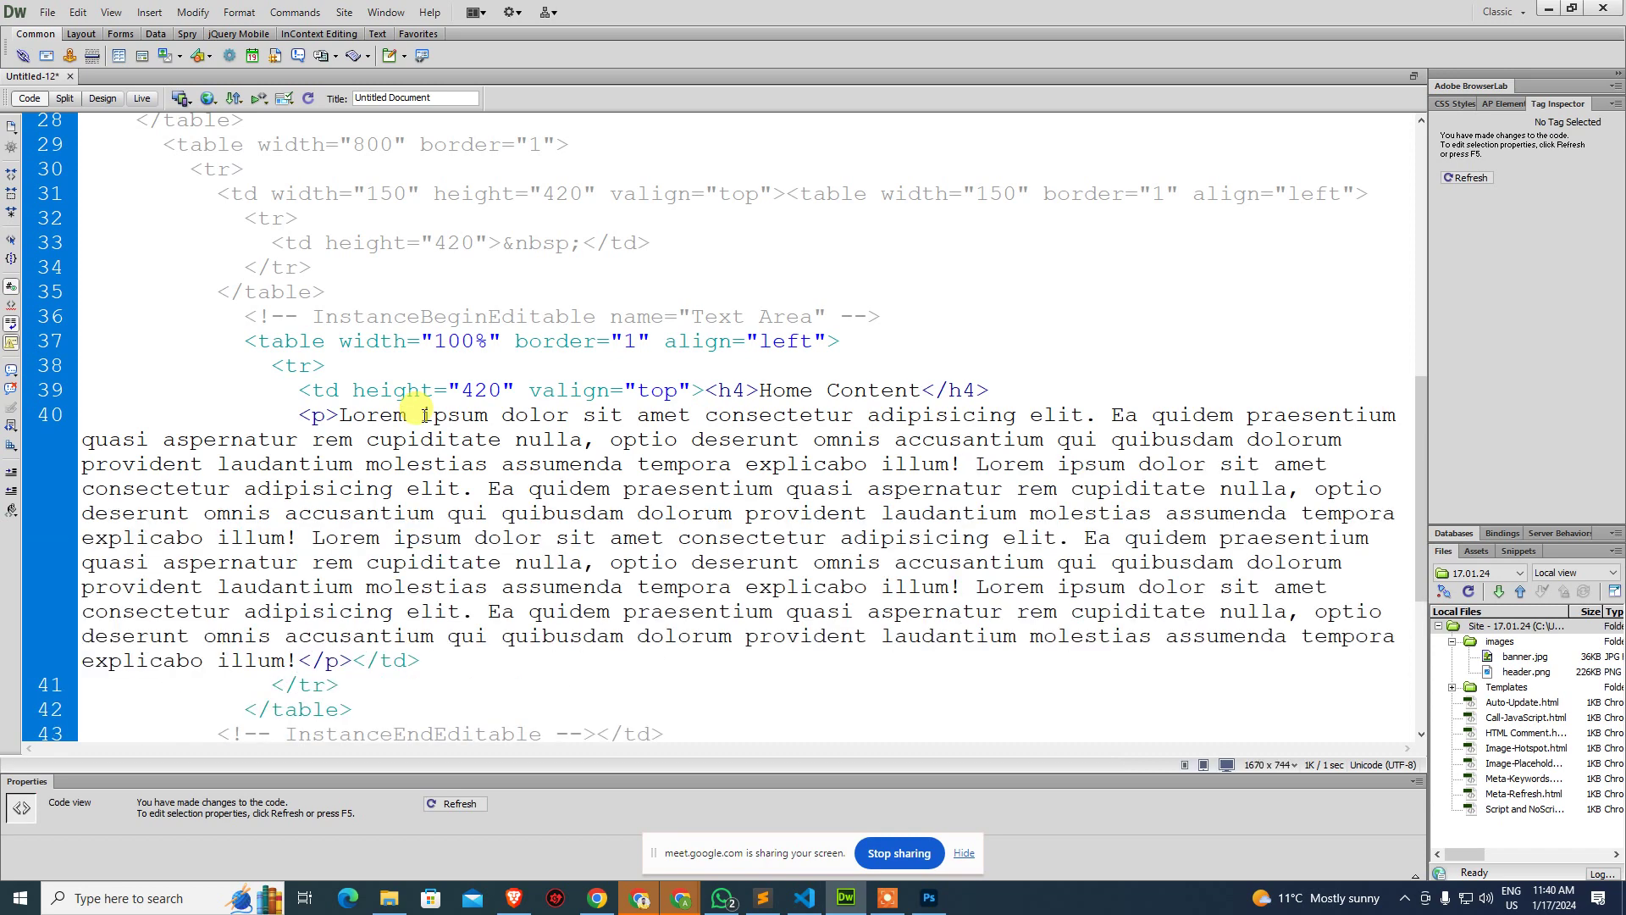
Return to the design view and justify the whole lorem ipsum paragraph below Home Content.
{"action": "key", "text": "ctrl+grave"}
{"action": "key", "text": "shift+Up"}
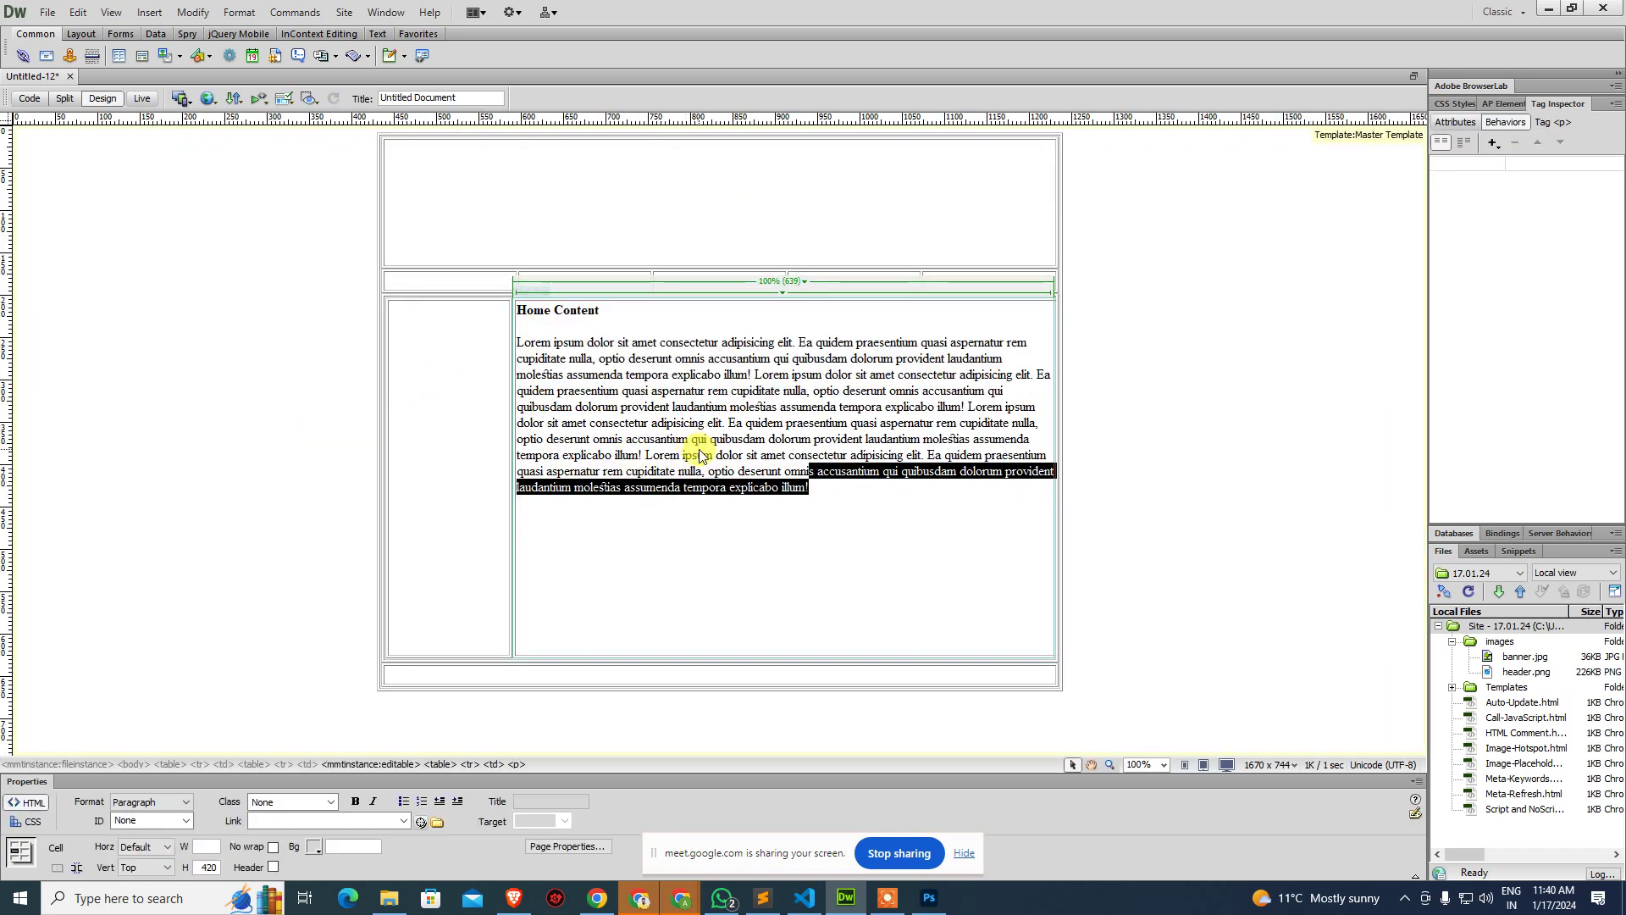
{"action": "key", "text": "ctrl+shift+Up"}
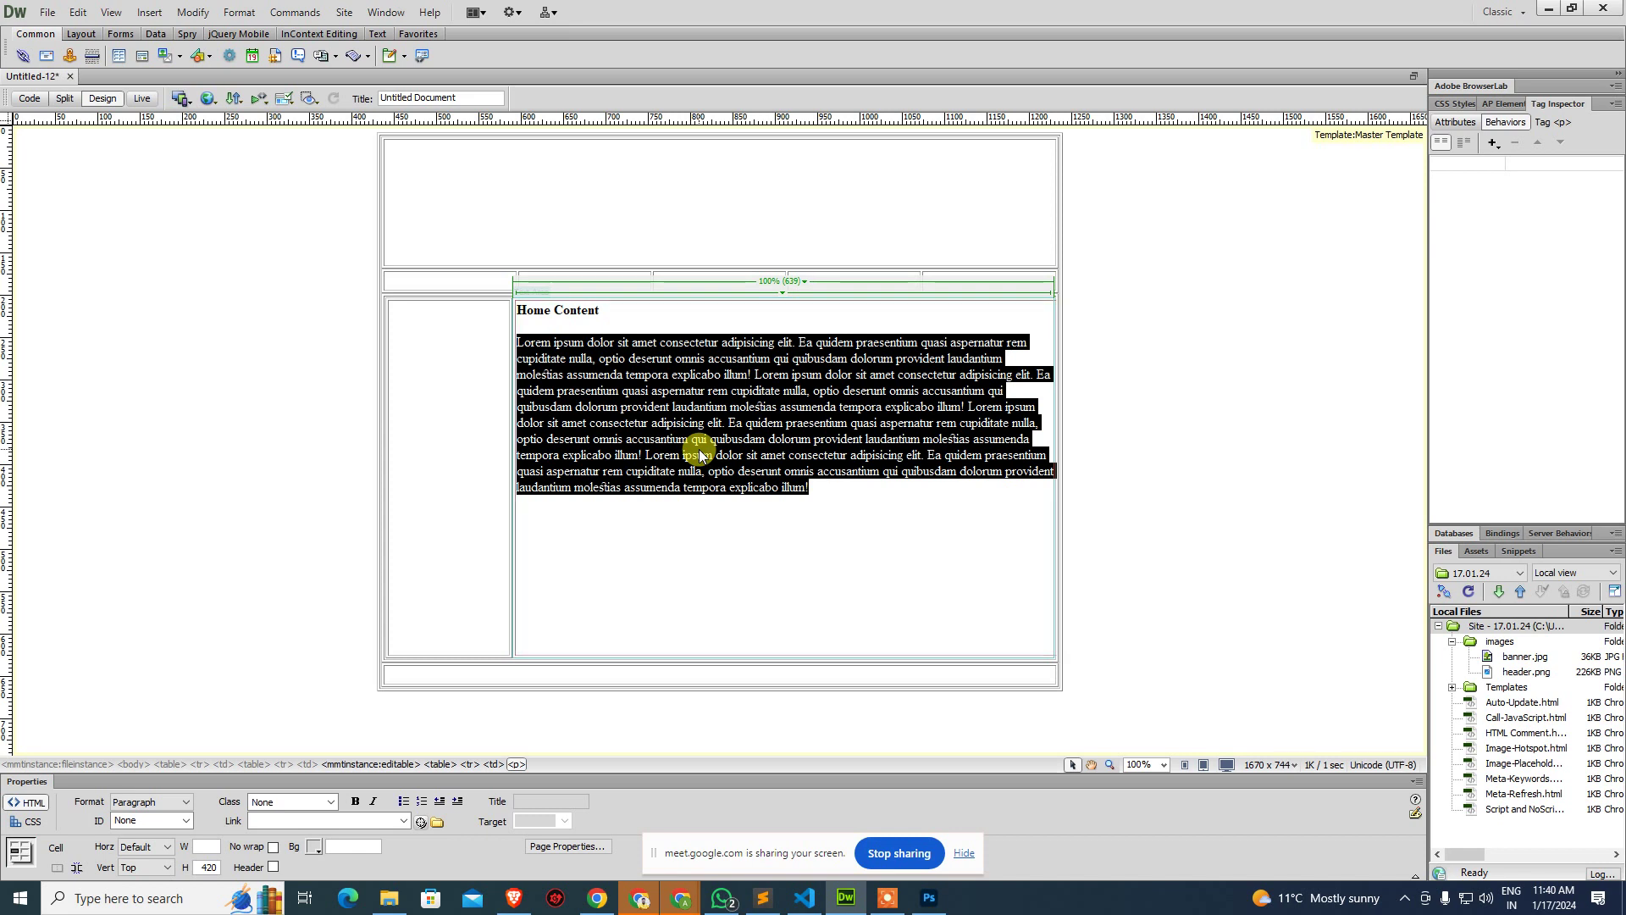
{"action": "key", "text": "ctrl+alt+shift+j"}
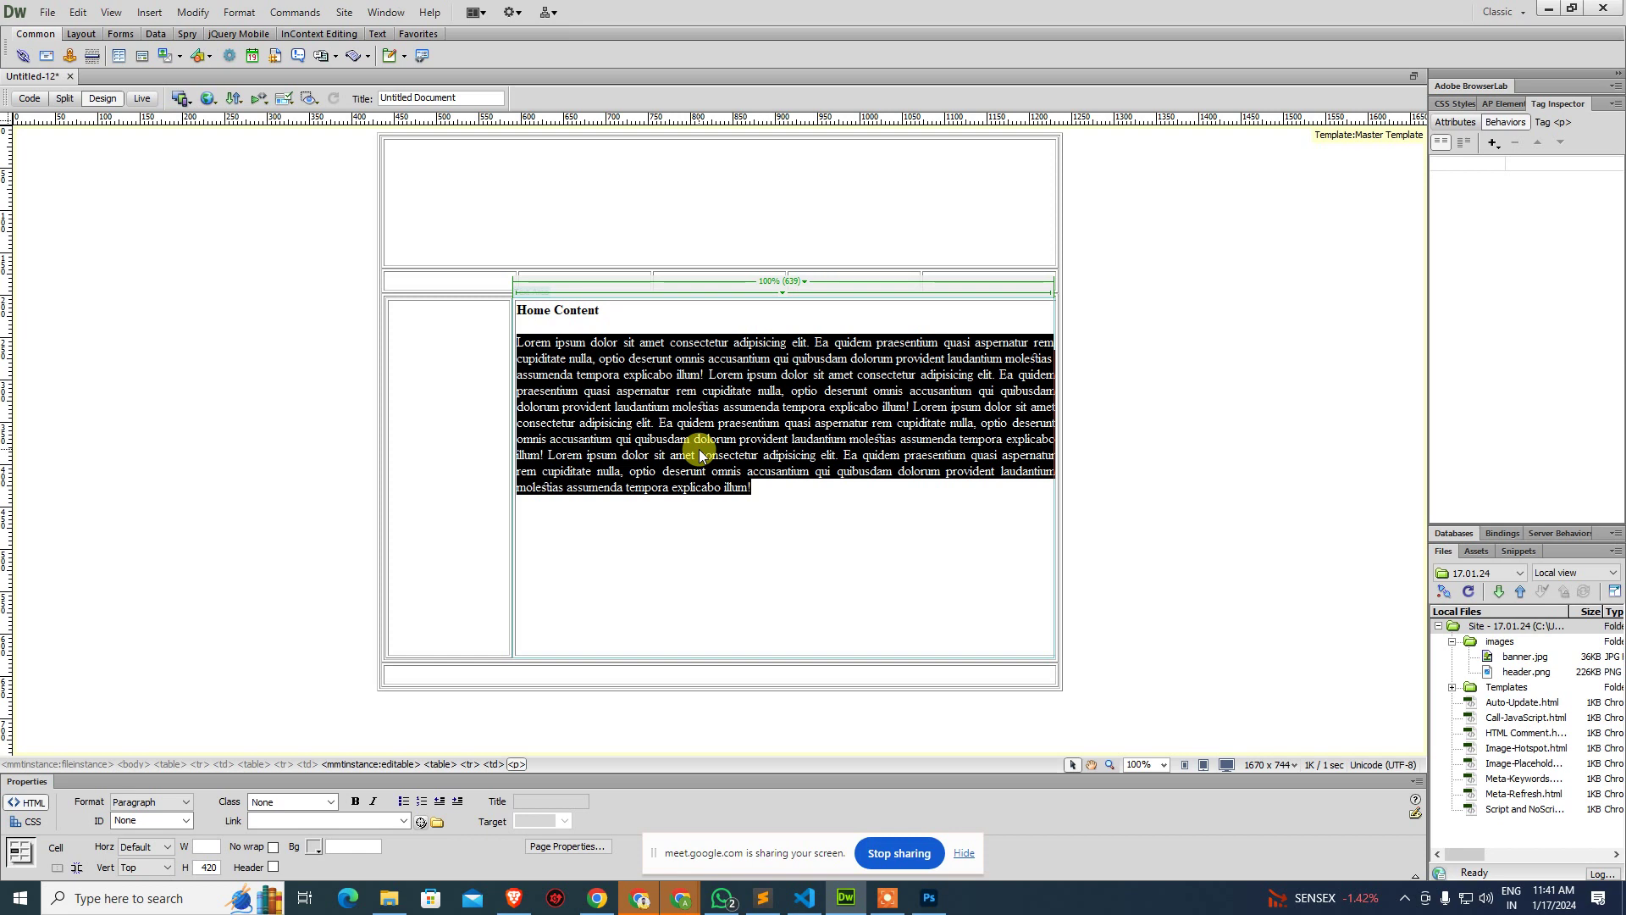
{"action": "left_click", "coordinate": [833, 540]}
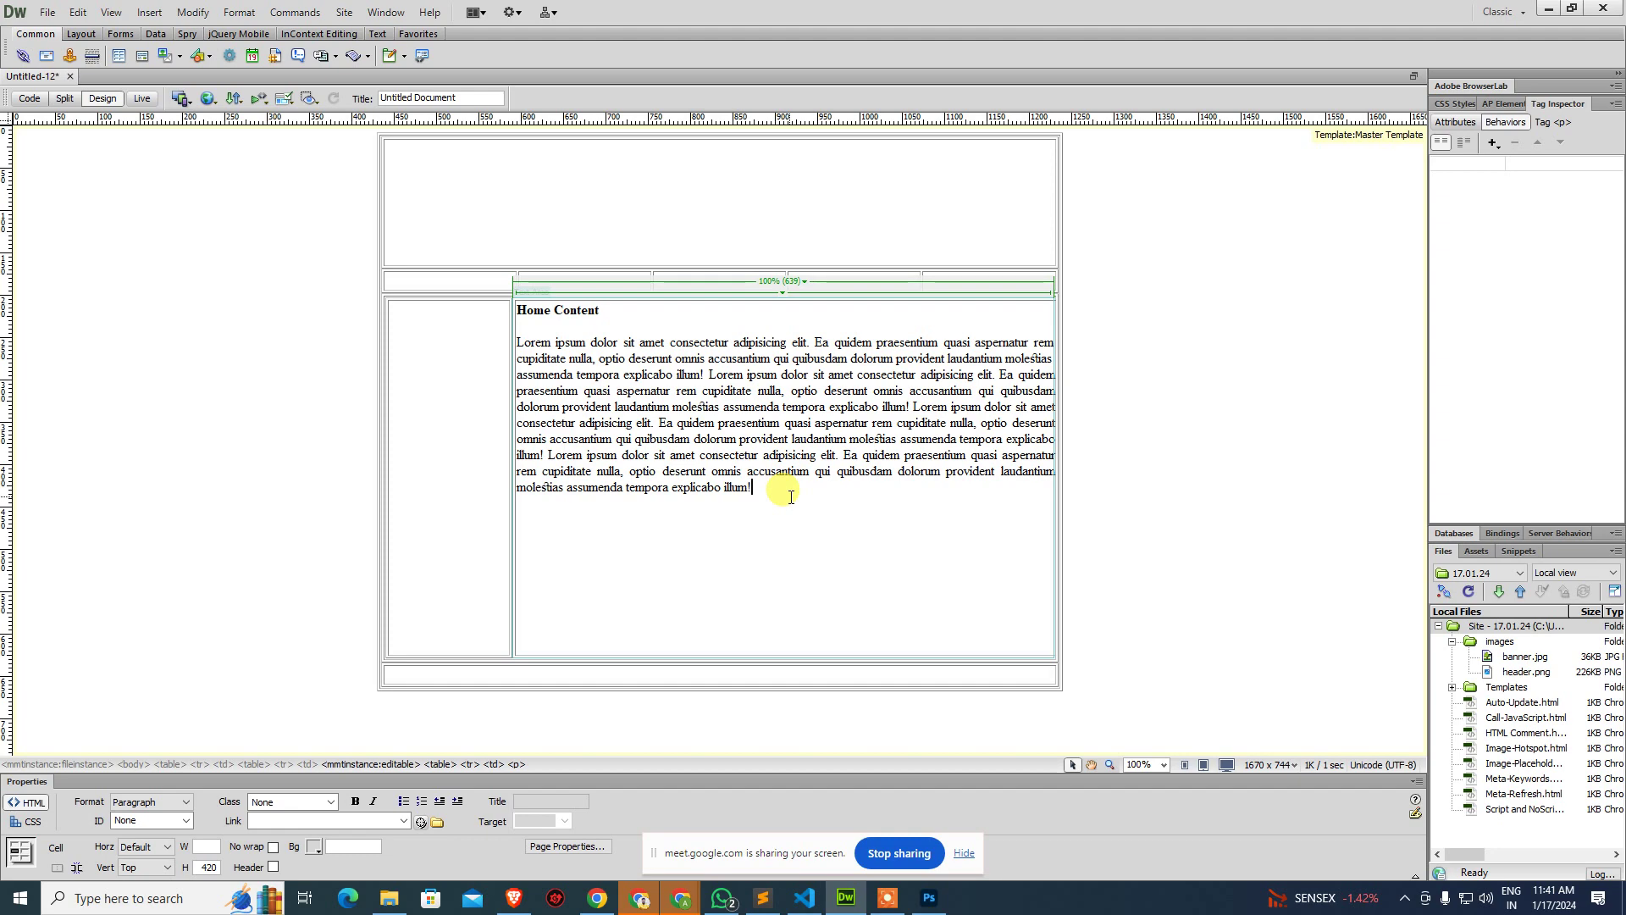
{"action": "triple_click", "coordinate": [758, 491]}
{"action": "left_click_drag", "start_coordinate": [762, 497], "coordinate": [643, 415]}
{"action": "key", "text": "ctrl+alt+i"}
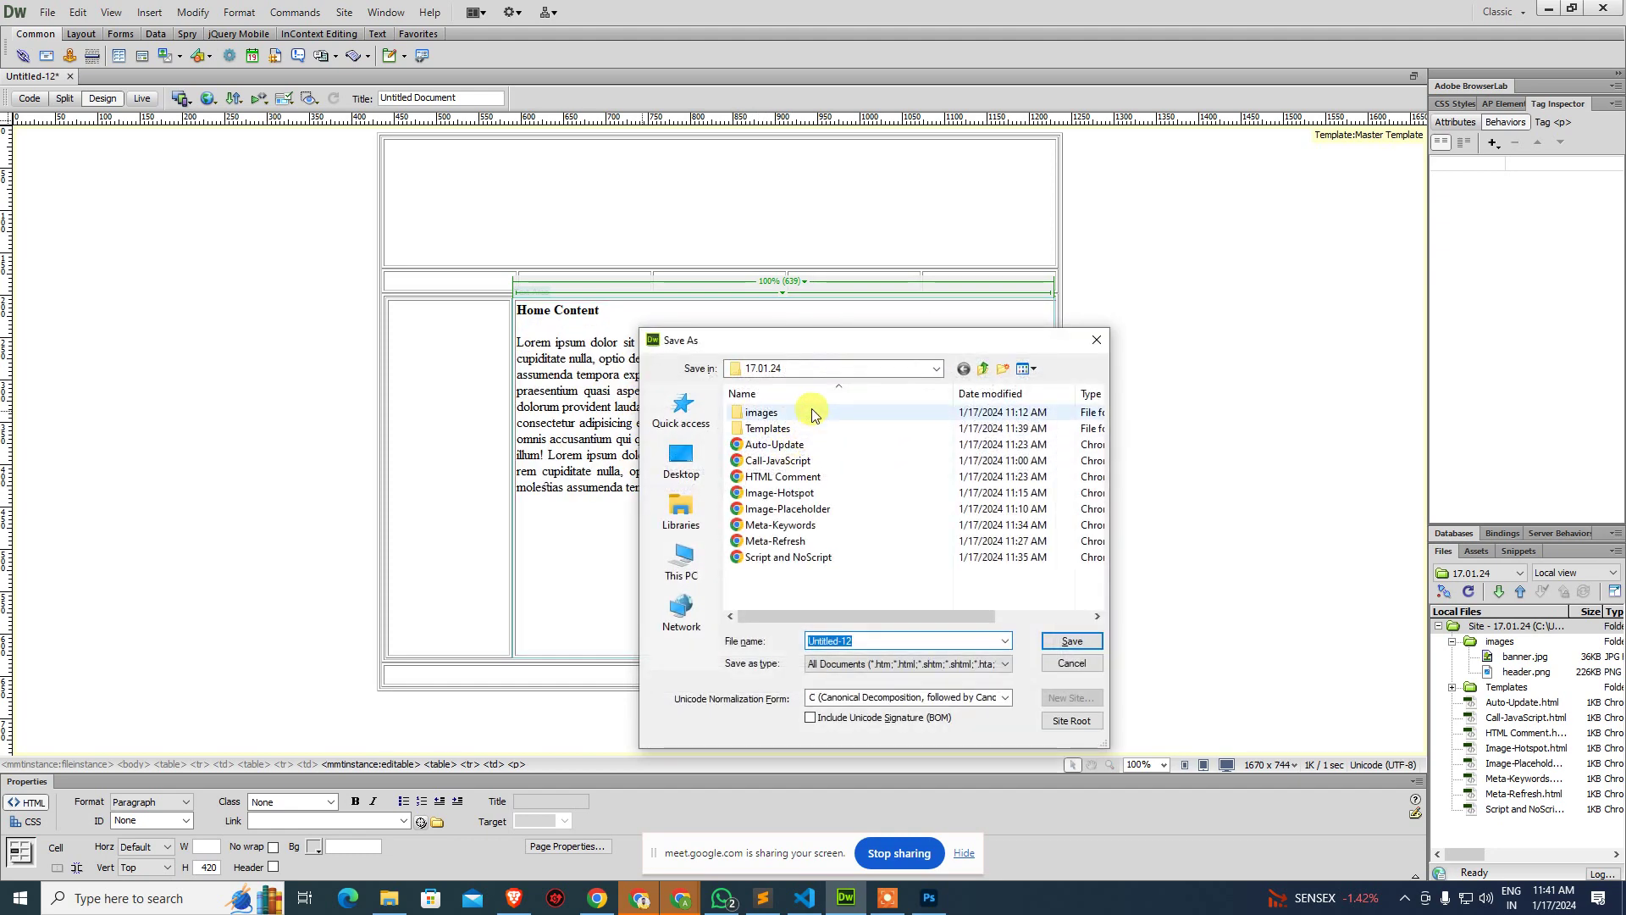
{"action": "key", "text": "Escape"}
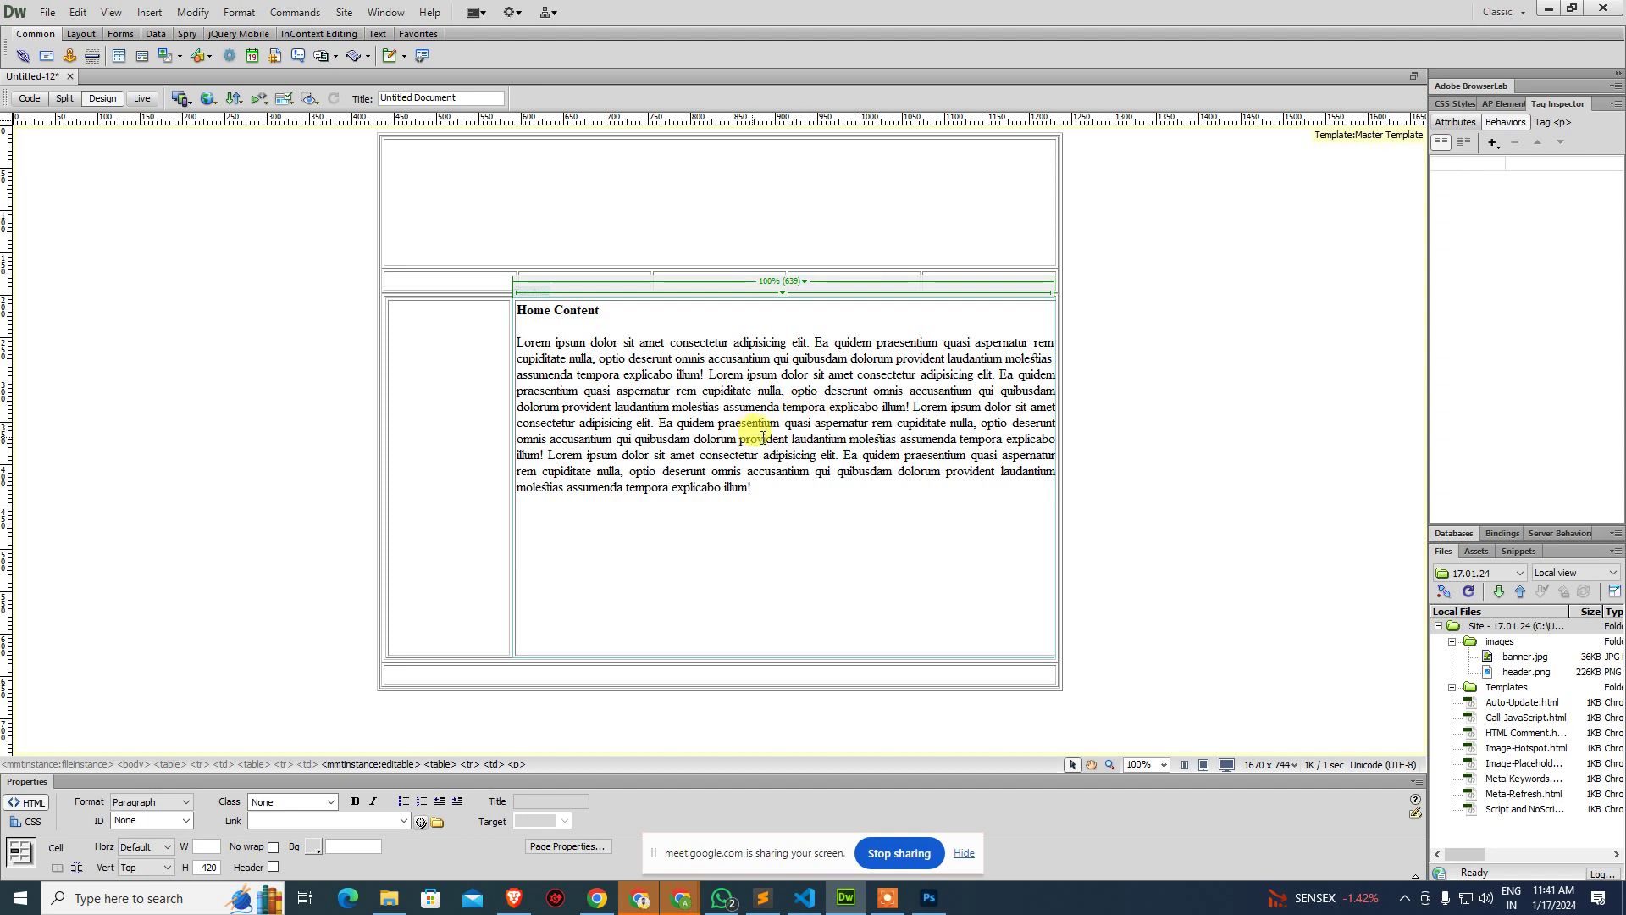
{"action": "left_click_drag", "start_coordinate": [762, 438], "coordinate": [806, 472]}
Save the page as index in the 17.01.24 folder and set its document title to "Welcome Page".
{"action": "key", "text": "ctrl+s"}
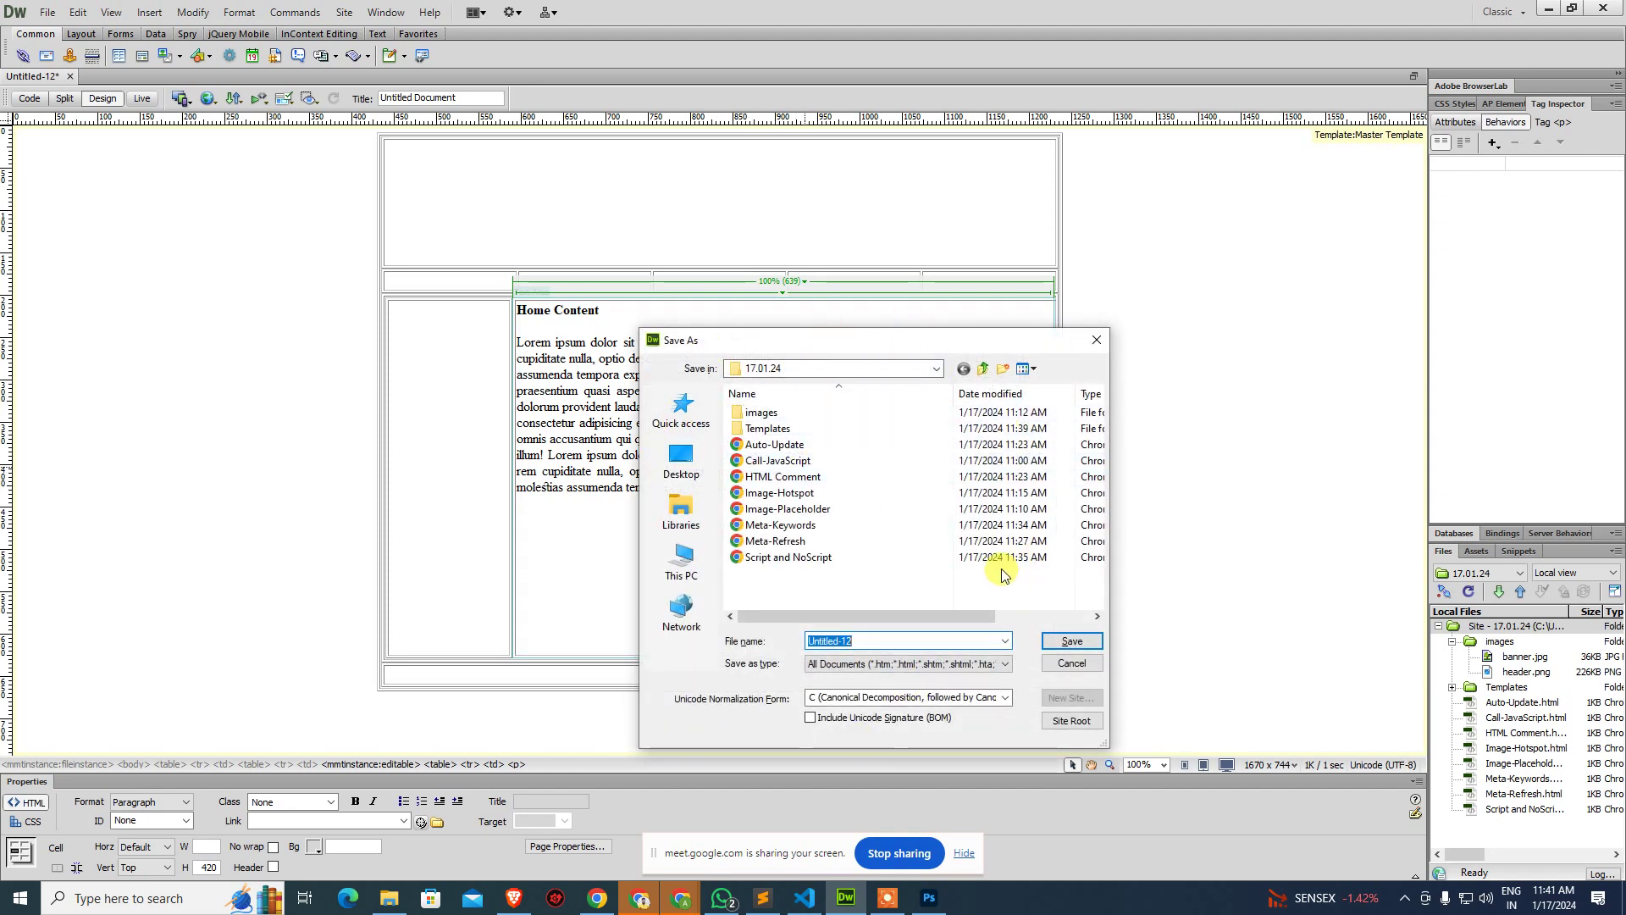
{"action": "type", "text": "index"}
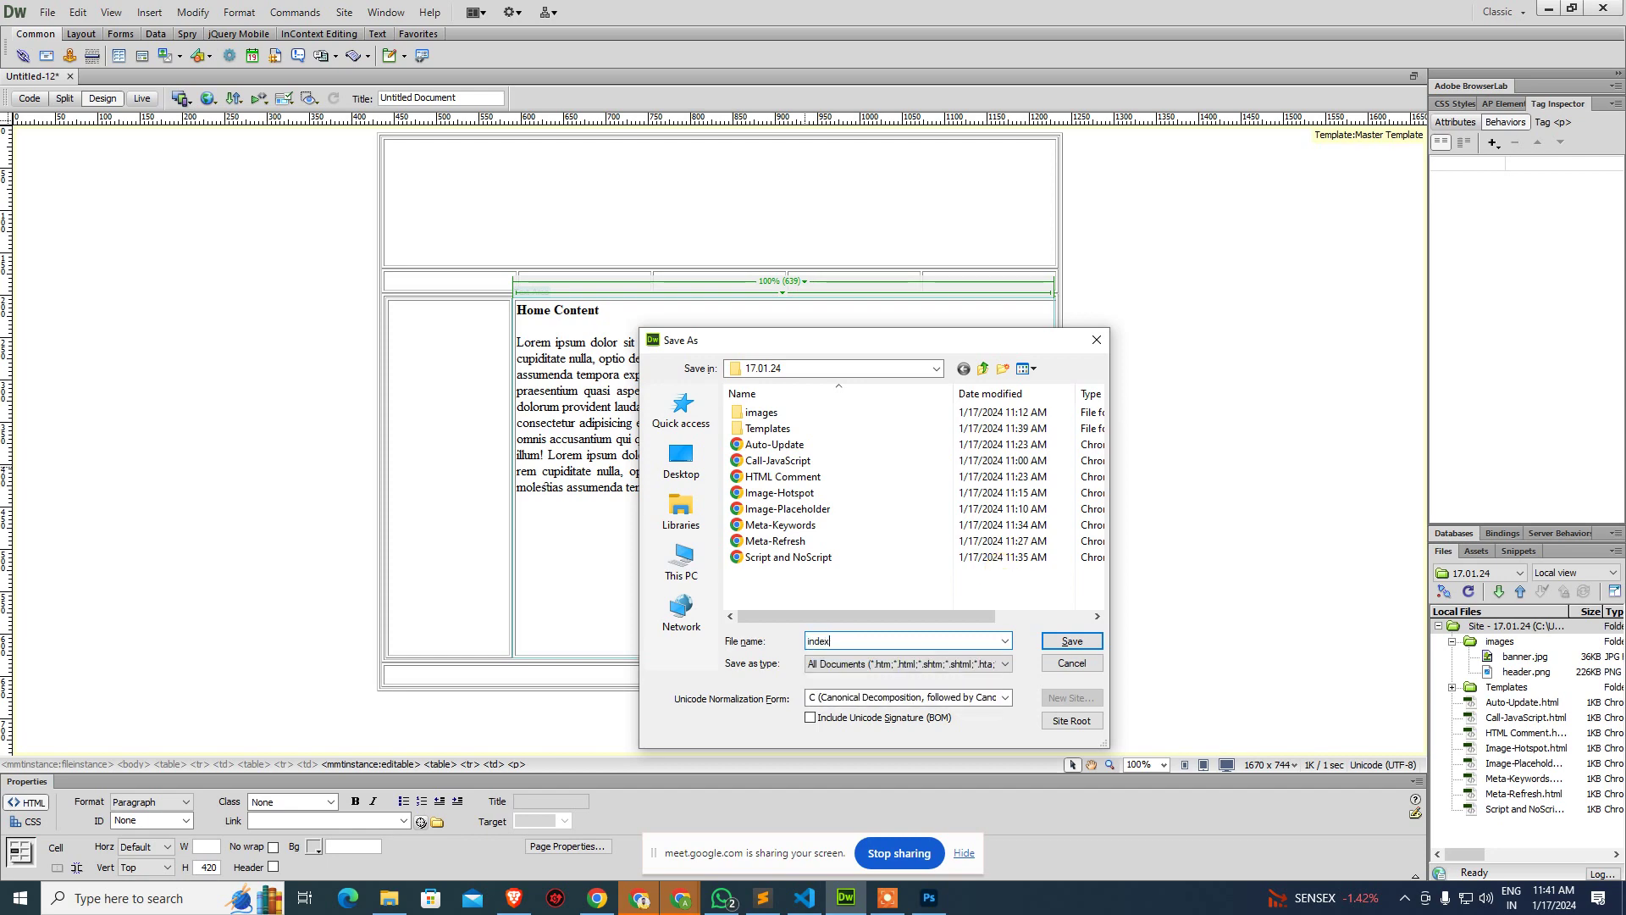
{"action": "key", "text": "Return"}
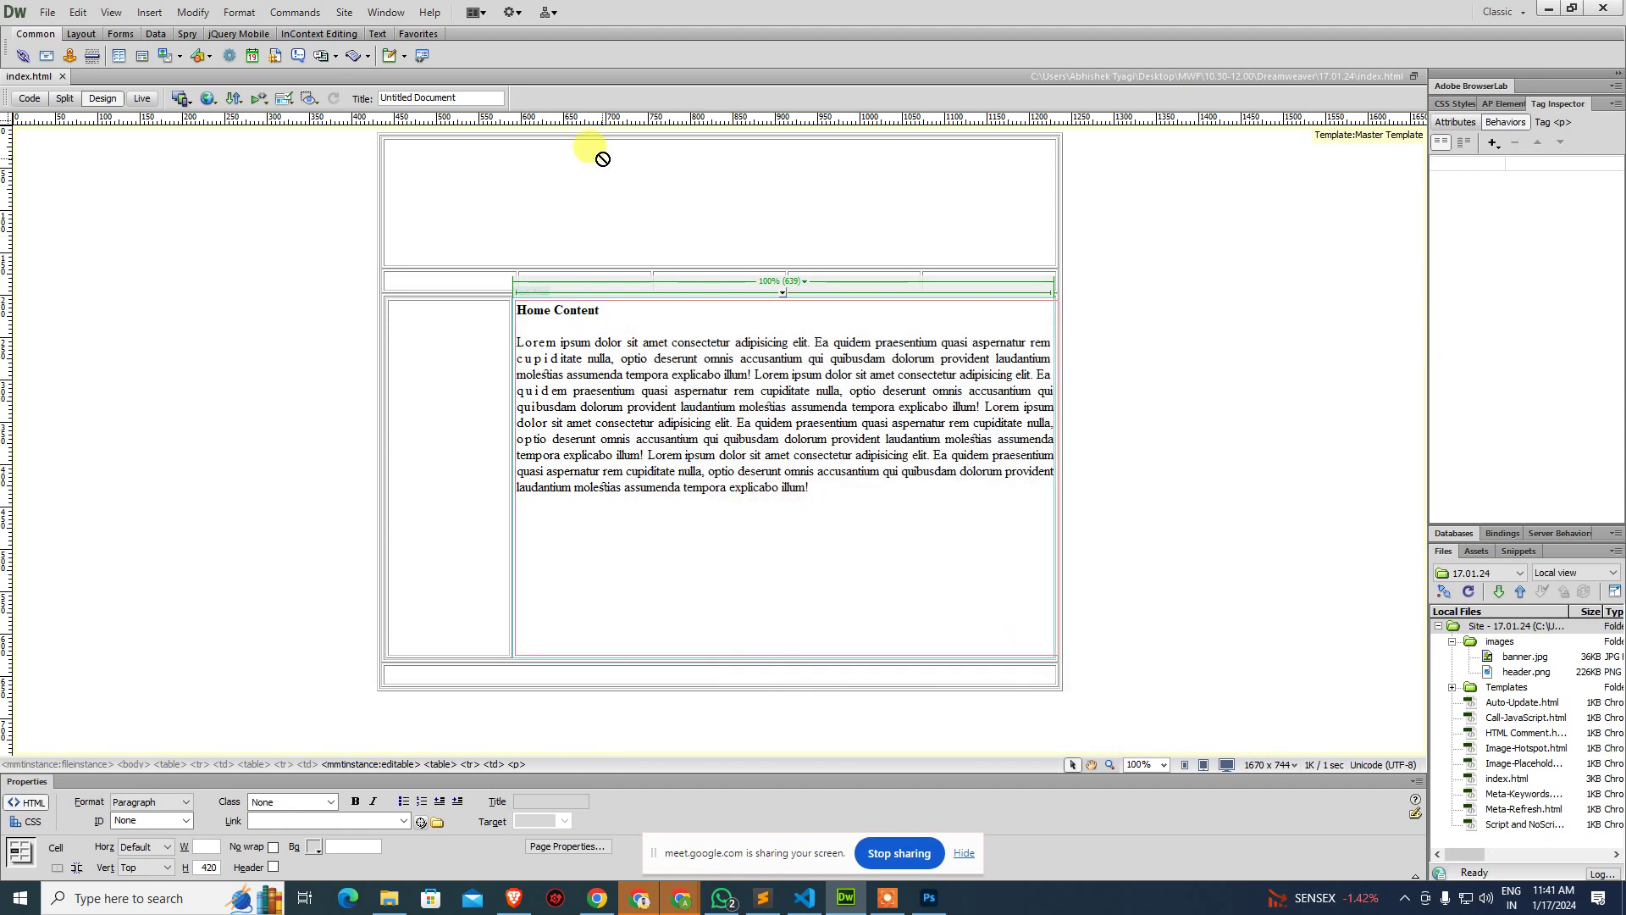
{"action": "left_click", "coordinate": [473, 97]}
{"action": "type", "text": "Welcome Page"}
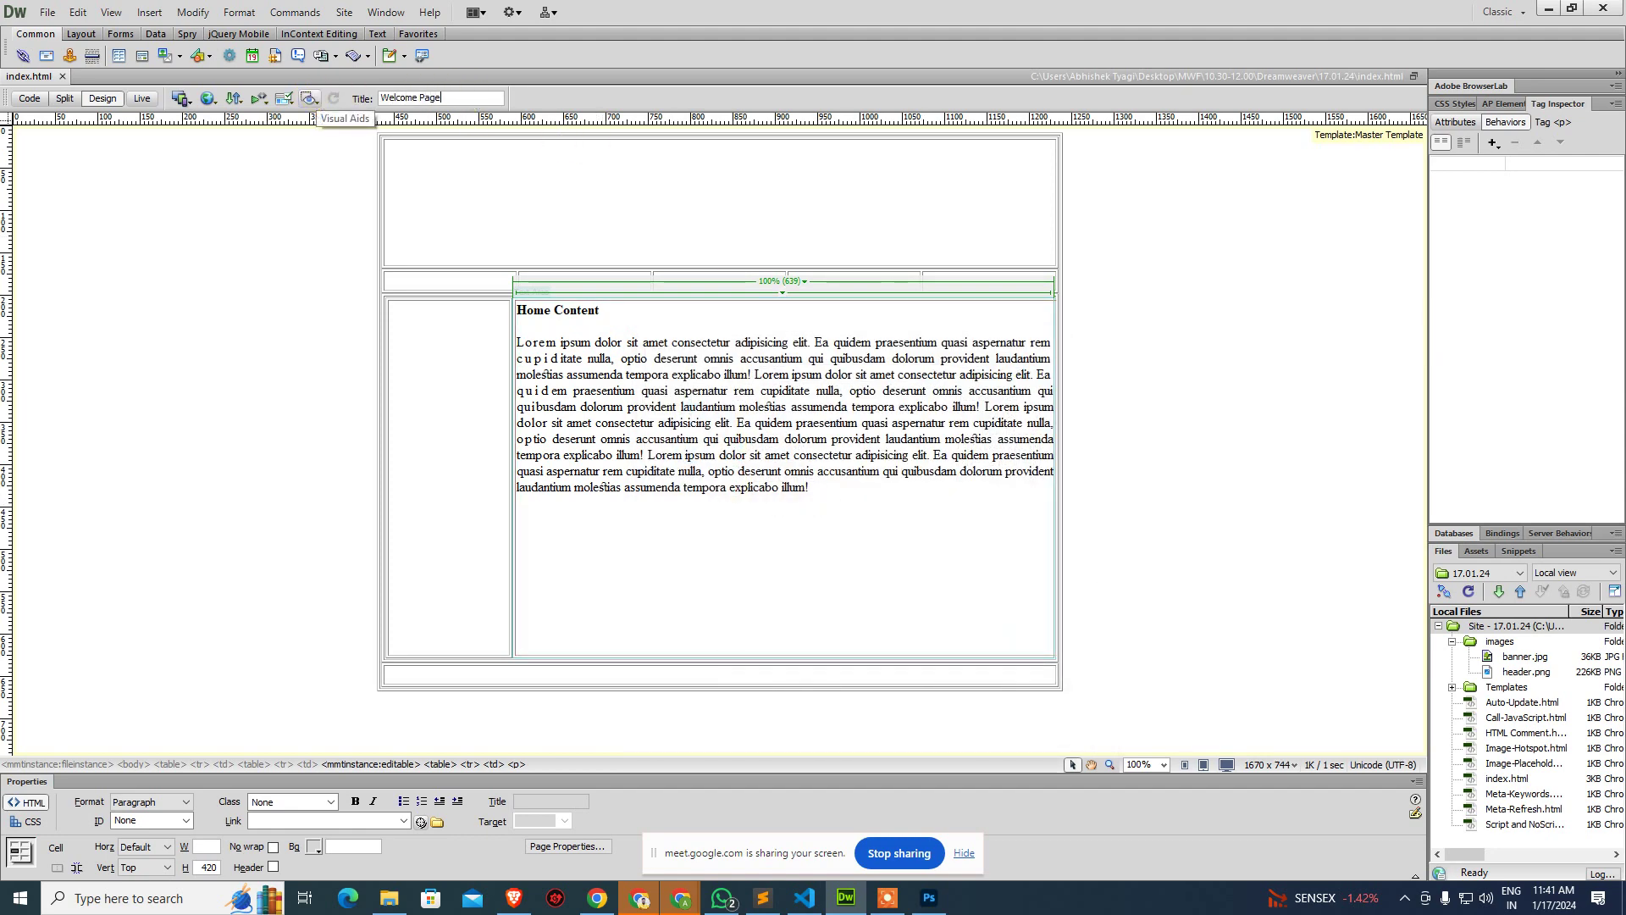
{"action": "left_click", "coordinate": [313, 98]}
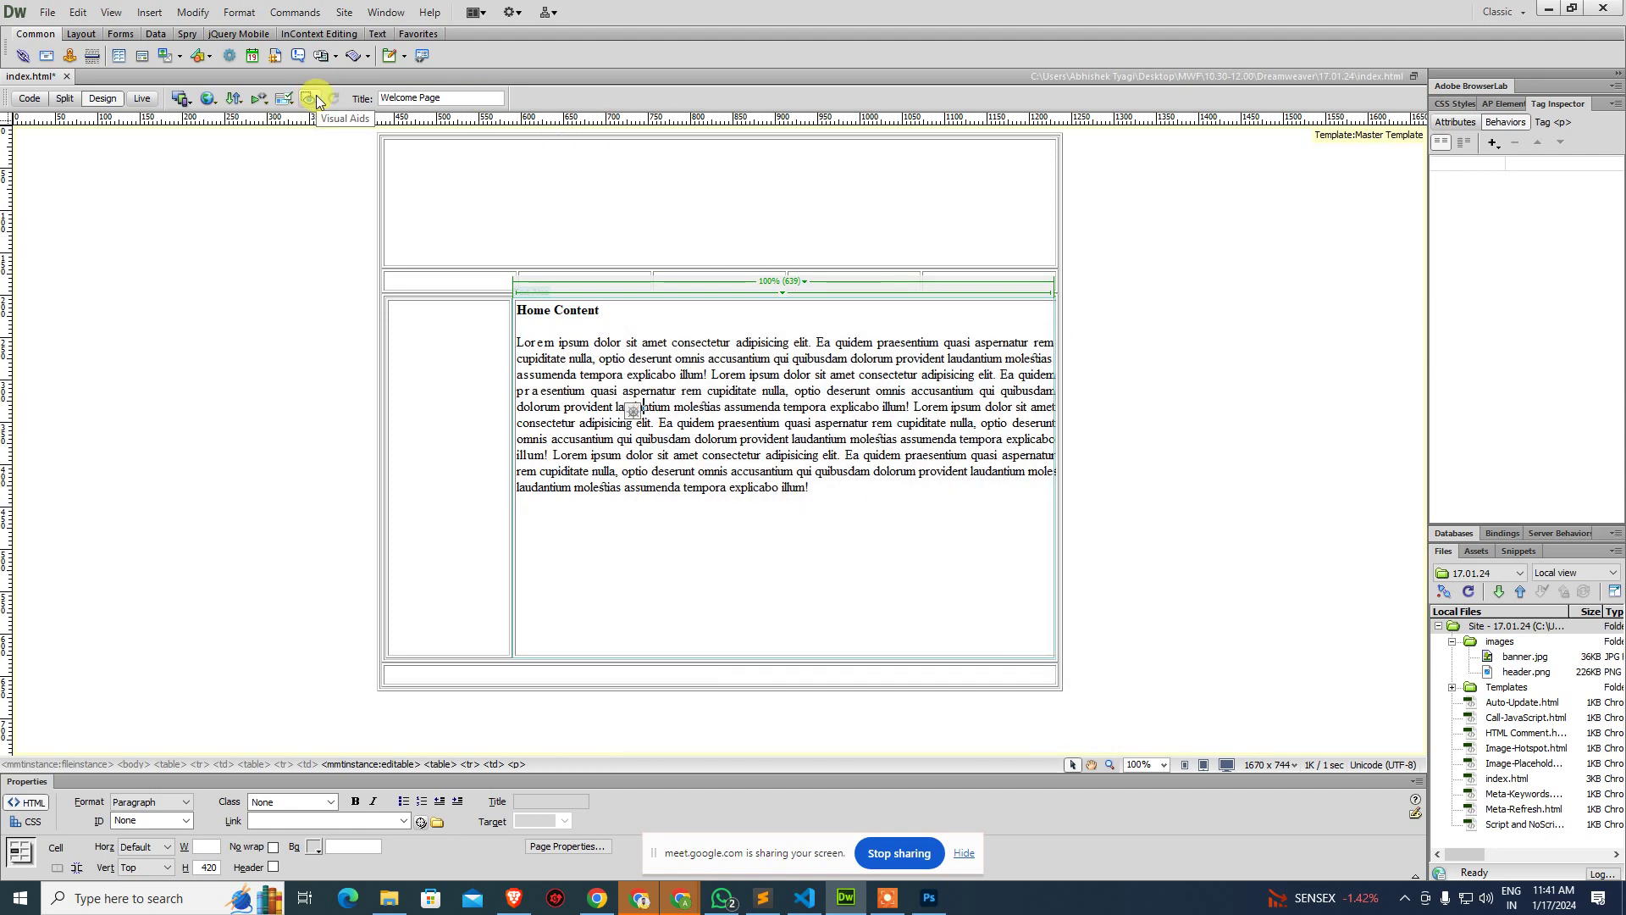
Save the index page and store a copy of it as services in the 17.01.24 folder.
{"action": "key", "text": "ctrl+shift+s"}
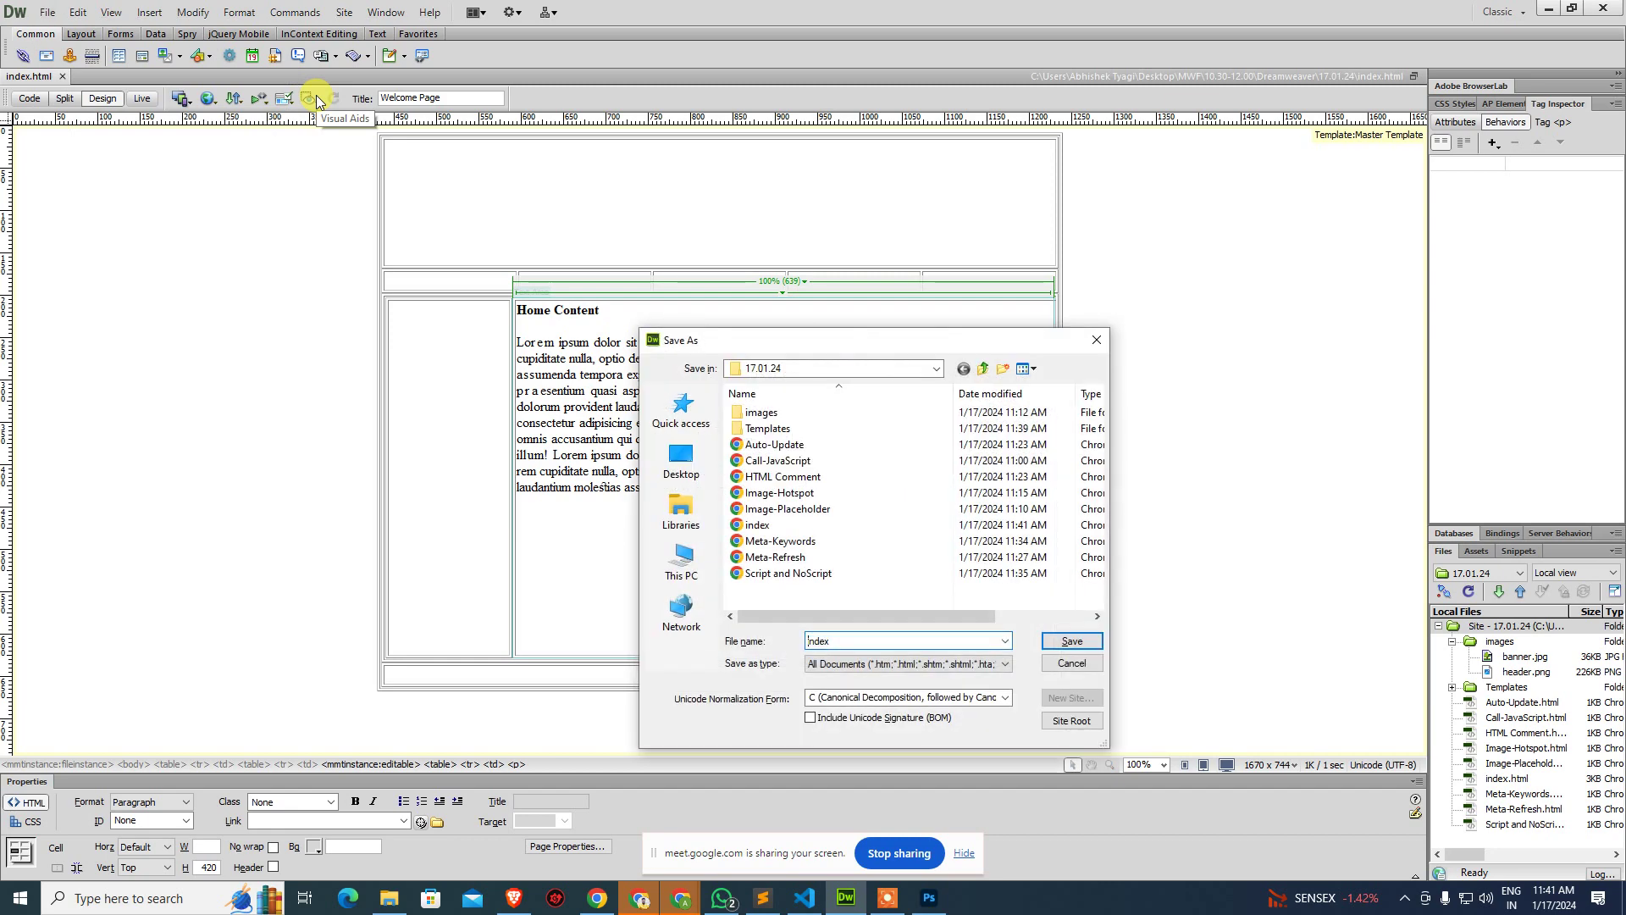
{"action": "type", "text": "services"}
{"action": "key", "text": "Return"}
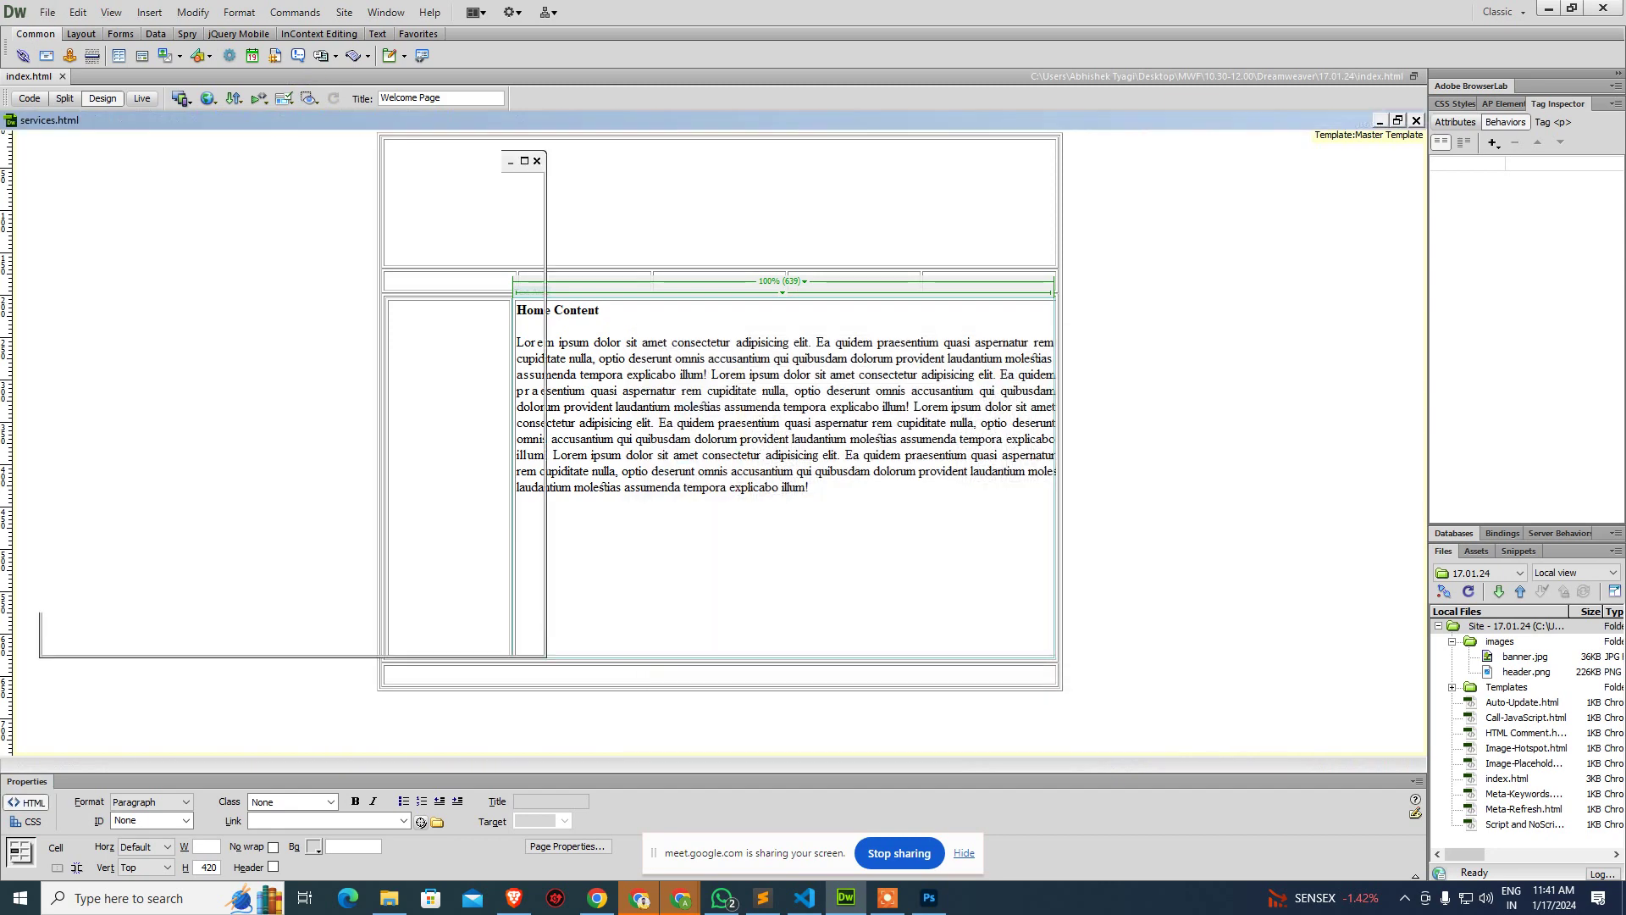
Change the heading of the services page to "Services Content" and its document title to "Services Page".
{"action": "double_click", "coordinate": [531, 310]}
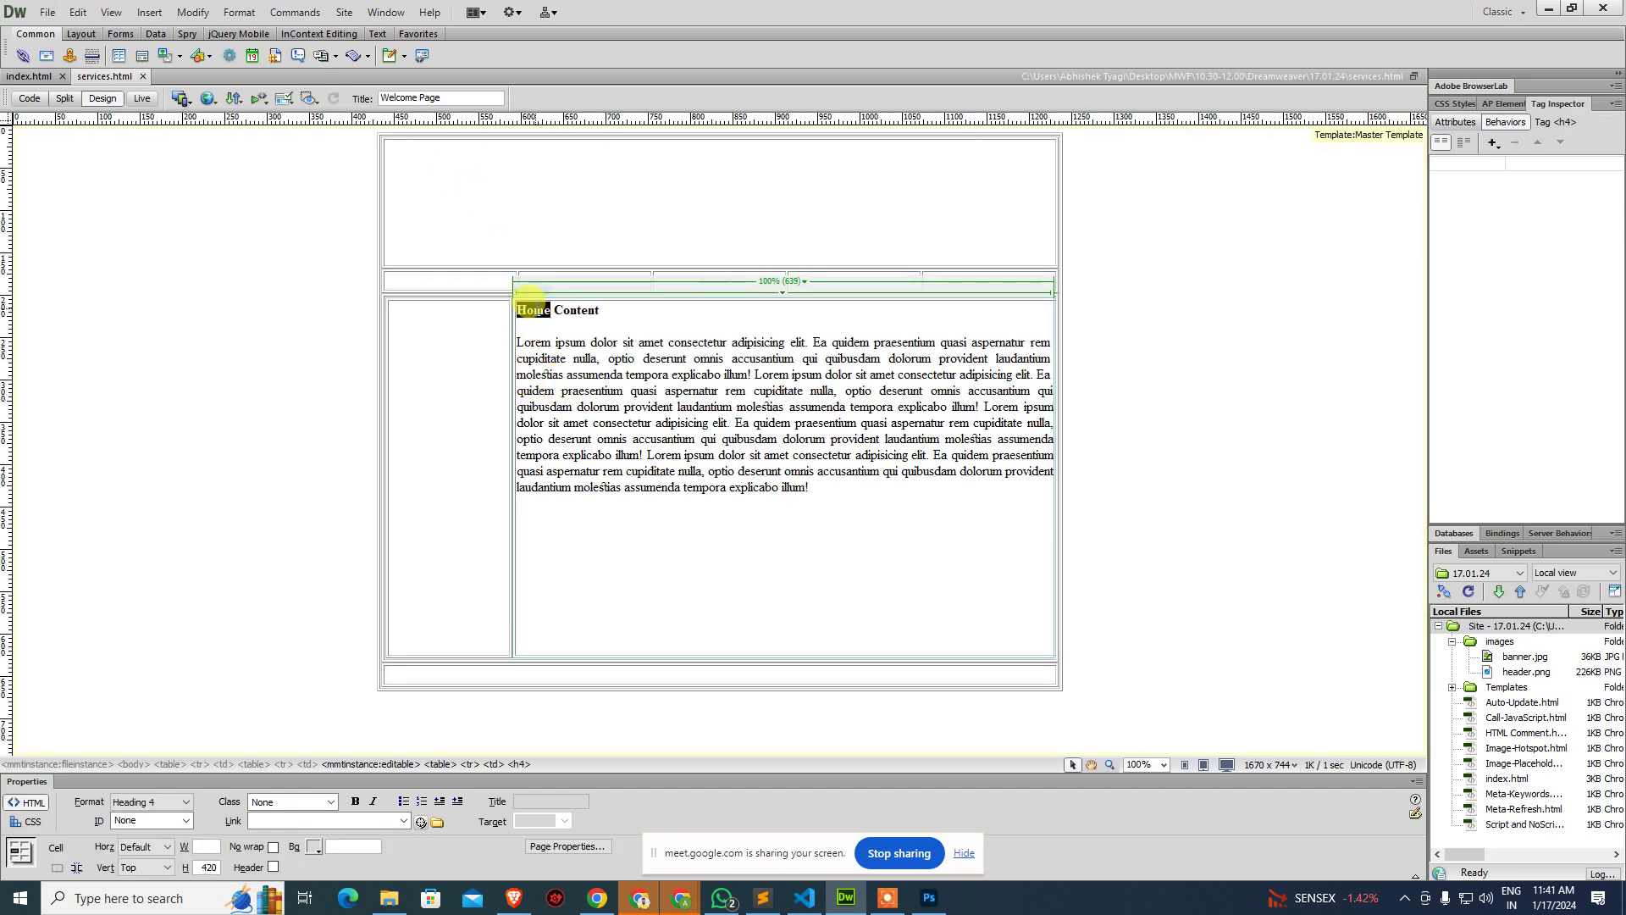
{"action": "type", "text": "Services"}
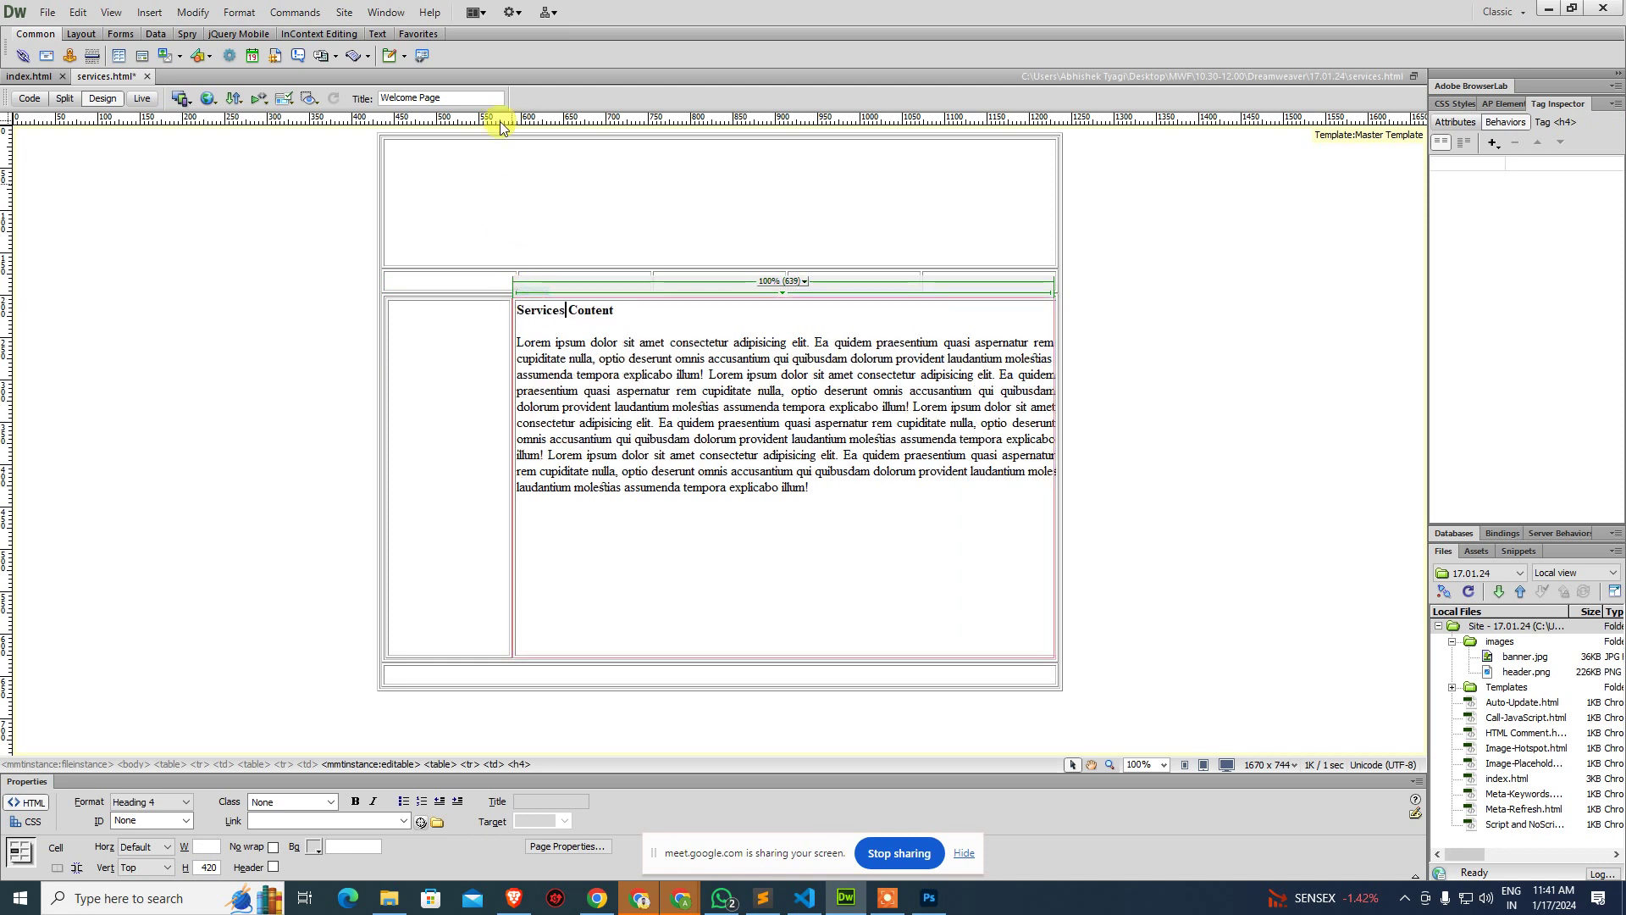
{"action": "type", "text": "Se"}
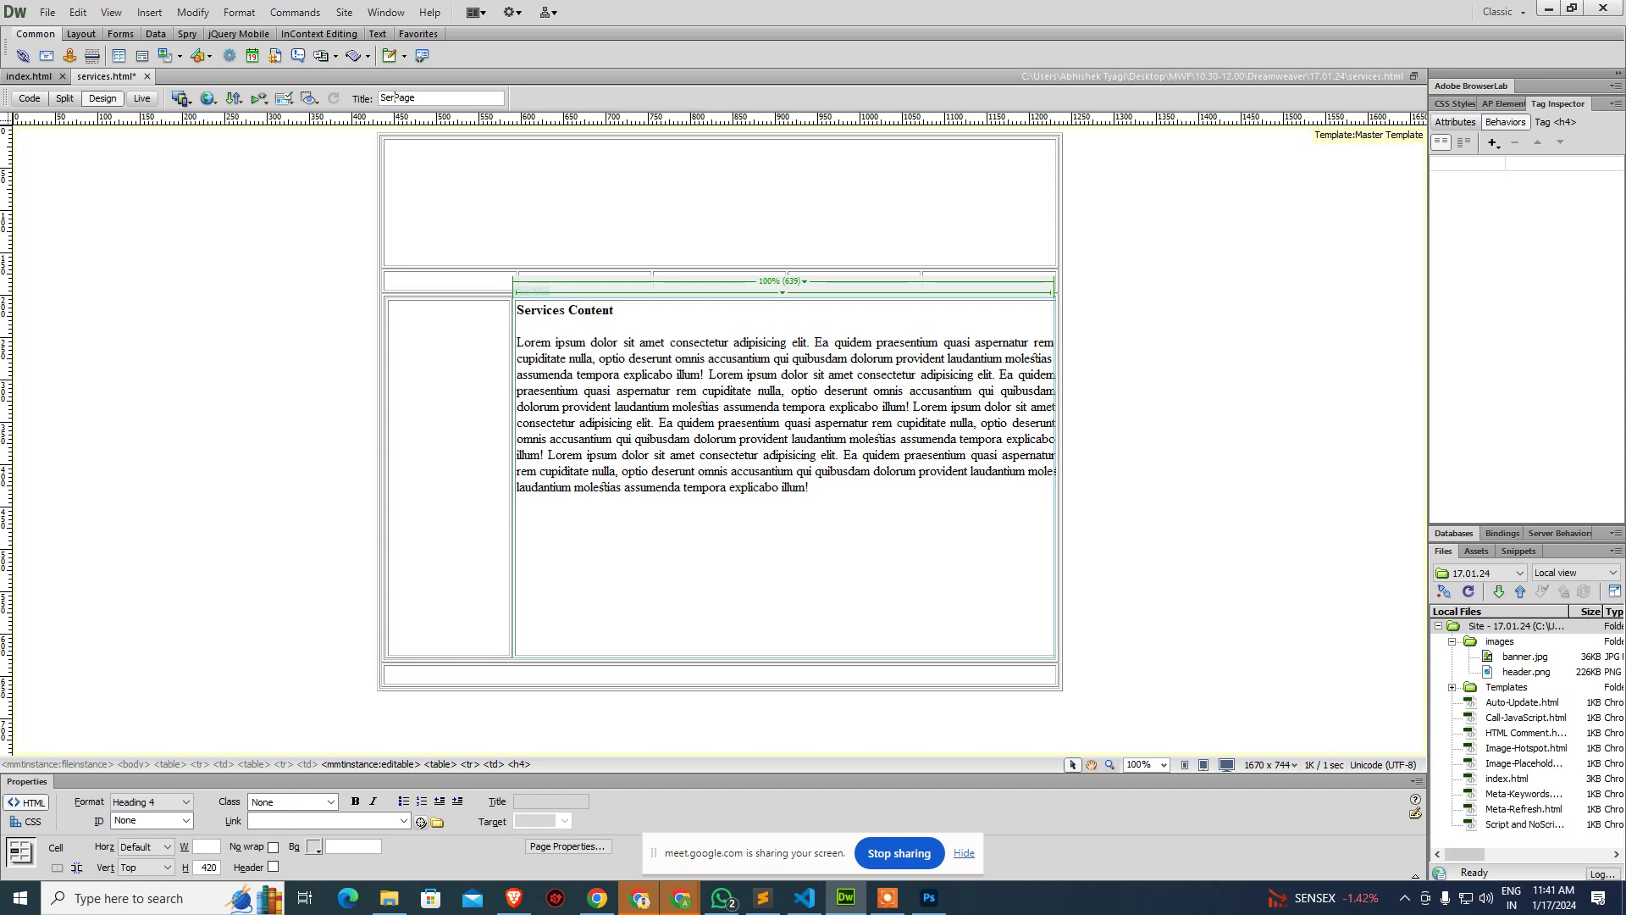
Save the services page and store a copy of it as about in the 17.01.24 folder.
{"action": "key", "text": "alt+f"}
{"action": "type", "text": "a"}
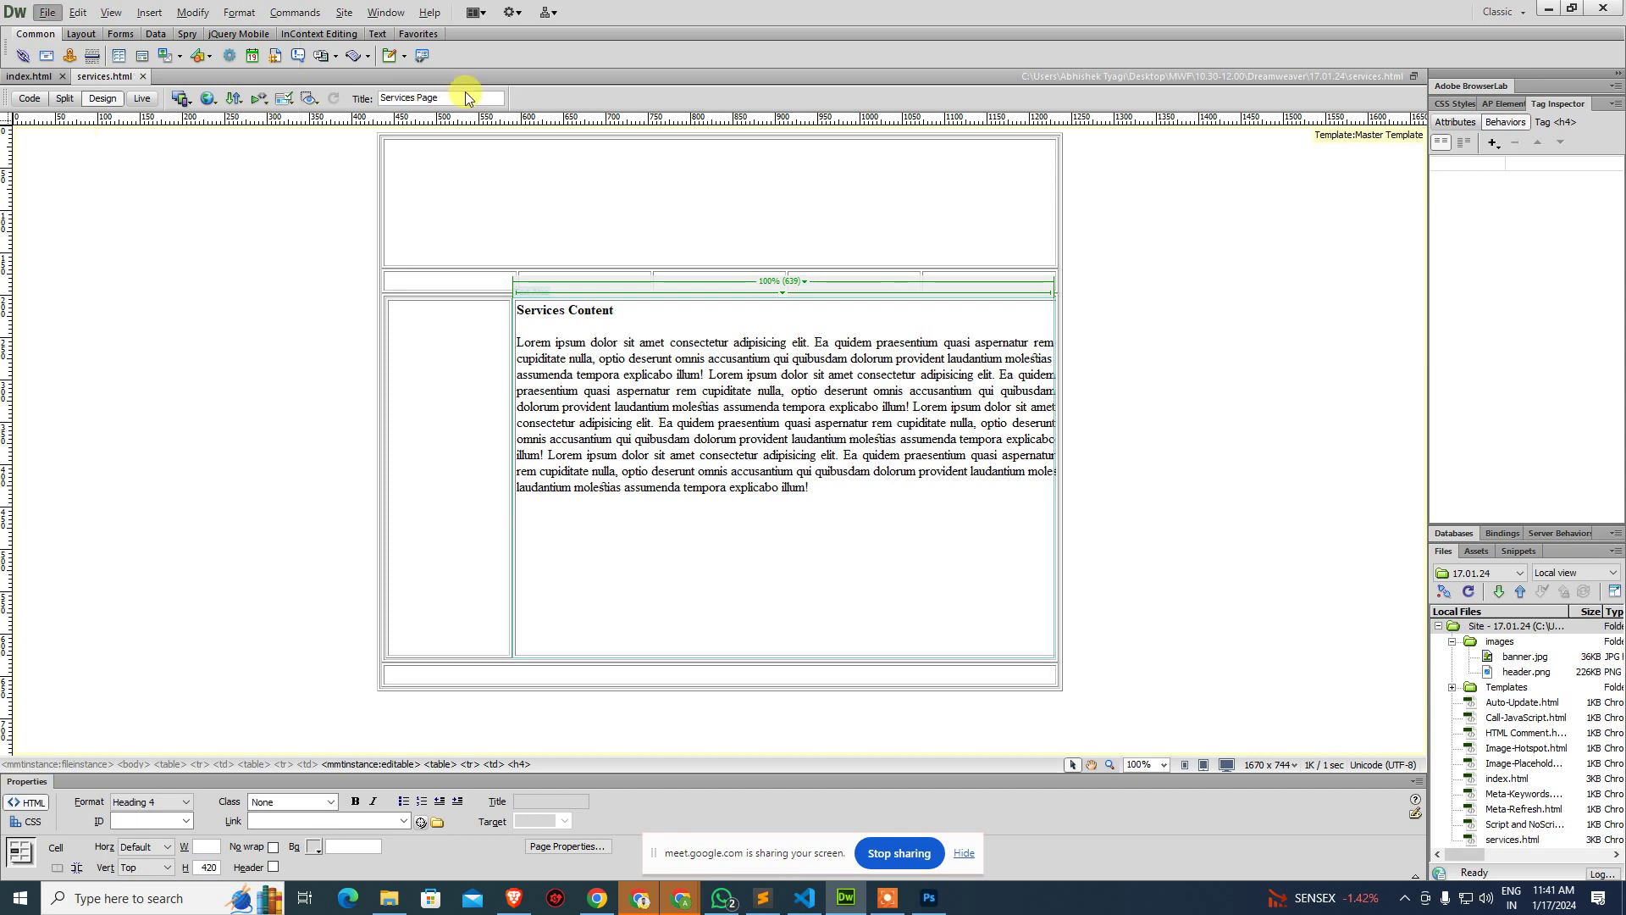
{"action": "type", "text": "about"}
{"action": "key", "text": "Return"}
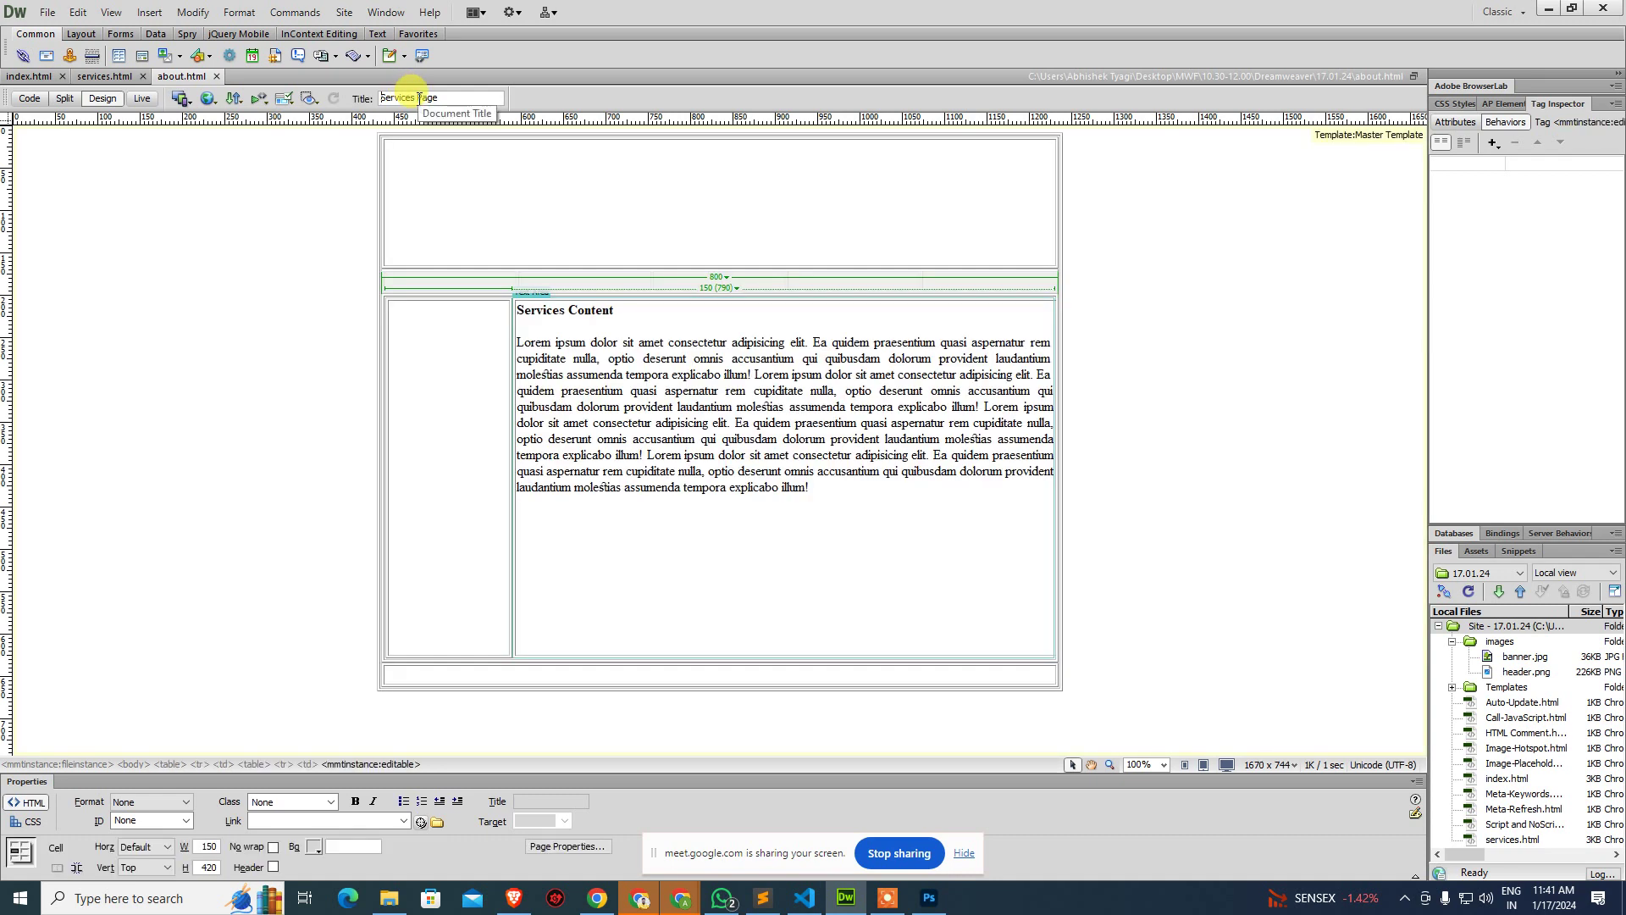
Set the about page's document title to "About Us Page" and its heading to "About Us Content", and save it.
{"action": "type", "text": "About Us"}
{"action": "double_click", "coordinate": [539, 310]}
{"action": "type", "text": "A"}
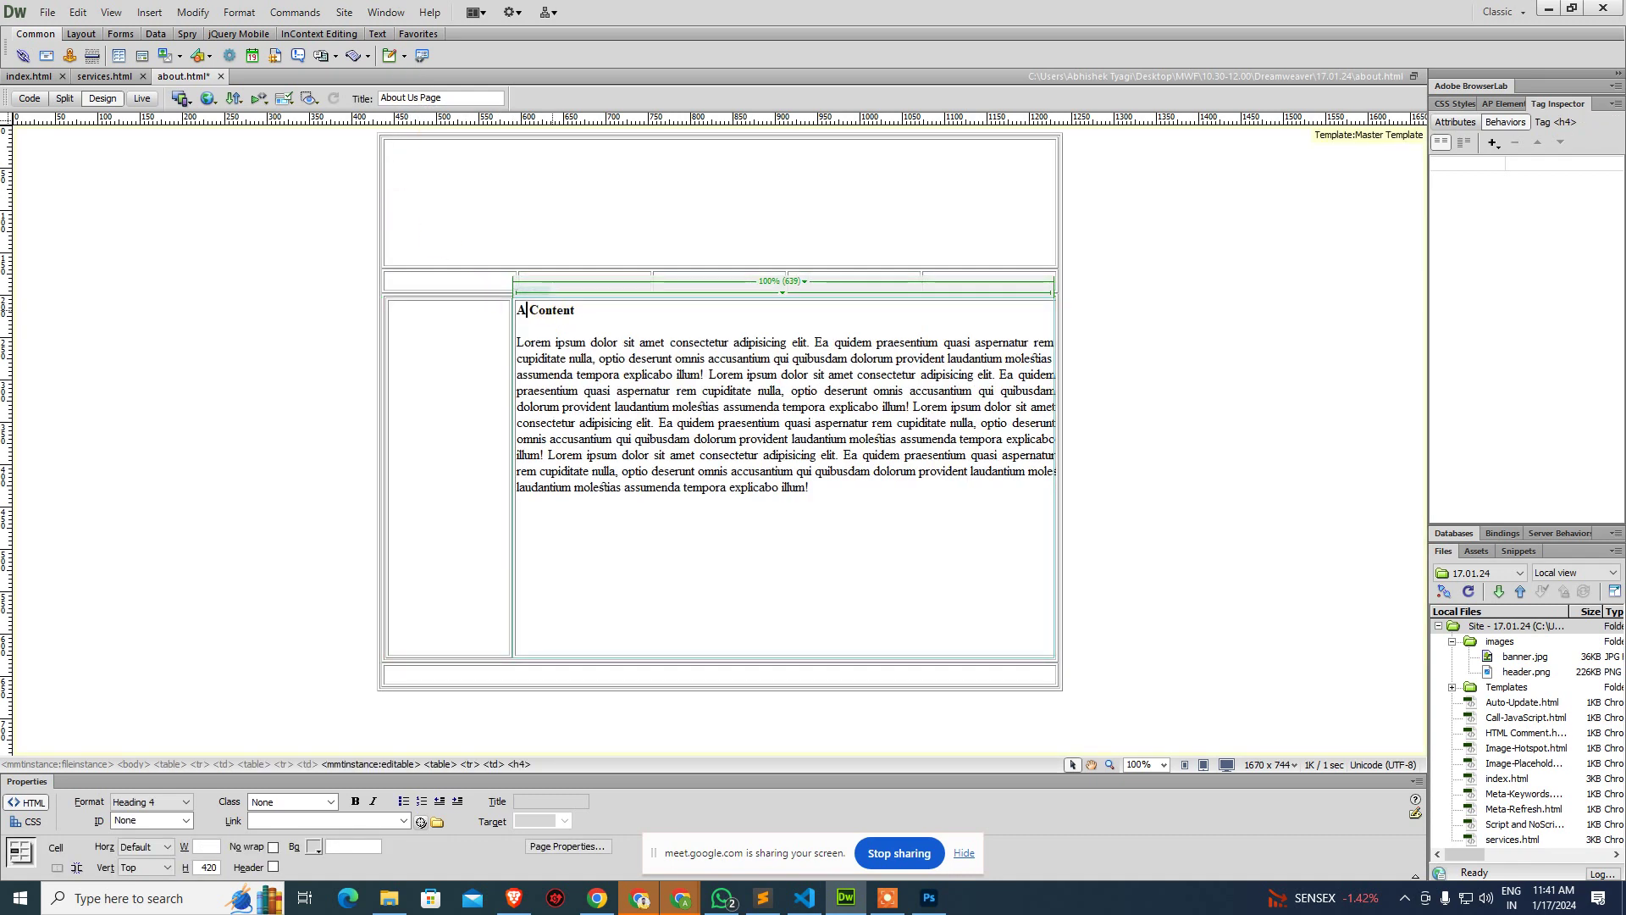
{"action": "type", "text": "bout Us"}
{"action": "key", "text": "ctrl+s"}
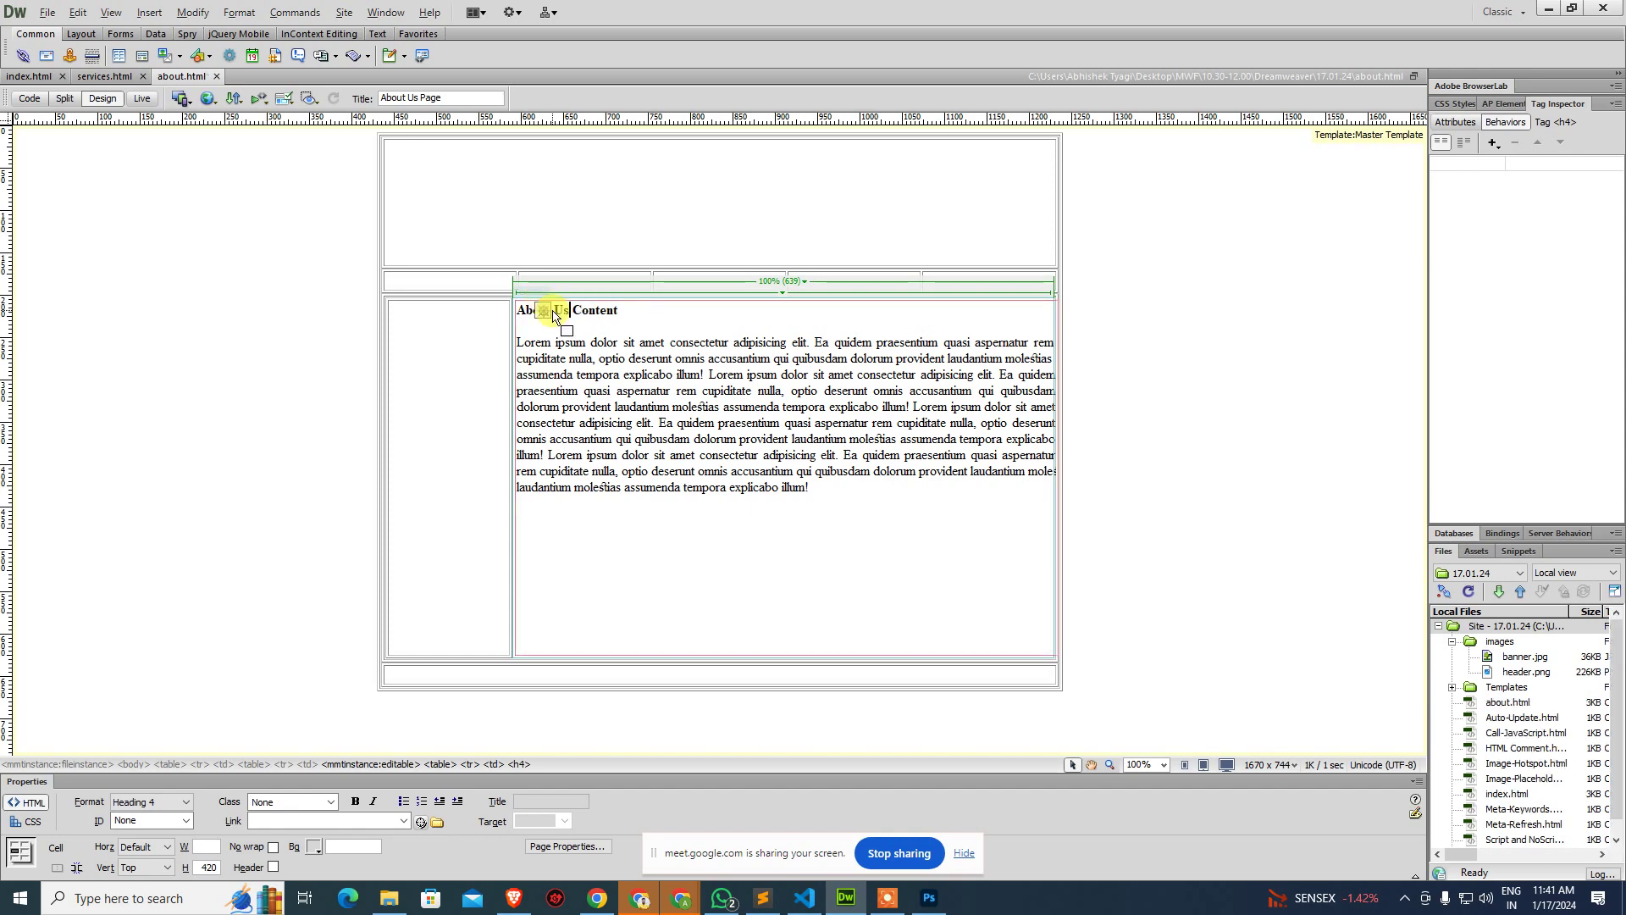
Save a copy of the about page as portfolio in the 17.01.24 folder.
{"action": "key", "text": "ctrl+shift+s"}
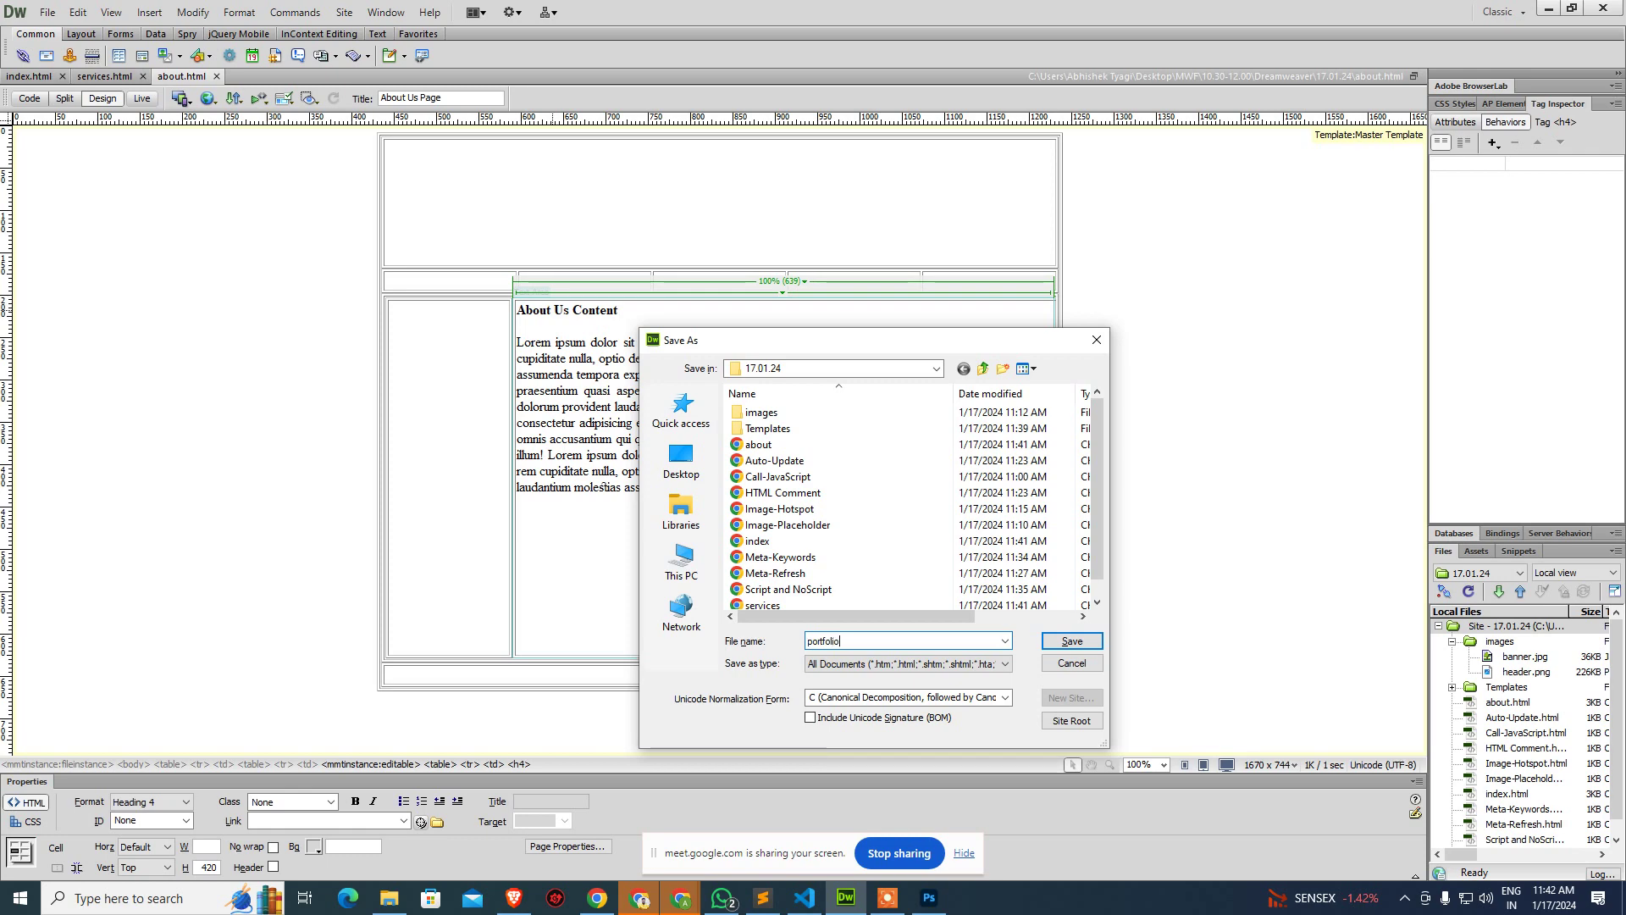
{"action": "key", "text": "Return"}
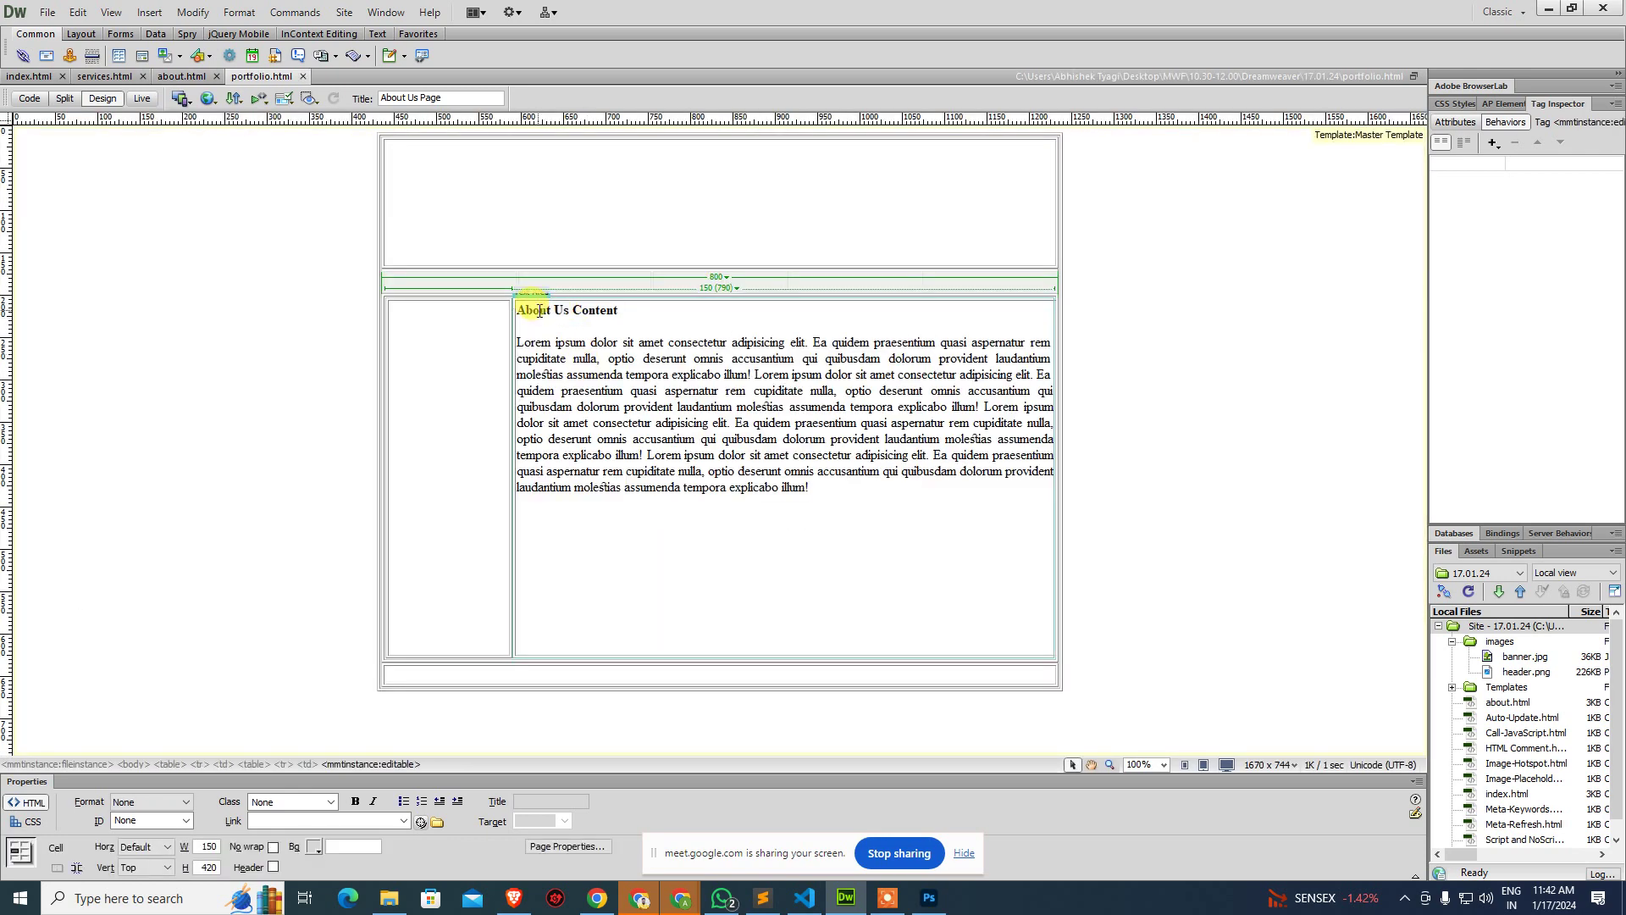
Change the portfolio page's heading to "Portfolio Content" and its document title to "Portfolio Page", and save it.
{"action": "mouse_move", "coordinate": [539, 312]}
{"action": "left_mouse_down"}
{"action": "mouse_move", "coordinate": [525, 311]}
{"action": "mouse_move", "coordinate": [540, 317]}
{"action": "left_mouse_up"}
{"action": "type", "text": "Portfolio"}
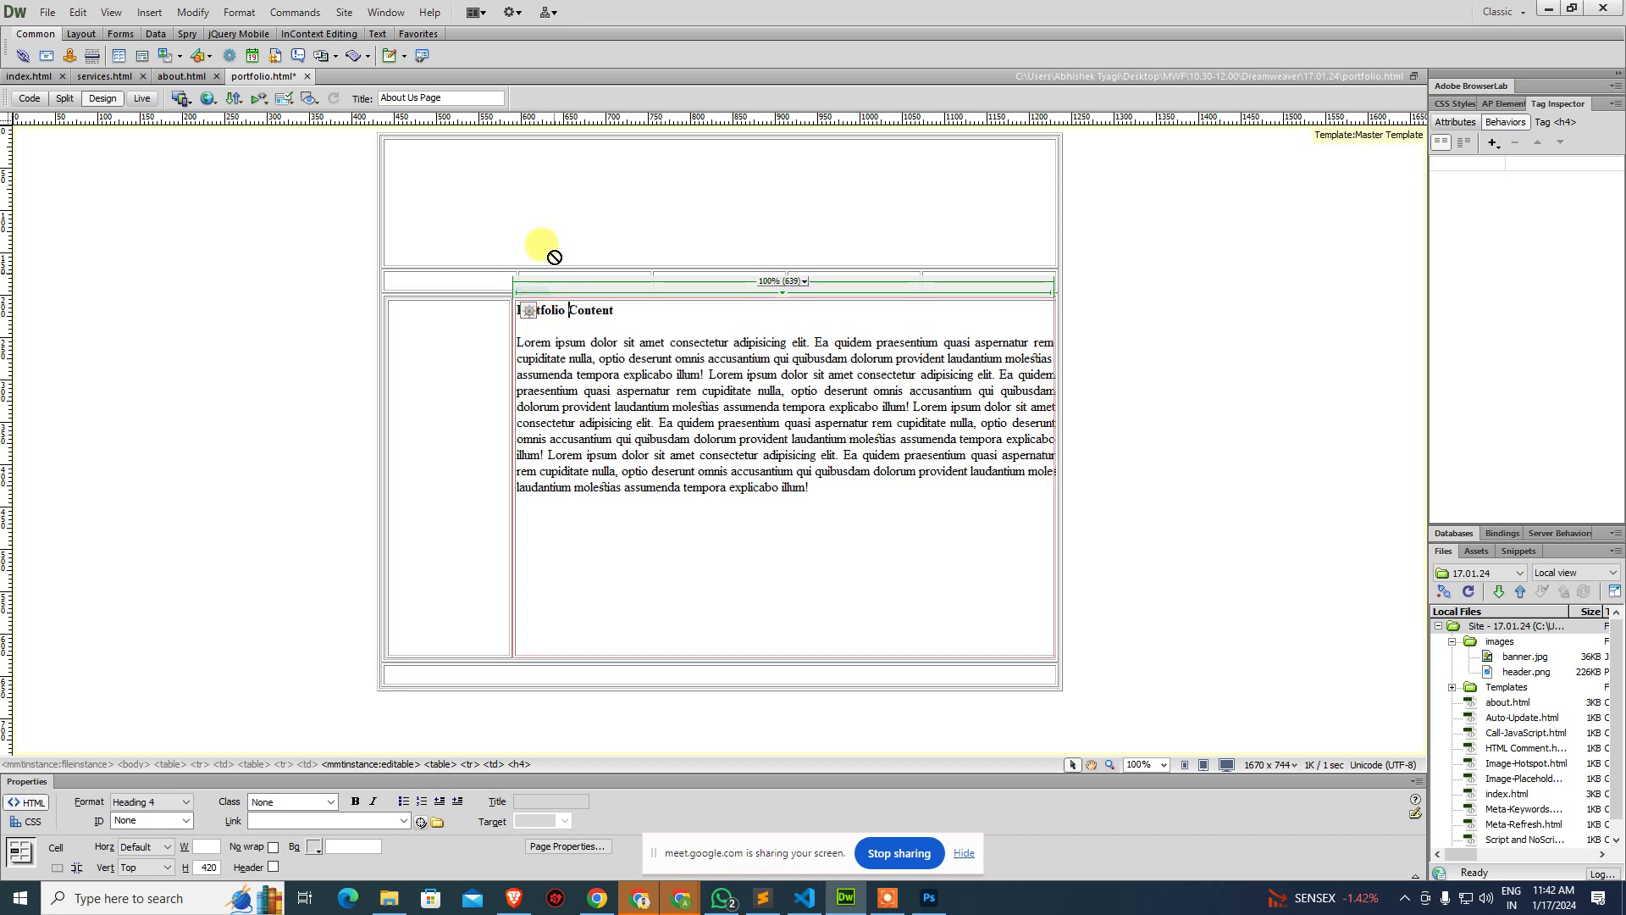
{"action": "left_click", "coordinate": [491, 97]}
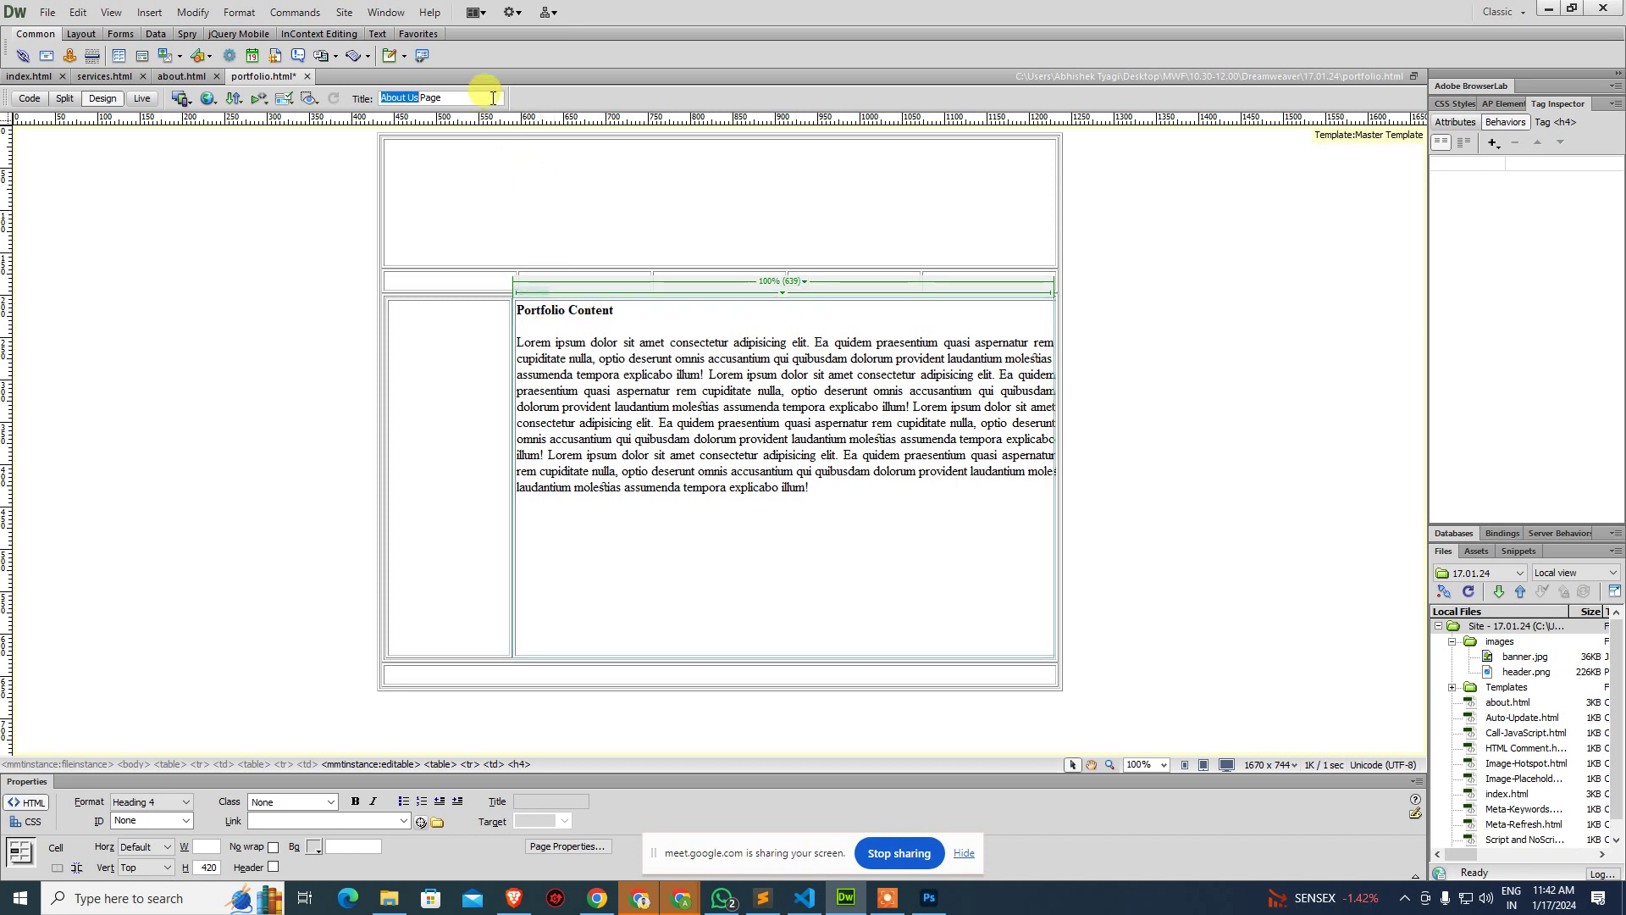
{"action": "type", "text": "Portfolio"}
{"action": "key", "text": "ctrl+s"}
Save a copy of the portfolio page as contact in the 17.01.24 folder.
{"action": "key", "text": "ctrl+shift+s"}
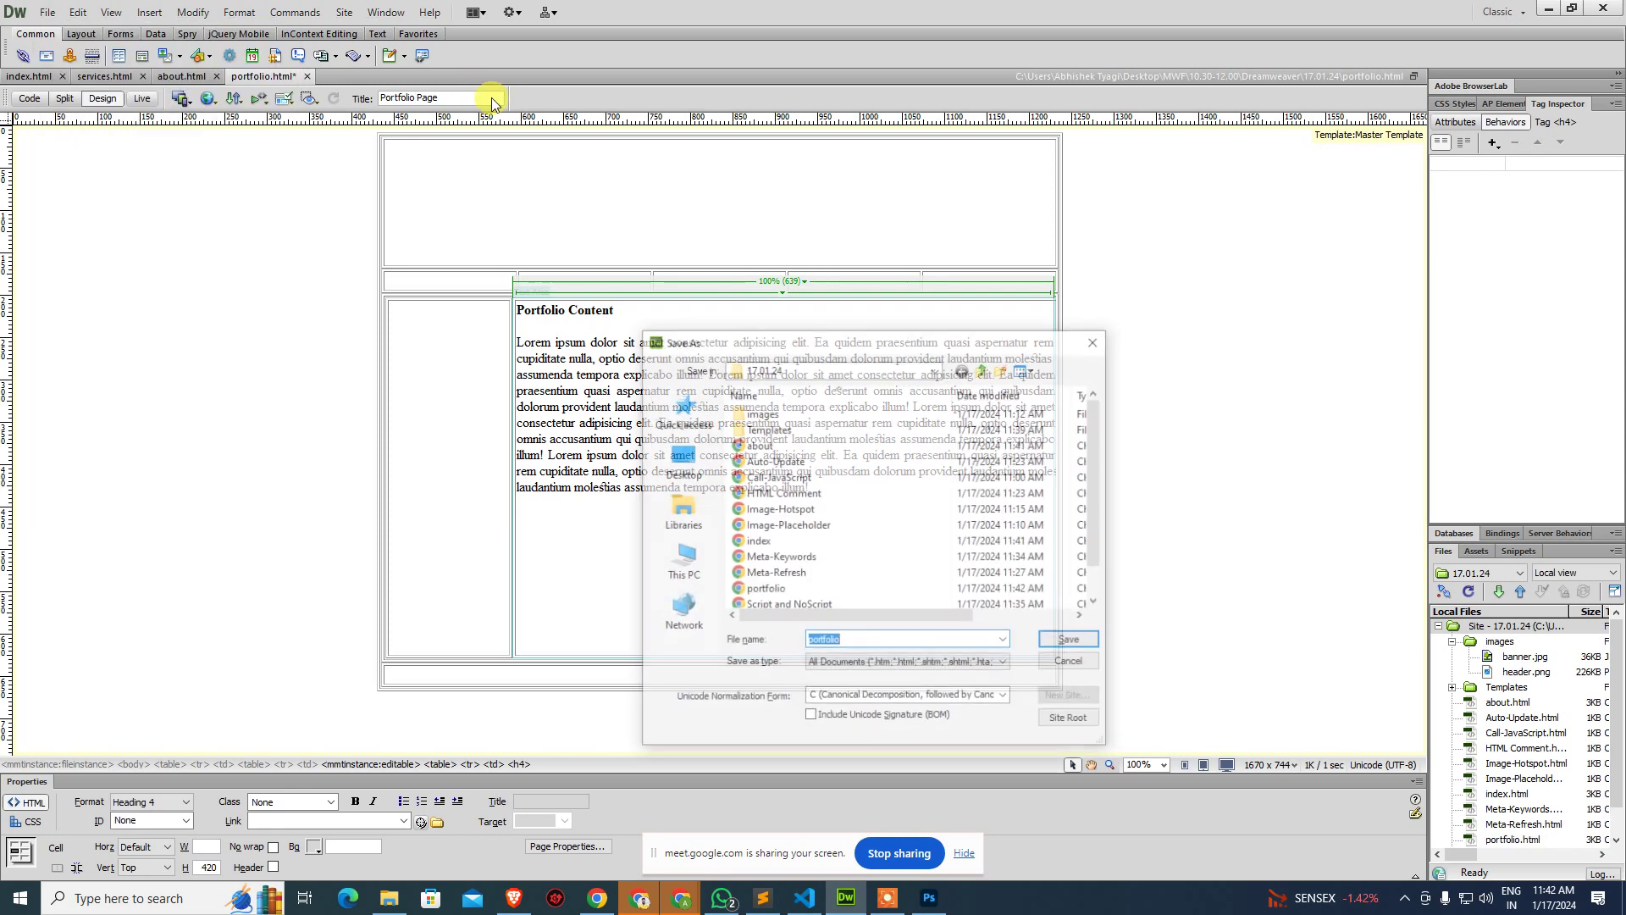
{"action": "type", "text": "cp"}
{"action": "key", "text": "BackSpace"}
{"action": "type", "text": "on"}
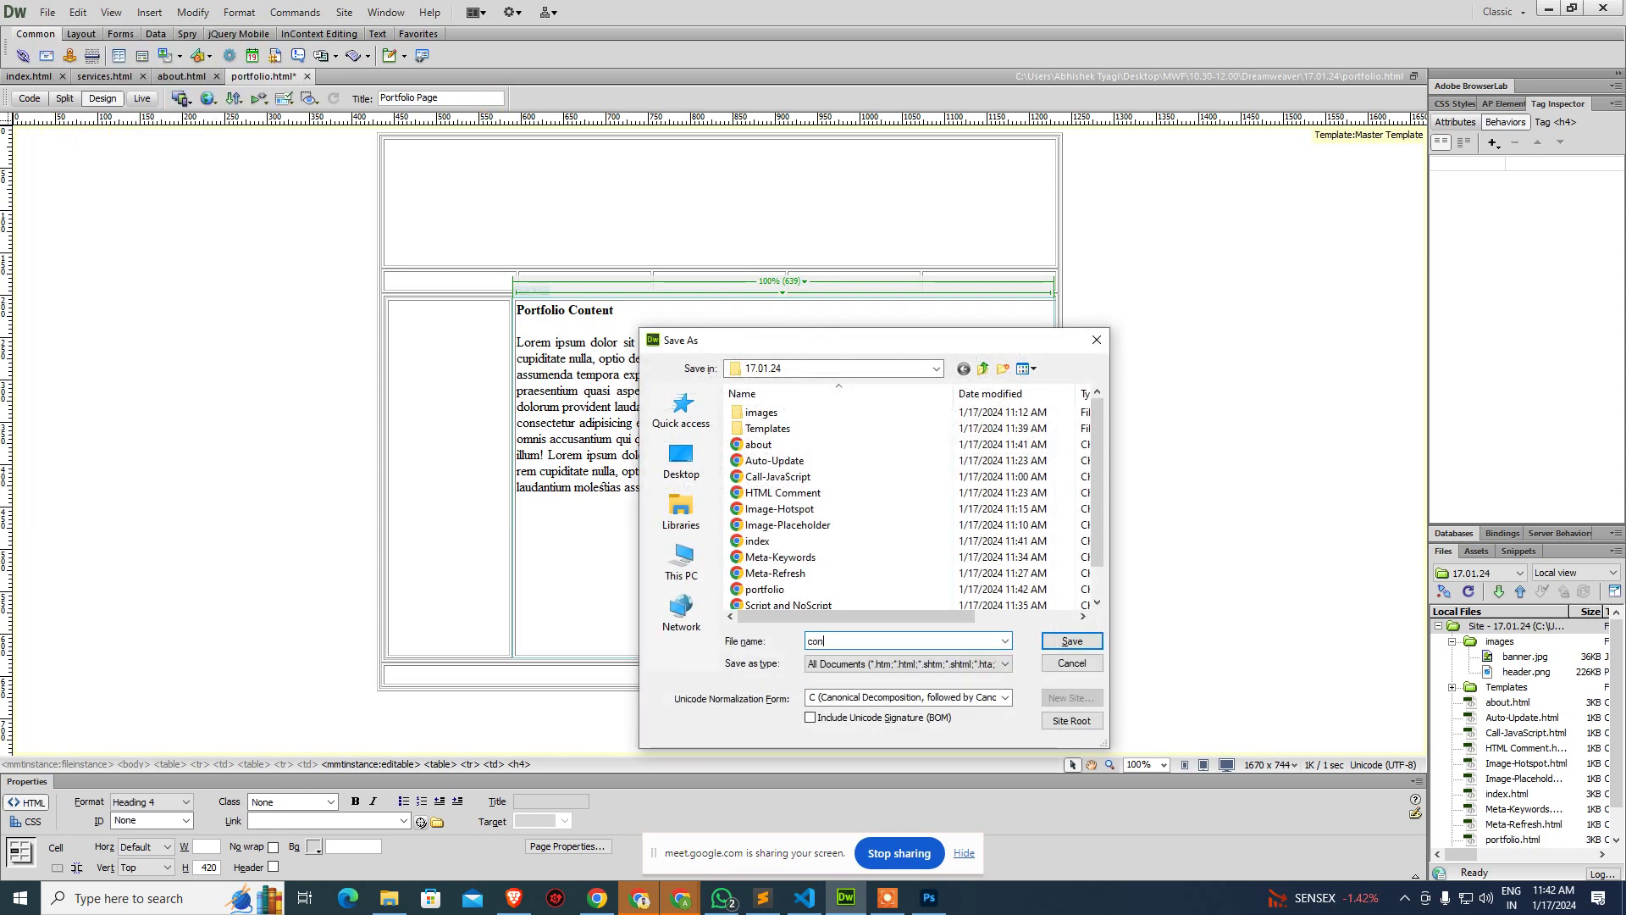
{"action": "type", "text": "tact"}
{"action": "key", "text": "Return"}
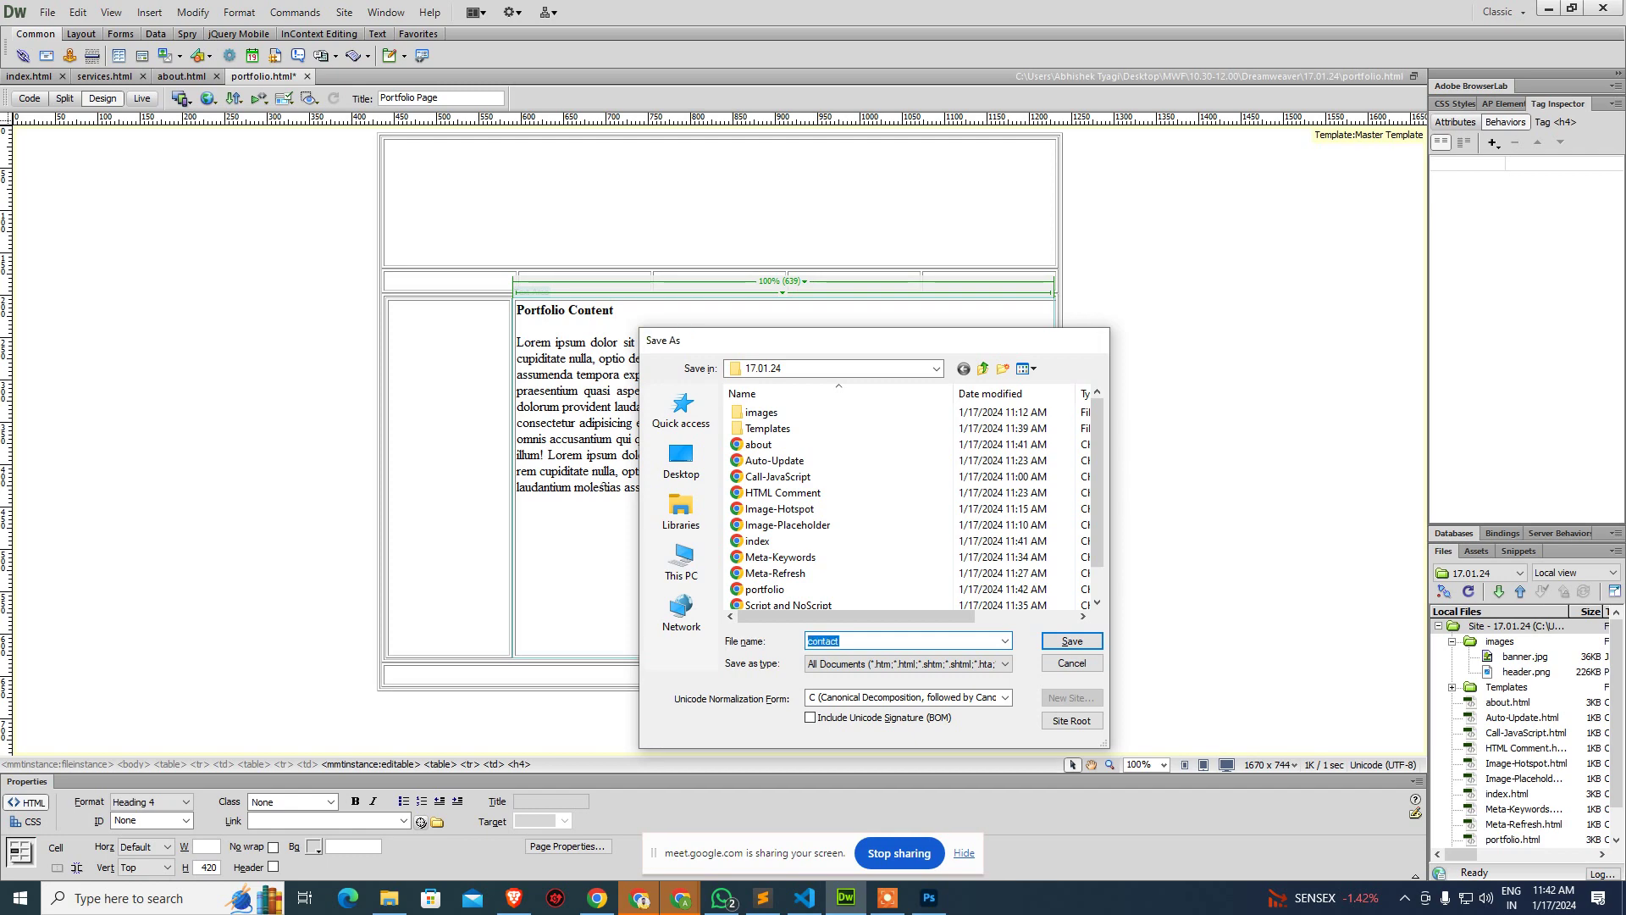
Change the contact page's heading to "Contact Us Content" and its document title to "Contact Us Page", and save it.
{"action": "double_click", "coordinate": [537, 310]}
{"action": "type", "text": "Contact Us"}
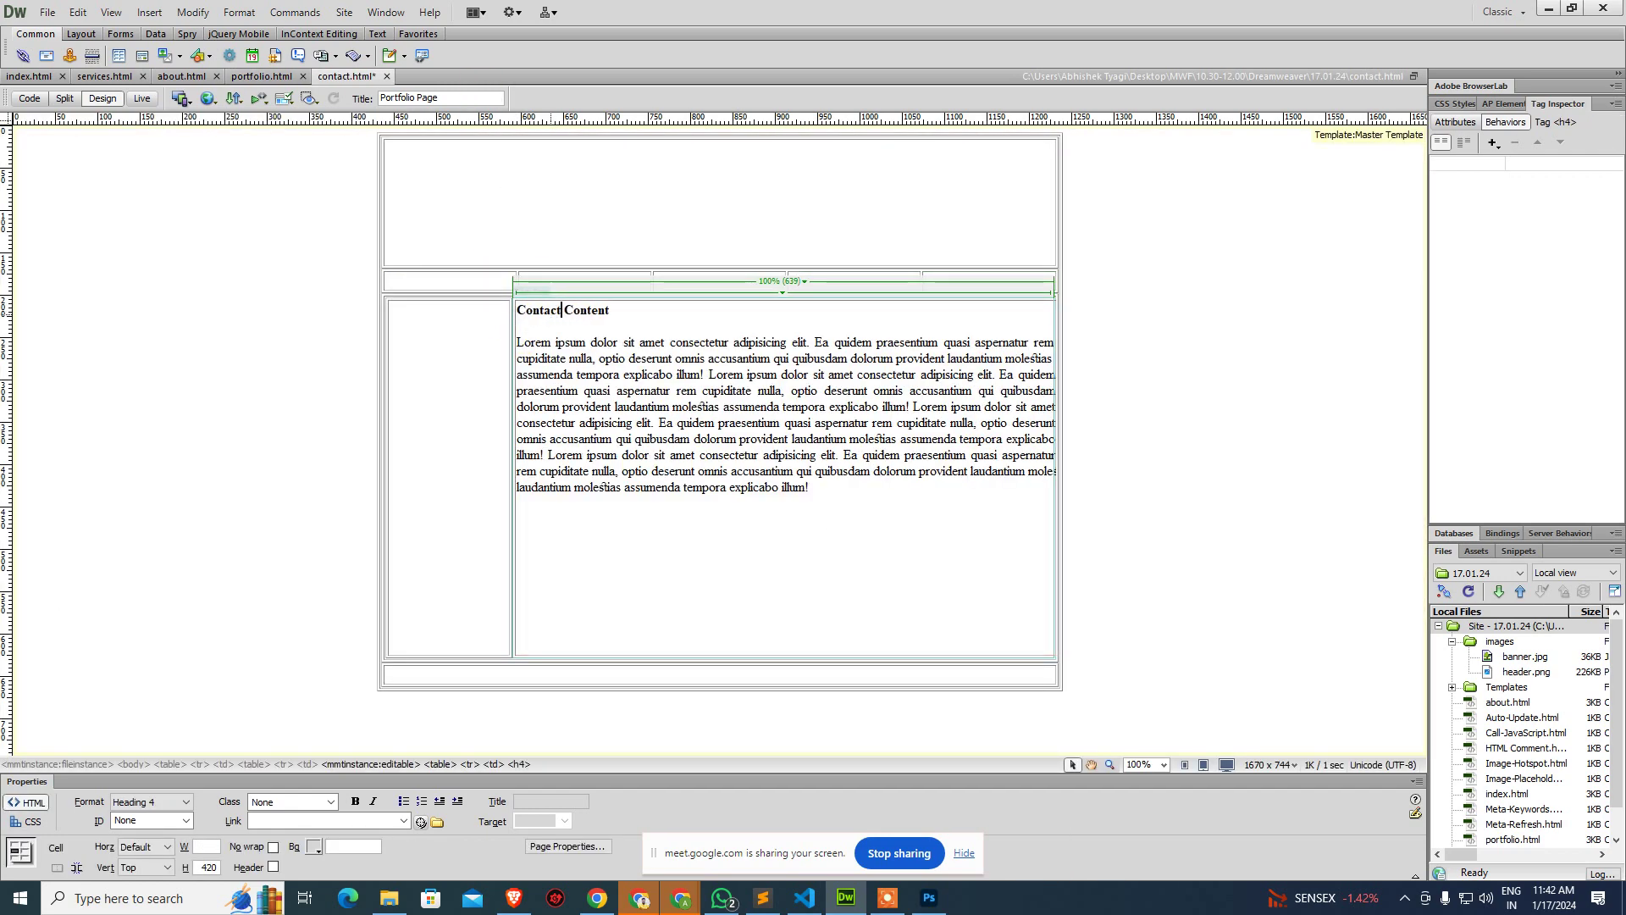
{"action": "double_click", "coordinate": [414, 98]}
{"action": "type", "text": "Contact Us"}
{"action": "key", "text": "ctrl+s"}
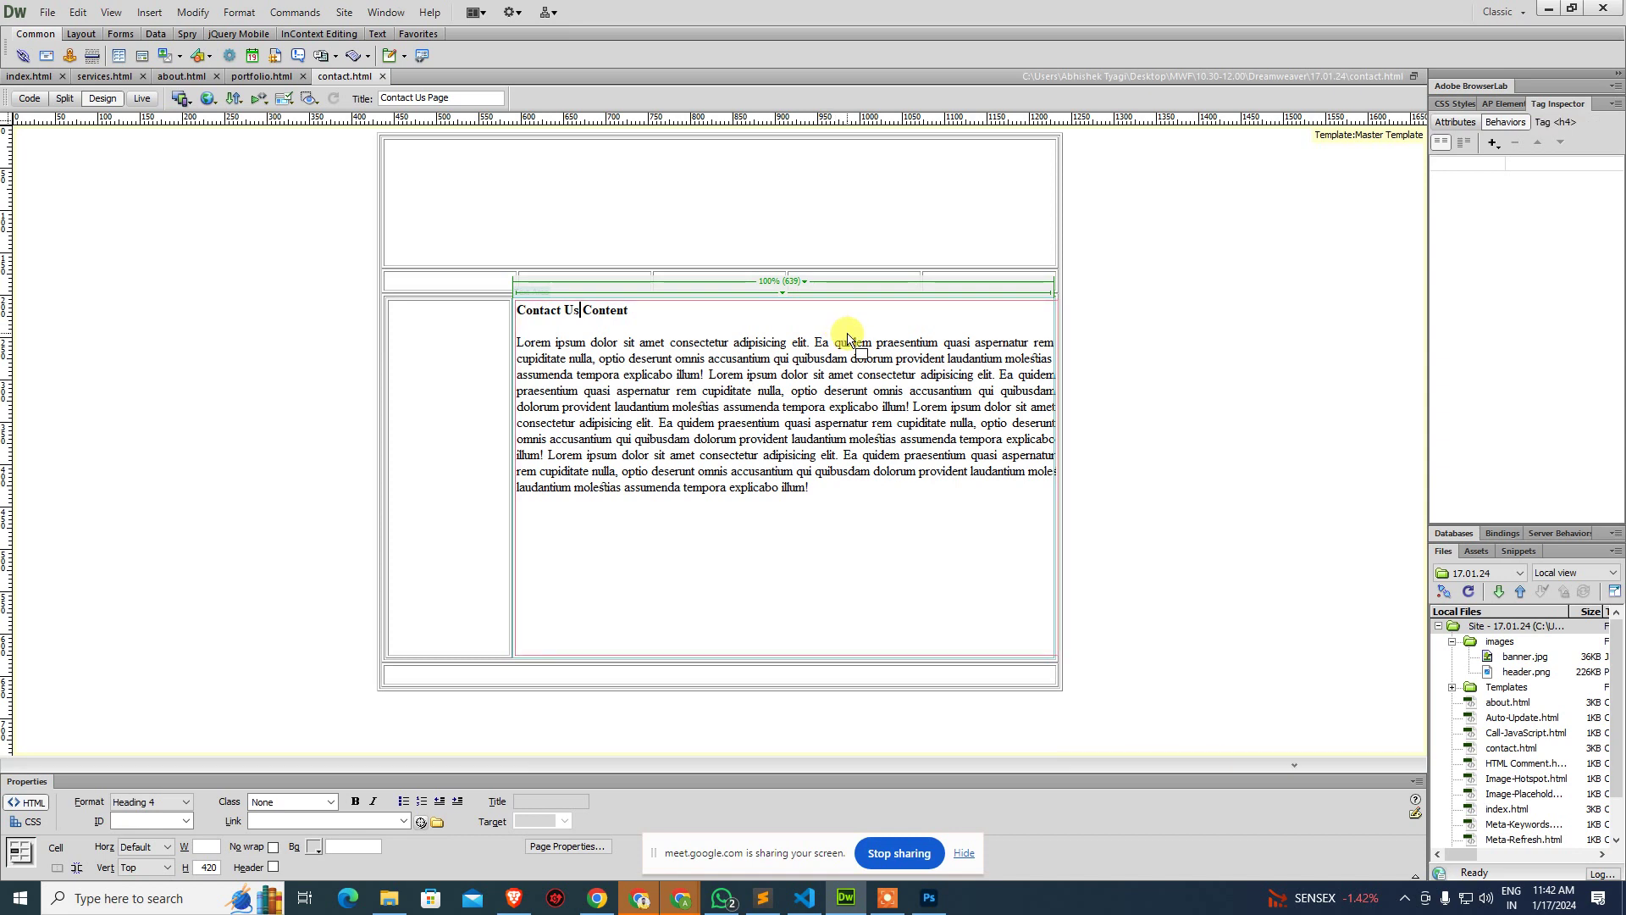
Close all open pages and open index.html from the site's files.
{"action": "key", "text": "ctrl+shift+w"}
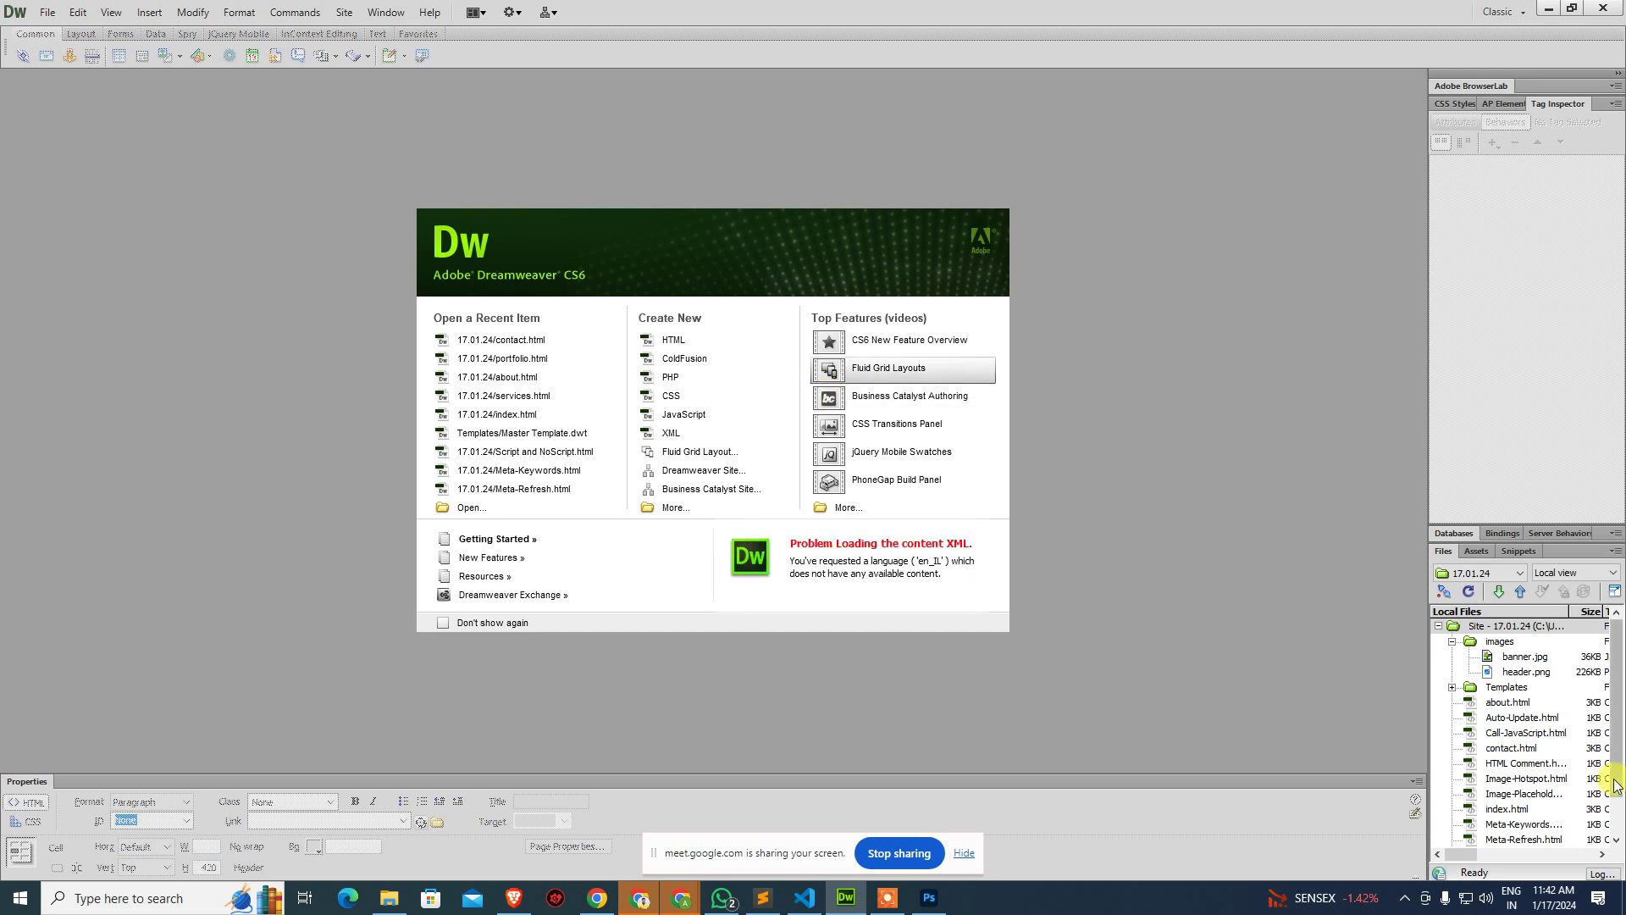
{"action": "left_click", "coordinate": [1451, 641]}
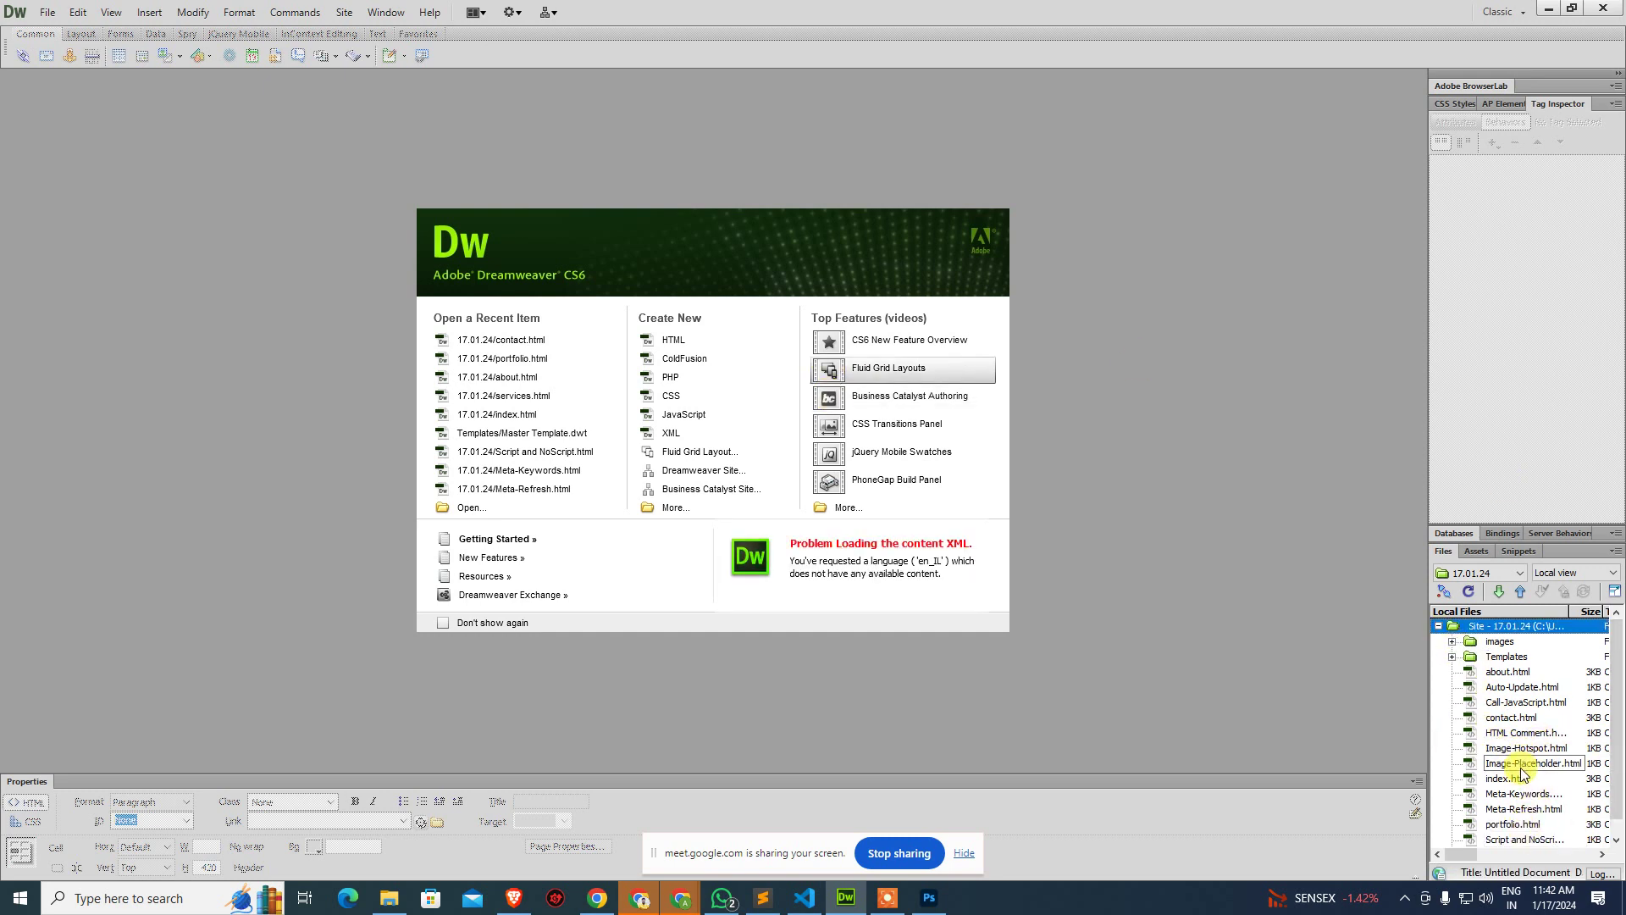
{"action": "double_click", "coordinate": [1508, 778]}
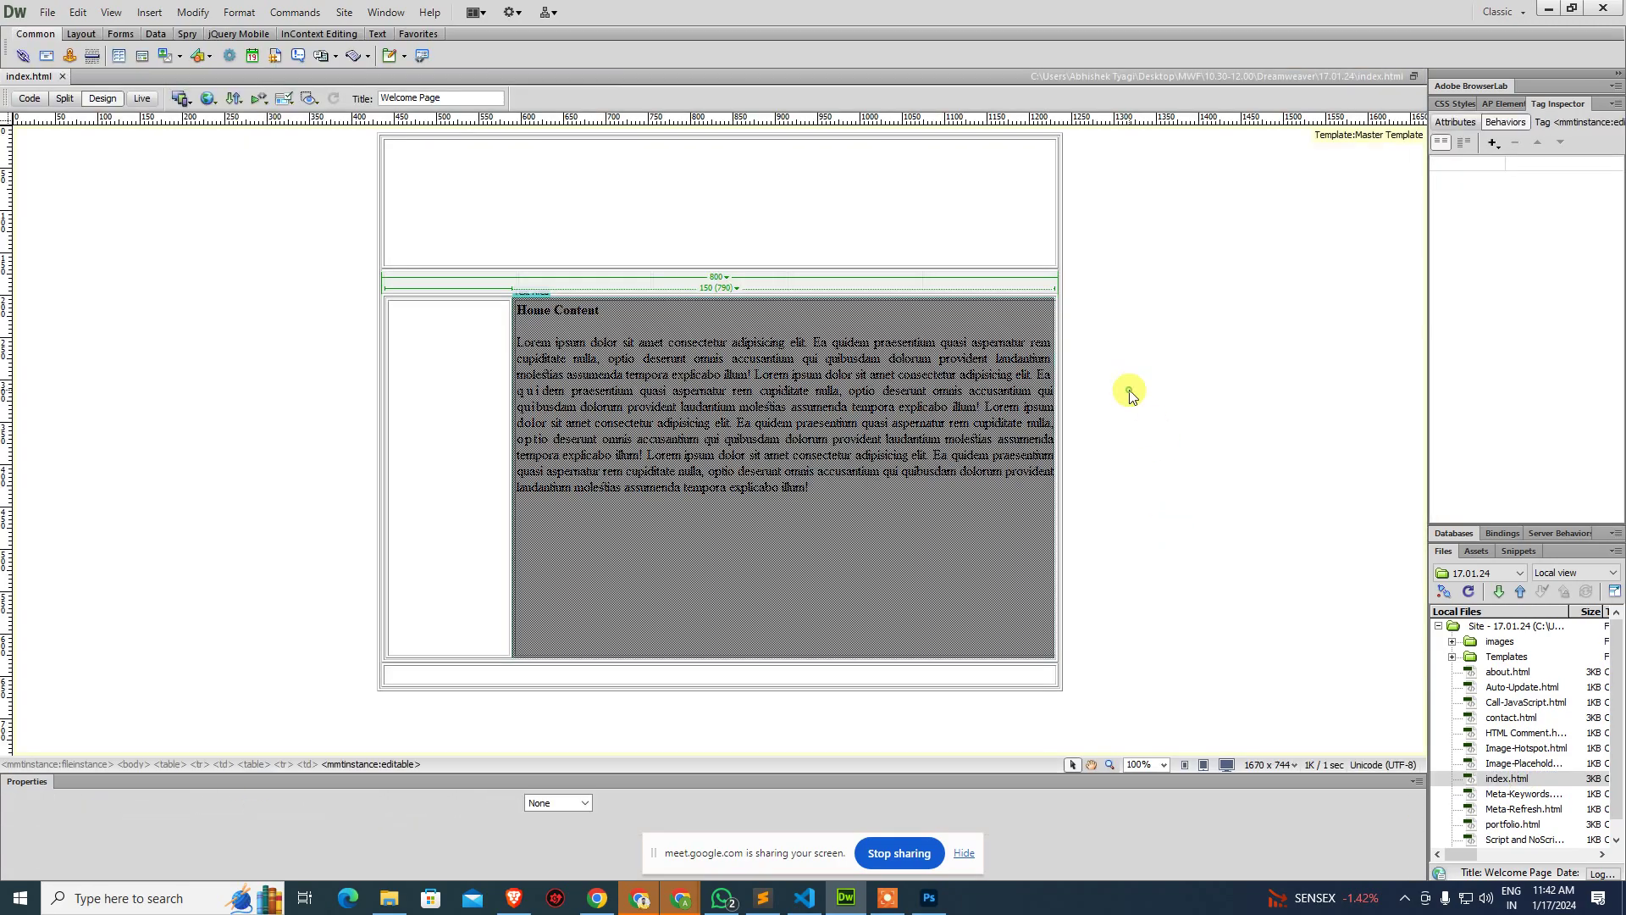
Preview the index page in the browser and examine its table layout and home content from header to footer.
{"action": "key", "text": "F12"}
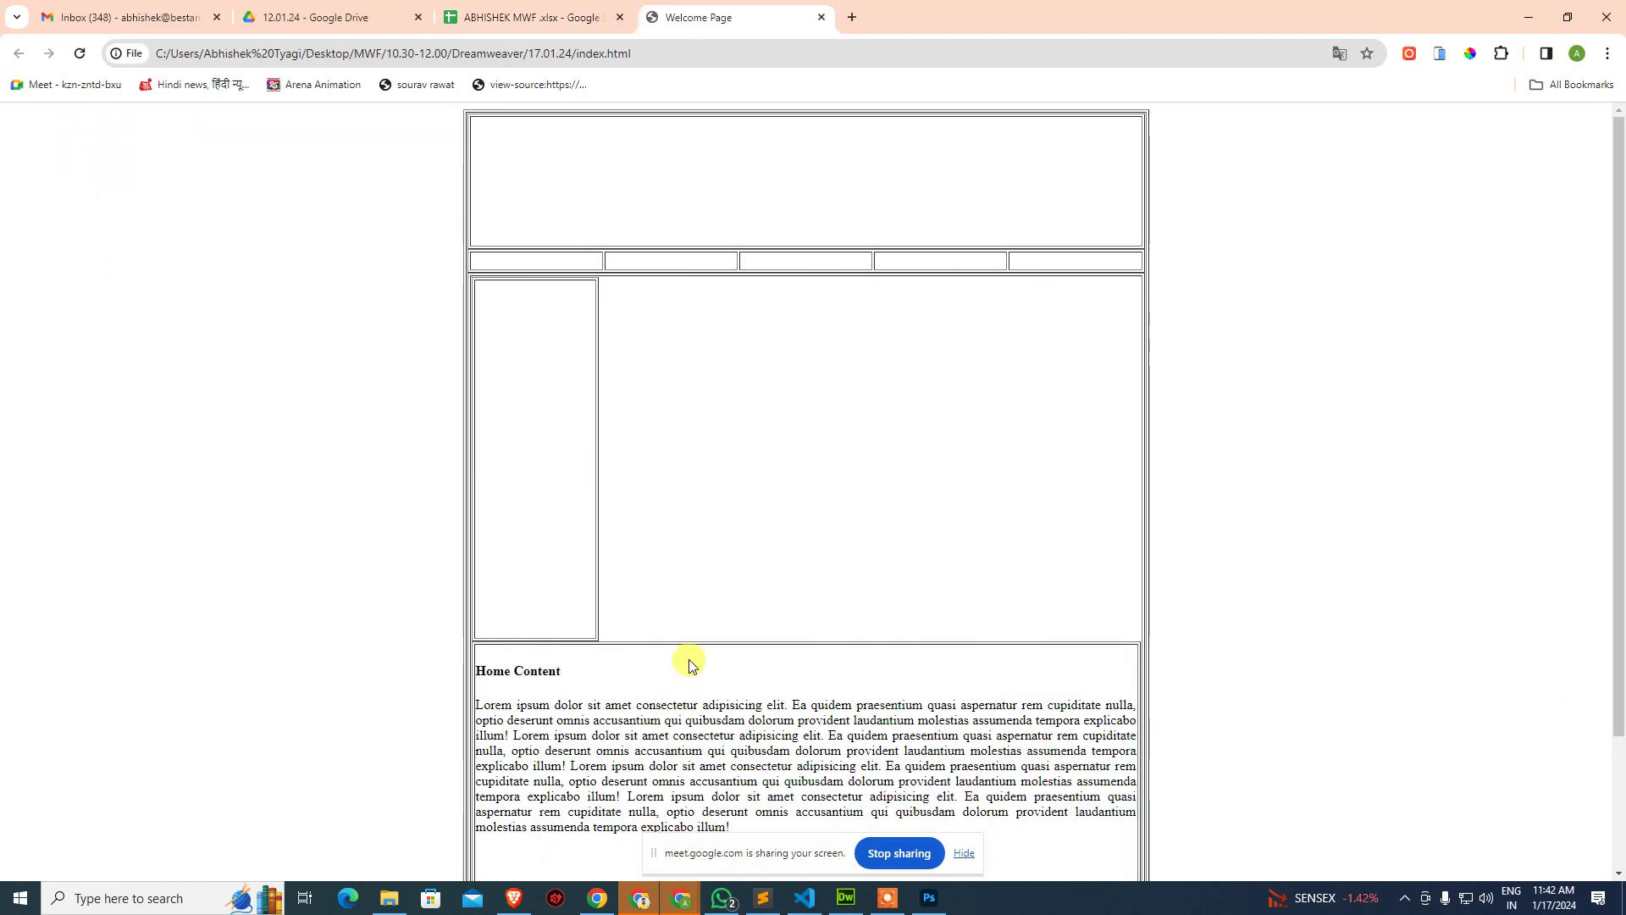
{"action": "scroll", "coordinate": [690, 665], "scroll_direction": "down", "scroll_amount": 2}
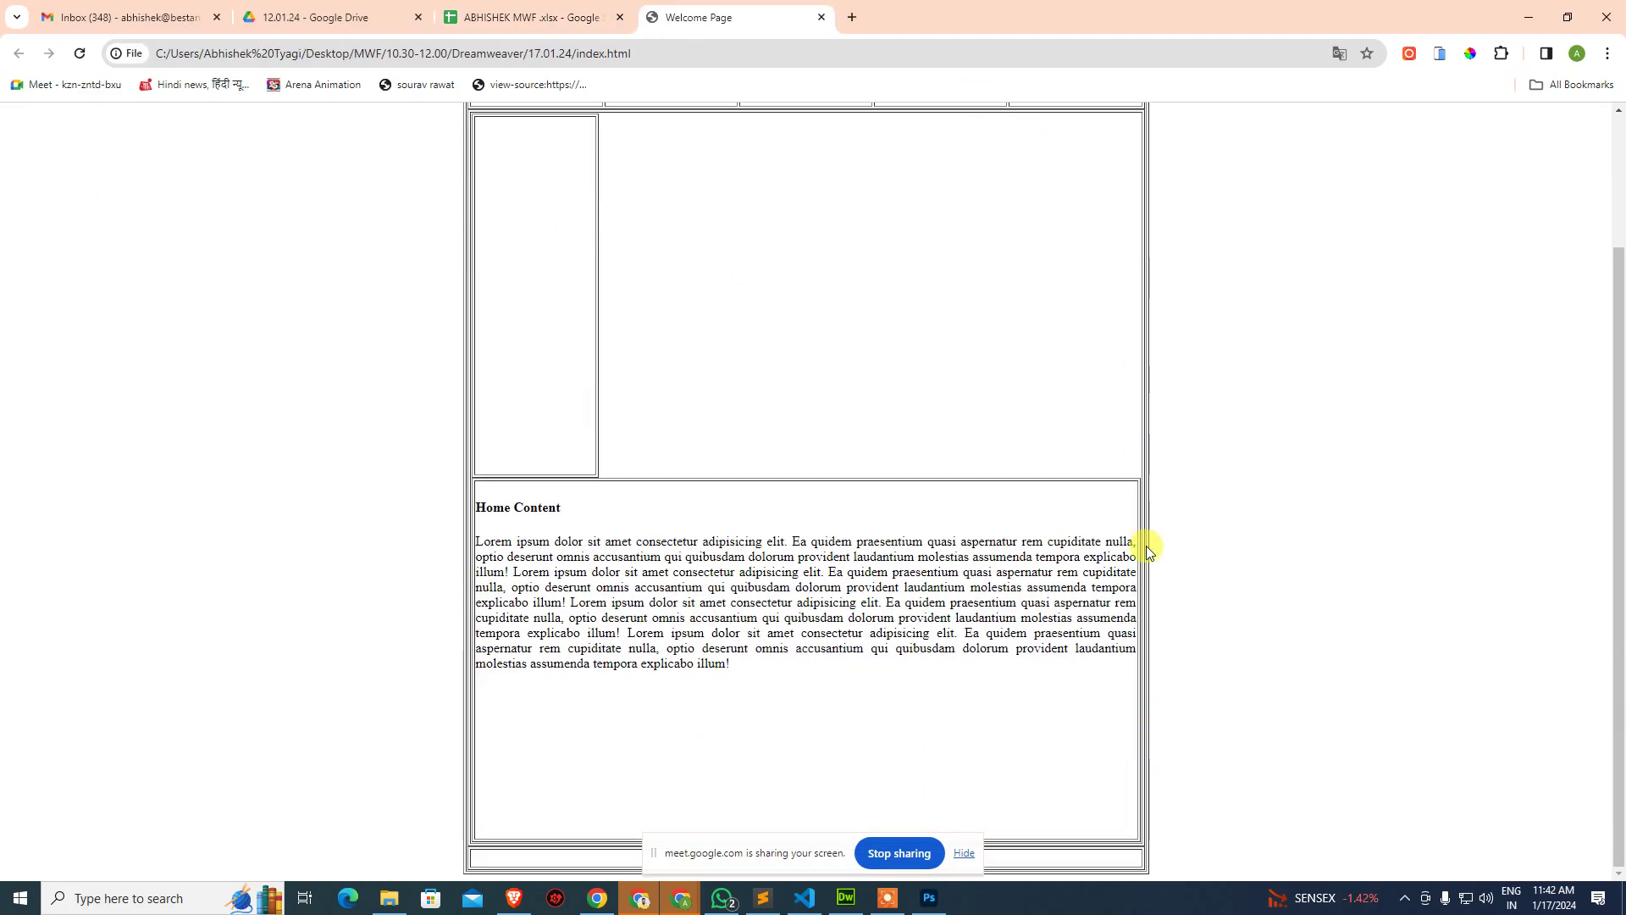
{"action": "scroll", "coordinate": [1126, 461], "scroll_direction": "up", "scroll_amount": 2}
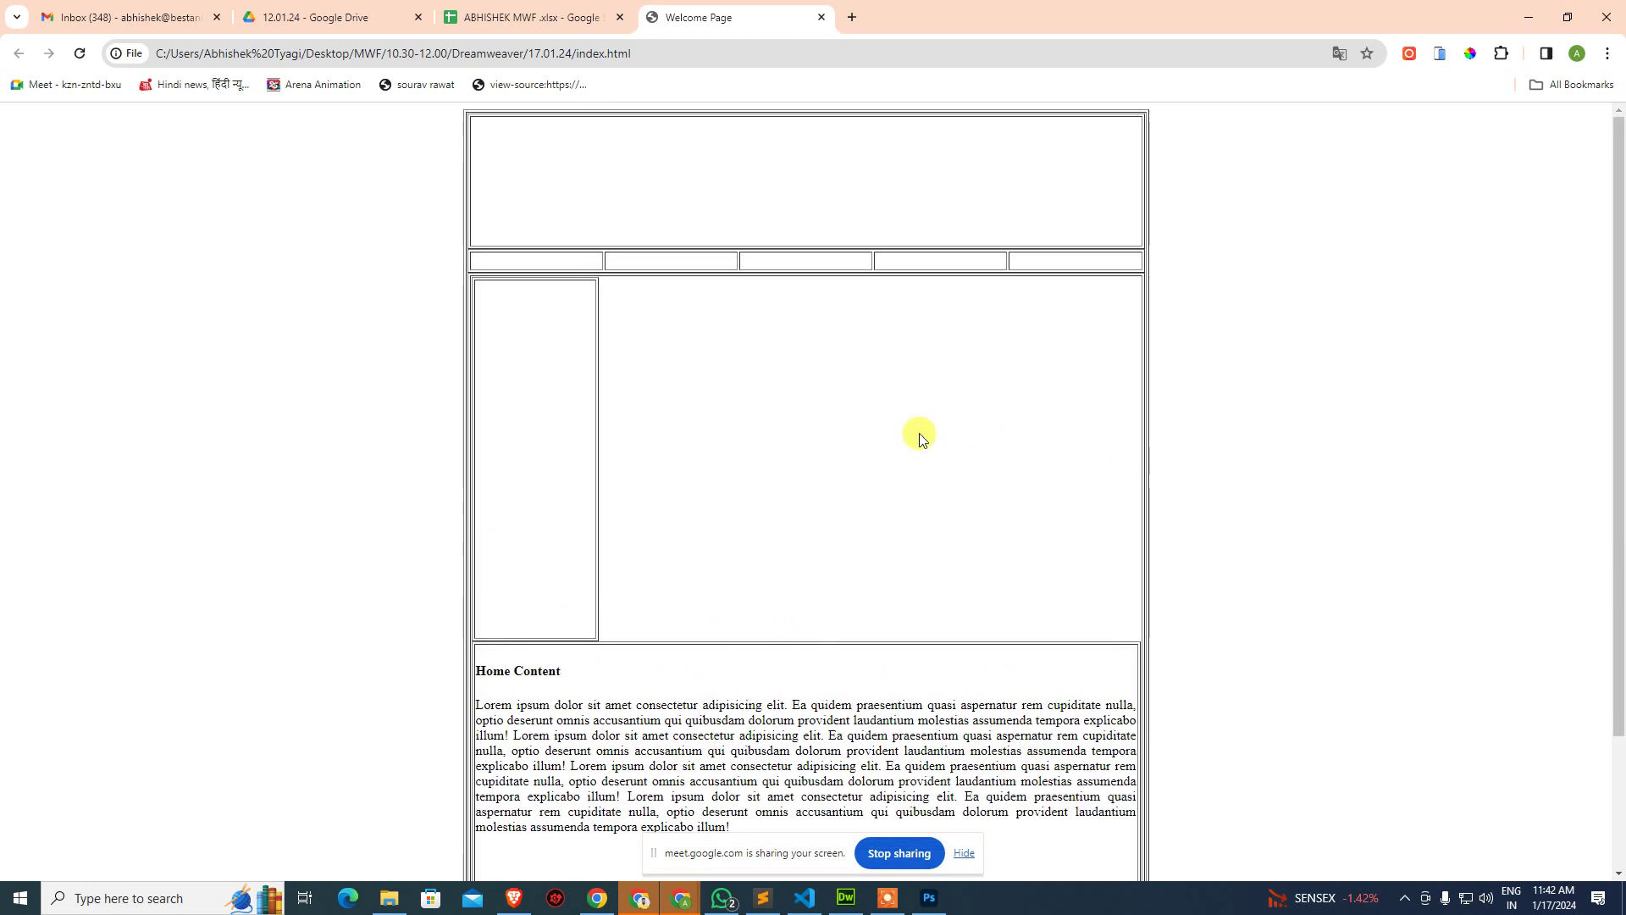
{"action": "left_click_drag", "start_coordinate": [513, 672], "coordinate": [793, 798]}
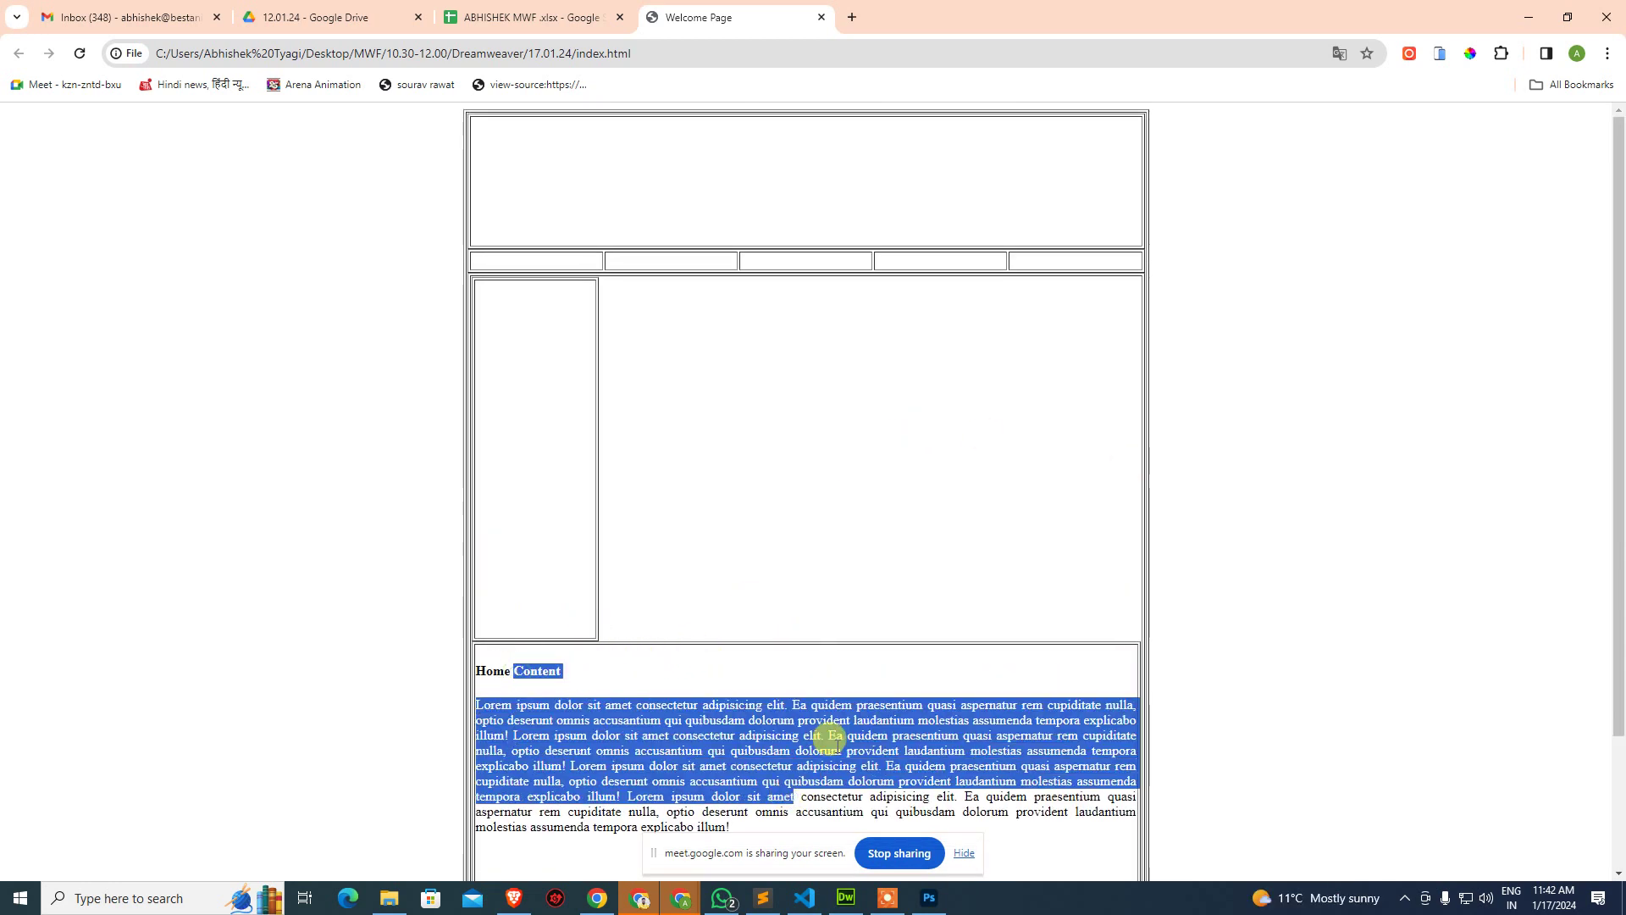
{"action": "left_click", "coordinate": [828, 738]}
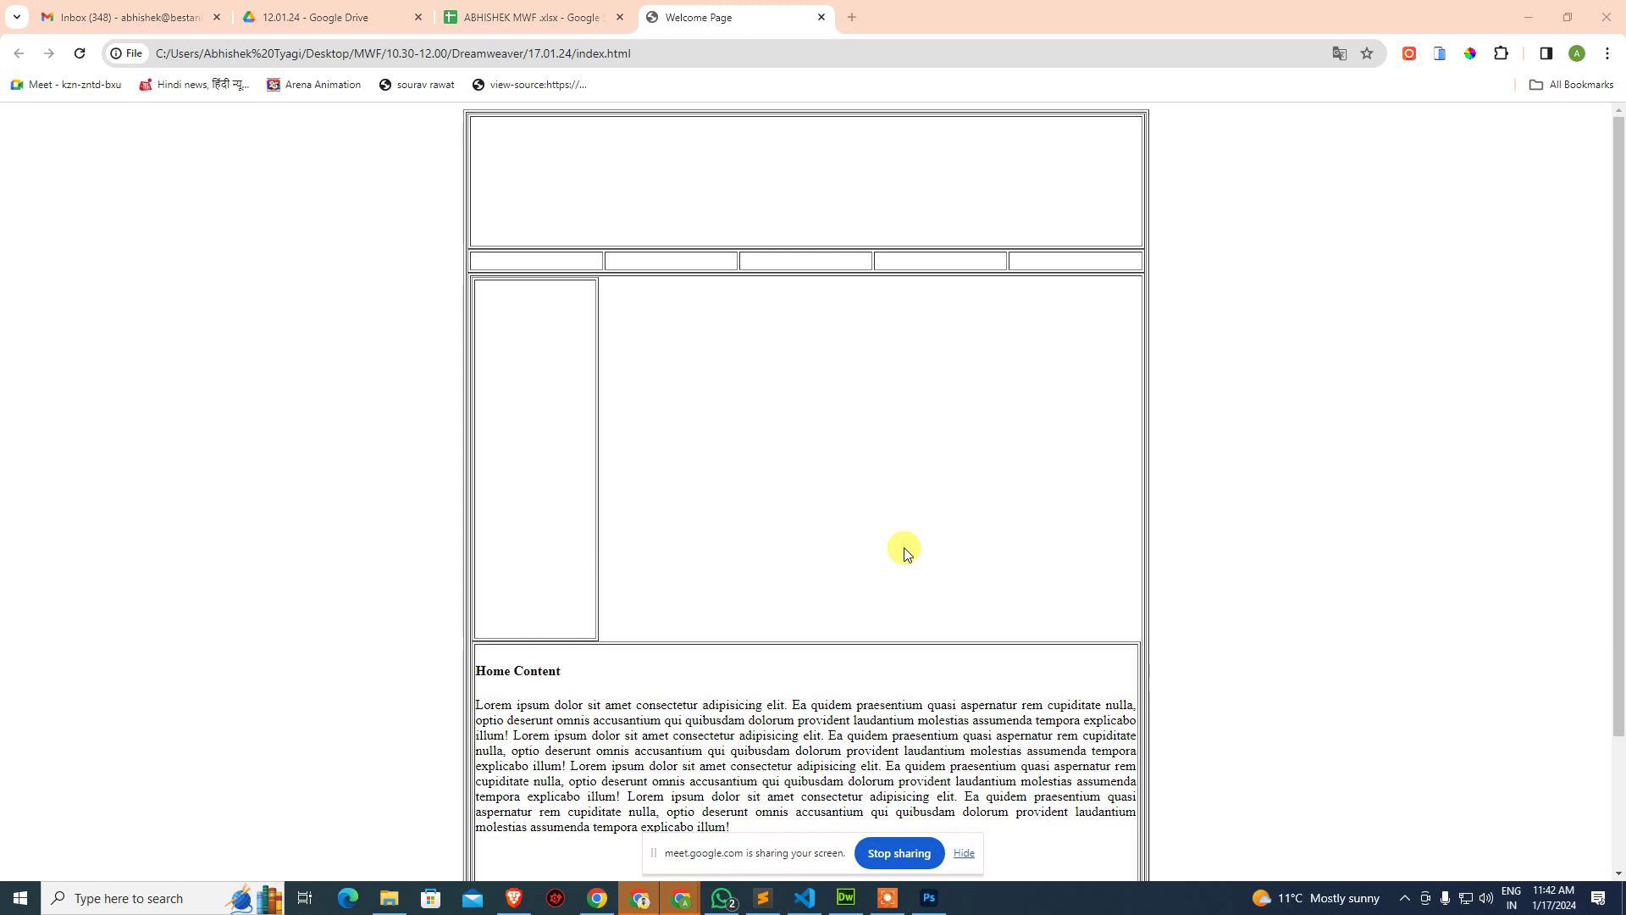
Return to Dreamweaver, close the index page and open the Master Template from the Templates folder.
{"action": "key", "text": "alt+Tab"}
{"action": "key", "text": "ctrl+w"}
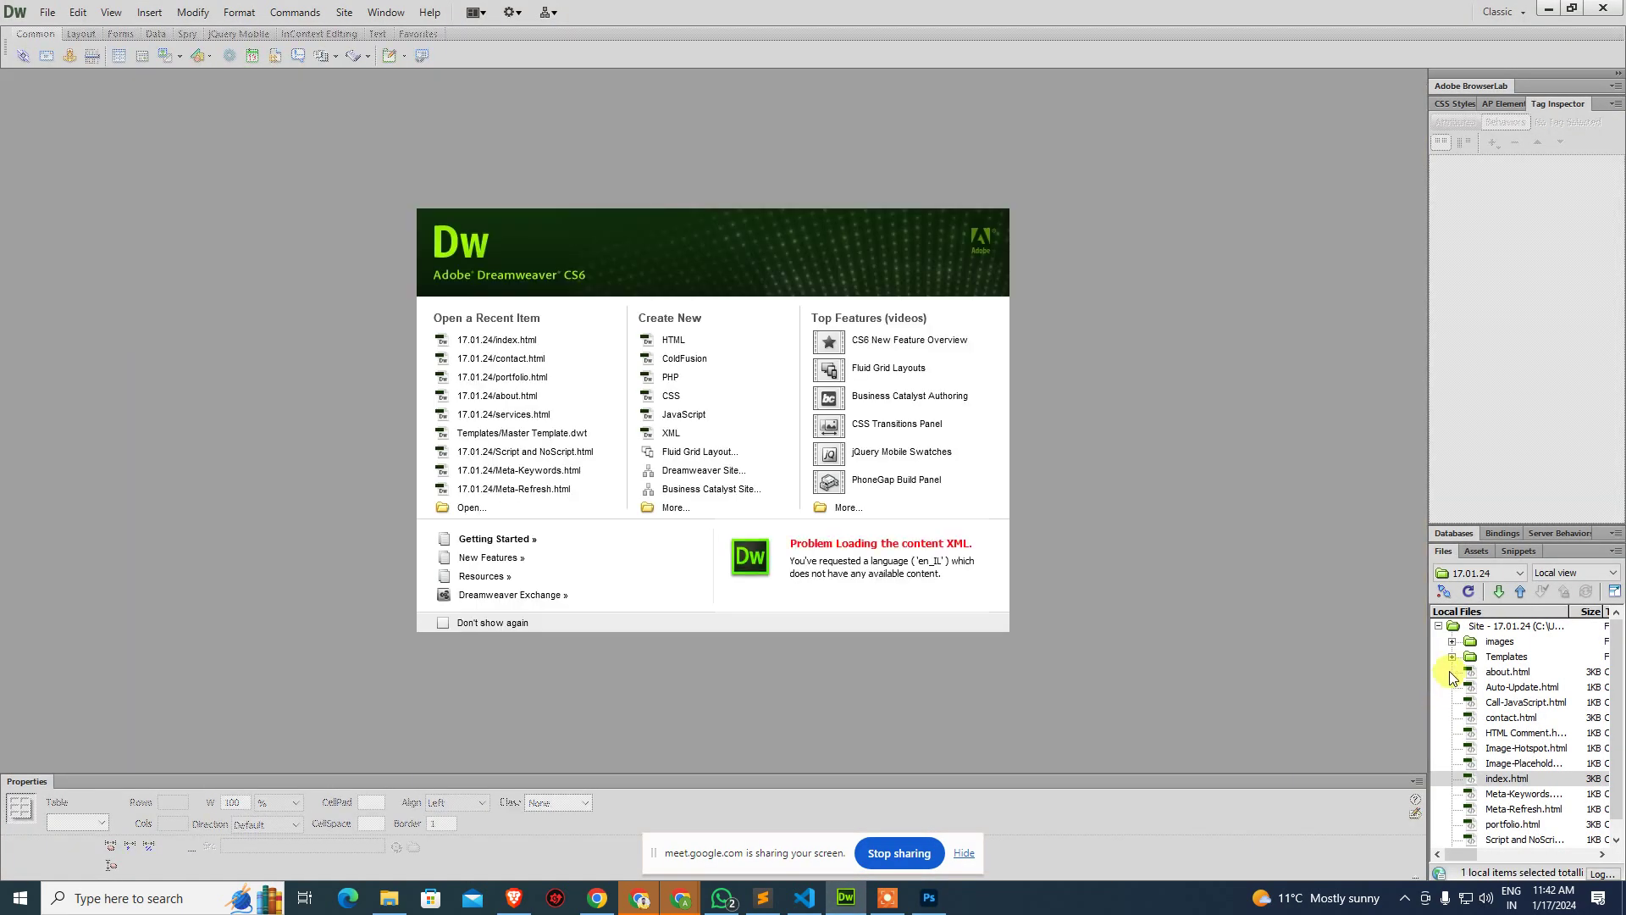
{"action": "left_click", "coordinate": [1451, 656]}
{"action": "double_click", "coordinate": [1525, 672]}
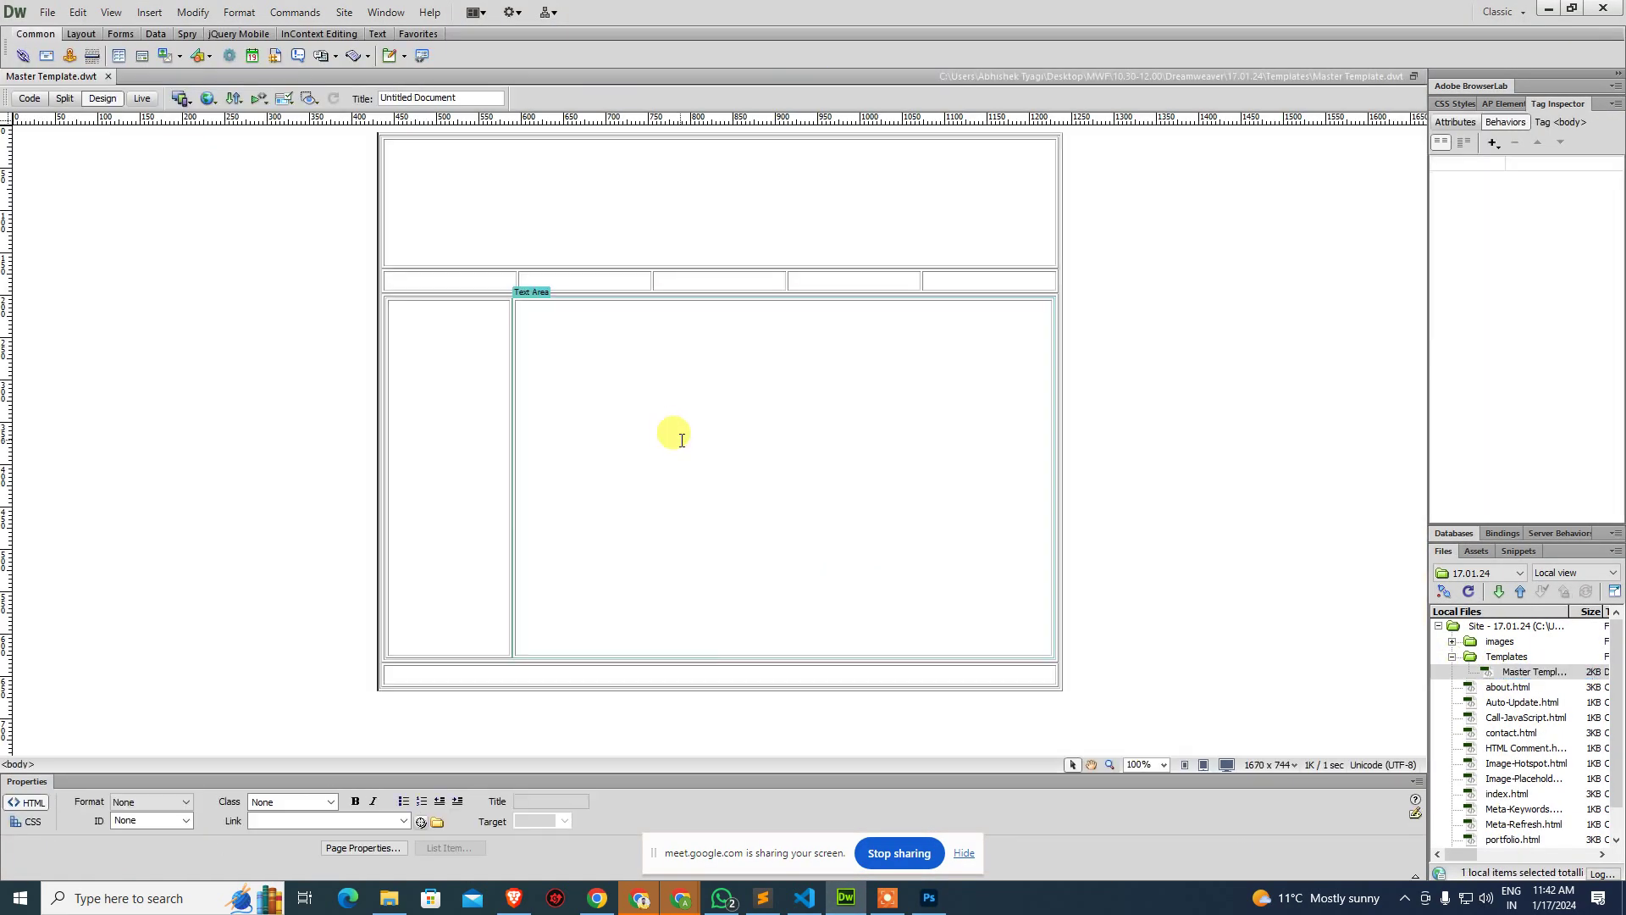
Fill the five cells of the template's menu row with Home, Services, About Us, Portfolio and Contact Us.
{"action": "left_click", "coordinate": [463, 279]}
{"action": "type", "text": "H"}
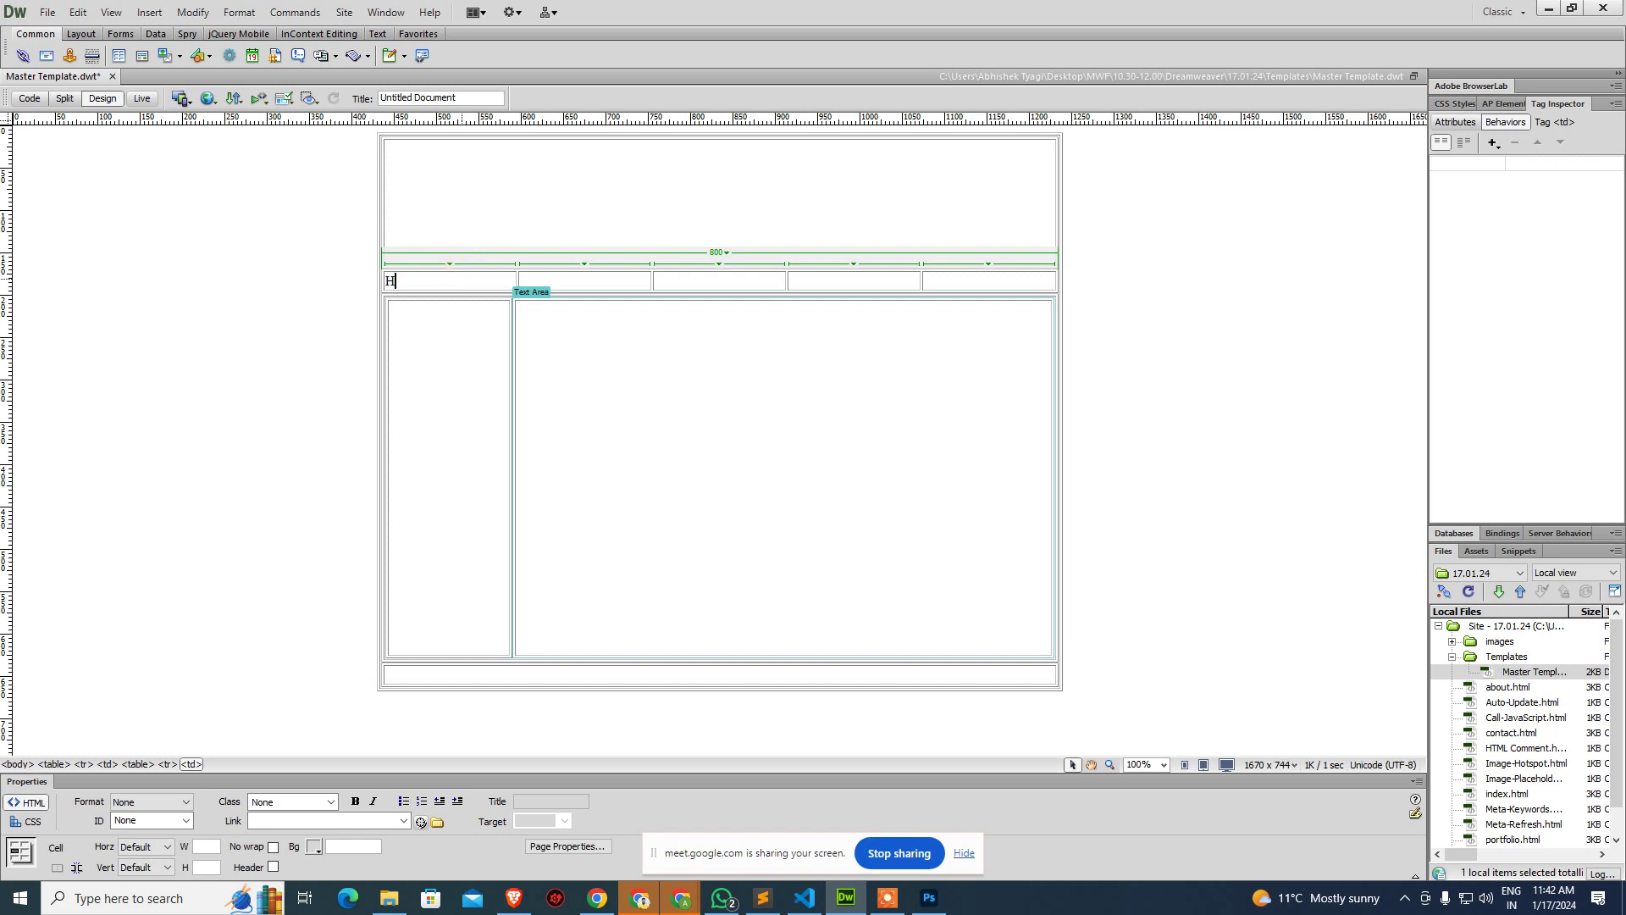
{"action": "type", "text": "ome"}
{"action": "key", "text": "Tab"}
{"action": "type", "text": "S"}
{"action": "type", "text": "About "}
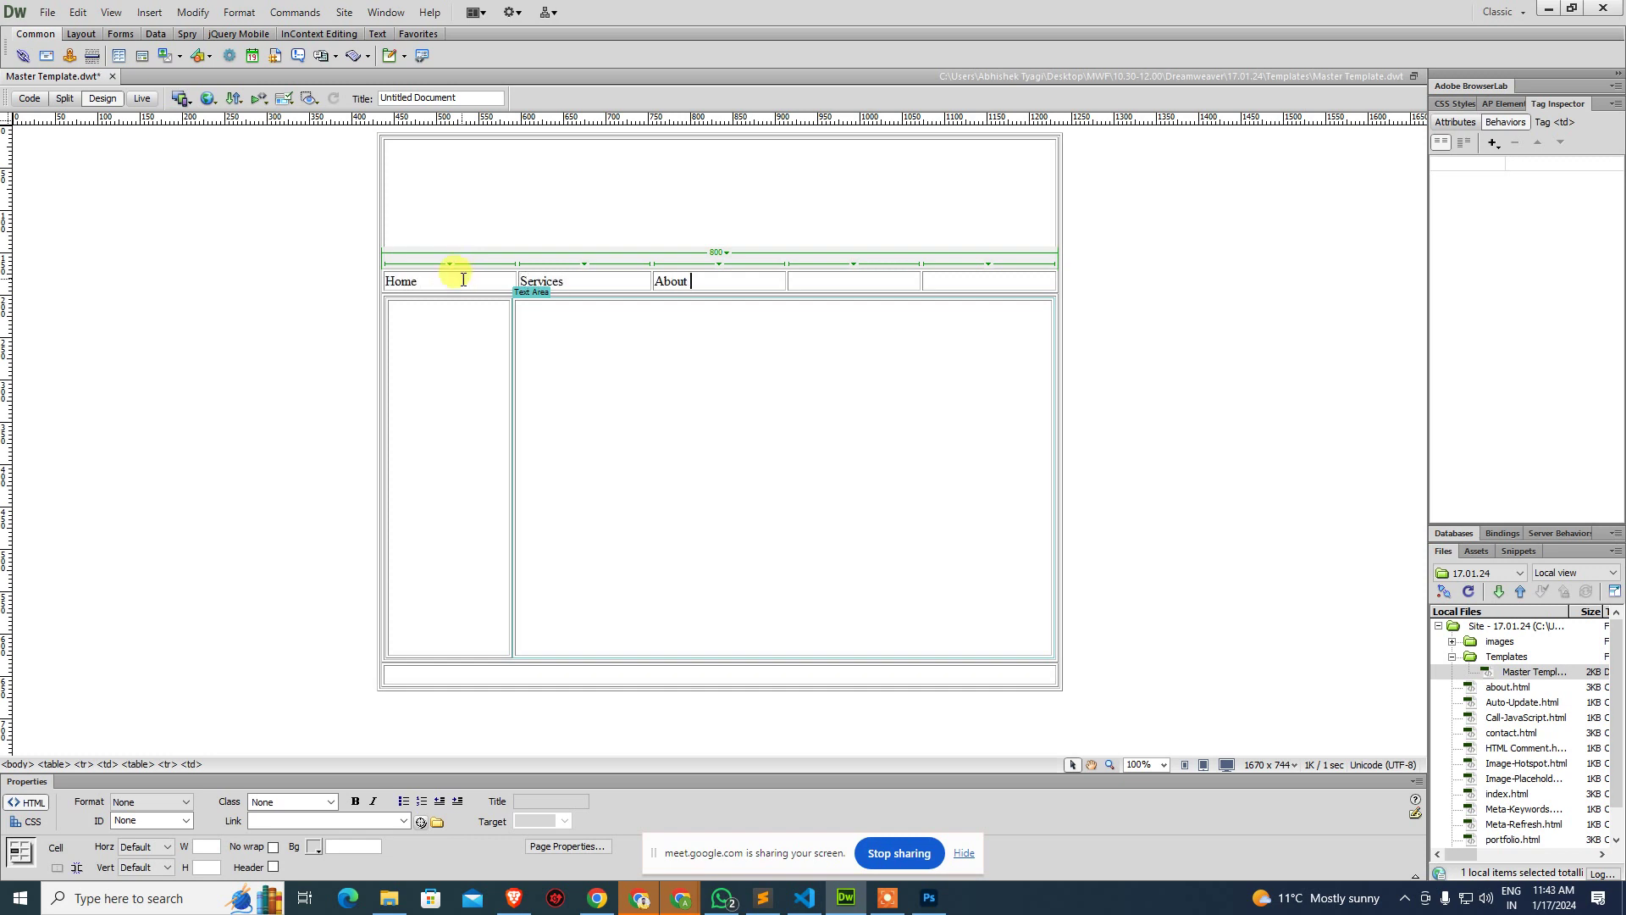
{"action": "type", "text": "Us"}
{"action": "key", "text": "Tab"}
{"action": "type", "text": "Por"}
{"action": "key", "text": "Tab"}
{"action": "type", "text": "Co"}
Insert a hyperlink to ../index.html on the Home text in the menu row.
{"action": "key", "text": "shift+Tab"}
{"action": "key", "text": "shift+Tab"}
{"action": "key", "text": "shift+Tab"}
{"action": "key", "text": "shift+Tab"}
{"action": "key", "text": "alt+i"}
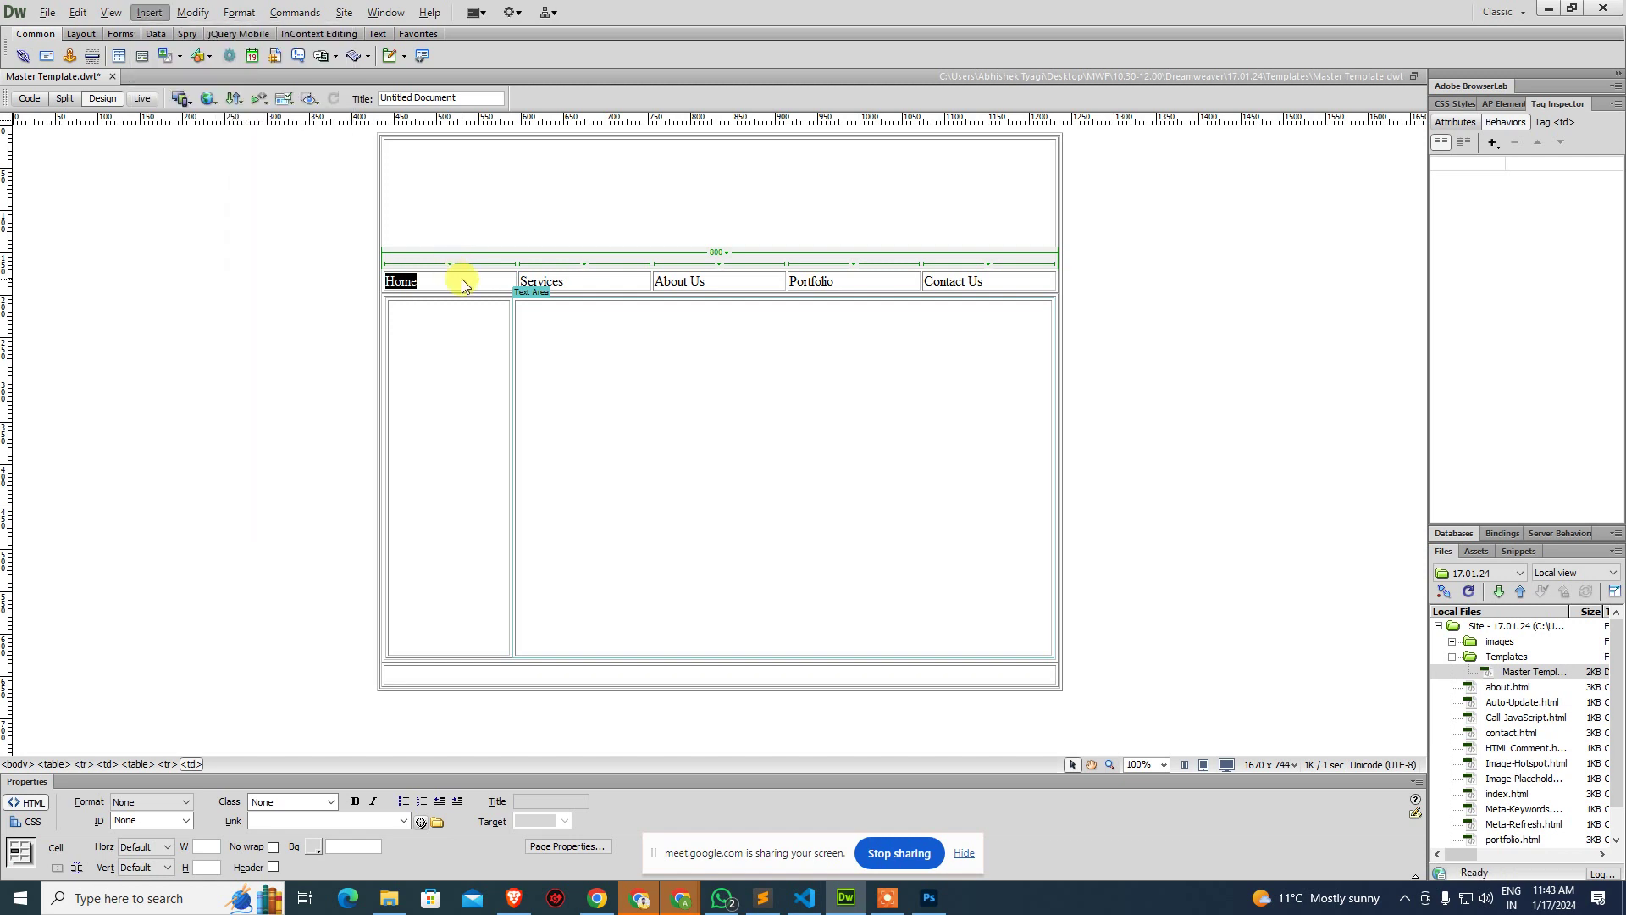
{"action": "left_click", "coordinate": [701, 413]}
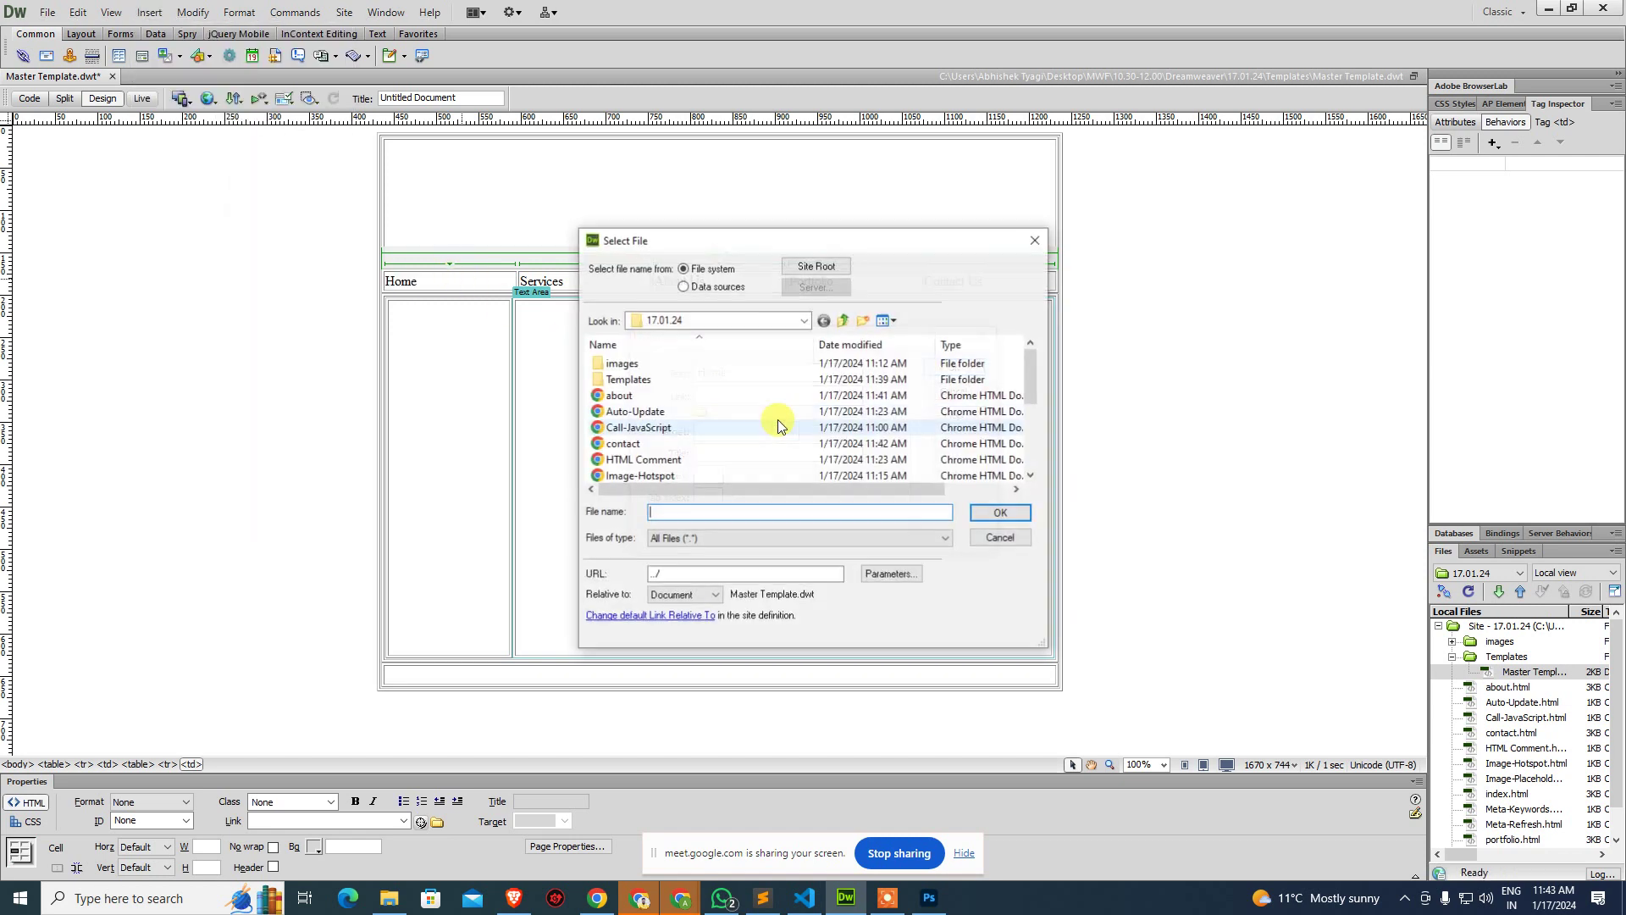
{"action": "left_click", "coordinate": [627, 444]}
{"action": "scroll", "coordinate": [635, 451], "scroll_direction": "down", "scroll_amount": 2}
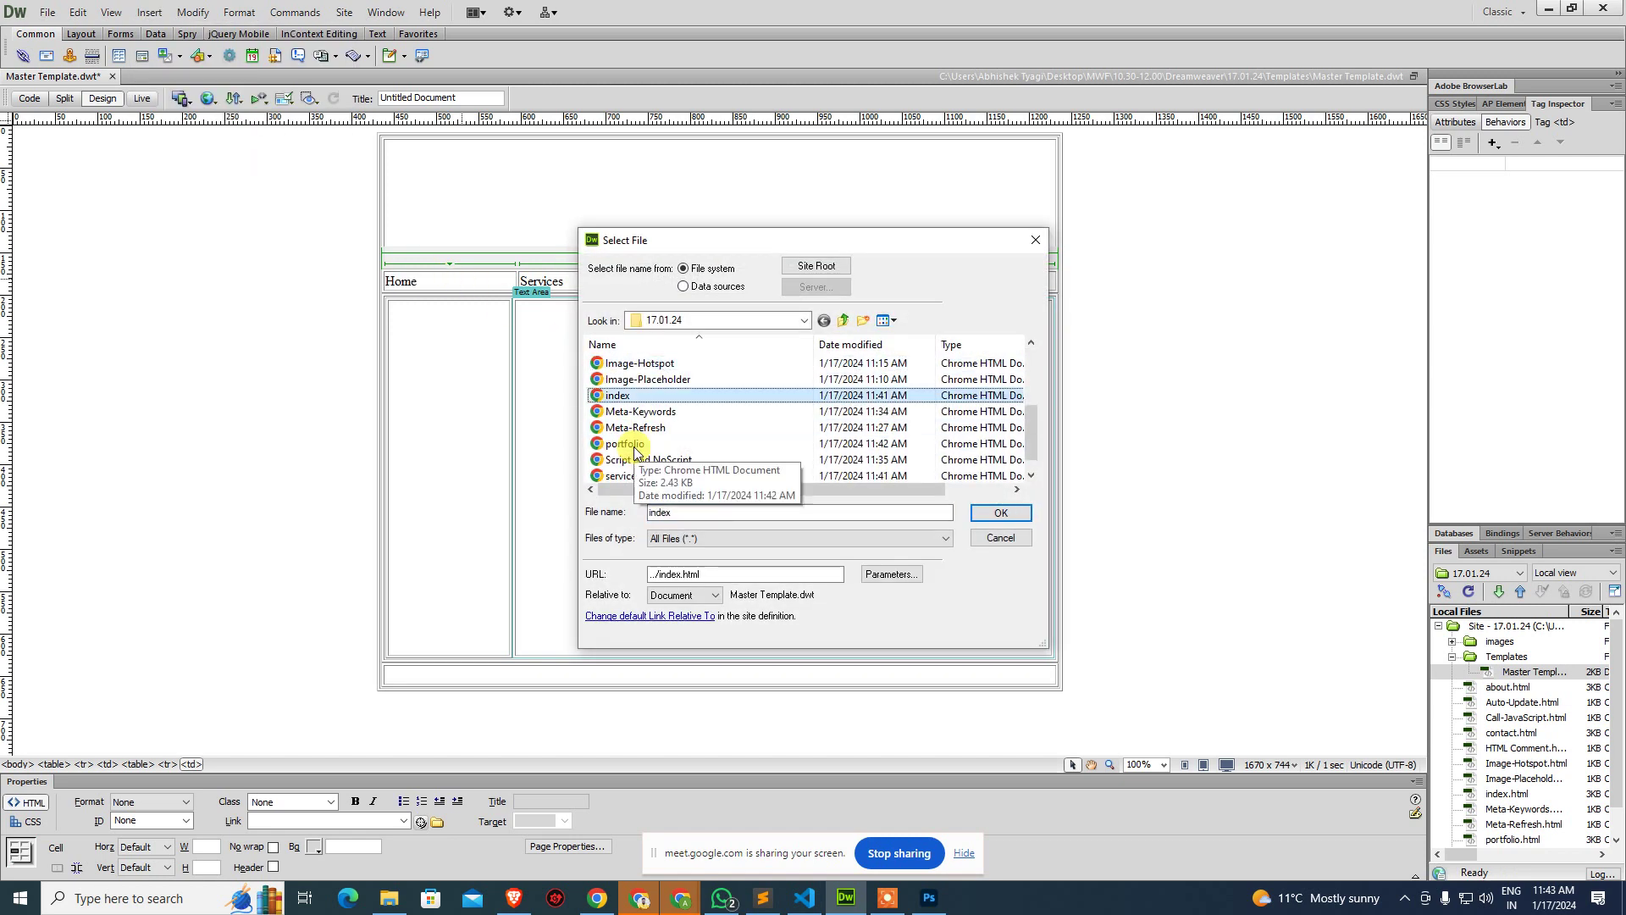
{"action": "double_click", "coordinate": [635, 448]}
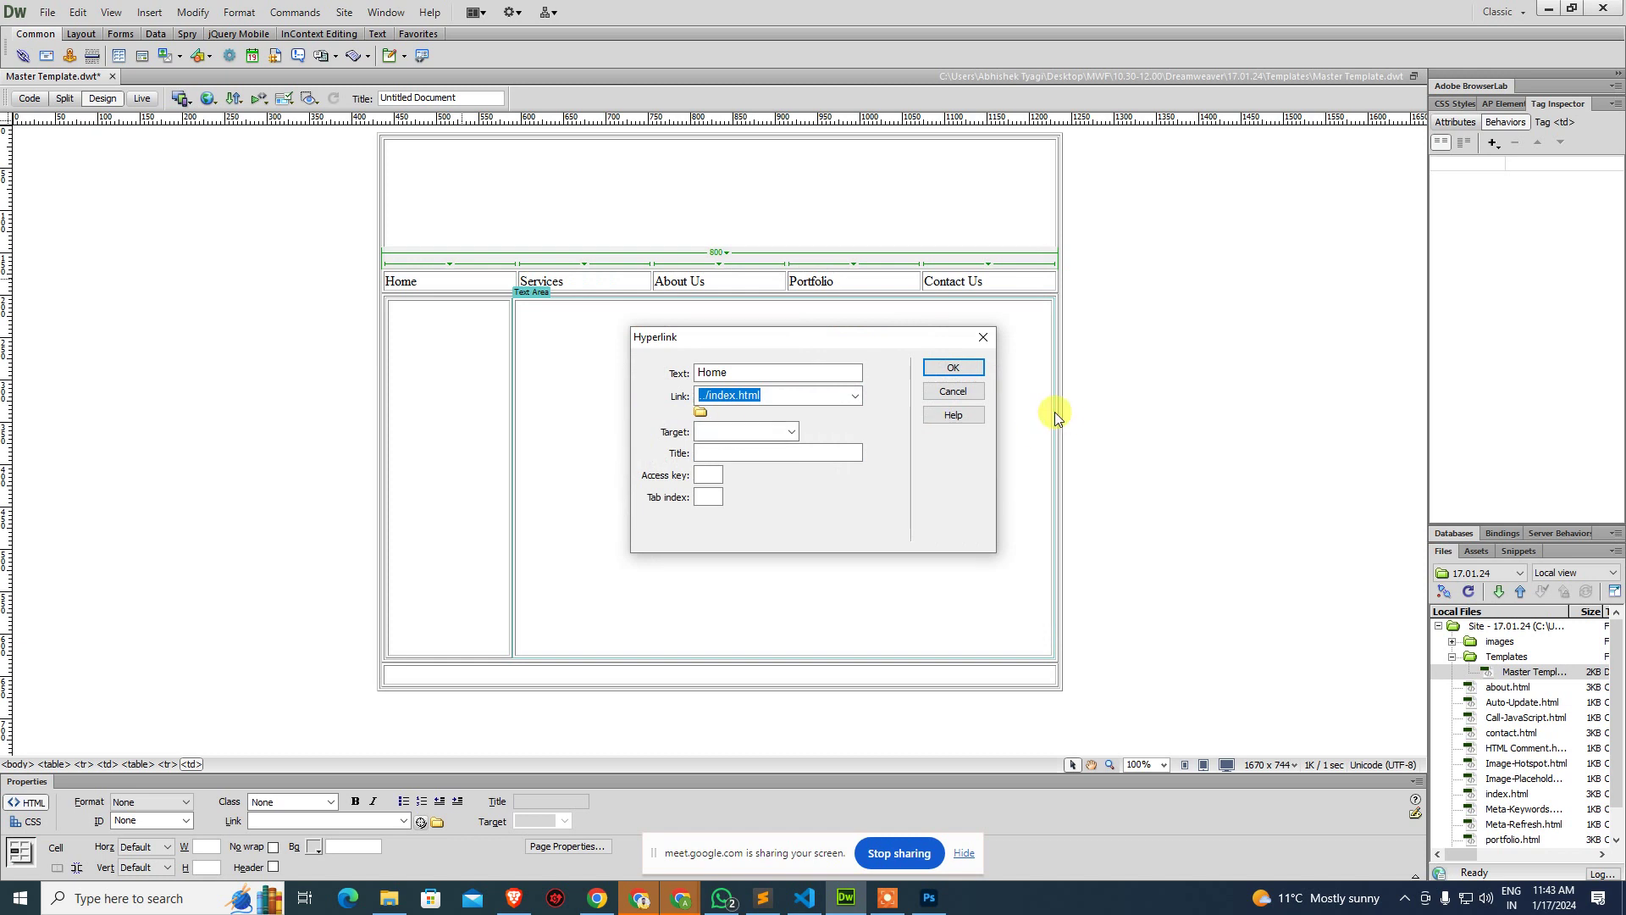
{"action": "left_click", "coordinate": [972, 366]}
Turn the Services text in the menu row into a link by entering its relative path.
{"action": "double_click", "coordinate": [542, 281]}
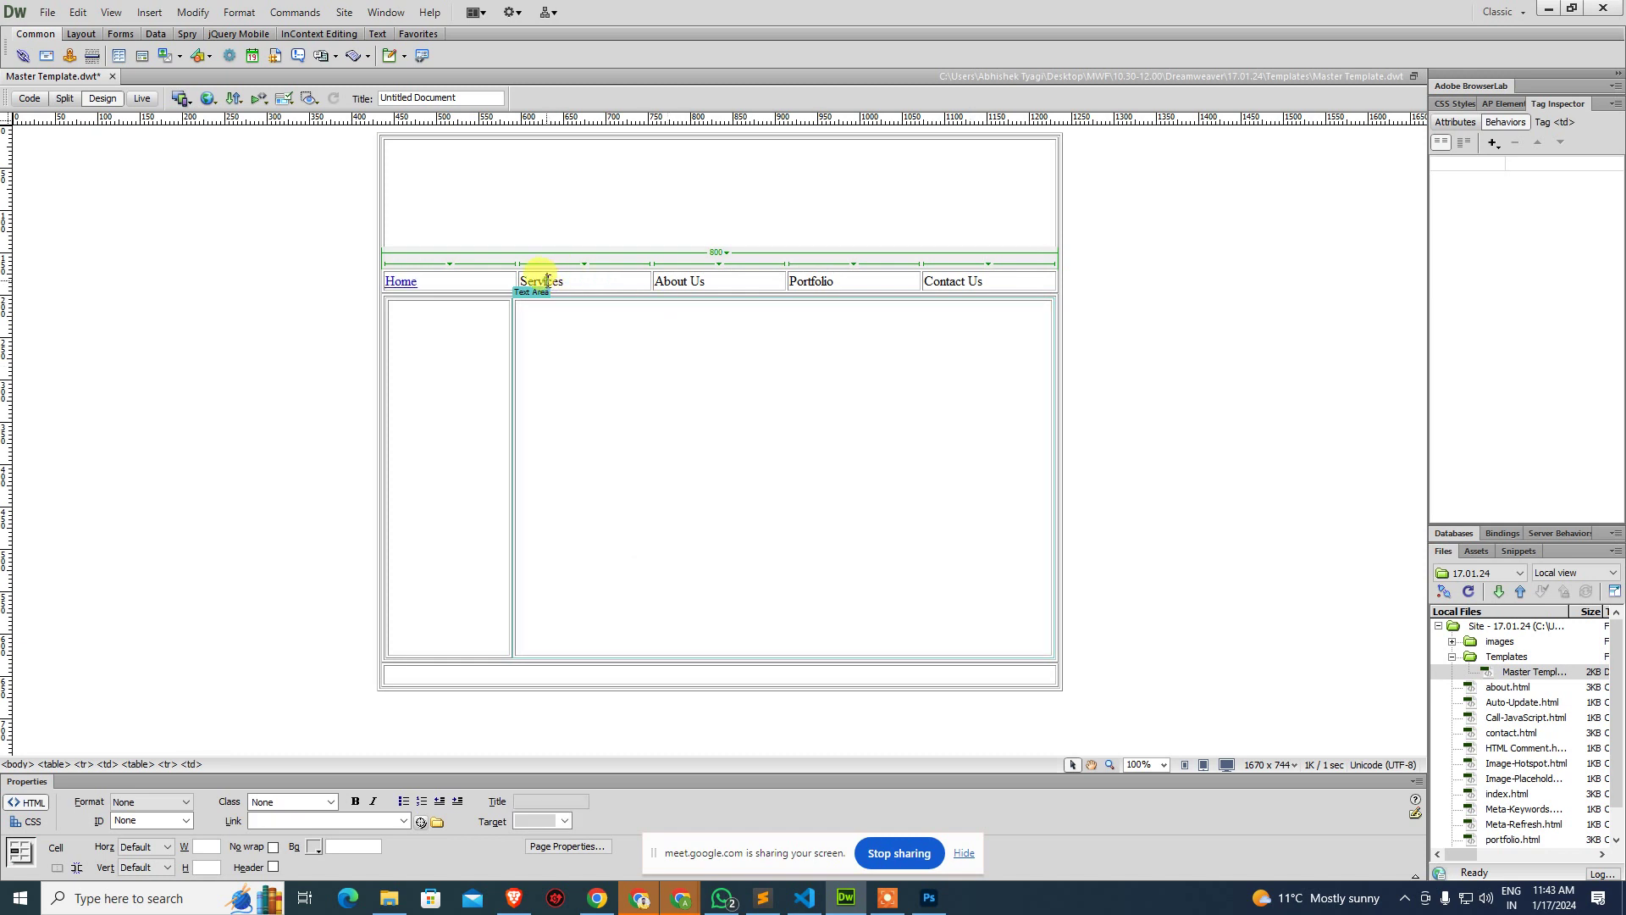
{"action": "key", "text": "ctrl+v"}
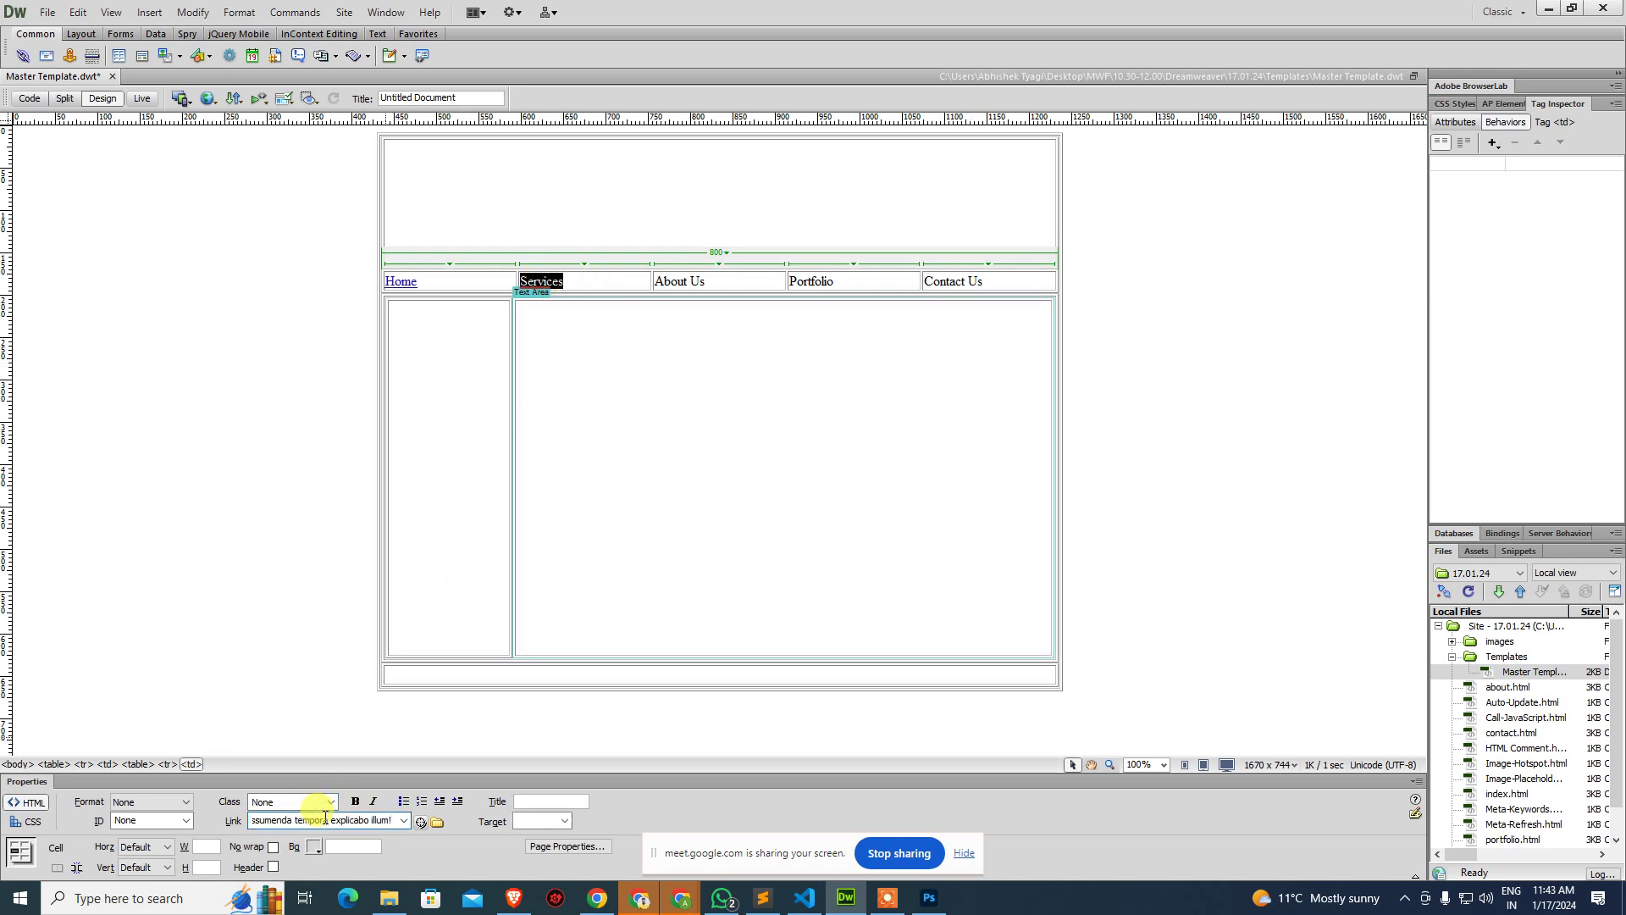
{"action": "key", "text": "ctrl+z"}
{"action": "type", "text": ".."}
Enlarge the site file list and link the About Us text in the menu row to about.html.
{"action": "triple_click", "coordinate": [703, 285]}
{"action": "left_click_drag", "start_coordinate": [421, 821], "coordinate": [1525, 774]}
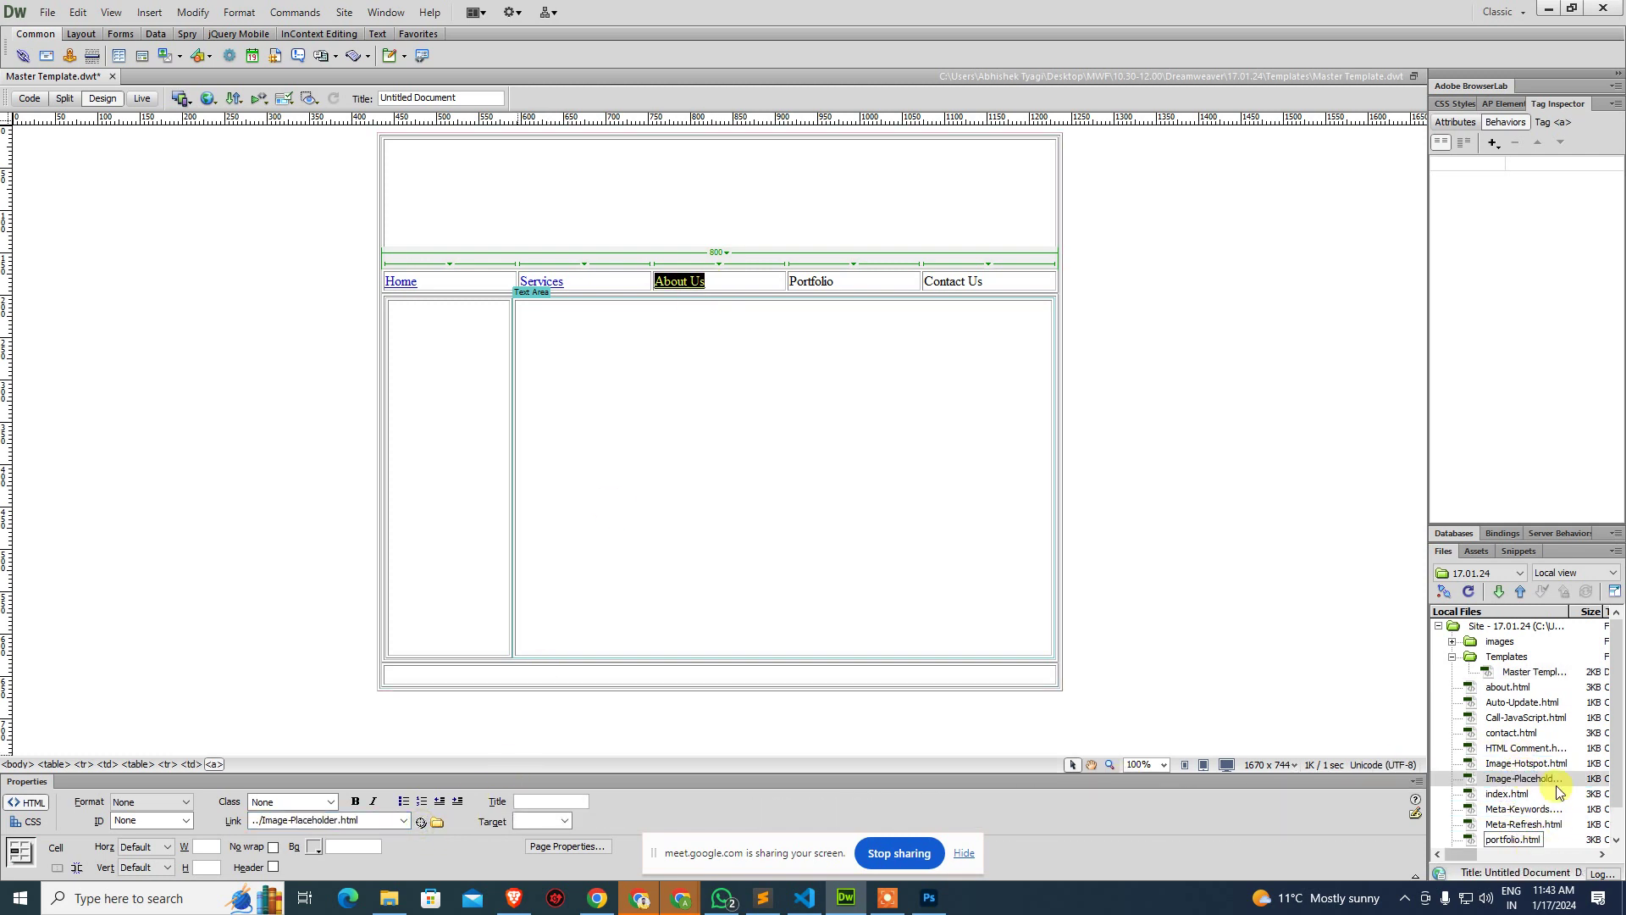
{"action": "scroll", "coordinate": [1550, 729], "scroll_direction": "down", "scroll_amount": 1}
{"action": "left_click", "coordinate": [1549, 103]}
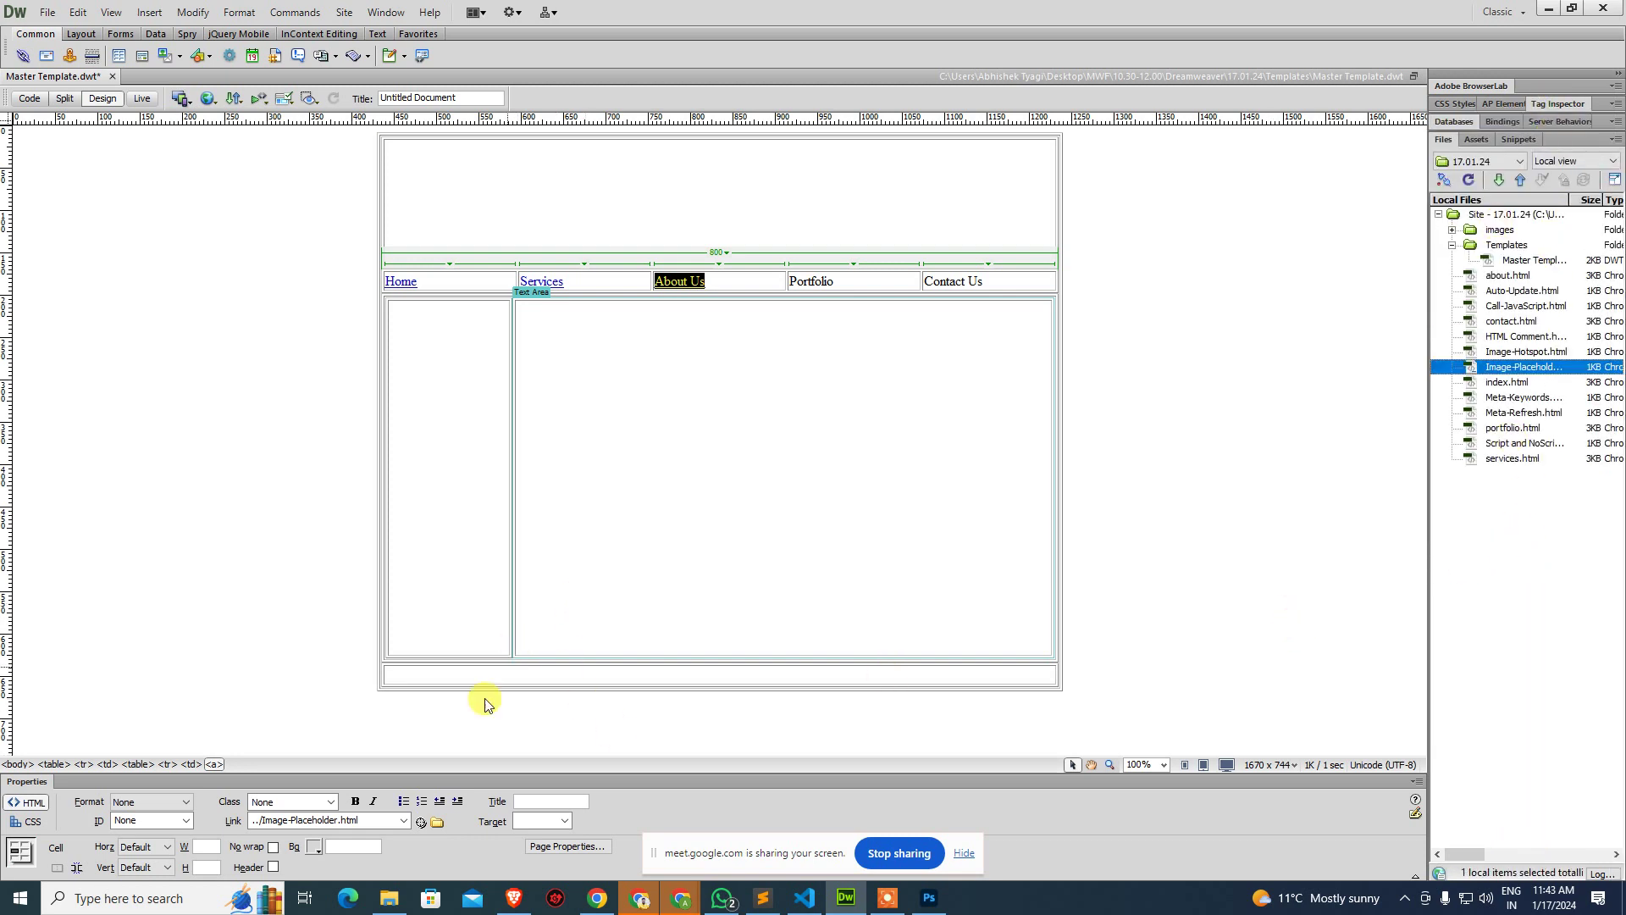
{"action": "left_click", "coordinate": [679, 281]}
{"action": "left_click_drag", "start_coordinate": [421, 821], "coordinate": [1508, 276]}
Link the Portfolio menu text to portfolio.html and the Contact Us menu text to contact.html.
{"action": "double_click", "coordinate": [809, 281]}
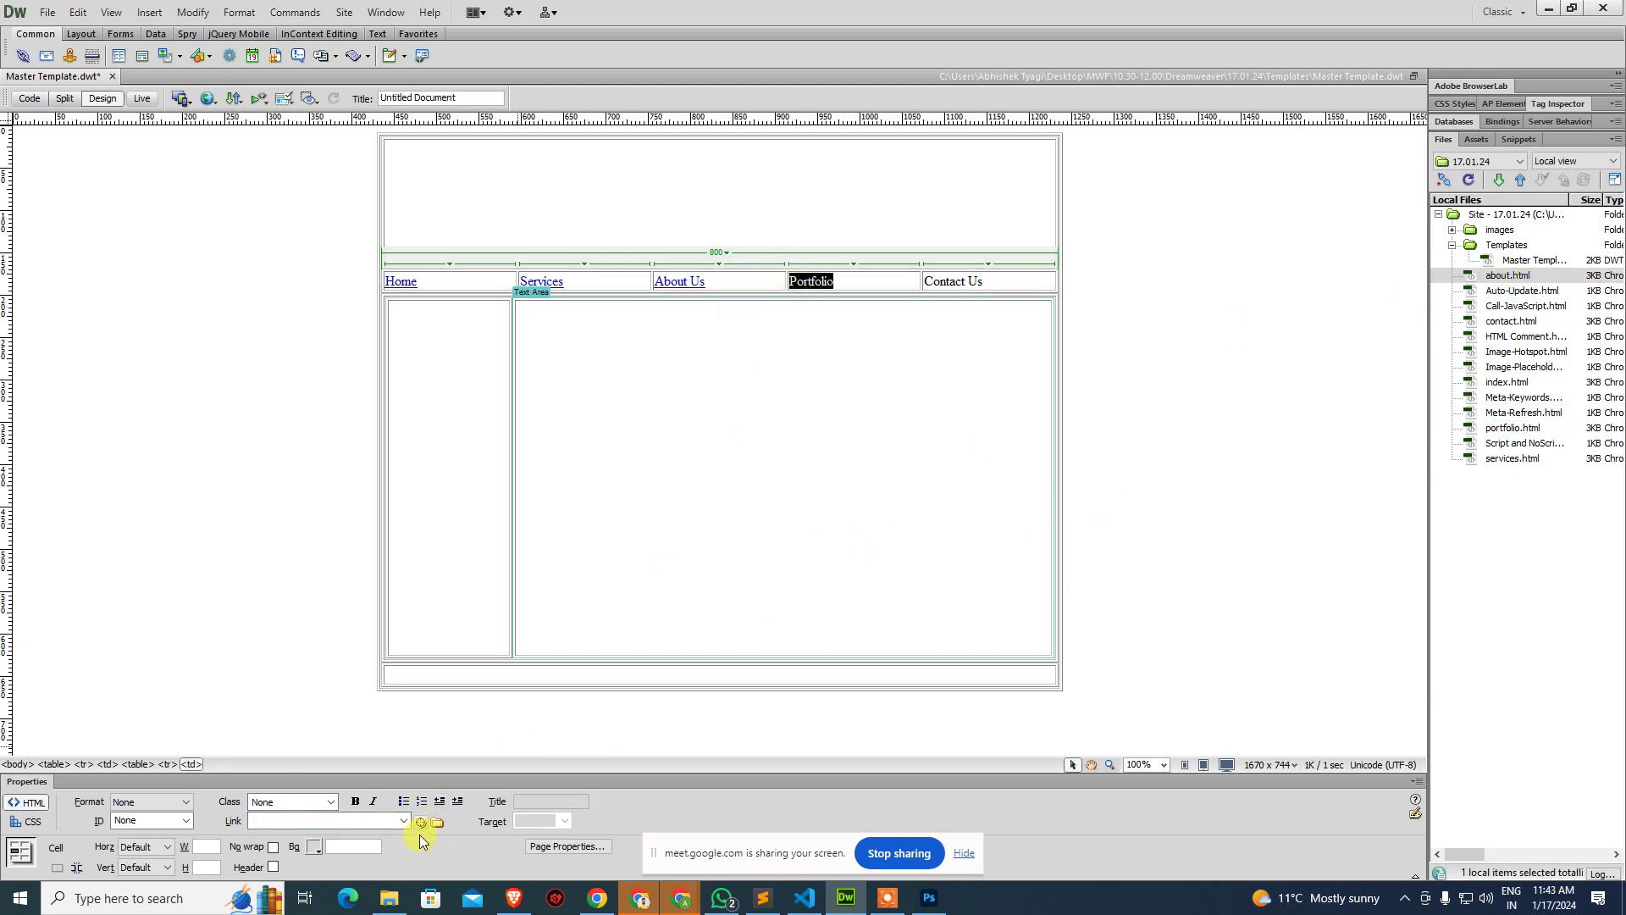
{"action": "left_click_drag", "start_coordinate": [421, 821], "coordinate": [1512, 428]}
{"action": "triple_click", "coordinate": [957, 281]}
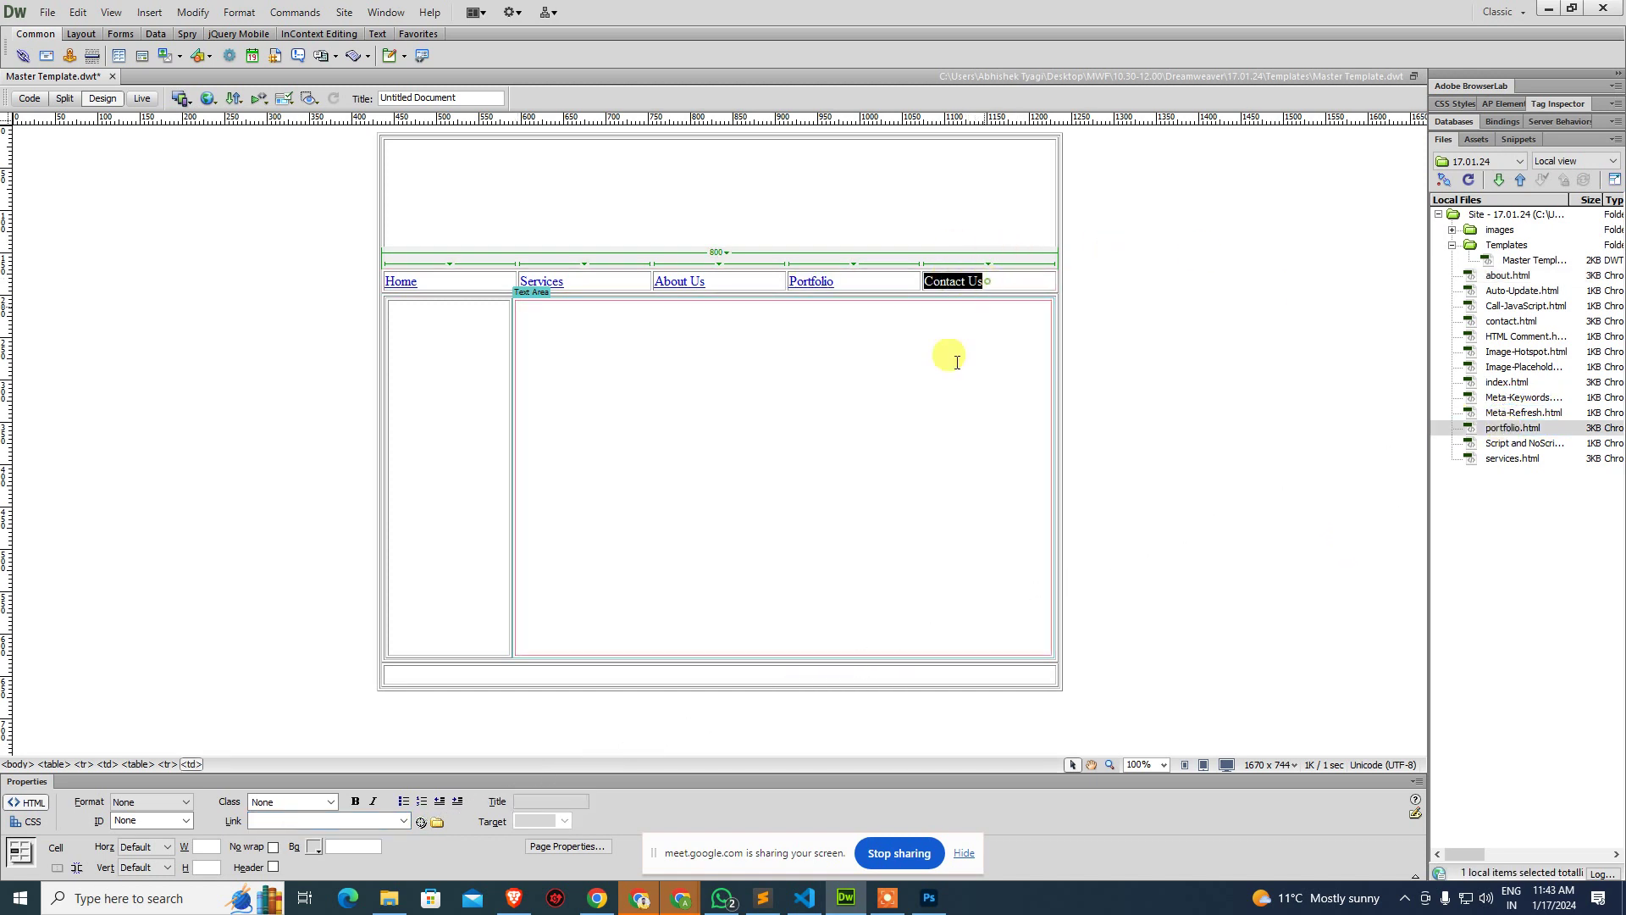
{"action": "left_click_drag", "start_coordinate": [421, 822], "coordinate": [1518, 321]}
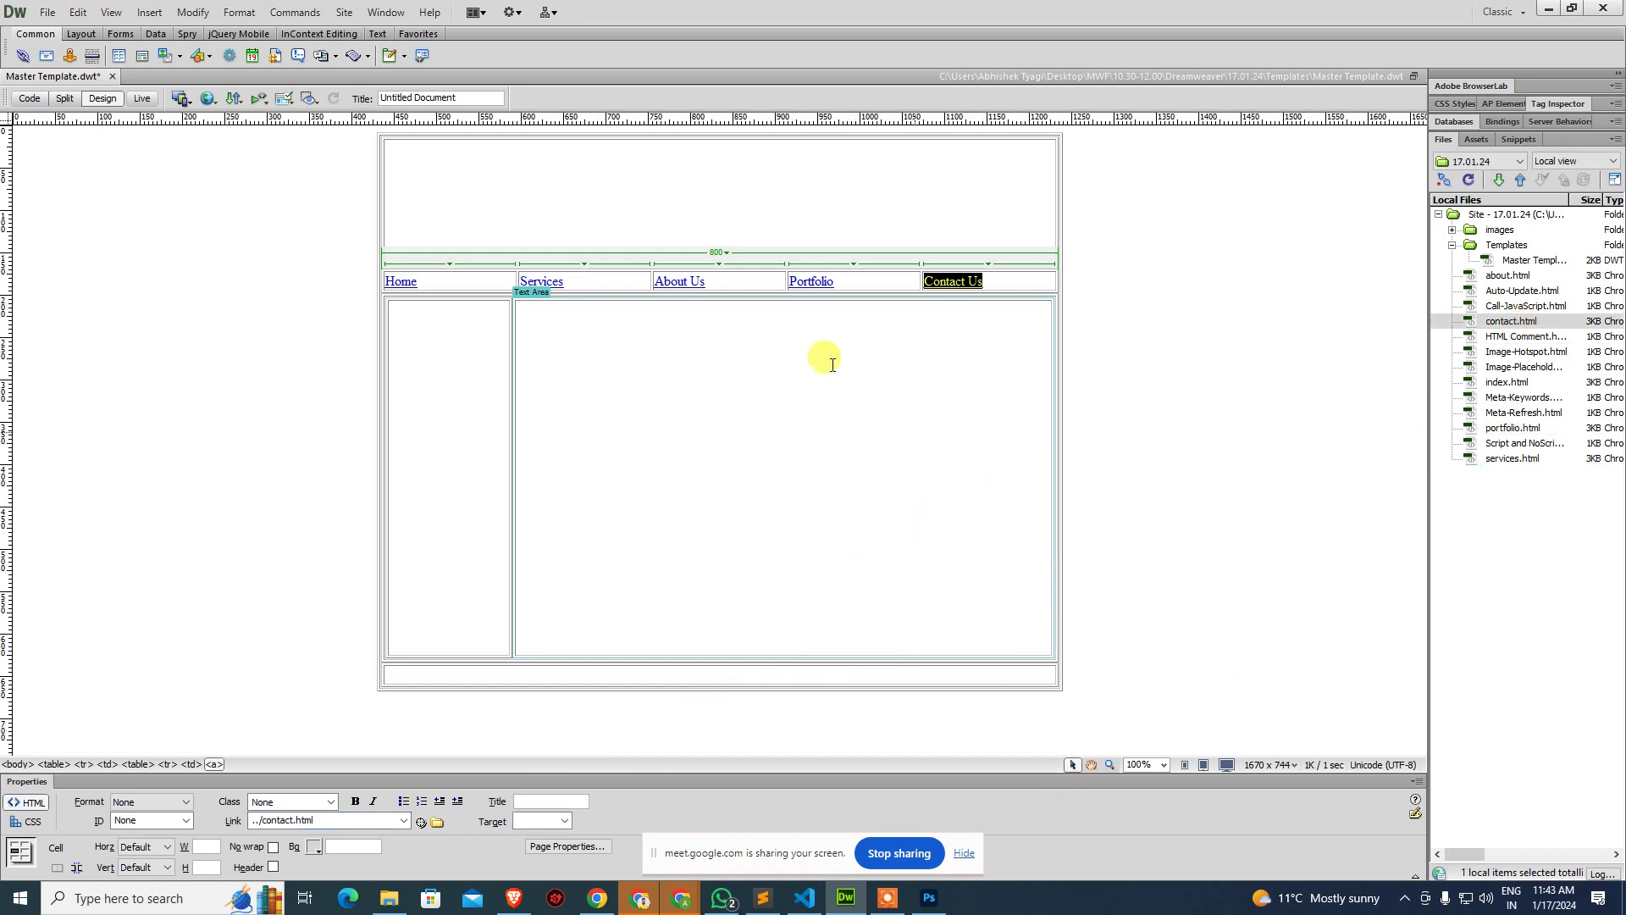
Centre the five menu row cells horizontally and set their width to 160.
{"action": "left_click", "coordinate": [431, 285]}
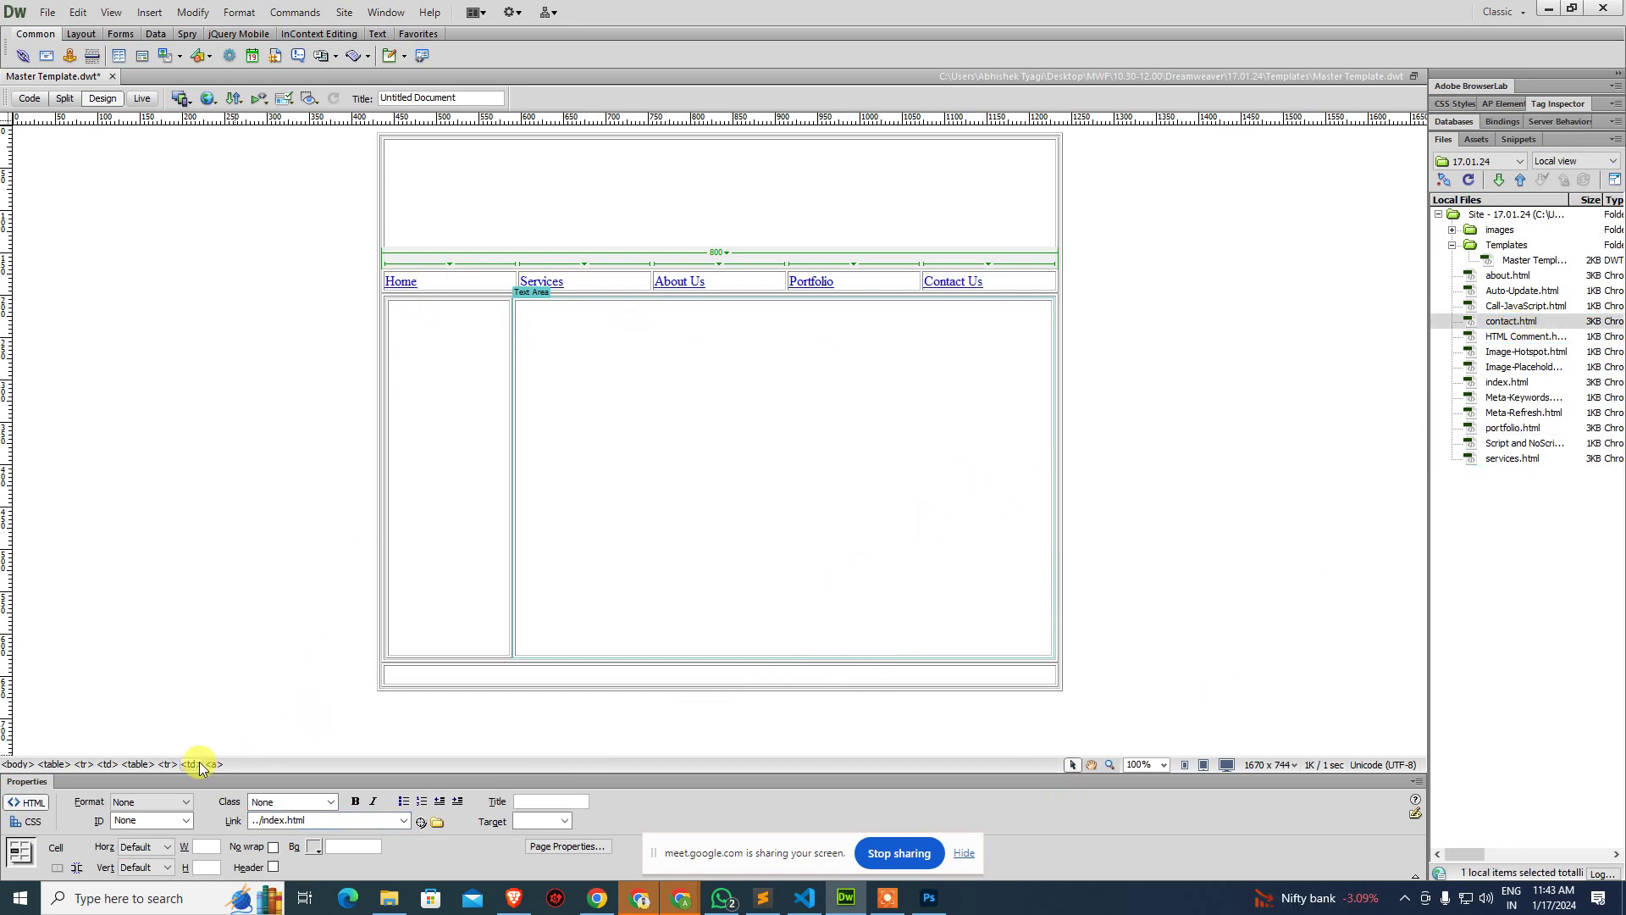
{"action": "left_click_drag", "start_coordinate": [440, 279], "coordinate": [969, 283]}
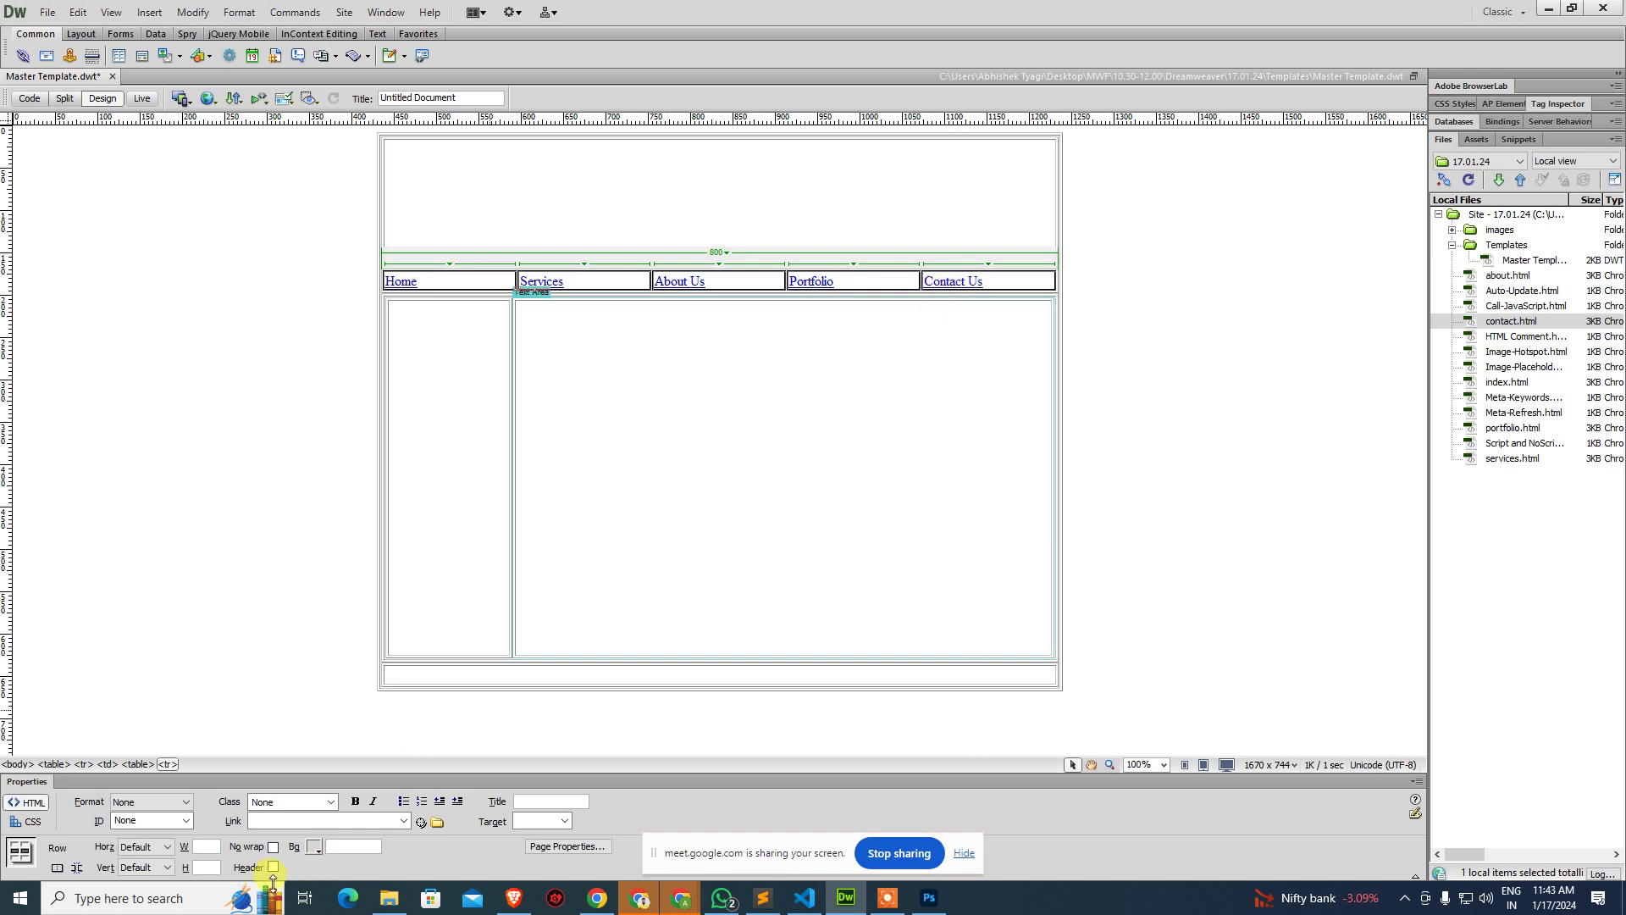
{"action": "left_click", "coordinate": [167, 867]}
{"action": "left_click", "coordinate": [167, 867]}
{"action": "left_click", "coordinate": [167, 846]}
{"action": "left_click", "coordinate": [134, 884]}
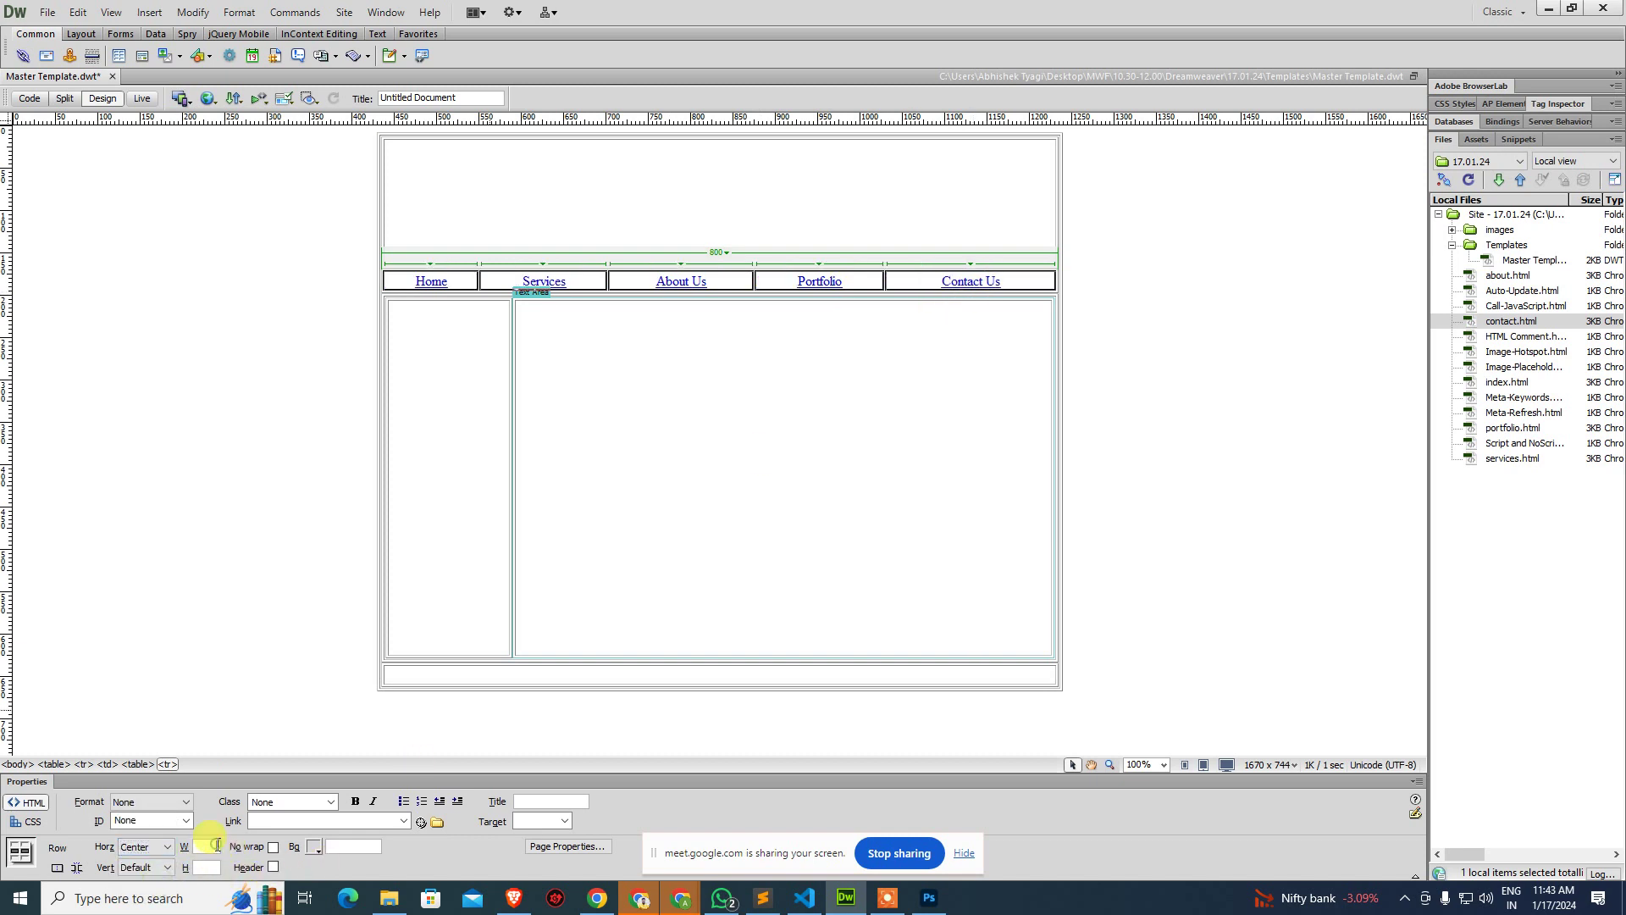
{"action": "type", "text": "160"}
{"action": "key", "text": "Return"}
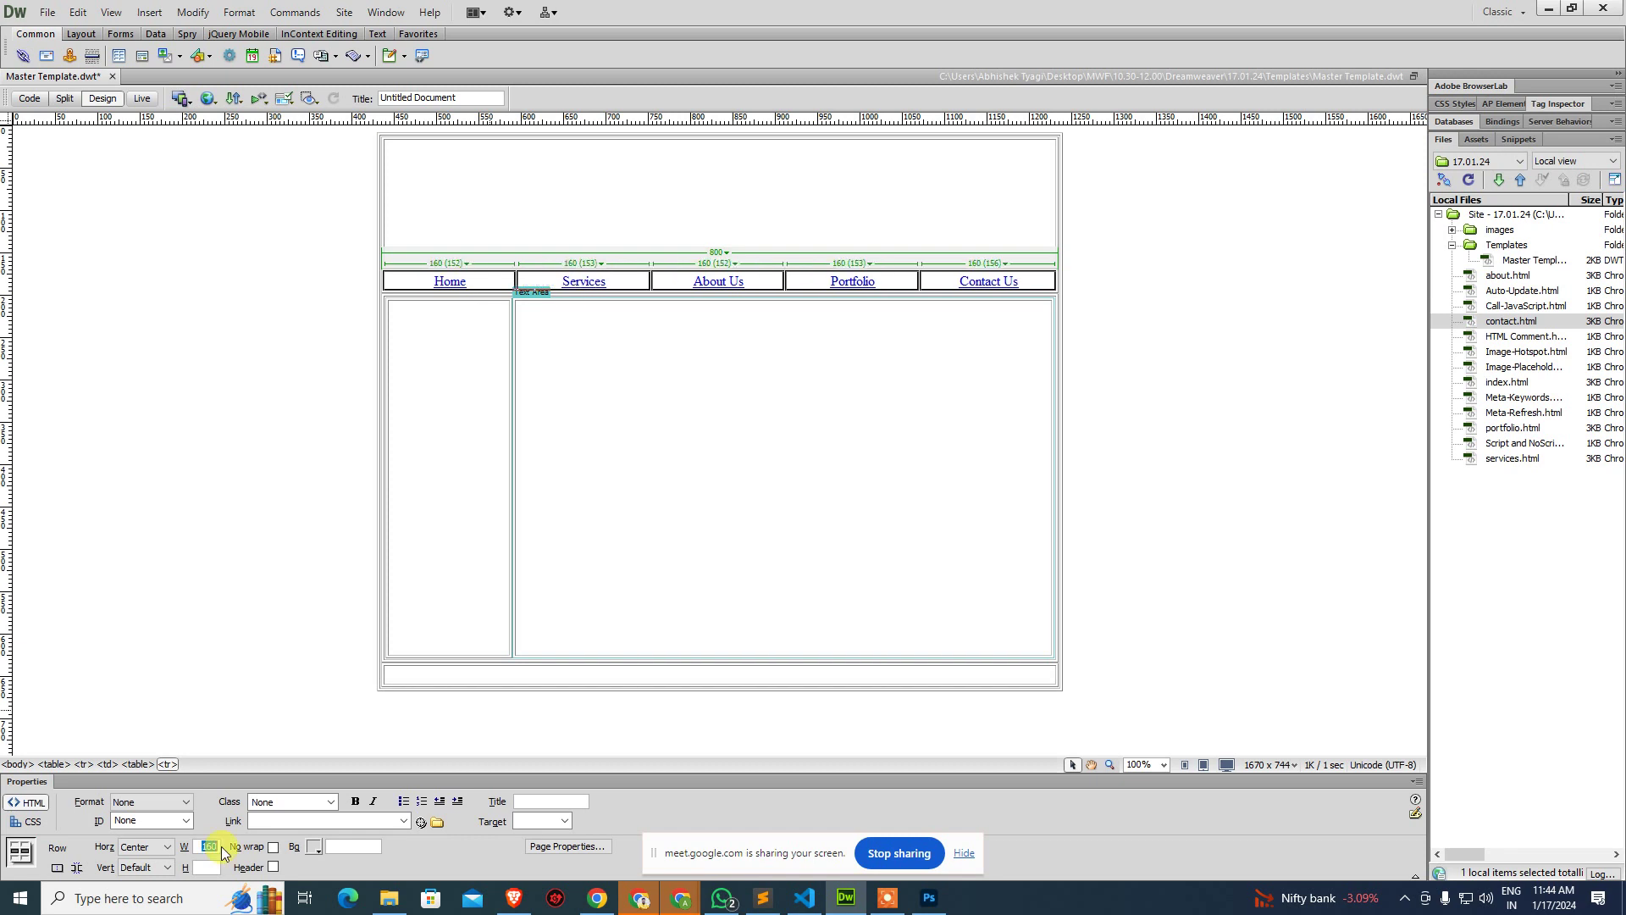
Save the template and update all the pages based on it.
{"action": "key", "text": "ctrl+s"}
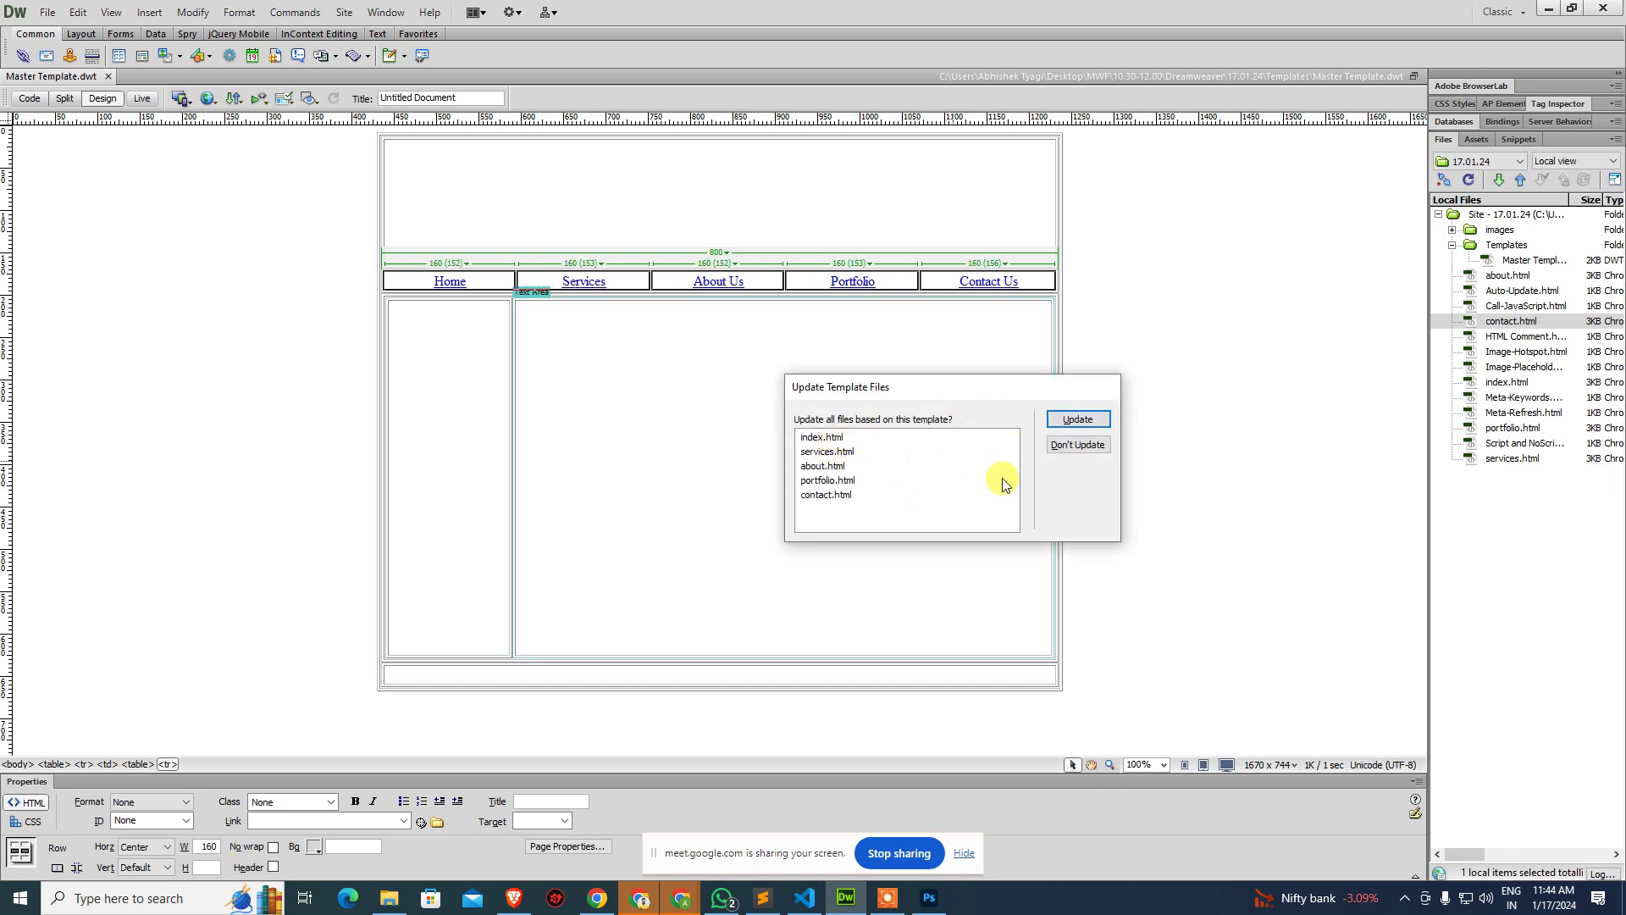
{"action": "left_click", "coordinate": [1105, 421]}
{"action": "left_click", "coordinate": [950, 353]}
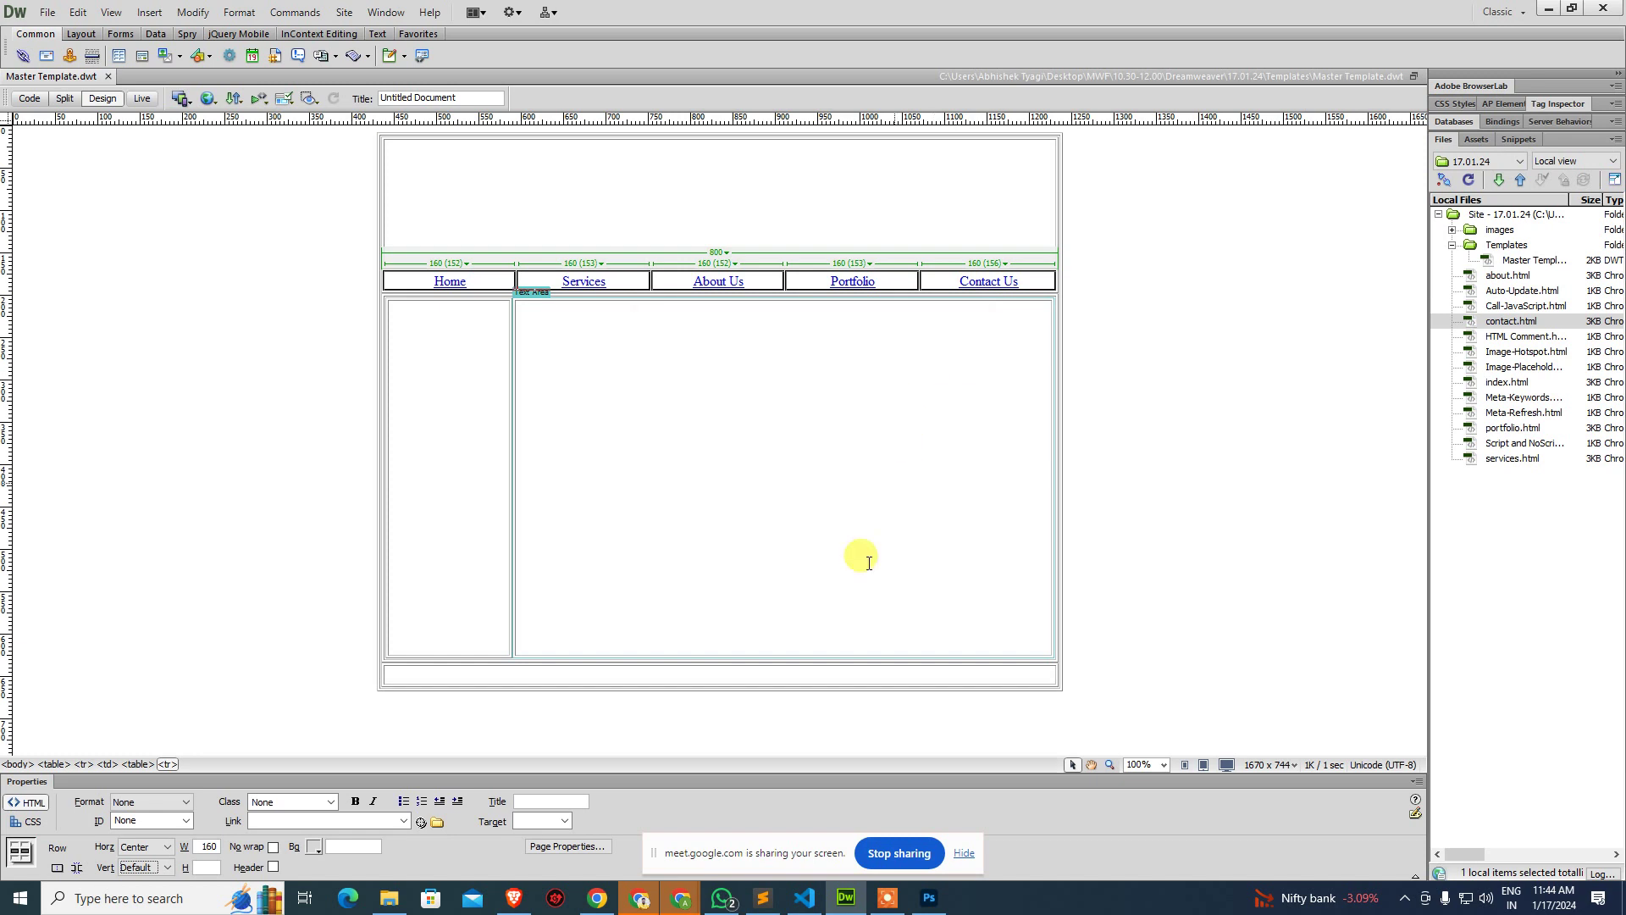
Switch to Chrome, reload the home page and test the Services, About Us, Portfolio and Contact Us menu links.
{"action": "mouse_move", "coordinate": [682, 896]}
{"action": "left_click", "coordinate": [651, 798]}
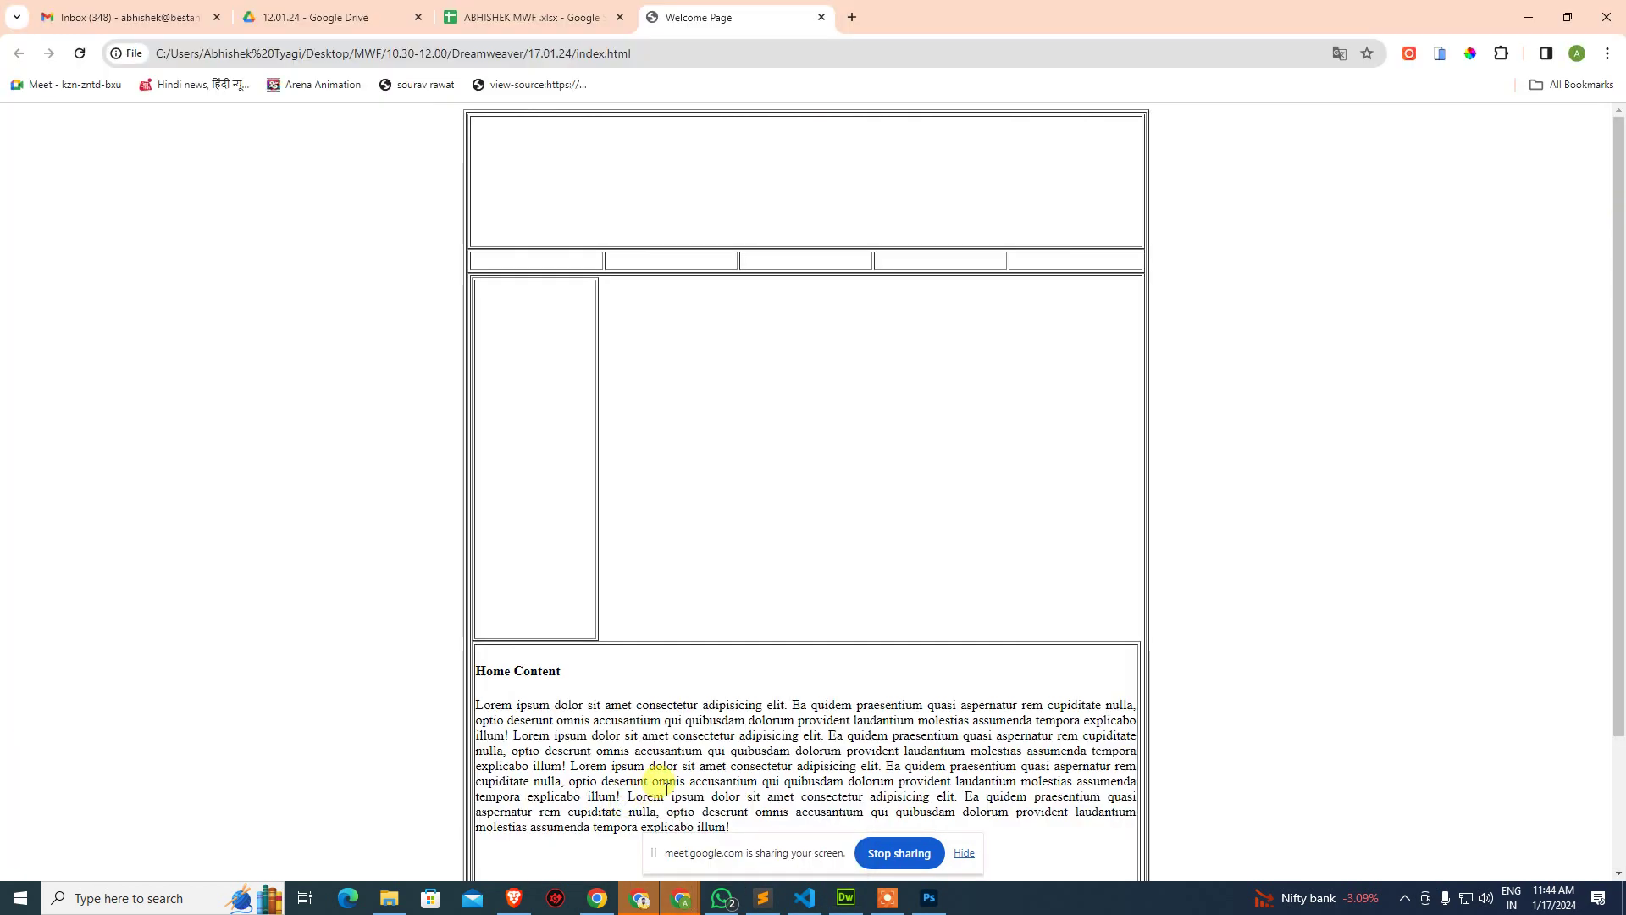
{"action": "key", "text": "F5"}
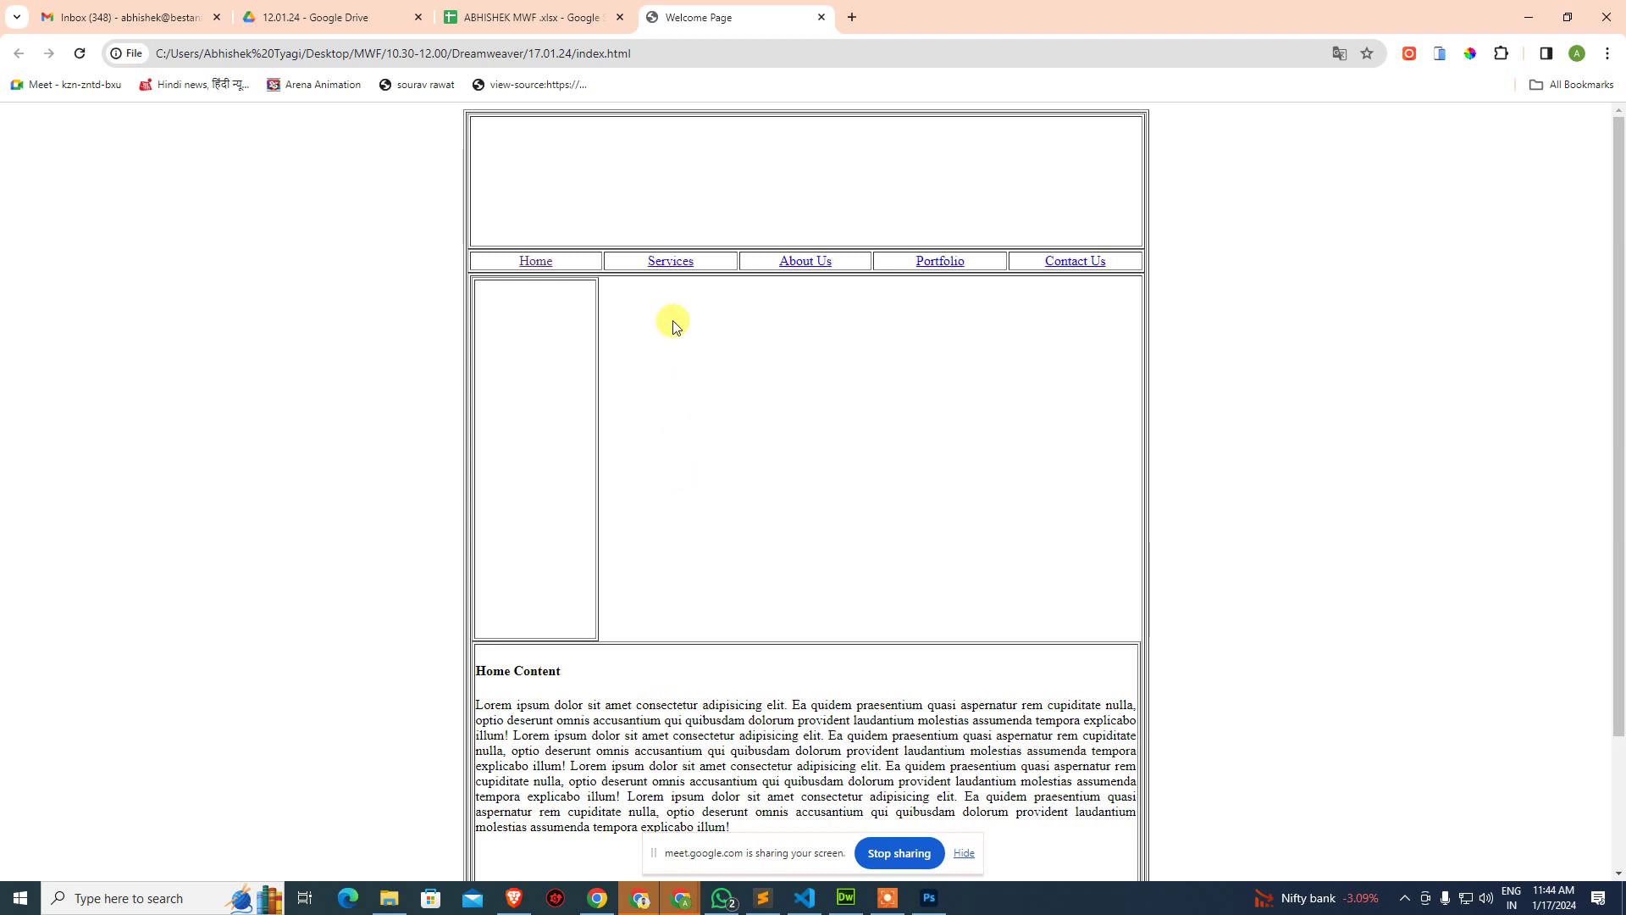
{"action": "left_click", "coordinate": [674, 267]}
{"action": "left_click", "coordinate": [777, 263]}
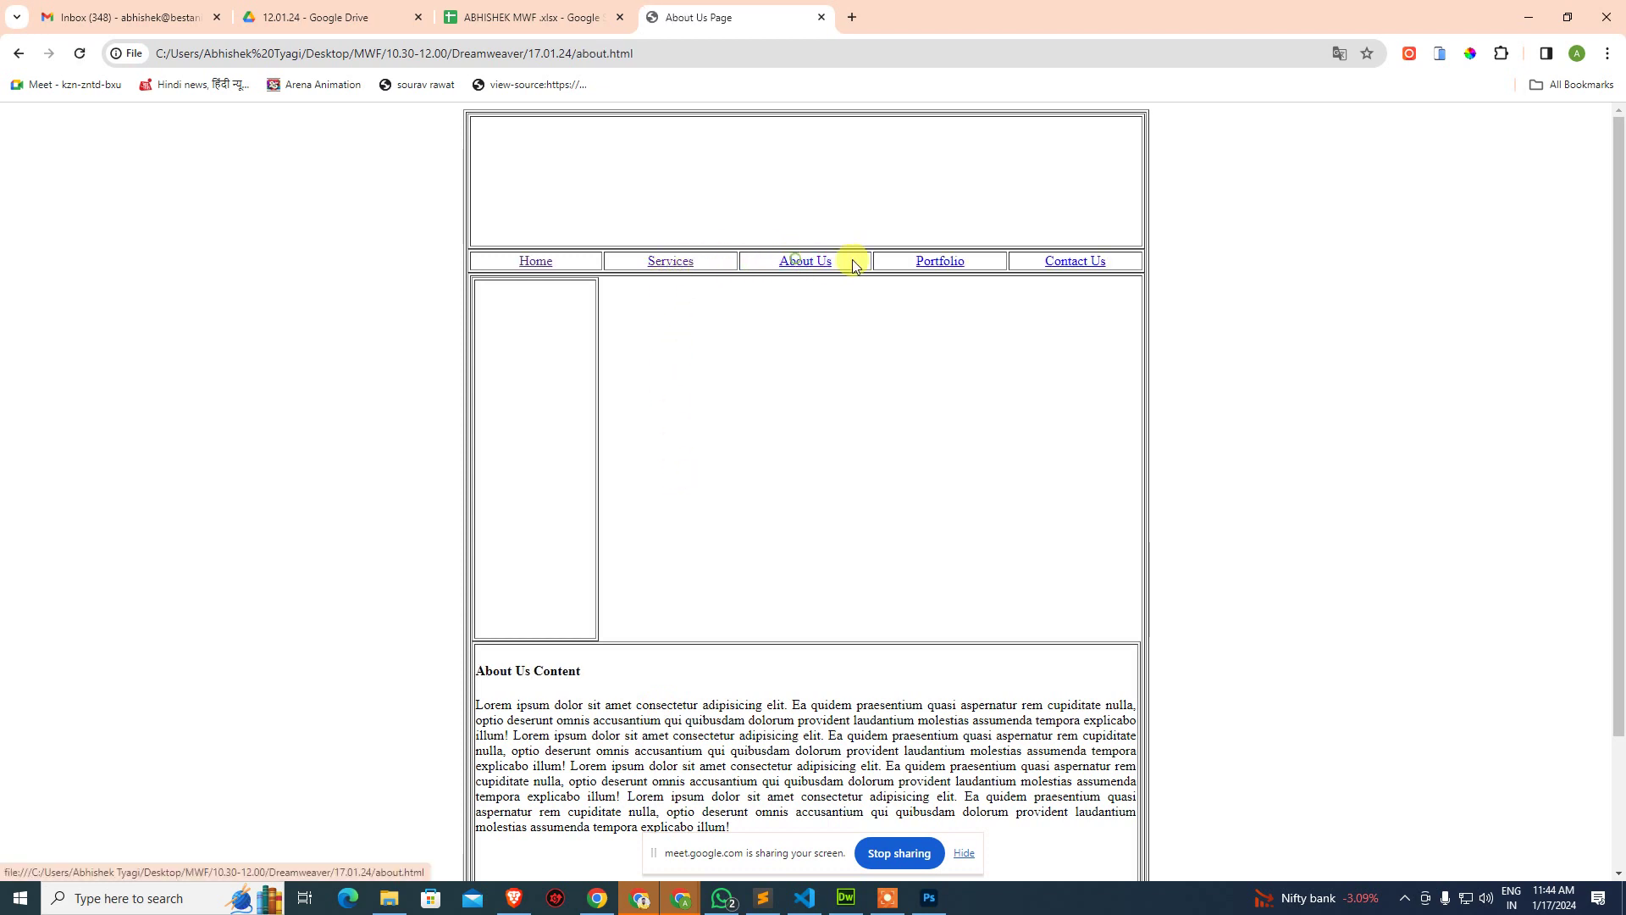
{"action": "left_click", "coordinate": [937, 267]}
{"action": "left_click", "coordinate": [1054, 268]}
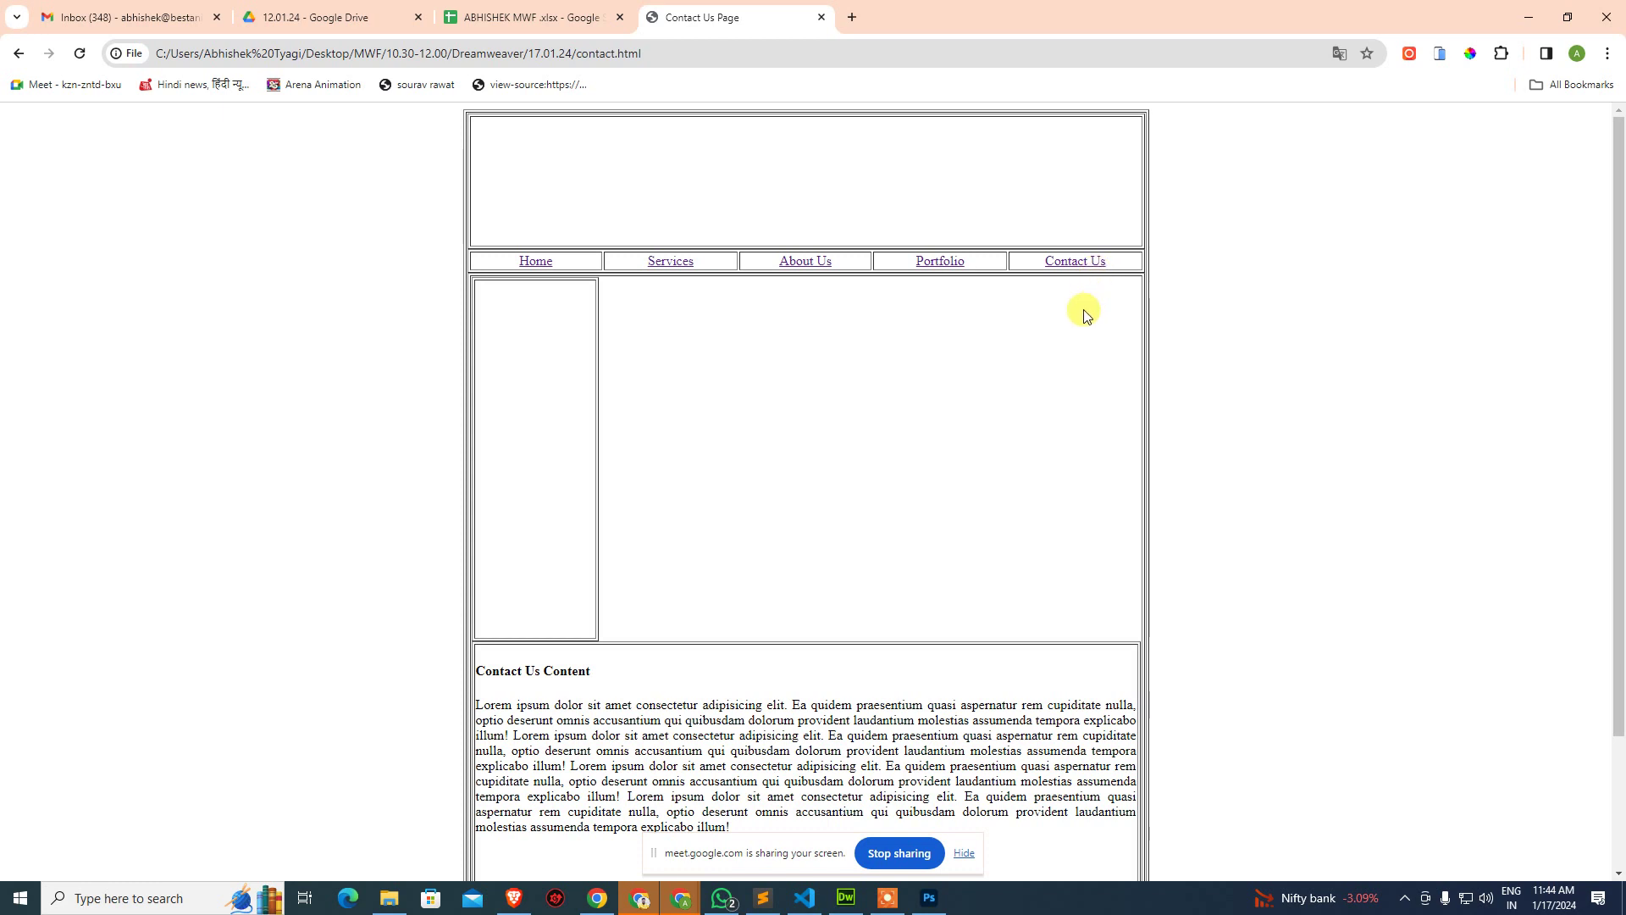
Return to Dreamweaver, change the Contact Us menu text to Blog, and save the template with all its pages updated.
{"action": "key", "text": "alt+Tab"}
{"action": "left_click", "coordinate": [1022, 281]}
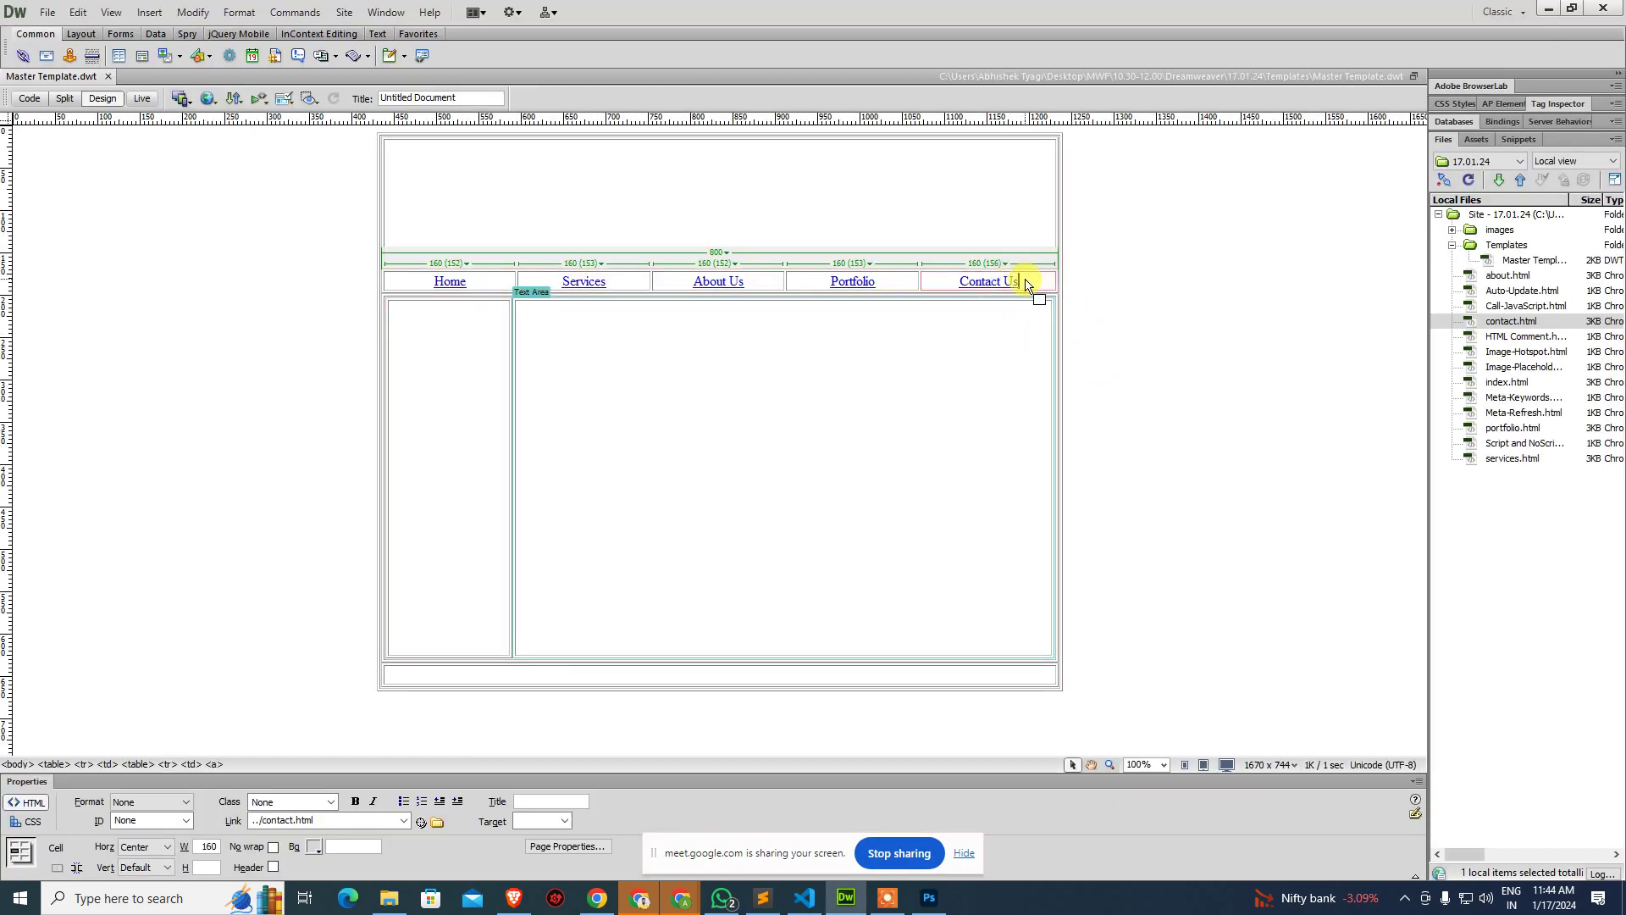
{"action": "key", "text": "ctrl+shift+Left"}
{"action": "key", "text": "ctrl+shift+Left"}
{"action": "type", "text": "Blog"}
{"action": "key", "text": "ctrl+s"}
{"action": "left_click", "coordinate": [1154, 236]}
Switch to Chrome and check the menu on the Services, About Us, Portfolio and Home pages.
{"action": "key", "text": "alt+Tab"}
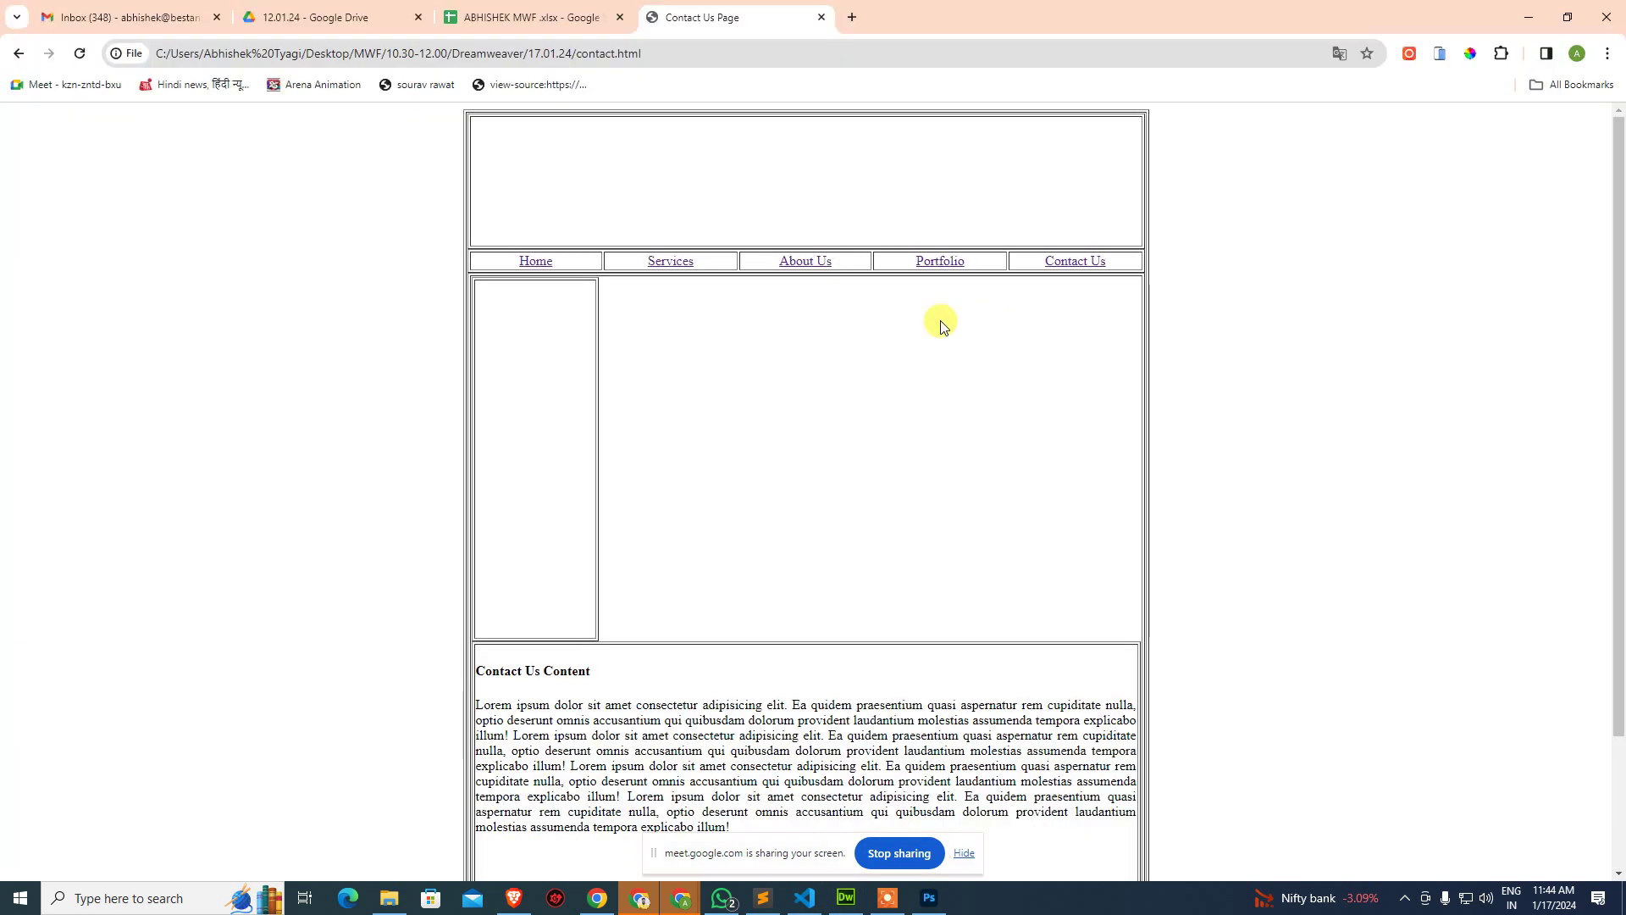
{"action": "left_click", "coordinate": [656, 261]}
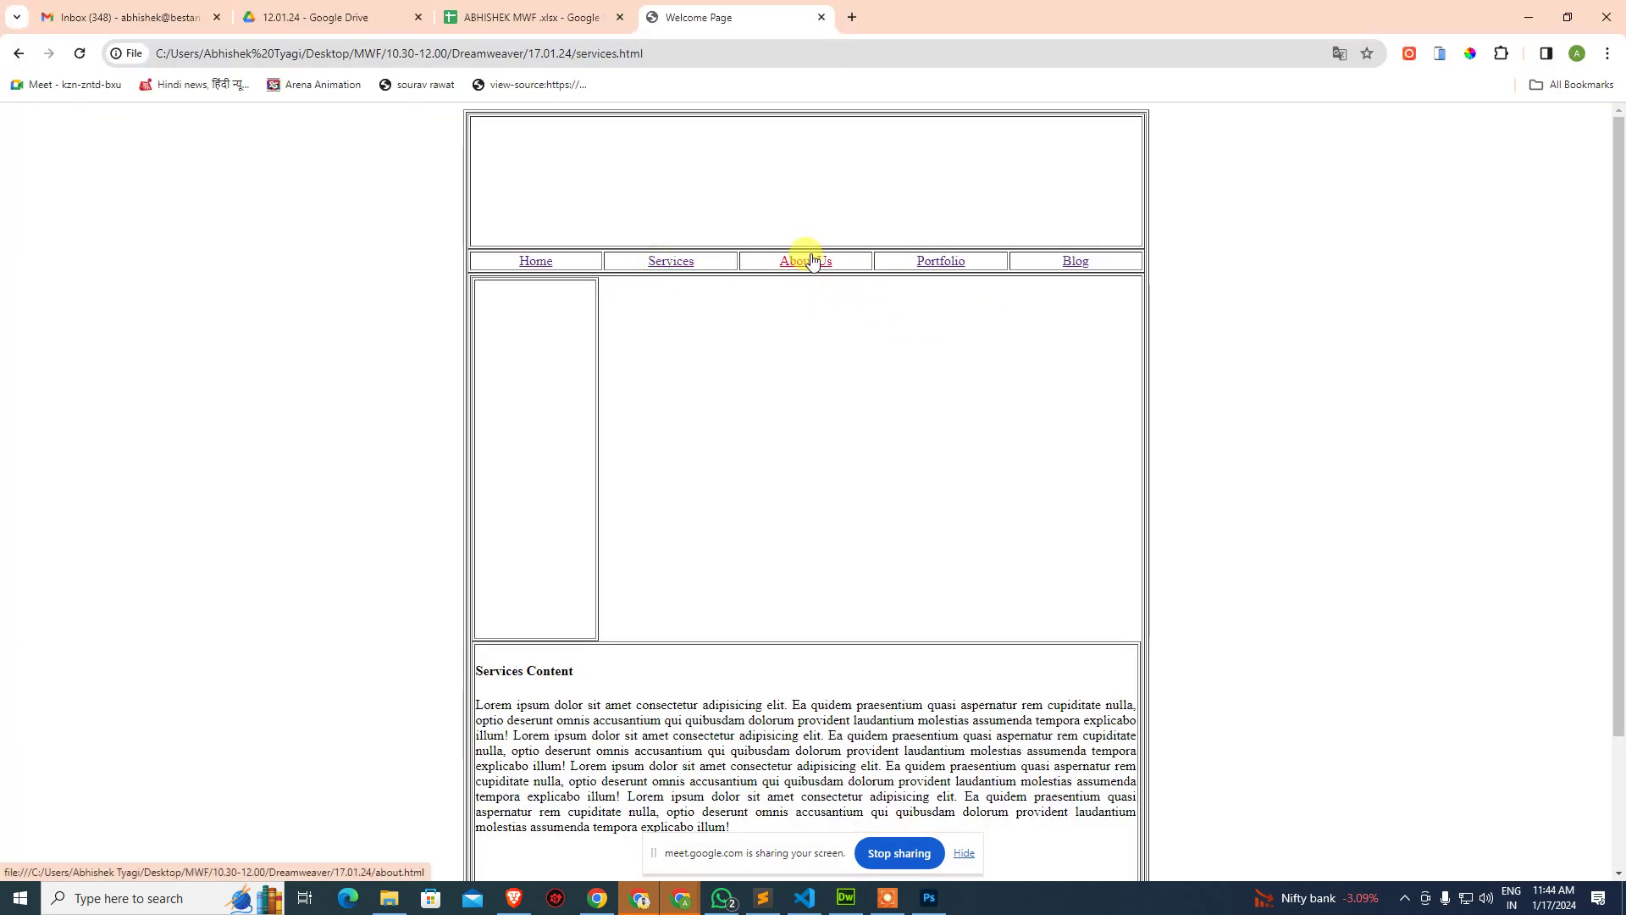
{"action": "left_click", "coordinate": [811, 261]}
{"action": "left_click", "coordinate": [938, 261]}
{"action": "left_click", "coordinate": [536, 260]}
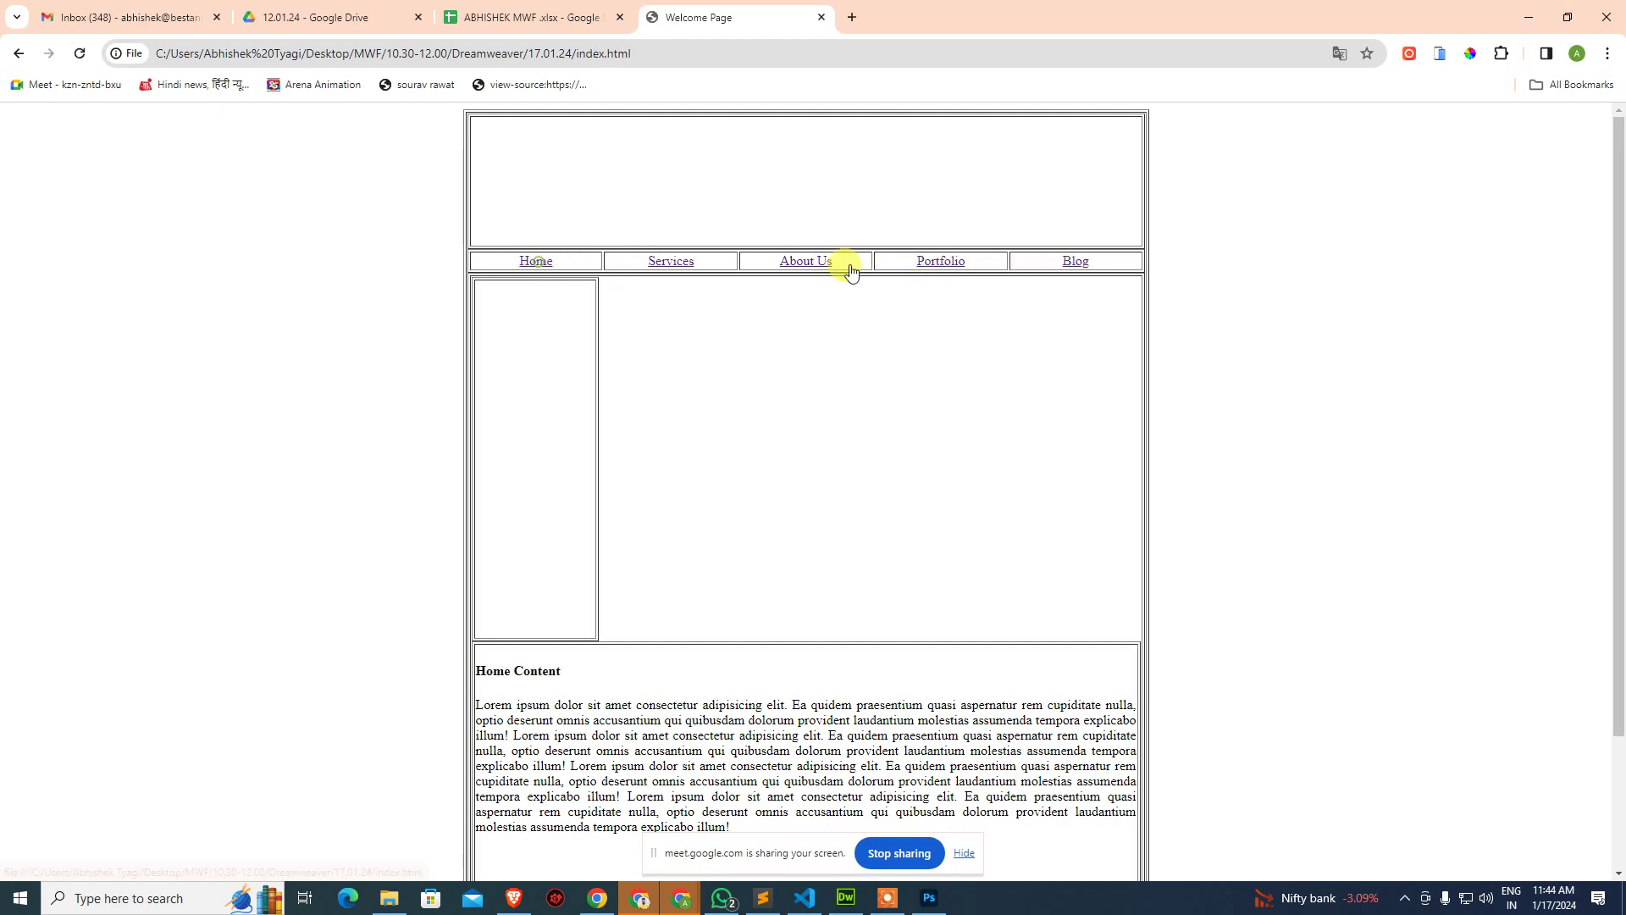
Return to Dreamweaver and close the Update Pages dialog.
{"action": "key", "text": "alt+Tab"}
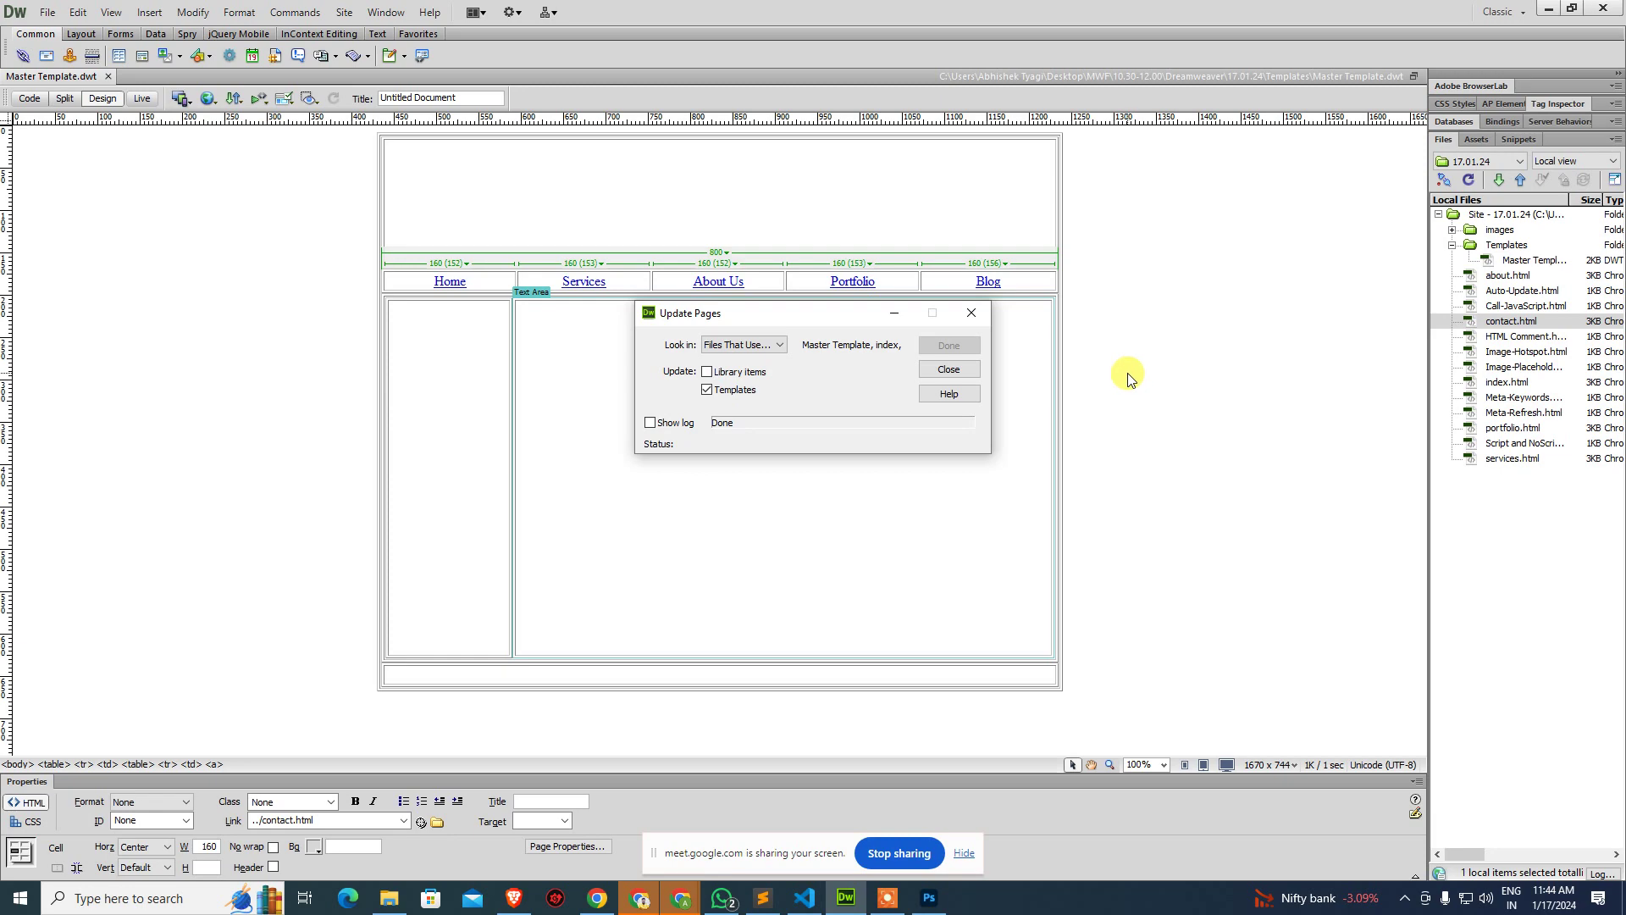
{"action": "left_click", "coordinate": [964, 374]}
{"action": "key", "text": "alt+Tab"}
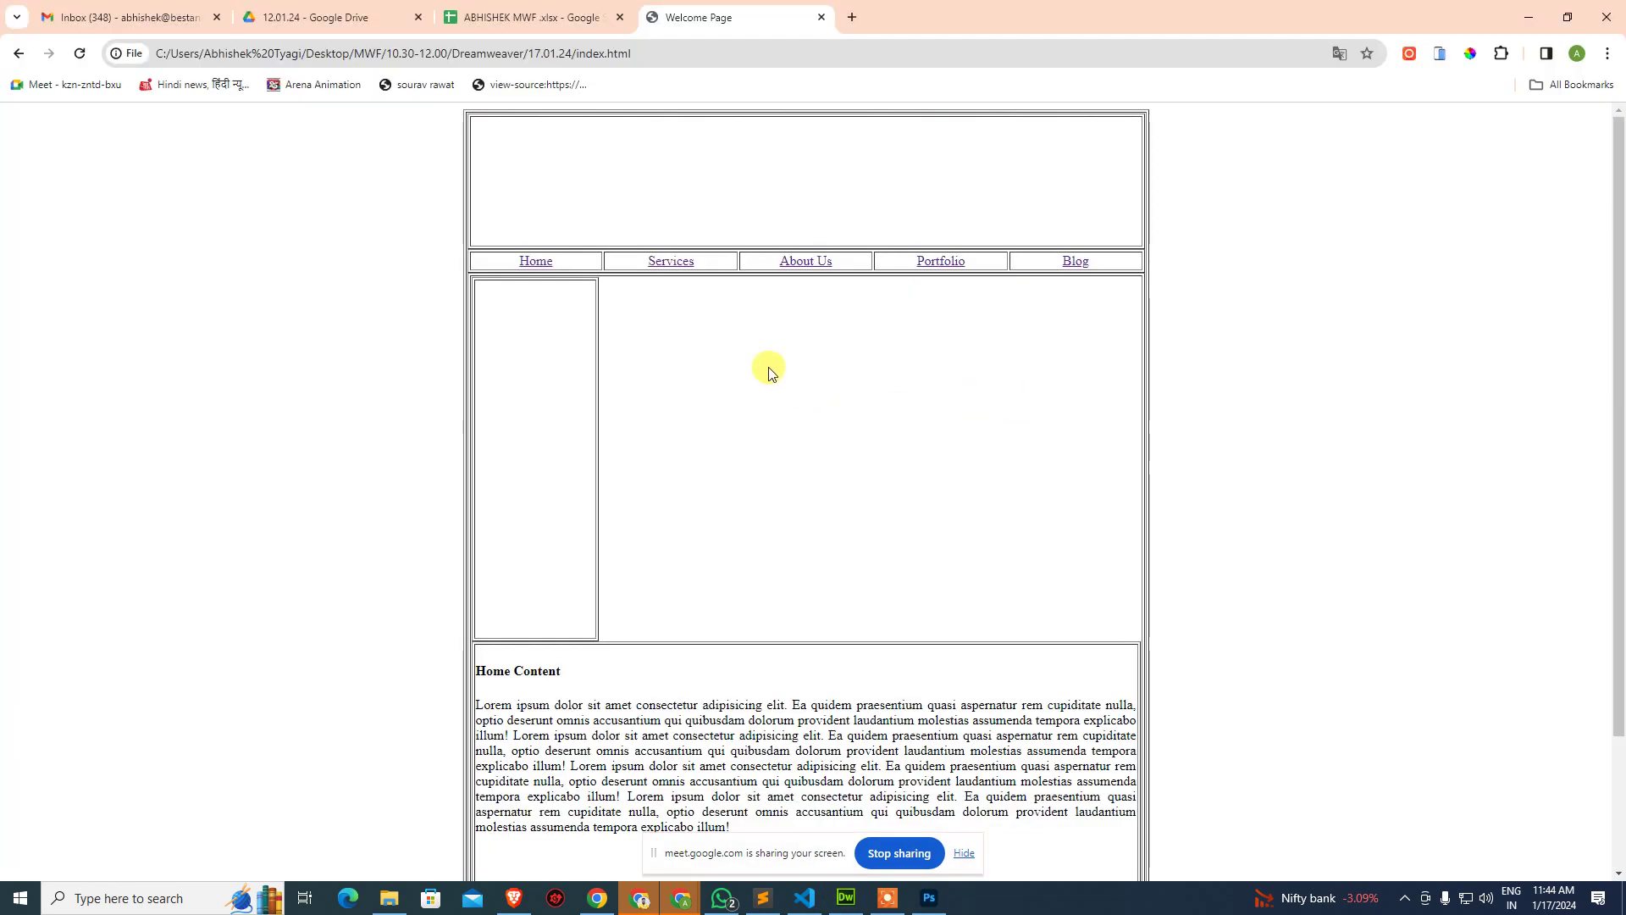
{"action": "key", "text": "alt+Tab"}
{"action": "left_click", "coordinate": [404, 56]}
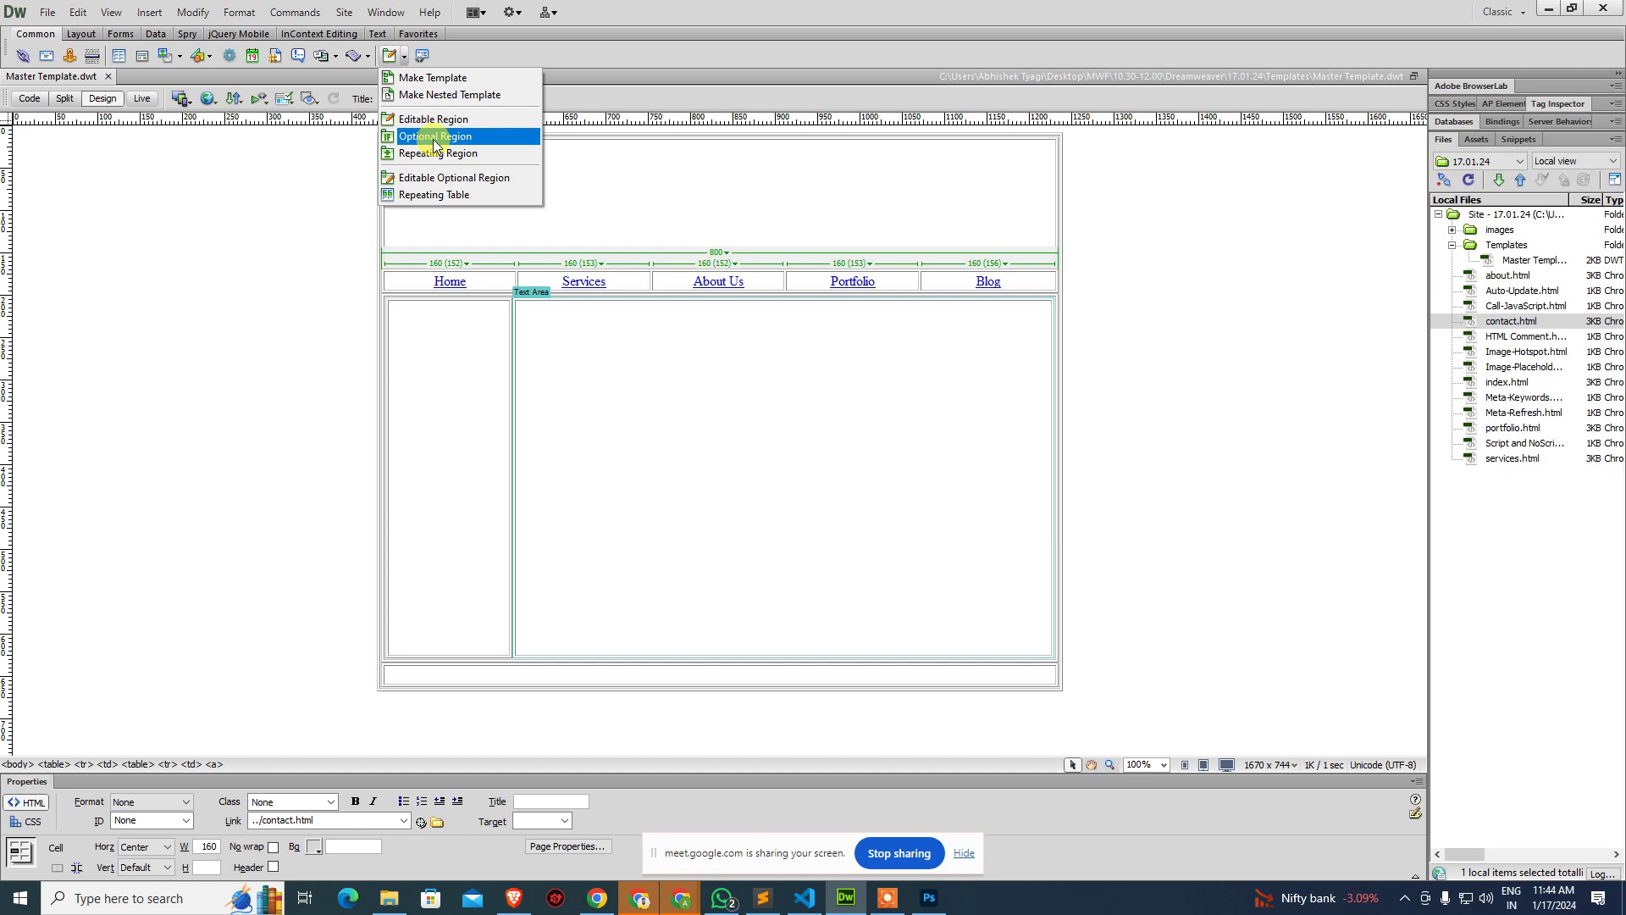
{"action": "left_click", "coordinate": [554, 472]}
Set the vertical alignment of the sidebar cell under the Home link to Top.
{"action": "left_click", "coordinate": [432, 367]}
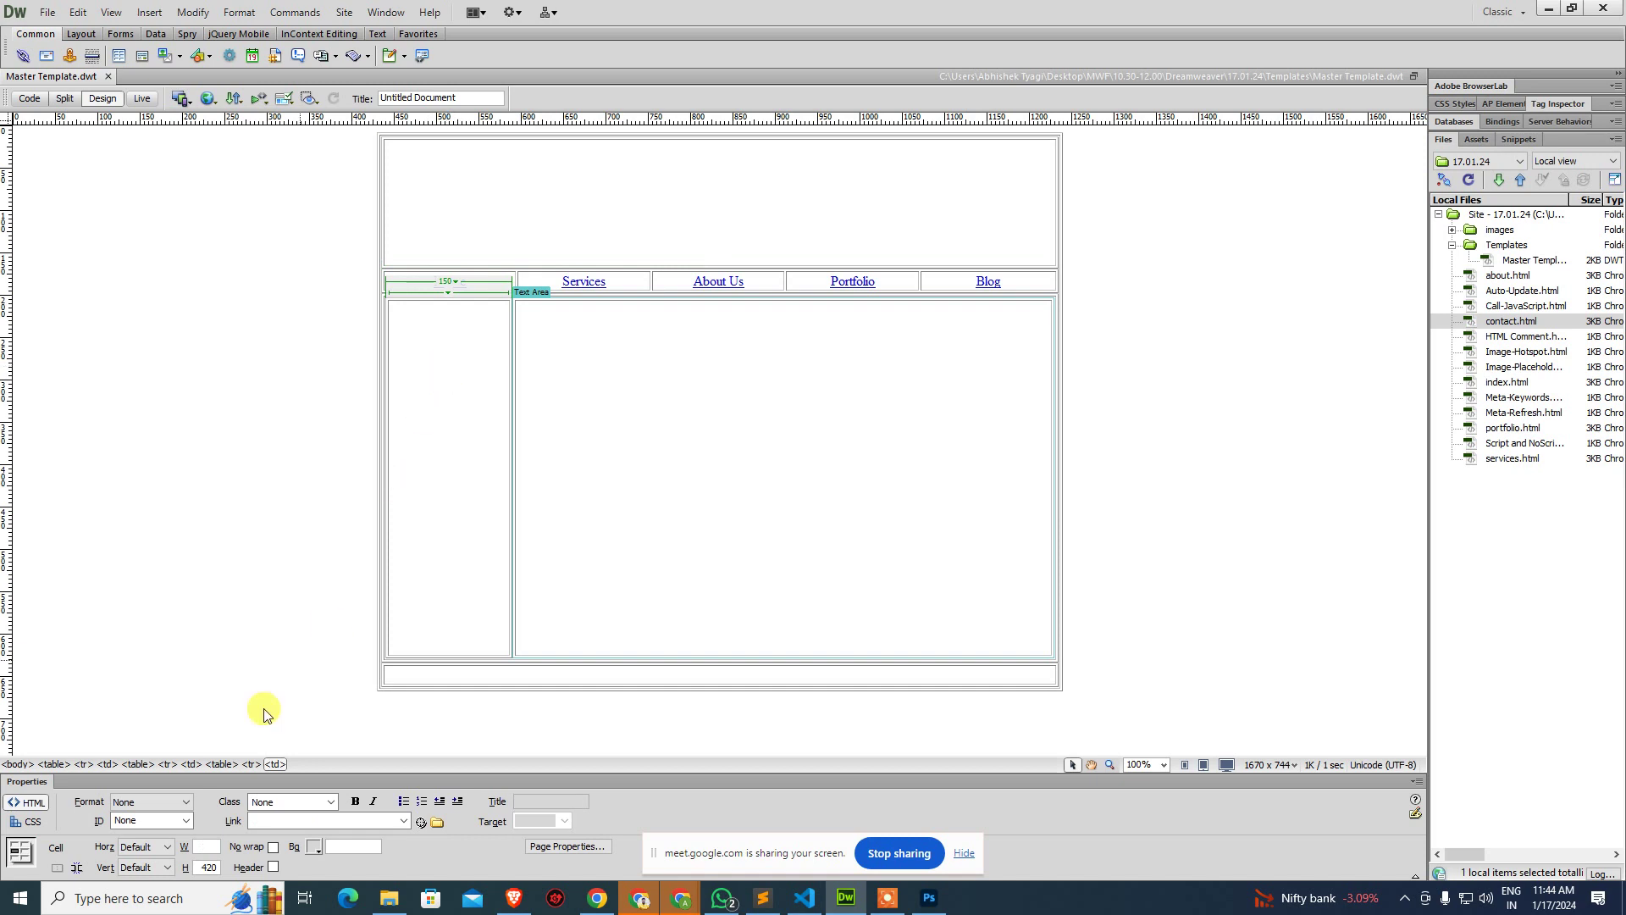
{"action": "left_click", "coordinate": [151, 866]}
{"action": "left_click", "coordinate": [140, 817]}
Insert a table with 5 rows, 5 columns and 100 percent width in the sidebar cell.
{"action": "key", "text": "ctrl+alt+t"}
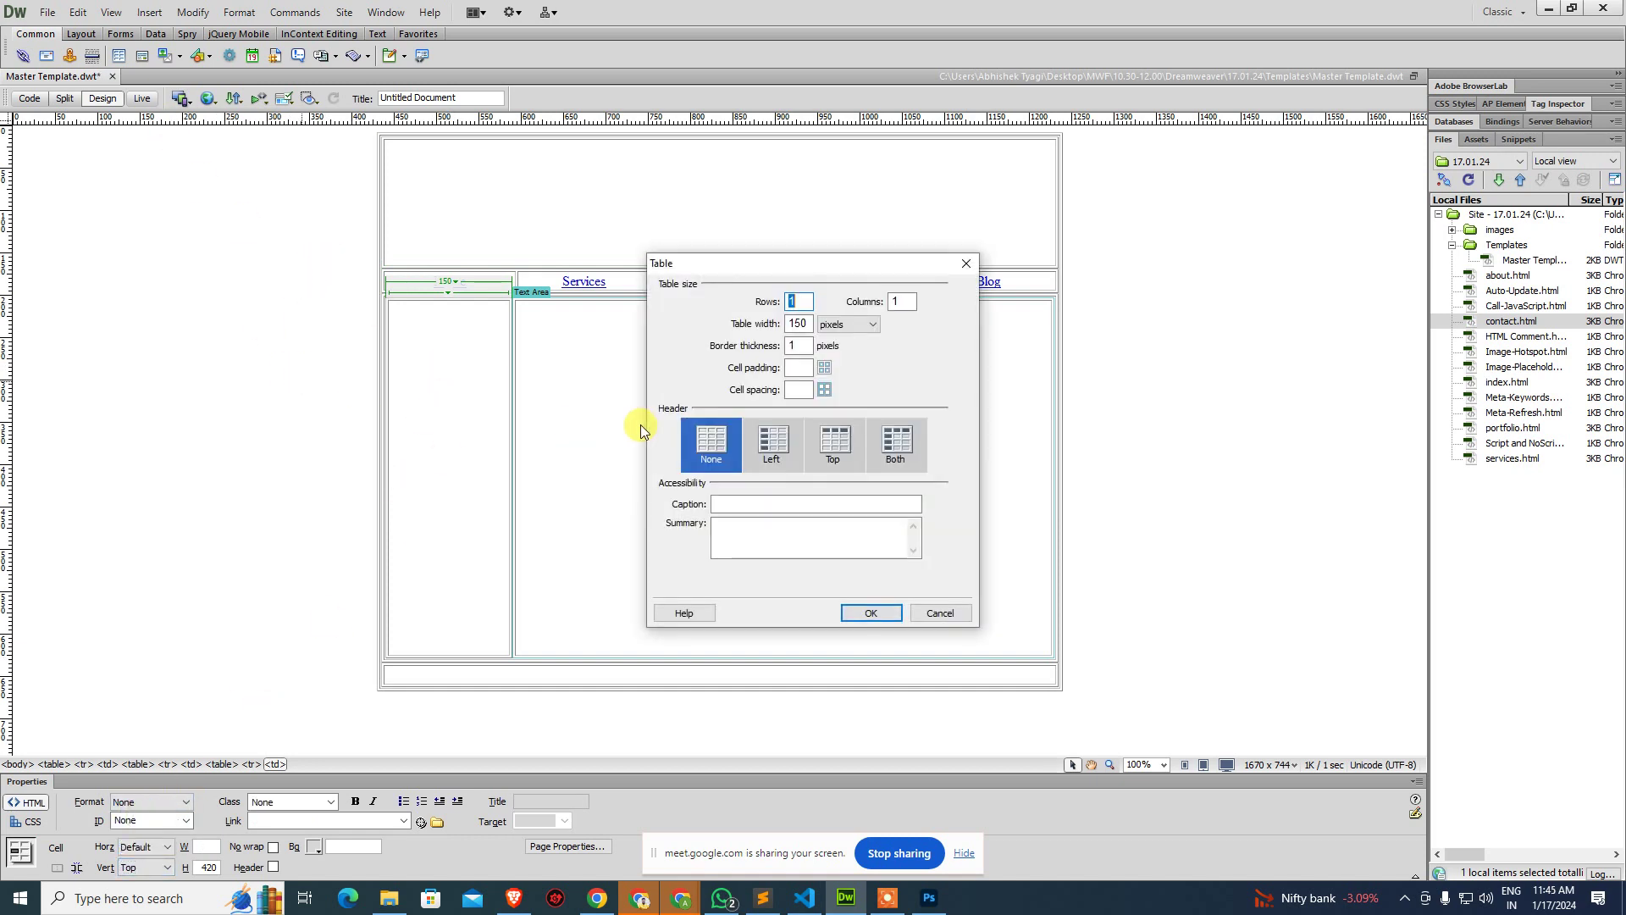
{"action": "key", "text": "Tab"}
{"action": "key", "text": "Tab"}
{"action": "type", "text": "100"}
{"action": "key", "text": "Tab"}
{"action": "key", "text": "Down"}
{"action": "double_click", "coordinate": [796, 301]}
{"action": "type", "text": "5"}
{"action": "key", "text": "Tab"}
{"action": "type", "text": "5"}
{"action": "key", "text": "Return"}
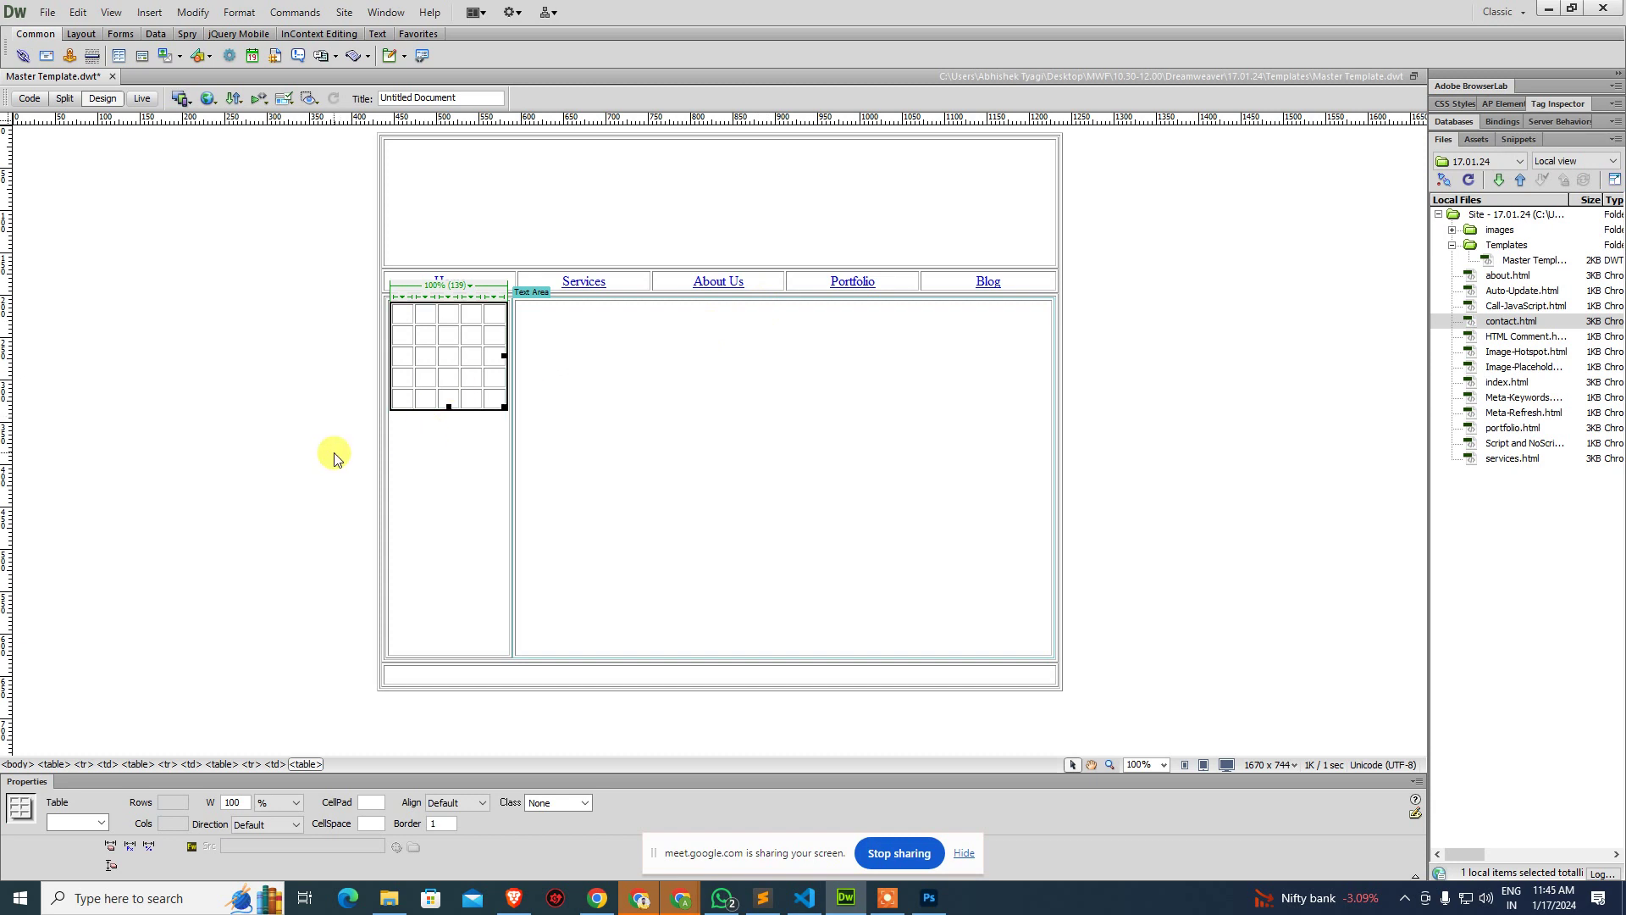
Make the sidebar table an optional region and save the template without updating the pages based on it.
{"action": "left_click", "coordinate": [320, 418]}
{"action": "left_click", "coordinate": [457, 335]}
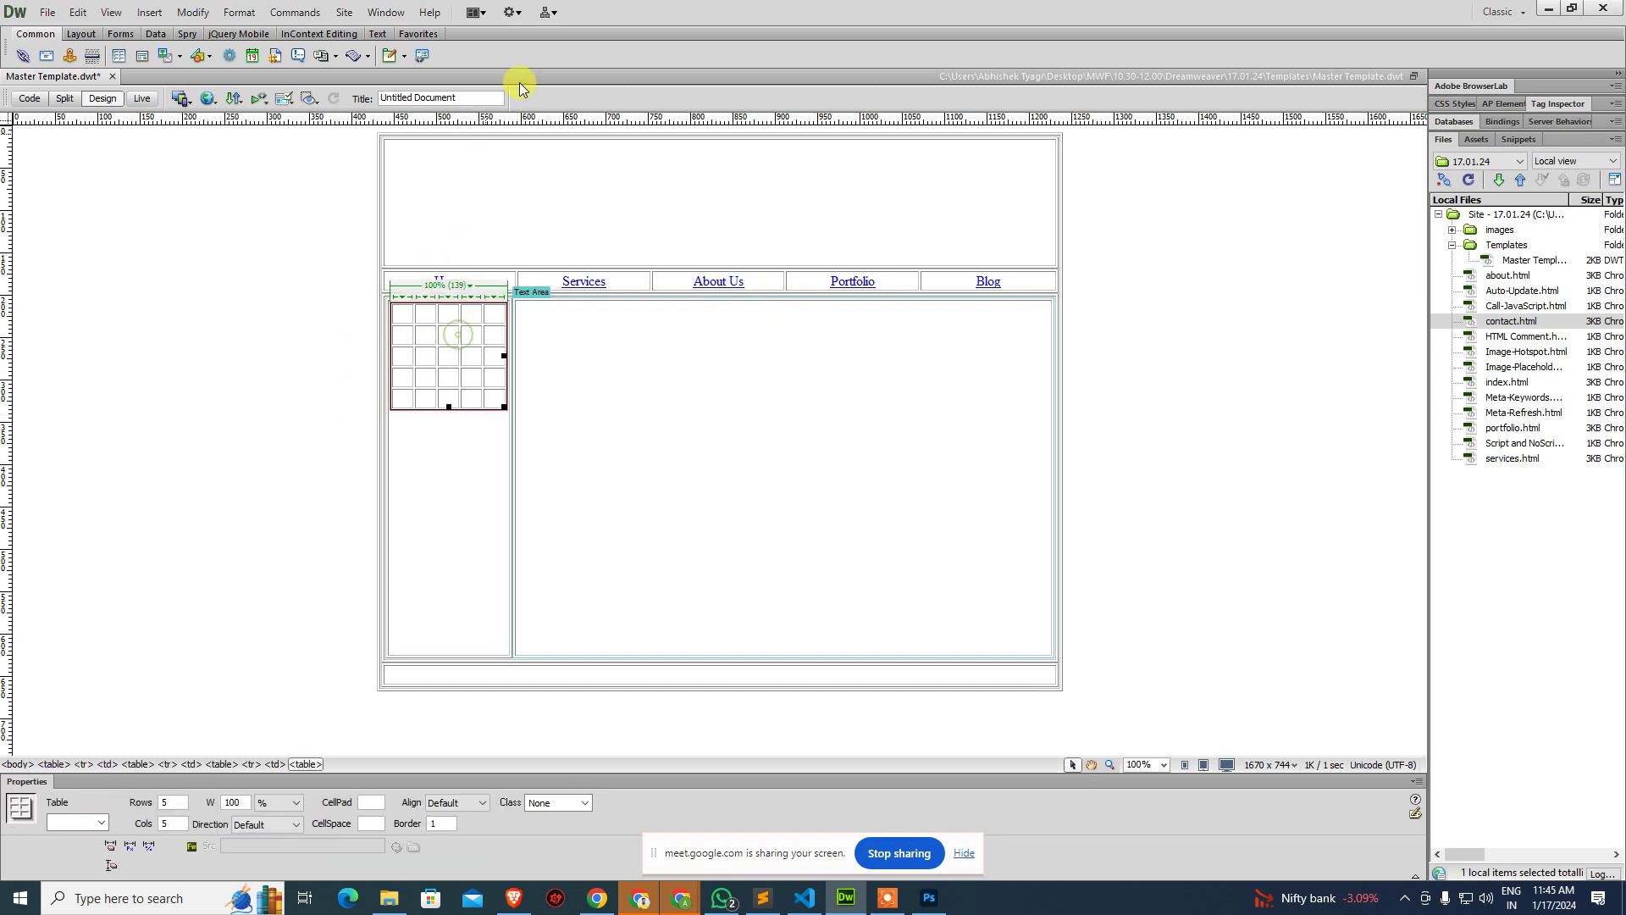
{"action": "left_click", "coordinate": [401, 56]}
{"action": "left_click", "coordinate": [437, 136]}
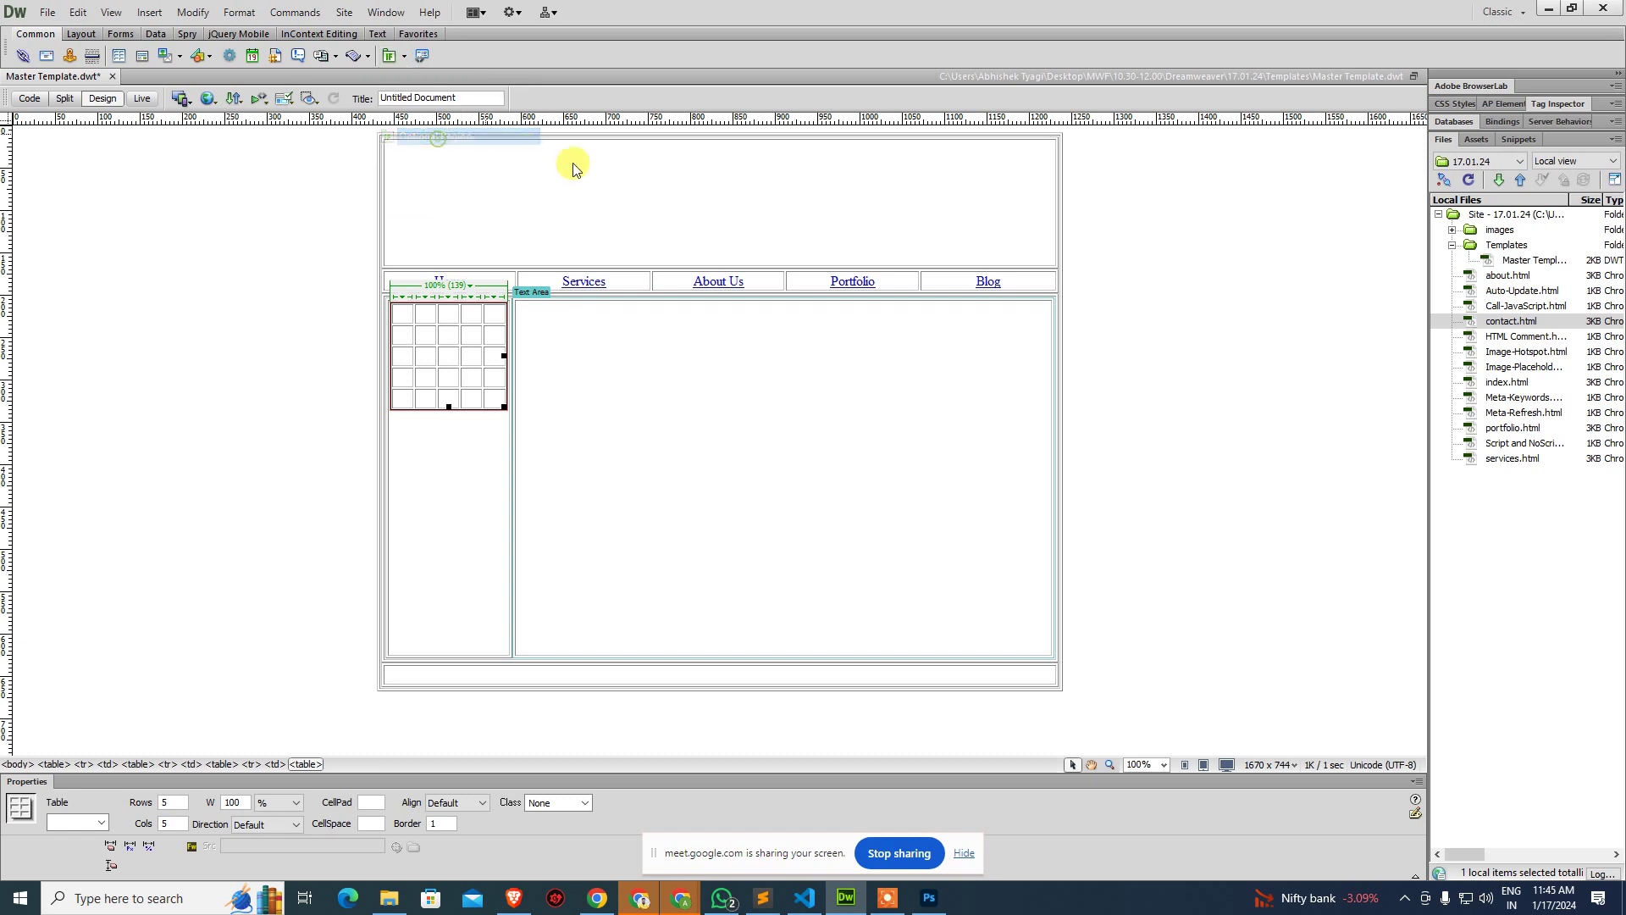
{"action": "left_click", "coordinate": [982, 352]}
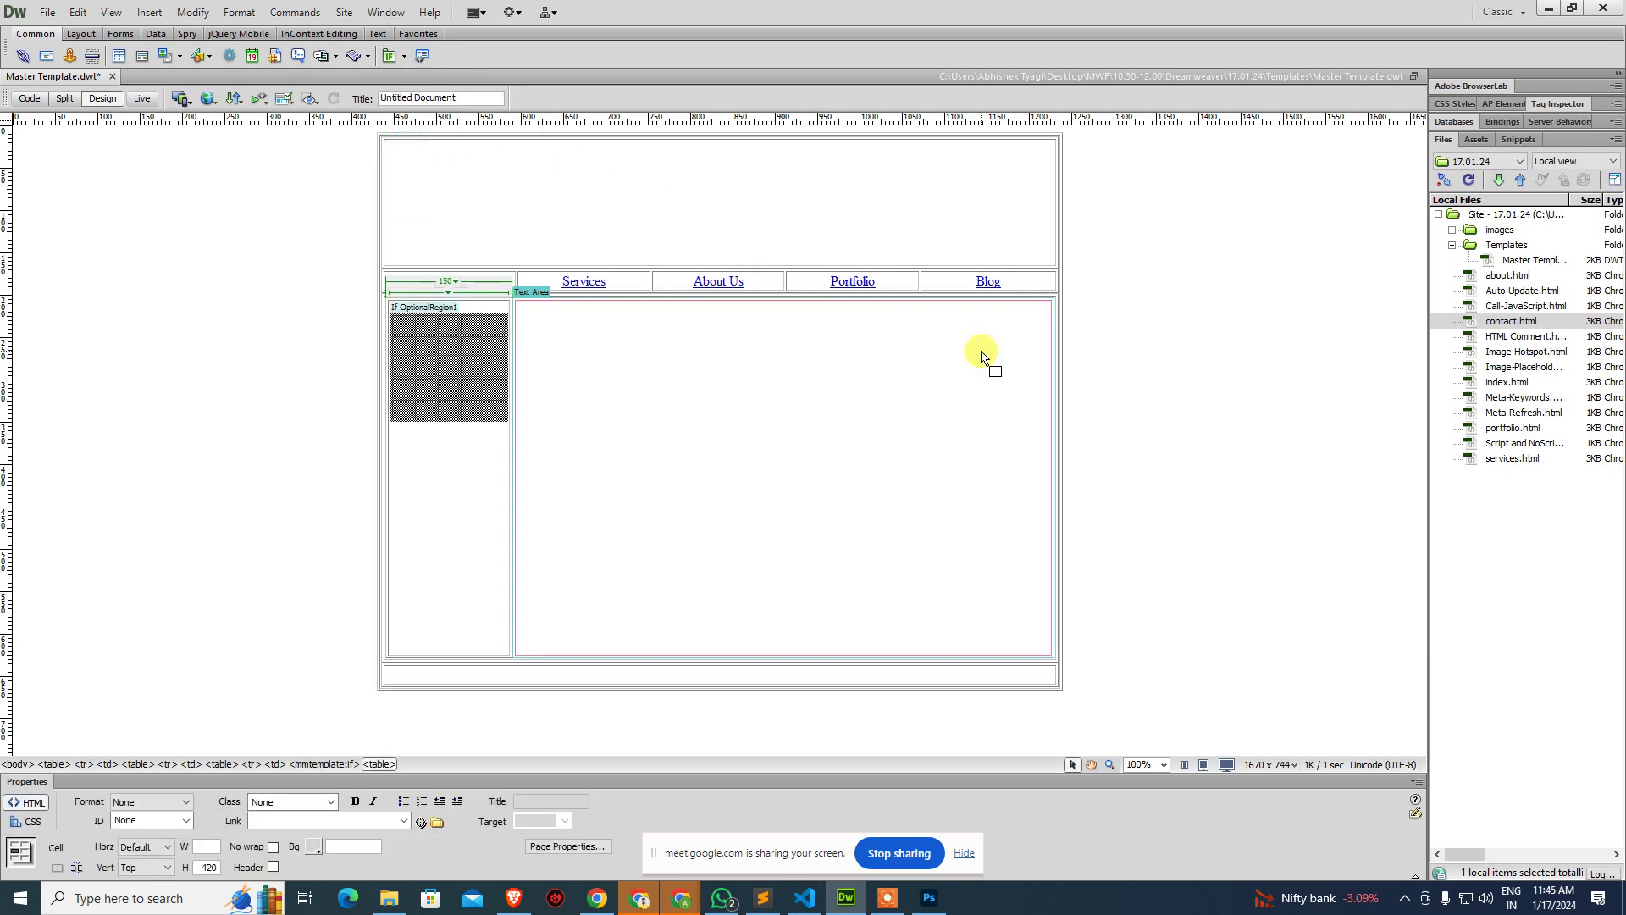
{"action": "key", "text": "ctrl+s"}
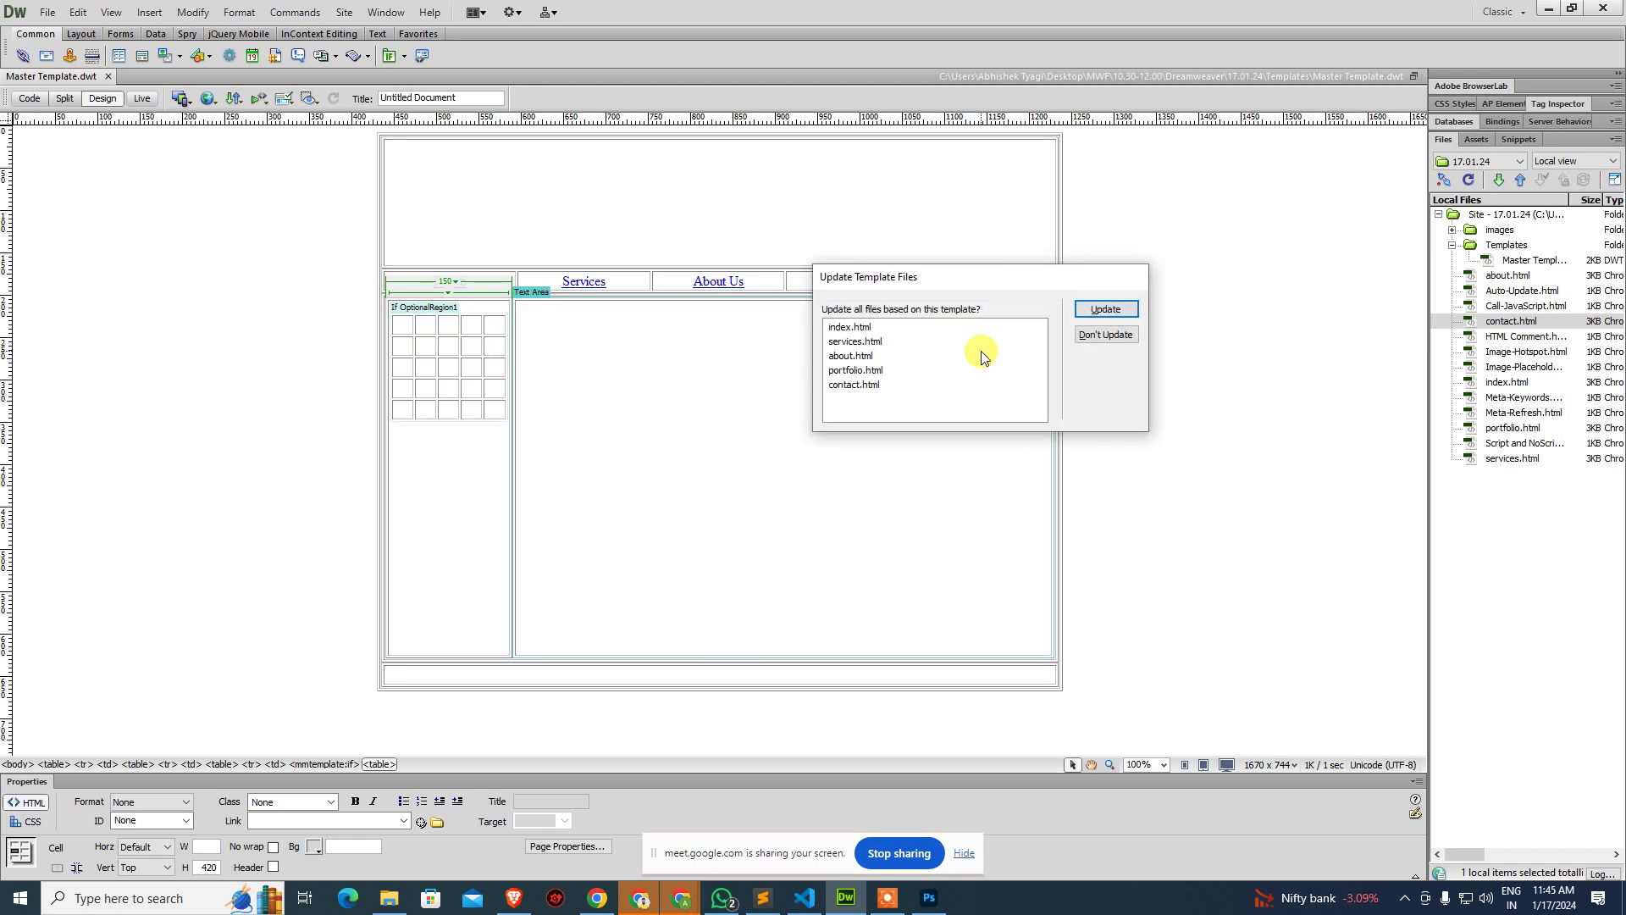
{"action": "left_click", "coordinate": [1098, 334]}
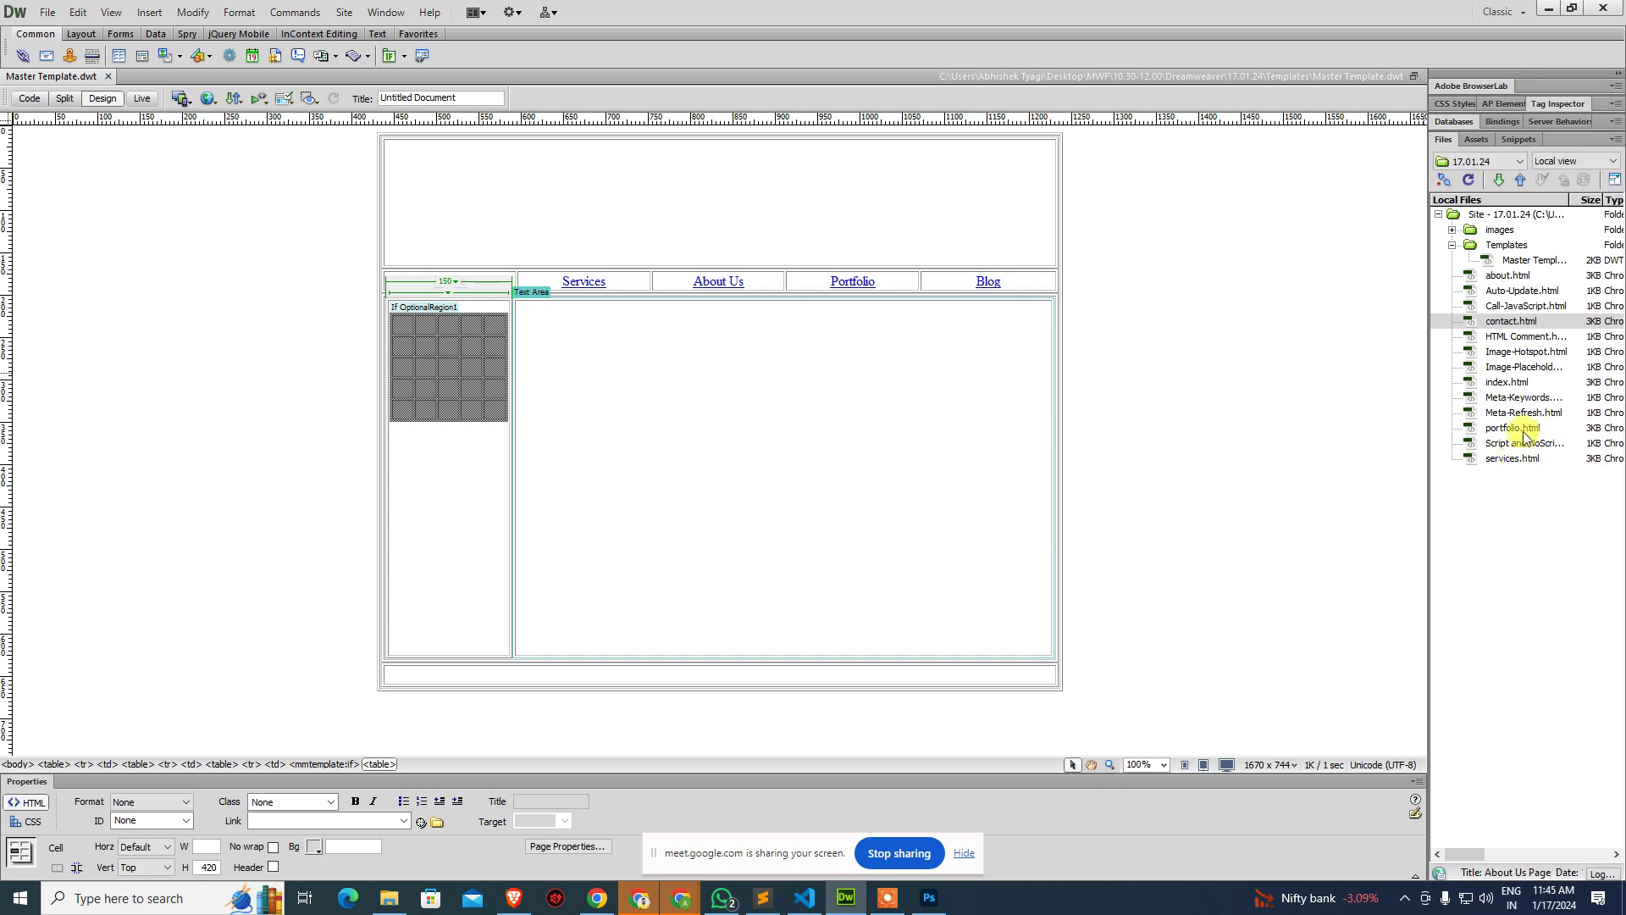
Open contact.html and update only that page from the template.
{"action": "left_click", "coordinate": [1531, 325]}
{"action": "double_click", "coordinate": [1531, 322]}
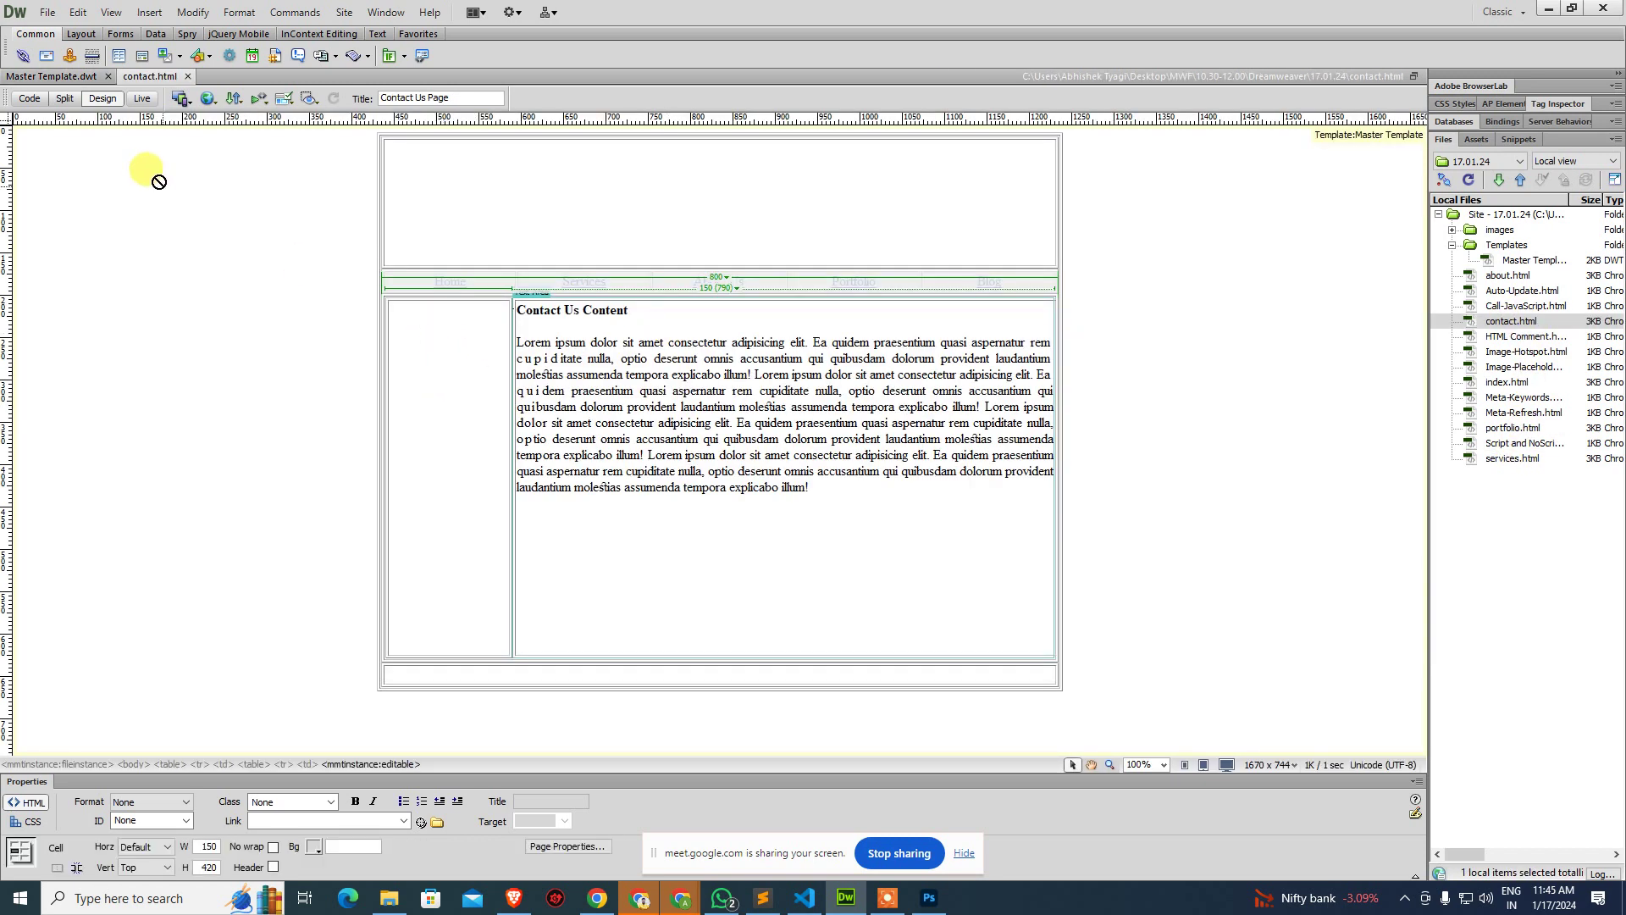
{"action": "left_click", "coordinate": [194, 14]}
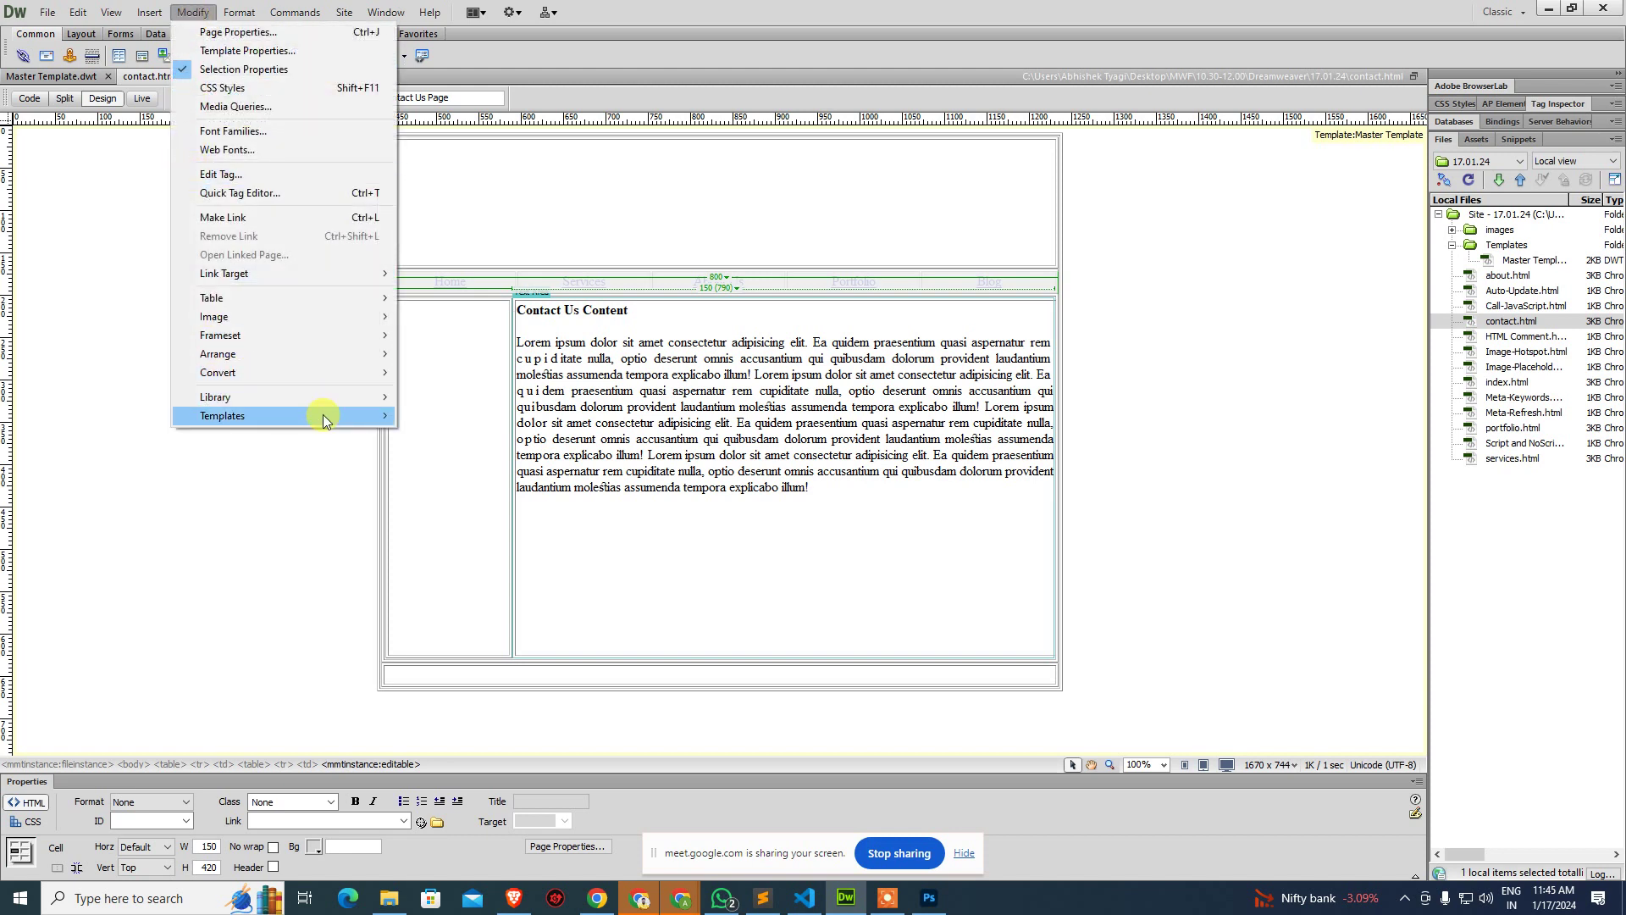
{"action": "mouse_move", "coordinate": [322, 415]}
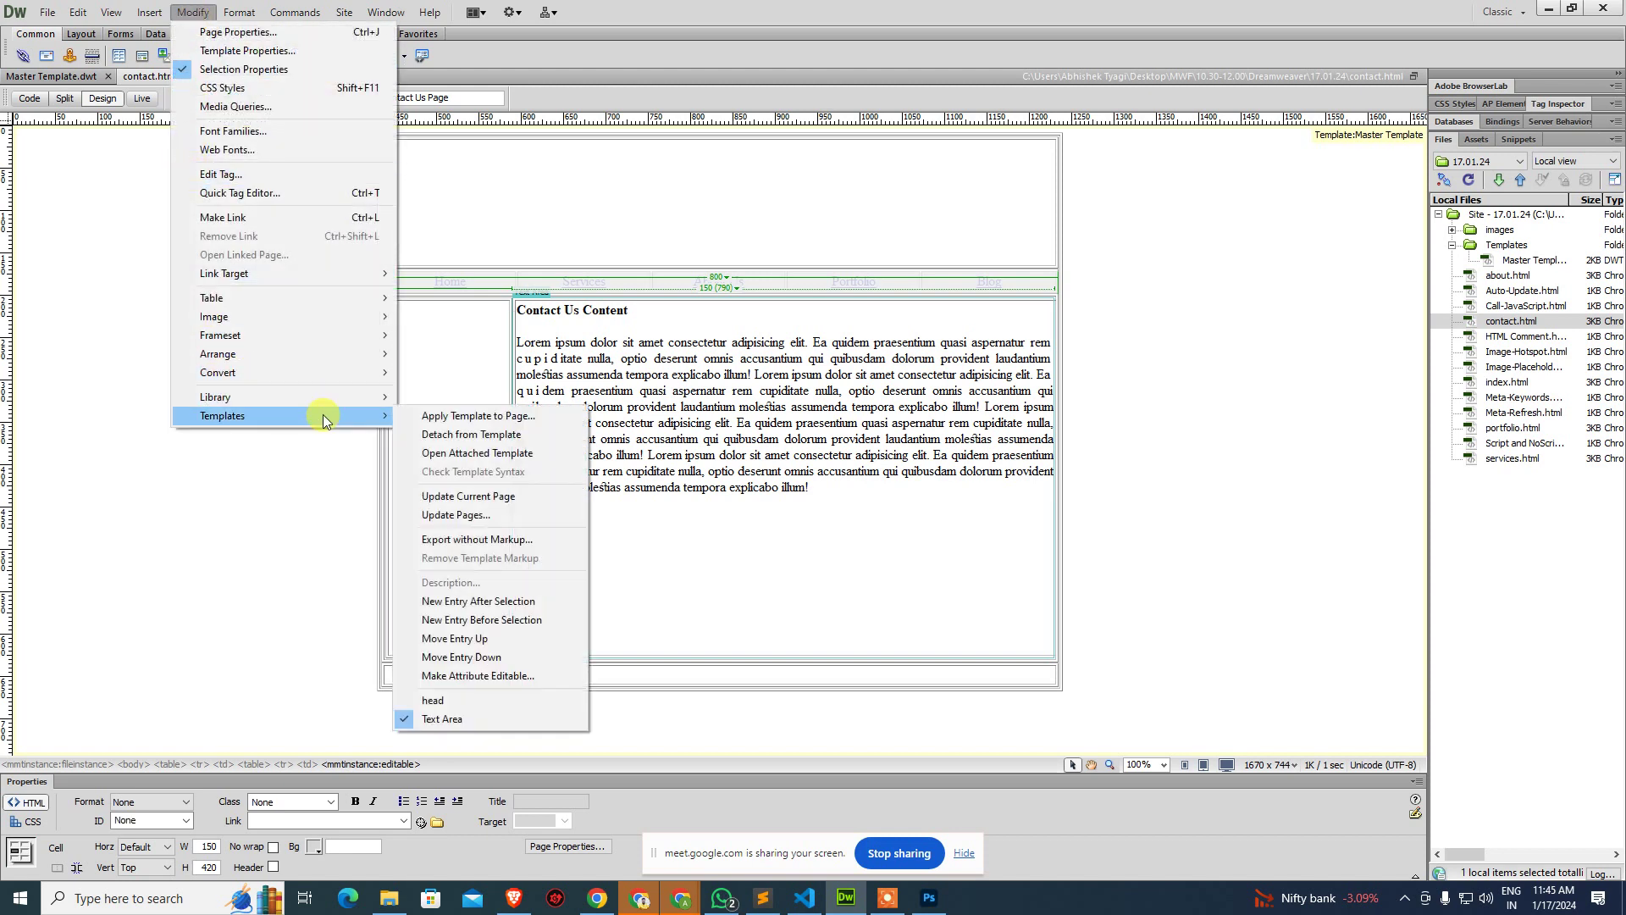
{"action": "left_click", "coordinate": [536, 497]}
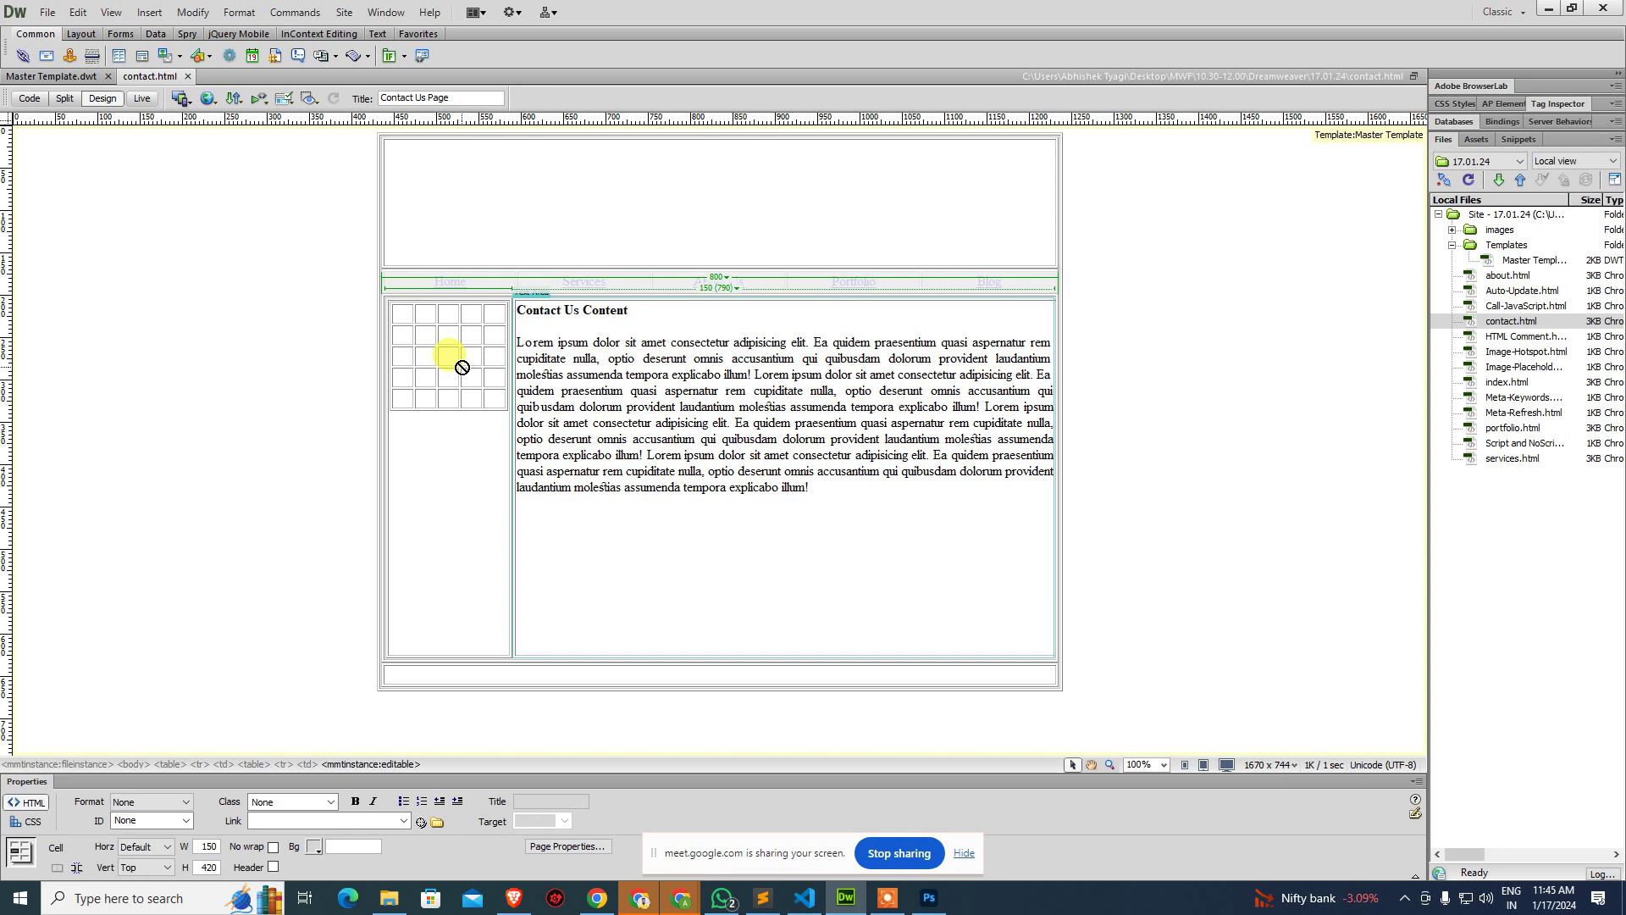
Switch to Chrome and compare the sidebar on the Services, About Us, Portfolio and Blog pages.
{"action": "key", "text": "alt+Tab"}
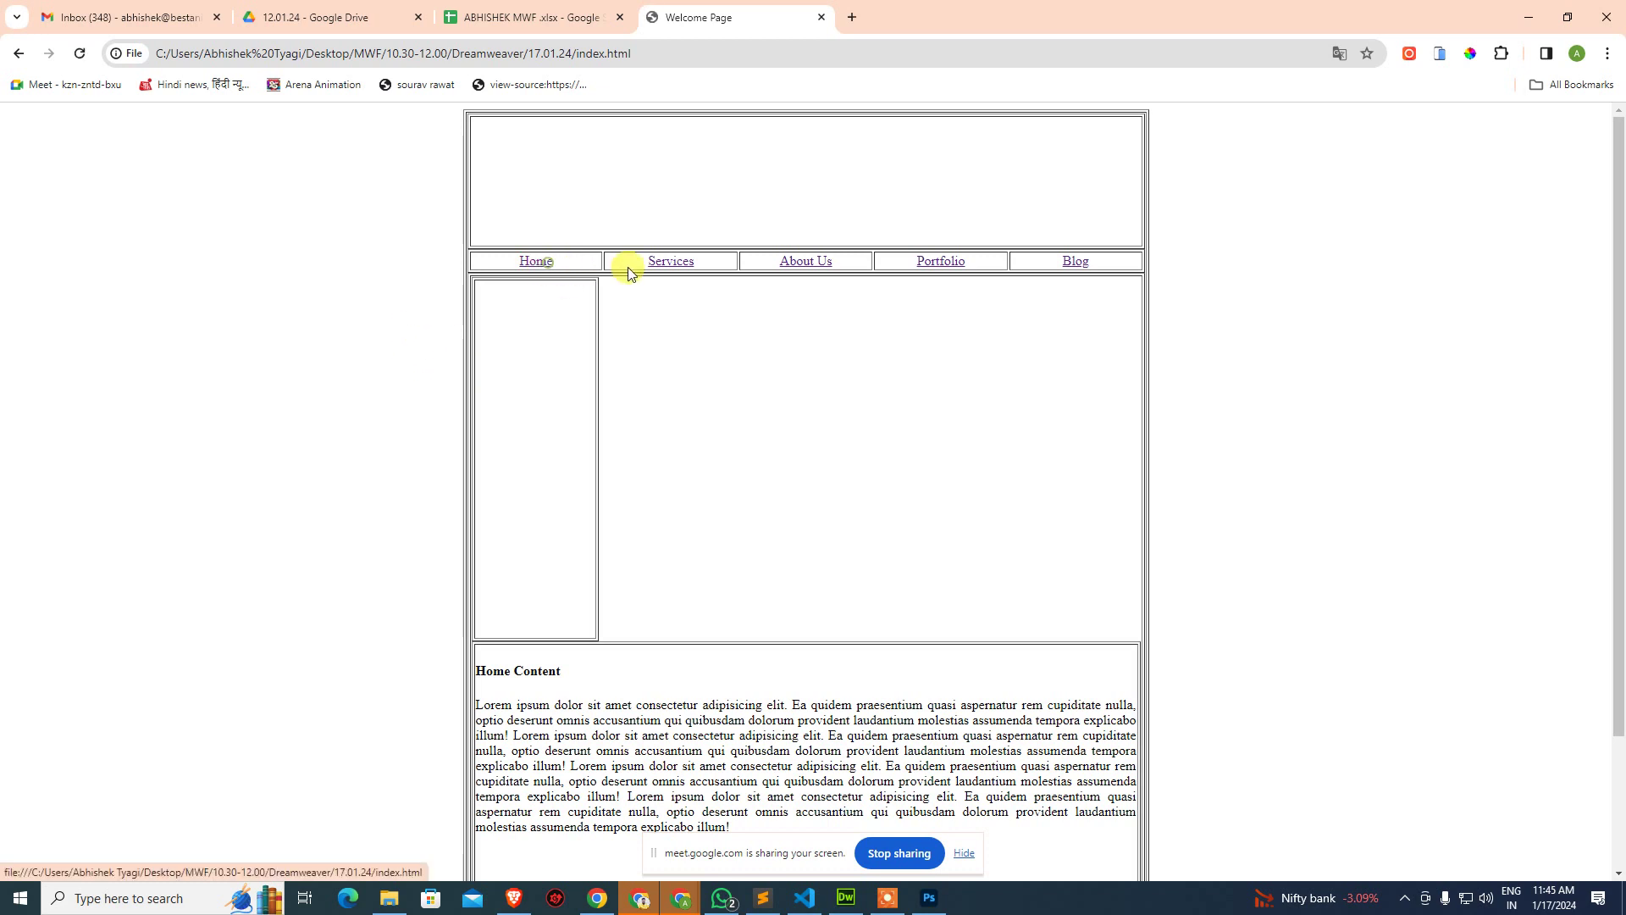
{"action": "left_click", "coordinate": [663, 261]}
{"action": "left_click", "coordinate": [805, 261]}
{"action": "left_click", "coordinate": [941, 261]}
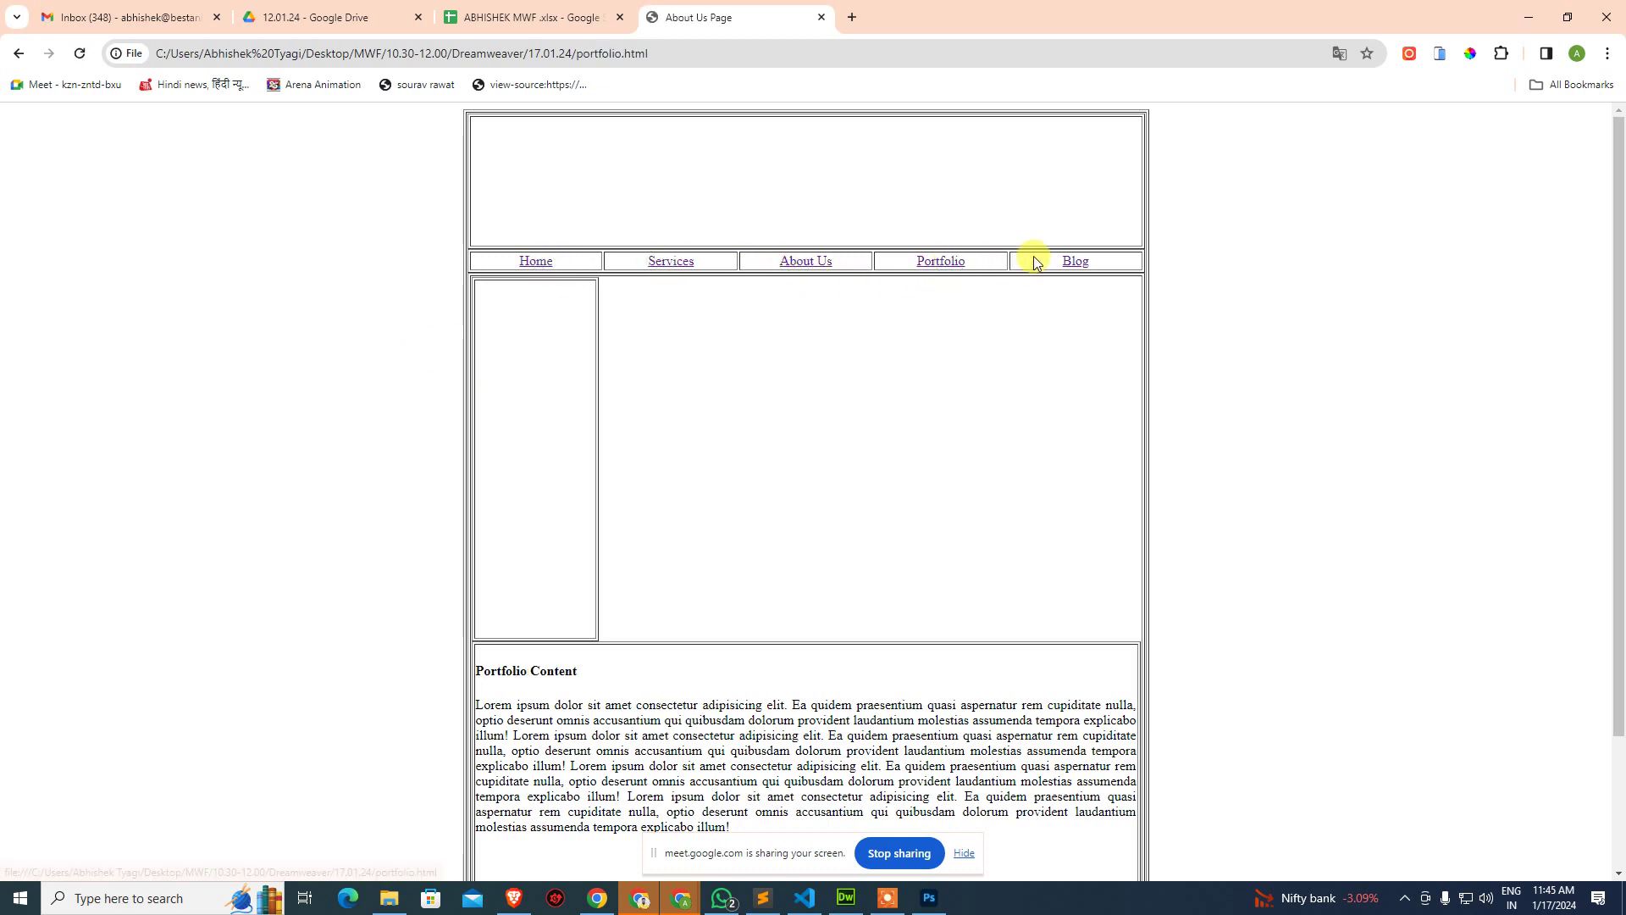
{"action": "left_click", "coordinate": [1075, 262]}
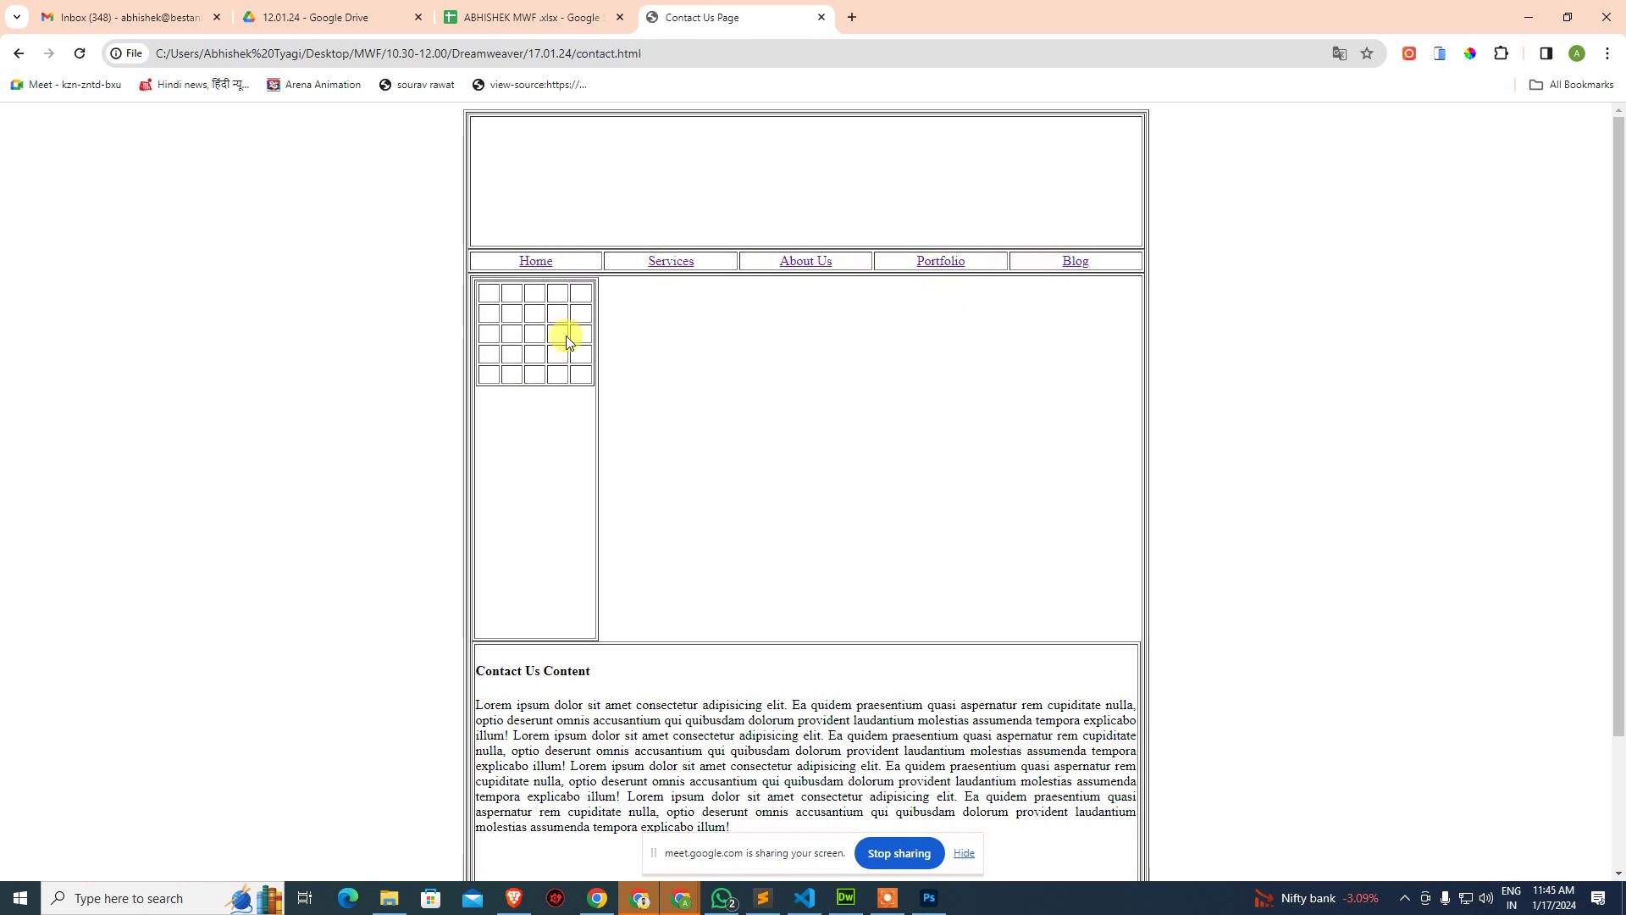
Return to Dreamweaver and close contact.html, leaving the master template open.
{"action": "key", "text": "alt+Tab"}
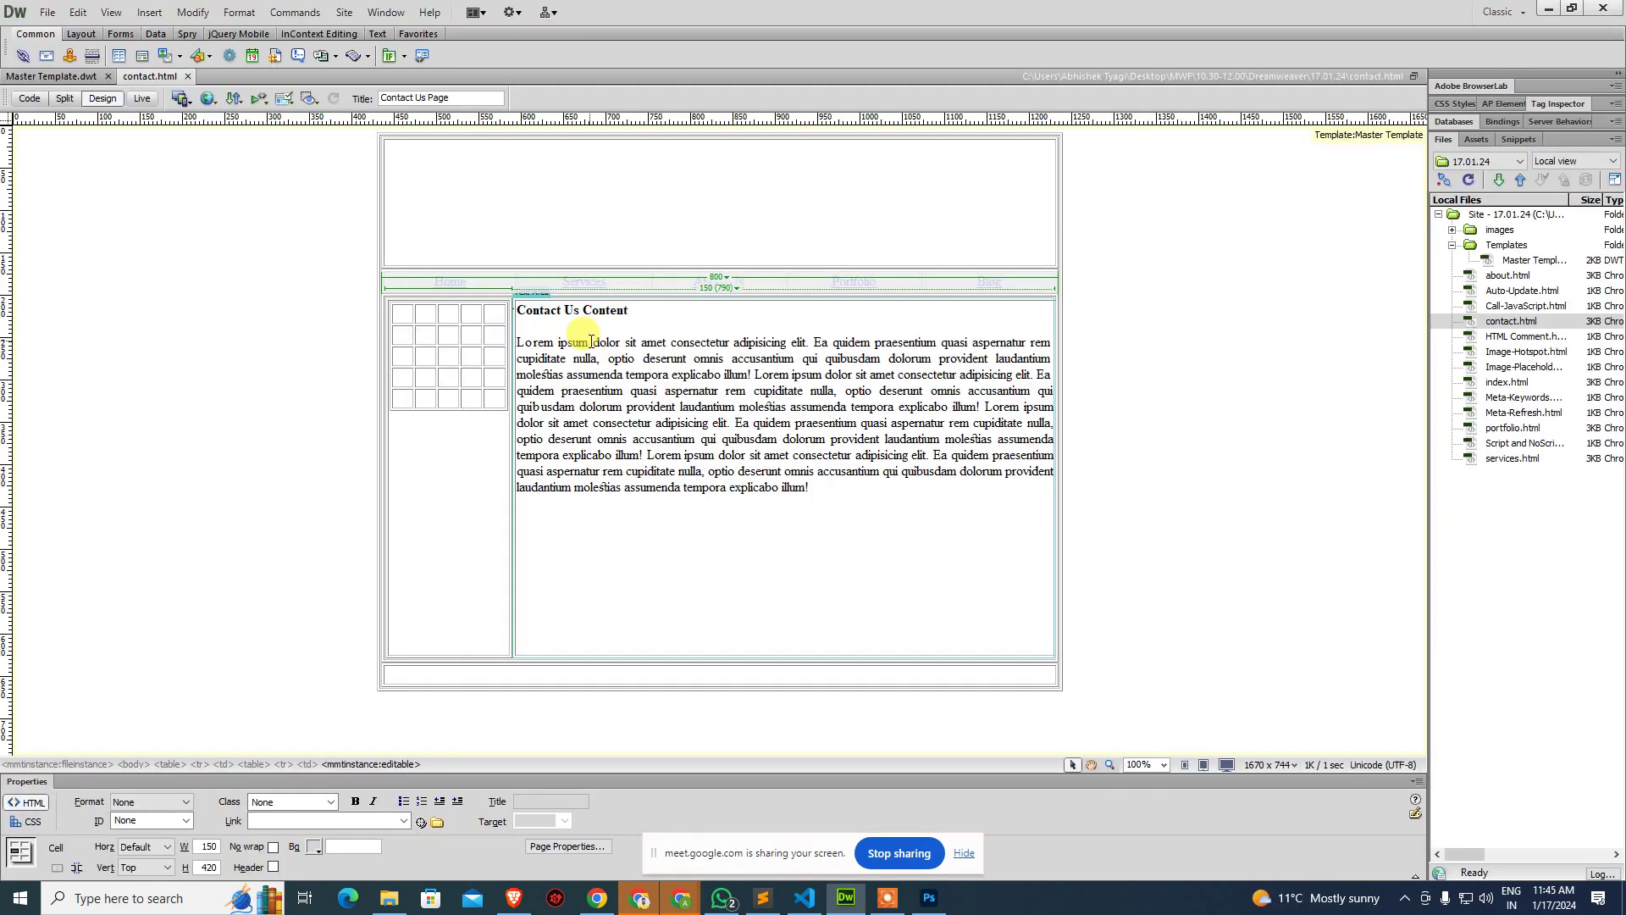
{"action": "left_click", "coordinate": [404, 57]}
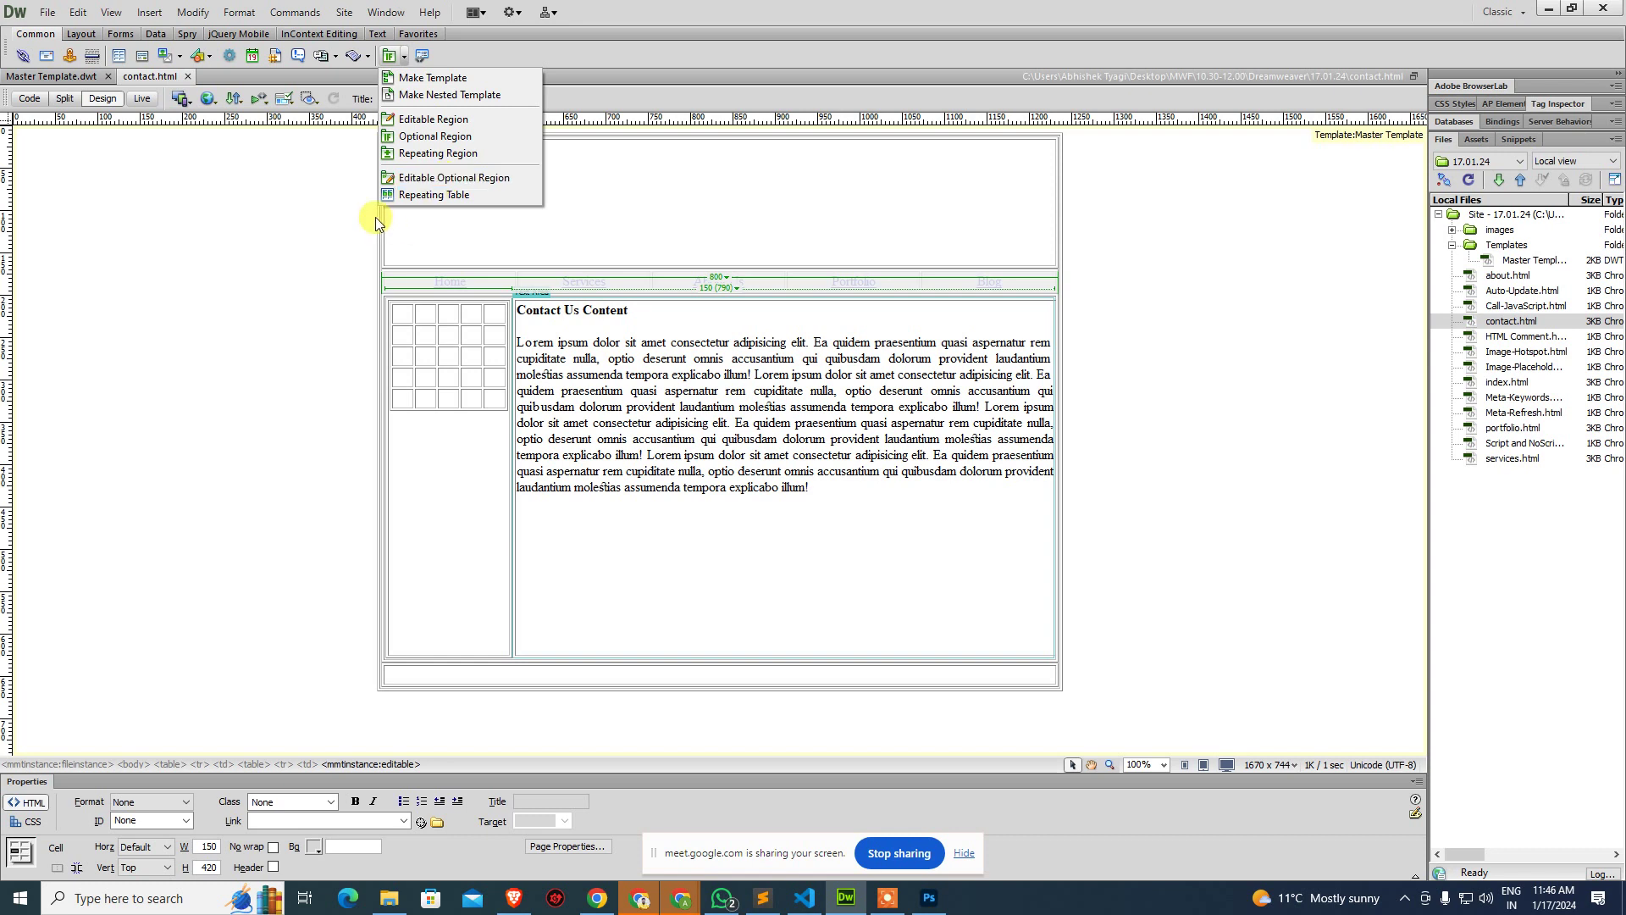
{"action": "left_click", "coordinate": [363, 305]}
{"action": "left_click_drag", "start_coordinate": [327, 281], "coordinate": [805, 383]}
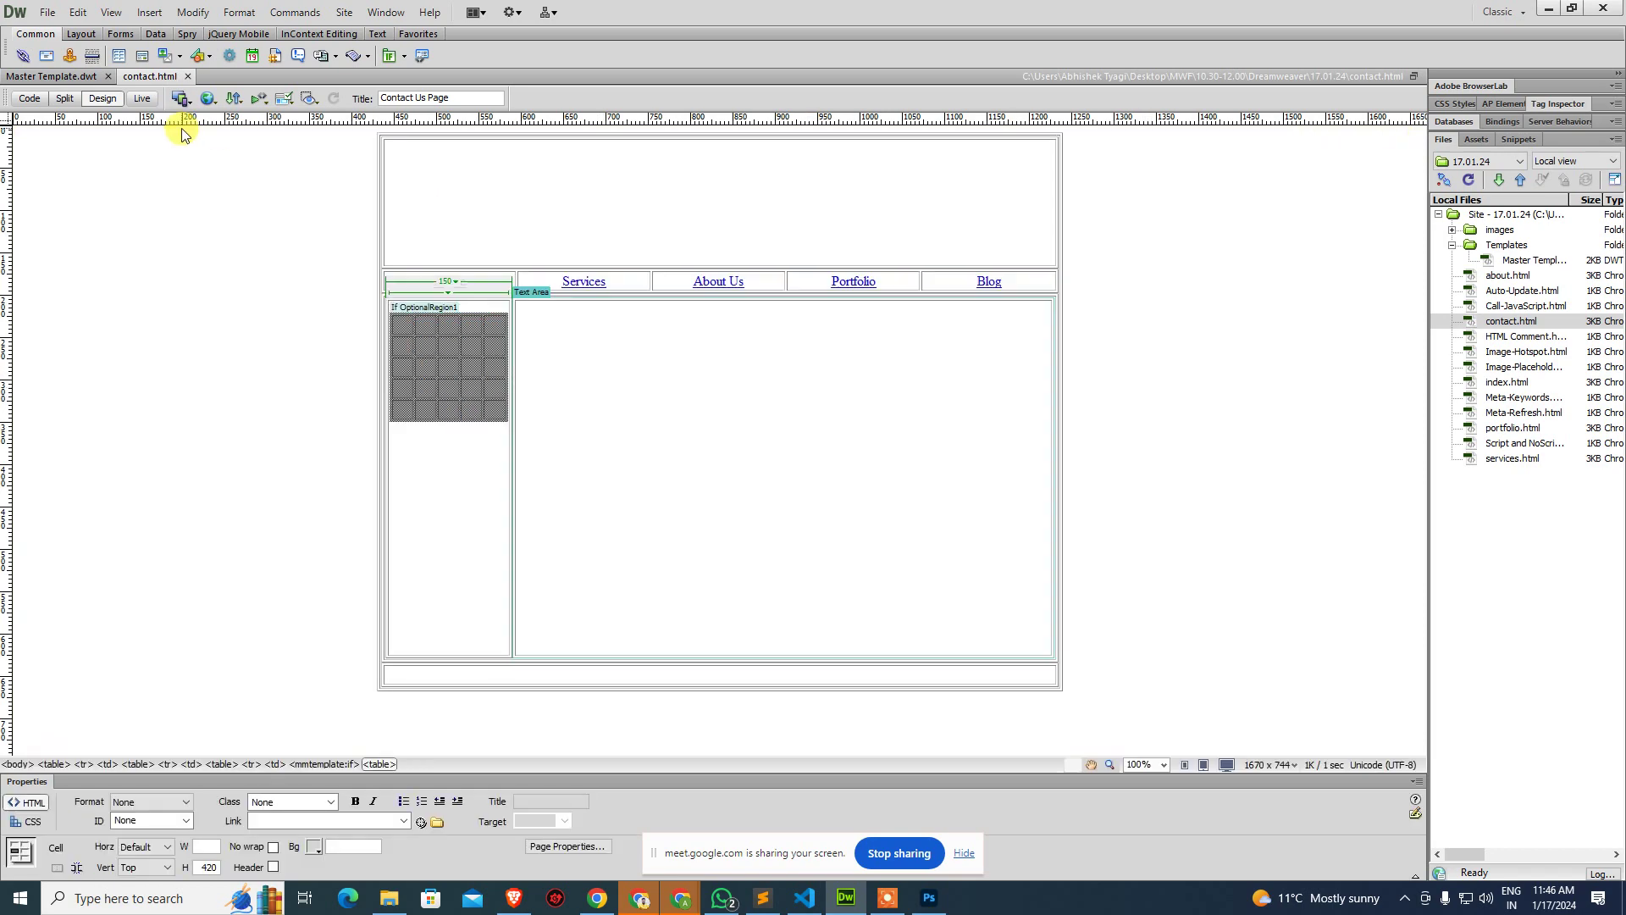
{"action": "left_click", "coordinate": [188, 77]}
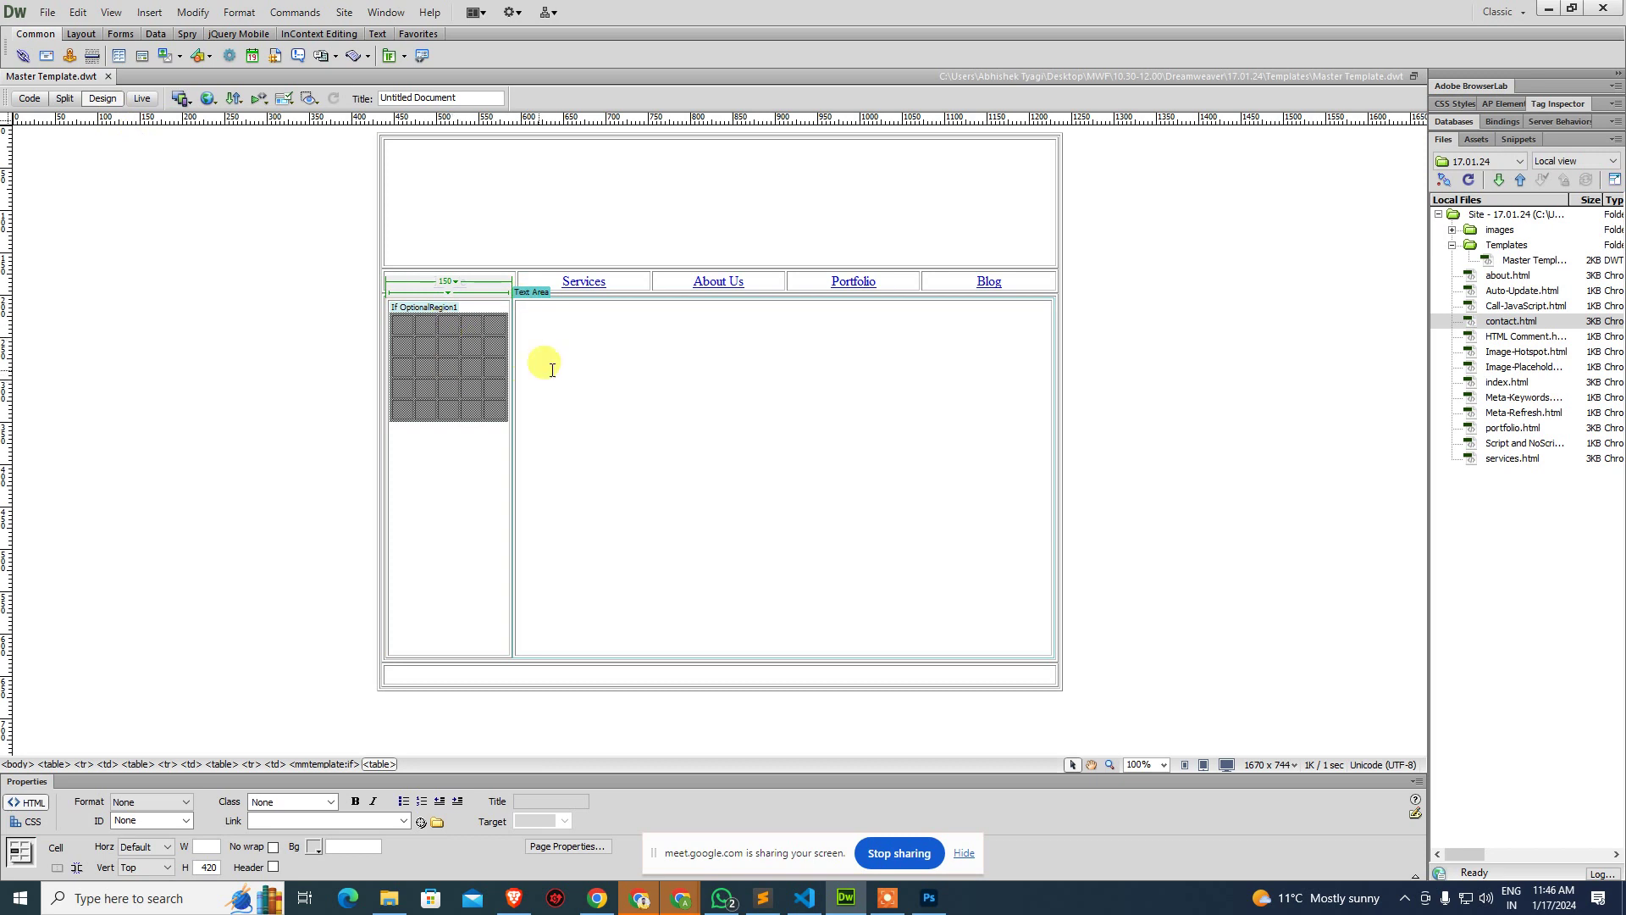
Undo the sidebar table's optional region and make the table an editable optional region shown by default.
{"action": "key", "text": "ctrl+z"}
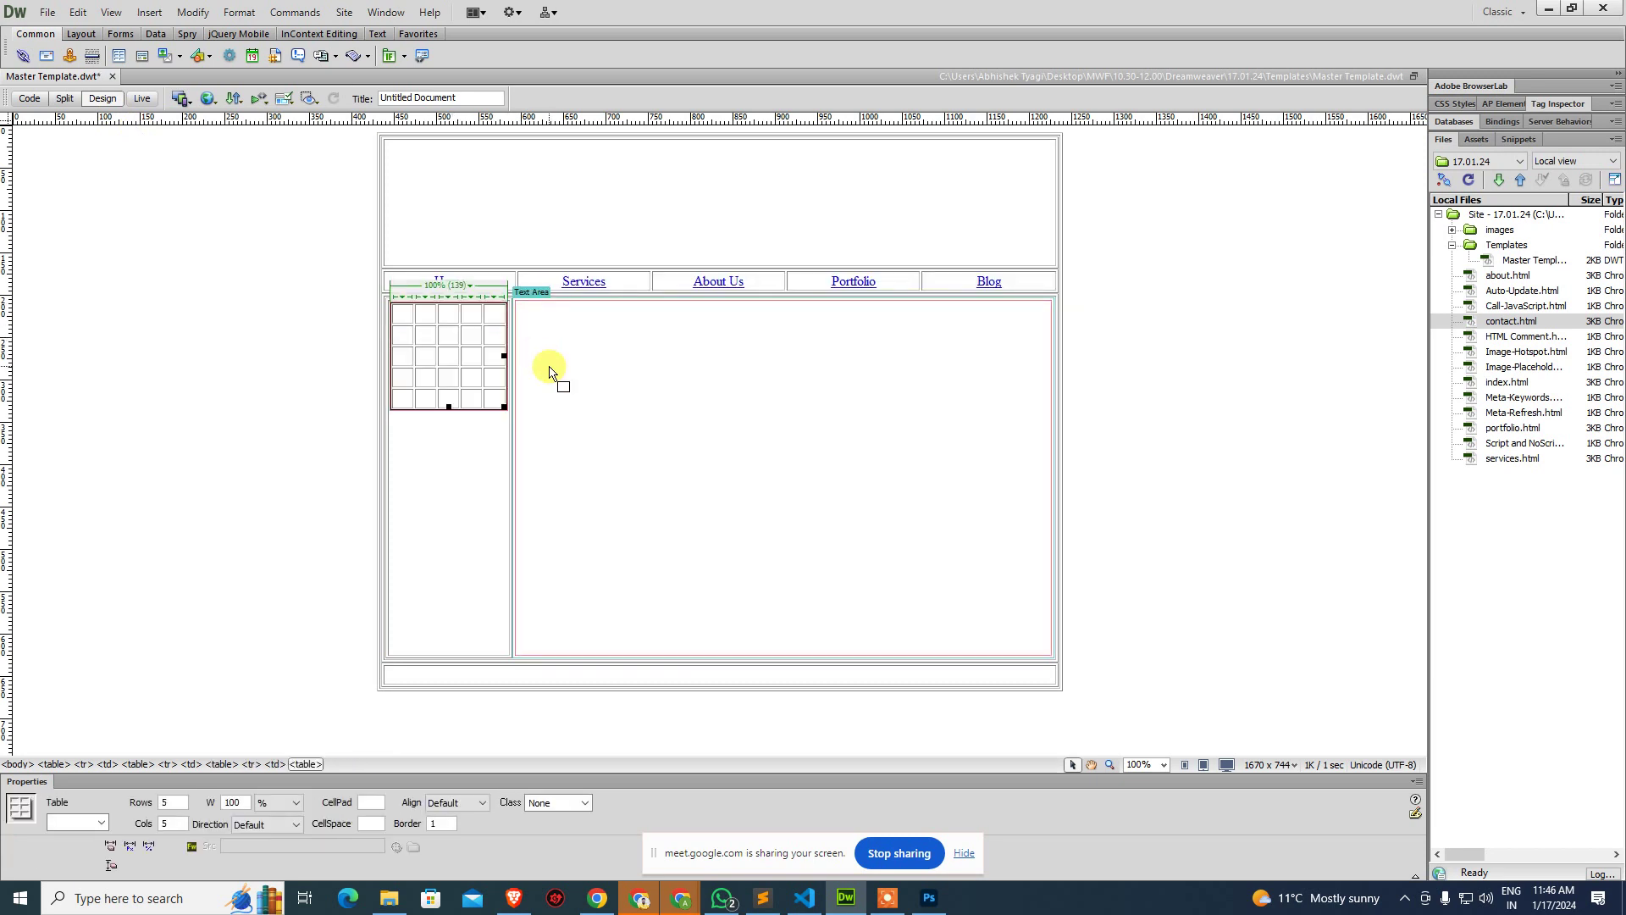
{"action": "left_click", "coordinate": [404, 56]}
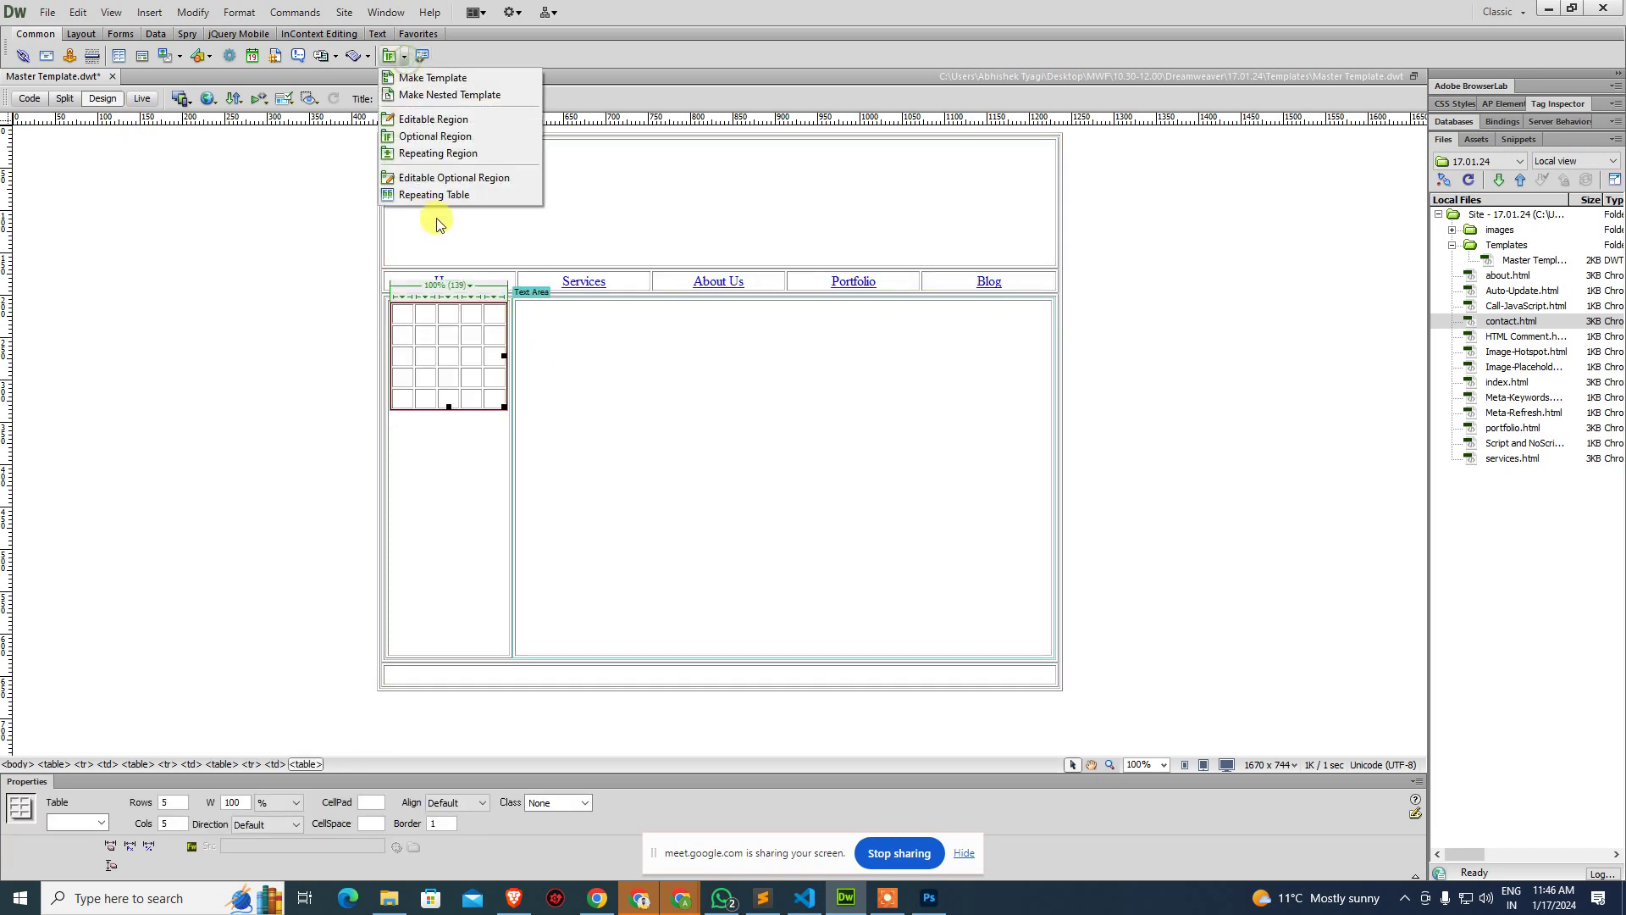
{"action": "left_click", "coordinate": [463, 179]}
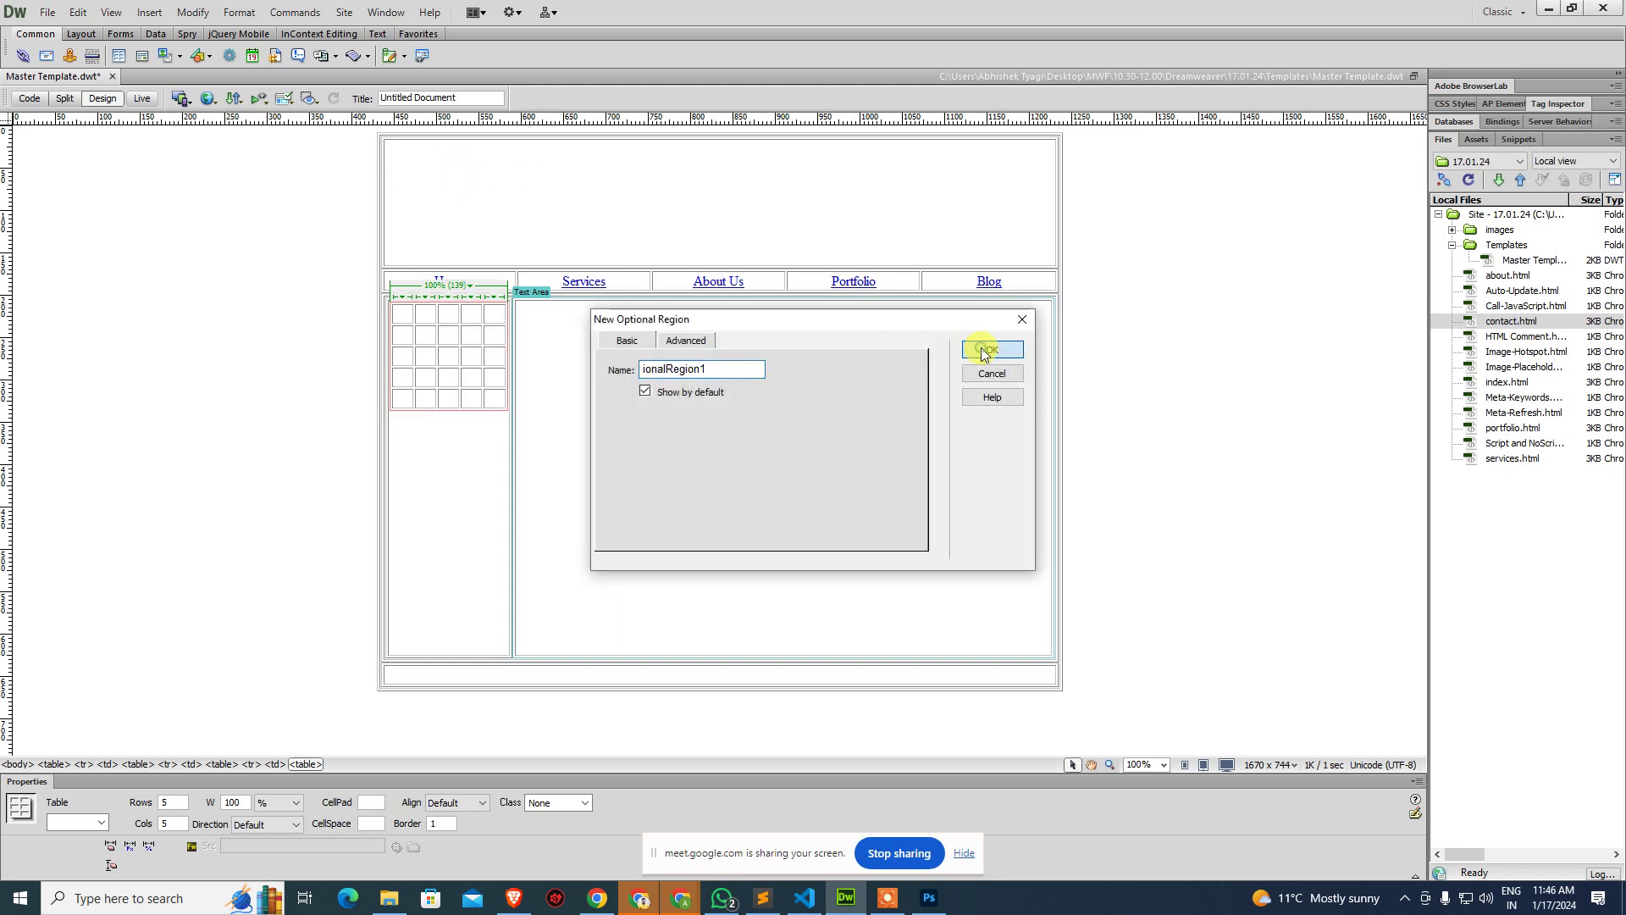
{"action": "left_click", "coordinate": [988, 350]}
Save the template with all pages based on it updated, and close the template.
{"action": "key", "text": "ctrl+s"}
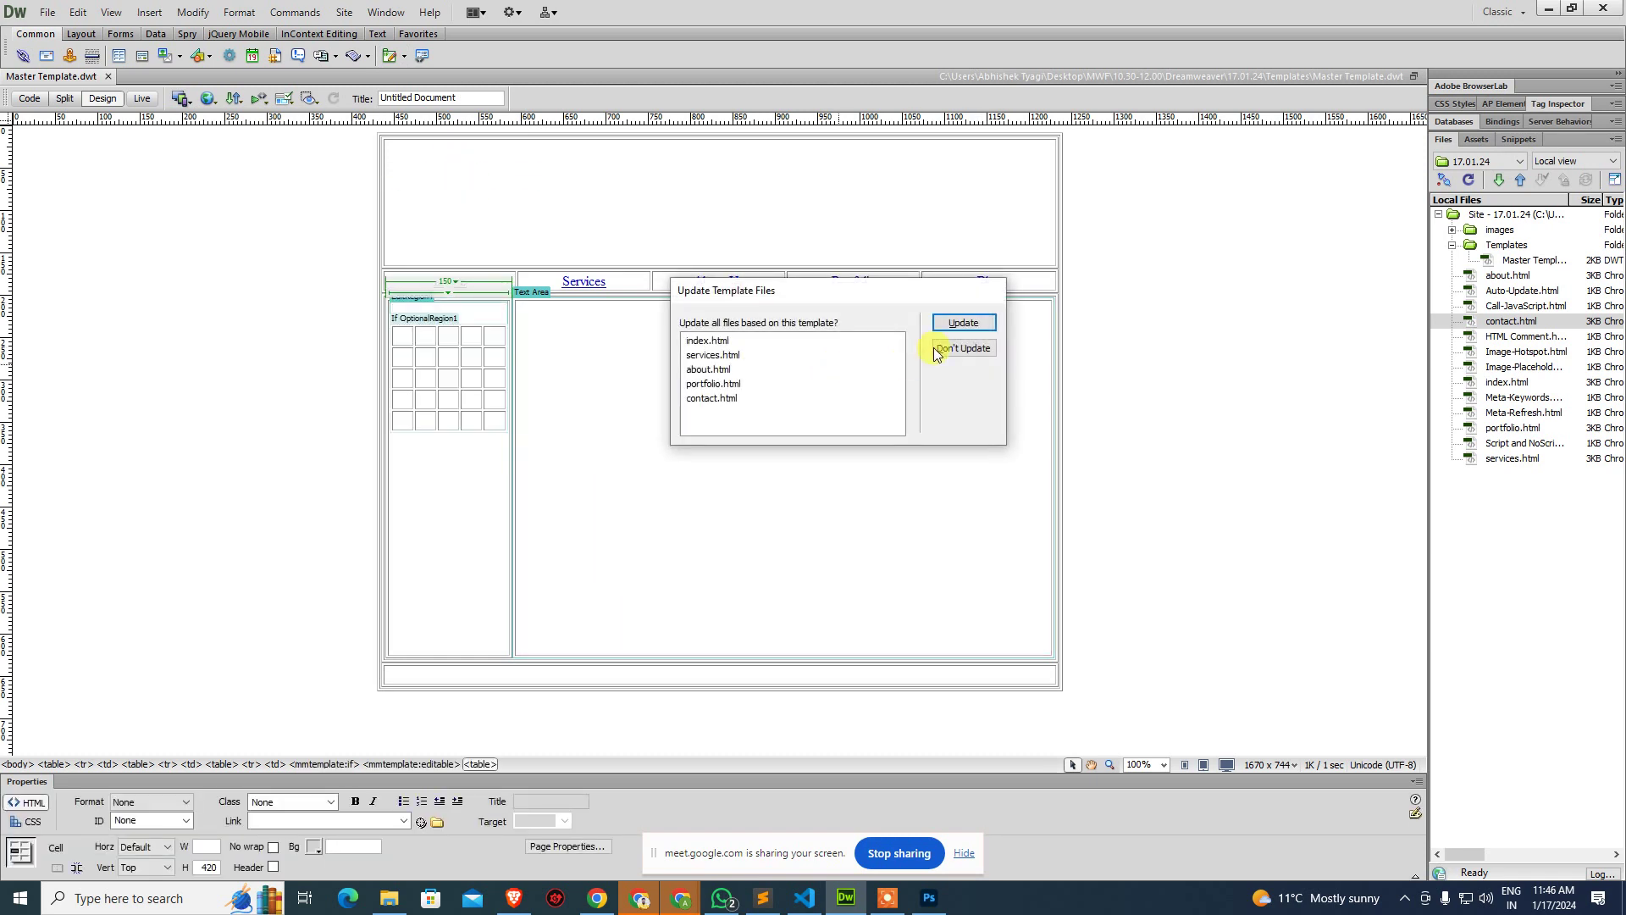
{"action": "left_click", "coordinate": [977, 325]}
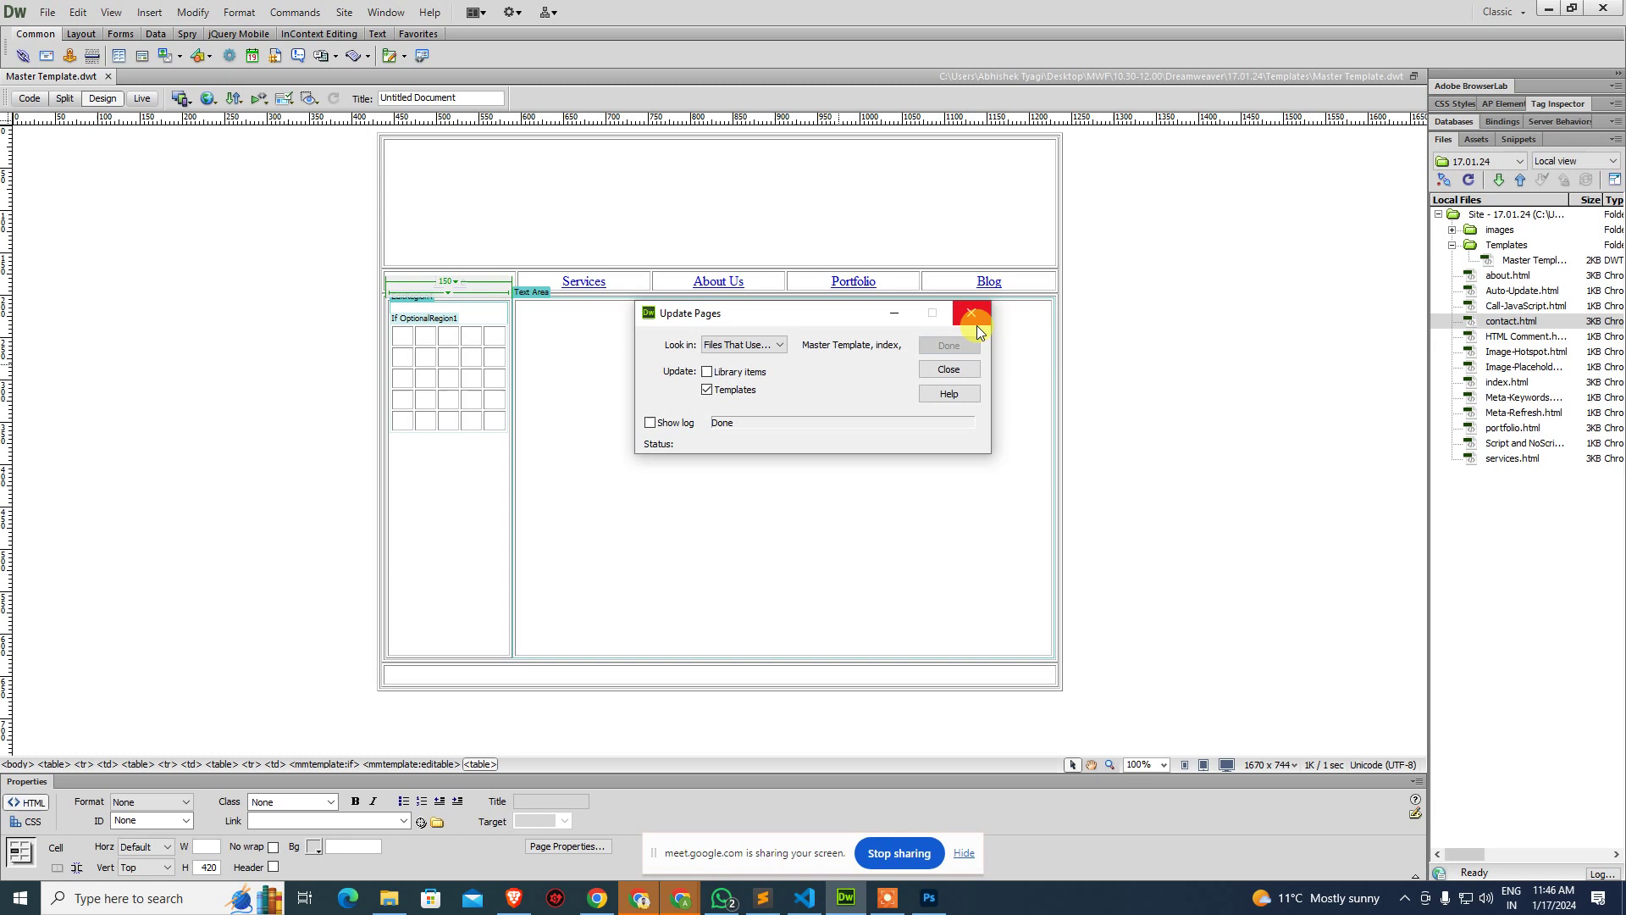
{"action": "left_click", "coordinate": [957, 371]}
{"action": "key", "text": "ctrl+w"}
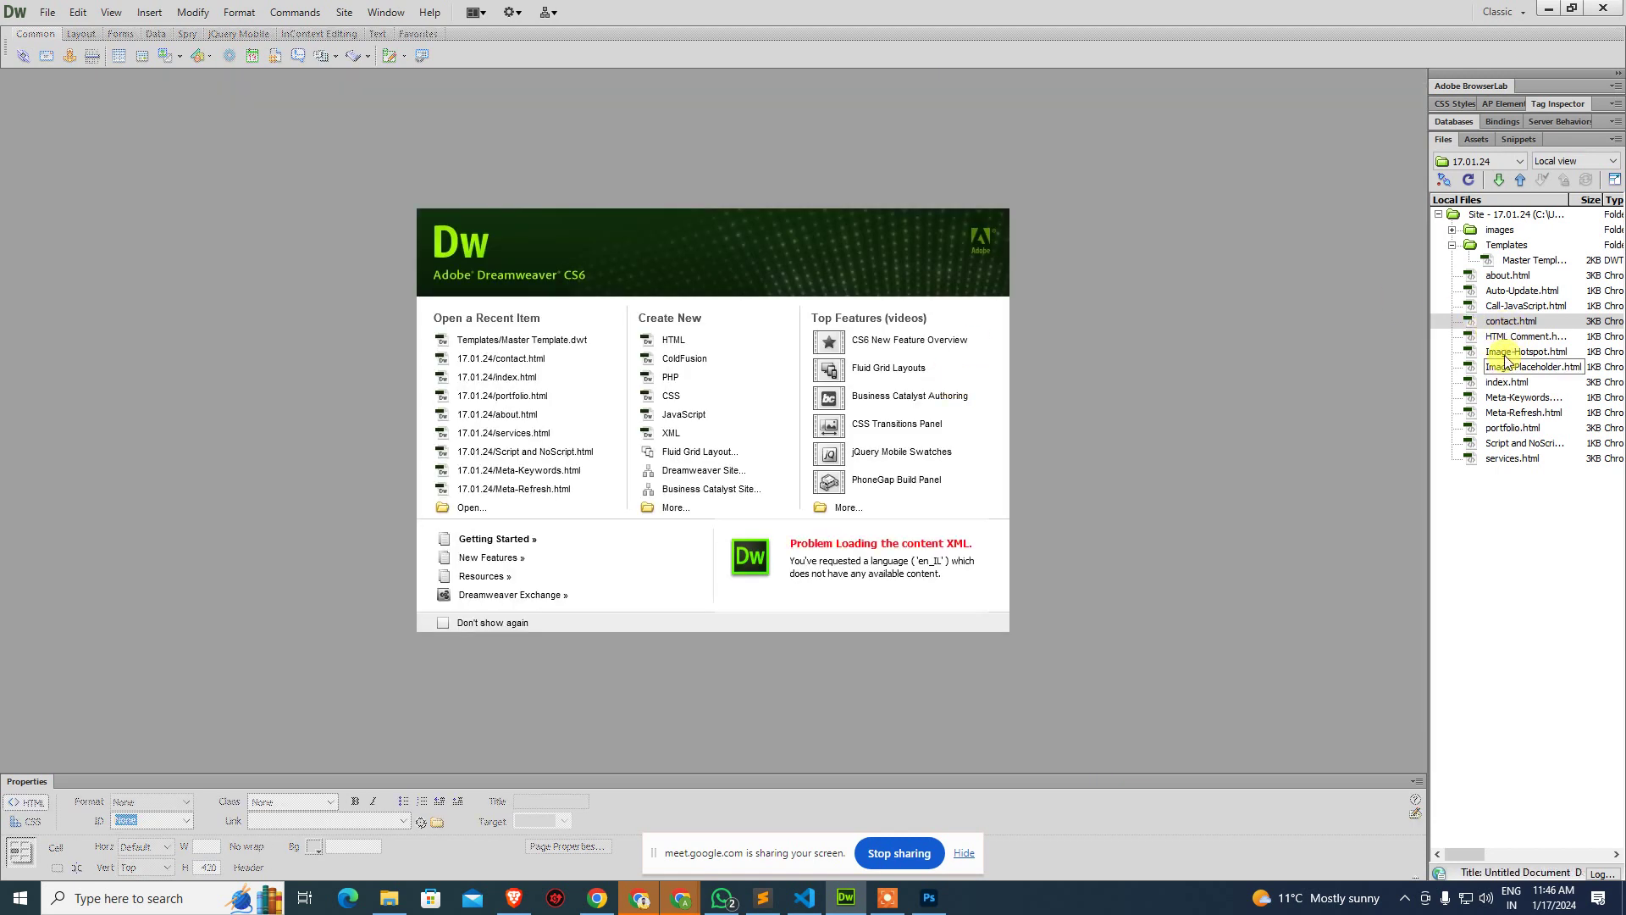
Open index.html, fill the sidebar table's first row with 1, 2, 3, 4 and 5, and save and close the page.
{"action": "double_click", "coordinate": [1506, 382]}
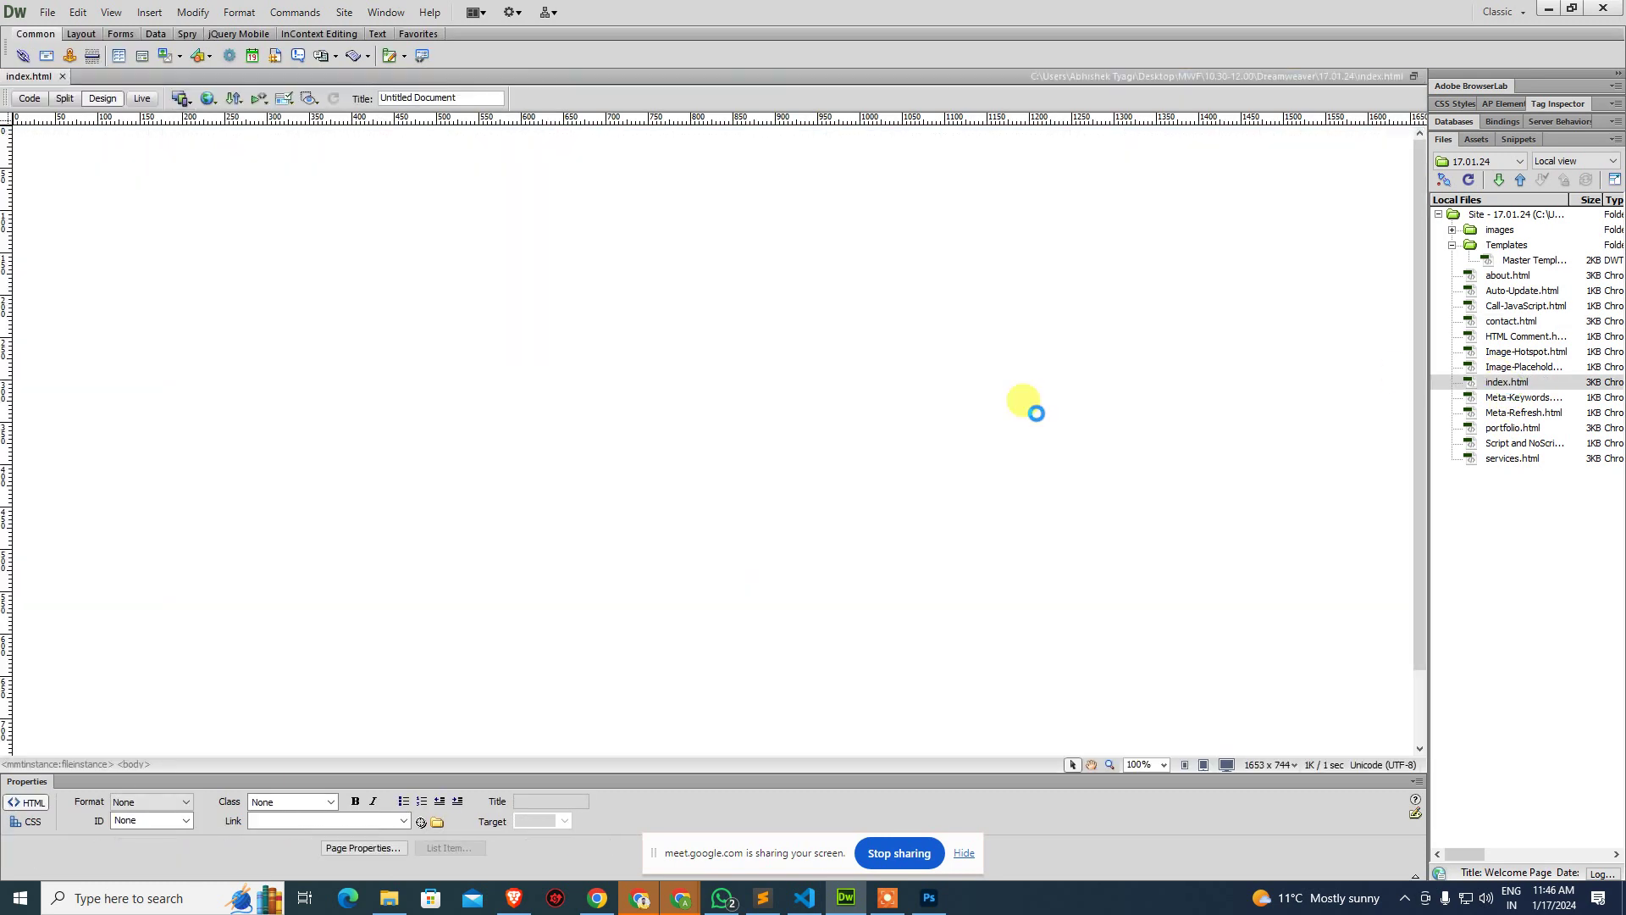
{"action": "left_click", "coordinate": [405, 325]}
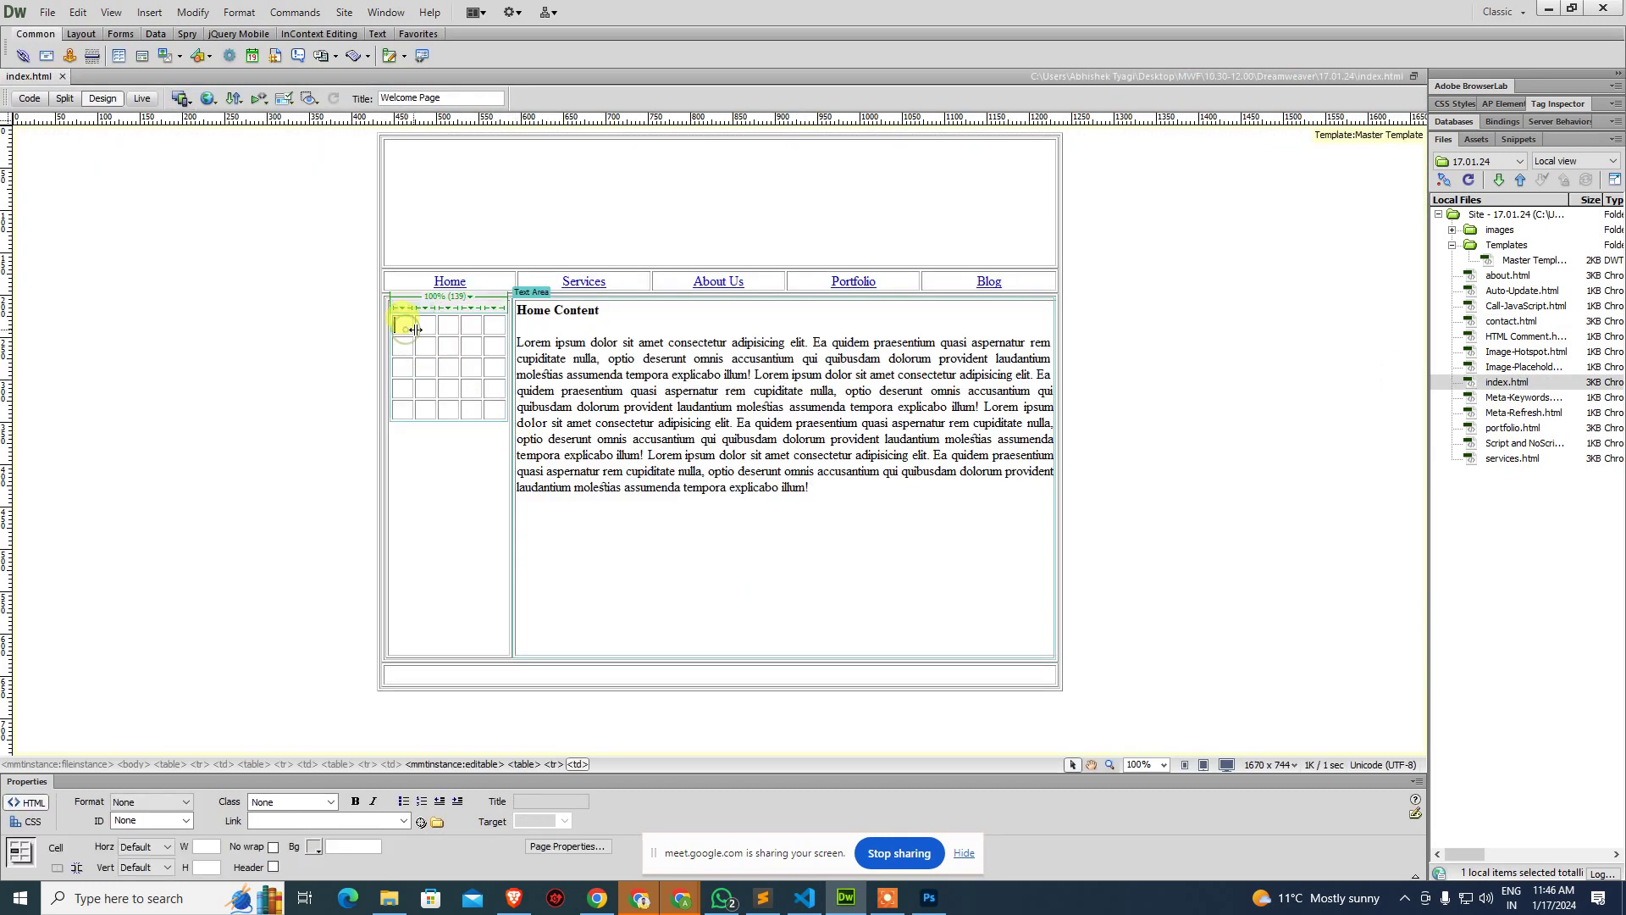
{"action": "type", "text": "1"}
{"action": "left_click", "coordinate": [428, 325]}
{"action": "type", "text": "2"}
{"action": "left_click", "coordinate": [451, 326]}
{"action": "type", "text": "3"}
{"action": "left_click", "coordinate": [472, 326]}
{"action": "type", "text": "4"}
{"action": "left_click", "coordinate": [492, 327]}
{"action": "type", "text": "5"}
{"action": "key", "text": "ctrl+s"}
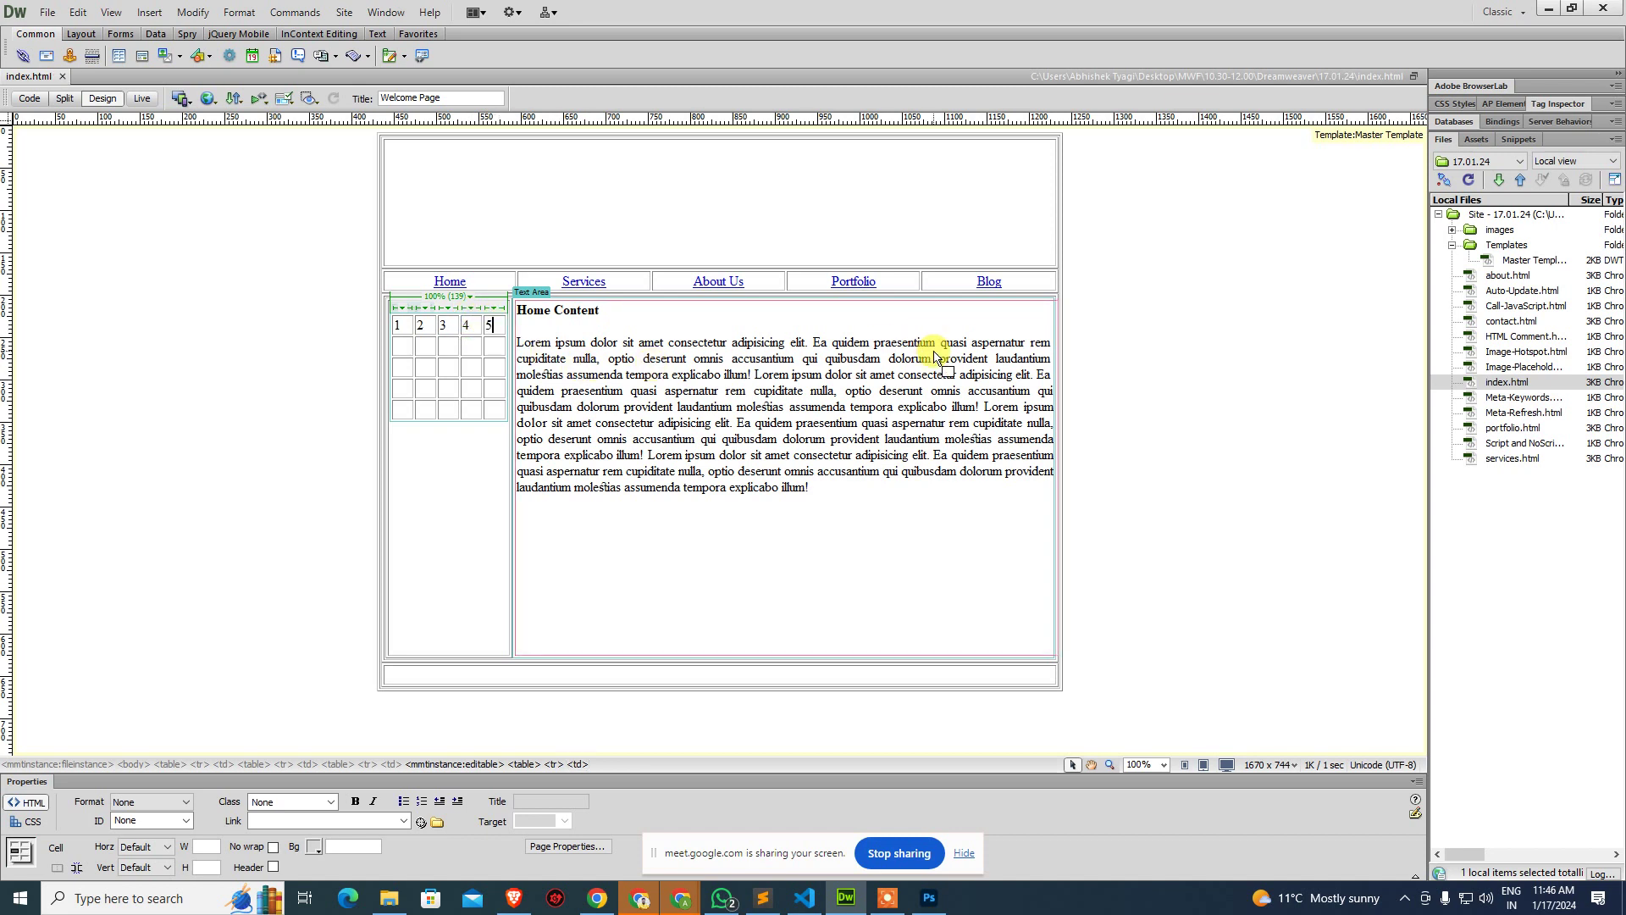
{"action": "key", "text": "ctrl+w"}
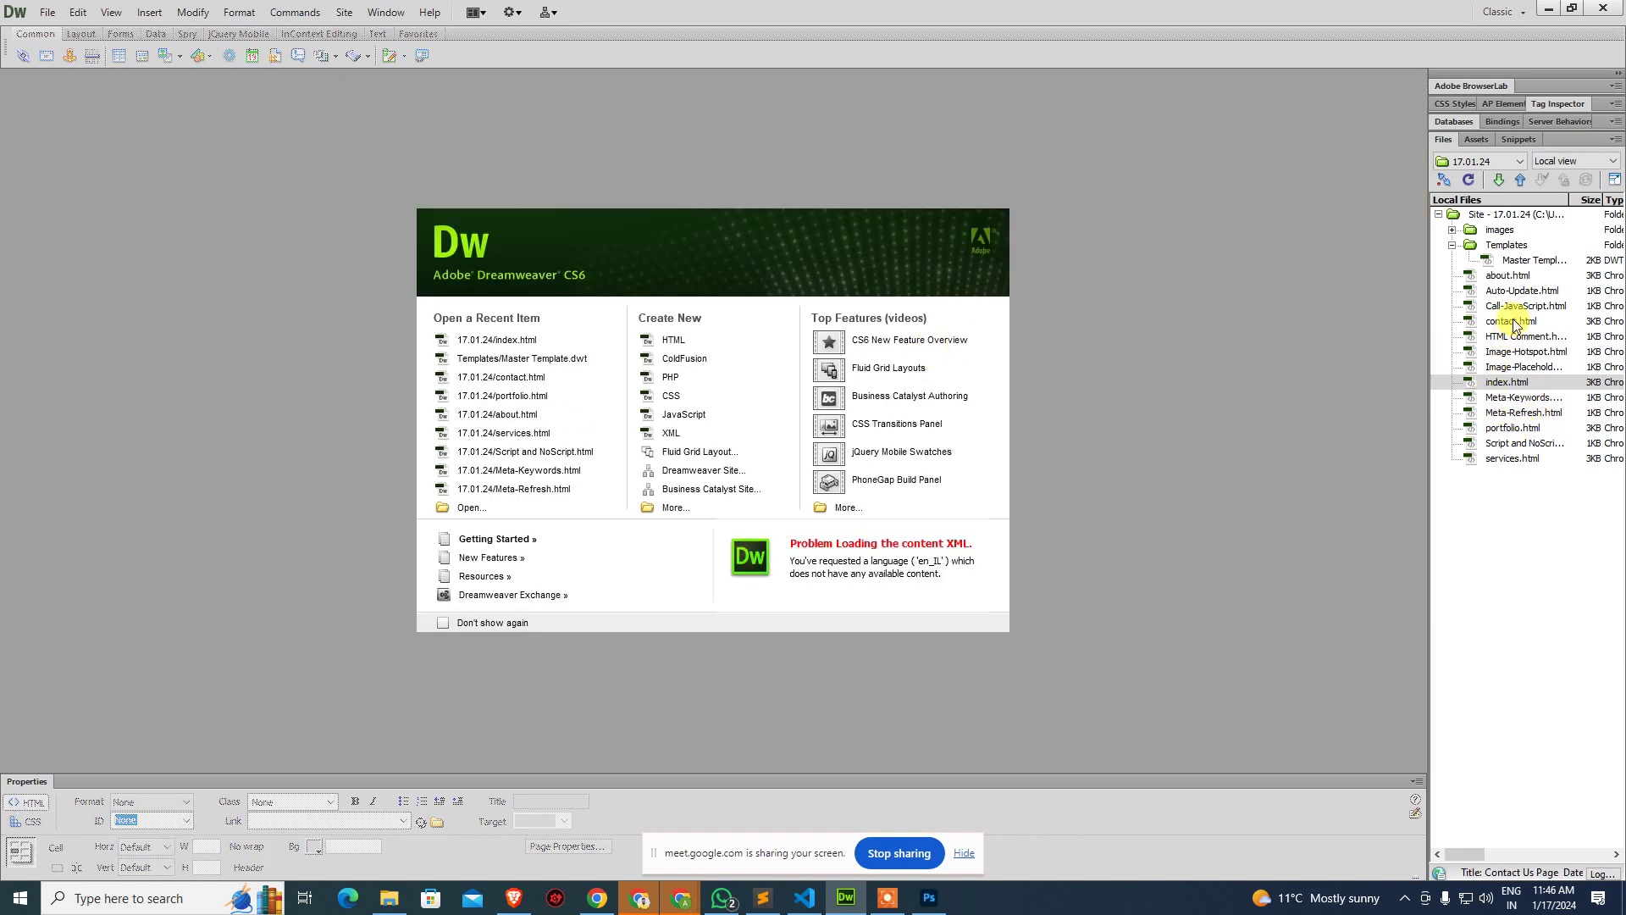
Open services.html, fill the sidebar table's second row with 6, 7, 8, 9 and 0, and save the page.
{"action": "double_click", "coordinate": [1504, 459]}
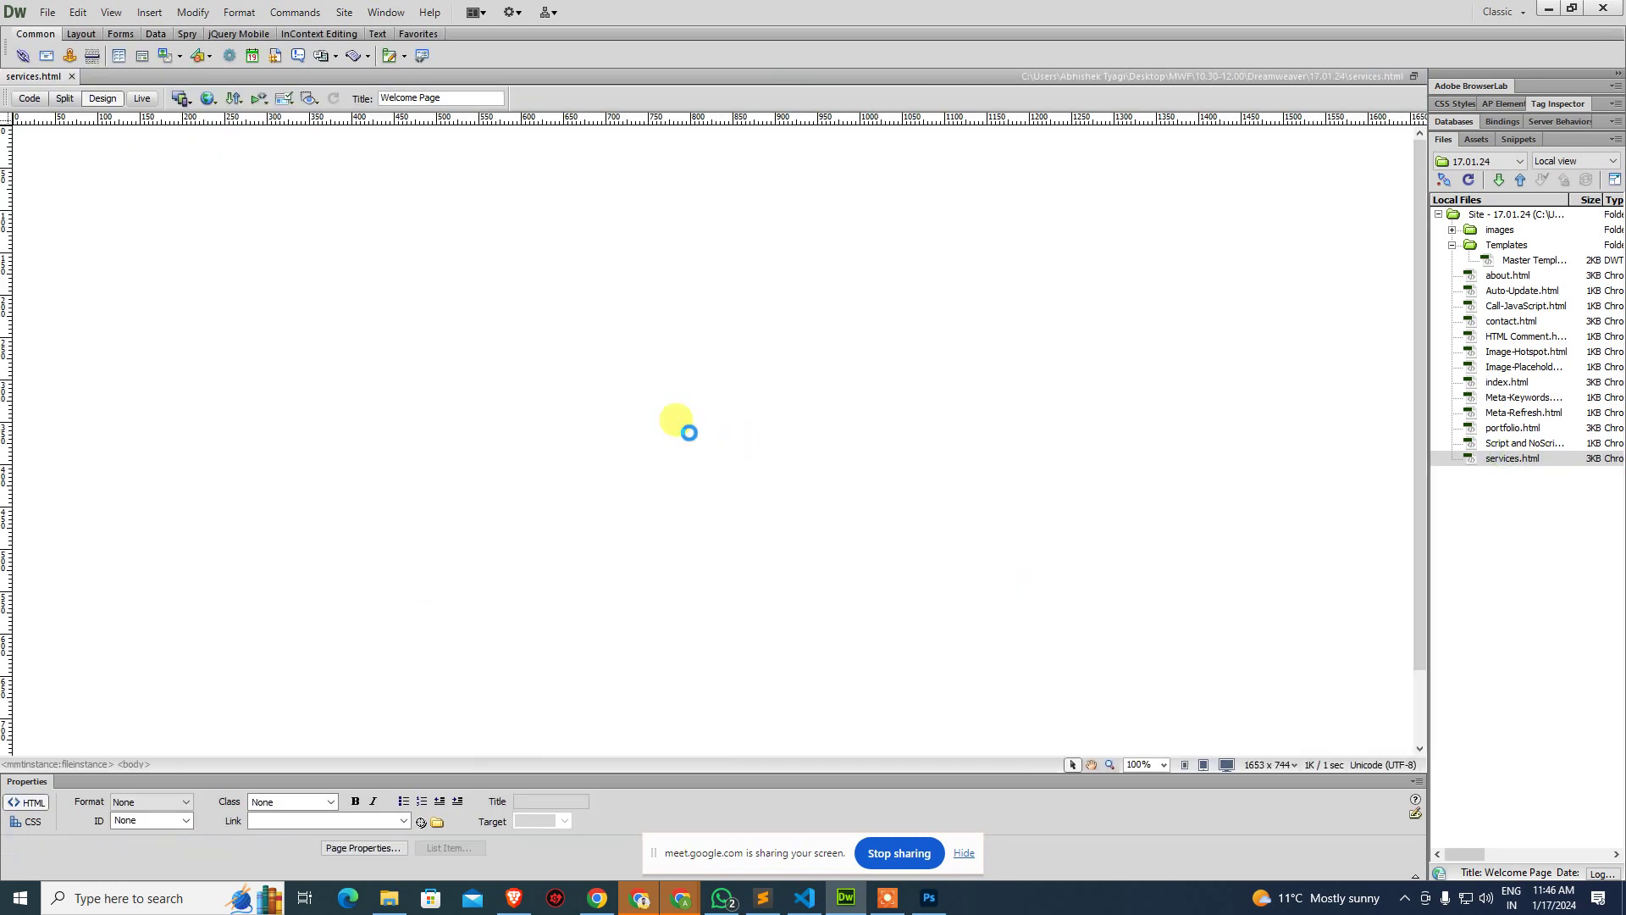
{"action": "left_click", "coordinate": [399, 346]}
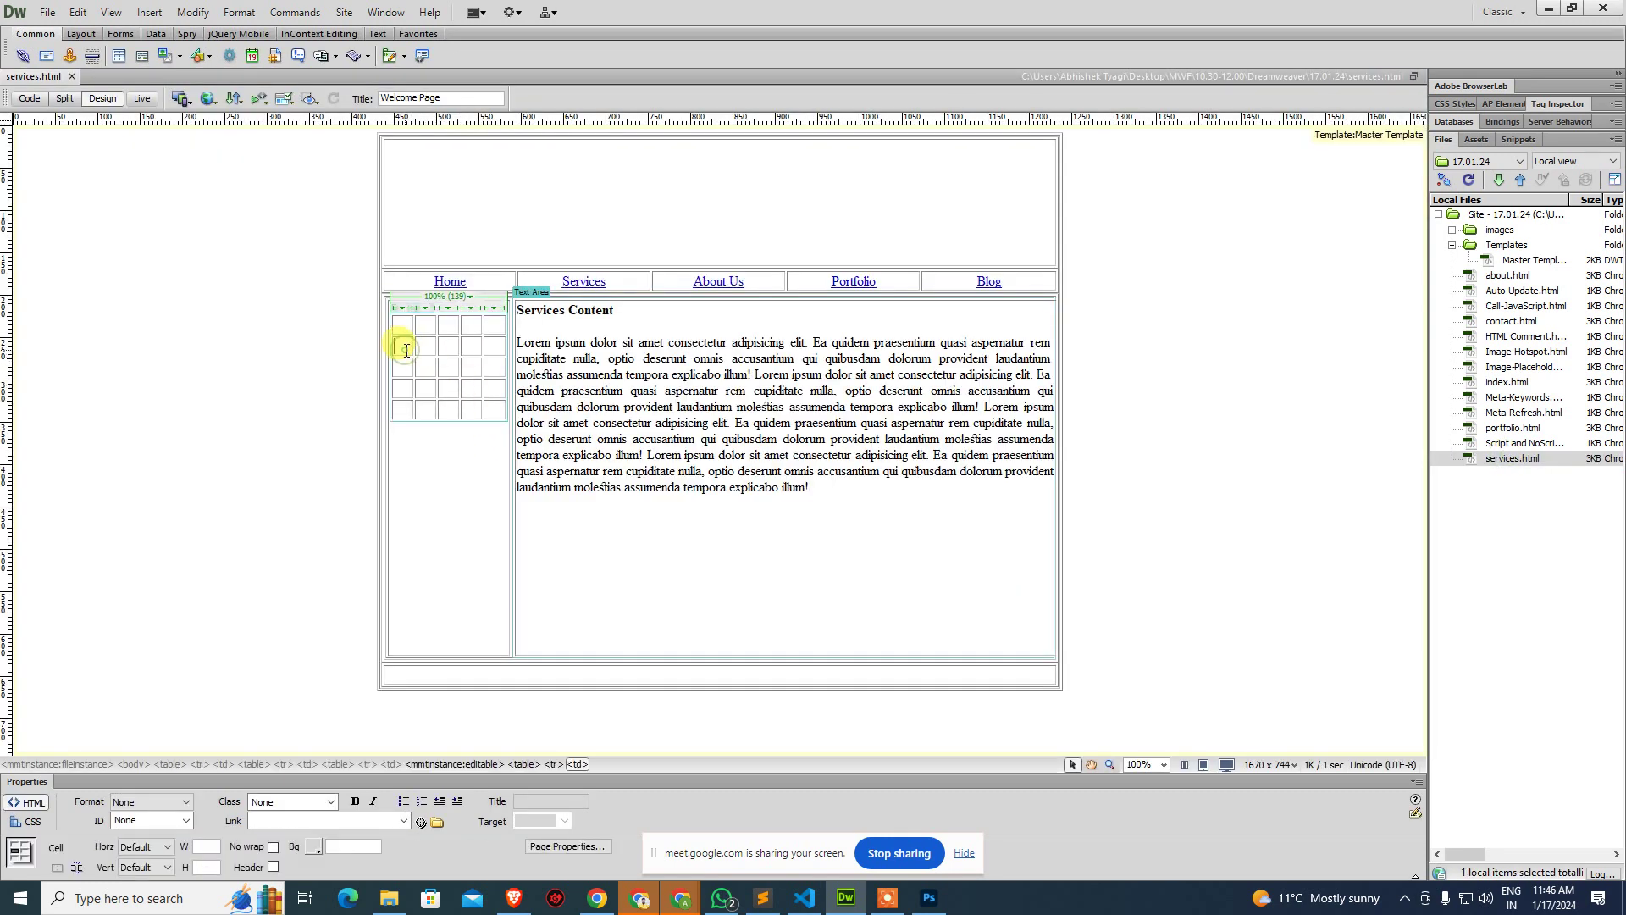
{"action": "type", "text": "6"}
{"action": "key", "text": "Tab"}
Switch to Chrome and compare the sidebar table on the Home and Services pages.
{"action": "key", "text": "alt+Tab"}
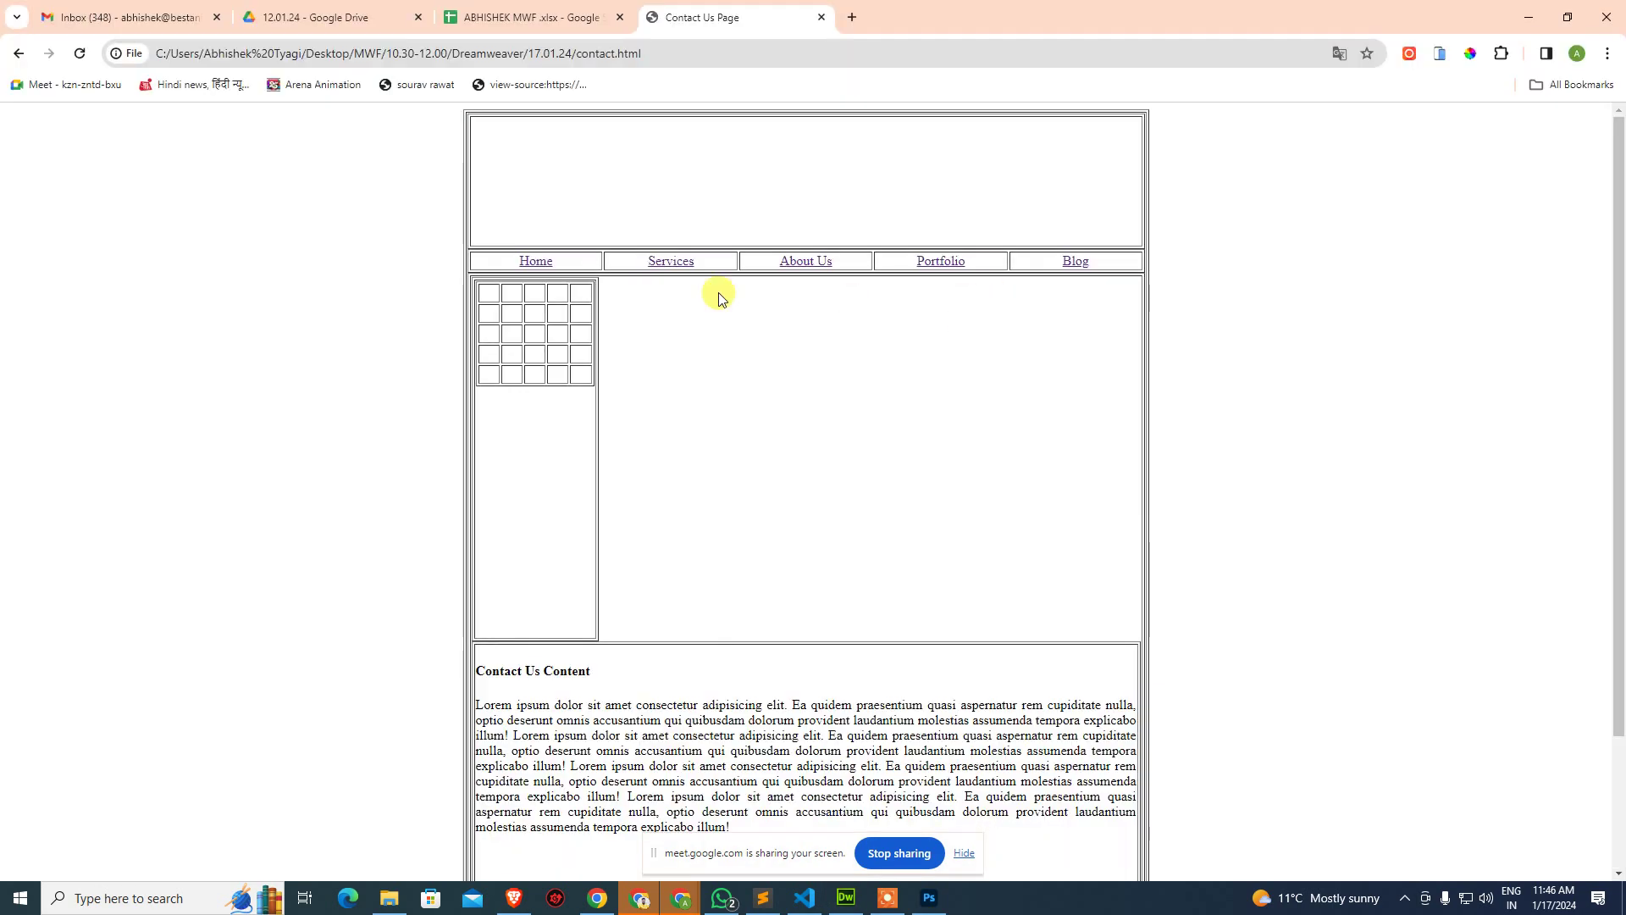
{"action": "left_click", "coordinate": [536, 262]}
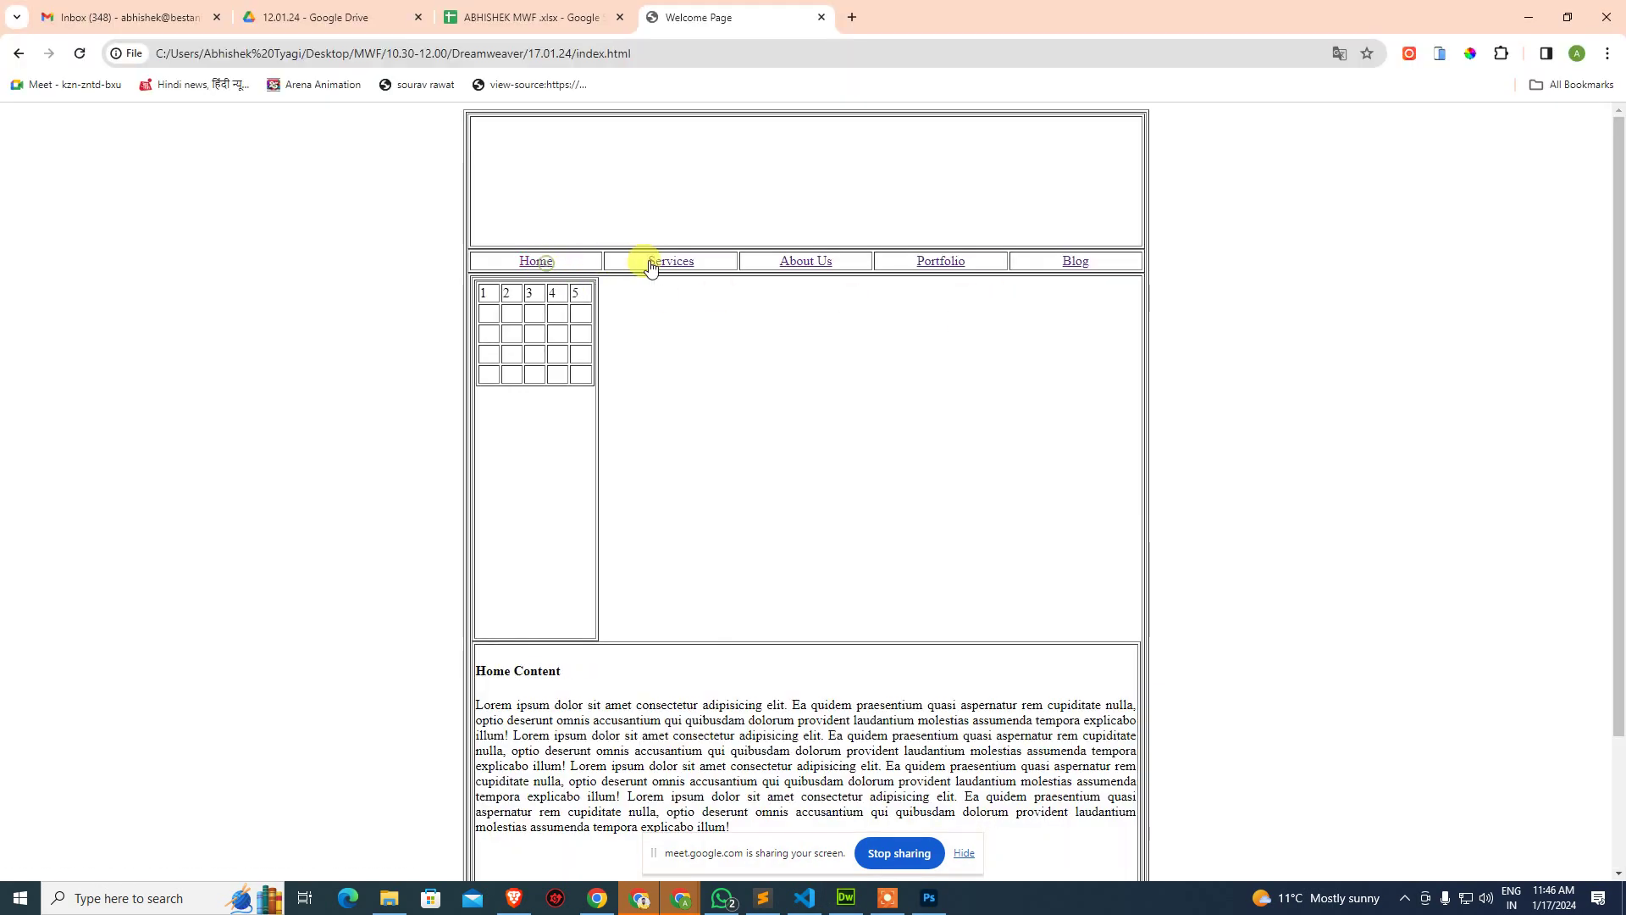
{"action": "left_click", "coordinate": [670, 261]}
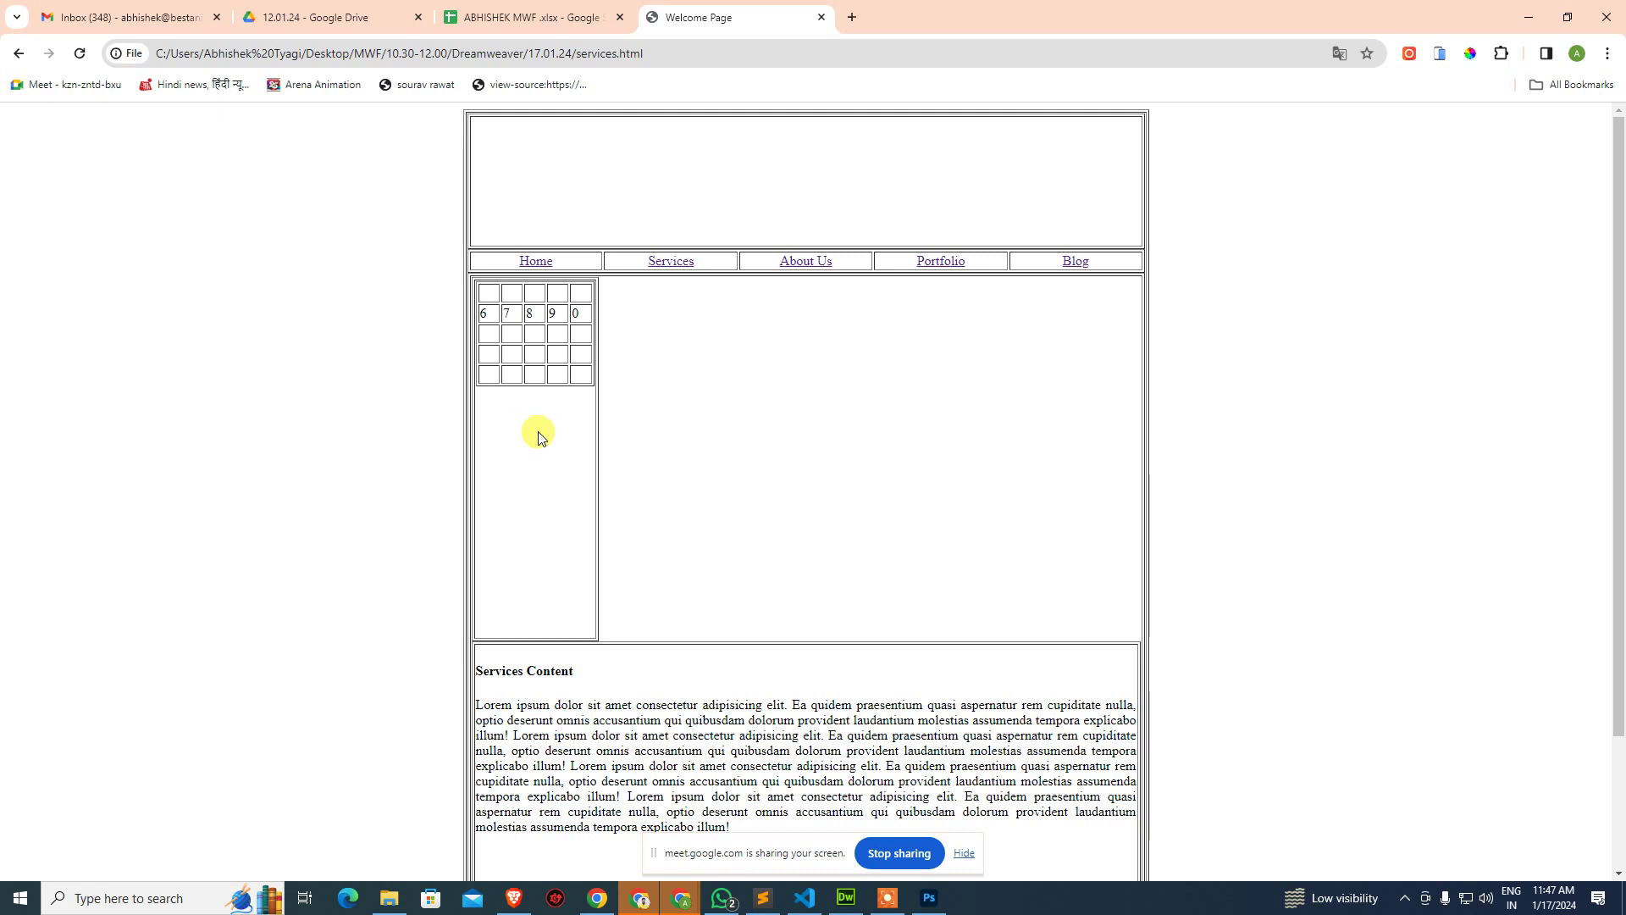
Return to Dreamweaver, create a blank HTML document, save it as Repeating-Table in the 17.01.24 folder, and close it.
{"action": "key", "text": "alt+Tab"}
{"action": "left_click", "coordinate": [728, 338]}
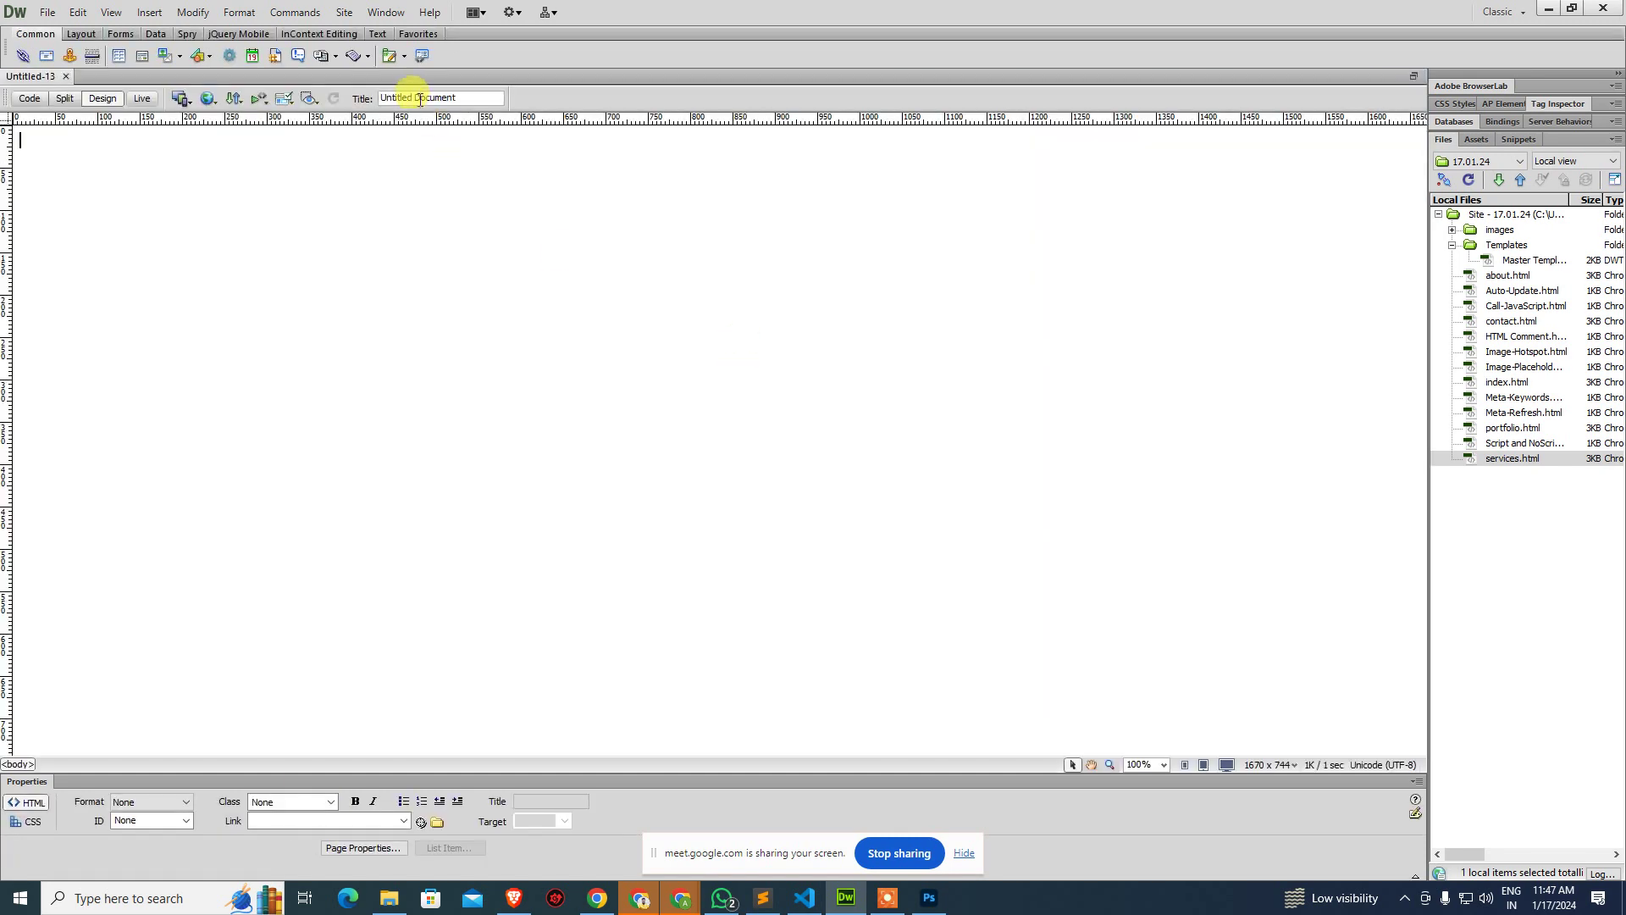
{"action": "left_click", "coordinate": [405, 57]}
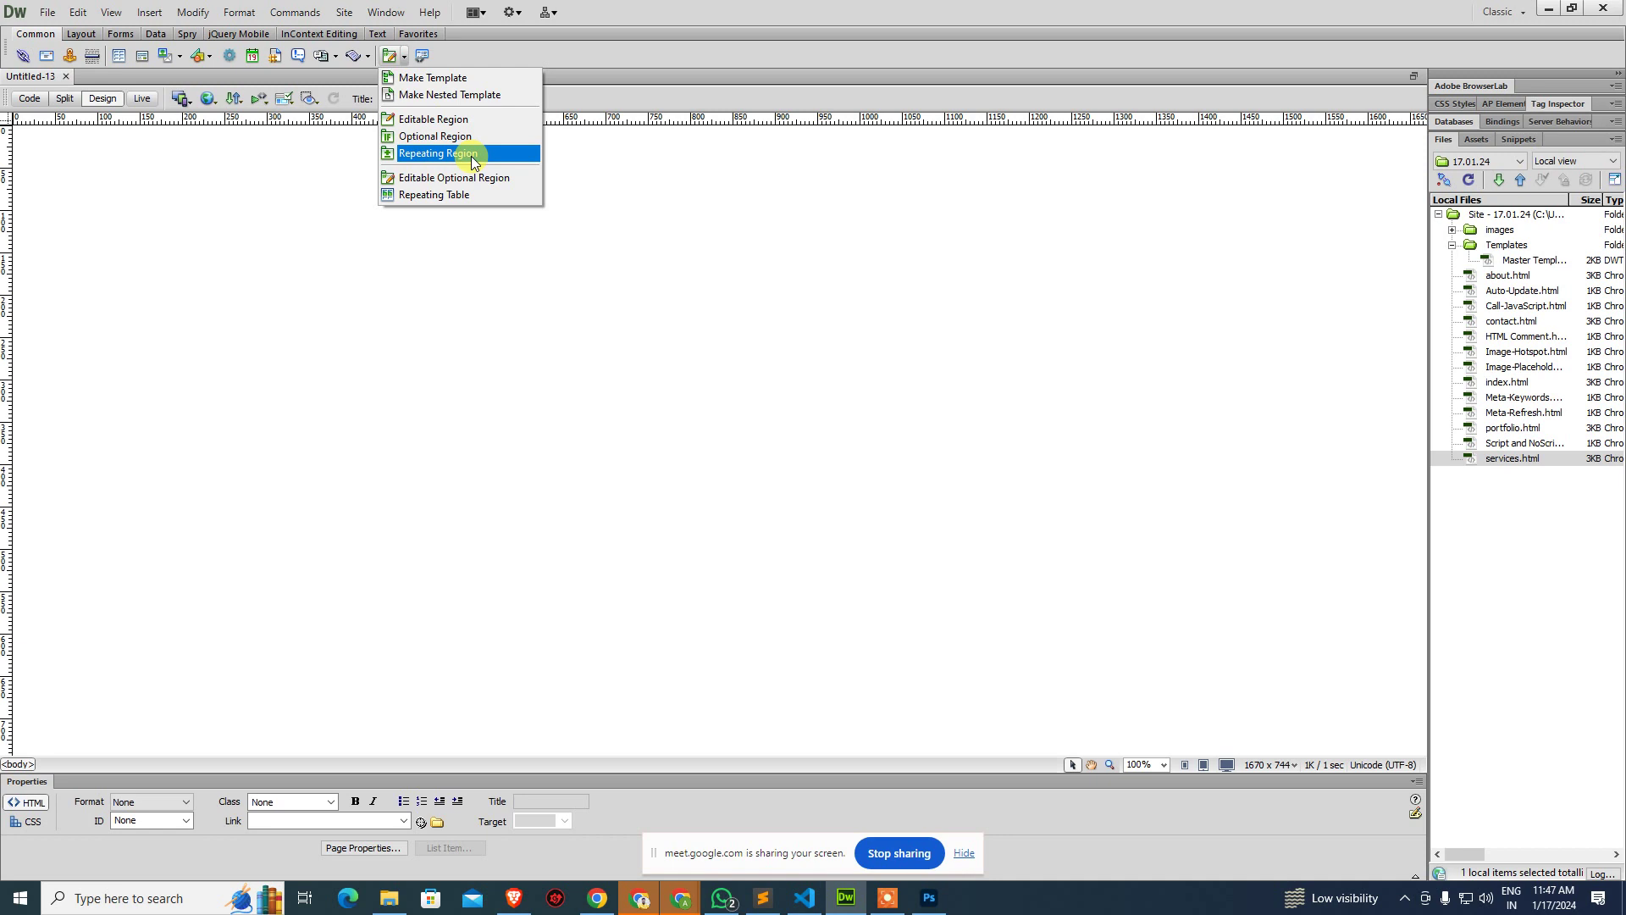
{"action": "left_click", "coordinate": [599, 267]}
{"action": "key", "text": "ctrl+s"}
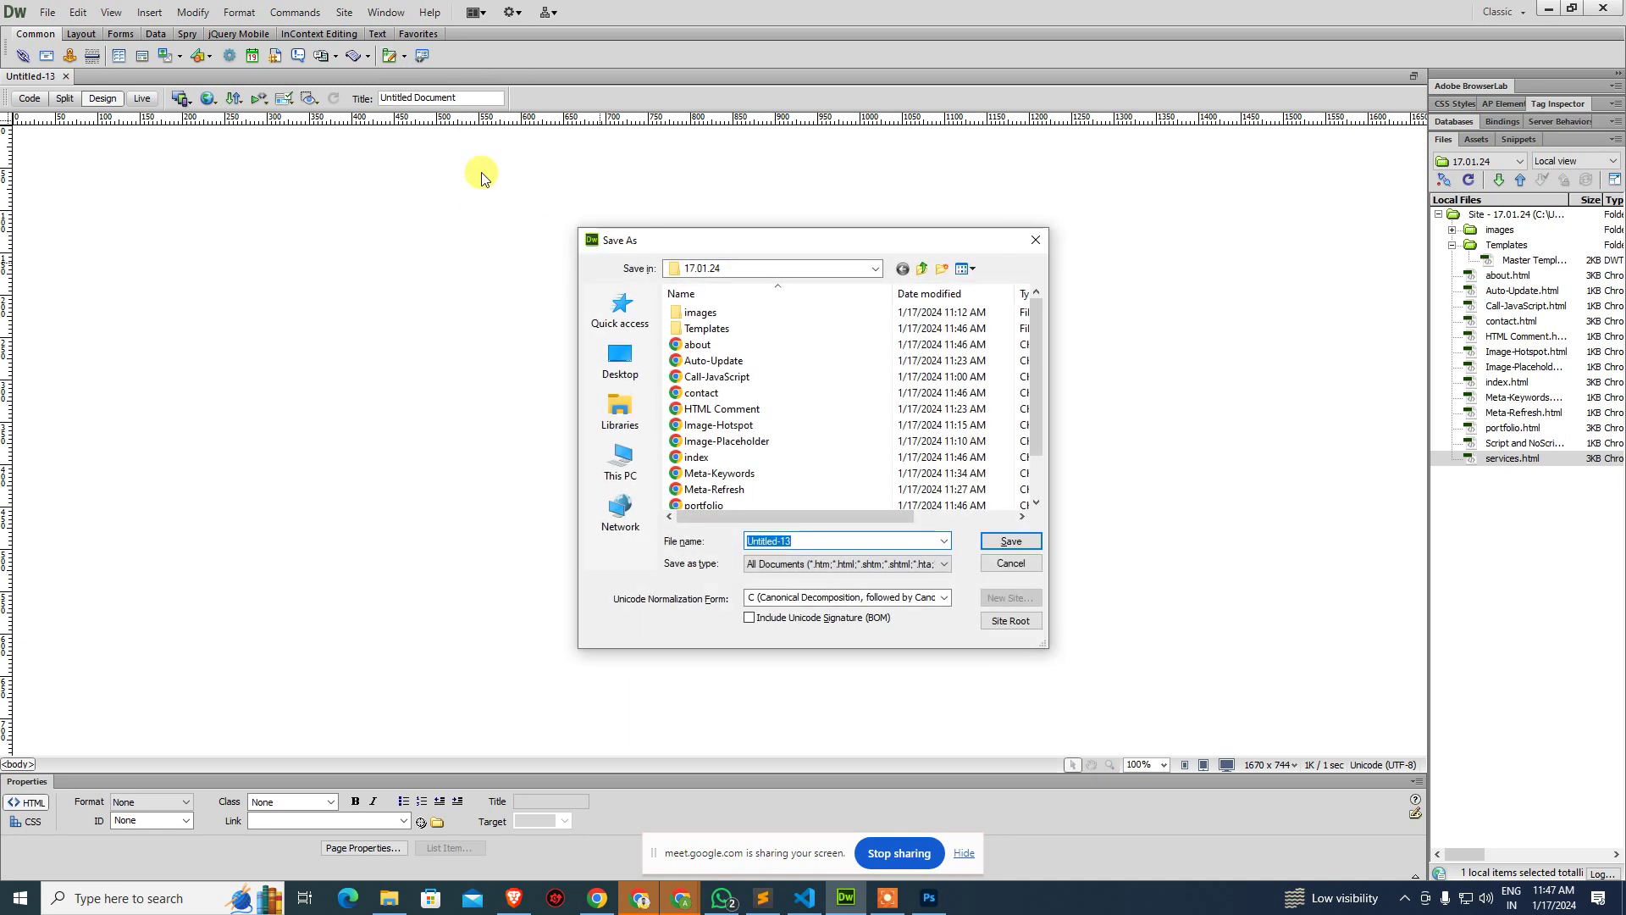
{"action": "type", "text": "Repeating-Table"}
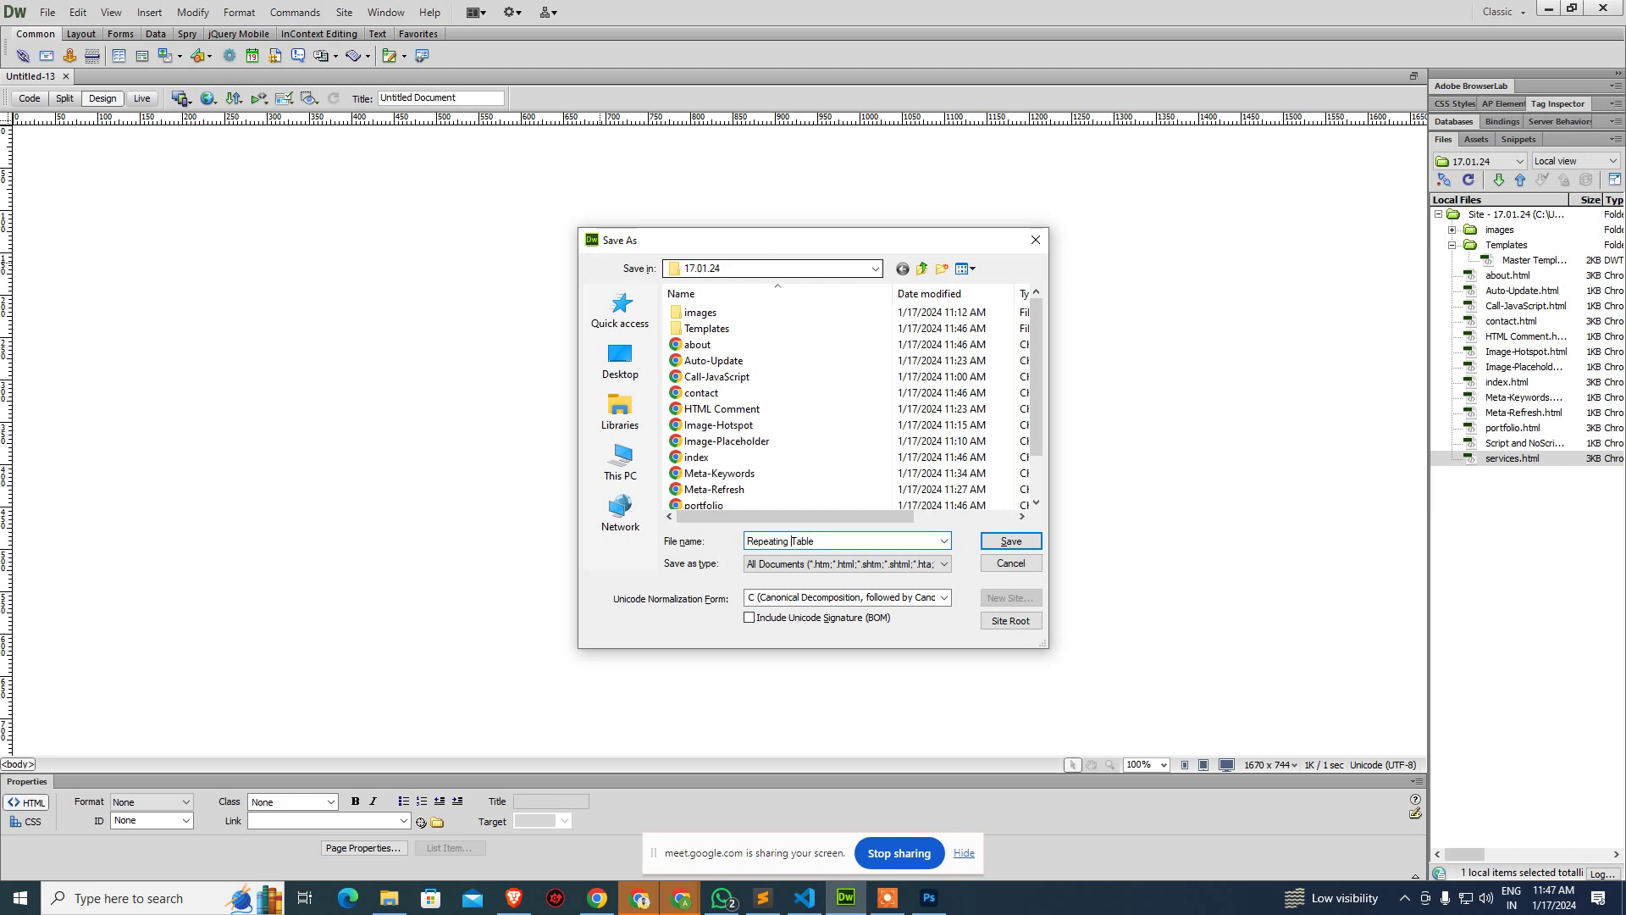
{"action": "key", "text": "Return"}
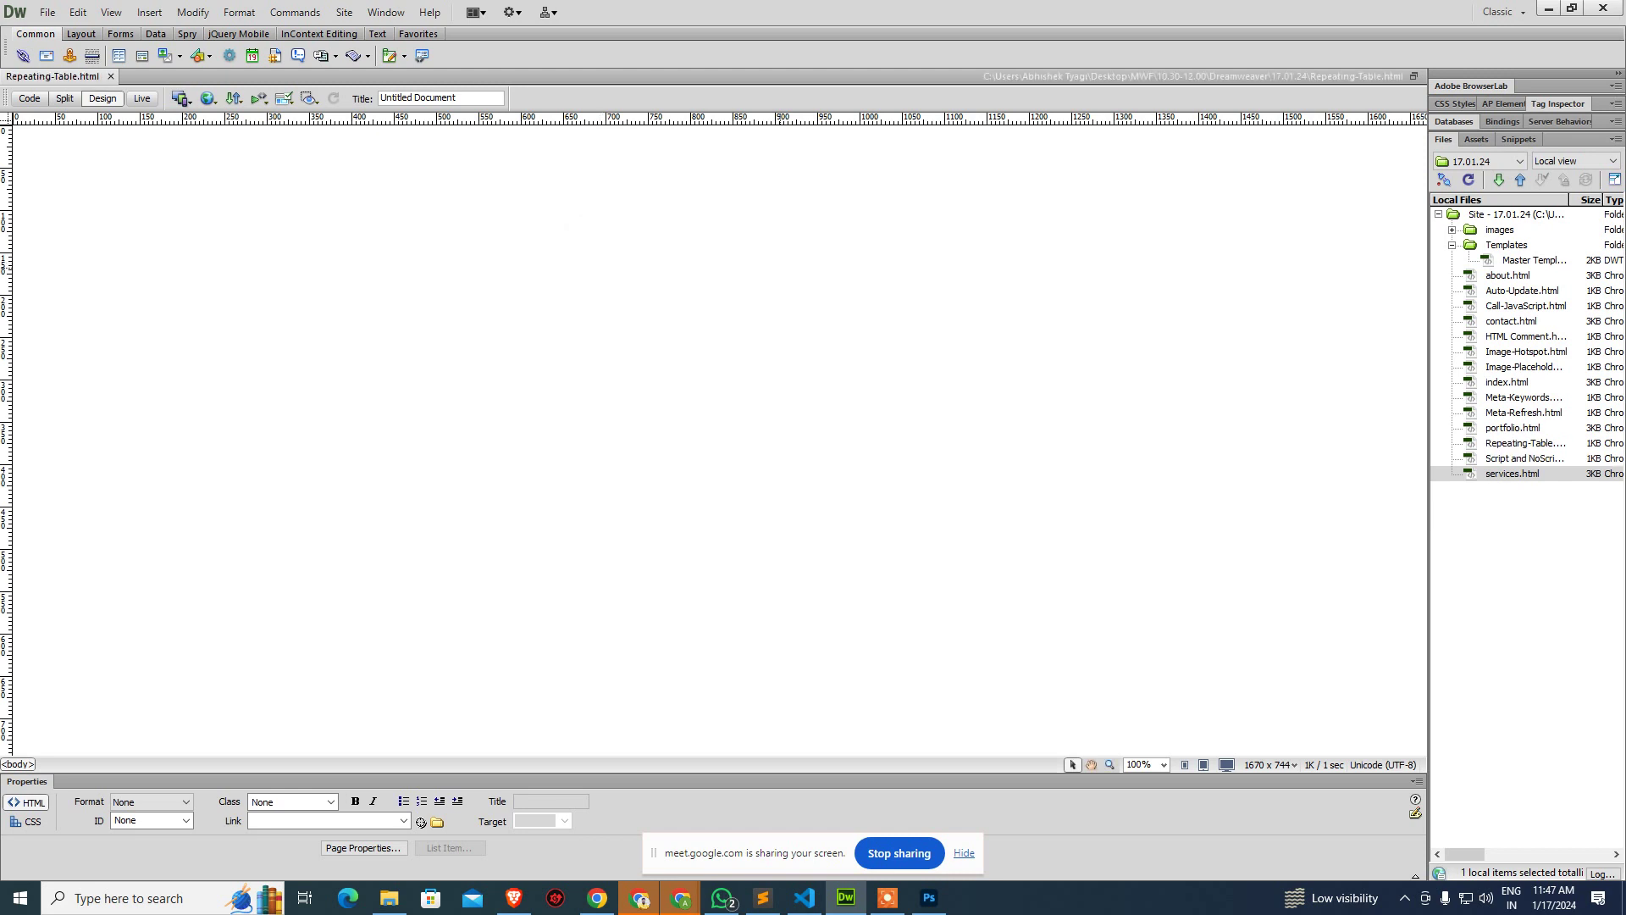
{"action": "key", "text": "ctrl+w"}
In a new HTML document, insert a repeating table with 2 rows, 5 columns, 800 pixels width and border 1, repeating only row 2.
{"action": "left_click", "coordinate": [721, 336]}
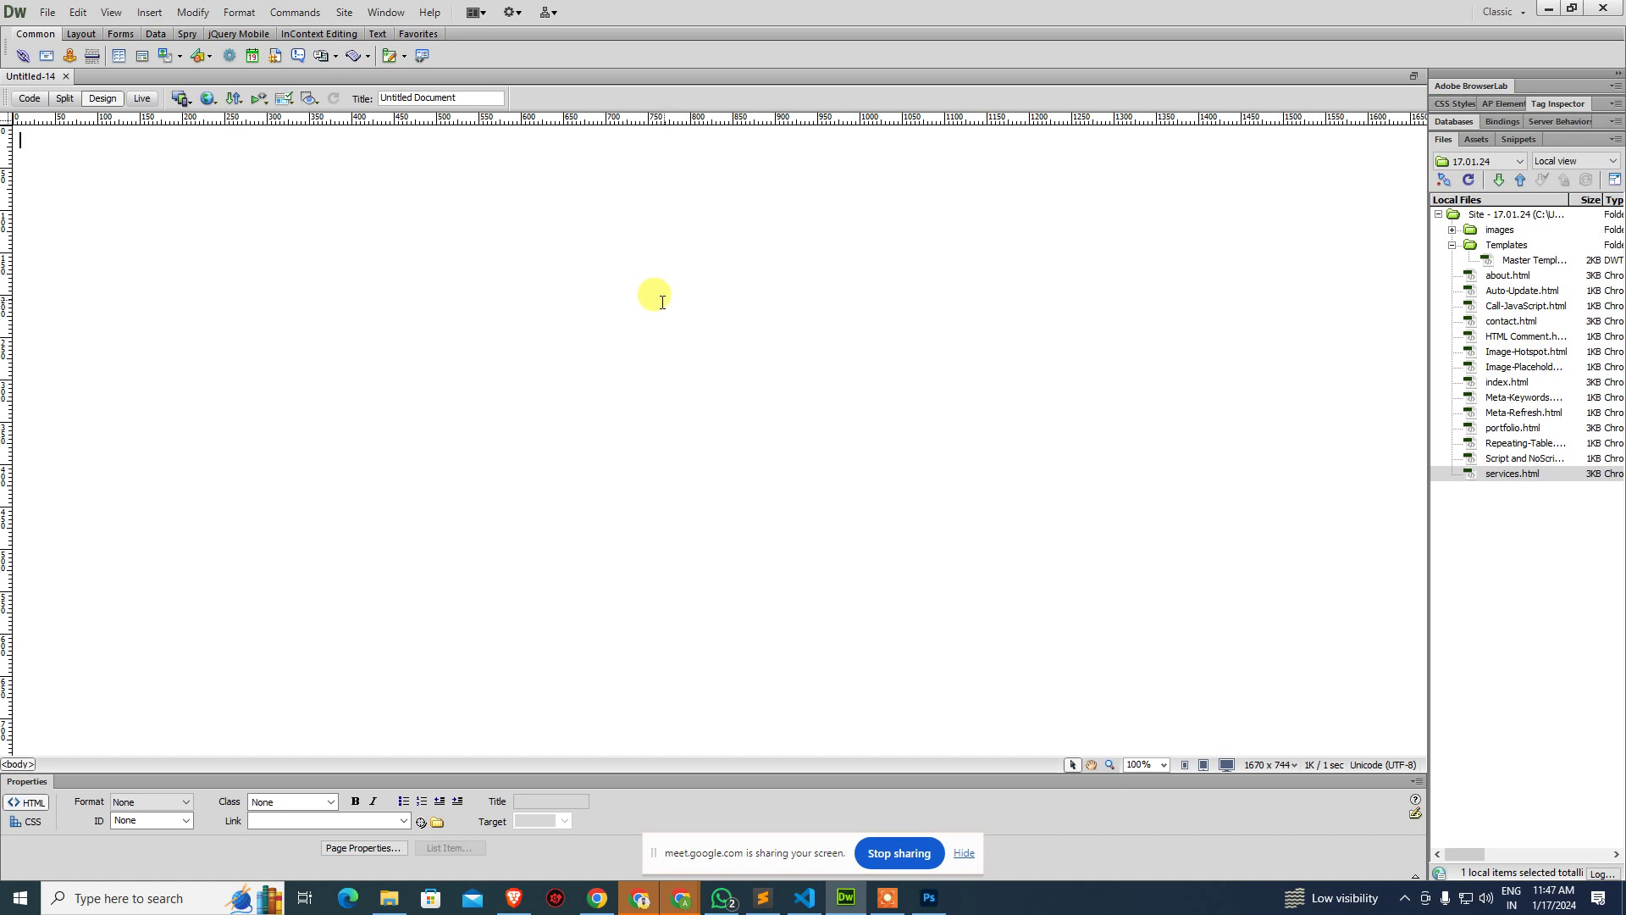
{"action": "left_click", "coordinate": [403, 56]}
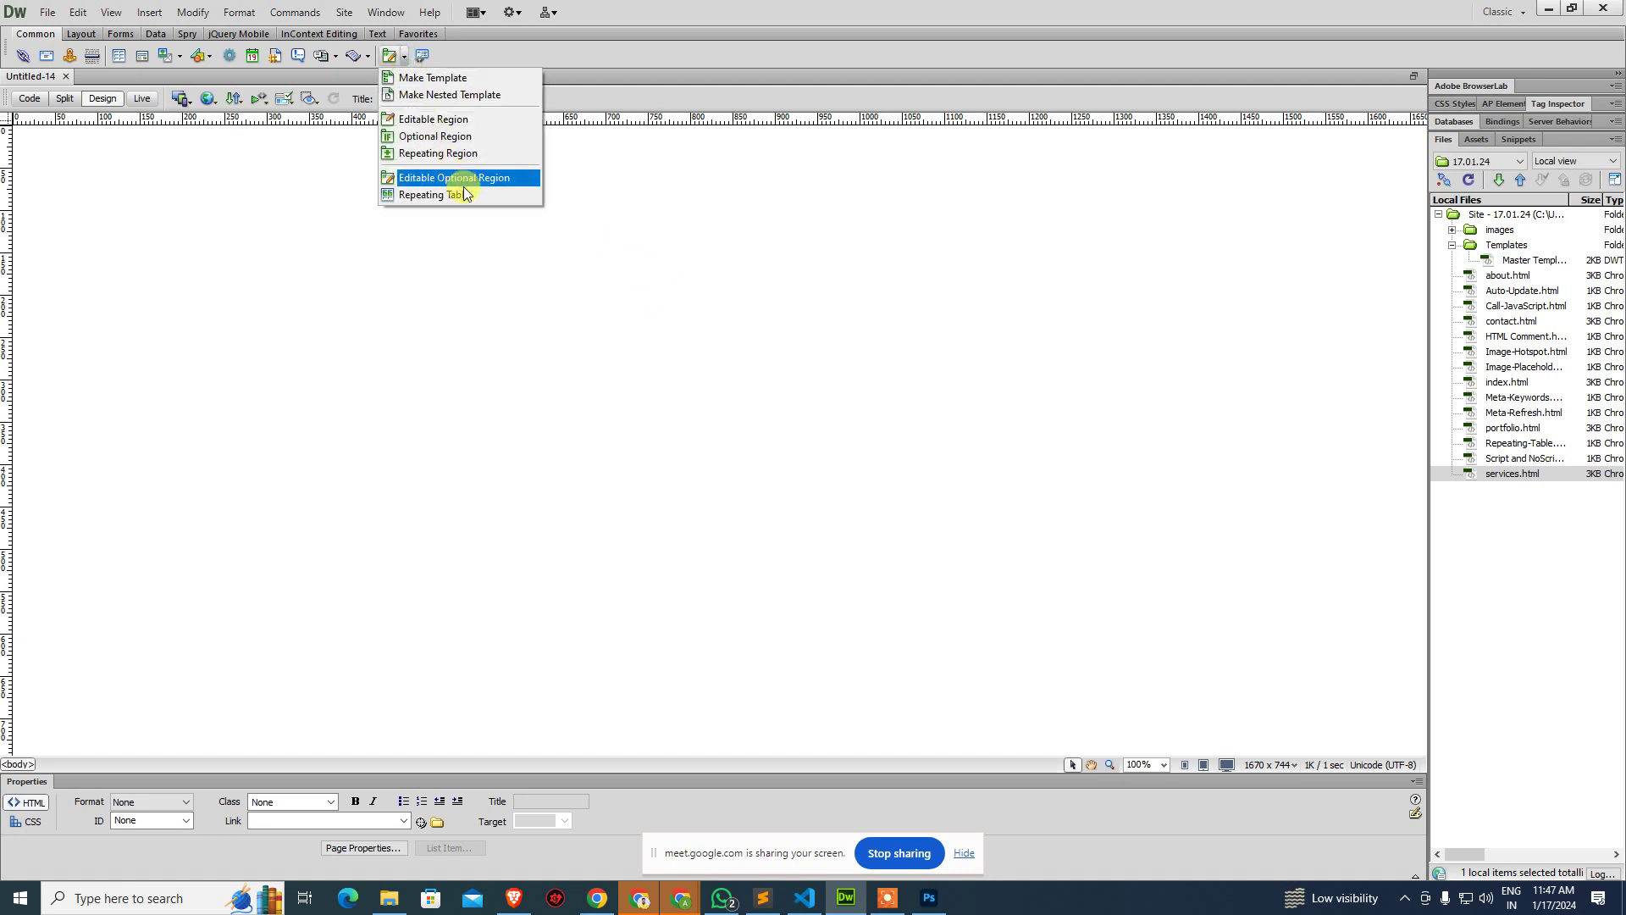
{"action": "left_click", "coordinate": [466, 195]}
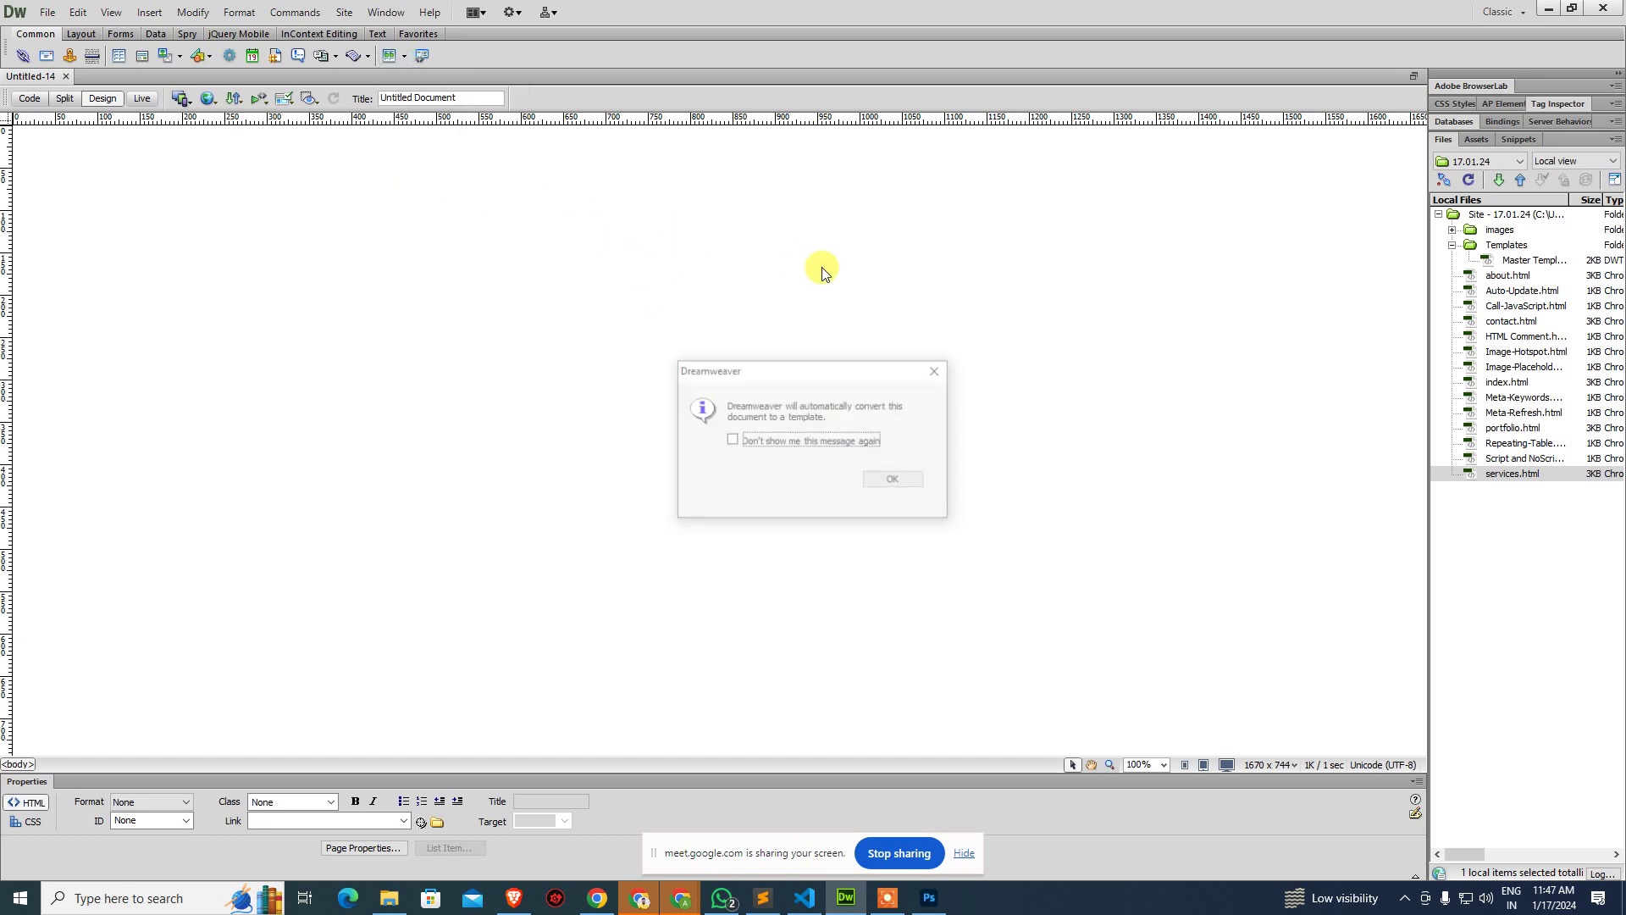
{"action": "left_click", "coordinate": [891, 478]}
{"action": "type", "text": "2"}
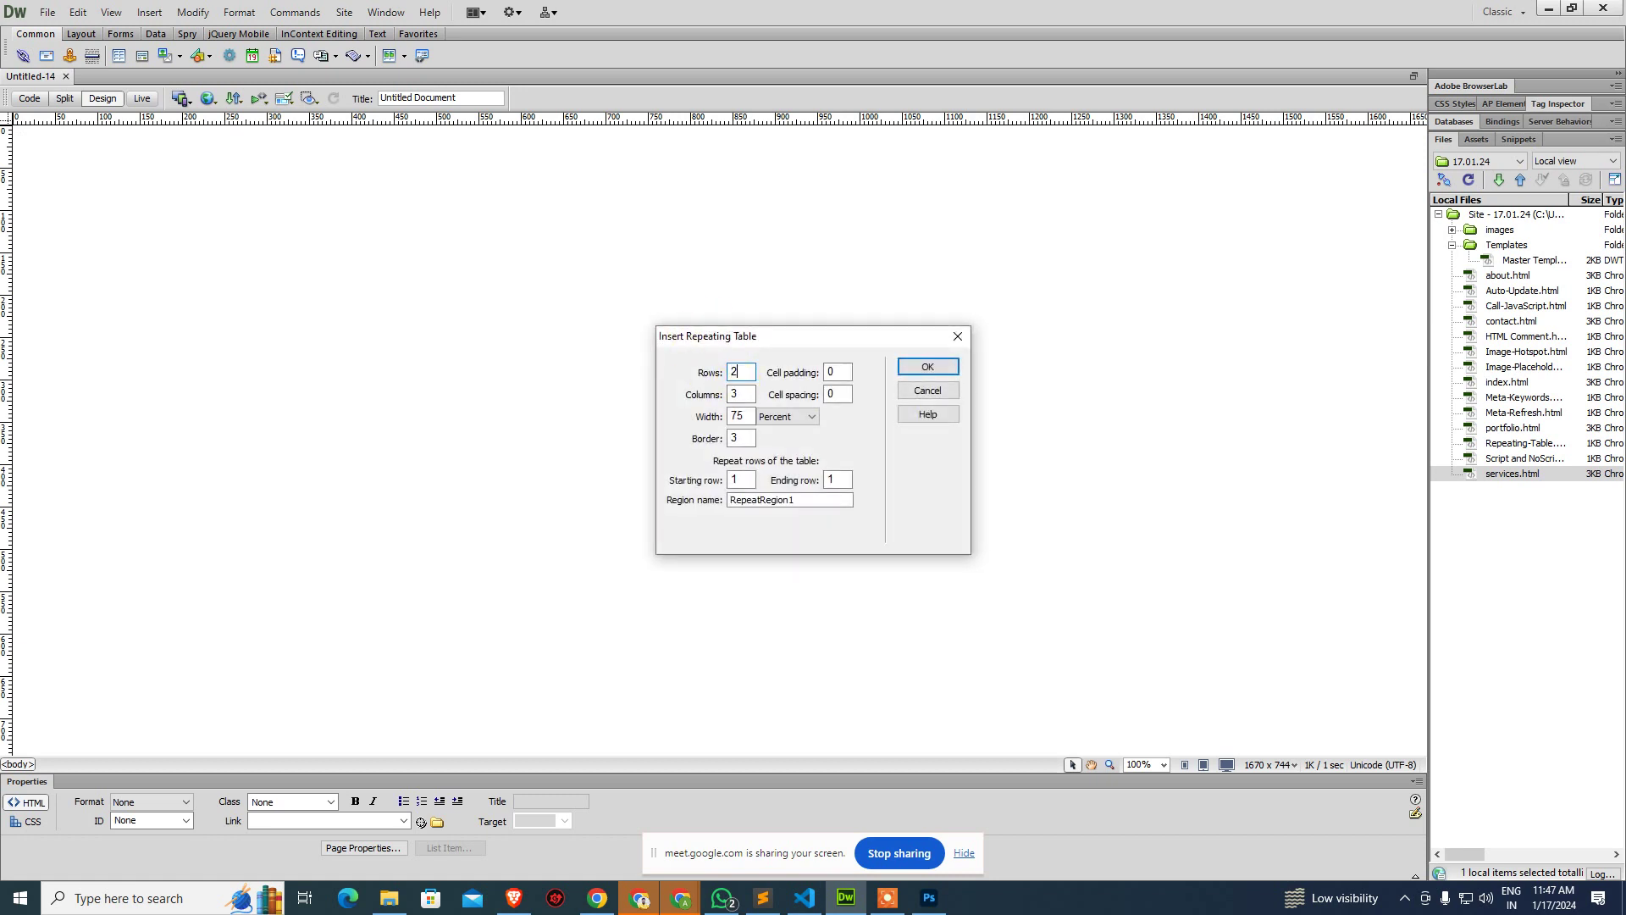
{"action": "key", "text": "Tab"}
{"action": "key", "text": "Tab"}
{"action": "type", "text": "0"}
{"action": "key", "text": "Tab"}
{"action": "key", "text": "Tab"}
{"action": "type", "text": "800"}
{"action": "key", "text": "Tab"}
{"action": "key", "text": "Up"}
{"action": "key", "text": "Tab"}
{"action": "key", "text": "Tab"}
{"action": "type", "text": "2"}
{"action": "key", "text": "Tab"}
{"action": "type", "text": "2"}
{"action": "key", "text": "Return"}
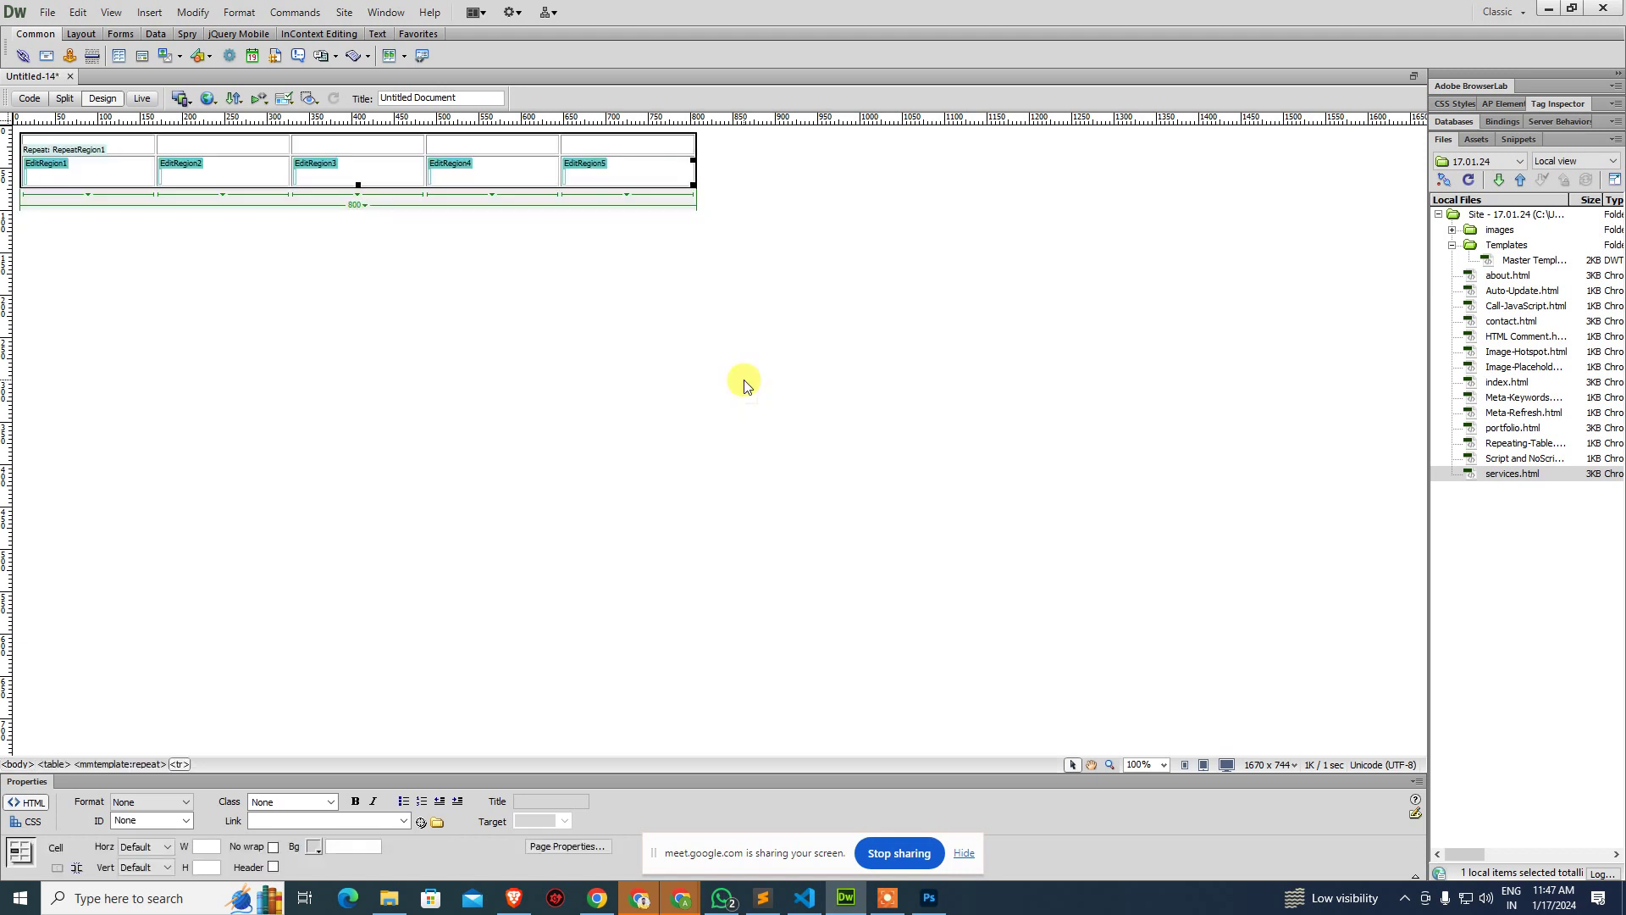
Select the whole repeating table and set its alignment to Center.
{"action": "left_click", "coordinate": [159, 765]}
{"action": "left_click", "coordinate": [52, 764]}
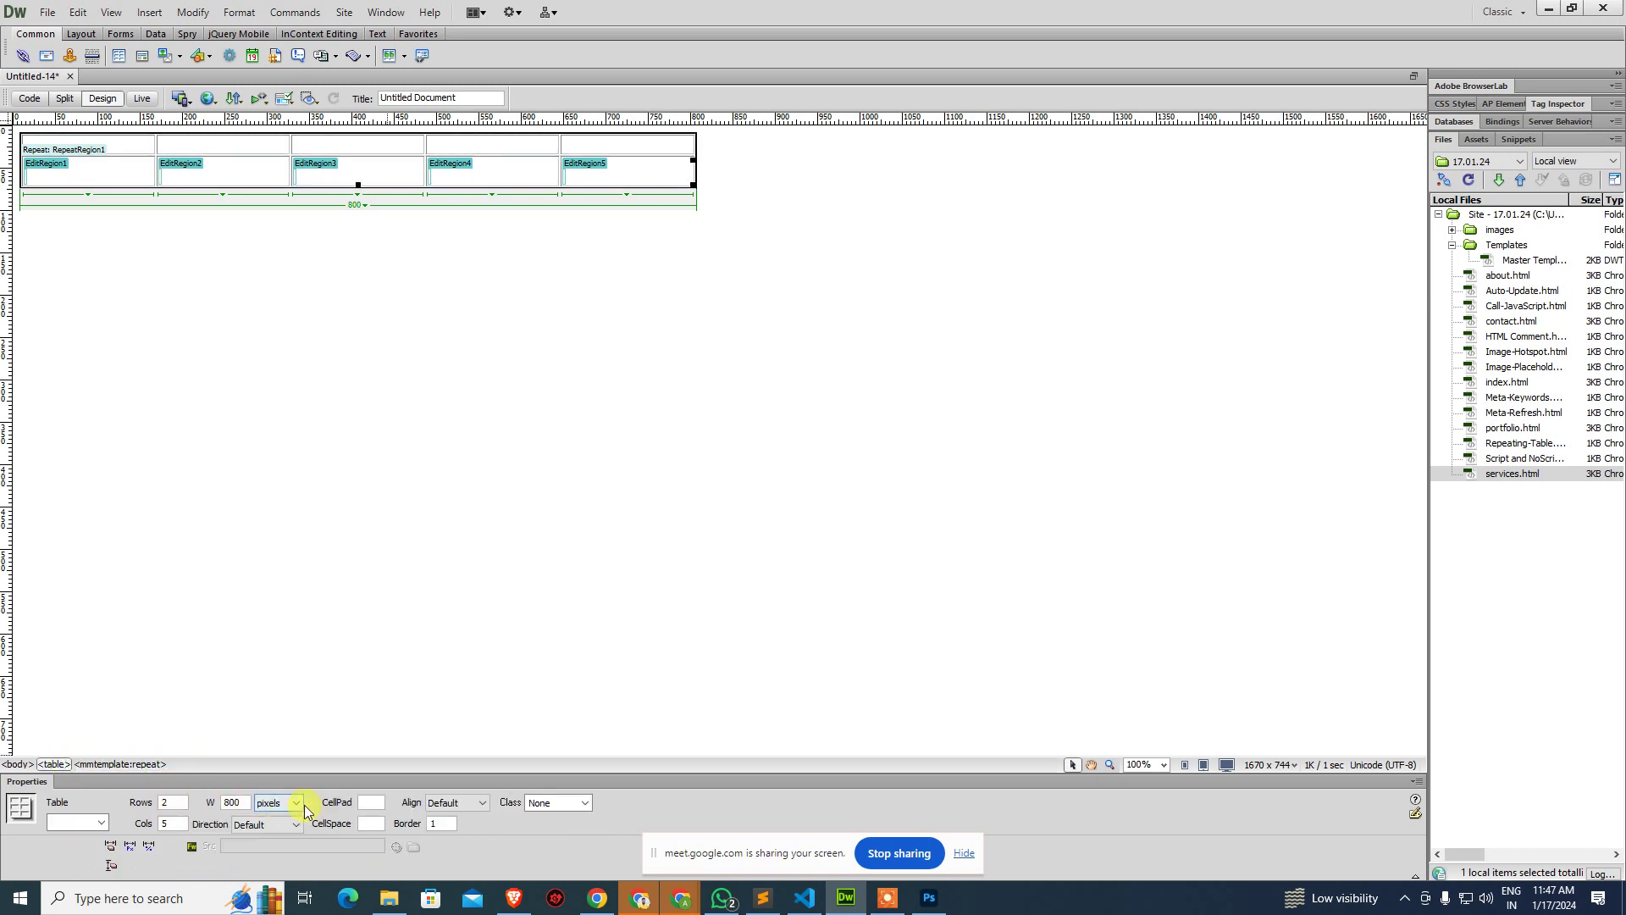
{"action": "left_click", "coordinate": [445, 809]}
{"action": "left_click", "coordinate": [457, 834]}
{"action": "left_click", "coordinate": [725, 373]}
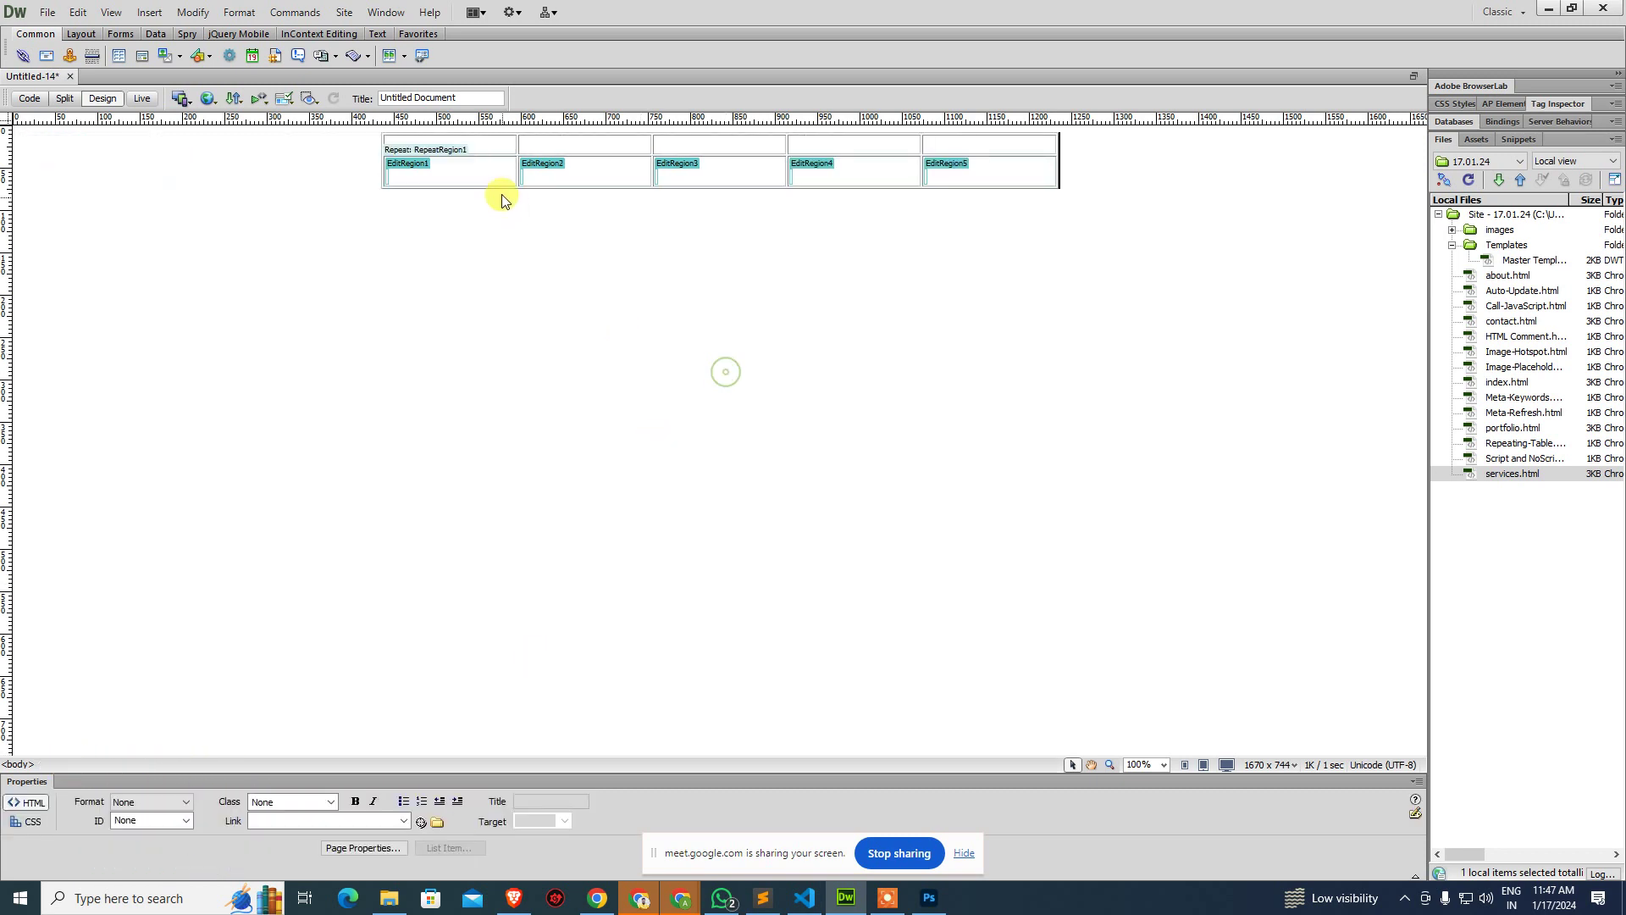
Fill the table's first row with the headings Name, Gender, Age, Marks and Total Marks.
{"action": "left_click", "coordinate": [511, 146]}
{"action": "type", "text": "Name"}
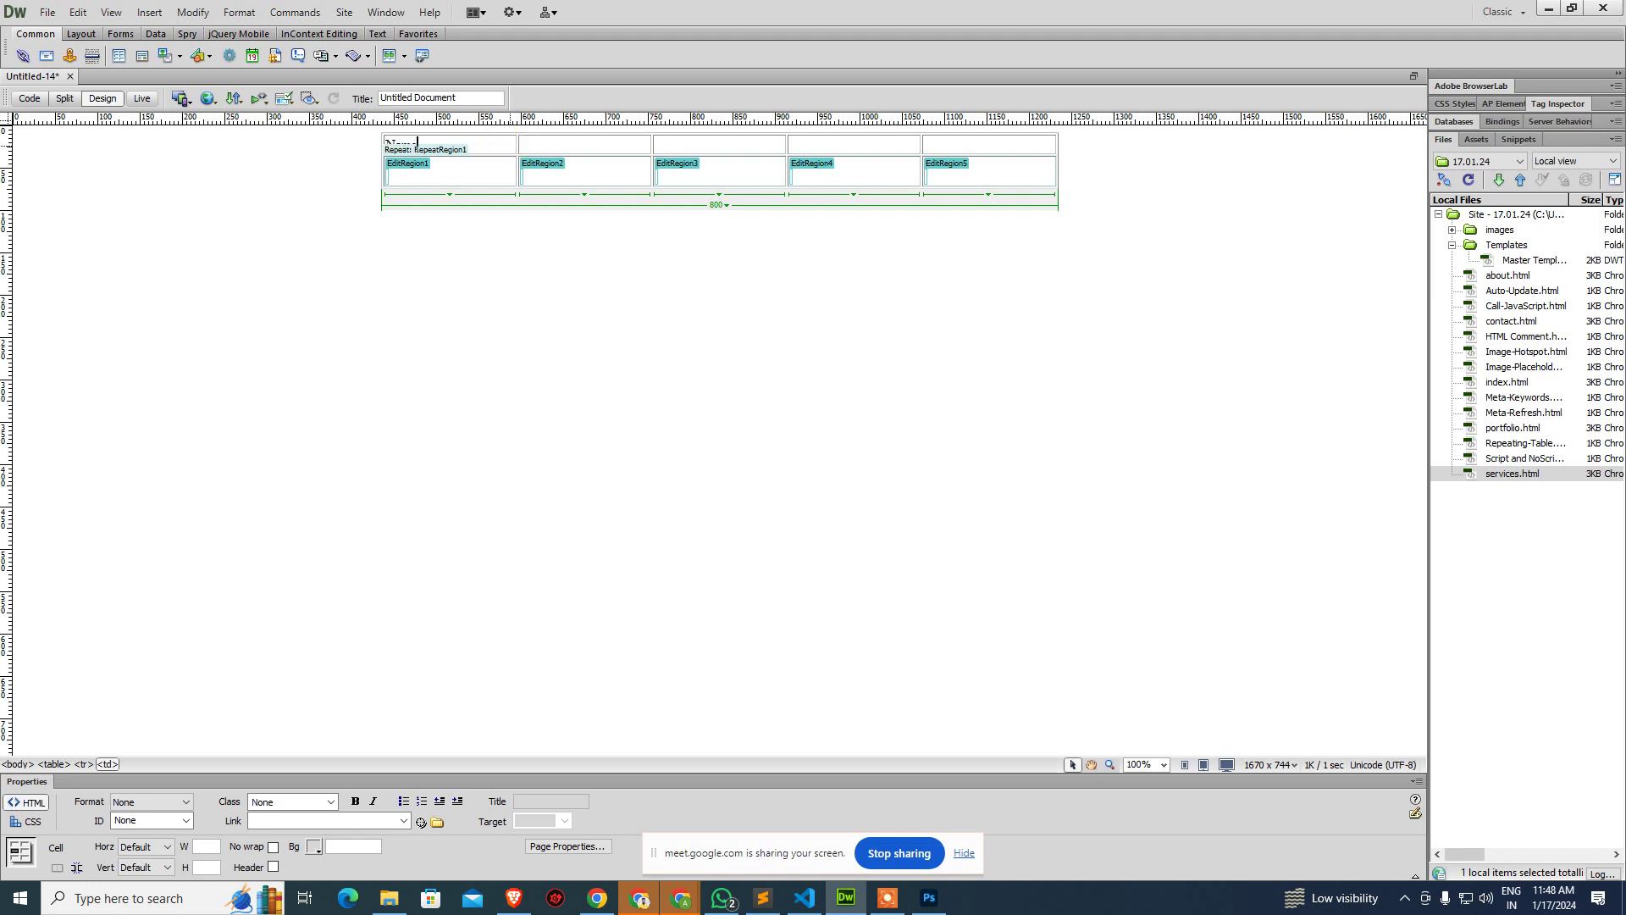
{"action": "key", "text": "Tab"}
{"action": "type", "text": "Gender"}
{"action": "key", "text": "Tab"}
{"action": "type", "text": "Age"}
{"action": "key", "text": "Tab"}
{"action": "type", "text": "Marks"}
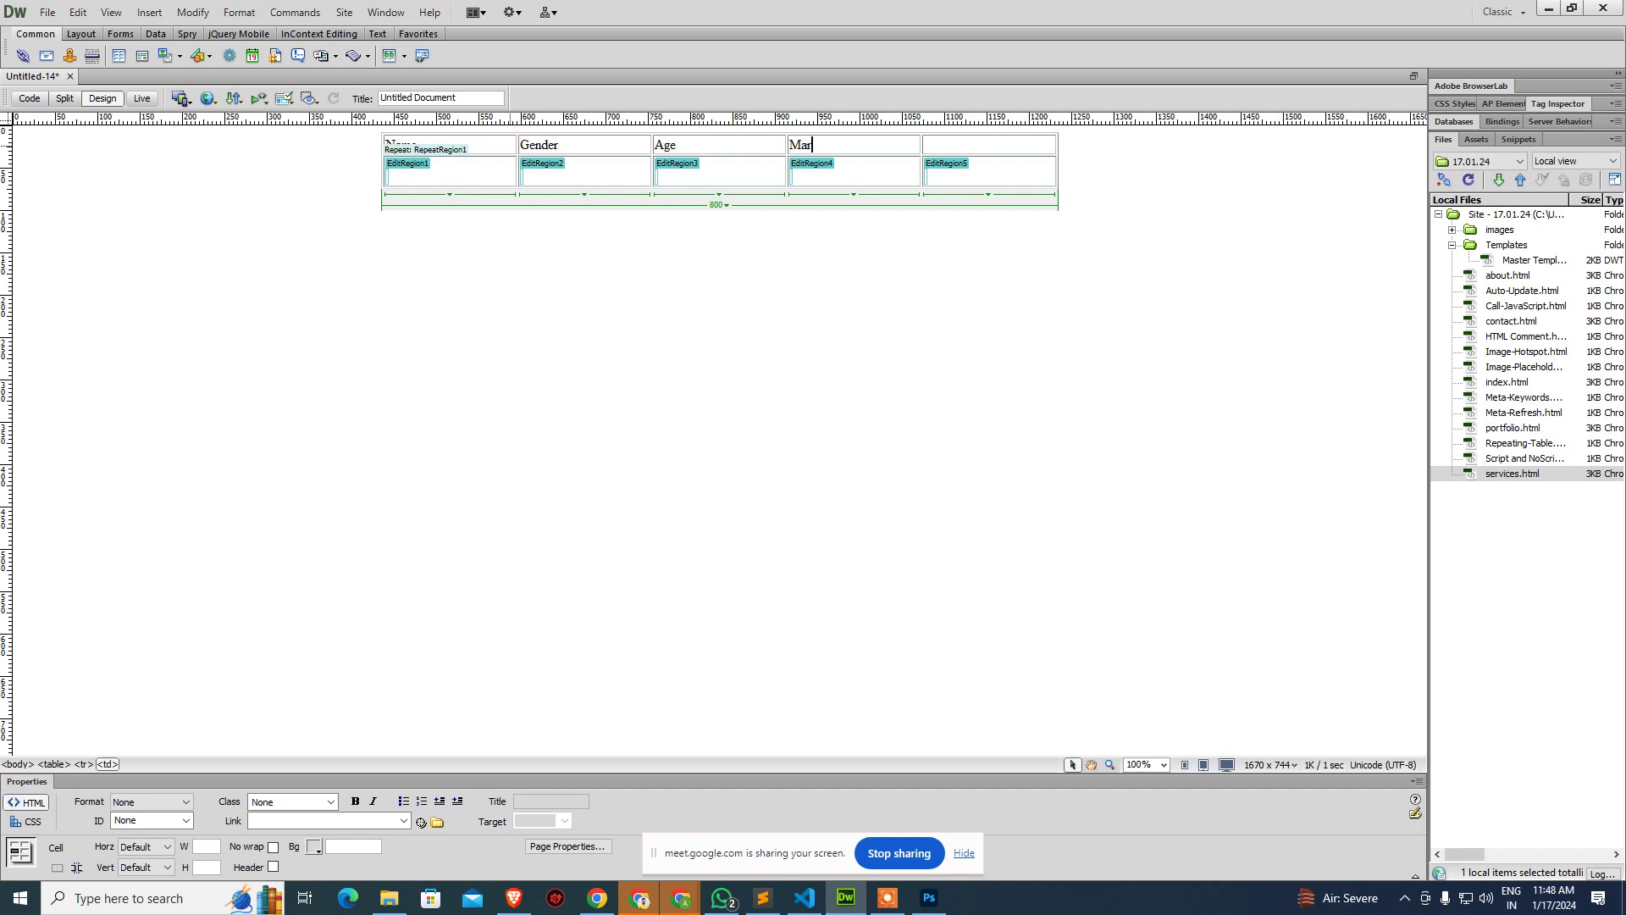
{"action": "key", "text": "Tab"}
{"action": "type", "text": "Total Marks"}
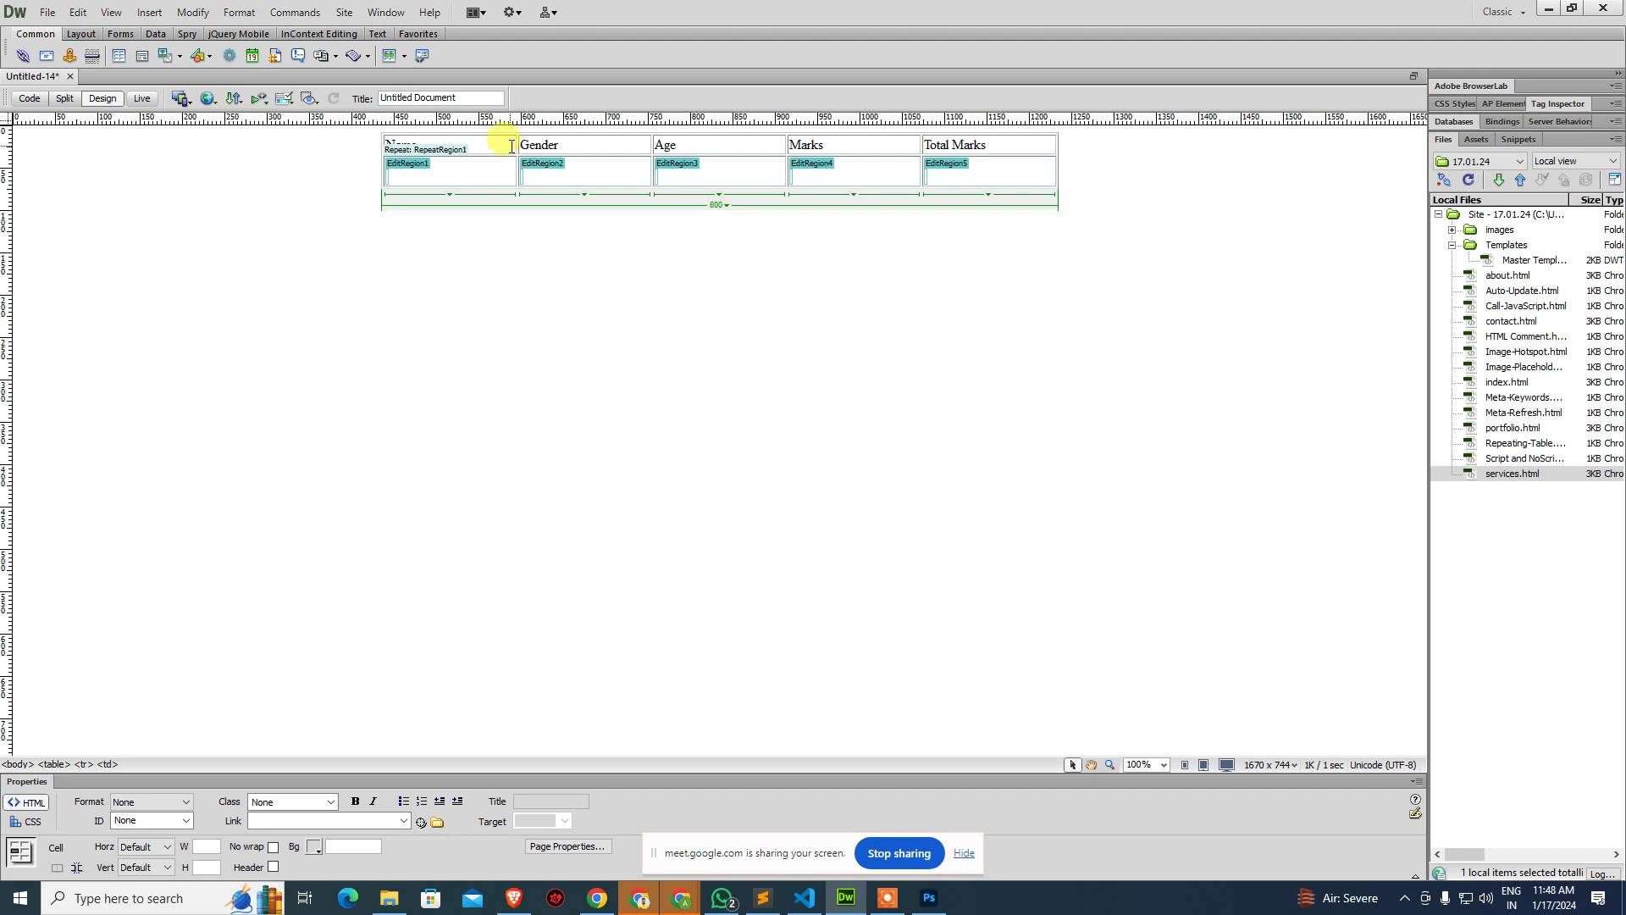
Select the table's heading row, try Center and restore Default horizontal alignment, and try merging its cells before undoing the merge.
{"action": "left_click_drag", "start_coordinate": [471, 140], "coordinate": [951, 146]}
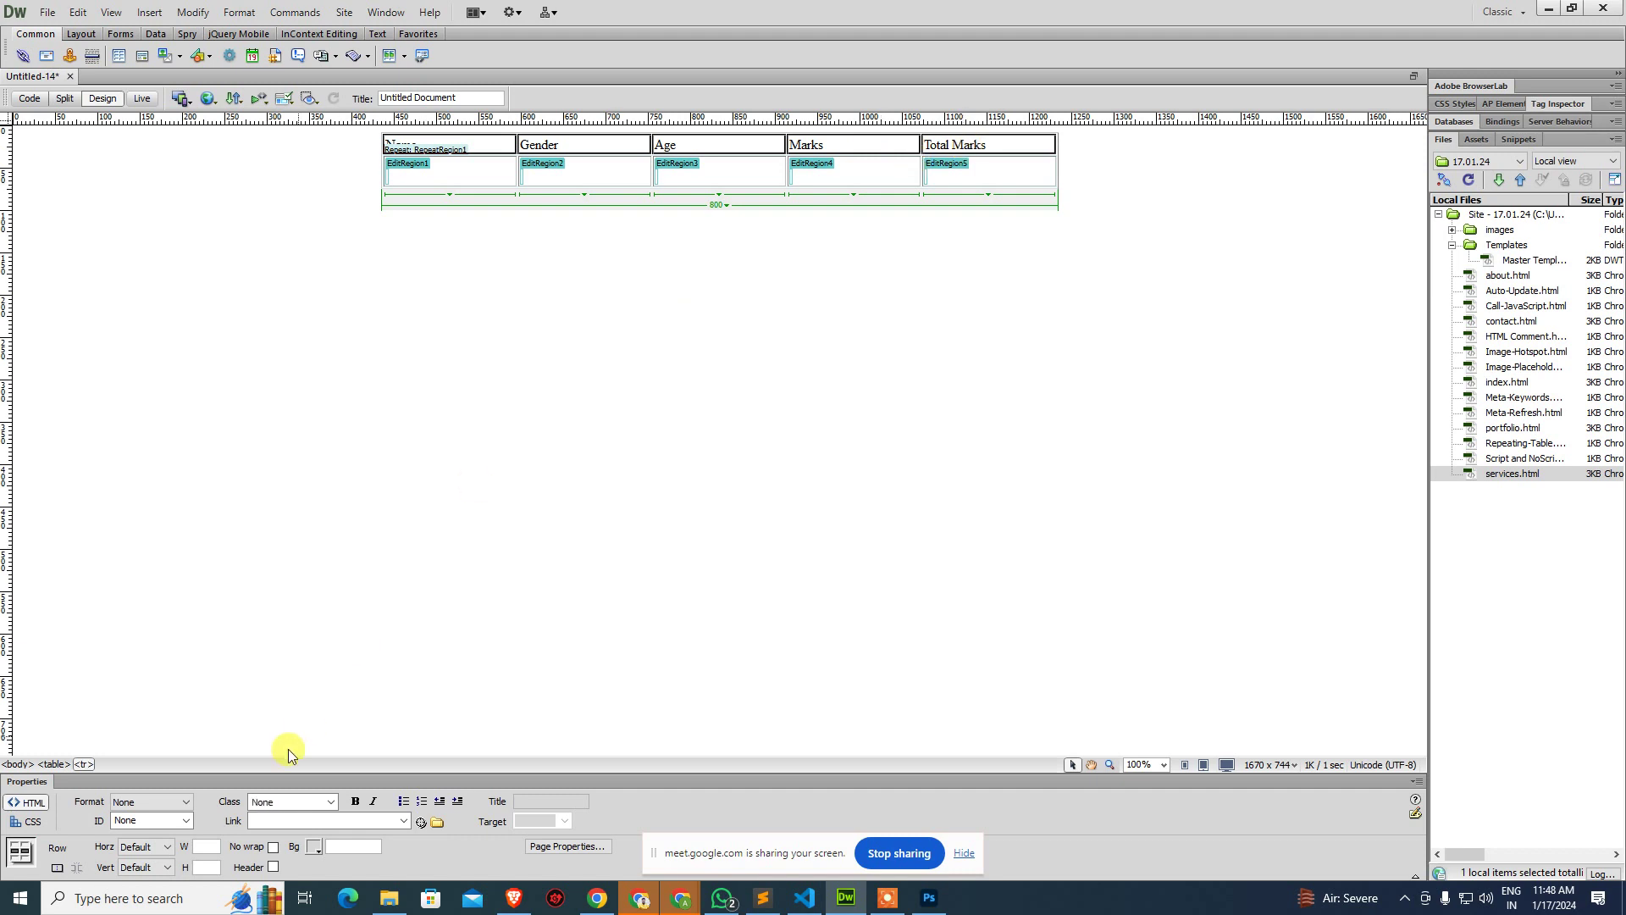
{"action": "left_click", "coordinate": [164, 851]}
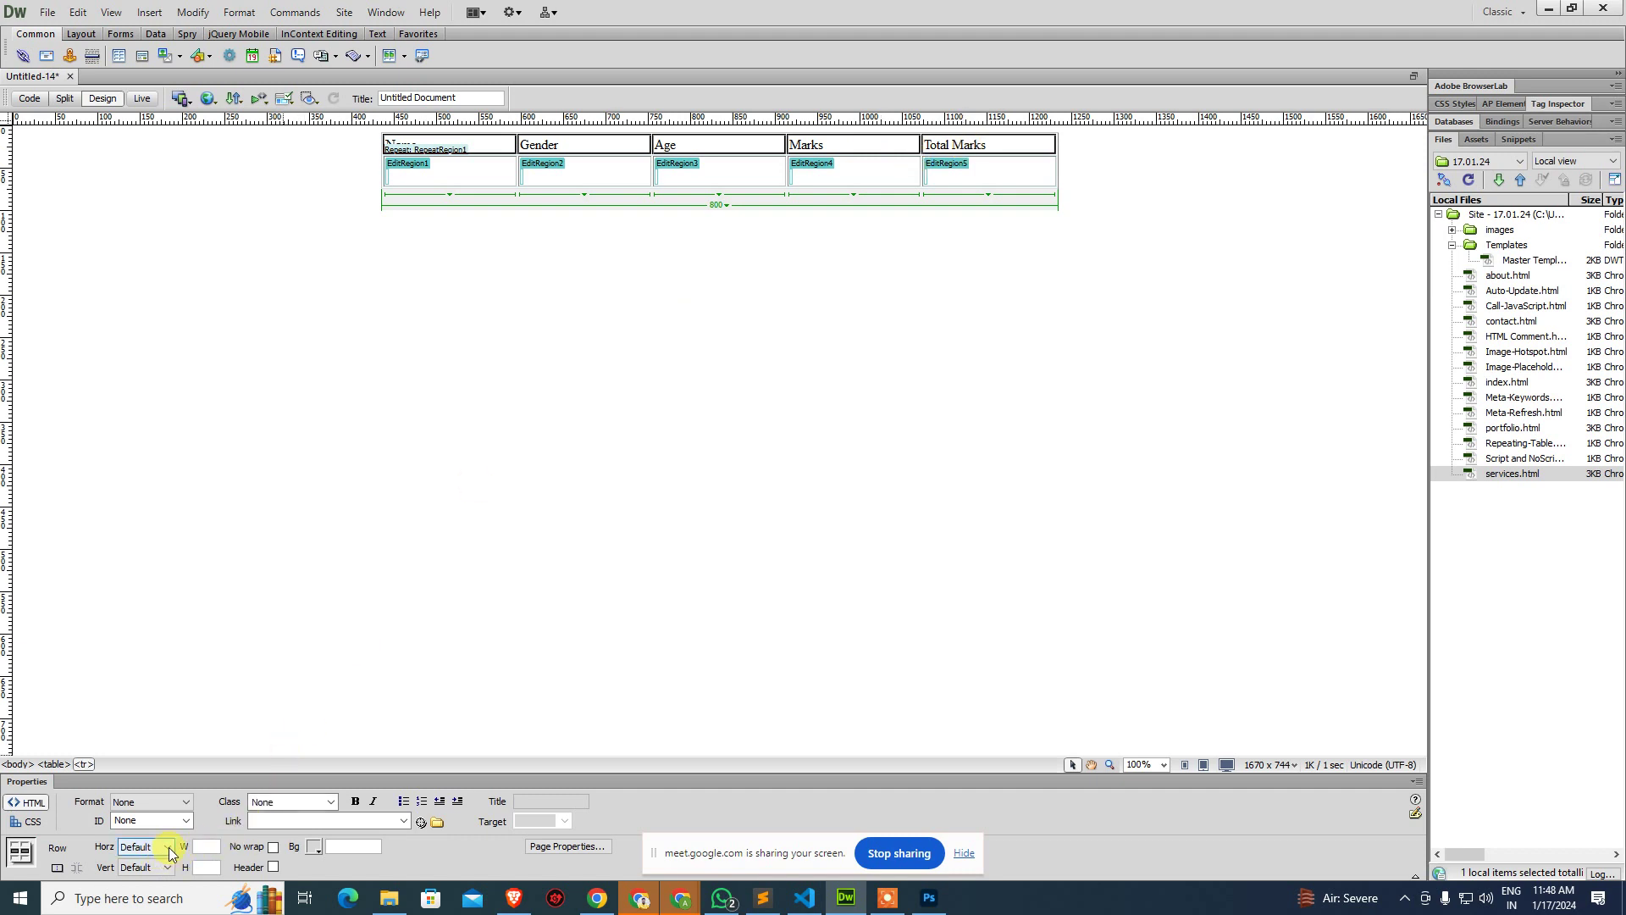
{"action": "left_click", "coordinate": [170, 852]}
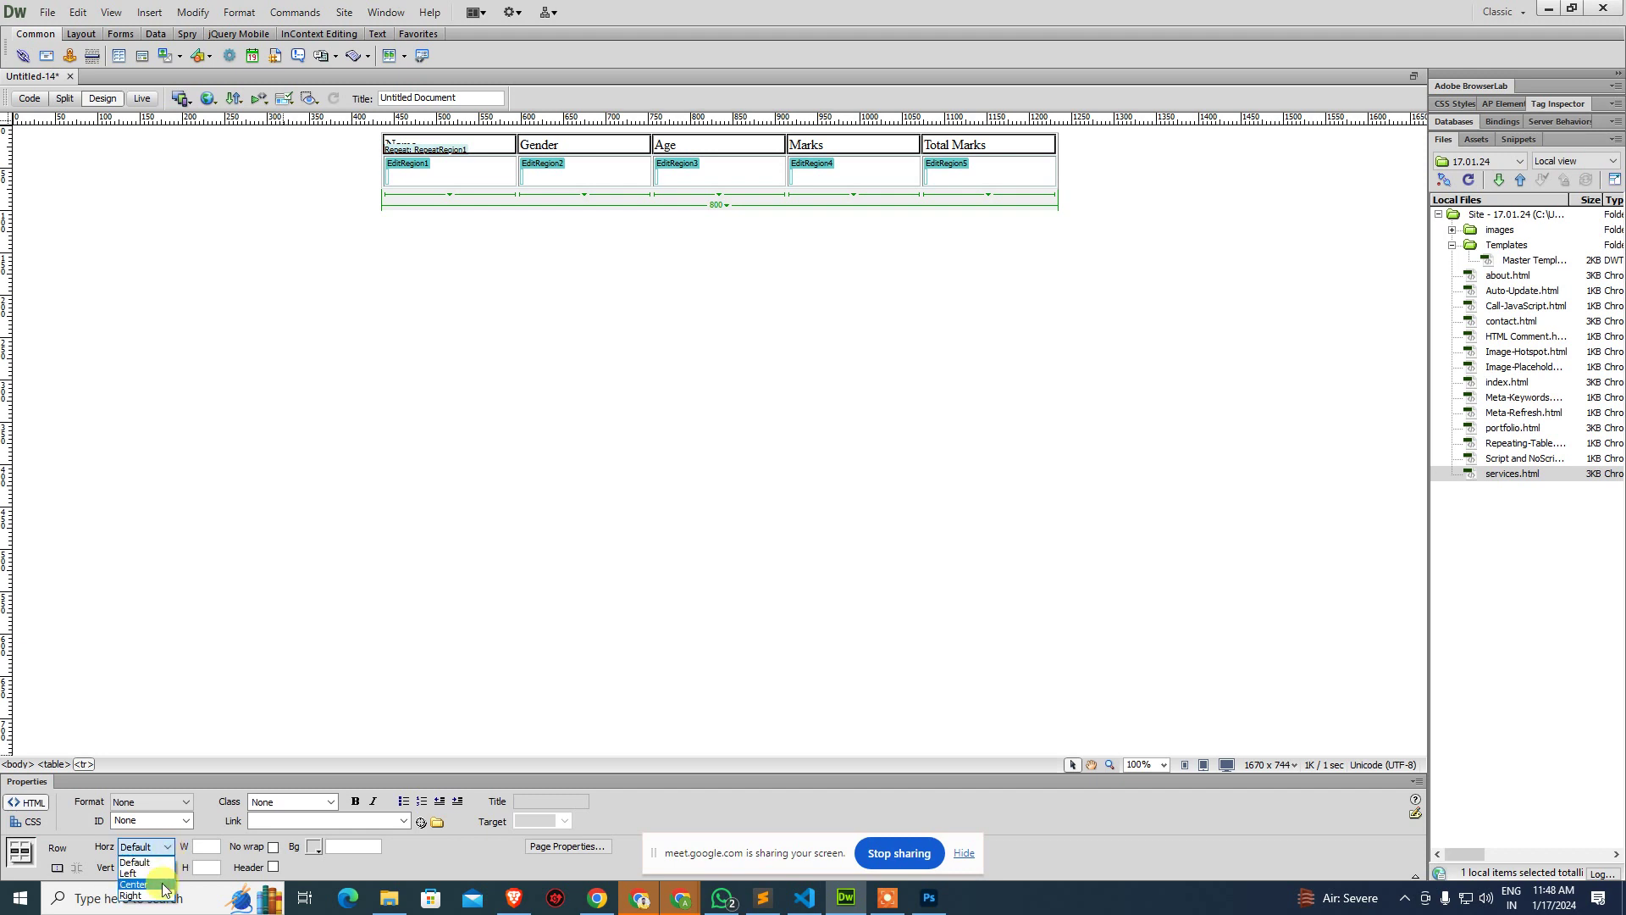
{"action": "left_click", "coordinate": [161, 881]}
{"action": "left_click", "coordinate": [167, 847]}
{"action": "left_click", "coordinate": [144, 858]}
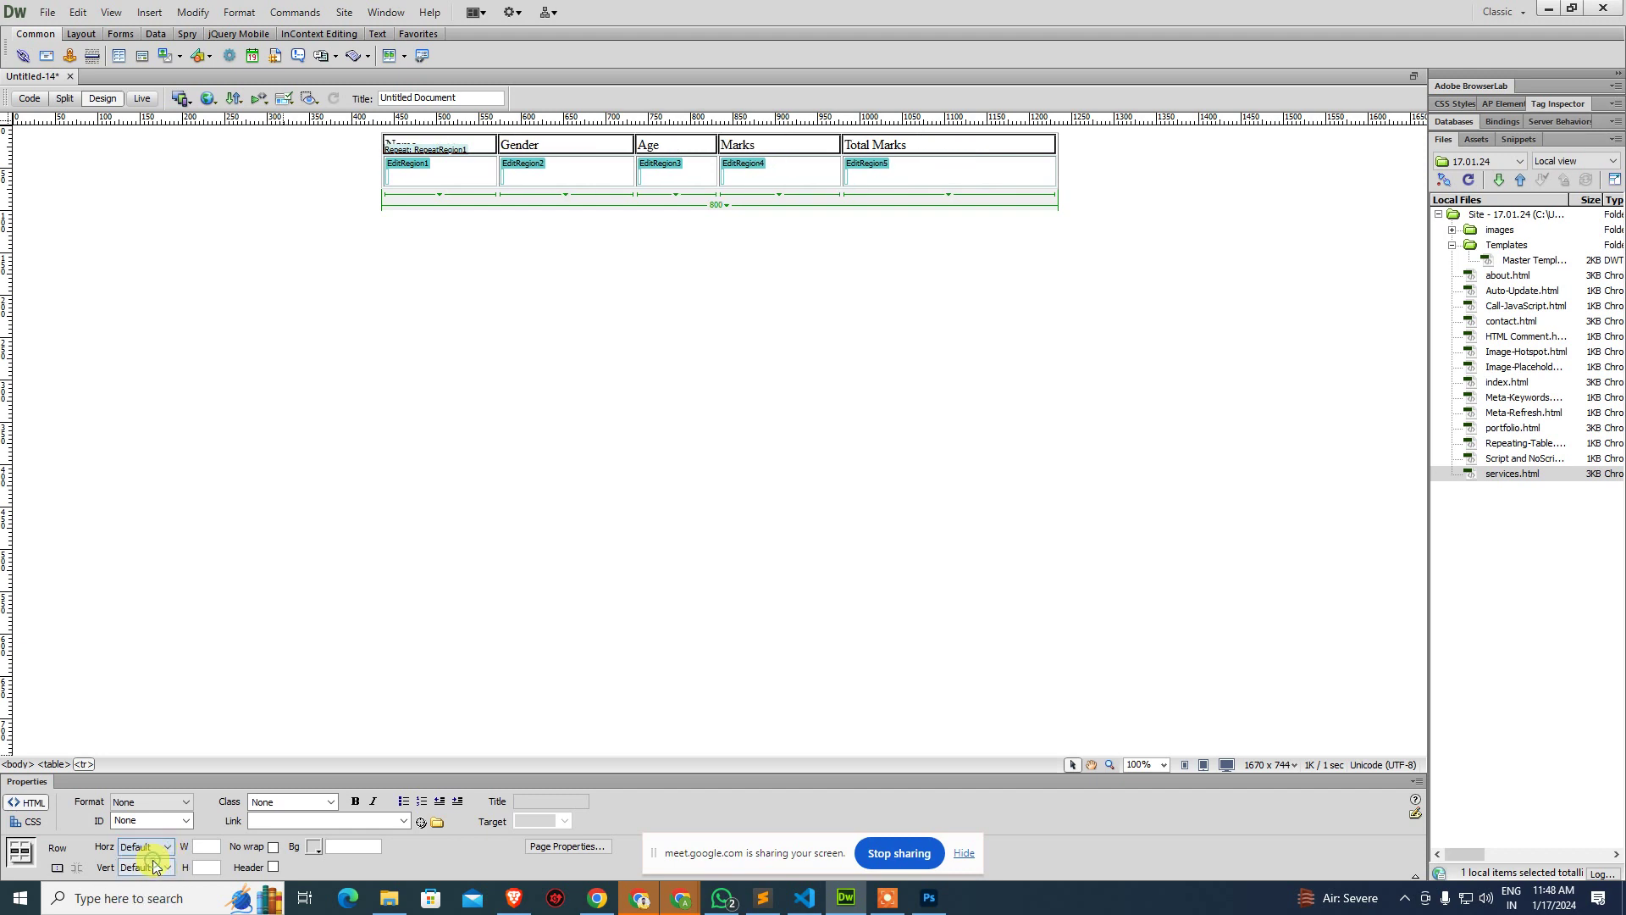
{"action": "left_click", "coordinate": [57, 868]}
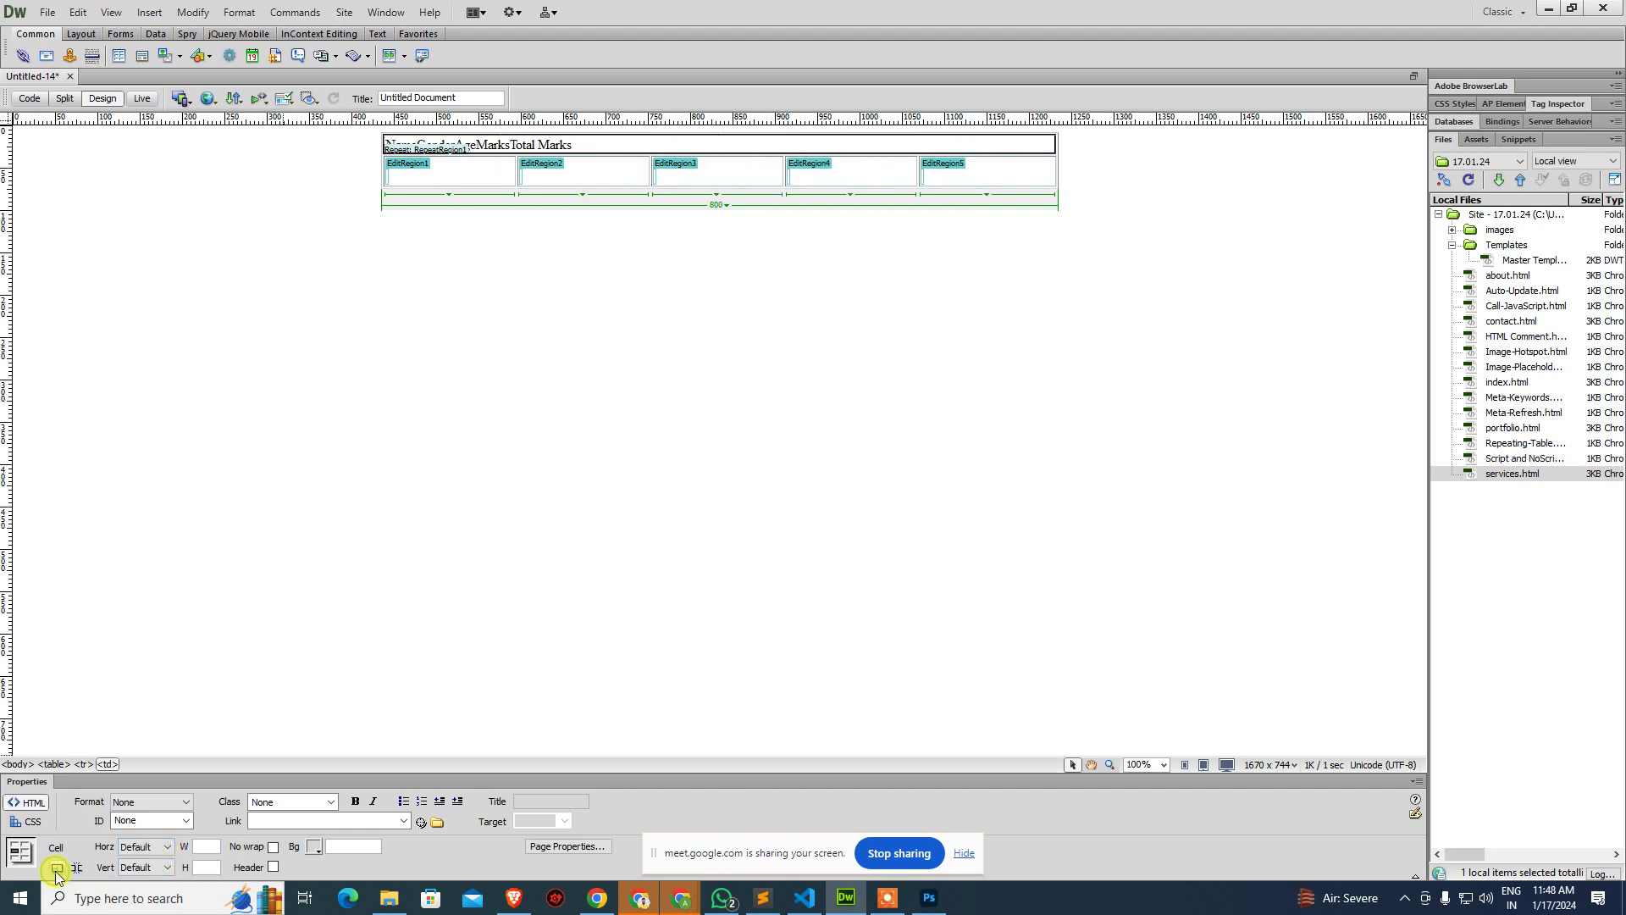
{"action": "key", "text": "ctrl+z"}
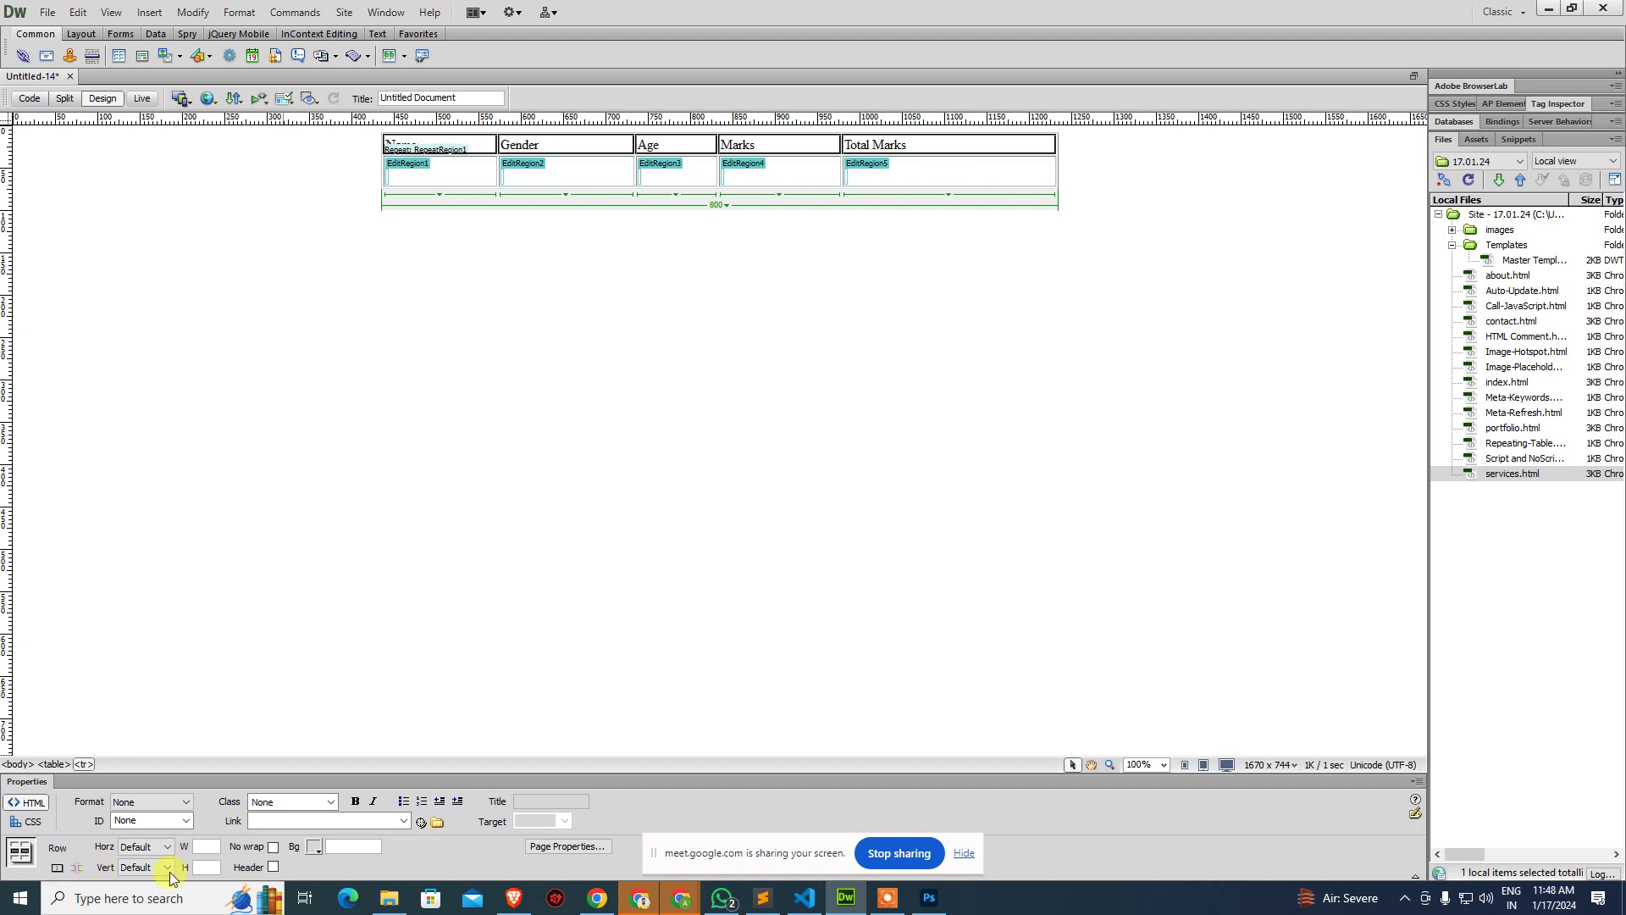
Turn the heading row's cells into header cells and set their width to 160.
{"action": "left_click", "coordinate": [273, 866]}
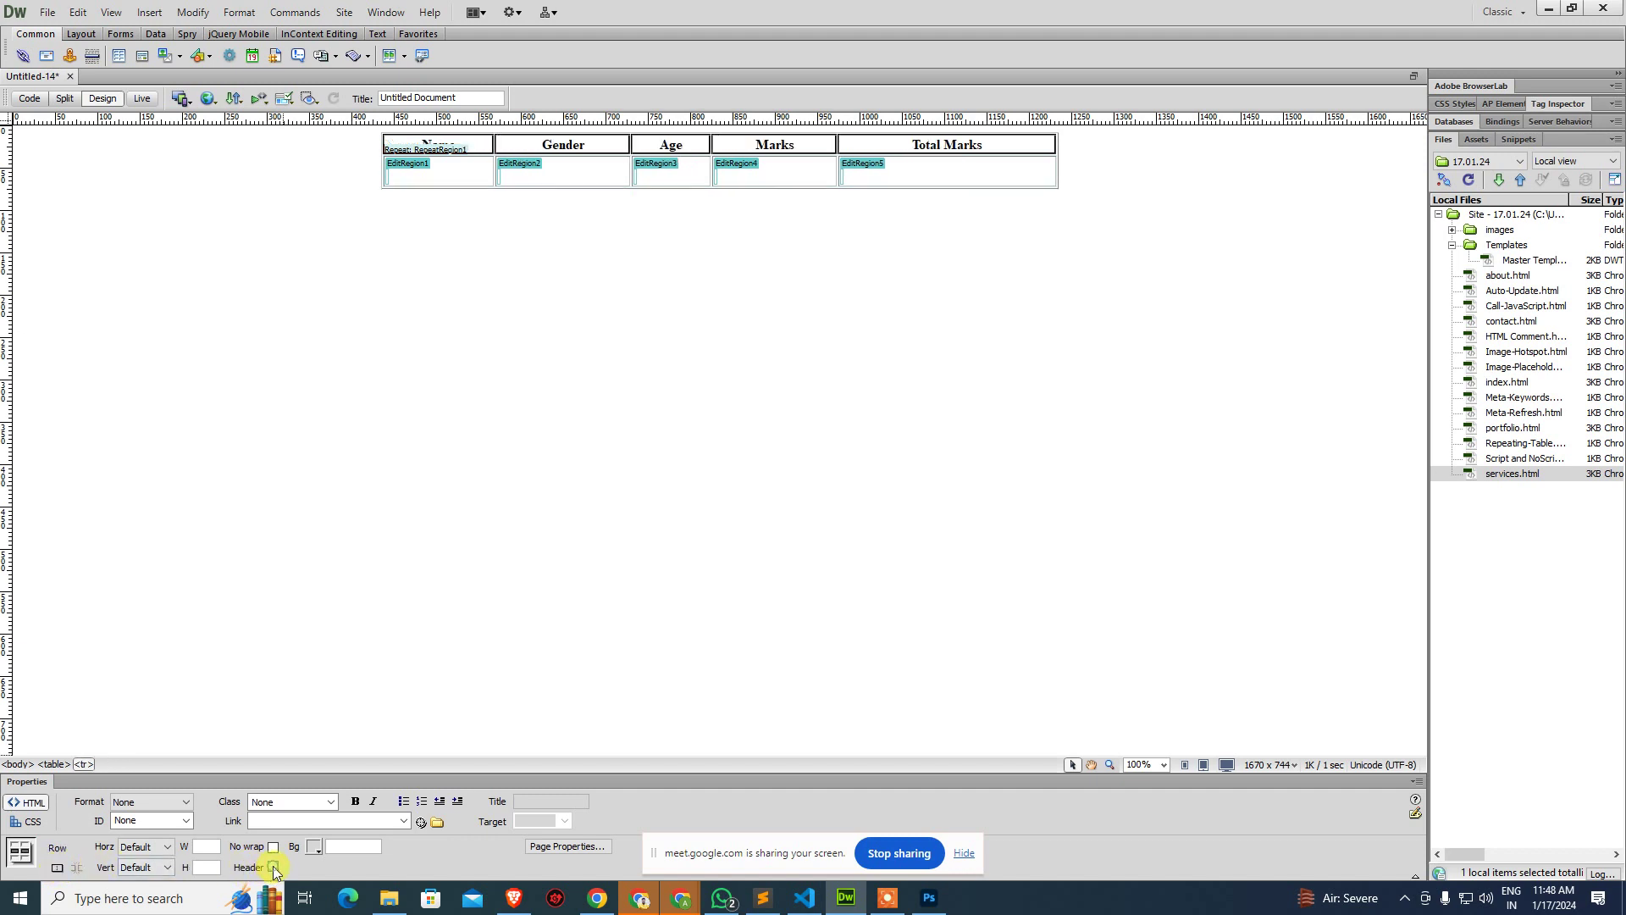
{"action": "left_click", "coordinate": [210, 846]}
{"action": "type", "text": "160"}
{"action": "key", "text": "Return"}
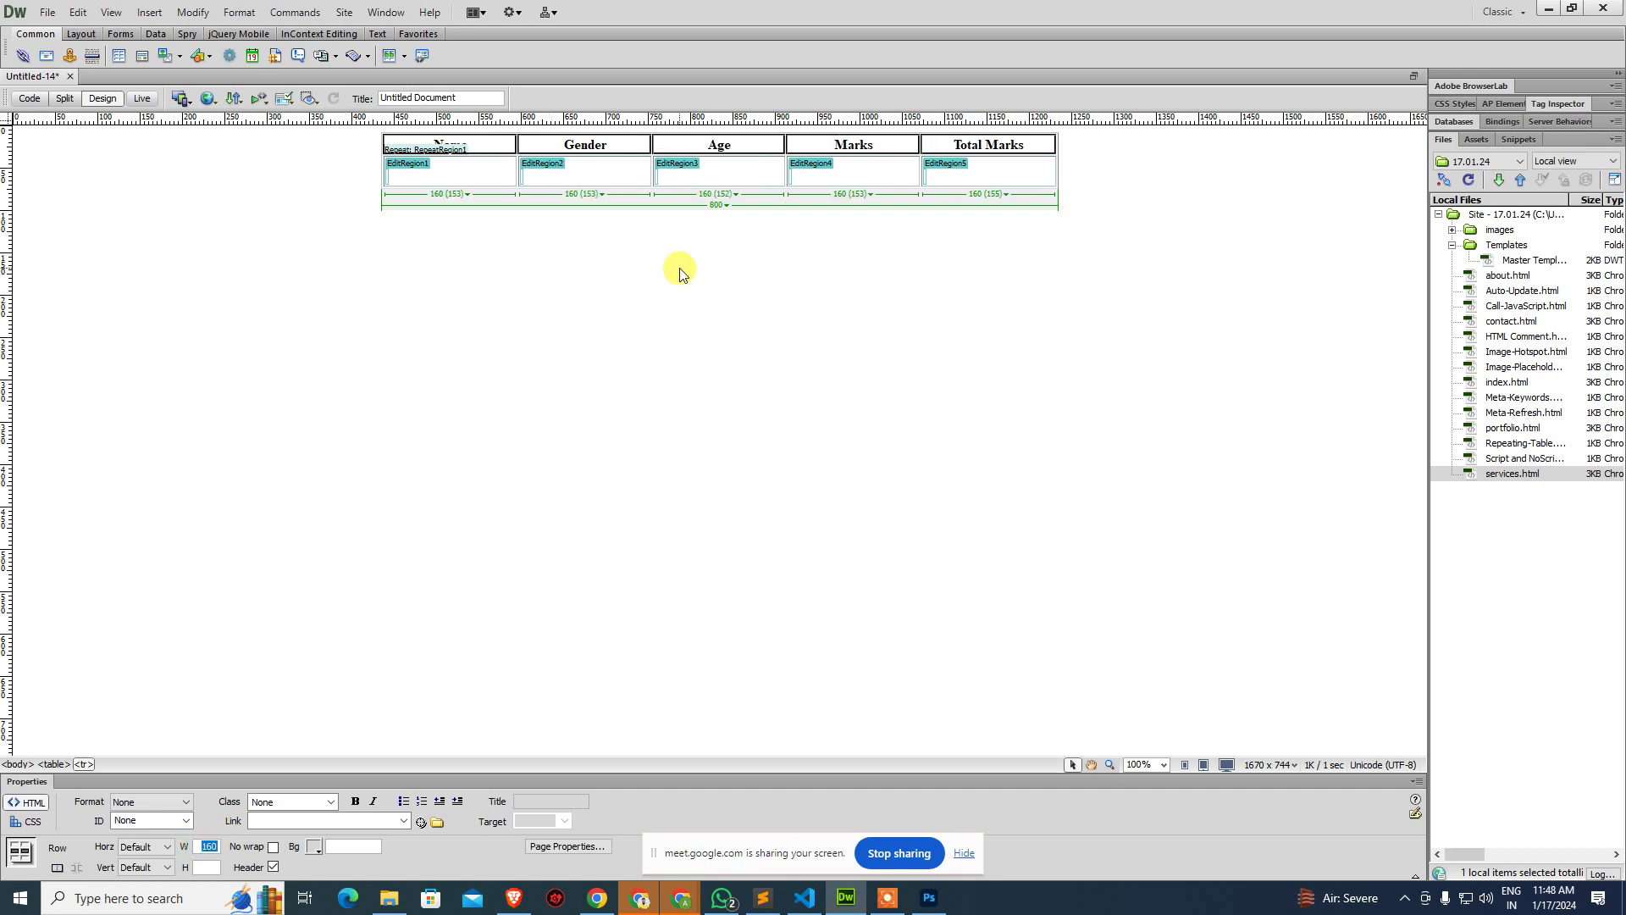
Save the document as a template named Table Template in the 17.01.24 site and close it.
{"action": "key", "text": "ctrl+s"}
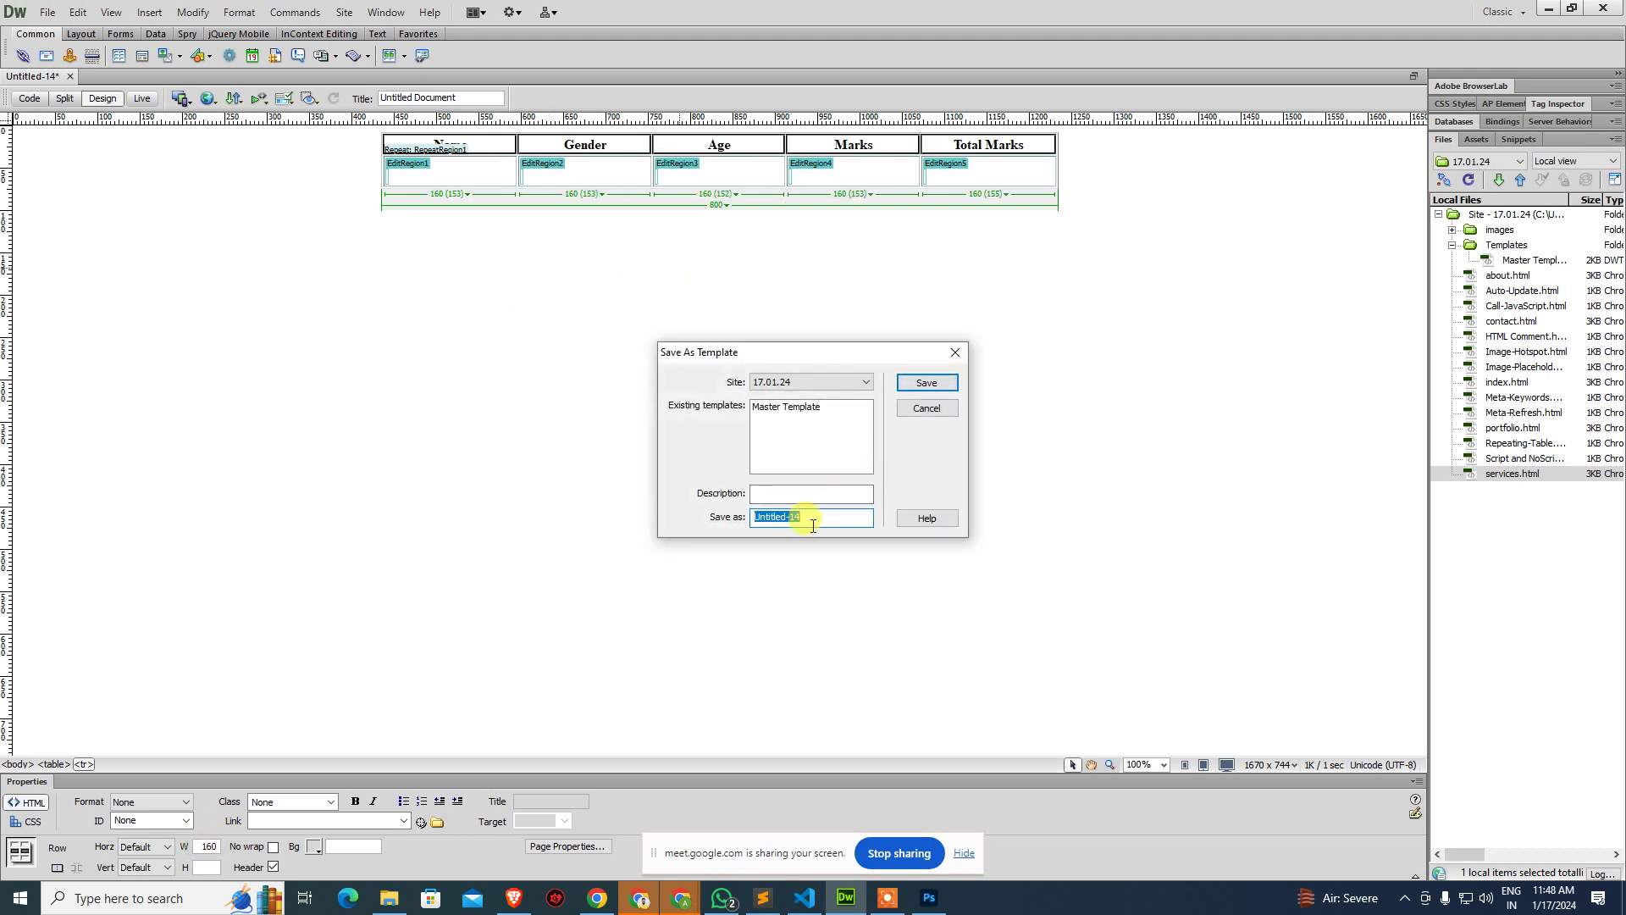
{"action": "type", "text": "Table Template"}
{"action": "key", "text": "Return"}
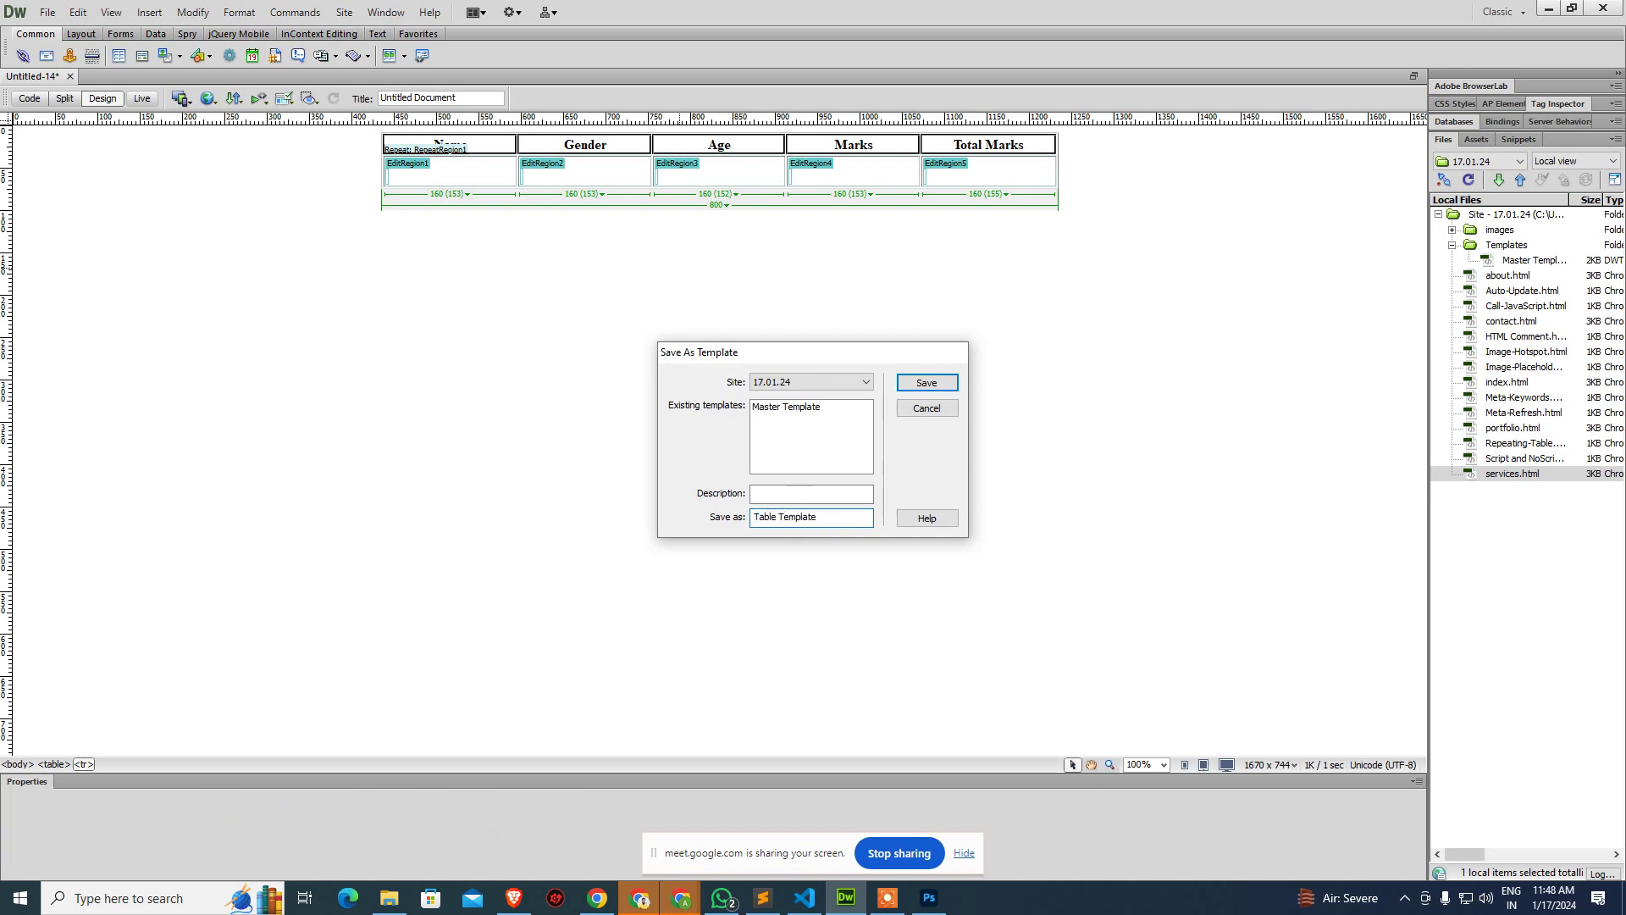
{"action": "key", "text": "ctrl+w"}
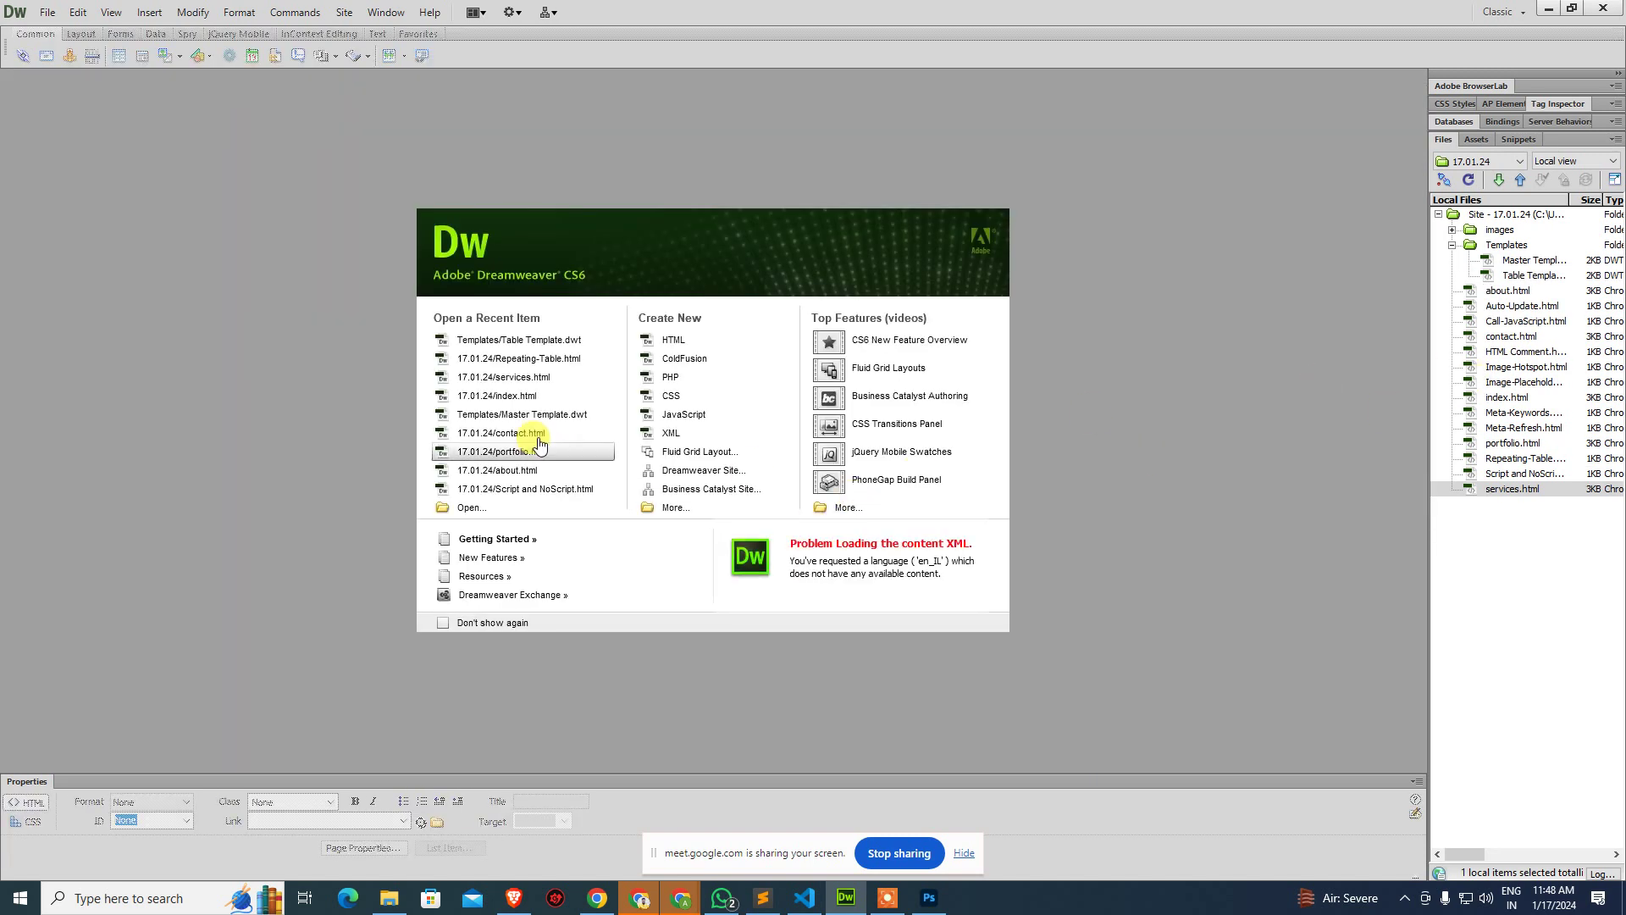
Open the recent Repeating-Table.html page and close it again.
{"action": "left_click", "coordinate": [539, 364]}
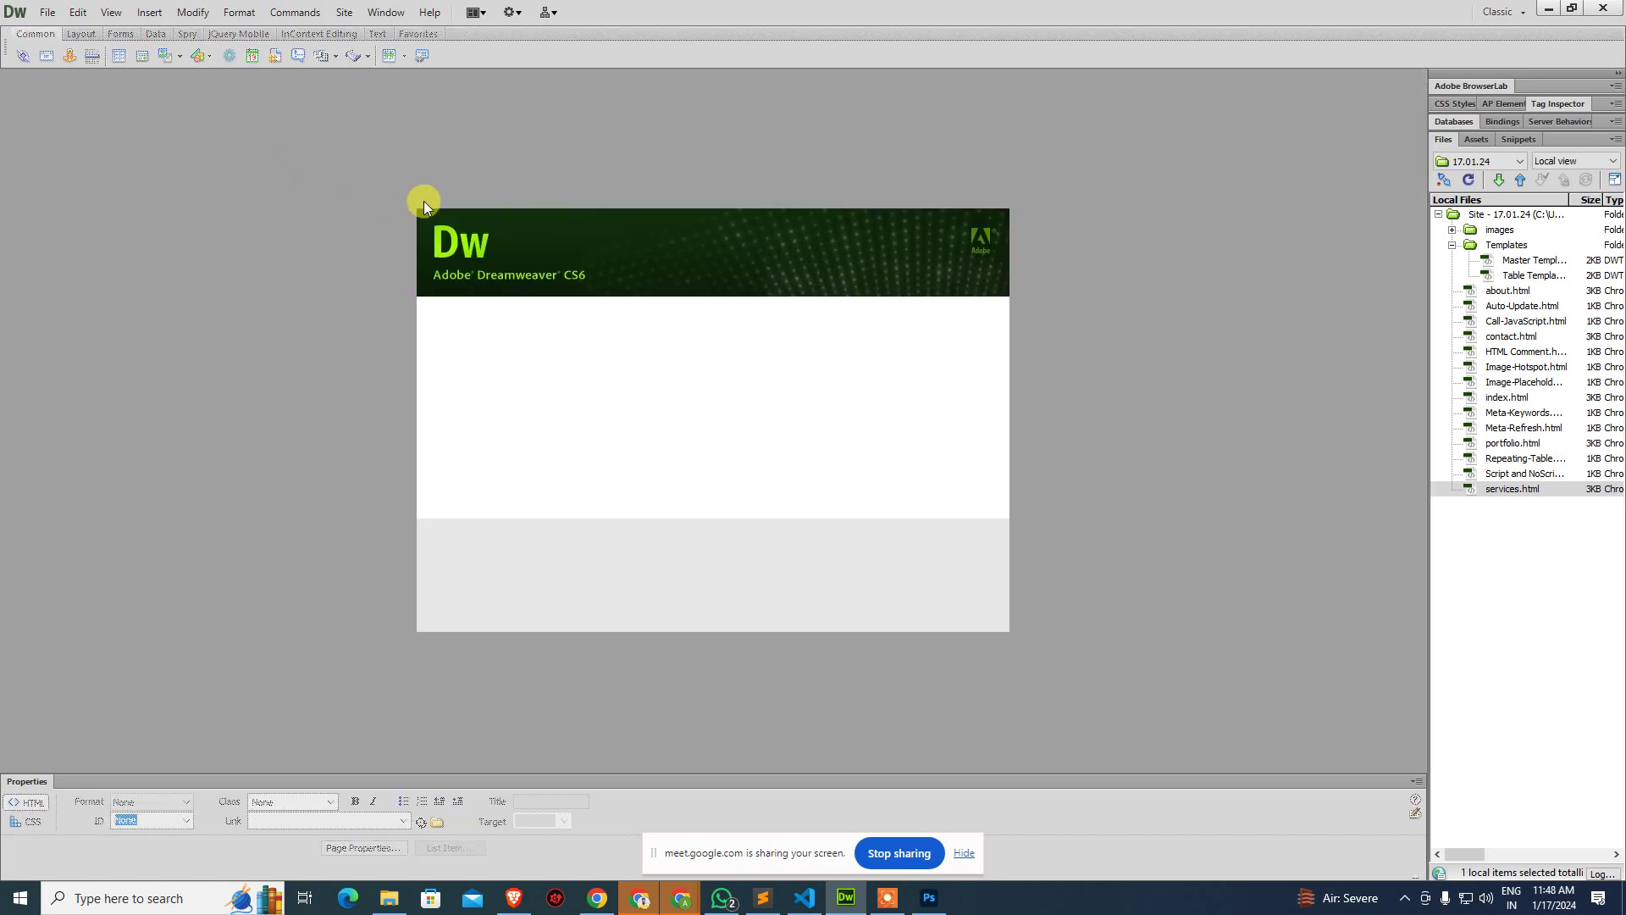
{"action": "key", "text": "ctrl+w"}
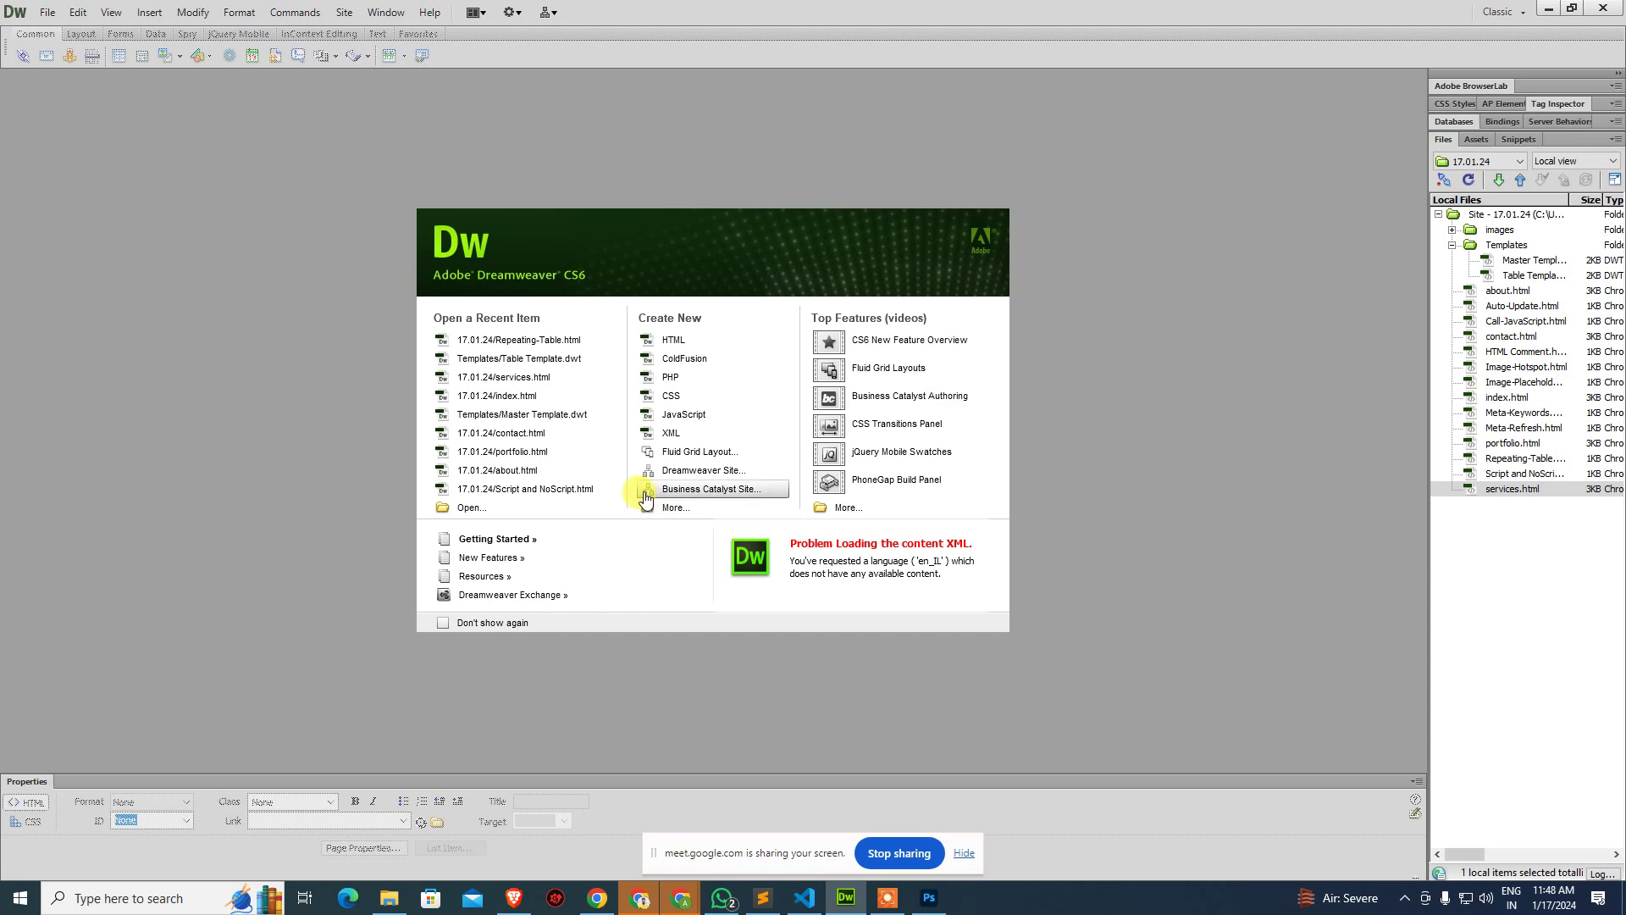
Create a new page from Table Template and save it over the existing Repeating-Table.html in the 17.01.24 folder.
{"action": "left_click", "coordinate": [669, 506]}
{"action": "left_click", "coordinate": [787, 276]}
{"action": "left_click", "coordinate": [1016, 652]}
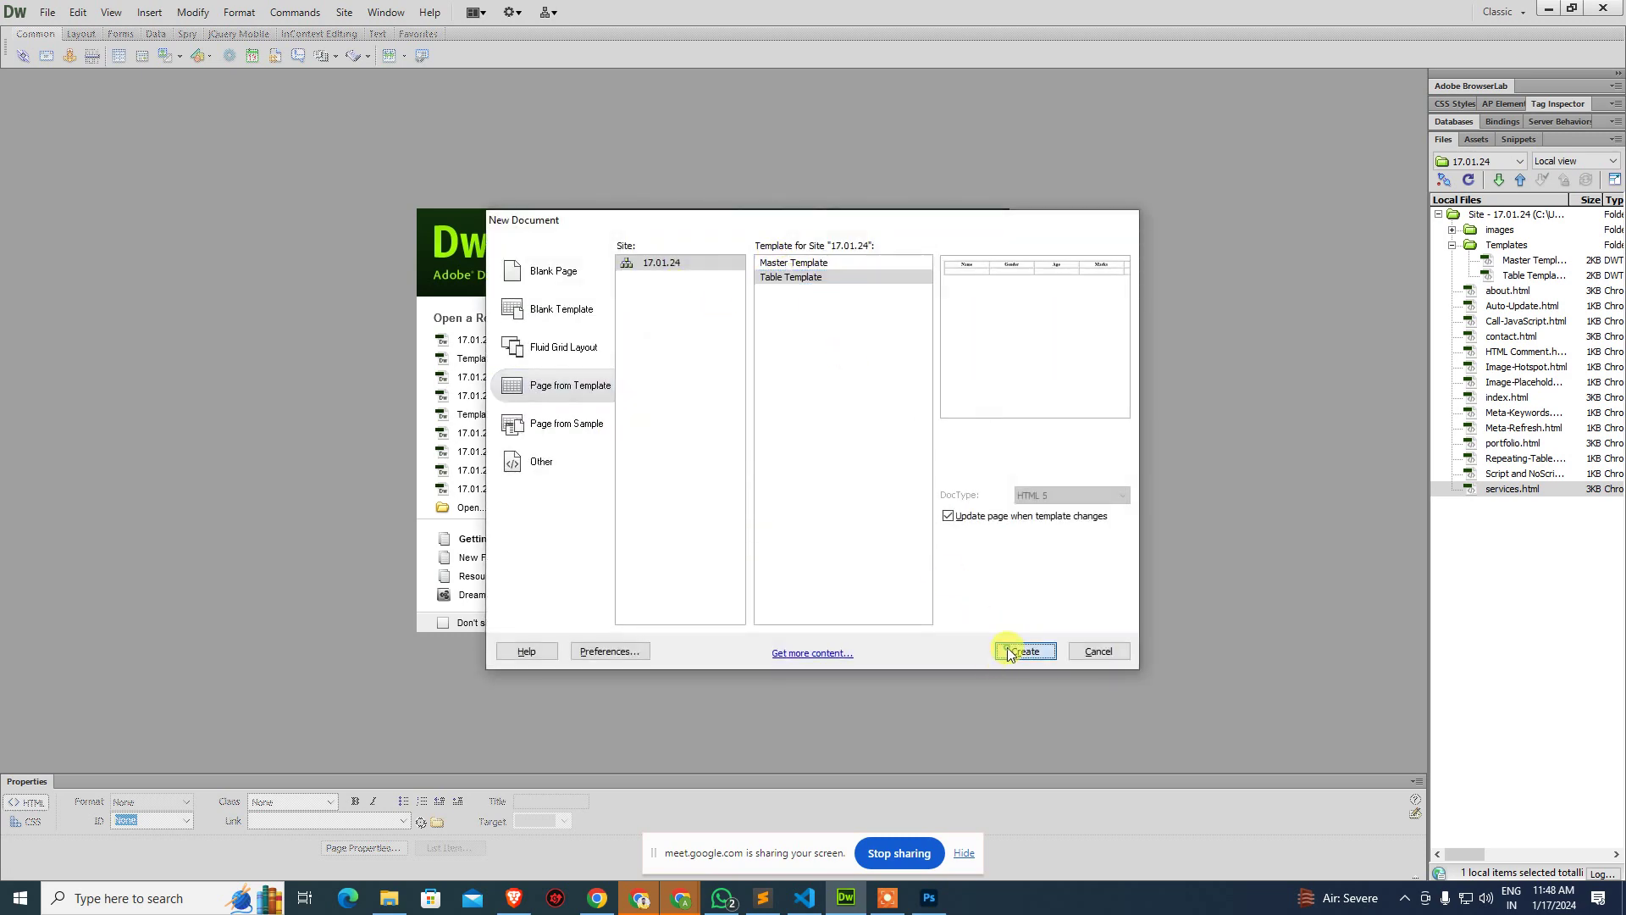
{"action": "key", "text": "ctrl+s"}
{"action": "scroll", "coordinate": [720, 424], "scroll_direction": "down", "scroll_amount": 2}
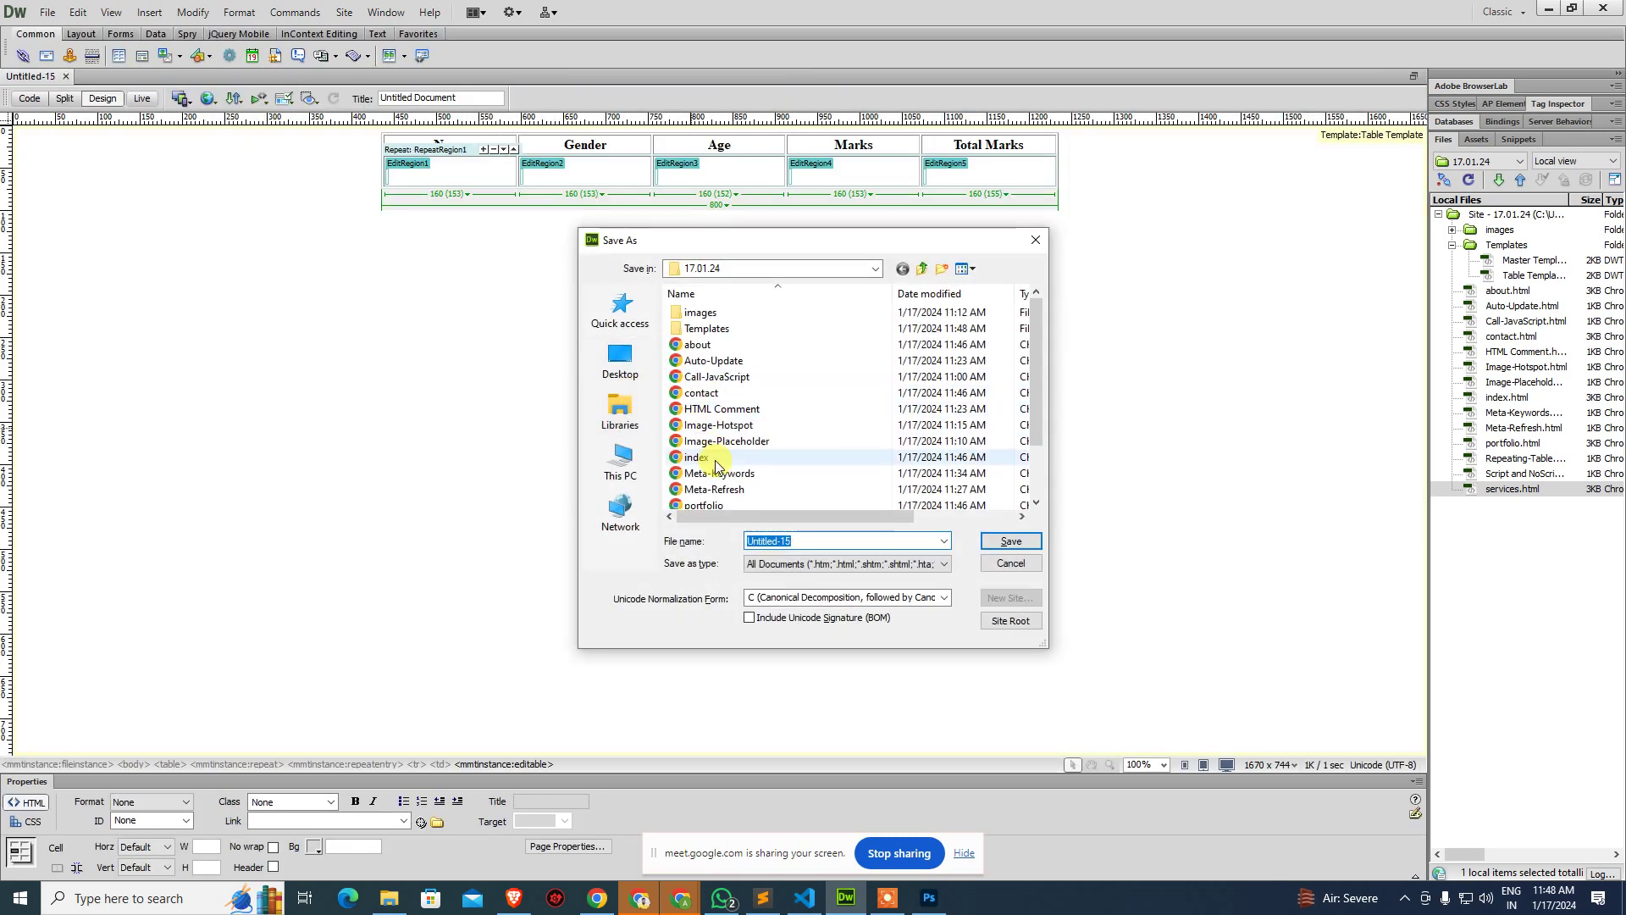
{"action": "left_click", "coordinate": [720, 457]}
{"action": "double_click", "coordinate": [720, 458]}
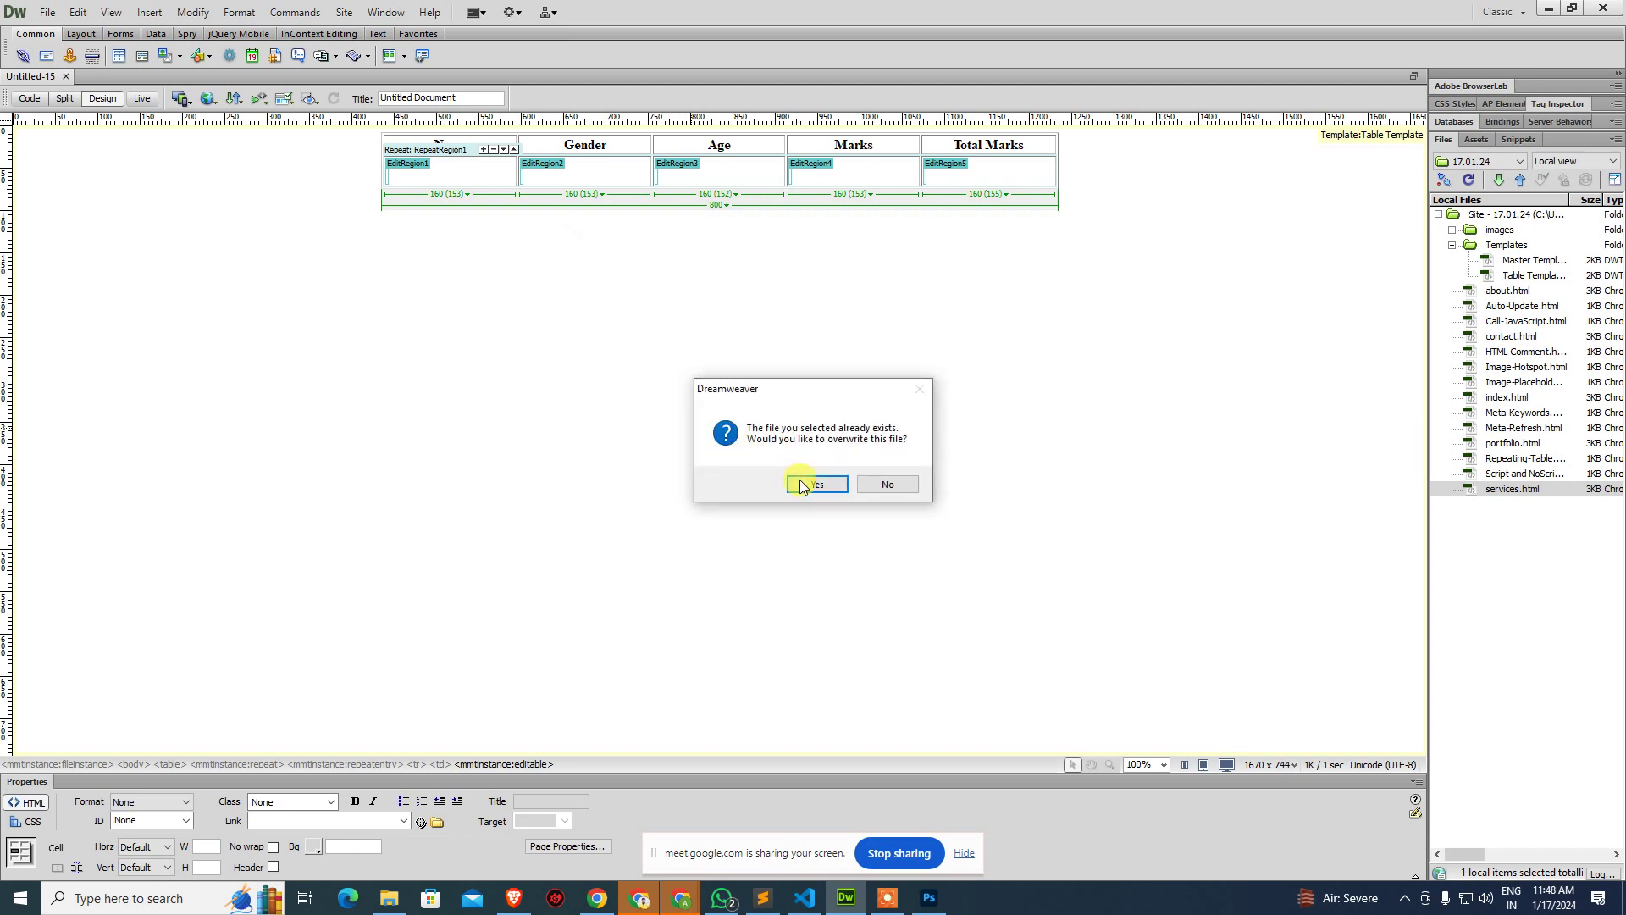
{"action": "left_click", "coordinate": [803, 483]}
Enter a student's first name, the gender Male and the age 20 in the first repeating row.
{"action": "left_click", "coordinate": [387, 177]}
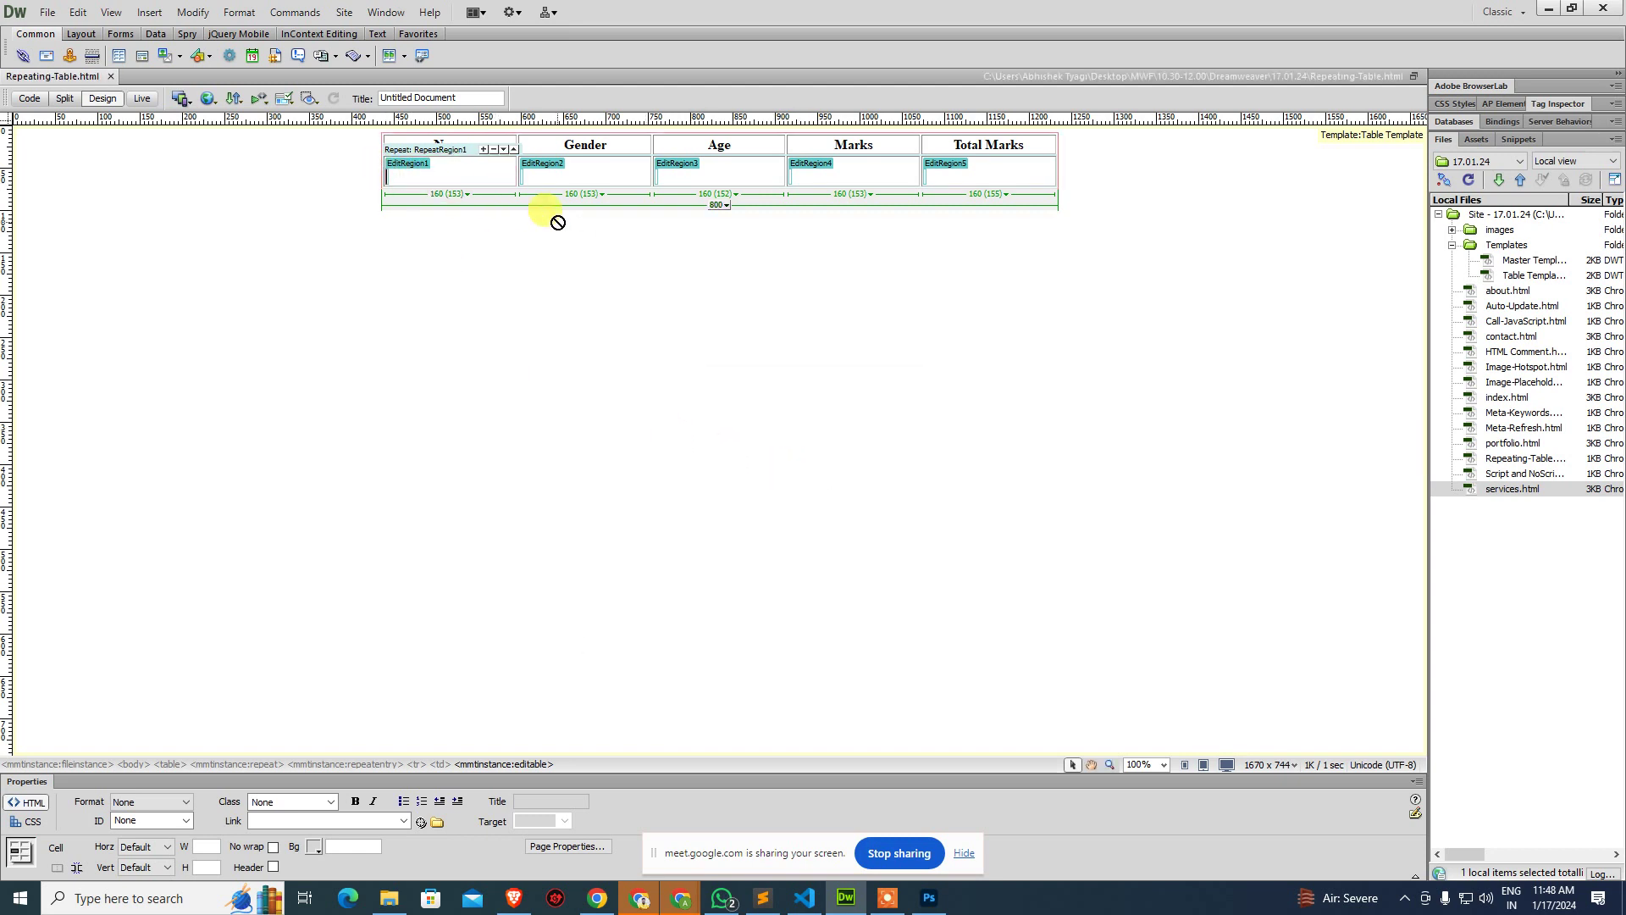
{"action": "type", "text": "Akif"}
{"action": "key", "text": "Tab"}
{"action": "key", "text": "Tab"}
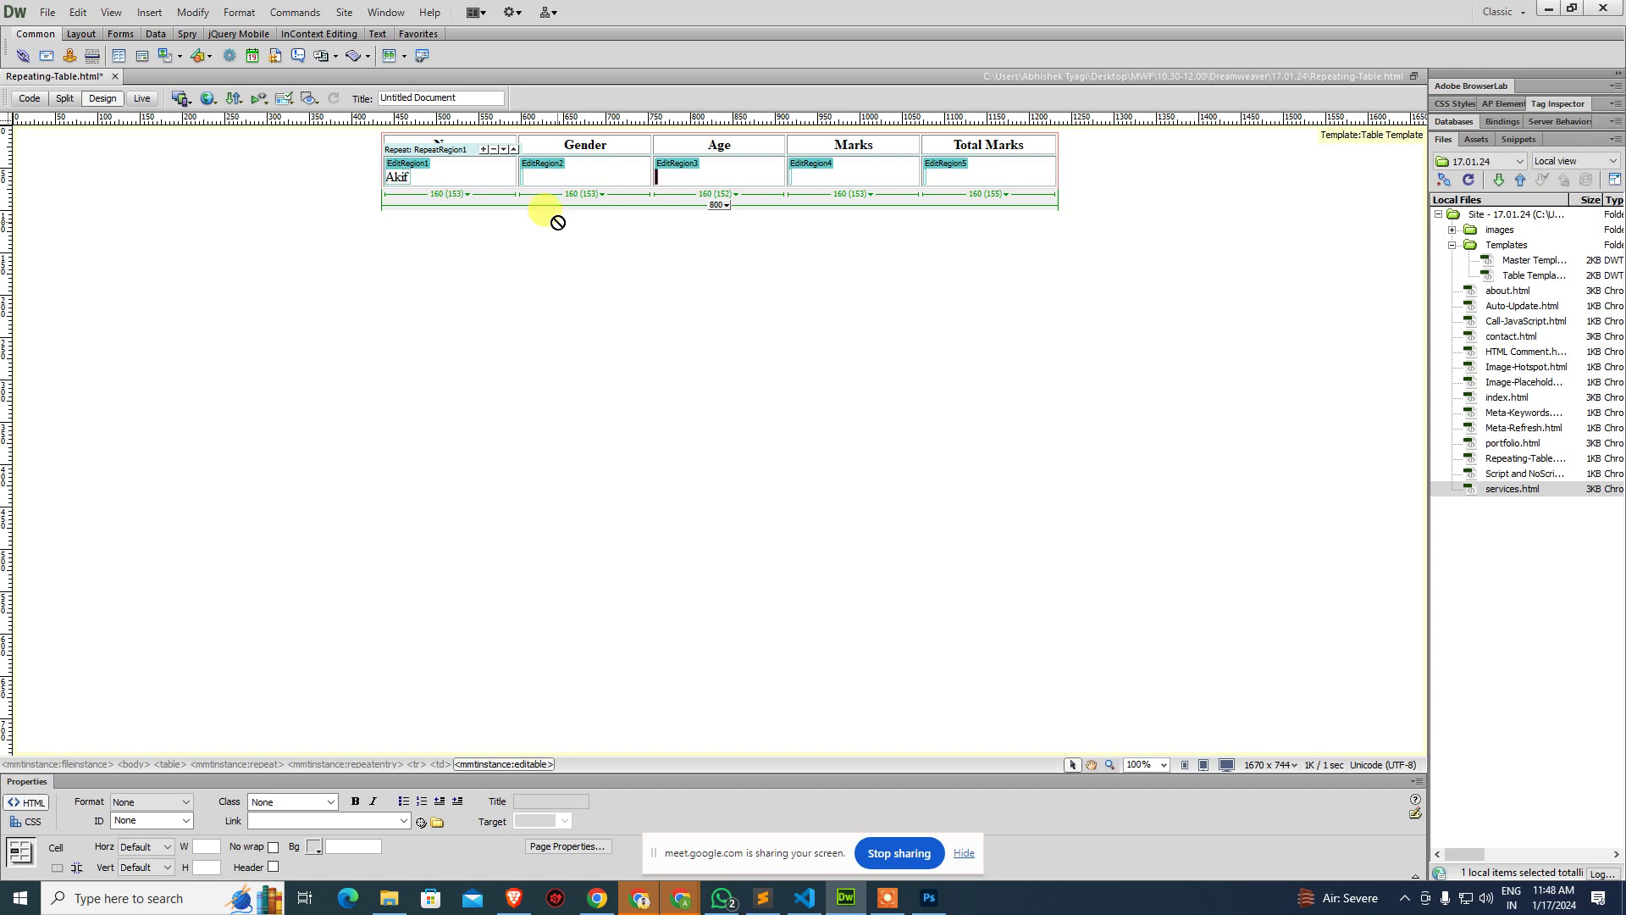
{"action": "key", "text": "shift+Tab"}
{"action": "type", "text": "Male"}
{"action": "key", "text": "Tab"}
{"action": "key", "text": "Tab"}
{"action": "key", "text": "shift+Tab"}
{"action": "type", "text": "20"}
Complete the first repeating row with Marks 50 and Total Marks 100.
{"action": "key", "text": "Tab"}
{"action": "key", "text": "Tab"}
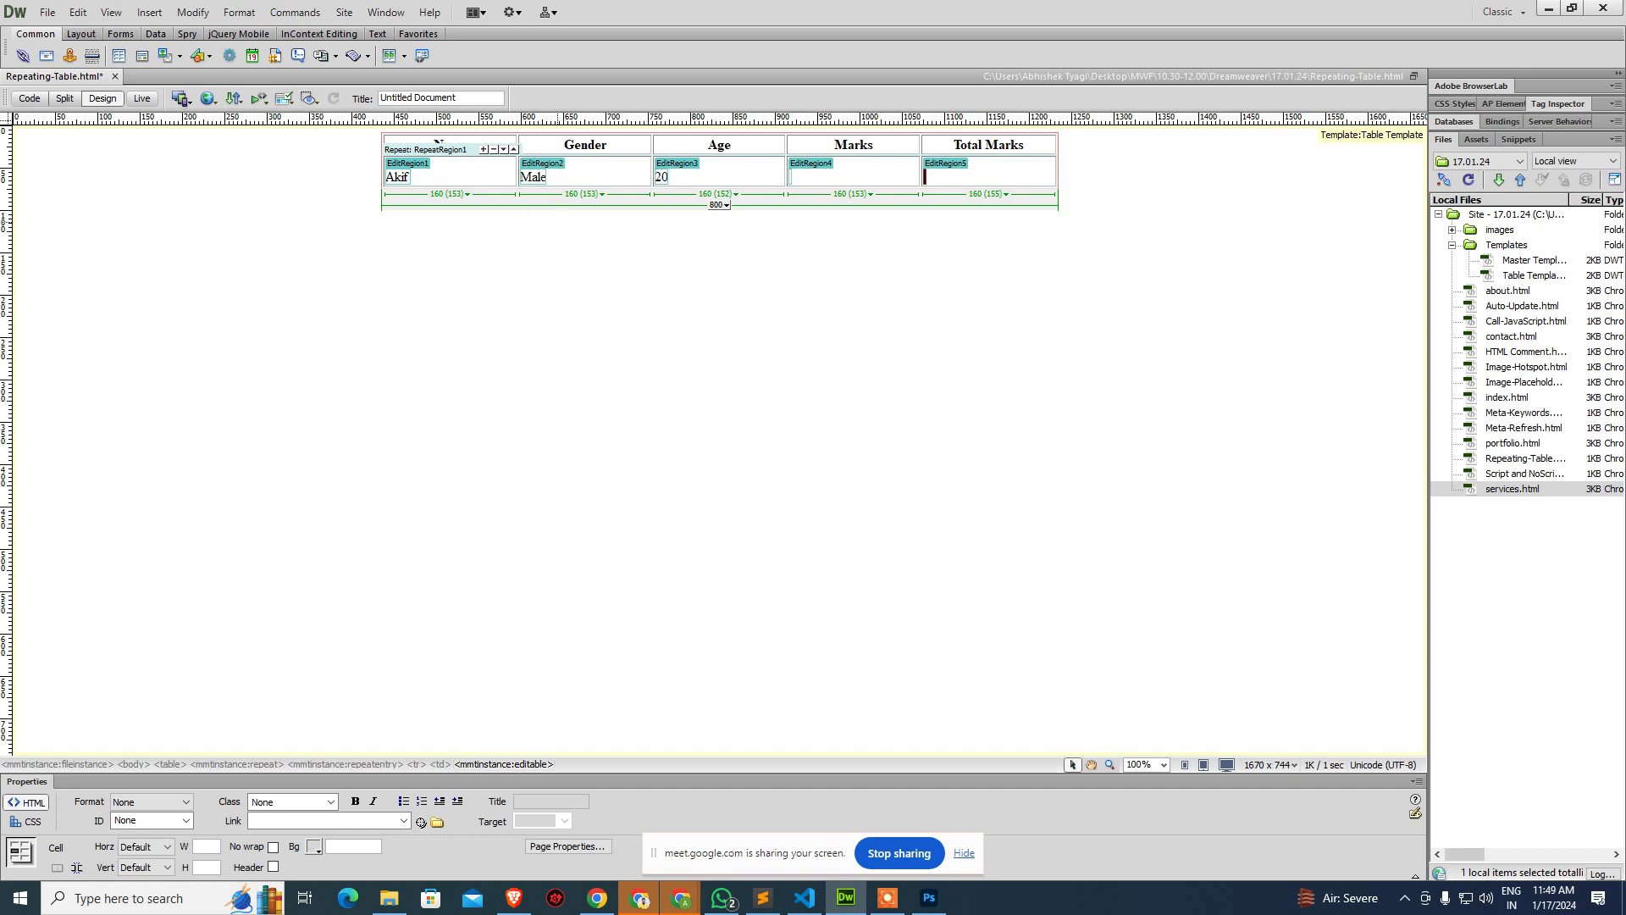
{"action": "key", "text": "shift+Tab"}
{"action": "type", "text": "50"}
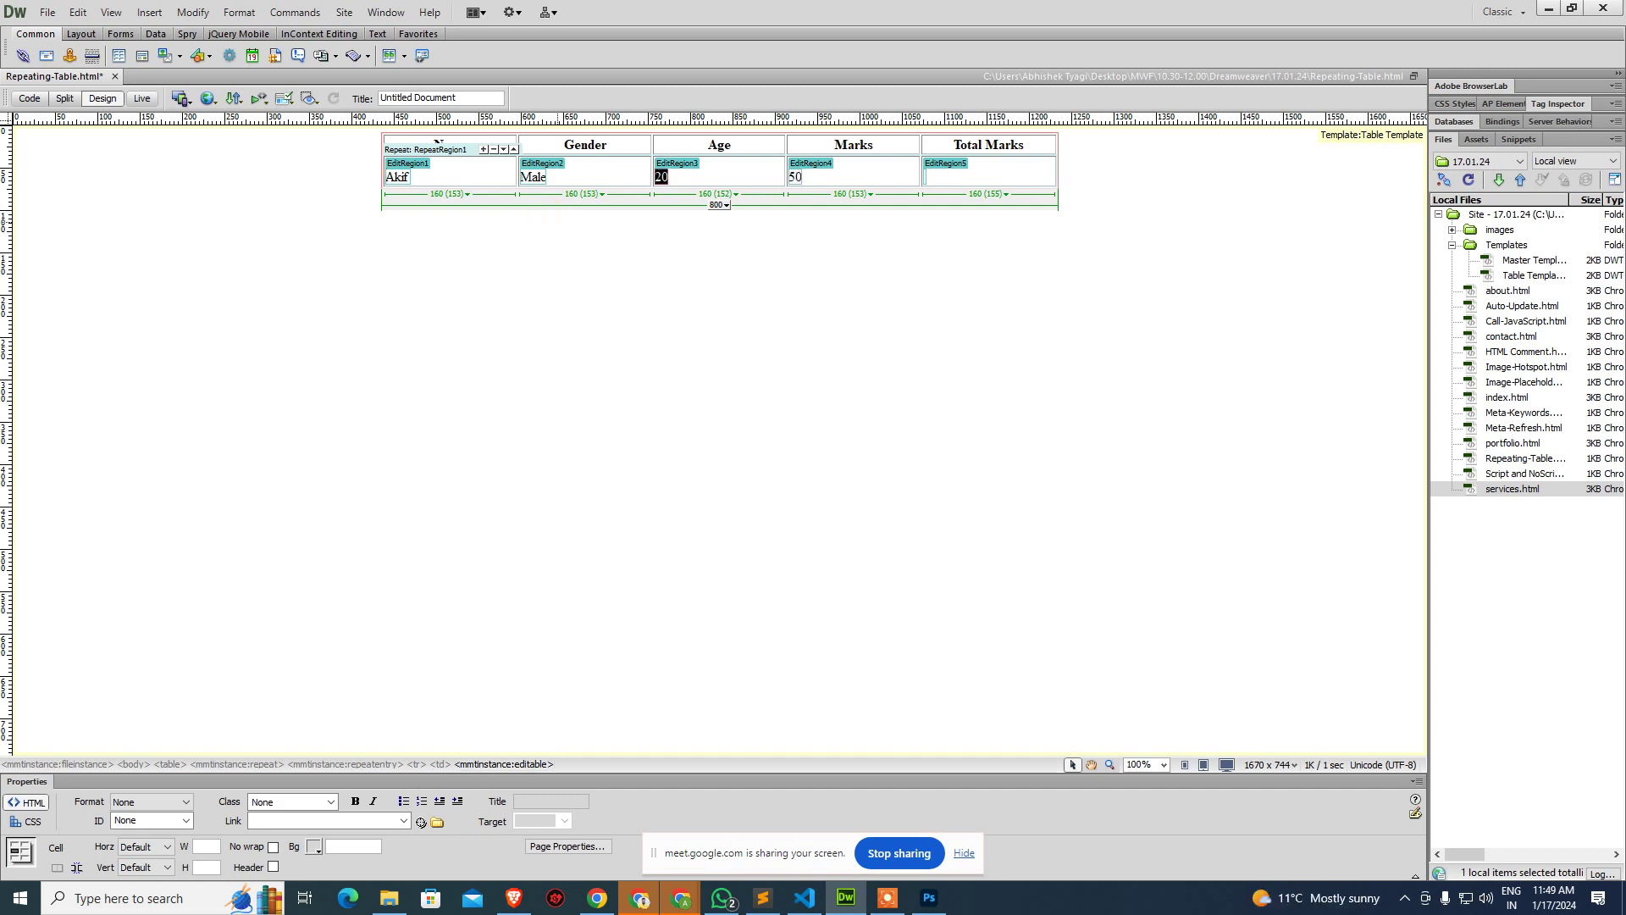
{"action": "key", "text": "Tab"}
{"action": "type", "text": "100"}
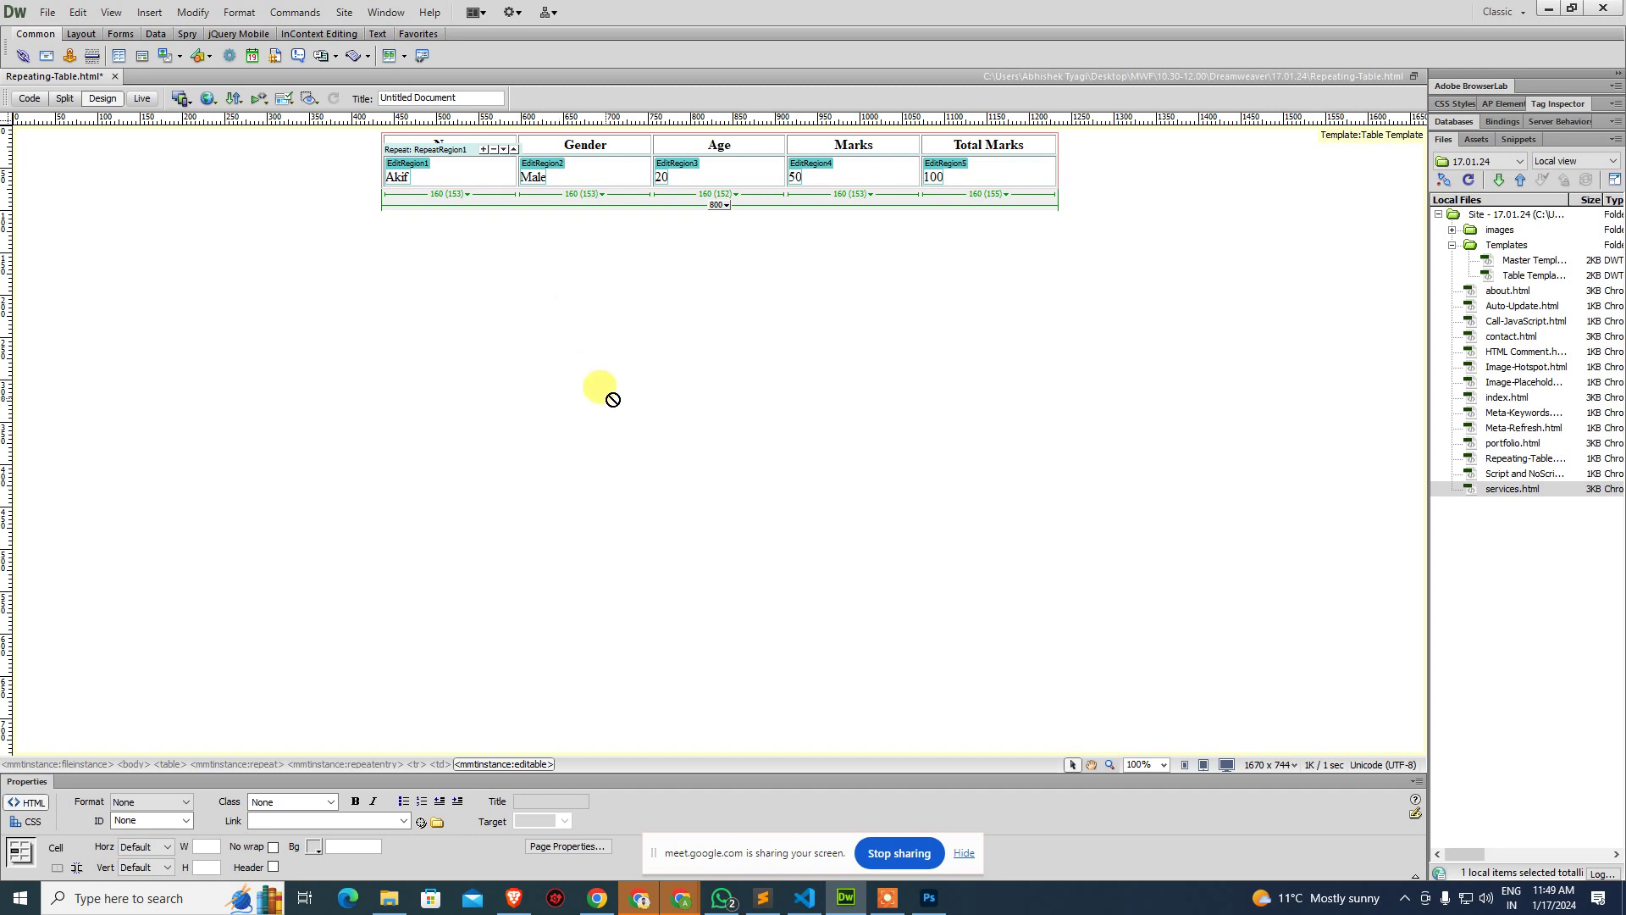
{"action": "key", "text": "Tab"}
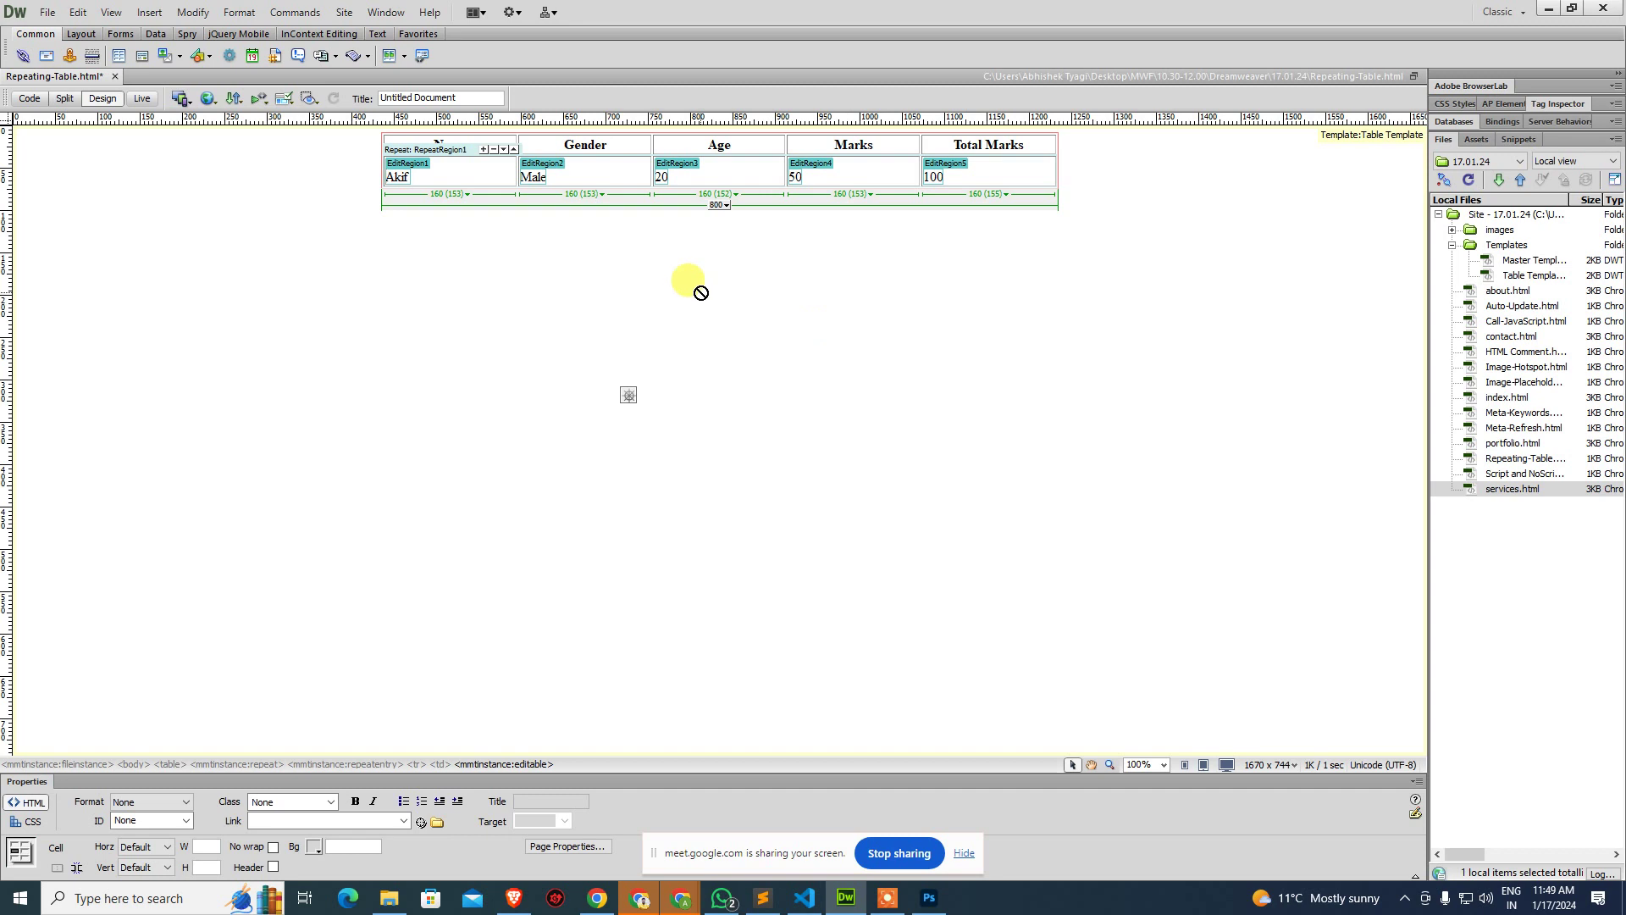
Add two more entries to the repeating region and enter a student's first name in each new row.
{"action": "left_click", "coordinate": [484, 149]}
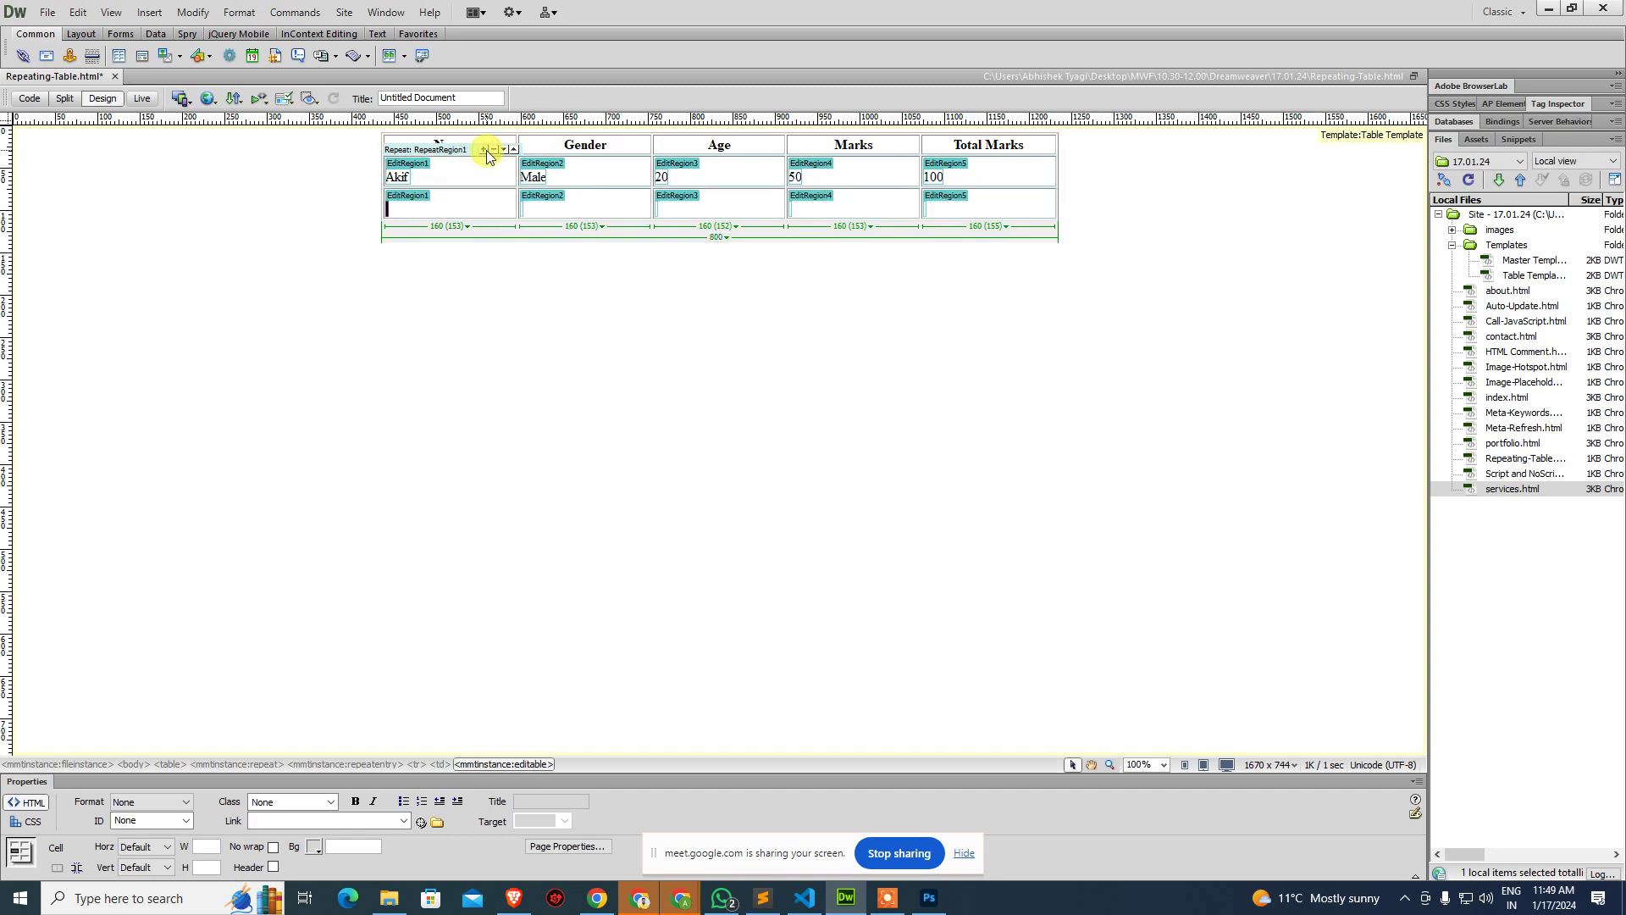
{"action": "left_click", "coordinate": [484, 150]}
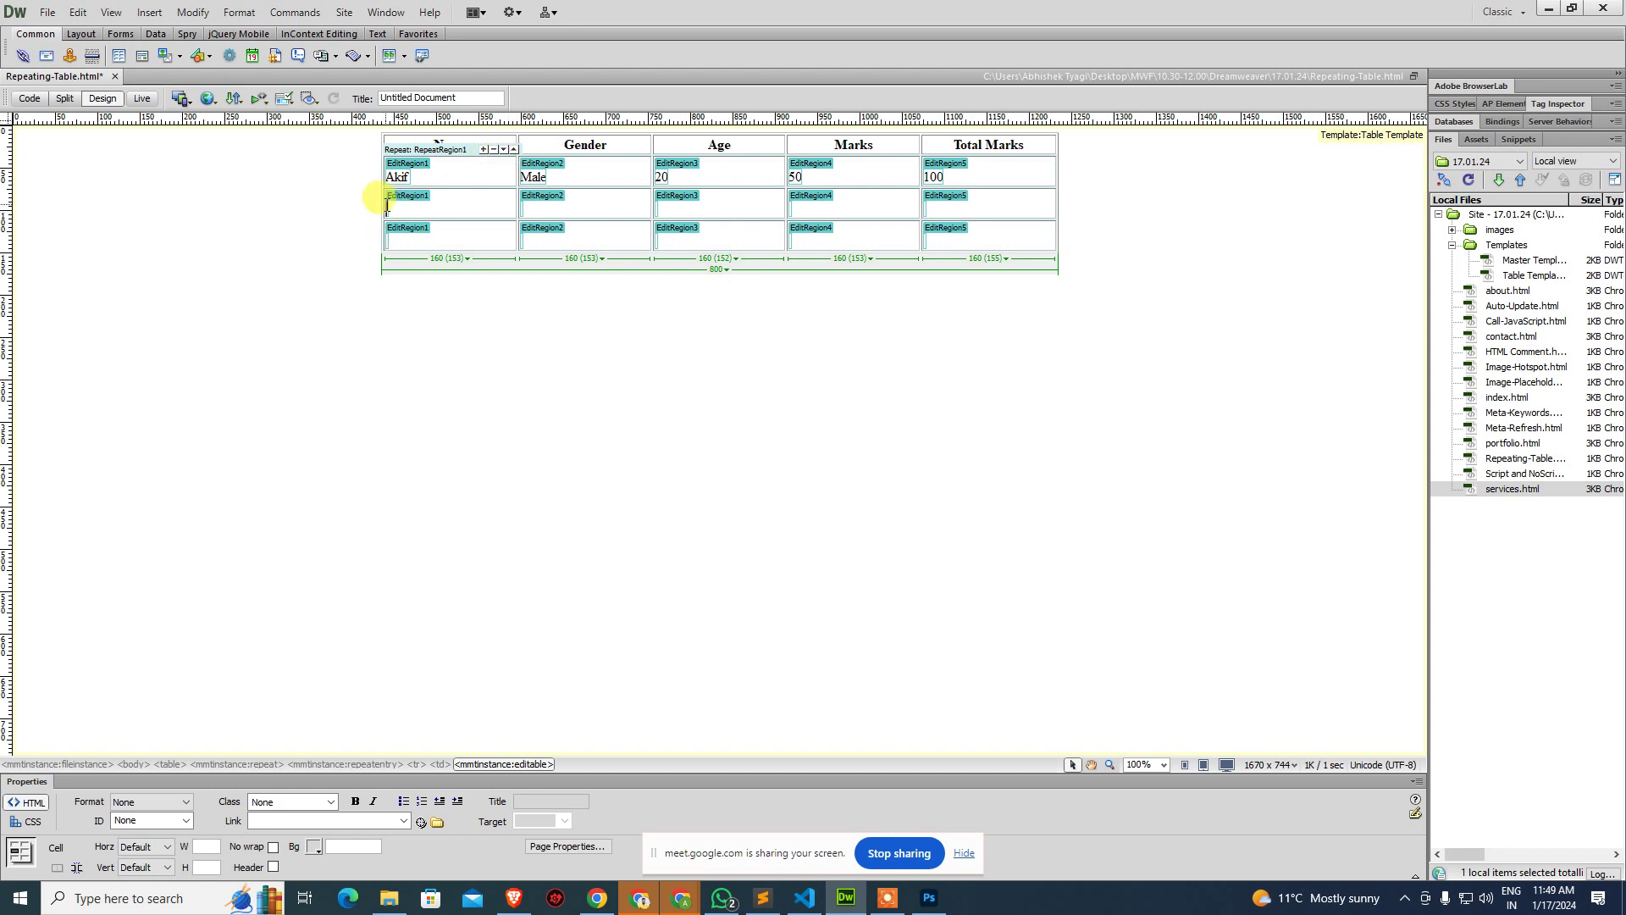
{"action": "type", "text": "Sumit"}
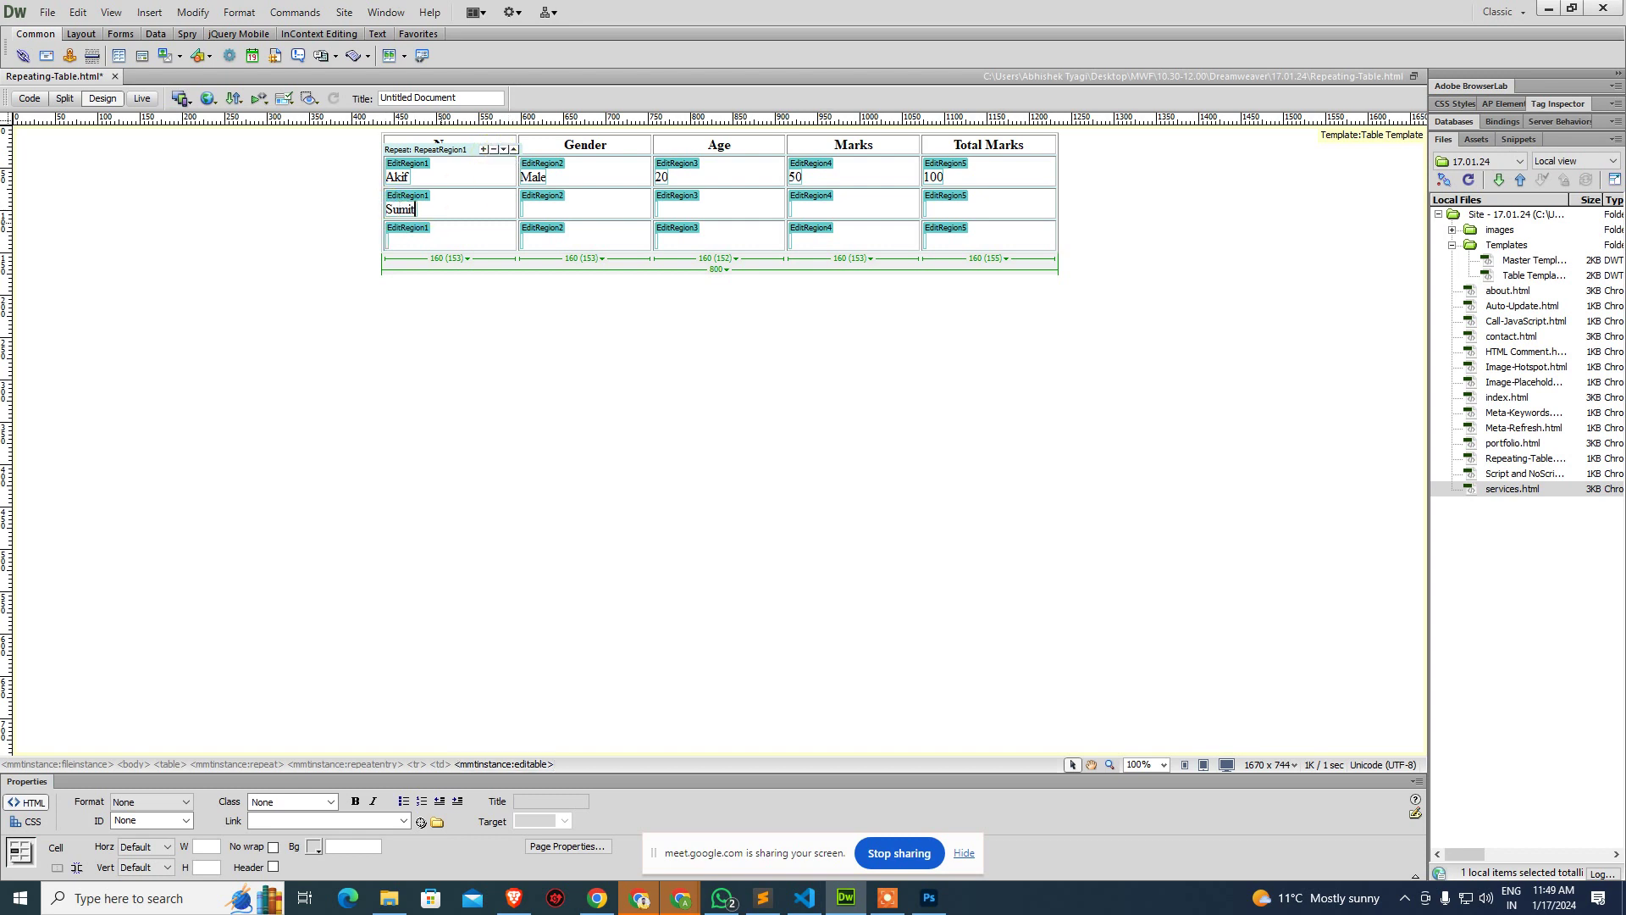
{"action": "left_click", "coordinate": [395, 240]}
{"action": "type", "text": "Ritika"}
Move the last repeating entry up to the first position and back down to the end, and close the page.
{"action": "left_click_drag", "start_coordinate": [410, 243], "coordinate": [509, 161]}
{"action": "left_click", "coordinate": [512, 150]}
{"action": "left_click", "coordinate": [513, 149]}
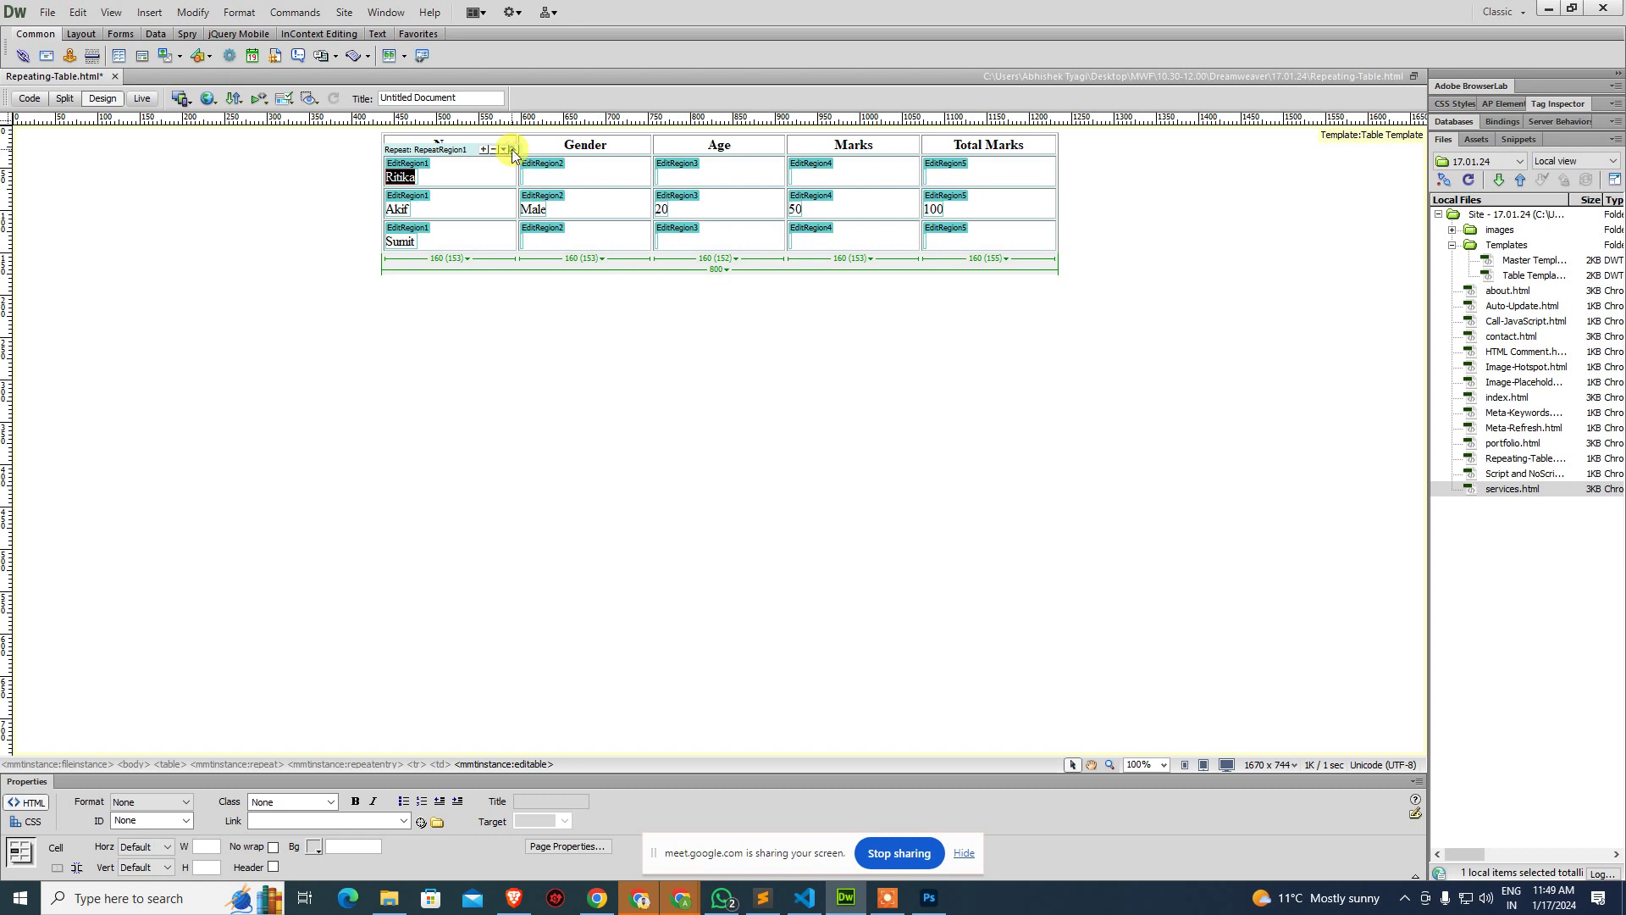
{"action": "left_click", "coordinate": [504, 150]}
{"action": "left_click", "coordinate": [503, 150]}
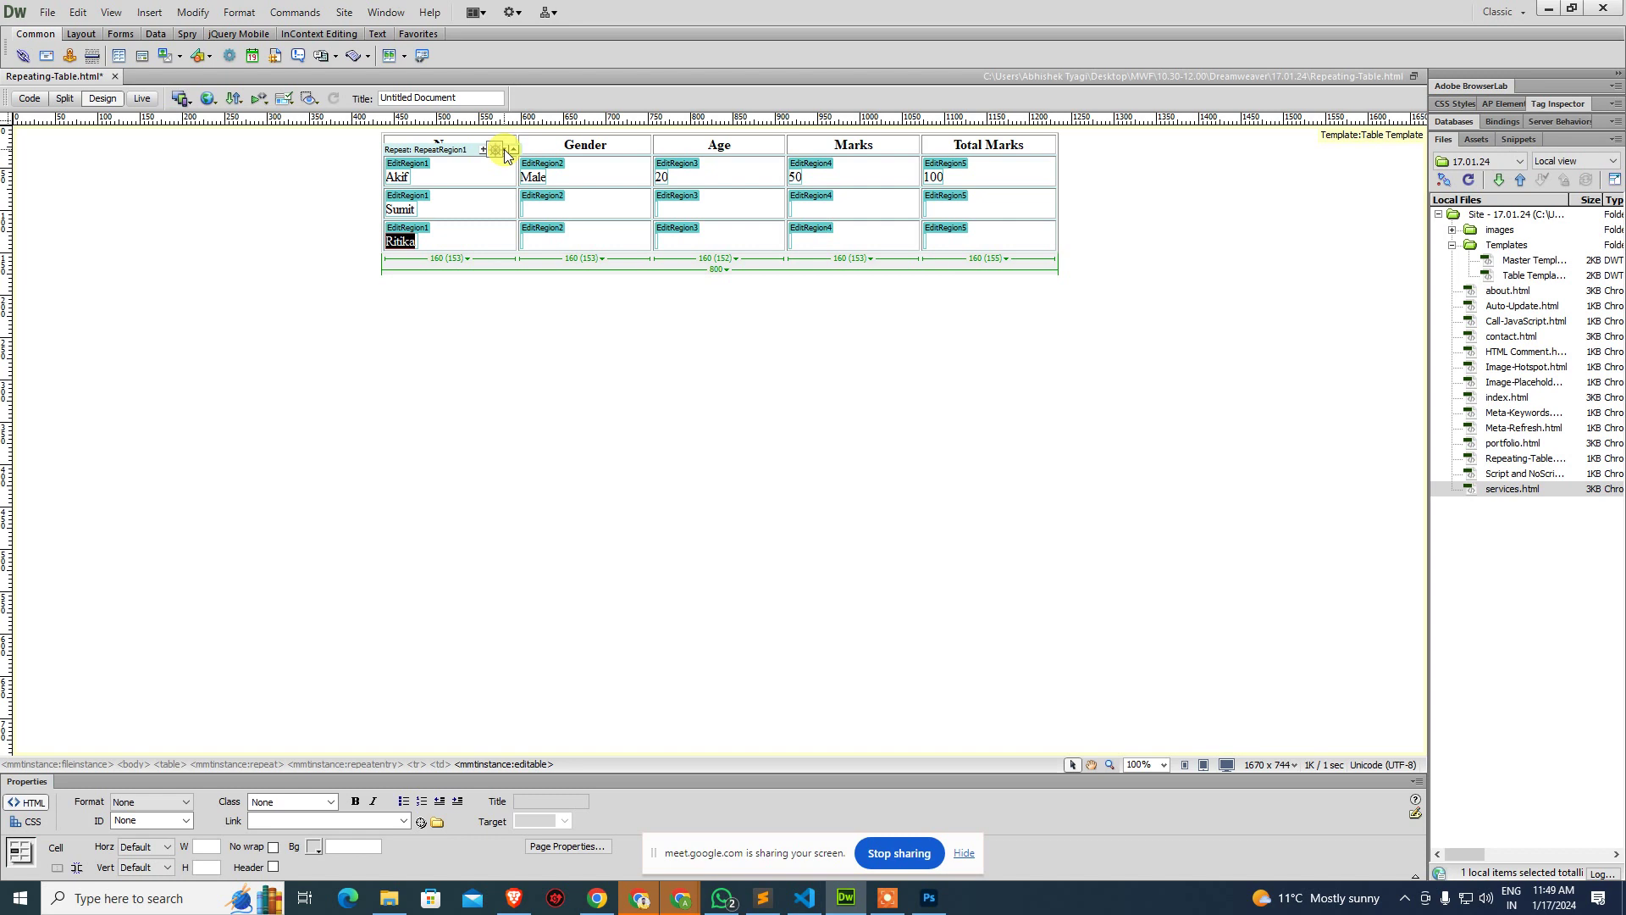
{"action": "key", "text": "ctrl+w"}
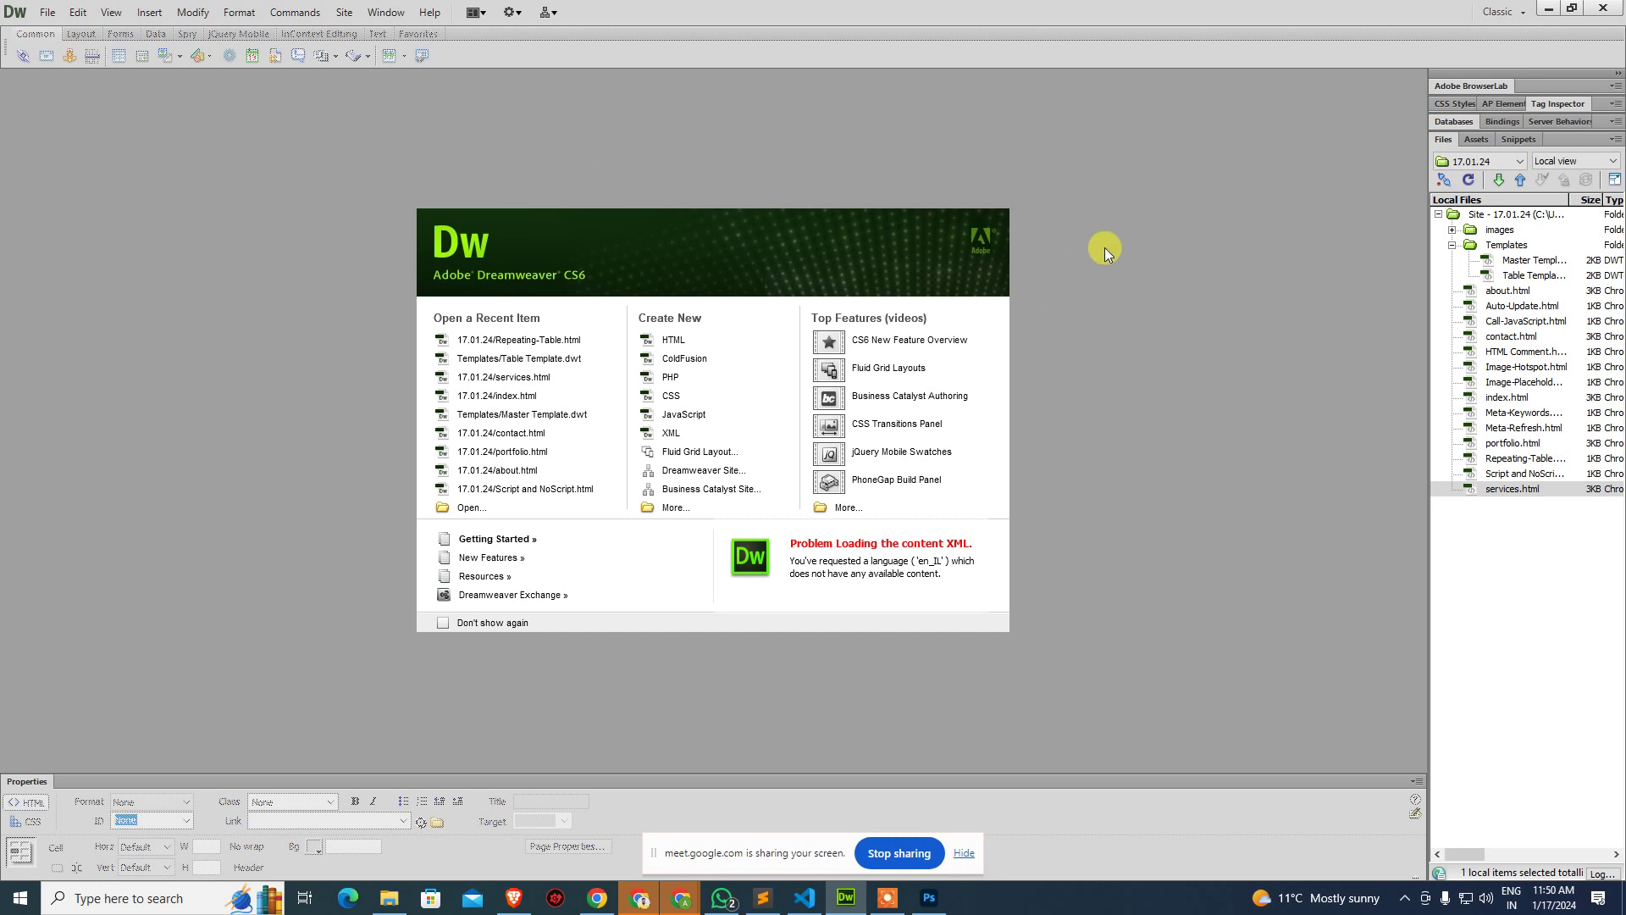
{"action": "left_click", "coordinate": [673, 340]}
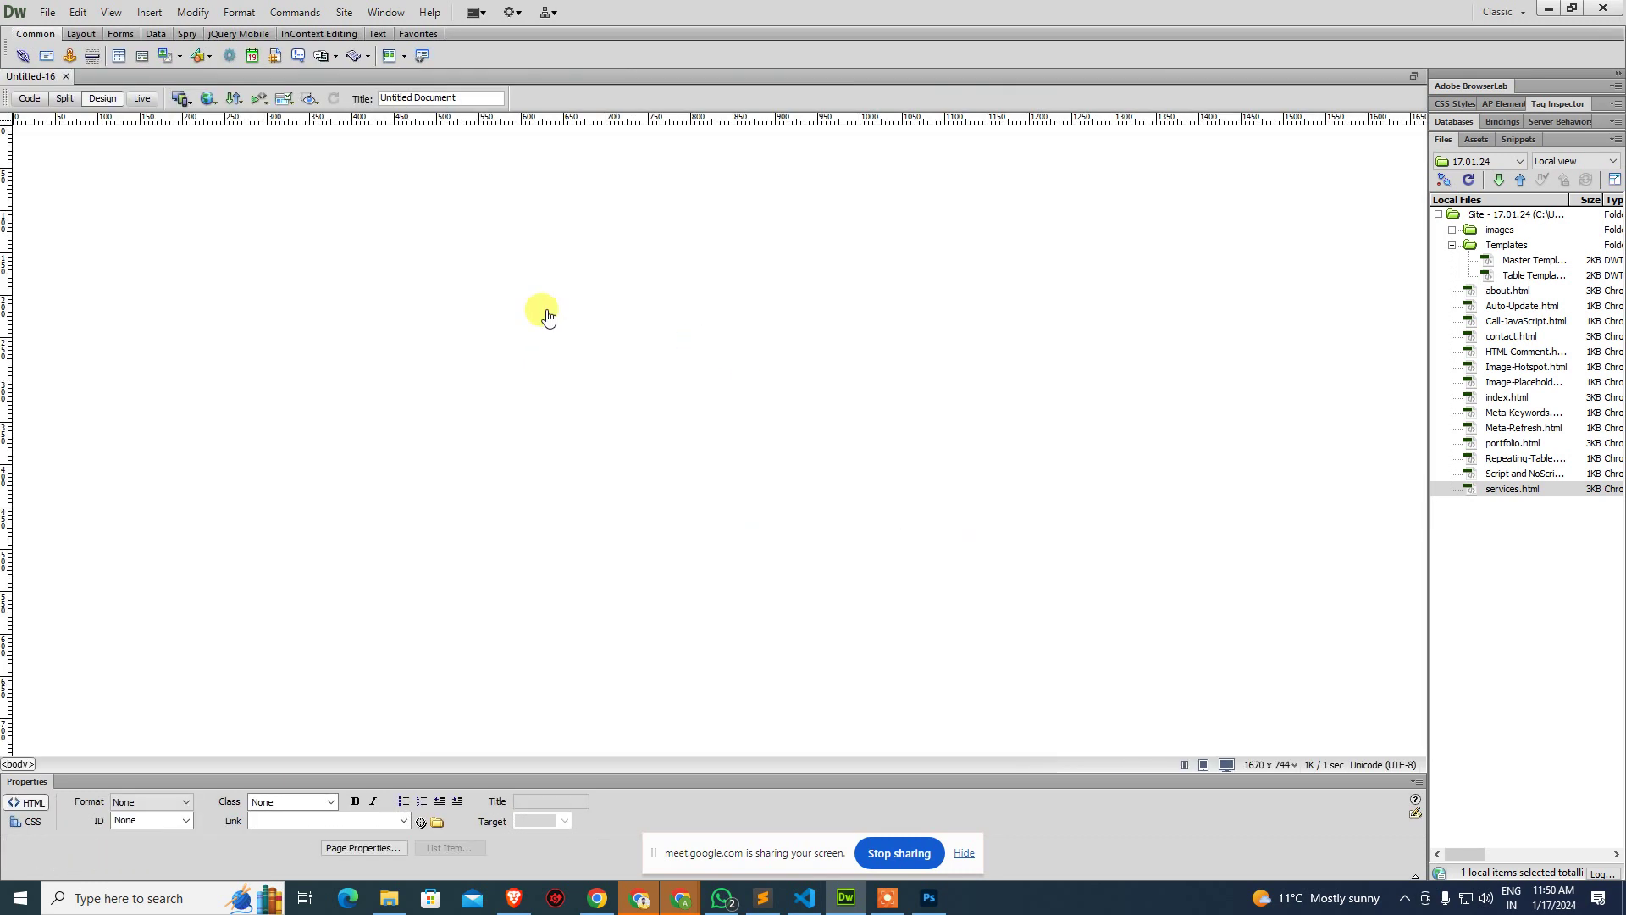
{"action": "left_click", "coordinate": [75, 38]}
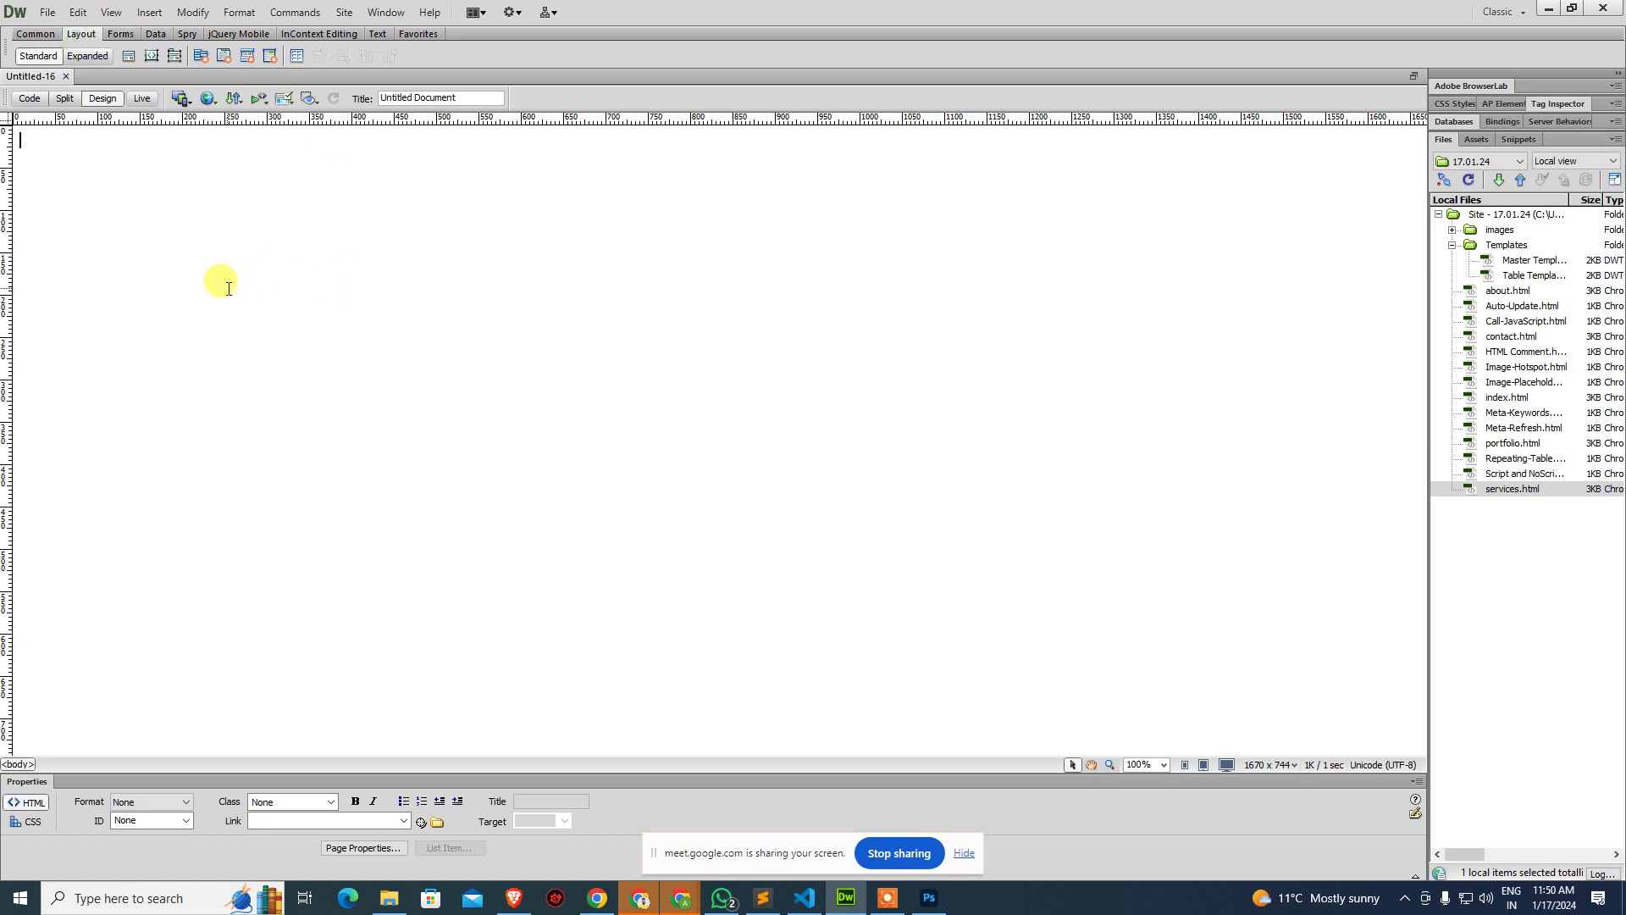
{"action": "left_click", "coordinate": [32, 38]}
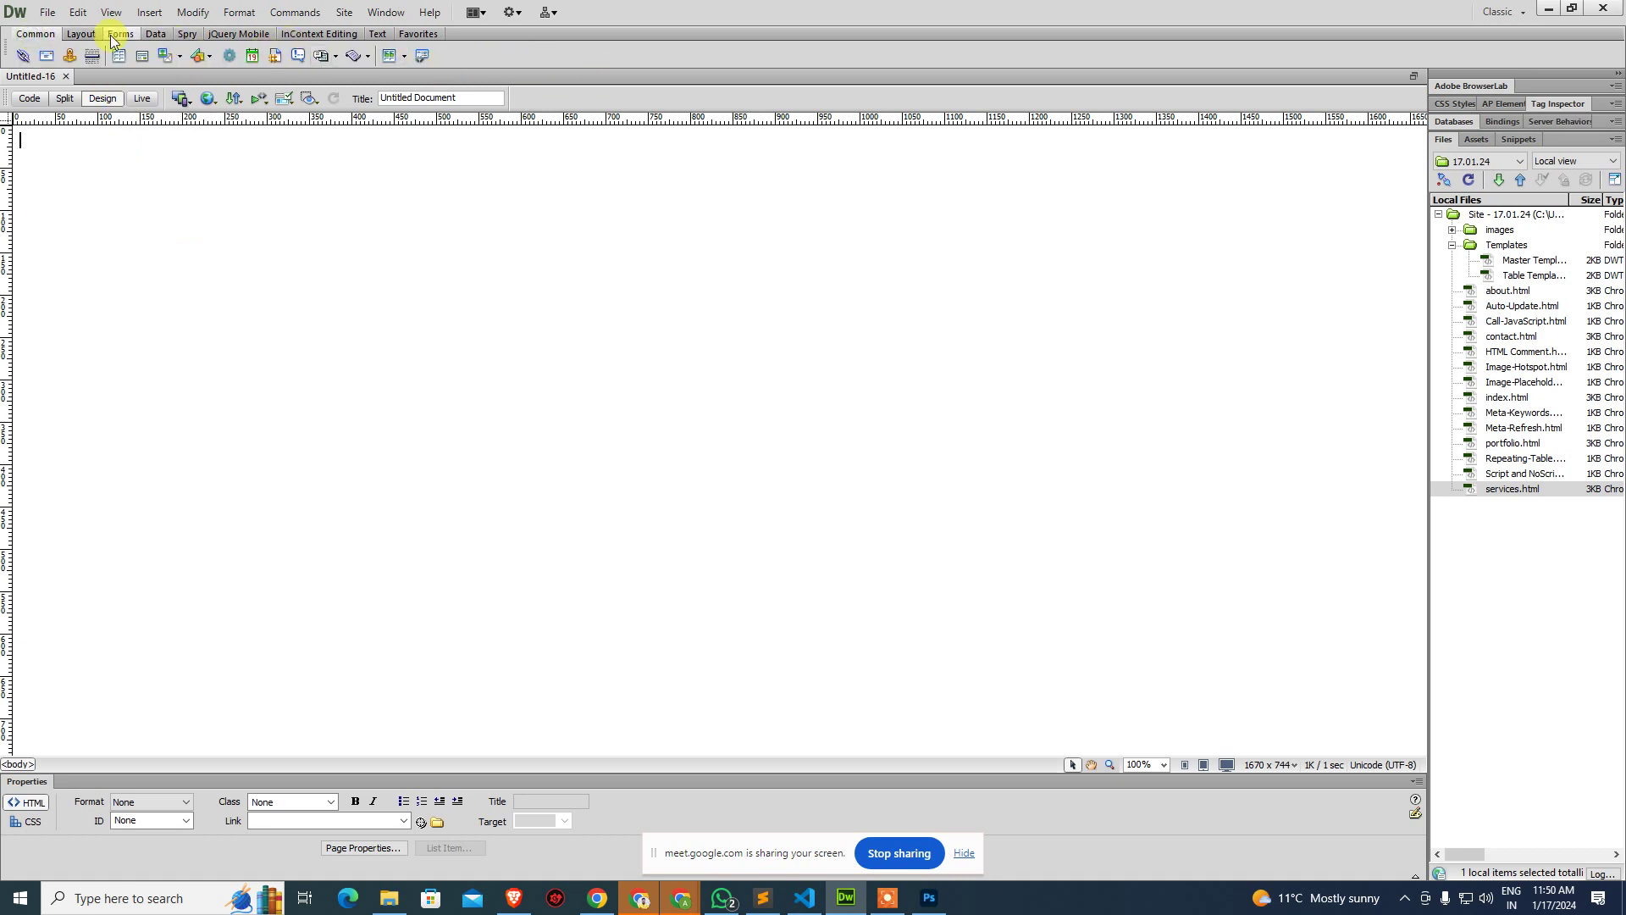
{"action": "left_click", "coordinate": [80, 33]}
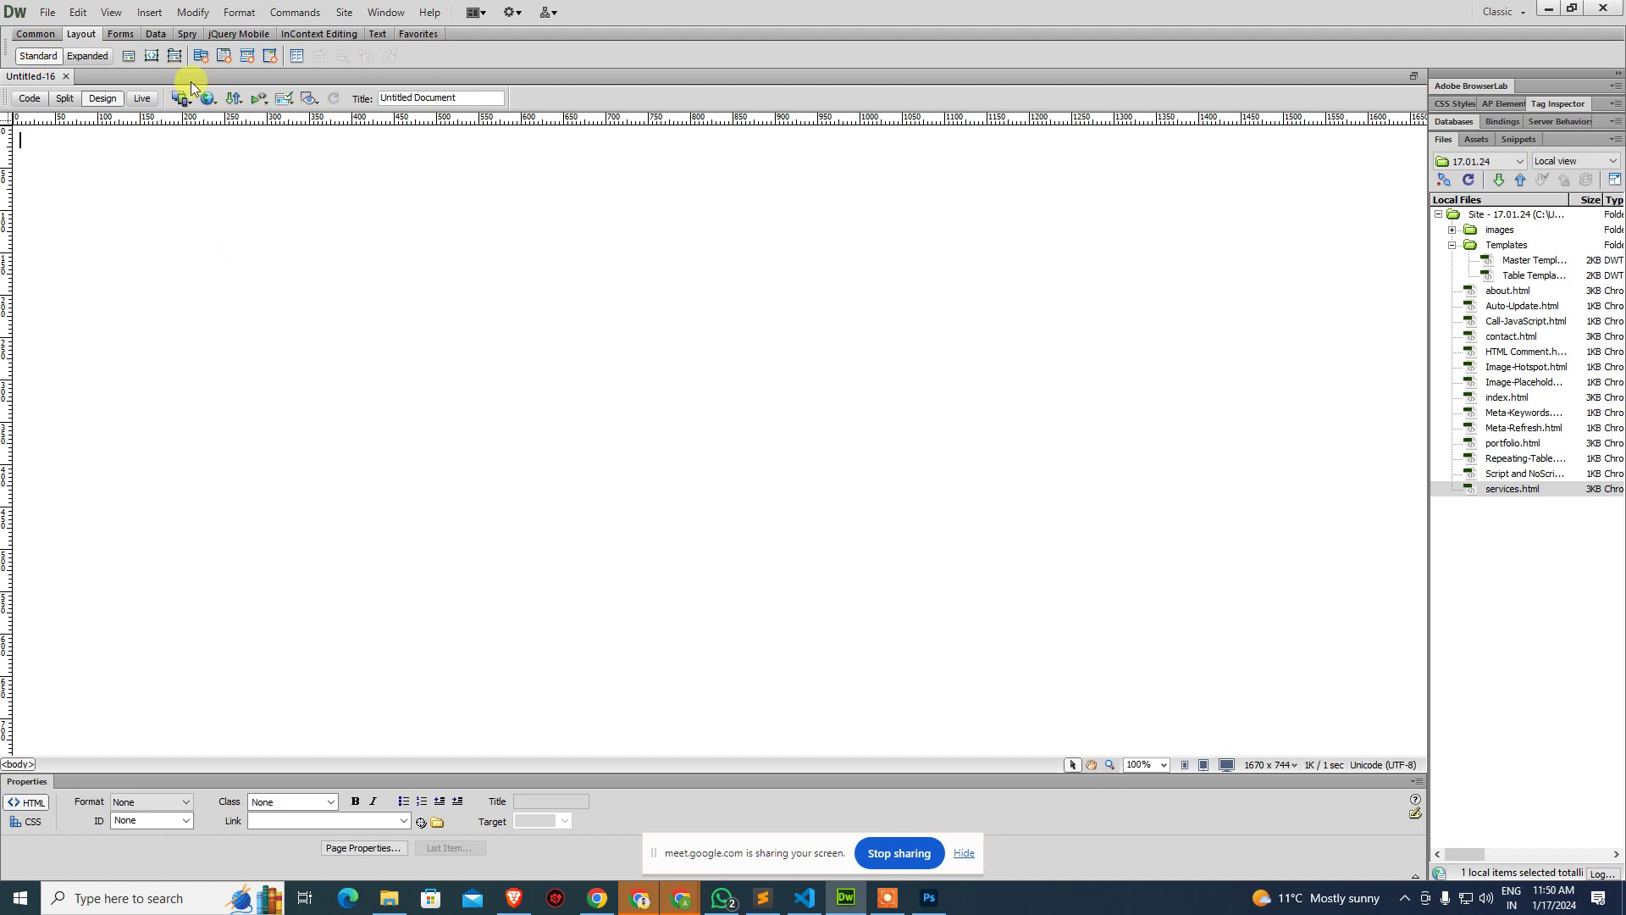
{"action": "key", "text": "ctrl+s"}
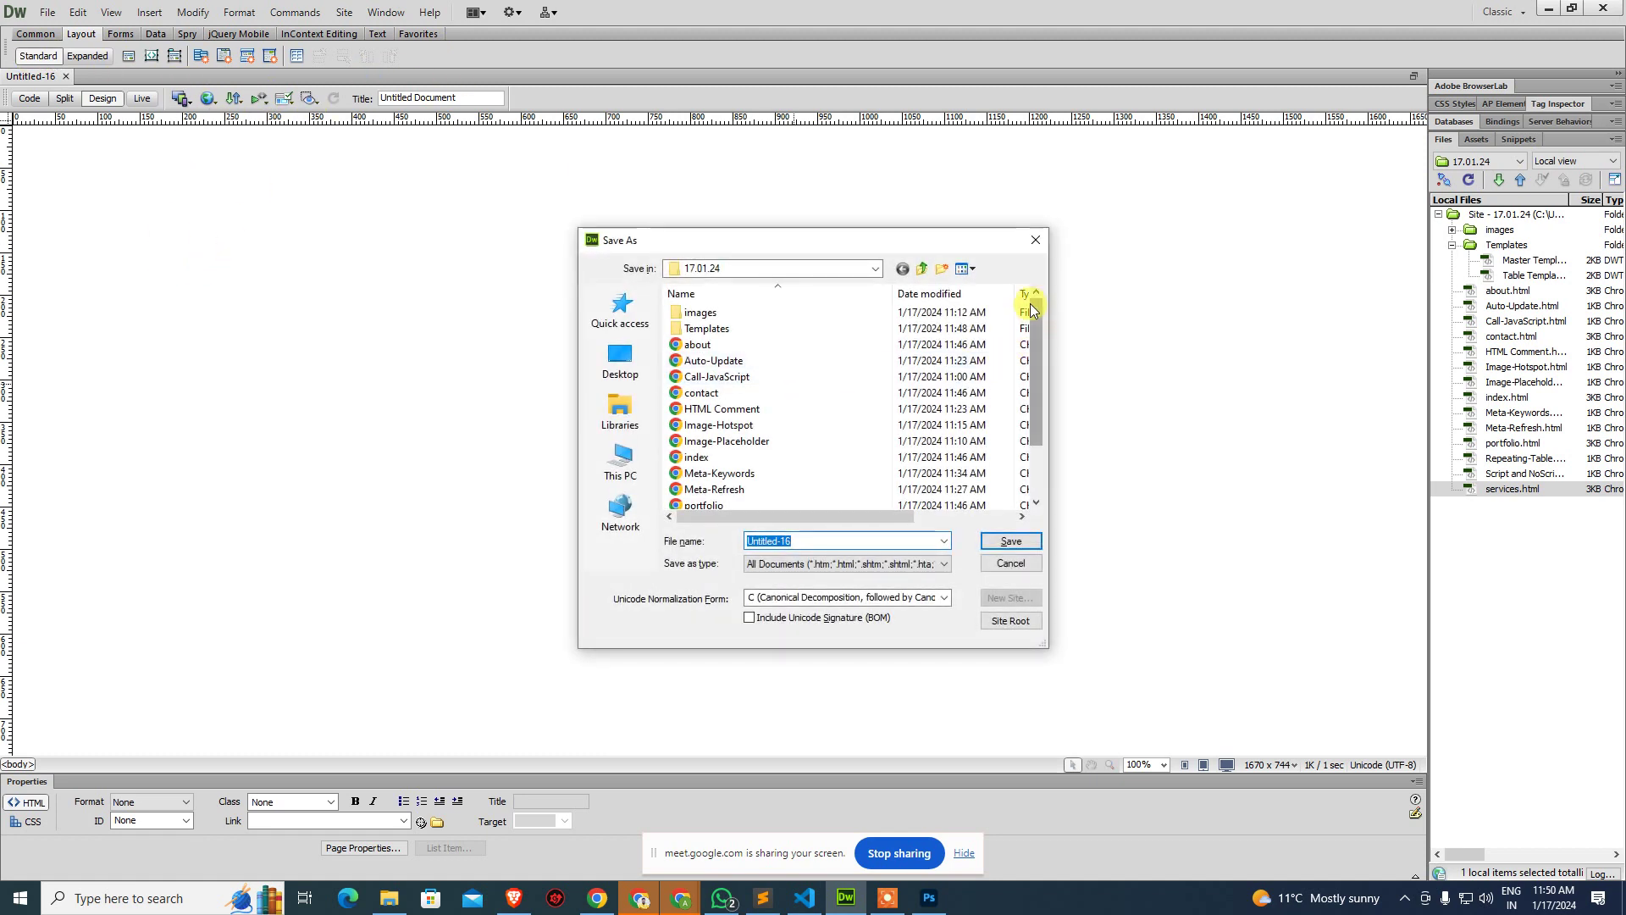
{"action": "key", "text": "Escape"}
{"action": "key", "text": "ctrl+w"}
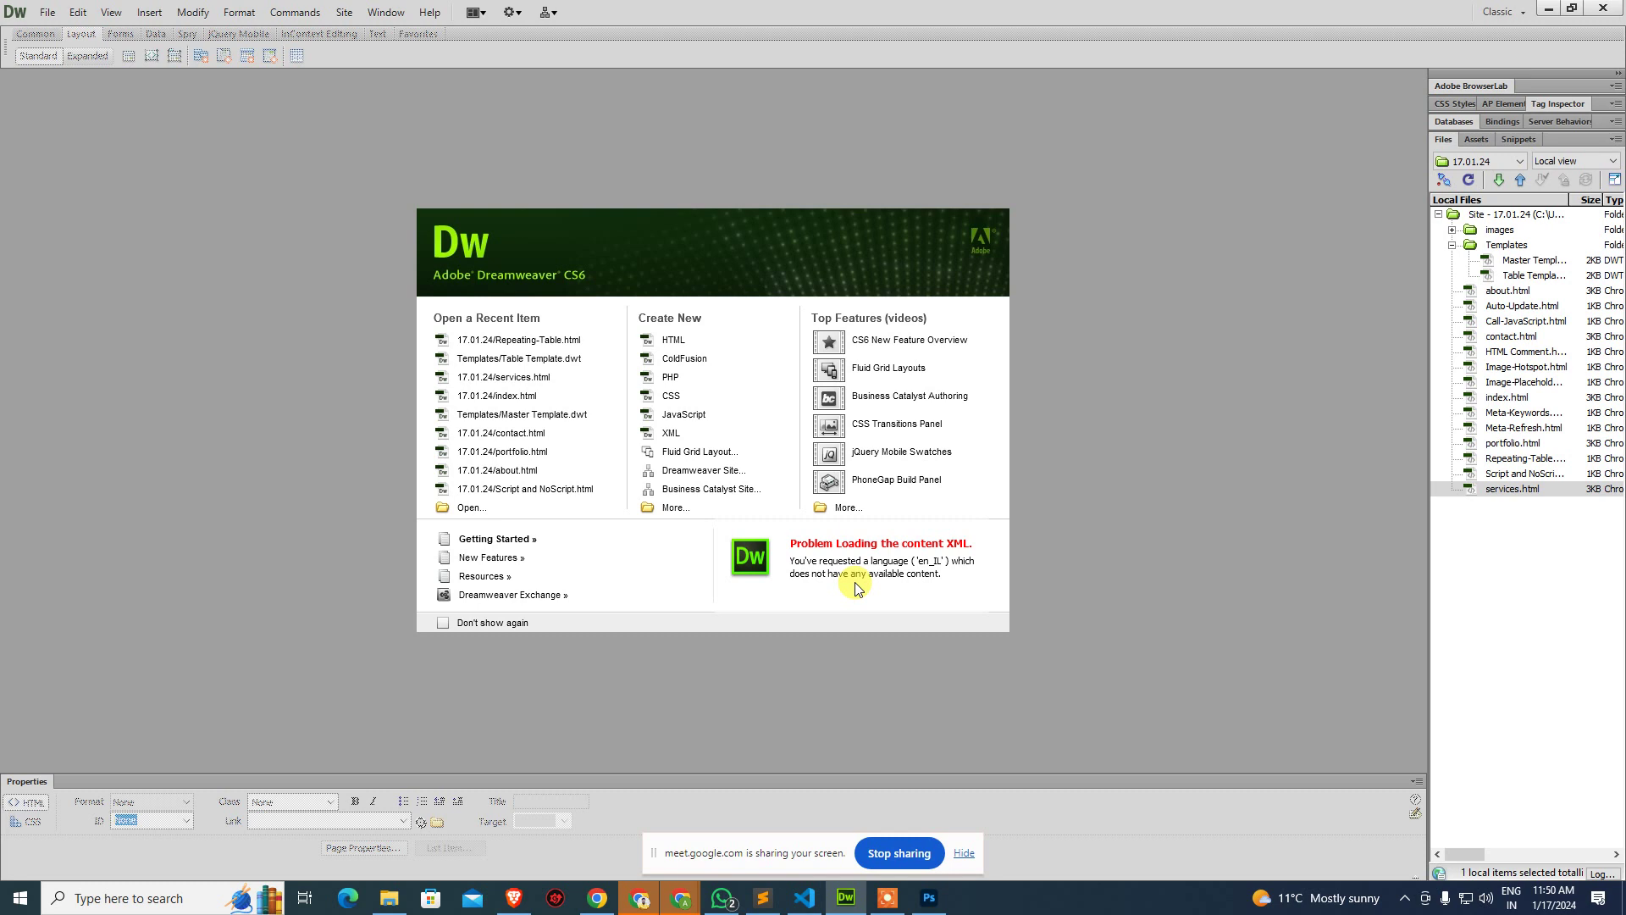
Create a fluid grid layout document with 12 desktop columns, 9 tablet columns and 4 mobile columns.
{"action": "left_click", "coordinate": [720, 453]}
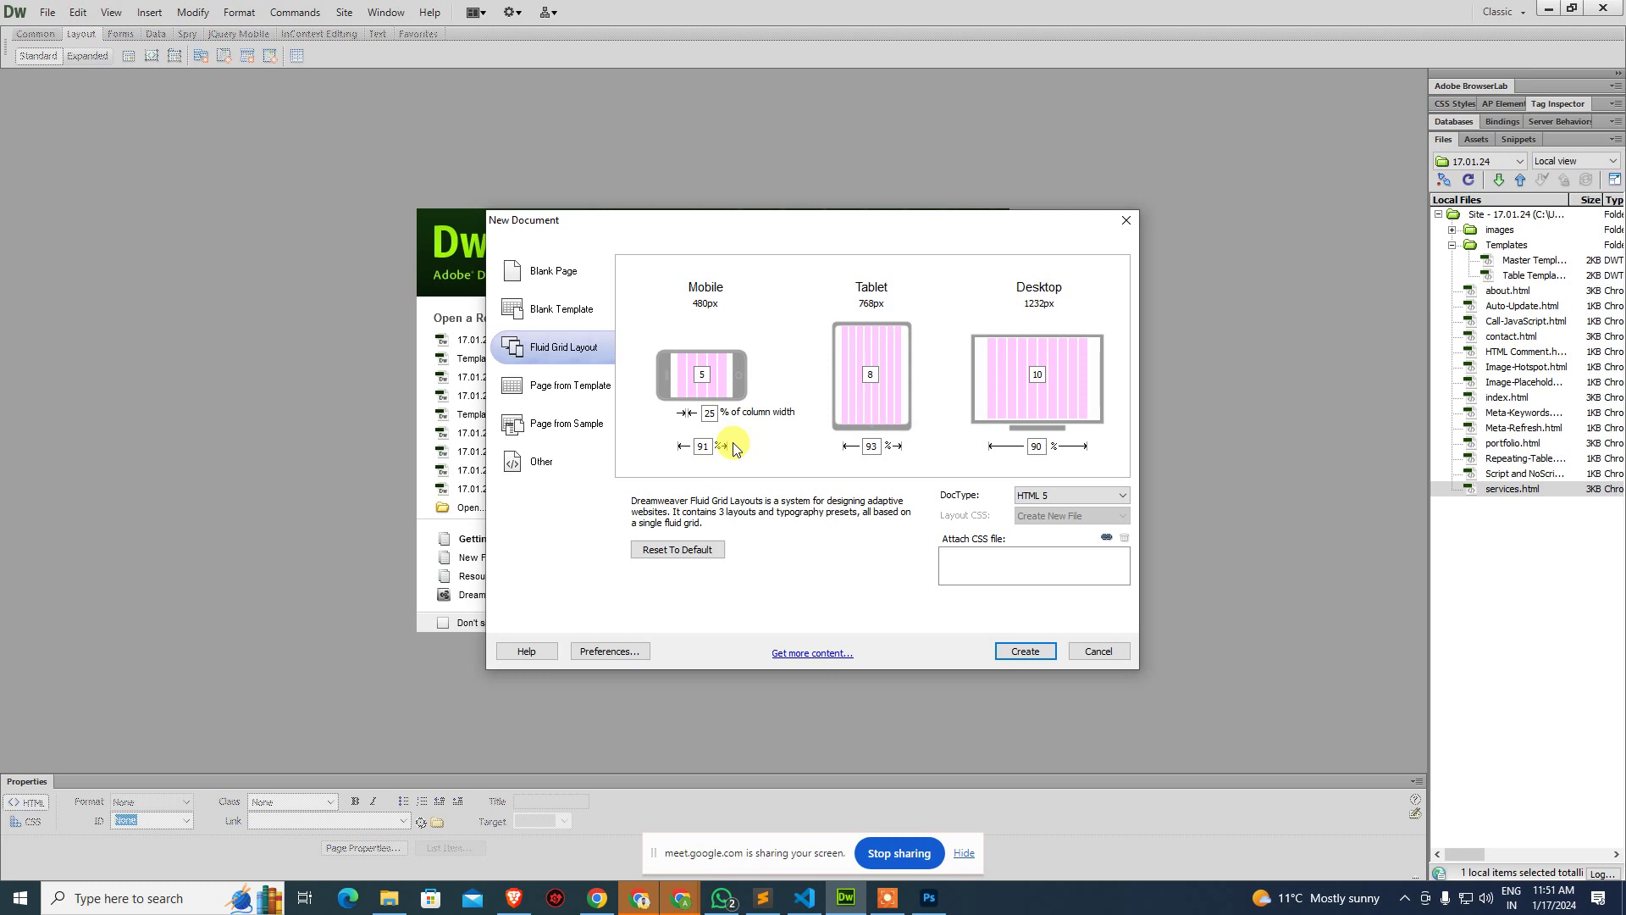
{"action": "left_click", "coordinate": [1036, 374]}
{"action": "type", "text": "12"}
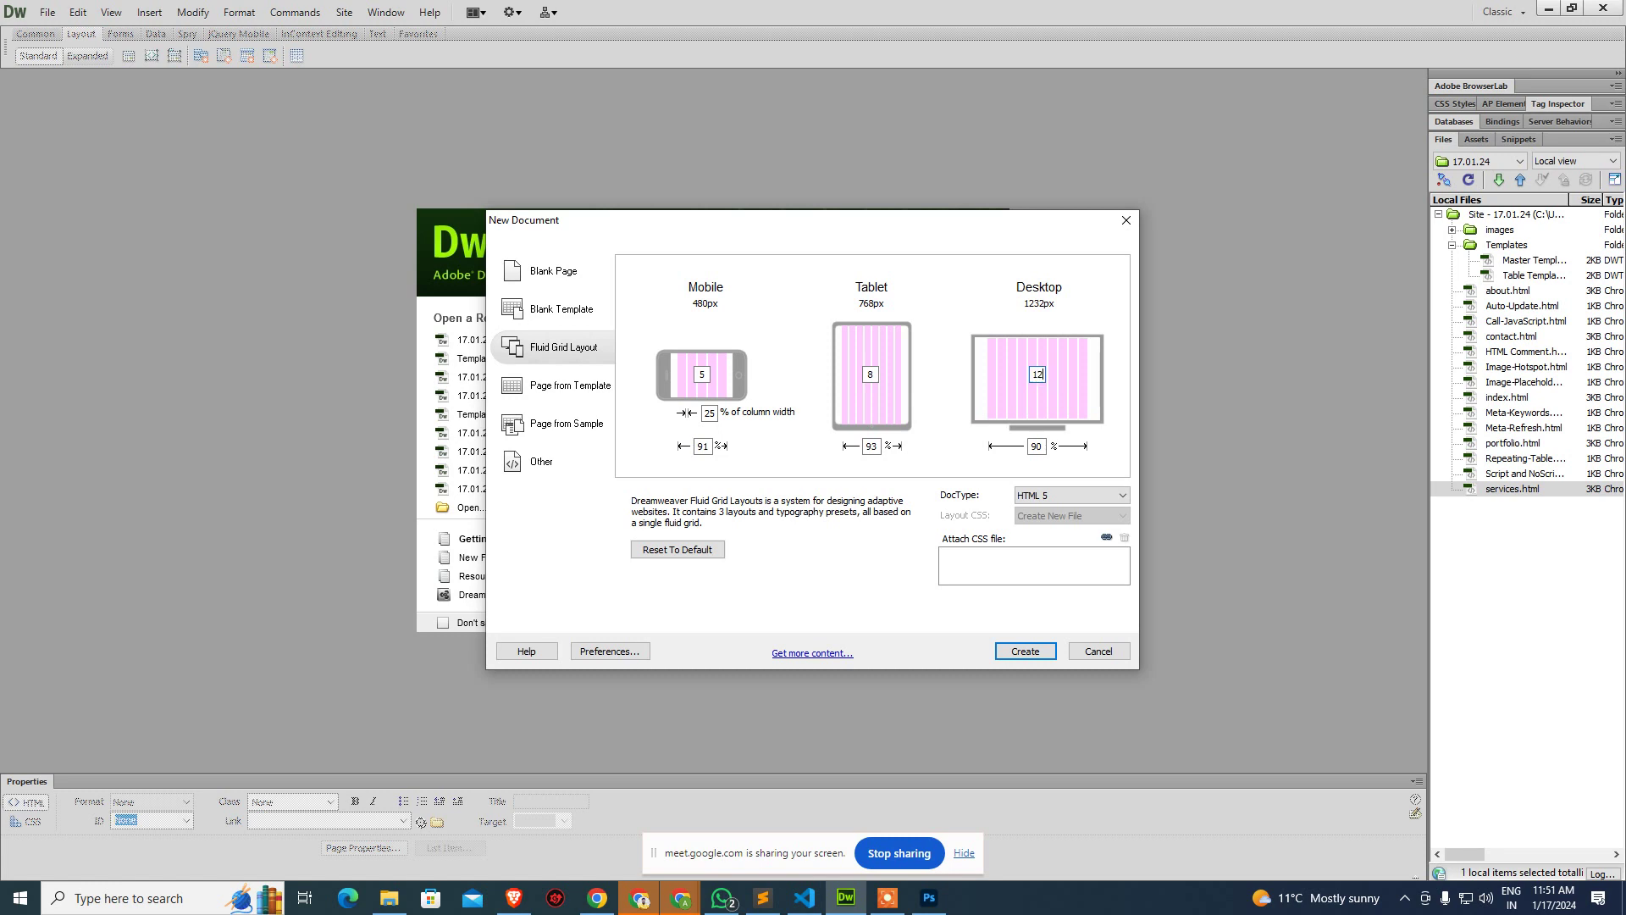
{"action": "double_click", "coordinate": [869, 374]}
{"action": "double_click", "coordinate": [703, 374]}
{"action": "type", "text": "4"}
{"action": "left_click", "coordinate": [1029, 648]}
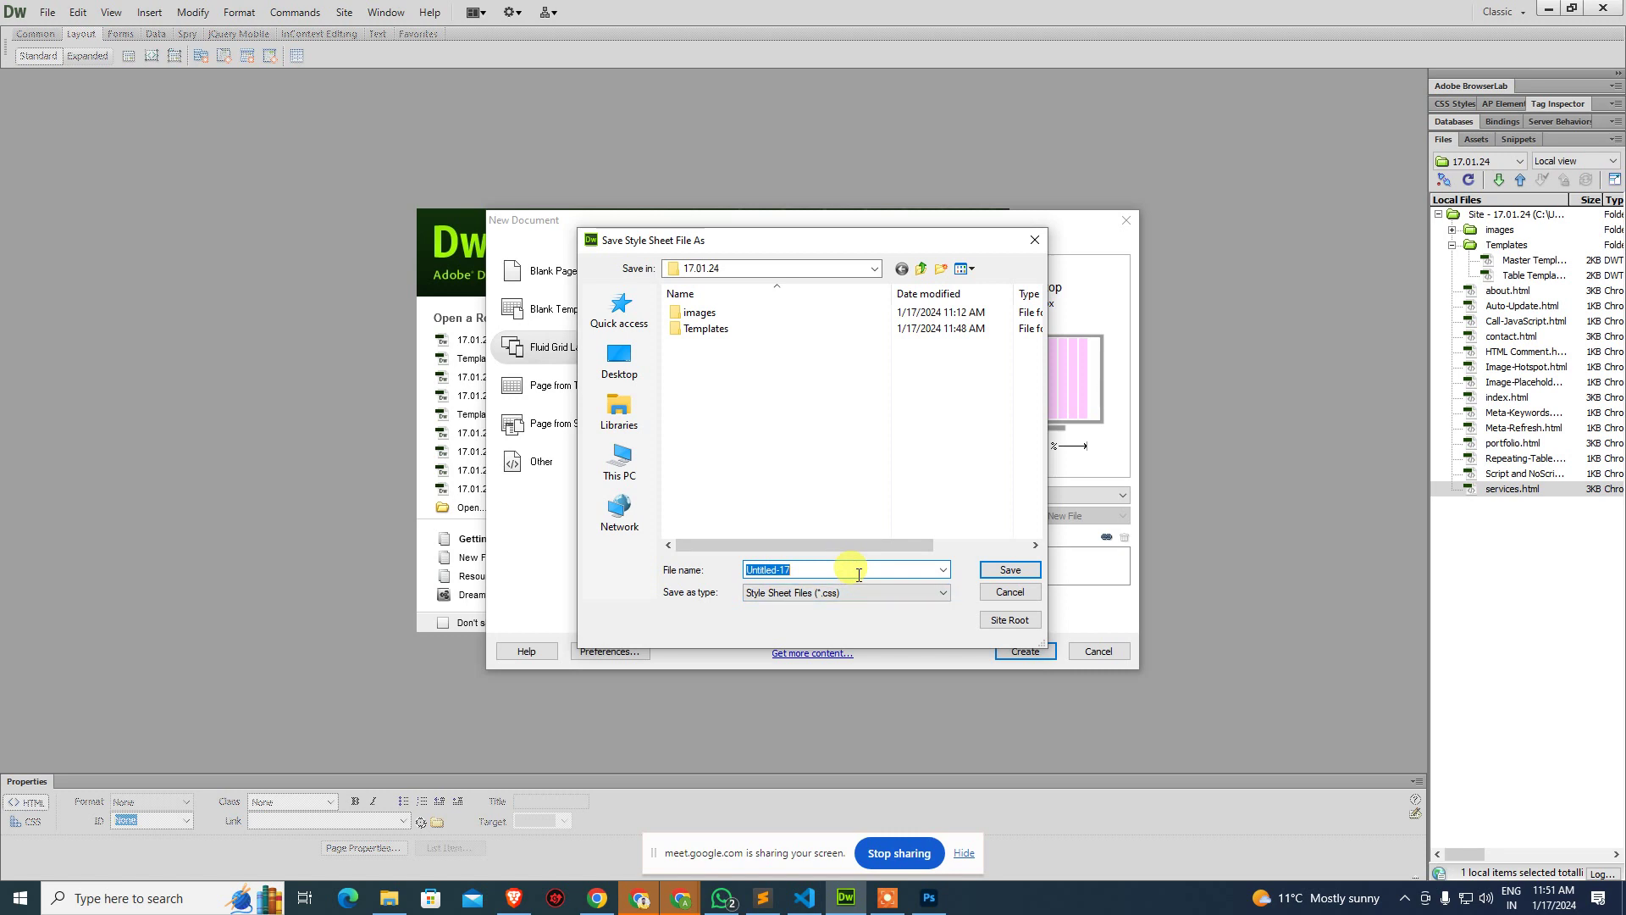
Save the layout's style sheet as style in the 17.01.24 folder.
{"action": "type", "text": "style"}
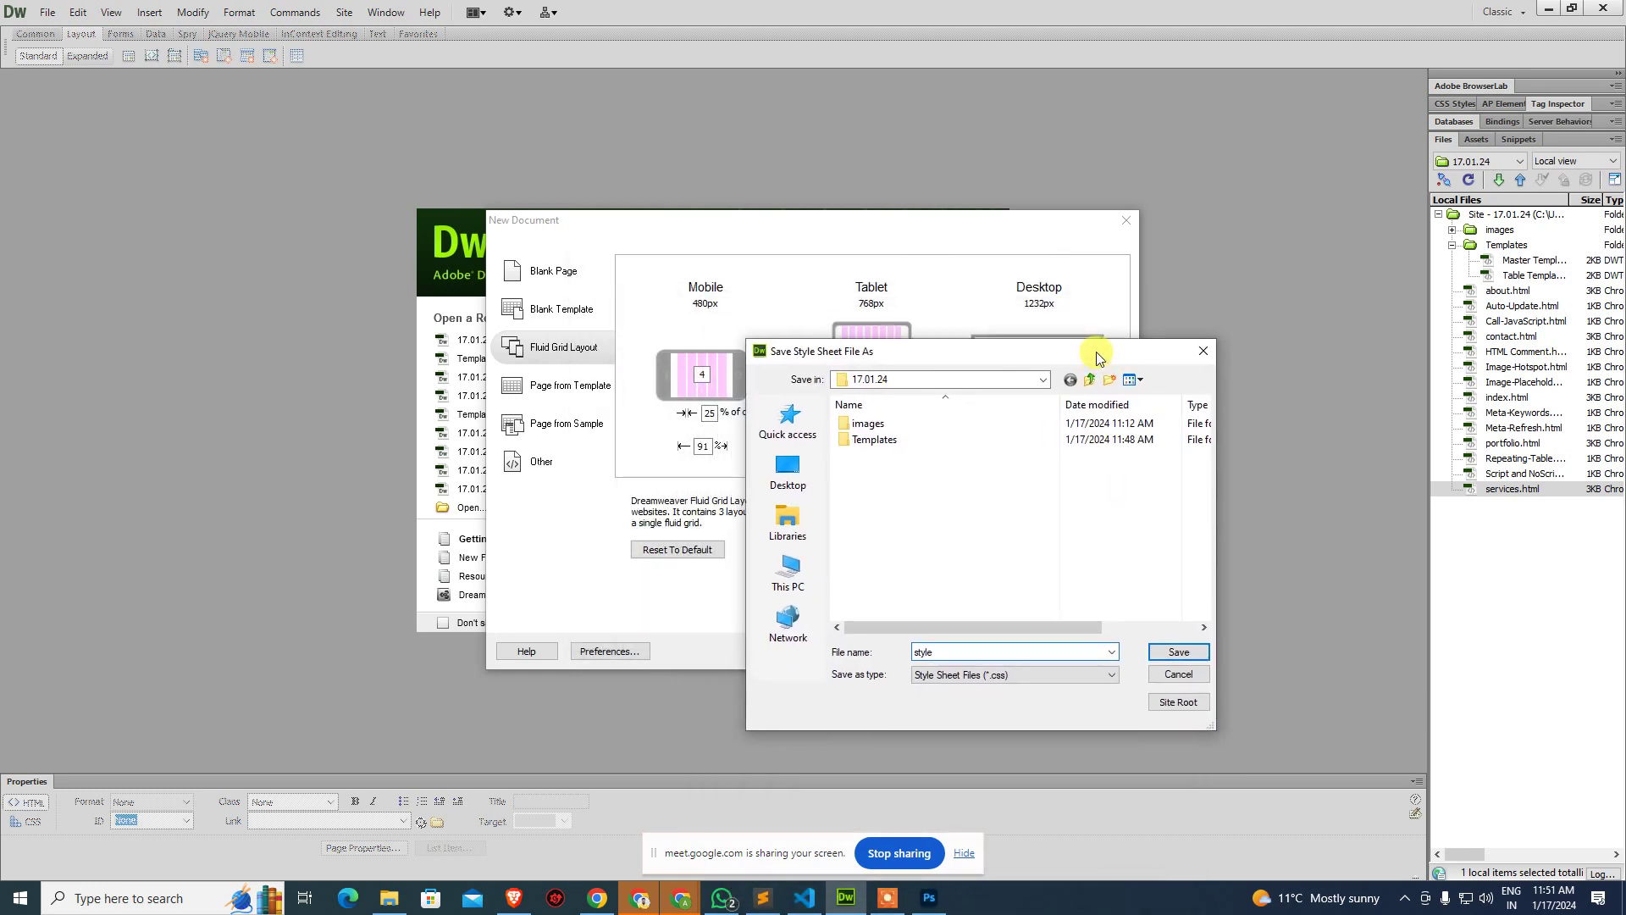
{"action": "left_click_drag", "start_coordinate": [1098, 356], "coordinate": [1080, 323]}
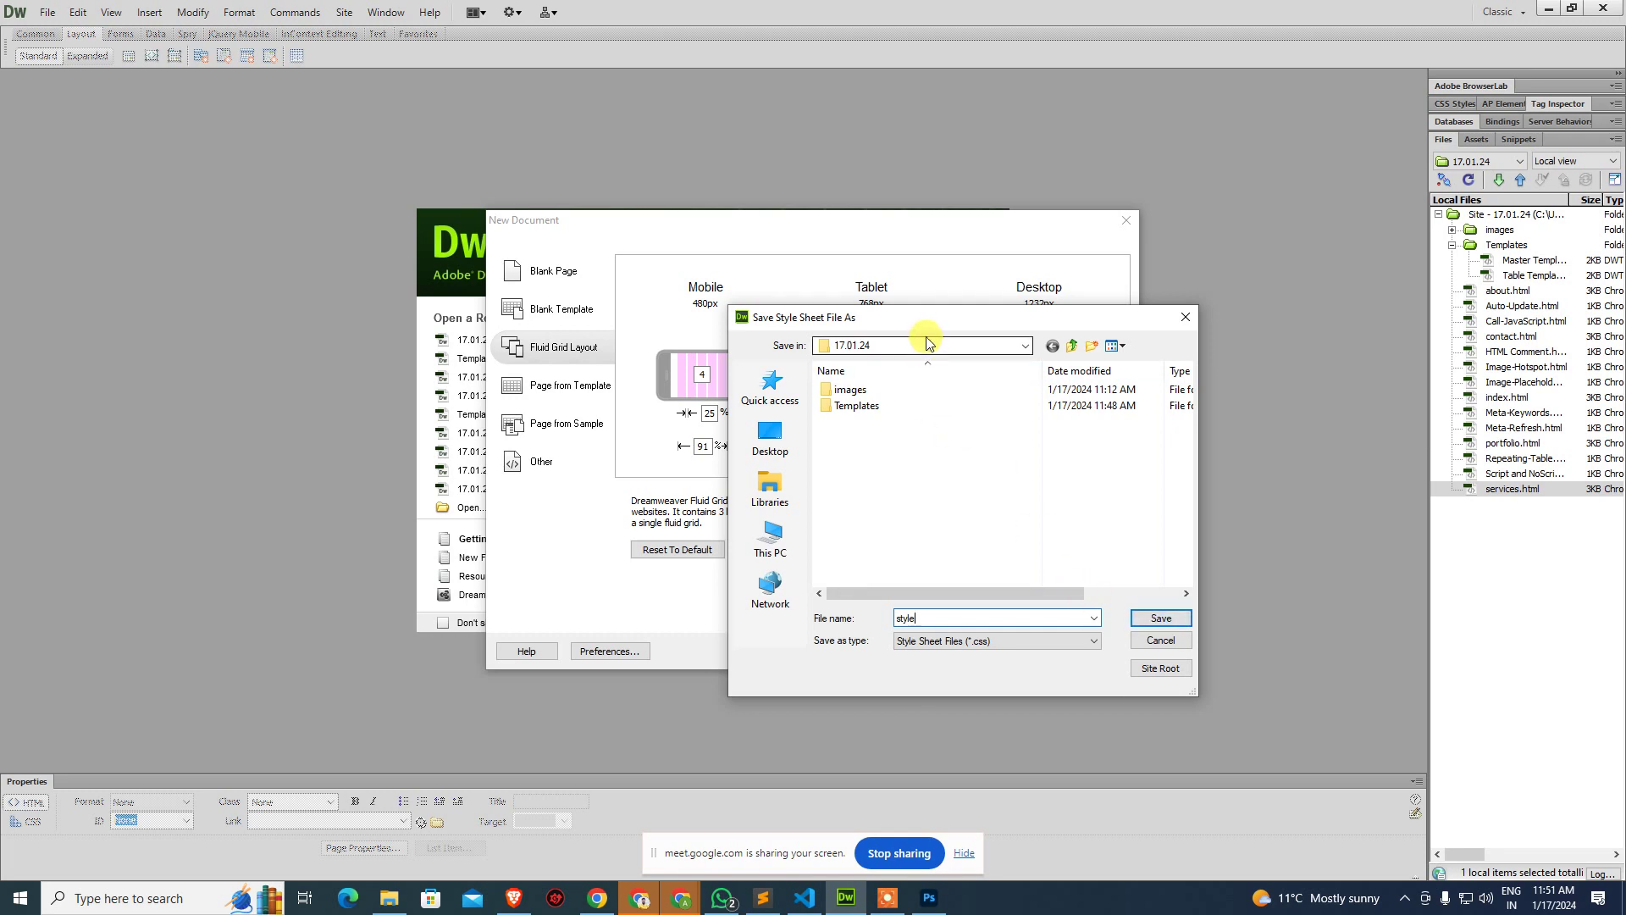
{"action": "left_click_drag", "start_coordinate": [935, 323], "coordinate": [1095, 288]}
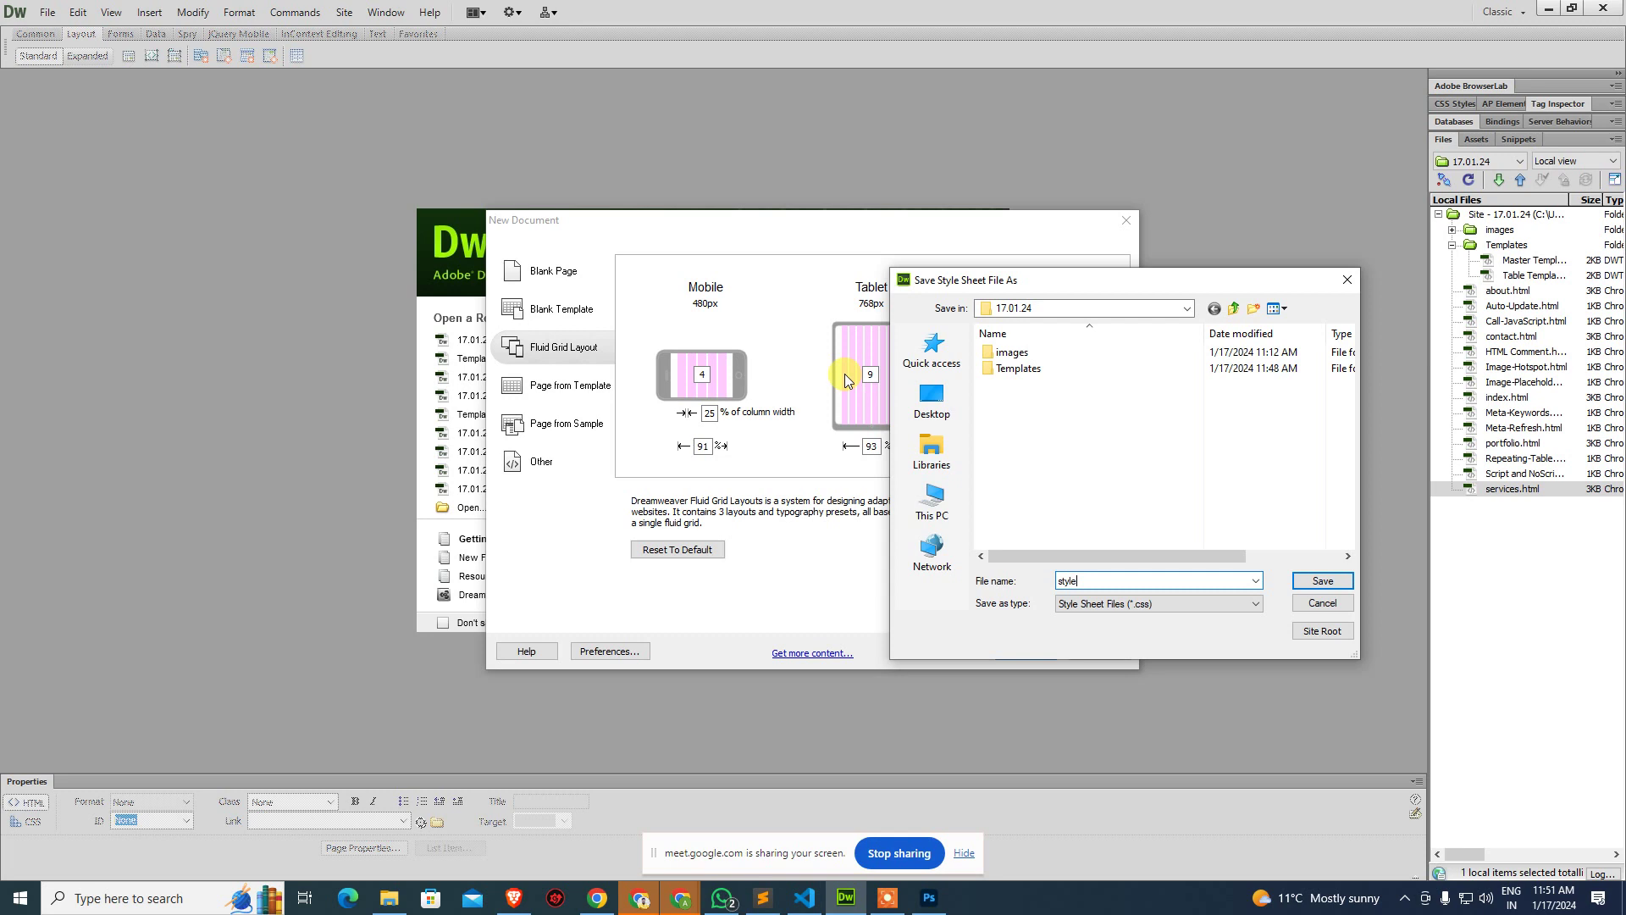
{"action": "left_click", "coordinate": [1320, 582]}
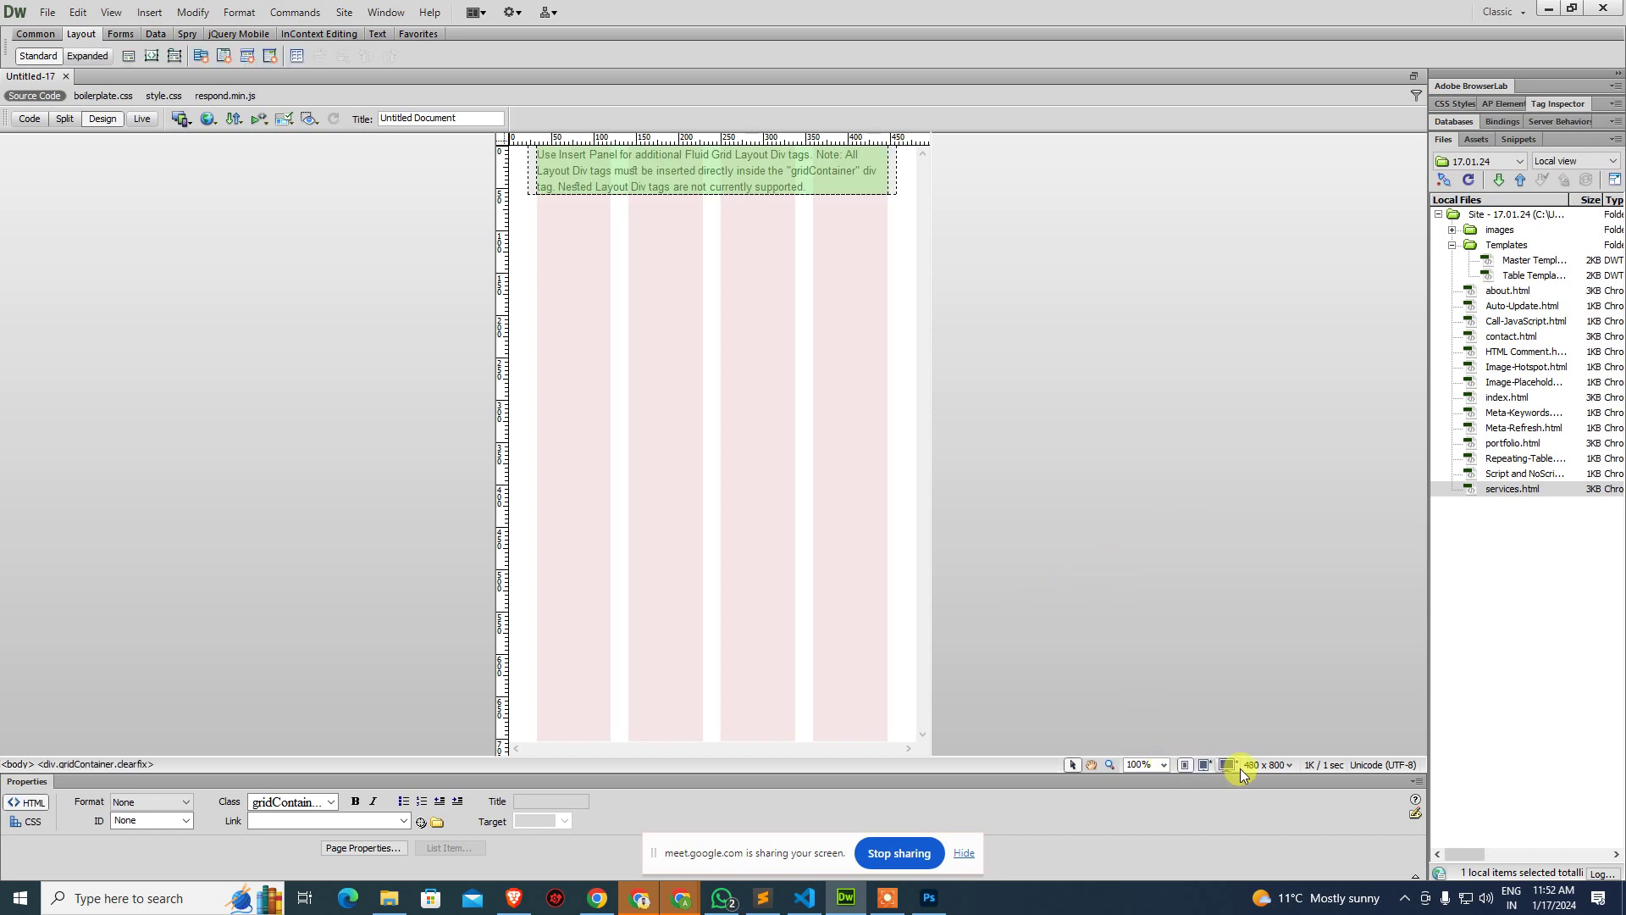
Preview the fluid grid page at tablet size and desktop size.
{"action": "left_click", "coordinate": [1202, 764]}
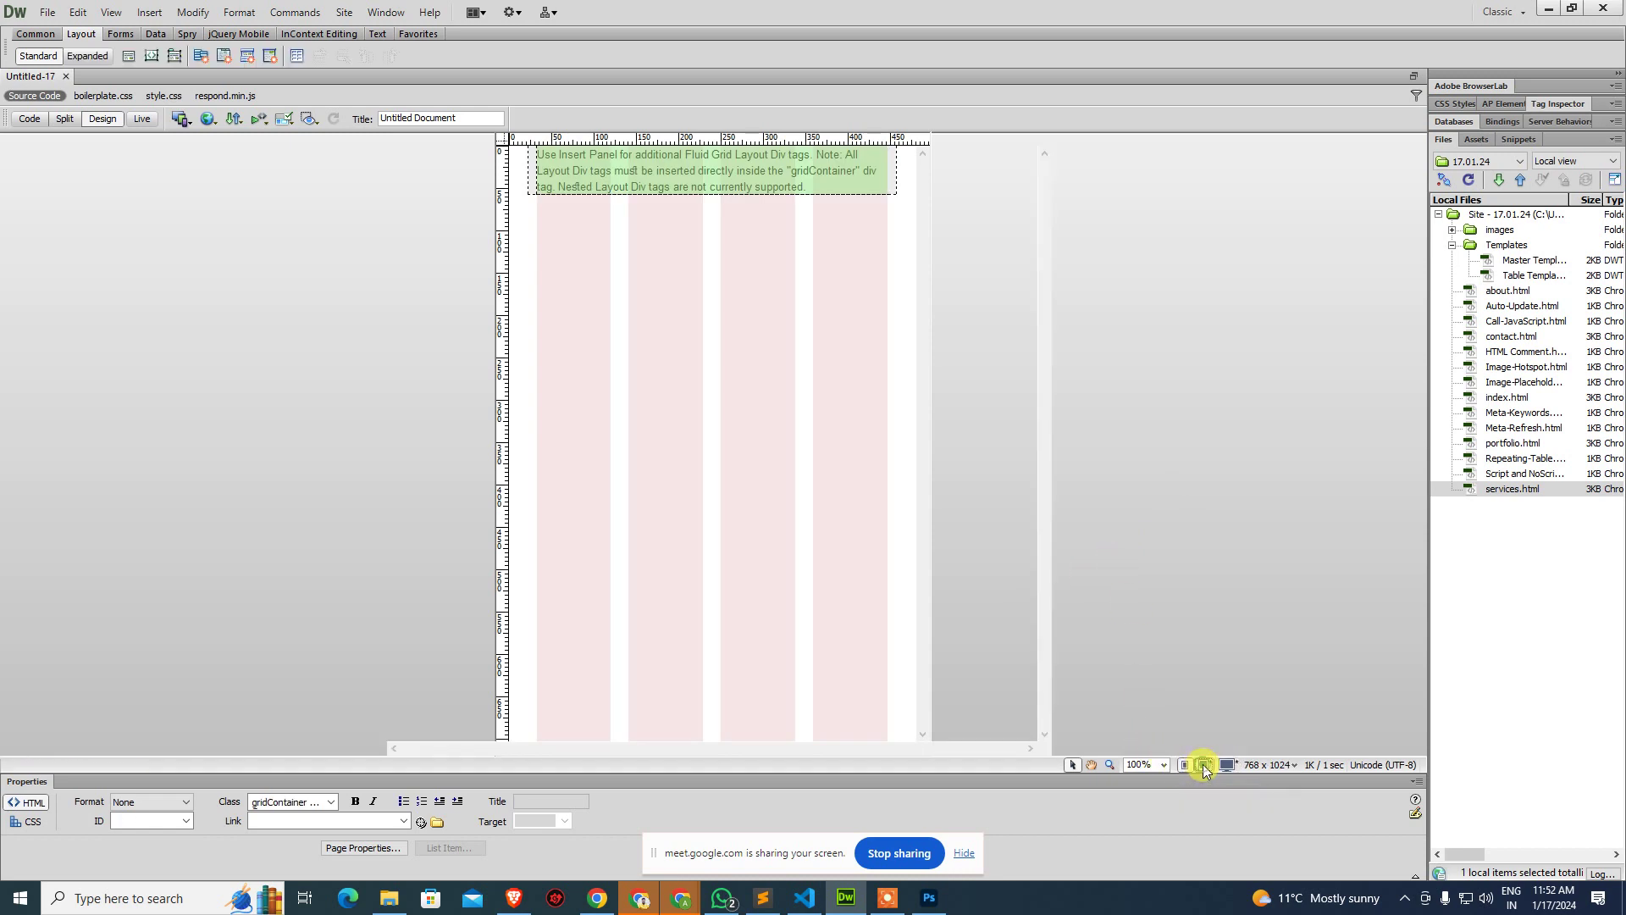
{"action": "left_click", "coordinate": [1228, 764]}
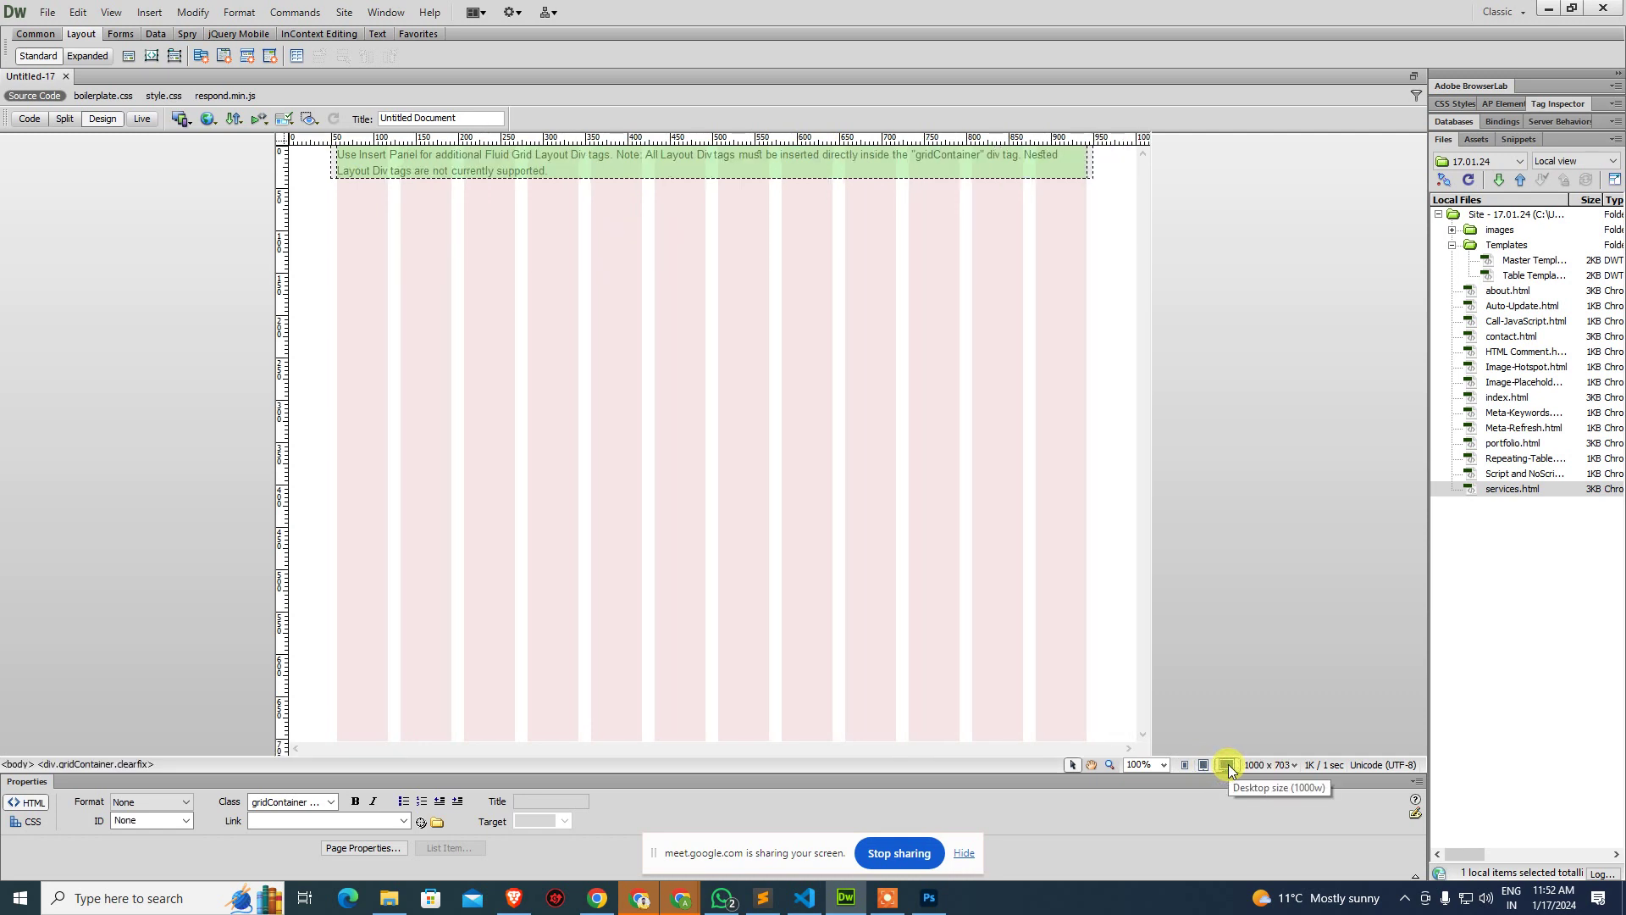
{"action": "left_click", "coordinate": [1228, 764]}
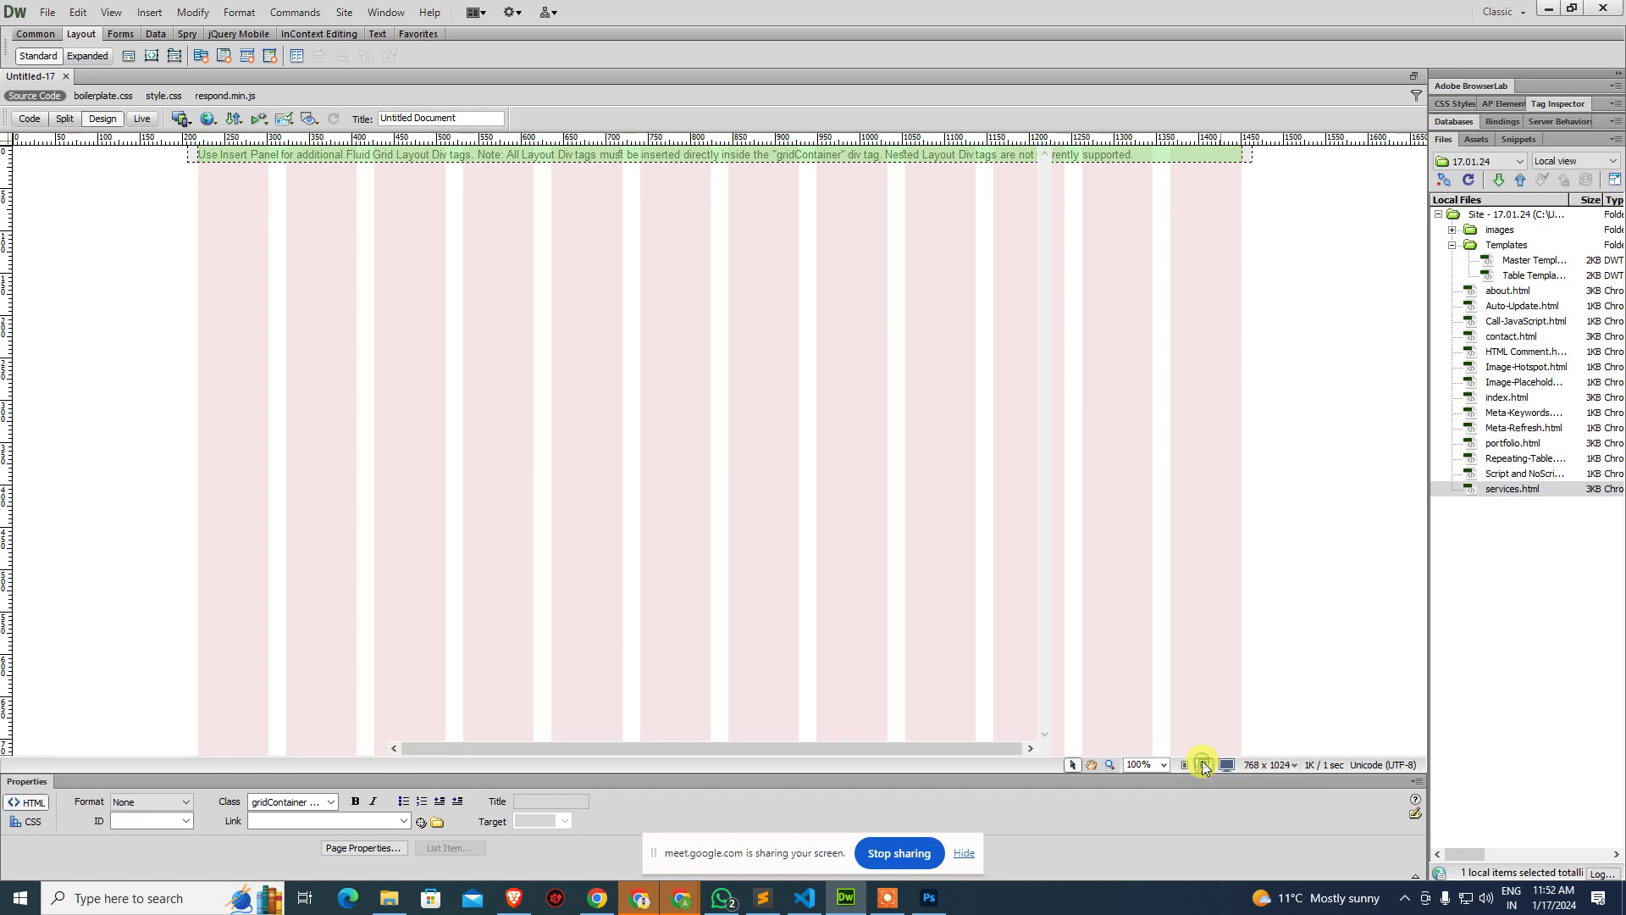
{"action": "left_click", "coordinate": [1203, 766]}
{"action": "left_click", "coordinate": [1228, 767]}
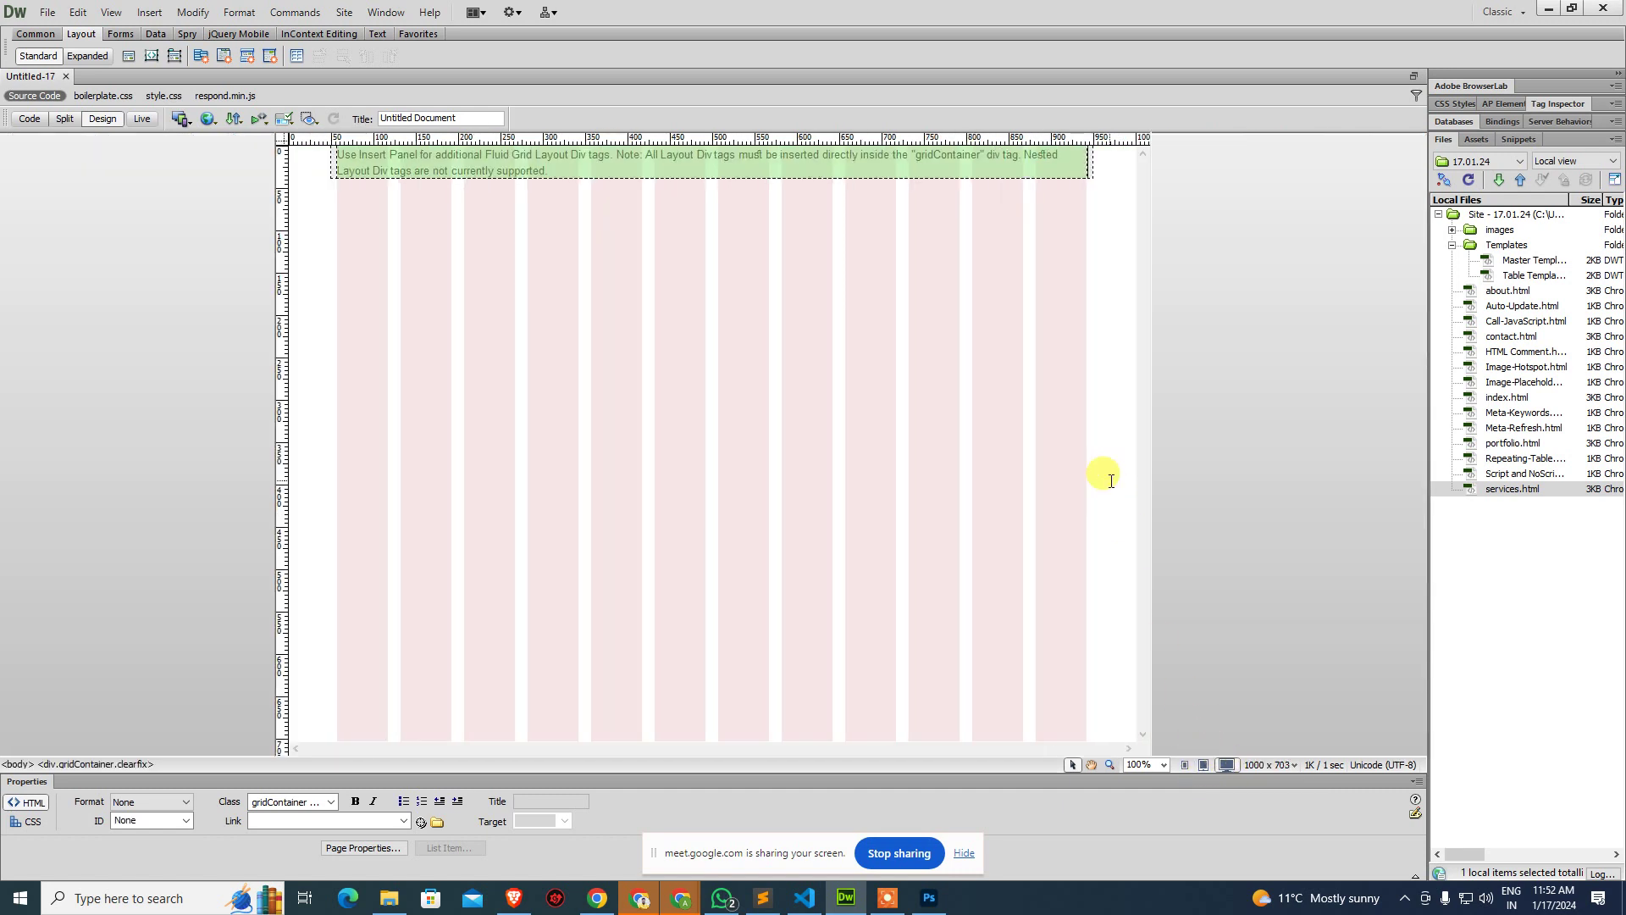
Examine the CSS rules of boilerplate.css and style.css, enlarging the rule list to show all of style.css.
{"action": "left_click", "coordinate": [1438, 214]}
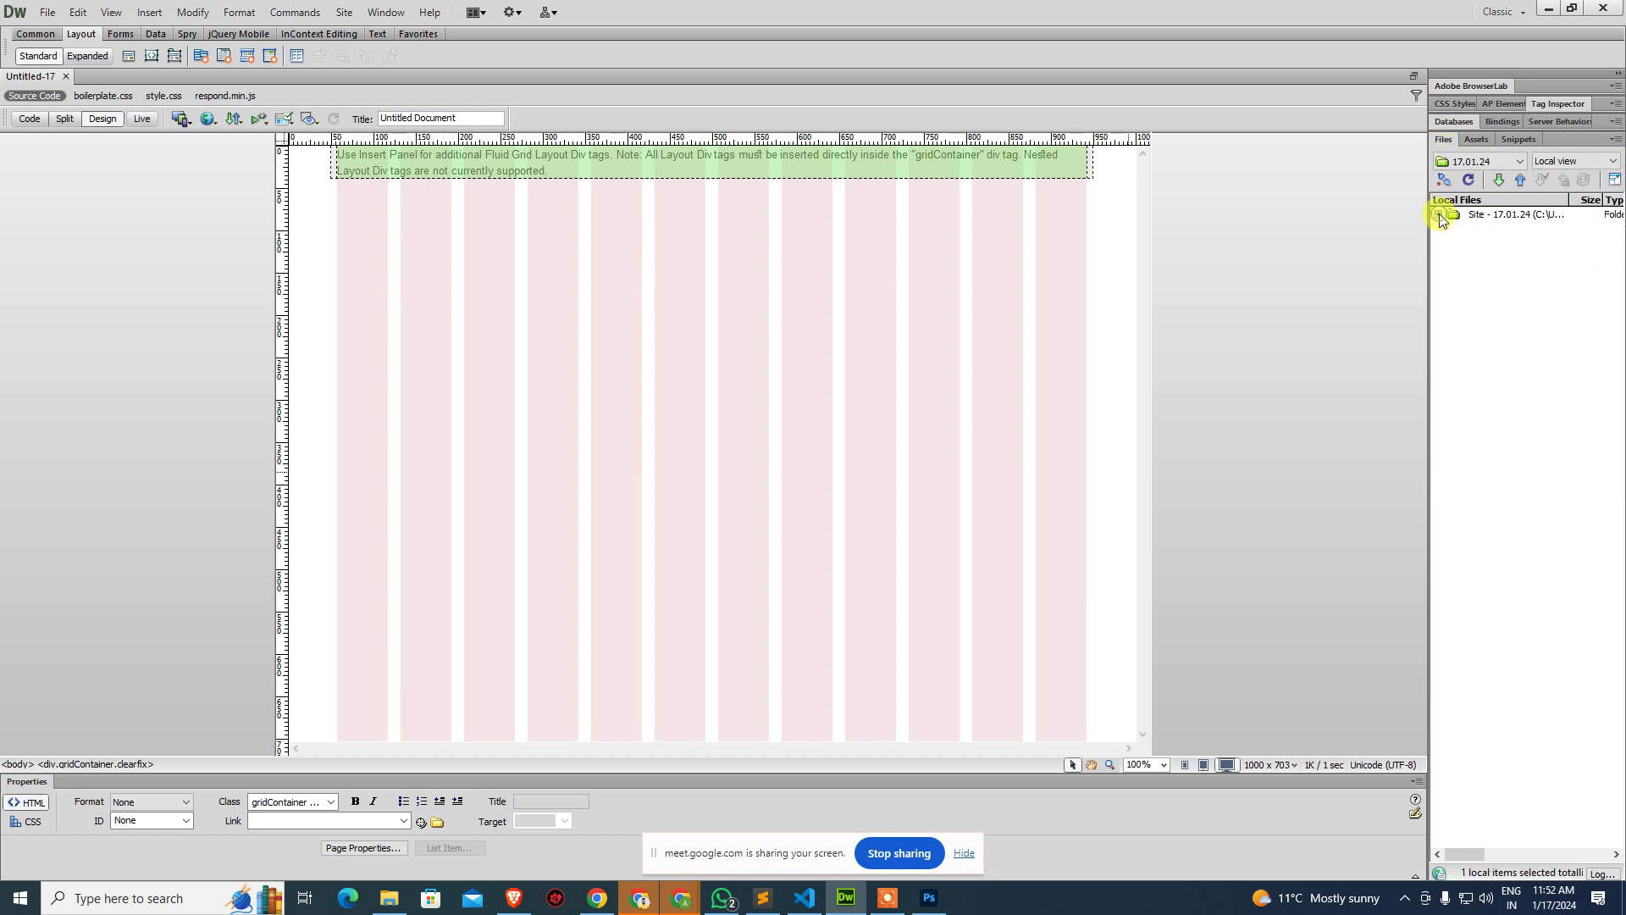
{"action": "left_click", "coordinate": [1454, 105]}
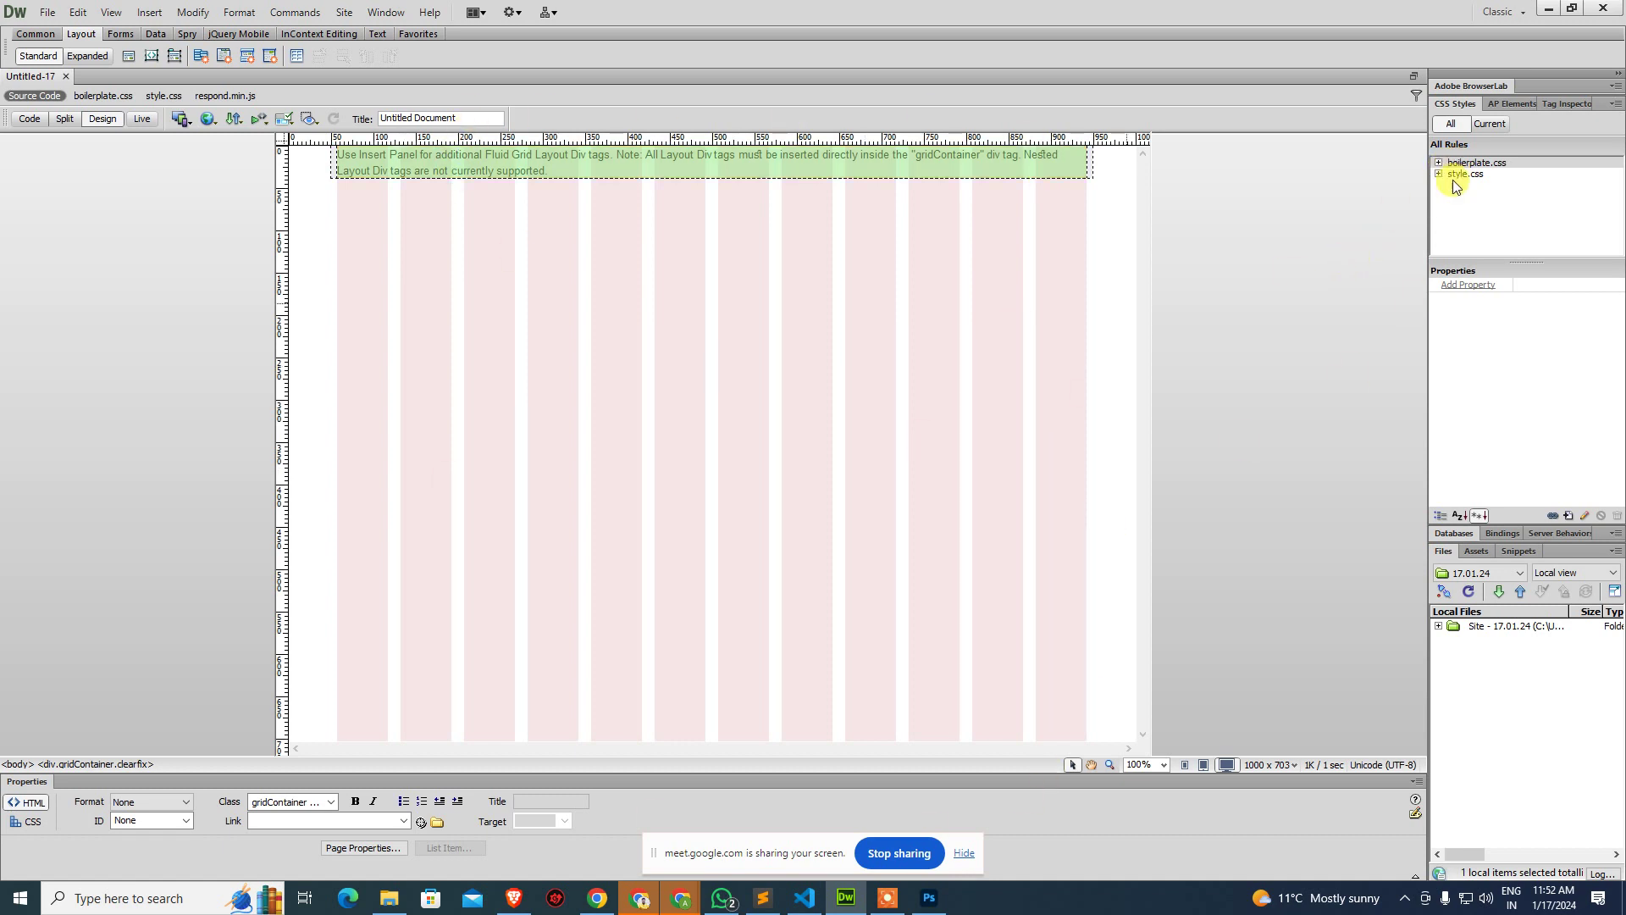
{"action": "left_click", "coordinate": [1439, 163]}
{"action": "scroll", "coordinate": [1473, 208], "scroll_direction": "down", "scroll_amount": 3}
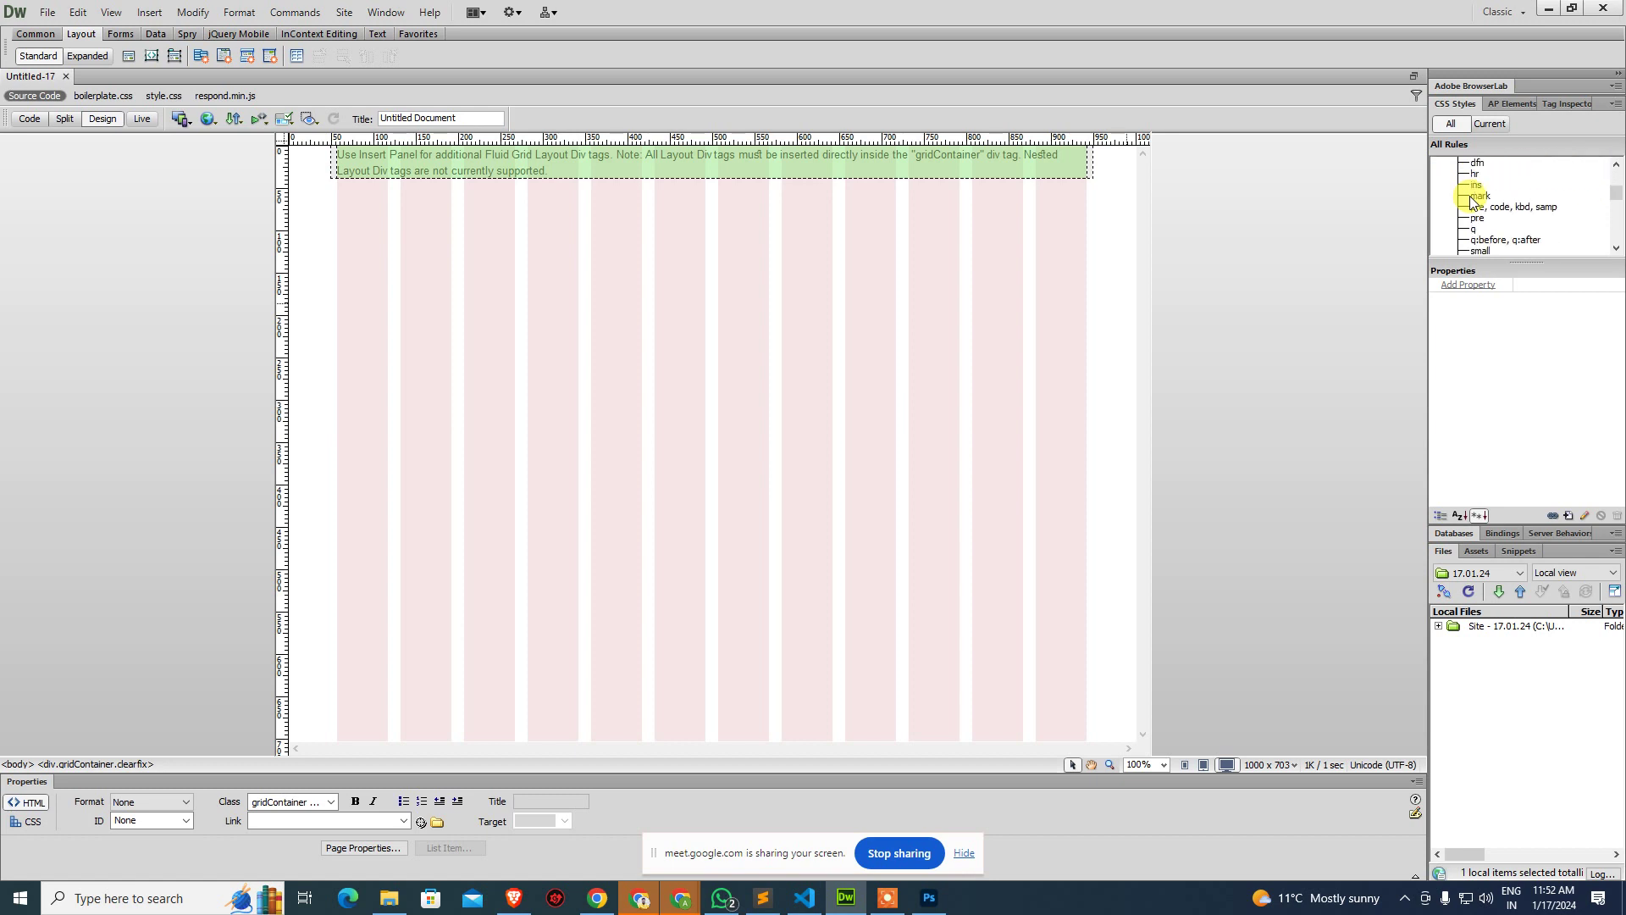
{"action": "scroll", "coordinate": [1465, 204], "scroll_direction": "up", "scroll_amount": 3}
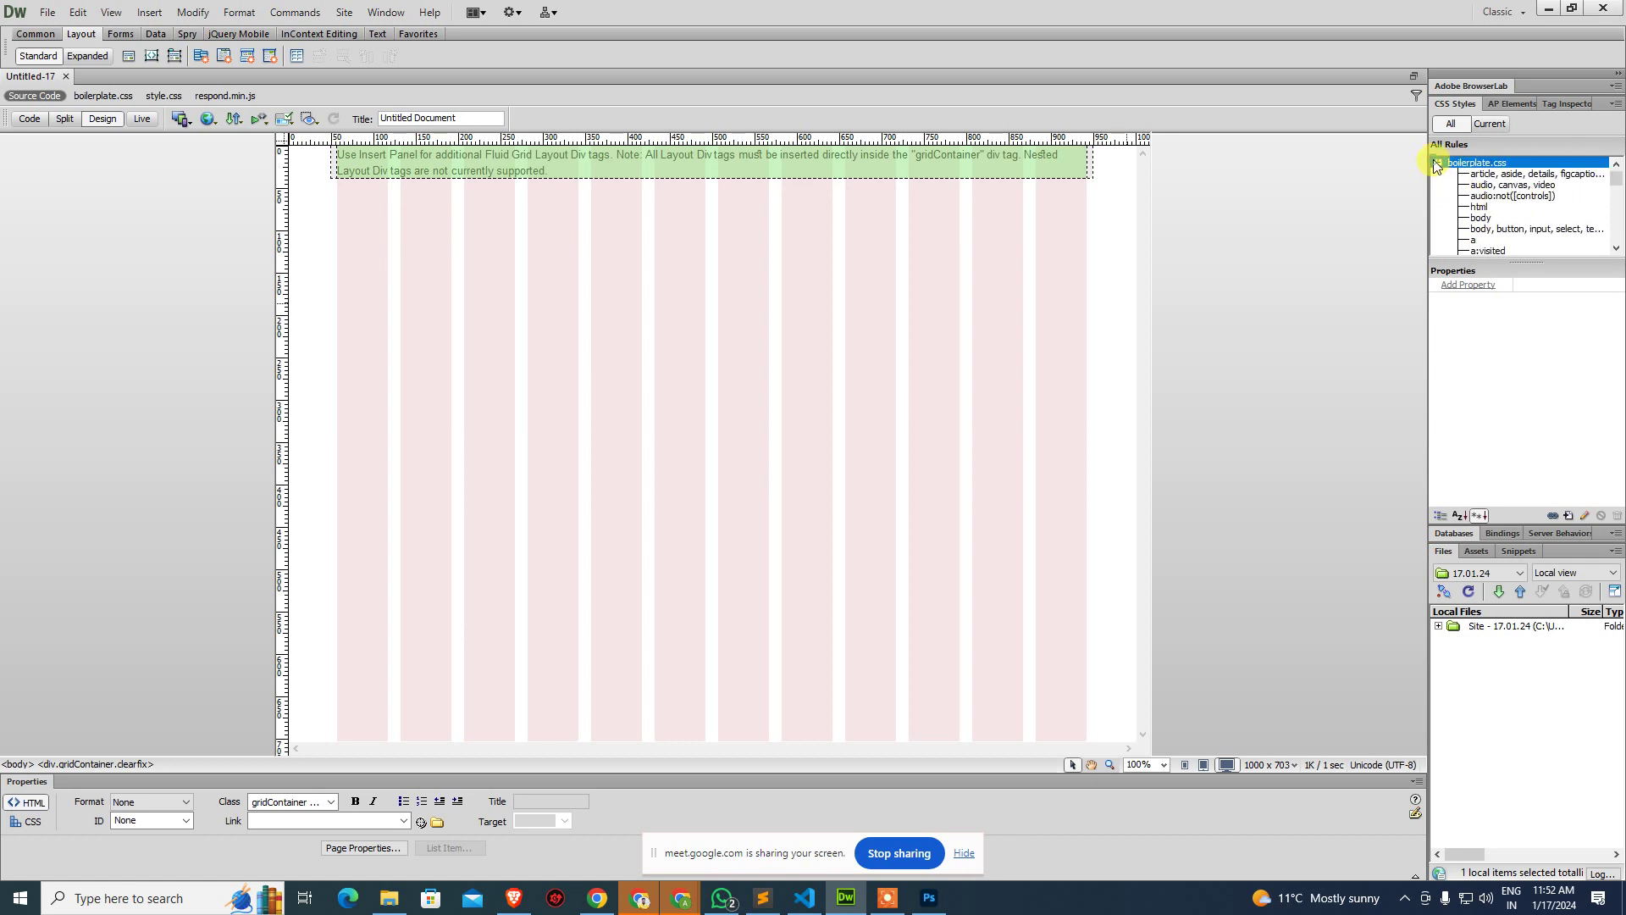
{"action": "left_click", "coordinate": [1437, 163]}
{"action": "left_click", "coordinate": [1437, 175]}
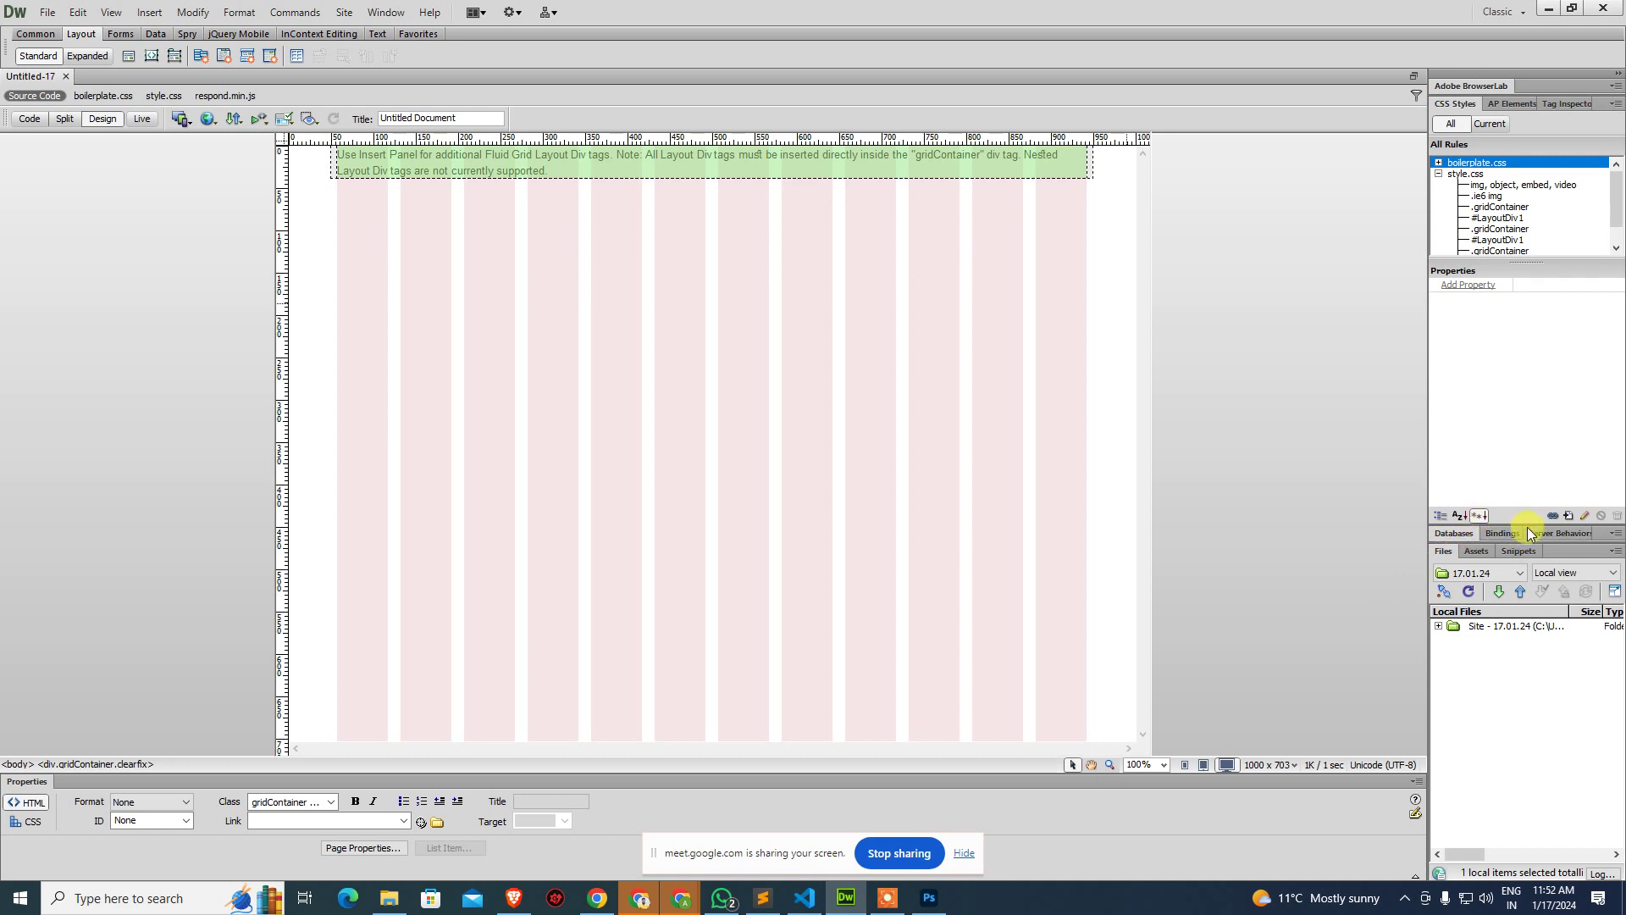
{"action": "left_click_drag", "start_coordinate": [1526, 525], "coordinate": [1522, 677]}
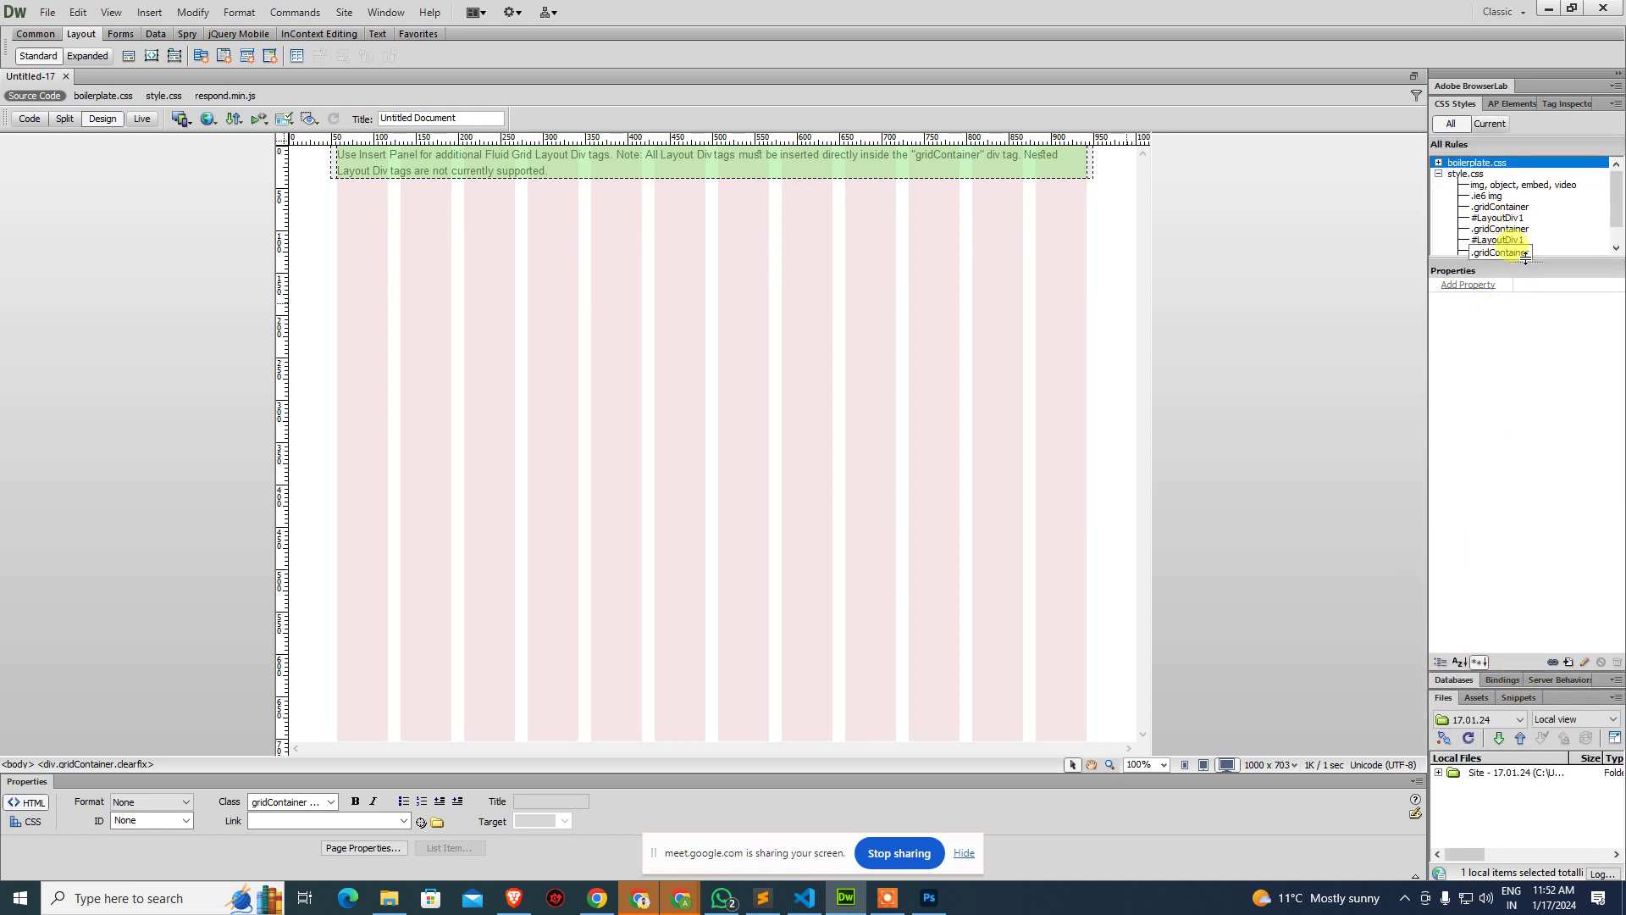
{"action": "left_click_drag", "start_coordinate": [1525, 265], "coordinate": [1520, 406]}
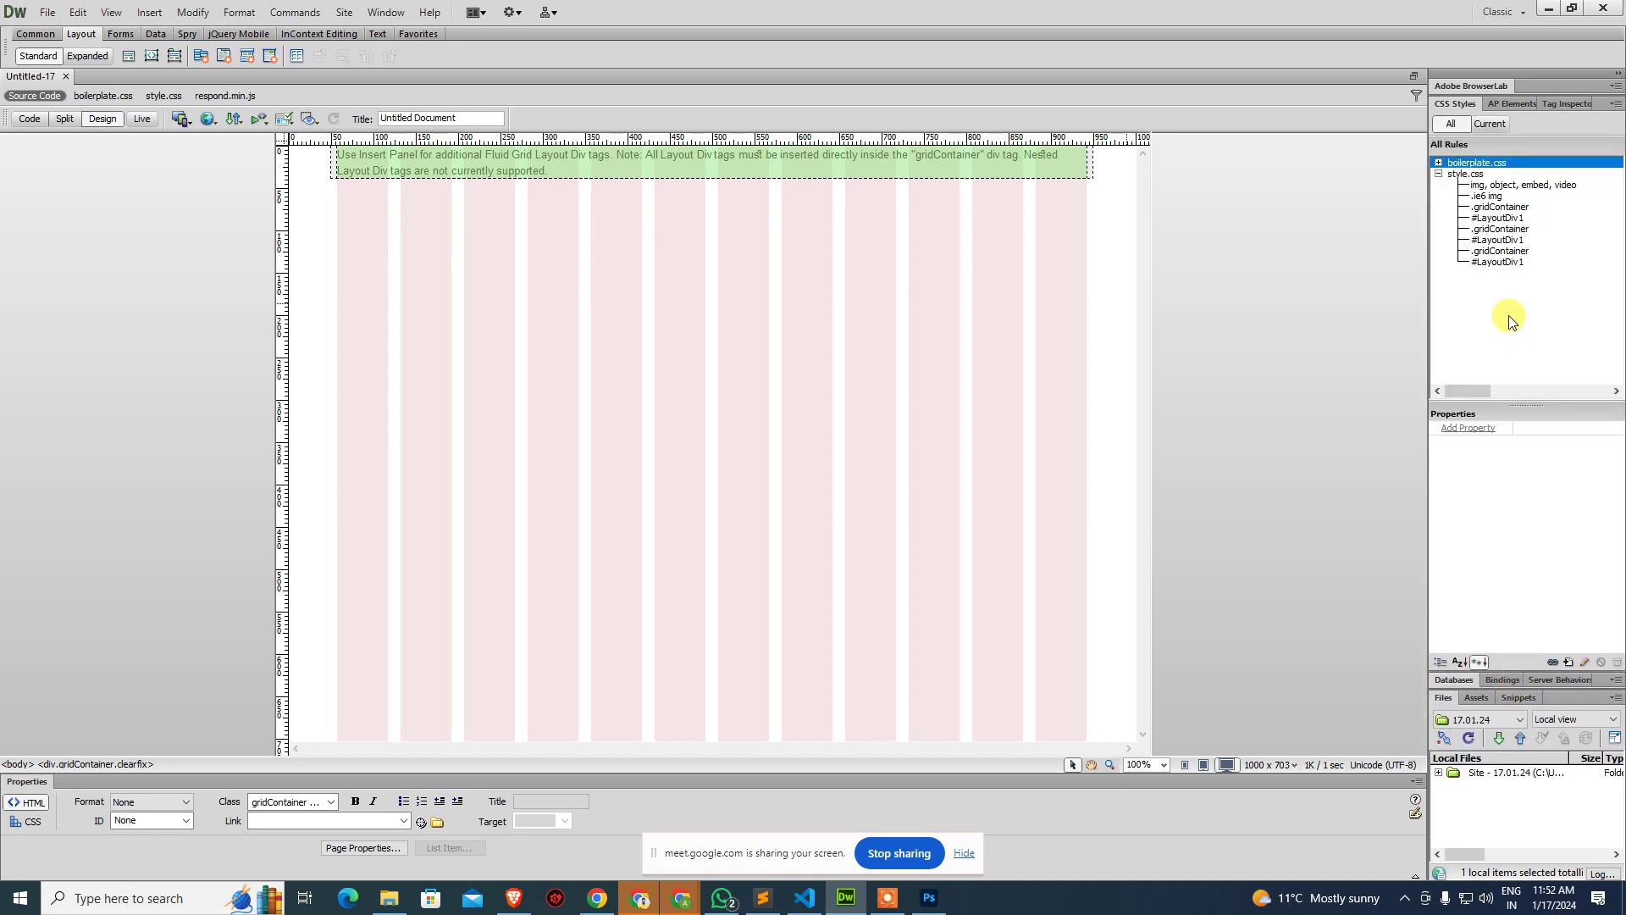
Compare the properties of the repeated .gridContainer and #LayoutDiv1 rules in style.css and inspect the matching layout div on the page.
{"action": "left_click", "coordinate": [1500, 217]}
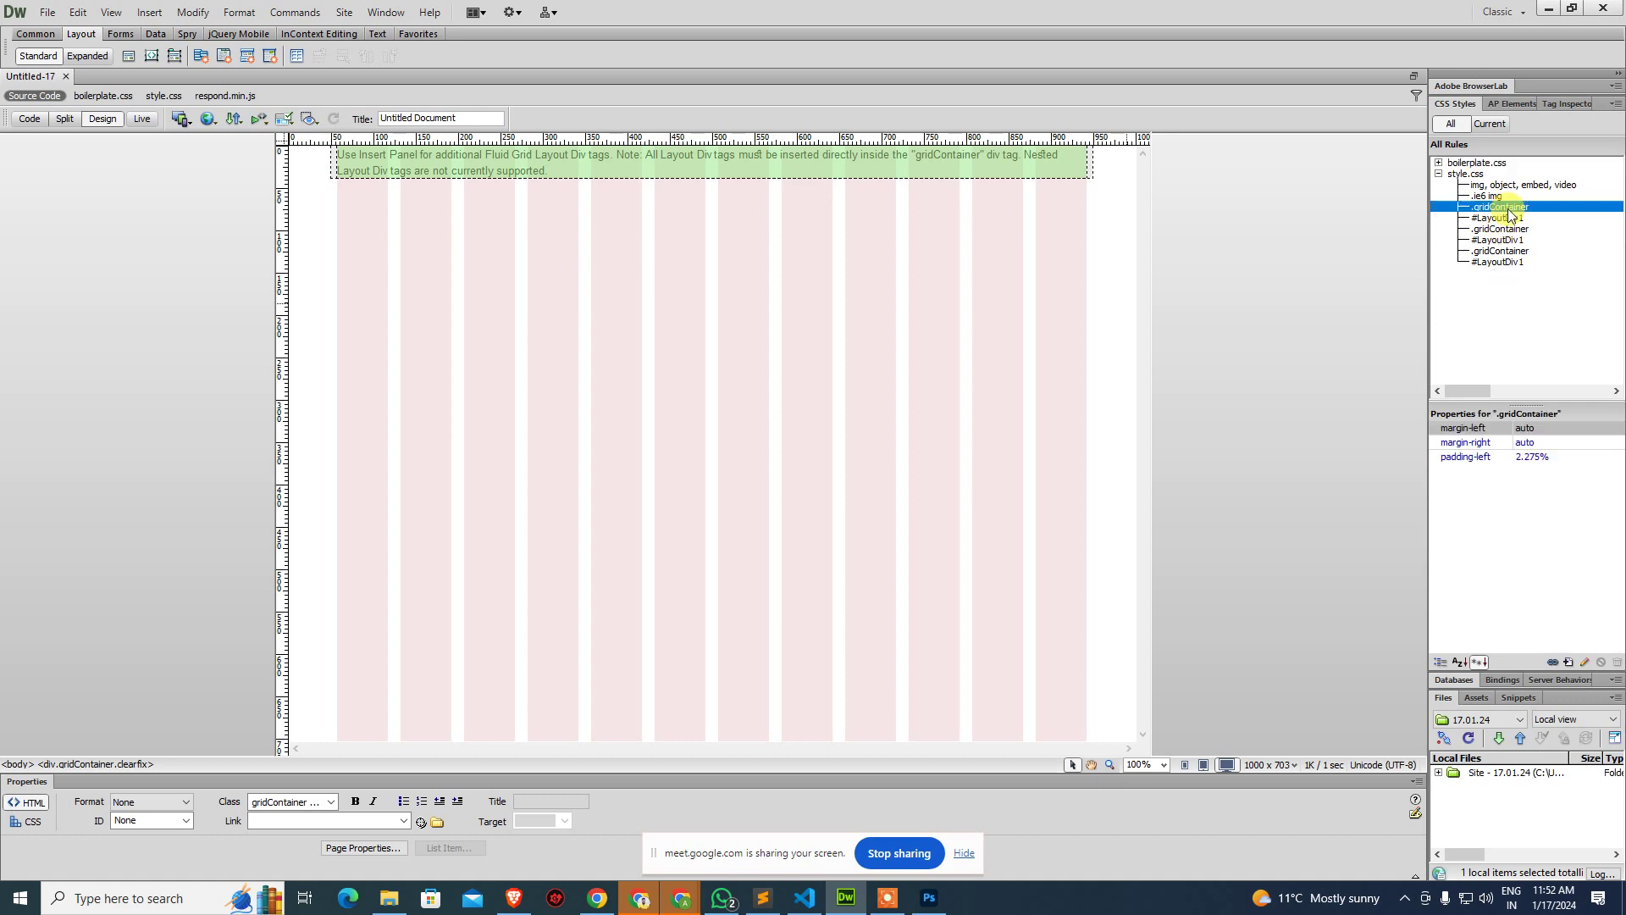
{"action": "left_click", "coordinate": [1508, 231]}
{"action": "left_click", "coordinate": [1500, 251]}
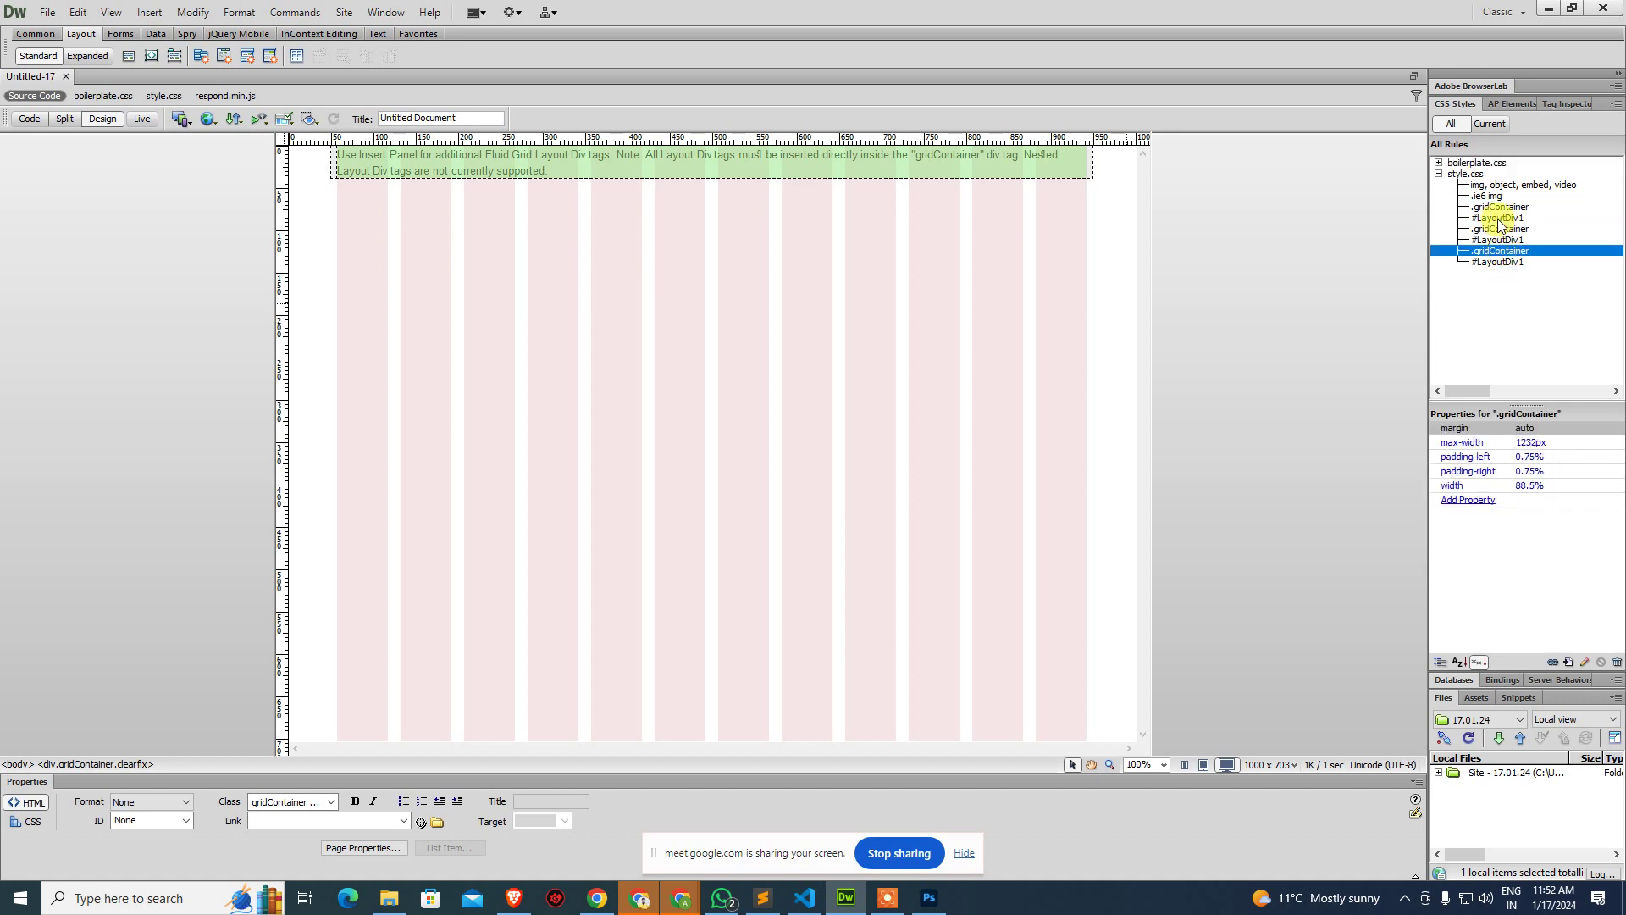
{"action": "left_click", "coordinate": [1500, 218]}
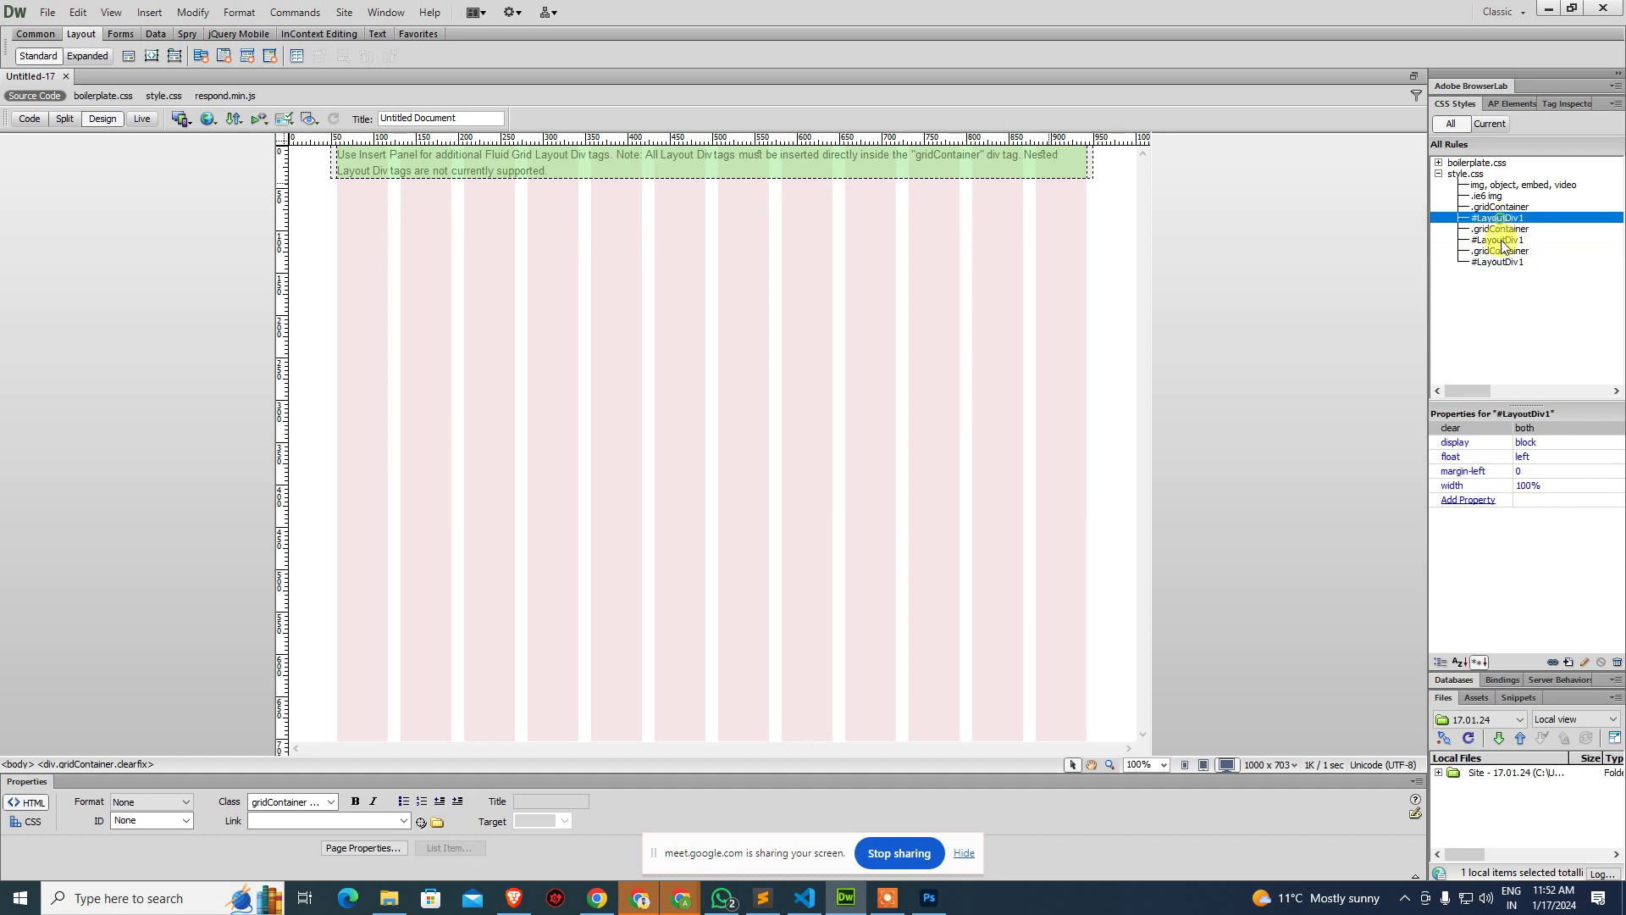
{"action": "left_click", "coordinate": [1501, 241]}
{"action": "left_click", "coordinate": [1501, 262]}
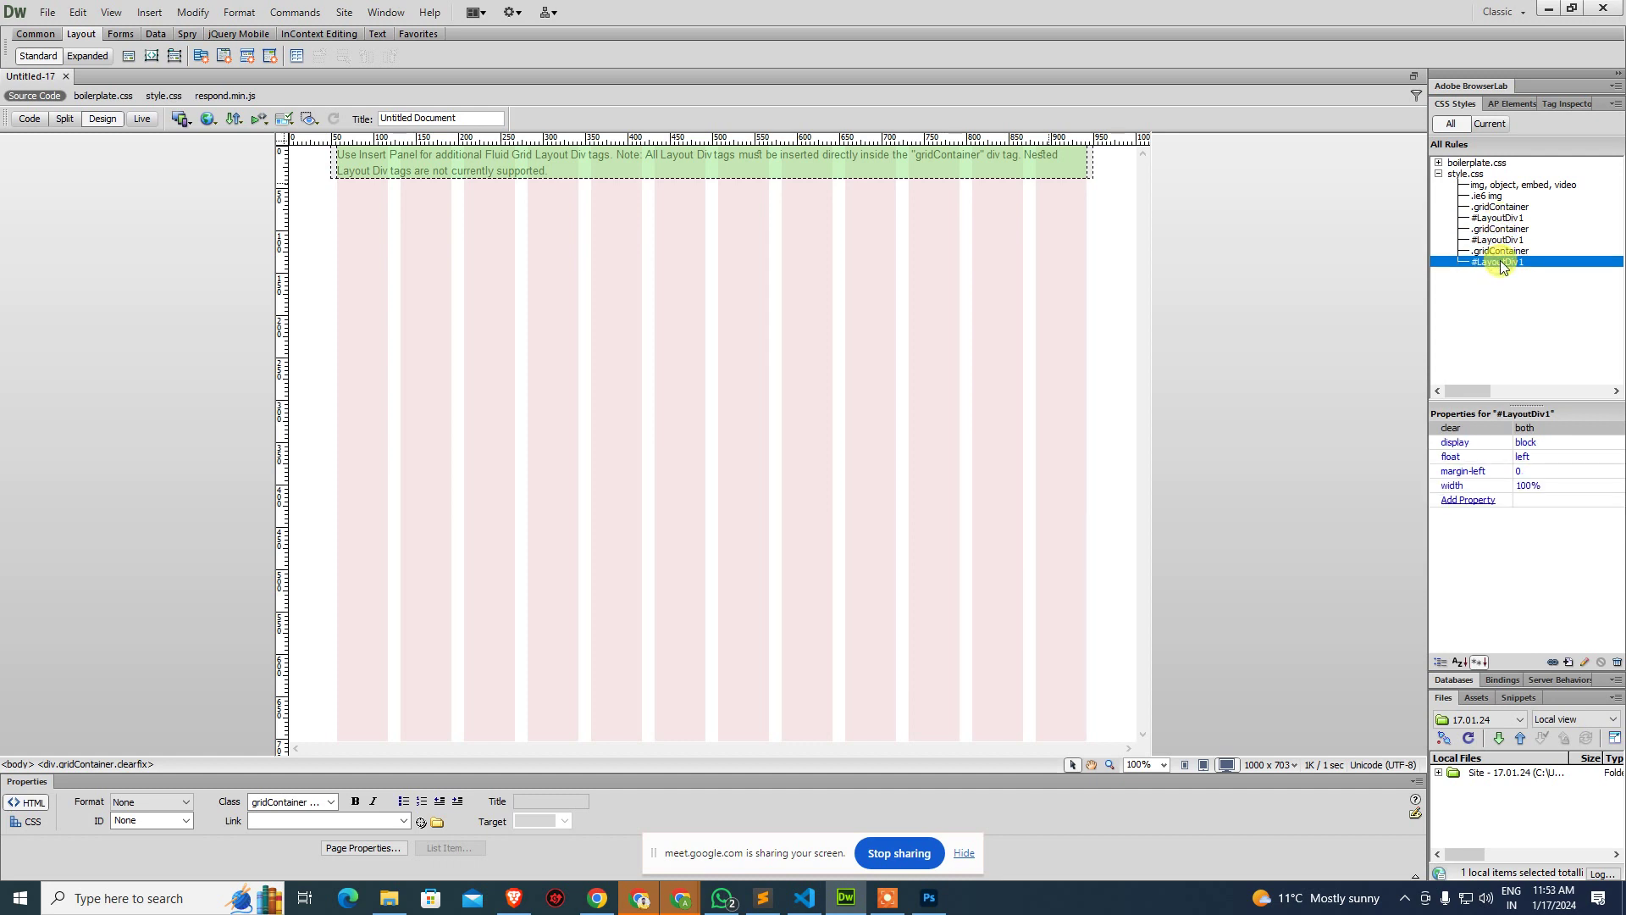
{"action": "left_click", "coordinate": [1495, 219]}
{"action": "left_click", "coordinate": [1499, 240]}
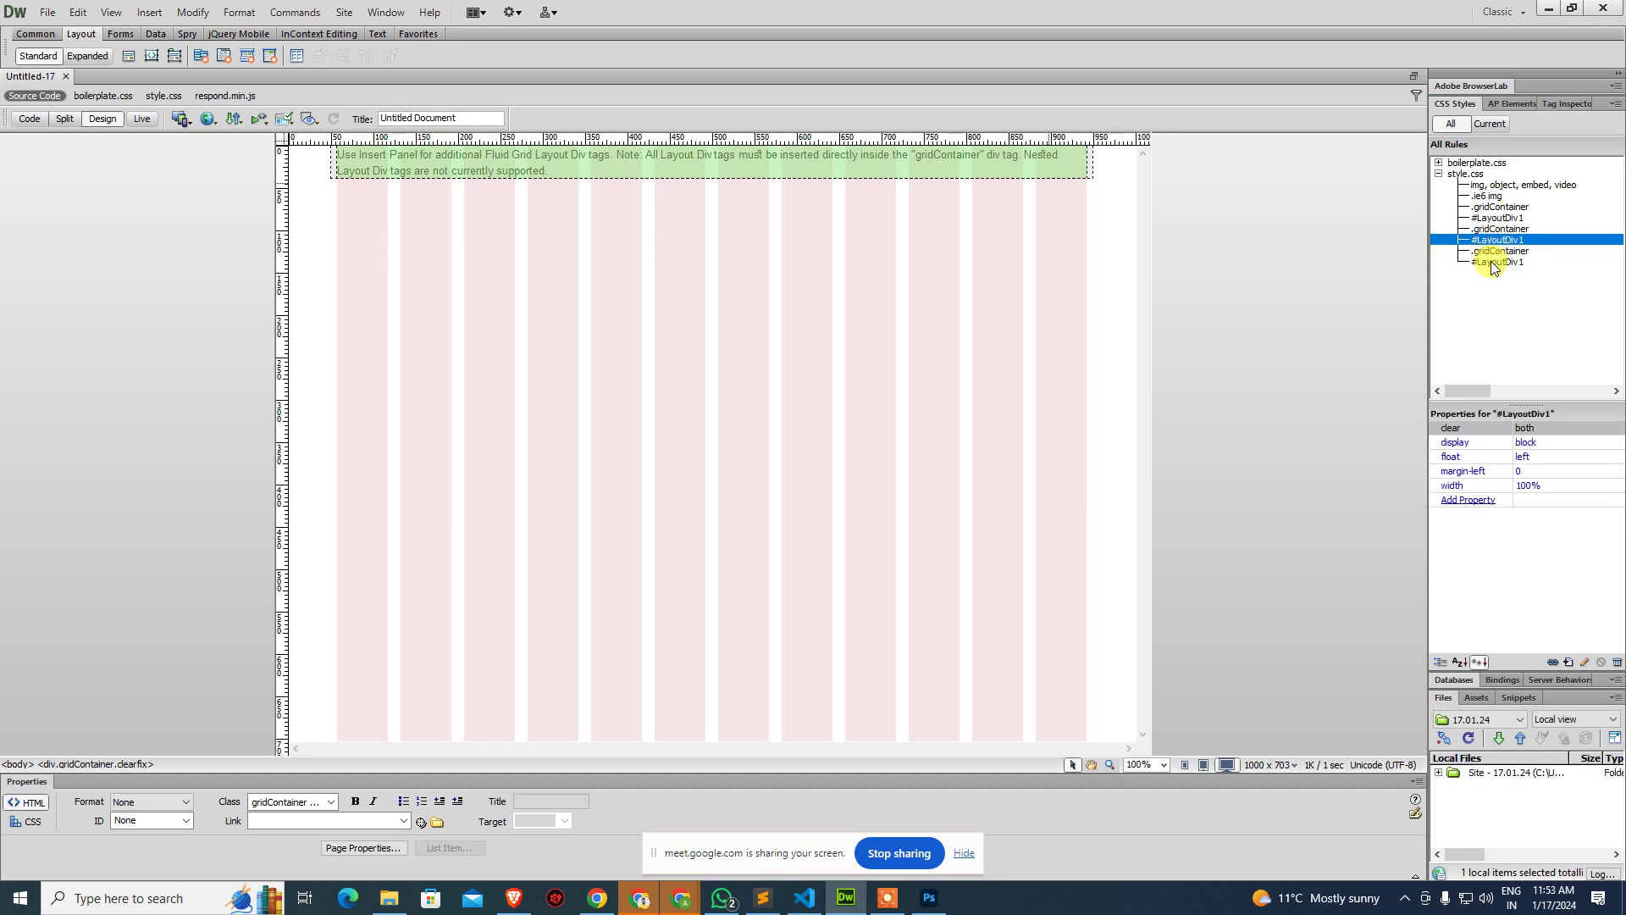
{"action": "left_click", "coordinate": [1497, 262]}
{"action": "left_click", "coordinate": [1495, 208]}
{"action": "left_click", "coordinate": [1492, 230]}
{"action": "left_click", "coordinate": [1496, 250]}
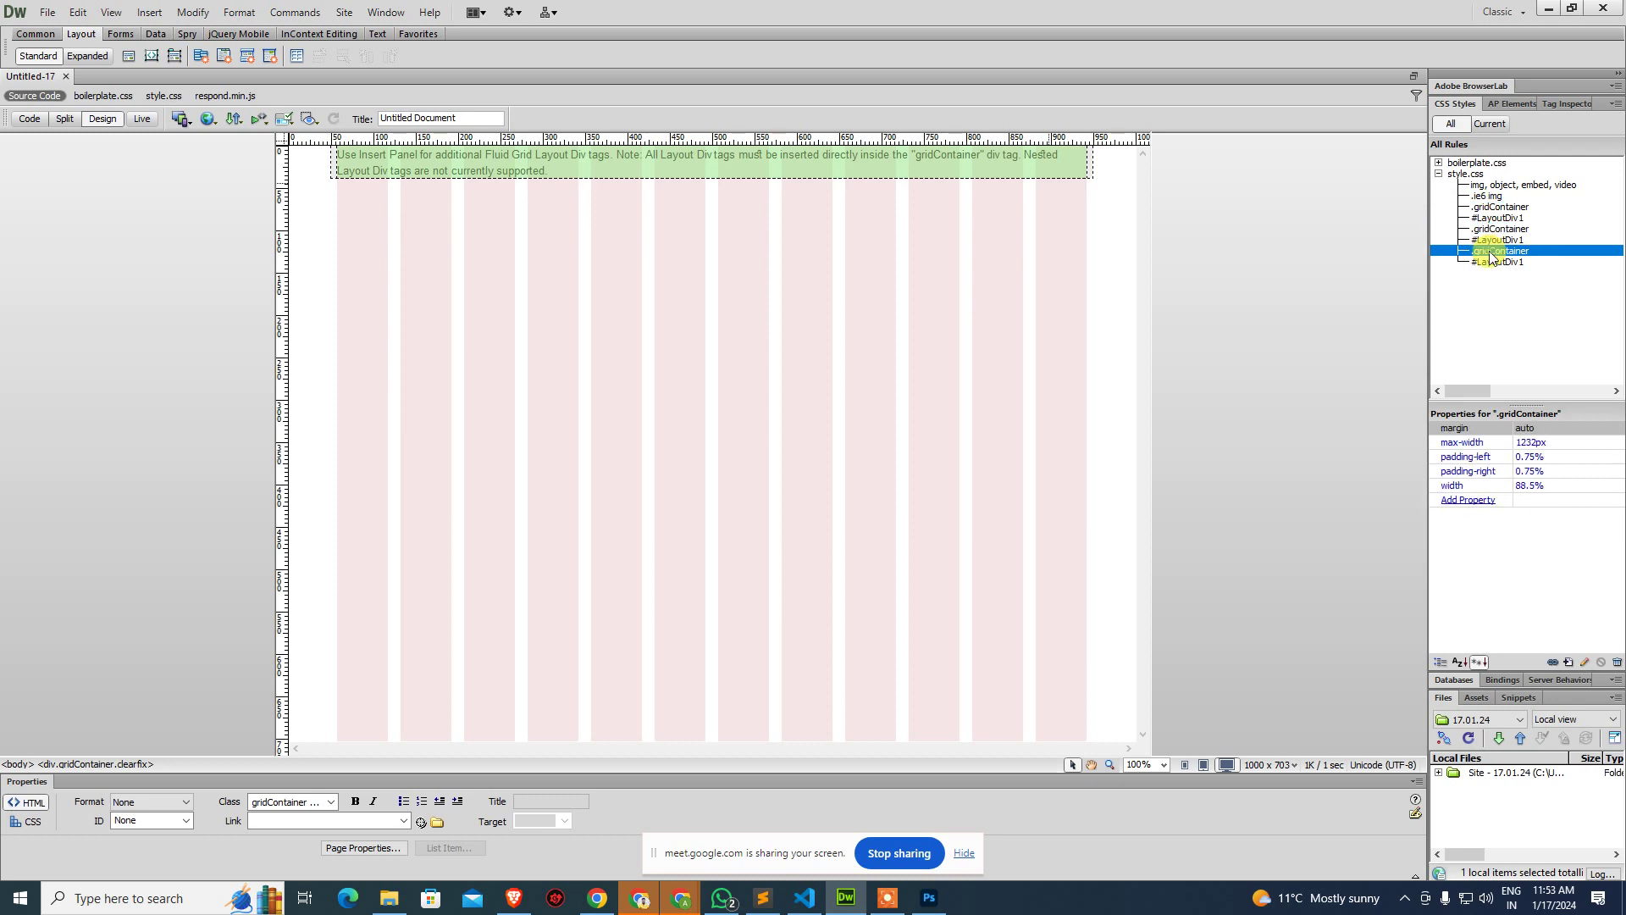
{"action": "left_click", "coordinate": [594, 162]}
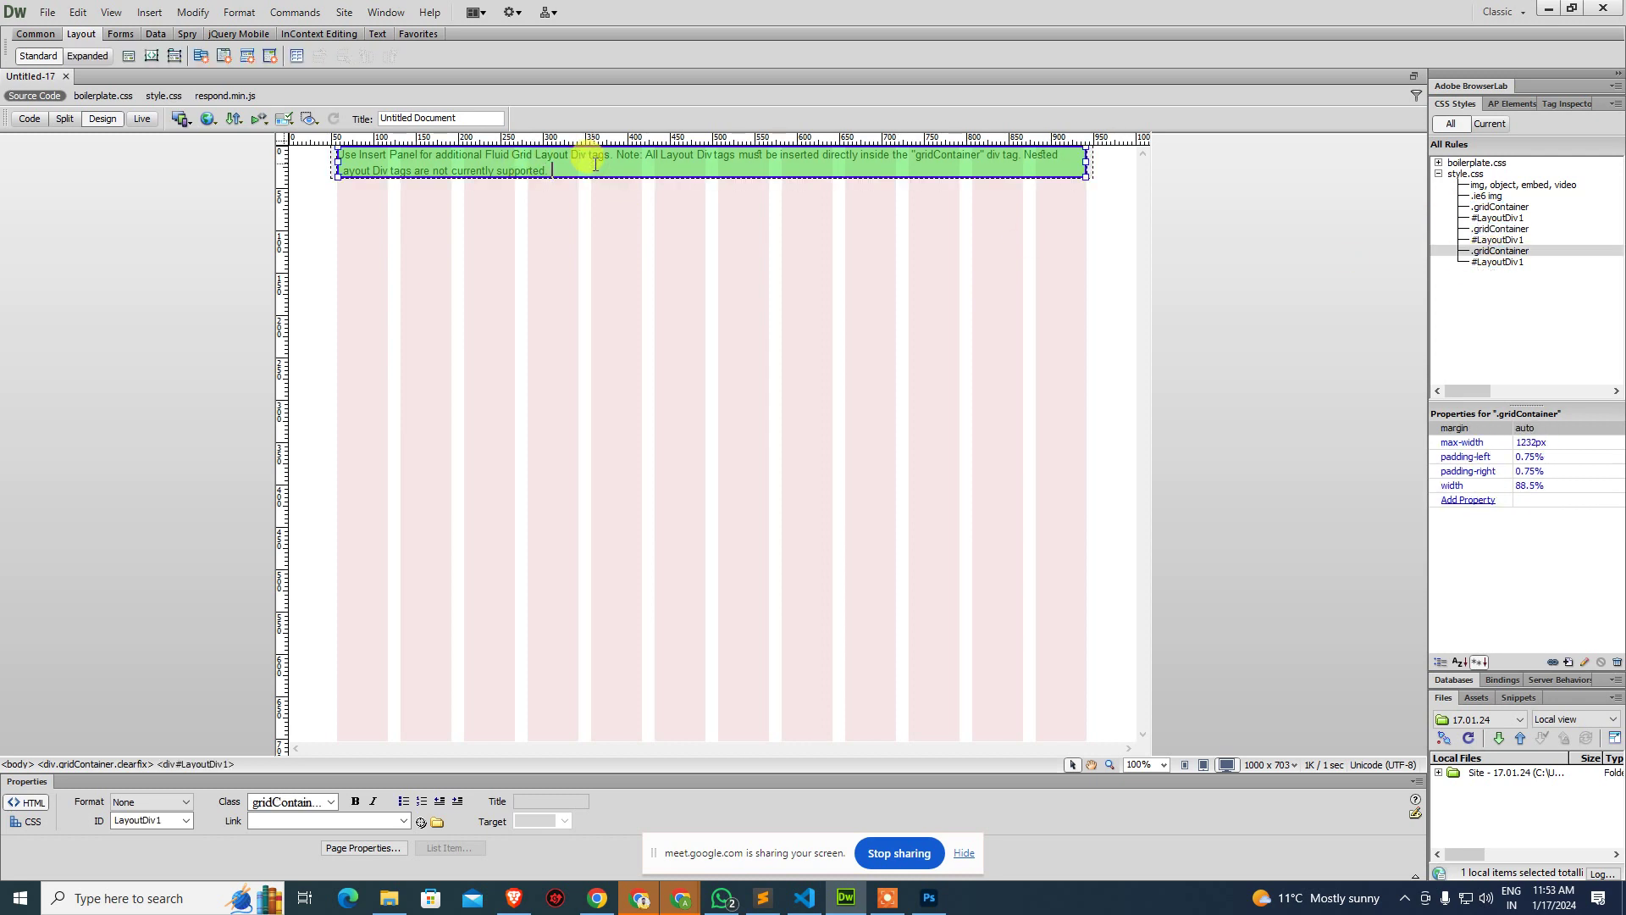
{"action": "left_click", "coordinate": [594, 163]}
Switch to Photoshop, close bpcl.jpg and open creativestudio-minimal.psd.
{"action": "left_click", "coordinate": [929, 896]}
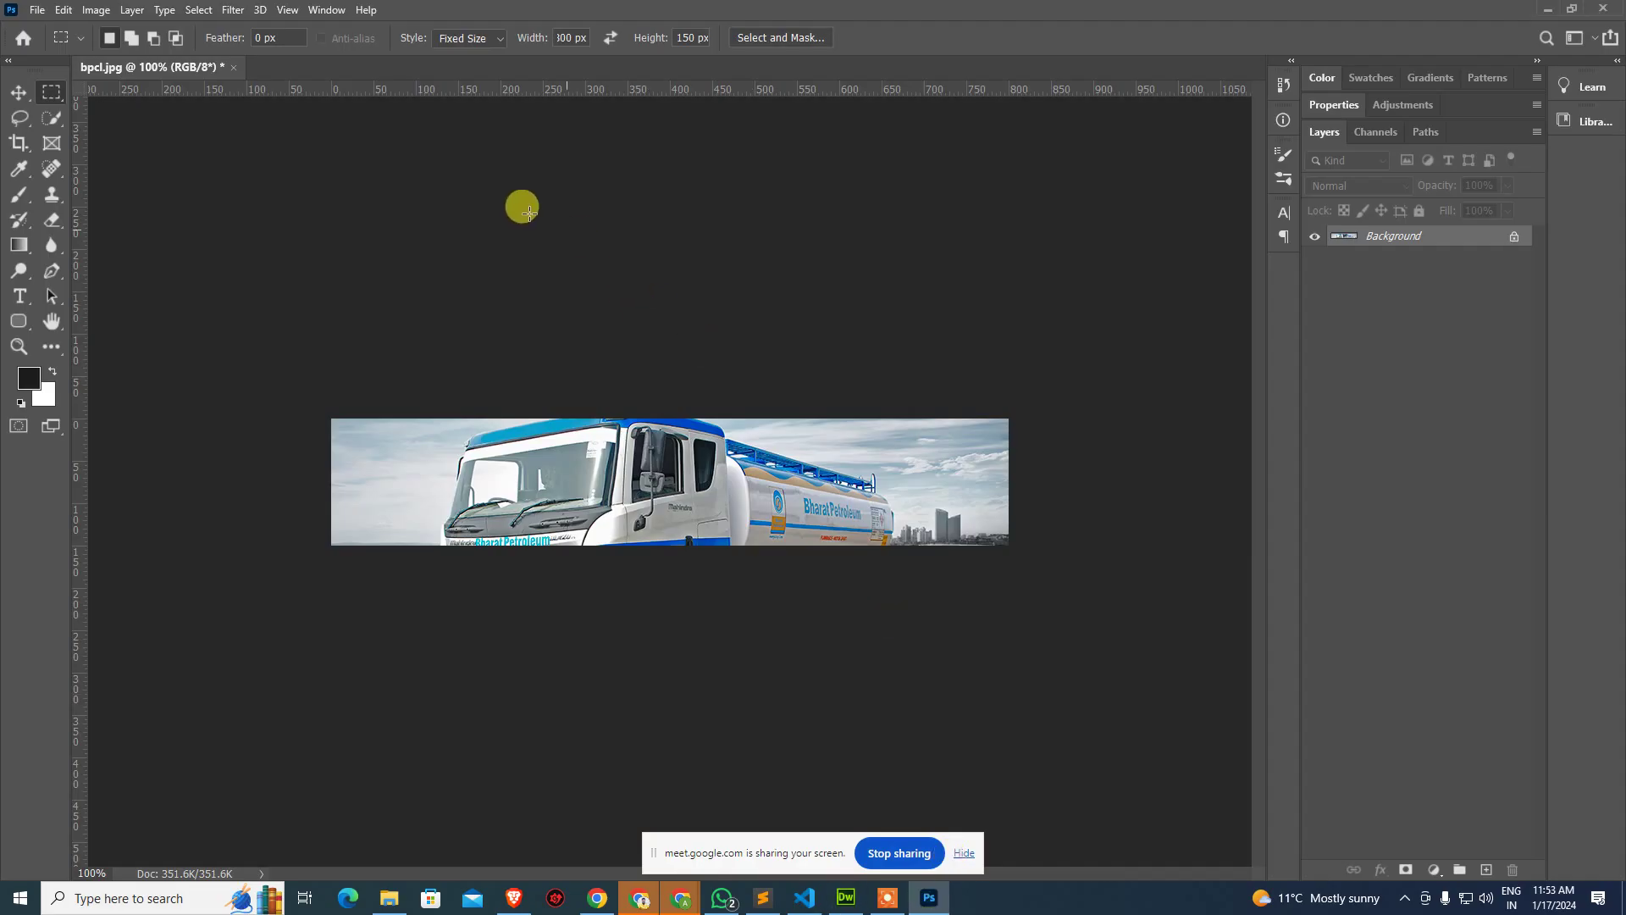
{"action": "key", "text": "ctrl+w"}
{"action": "left_click", "coordinate": [837, 332]}
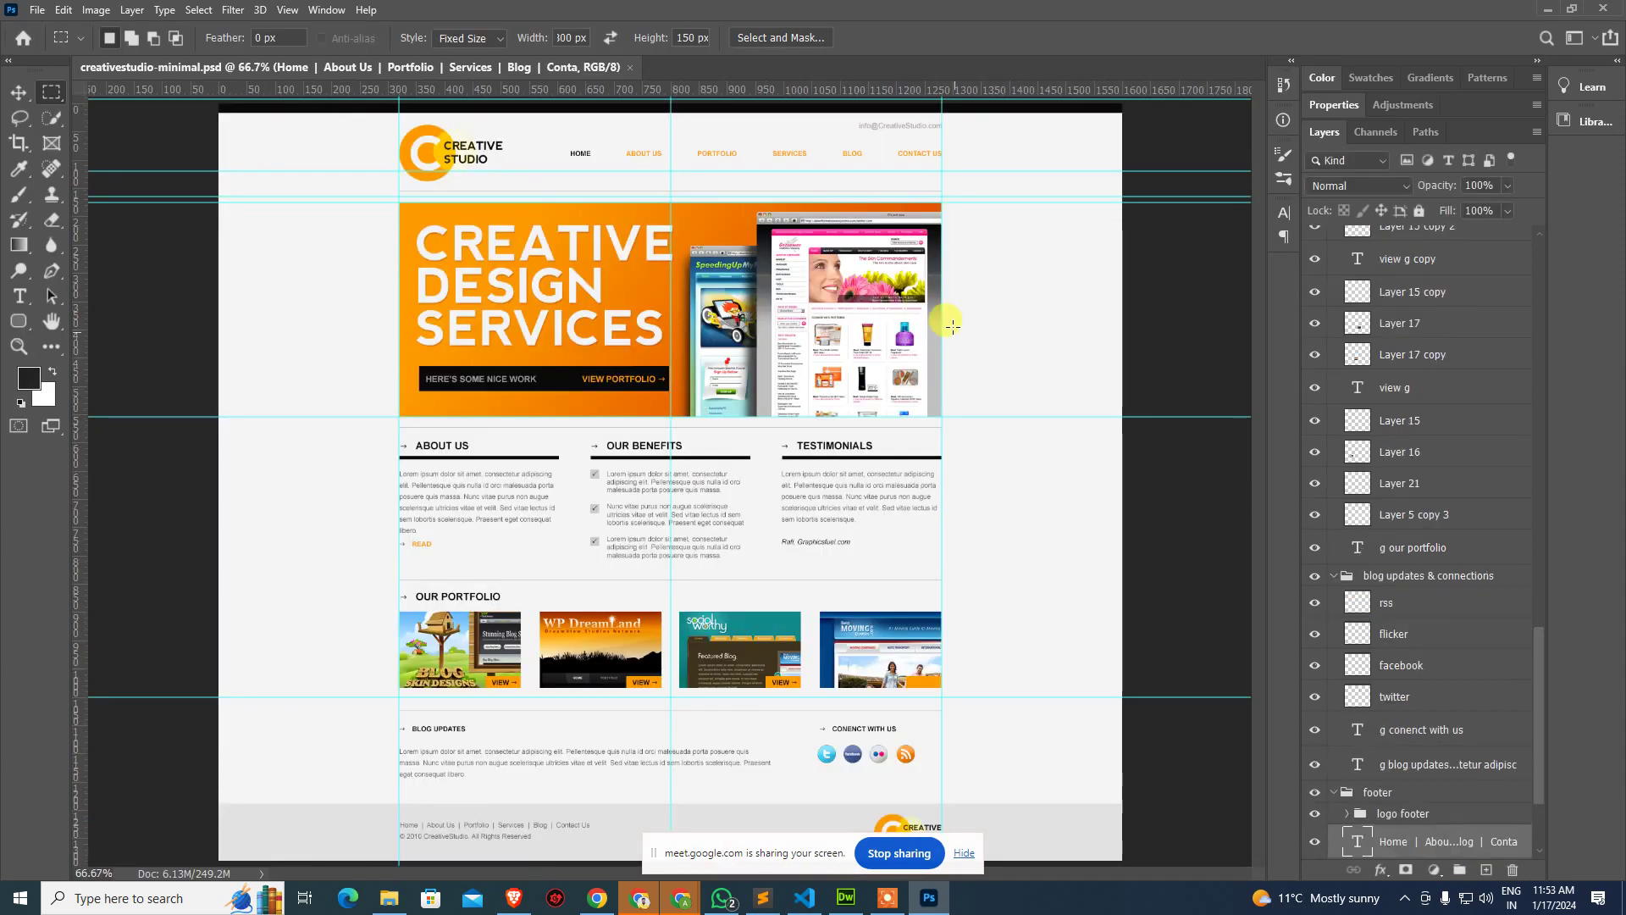
Select the banner's webpage screenshot layer with the Move tool, viewing the design at 100%.
{"action": "key", "text": "ctrl+1"}
{"action": "left_click_drag", "start_coordinate": [916, 207], "coordinate": [918, 361]}
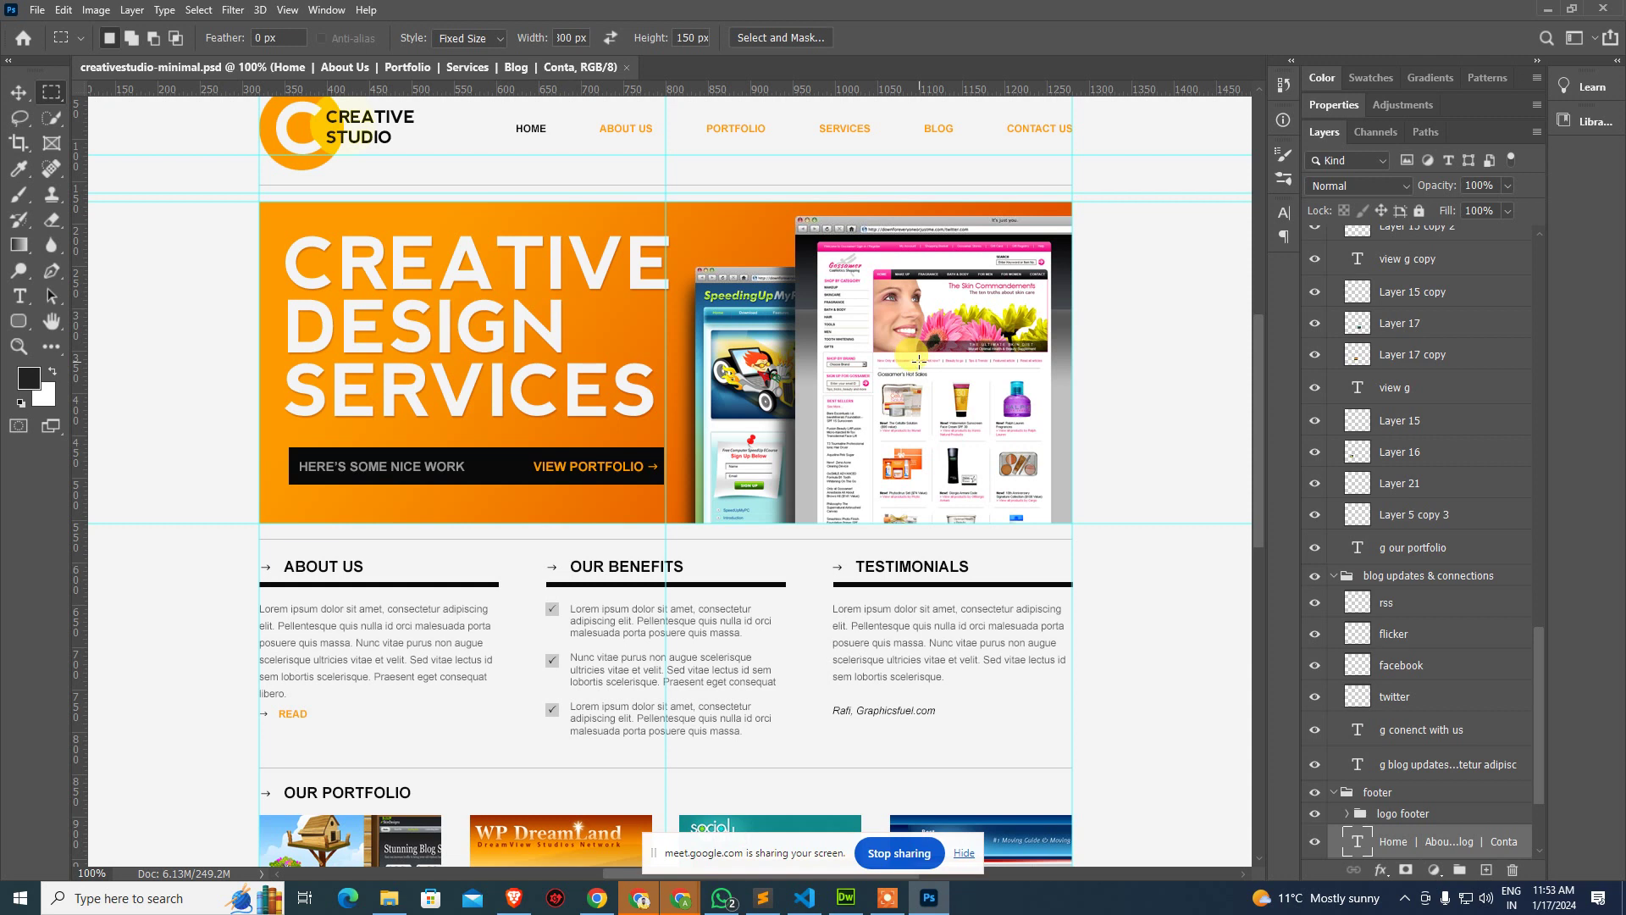
{"action": "key", "text": "v"}
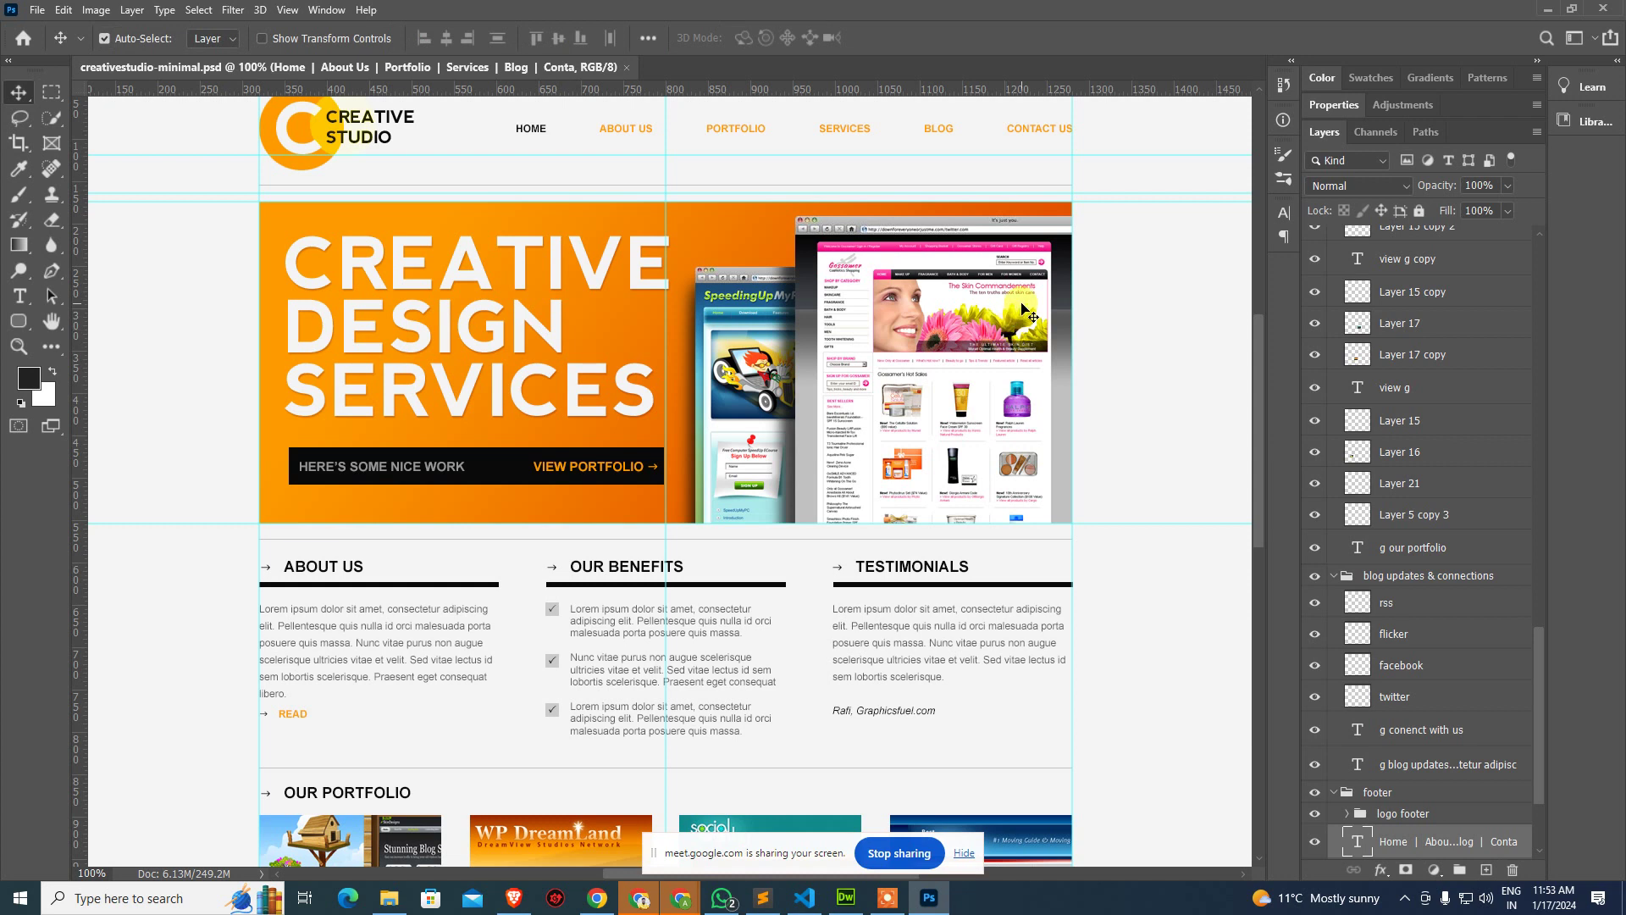
{"action": "left_click", "coordinate": [1023, 306]}
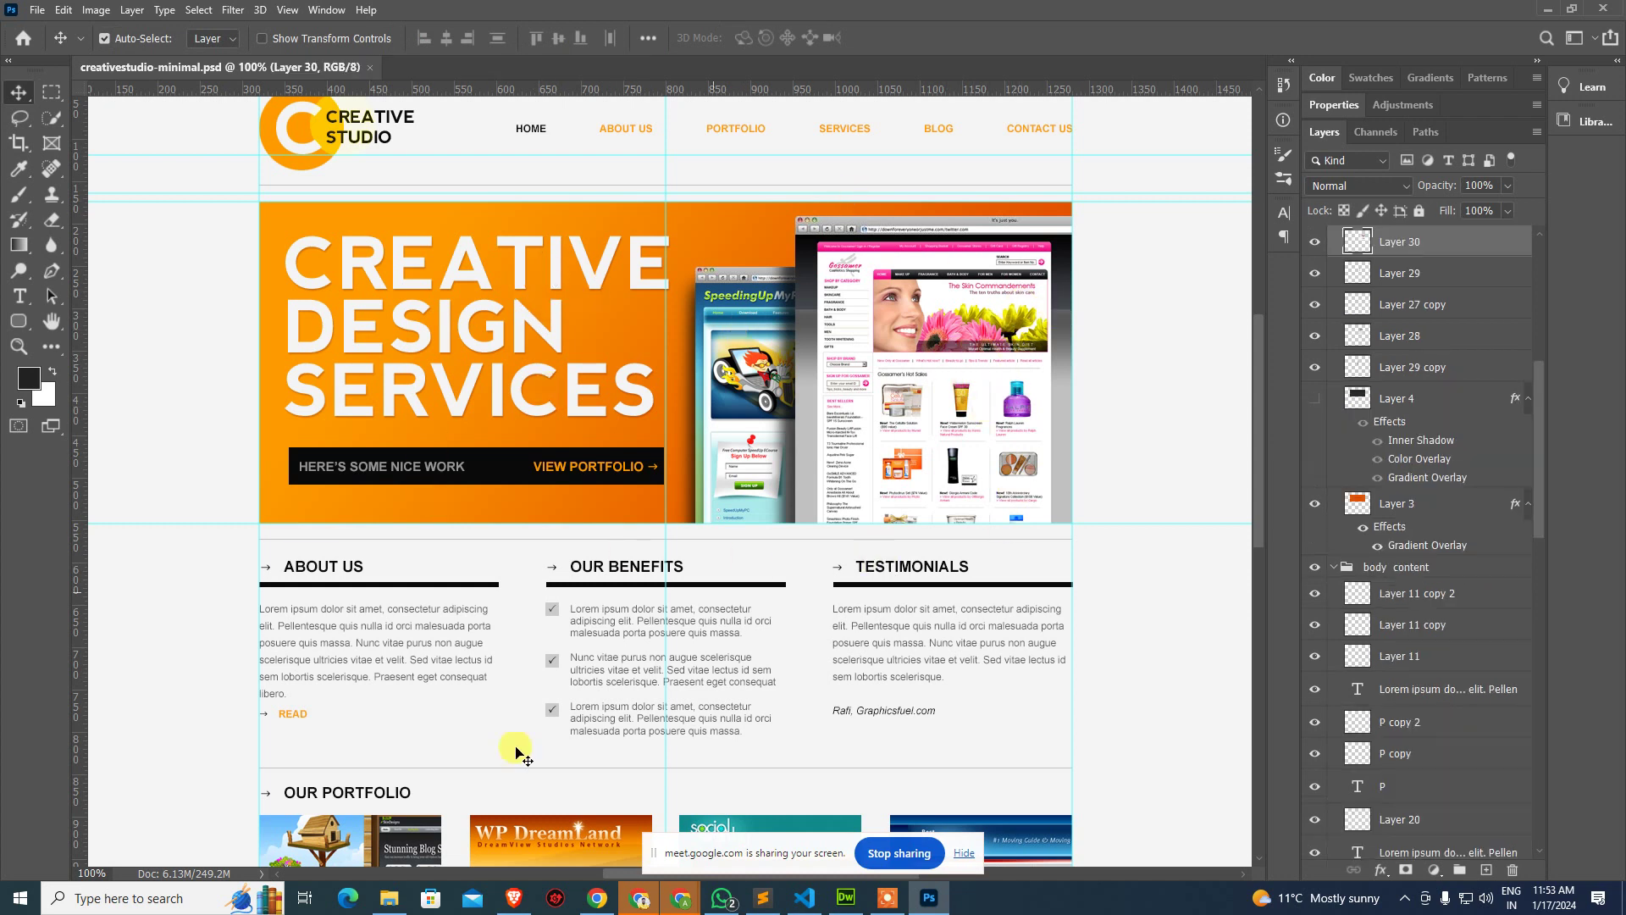
Browse to the images folder in 05.01.24 through Photoshop's Save As dialog and copy the folder's path.
{"action": "left_click", "coordinate": [388, 898]}
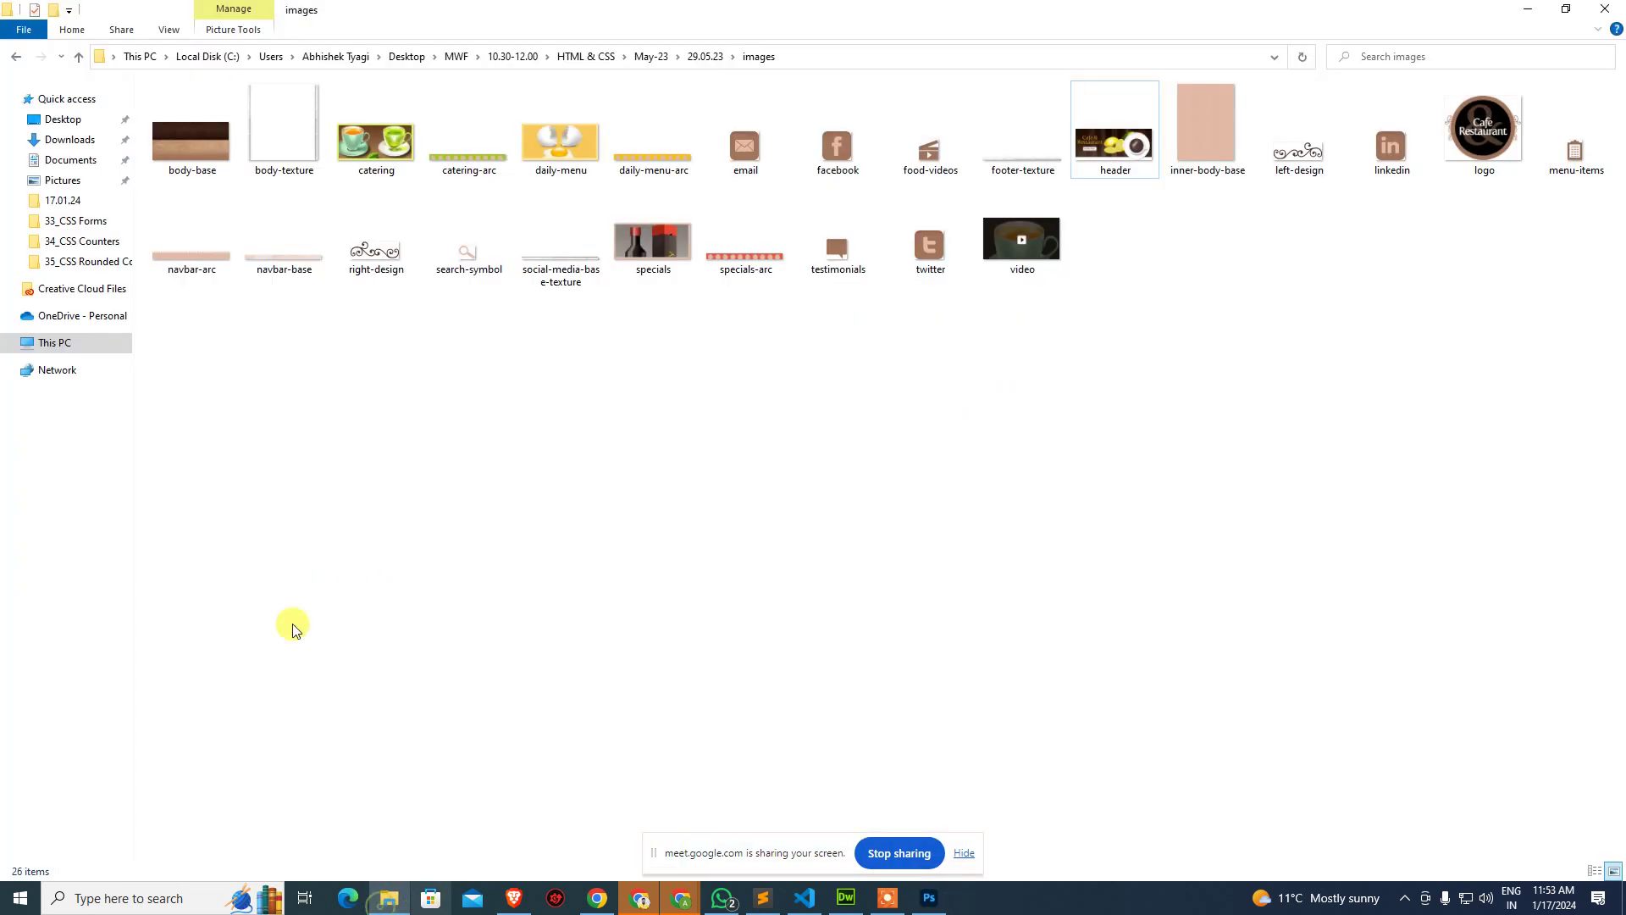
{"action": "left_click", "coordinate": [924, 893]}
{"action": "key", "text": "ctrl+shift+s"}
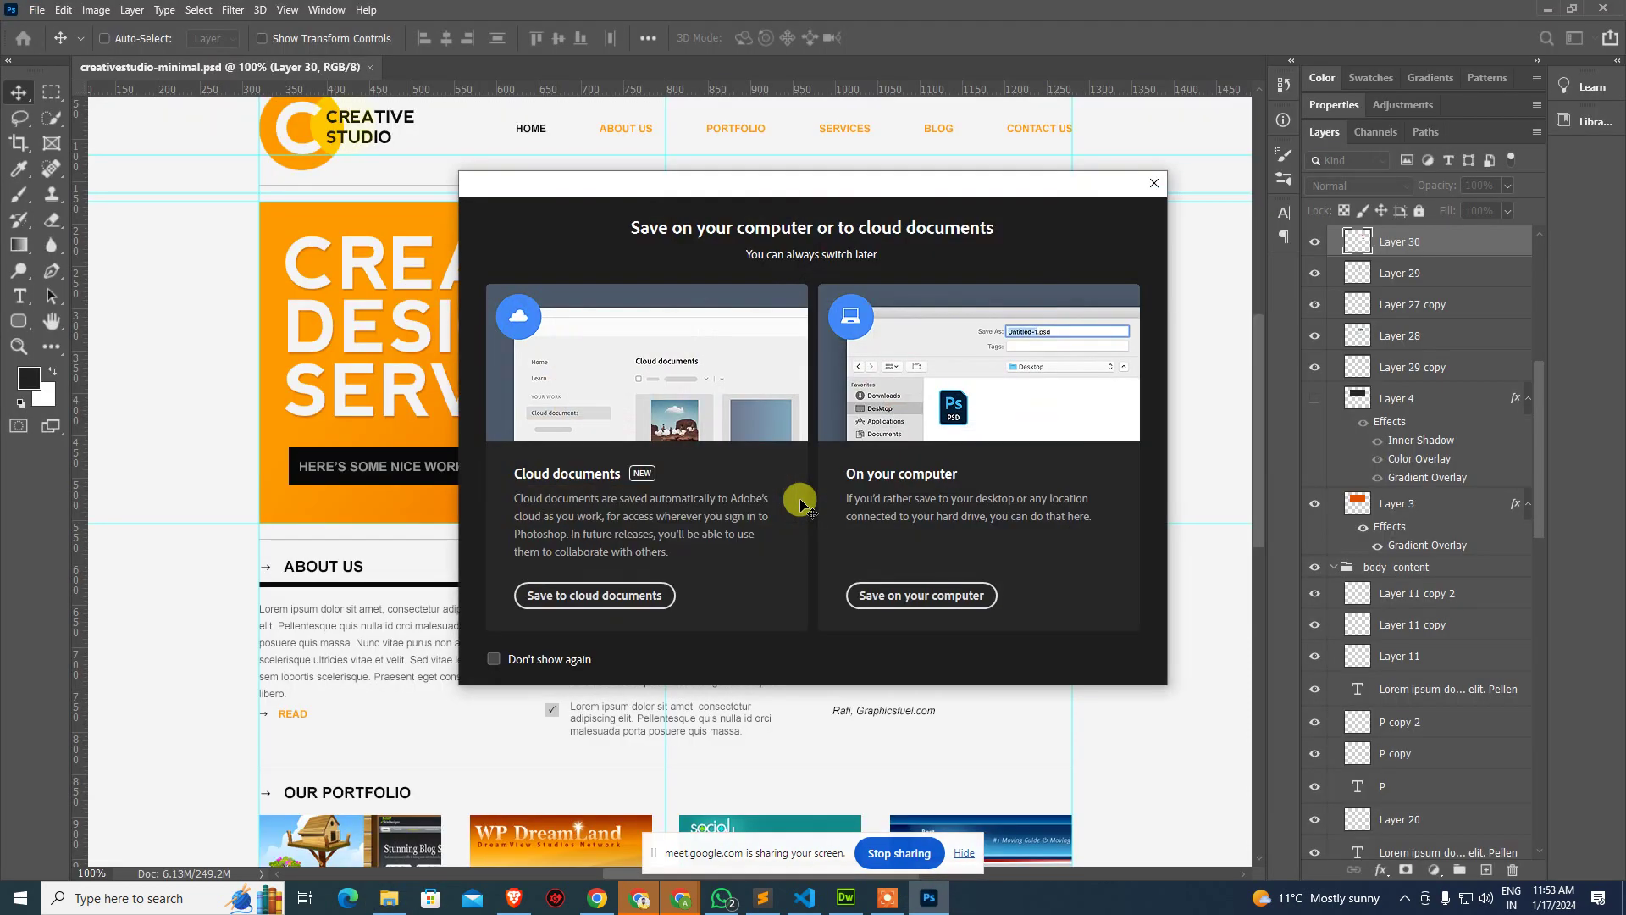
{"action": "left_click", "coordinate": [894, 593]}
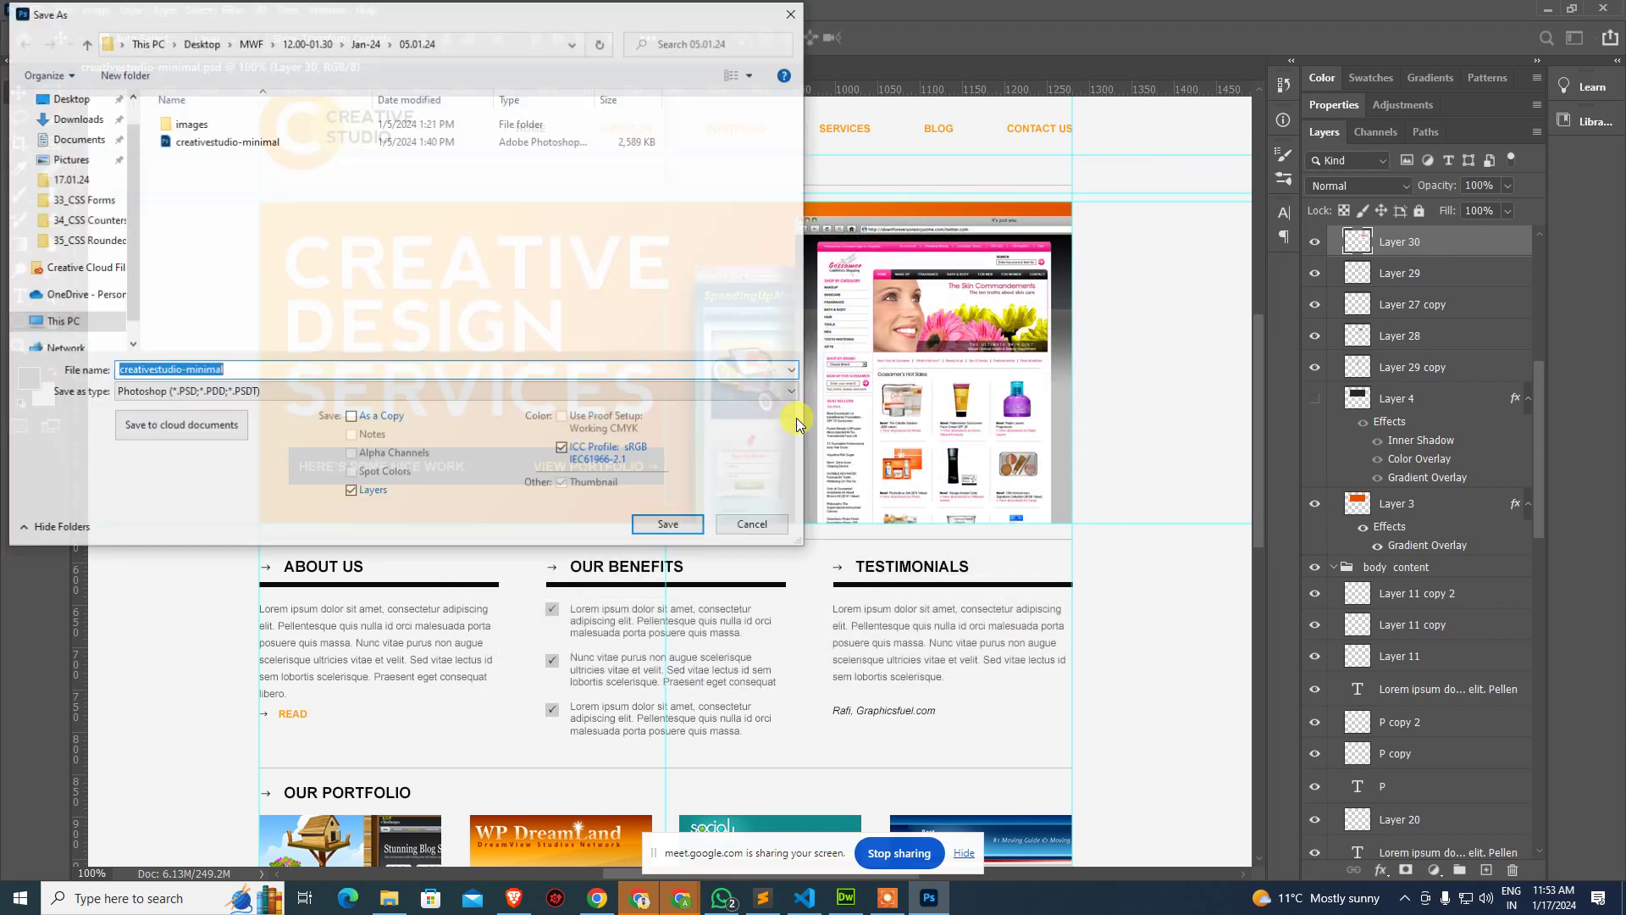
{"action": "left_click", "coordinate": [223, 128]}
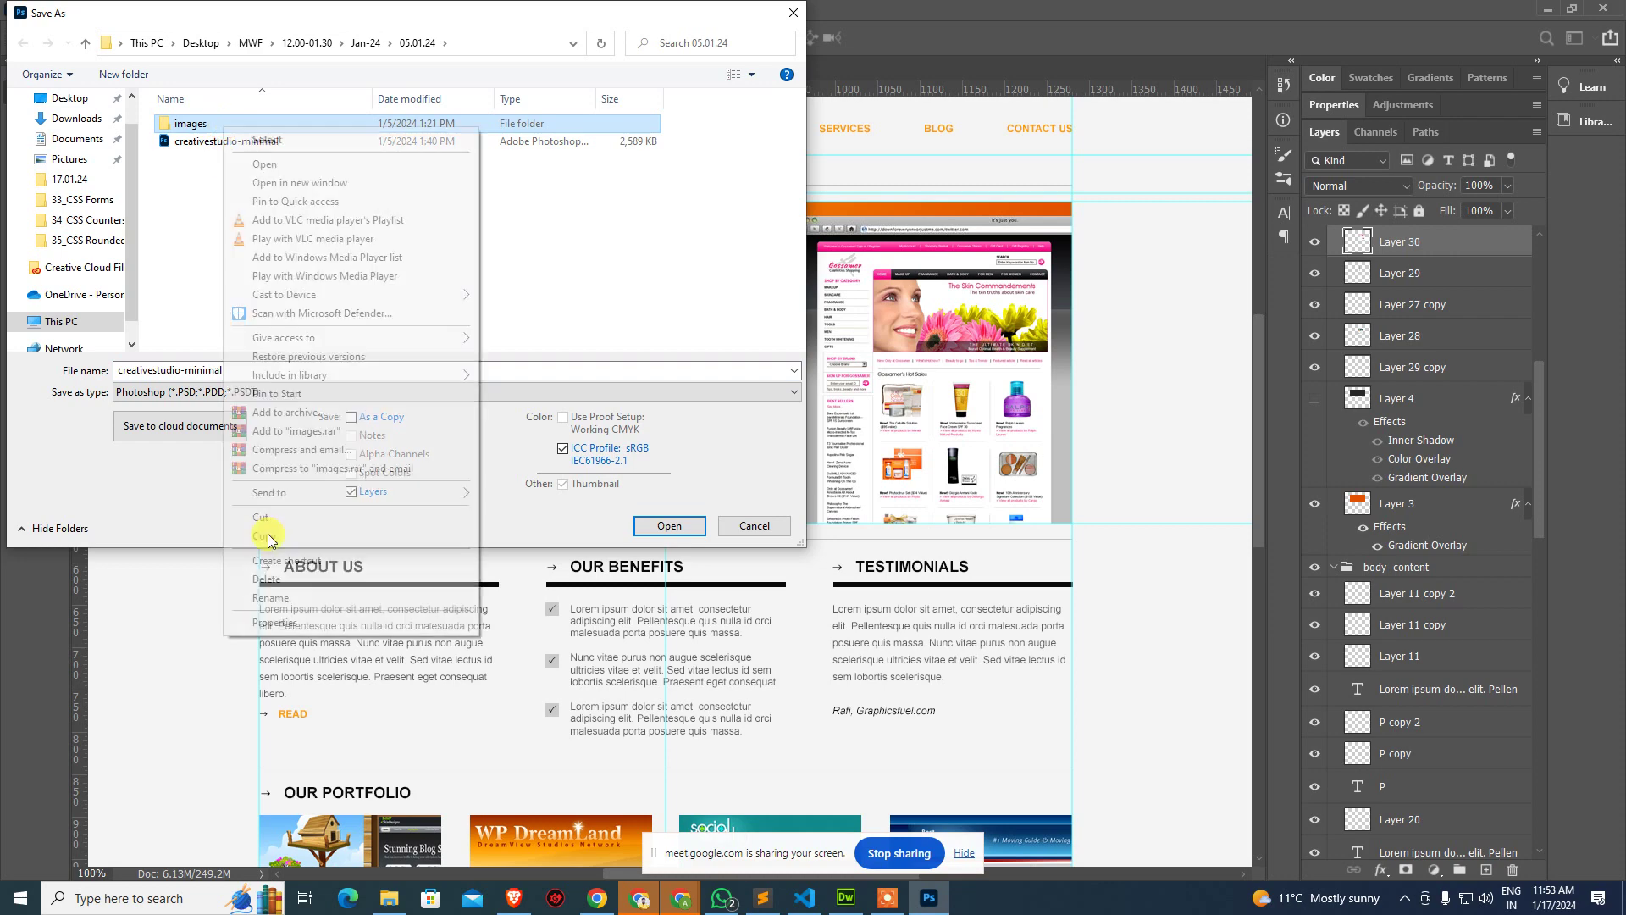
{"action": "right_click", "coordinate": [221, 127]}
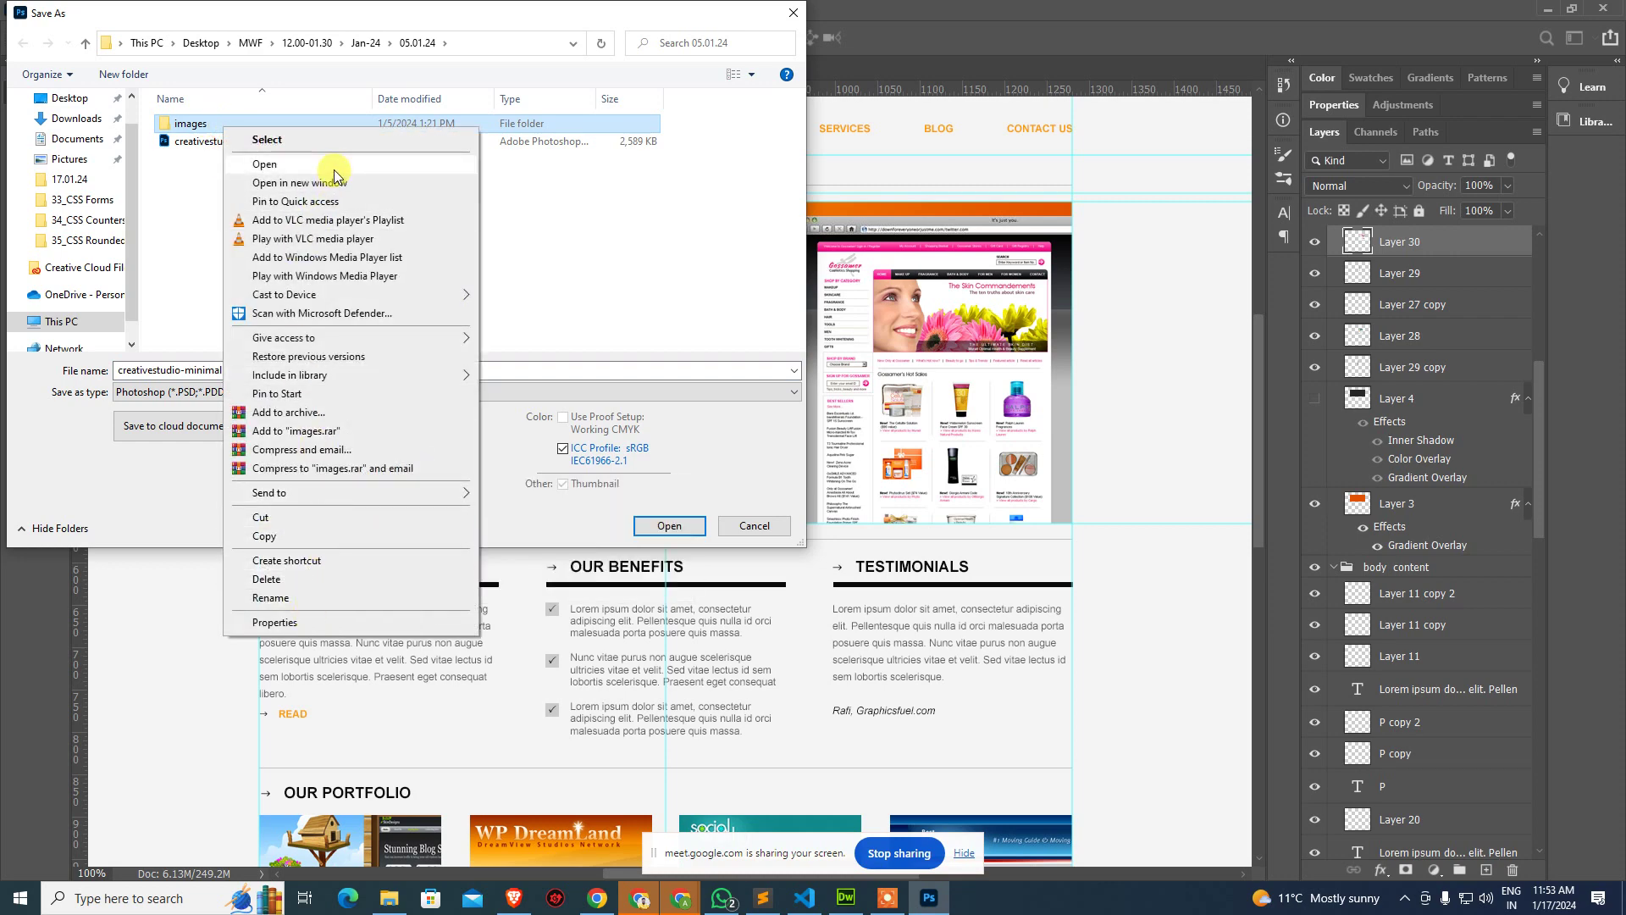
{"action": "left_click", "coordinate": [197, 230]}
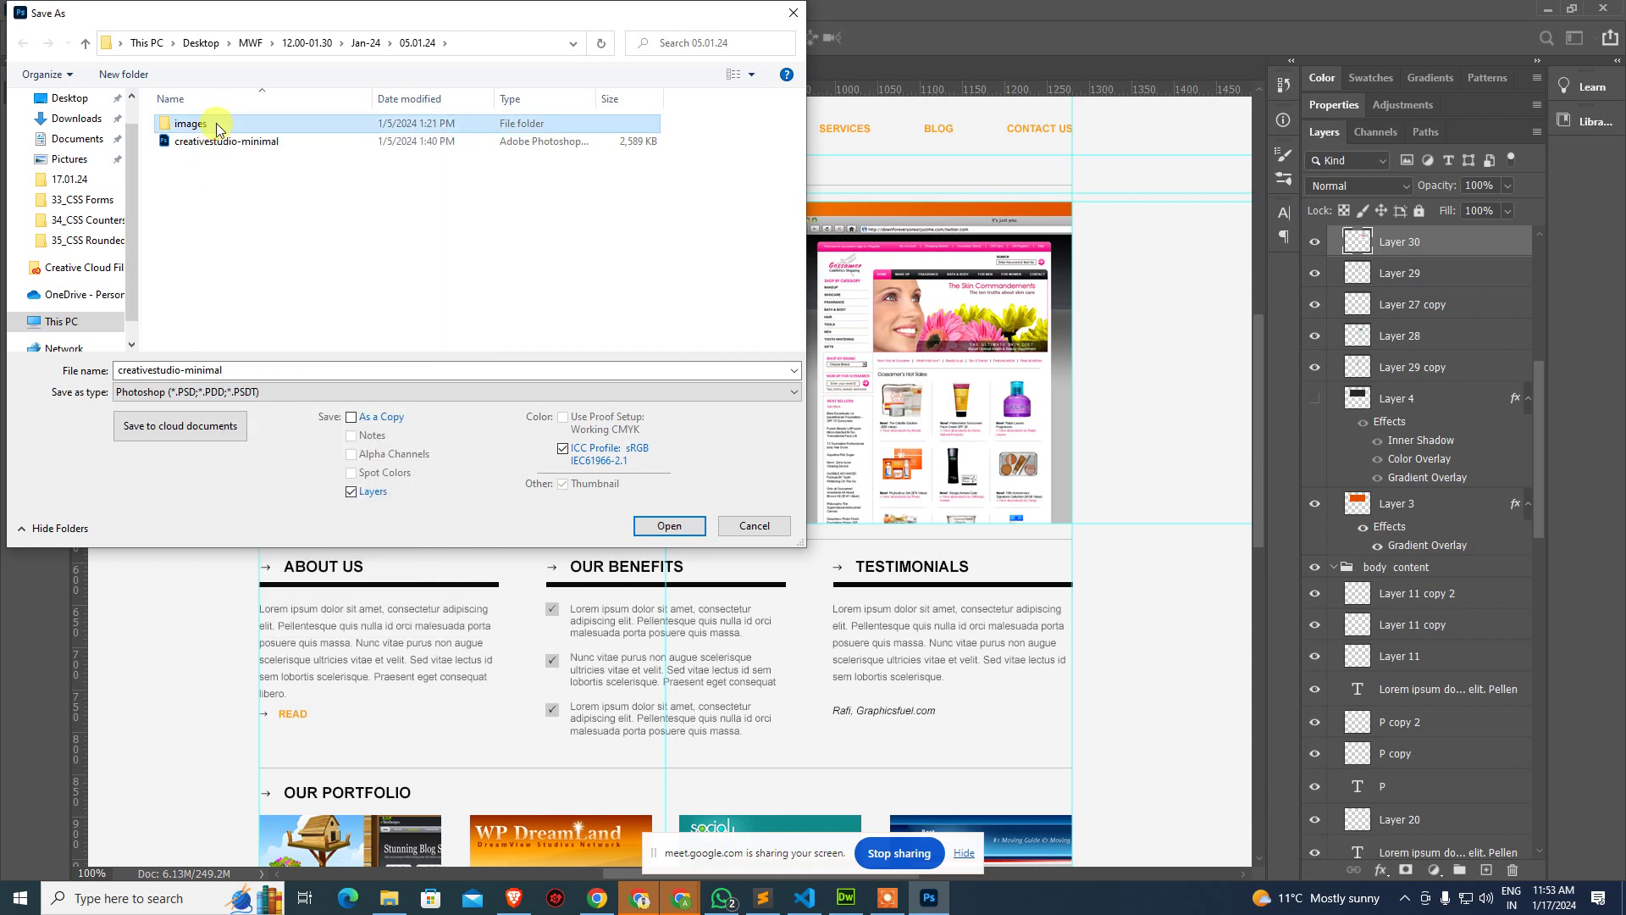
{"action": "double_click", "coordinate": [211, 125]}
{"action": "left_click", "coordinate": [512, 43]}
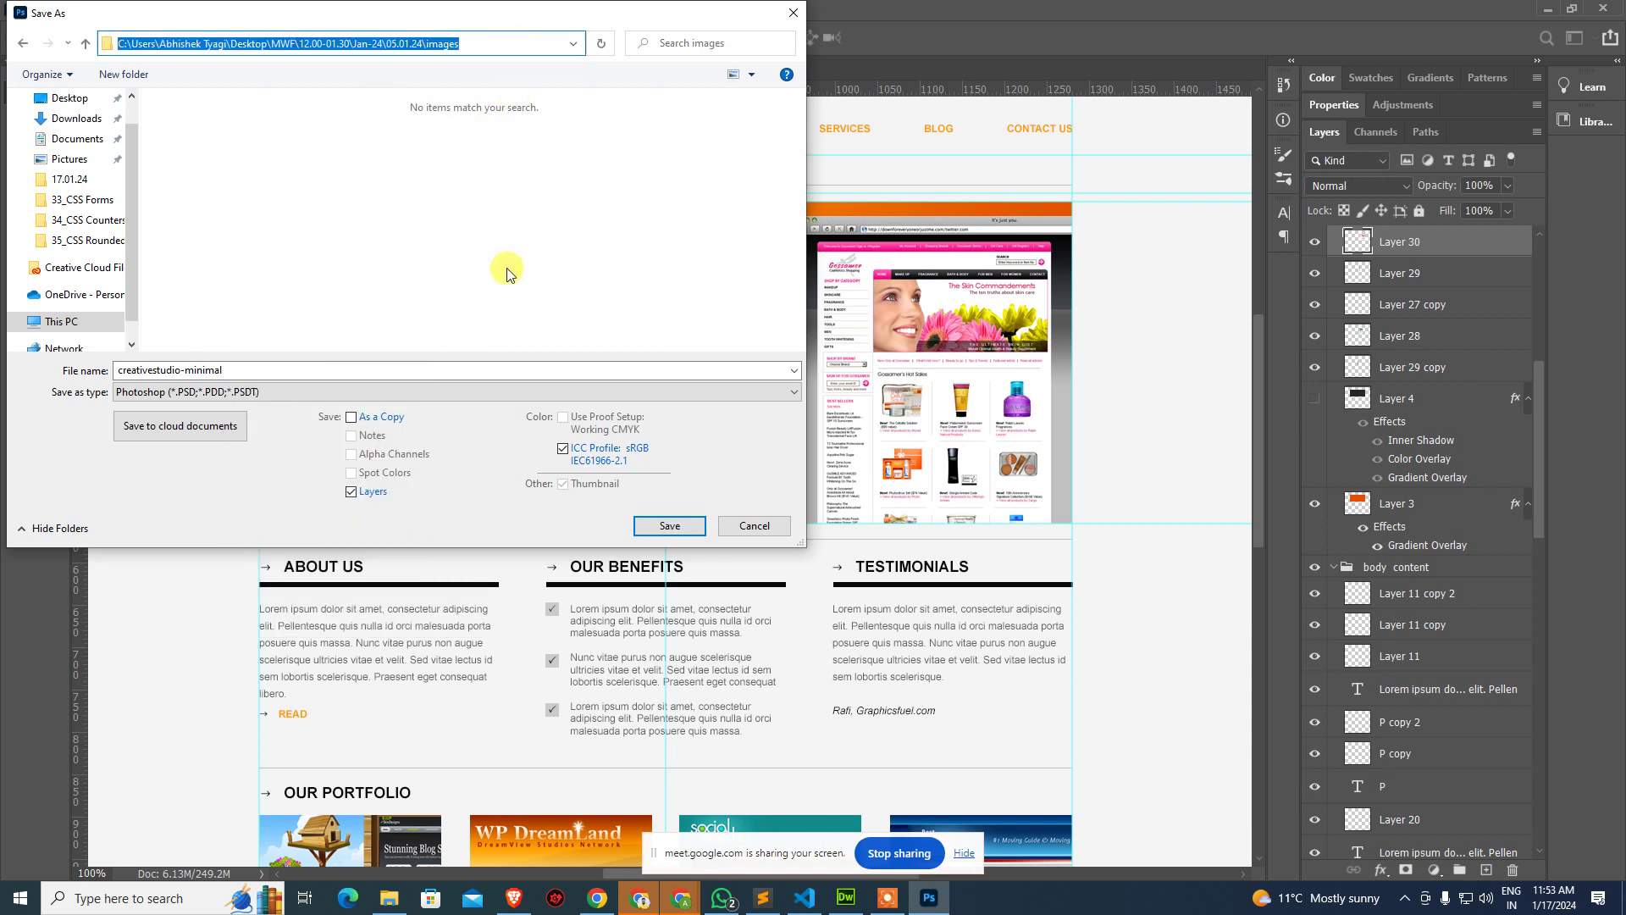
{"action": "left_click", "coordinate": [506, 301]}
Open the copied images folder path in File Explorer through Run and dismiss the Save As dialog without saving.
{"action": "key", "text": "super+r"}
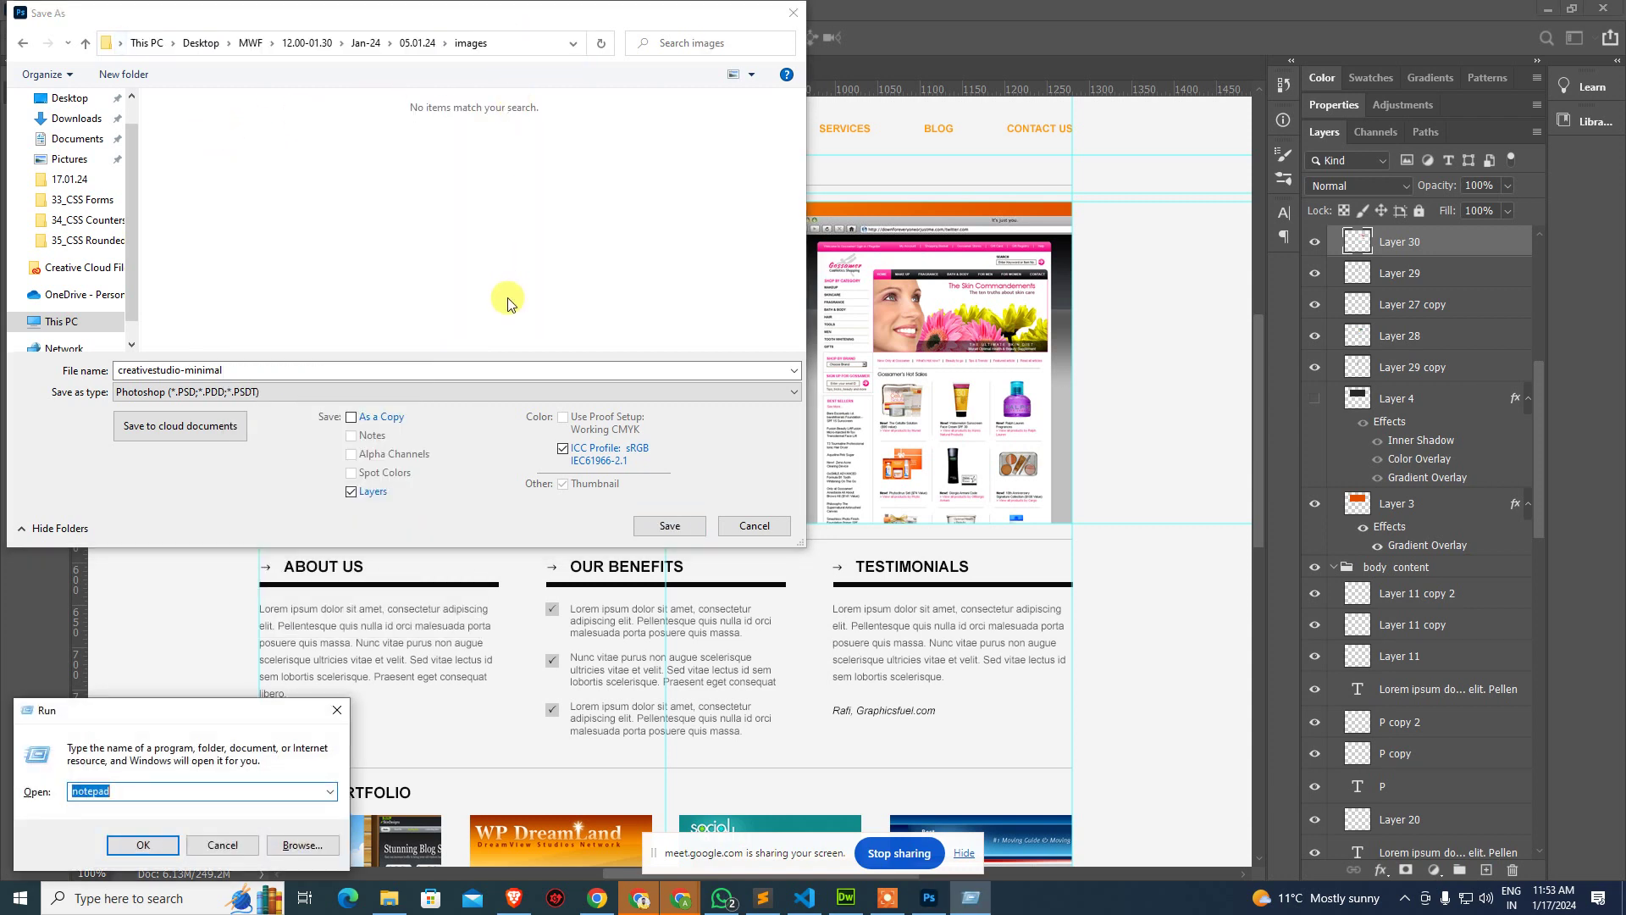
{"action": "key", "text": "ctrl+v"}
{"action": "key", "text": "Return"}
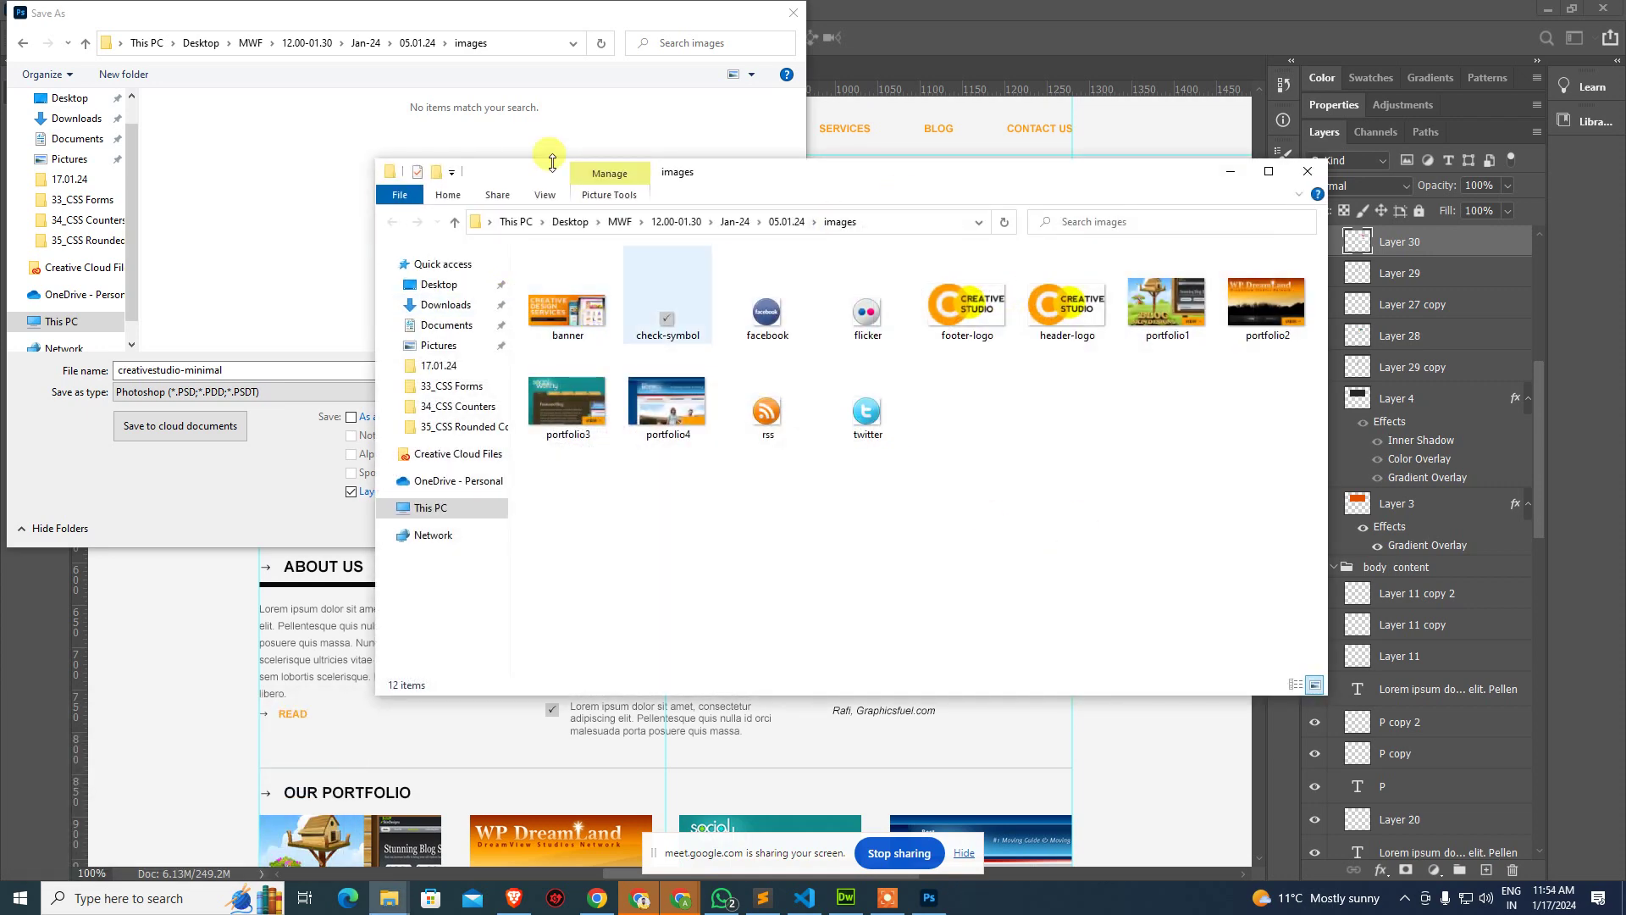
{"action": "left_click", "coordinate": [692, 13]}
{"action": "left_click", "coordinate": [793, 12]}
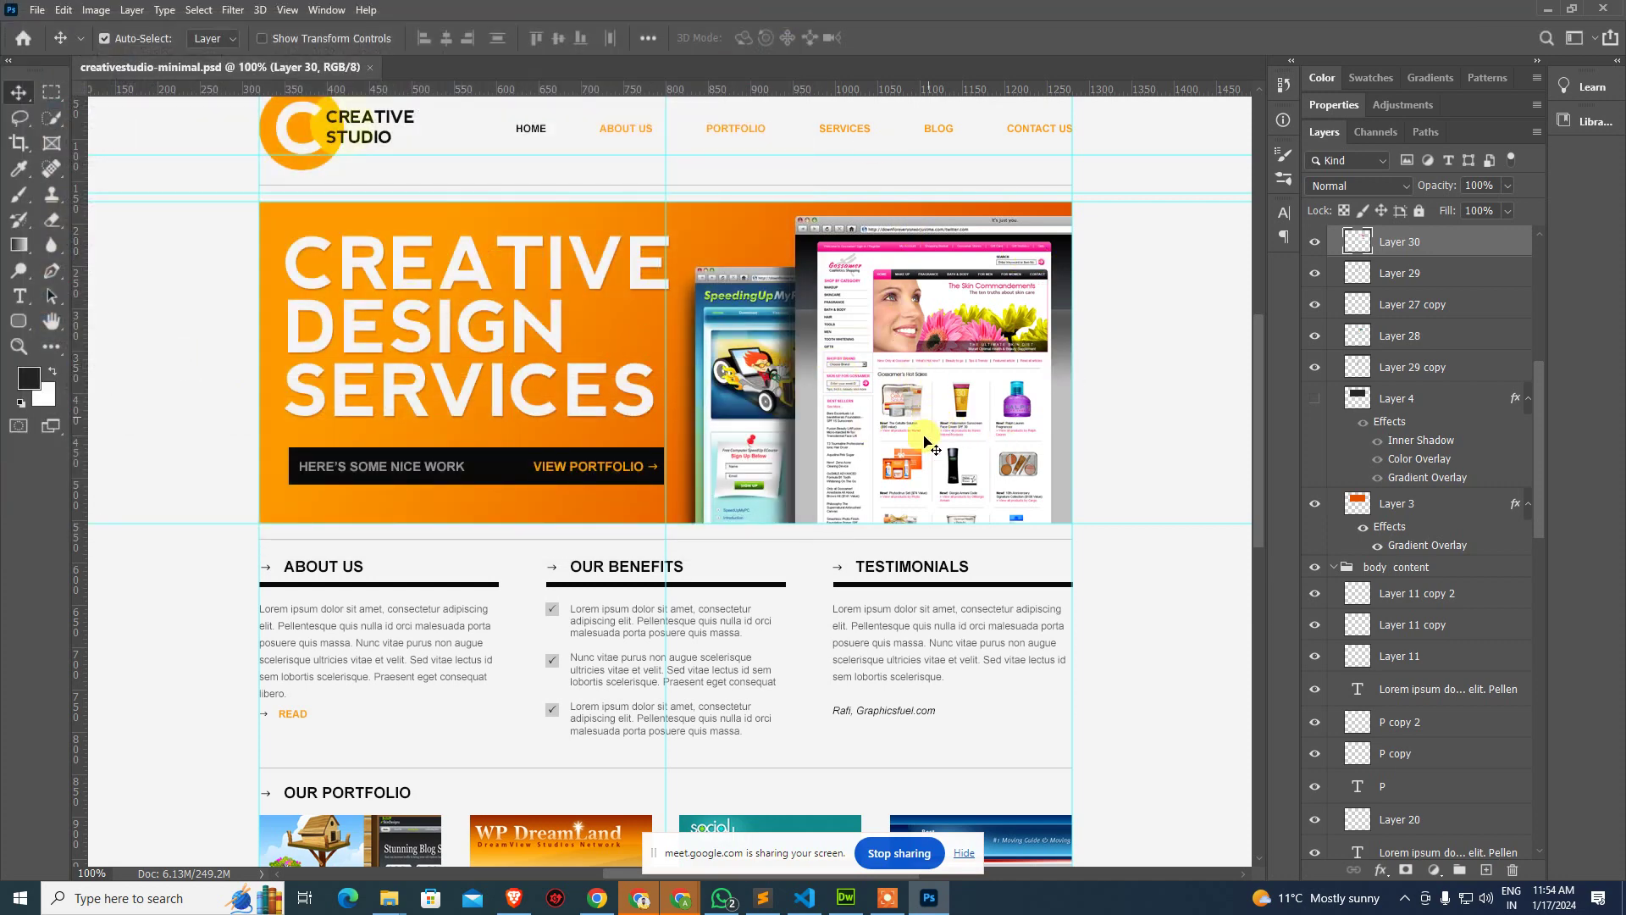
Switch to Dreamweaver and save the fluid grid page as Responsive-Template in 17.01.24, copying its dependent files boilerplate.css and respond.min.js.
{"action": "left_click", "coordinate": [843, 899]}
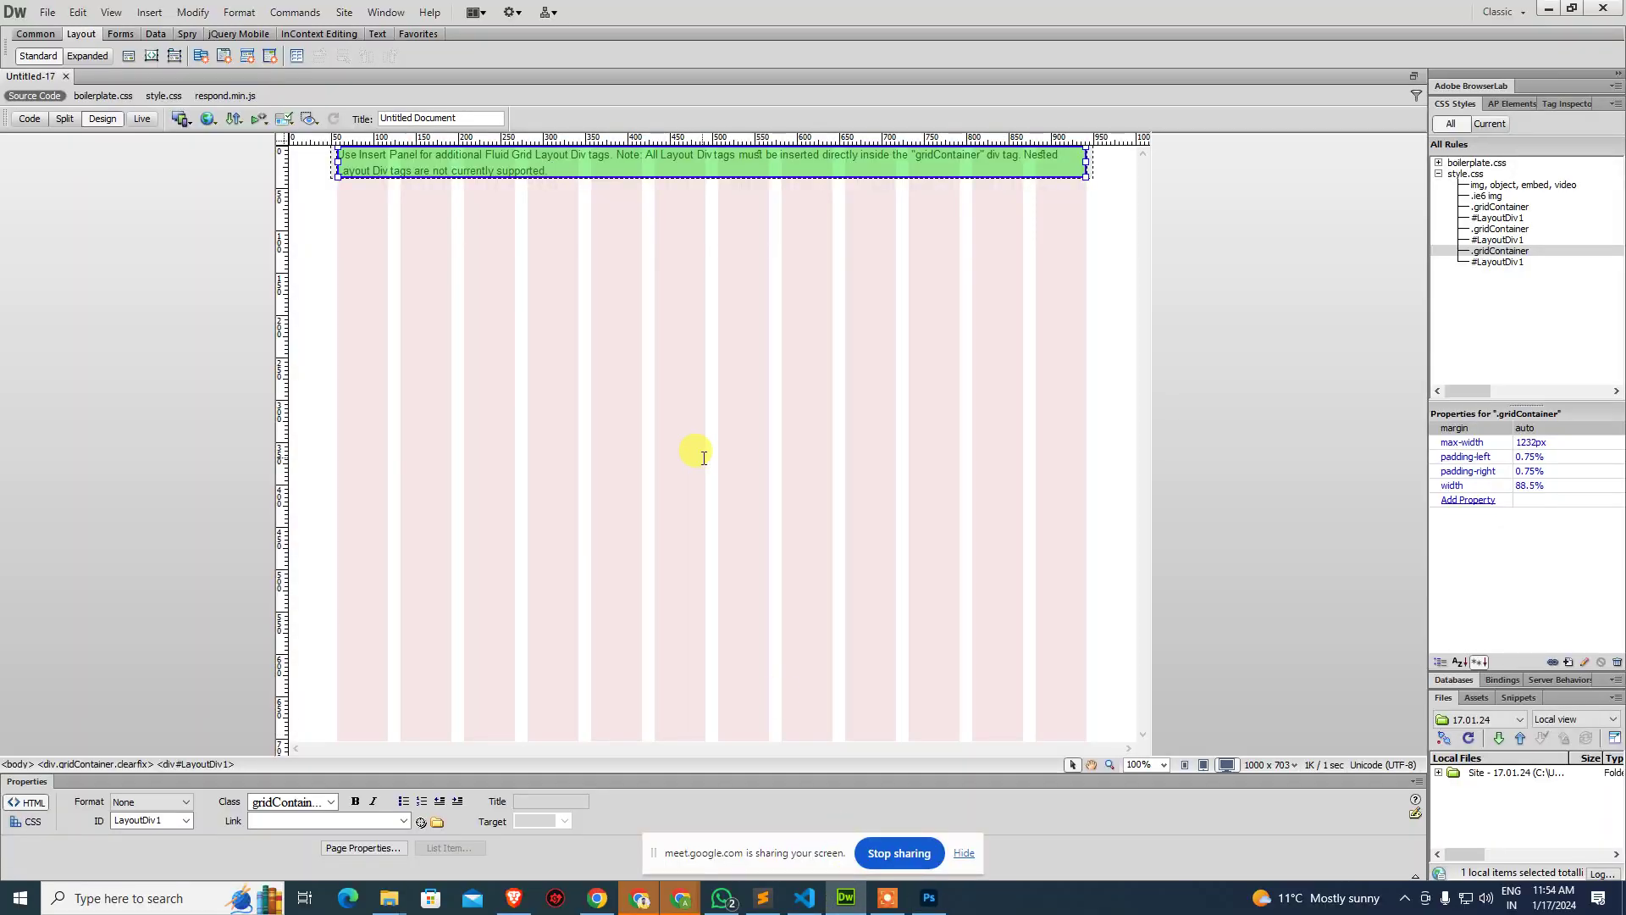
{"action": "key", "text": "ctrl+s"}
{"action": "type", "text": "Re"}
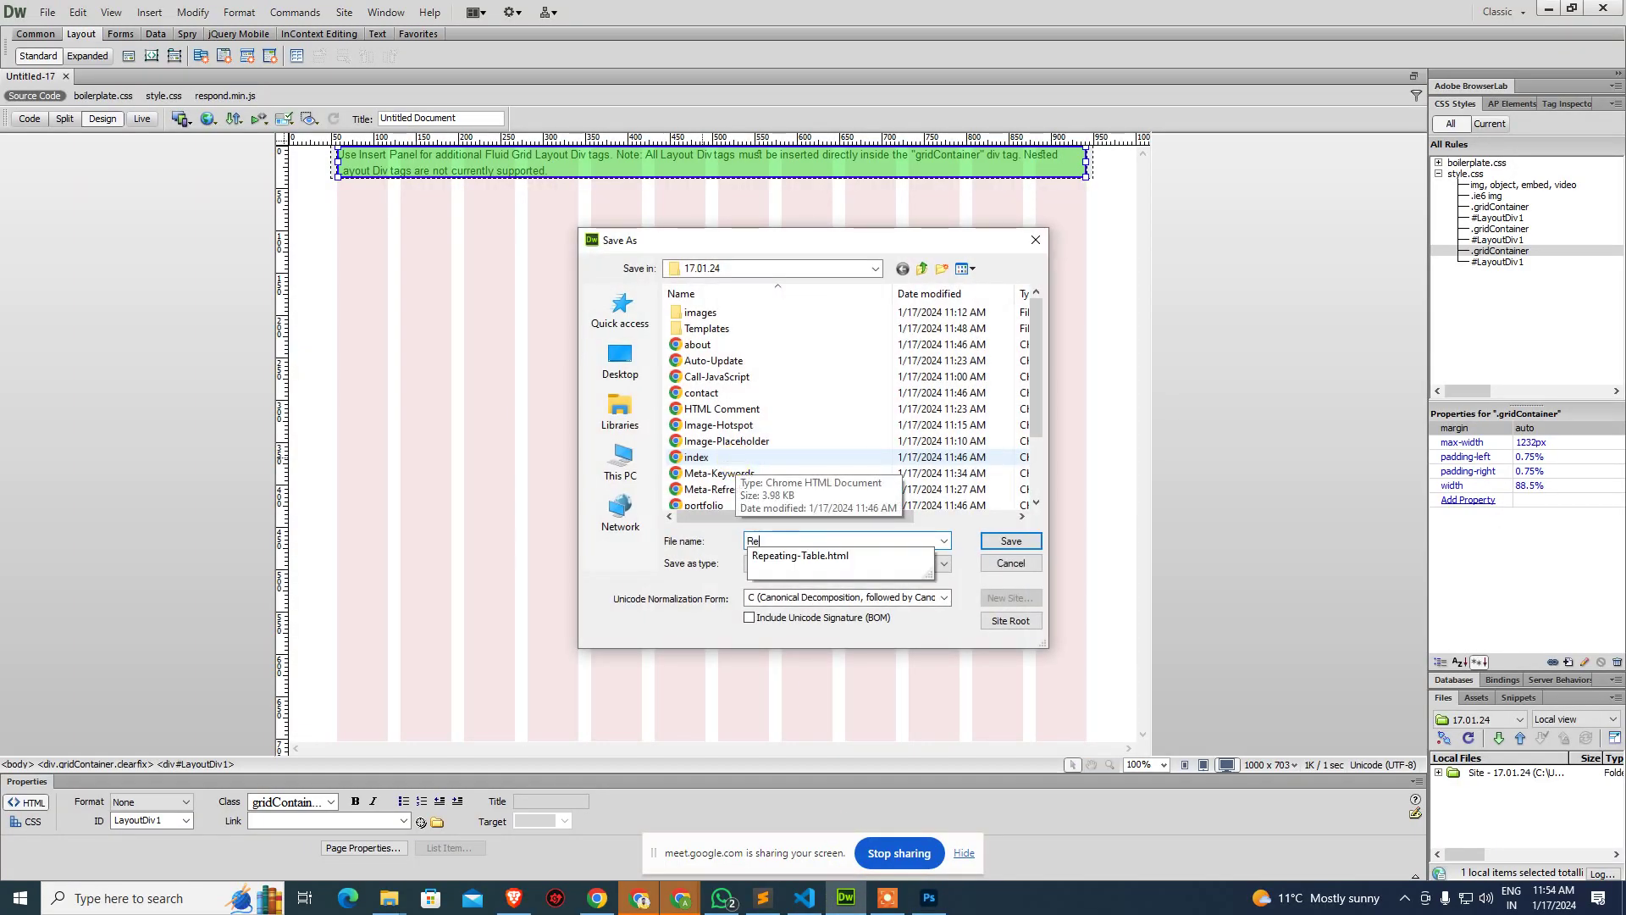
{"action": "type", "text": "spons"}
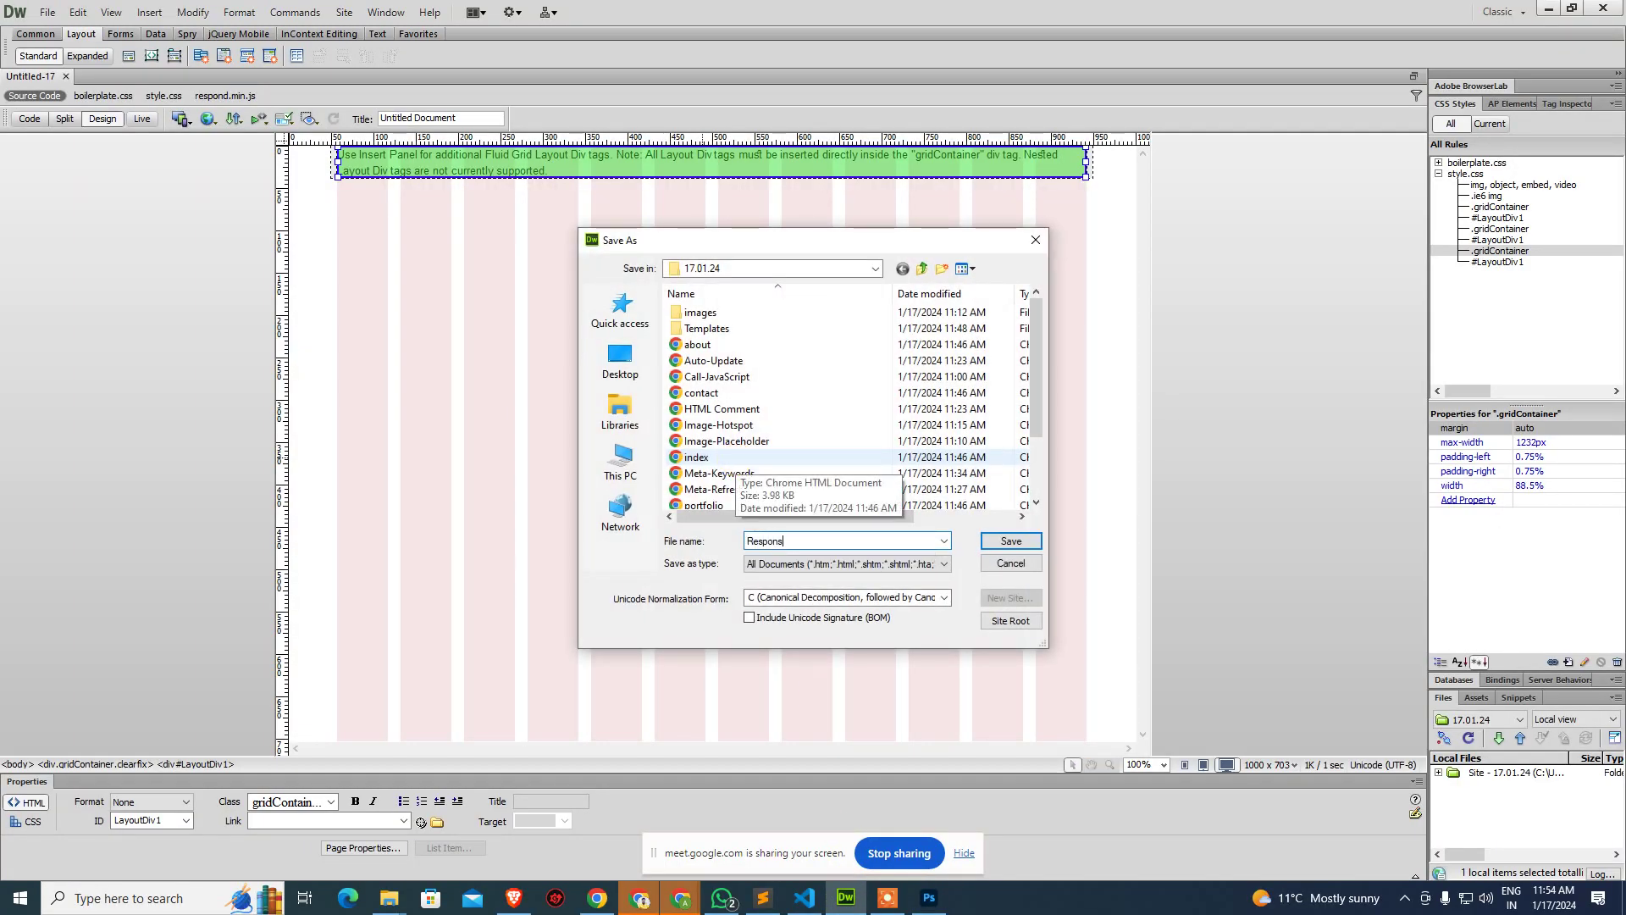
{"action": "type", "text": "ive-Template"}
{"action": "key", "text": "Return"}
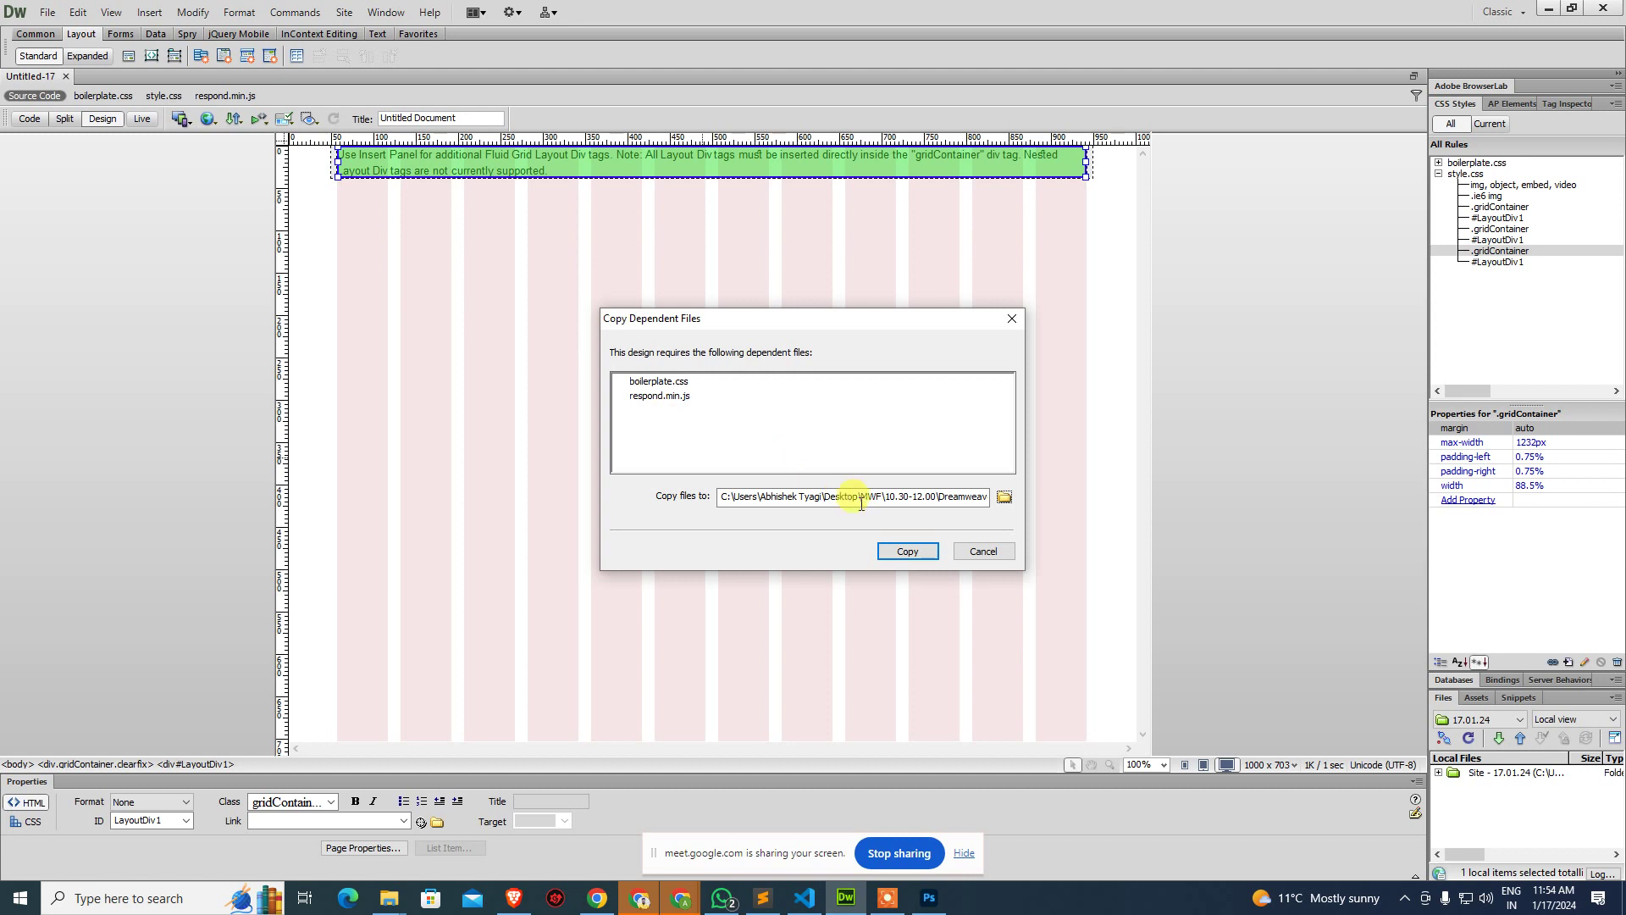
{"action": "left_click", "coordinate": [900, 548]}
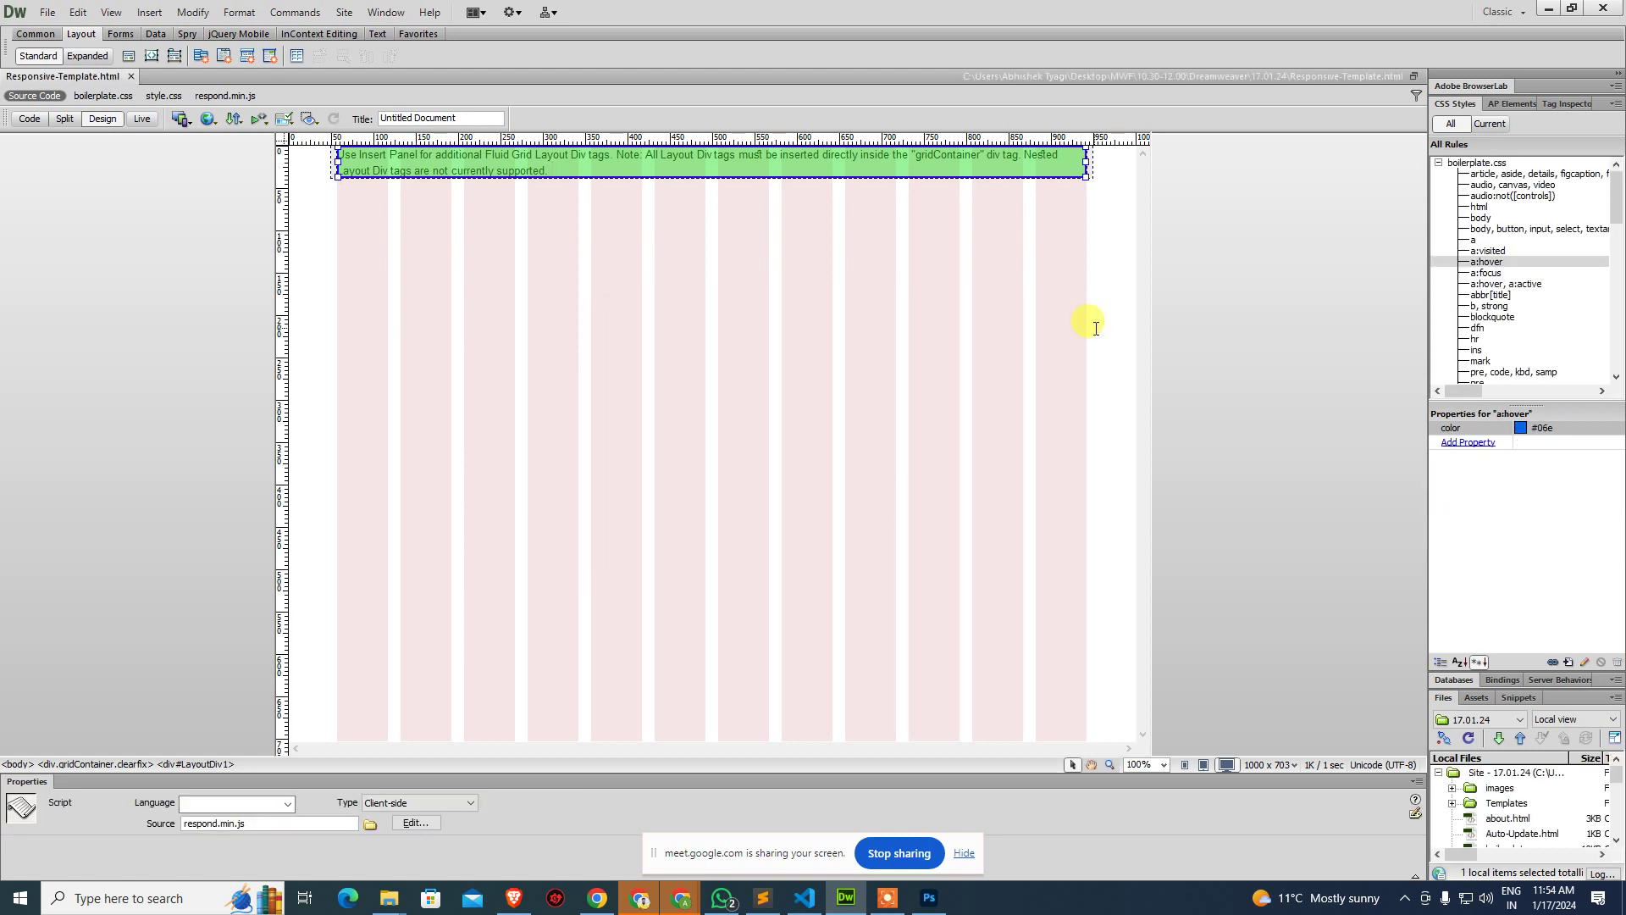
Collapse the boilerplate.css rules, show the page at mobile size and delete the placeholder text in LayoutDiv1.
{"action": "left_click", "coordinate": [1437, 162]}
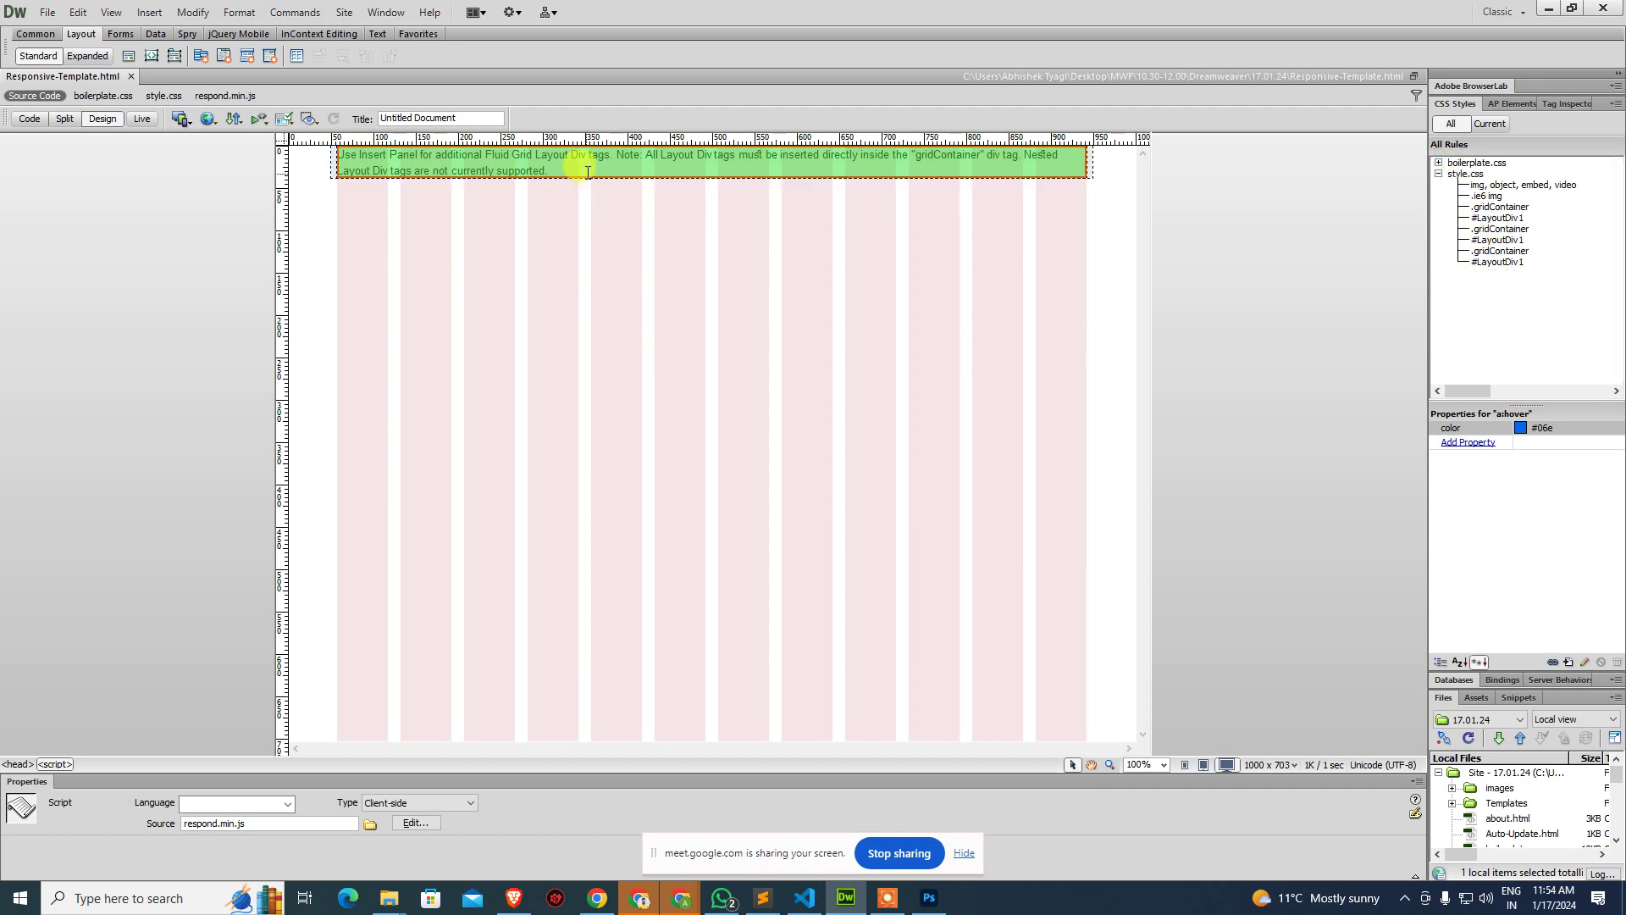
{"action": "left_click", "coordinate": [1184, 764]}
{"action": "left_click", "coordinate": [811, 185]}
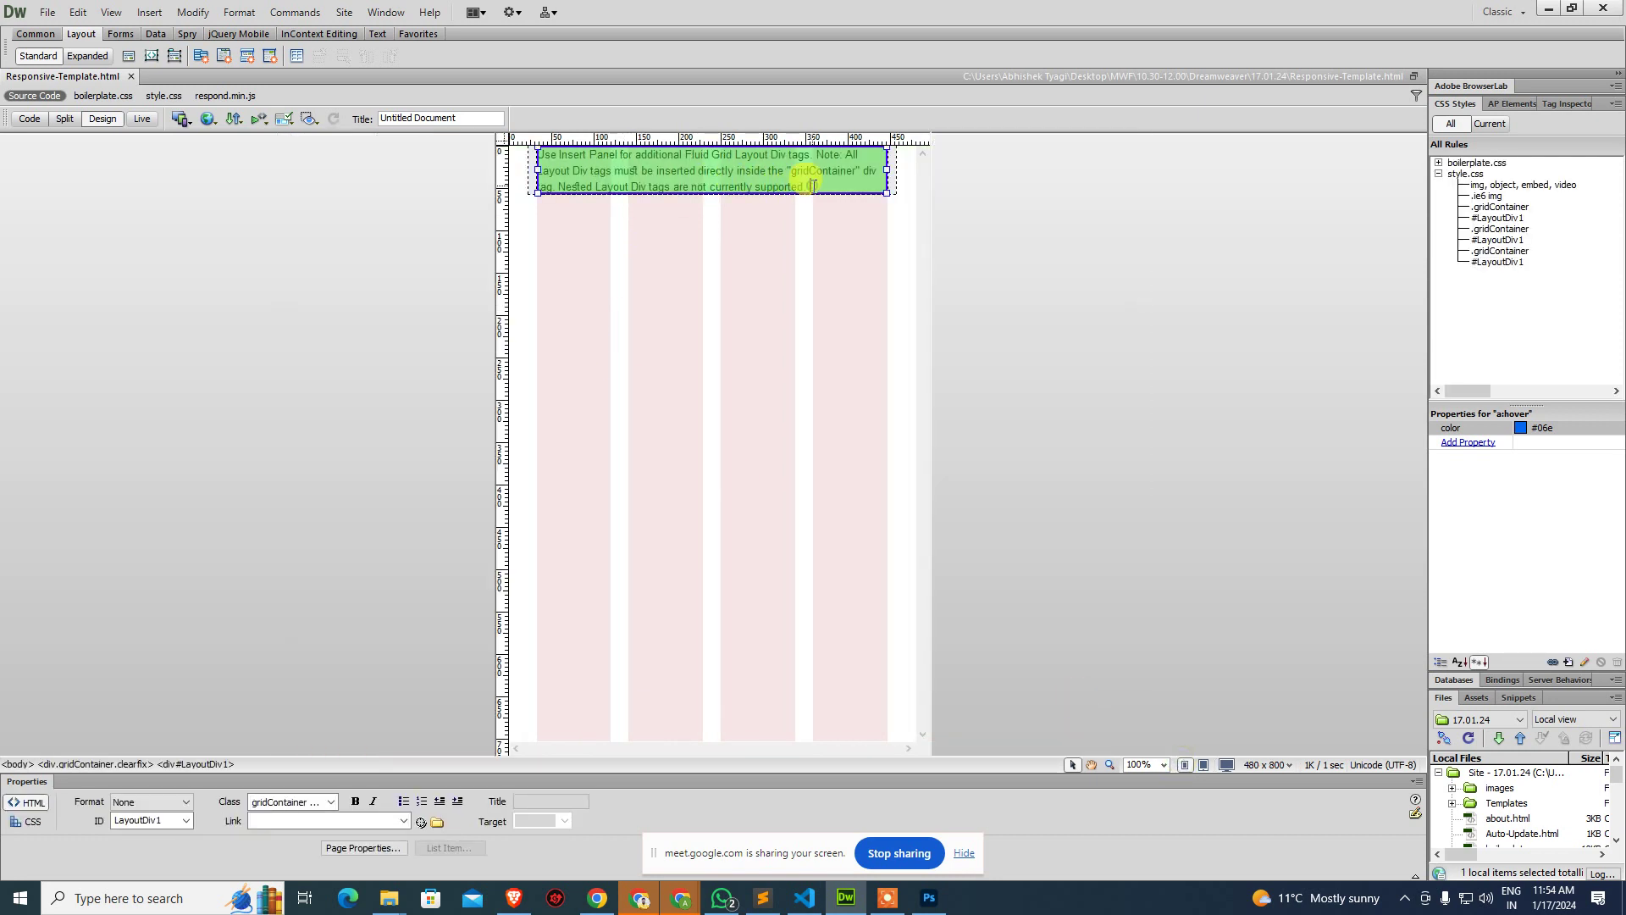
{"action": "triple_click", "coordinate": [813, 186]}
{"action": "key", "text": "Delete"}
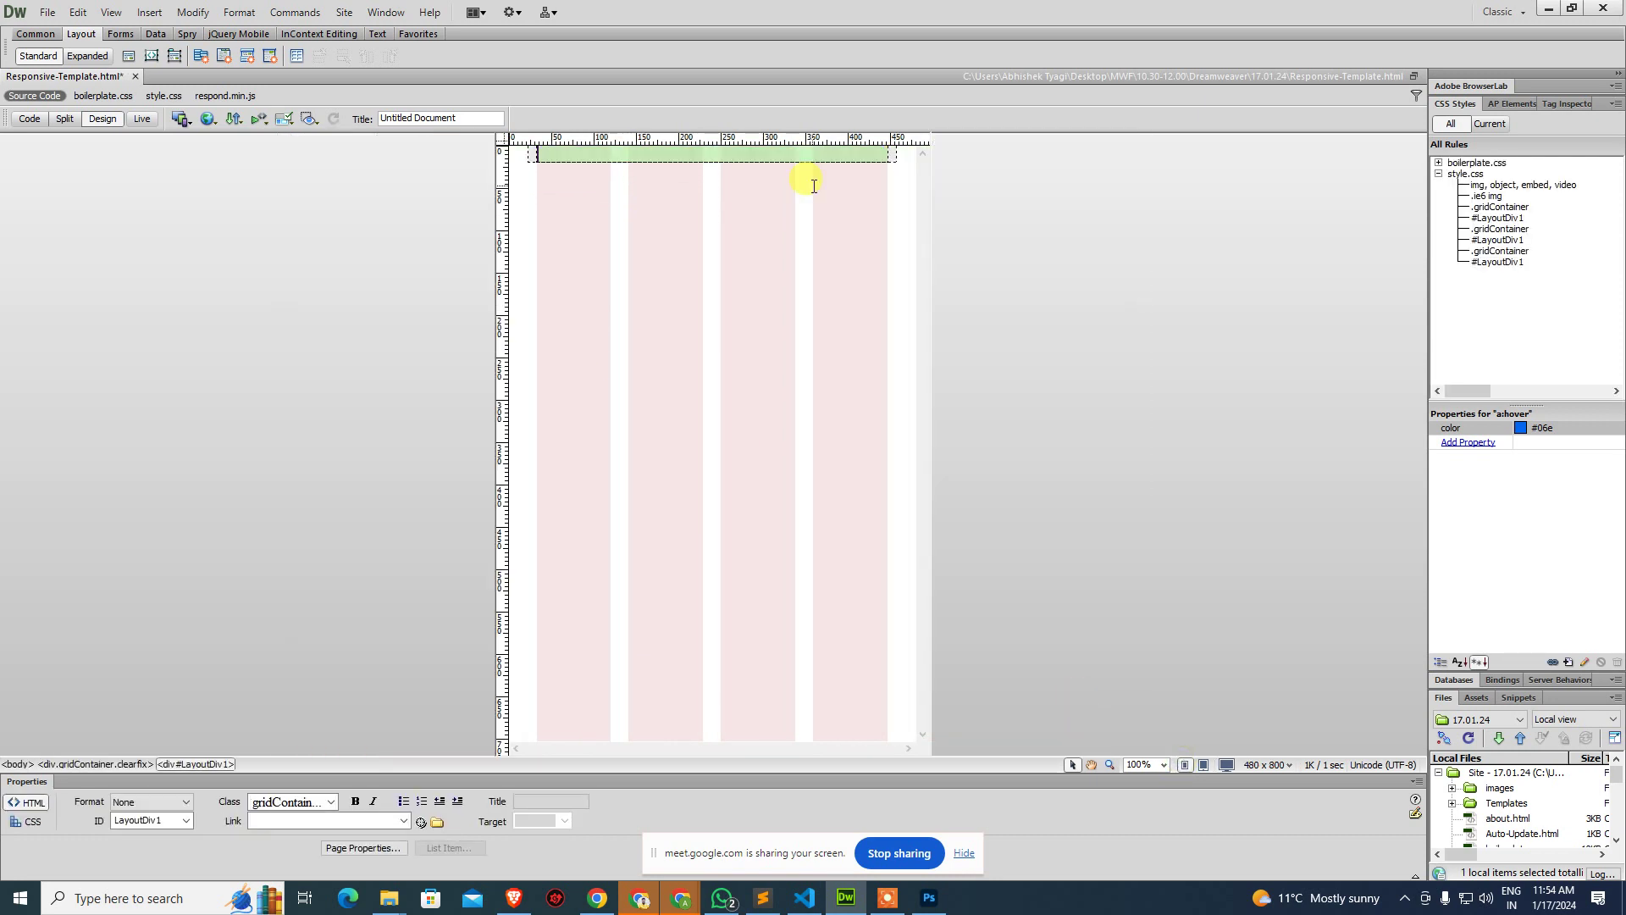
Insert the banner image from the 05.01.24 images folder into LayoutDiv1, using the folder path copied from File Explorer.
{"action": "key", "text": "ctrl+alt+i"}
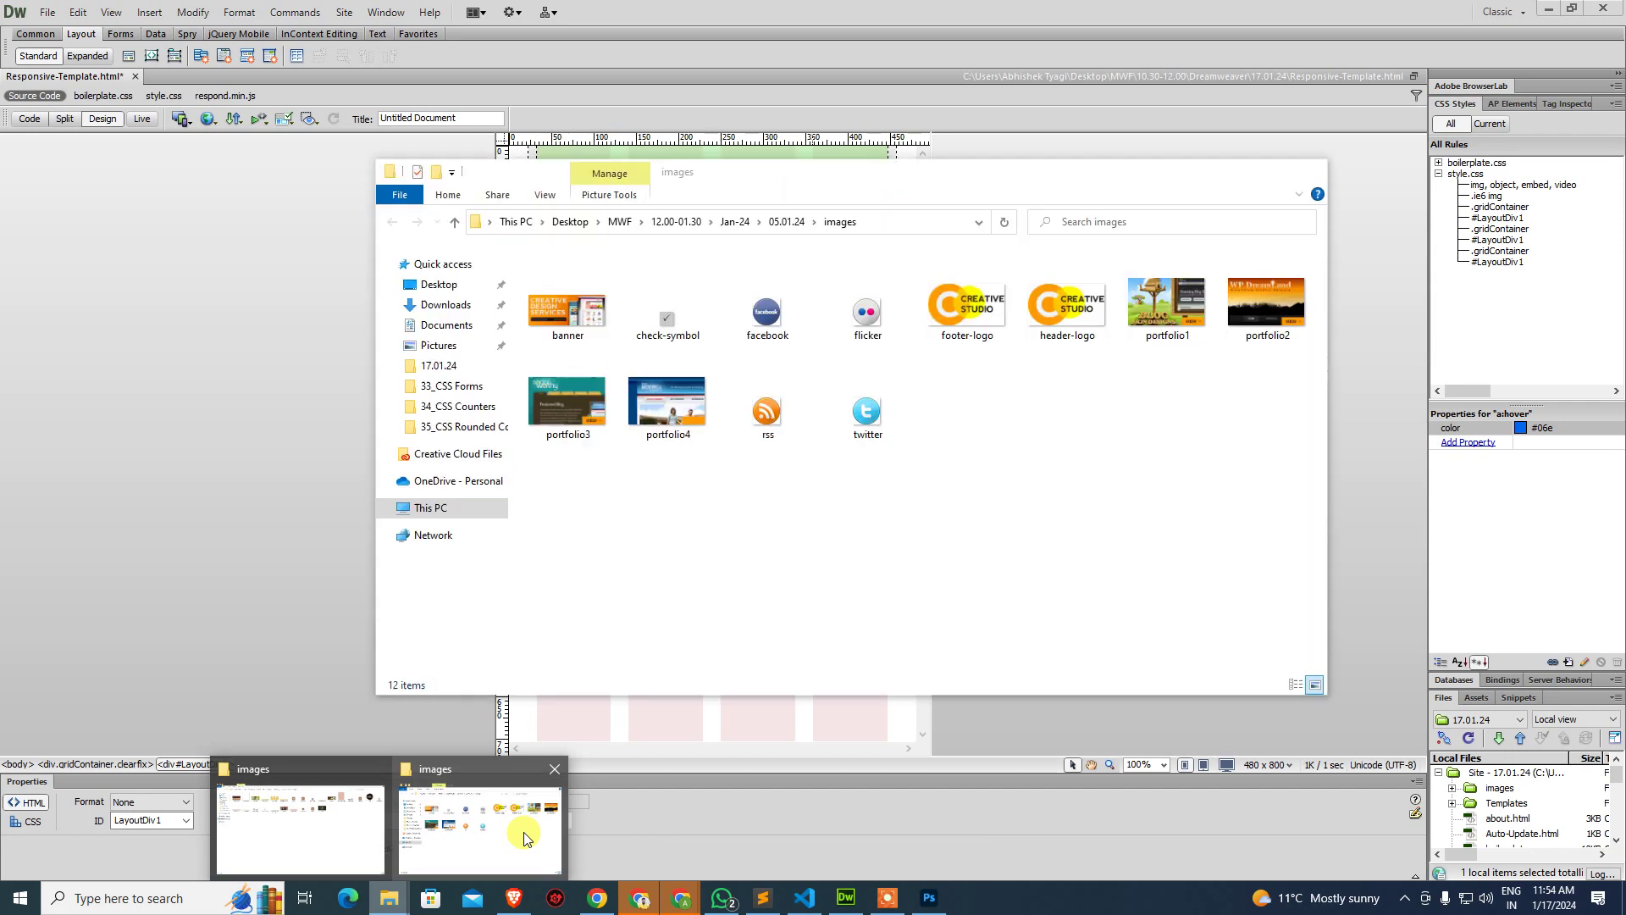
{"action": "left_click", "coordinate": [529, 832]}
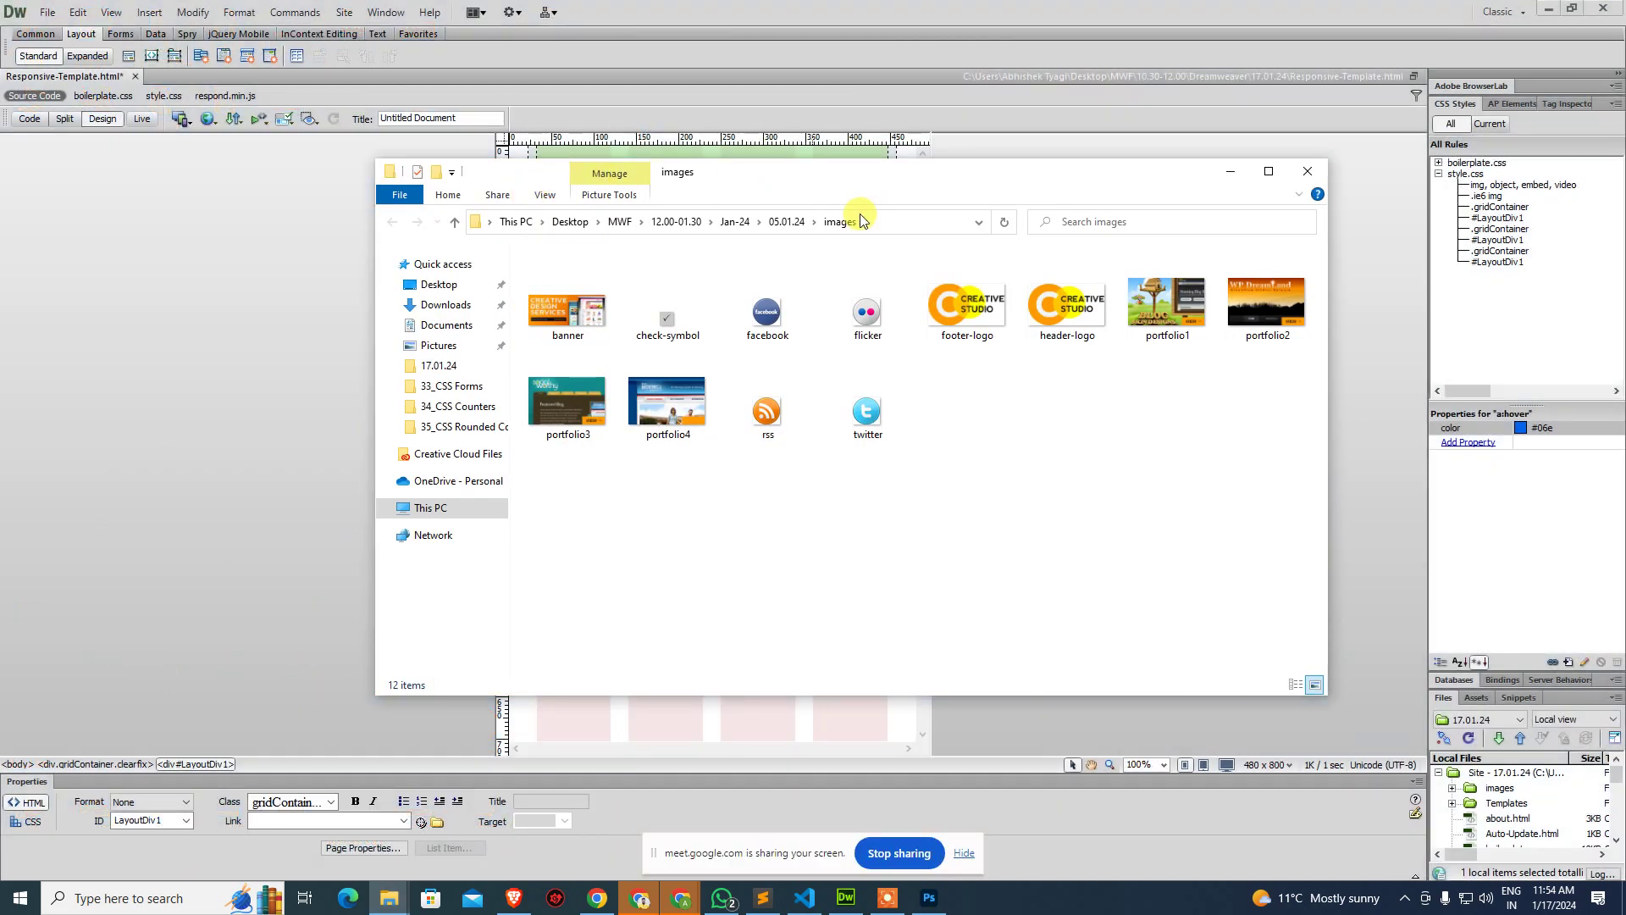
{"action": "left_click", "coordinate": [892, 217]}
{"action": "key", "text": "ctrl+c"}
{"action": "key", "text": "alt+Tab"}
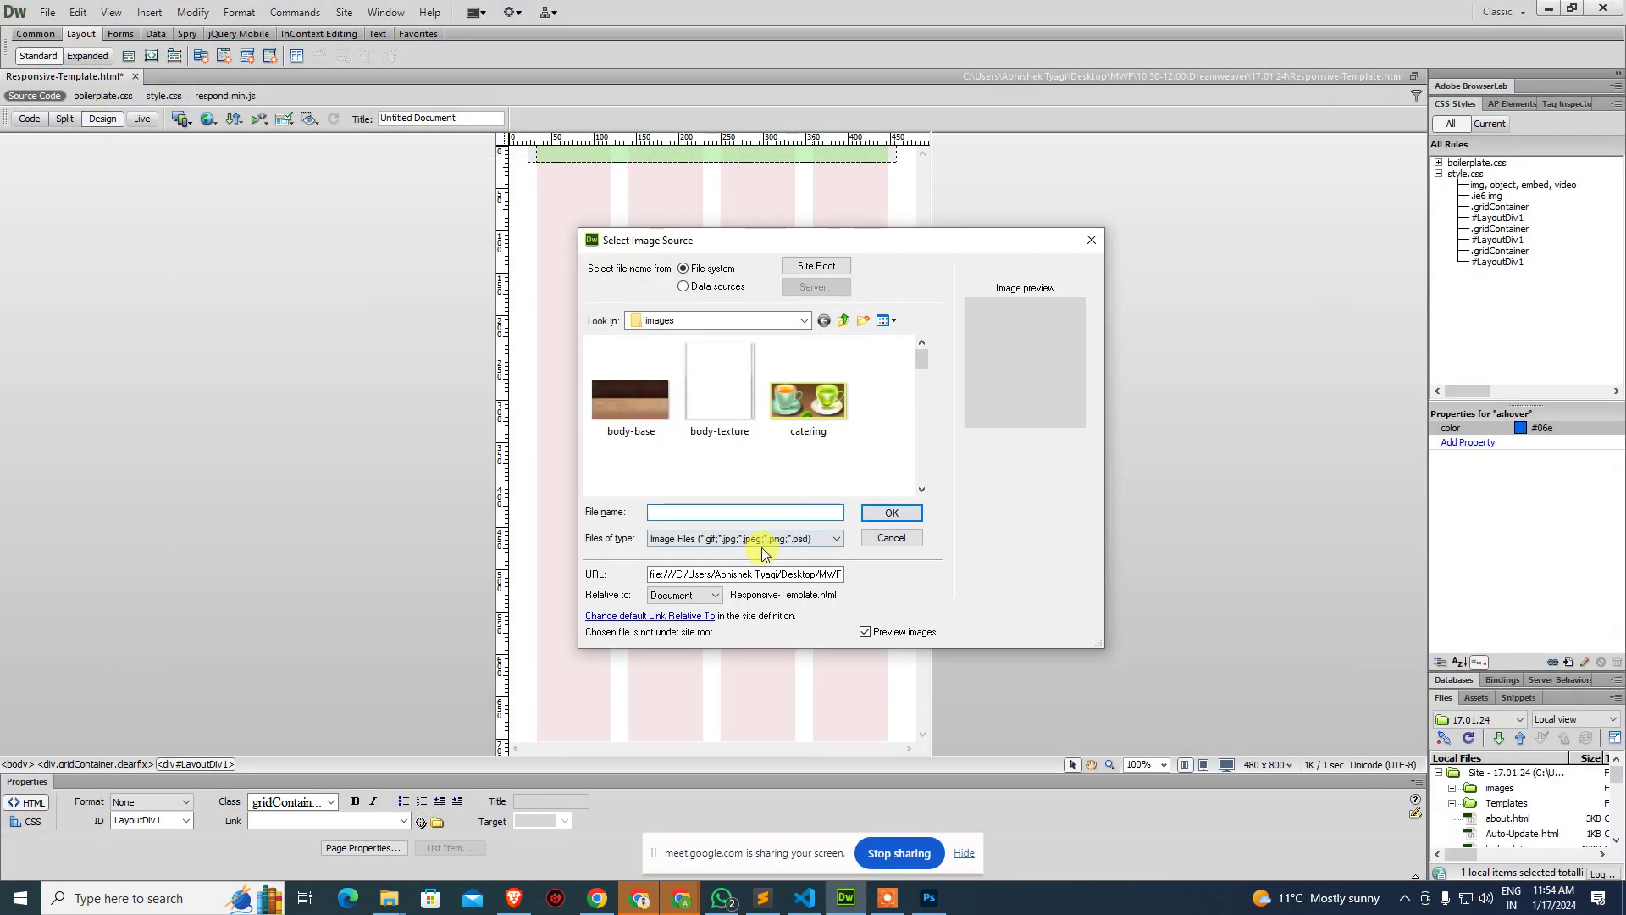
{"action": "key", "text": "ctrl+v"}
{"action": "key", "text": "Return"}
{"action": "left_click", "coordinate": [630, 407]}
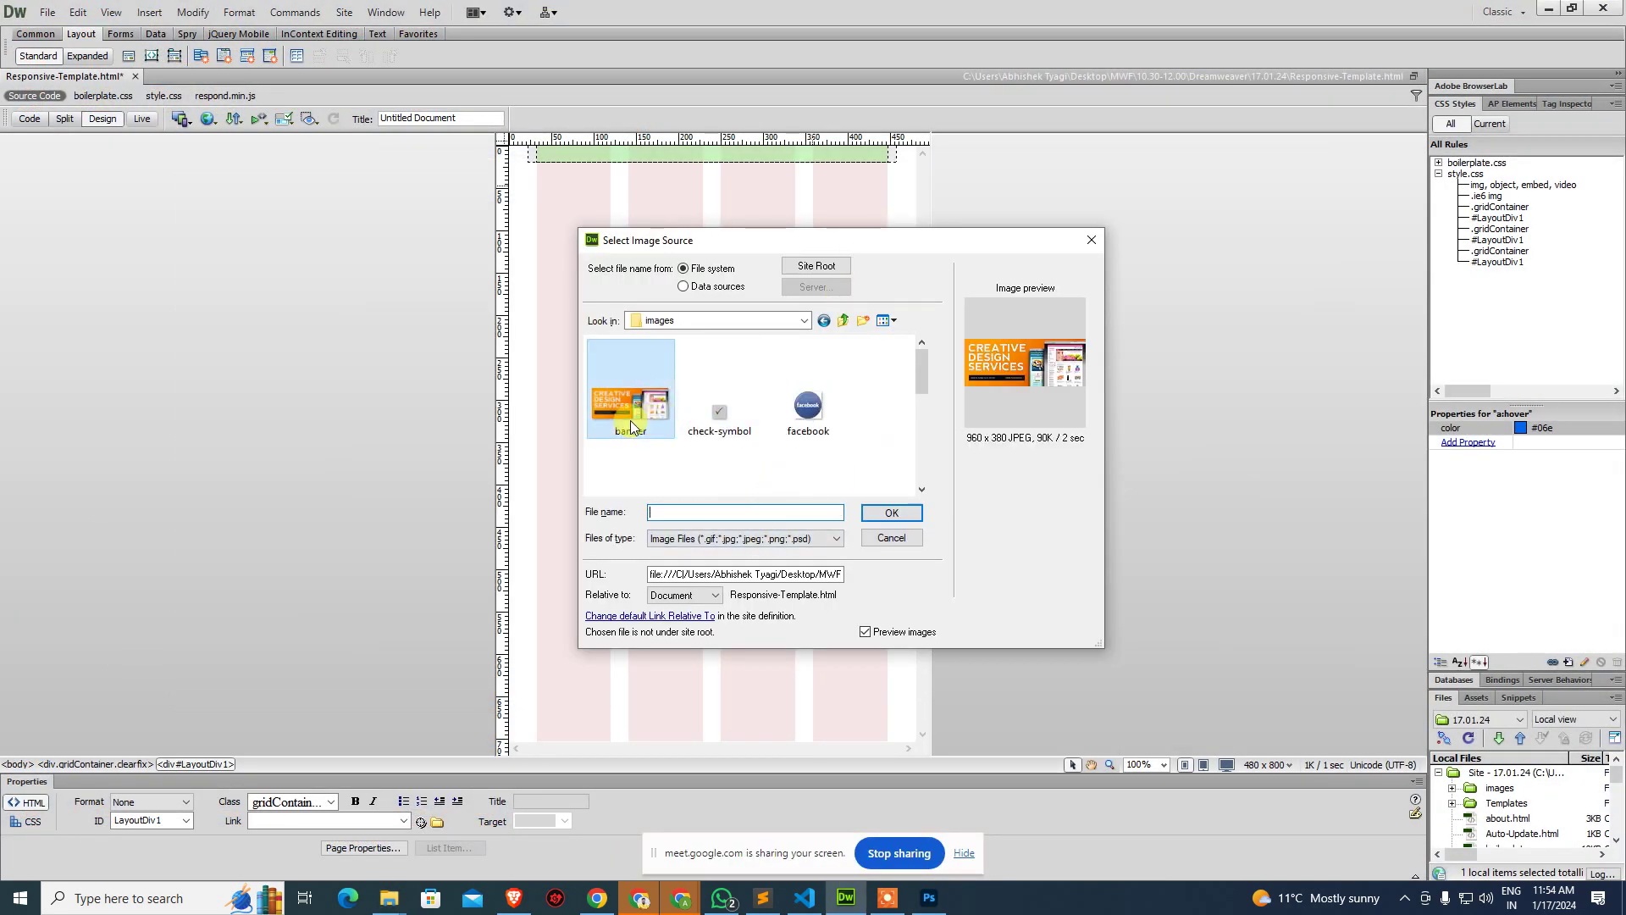
{"action": "left_click", "coordinate": [888, 514]}
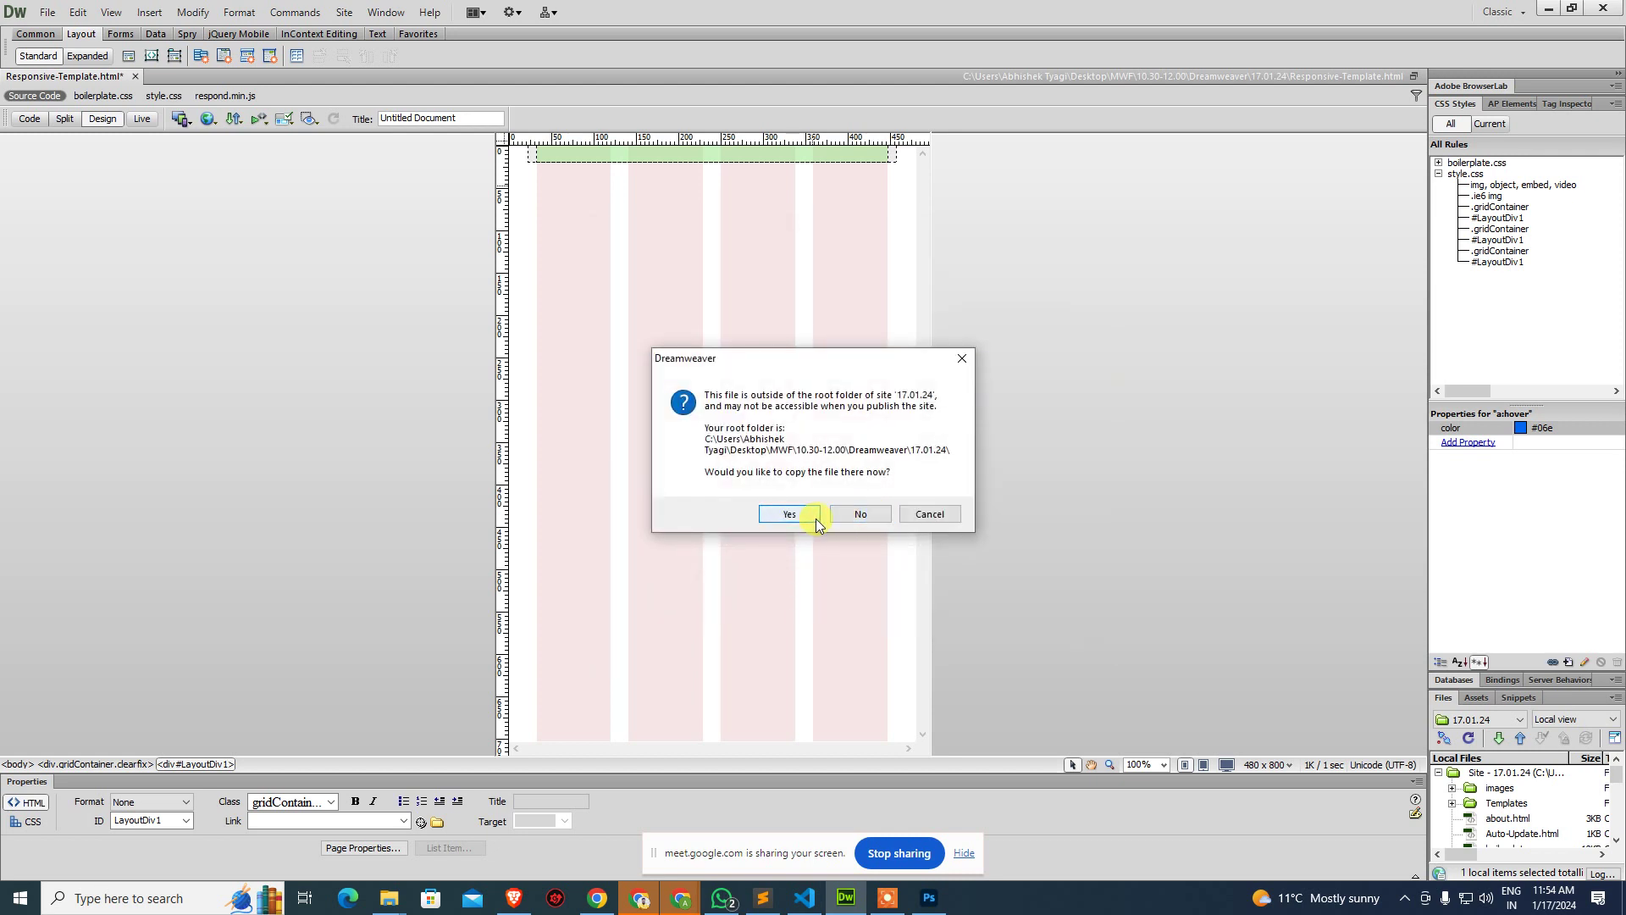
Copy the banner into the site's images folder as banner1, keeping the existing banner.jpg, and skip the image accessibility attributes.
{"action": "left_click", "coordinate": [813, 514]}
{"action": "double_click", "coordinate": [700, 409]}
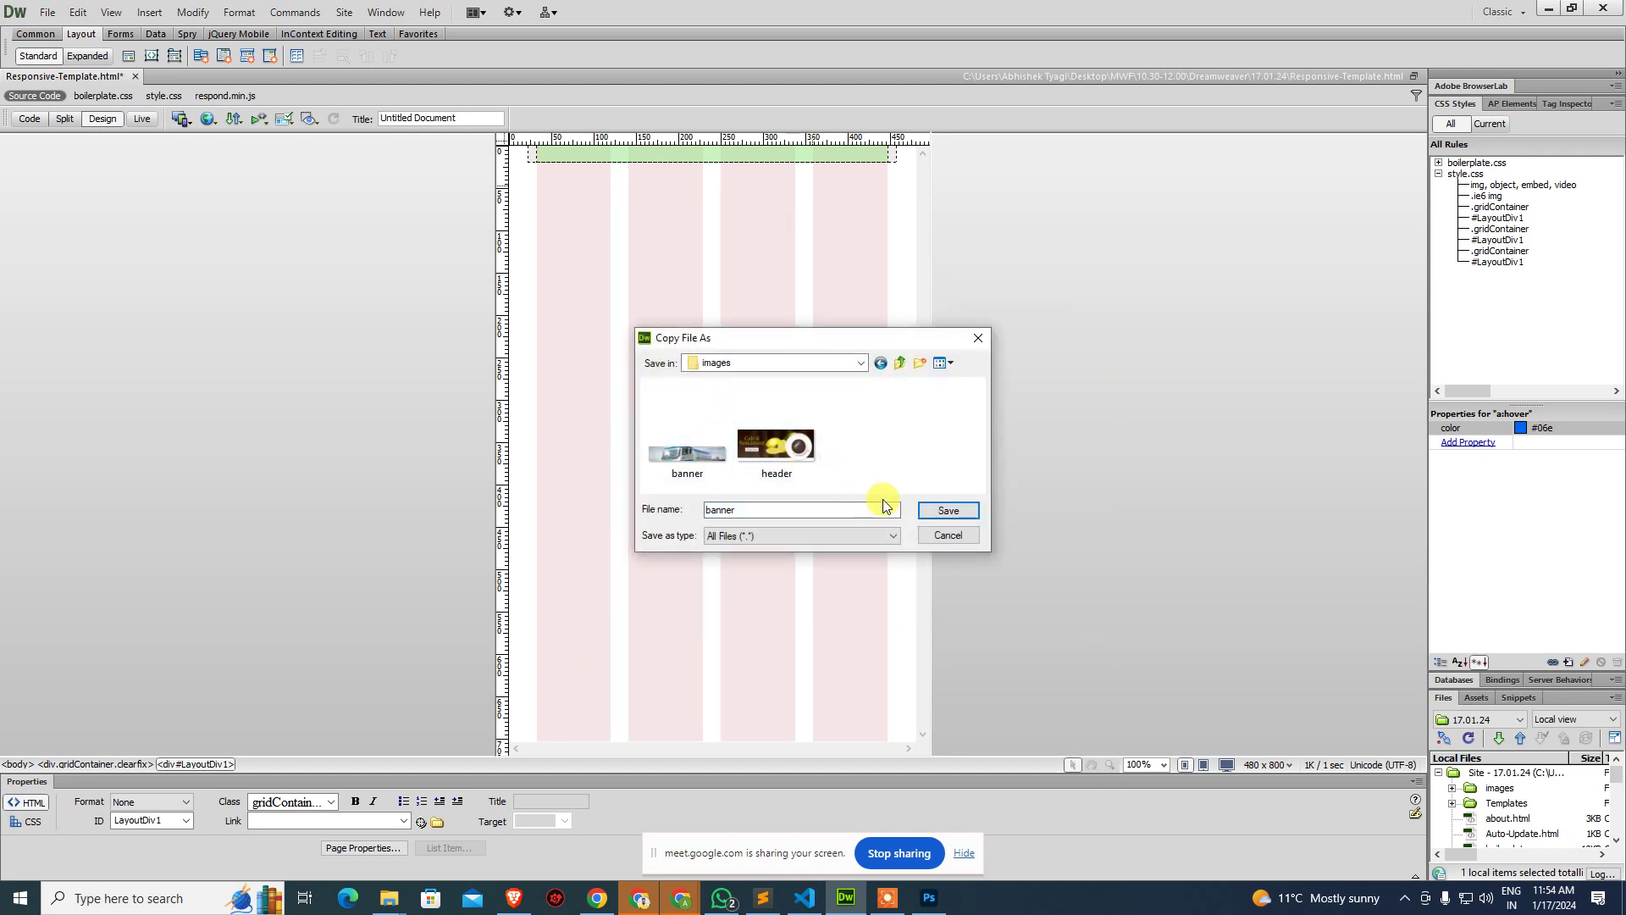
{"action": "left_click", "coordinate": [946, 512]}
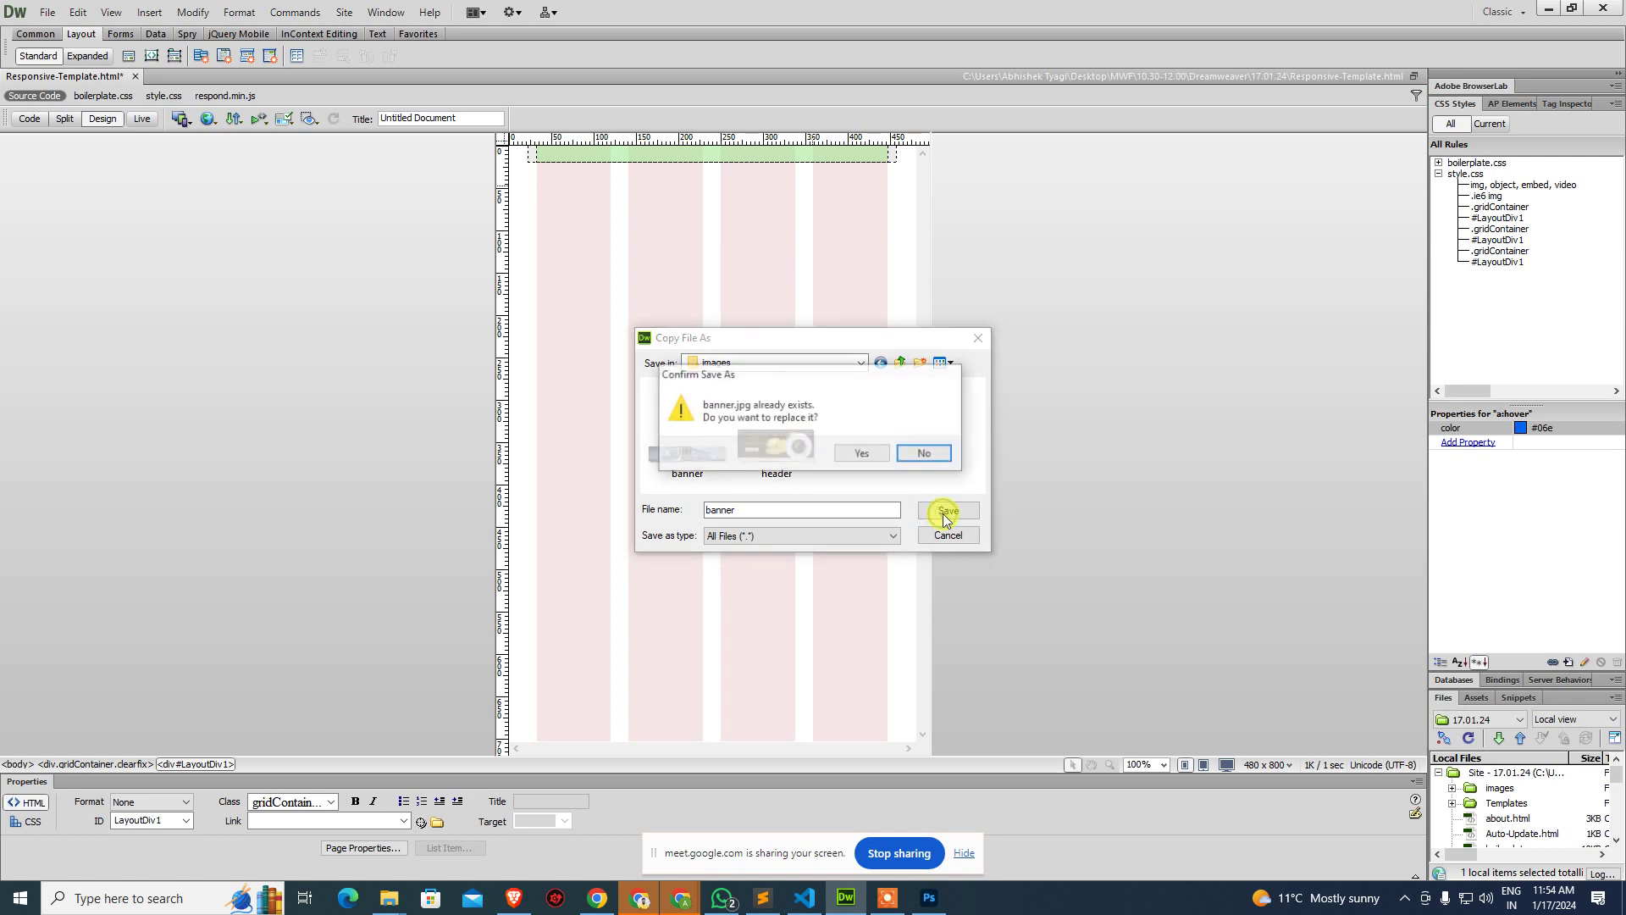
{"action": "left_click", "coordinate": [931, 455]}
{"action": "left_click", "coordinate": [847, 508]}
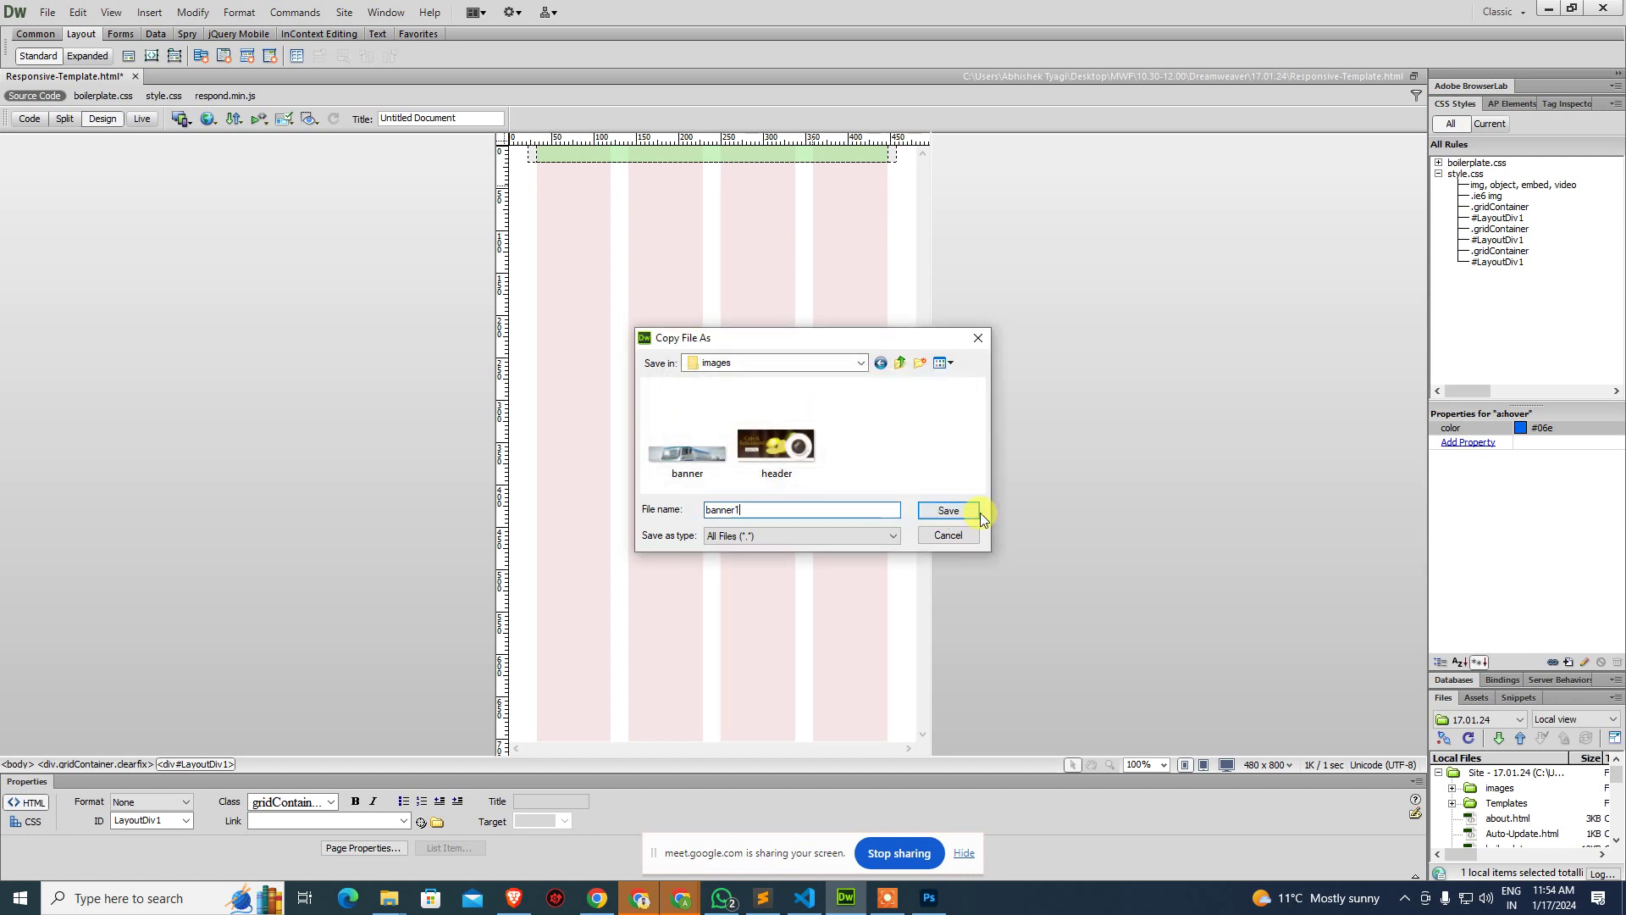
{"action": "left_click", "coordinate": [953, 510]}
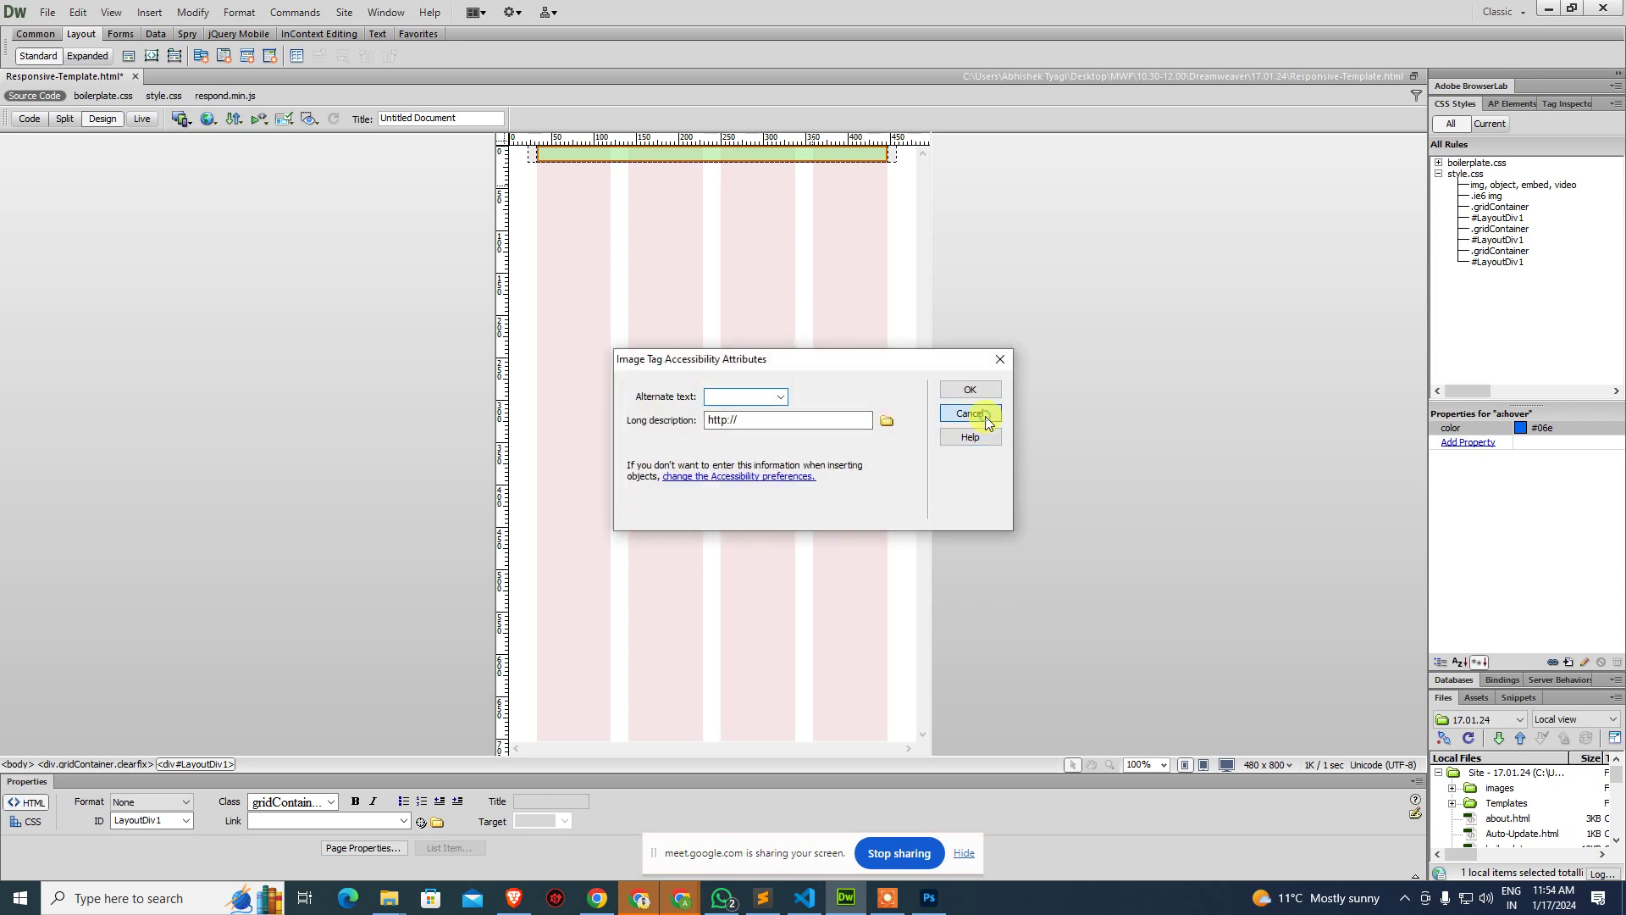
{"action": "left_click", "coordinate": [970, 413]}
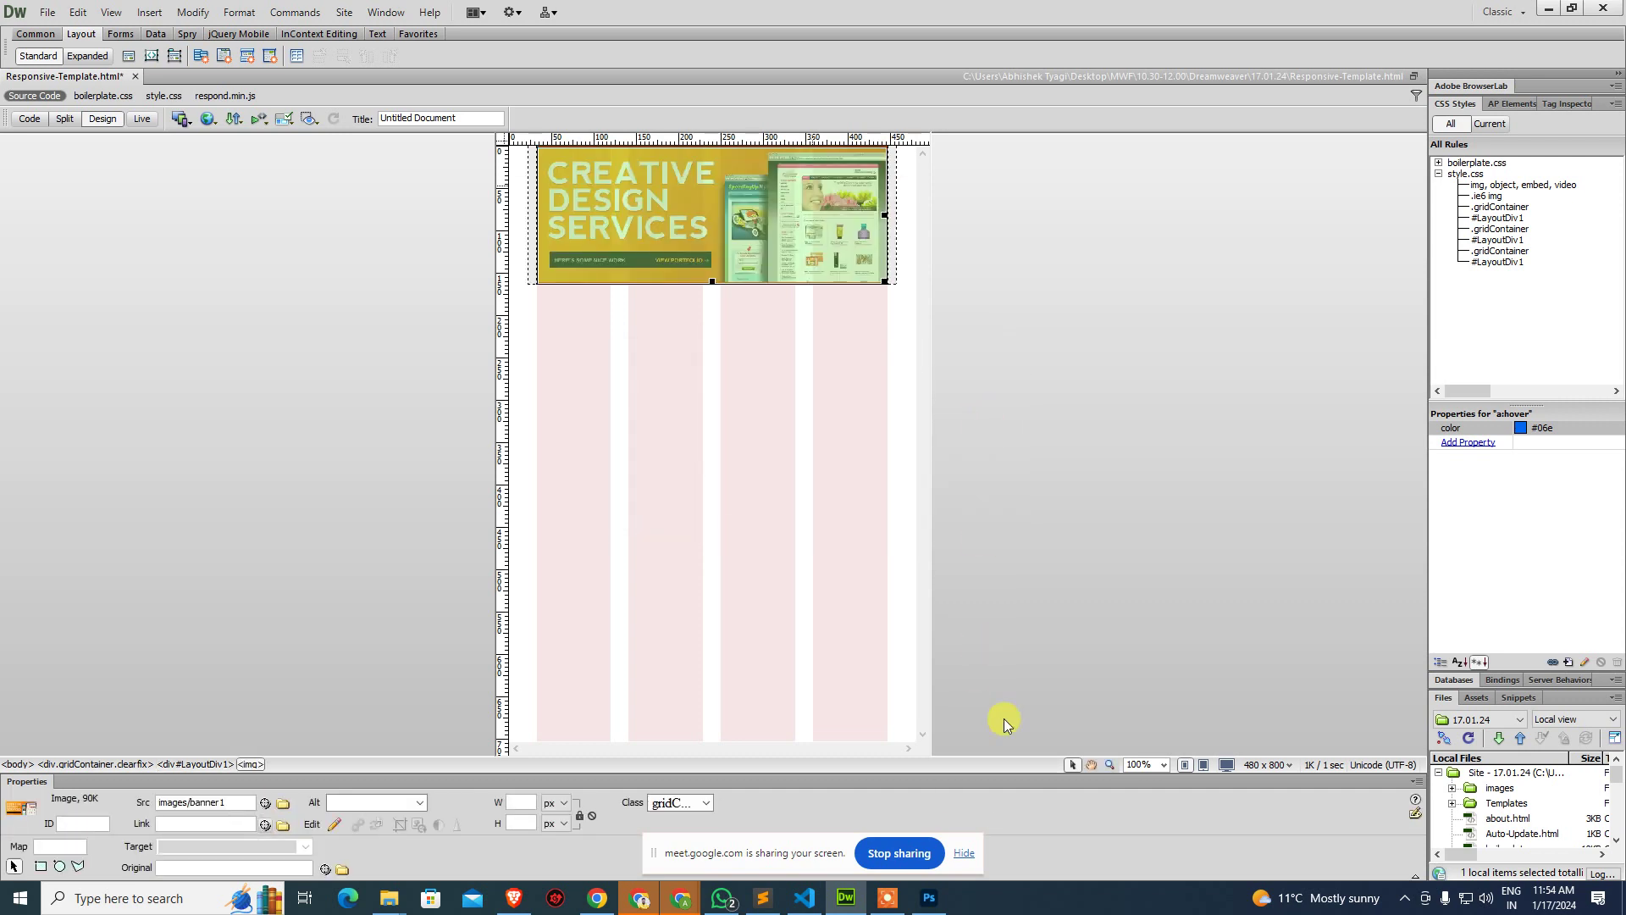
Preview the banner layout at tablet size, desktop size and 1670 x 720.
{"action": "left_click", "coordinate": [1203, 764]}
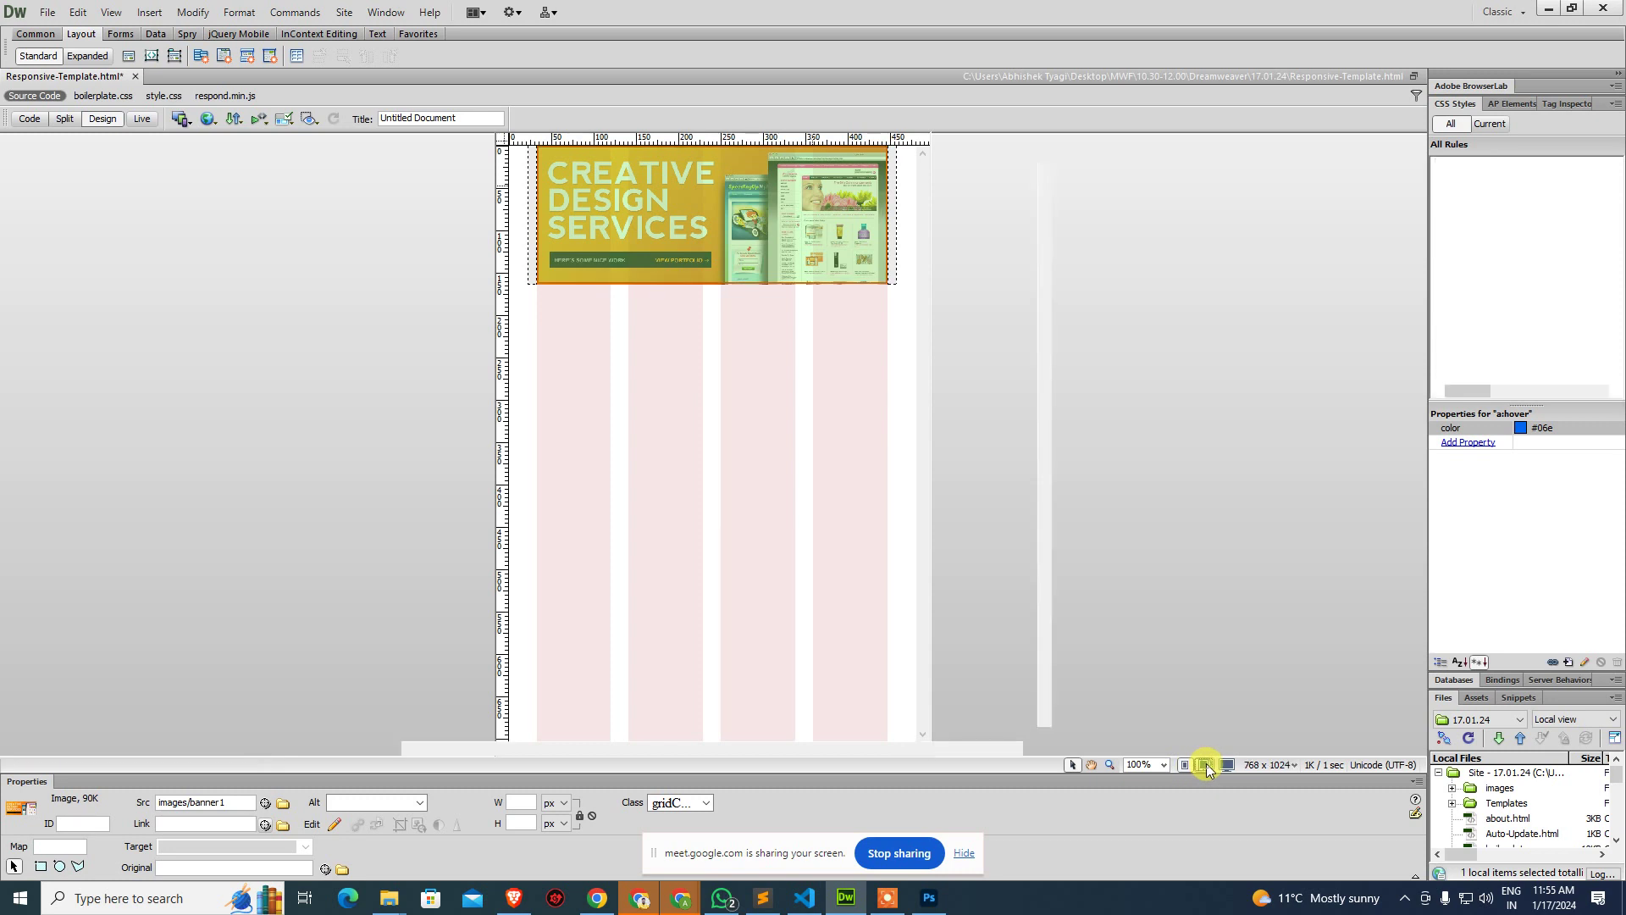
{"action": "left_click", "coordinate": [1227, 765]}
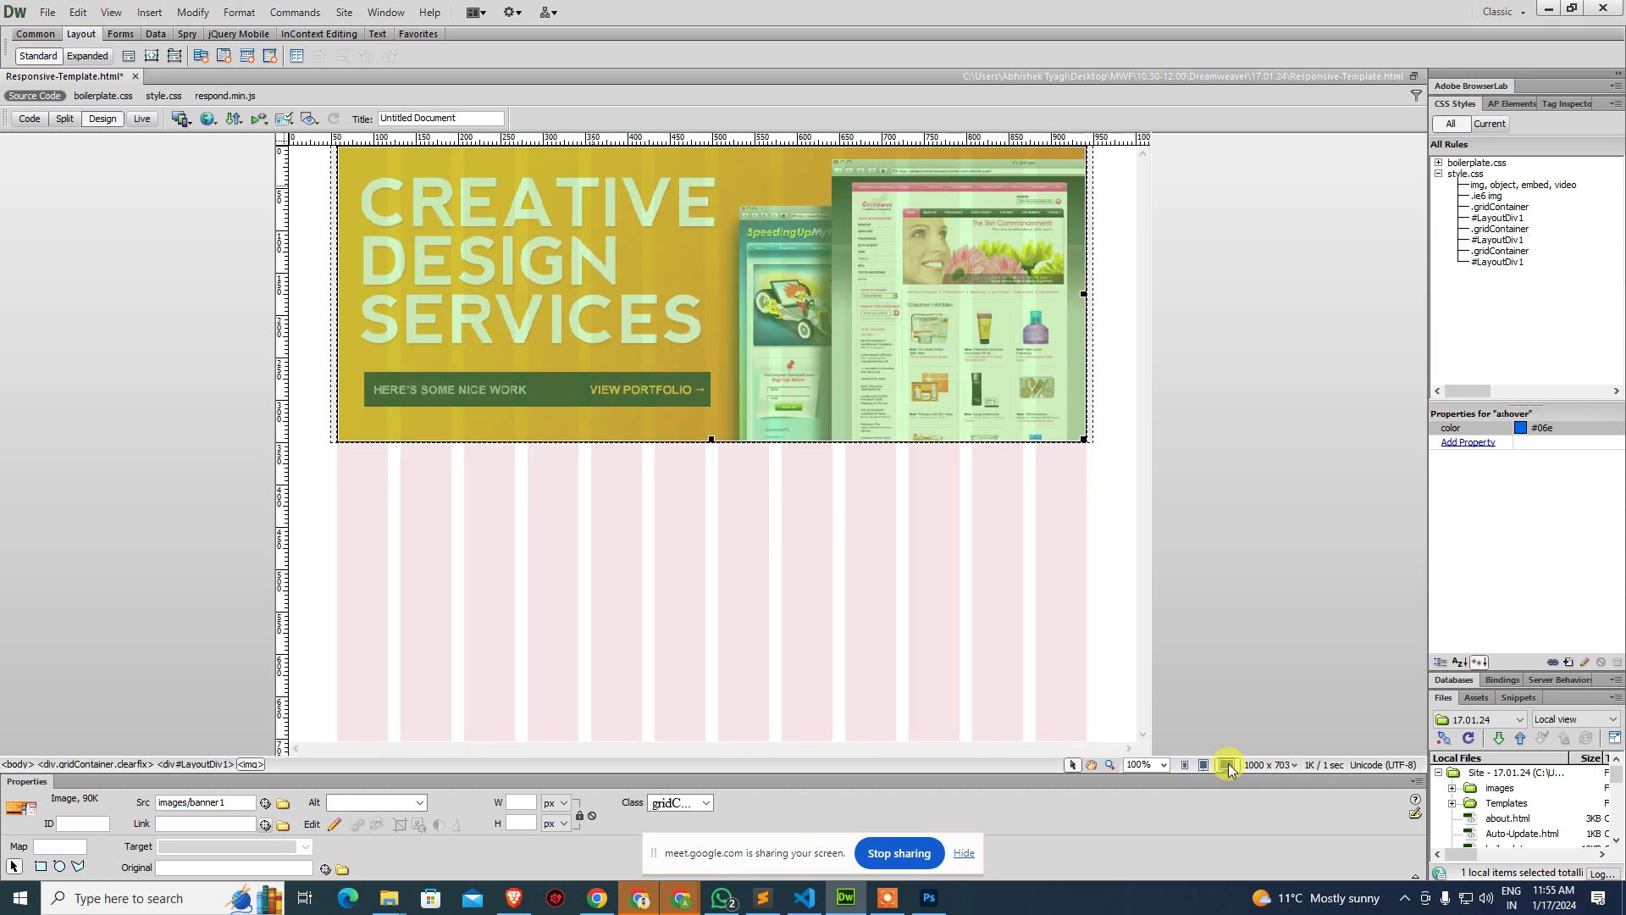
{"action": "left_click", "coordinate": [1227, 766]}
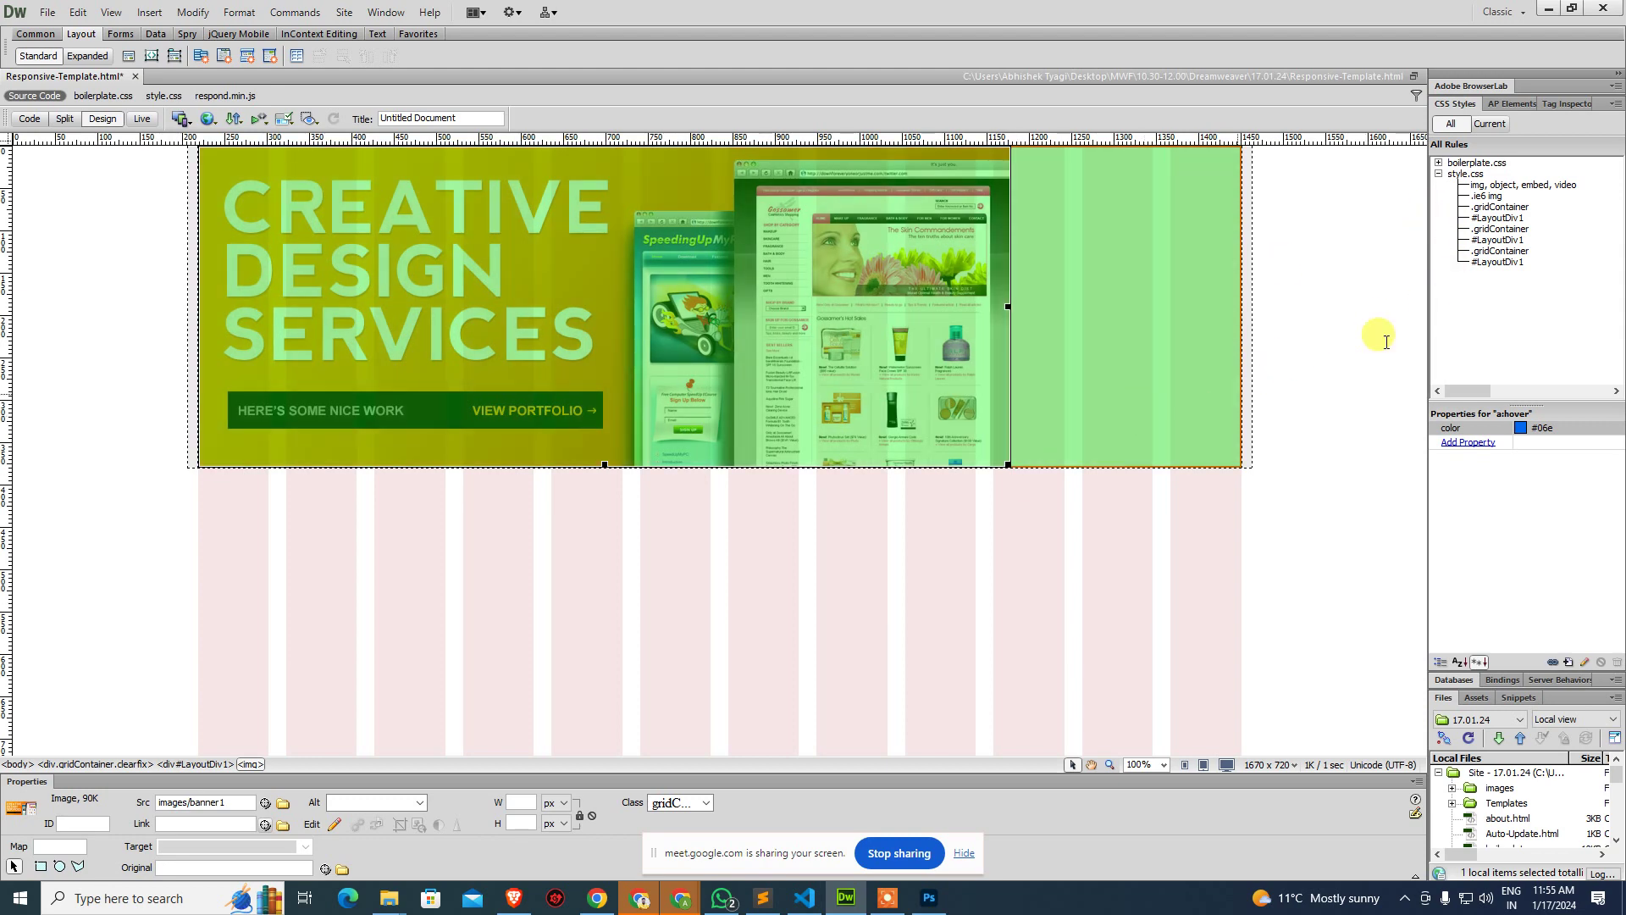
Create a compound CSS rule in style.css with the selector #LayoutDiv1 img.
{"action": "left_click", "coordinate": [1497, 263]}
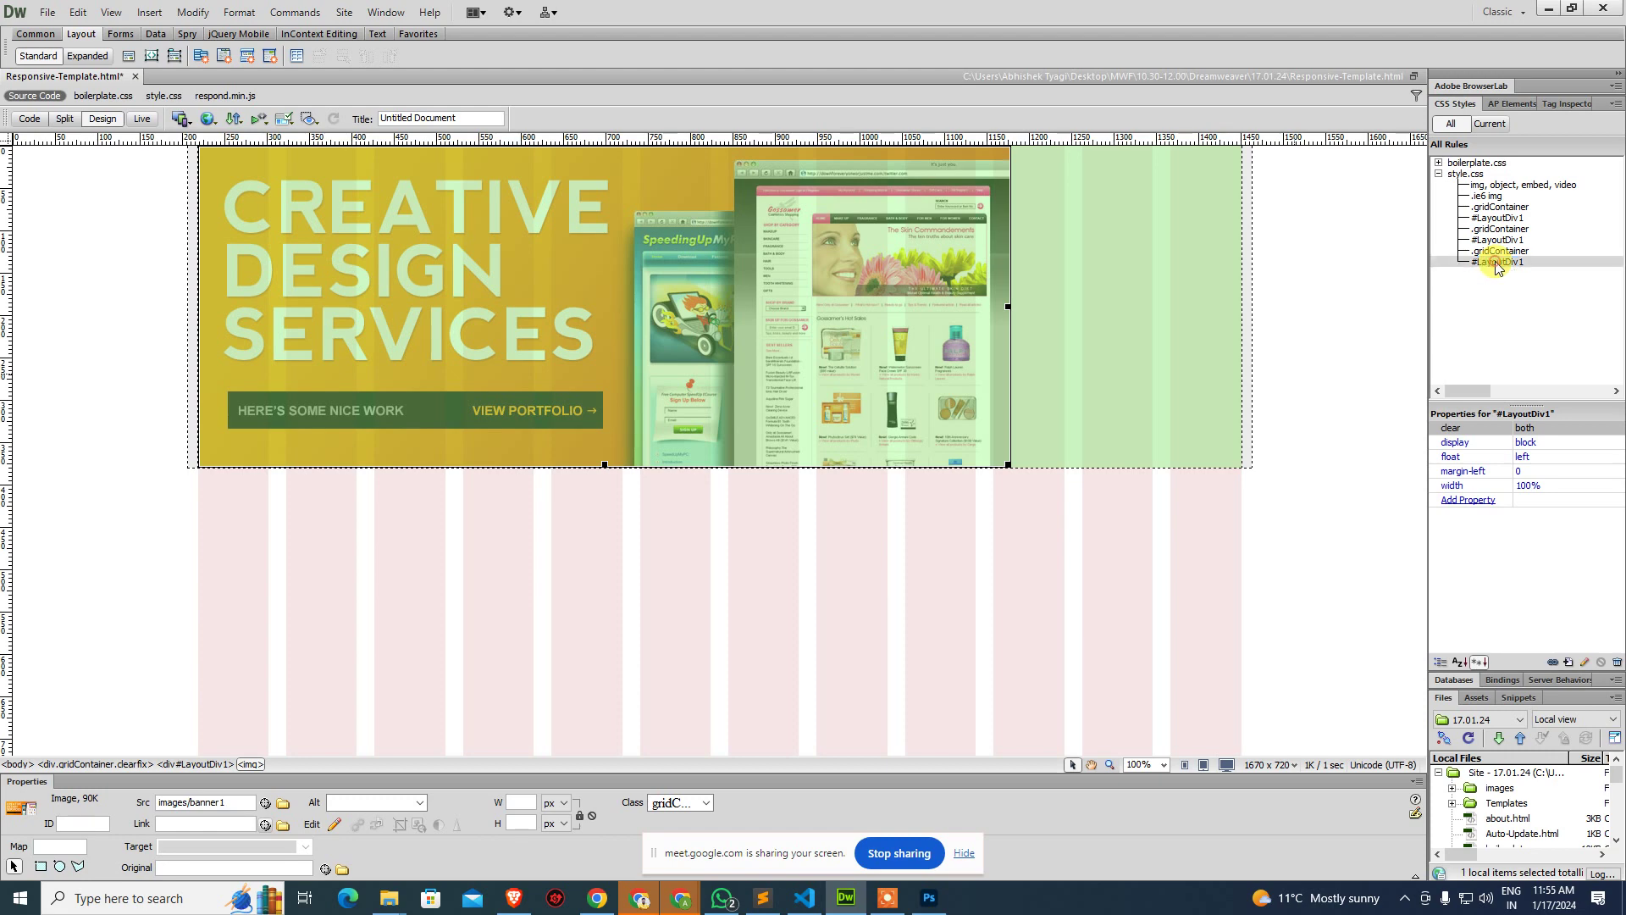
{"action": "right_click", "coordinate": [1493, 263]}
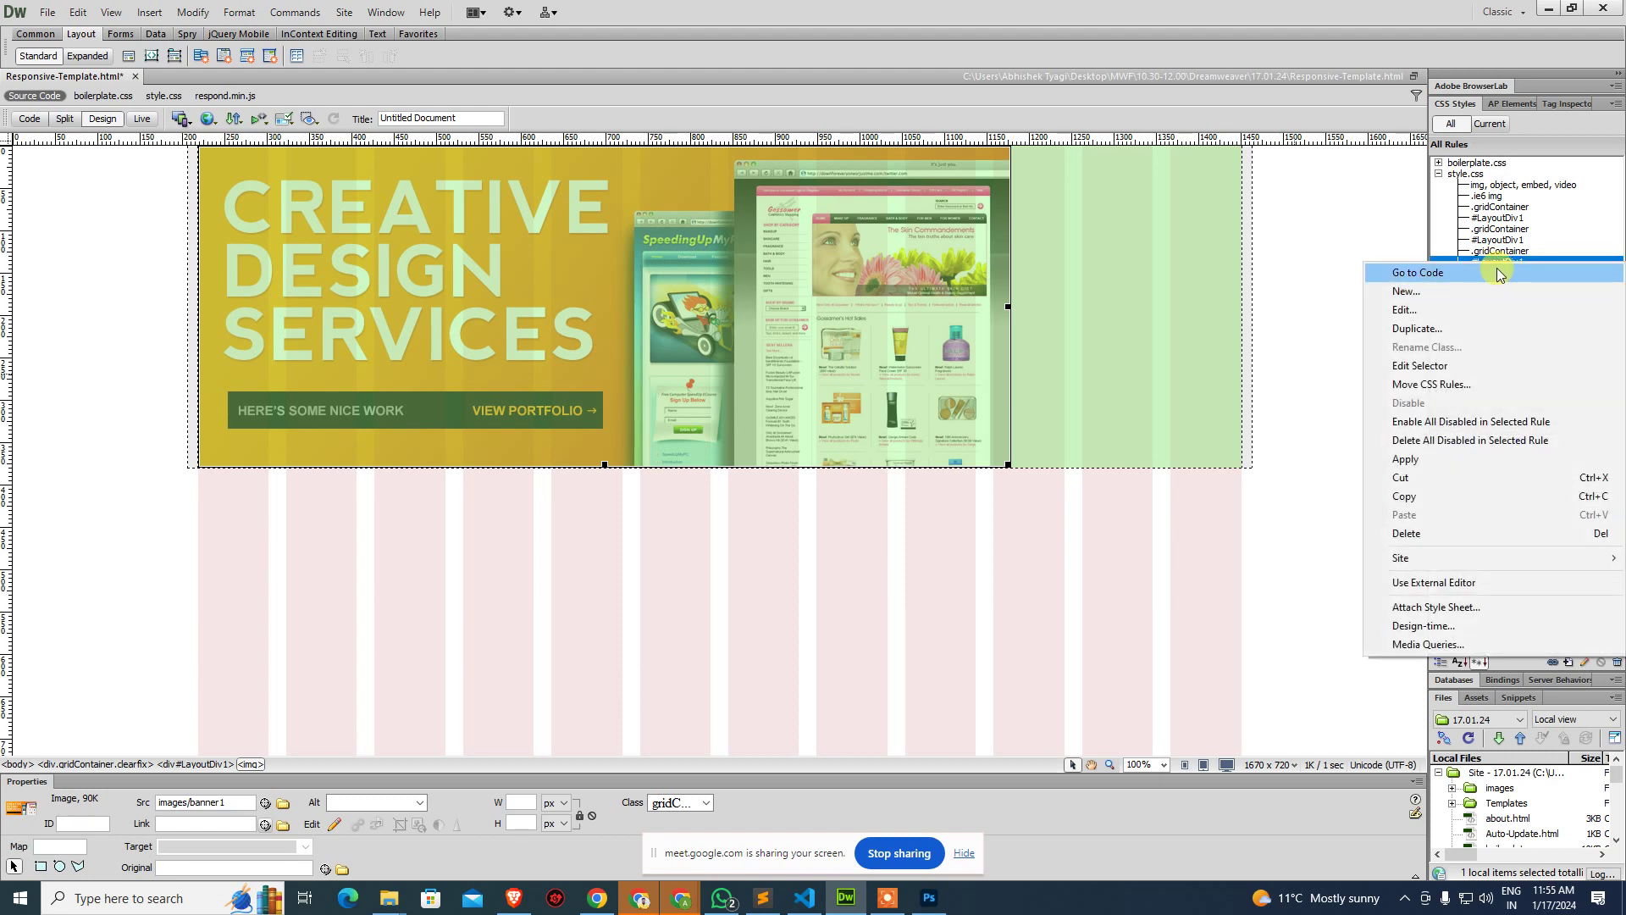
{"action": "key", "text": "Escape"}
{"action": "left_click", "coordinate": [1497, 264]}
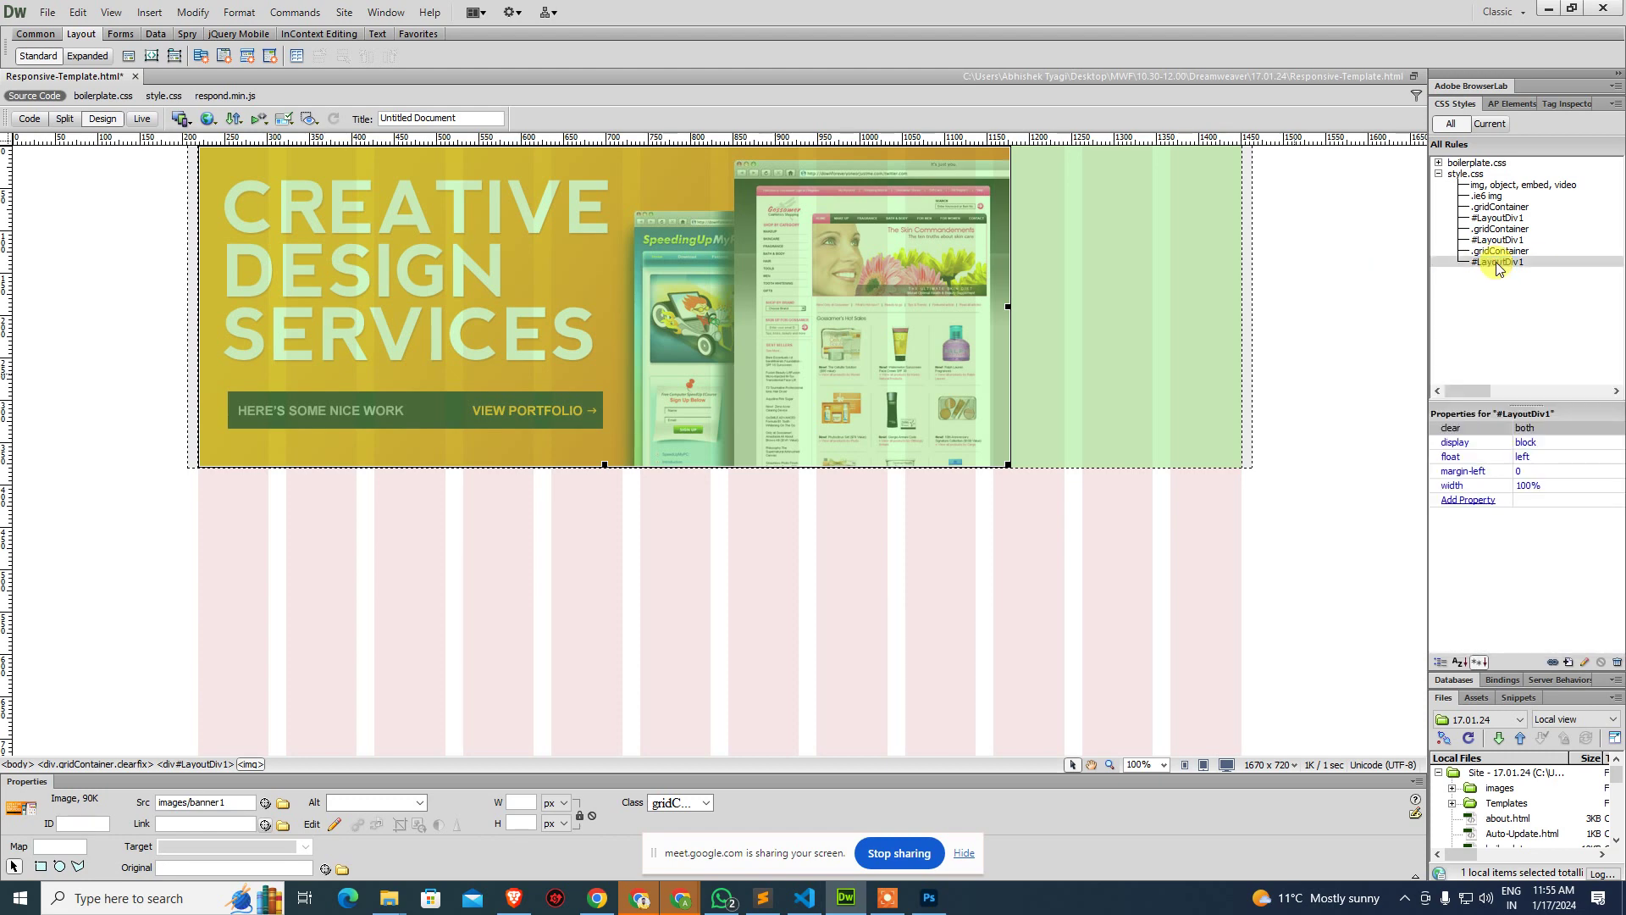
{"action": "right_click", "coordinate": [1493, 264]}
{"action": "left_click", "coordinate": [1460, 293]}
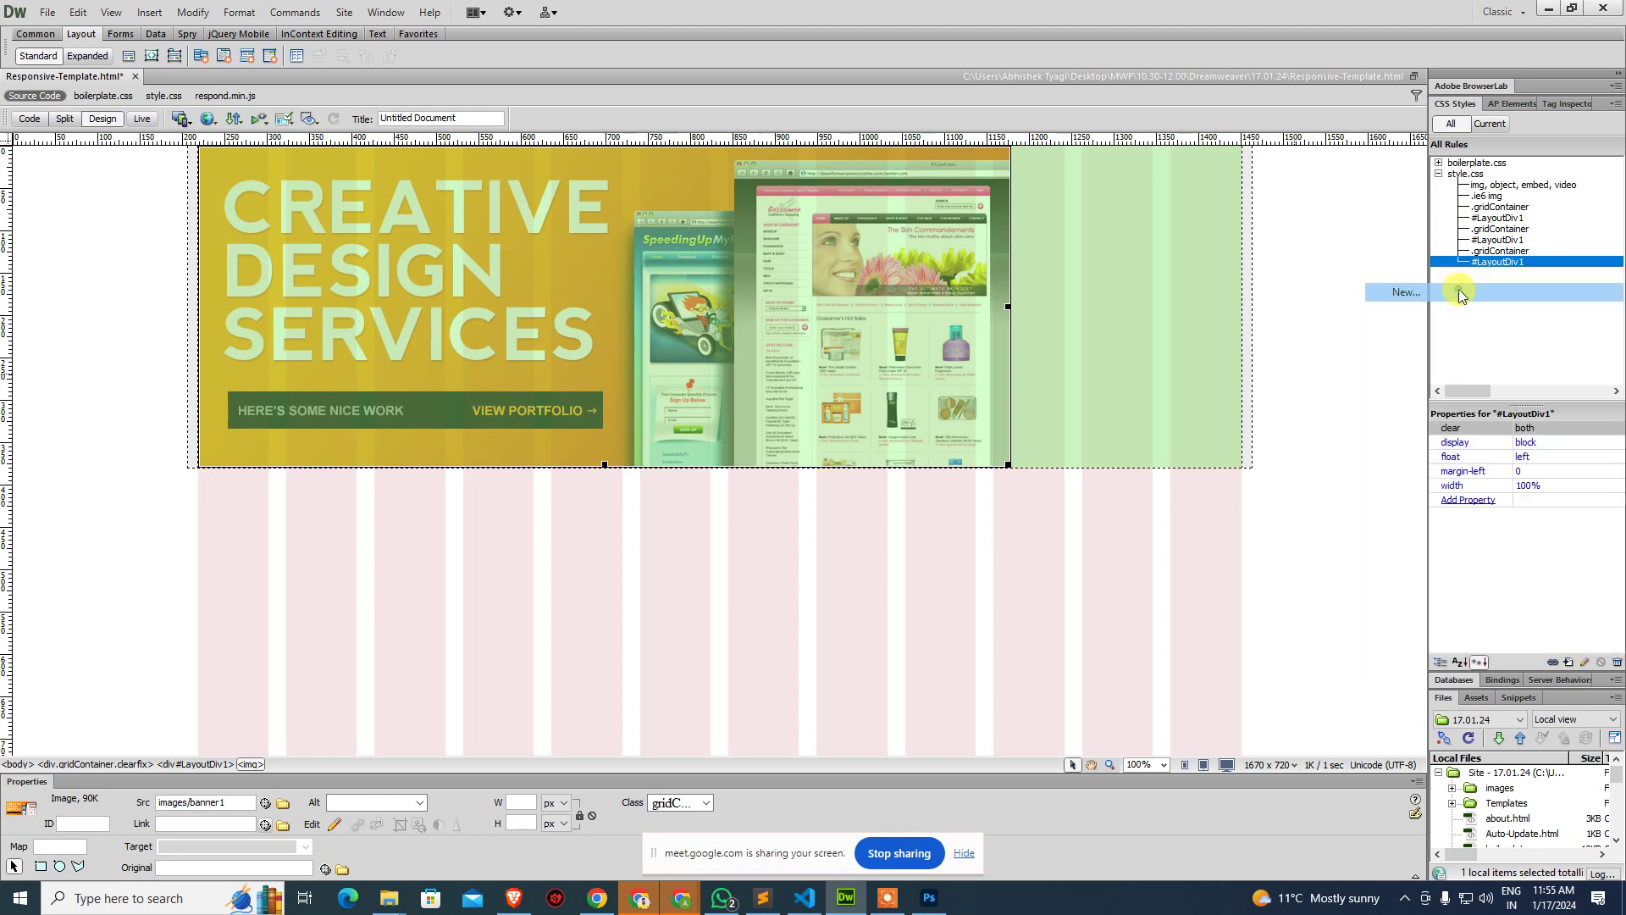
{"action": "left_click", "coordinate": [810, 337]}
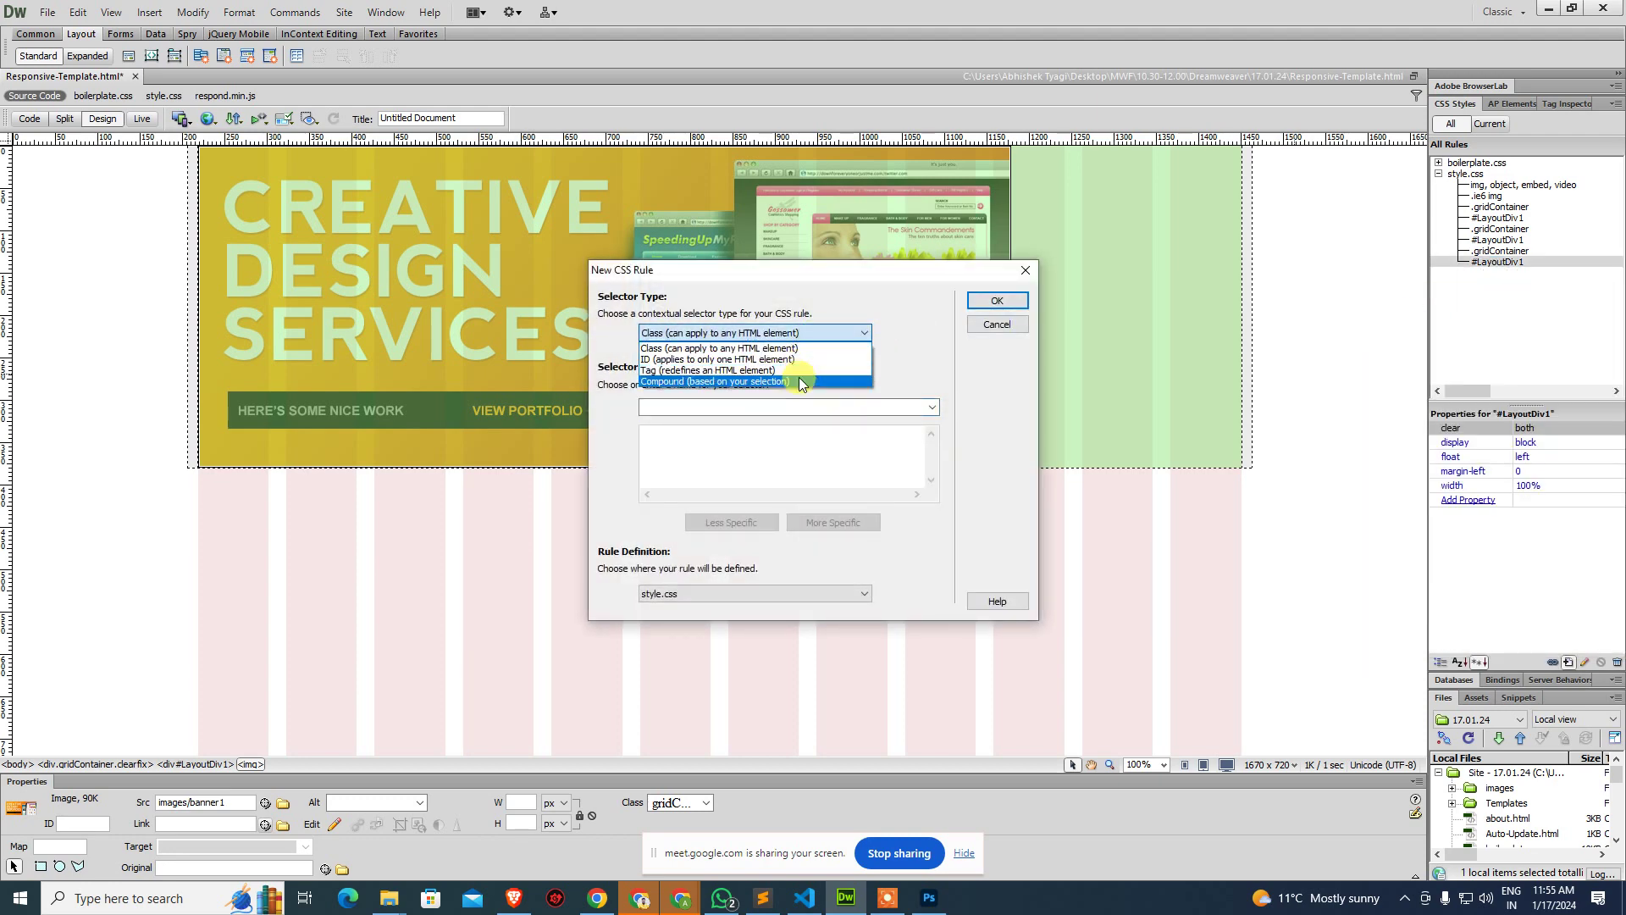
{"action": "left_click", "coordinate": [799, 378]}
{"action": "type", "text": "#LayoutDiv1"}
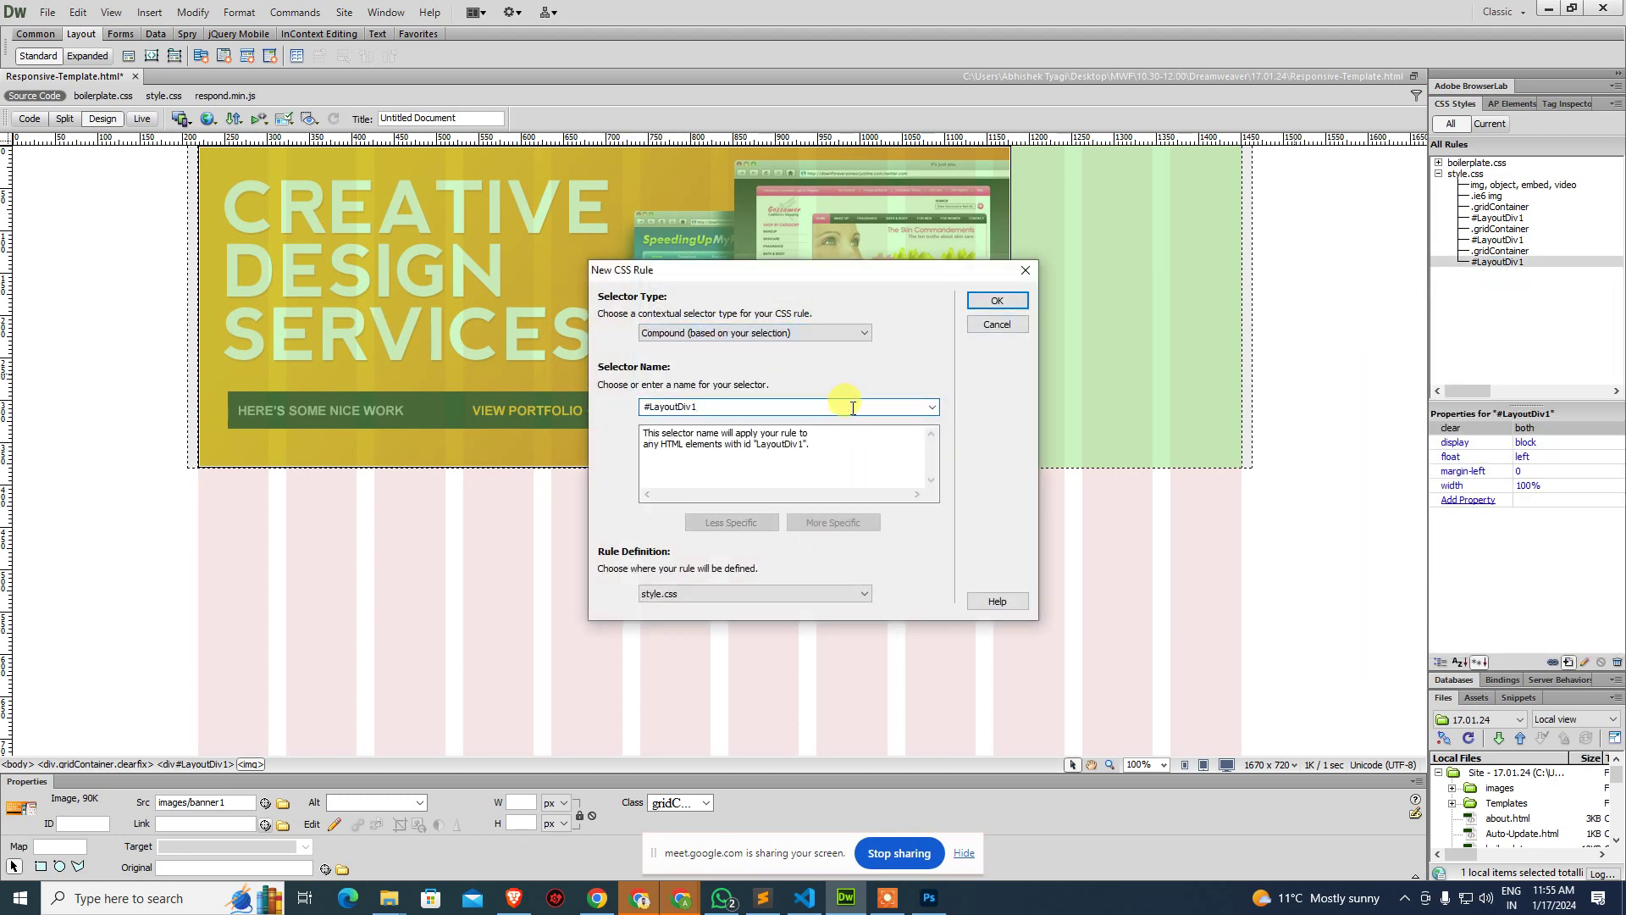
{"action": "type", "text": " img"}
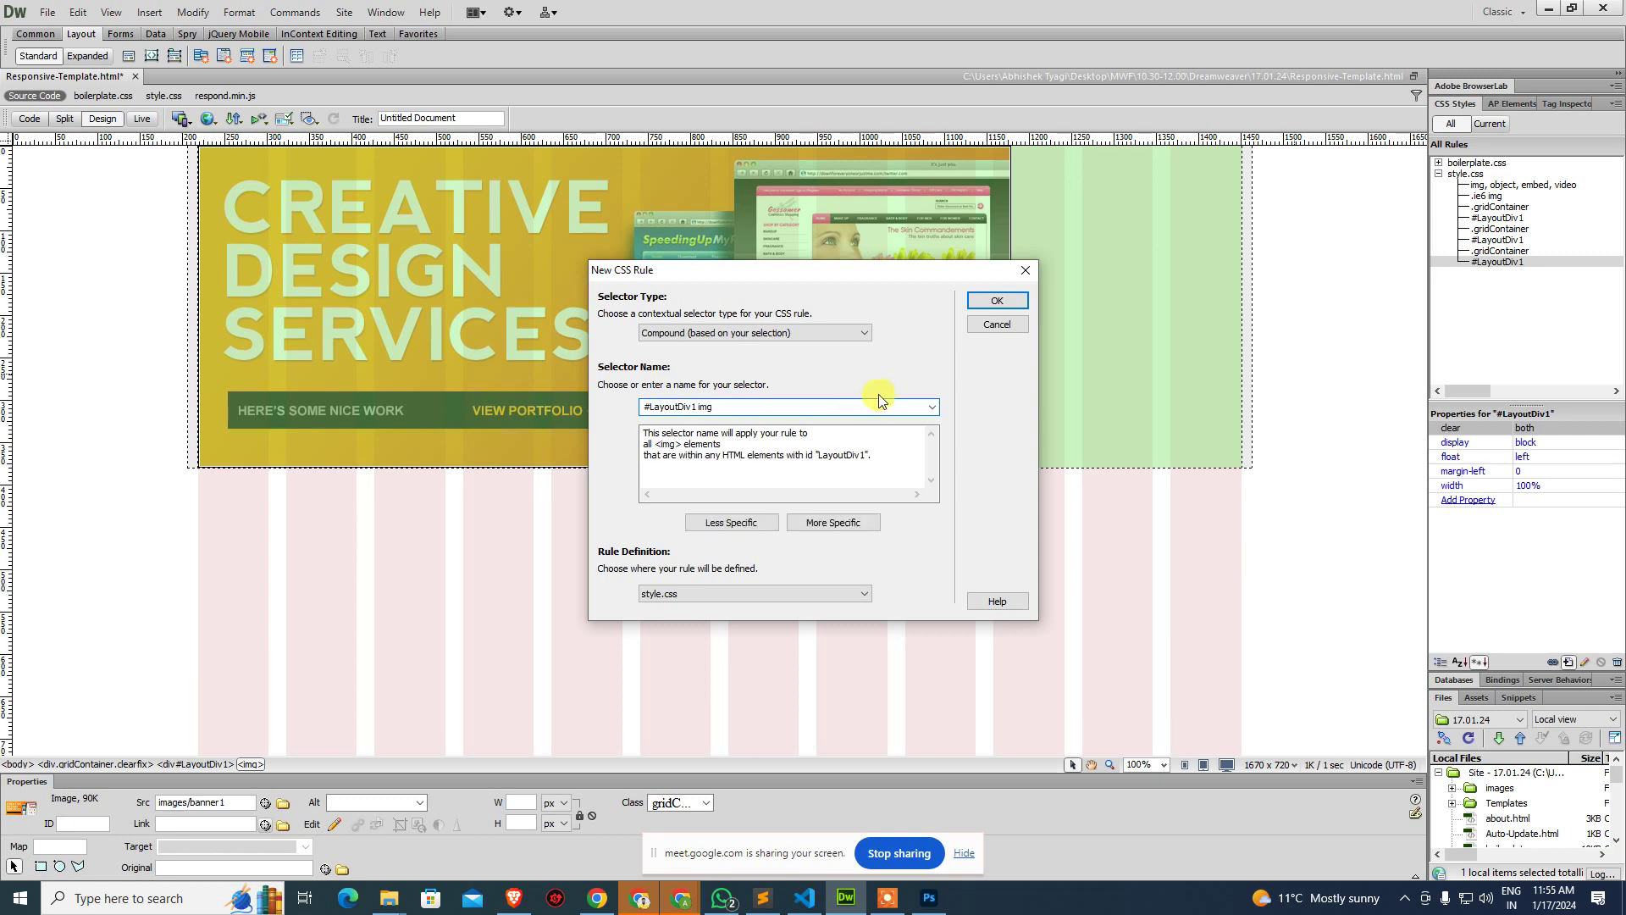
{"action": "left_click", "coordinate": [997, 301]}
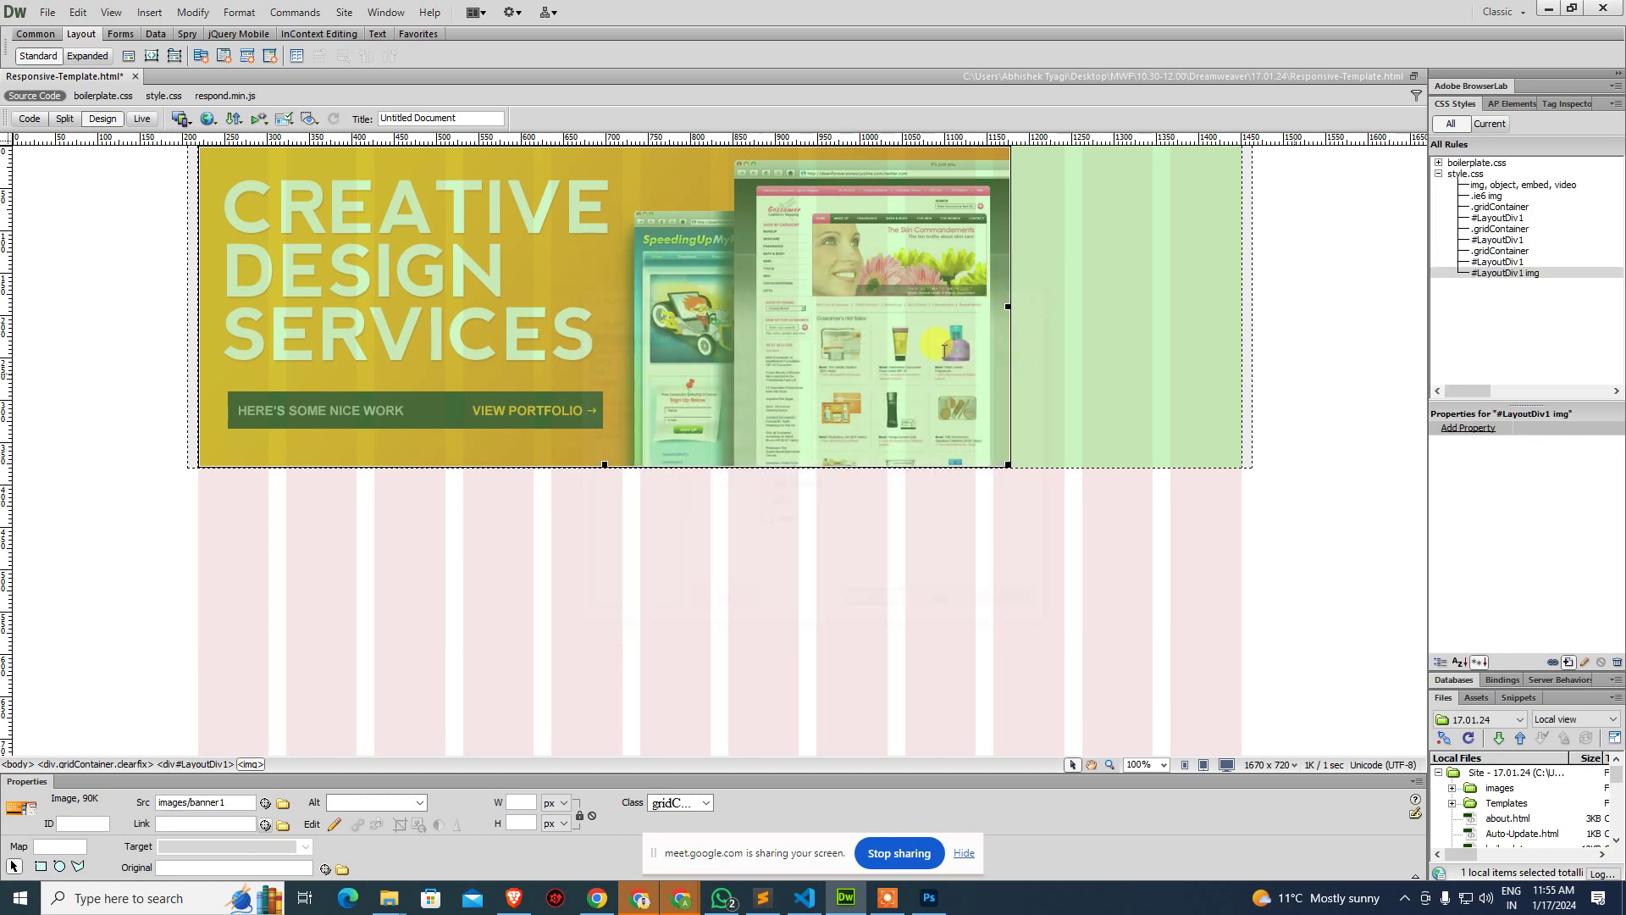
Set the box width of the #LayoutDiv1 img rule to 100%.
{"action": "left_click", "coordinate": [623, 368]}
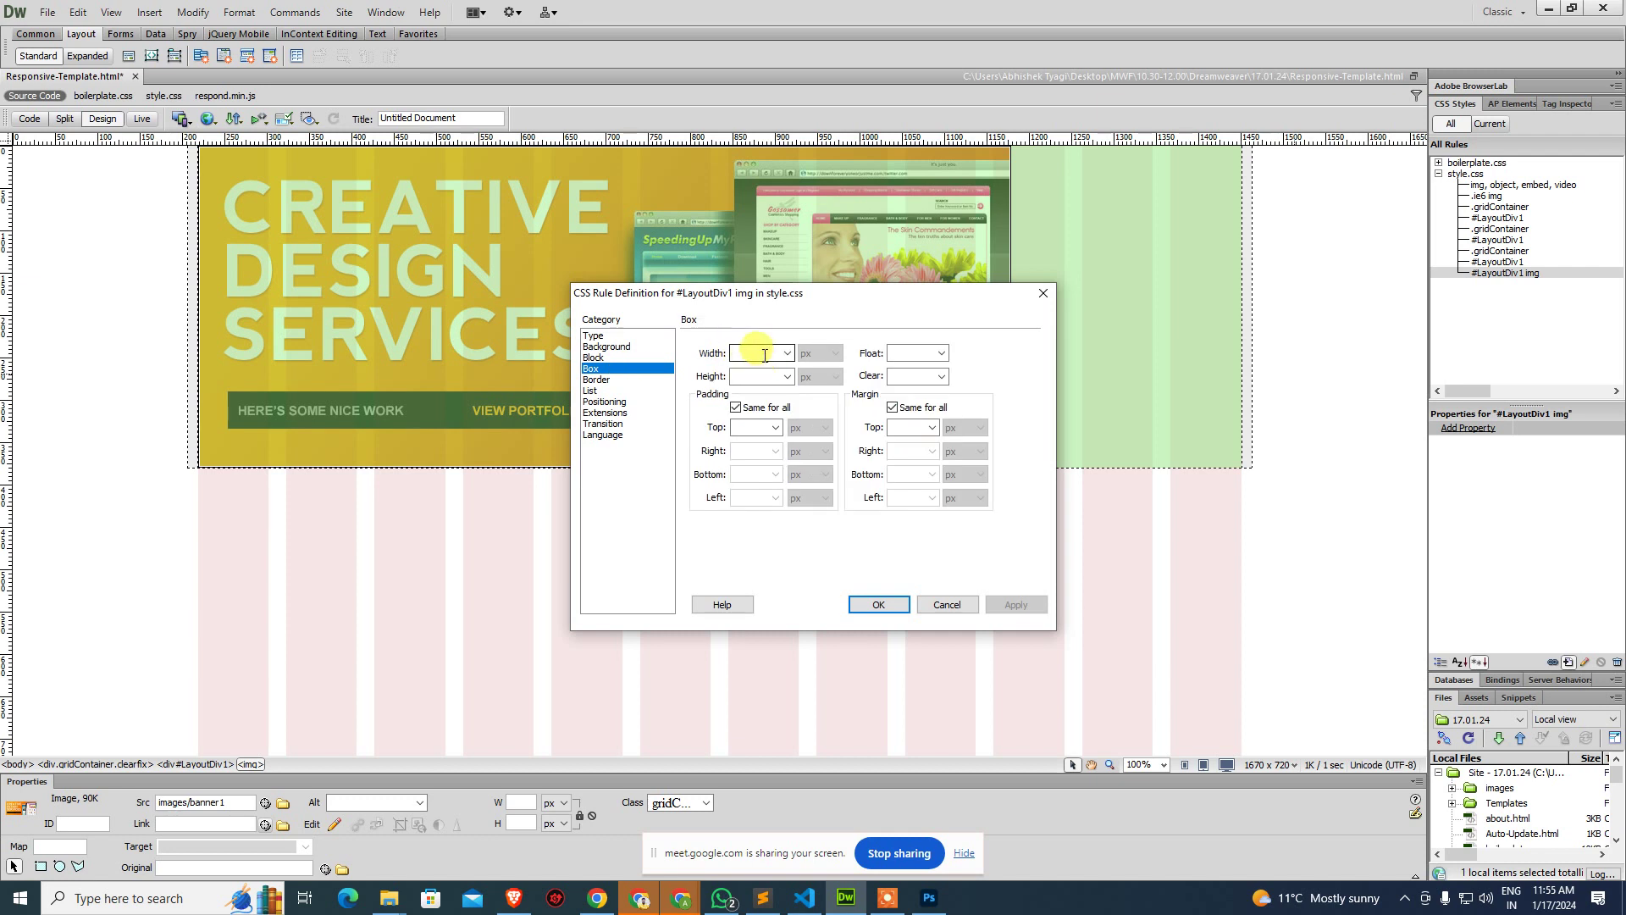
{"action": "type", "text": "100"}
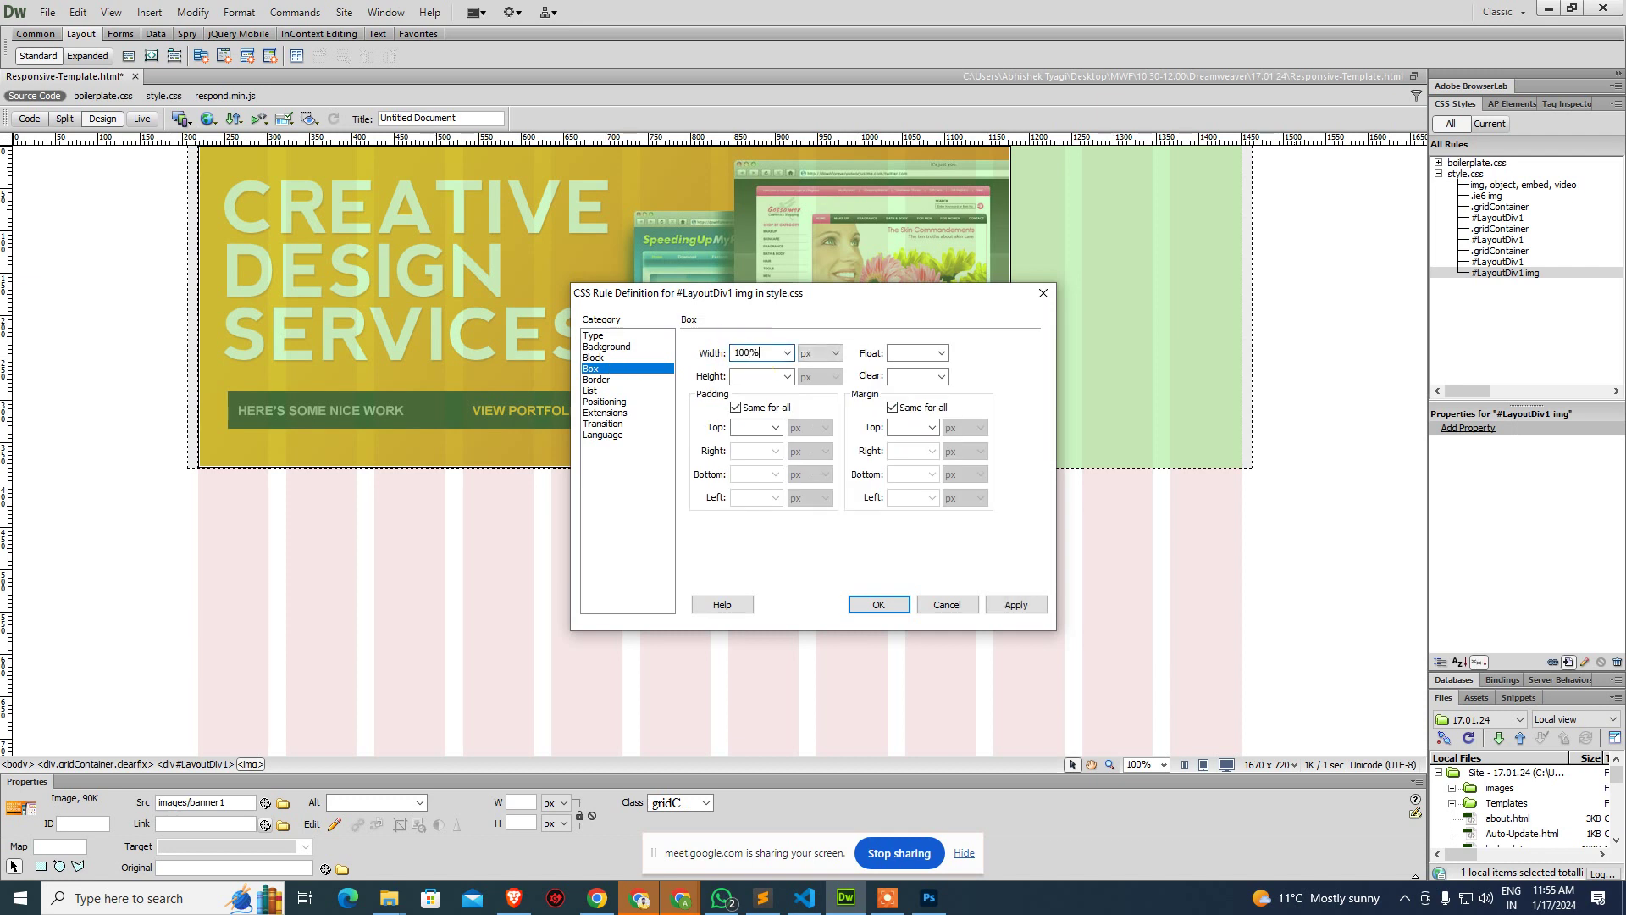
{"action": "key", "text": "Tab"}
{"action": "left_click", "coordinate": [871, 603]}
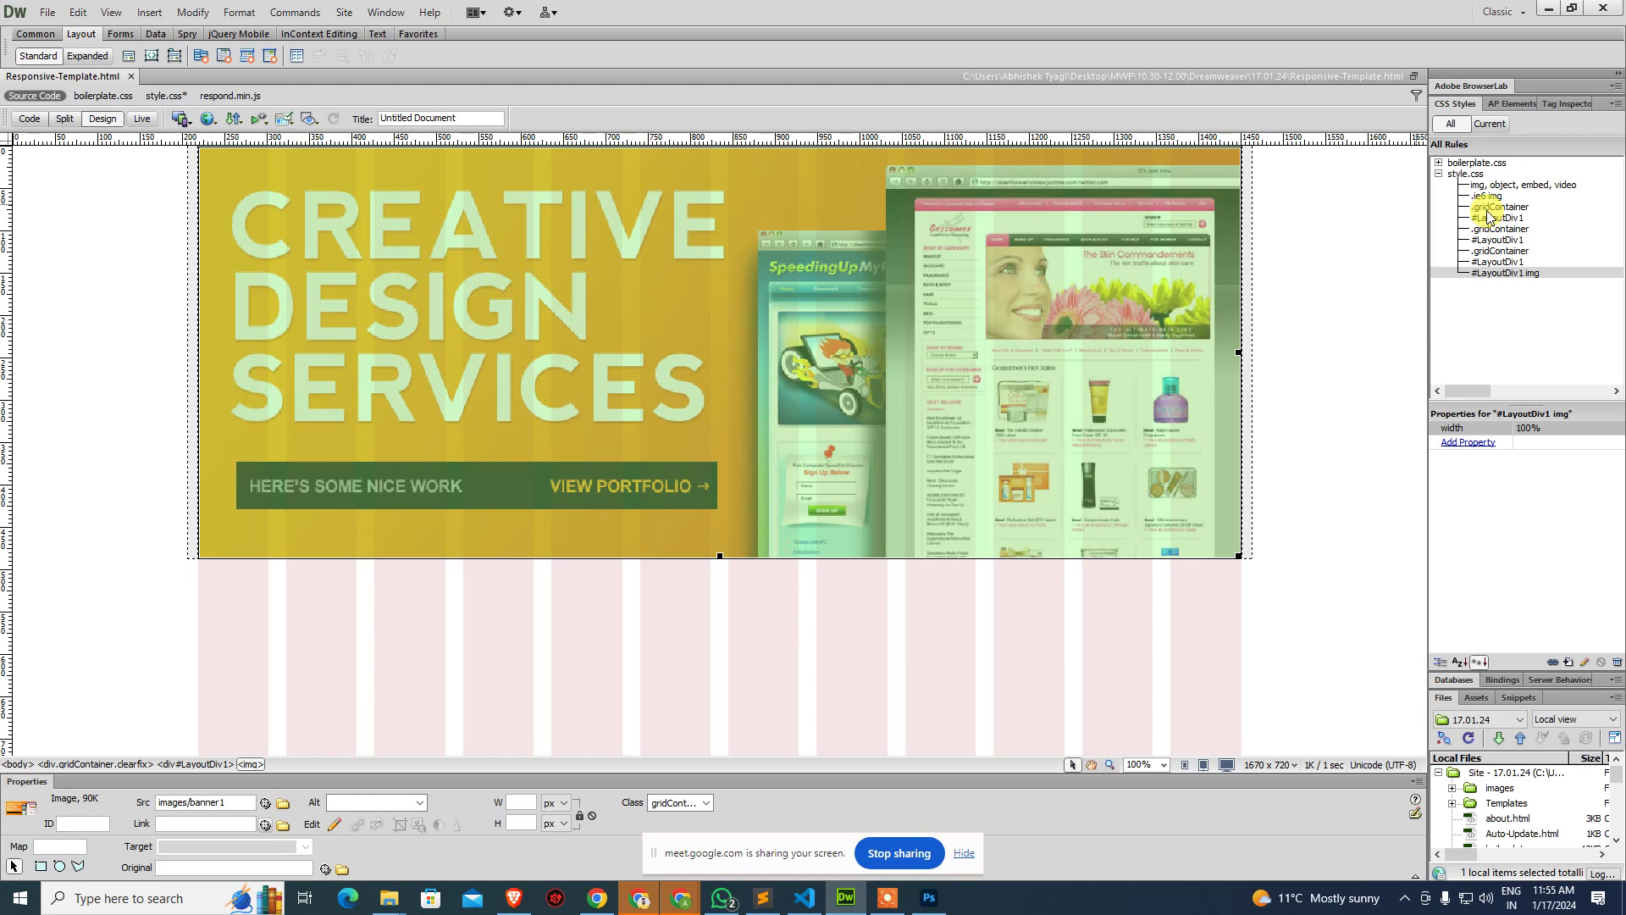
Save the page with its stylesheet and preview Responsive-Template.html in the browser.
{"action": "left_click", "coordinate": [1296, 347]}
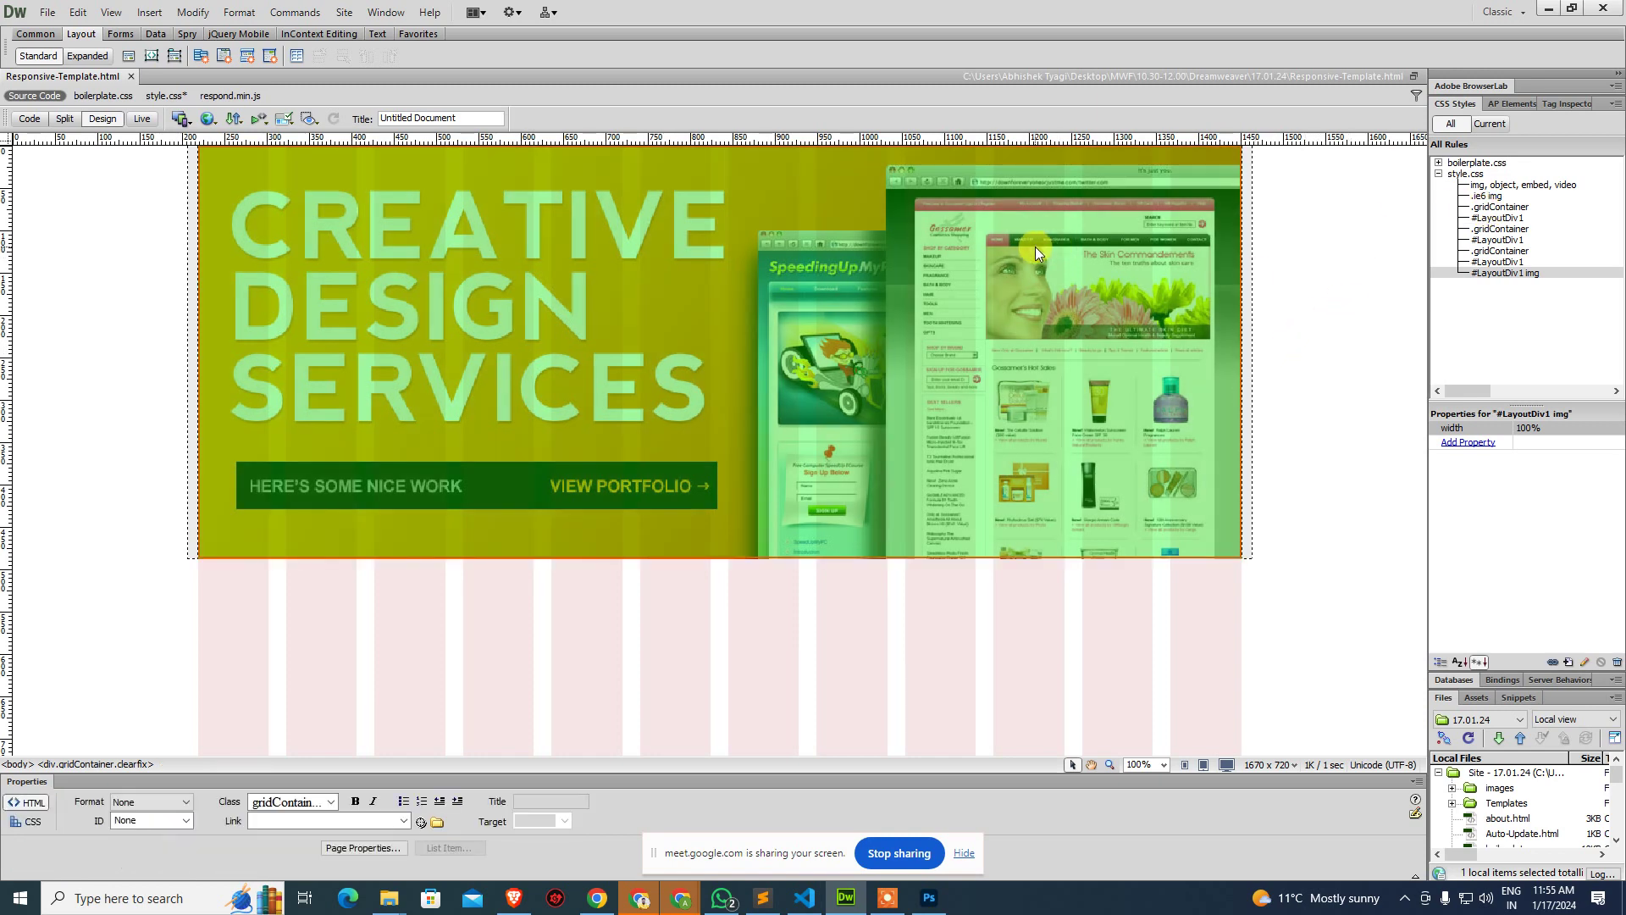
{"action": "left_click", "coordinate": [47, 11]}
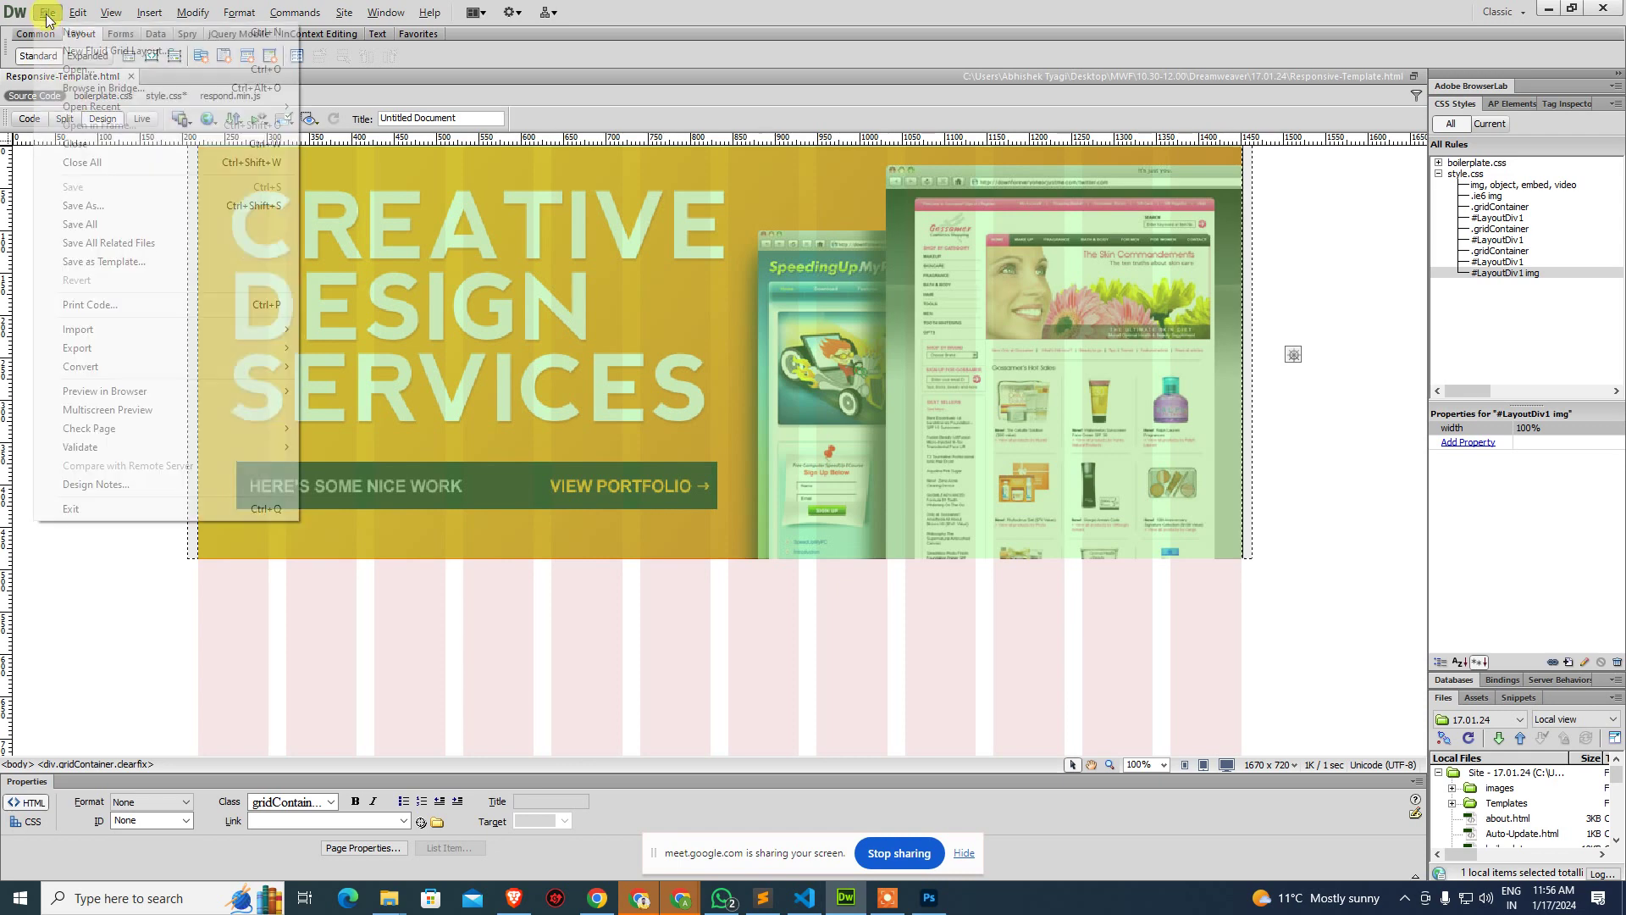
{"action": "left_click", "coordinate": [94, 261]}
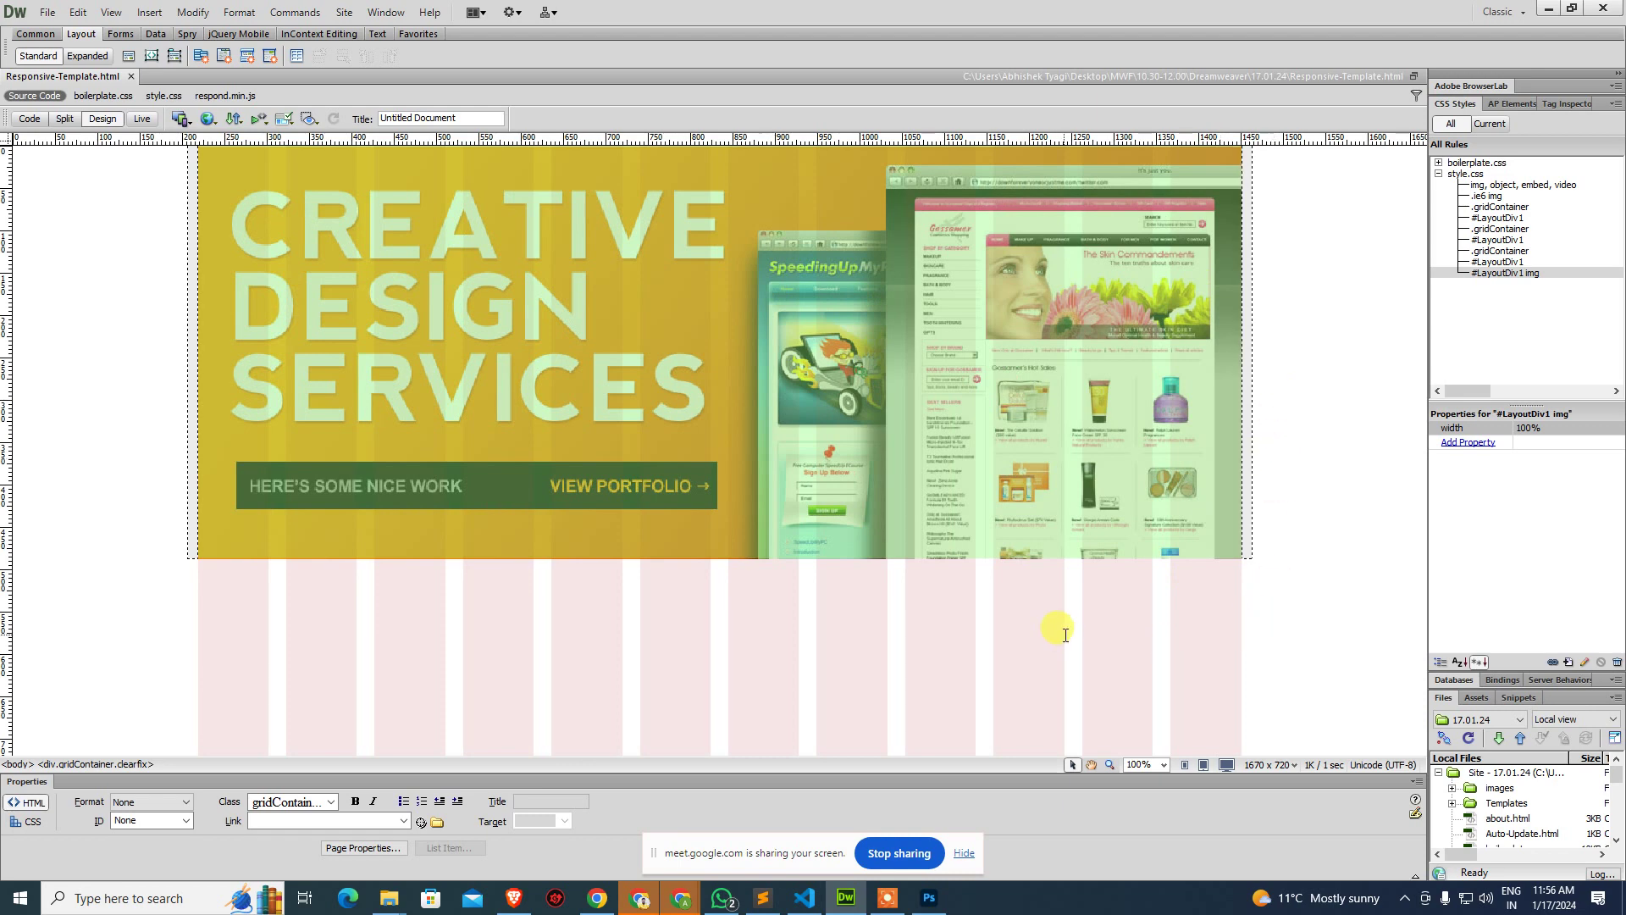
{"action": "key", "text": "F12"}
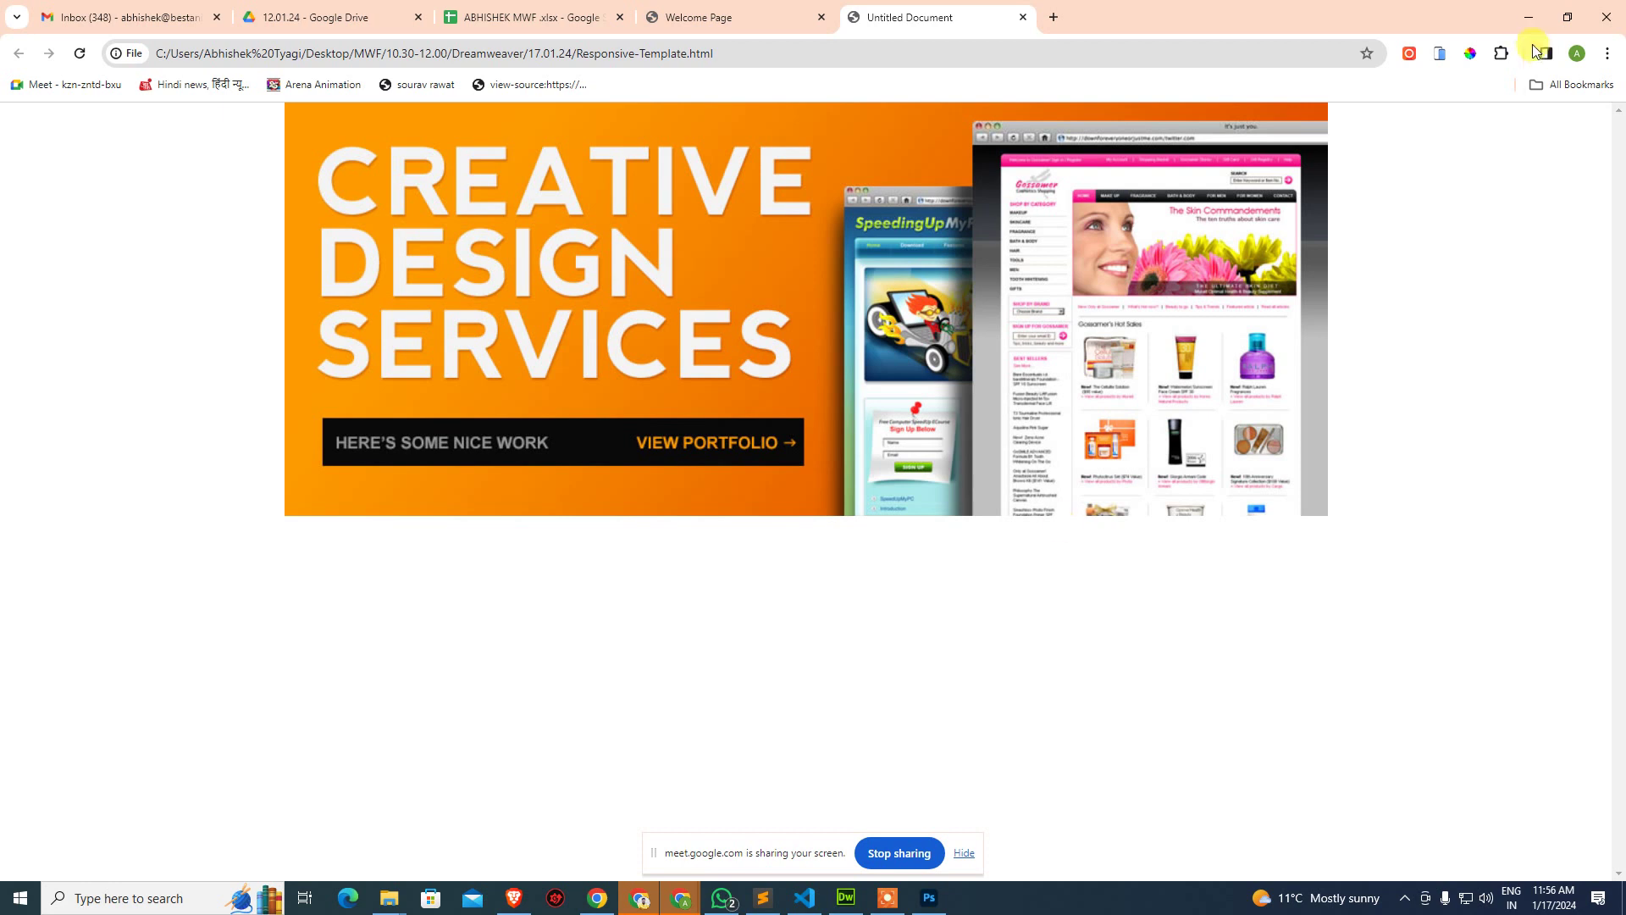
Check the page in the mobile simulator on the default phone, Galaxy Tab S7 and Macbook Air, and close the simulator.
{"action": "left_click", "coordinate": [1439, 54]}
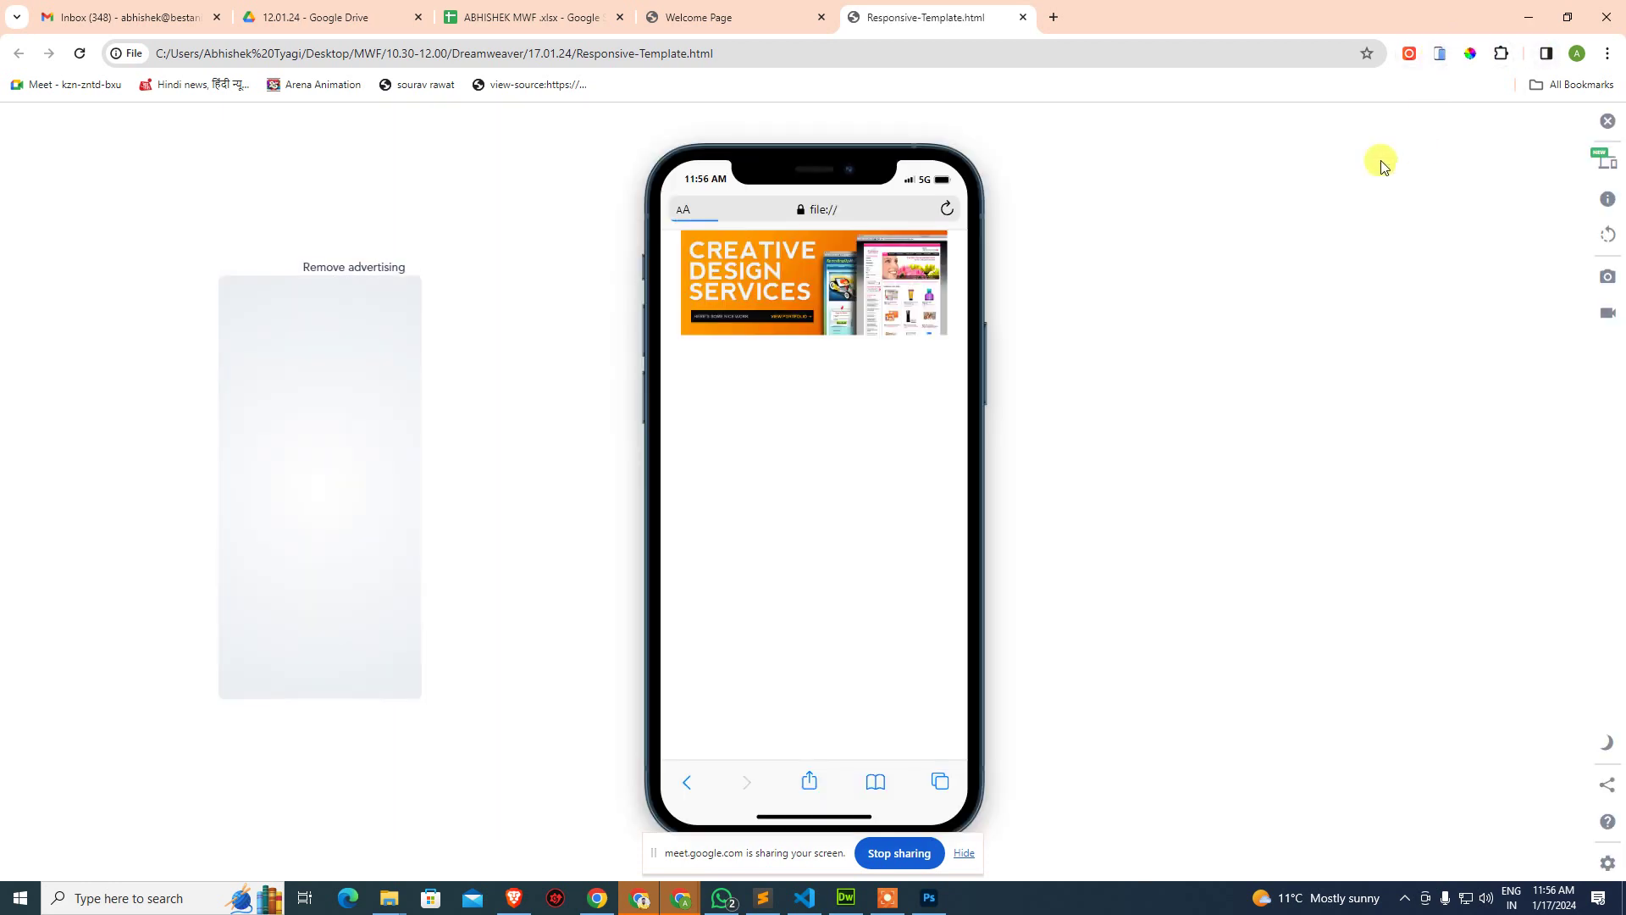
{"action": "left_click", "coordinate": [1597, 165]}
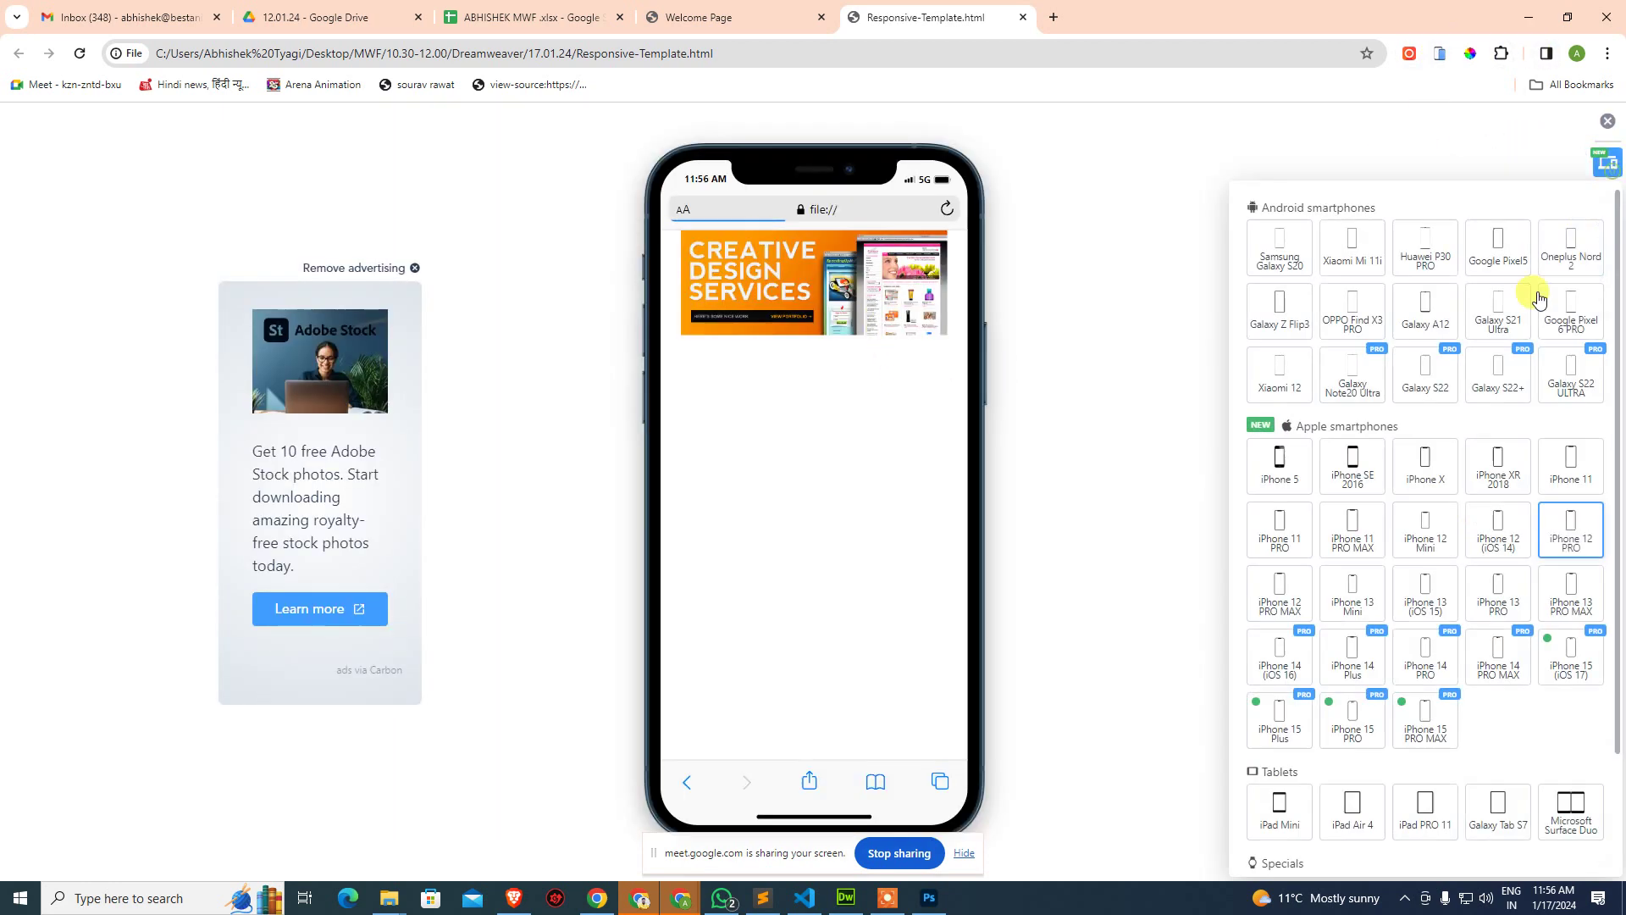
{"action": "scroll", "coordinate": [1482, 703], "scroll_direction": "down", "scroll_amount": 2}
{"action": "left_click", "coordinate": [1504, 688]}
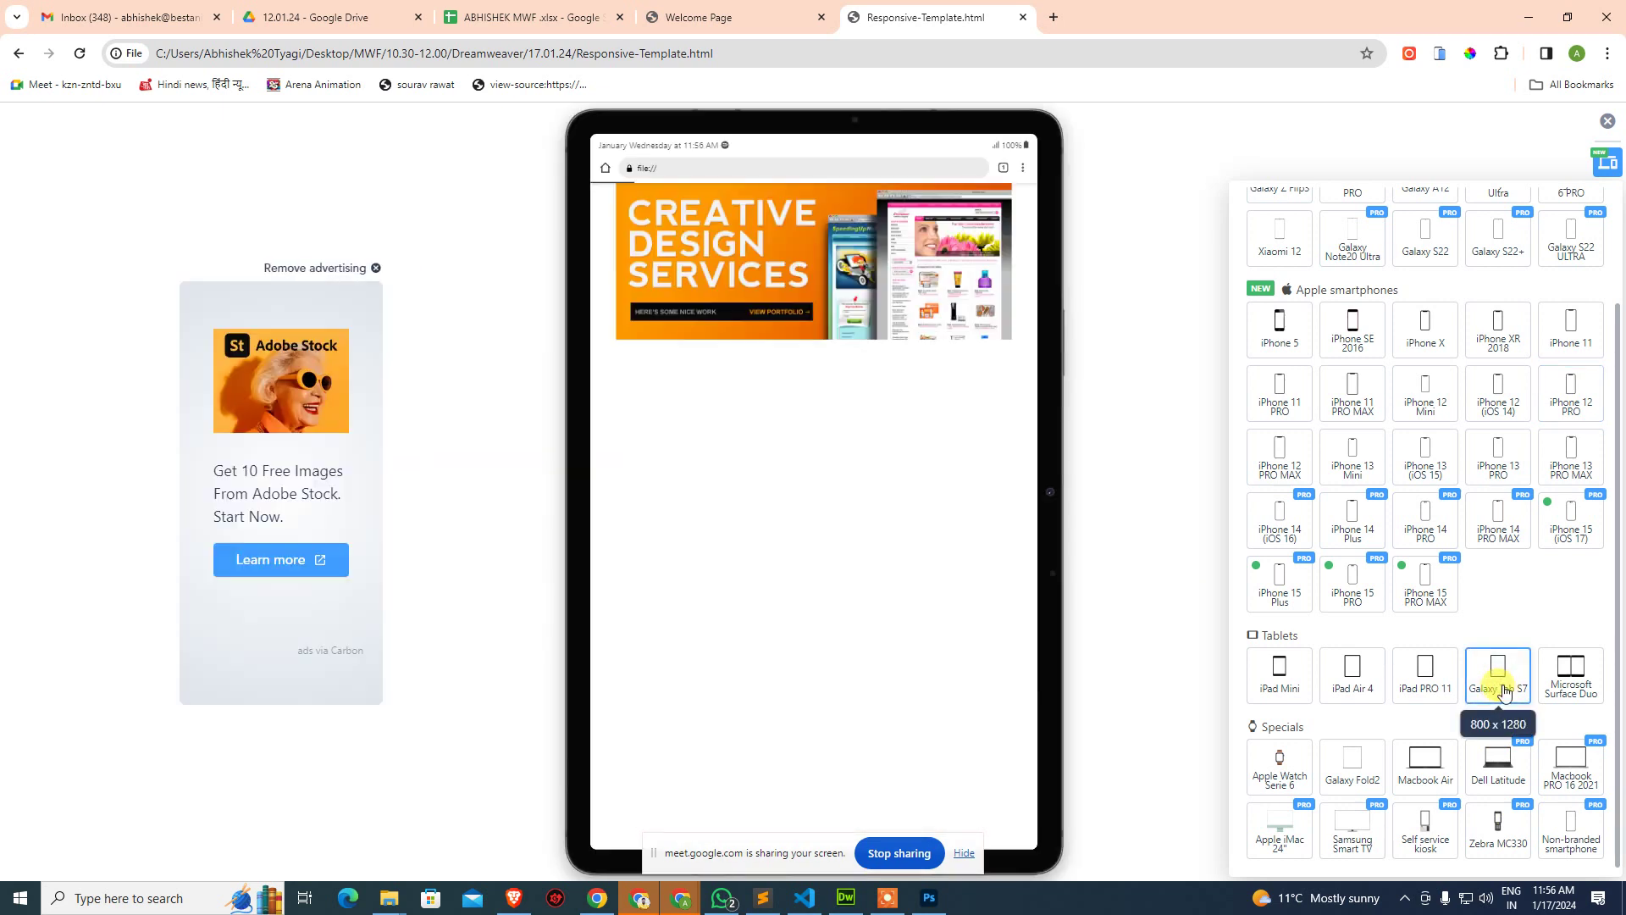
{"action": "left_click", "coordinate": [1426, 756]}
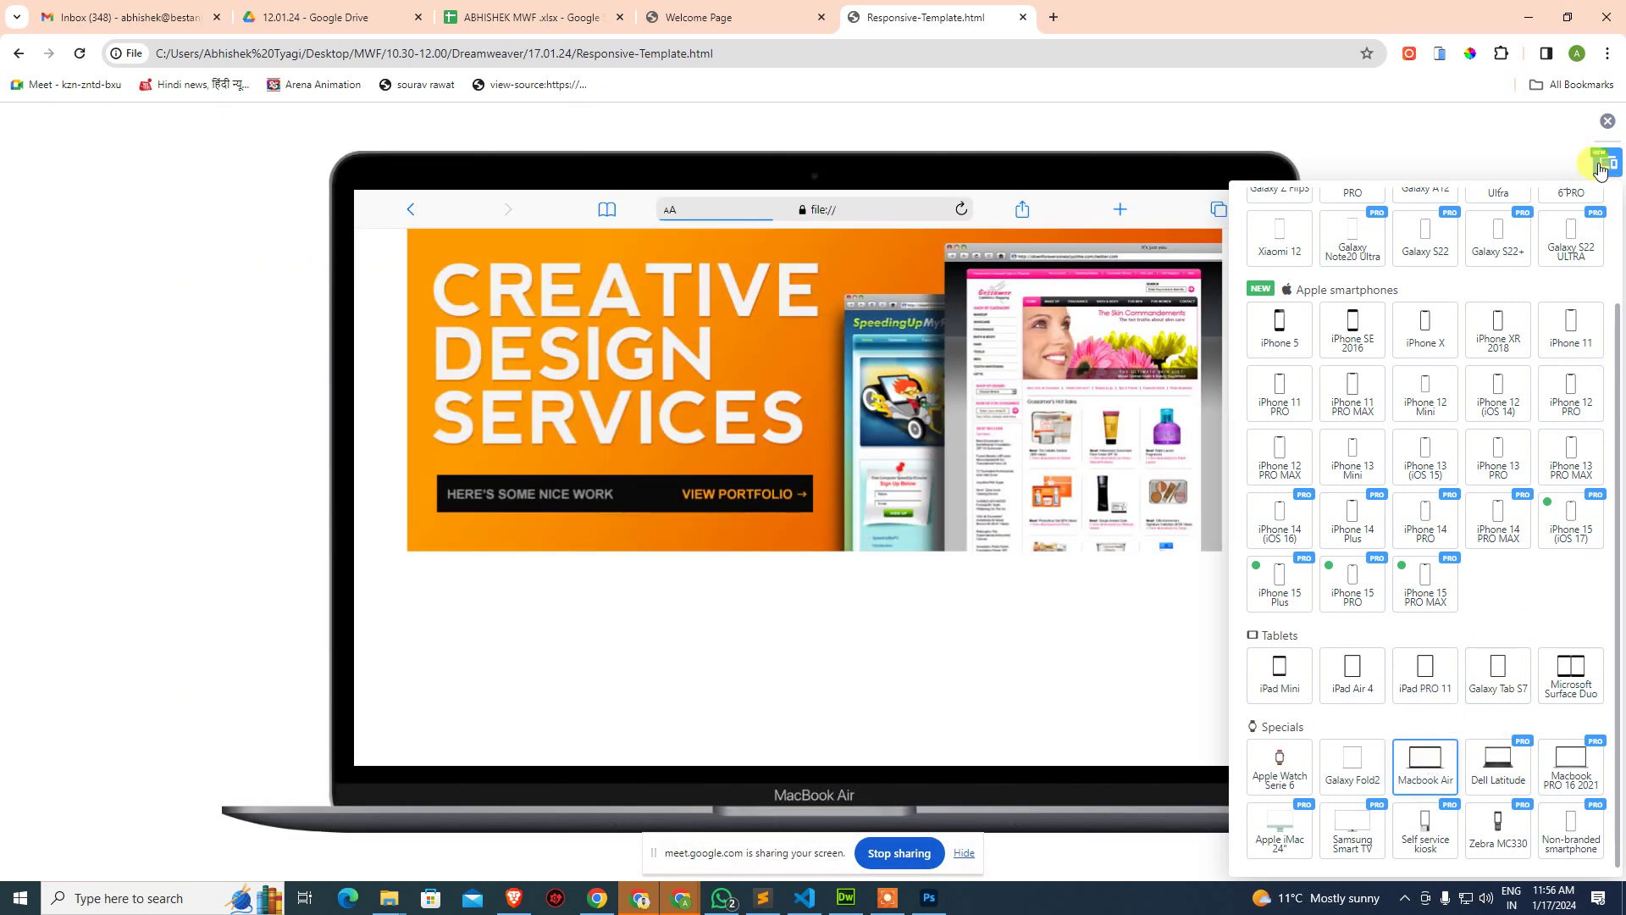
{"action": "left_click", "coordinate": [1607, 121]}
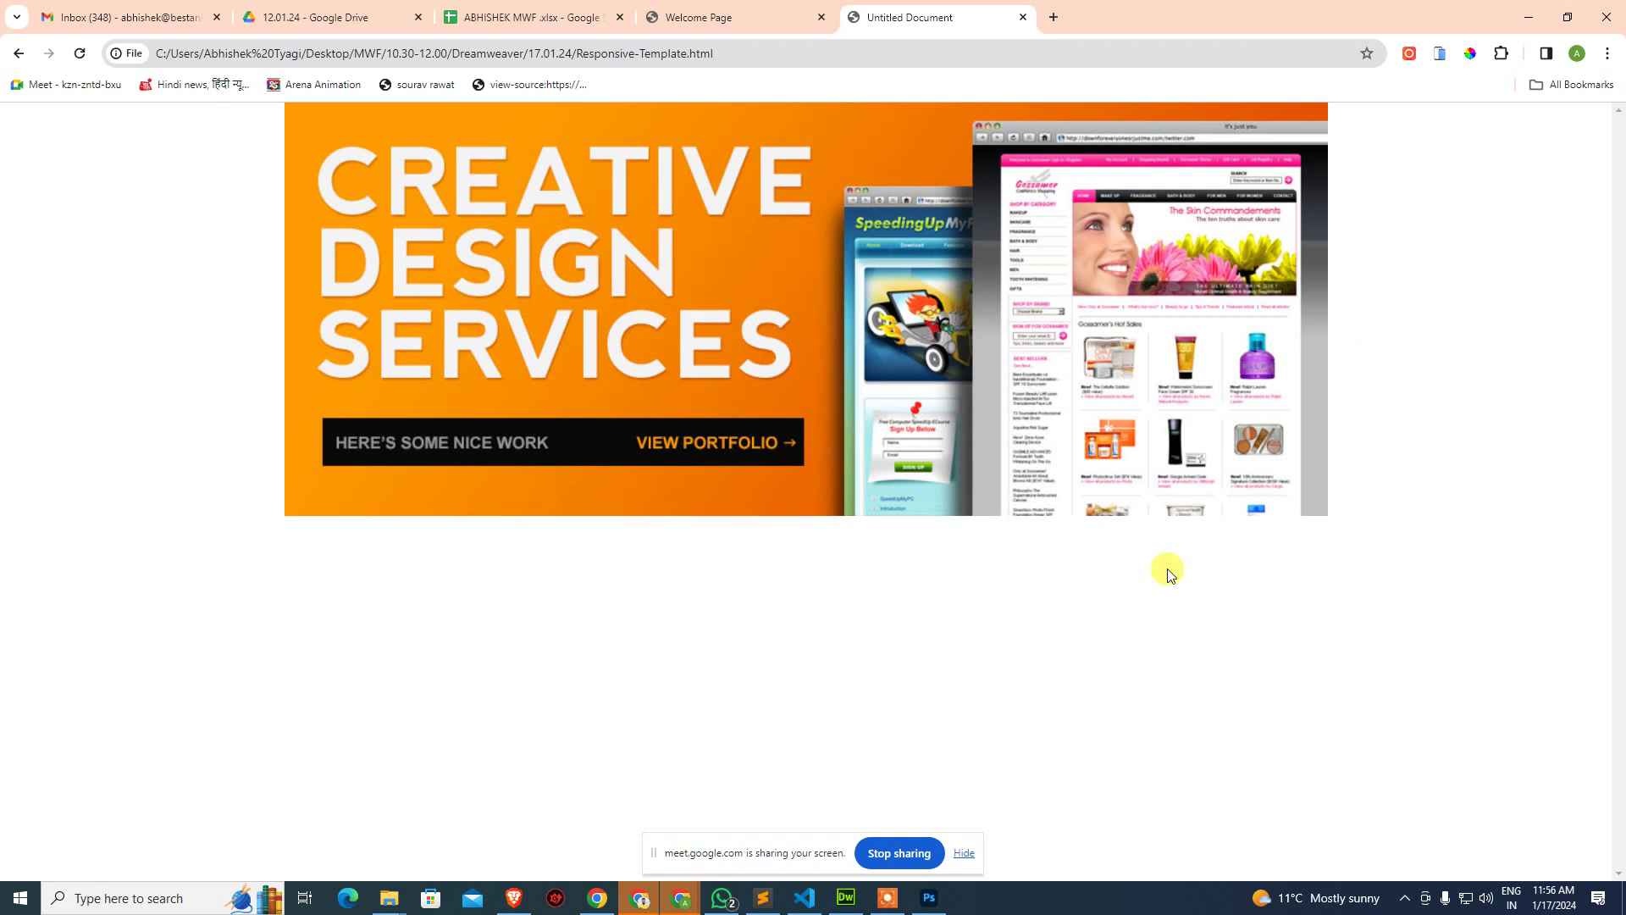
Return to Dreamweaver, show the page at mobile size, select LayoutDiv1 and check the section below the banner in the Photoshop design.
{"action": "left_click", "coordinate": [845, 897]}
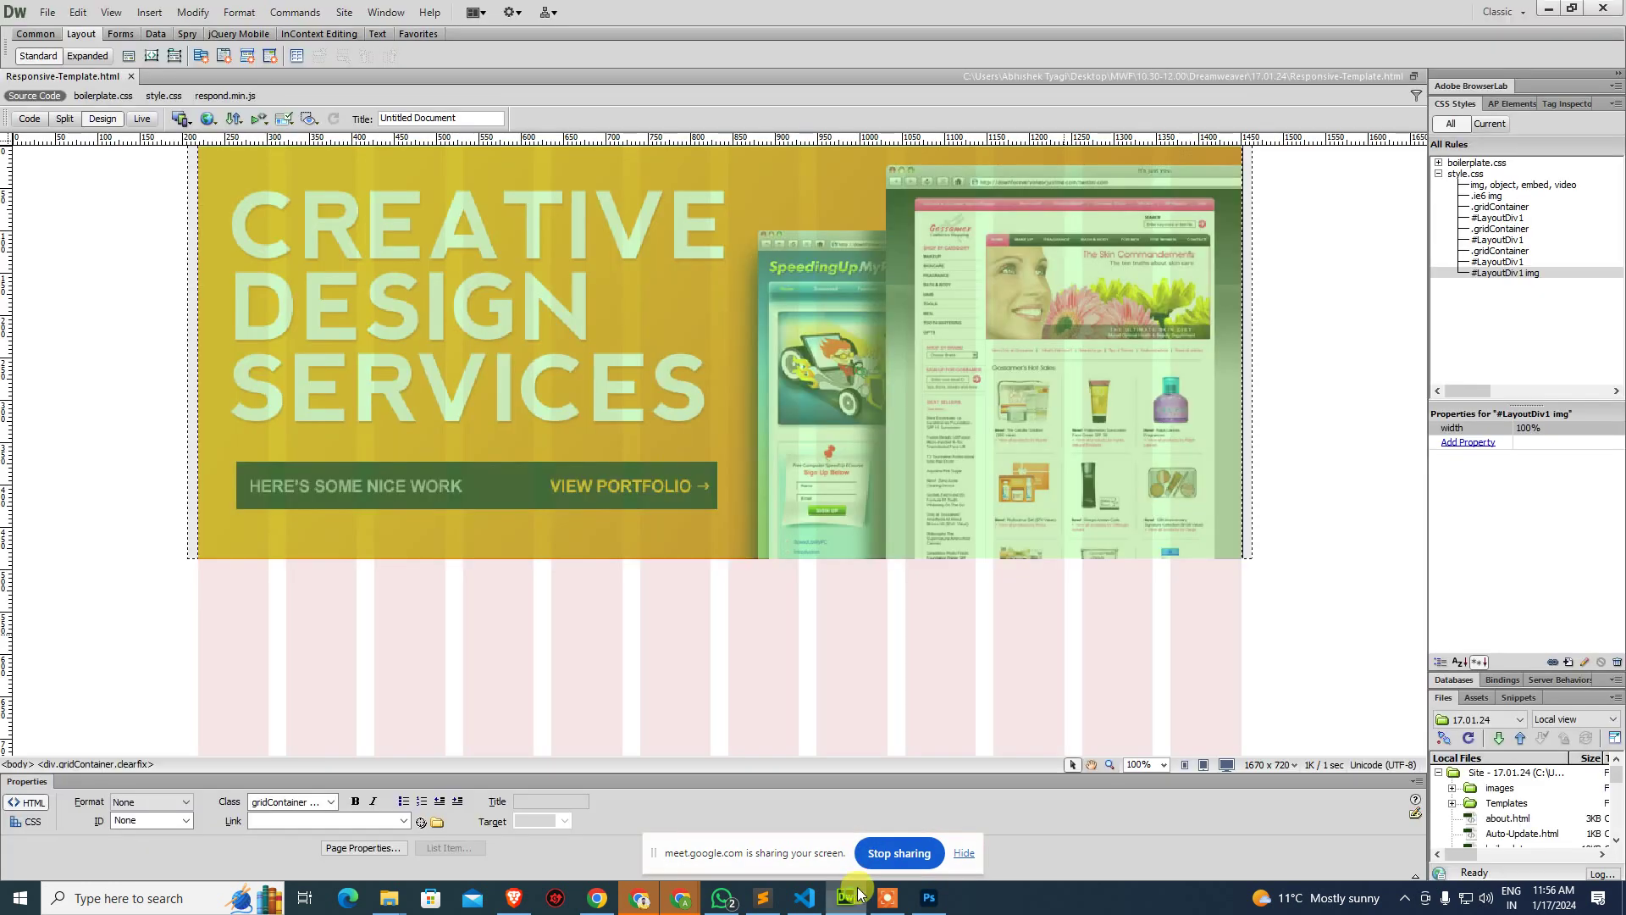
{"action": "left_click", "coordinate": [1184, 766]}
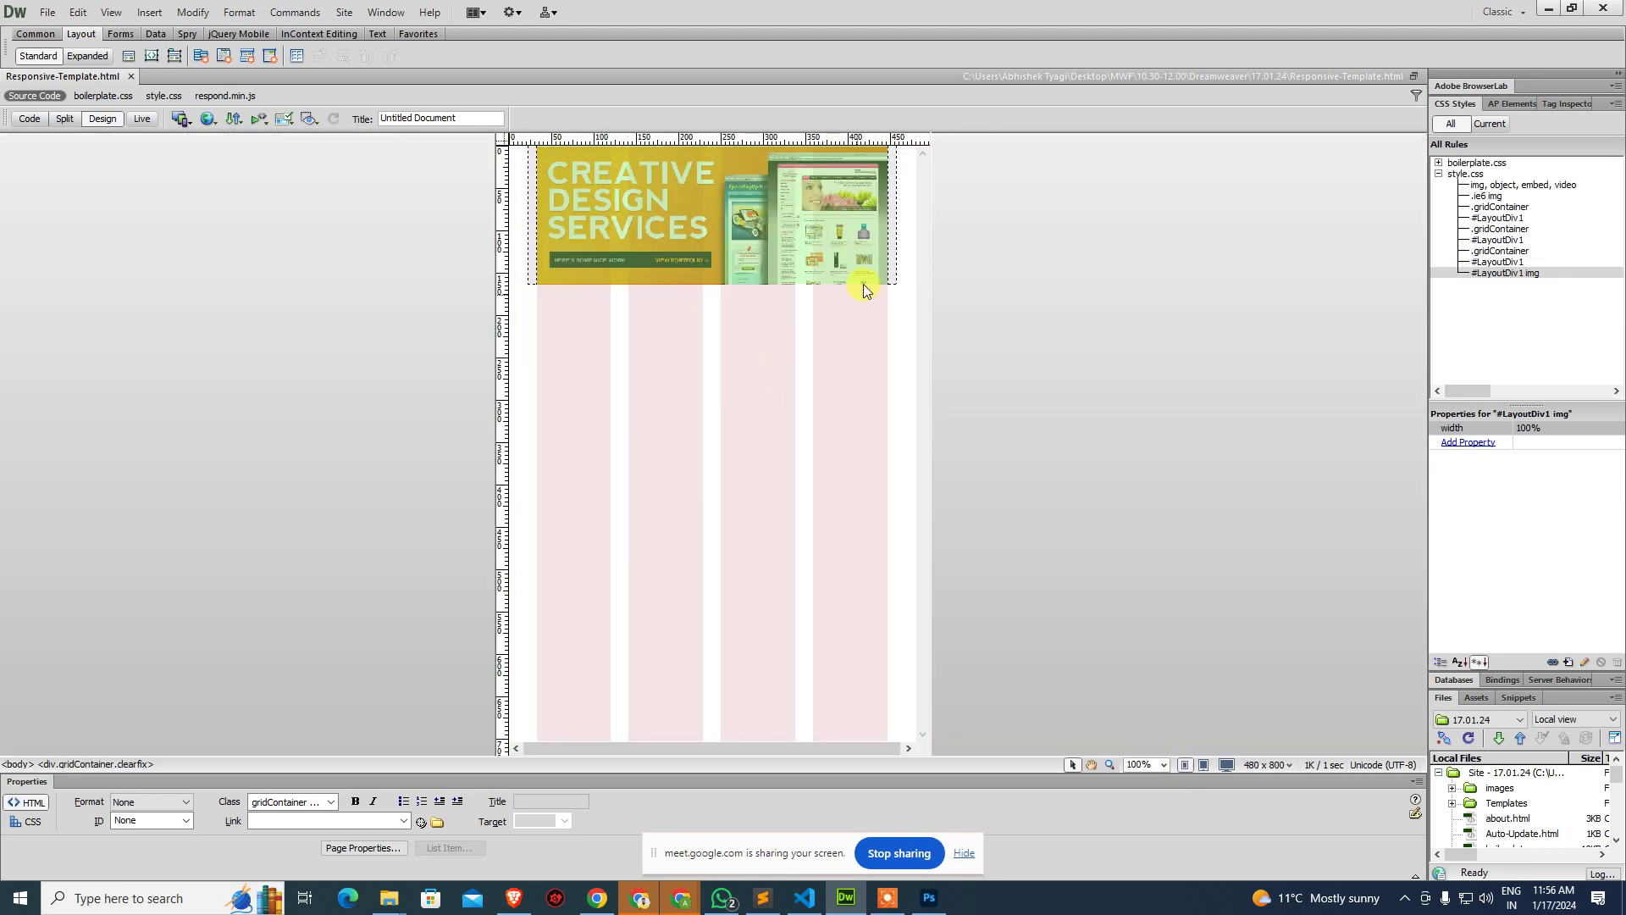
{"action": "left_click", "coordinate": [886, 246]}
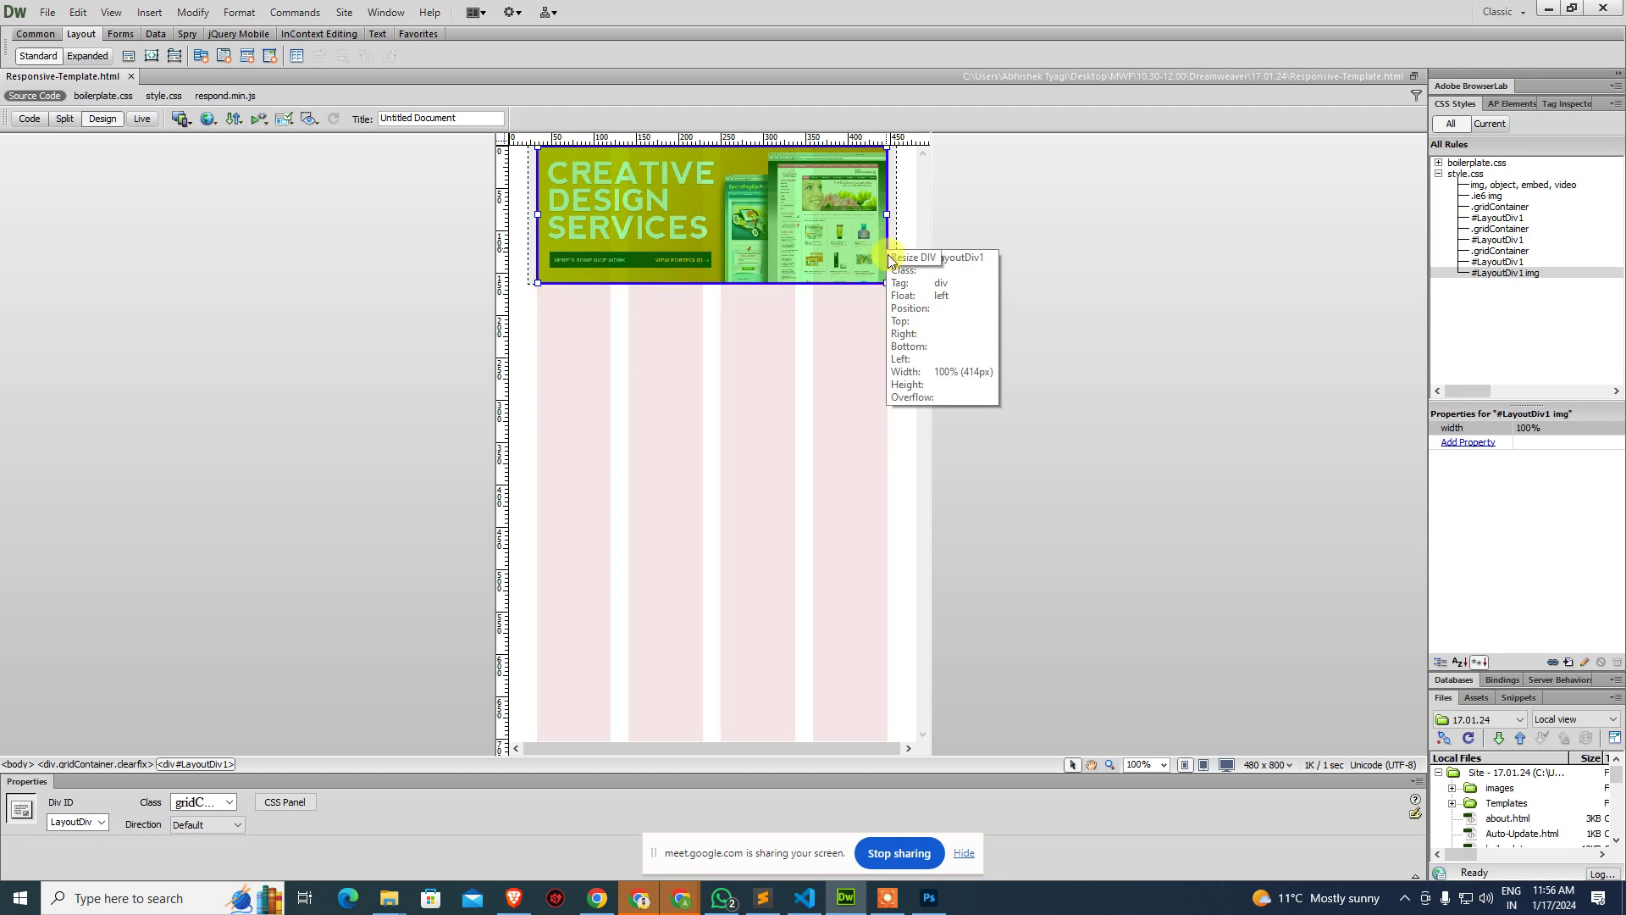
{"action": "left_click", "coordinate": [926, 898]}
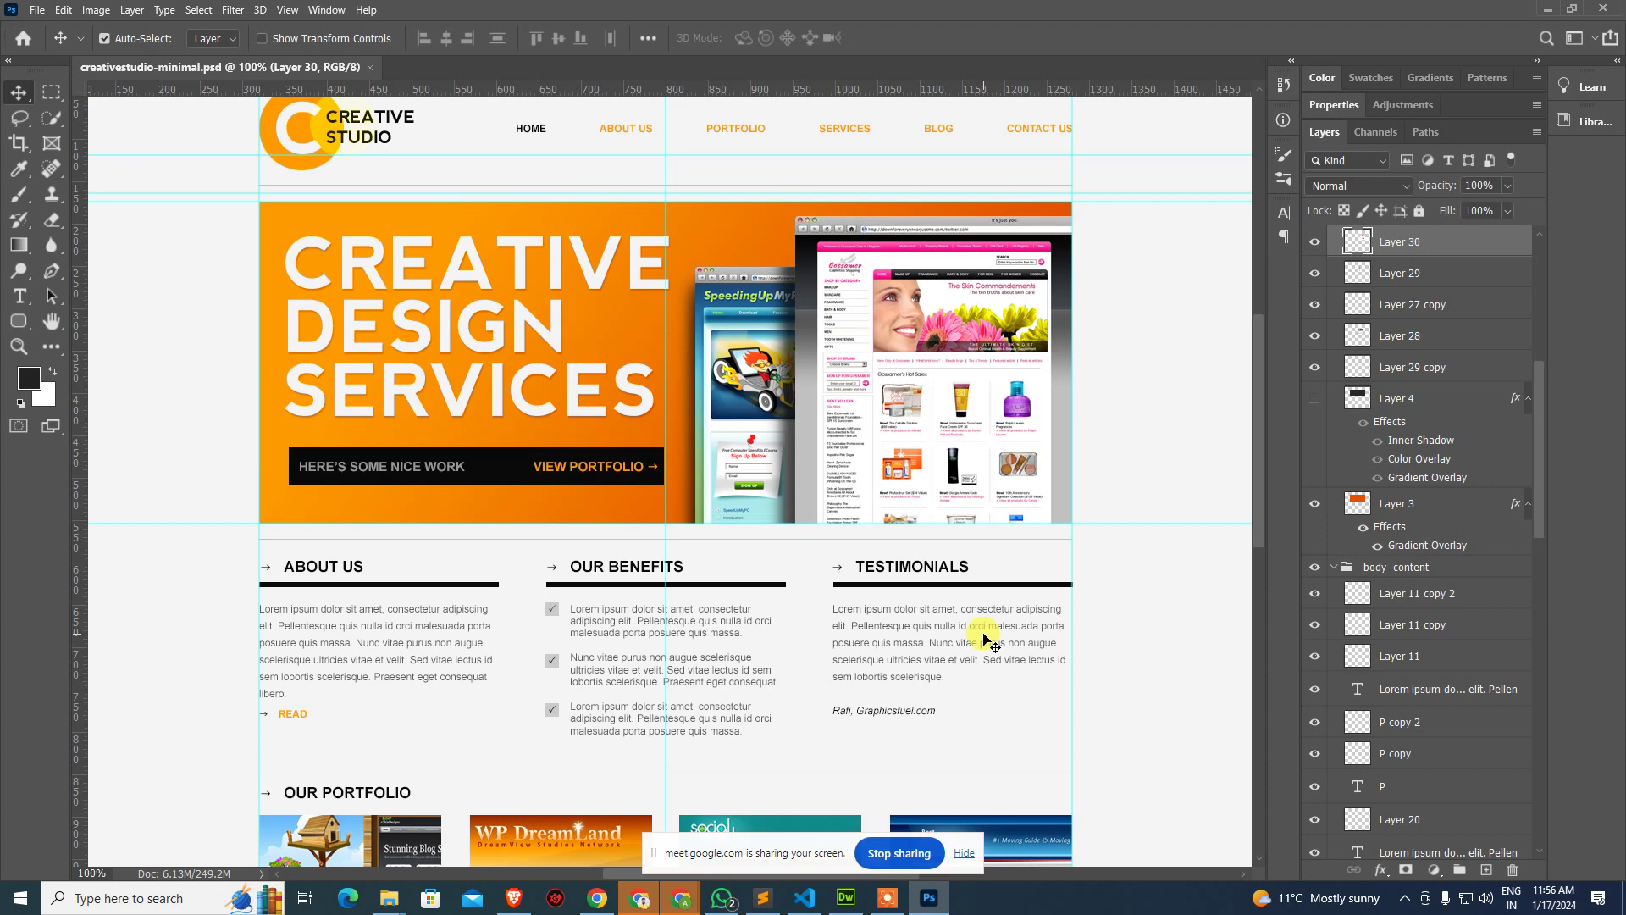
{"action": "key", "text": "alt+Tab"}
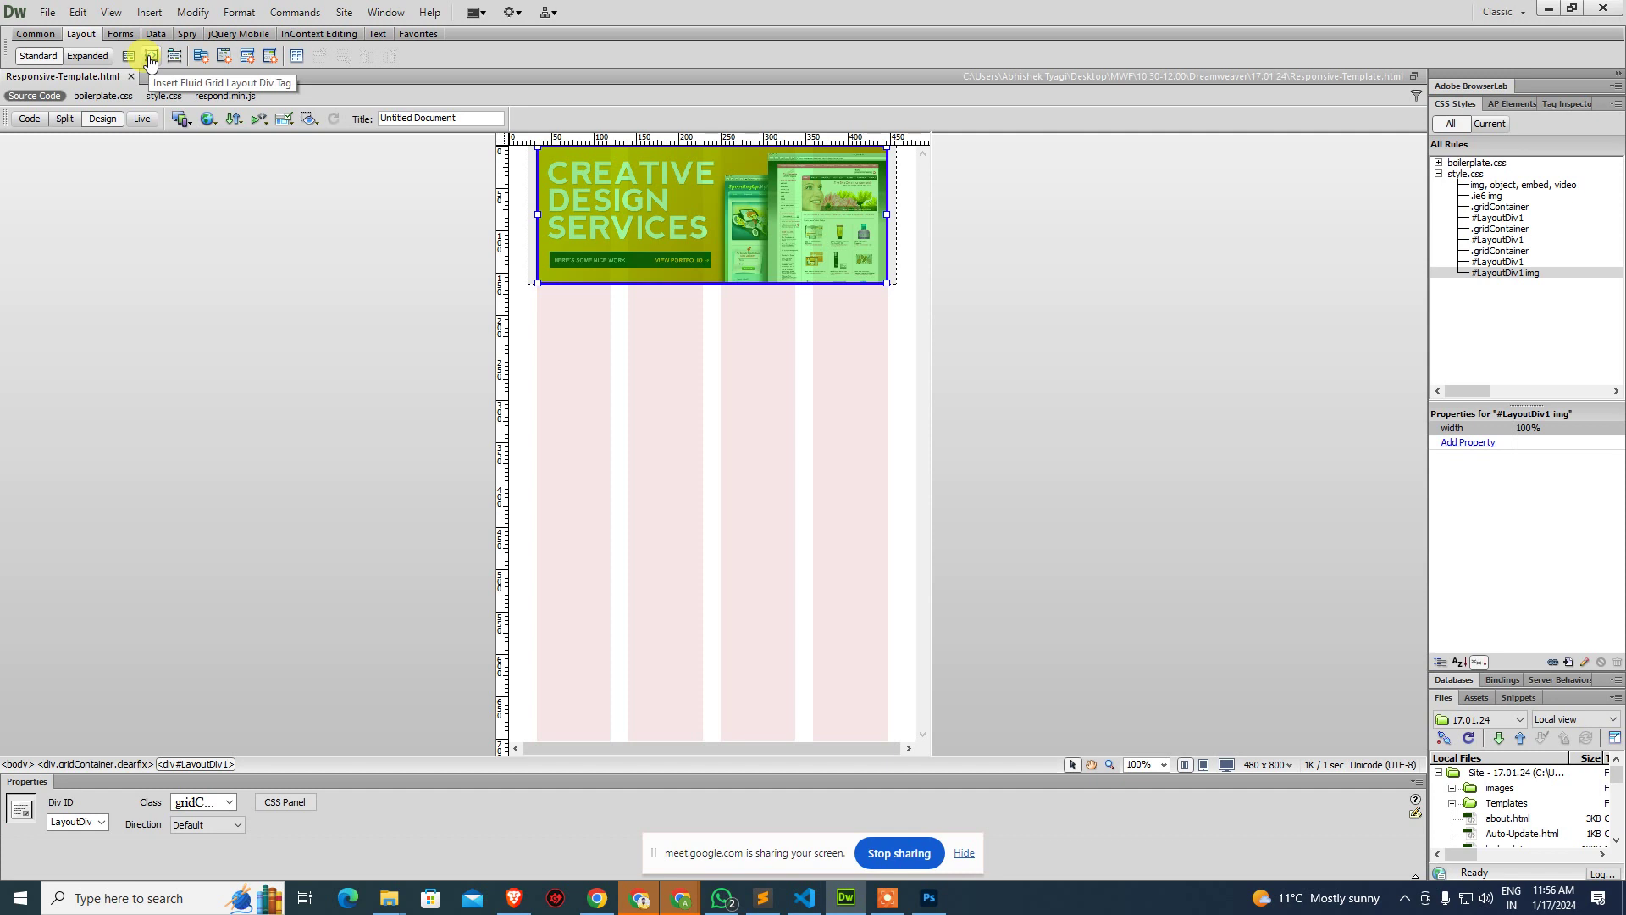
Insert three fluid grid layout divs below the banner, LayoutDiv2, LayoutDiv3 and LayoutDiv4, each starting a new row.
{"action": "left_click", "coordinate": [150, 60]}
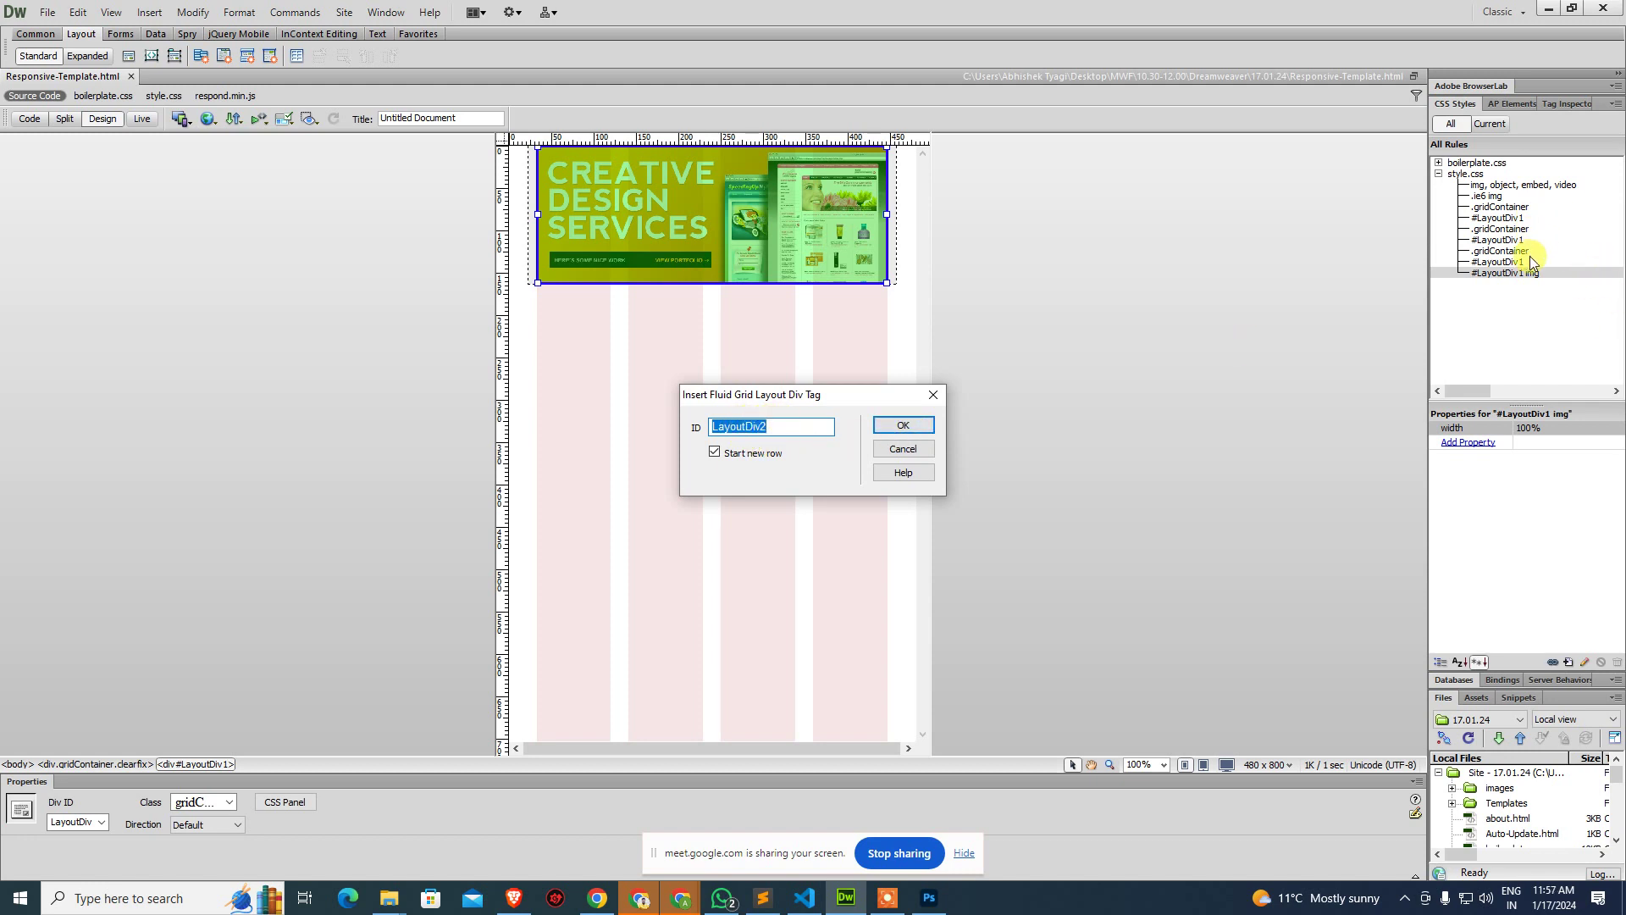
{"action": "left_click", "coordinate": [898, 426]}
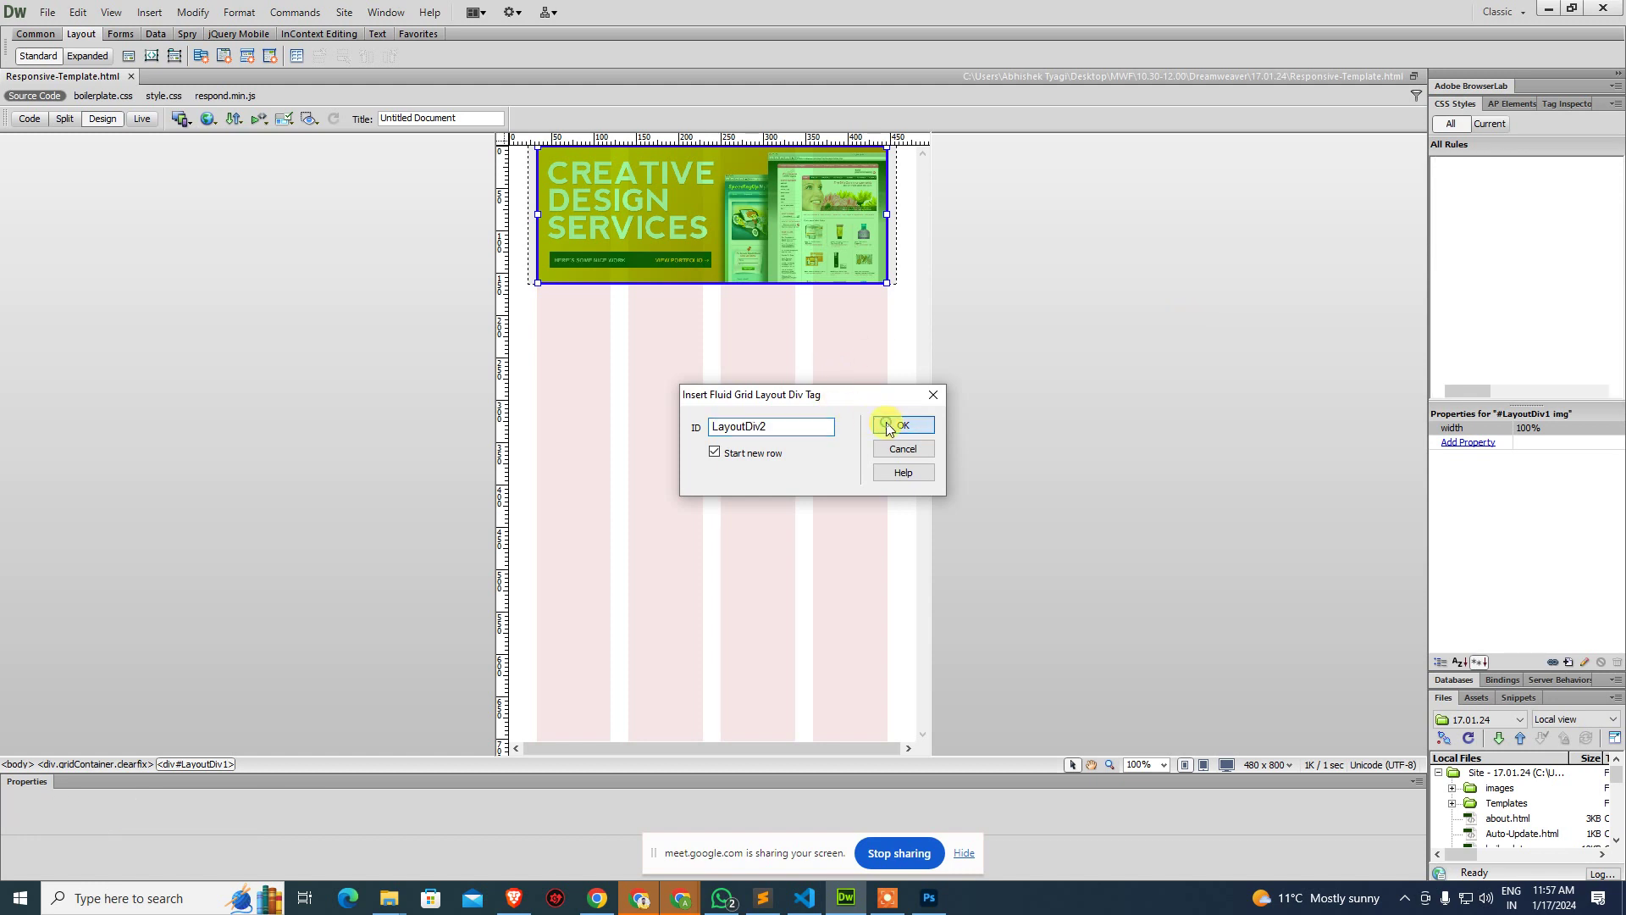
{"action": "left_click", "coordinate": [886, 291]}
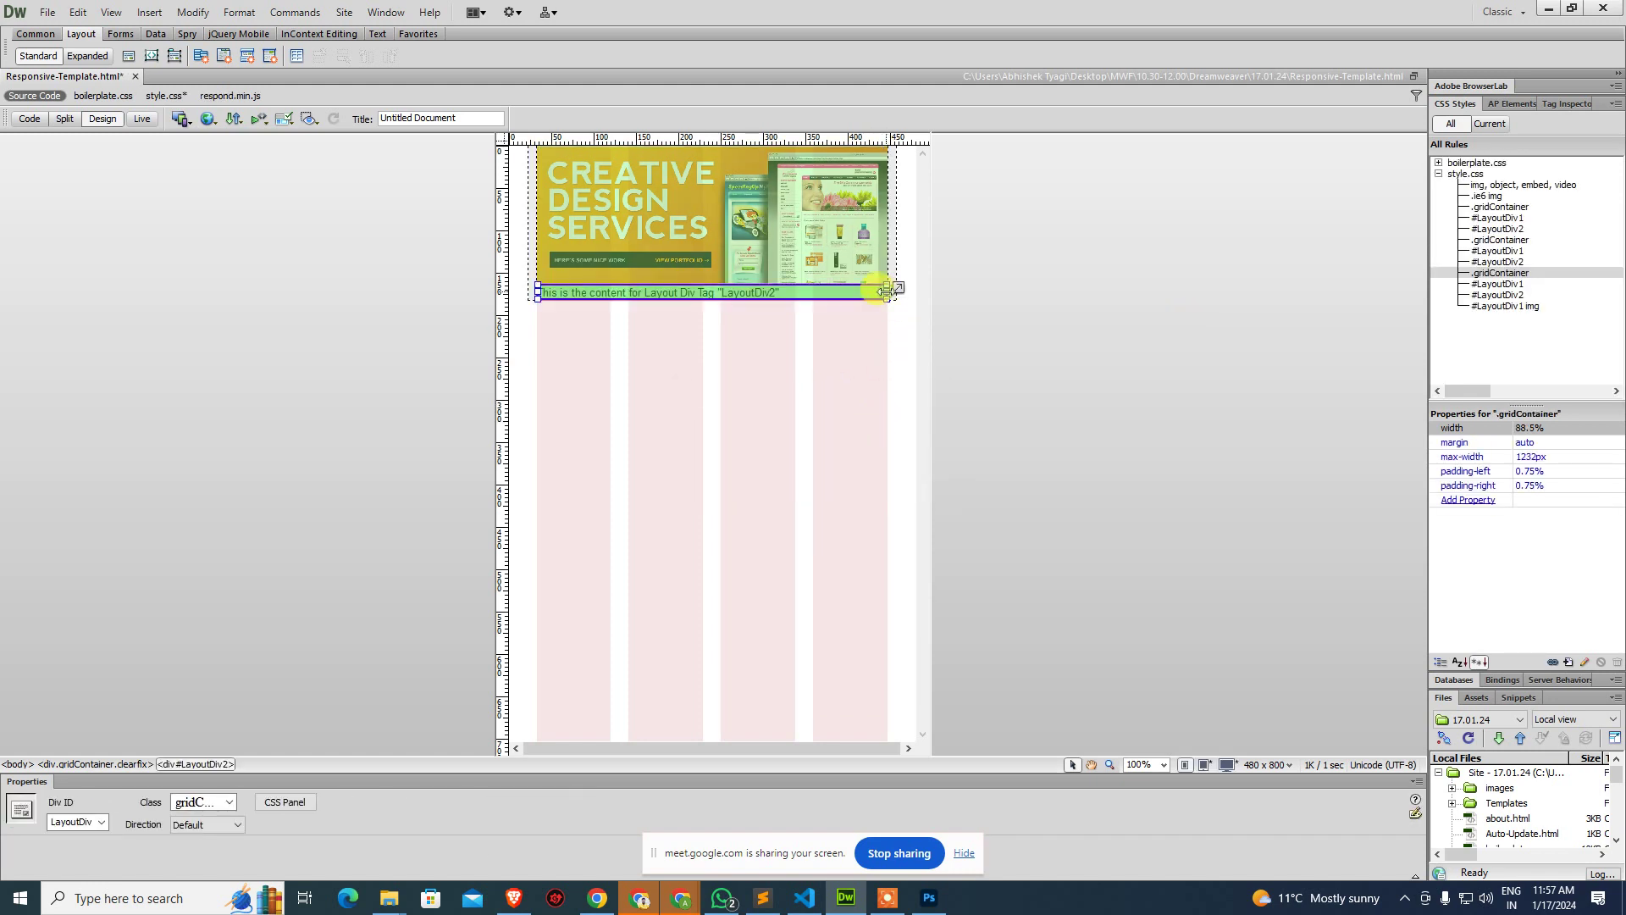
{"action": "left_click", "coordinate": [151, 56]}
{"action": "left_click", "coordinate": [898, 426]}
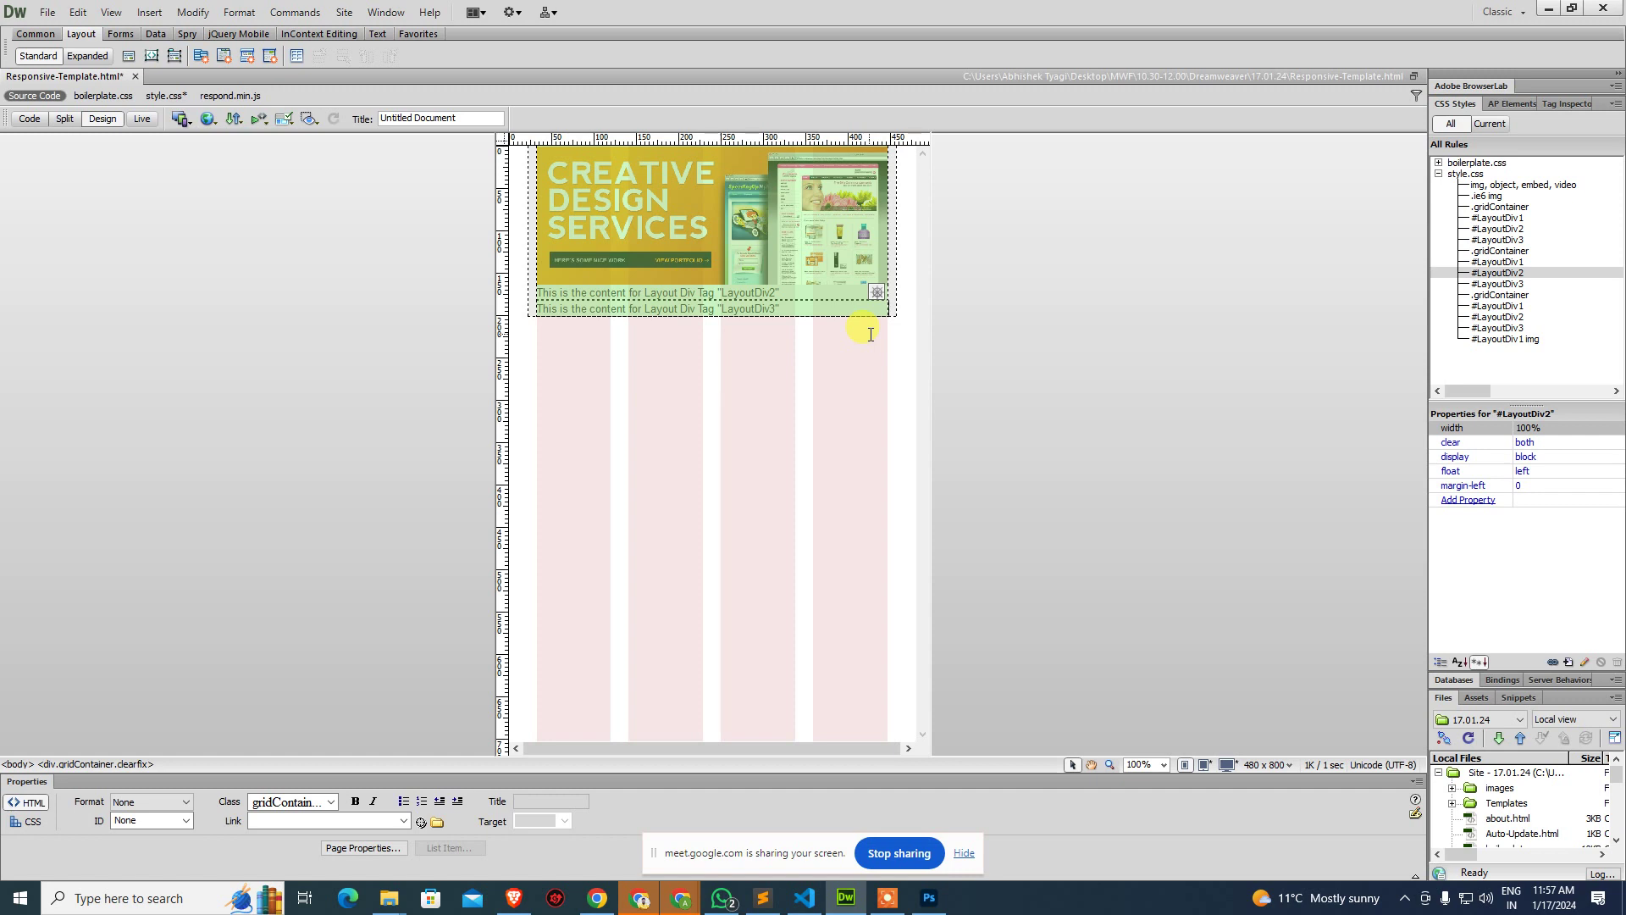
{"action": "left_click", "coordinate": [151, 57]}
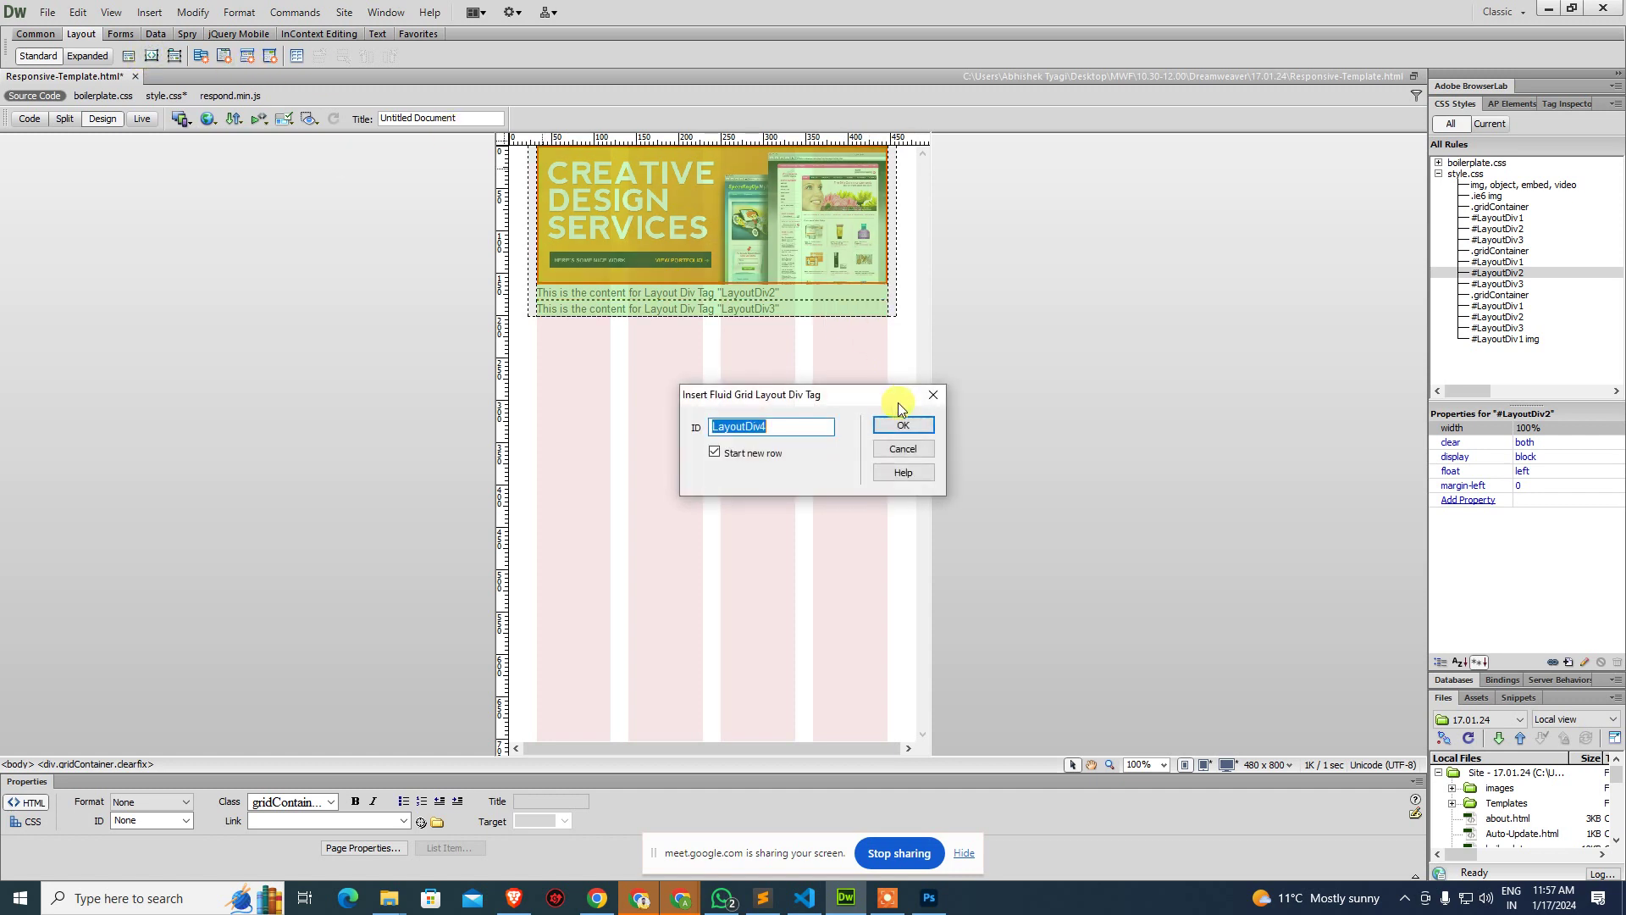
{"action": "left_click", "coordinate": [901, 424]}
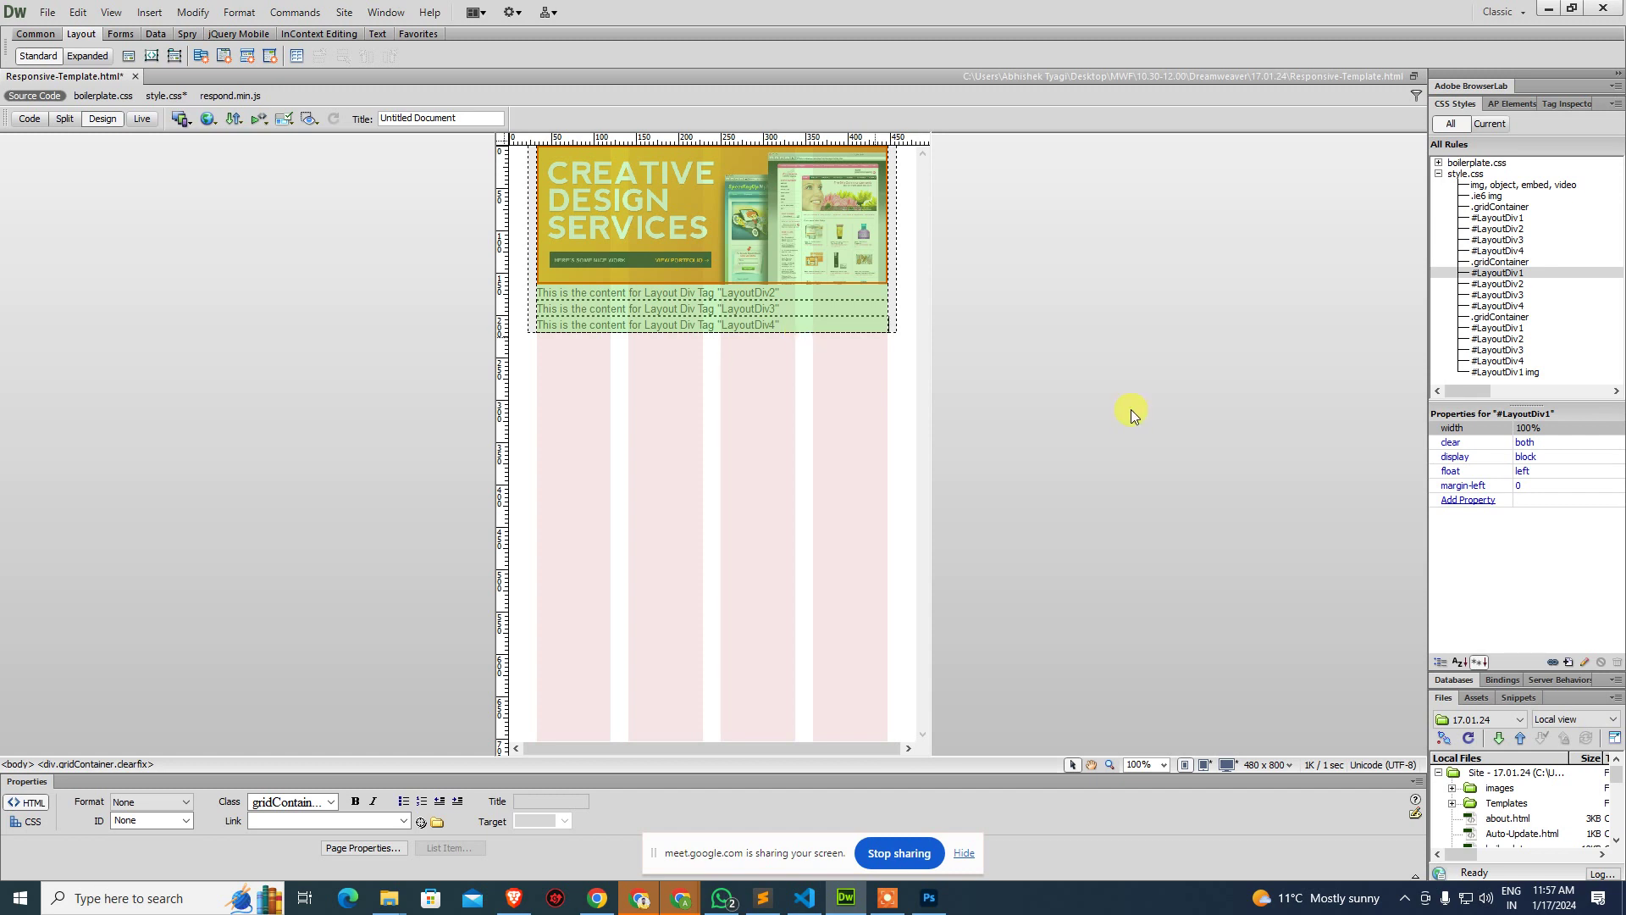
Show the page at tablet size and narrow LayoutDiv2 and LayoutDiv3 to three grid columns each.
{"action": "left_click", "coordinate": [1206, 765]}
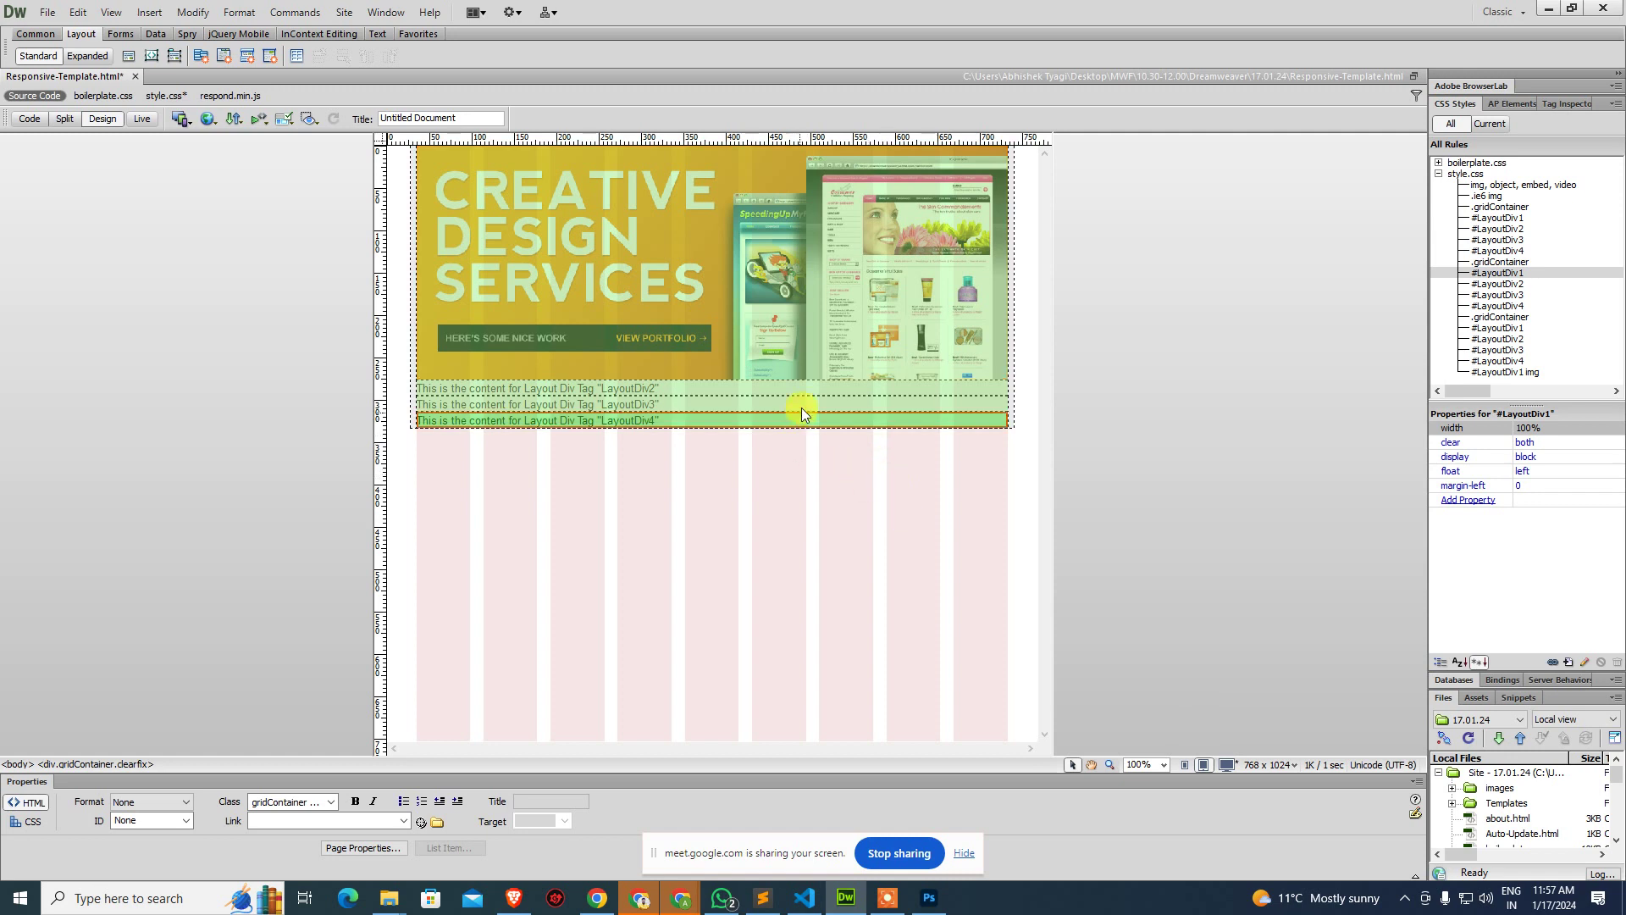
{"action": "left_click", "coordinate": [781, 379]}
{"action": "left_click_drag", "start_coordinate": [1006, 387], "coordinate": [613, 399]}
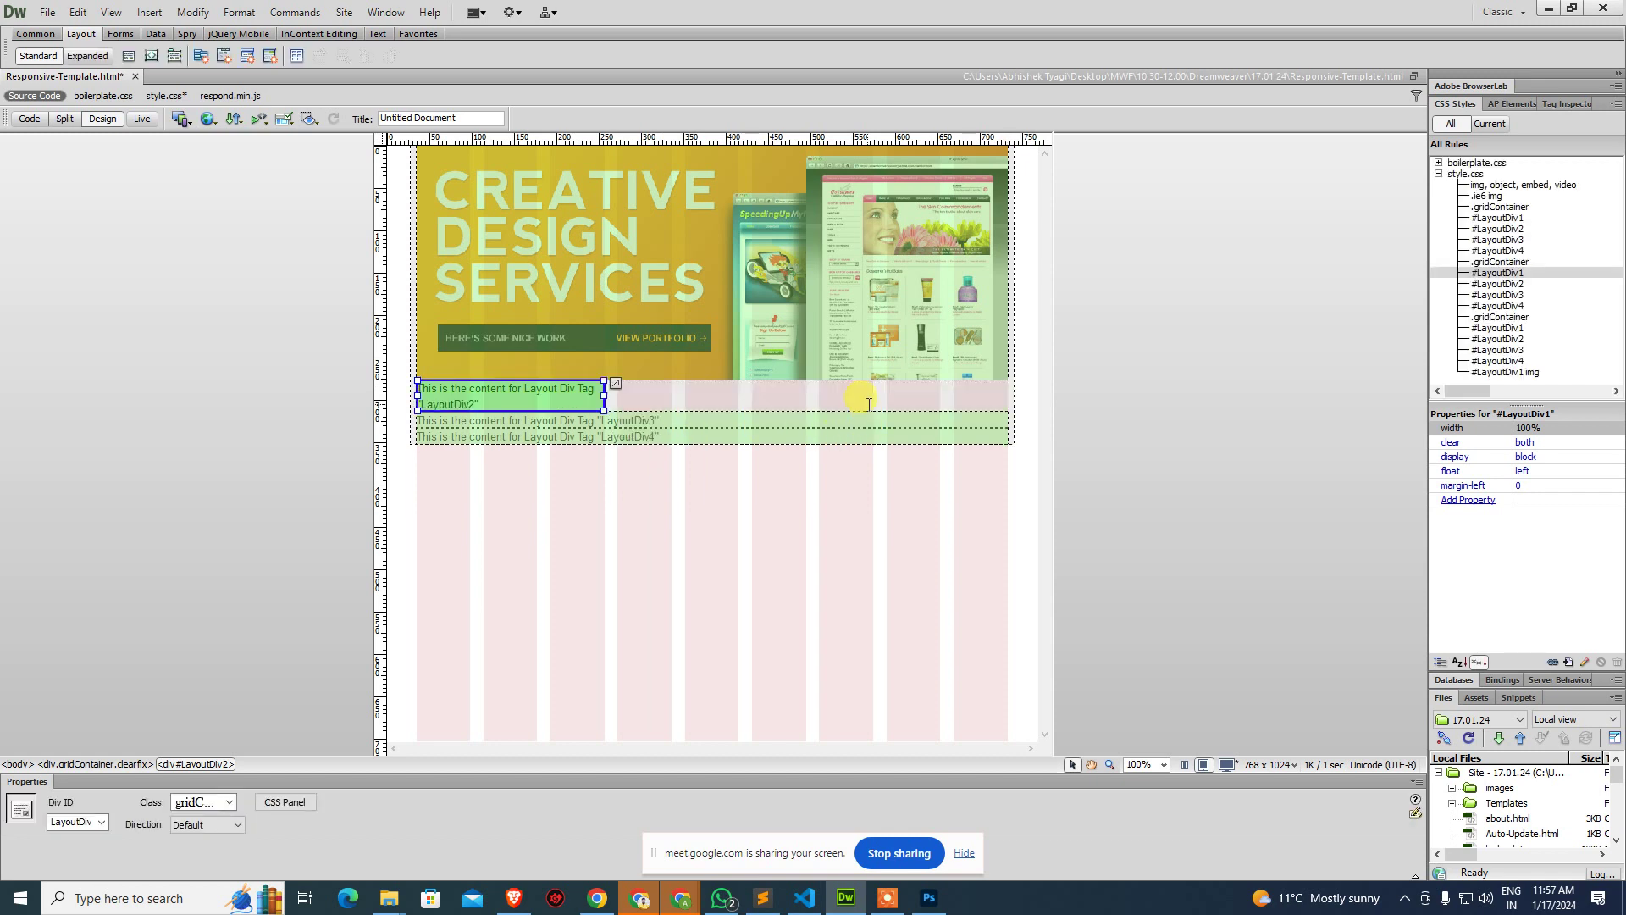
{"action": "left_click", "coordinate": [987, 416]}
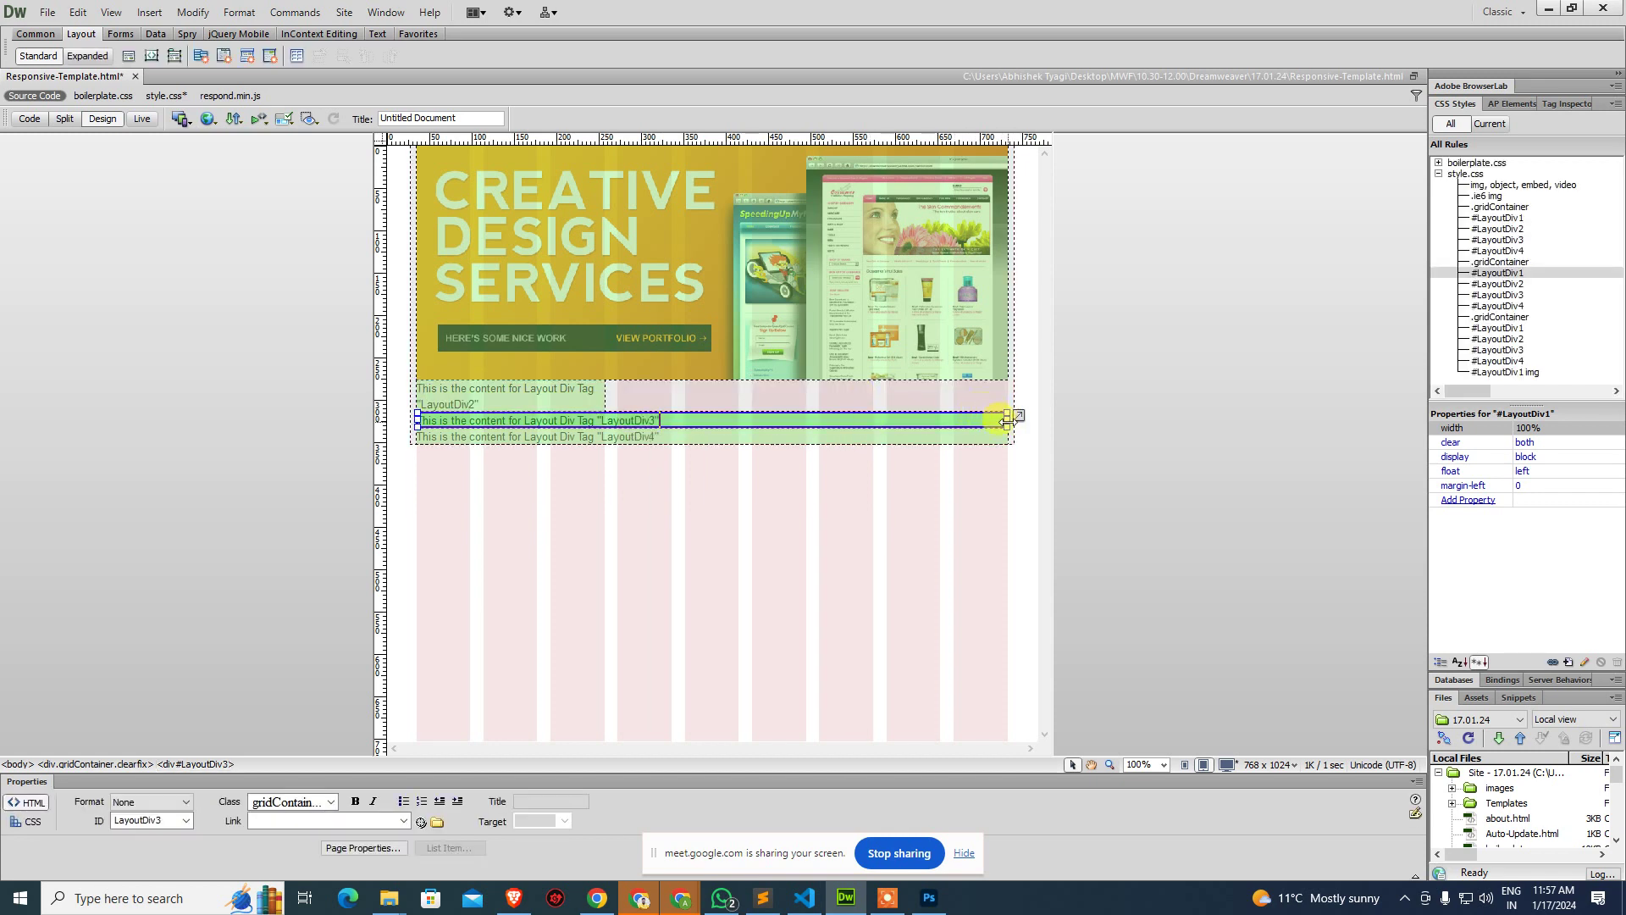
{"action": "left_click_drag", "start_coordinate": [1003, 420], "coordinate": [577, 425]}
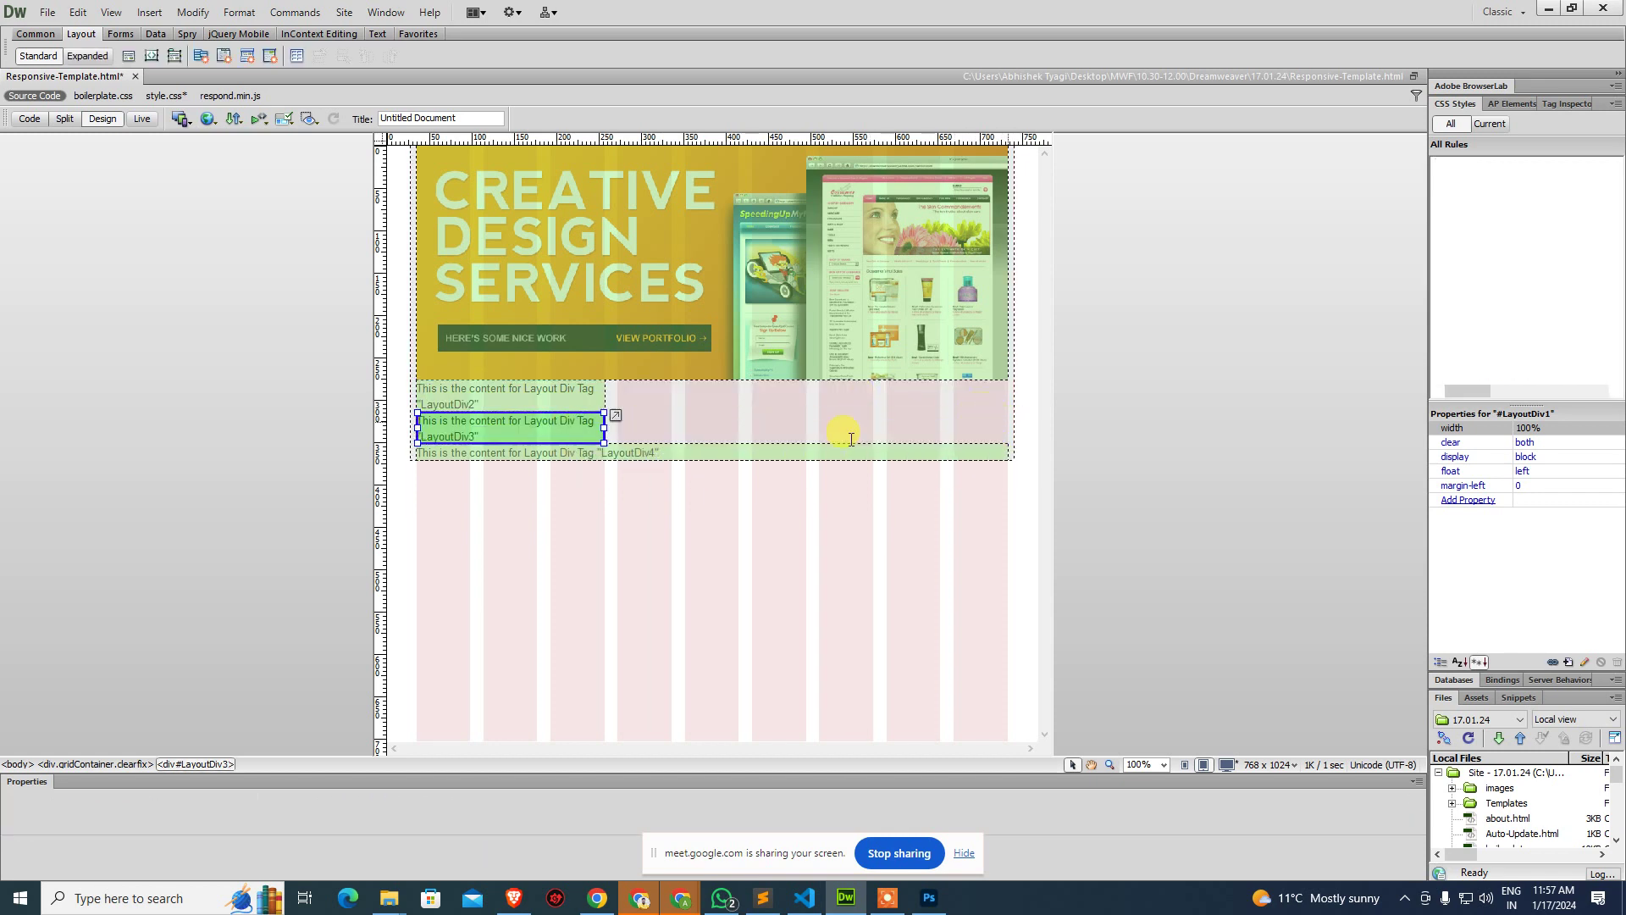
At tablet size, narrow LayoutDiv4 to three grid columns and move LayoutDiv3 and LayoutDiv4 up into the same row as LayoutDiv2.
{"action": "left_click", "coordinate": [844, 450]}
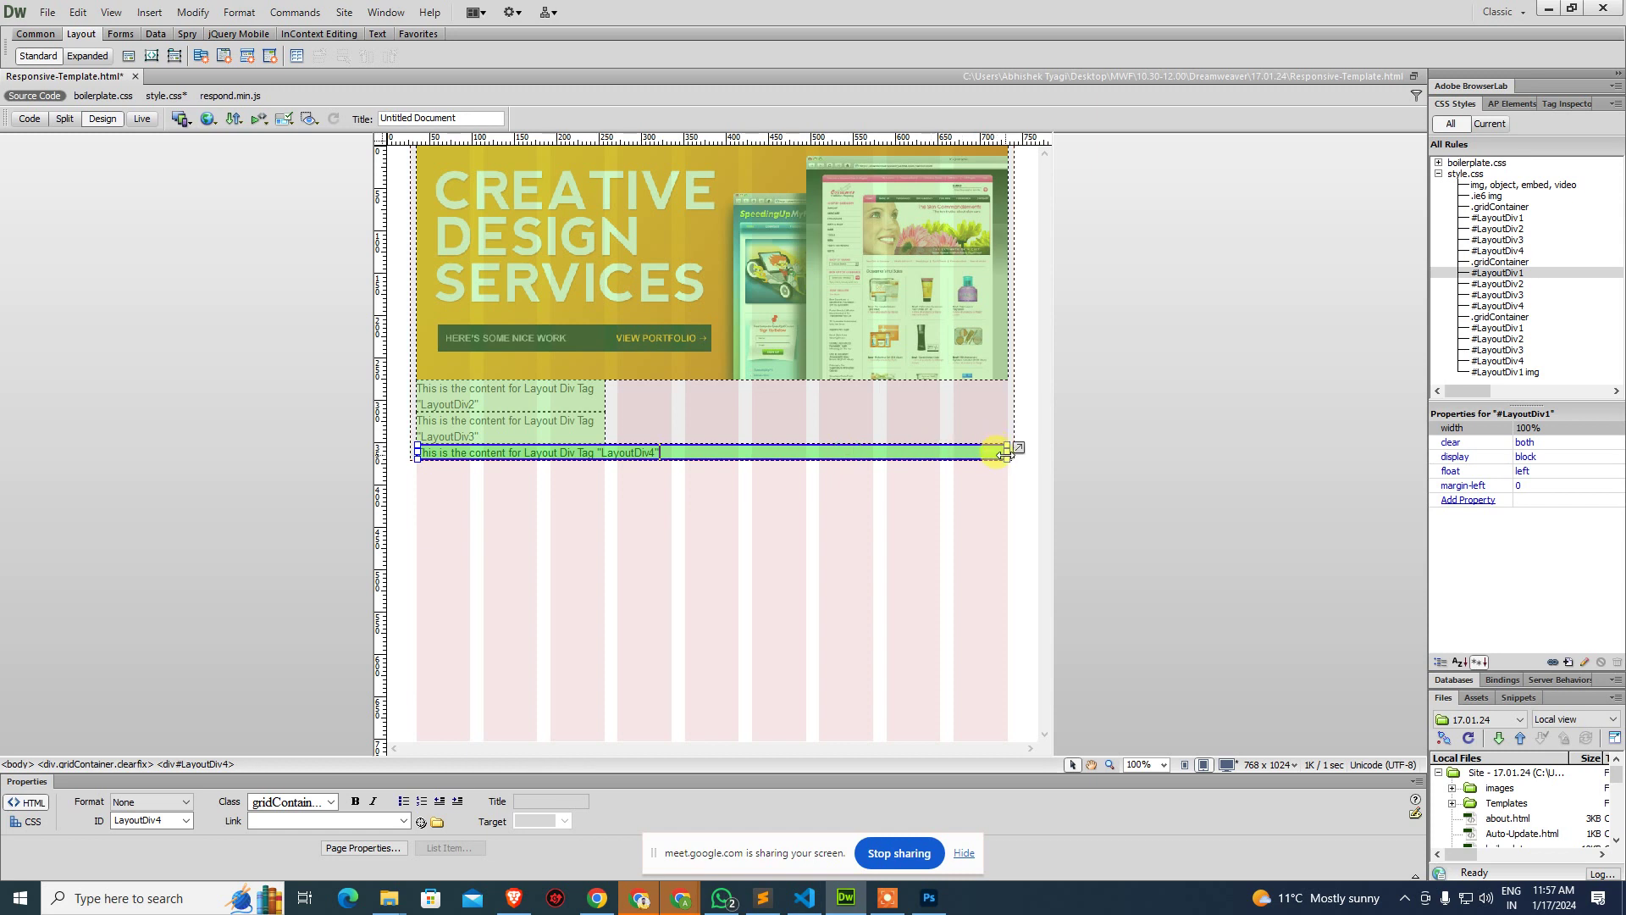
{"action": "left_click_drag", "start_coordinate": [1003, 454], "coordinate": [588, 464]}
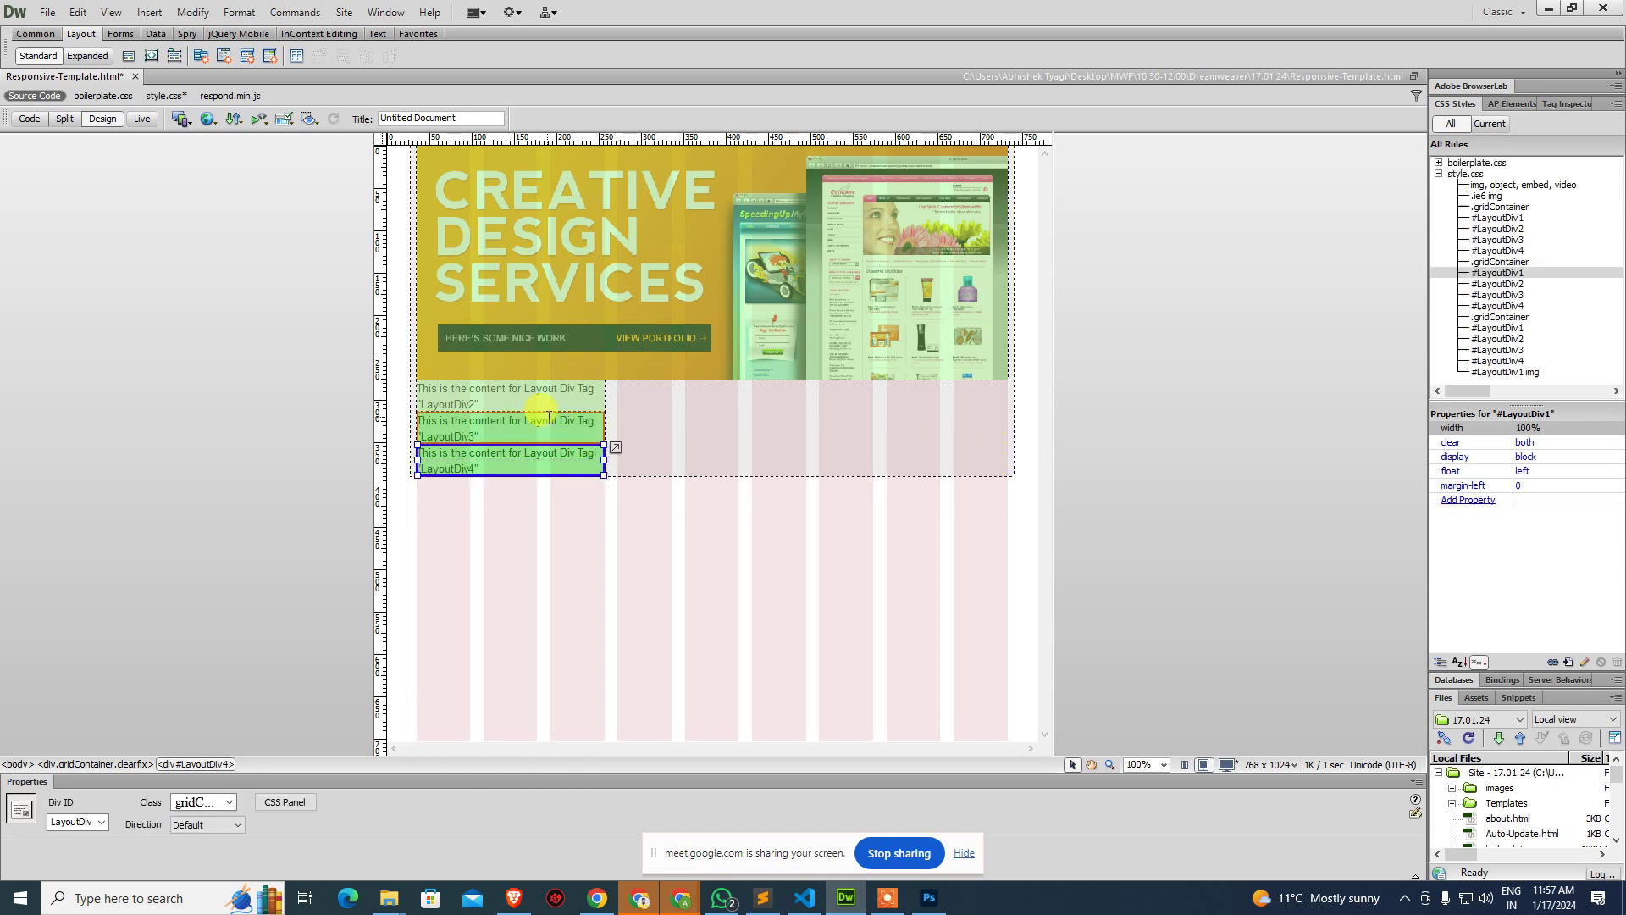
{"action": "left_click", "coordinate": [546, 418]}
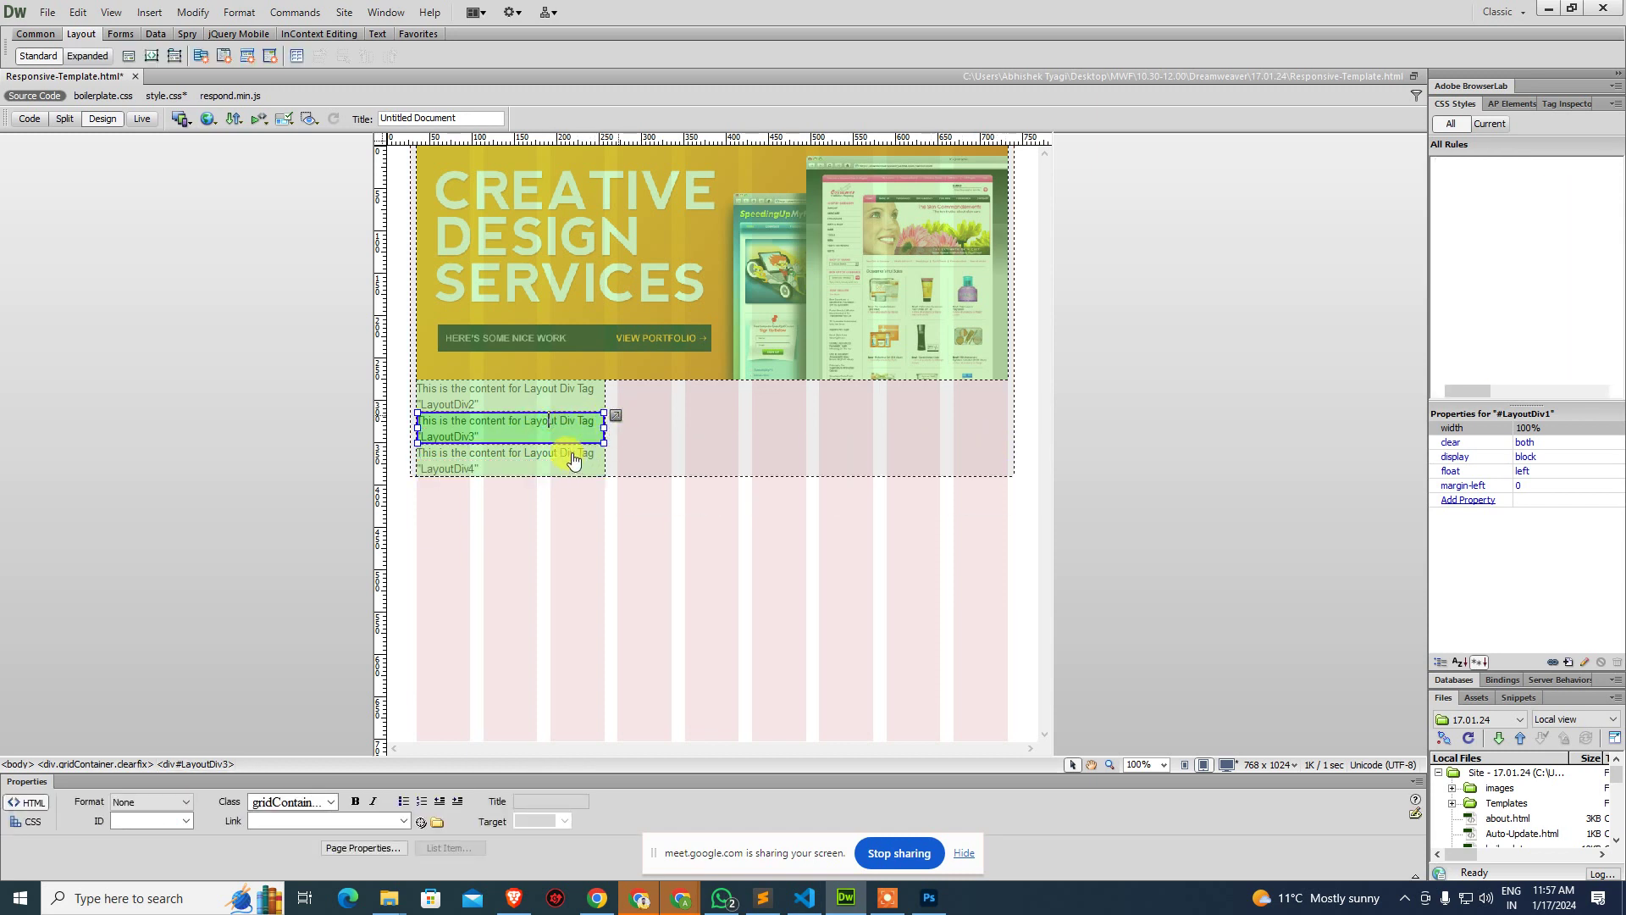
{"action": "left_click", "coordinate": [616, 415]}
{"action": "left_click", "coordinate": [566, 434]}
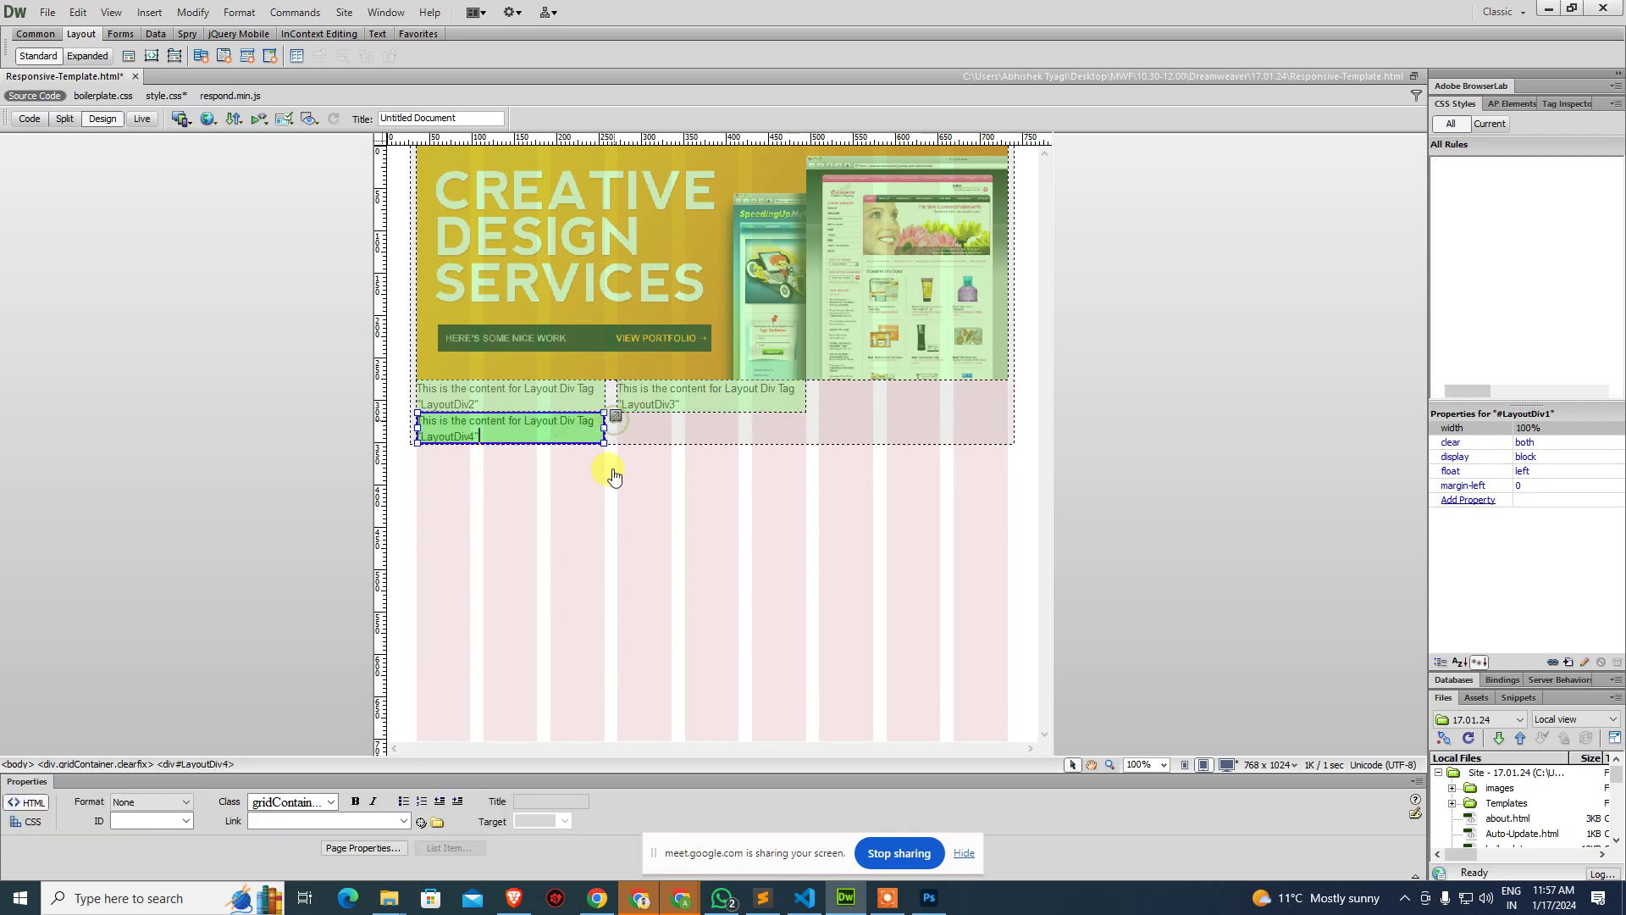
{"action": "left_click", "coordinate": [616, 415]}
Show the page at desktop size, narrow LayoutDiv2, LayoutDiv3 and LayoutDiv4 to four grid columns each and place them side by side in one row.
{"action": "left_click", "coordinate": [1227, 765]}
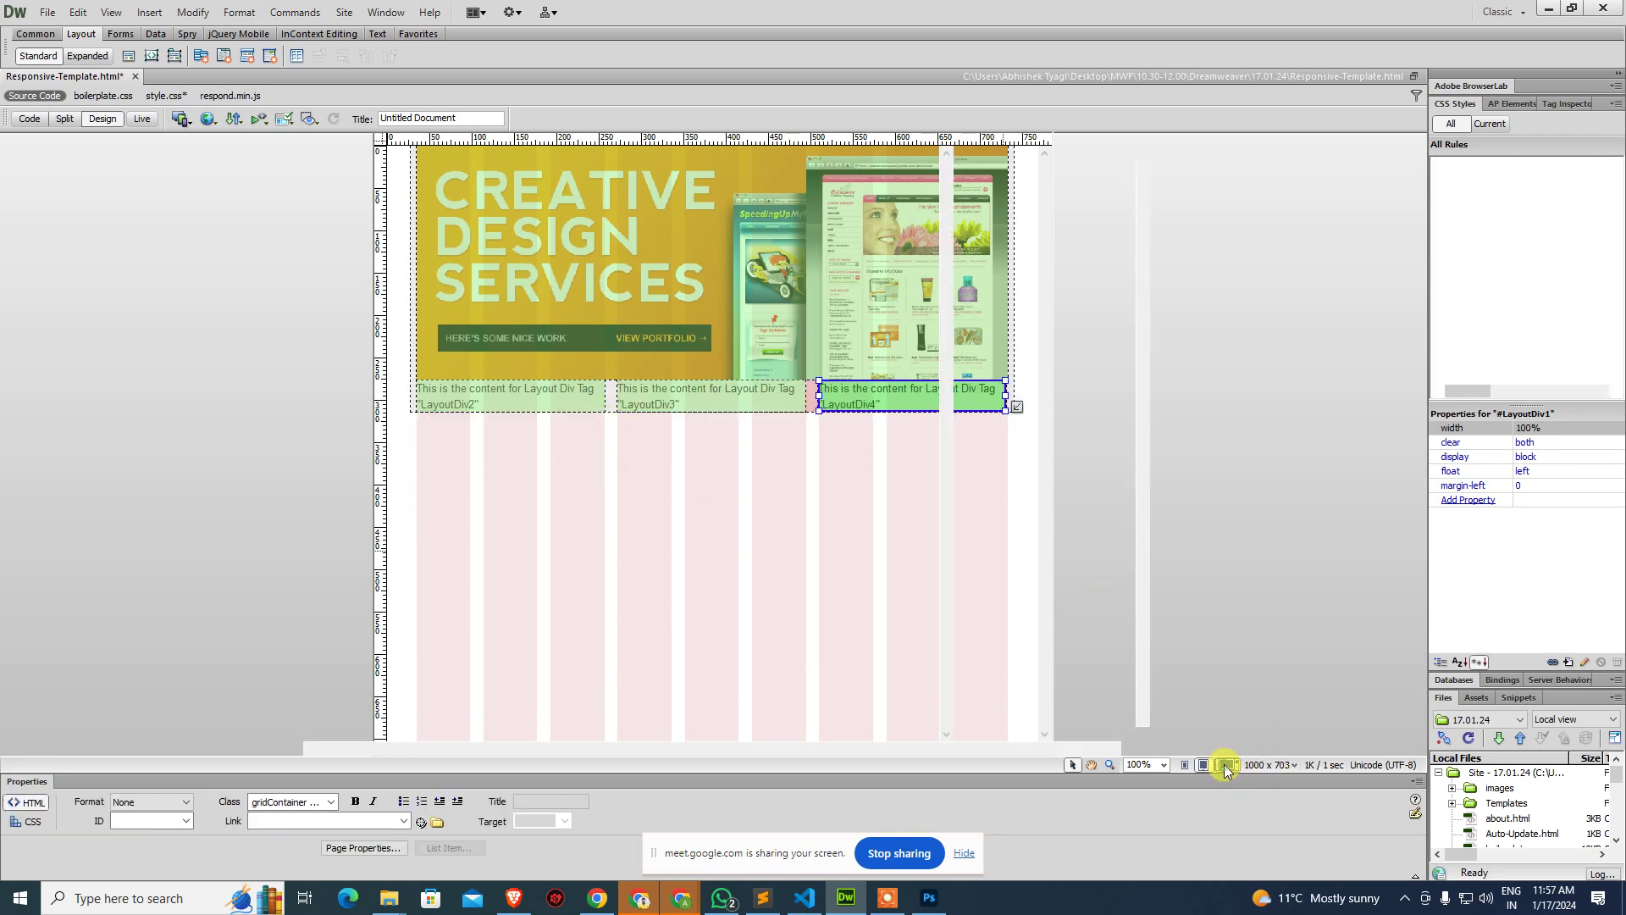
{"action": "left_click", "coordinate": [602, 449]}
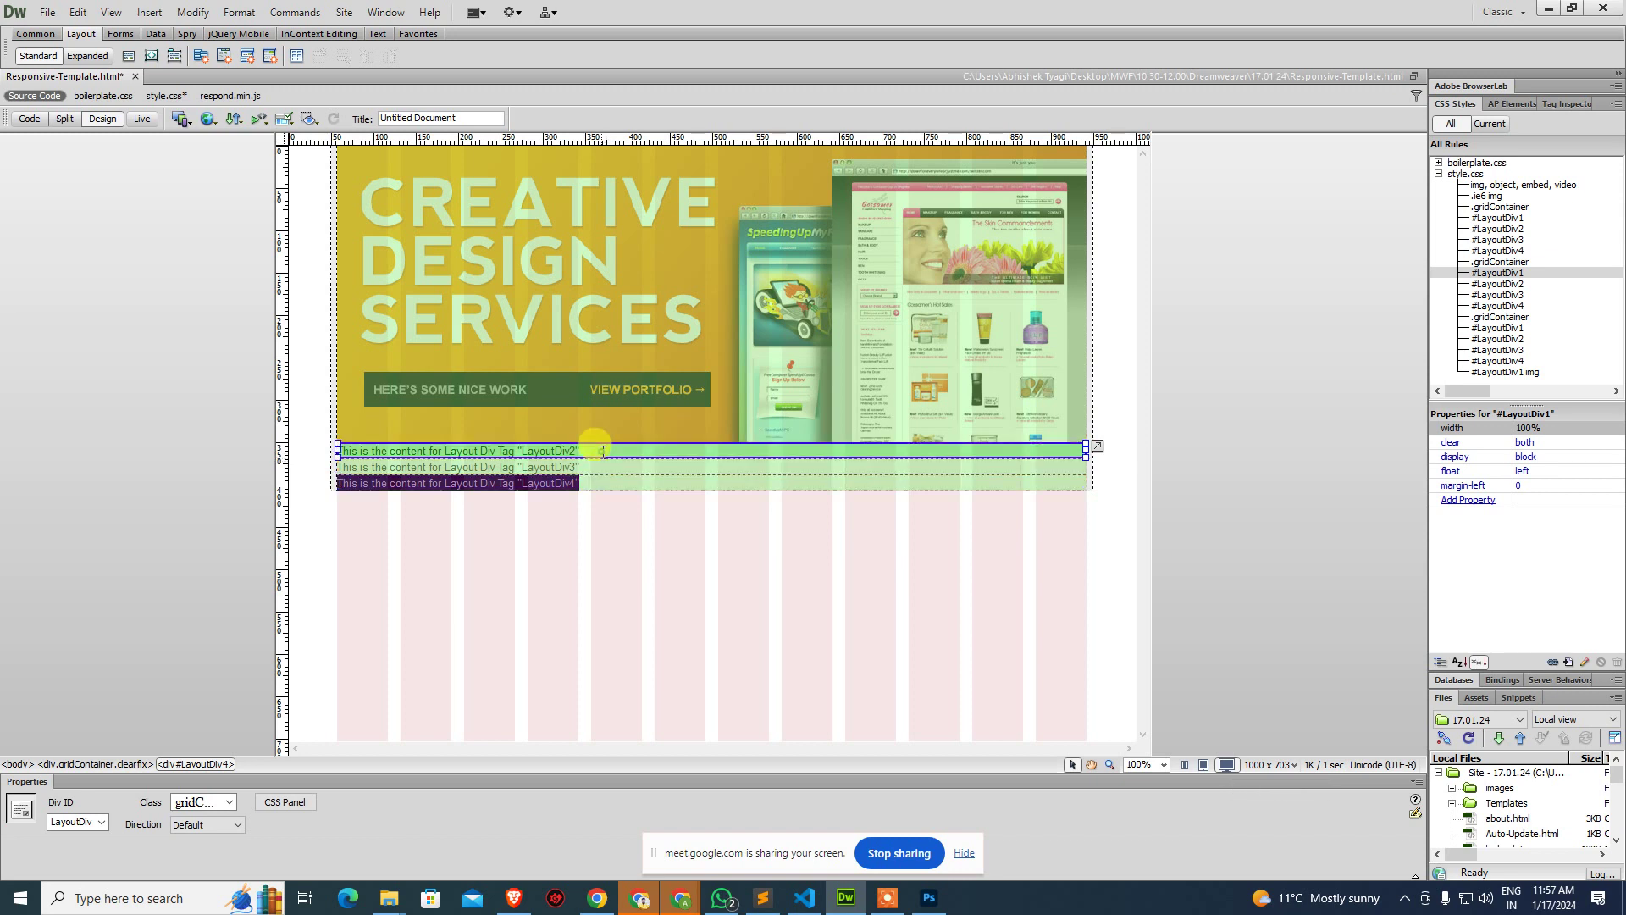
{"action": "left_click_drag", "start_coordinate": [1047, 452], "coordinate": [581, 464]}
{"action": "left_click_drag", "start_coordinate": [683, 482], "coordinate": [732, 475]}
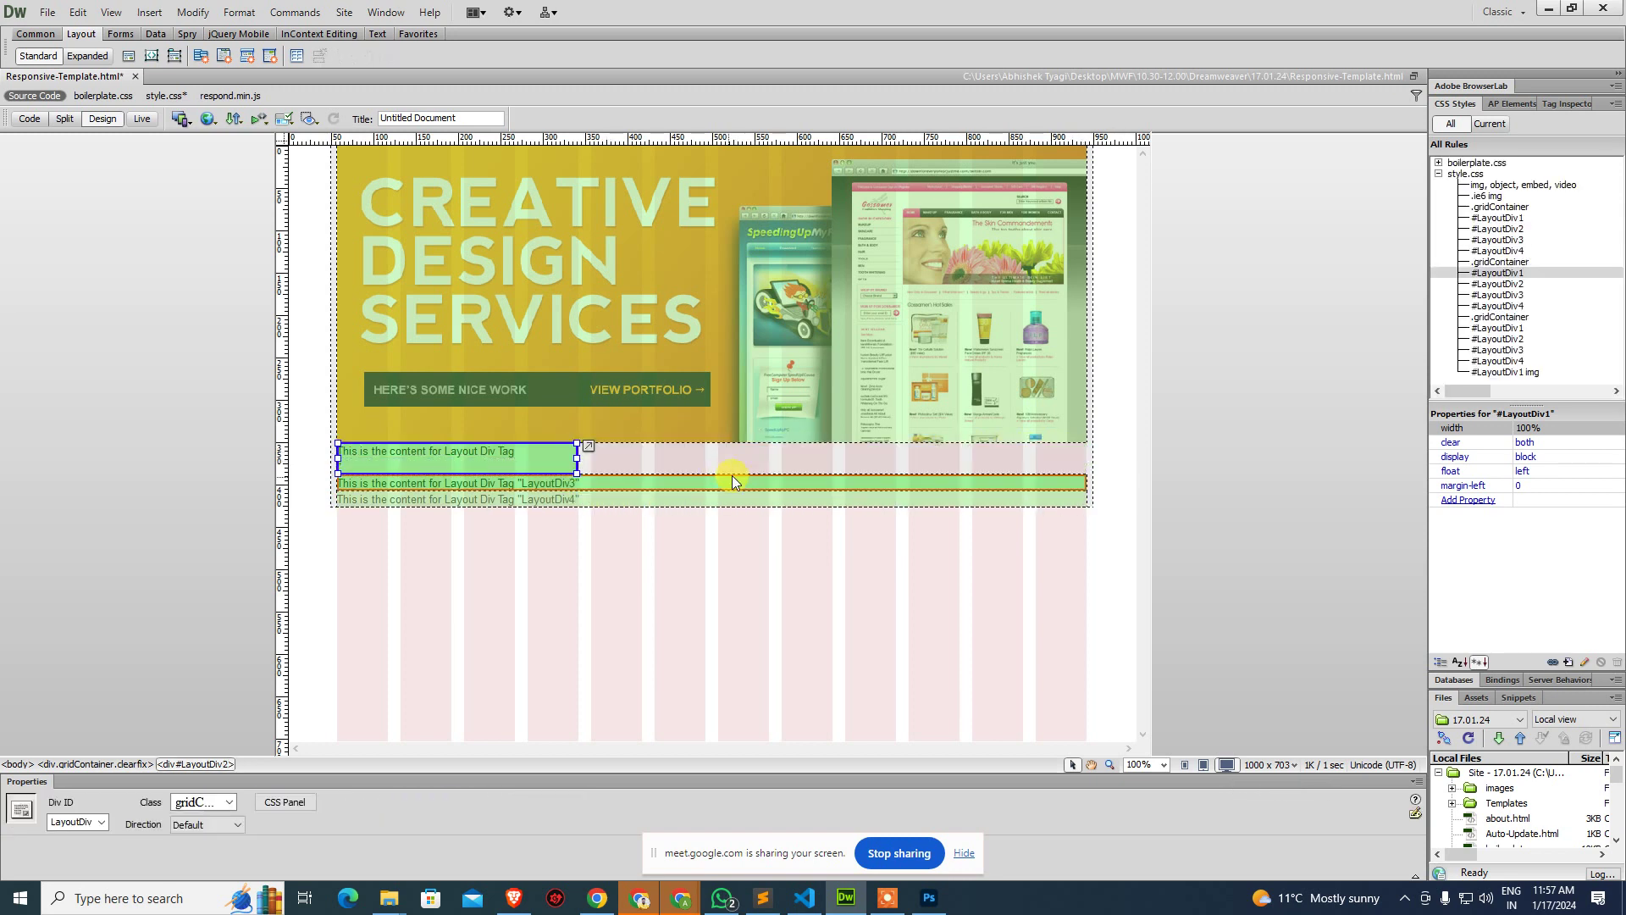
{"action": "left_click", "coordinate": [730, 479]}
{"action": "left_click_drag", "start_coordinate": [1078, 478], "coordinate": [581, 489]}
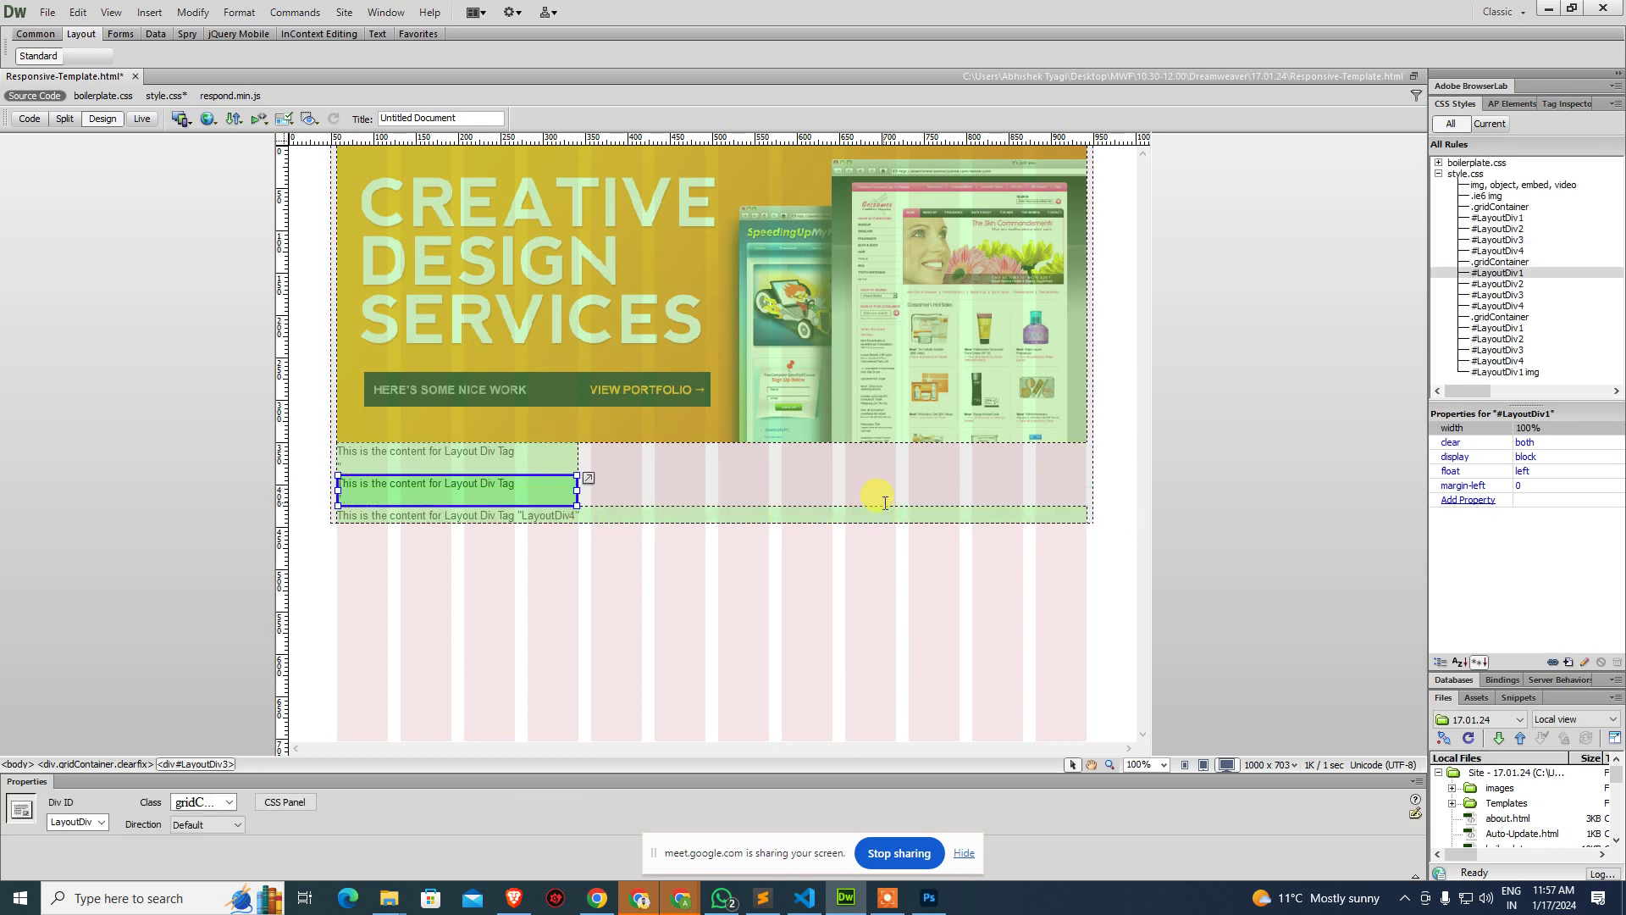
{"action": "left_click", "coordinate": [877, 508]}
{"action": "left_click_drag", "start_coordinate": [1082, 519], "coordinate": [552, 501]}
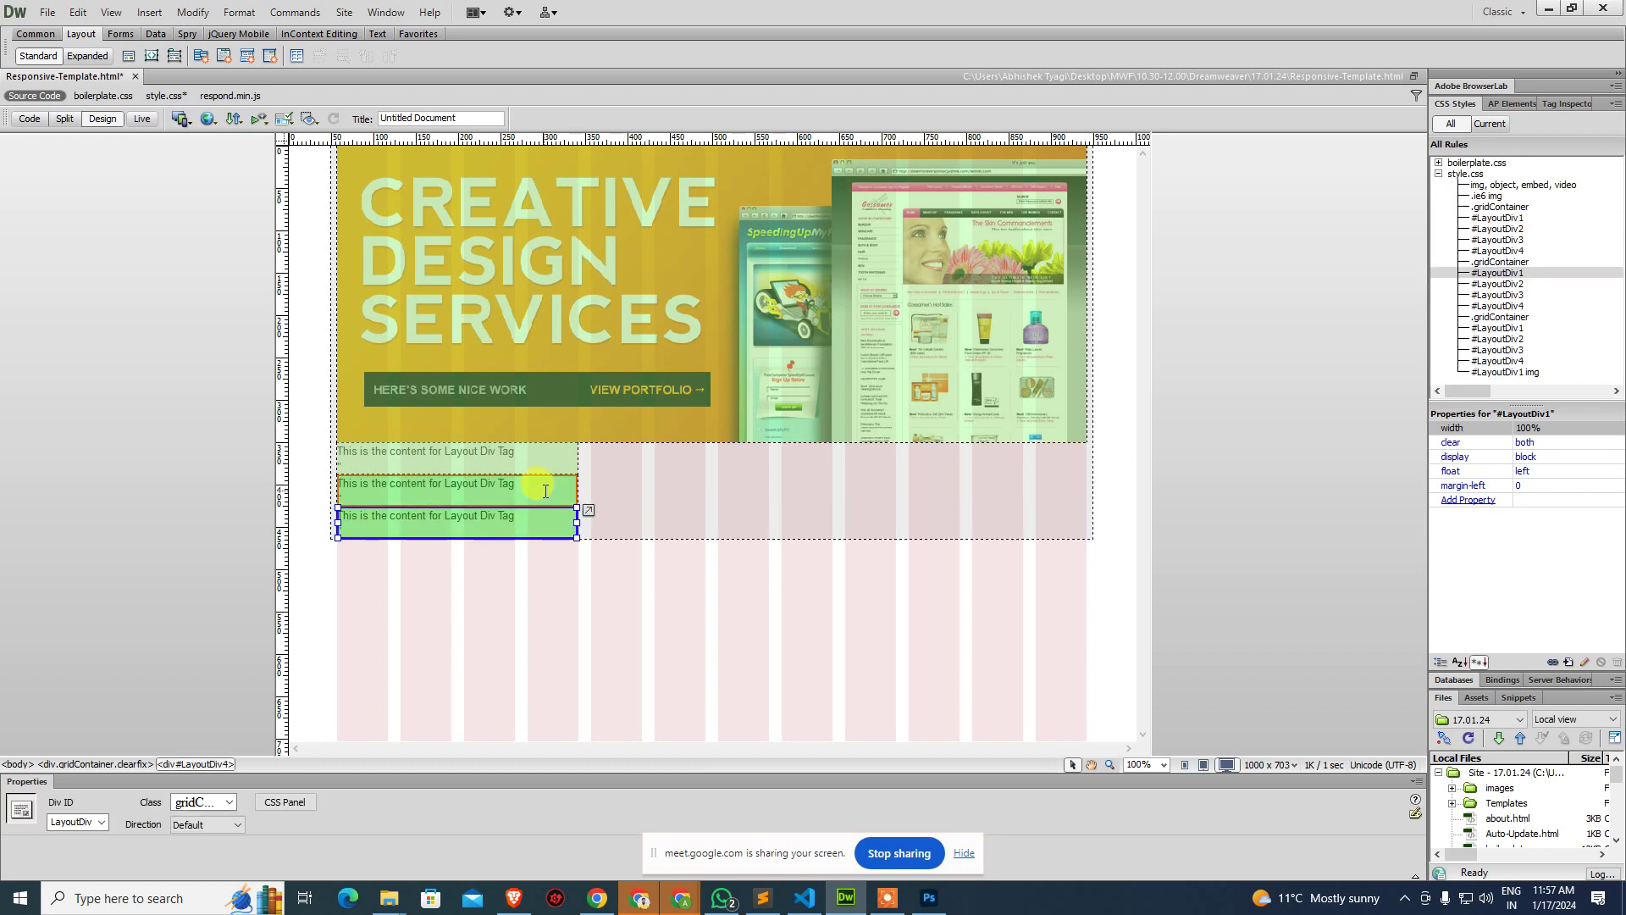
{"action": "left_click", "coordinate": [557, 505]}
{"action": "left_click", "coordinate": [588, 477]}
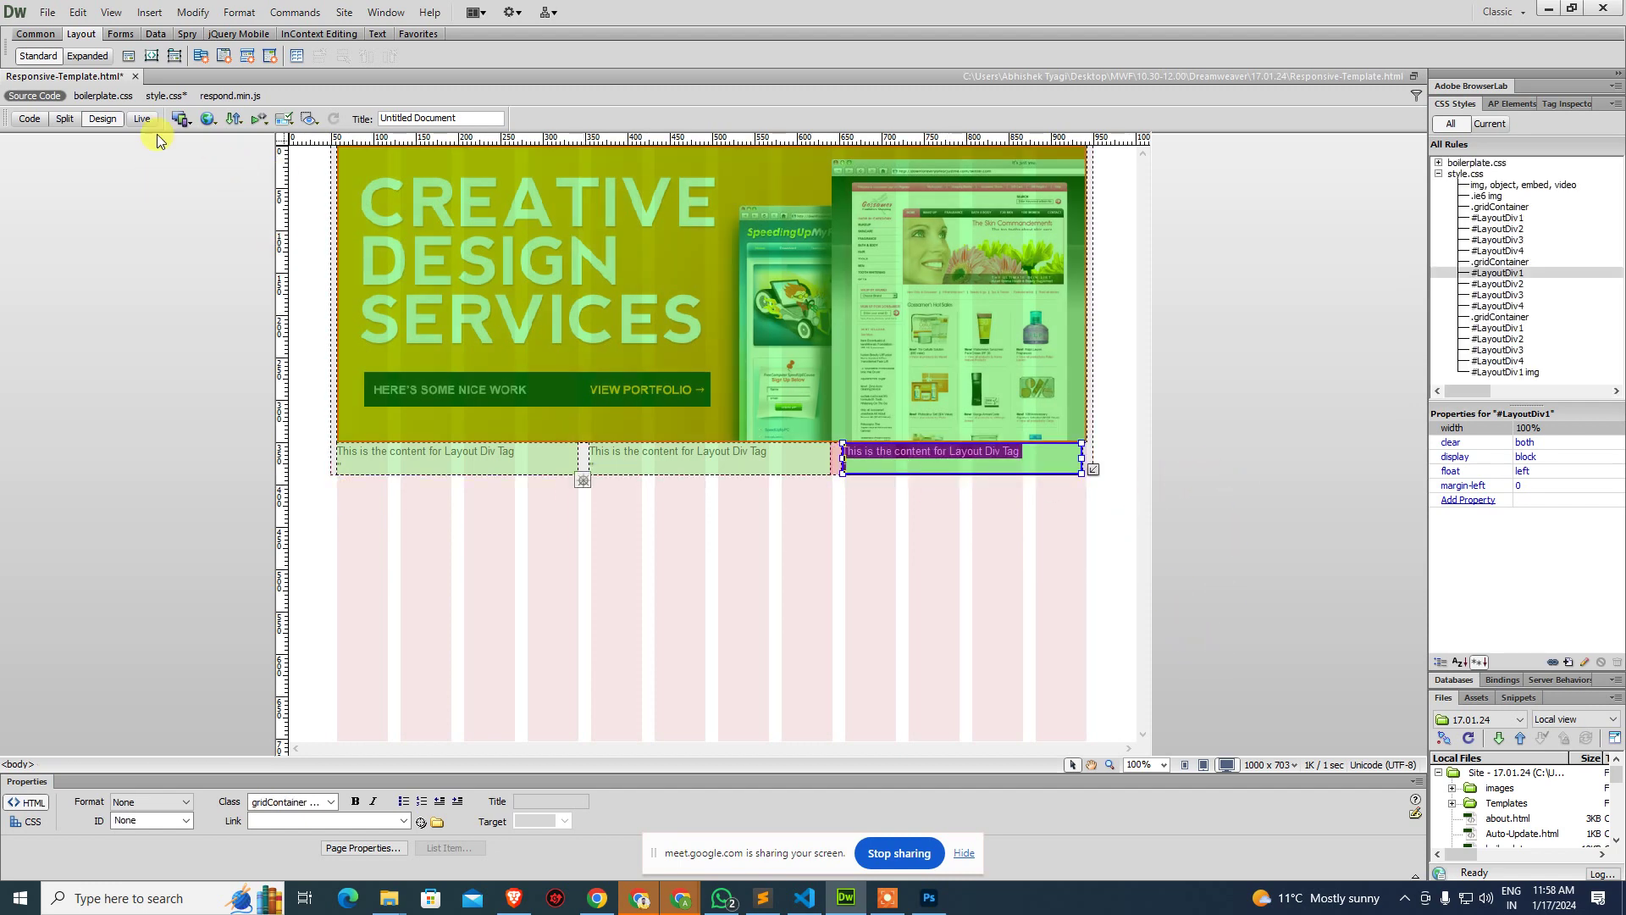
Save the page with all its related files and check the column layout for phone, tablet and desktop in Multiscreen Preview.
{"action": "left_click", "coordinate": [47, 12]}
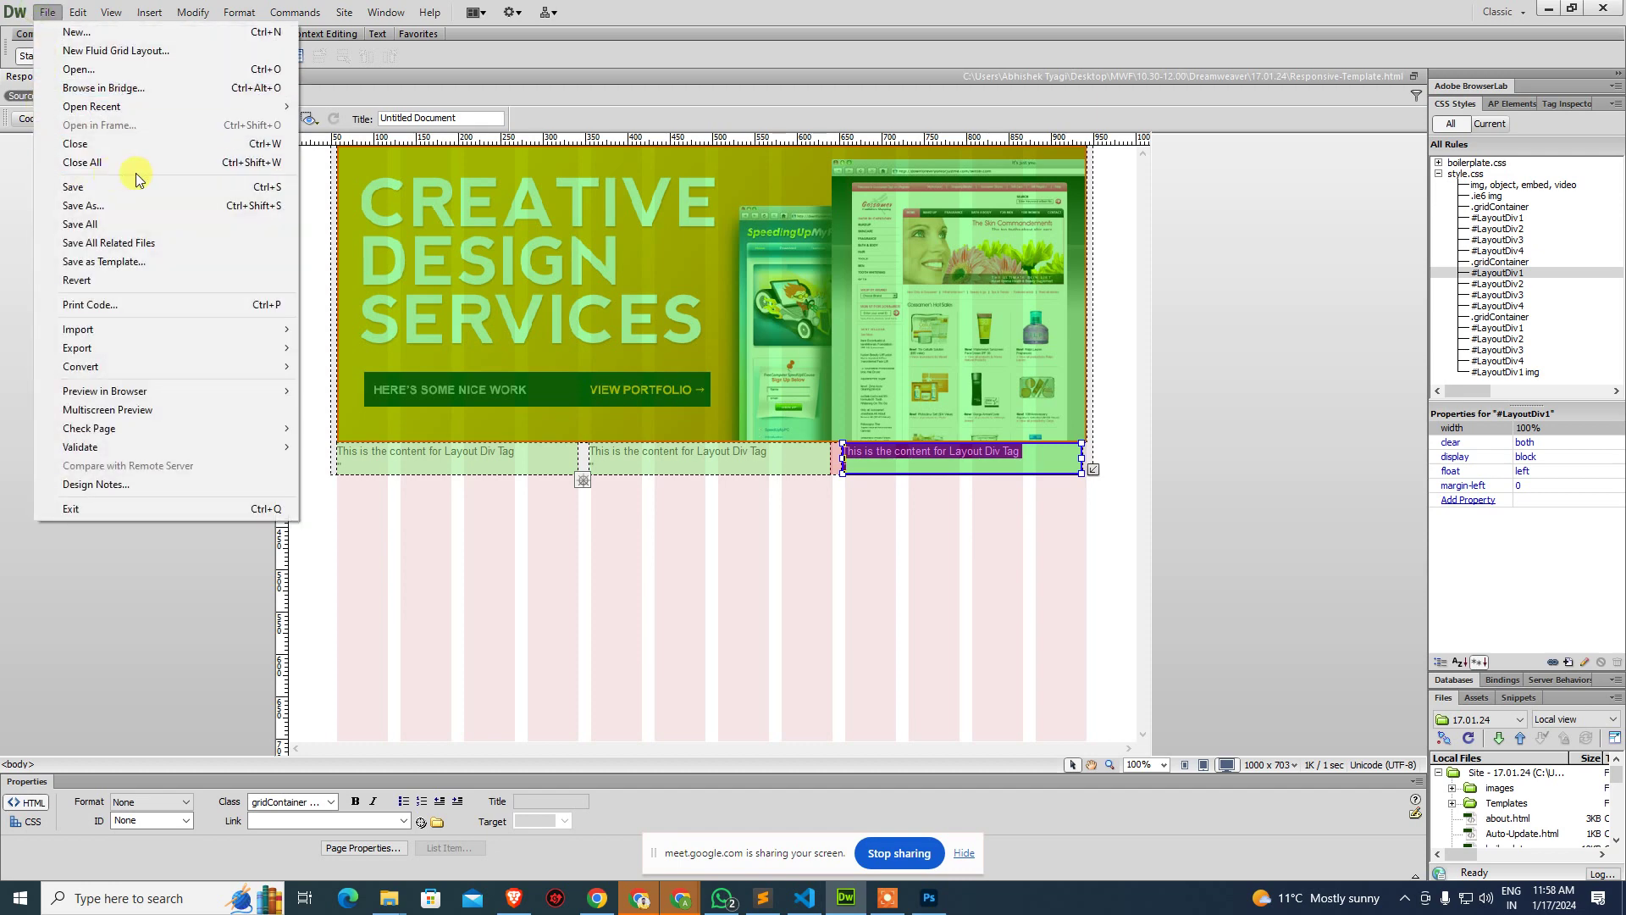
{"action": "left_click", "coordinate": [161, 243]}
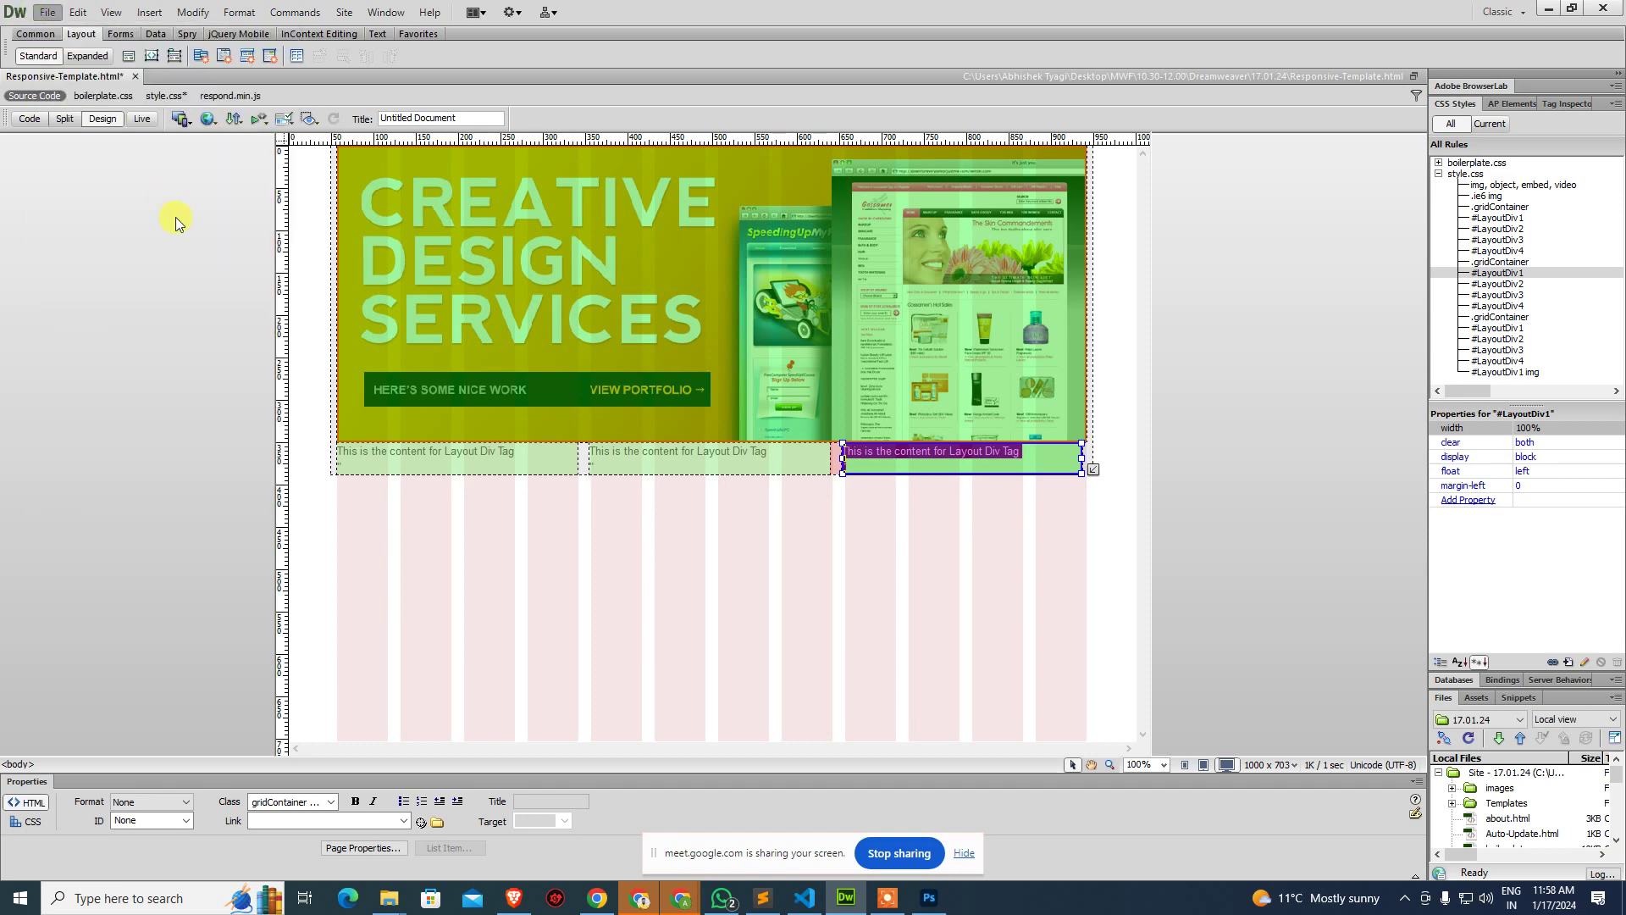
{"action": "left_click", "coordinate": [179, 123]}
{"action": "left_click", "coordinate": [191, 144]}
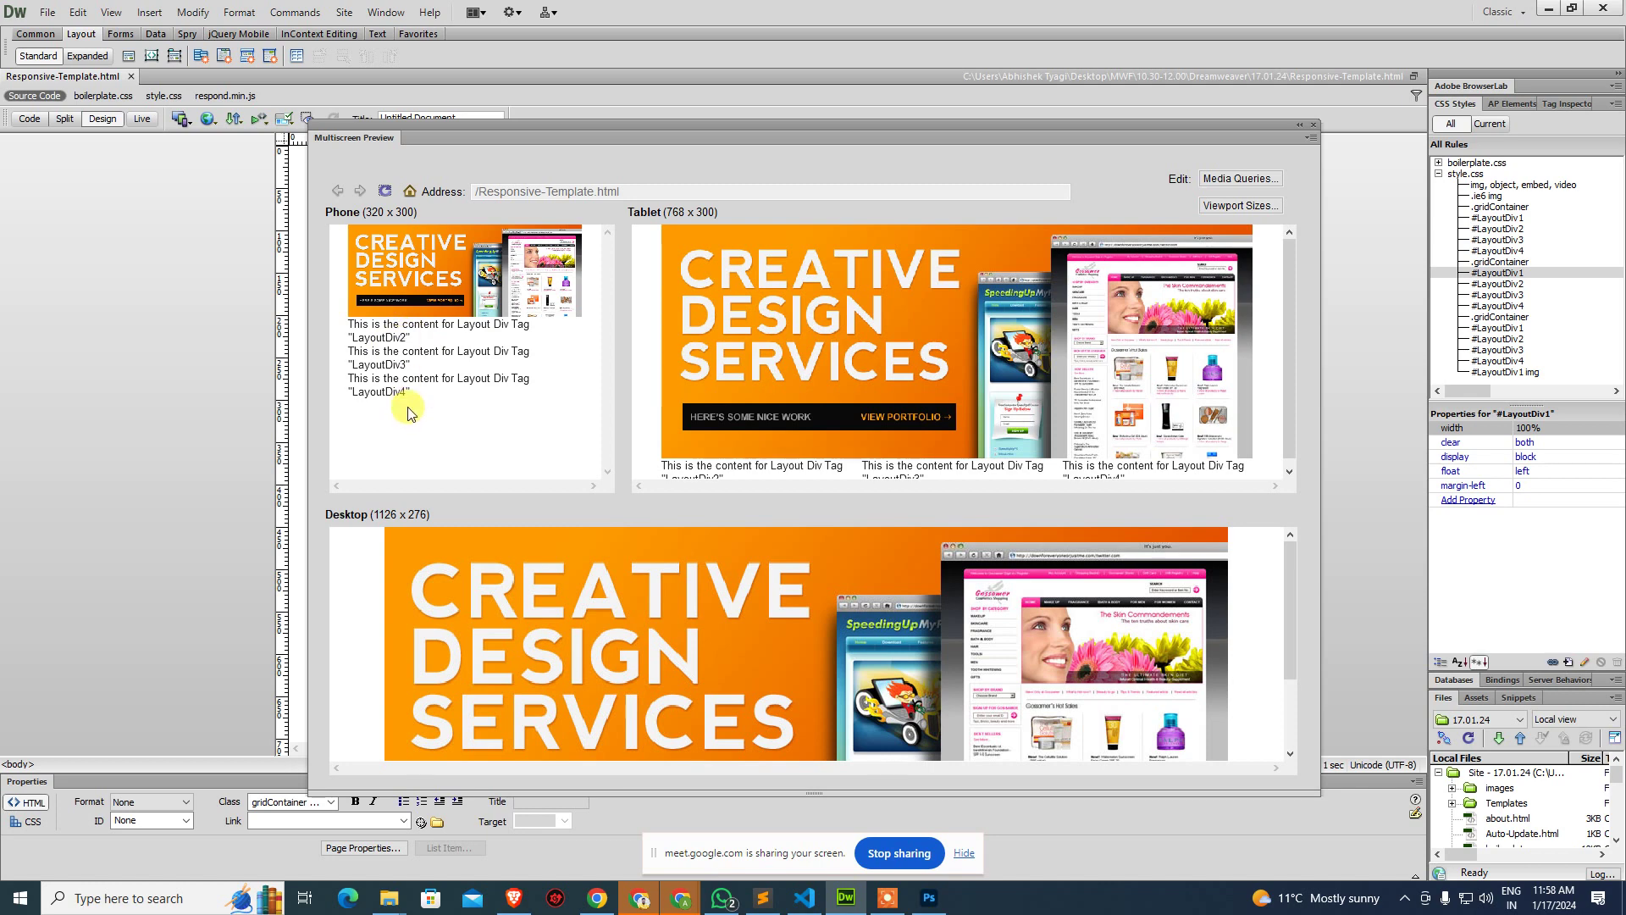
{"action": "scroll", "coordinate": [974, 427], "scroll_direction": "down", "scroll_amount": 1}
{"action": "scroll", "coordinate": [967, 588], "scroll_direction": "down", "scroll_amount": 3}
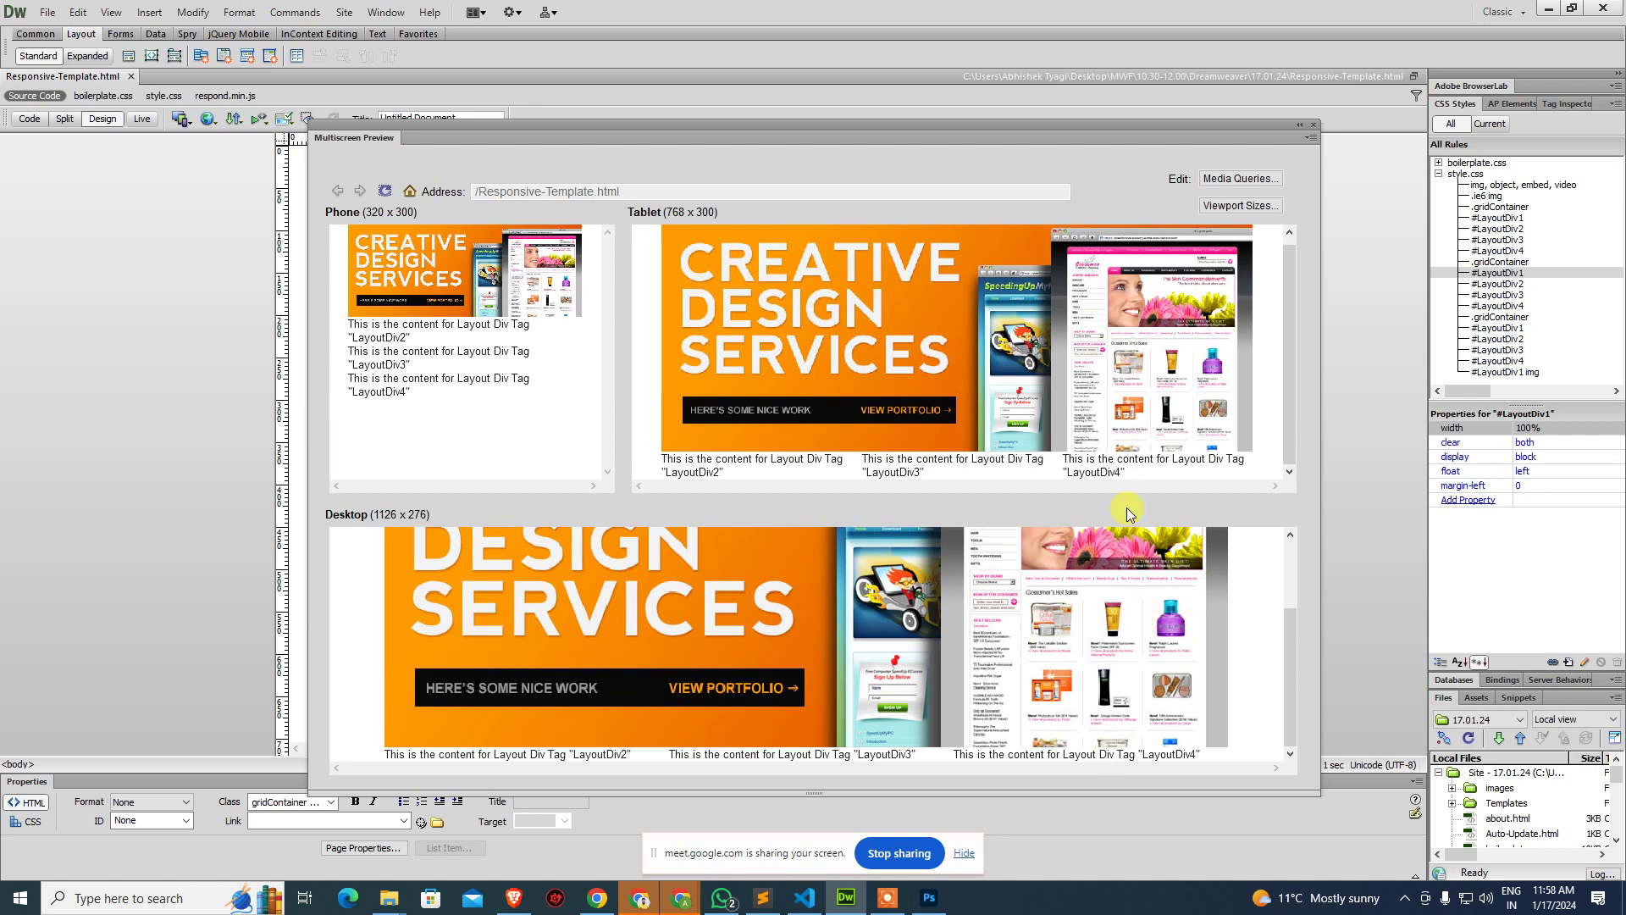
Review the preview's viewport sizes, including the desktop width, and close Multiscreen Preview.
{"action": "left_click", "coordinate": [1259, 205]}
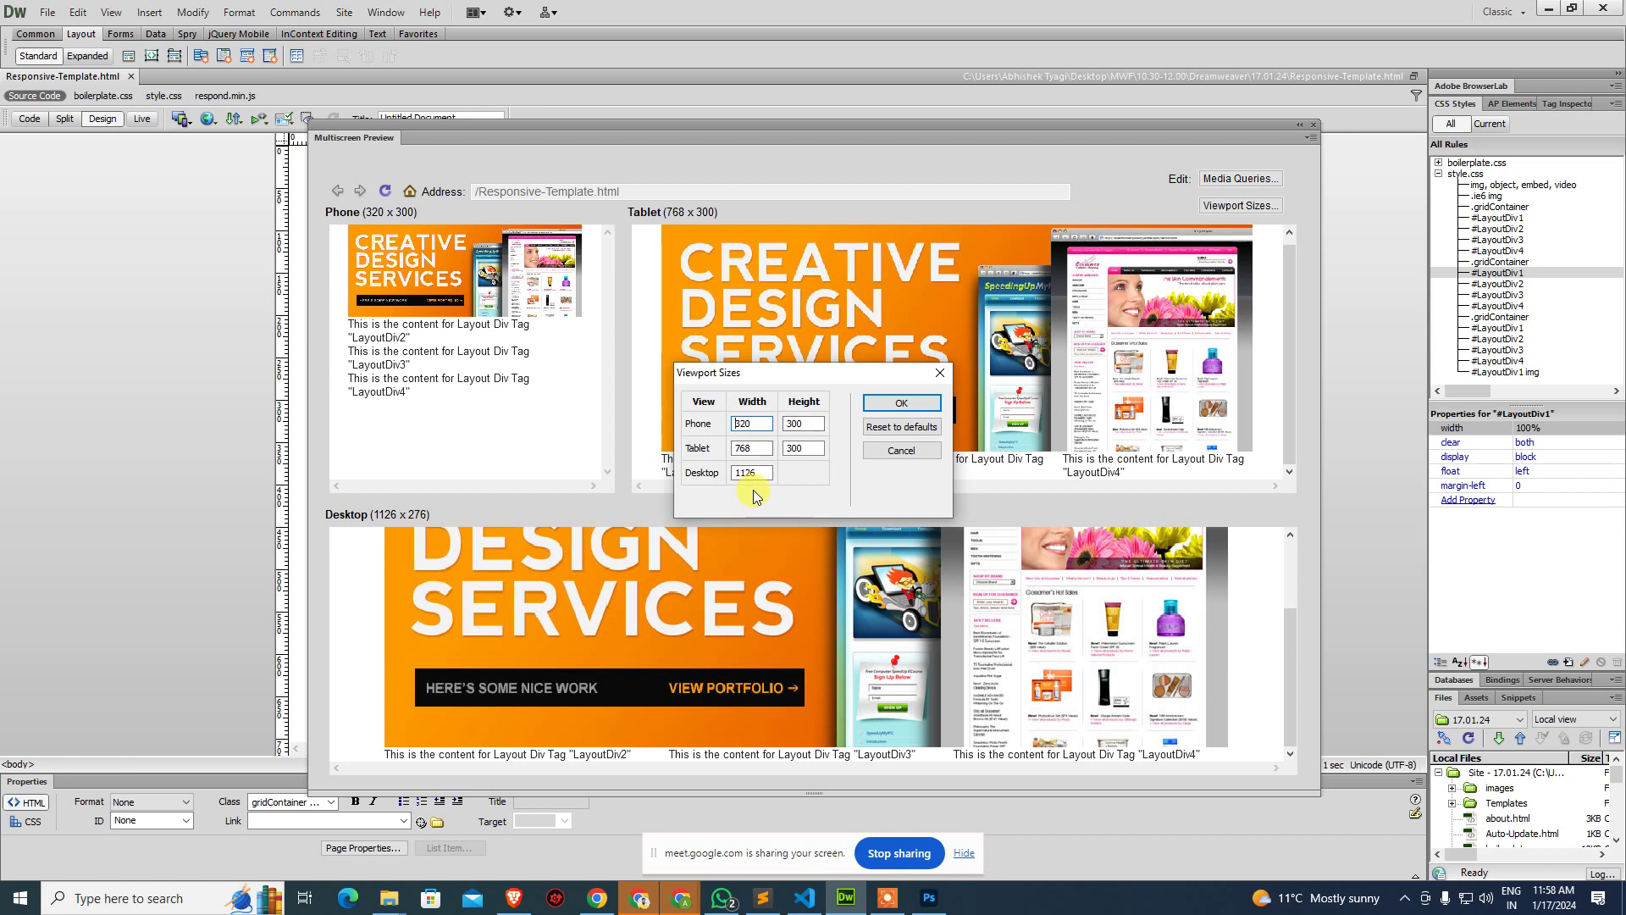
{"action": "double_click", "coordinate": [759, 474]}
{"action": "double_click", "coordinate": [741, 472]}
{"action": "left_click", "coordinate": [901, 402]}
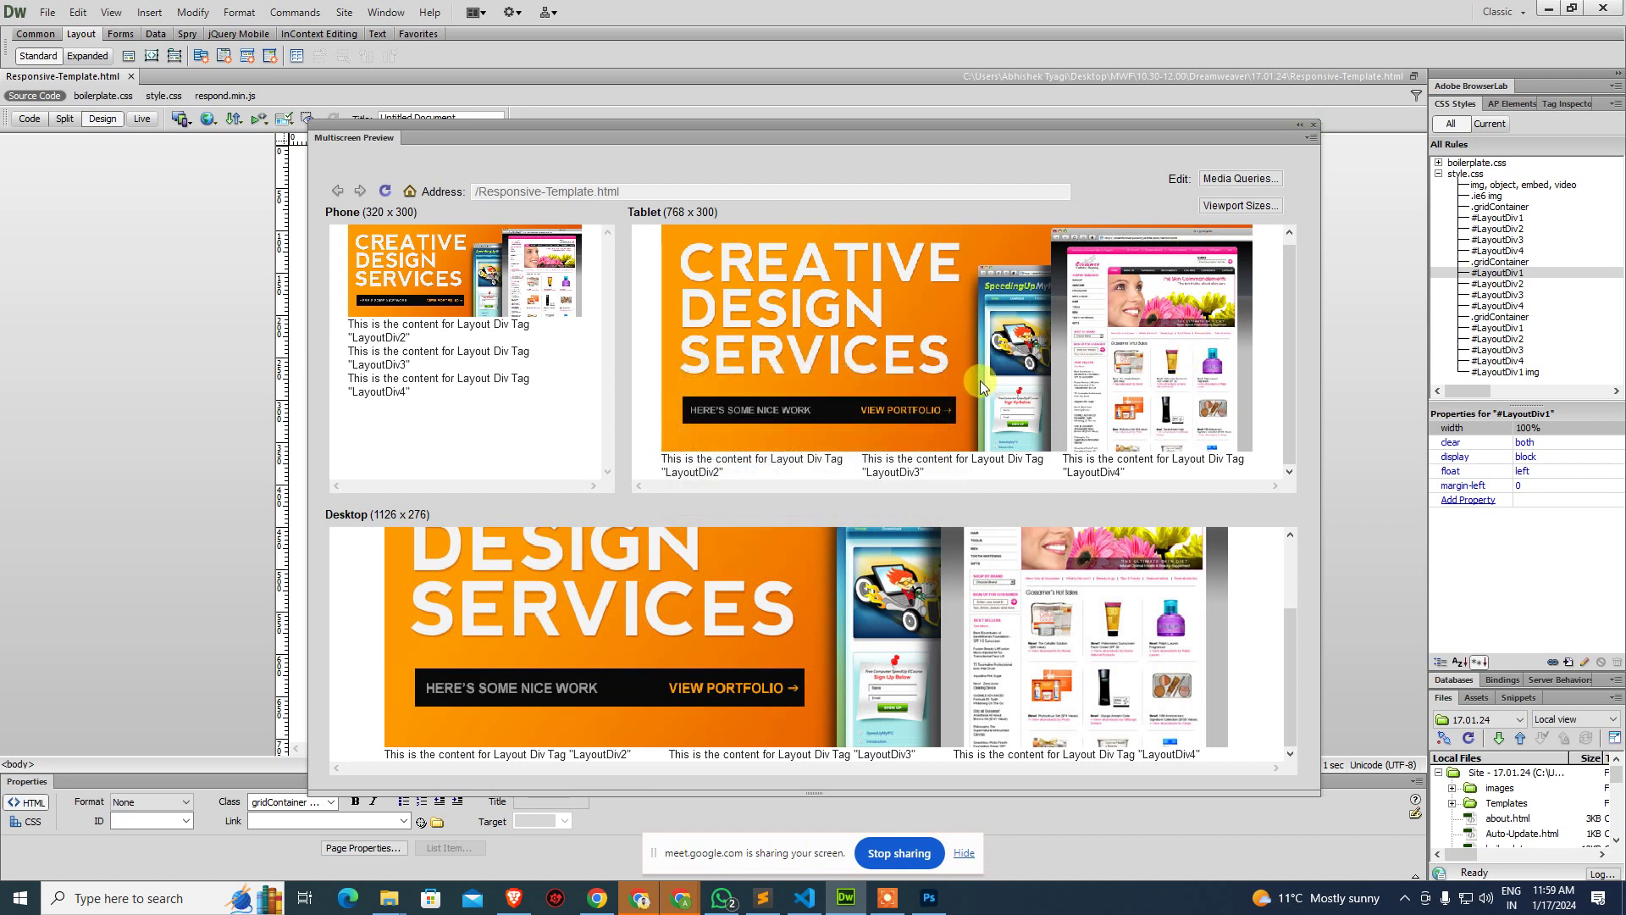
{"action": "left_click", "coordinate": [1314, 125]}
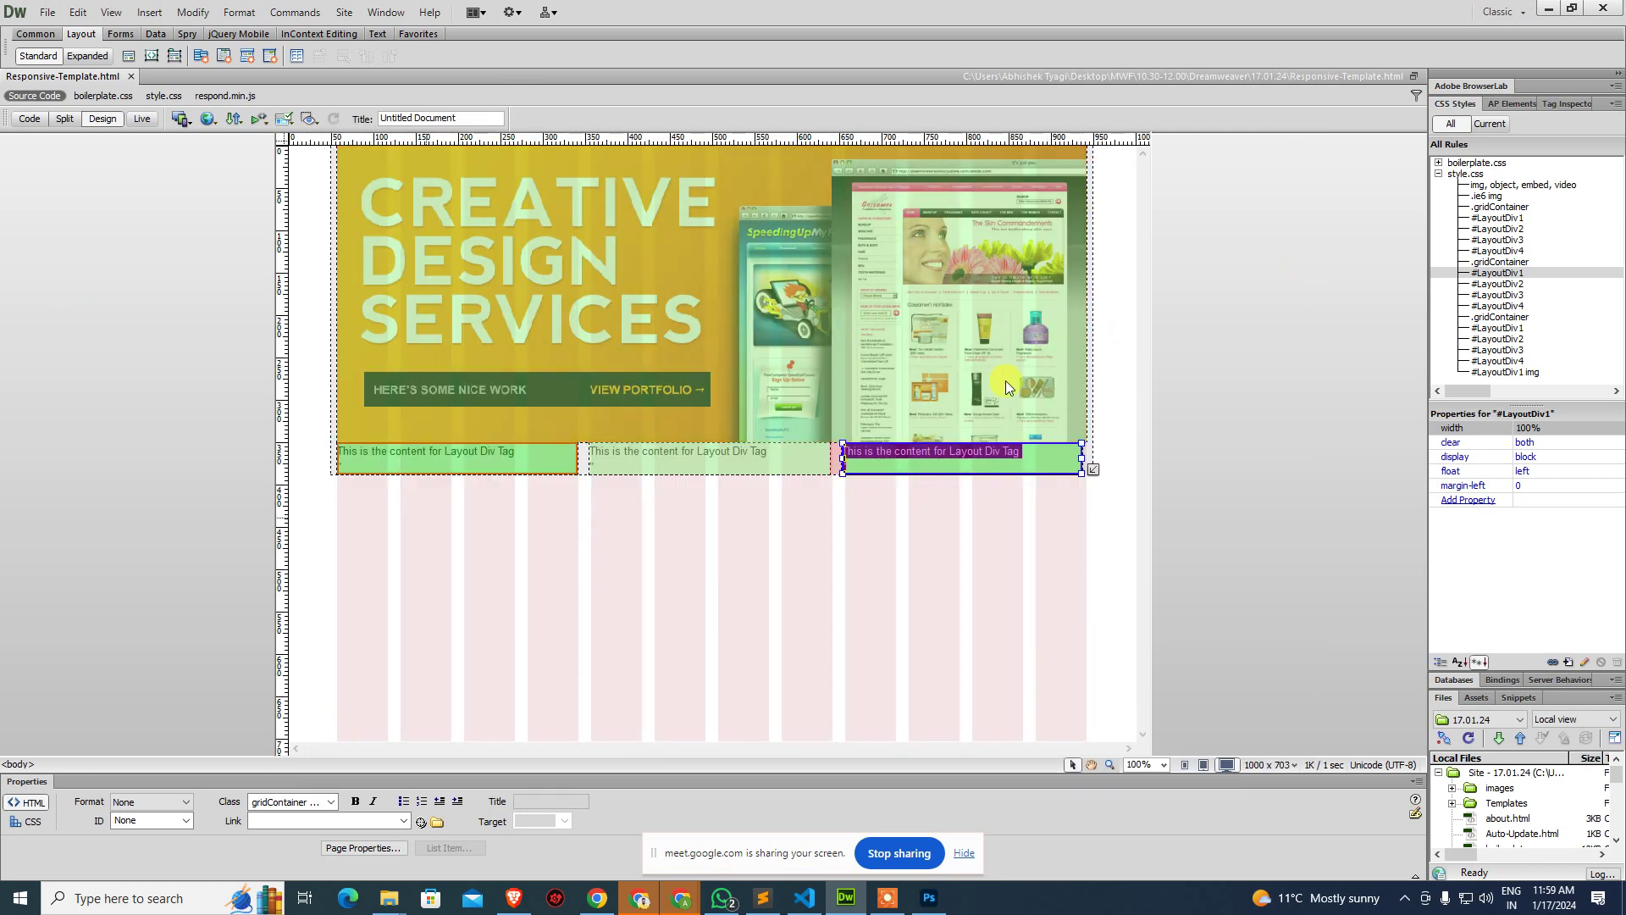
Close Dreamweaver, the creativestudio-minimal.psd design and Photoshop.
{"action": "left_click", "coordinate": [1120, 440]}
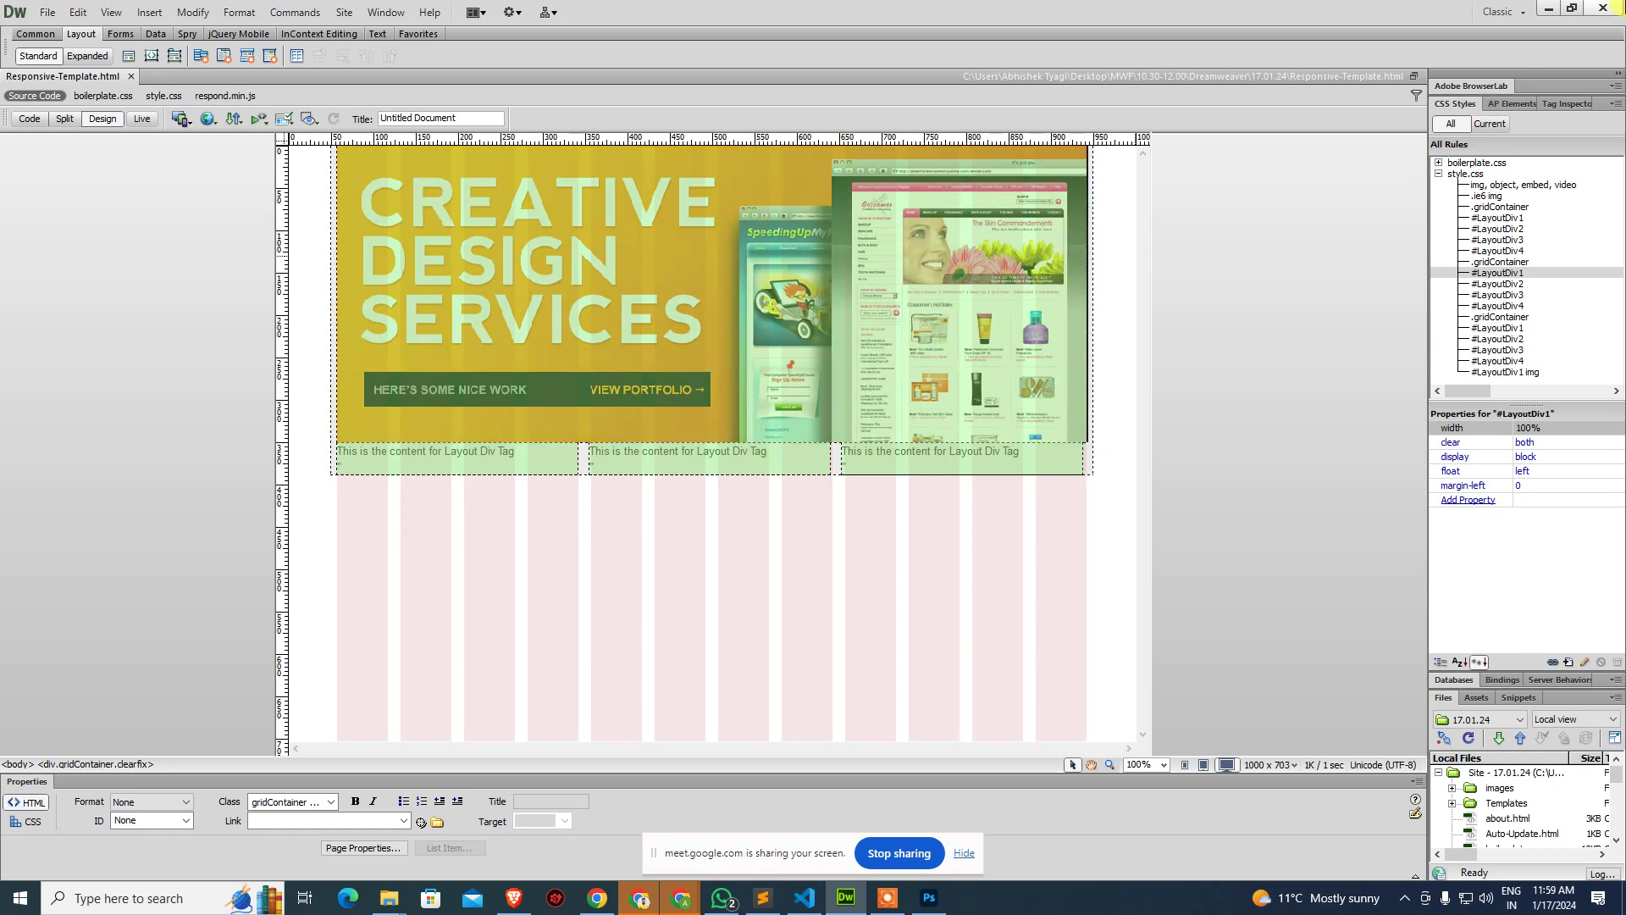
{"action": "left_click", "coordinate": [1614, 10]}
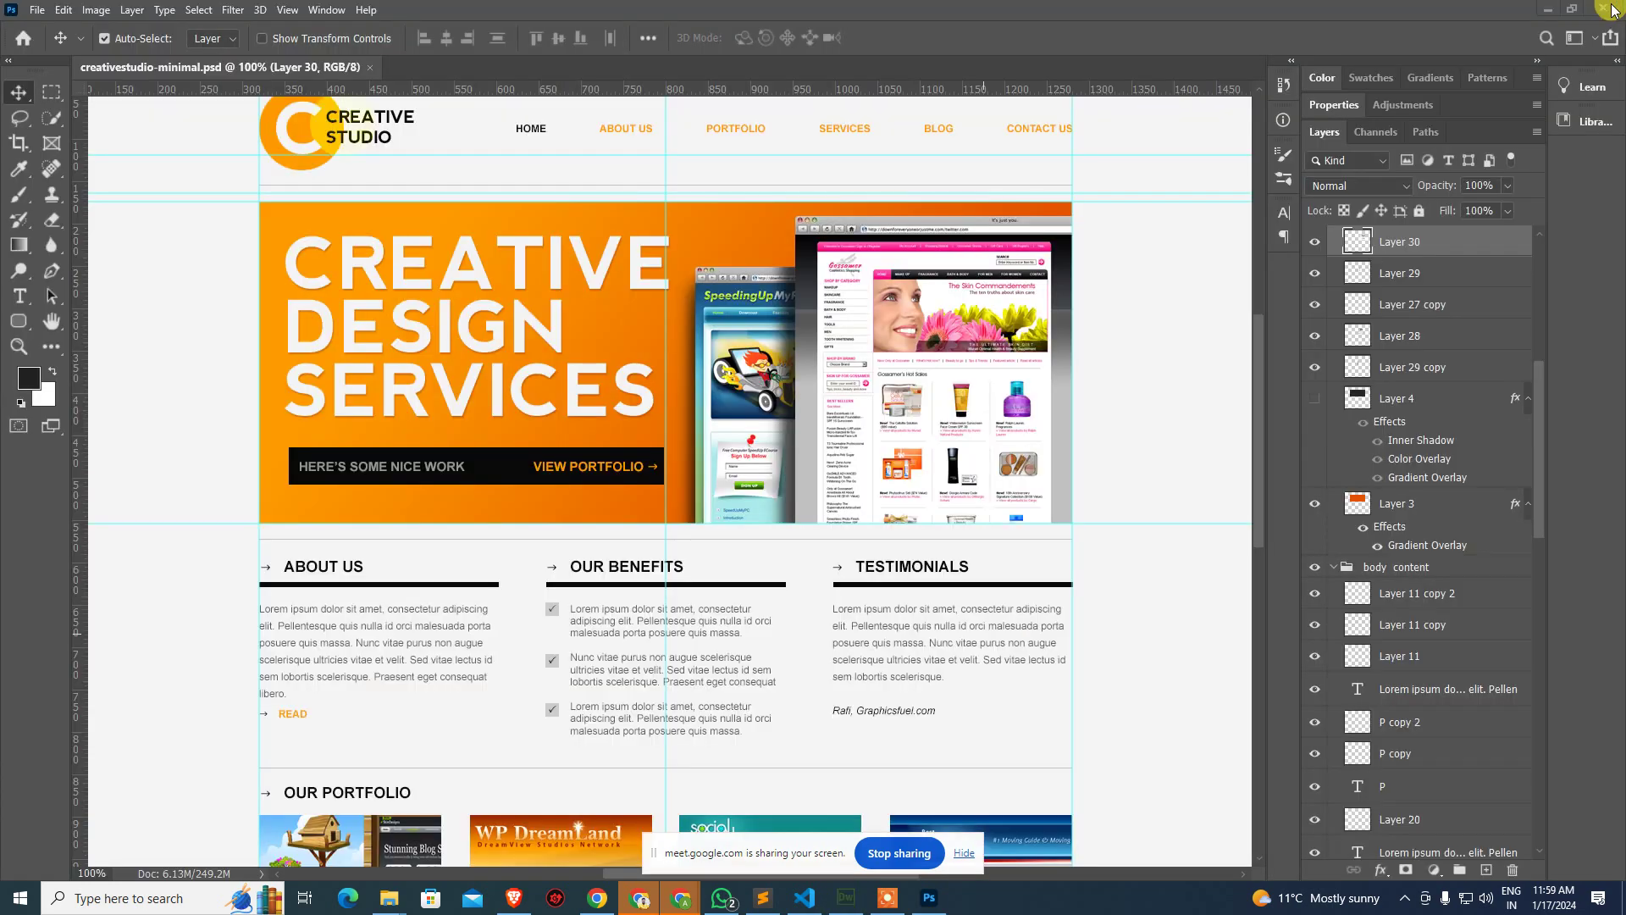
{"action": "key", "text": "ctrl"}
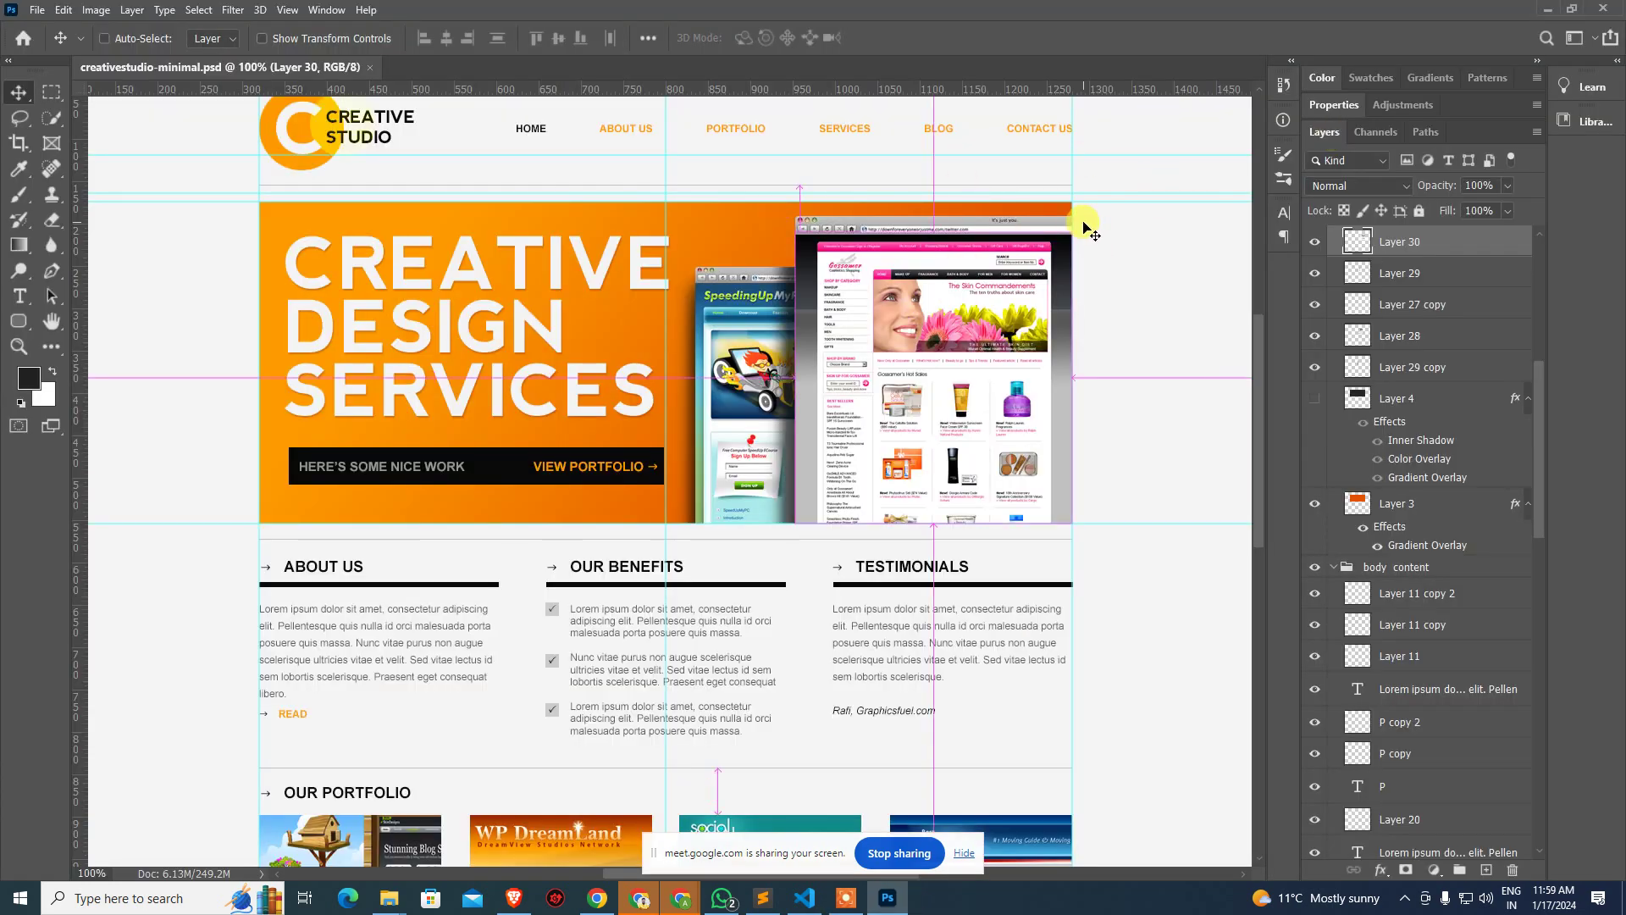
{"action": "key", "text": "ctrl+w"}
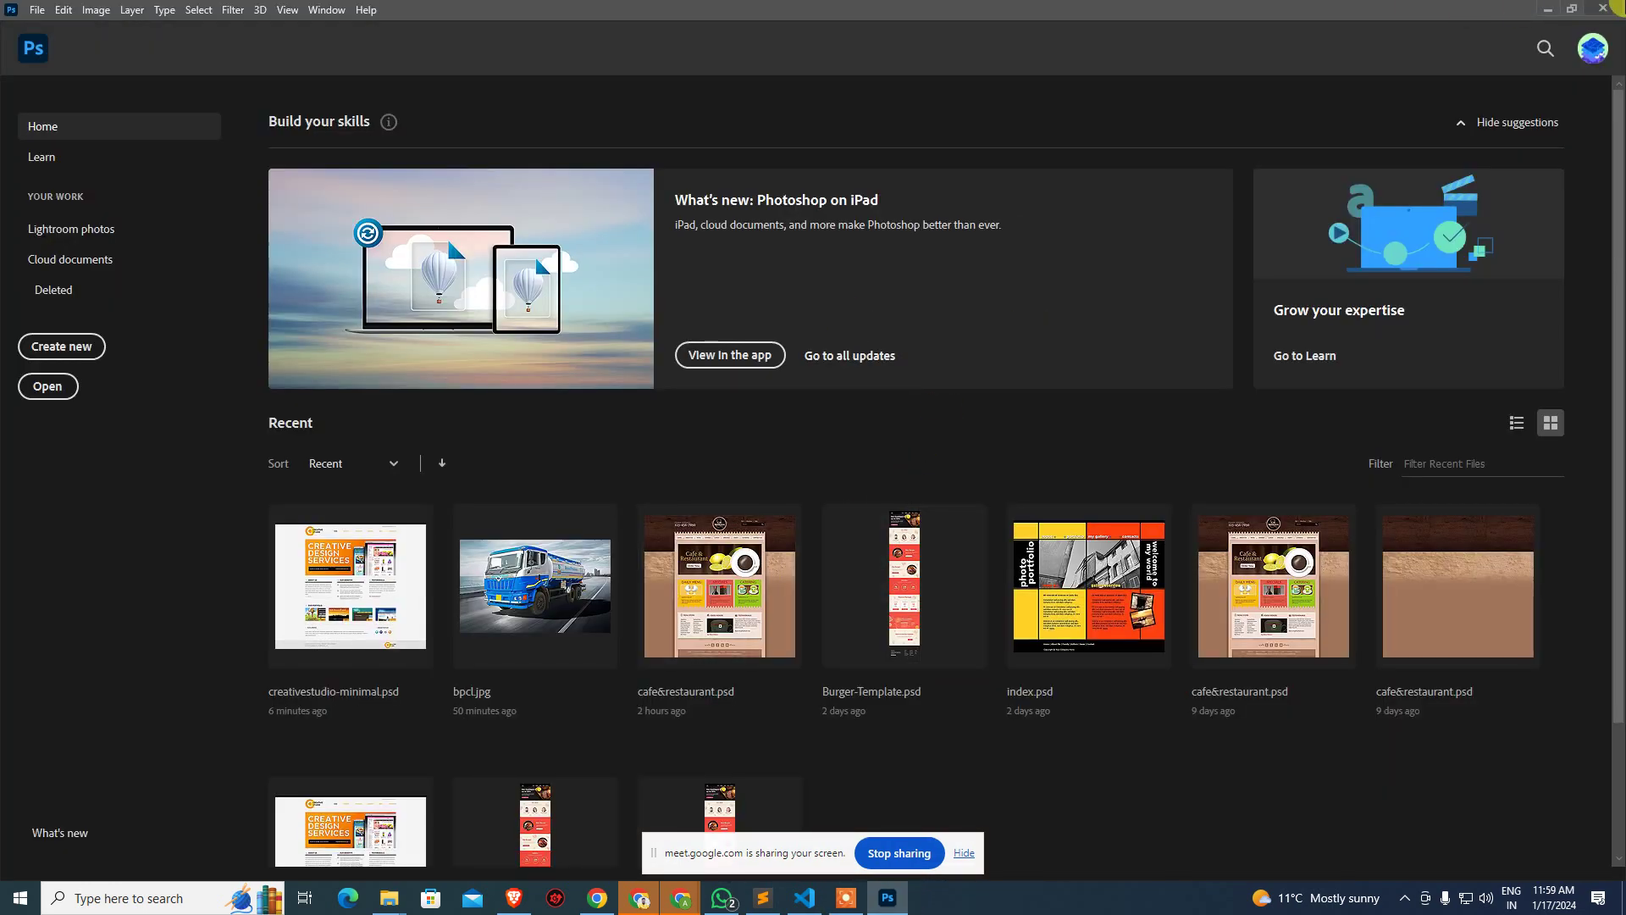
{"action": "left_click", "coordinate": [1603, 9]}
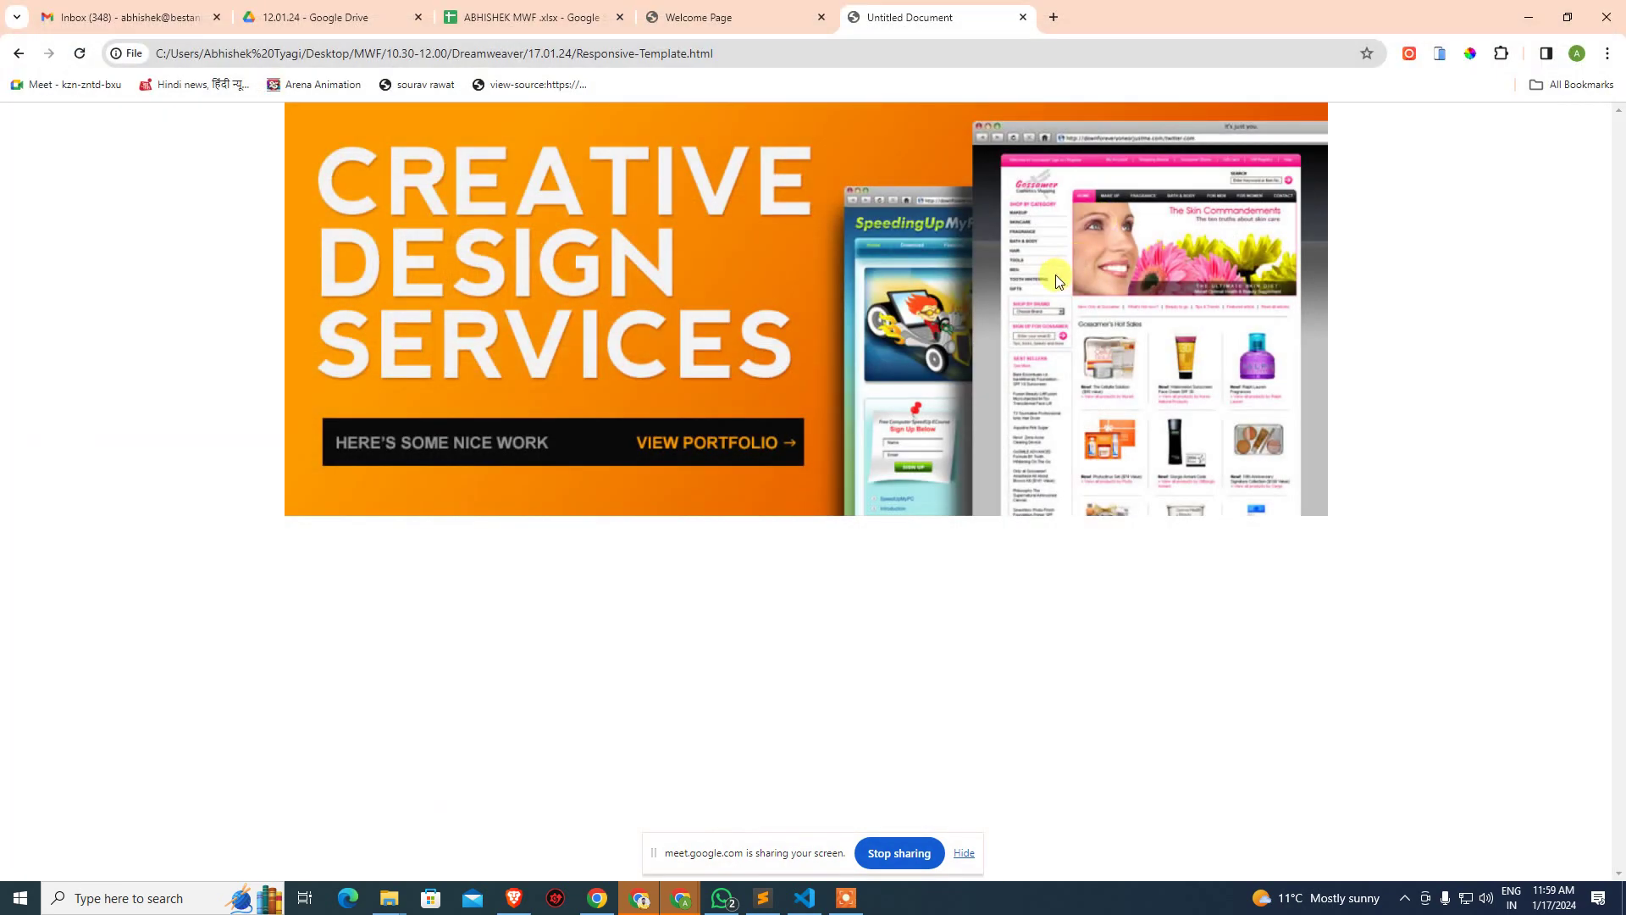